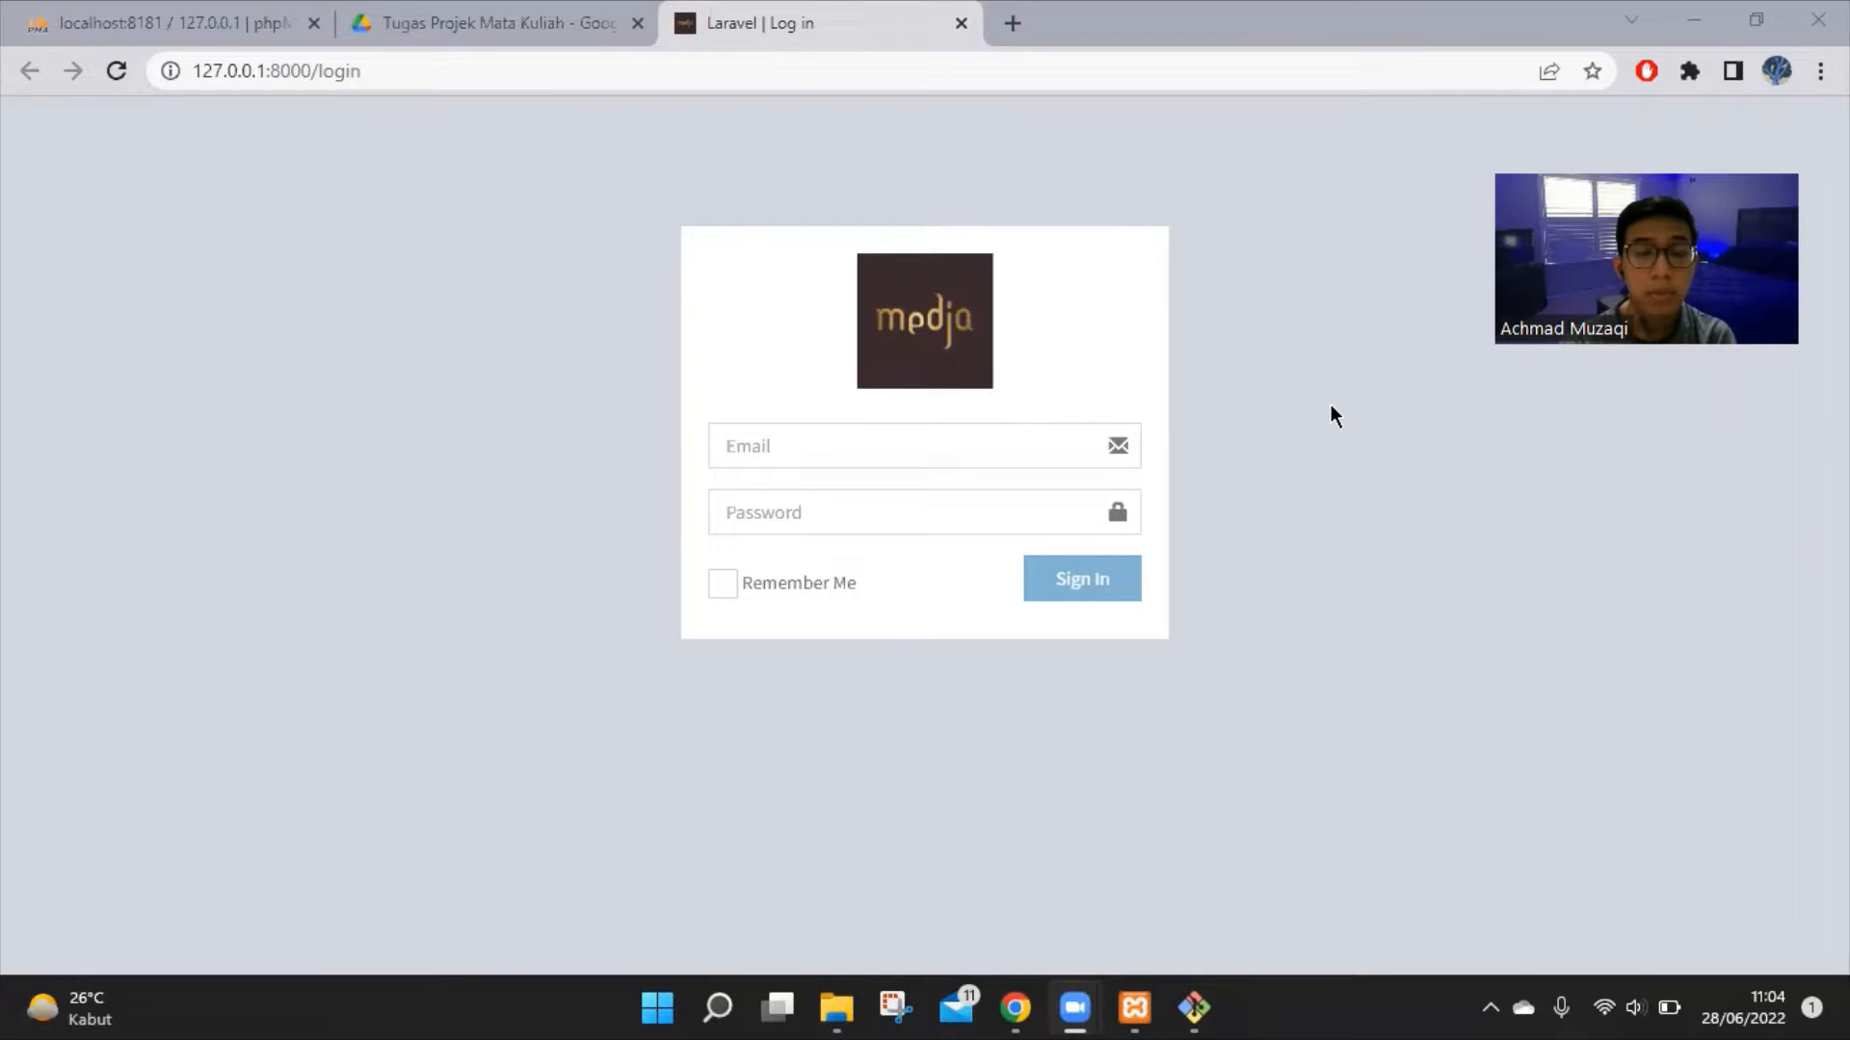
Sign in as administrator with the saved admin e-mail and password, with Remember Me ticked
click(1028, 442)
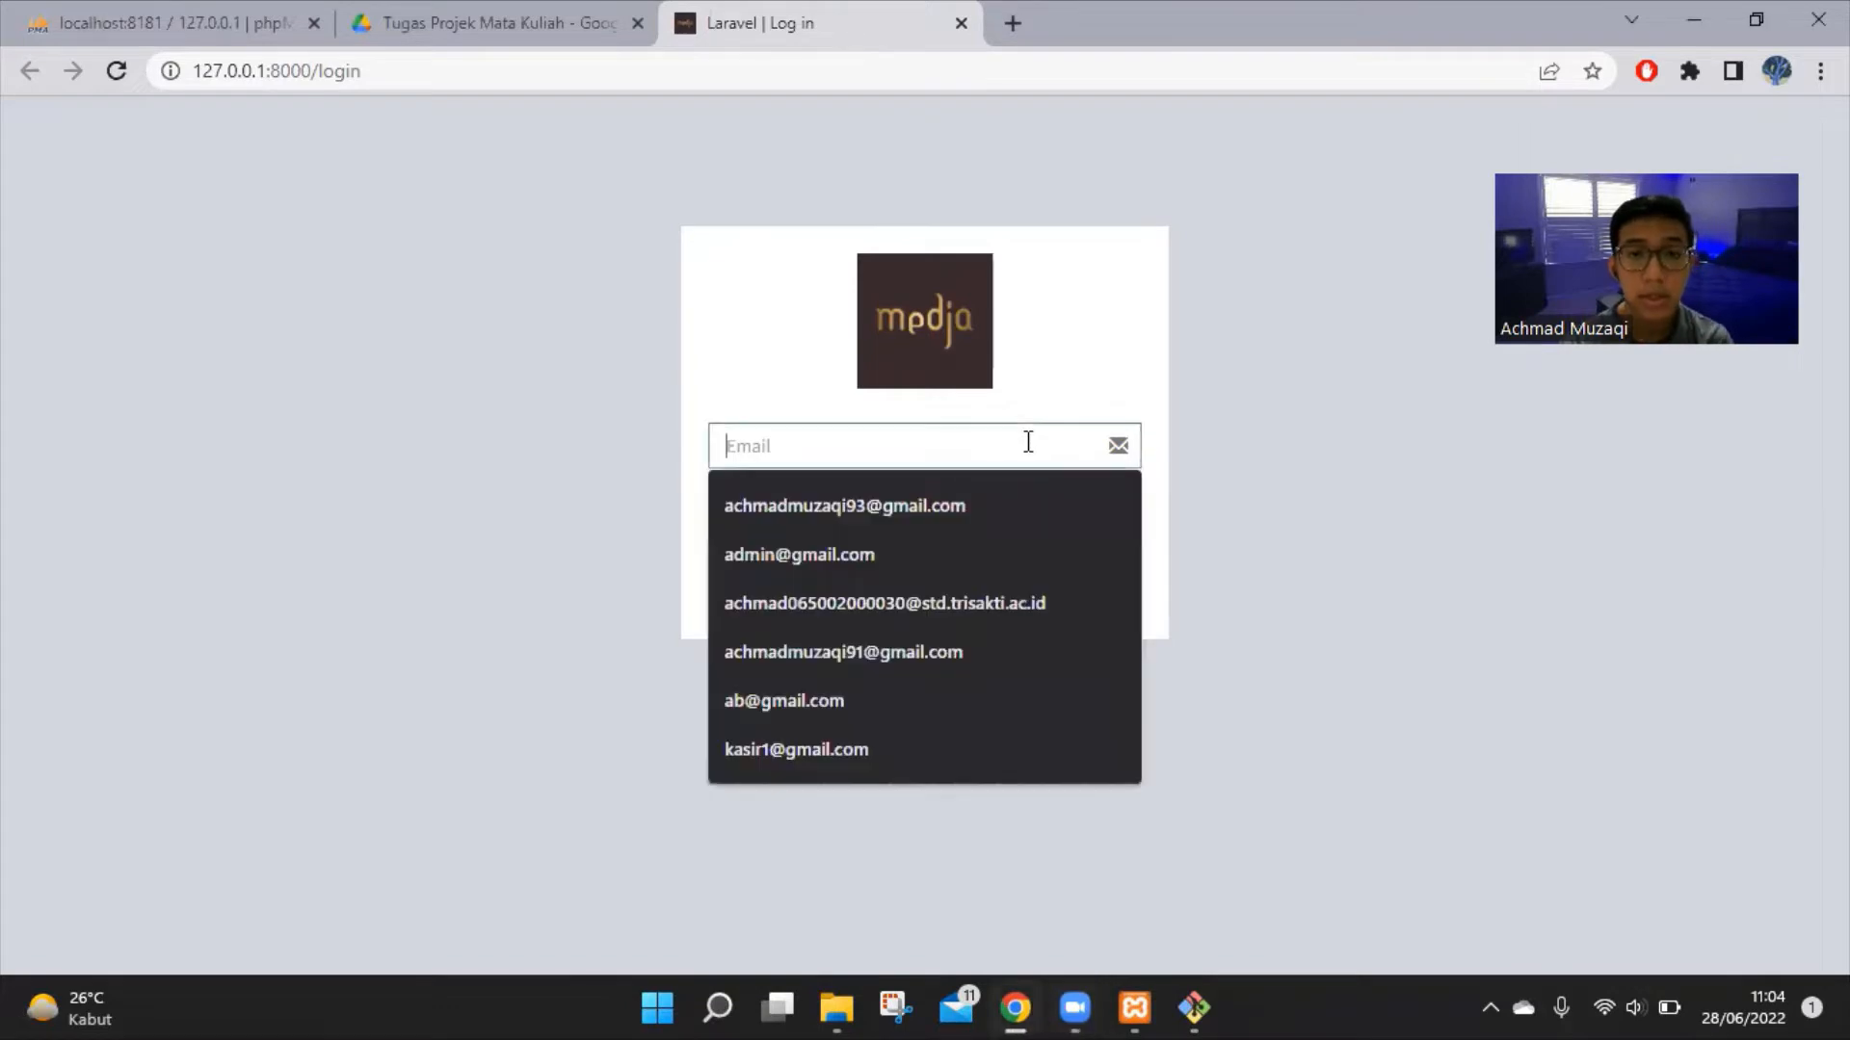
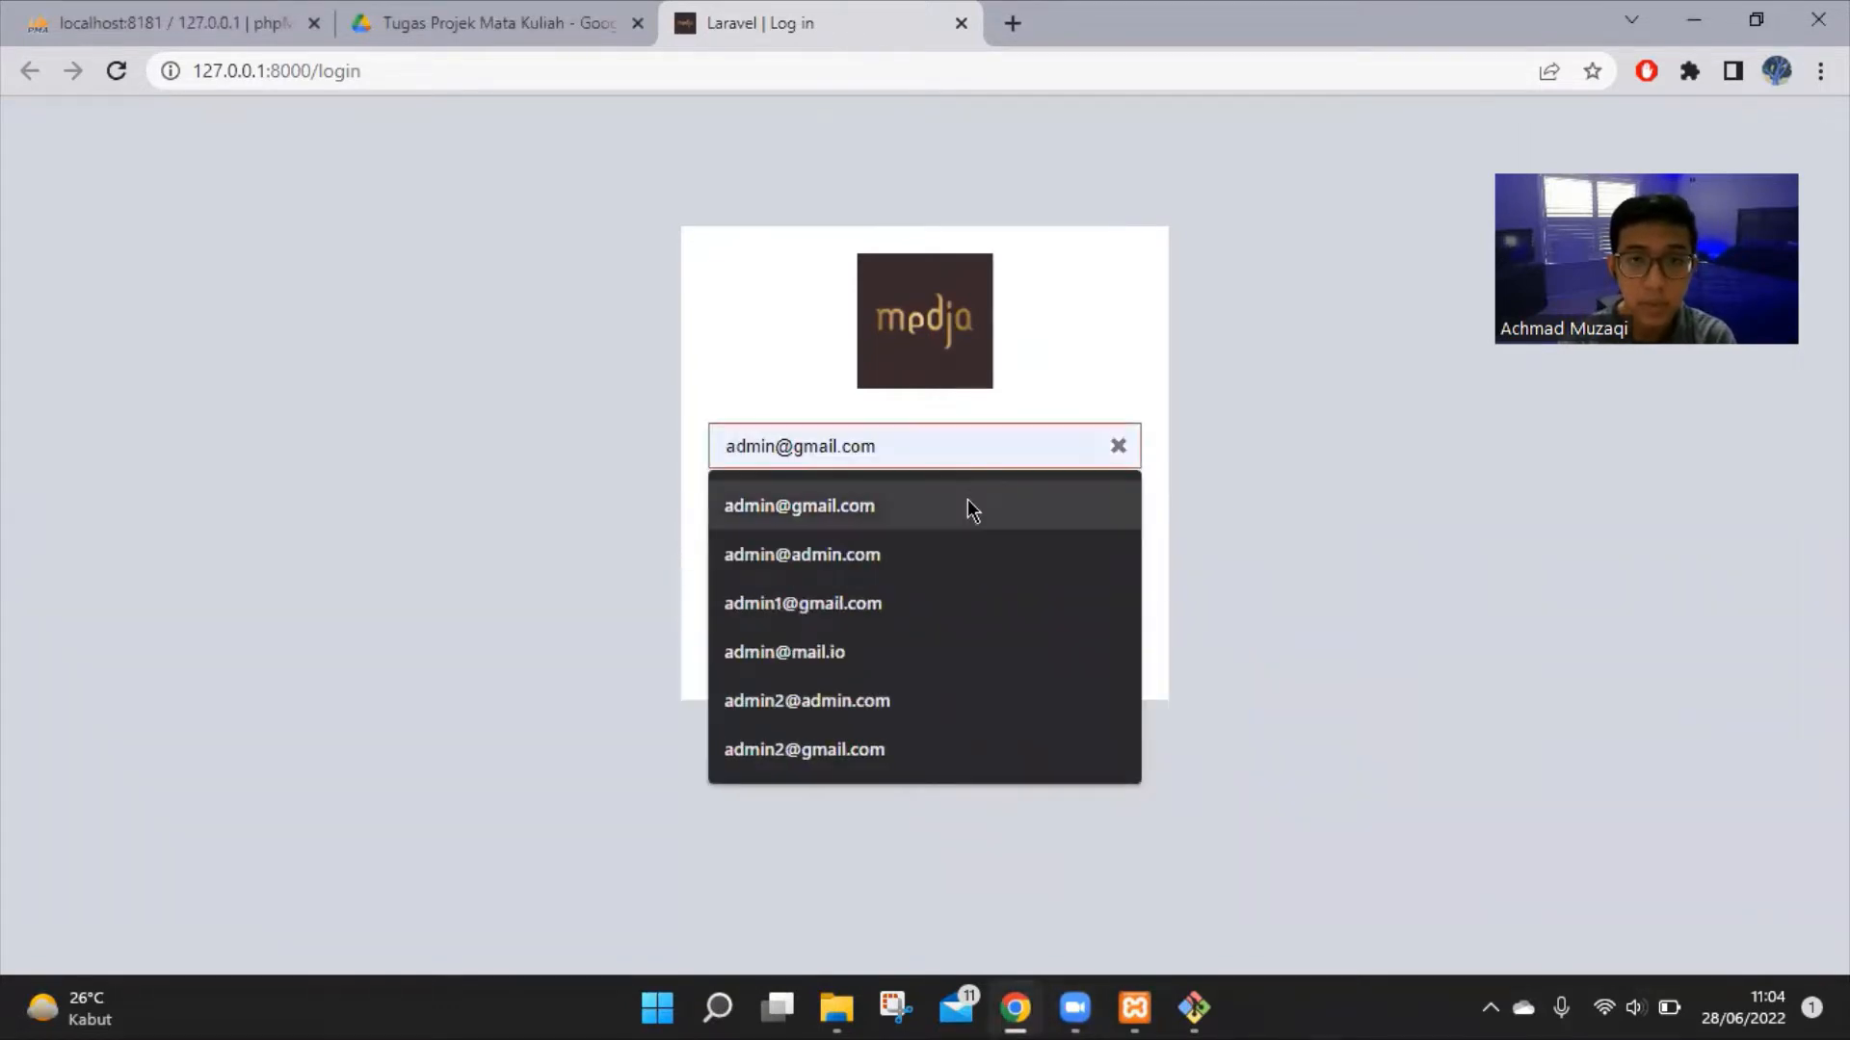
click(968, 505)
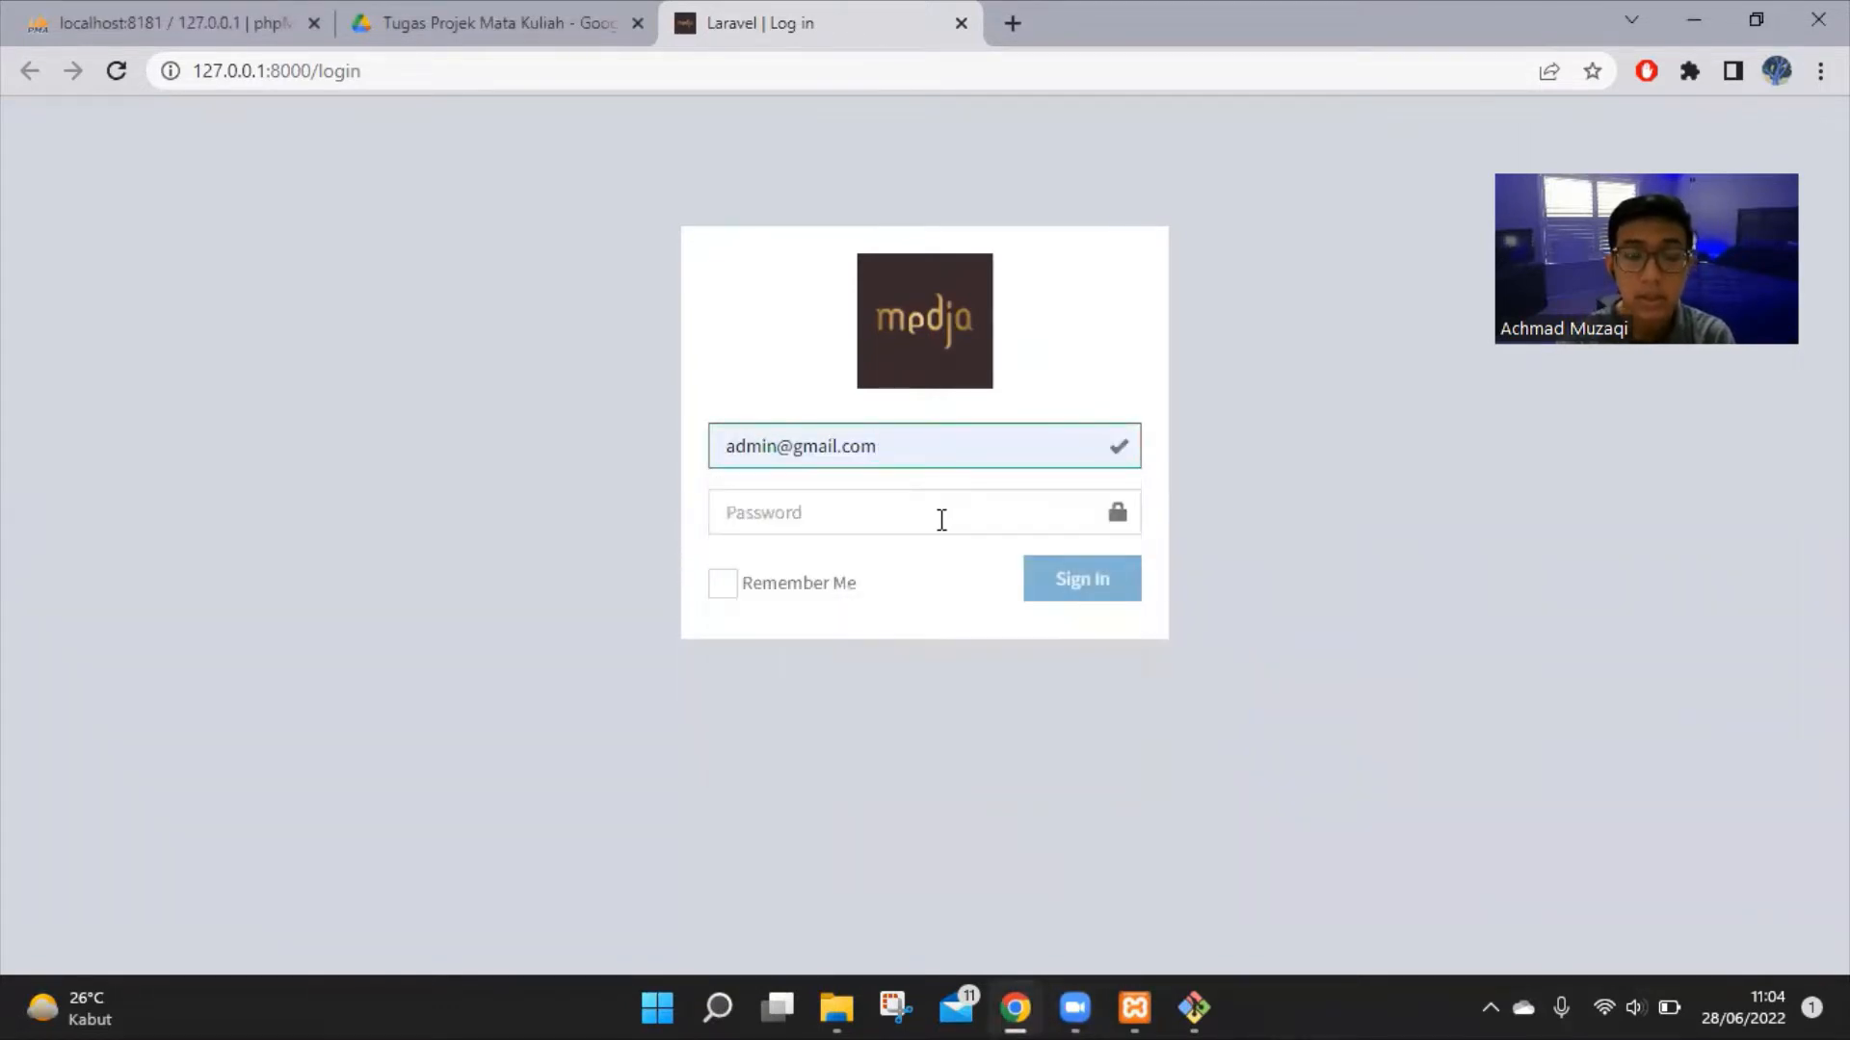
click(941, 517)
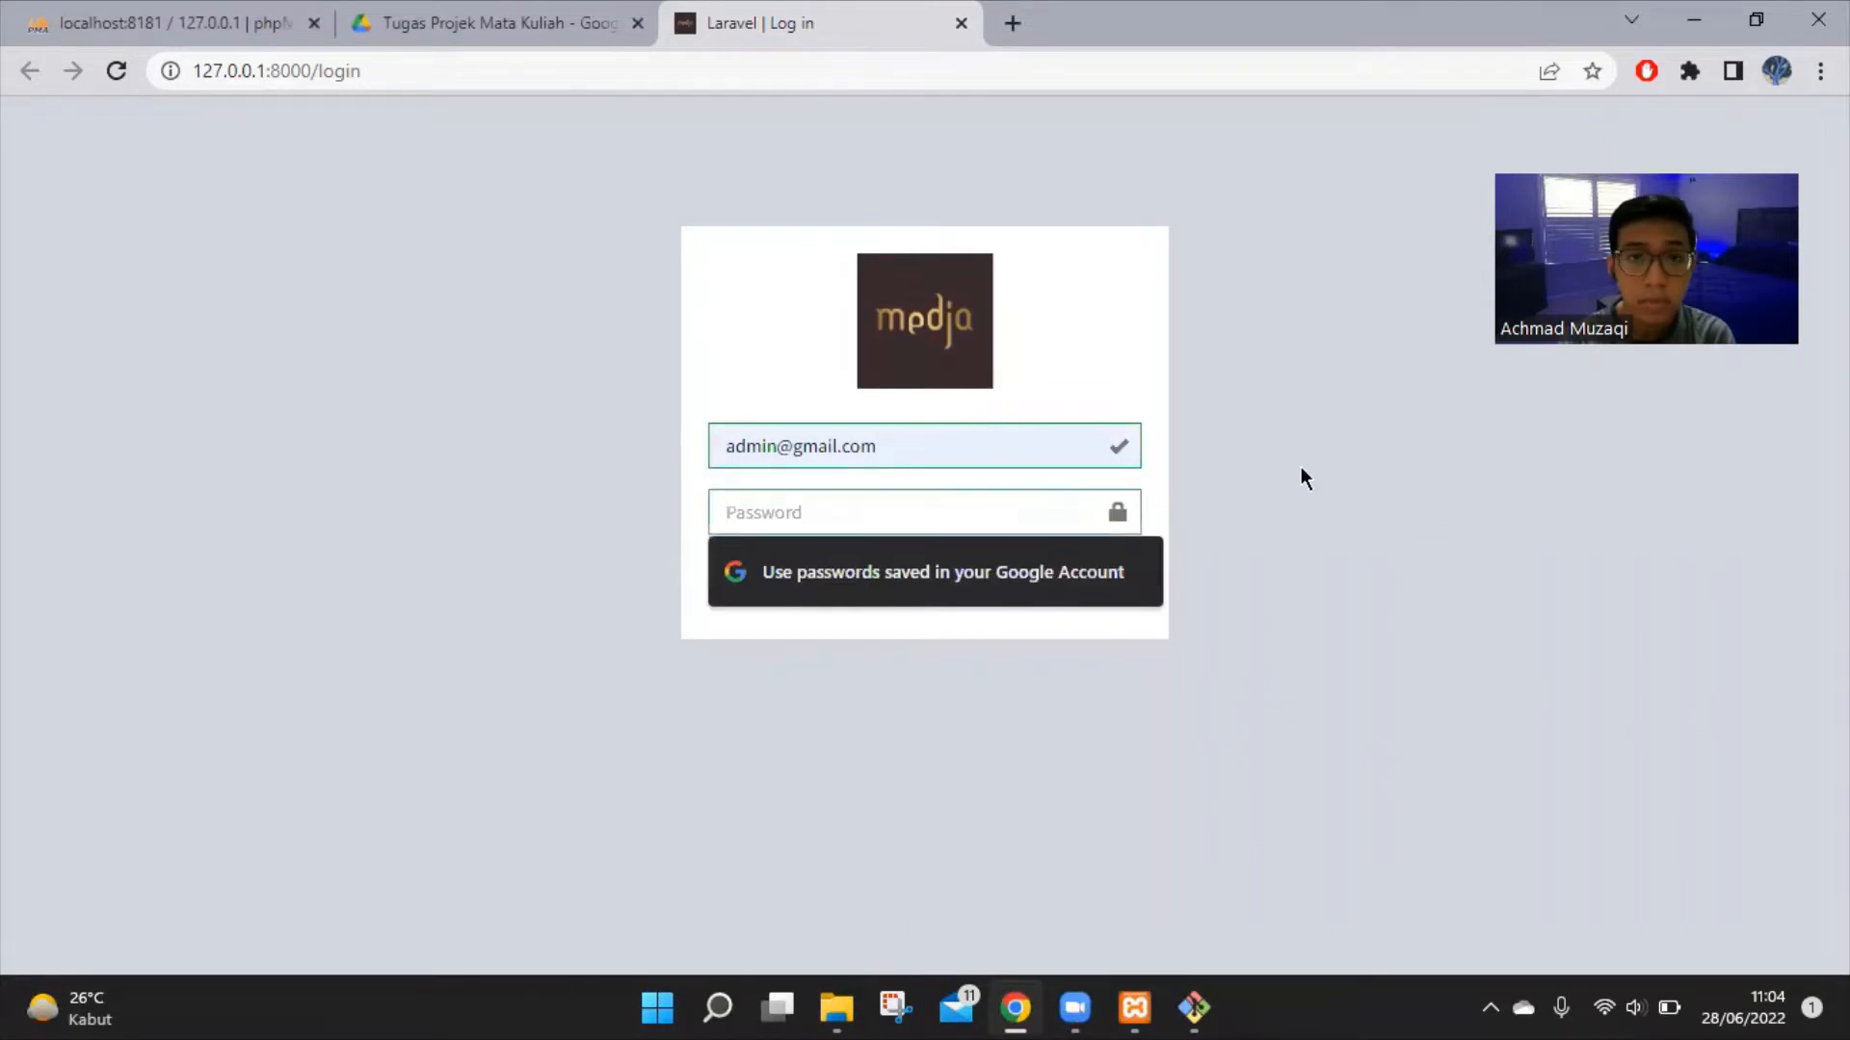
text(123)
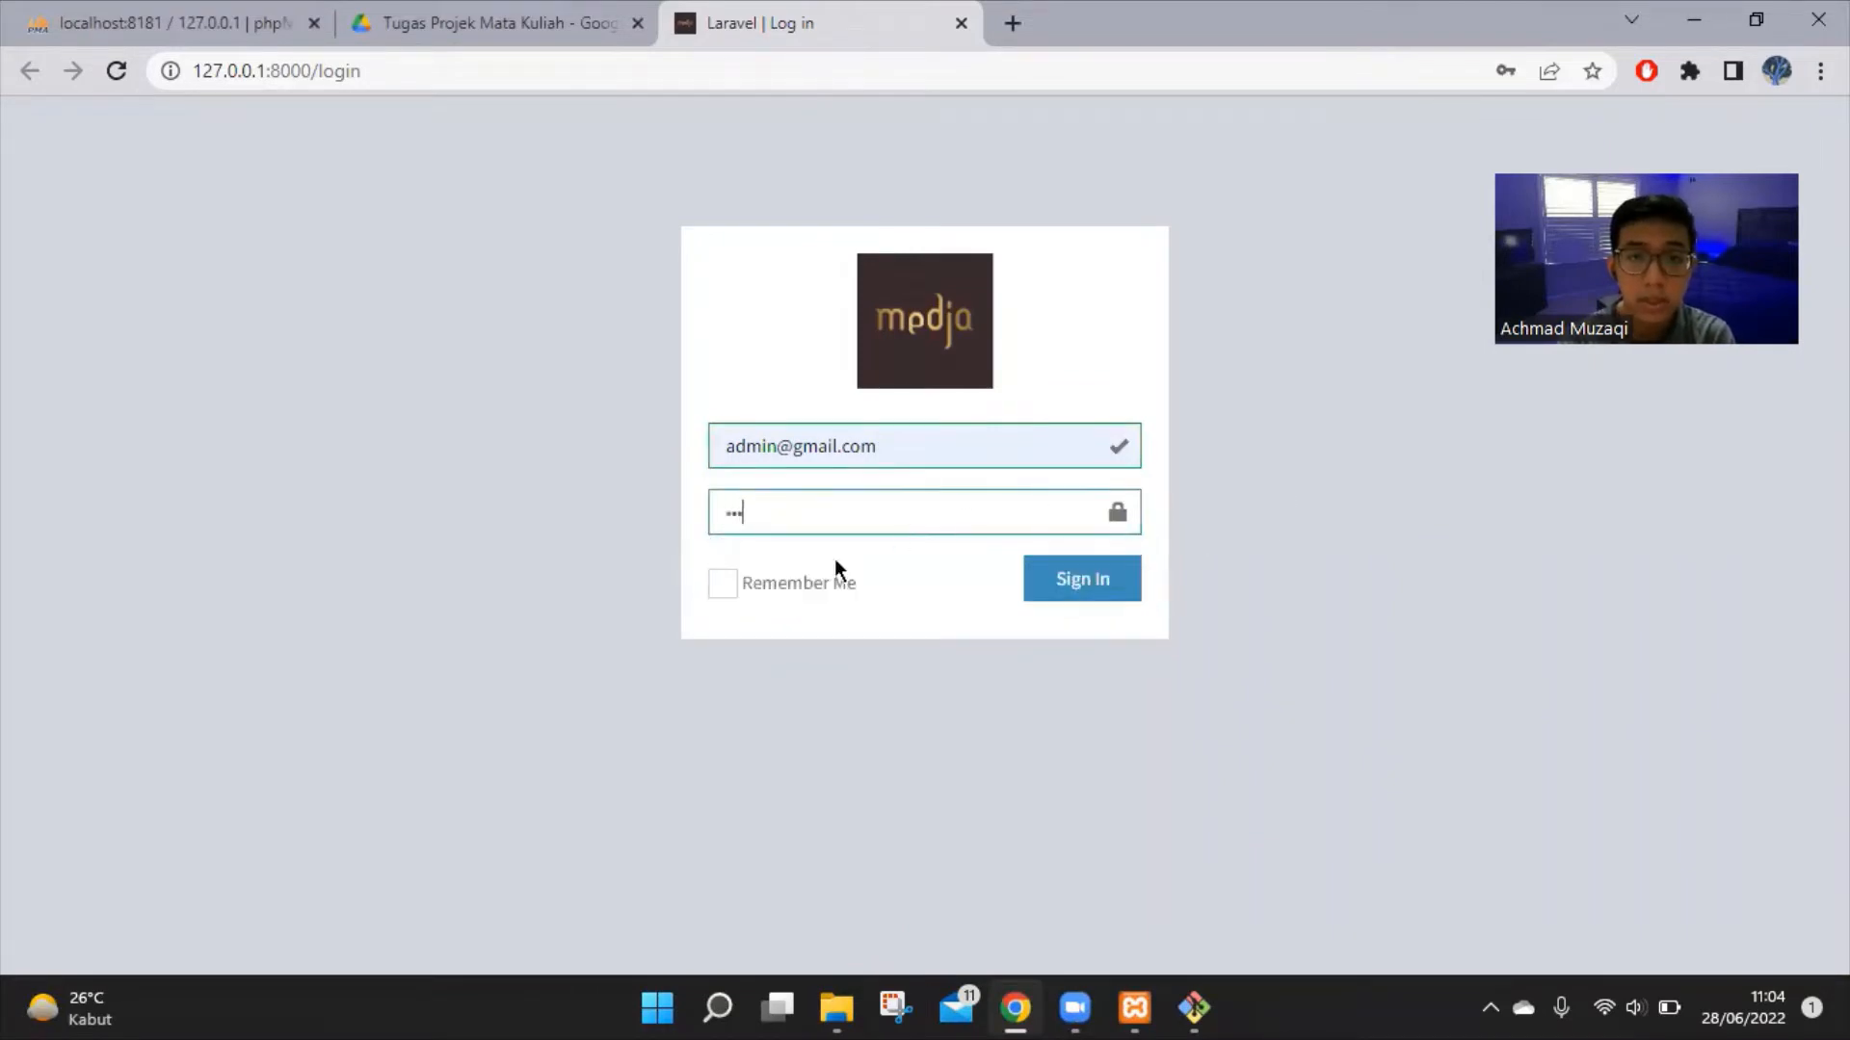
click(723, 583)
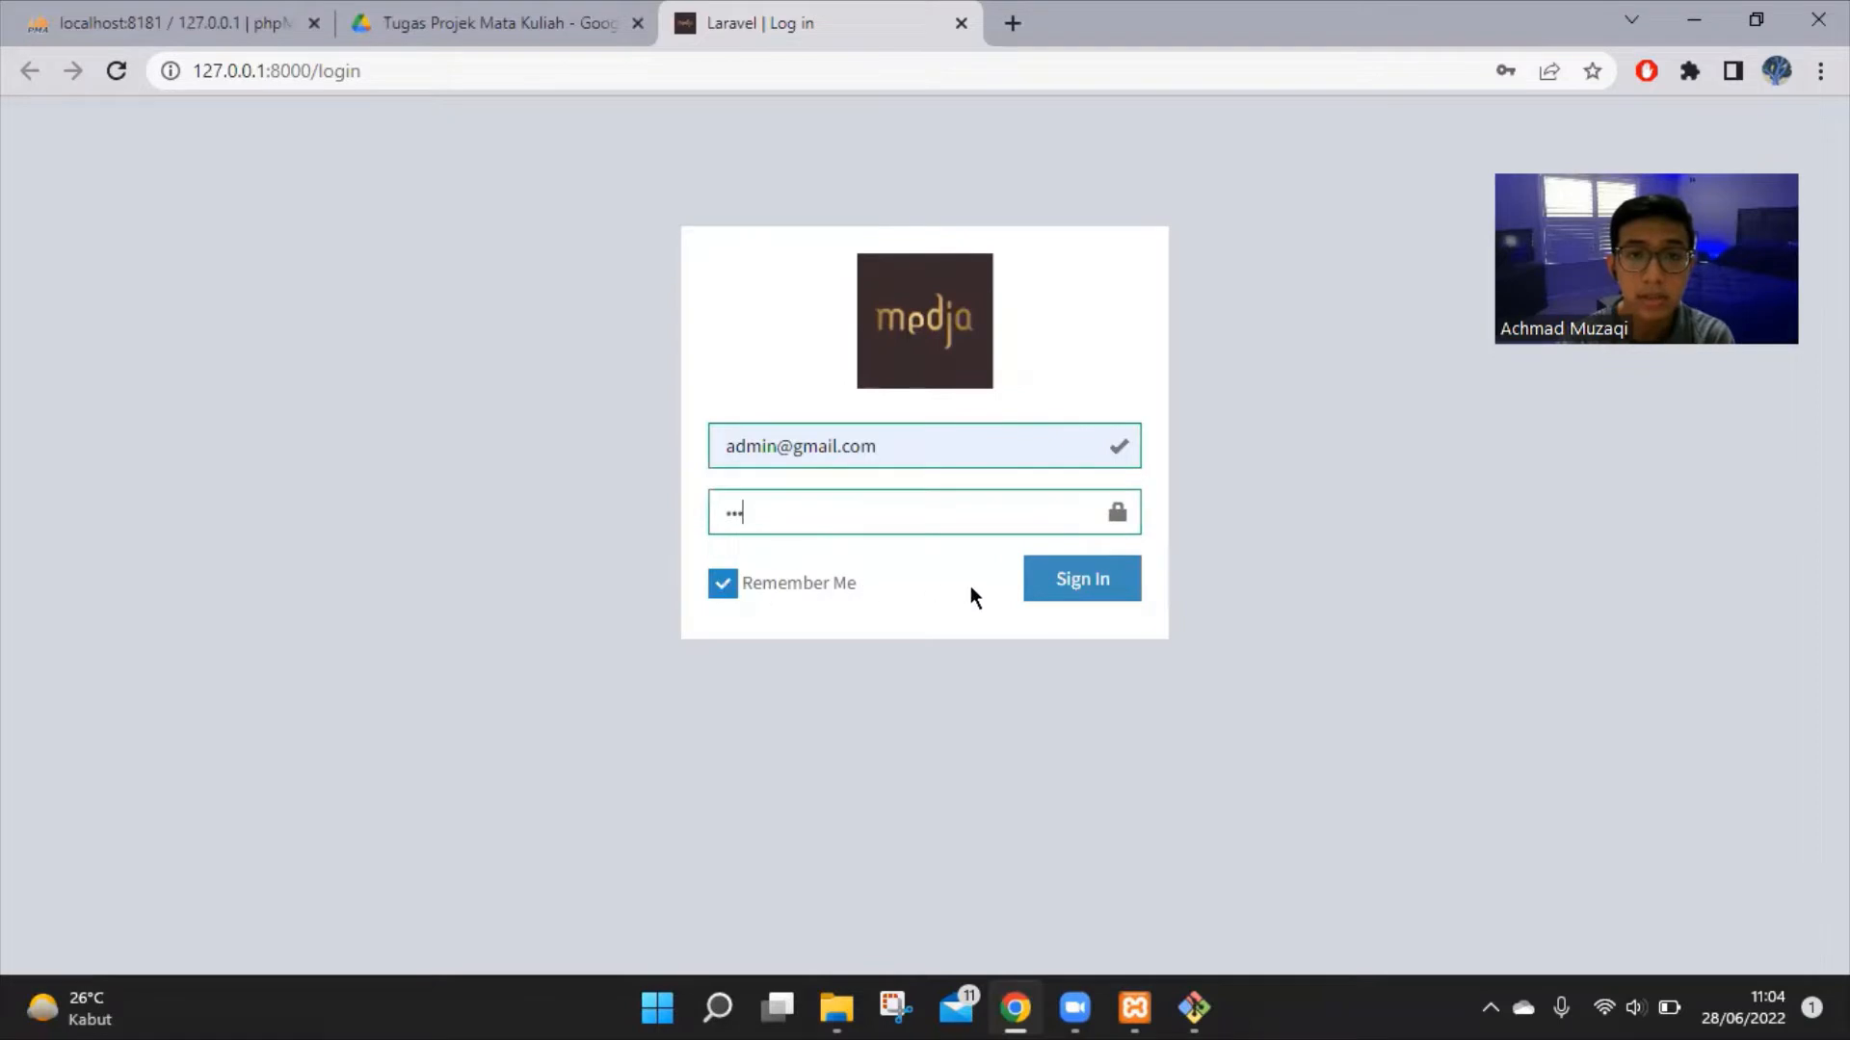
click(1116, 575)
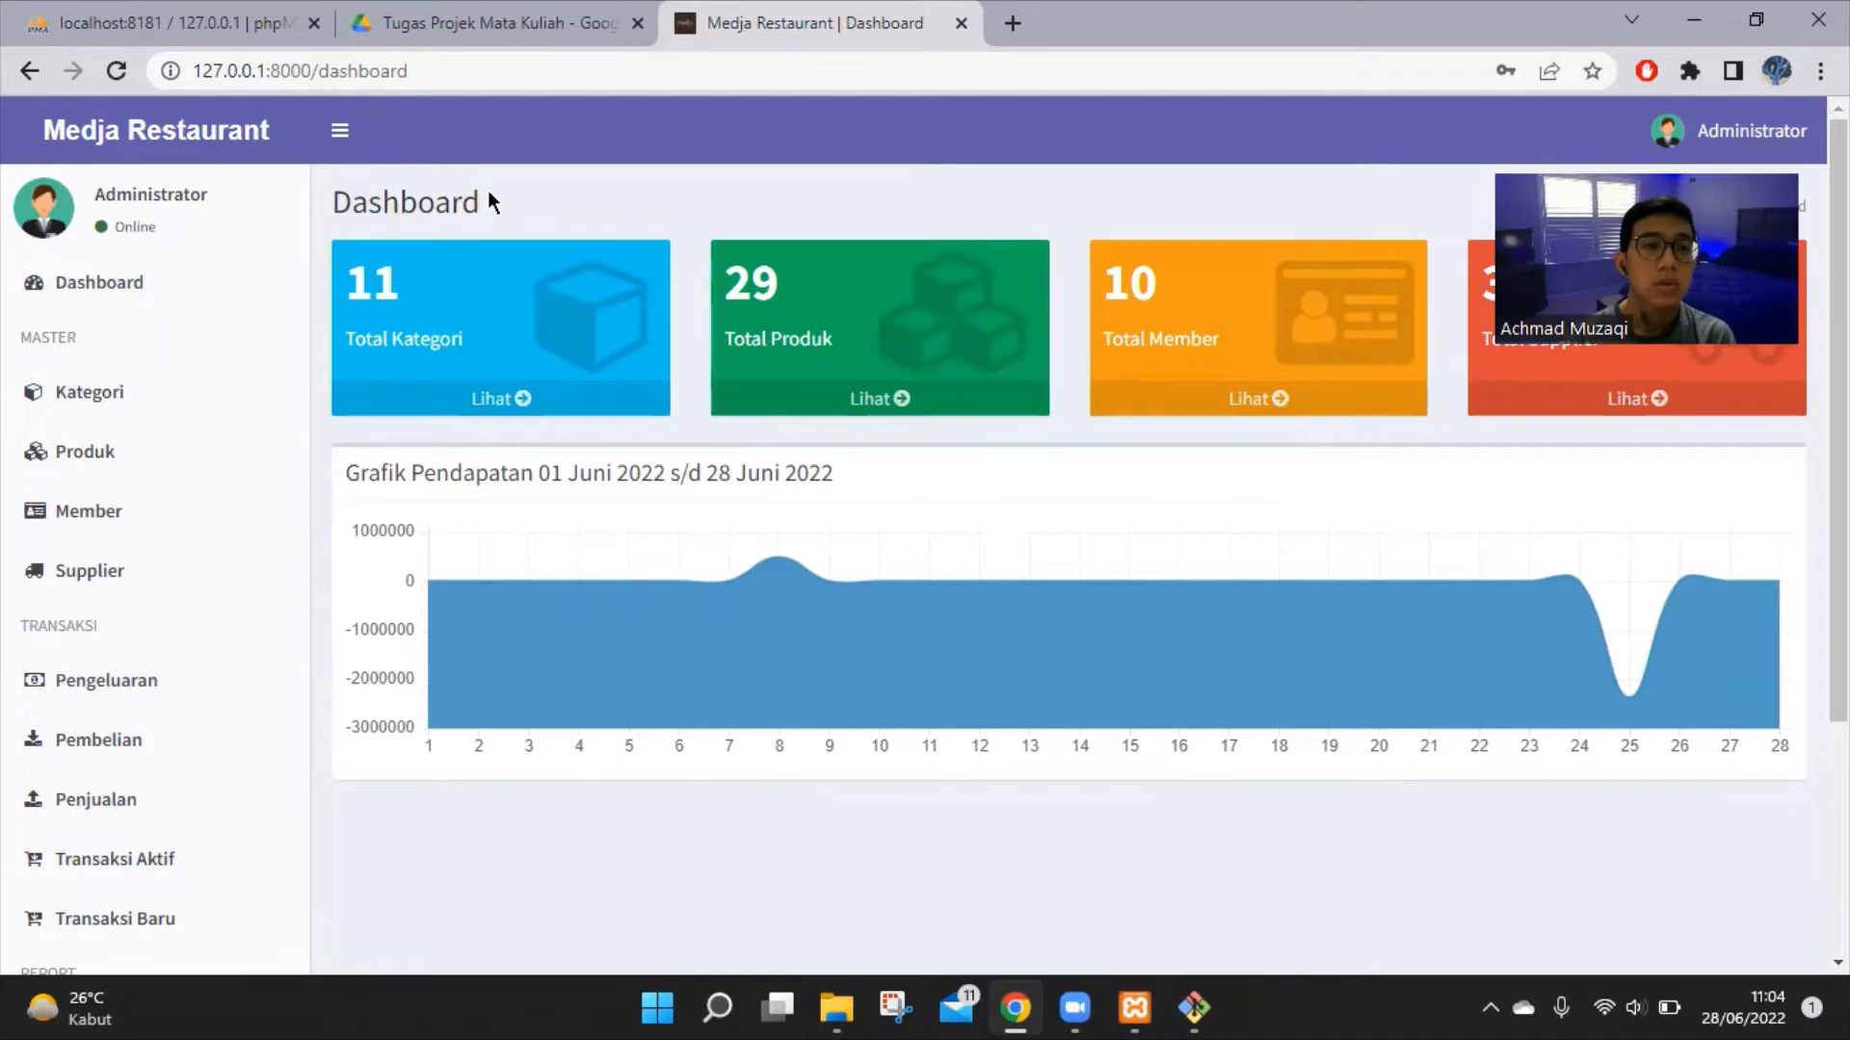
Open the Kategori page under MASTER in the sidebar
click(142, 409)
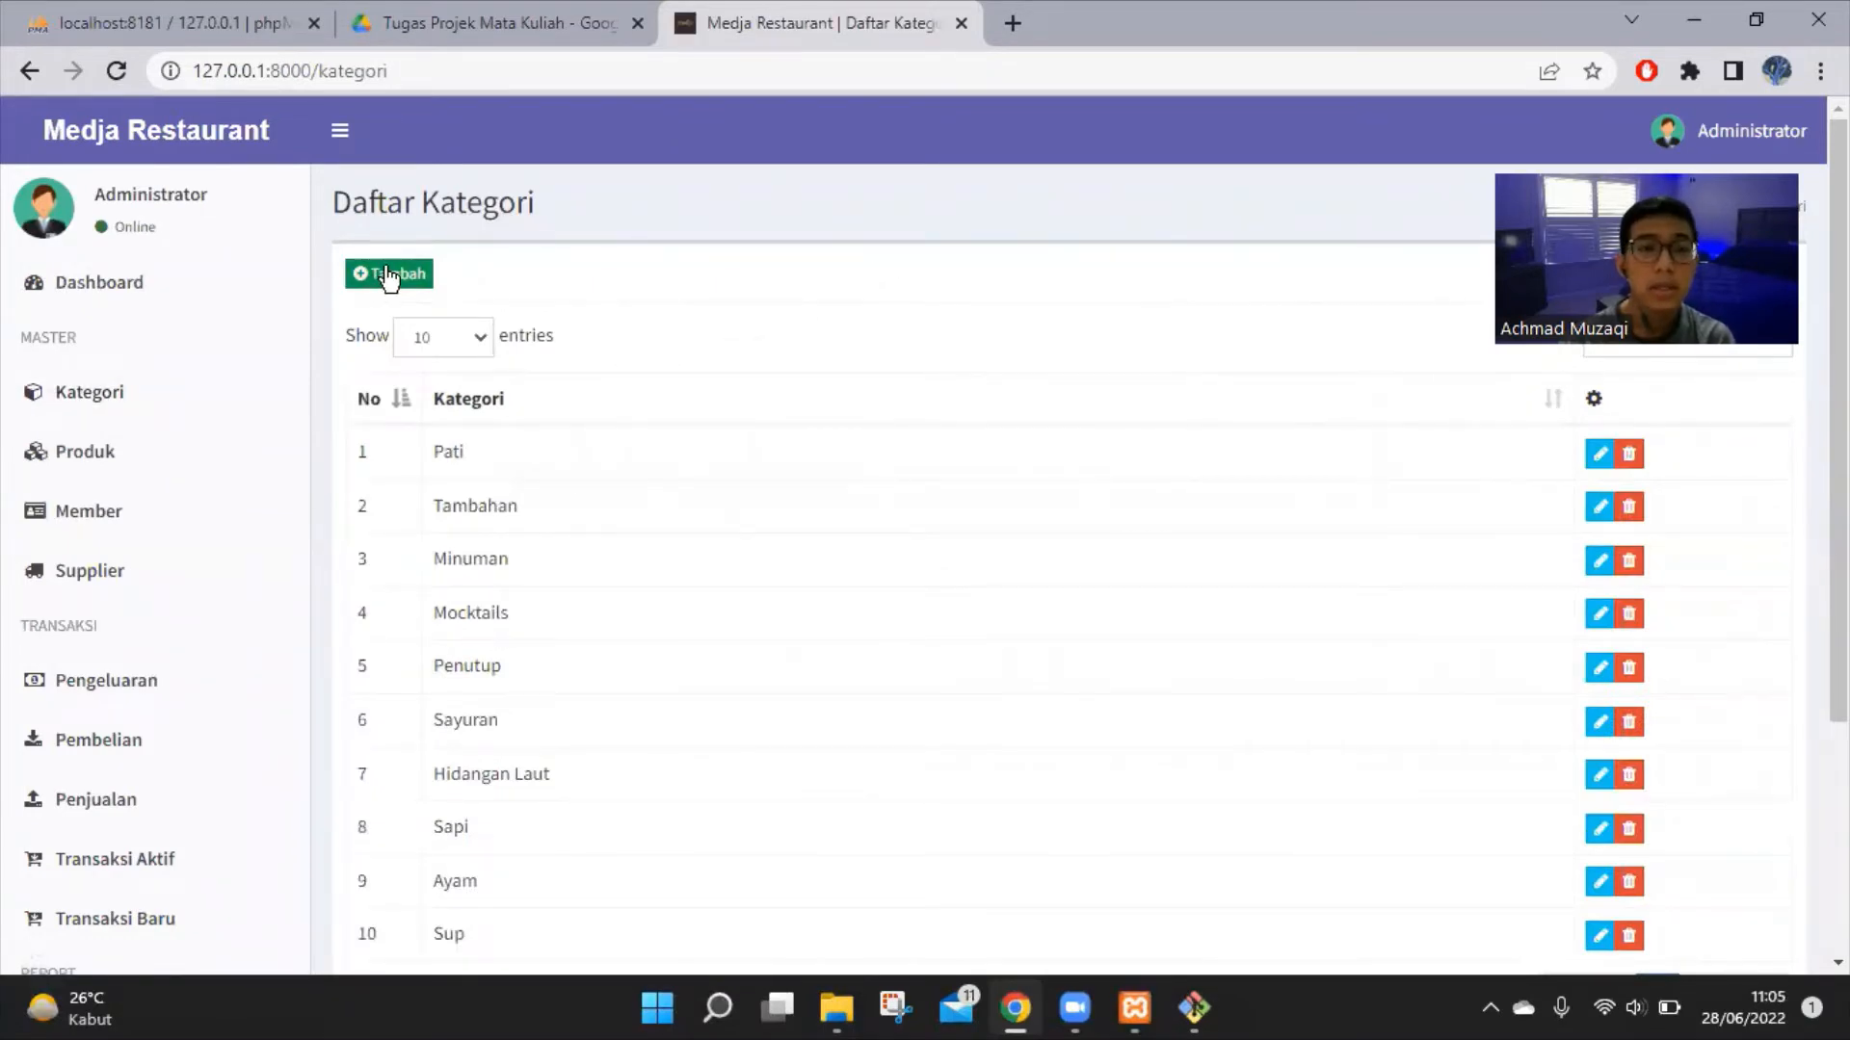
Add the category 'Minuman Soda', then open its edit form and close it unchanged
click(389, 275)
click(690, 257)
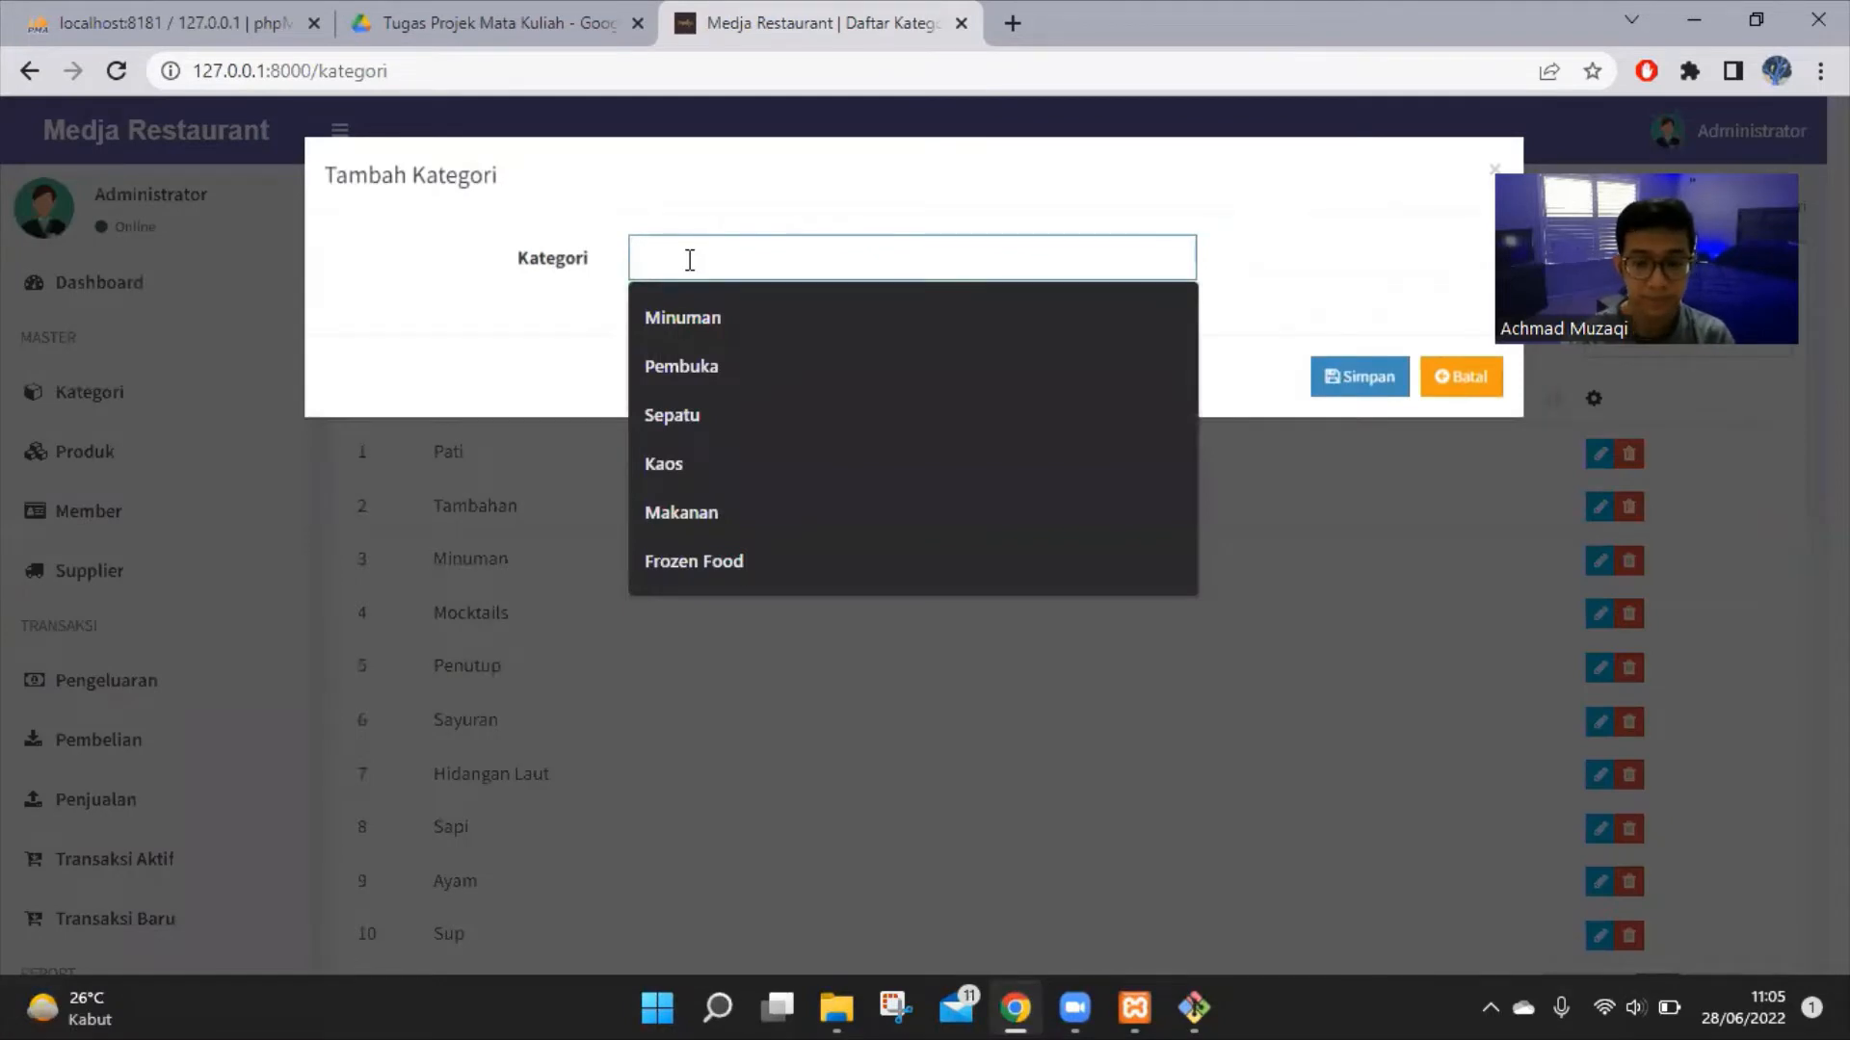
text(Minu)
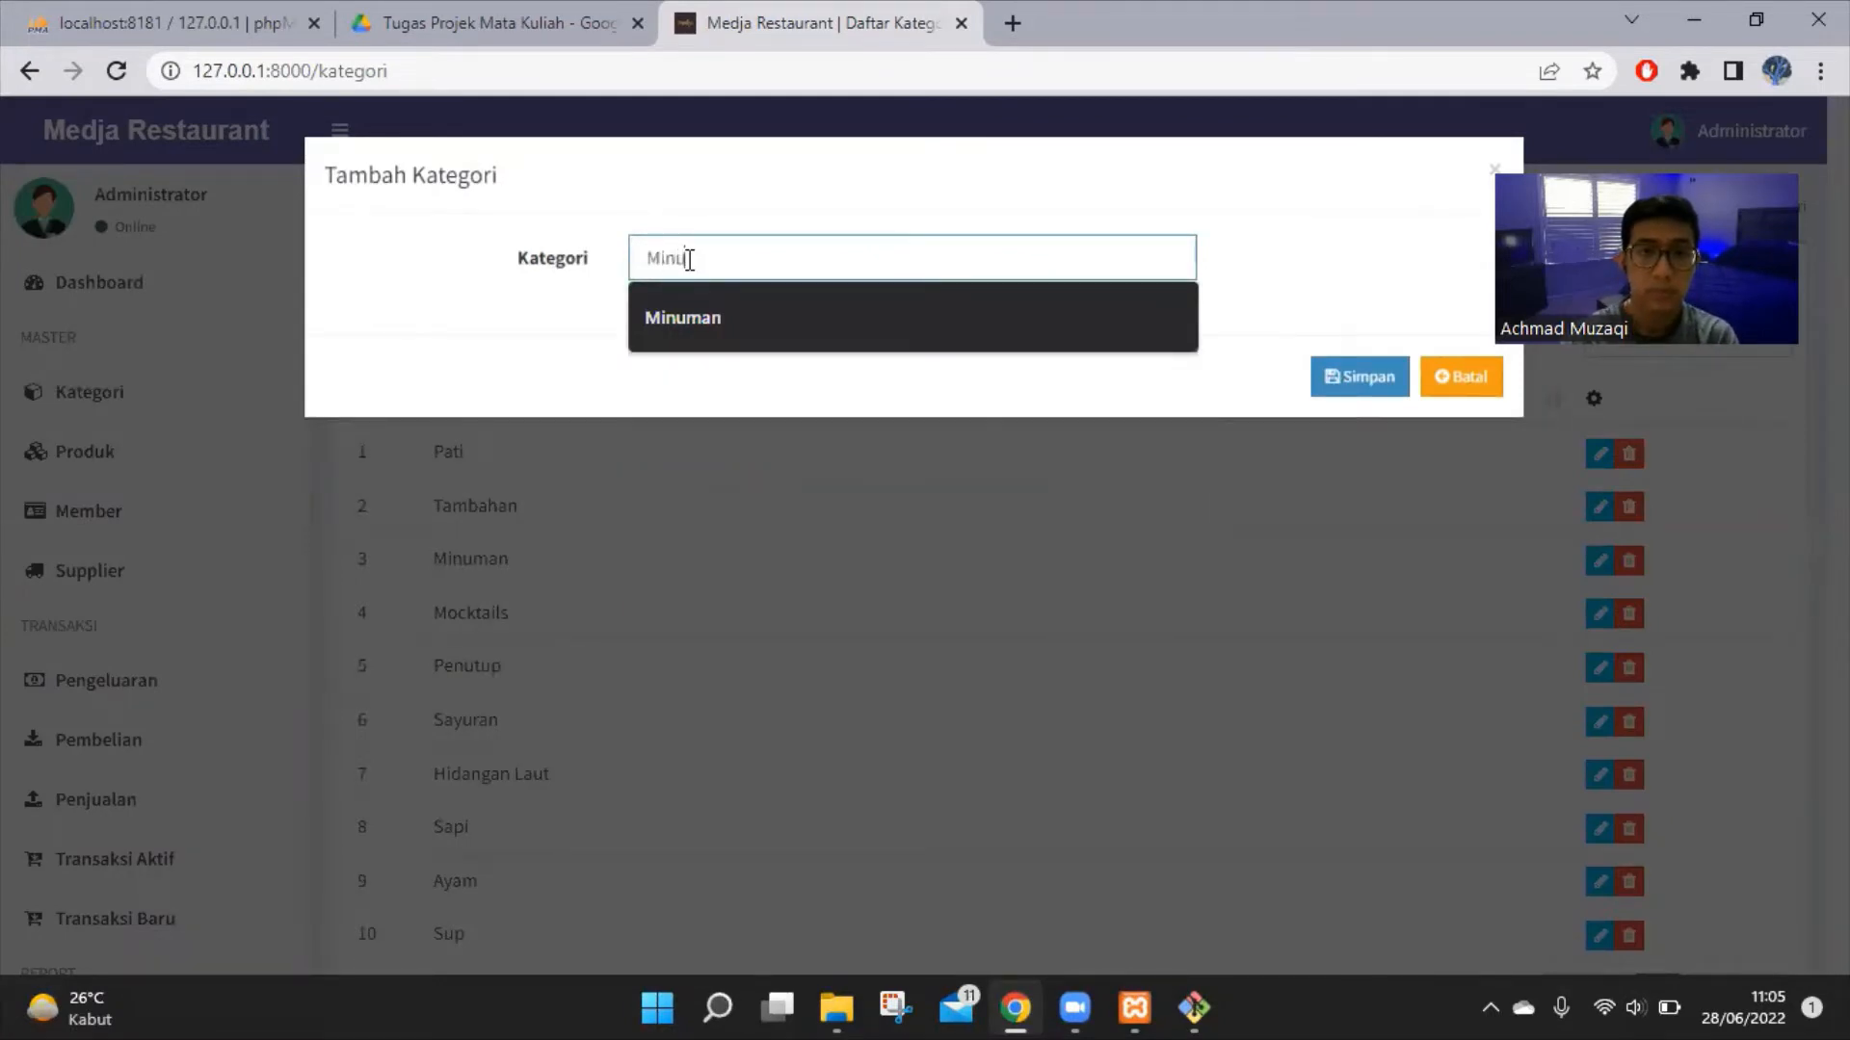
text(man)
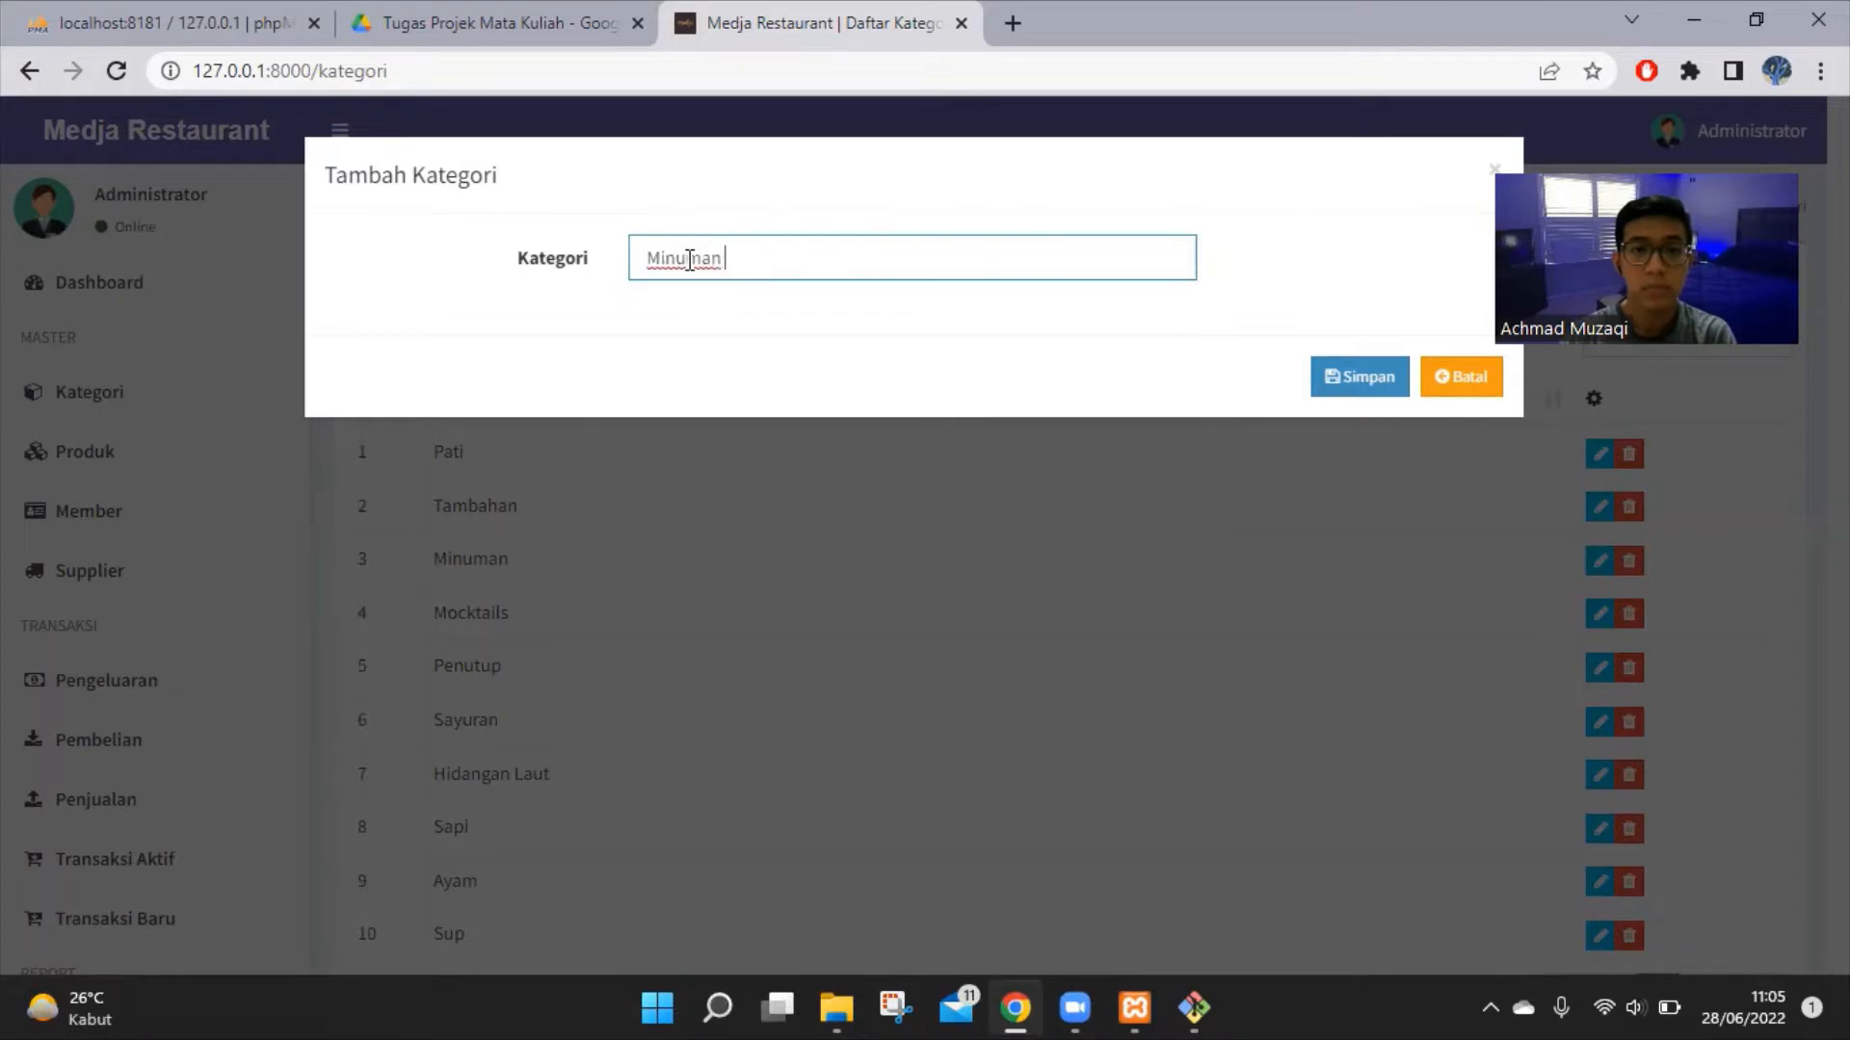
text( Soda)
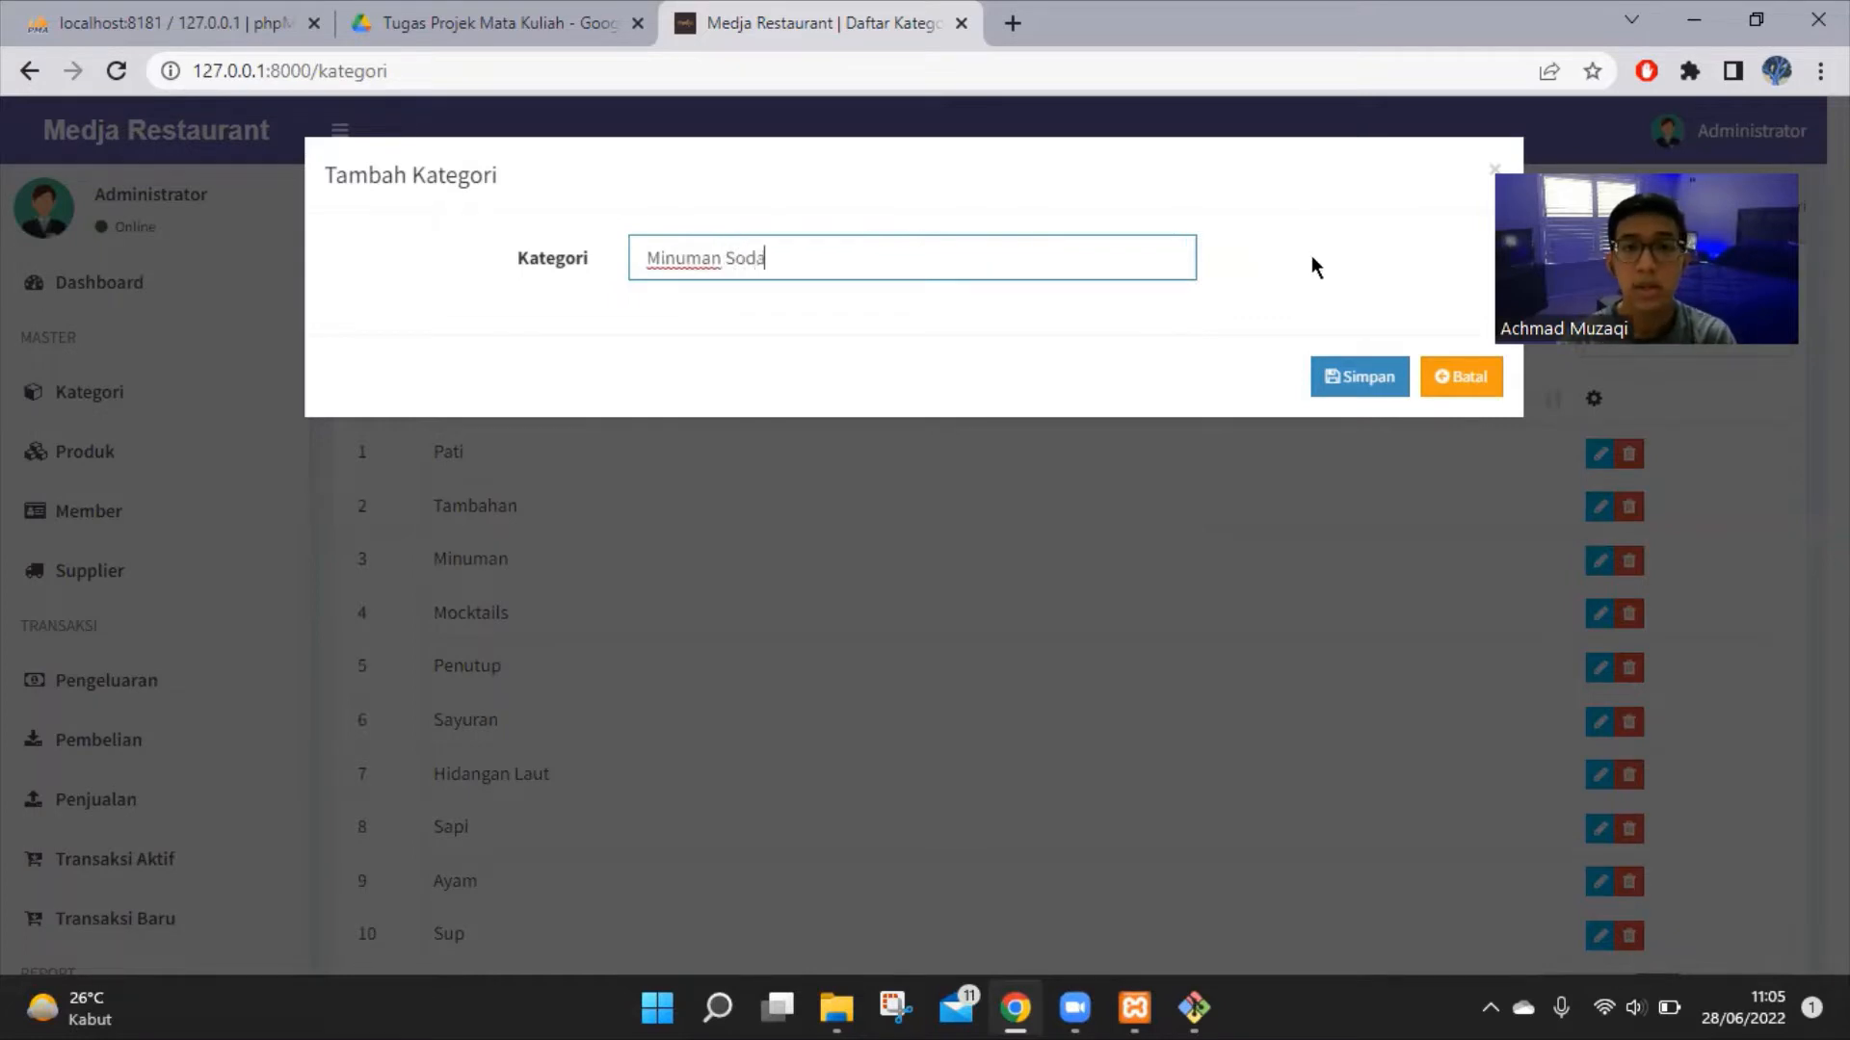
click(1363, 378)
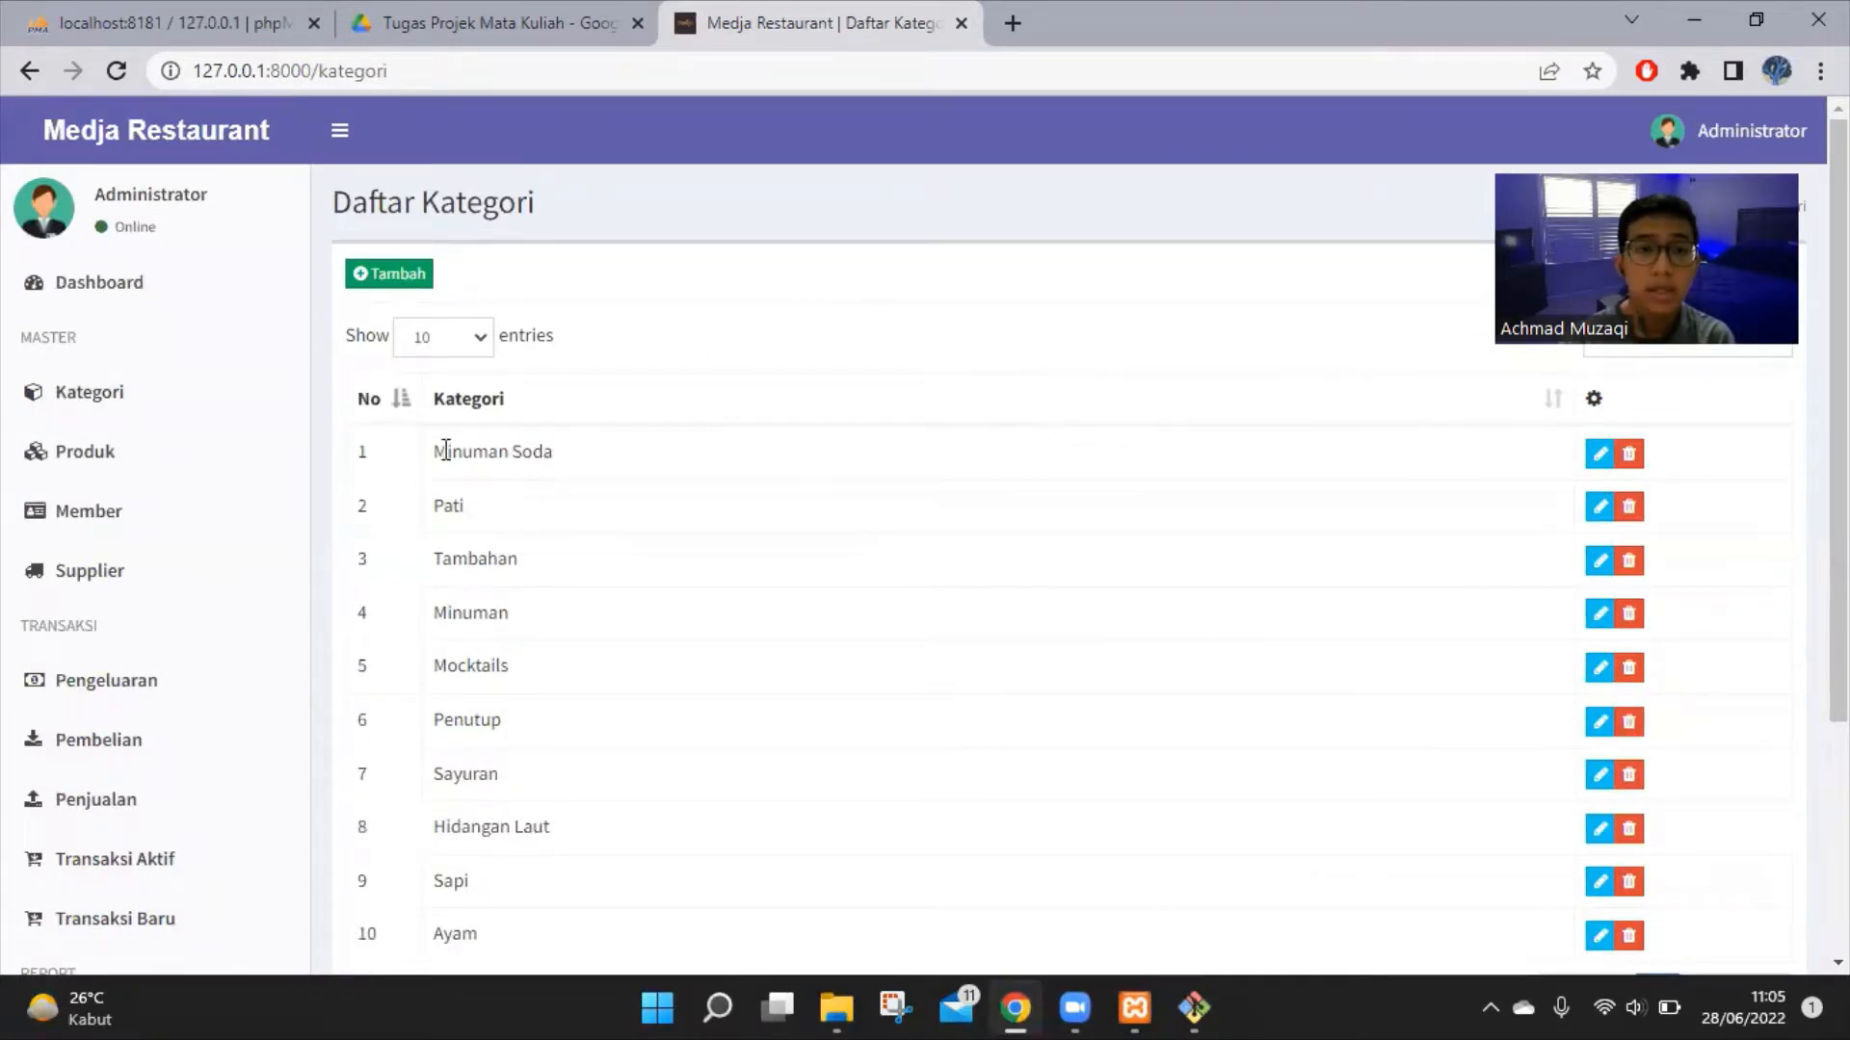
click(1592, 460)
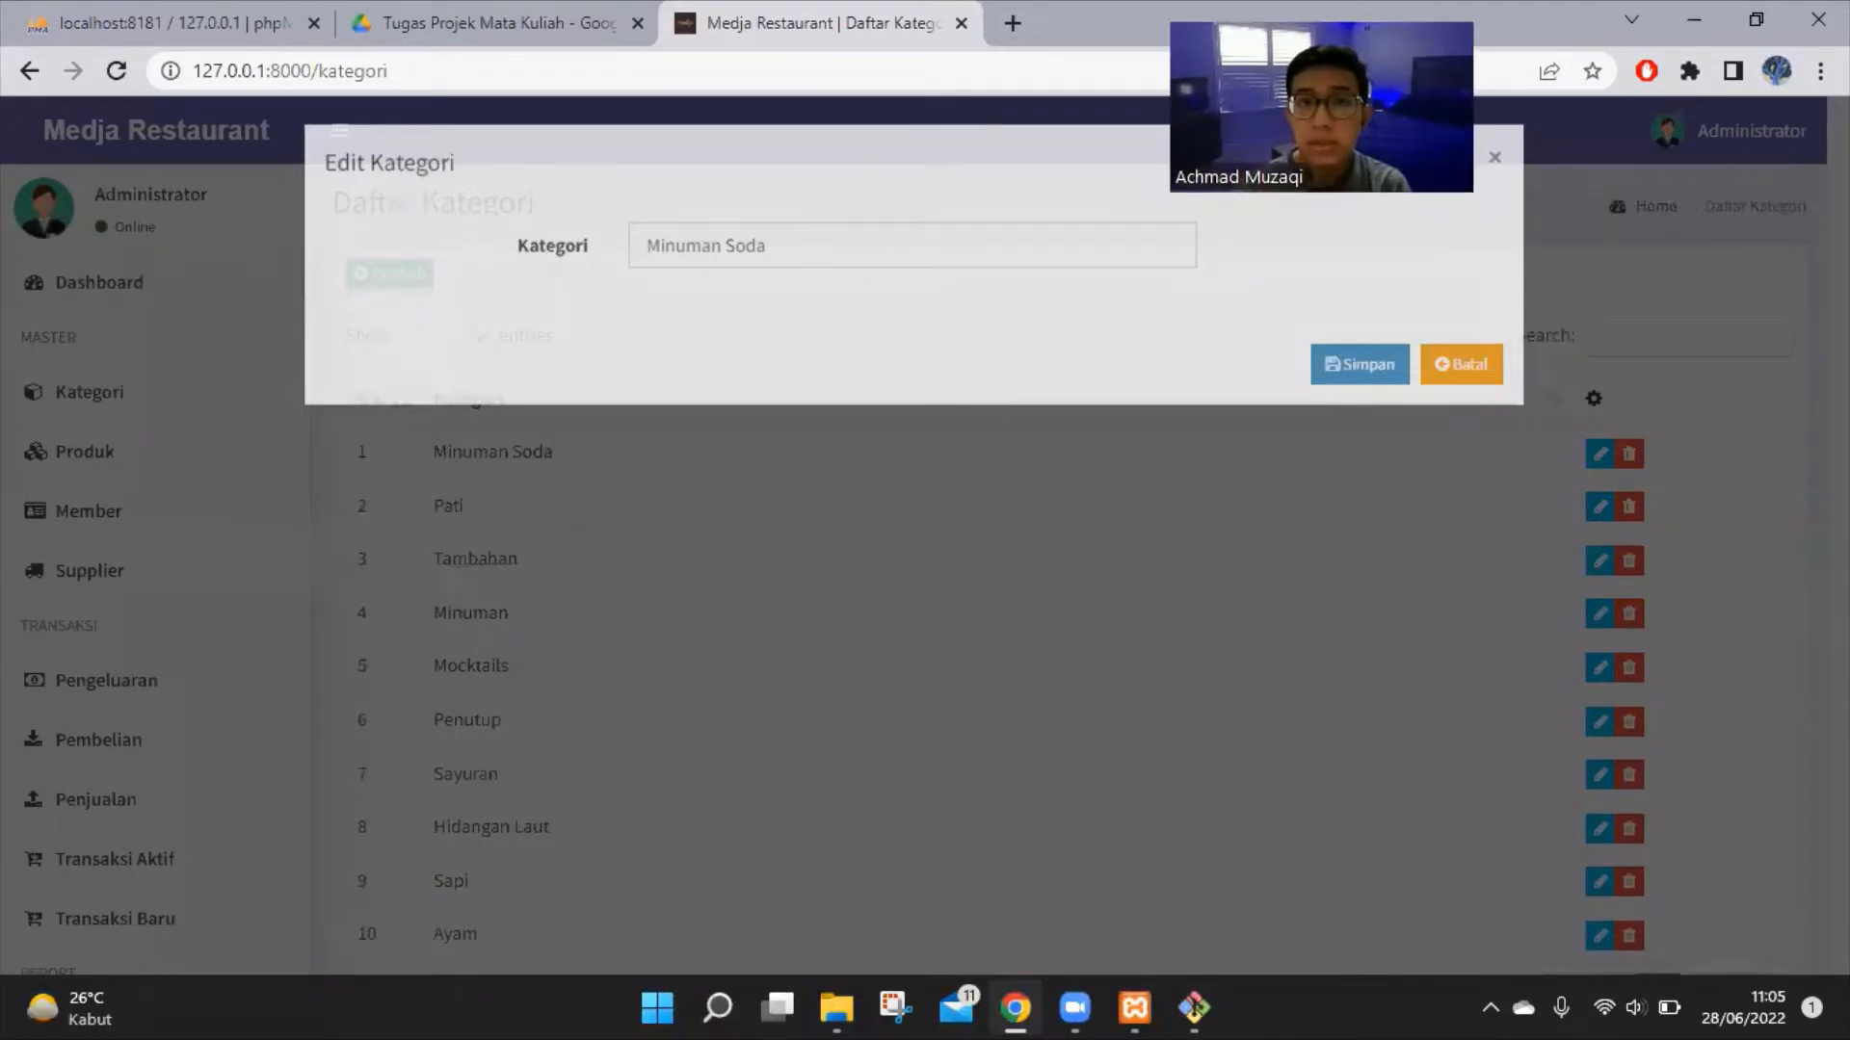
click(1632, 480)
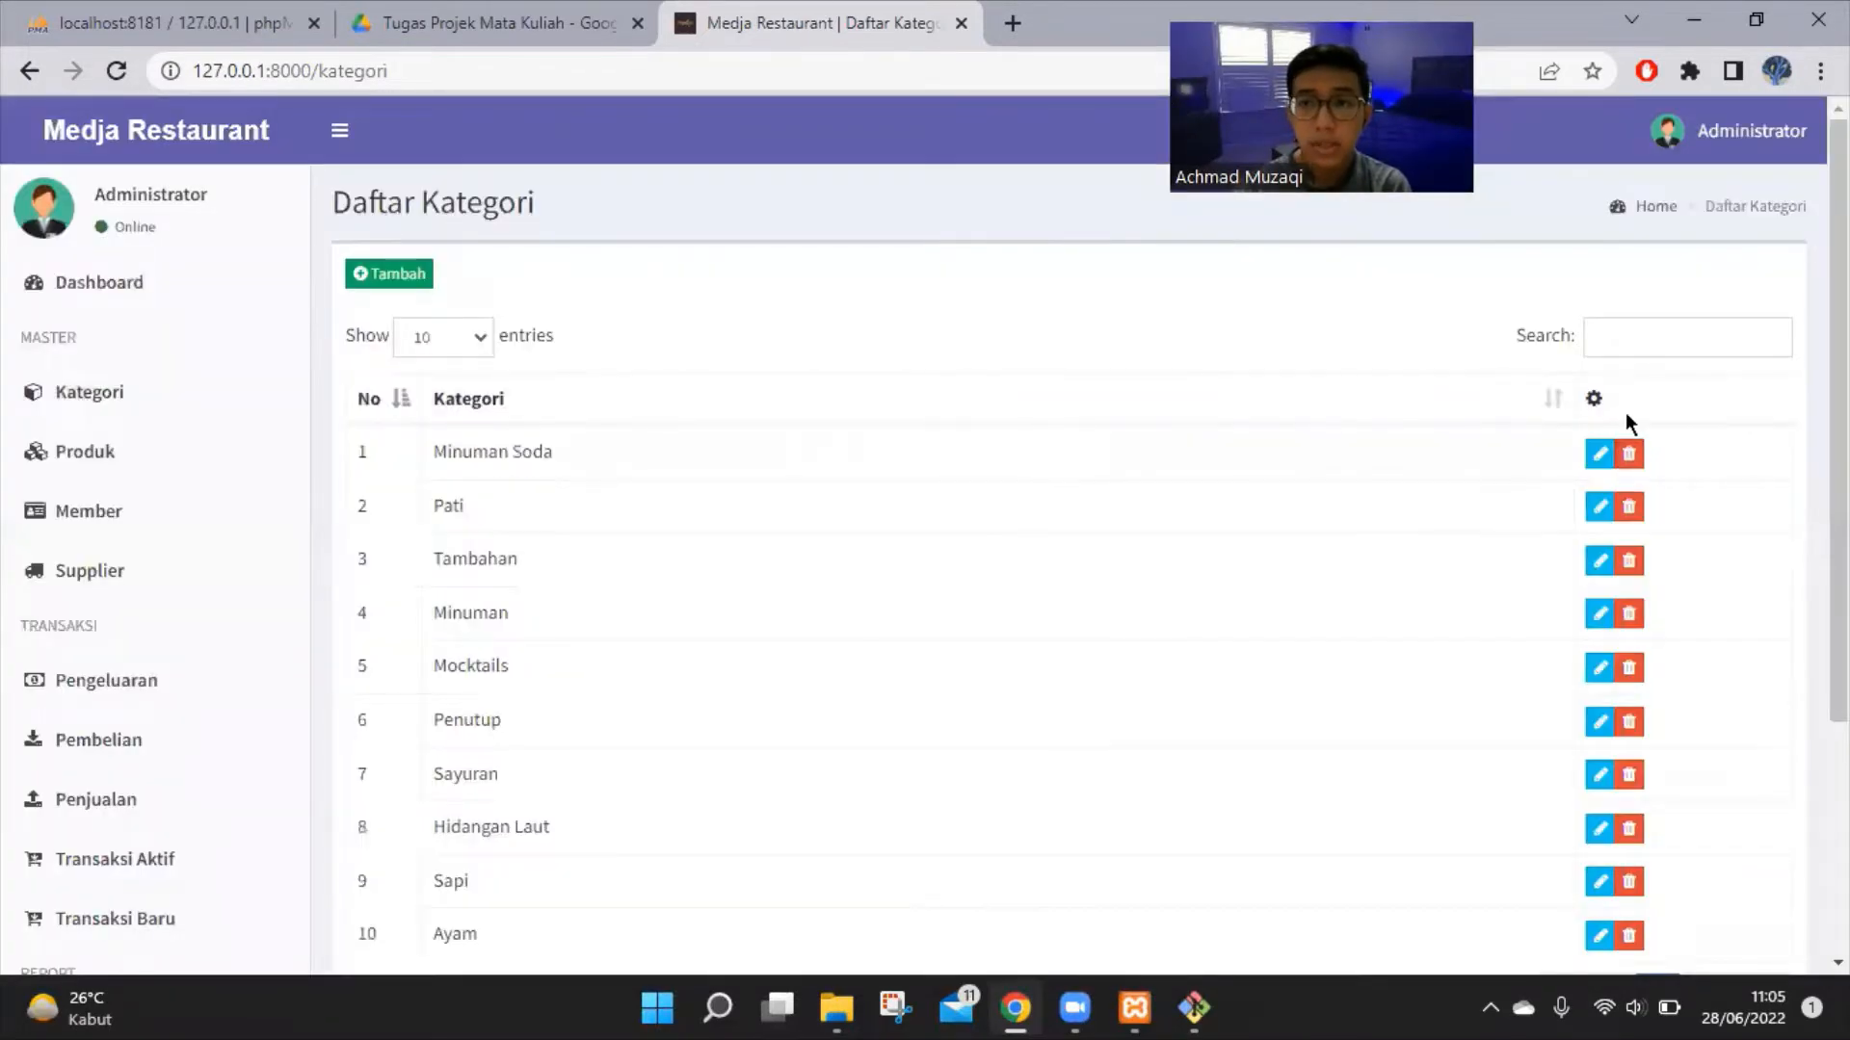
Search the categories for 'makanan' and then 'Hida', clearing the search after each
click(1646, 344)
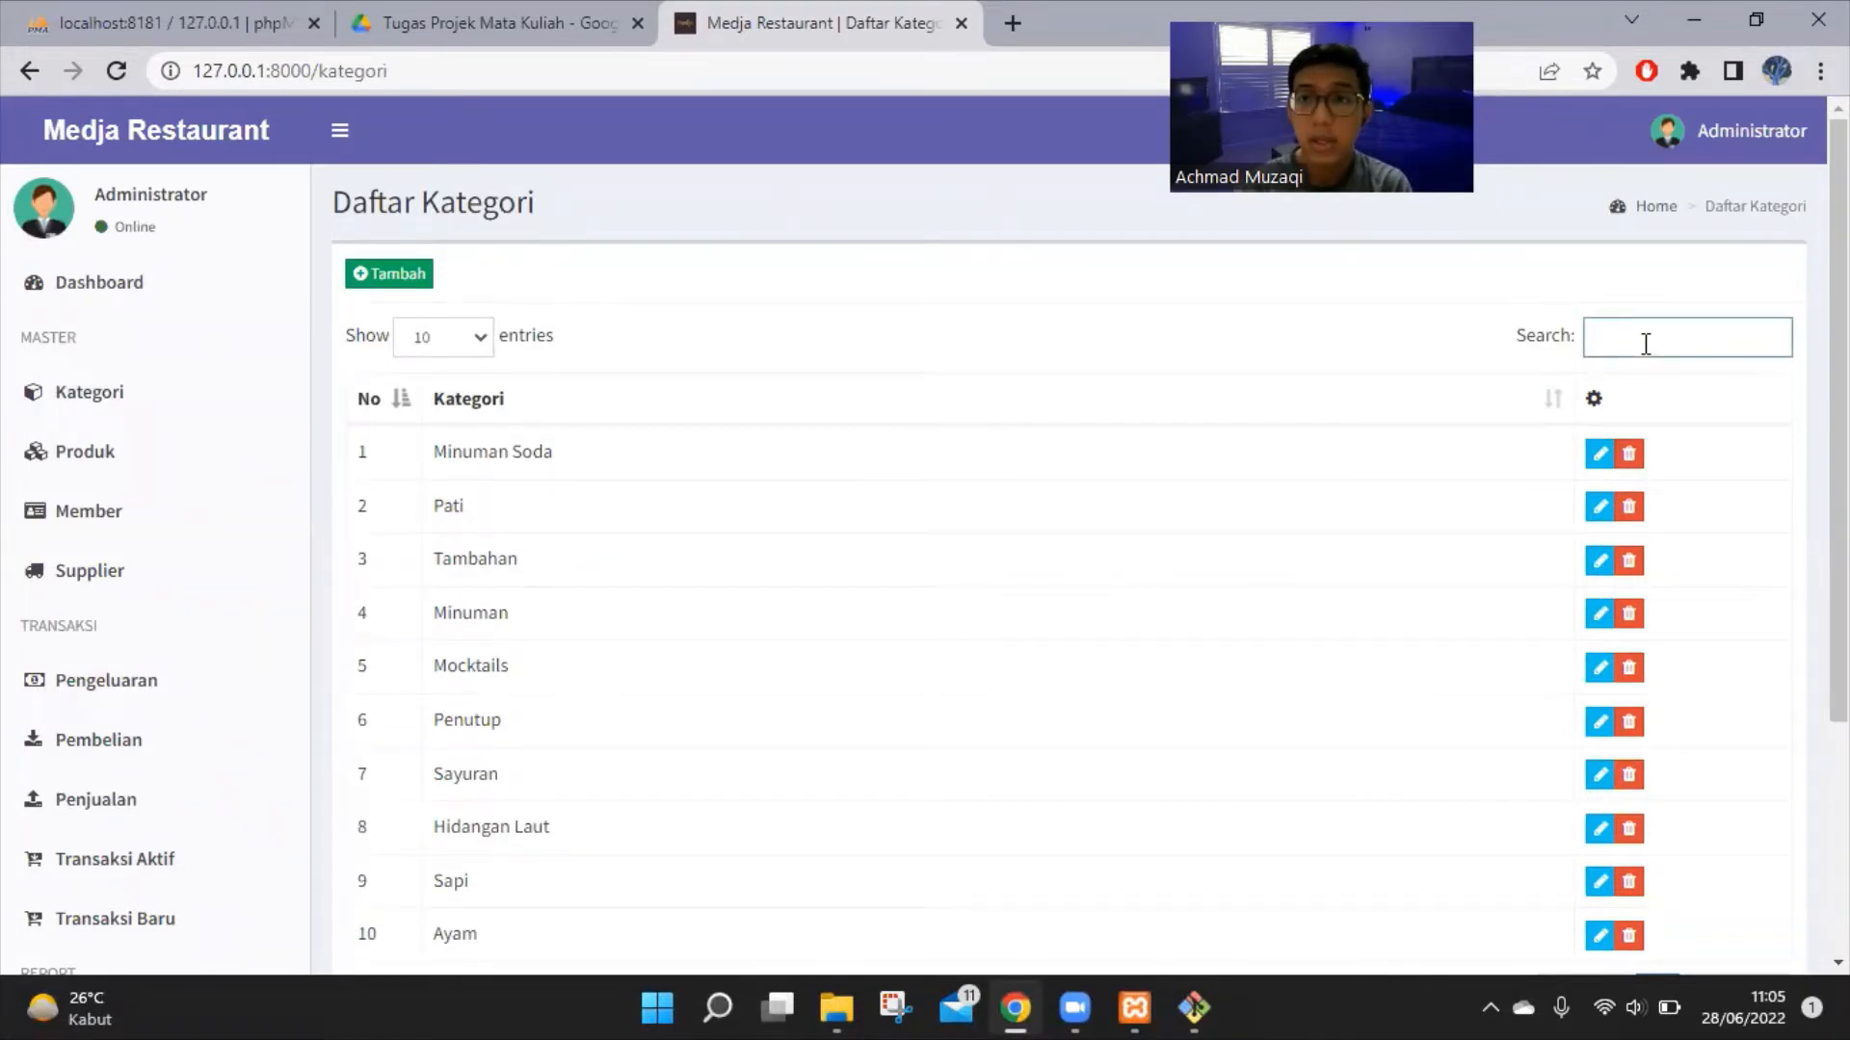
text(makana)
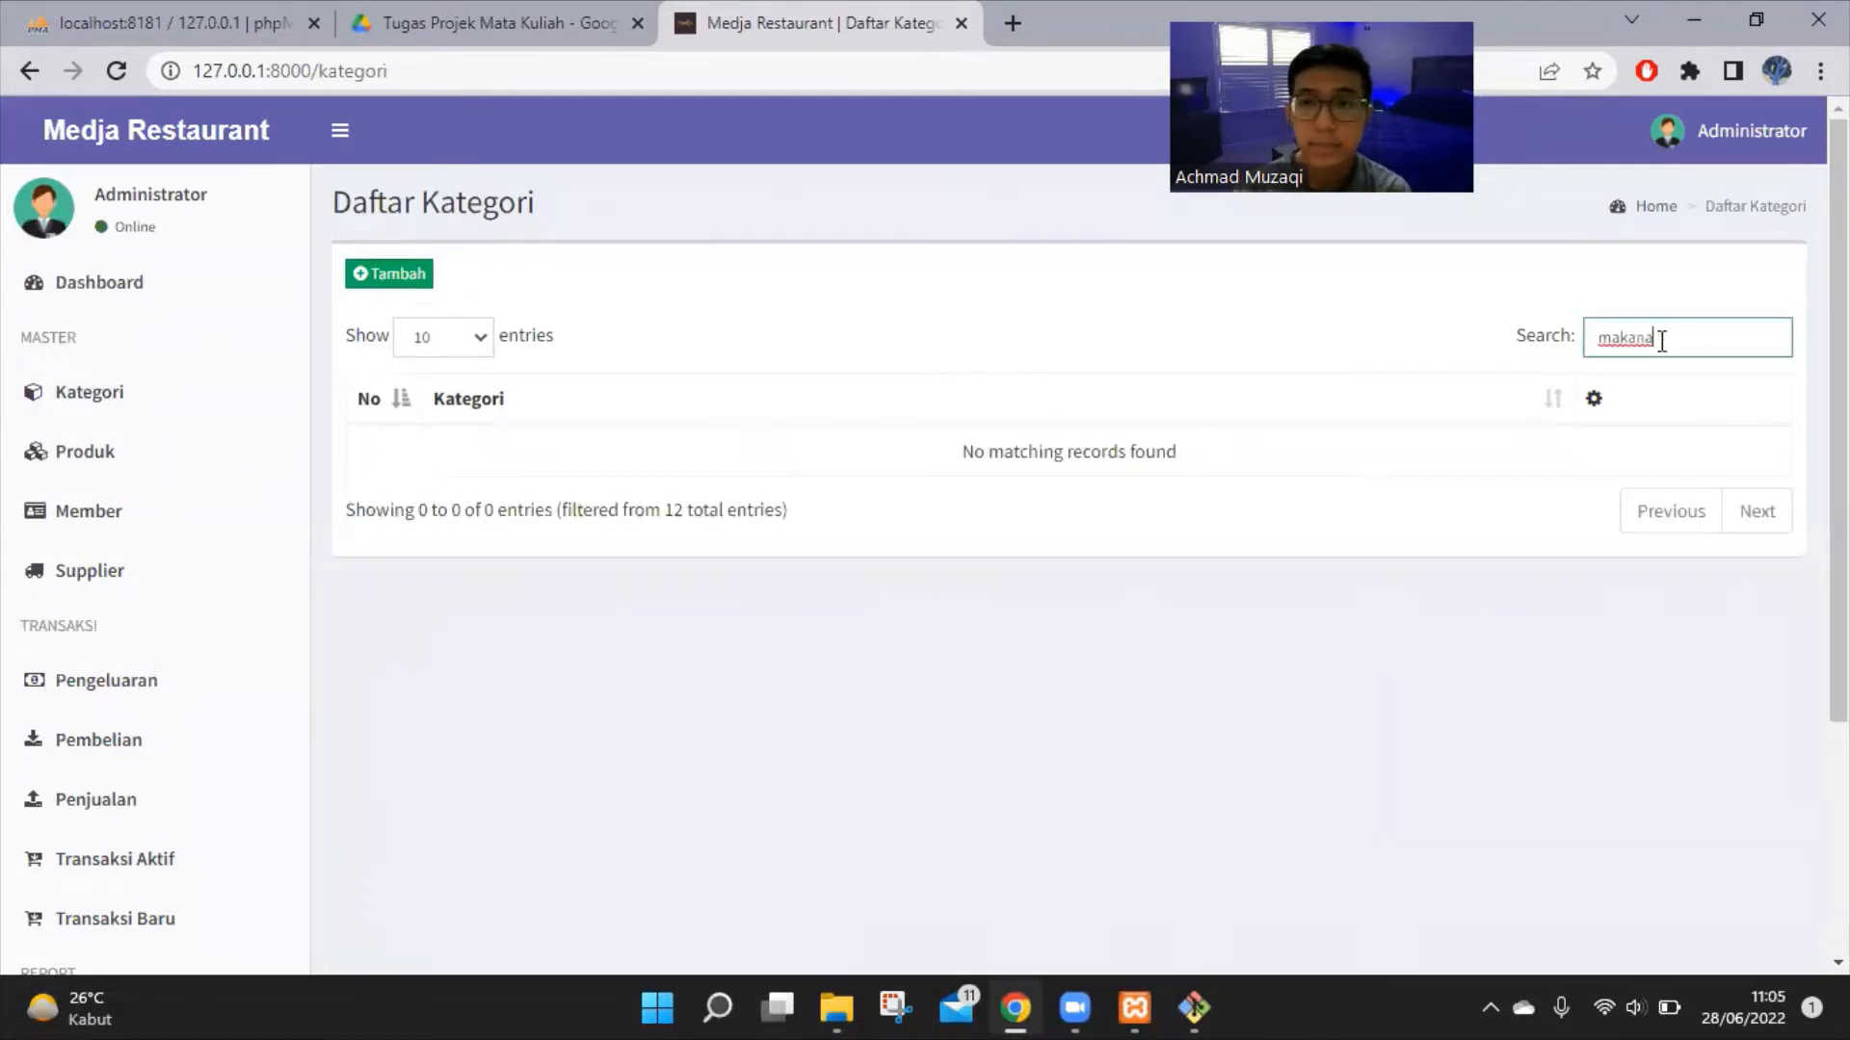
text(n)
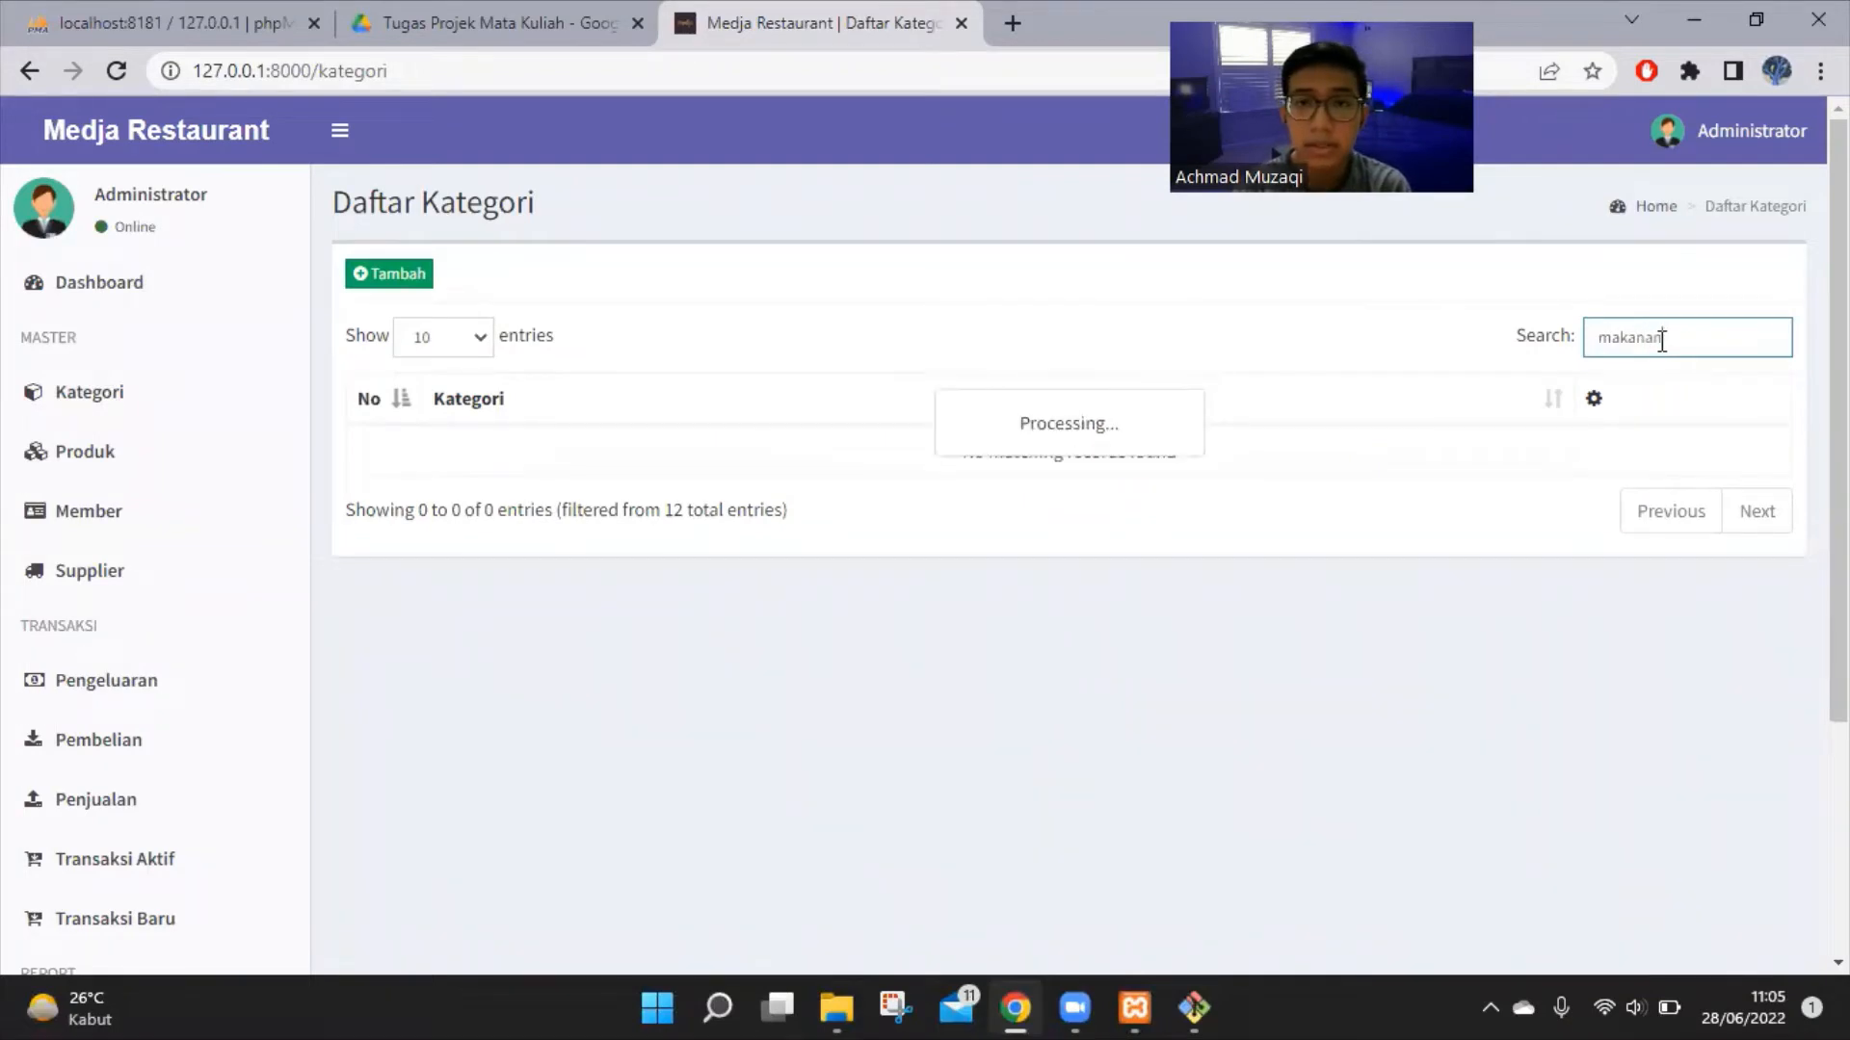
key(BackSpace)
key(BackSpace)
key(BackSpace)
key(BackSpace)
key(BackSpace)
key(BackSpace)
key(BackSpace)
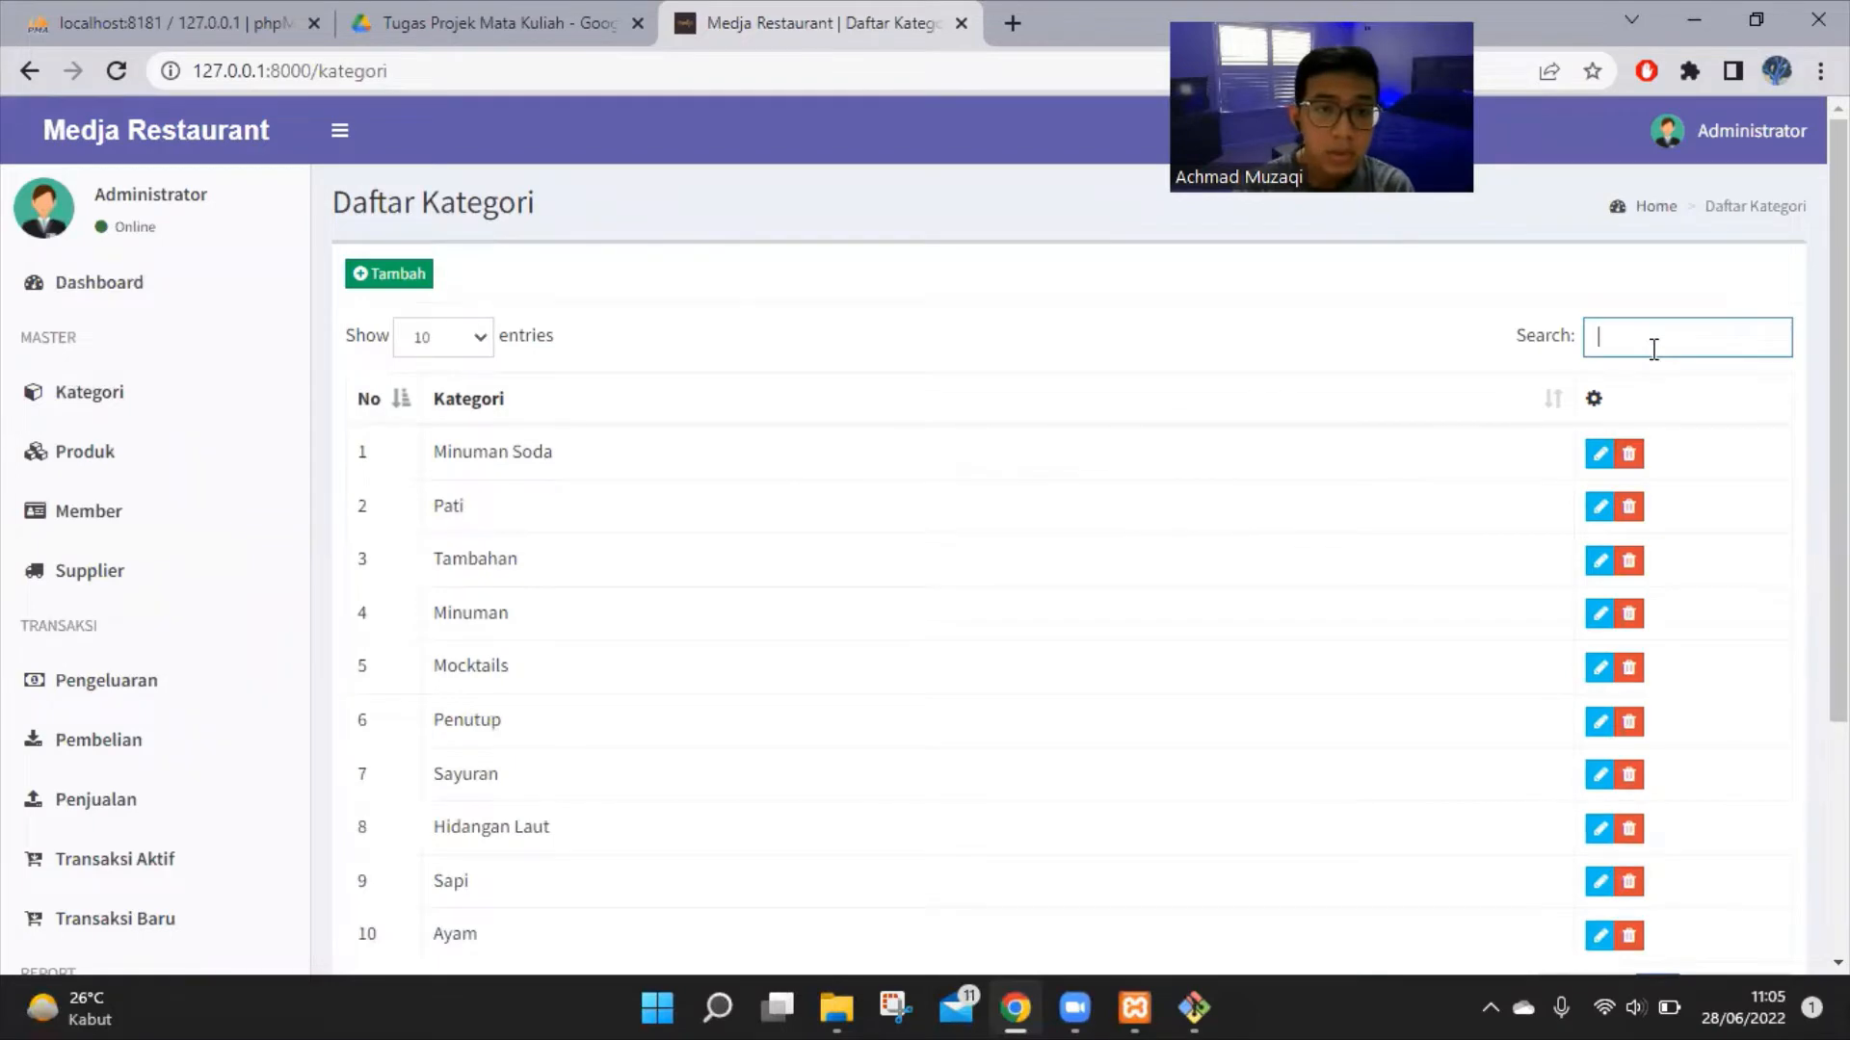
text(Hida)
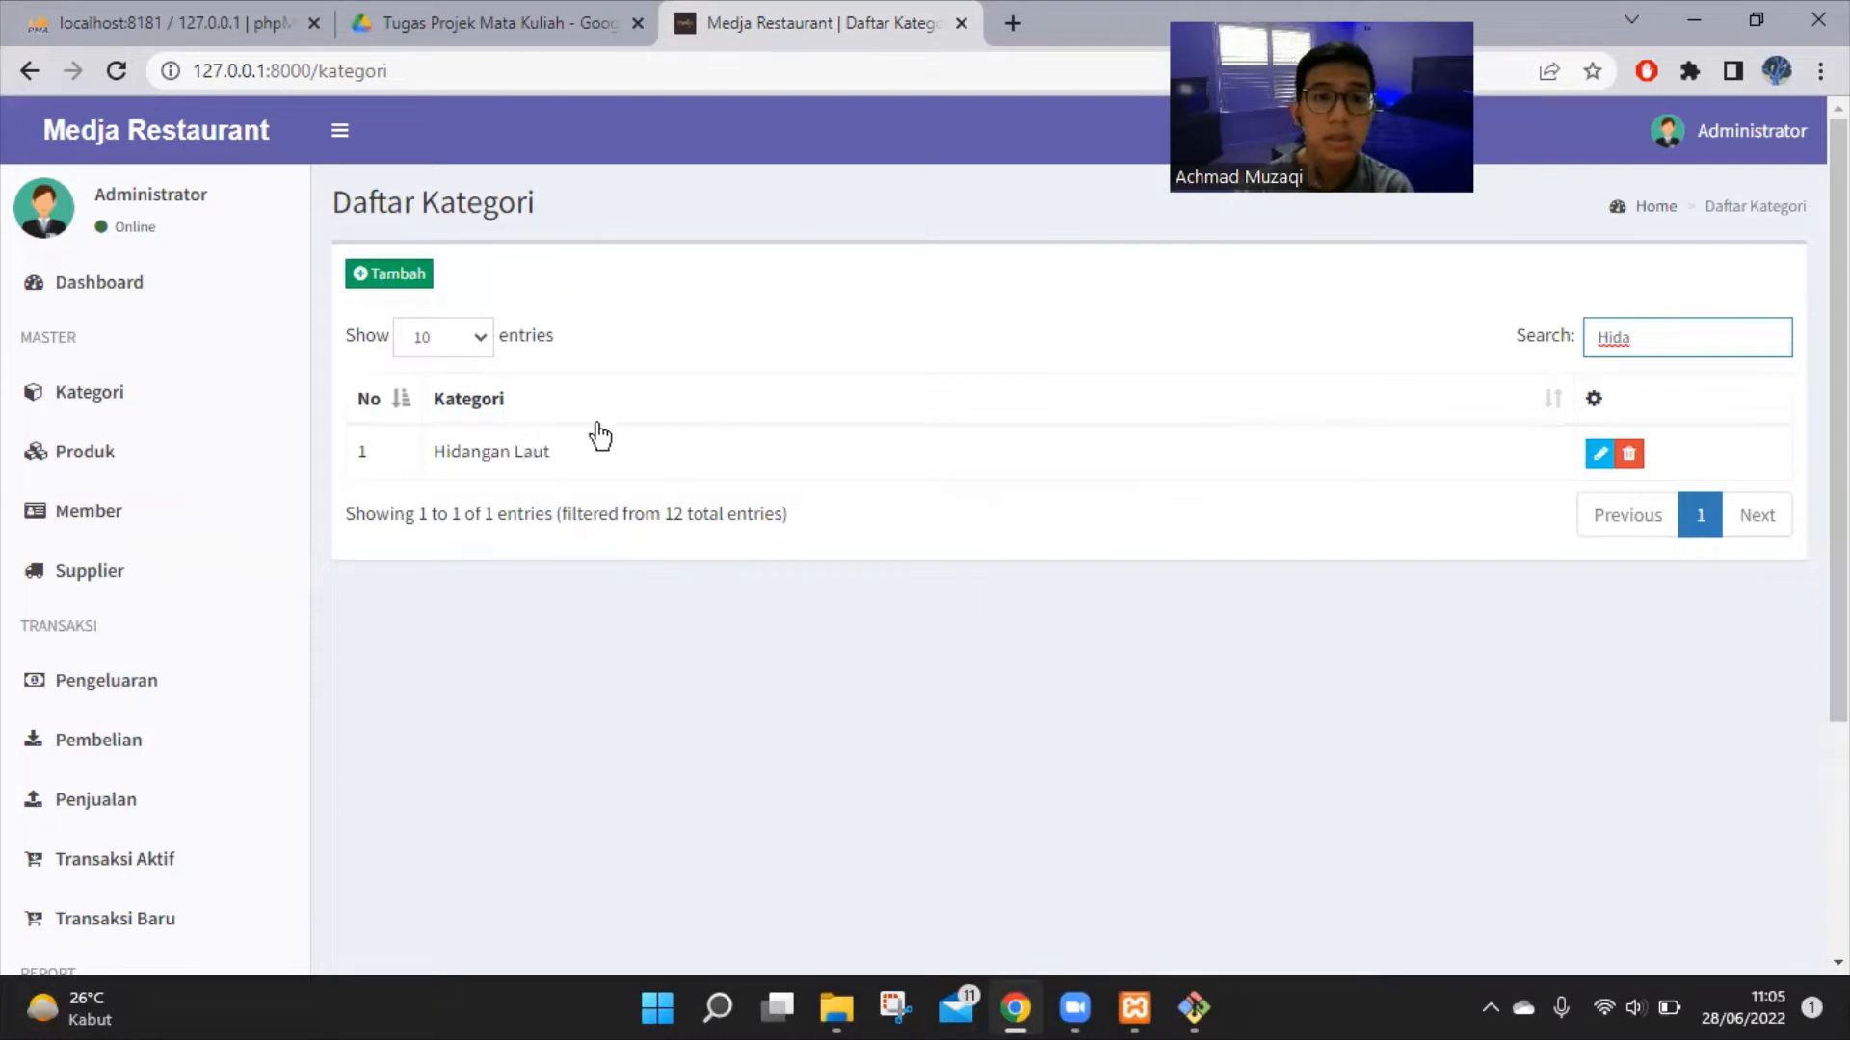
double_click(1593, 331)
key(BackSpace)
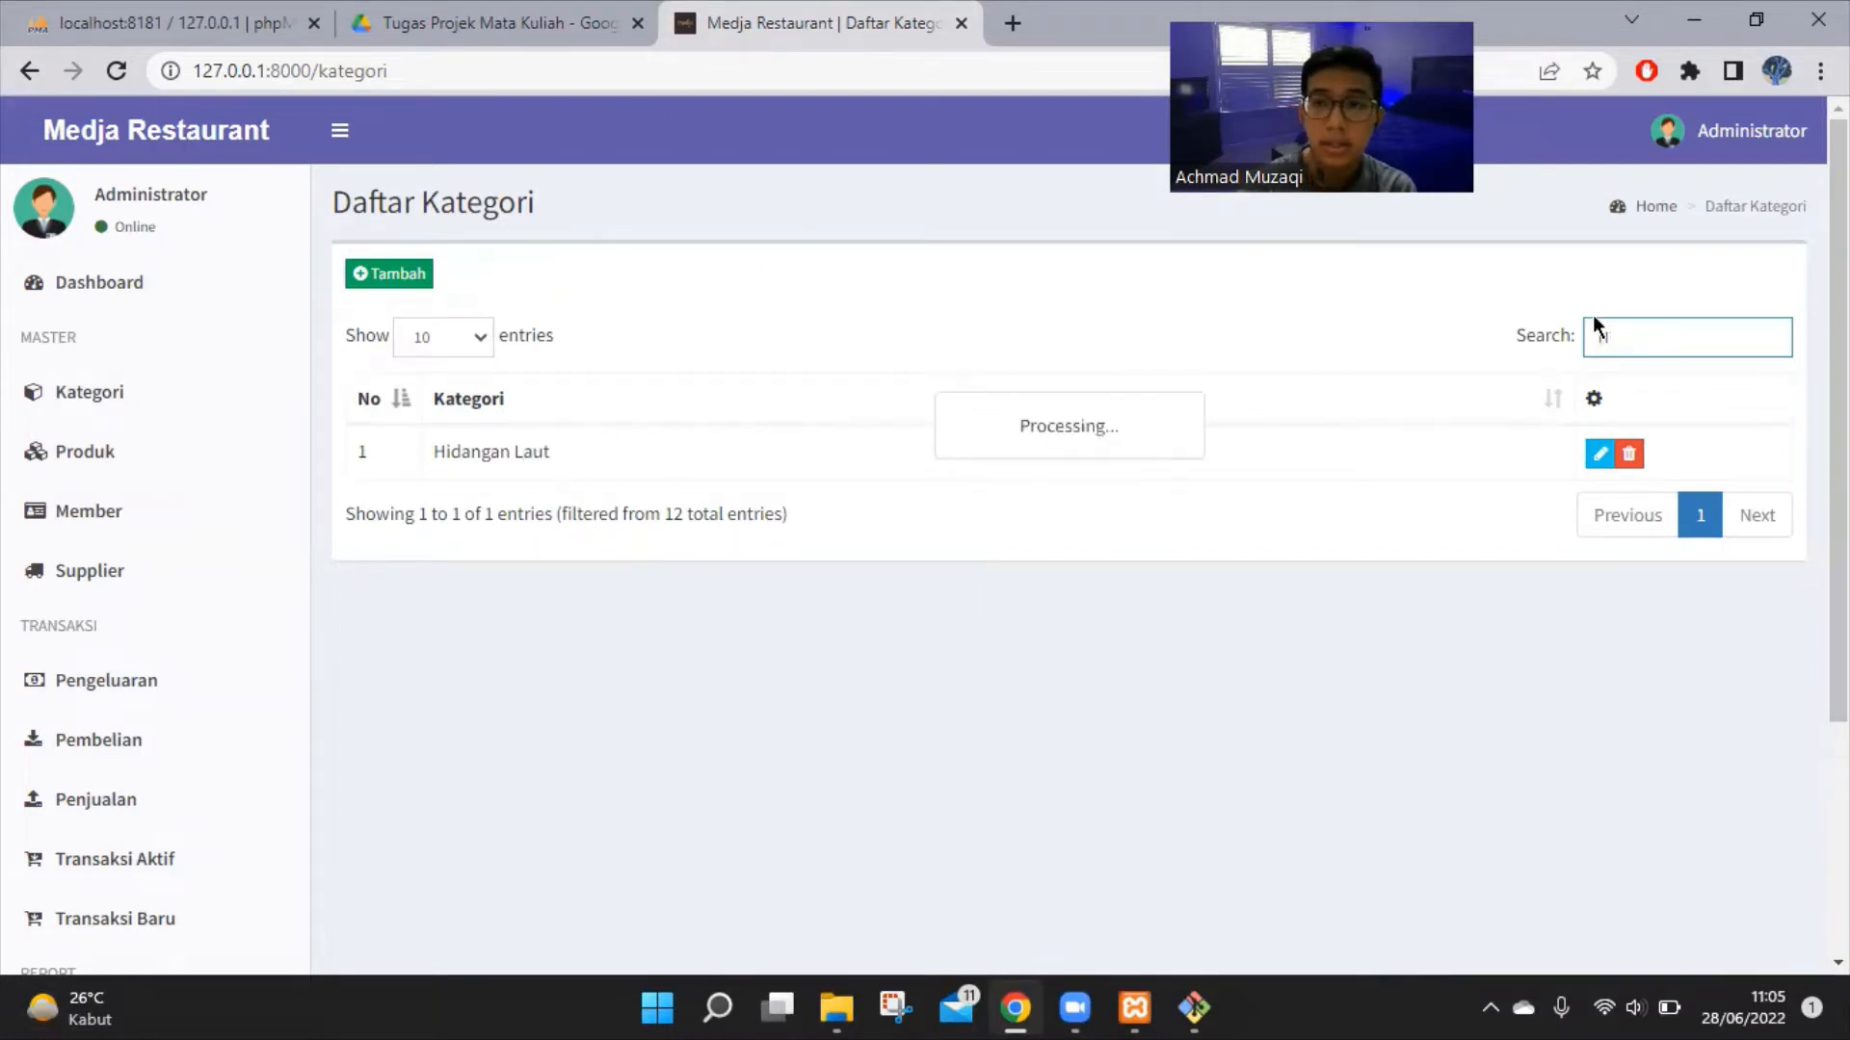
click(185, 459)
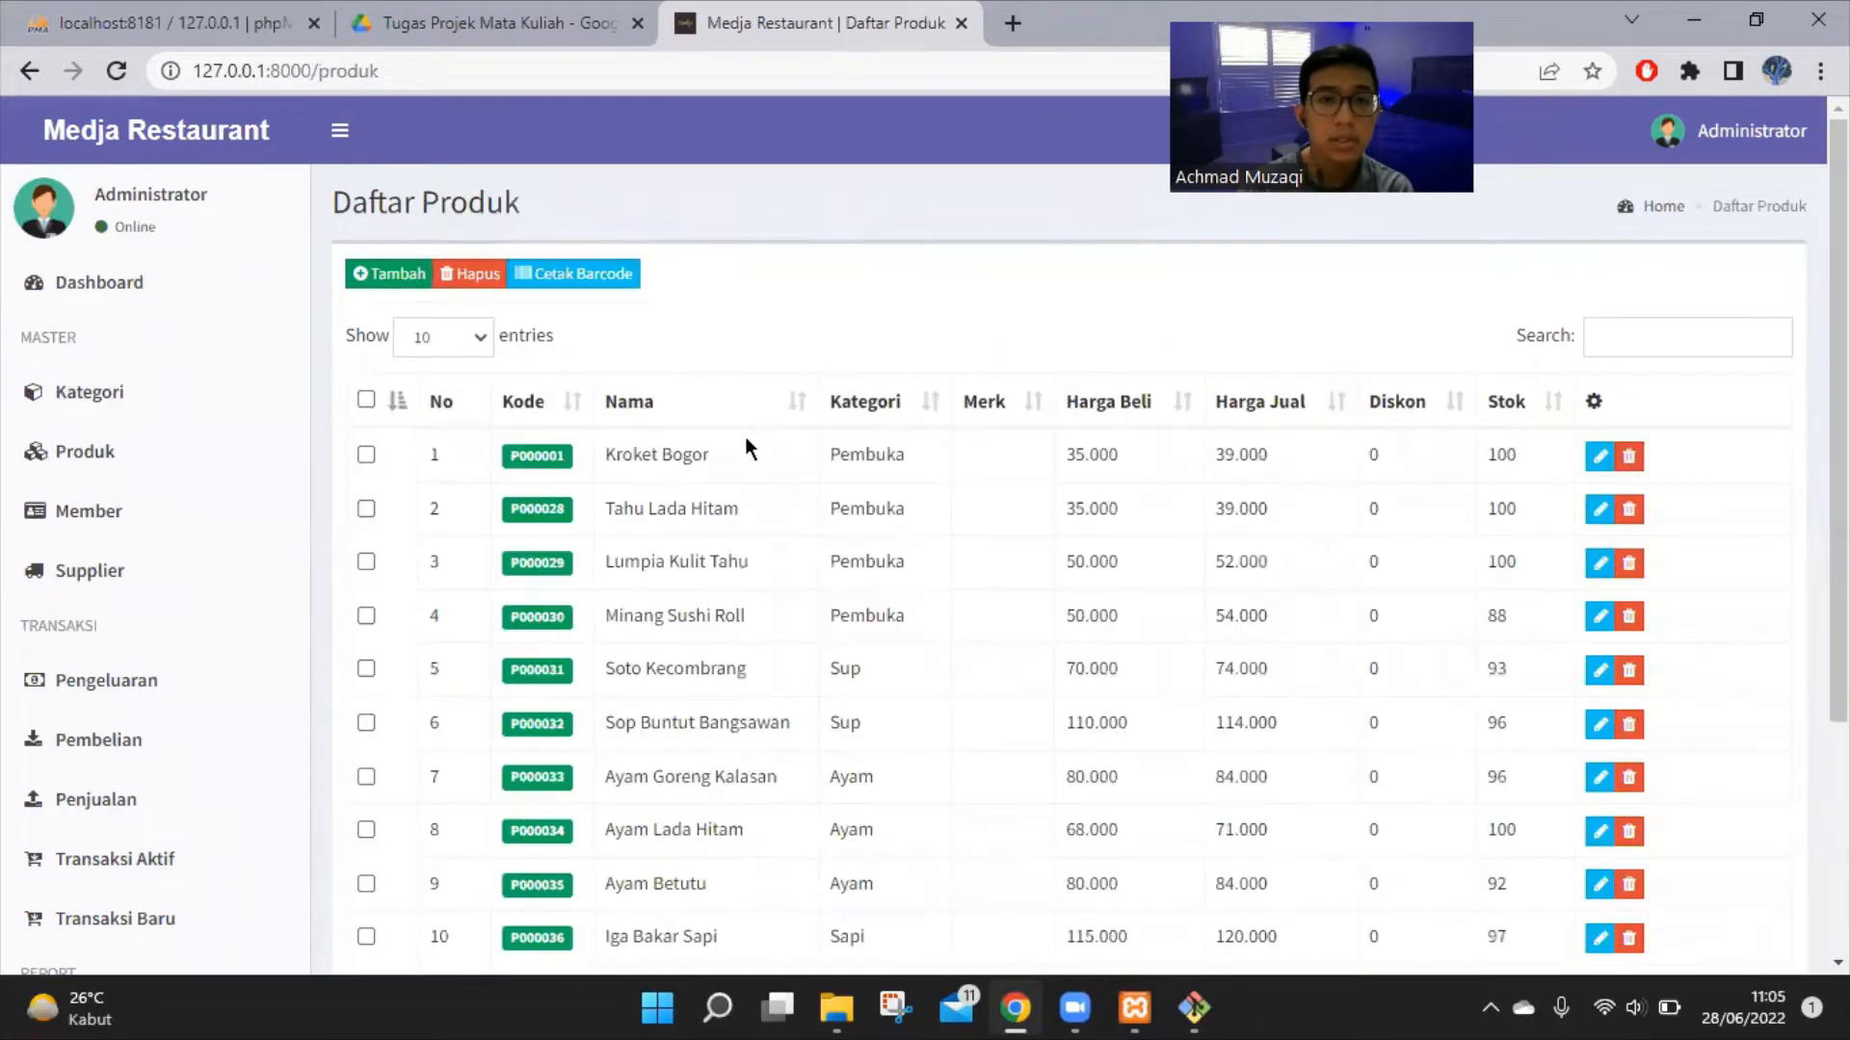
Scroll down and back up through the Daftar Produk table of 29 products
scroll(697, 476, down, 3)
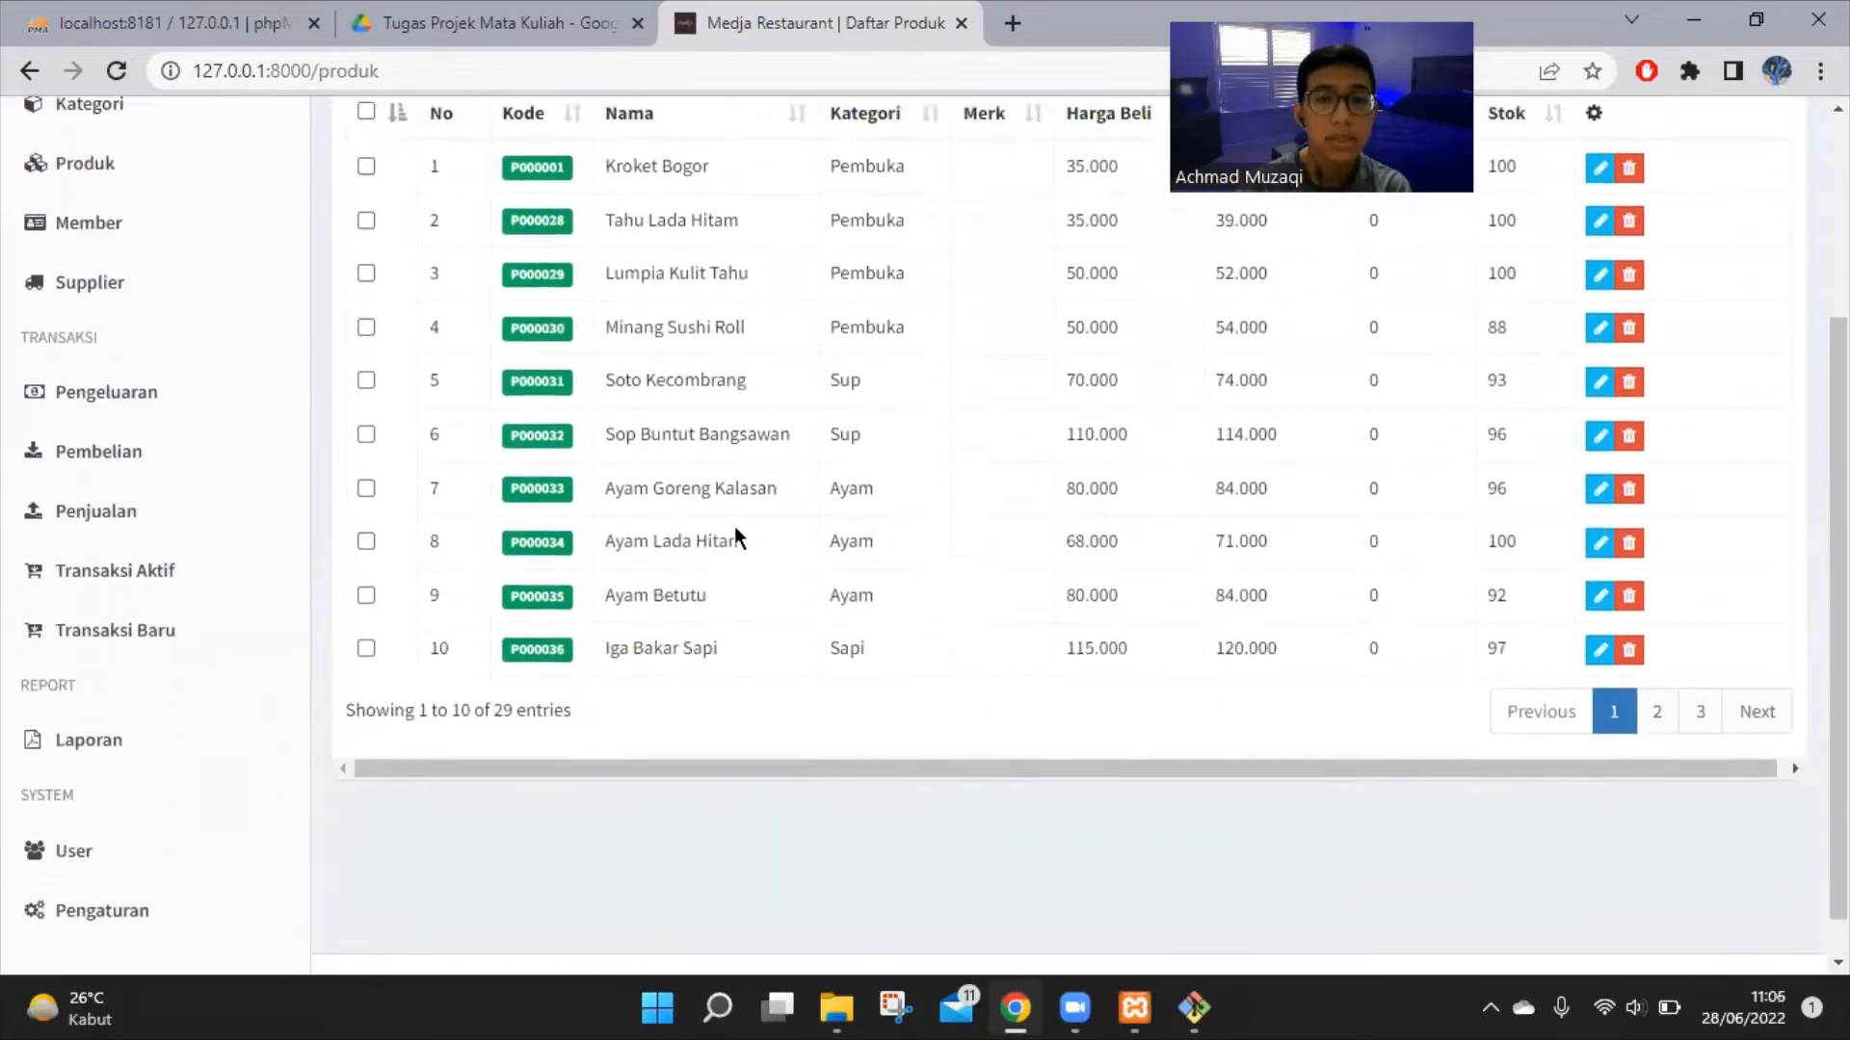
scroll(730, 516, up, 2)
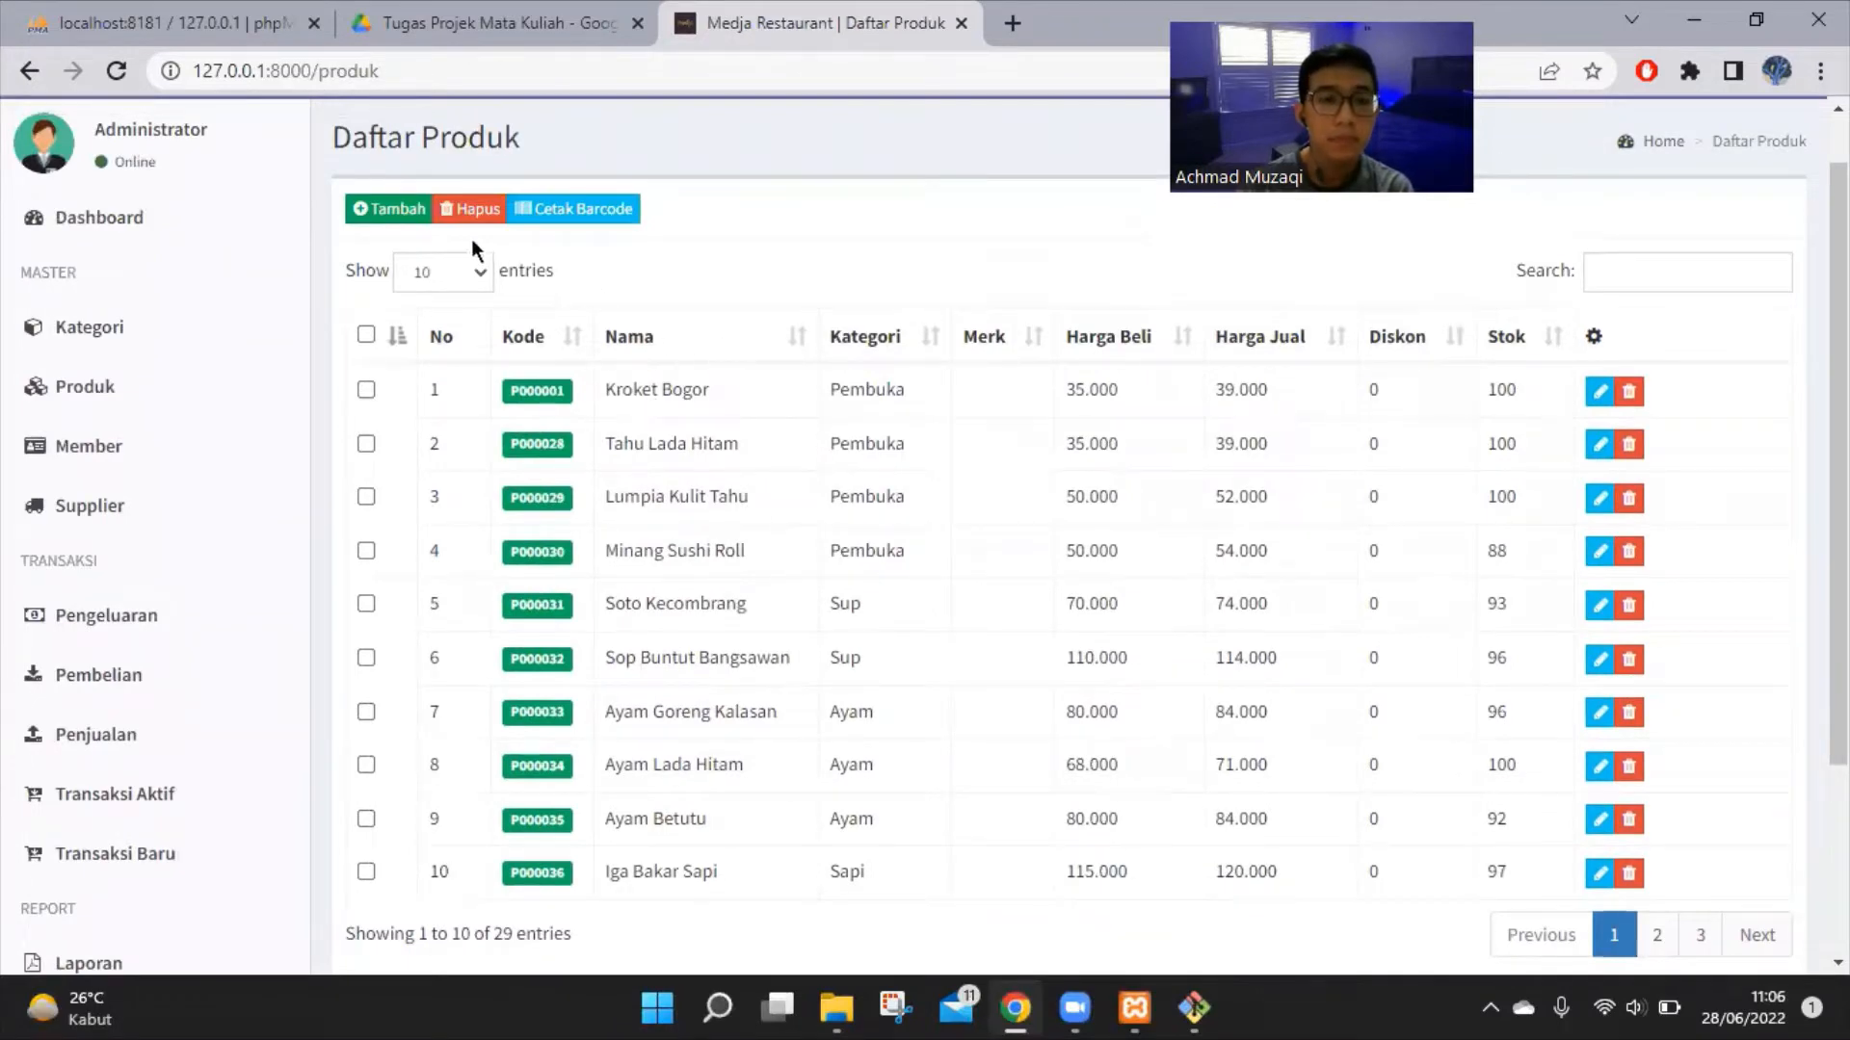
Start a new product 'soto mie bogor' in category Sup with brand Medja Restaurant
click(405, 214)
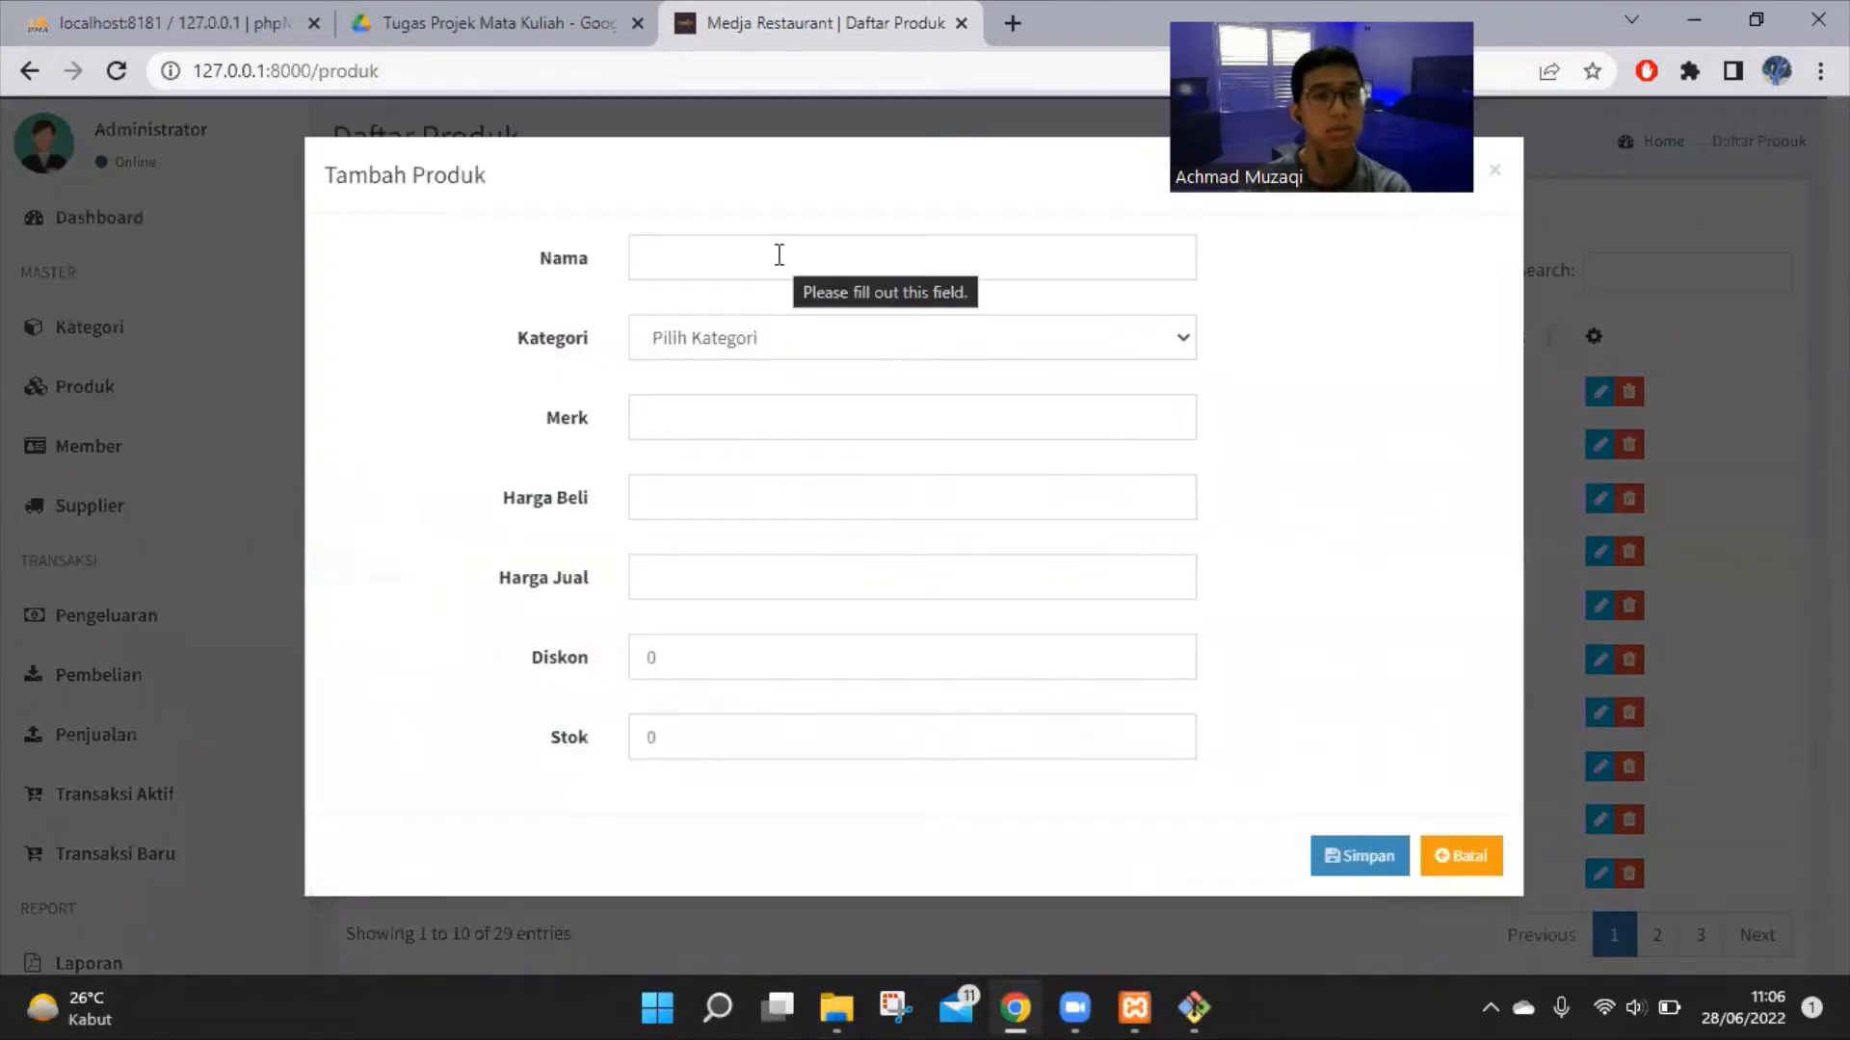
click(780, 255)
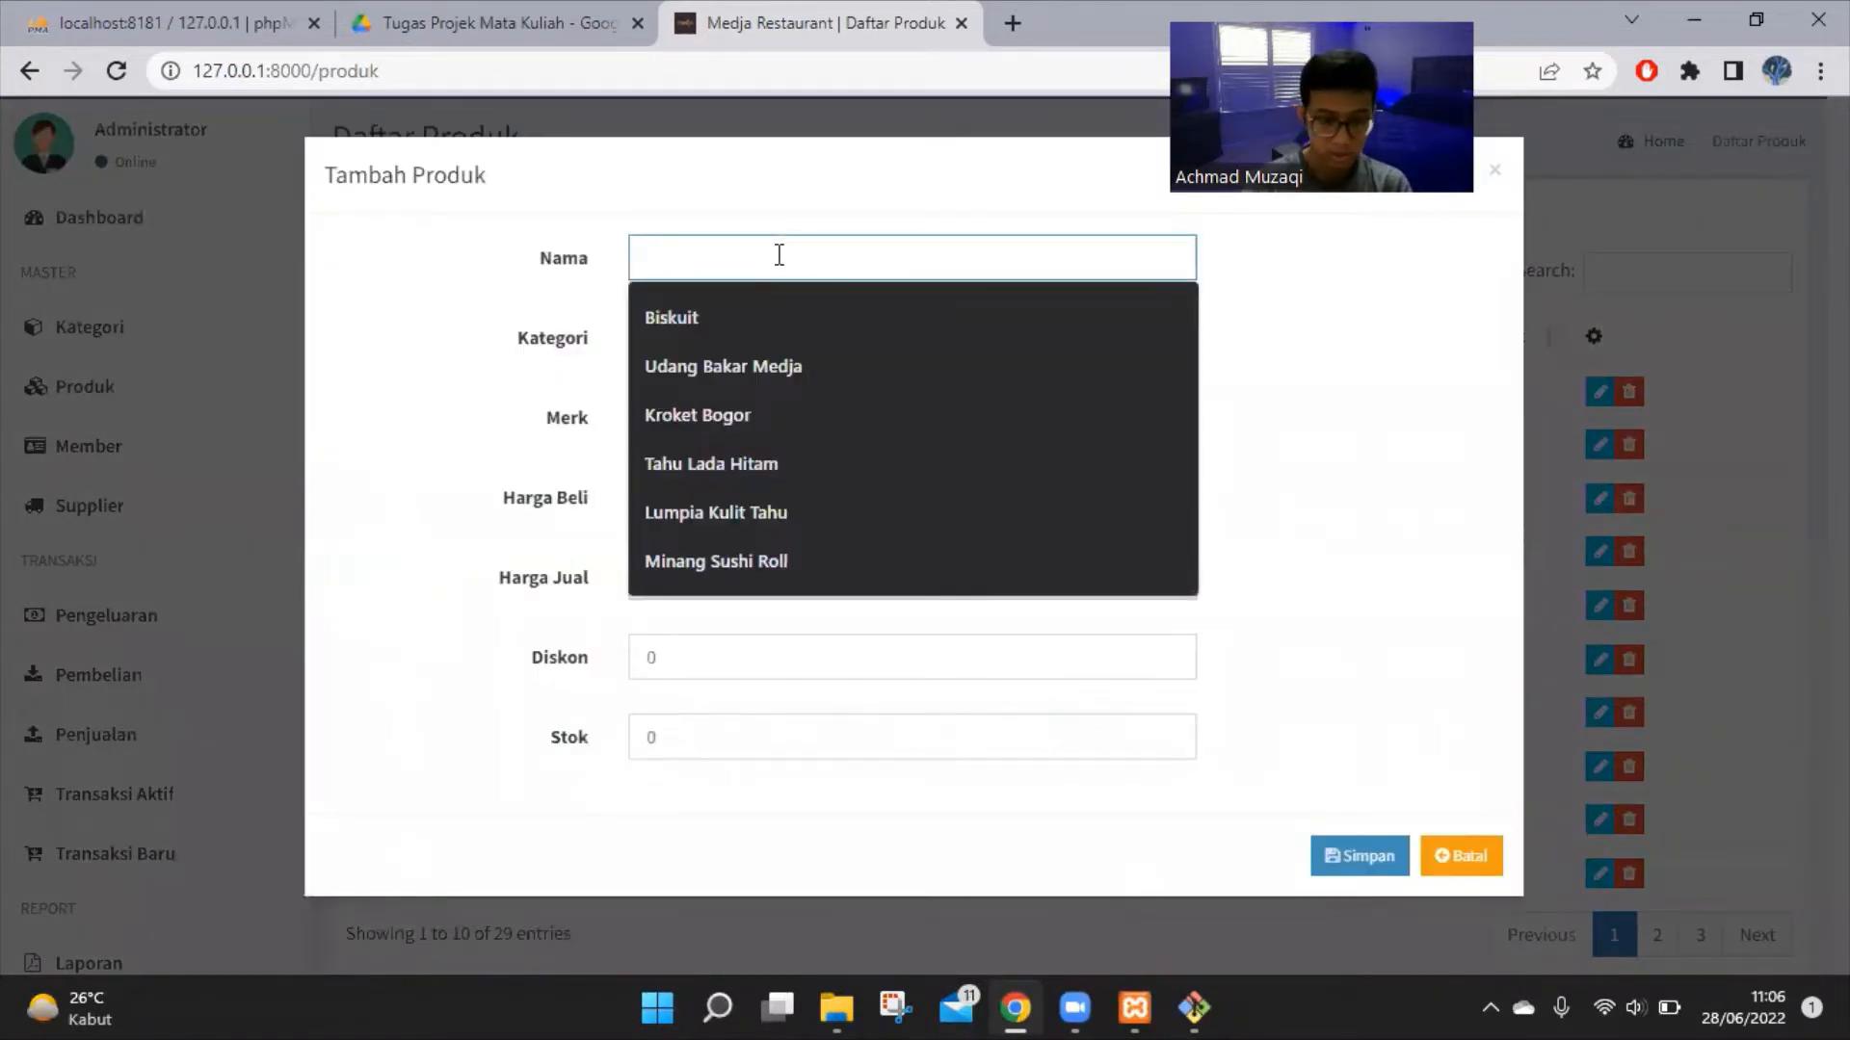
text(soto m)
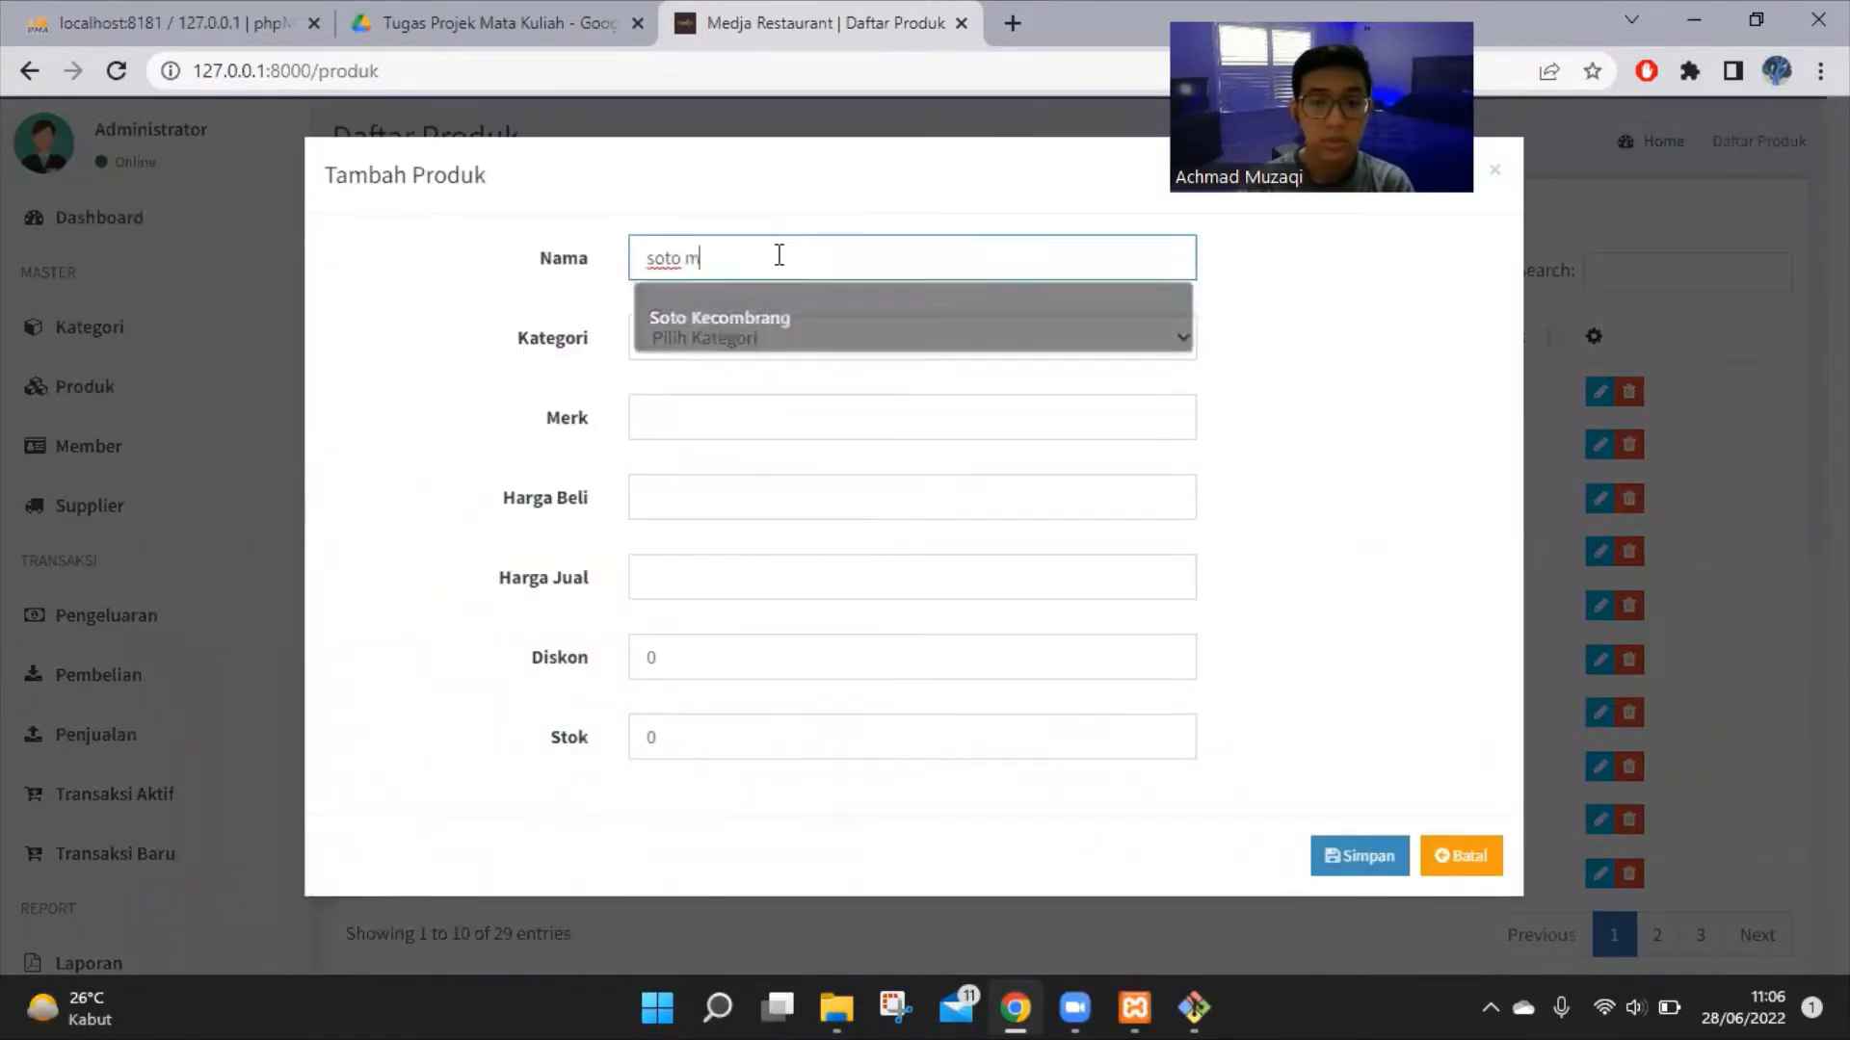
text(ie bogor)
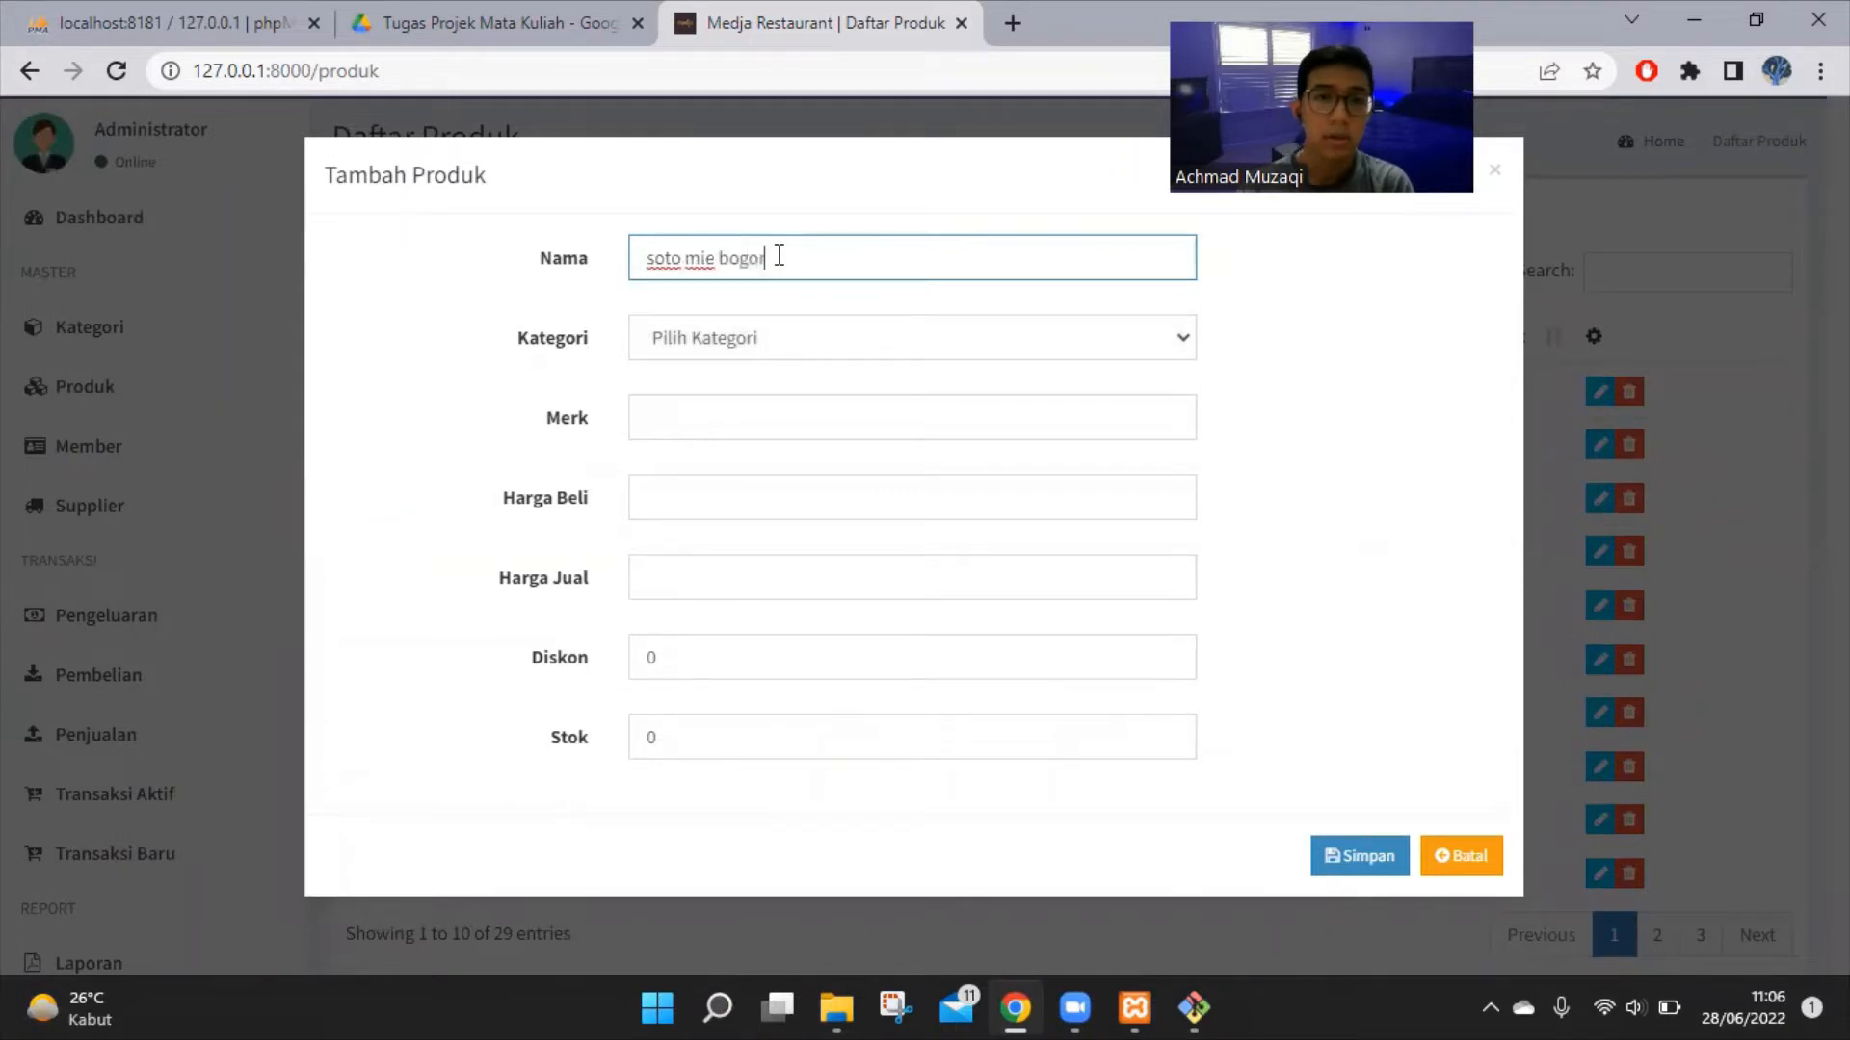
click(834, 337)
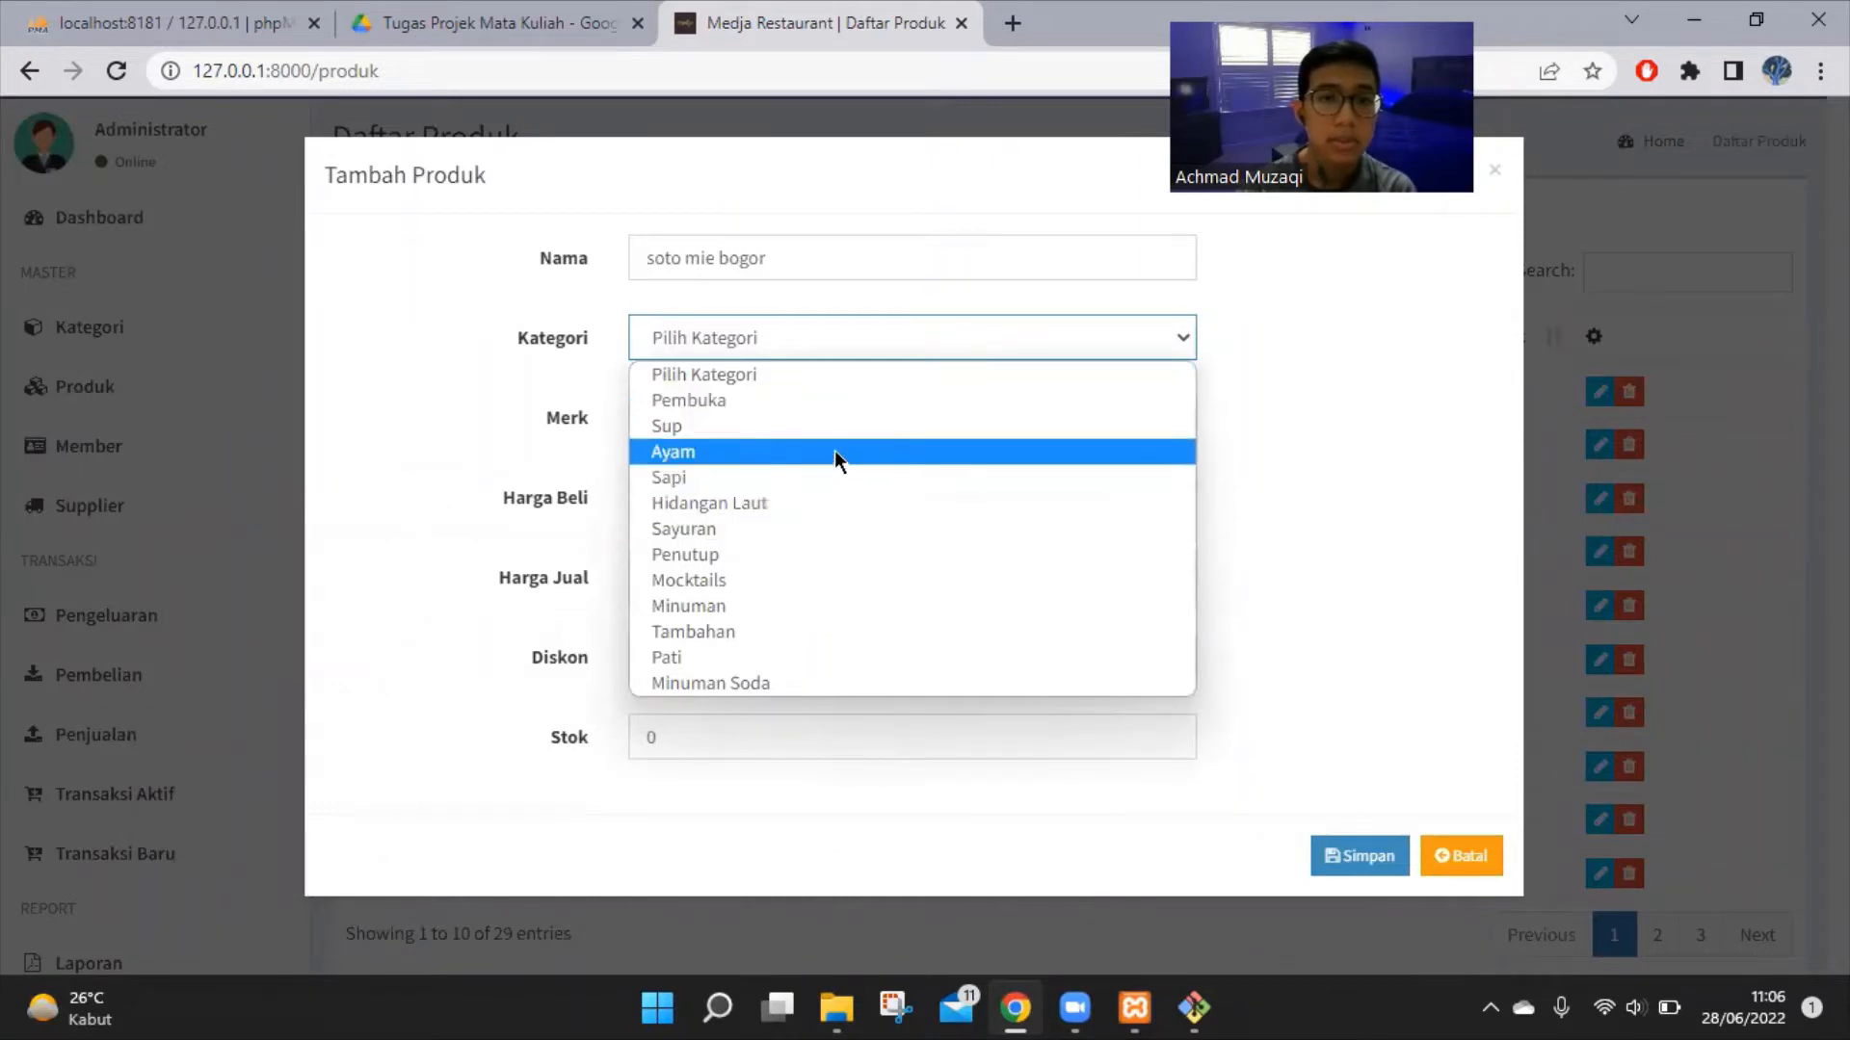
click(701, 426)
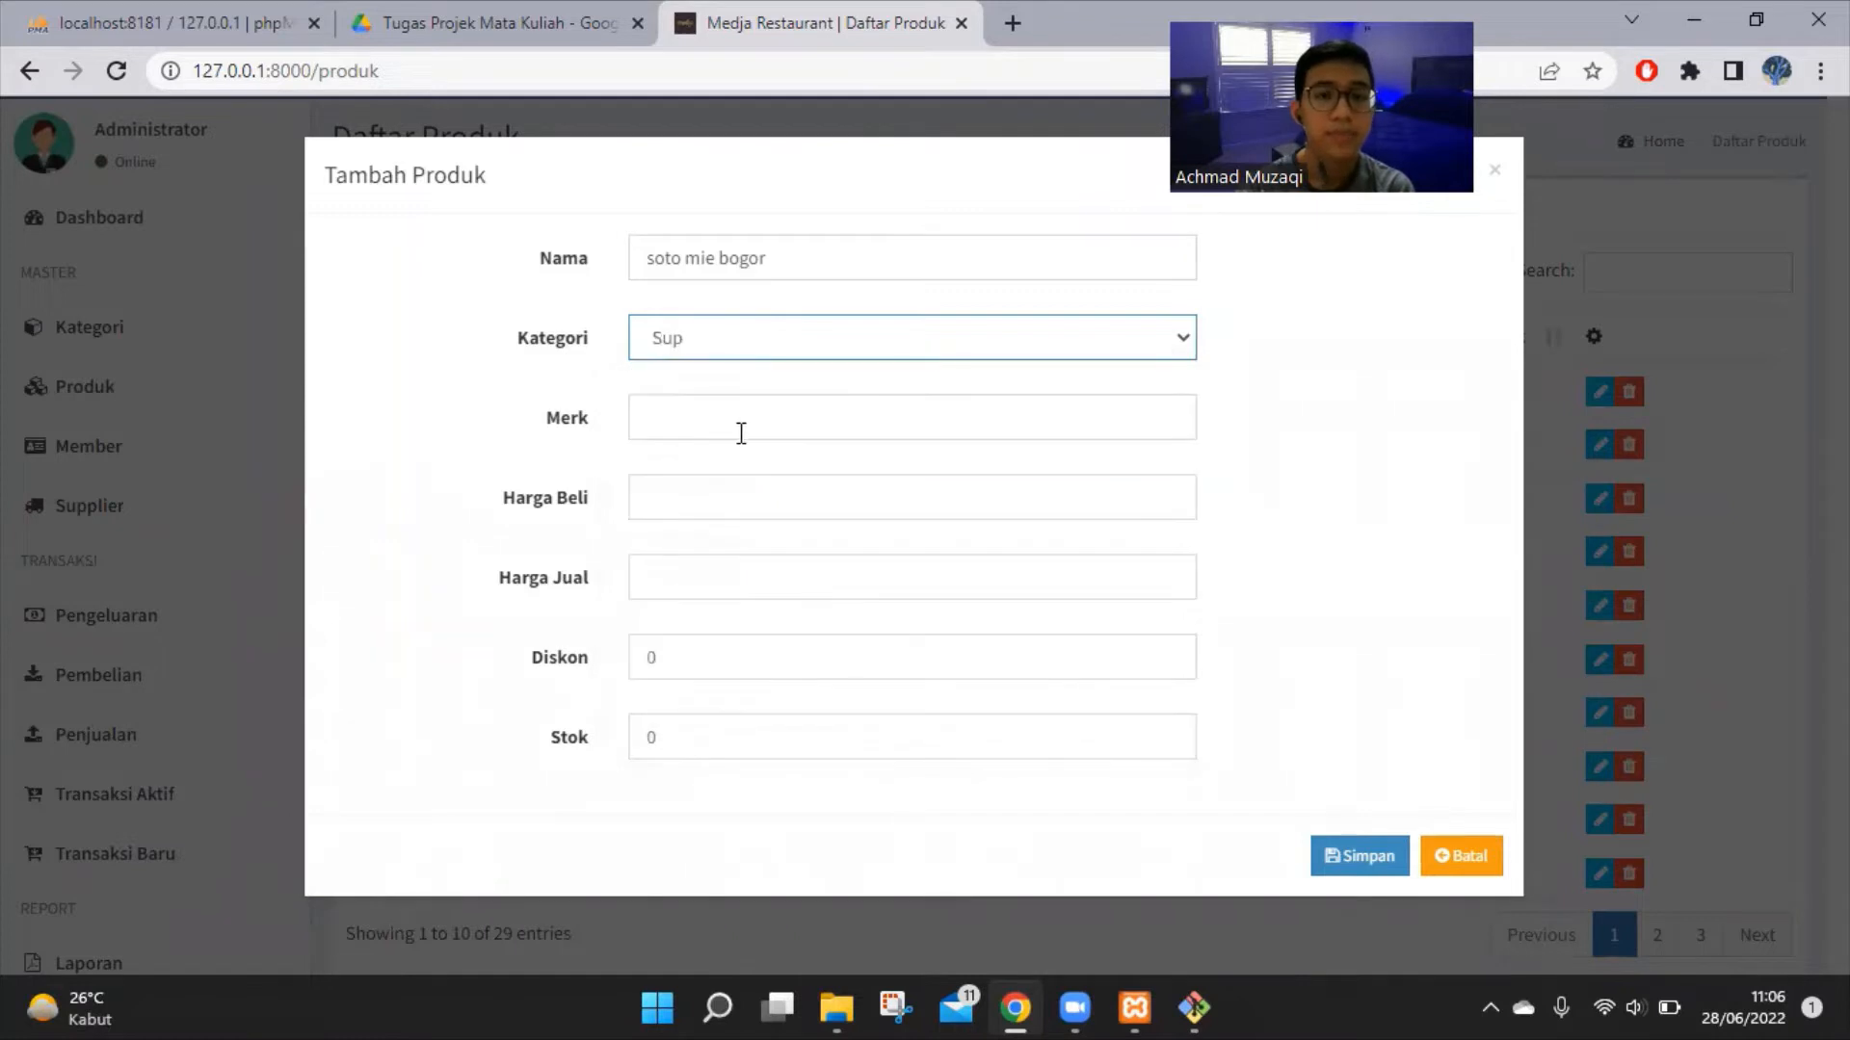
click(740, 430)
text(Medja Restaurant)
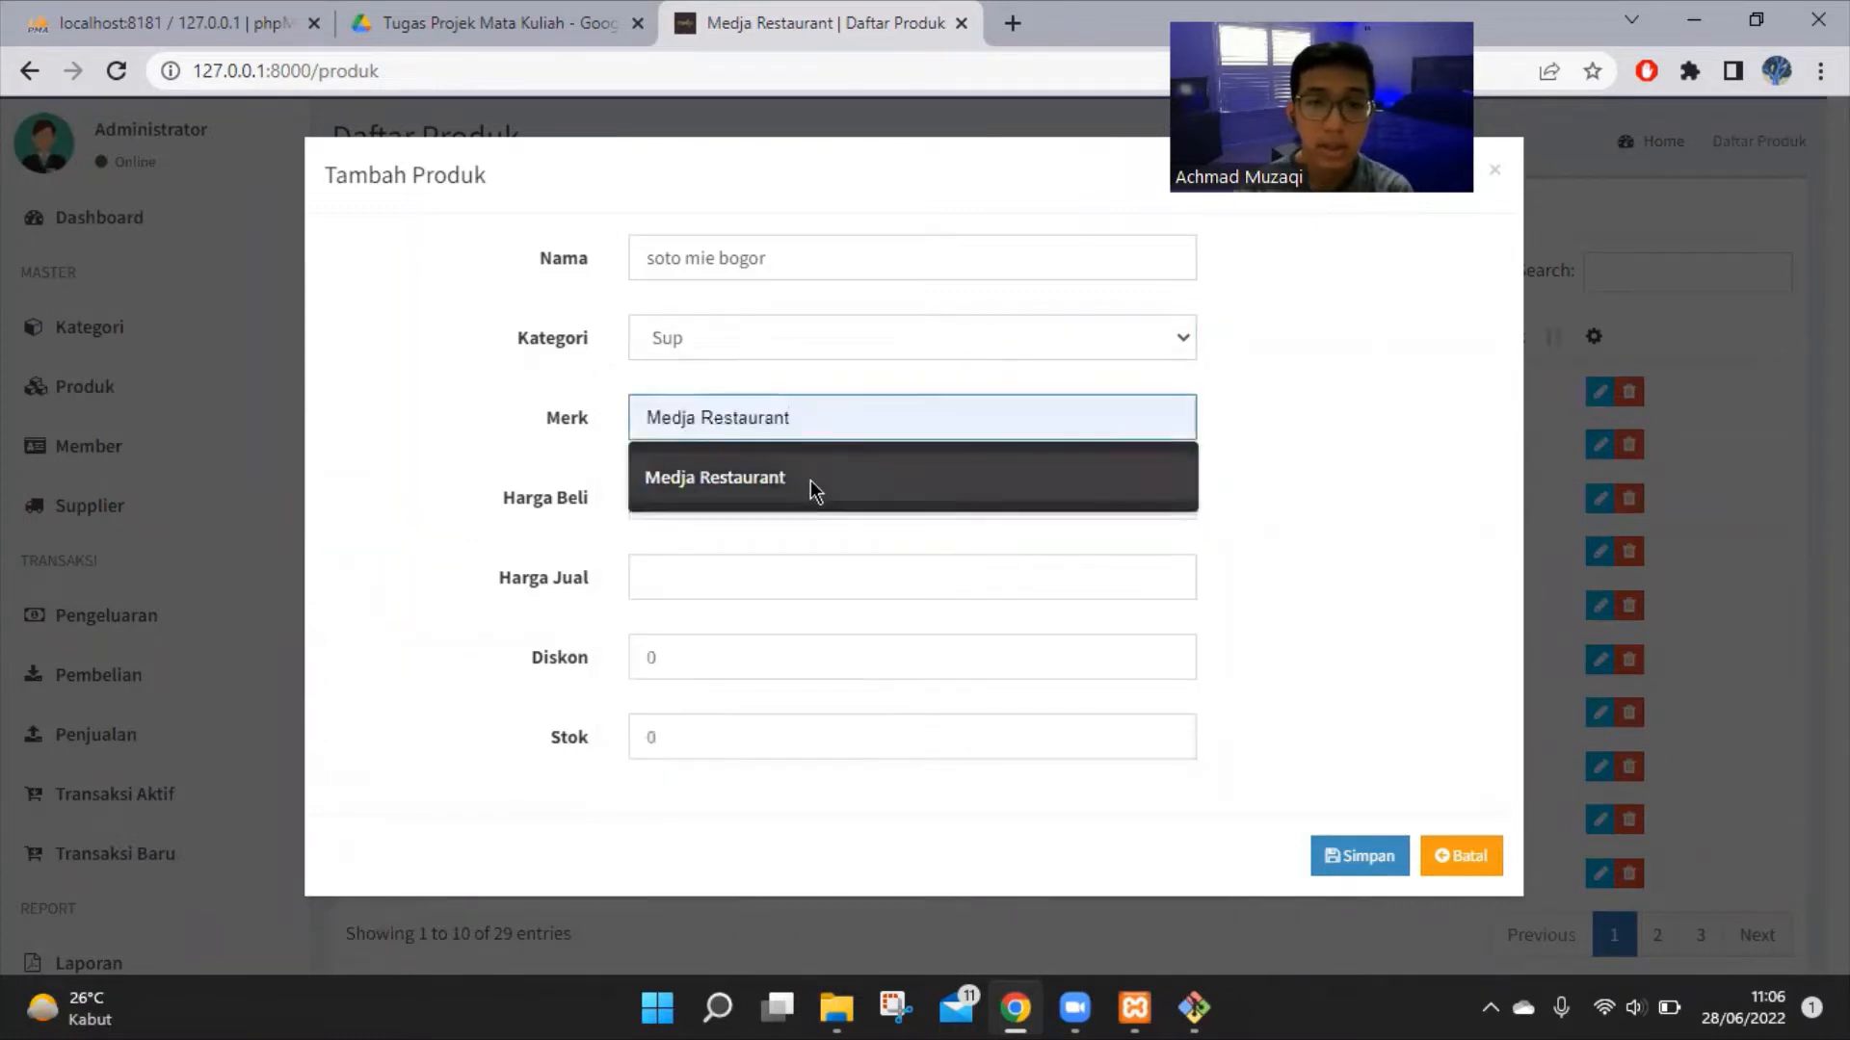
click(811, 479)
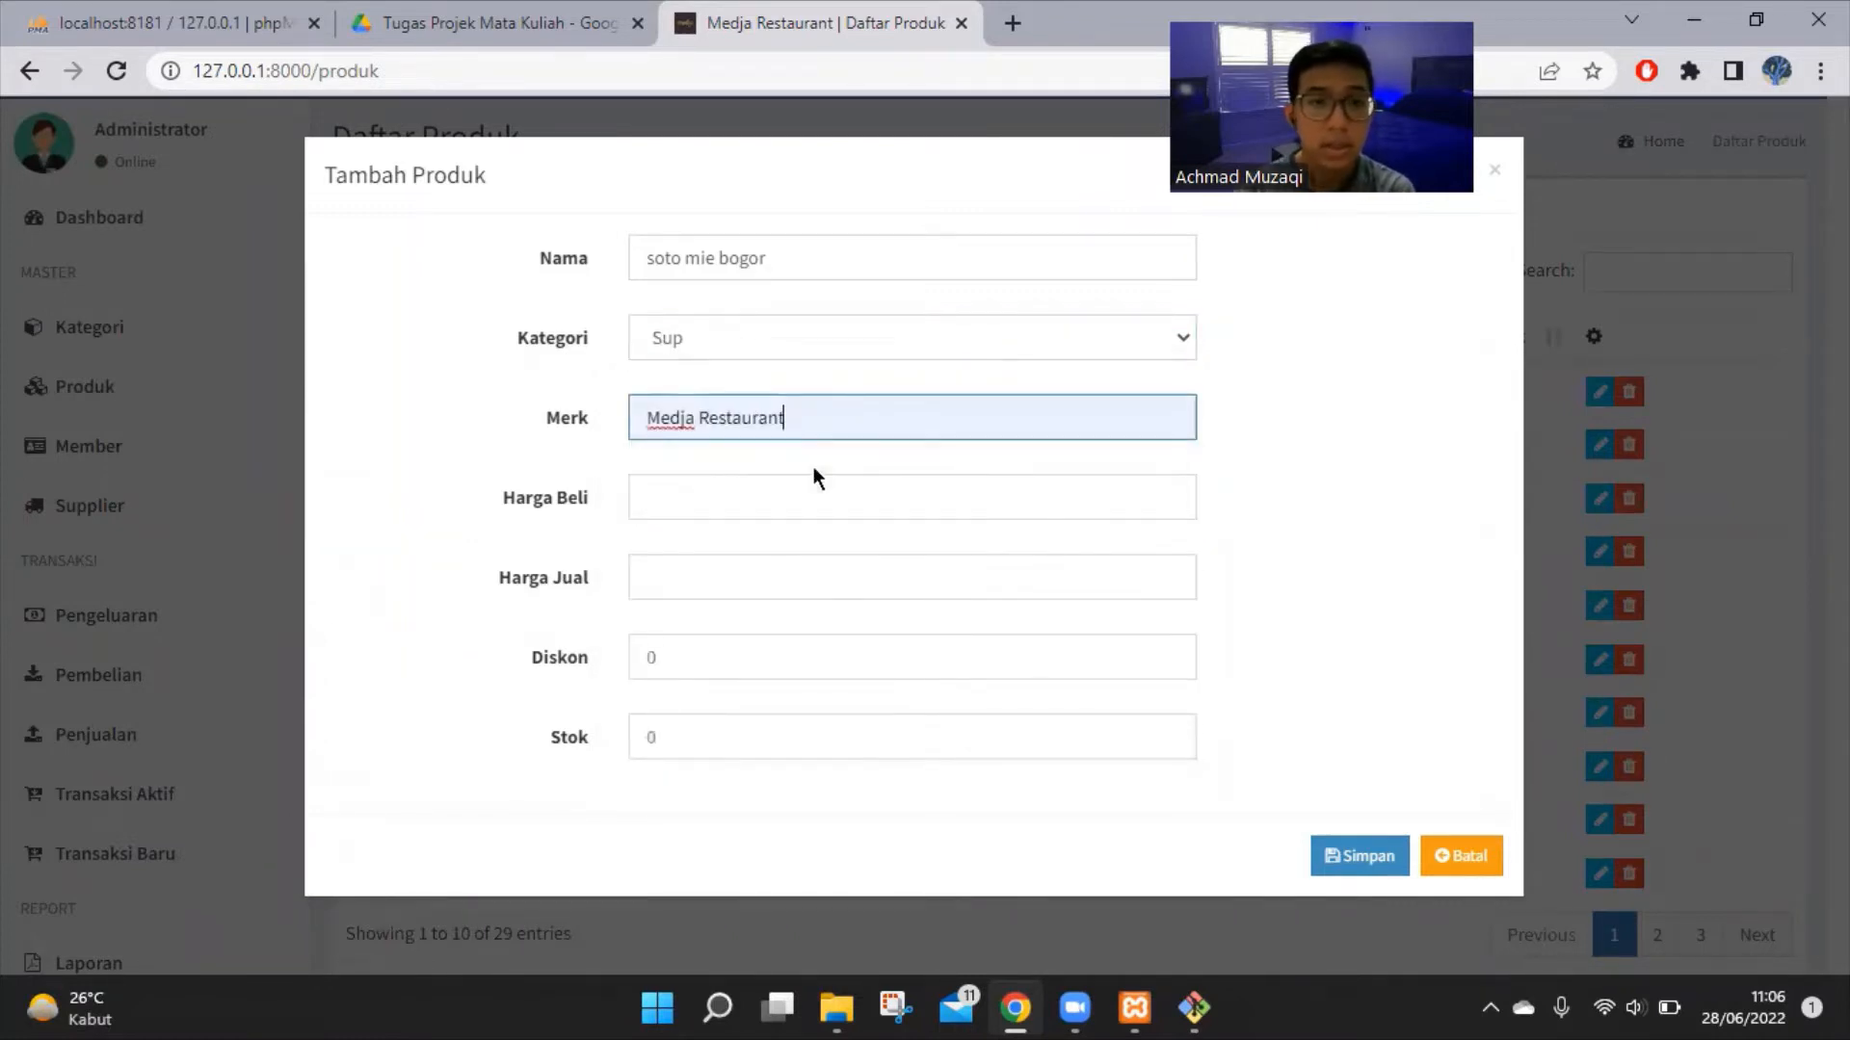
Enter purchase price 20000, selling price 35000, discount 3 and stock 10, then save
click(808, 487)
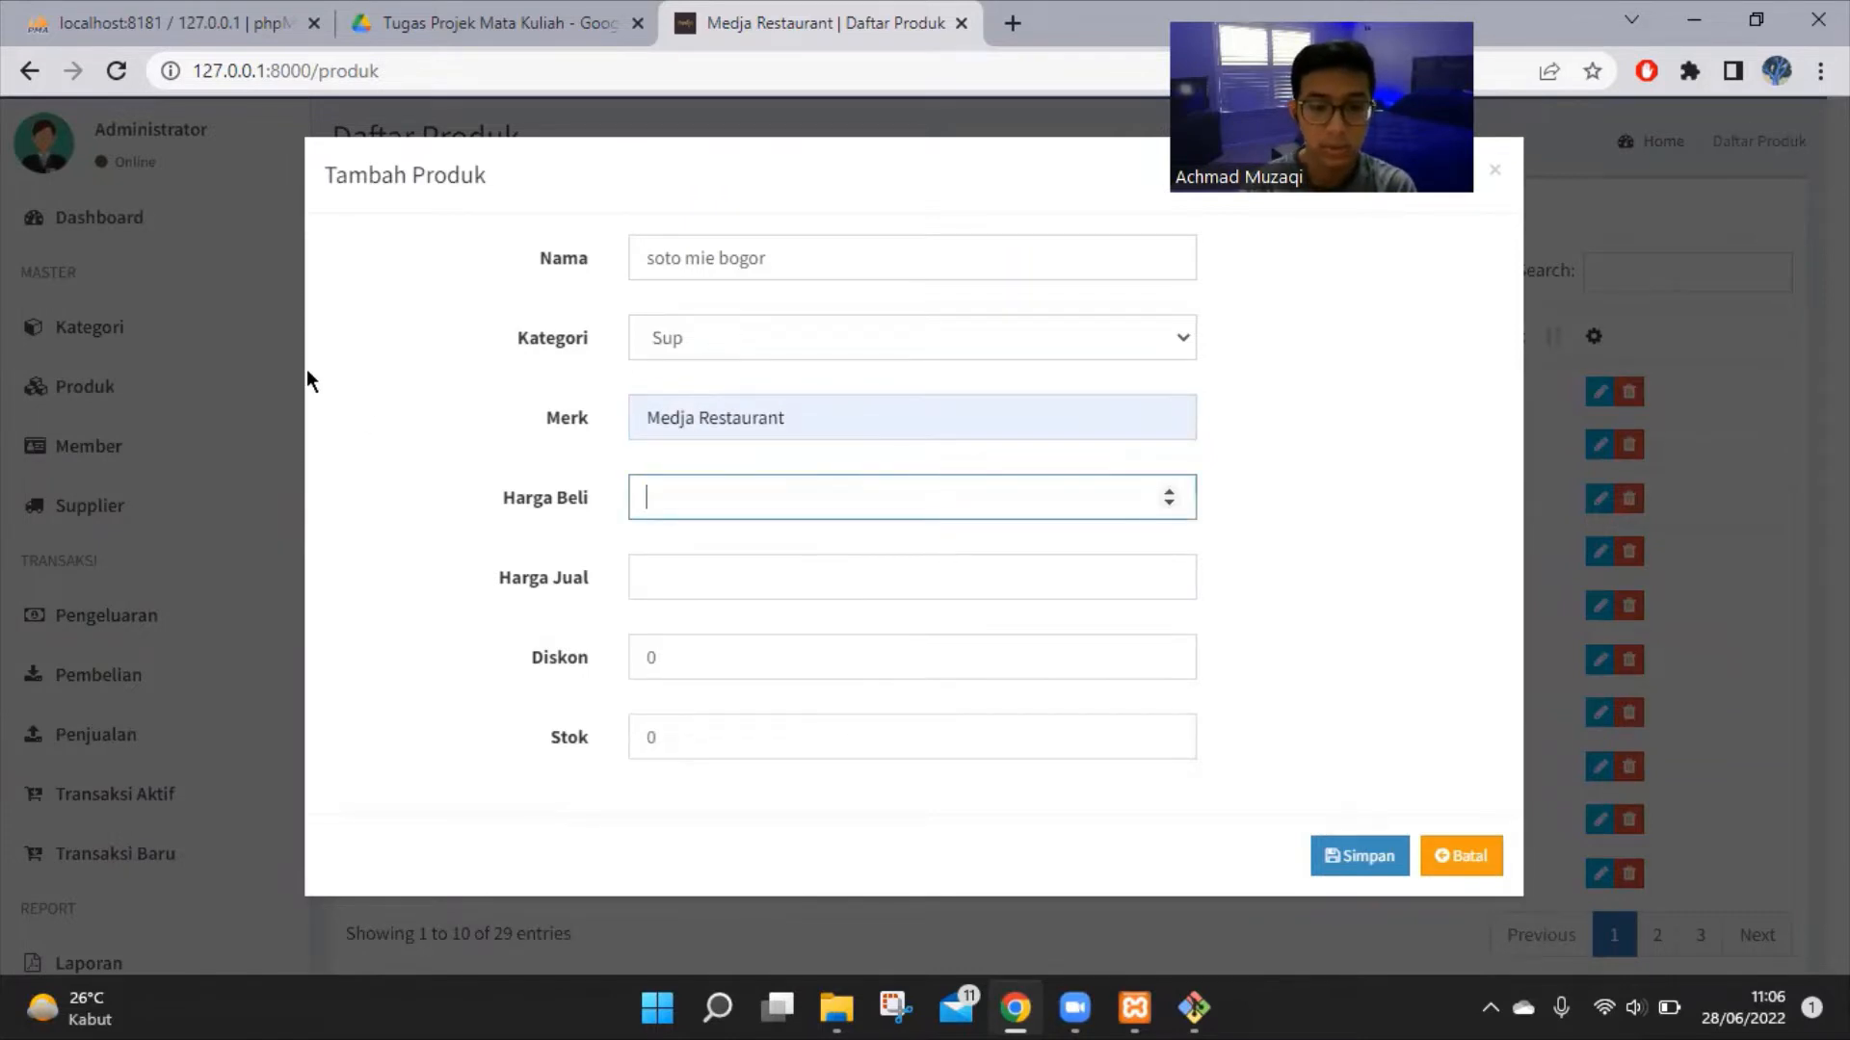
text(20)
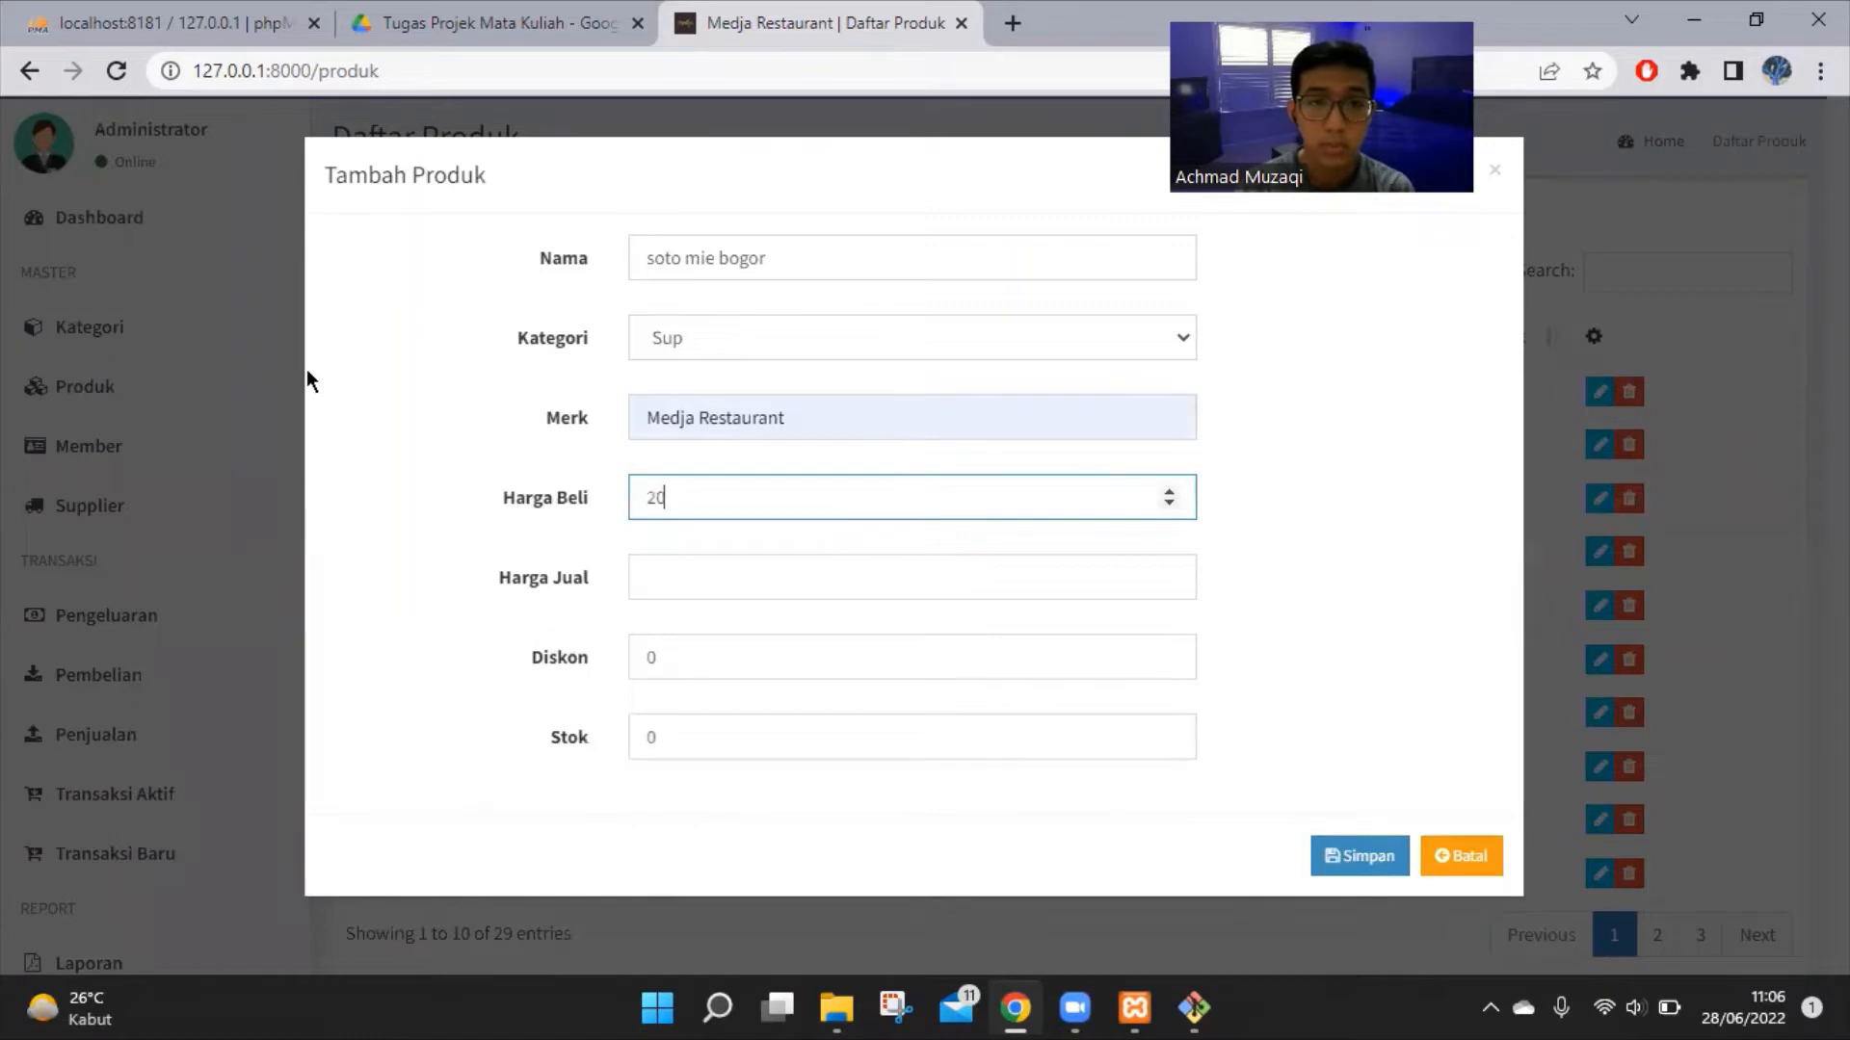
text(000)
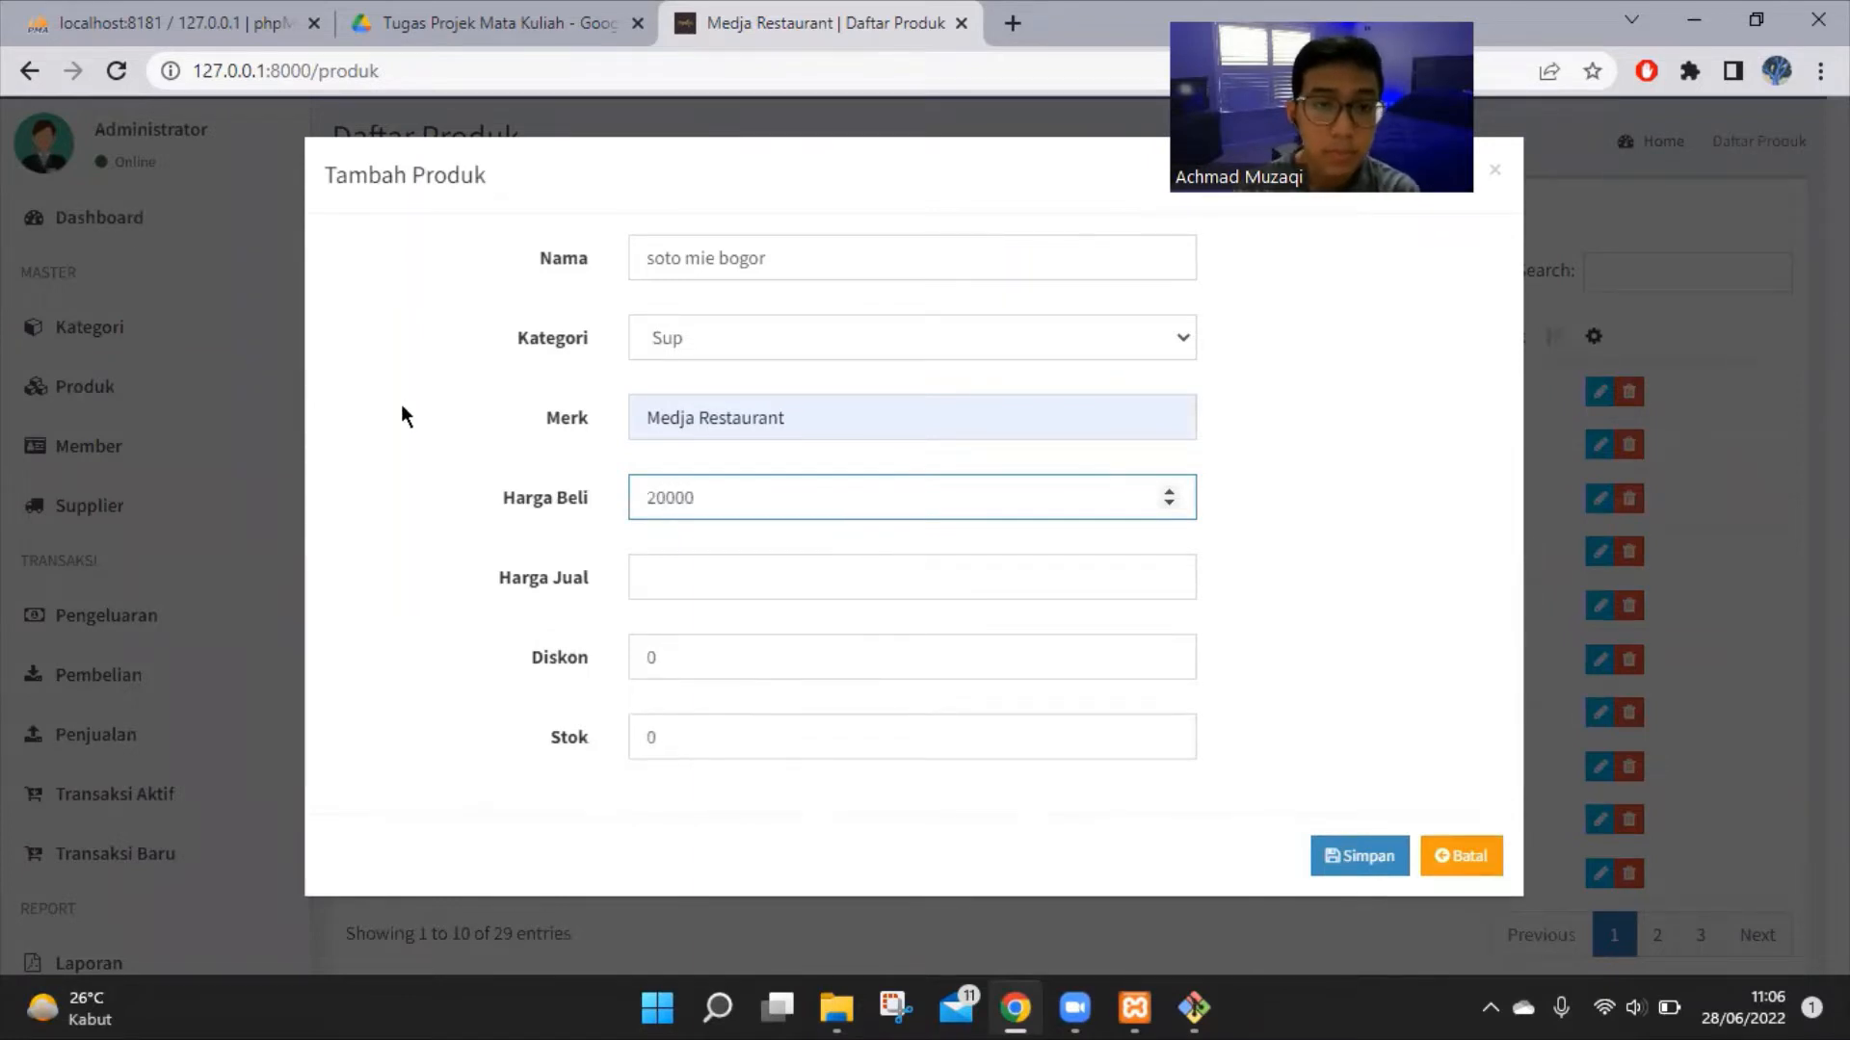
click(717, 580)
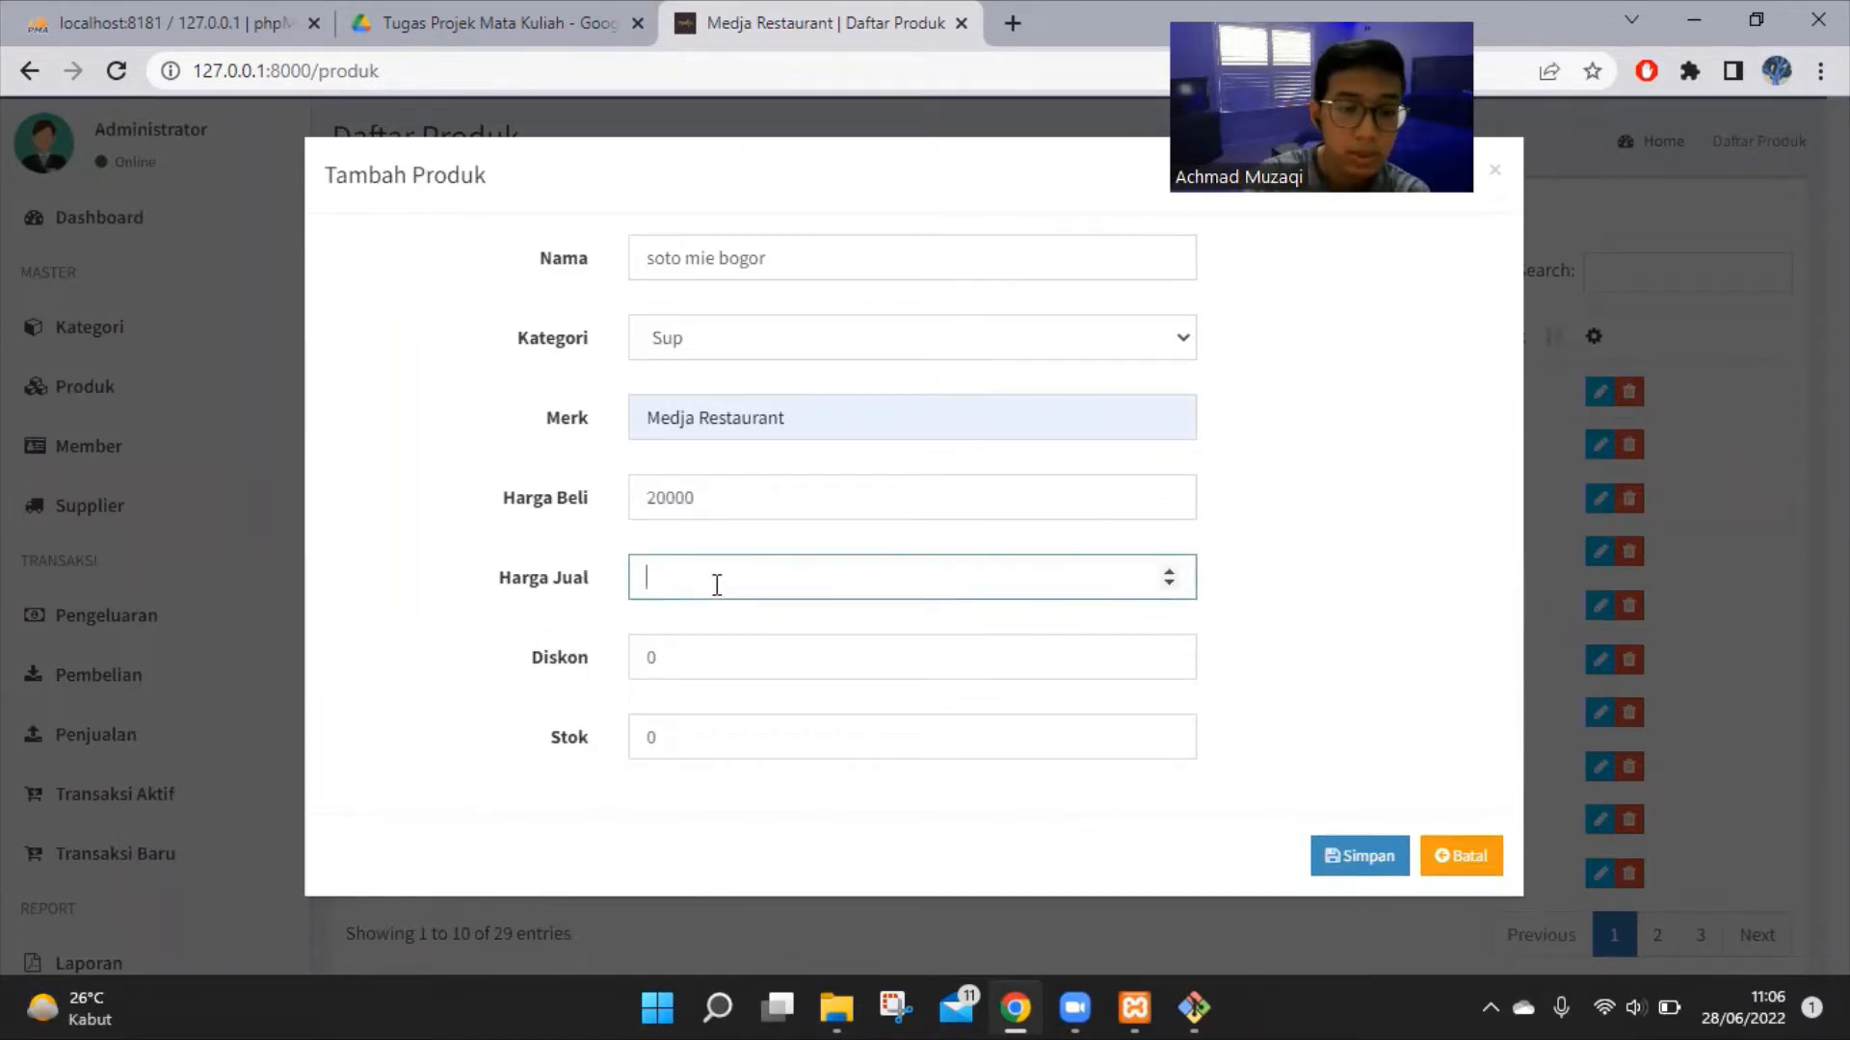
text(35000)
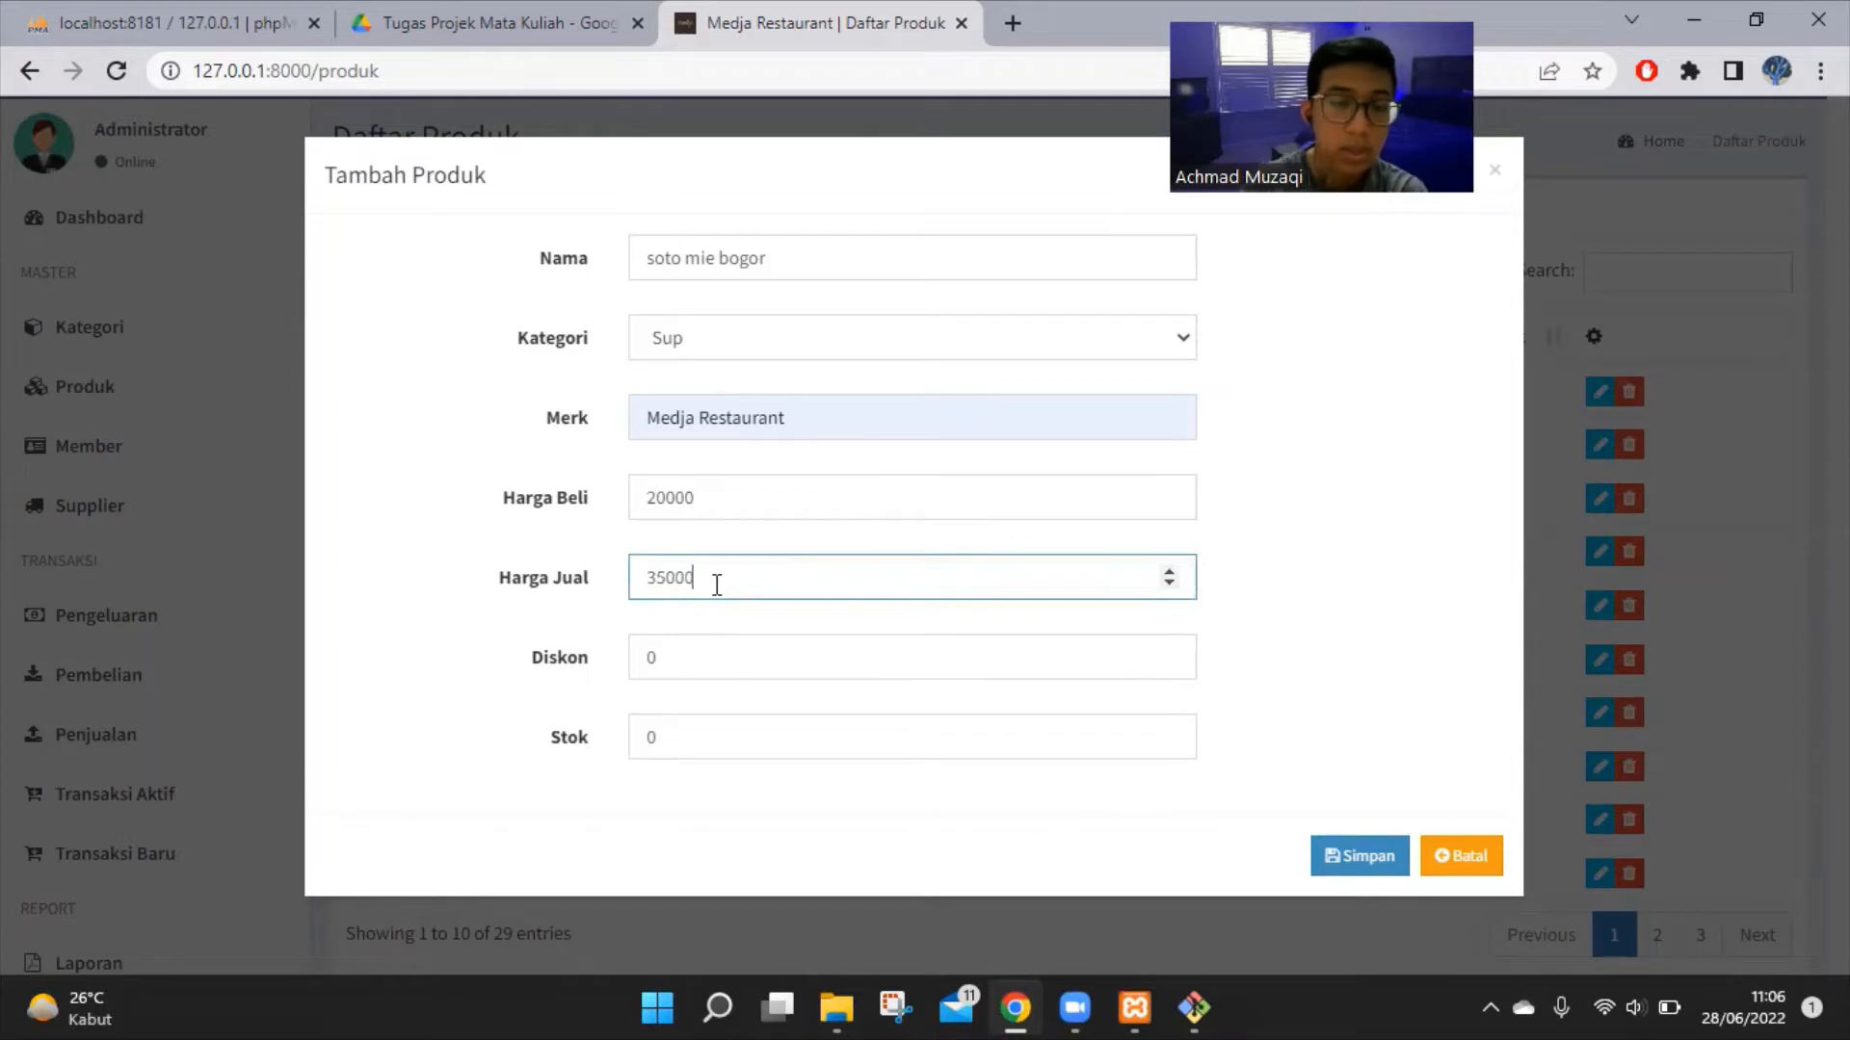
click(745, 660)
key(BackSpace)
text(3)
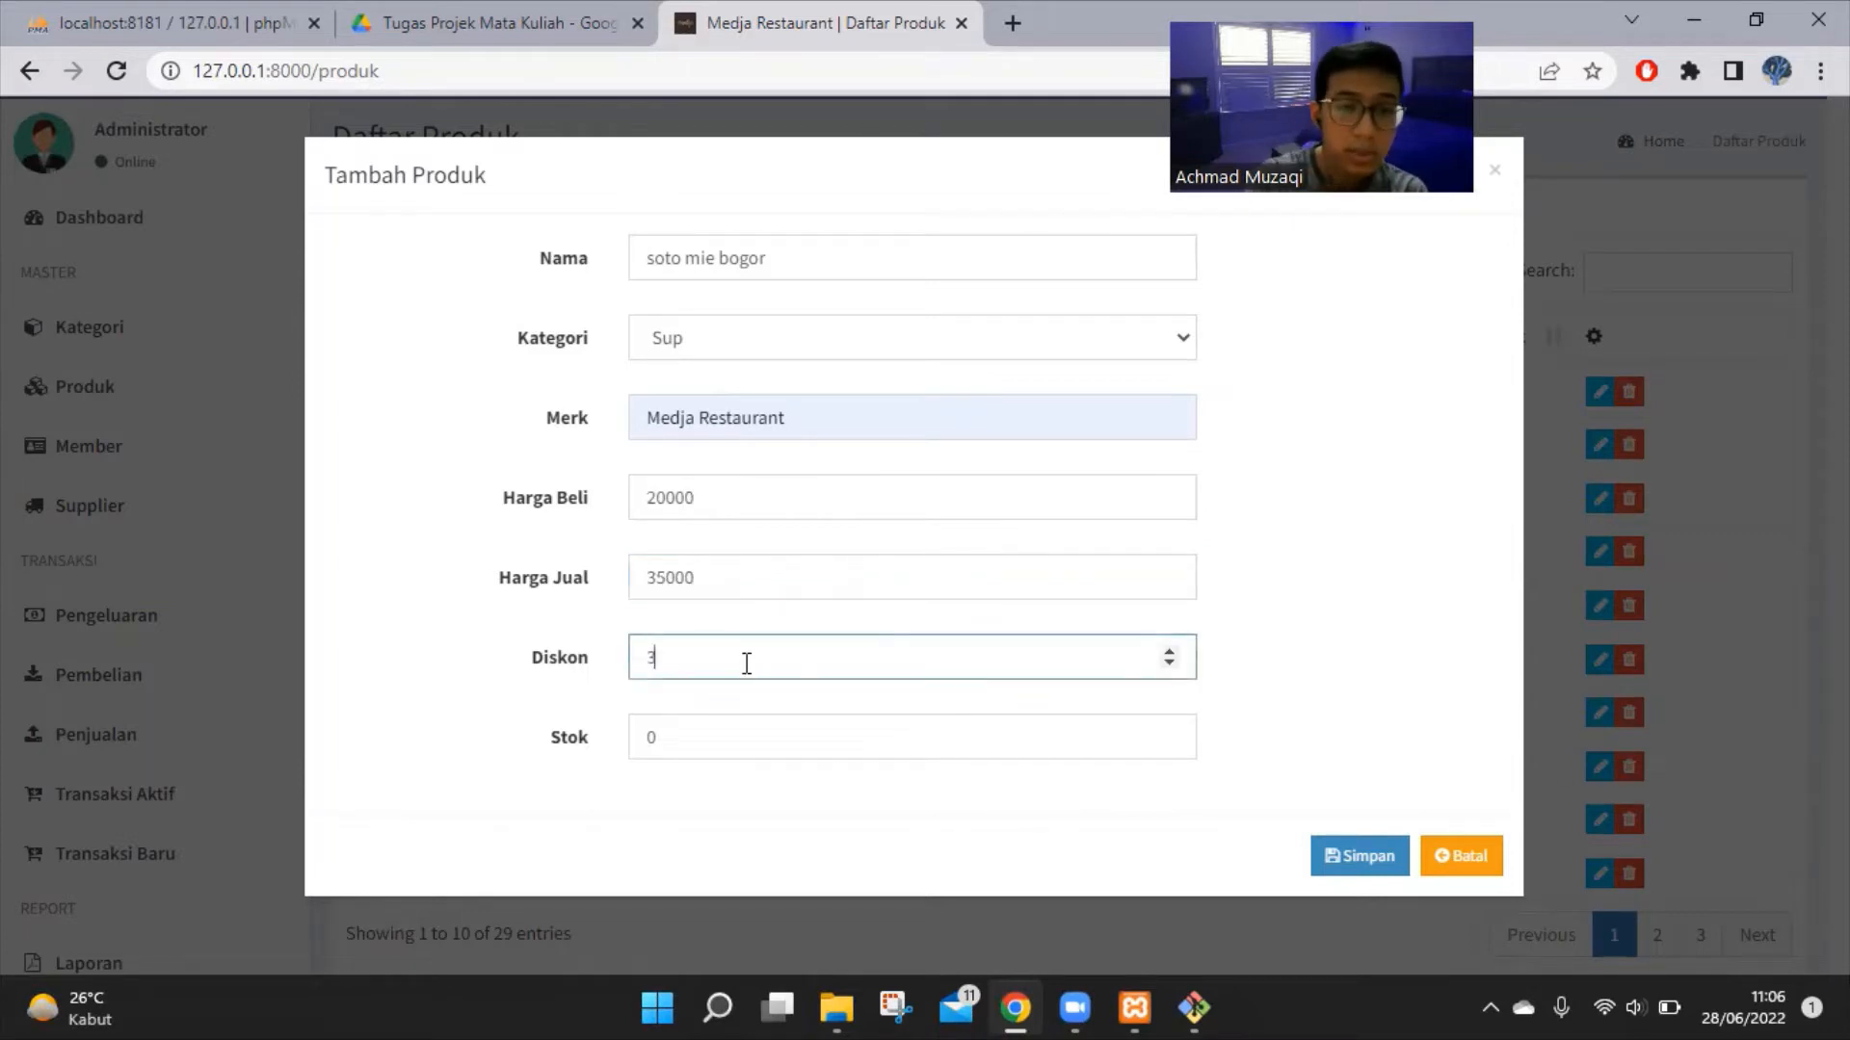
click(784, 737)
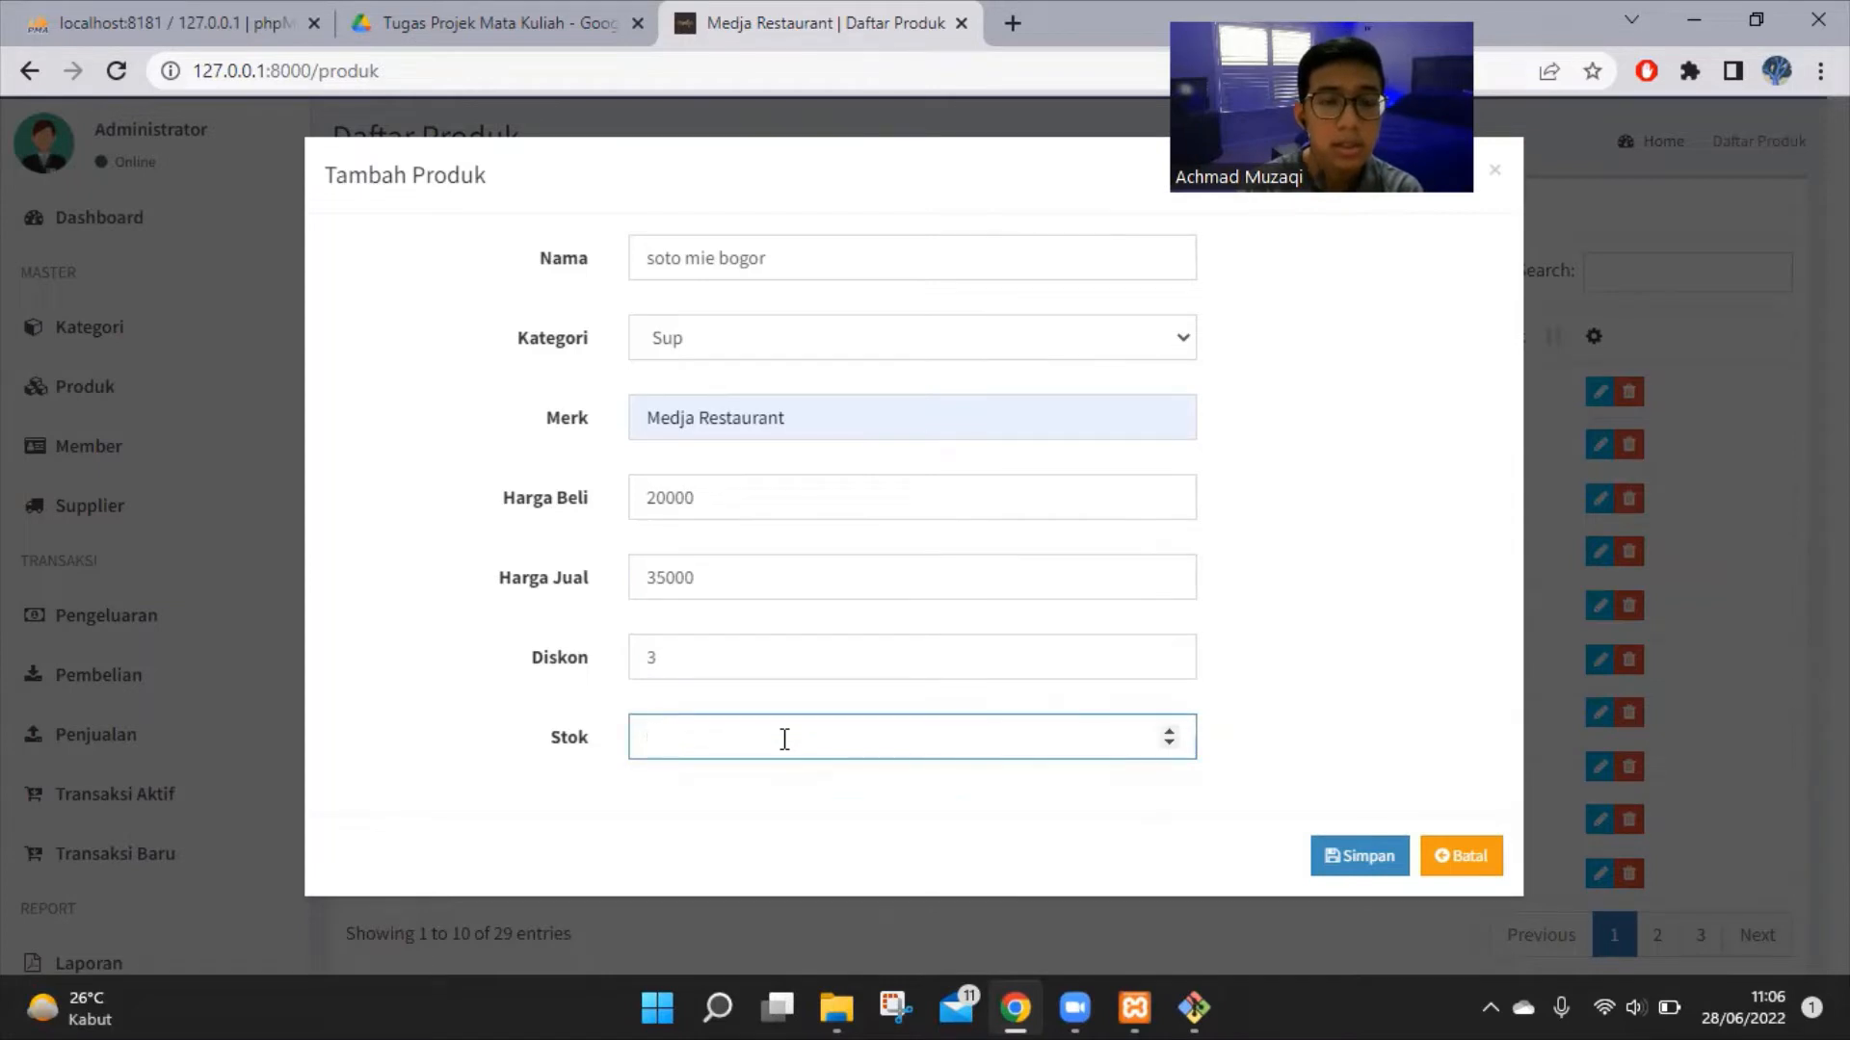
key(BackSpace)
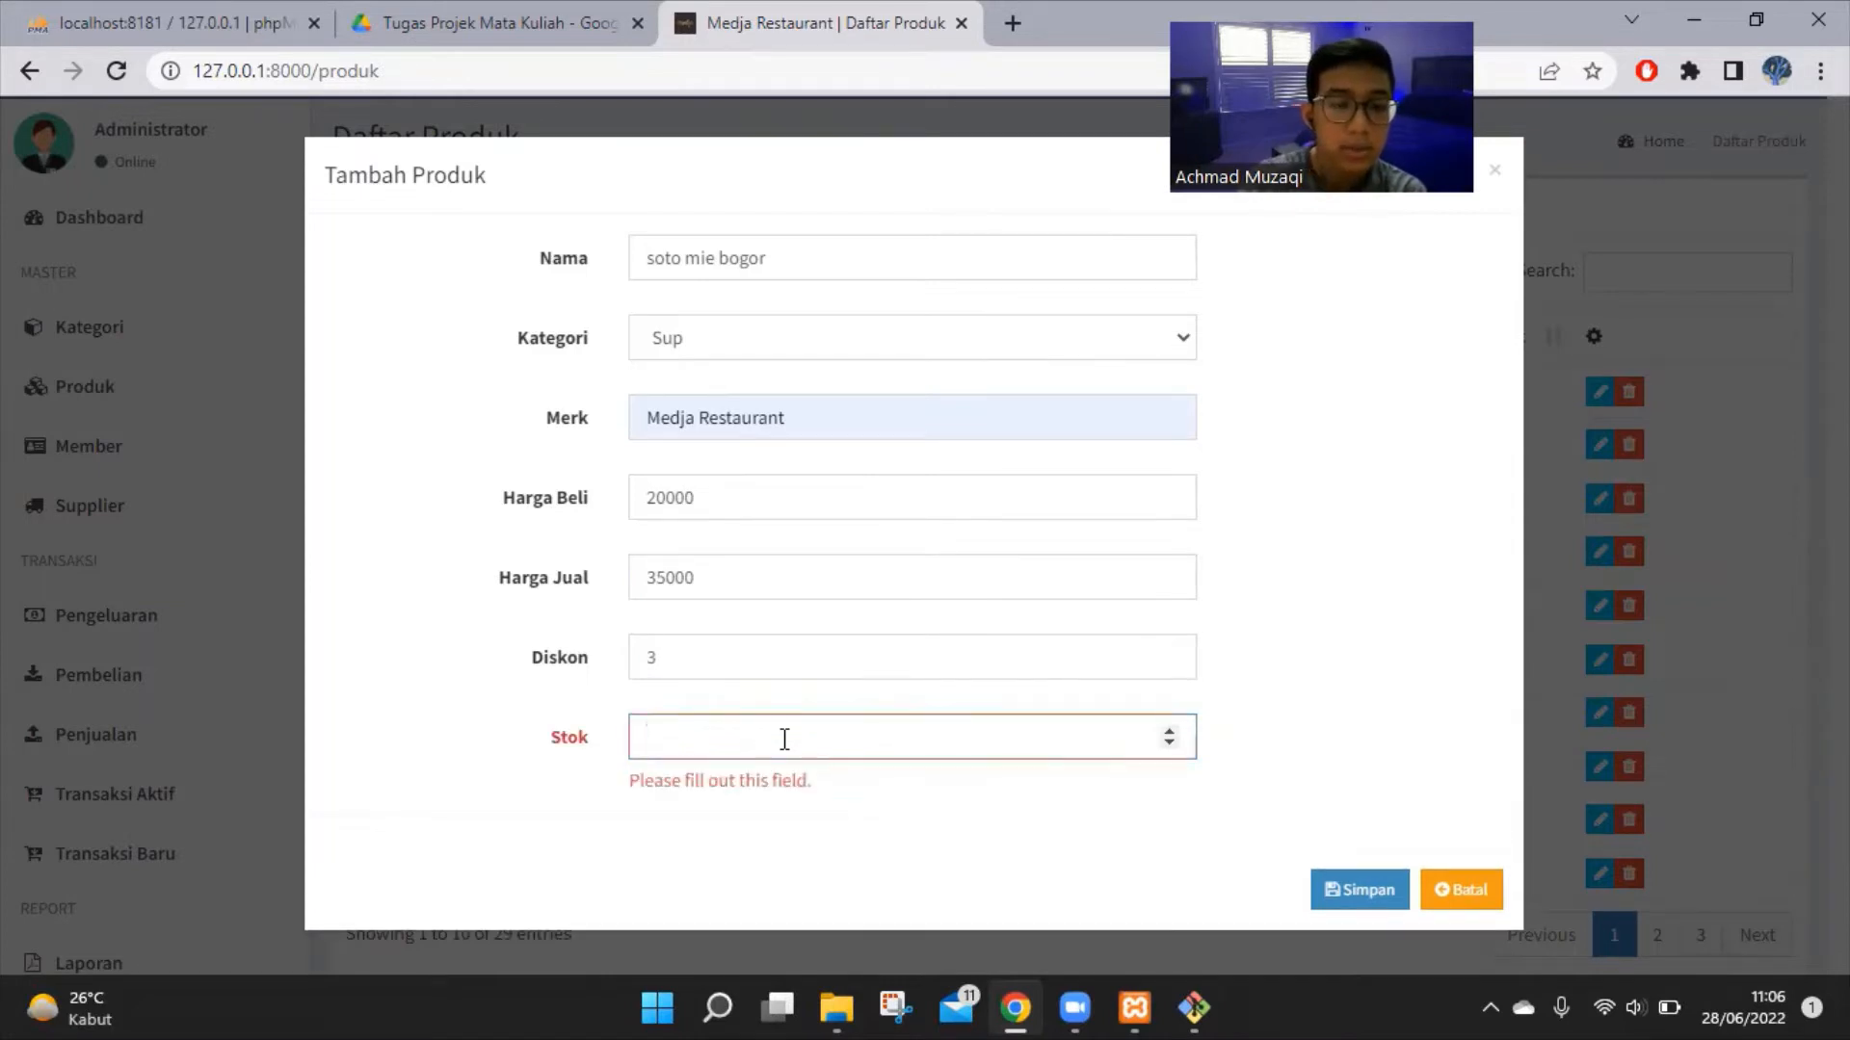
text(10)
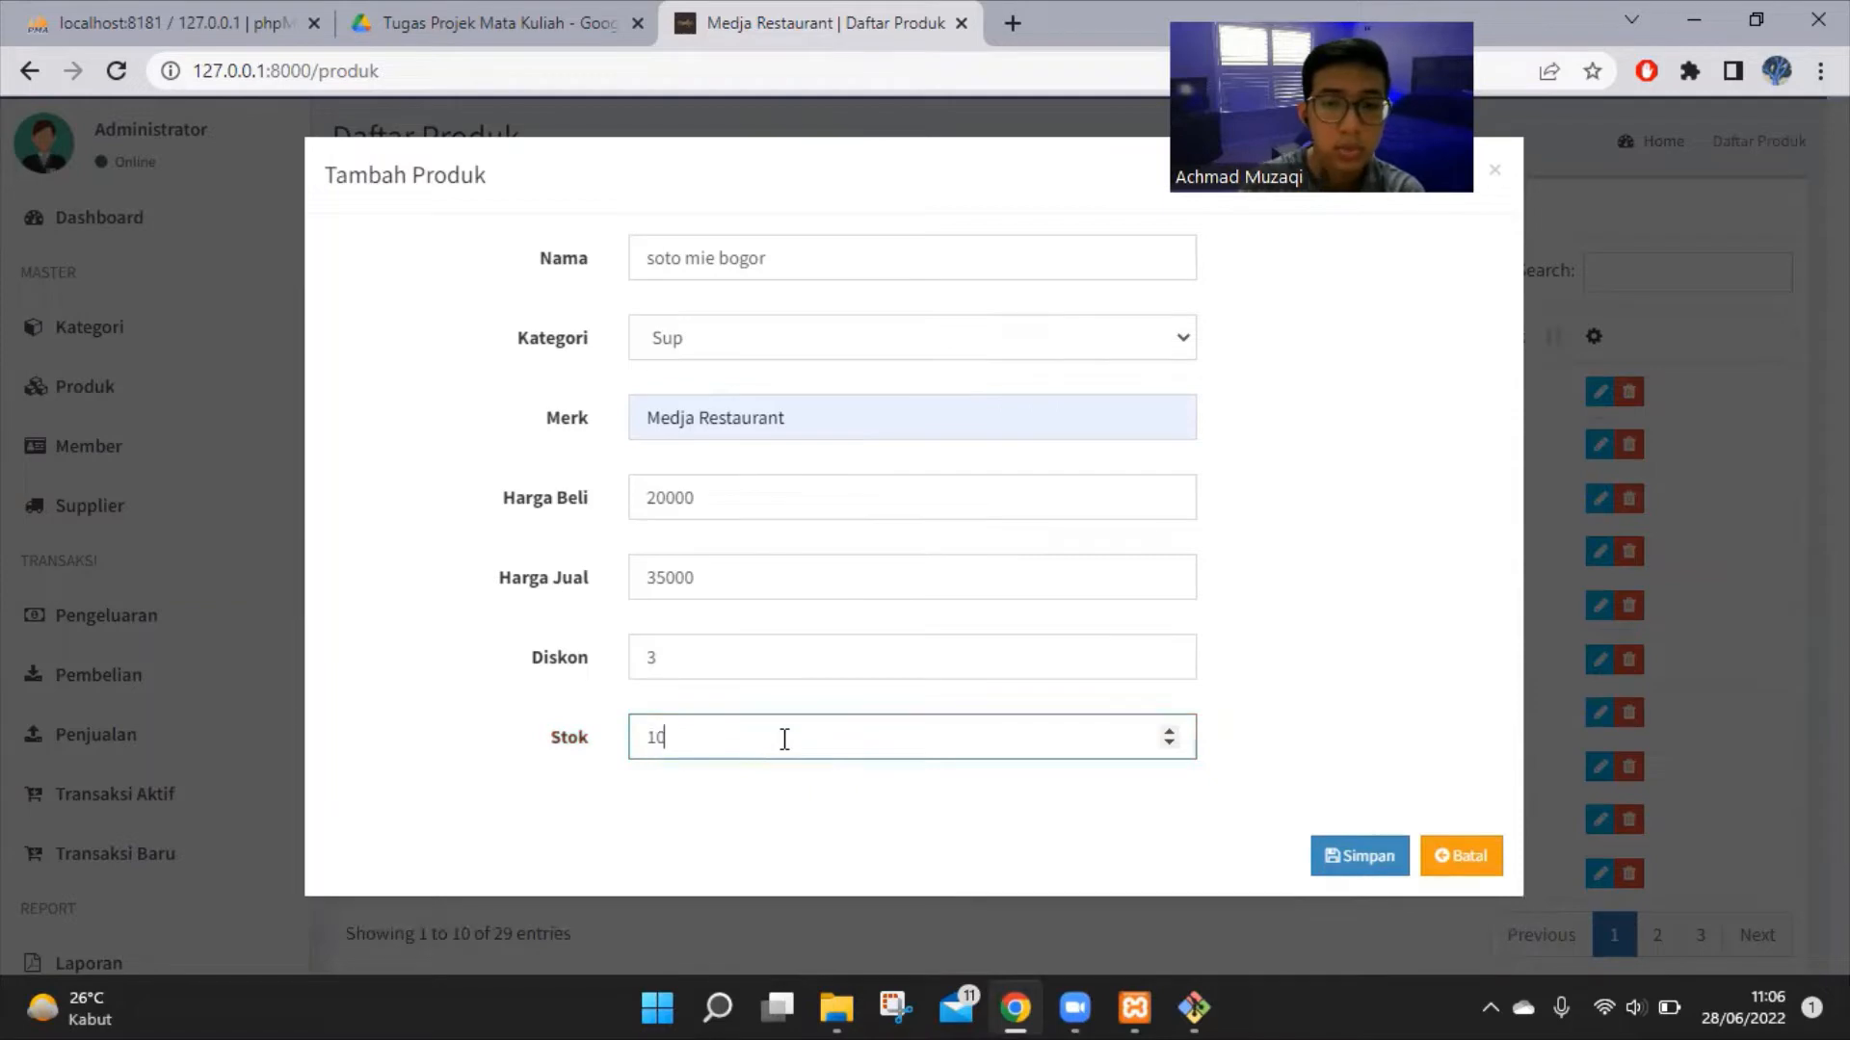
click(1381, 857)
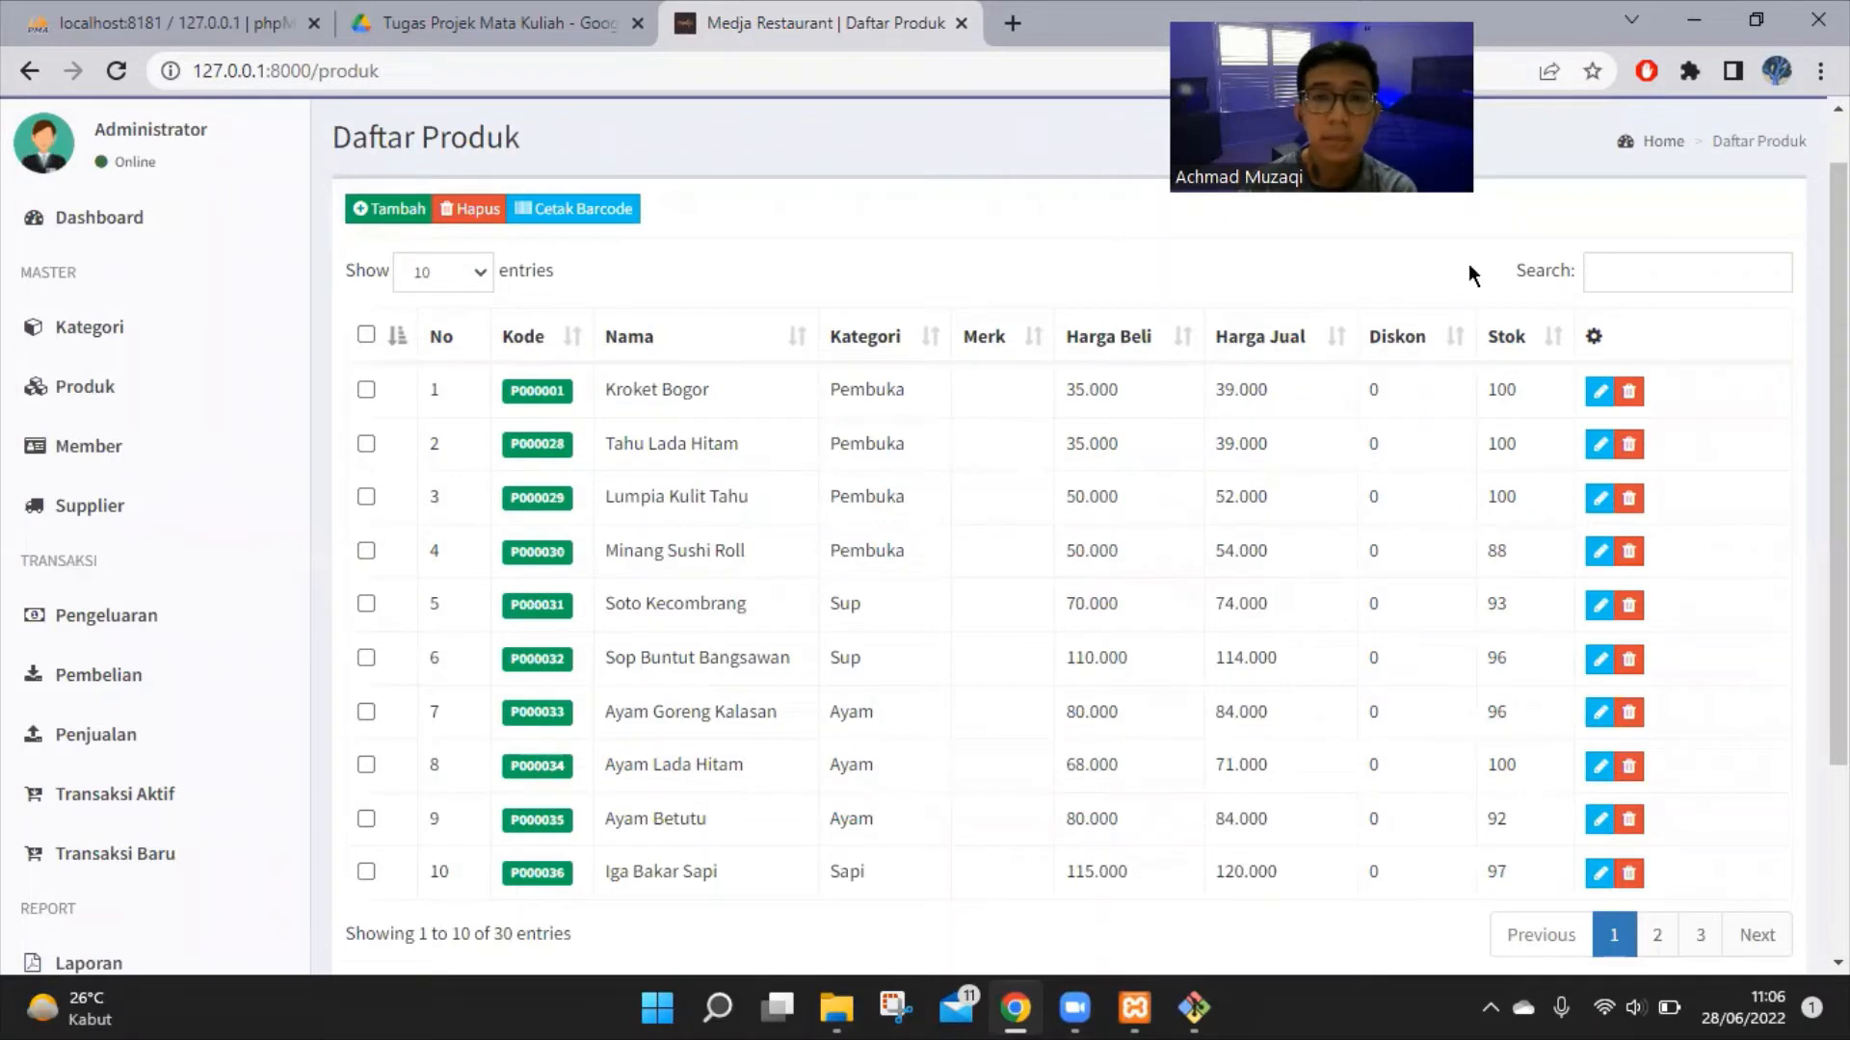
Filter the products by 'soto' and highlight soto mie bogor's name and Medja Restaurant brand
click(1681, 271)
text(s)
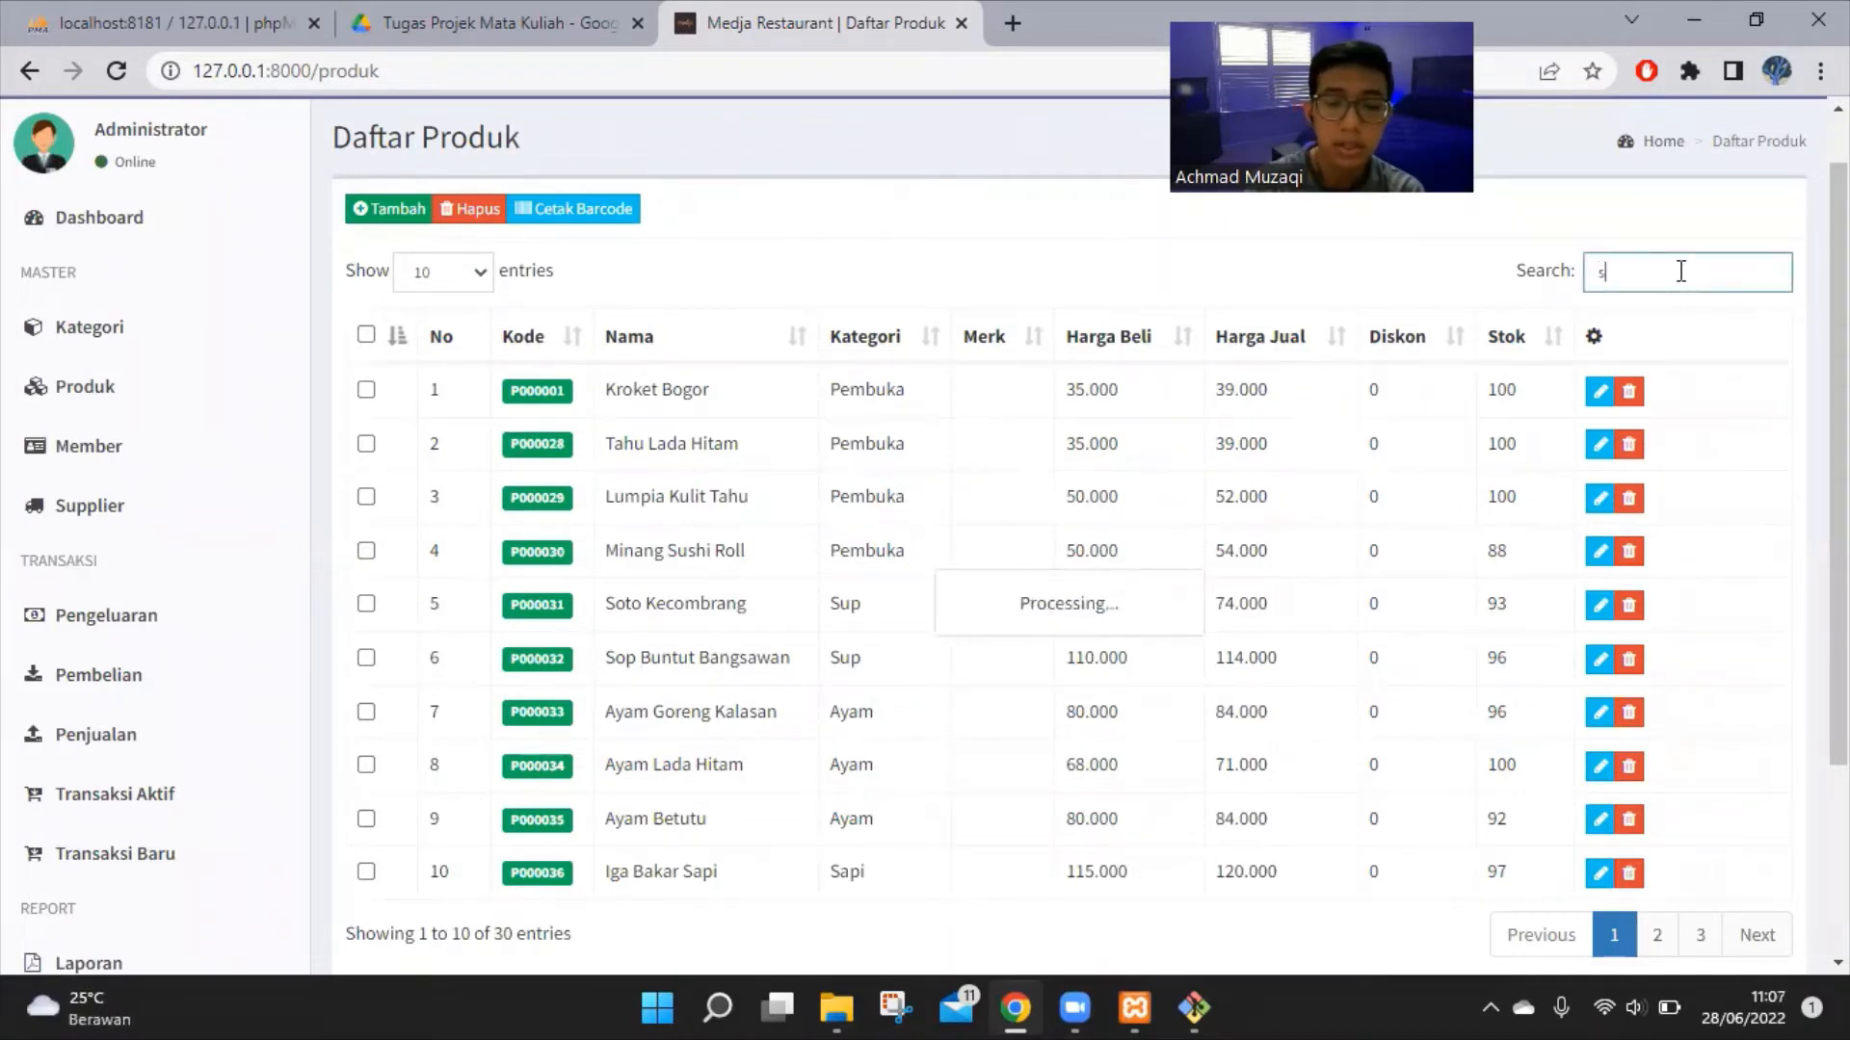
text(oto)
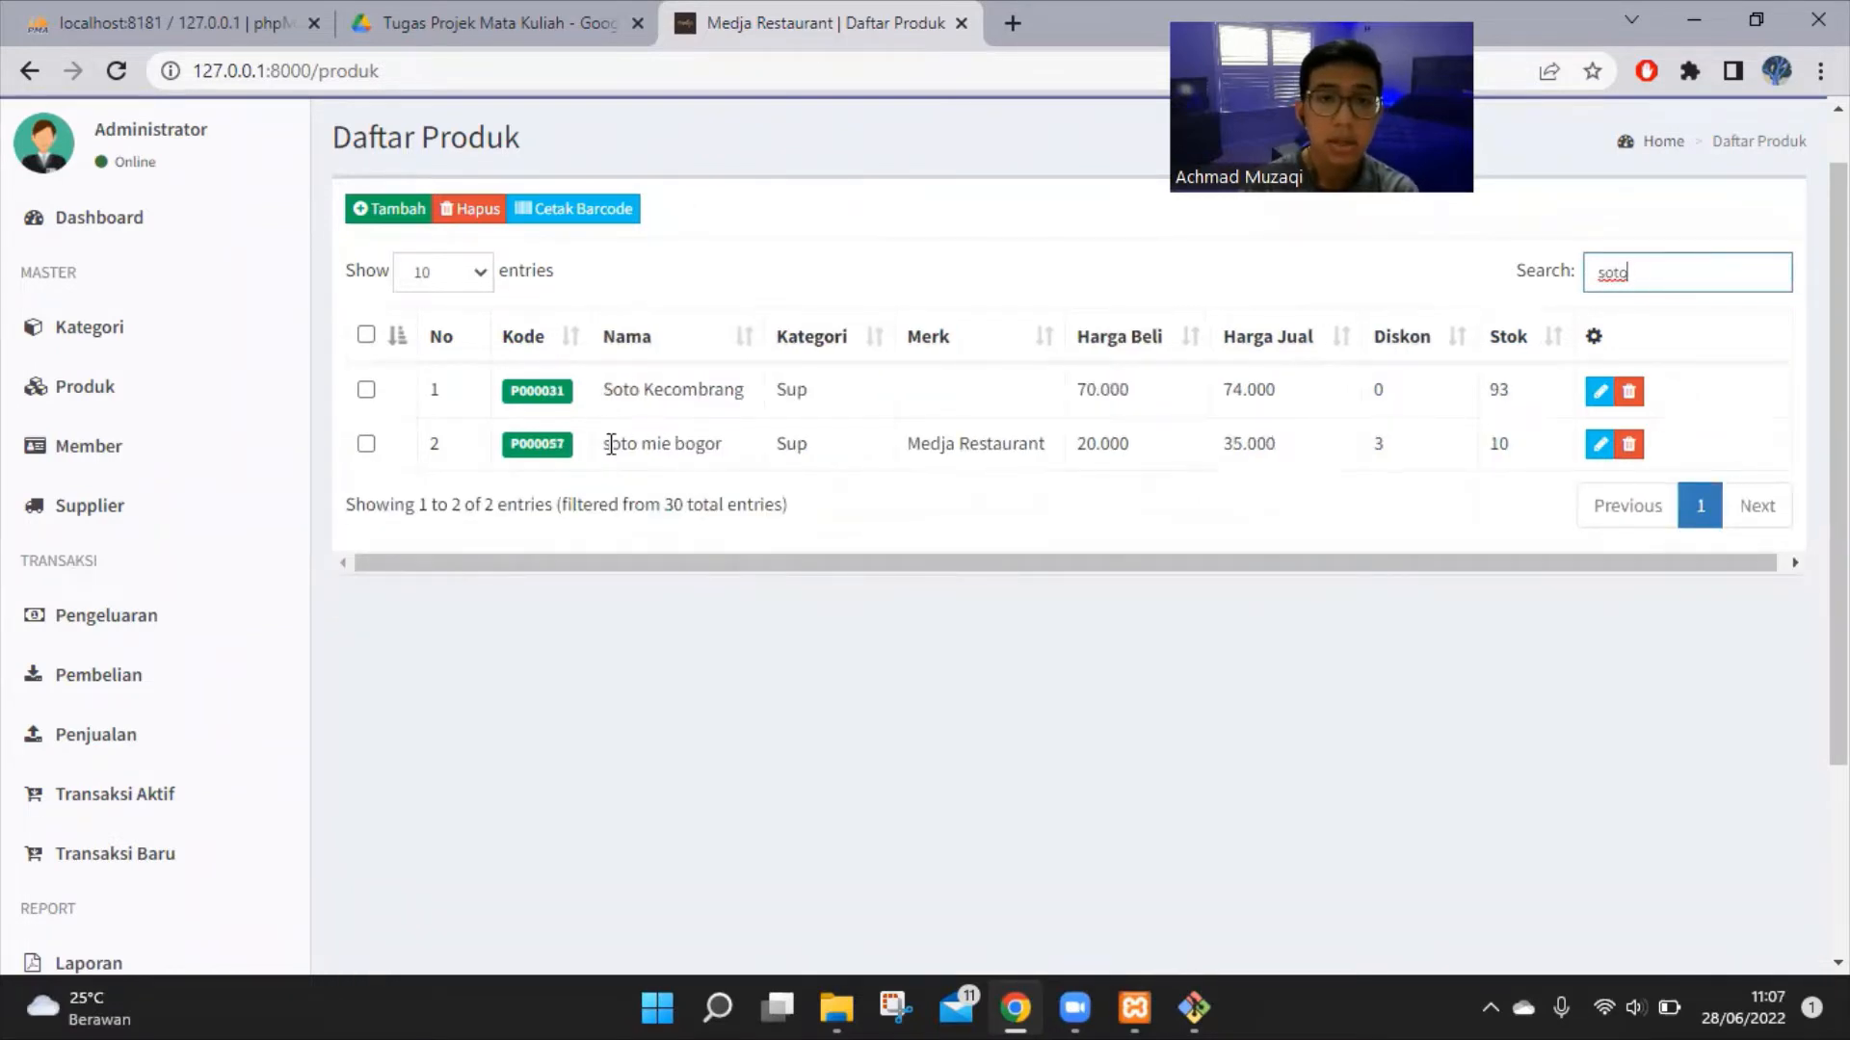
drag(603, 444, 706, 443)
click(753, 480)
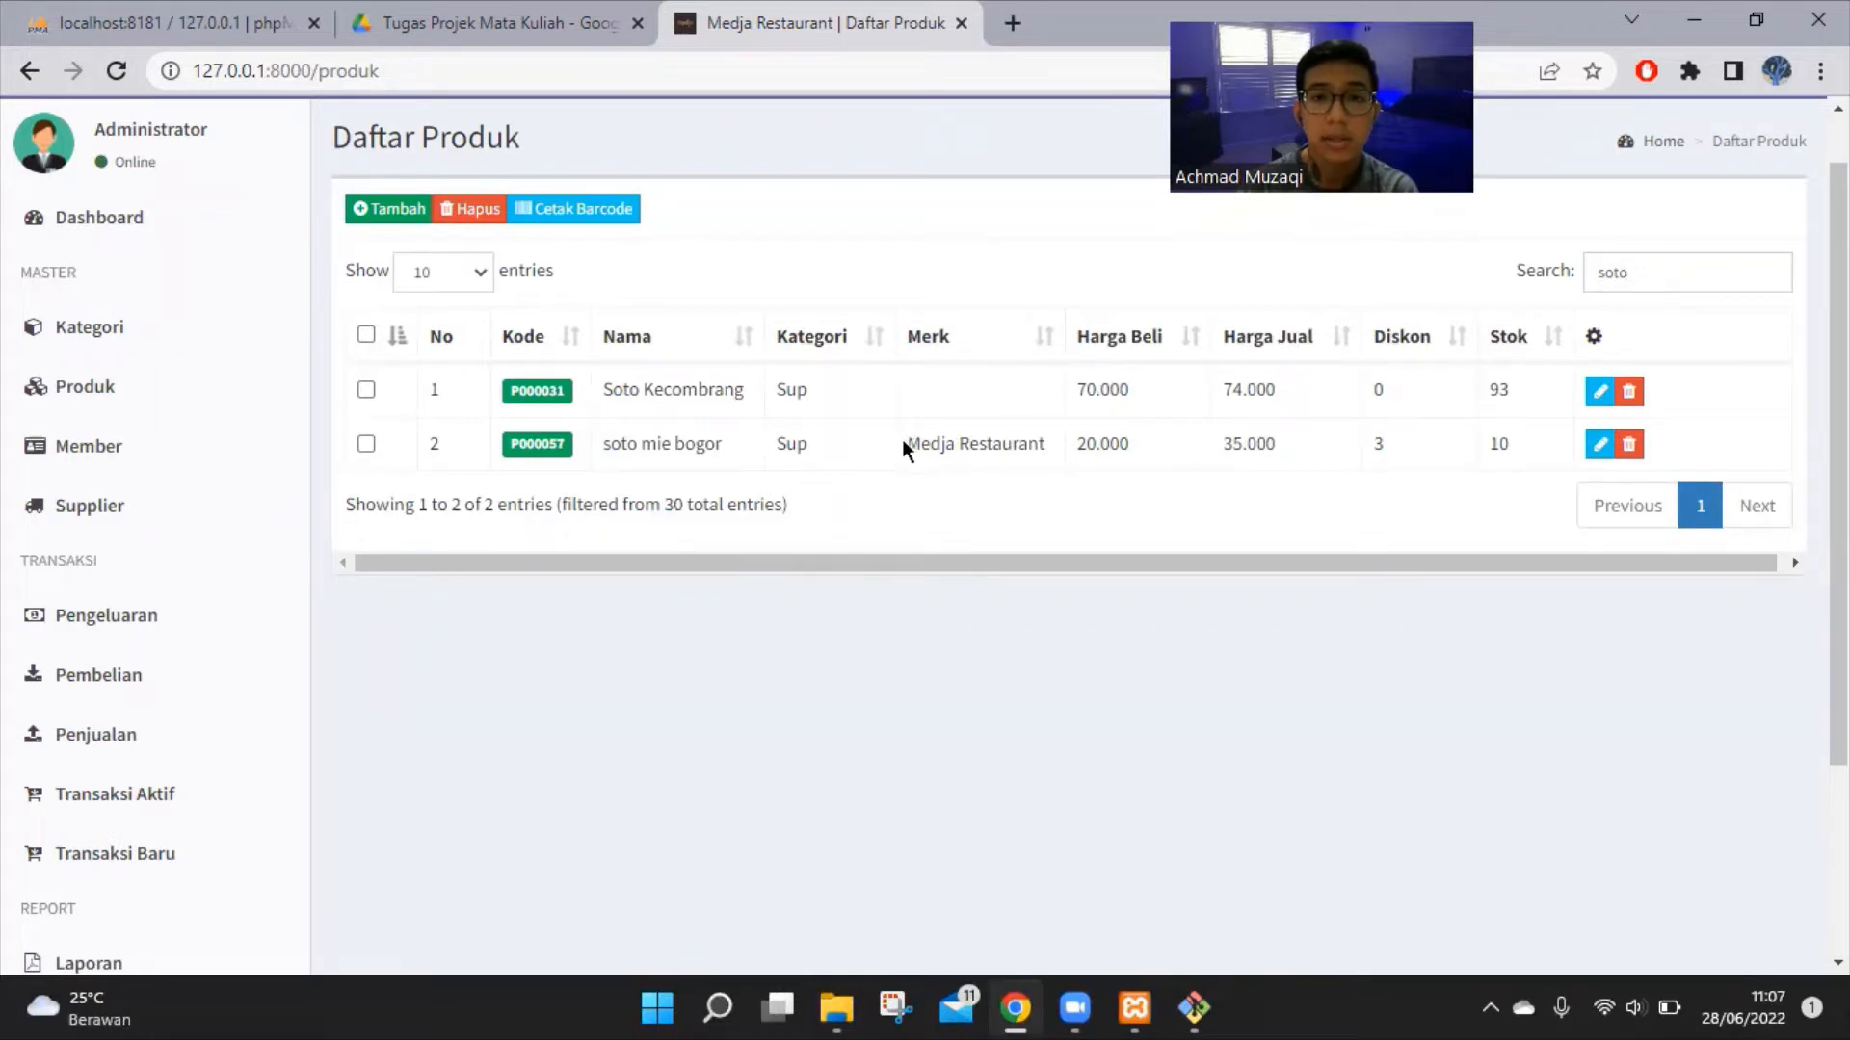
drag(905, 445, 1306, 451)
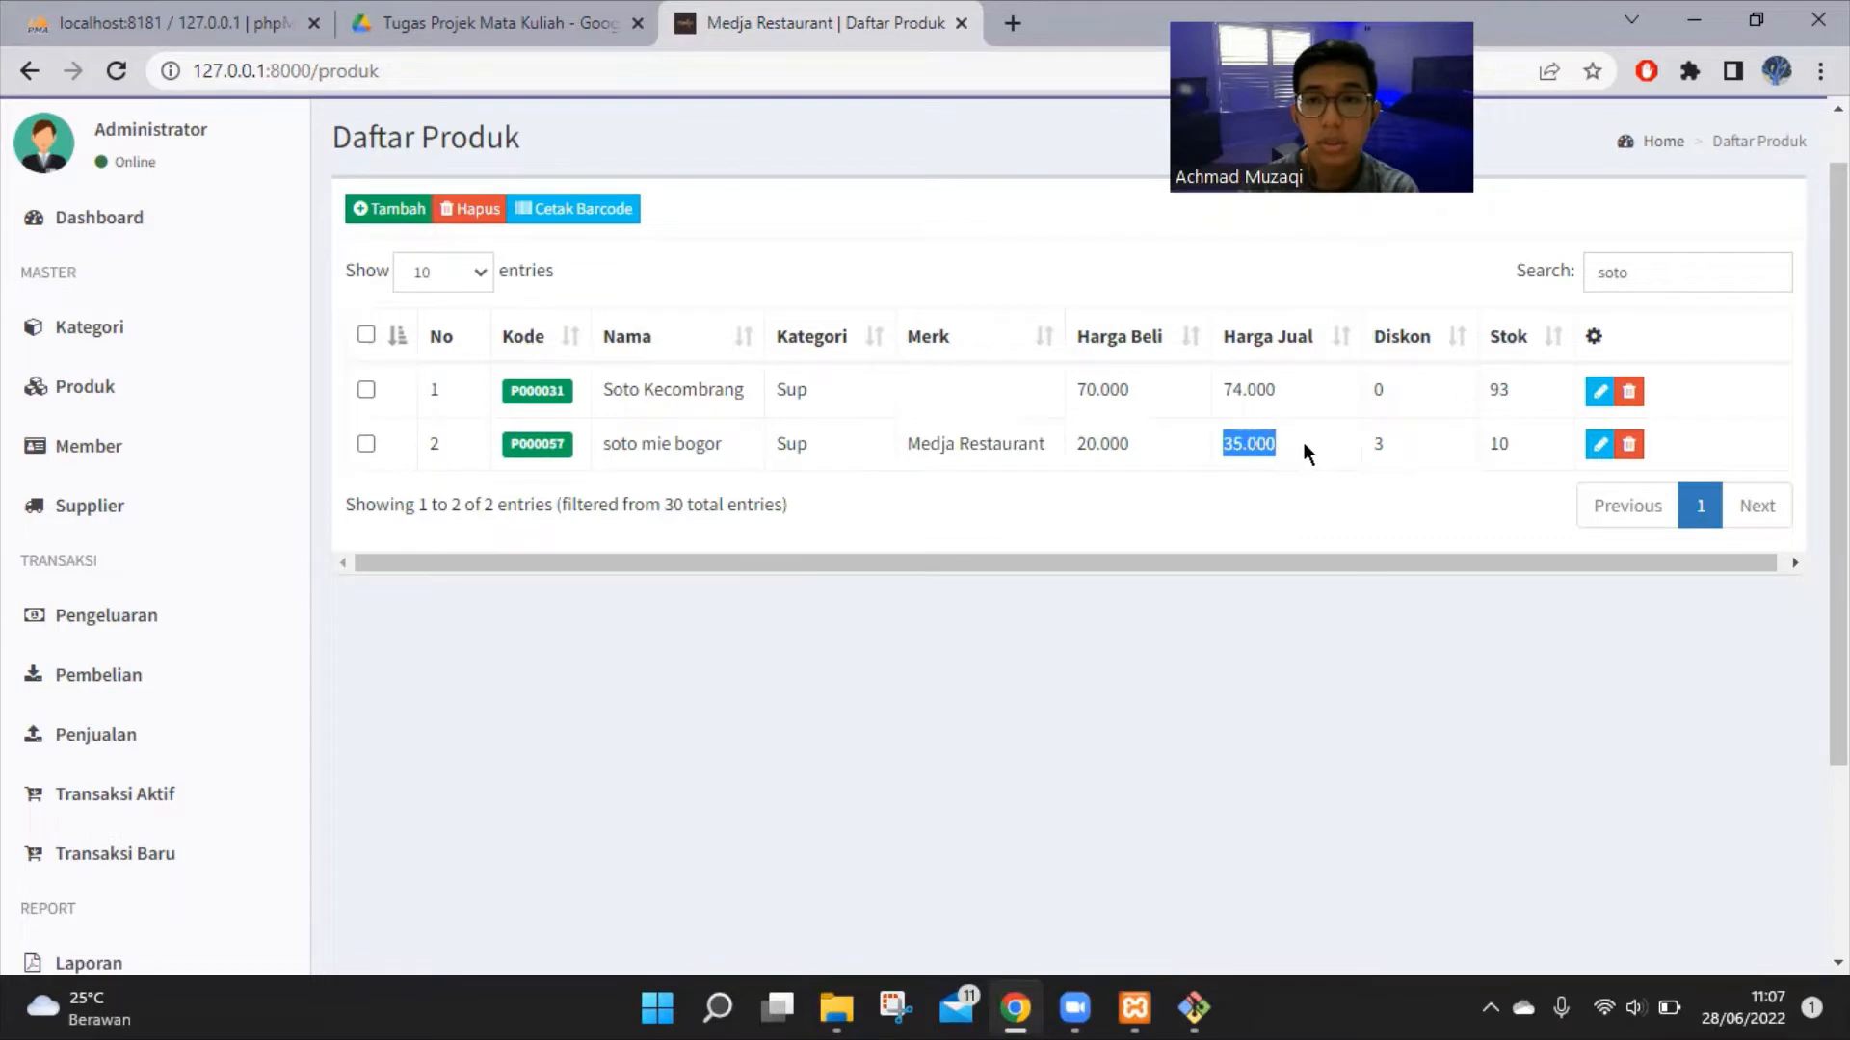
click(1385, 433)
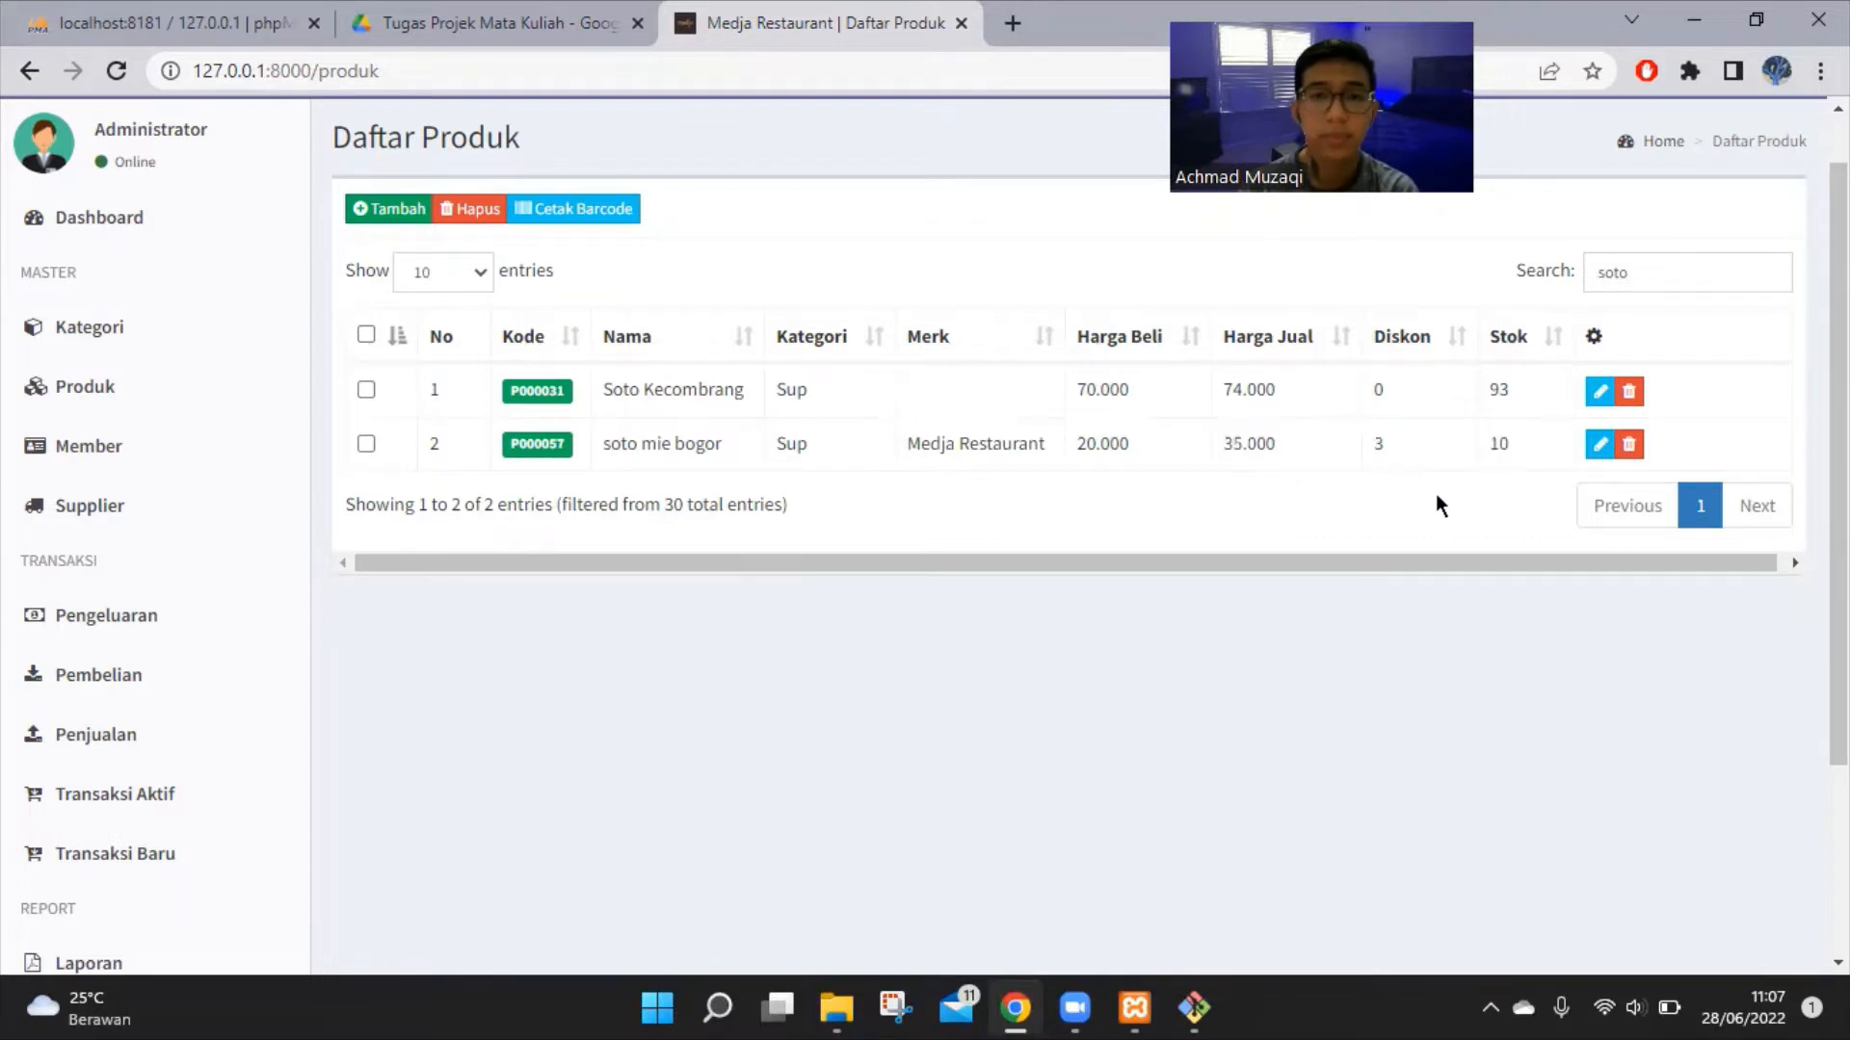
Open the Daftar Member list from the sidebar
click(169, 459)
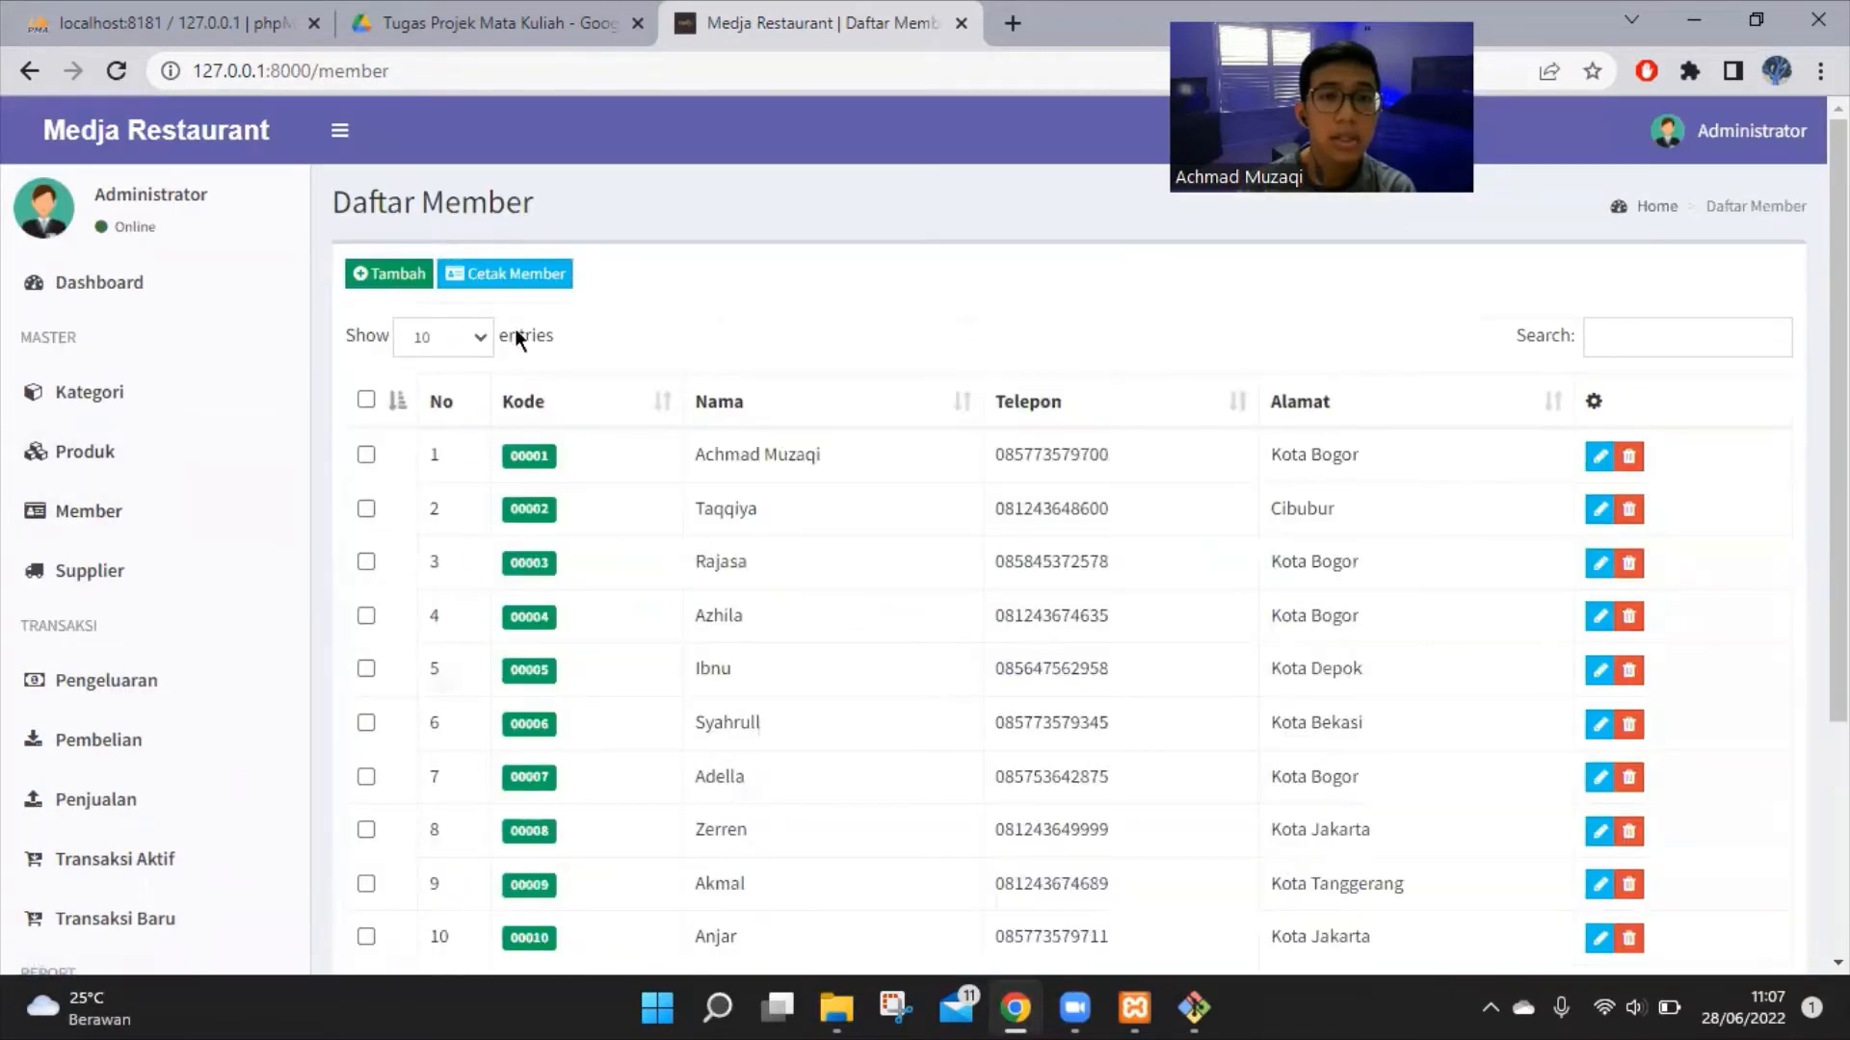
drag(331, 206, 546, 210)
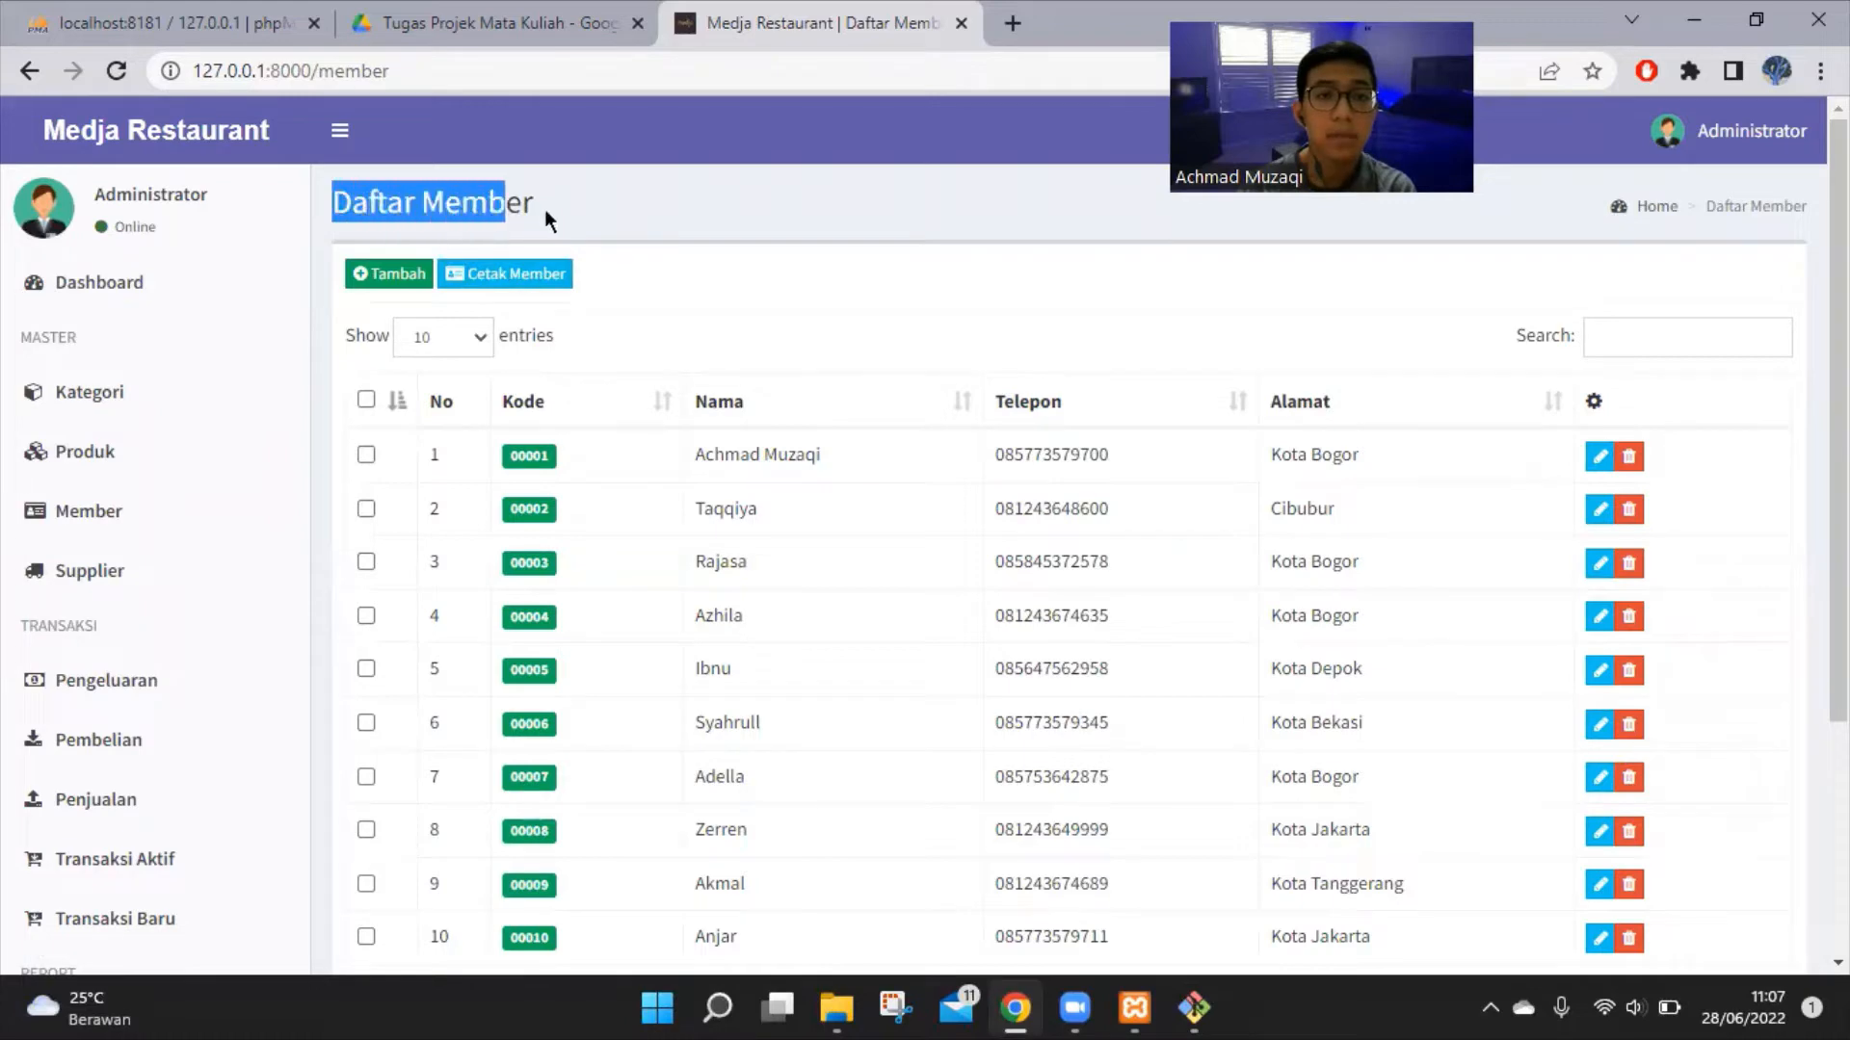
click(553, 212)
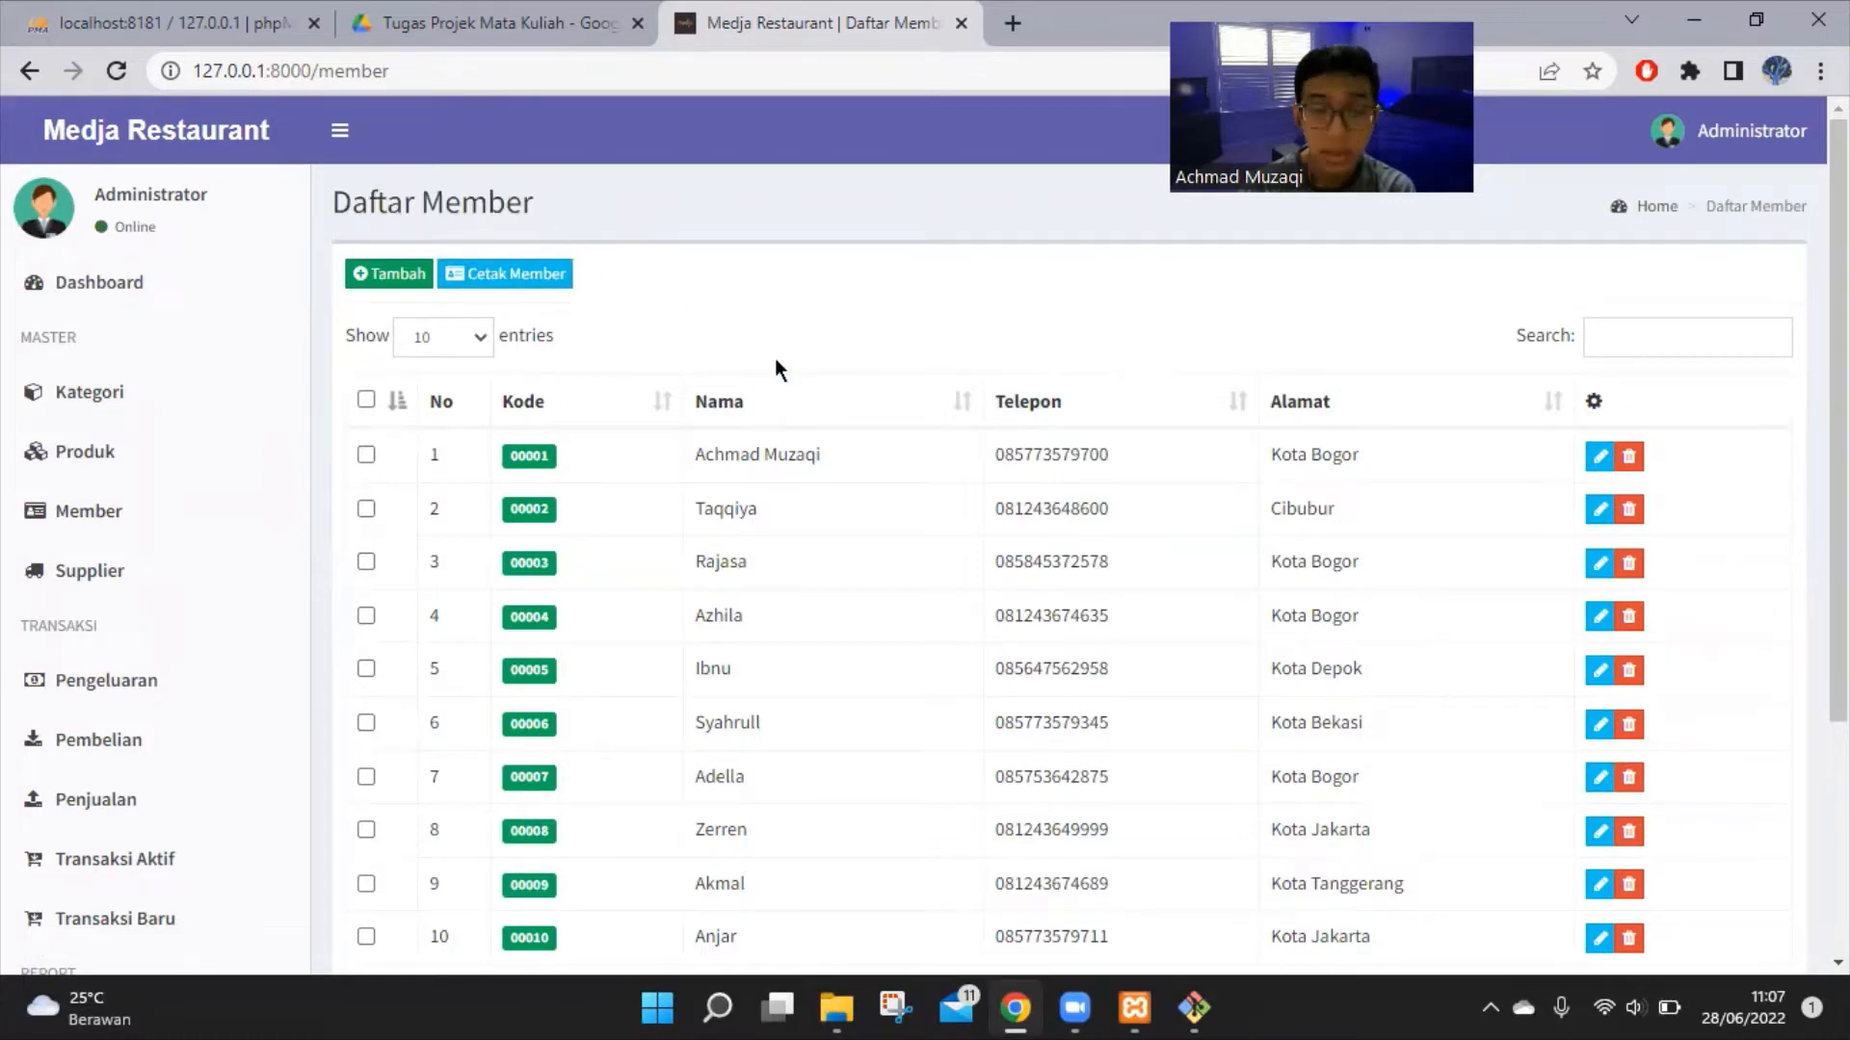
Add a member with their name, a saved phone number and the address Jakarta
click(390, 276)
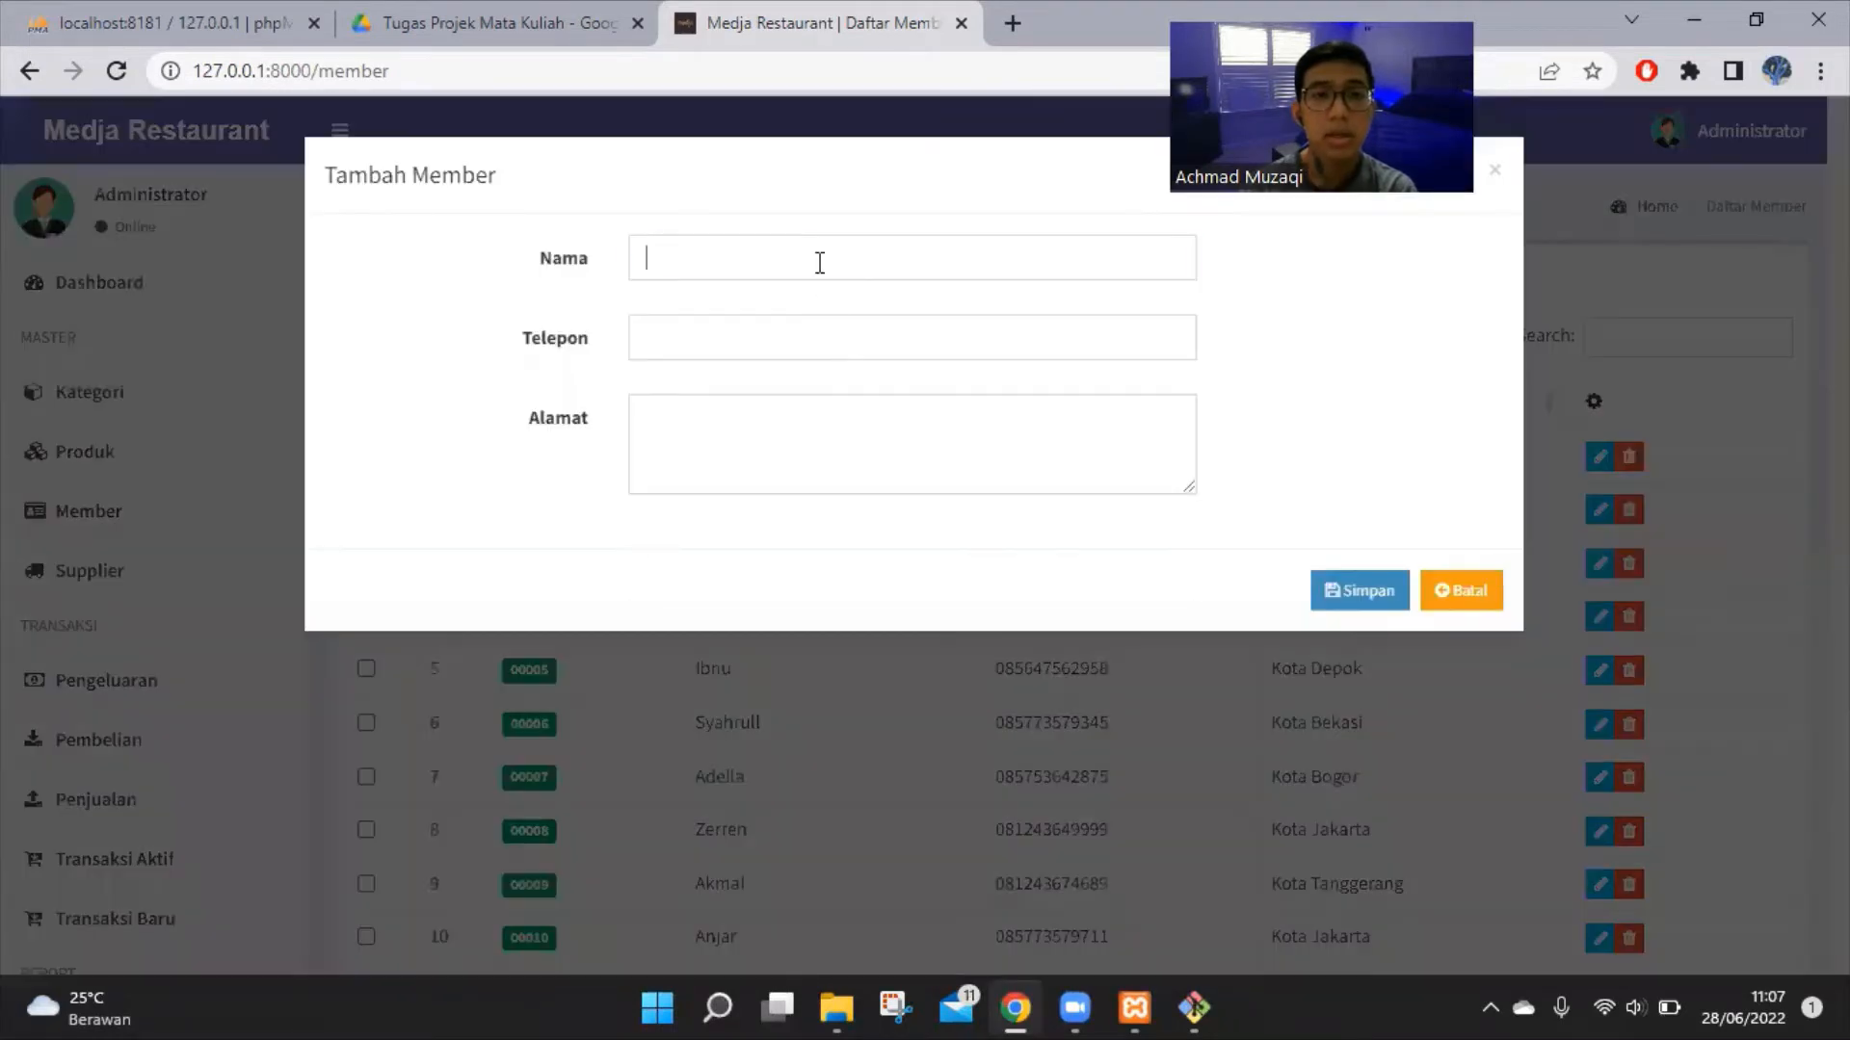
click(819, 263)
text(james)
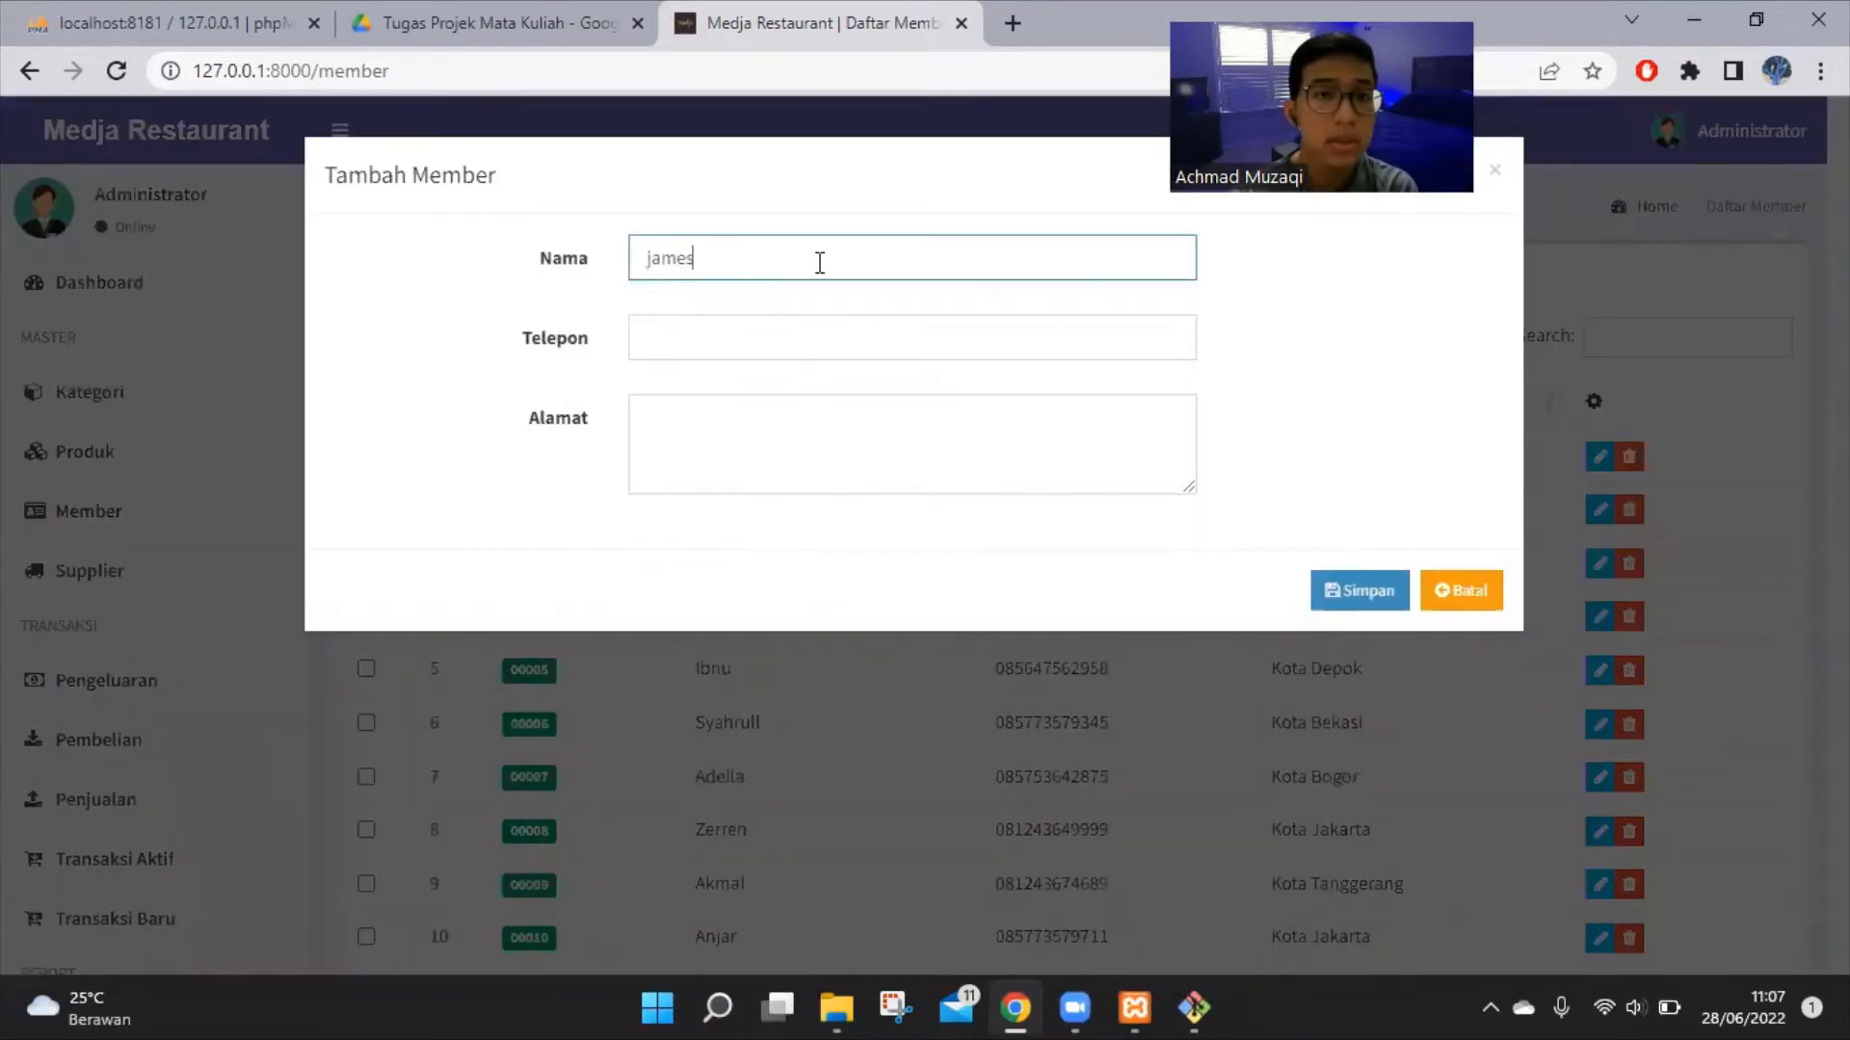
click(867, 338)
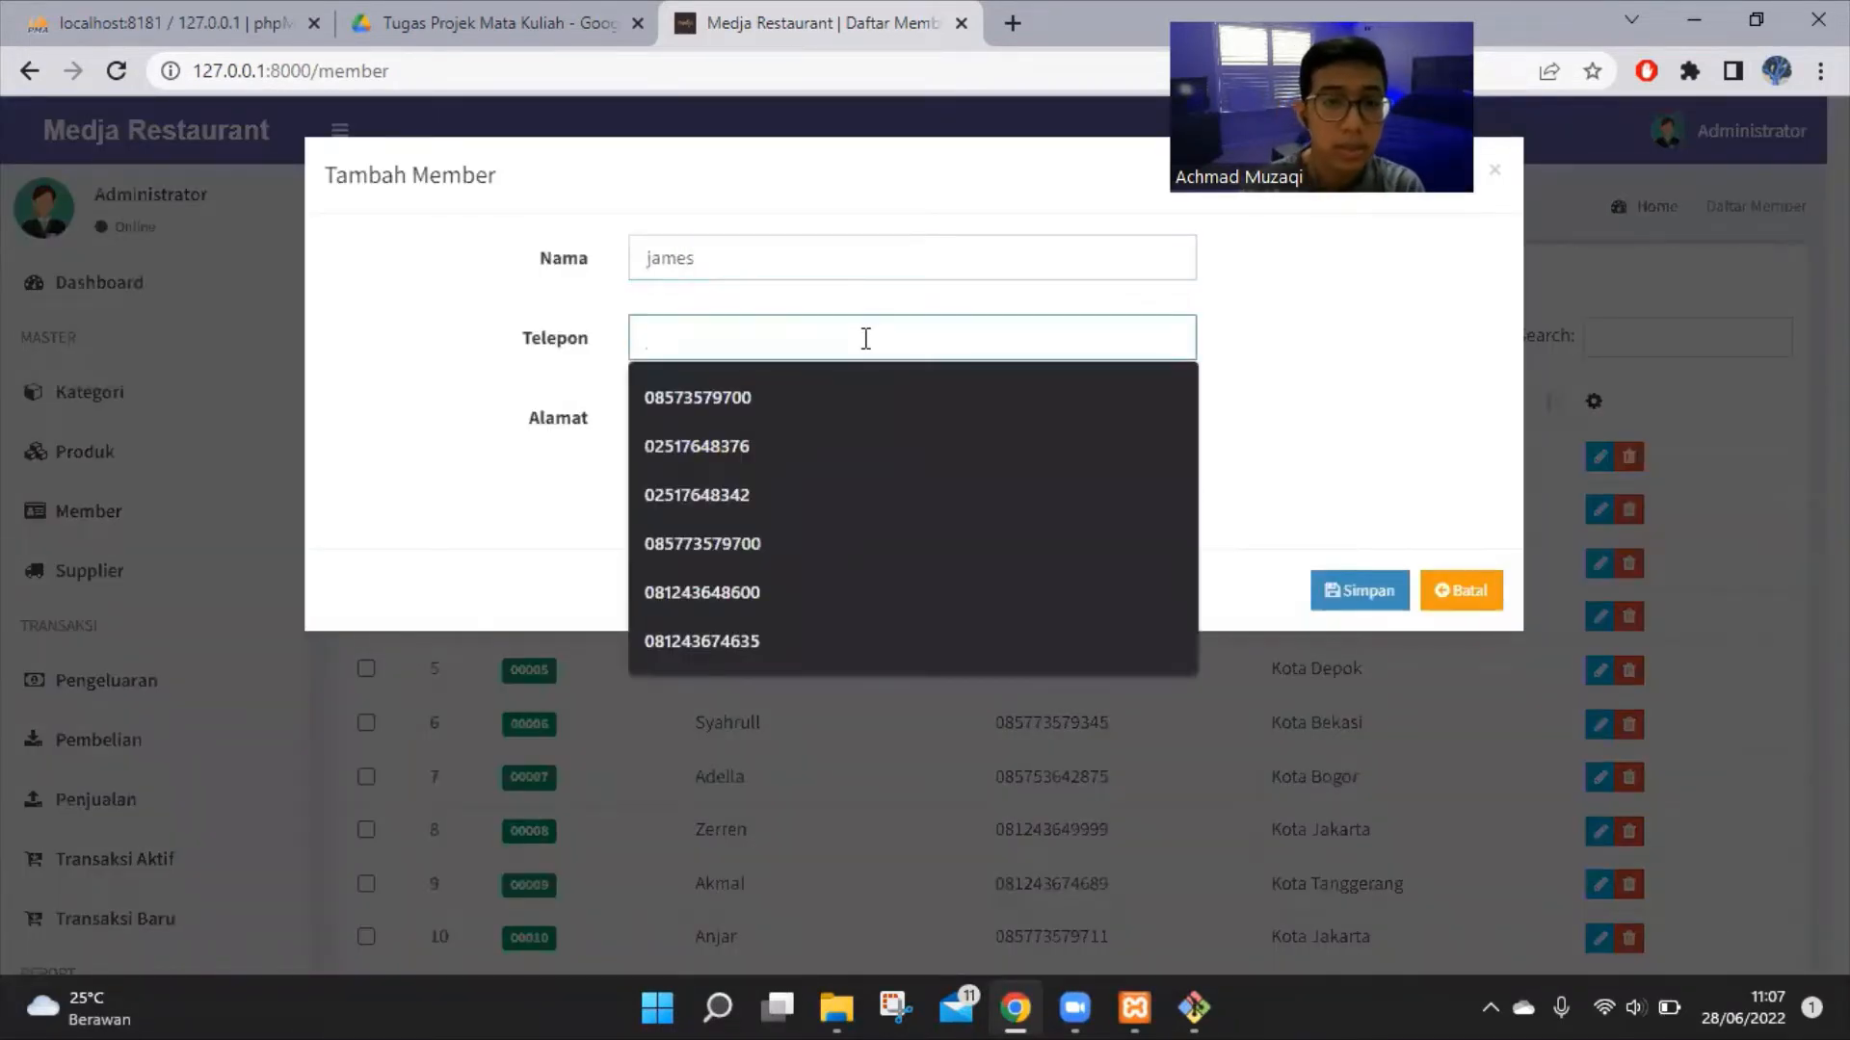
click(862, 390)
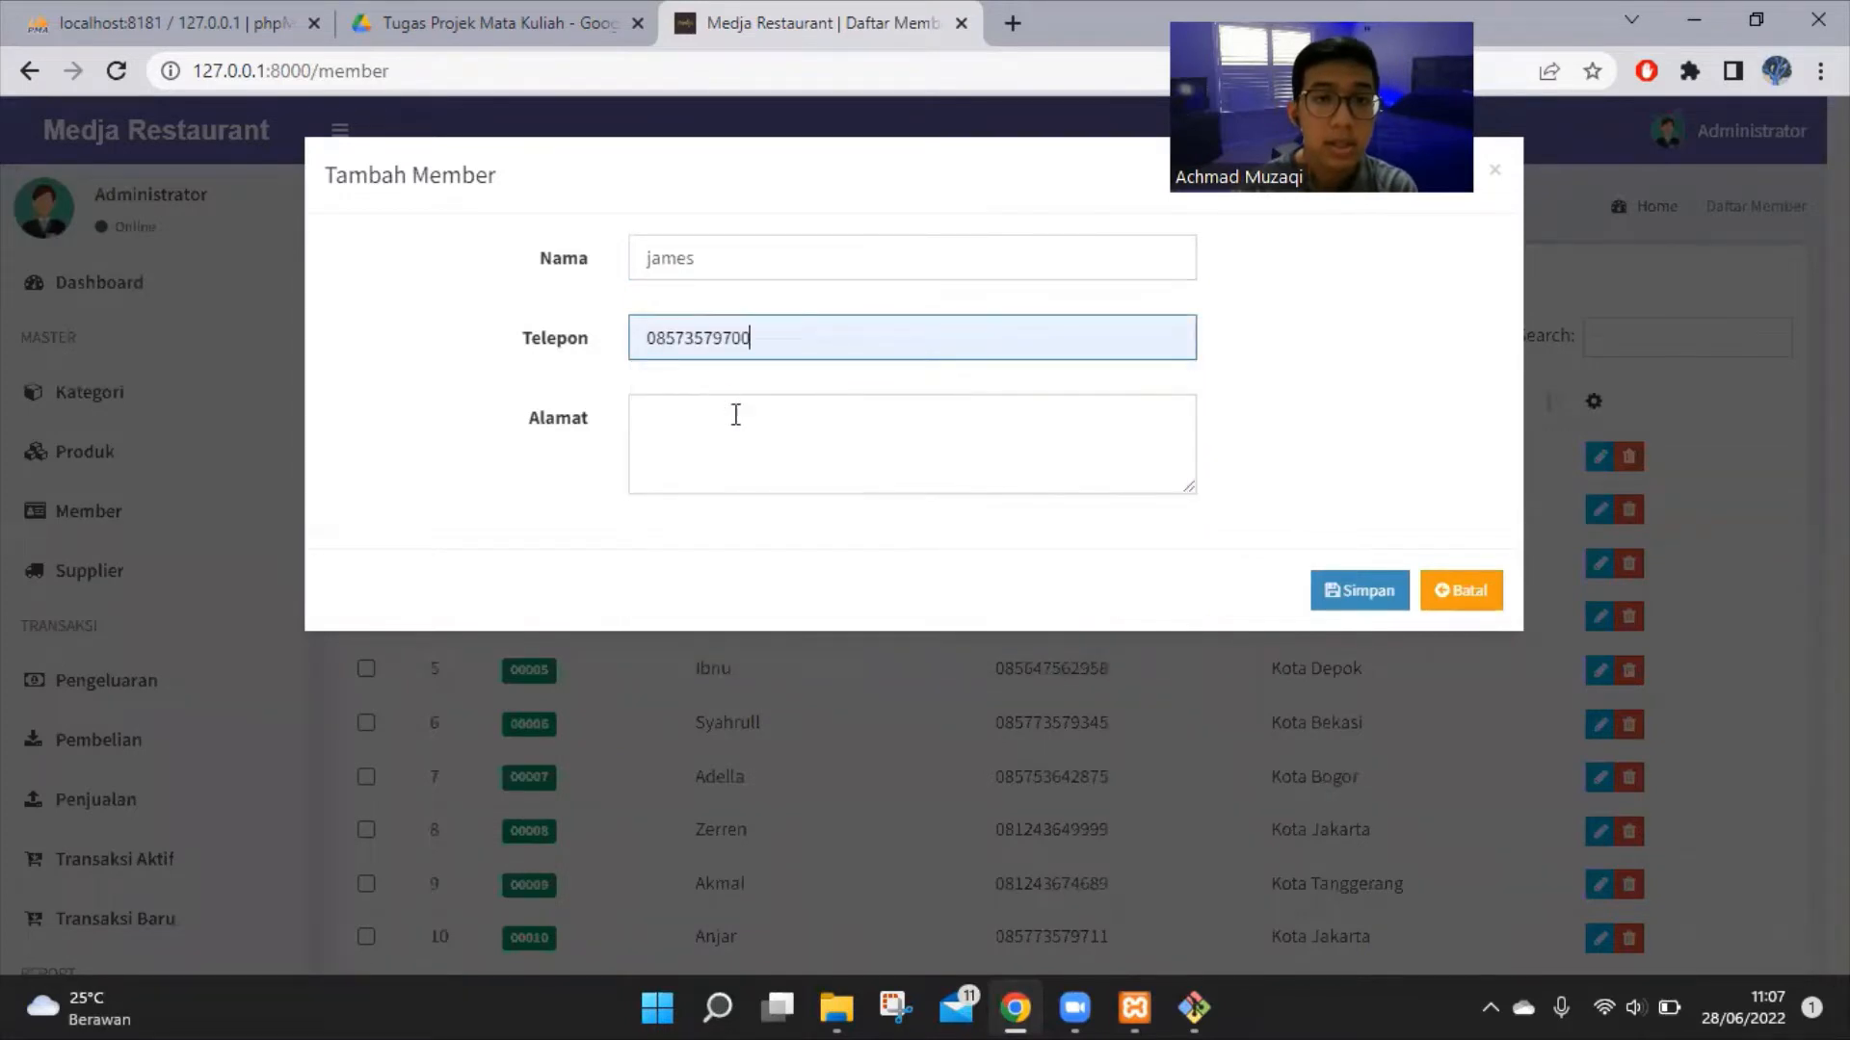
click(733, 415)
text(Jakar)
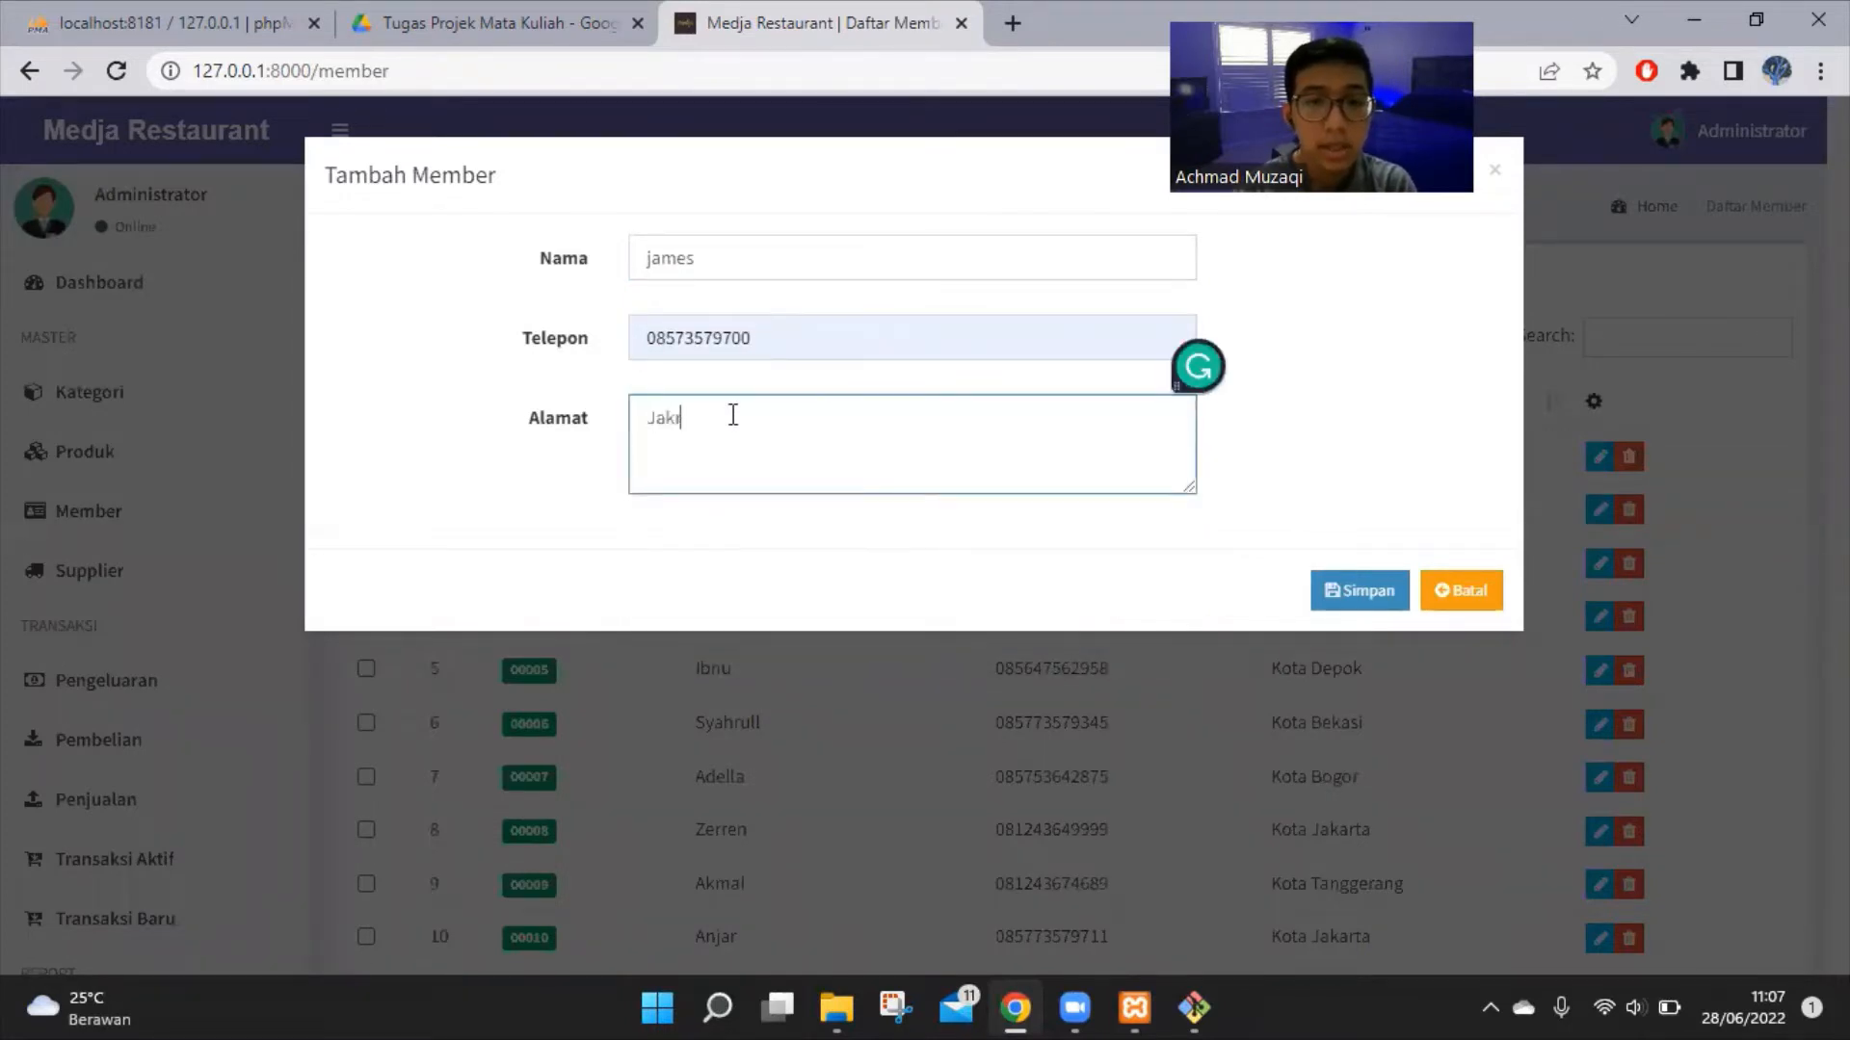
text(ta)
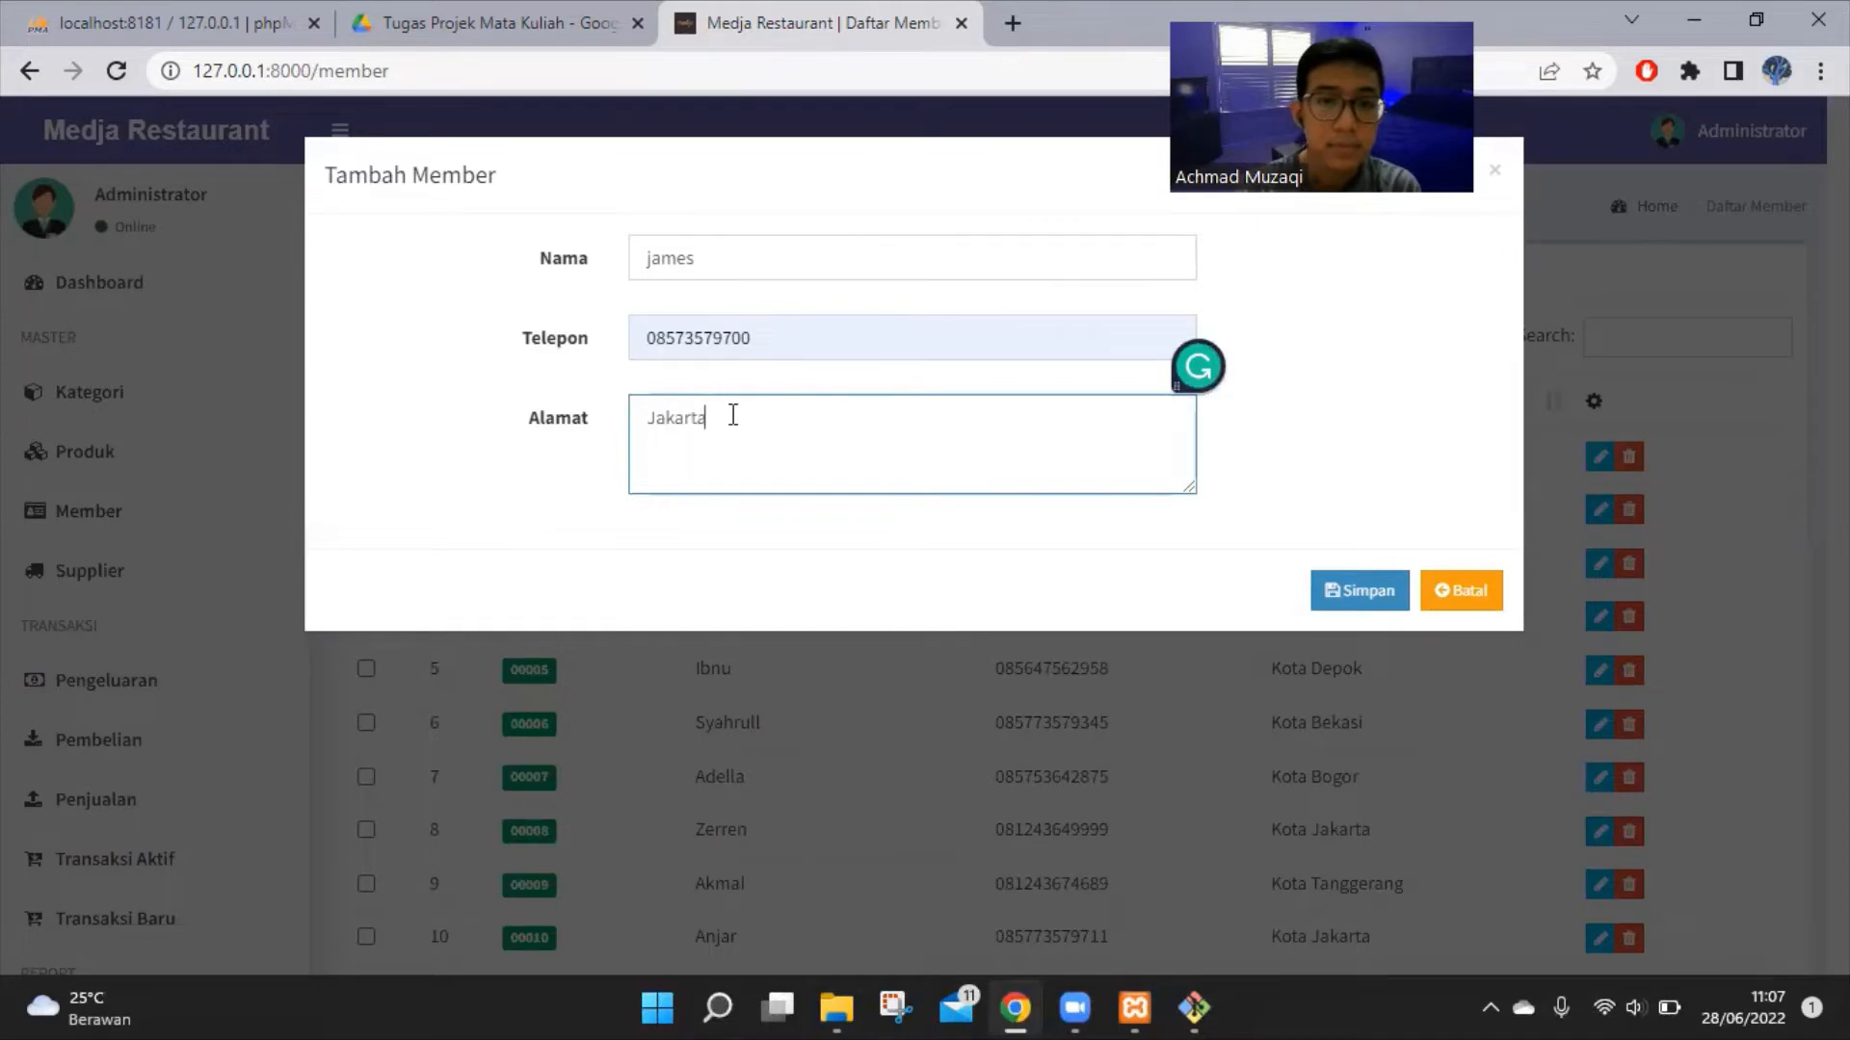
click(1361, 605)
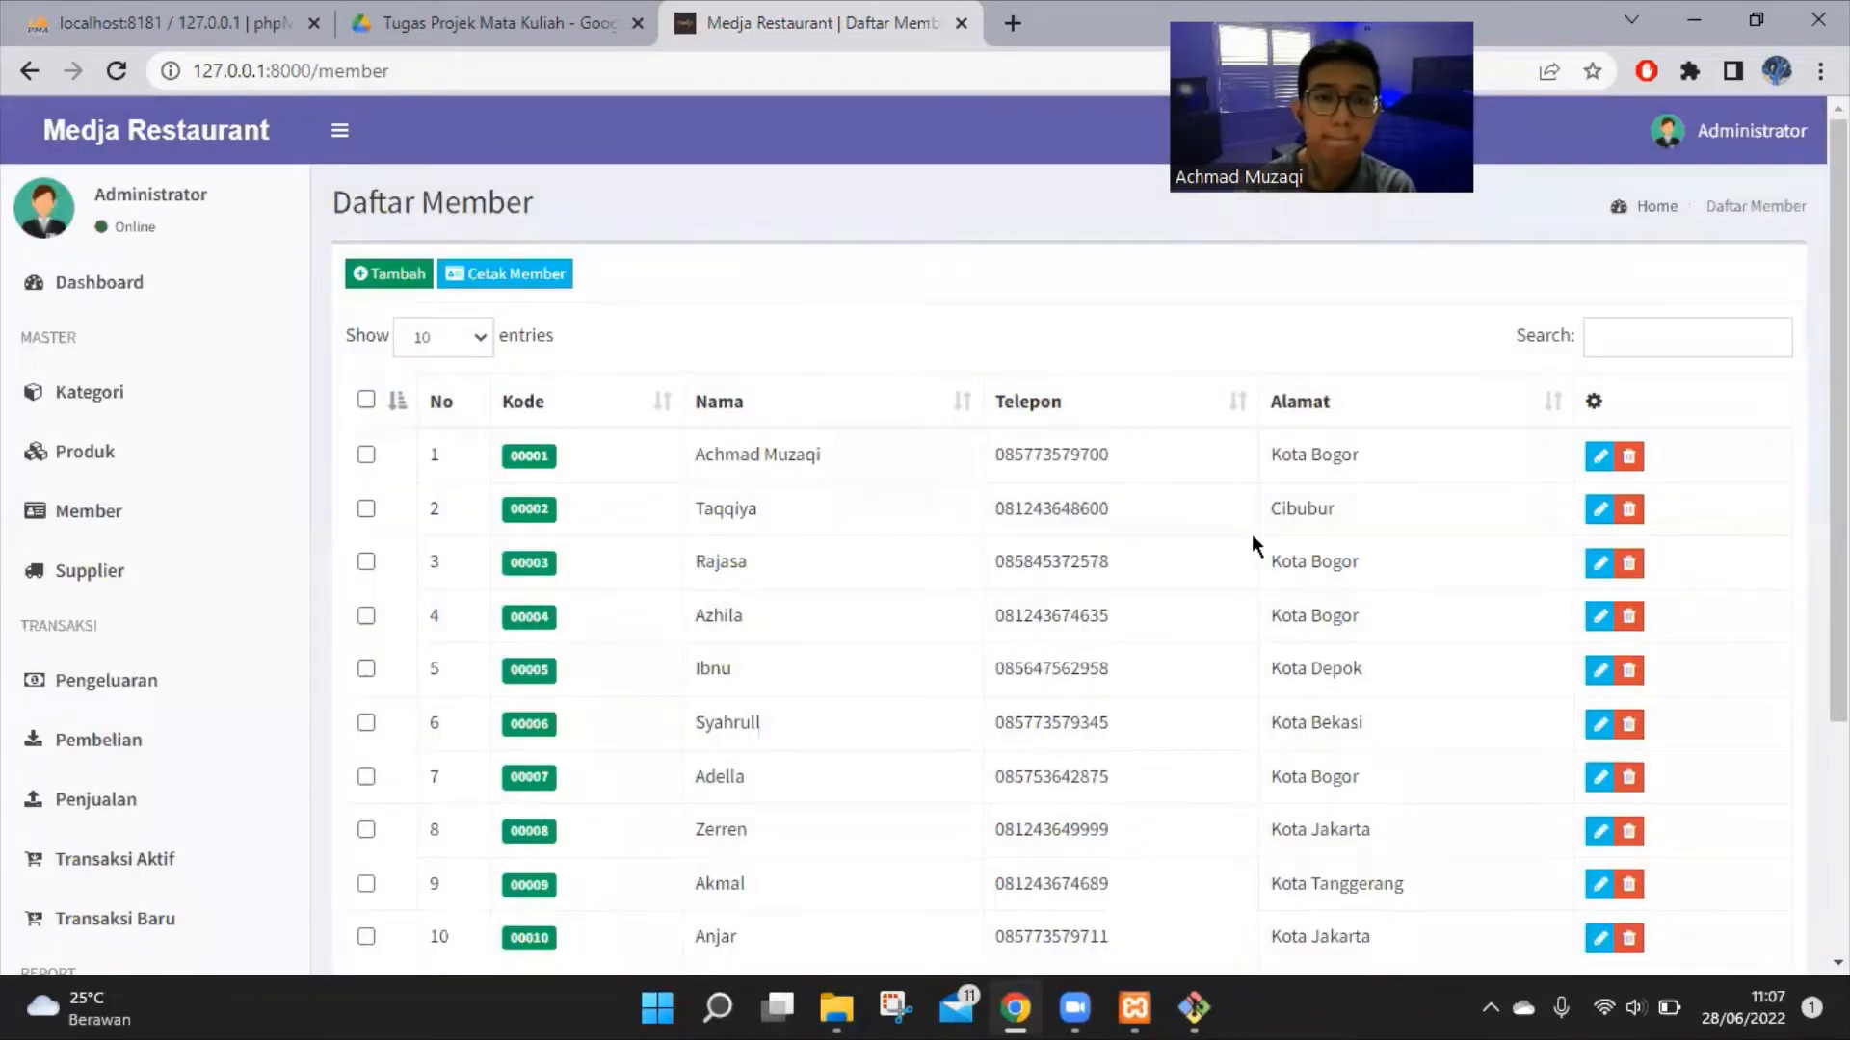
Search the members for the new member's name, then clear the search to list everyone
click(1617, 338)
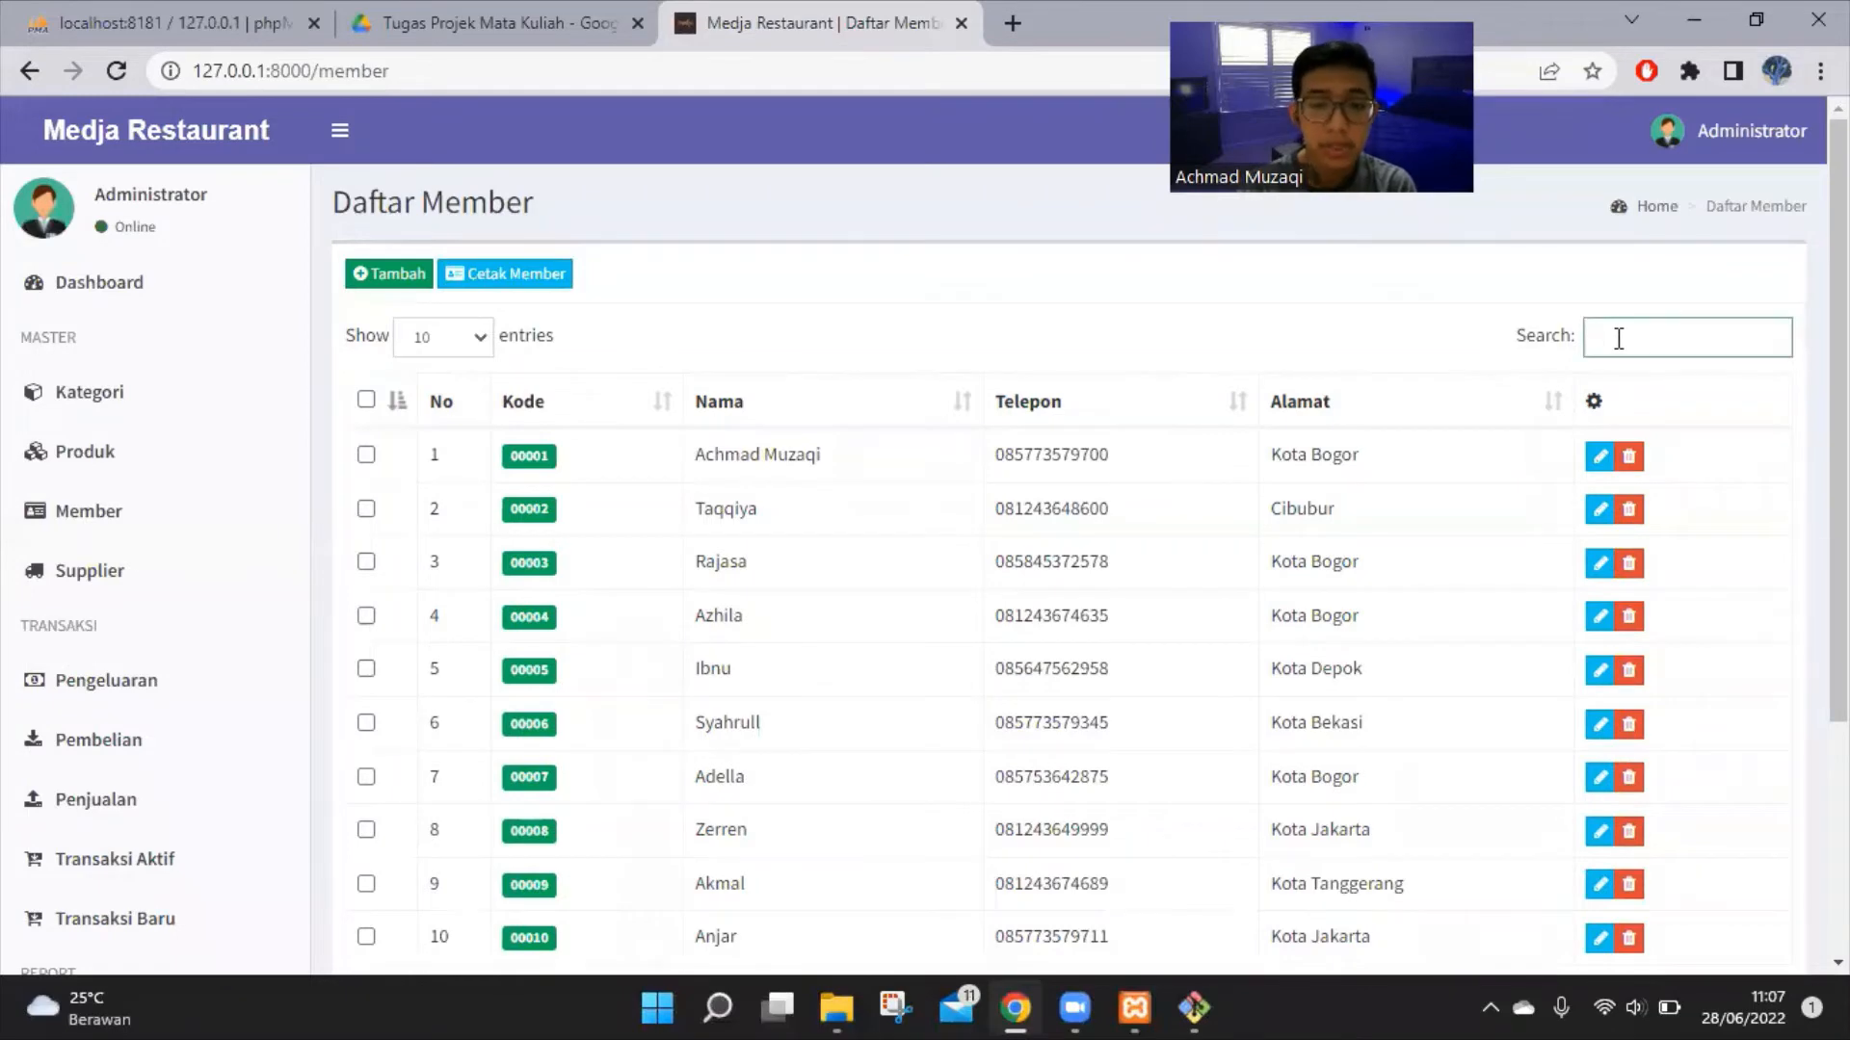
text(James)
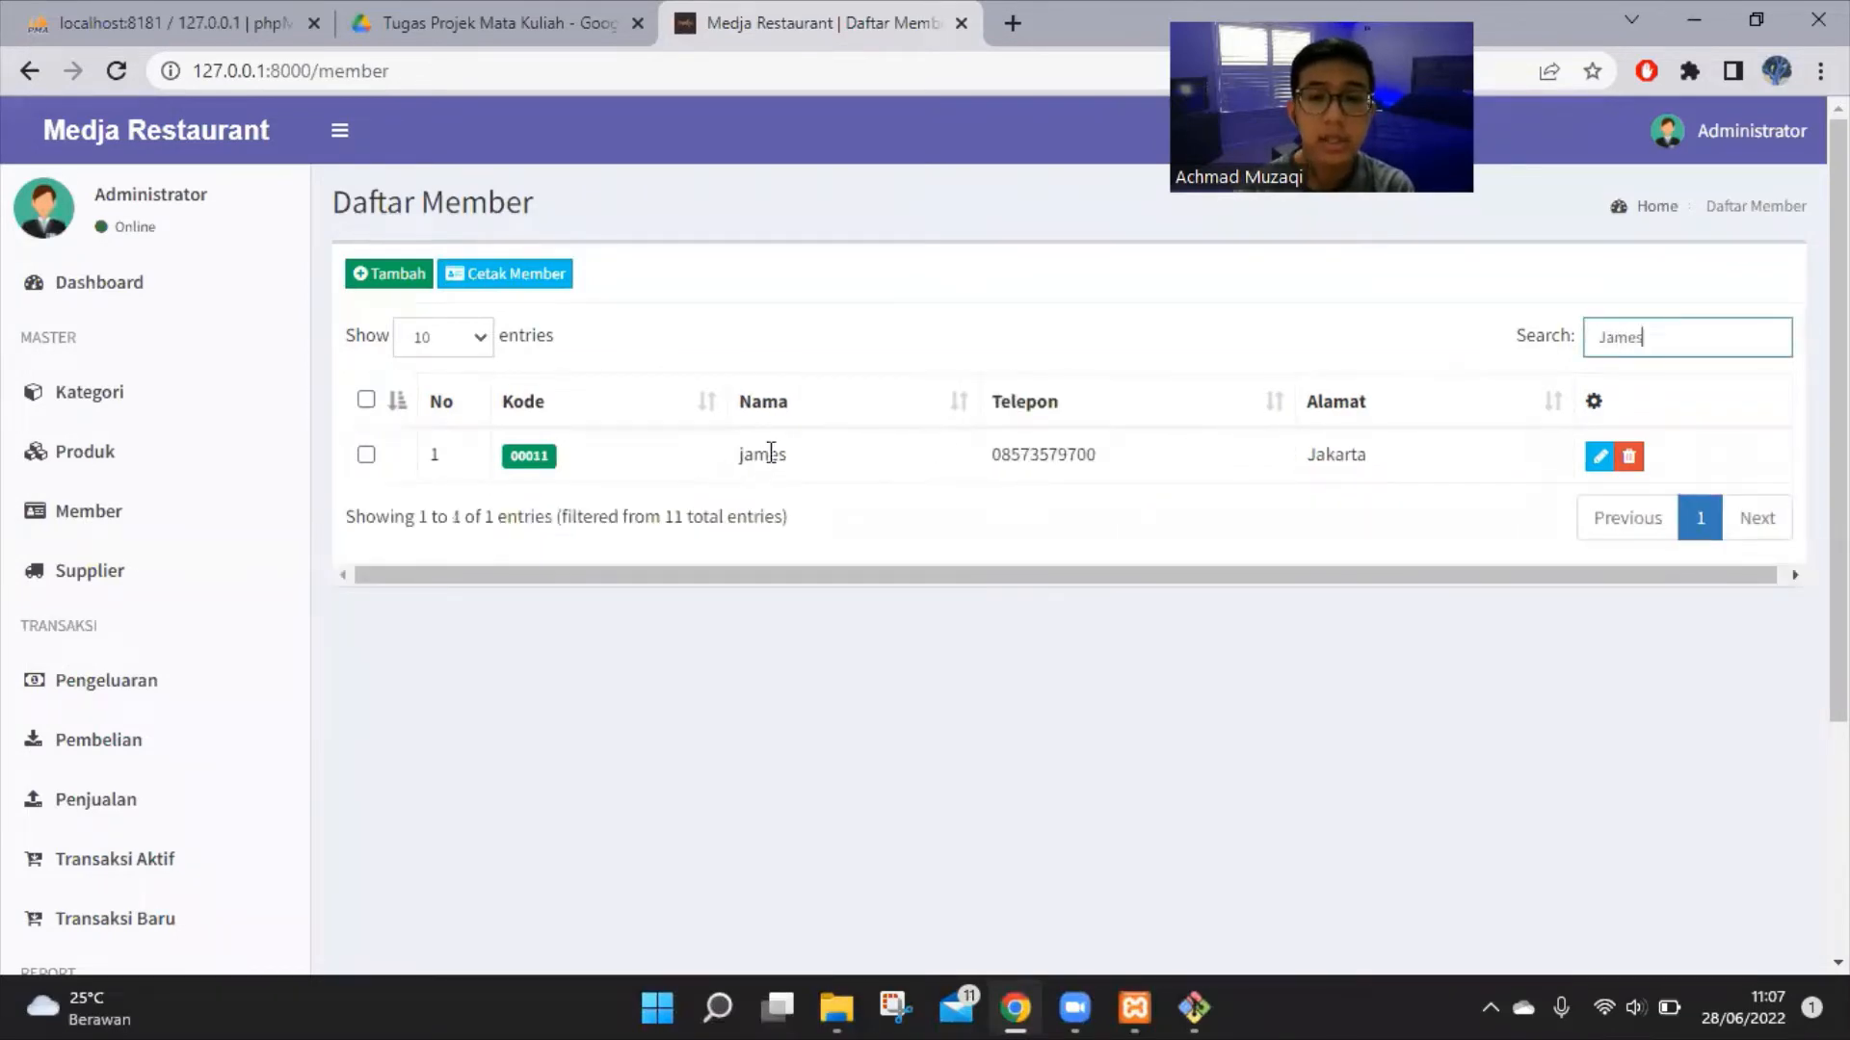
double_click(735, 460)
click(910, 489)
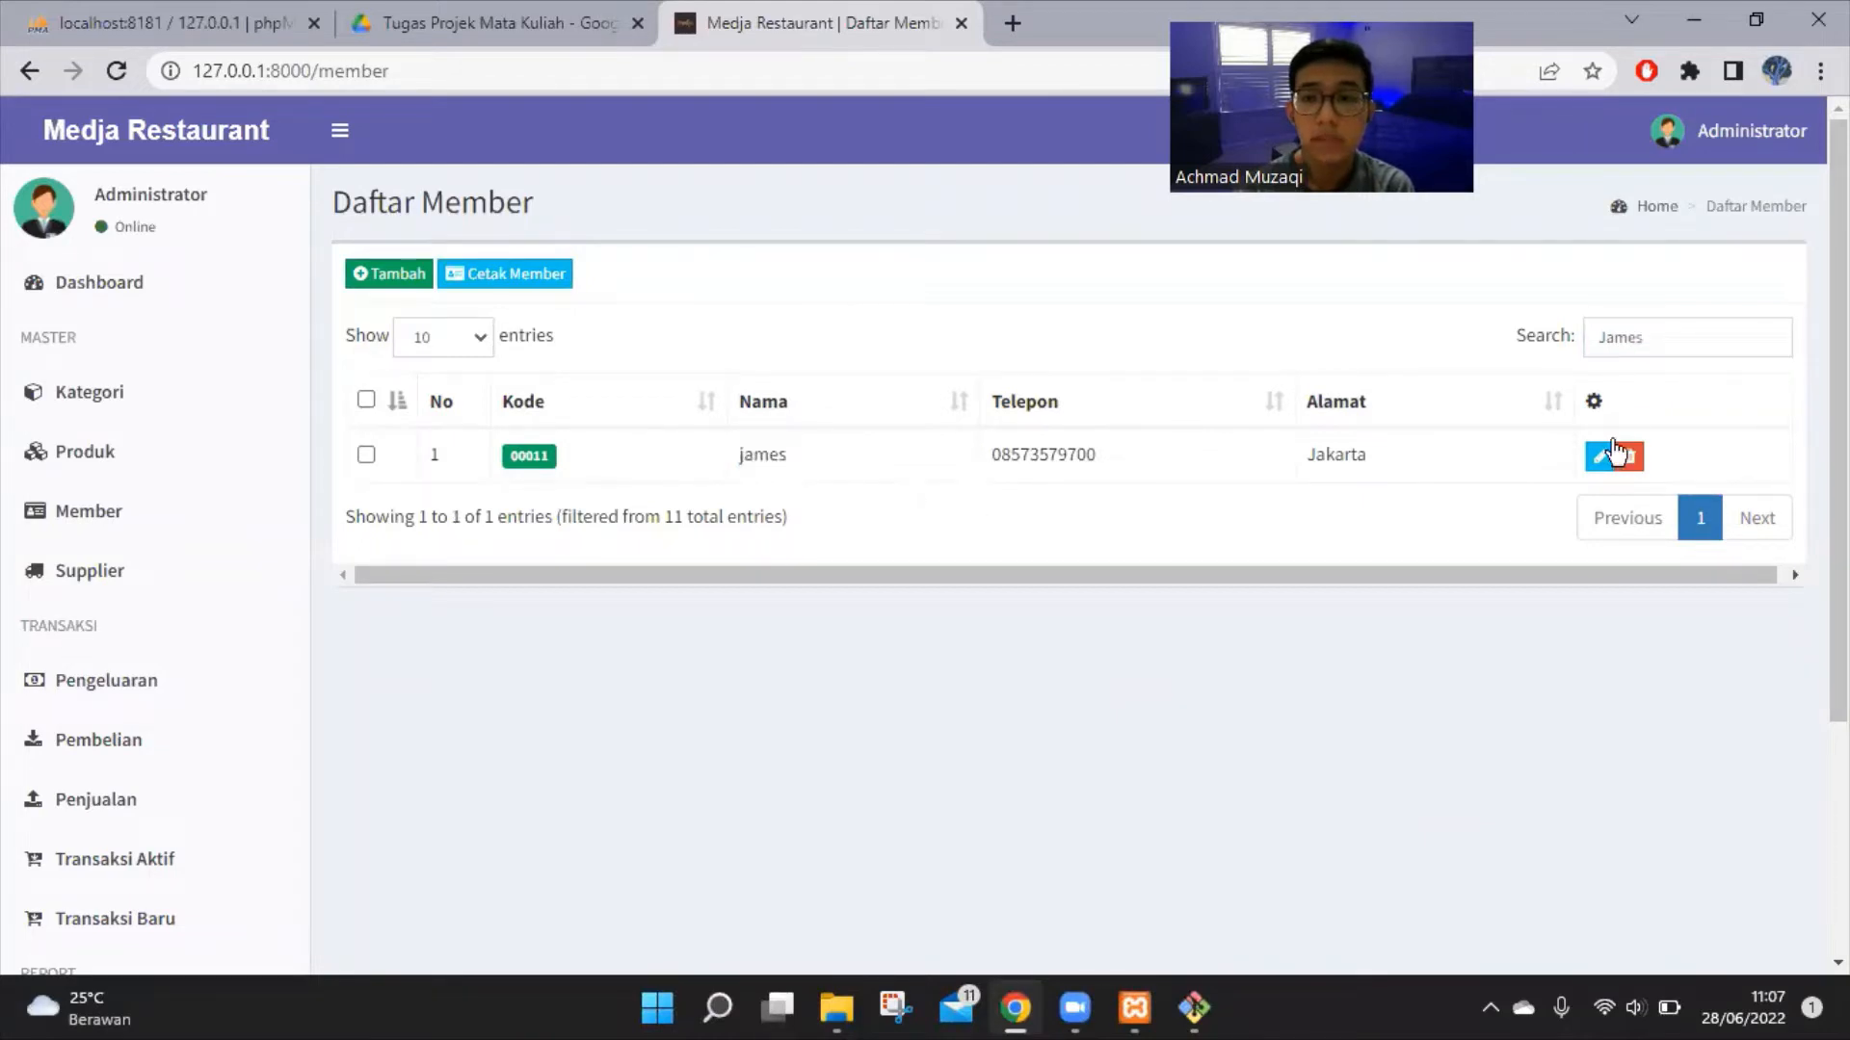
click(1668, 338)
key(BackSpace)
key(BackSpace)
key(BackSpace)
key(BackSpace)
key(BackSpace)
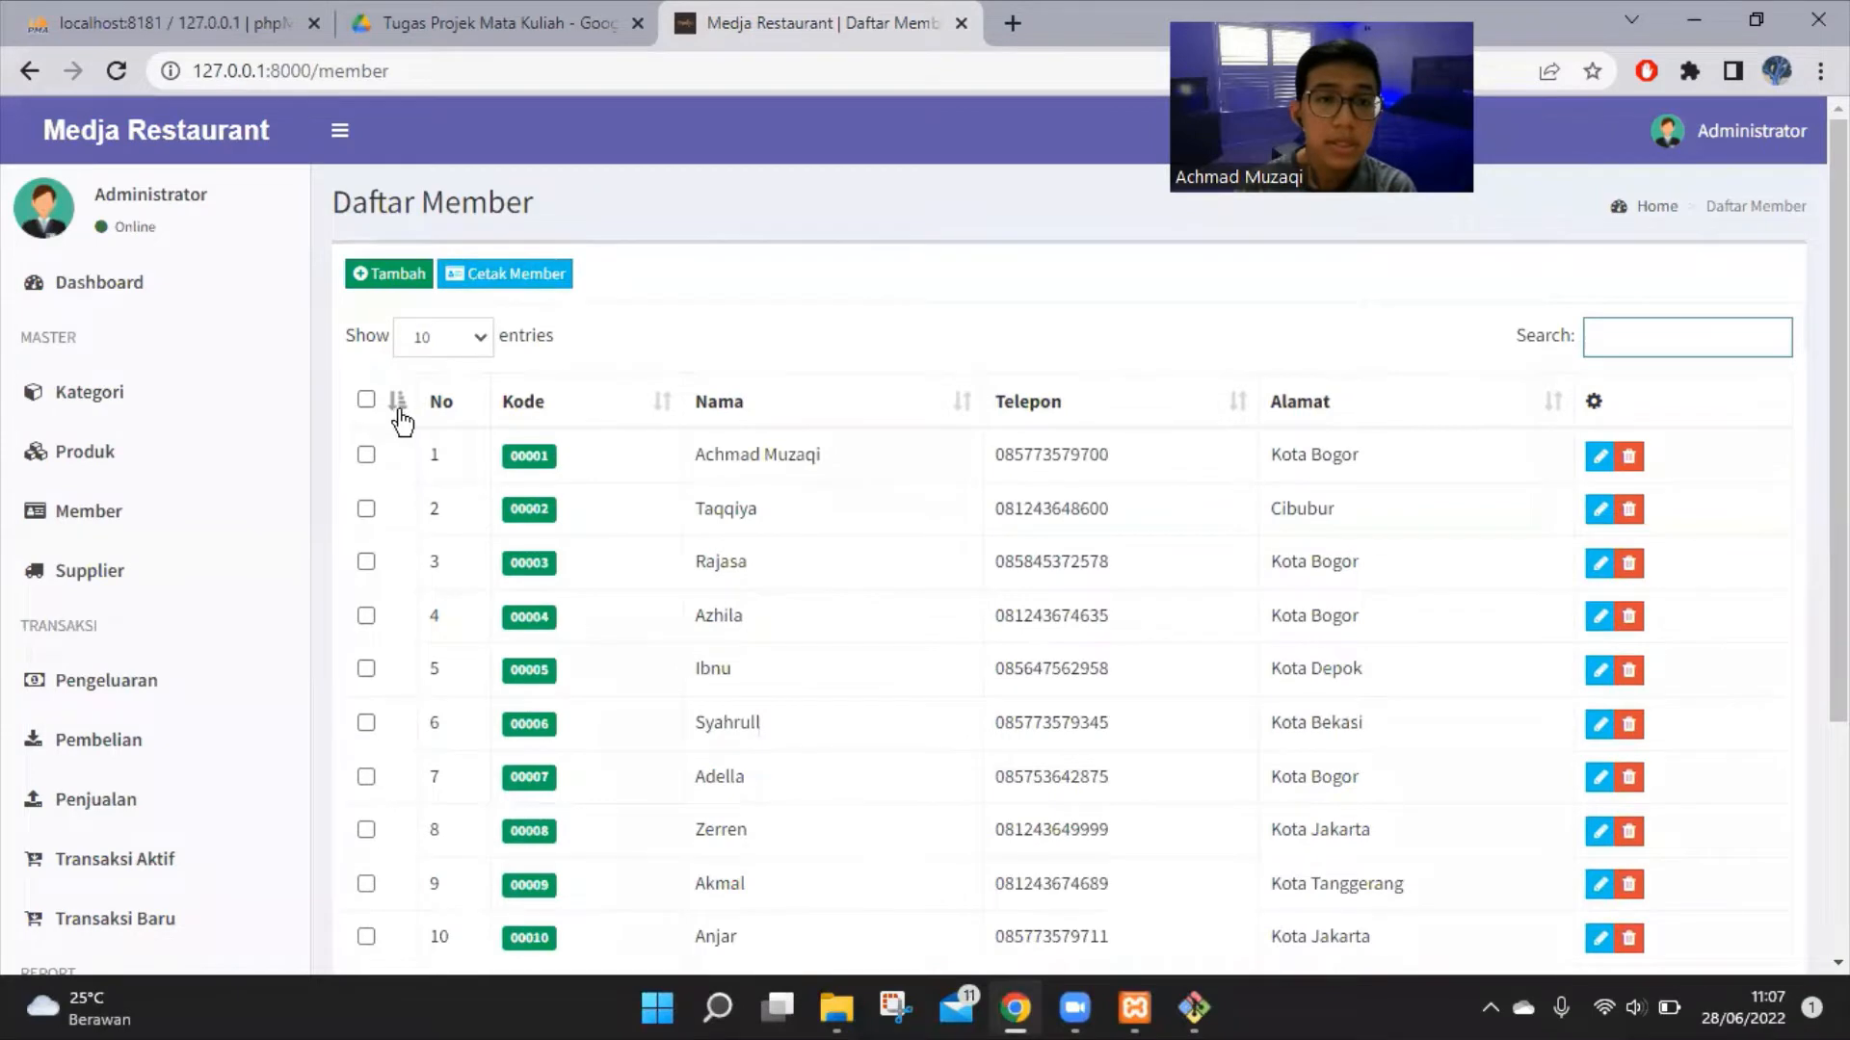
scroll(420, 401, down, 2)
scroll(405, 424, up, 2)
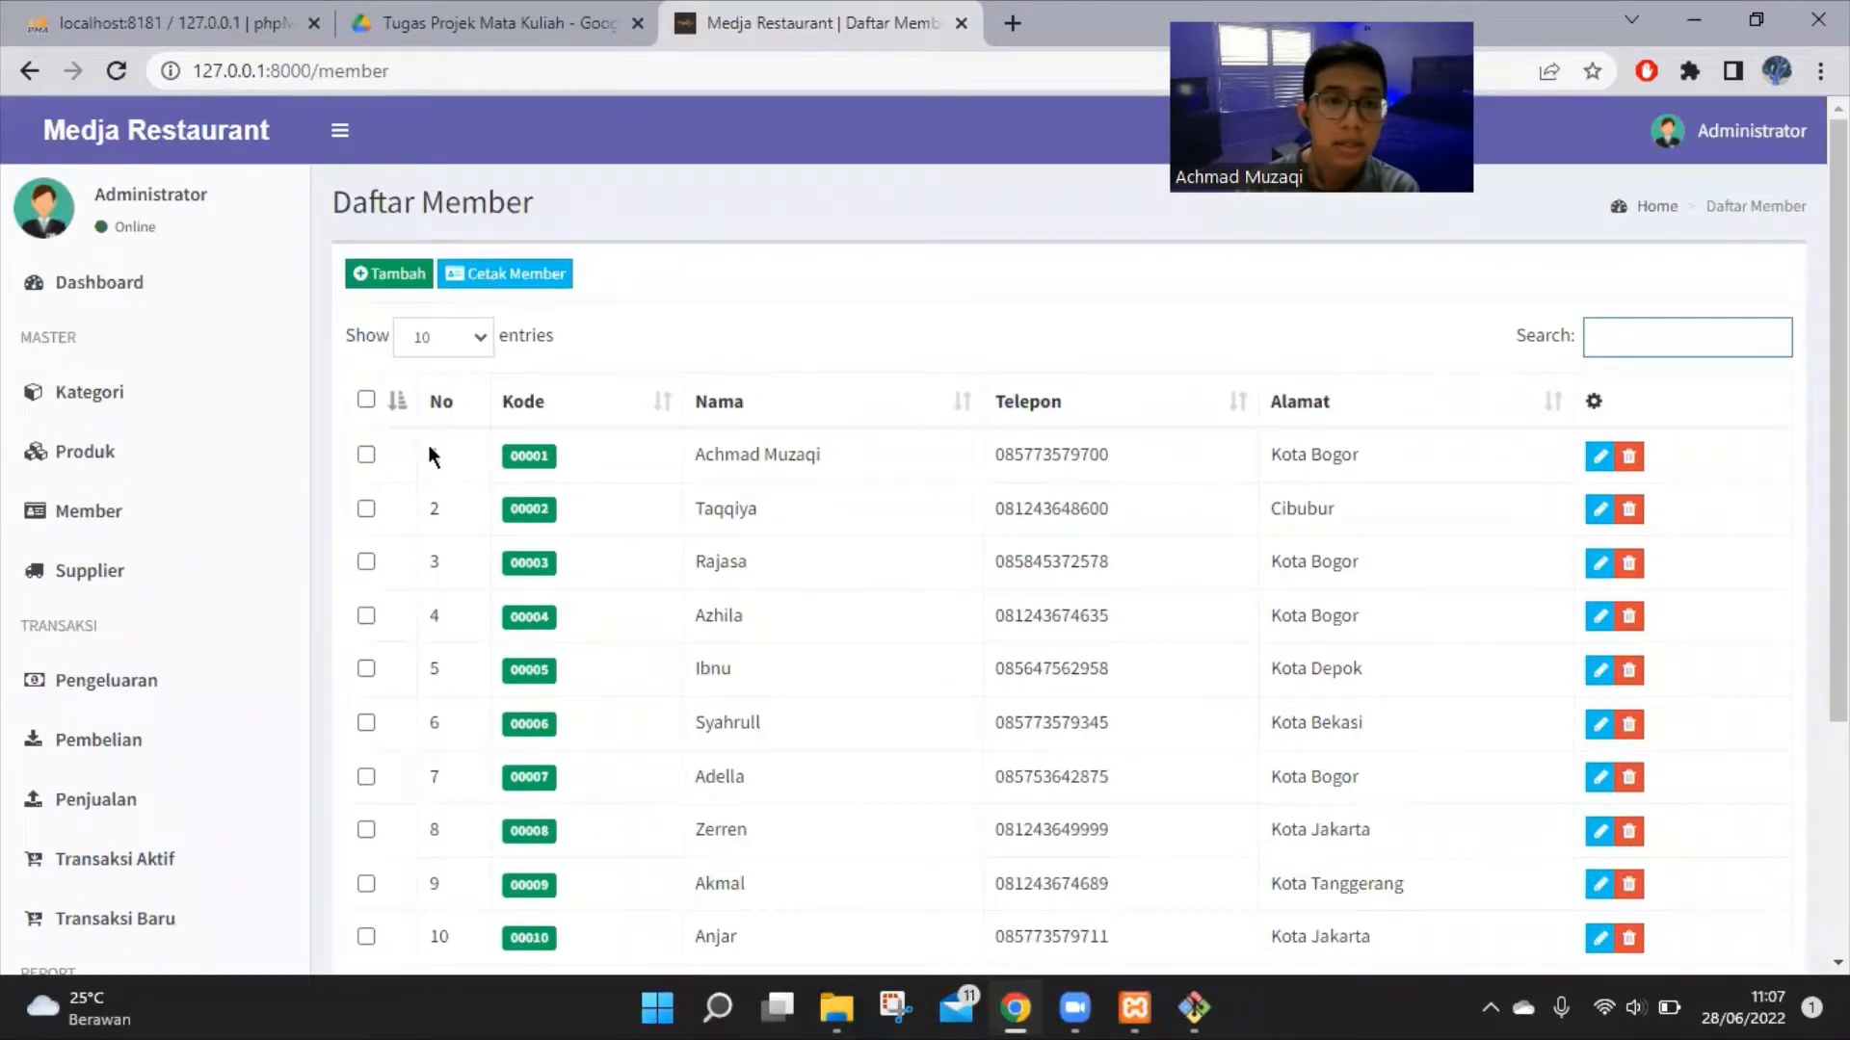
Print cards for members 1–5 with Cetak Member, review the PDF, and return to the member list
click(367, 455)
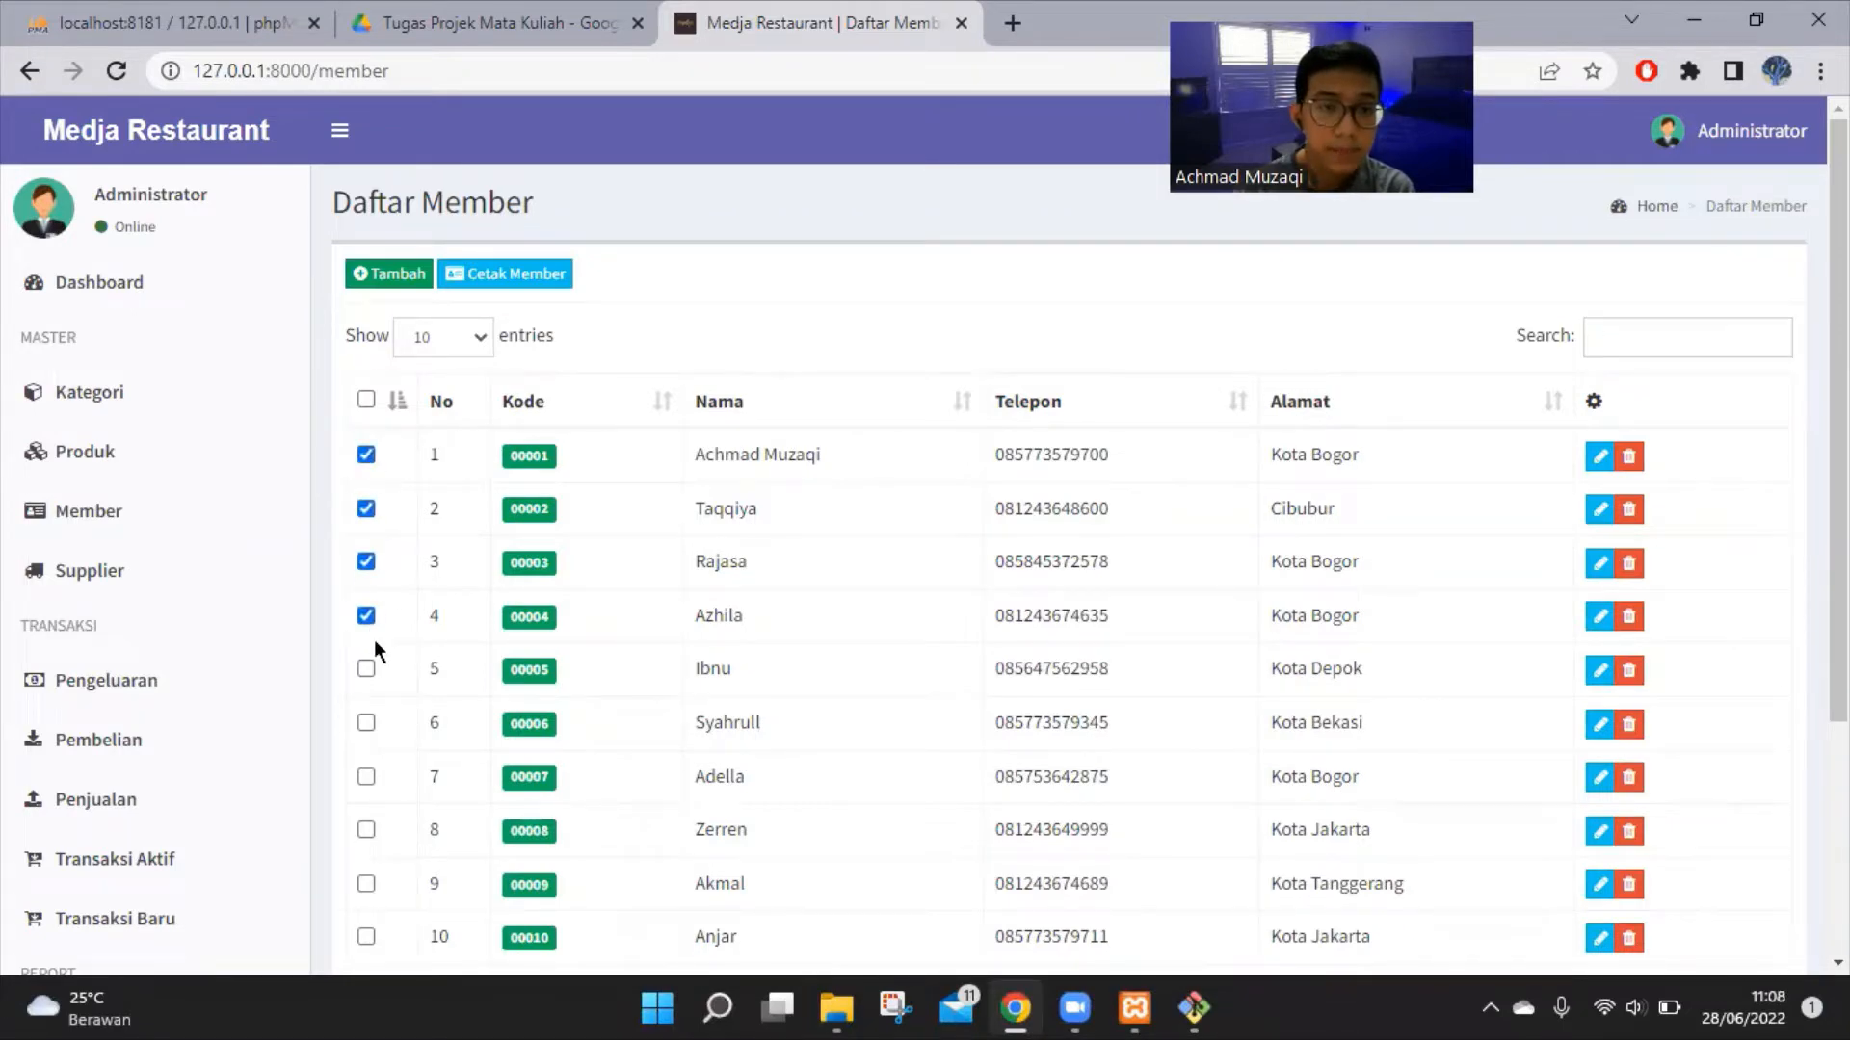
click(493, 271)
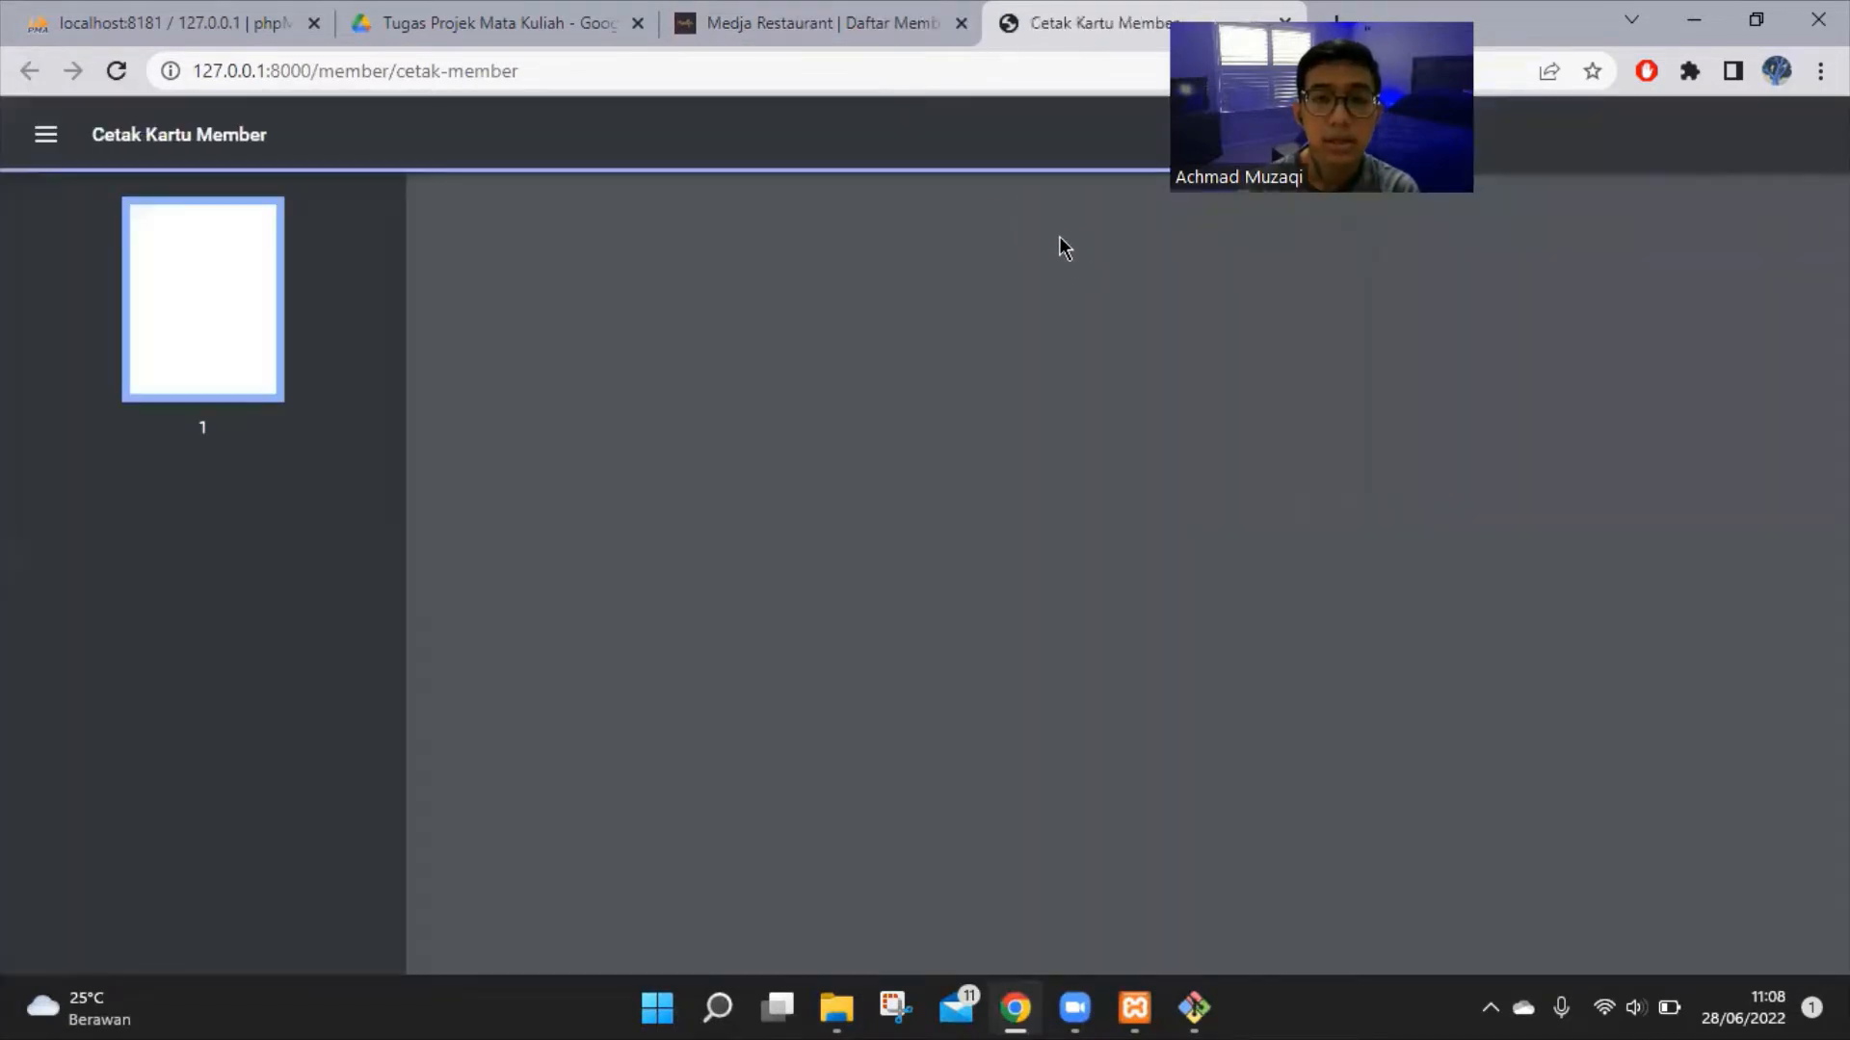
scroll(1108, 424, down, 2)
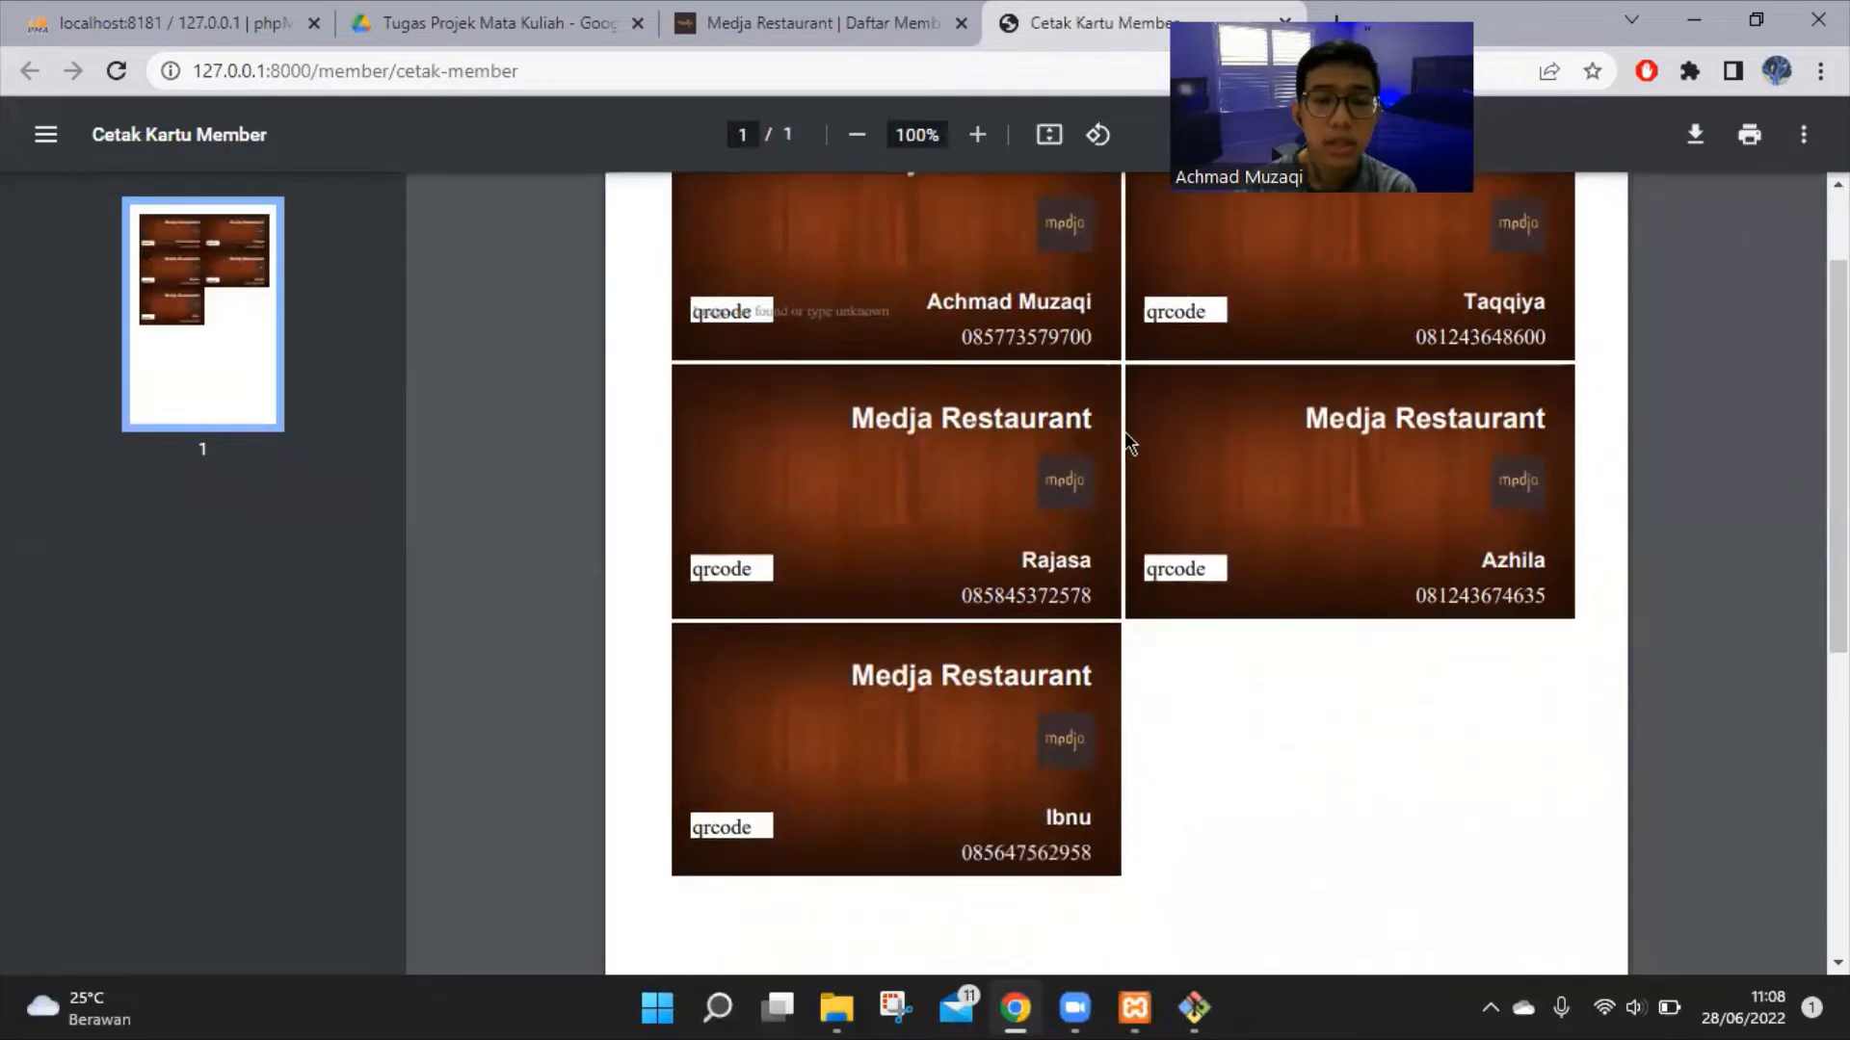
scroll(1233, 592, up, 1)
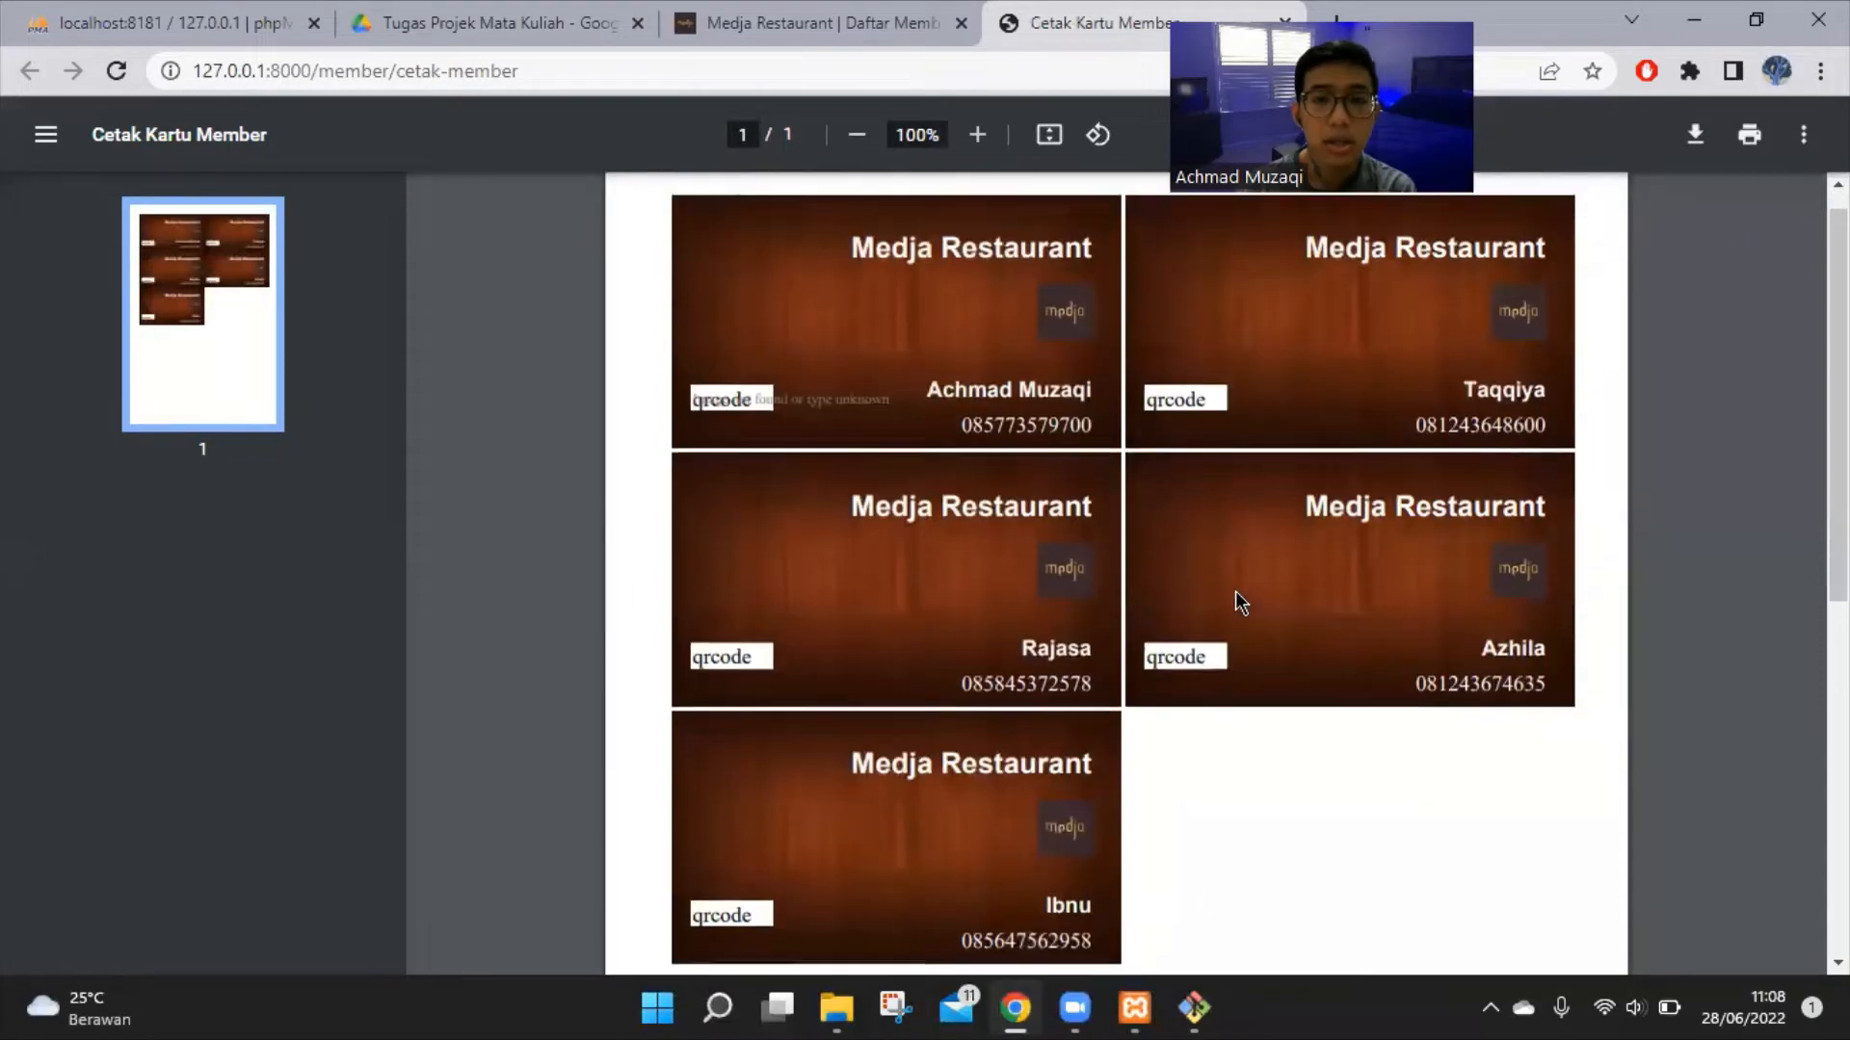
scroll(1237, 592, up, 1)
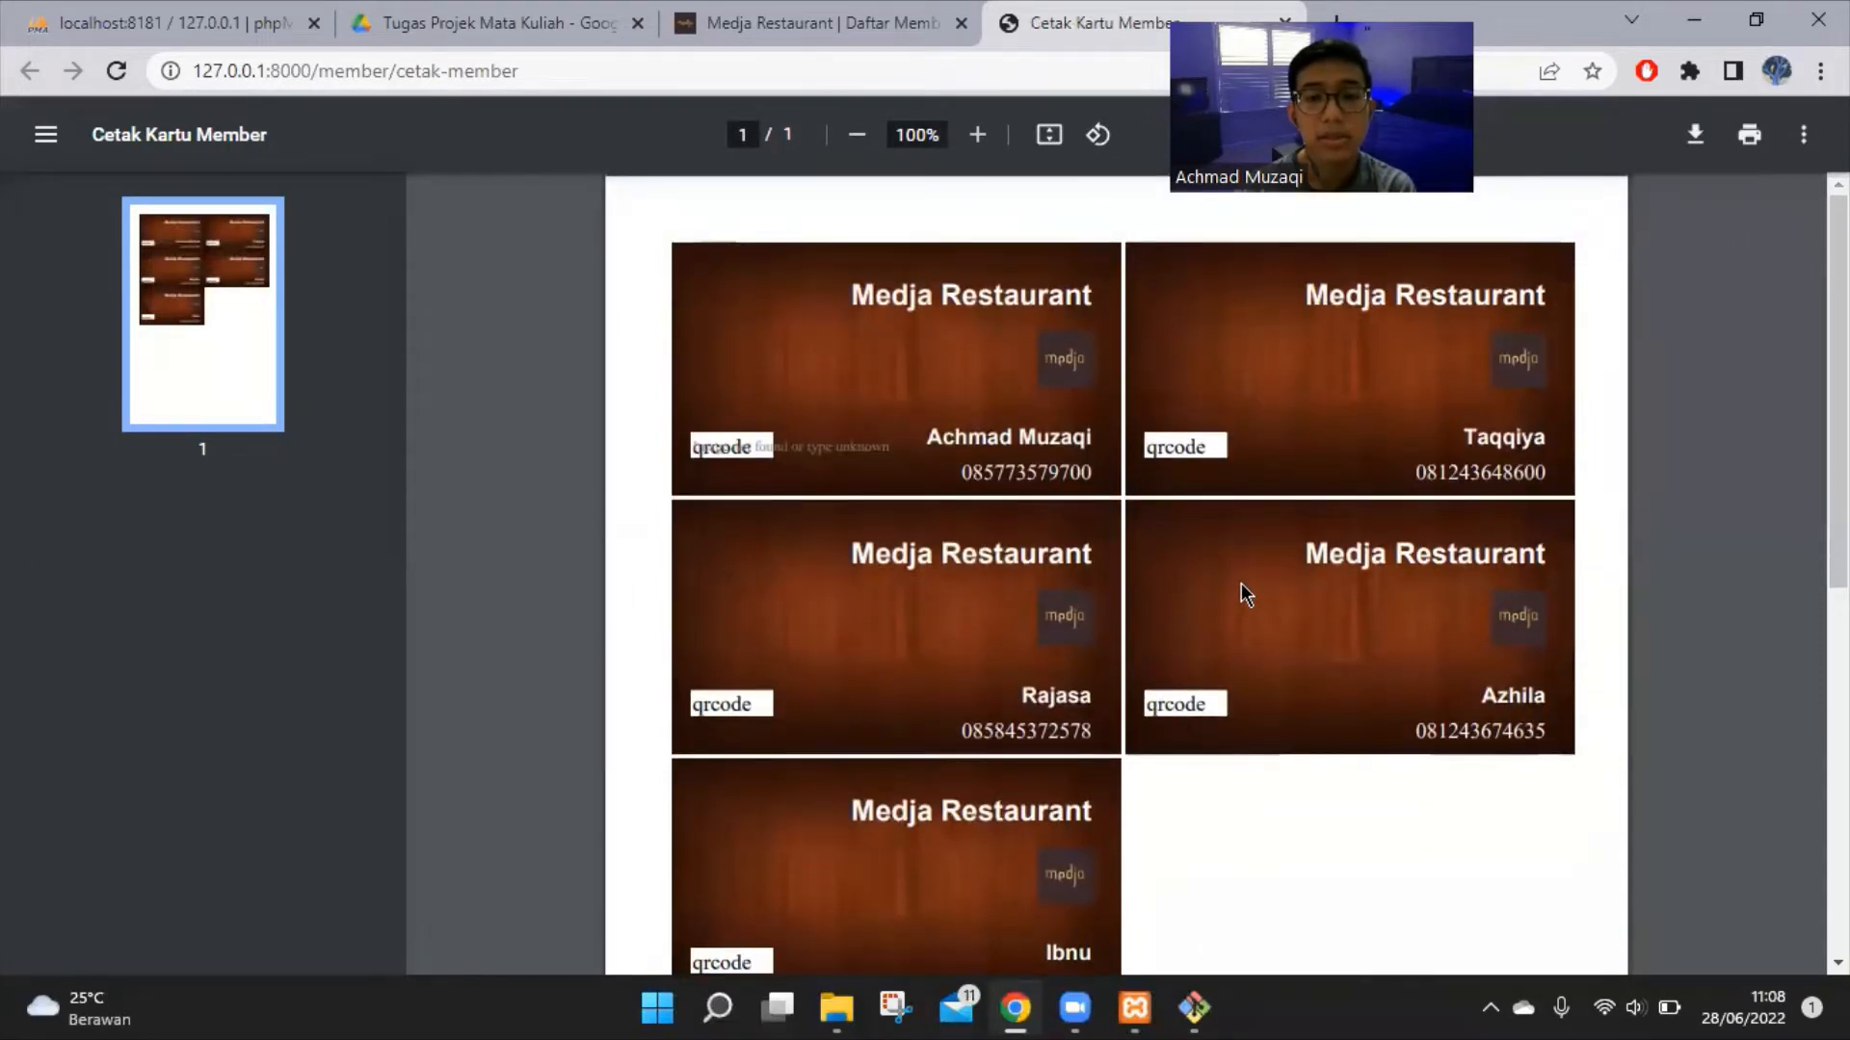
scroll(1241, 588, down, 2)
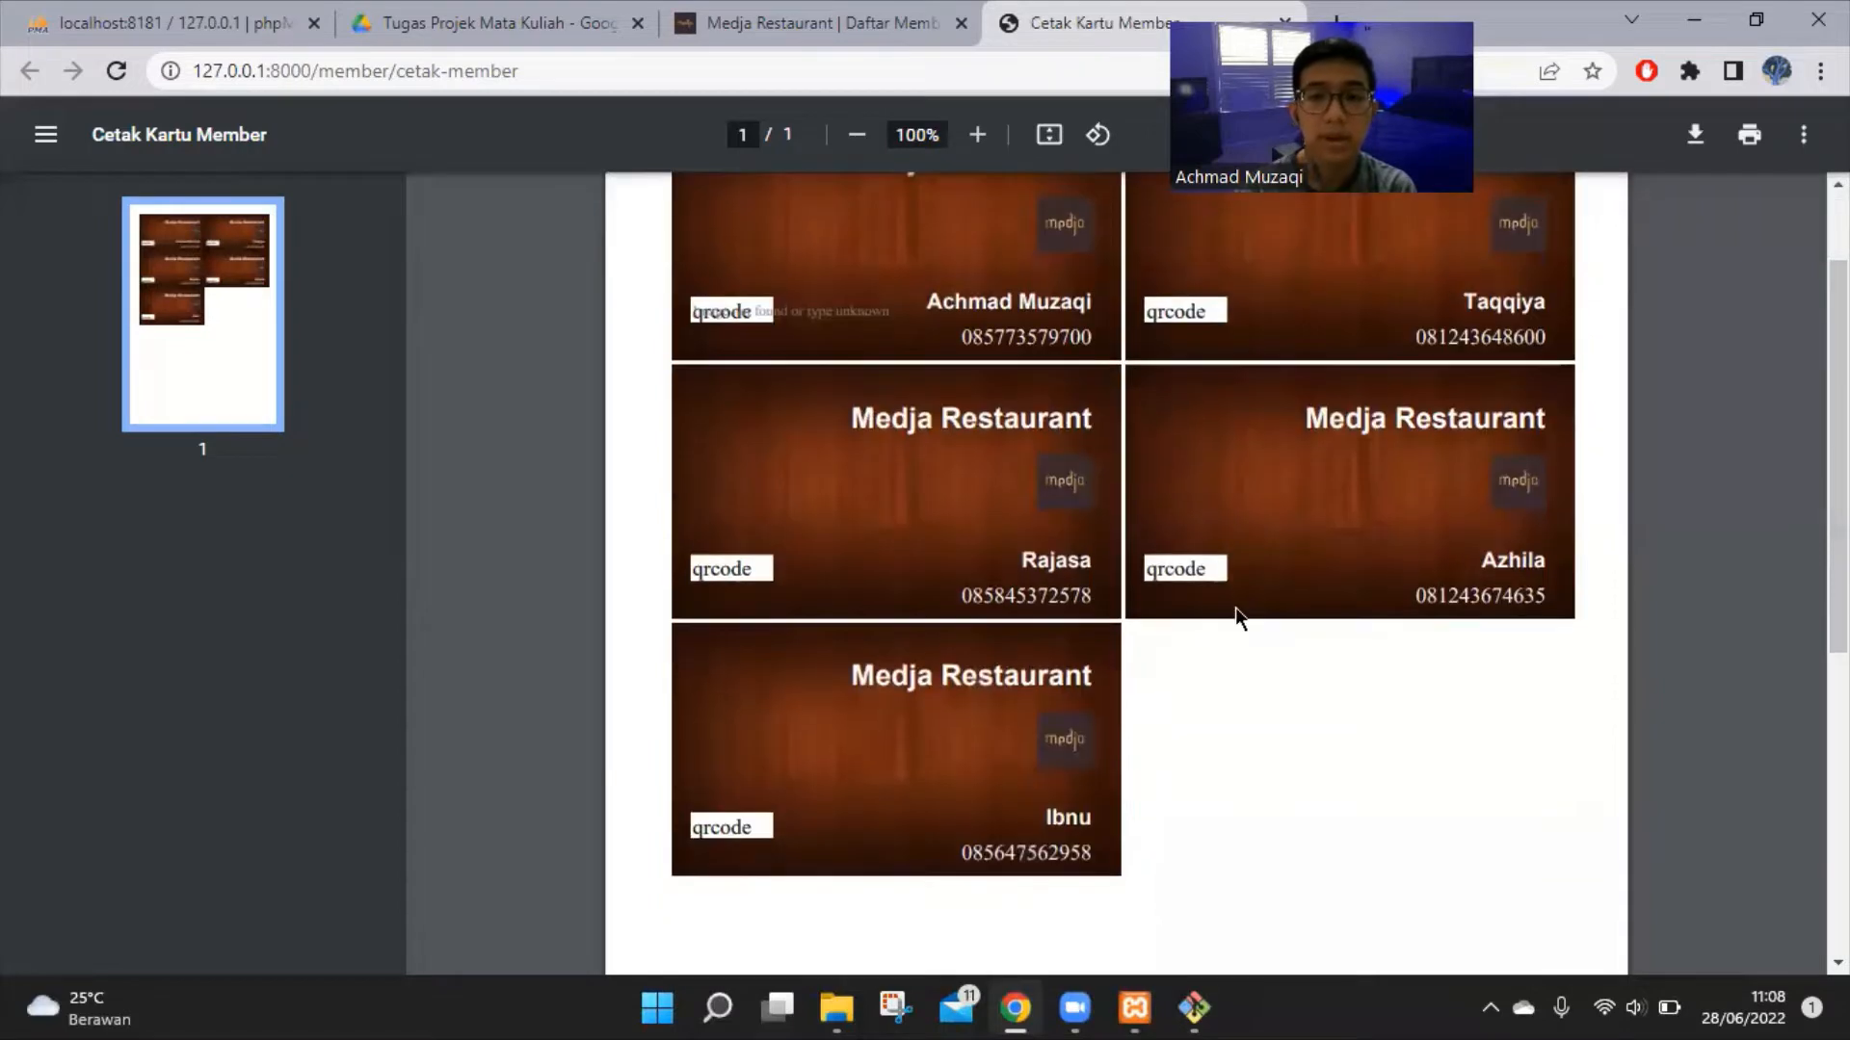
click(804, 23)
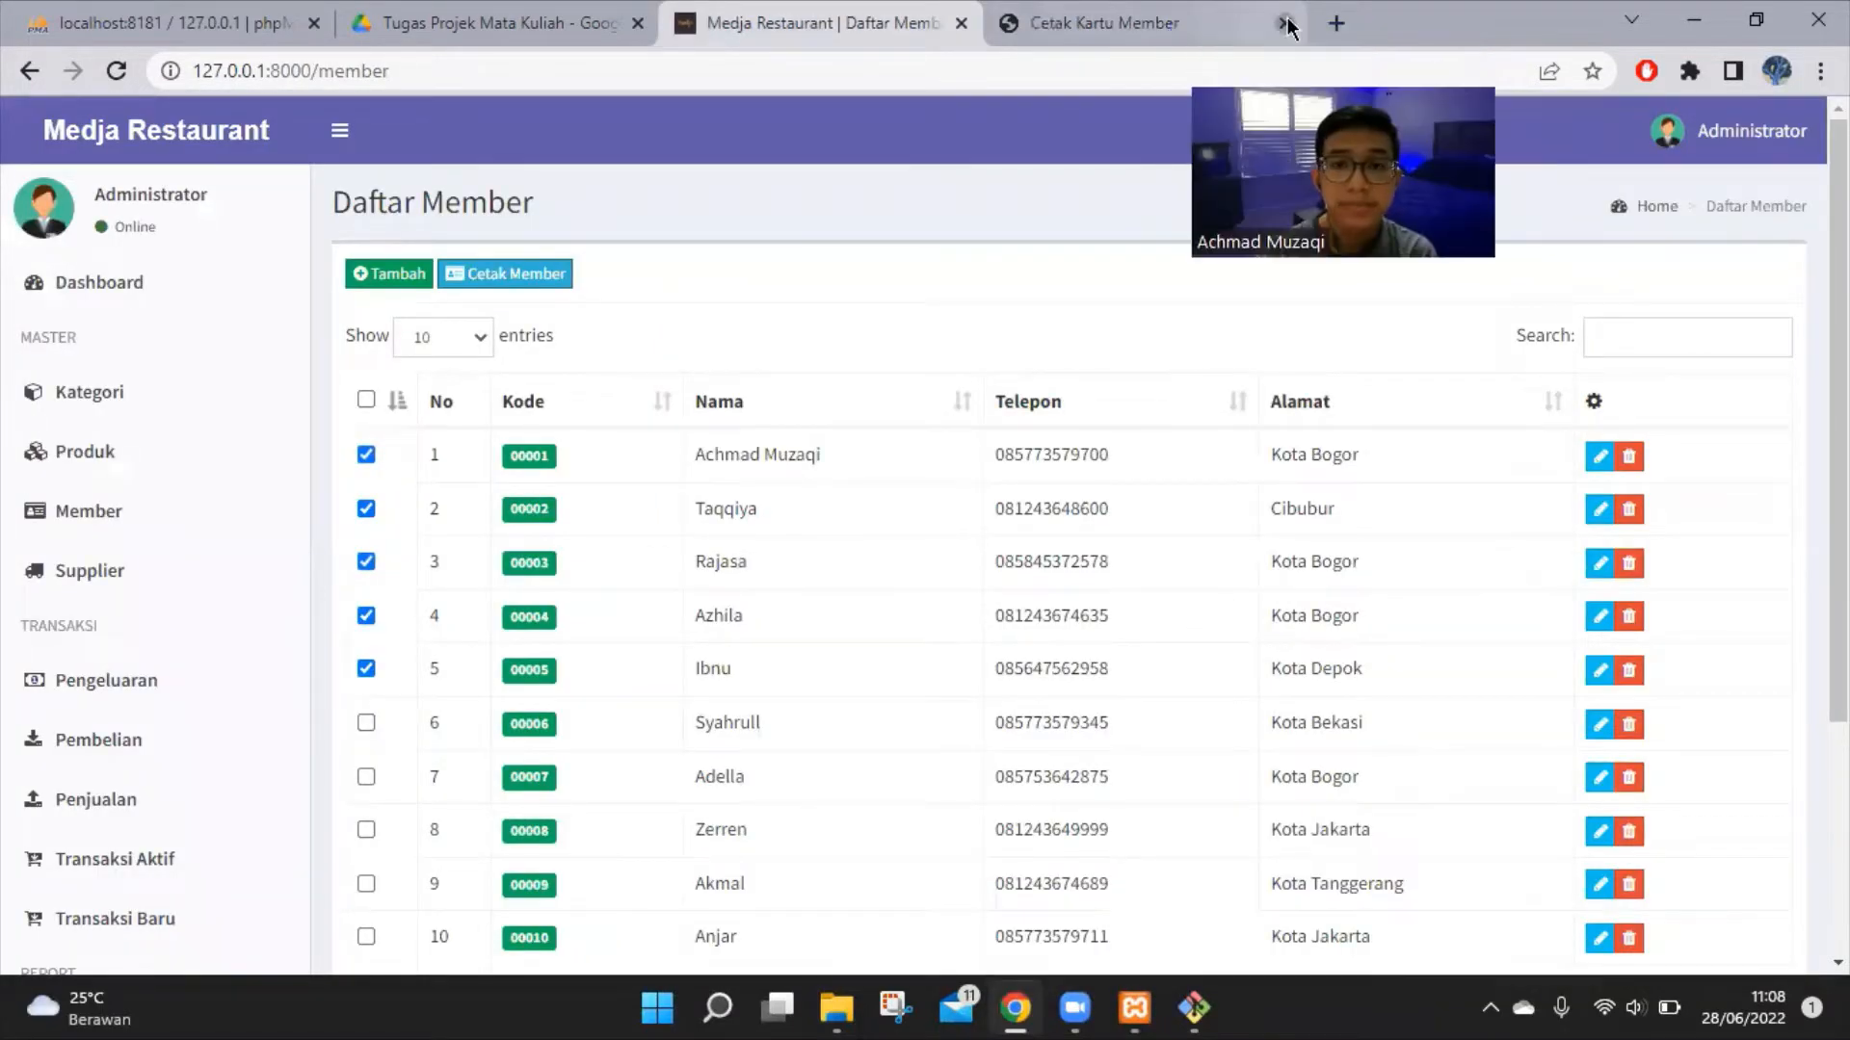
Close the member card preview and start a new supplier from the Supplier list
click(1286, 23)
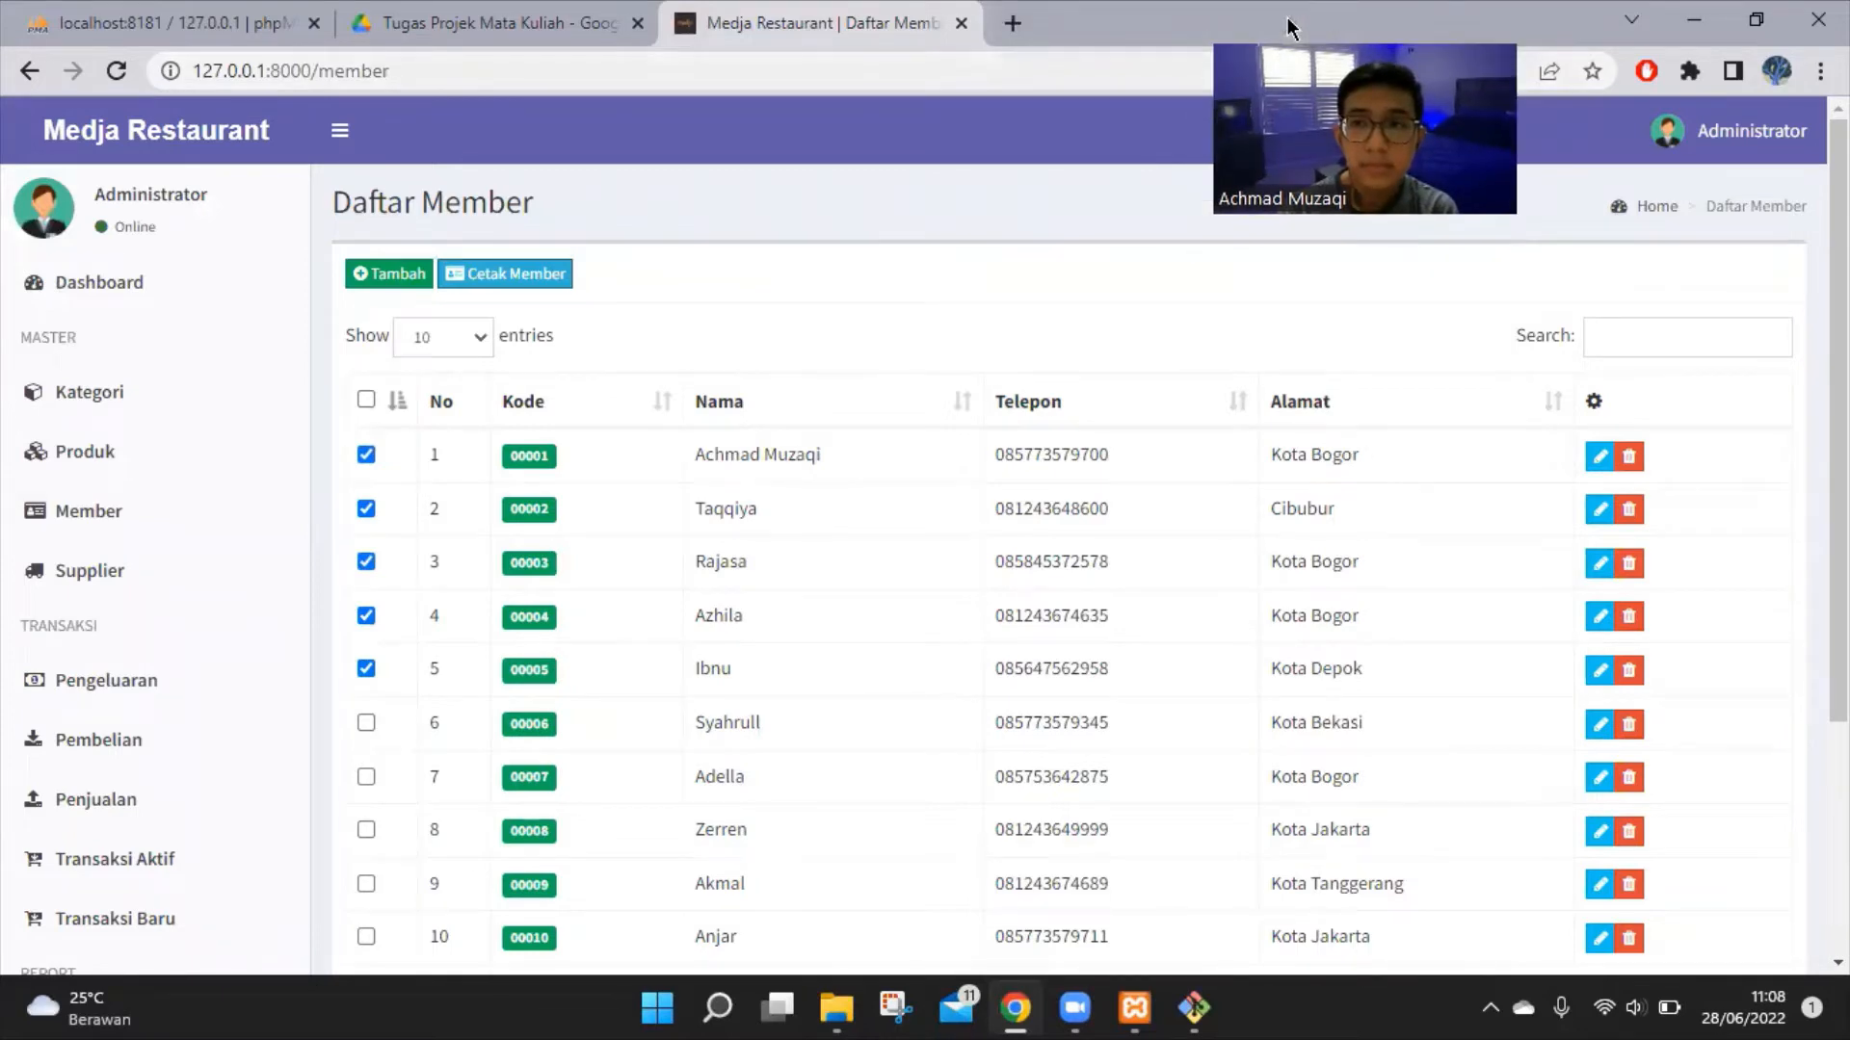
click(118, 578)
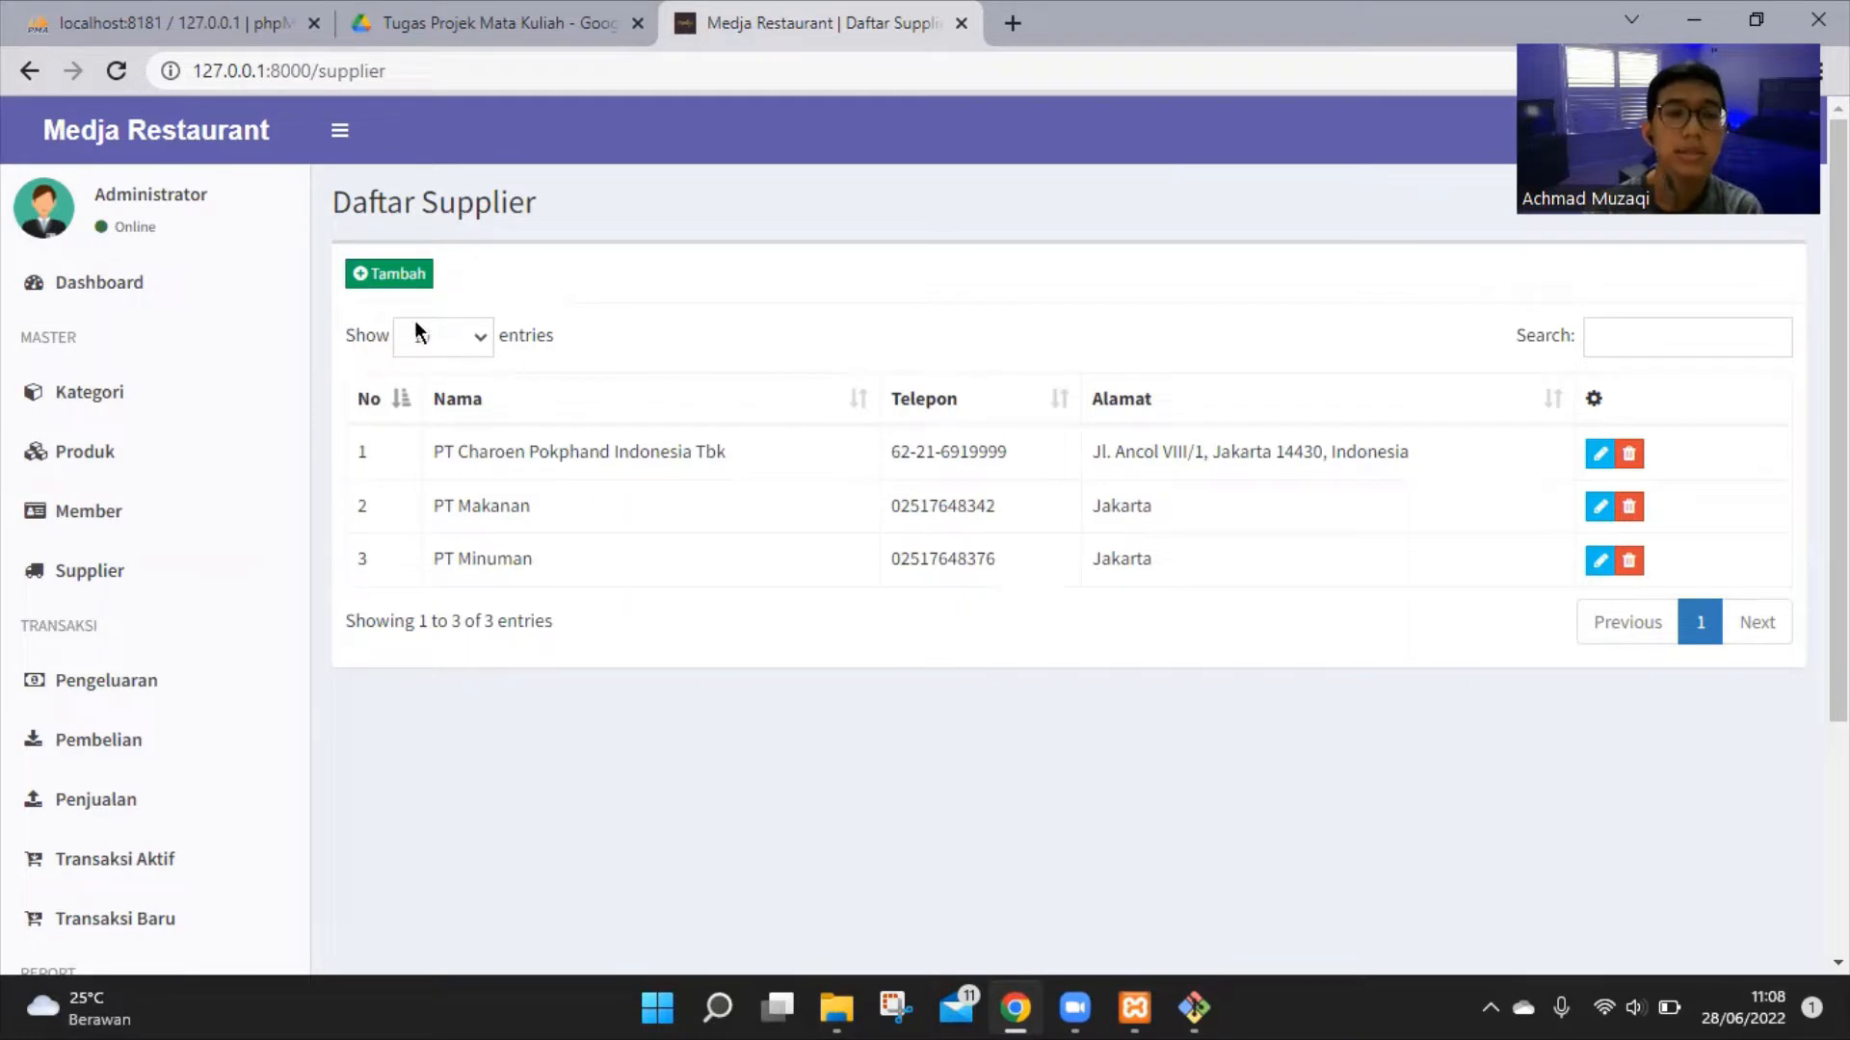
click(416, 292)
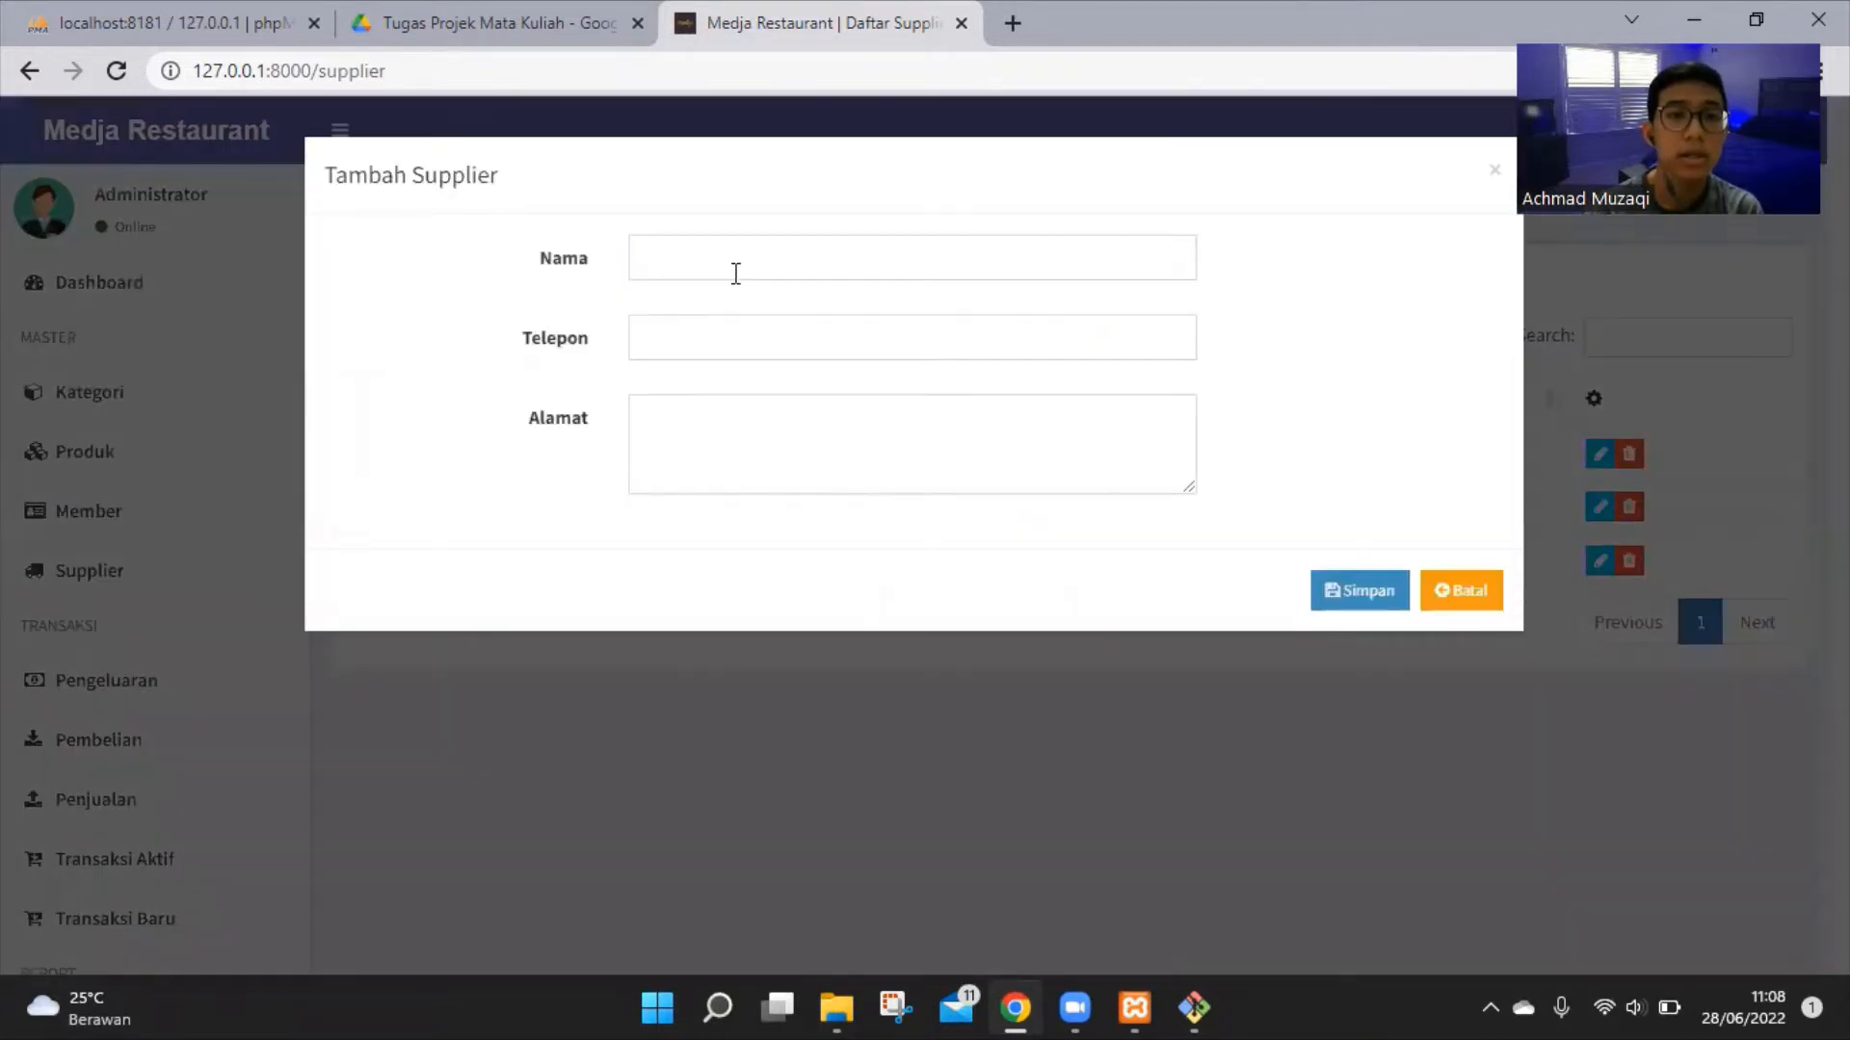
Enter supplier PT Indofood with a saved phone number and address Jakarta, Indonesia, then save
click(735, 273)
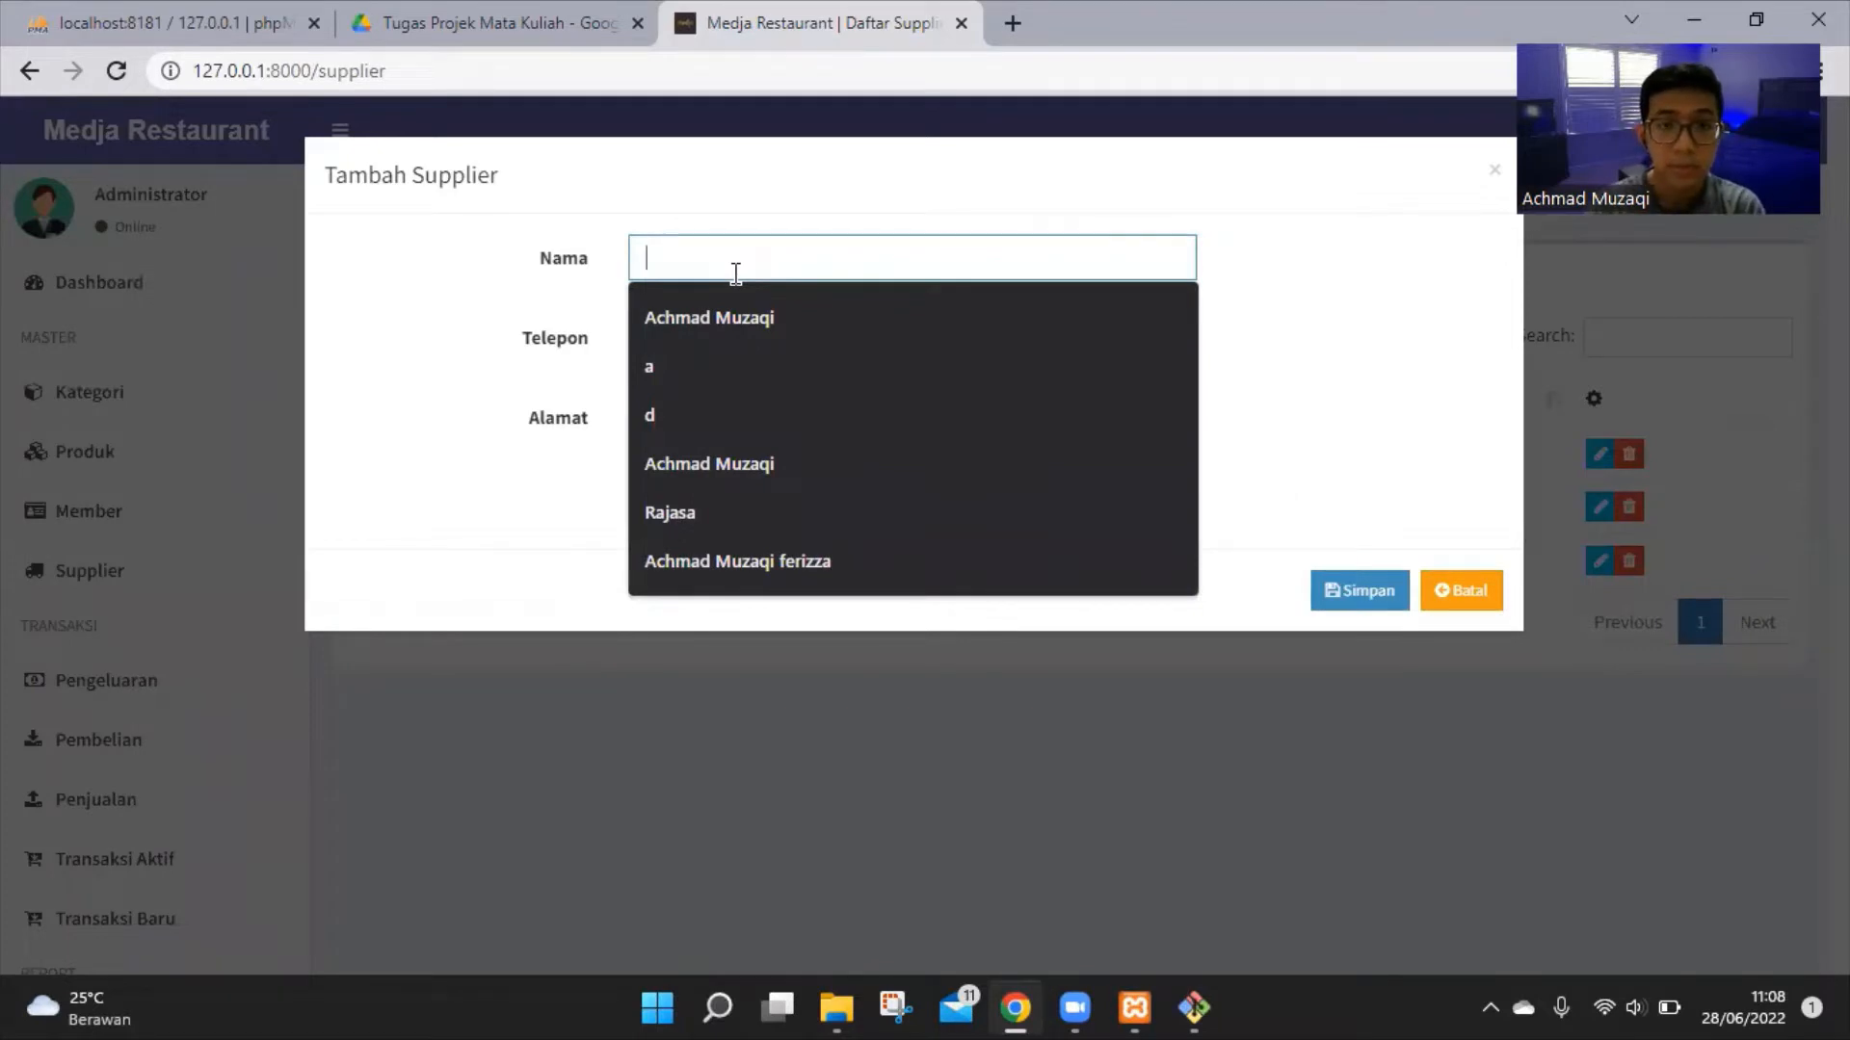
text(PT I)
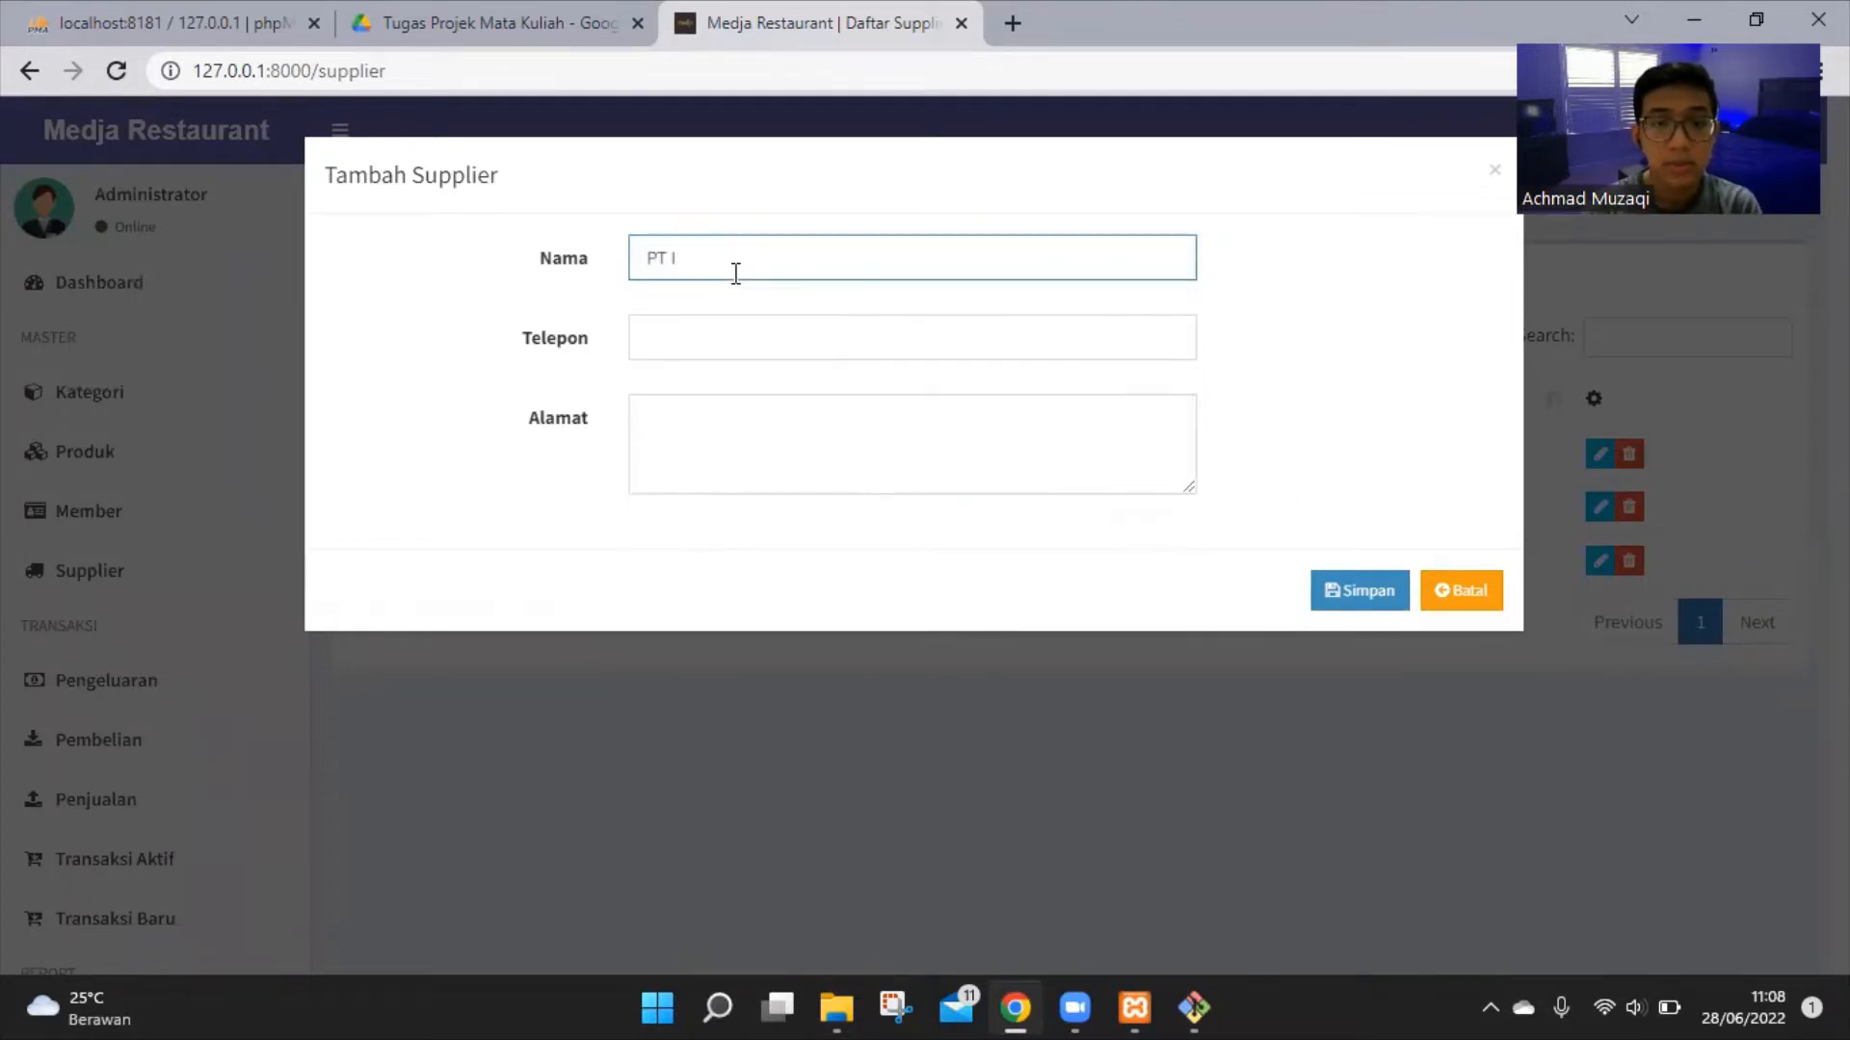
text(Nndofood)
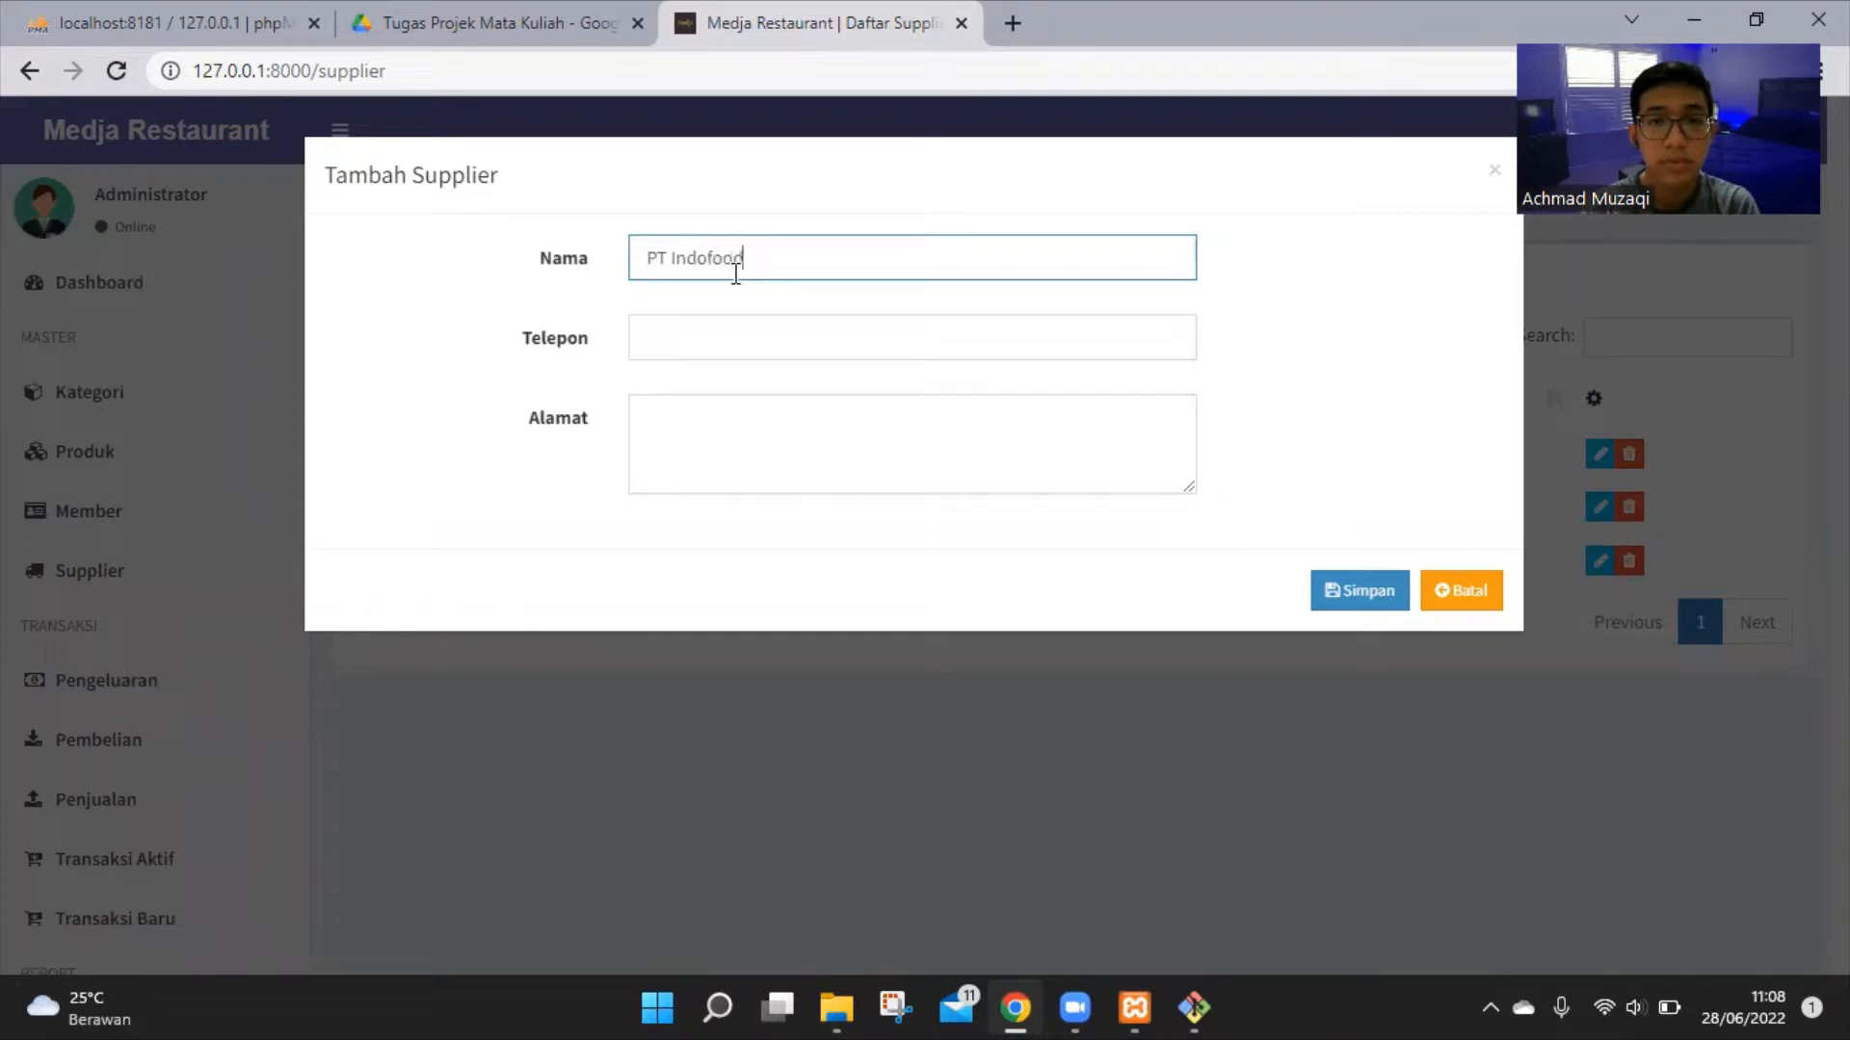
click(784, 343)
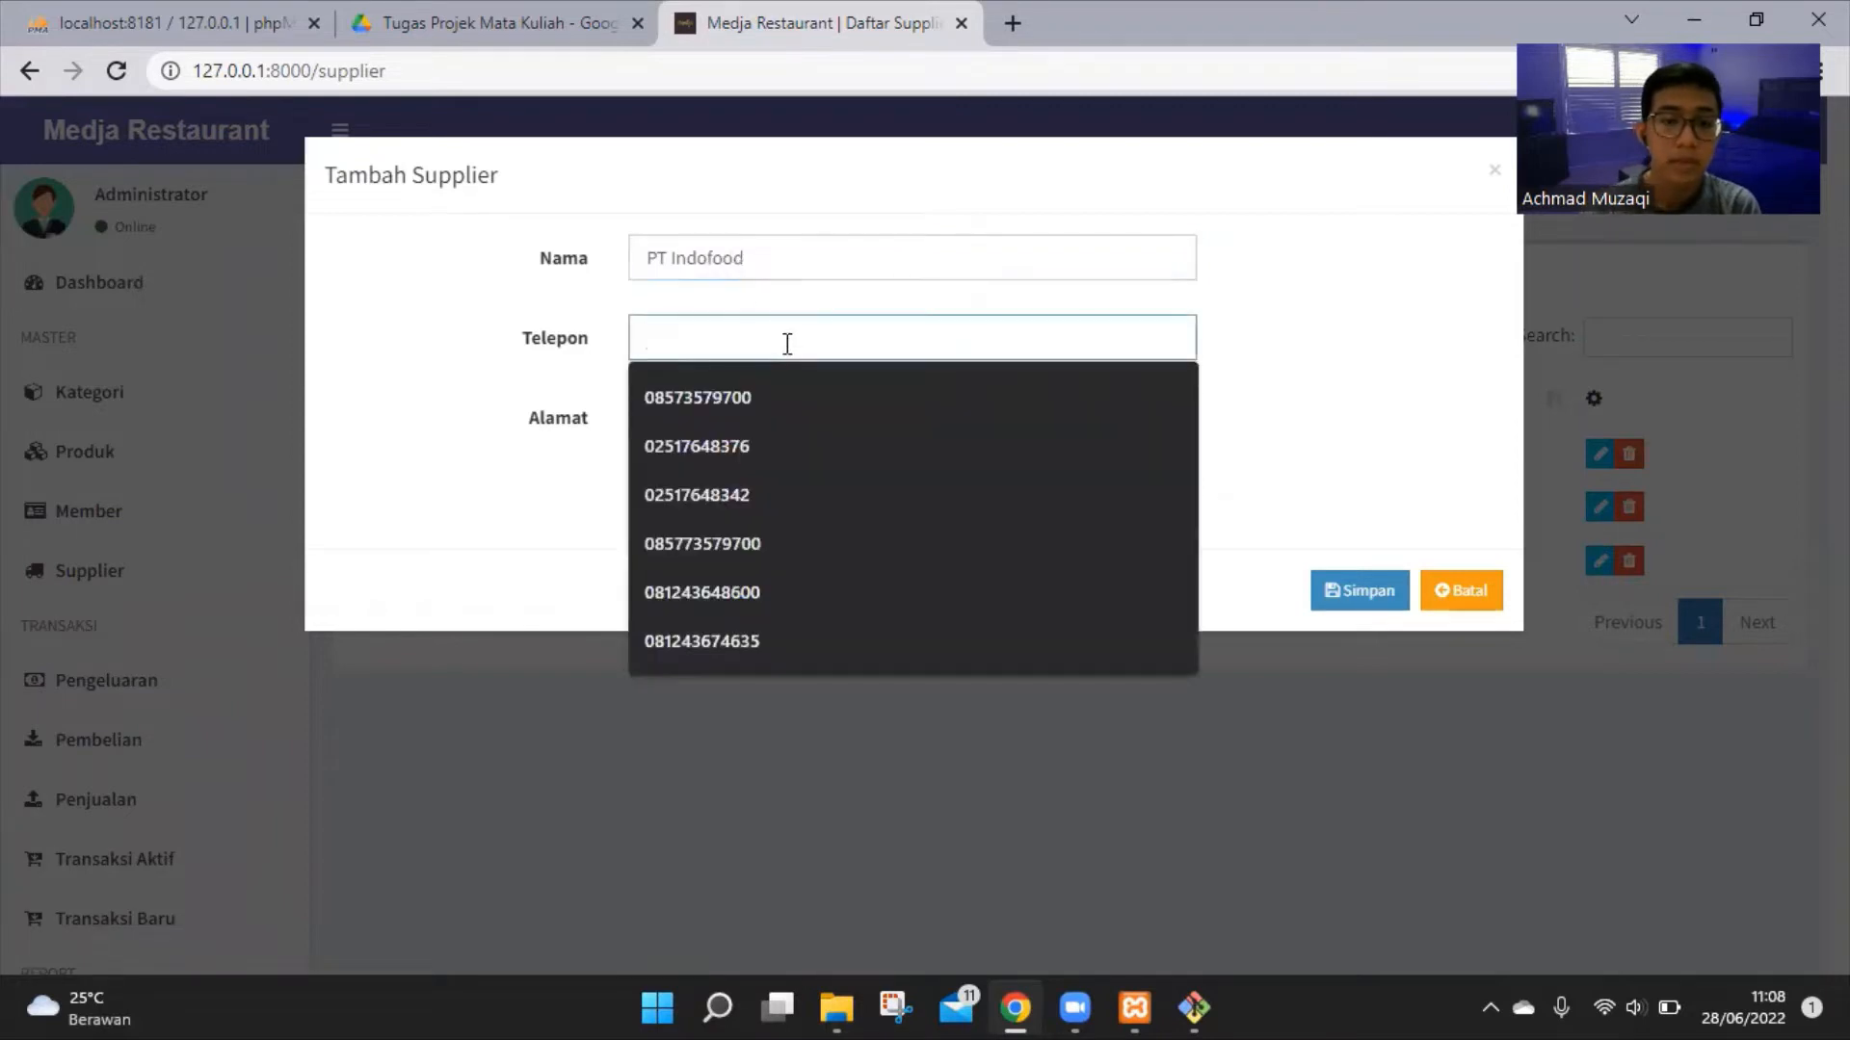
click(771, 640)
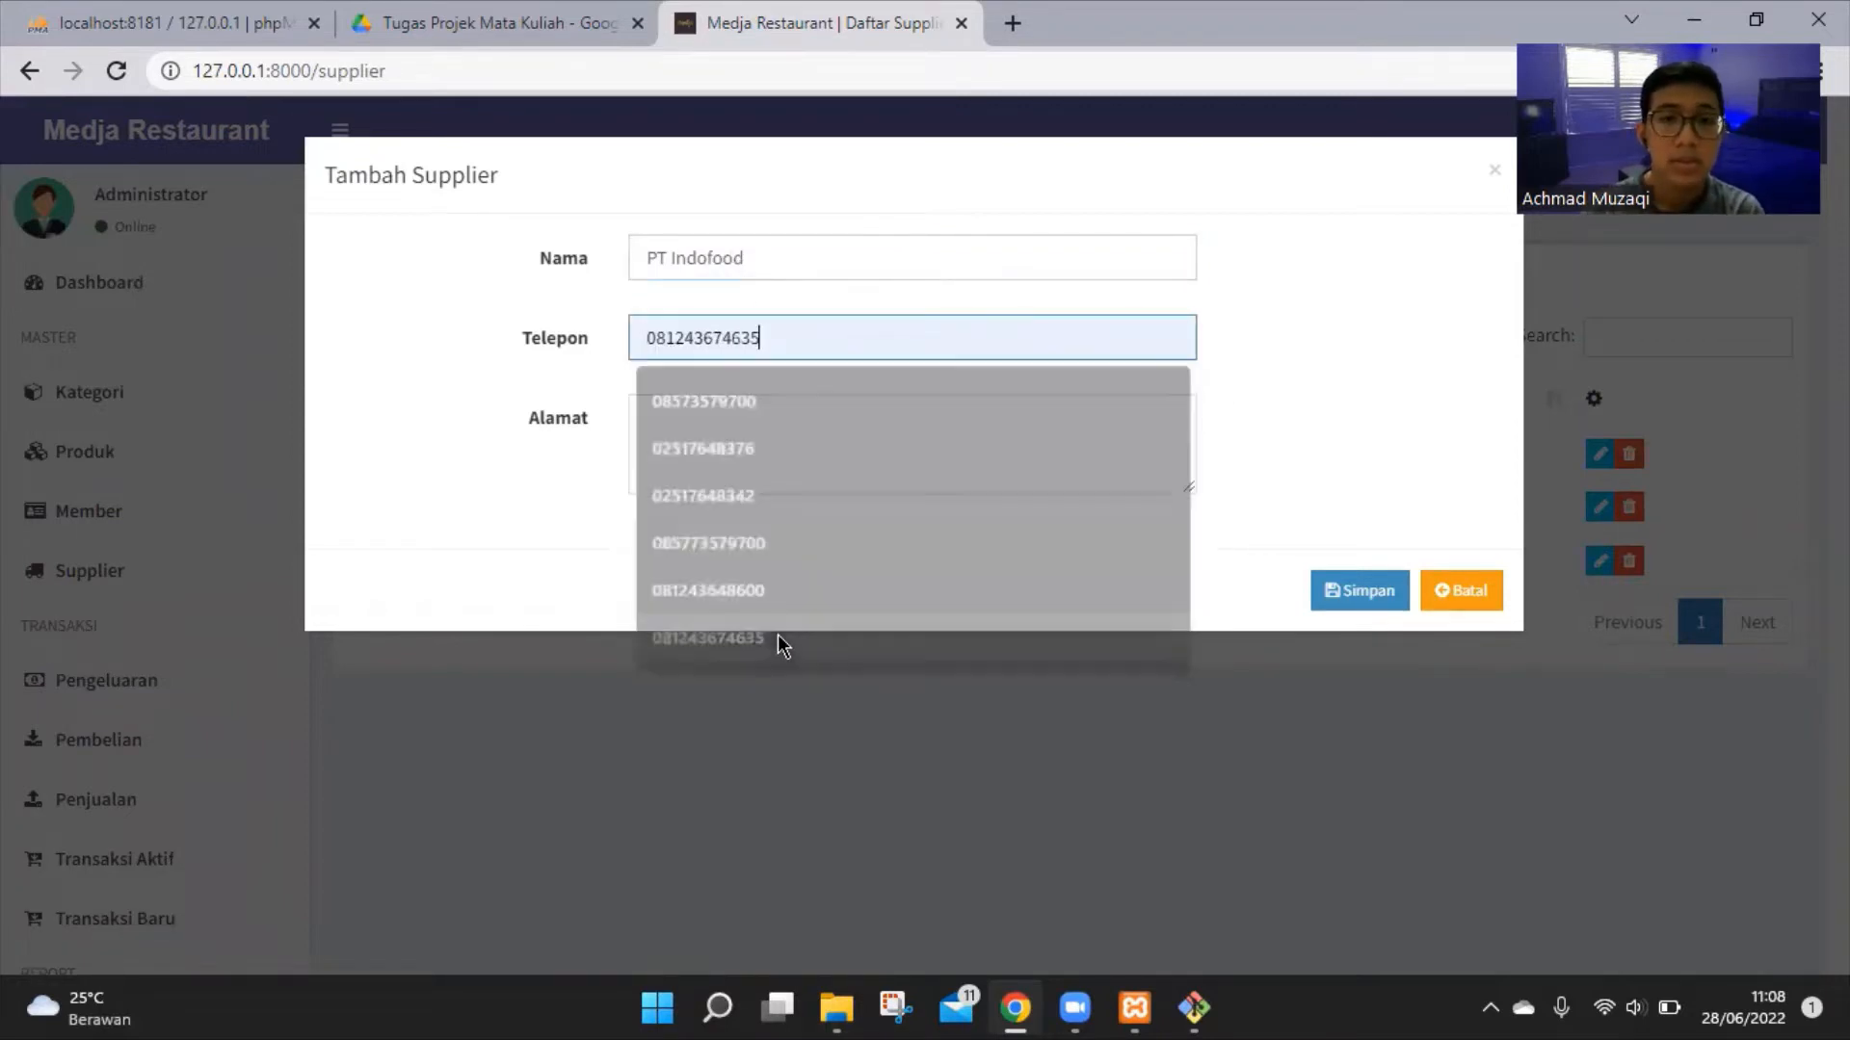
click(764, 419)
text(J)
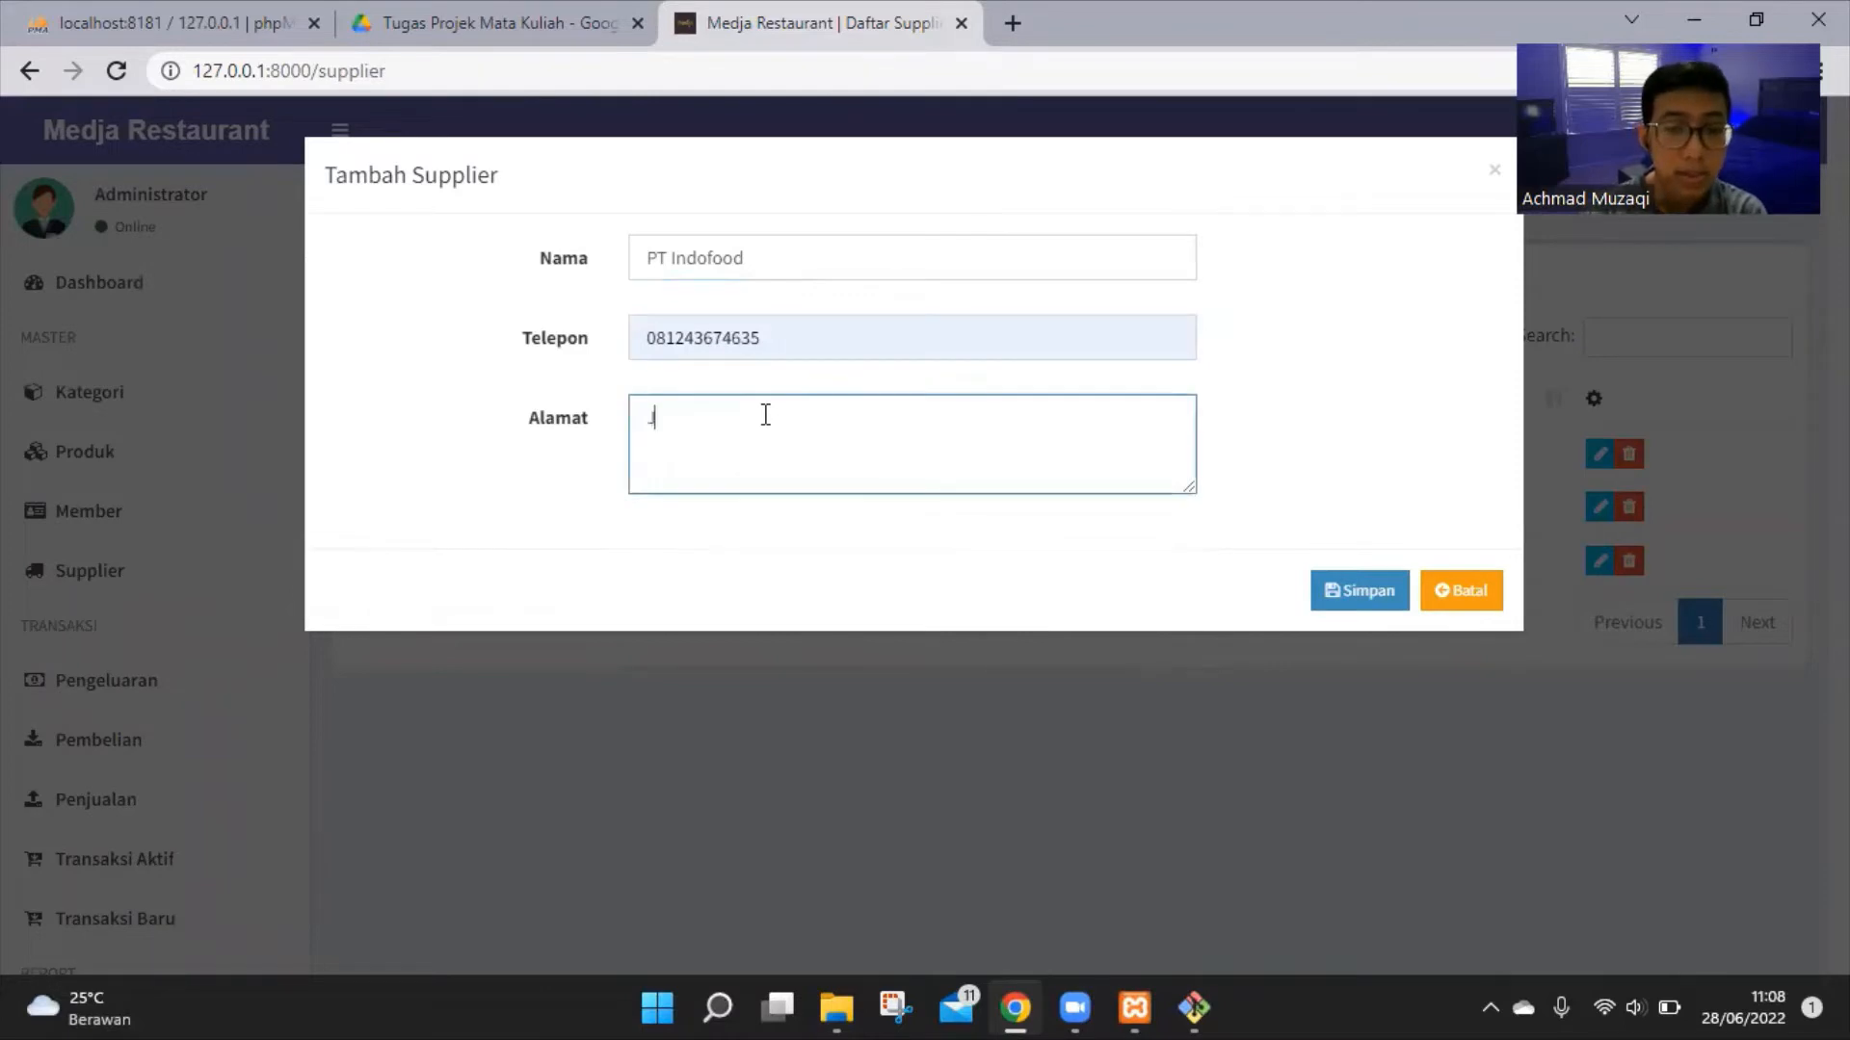
text(ajak)
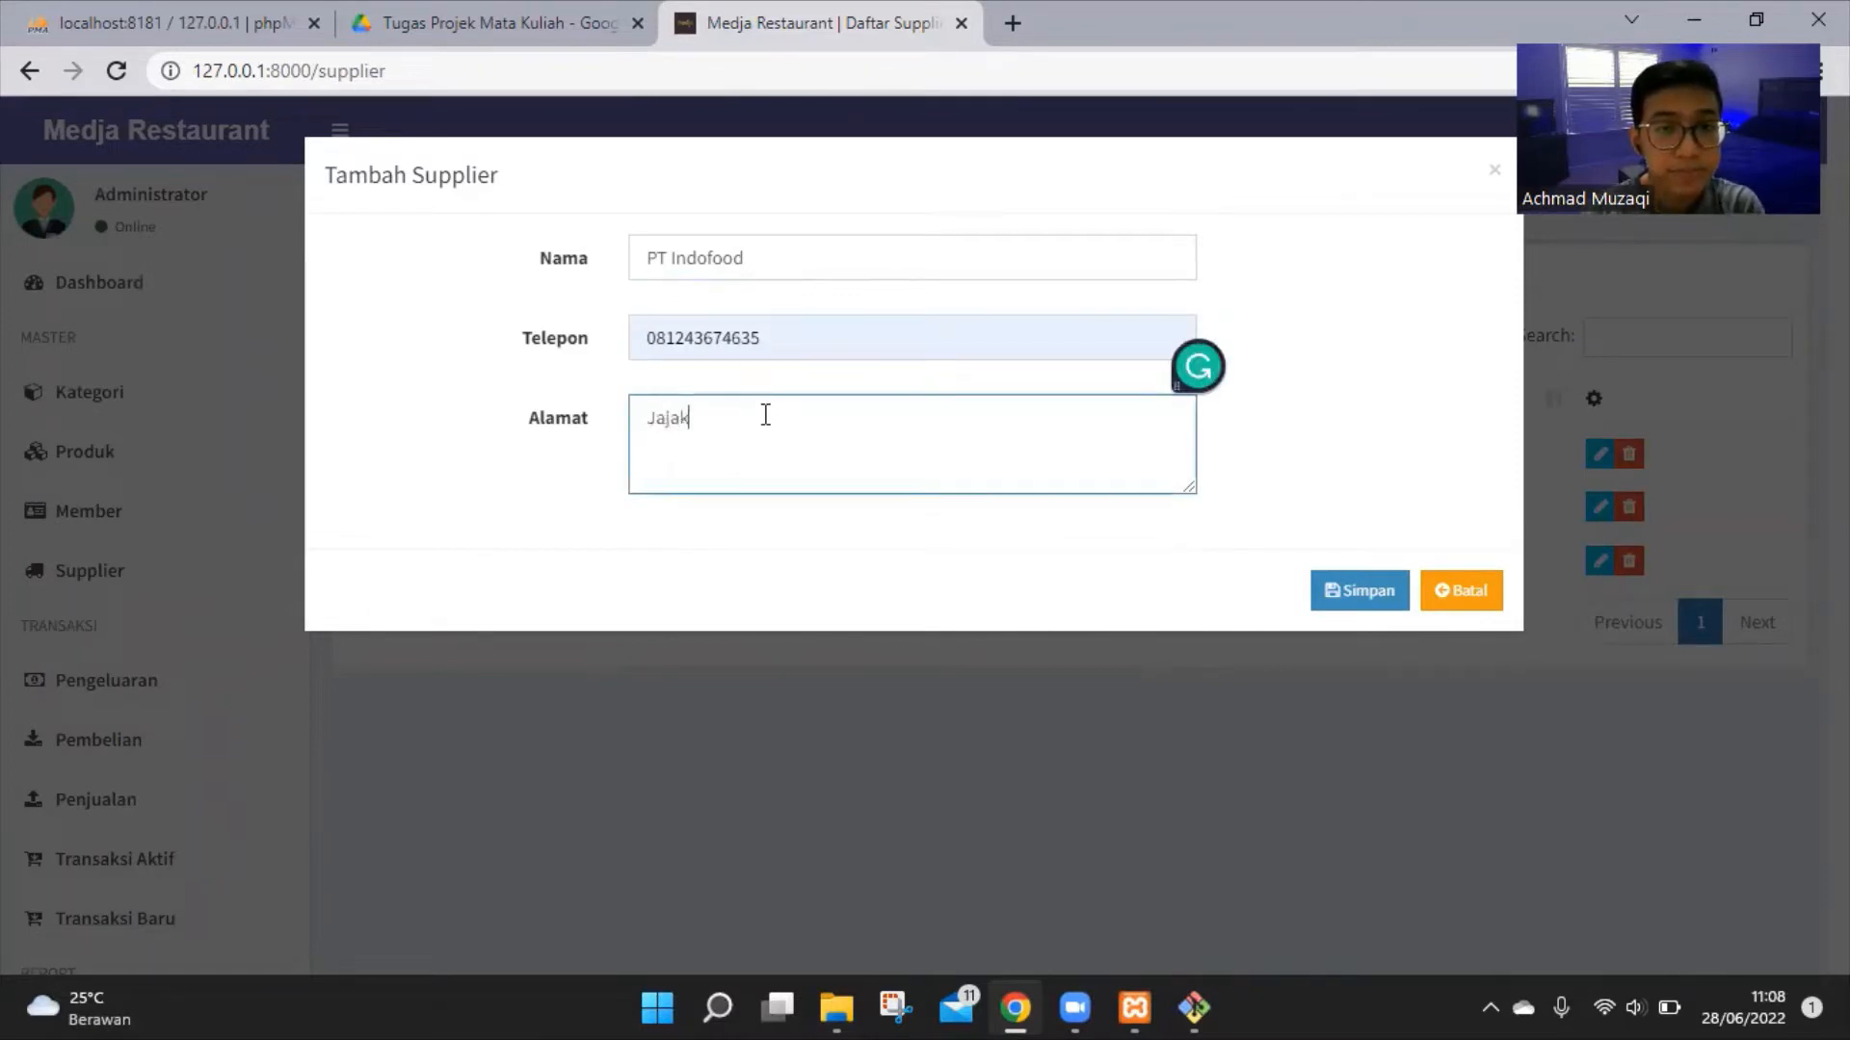
text(karta)
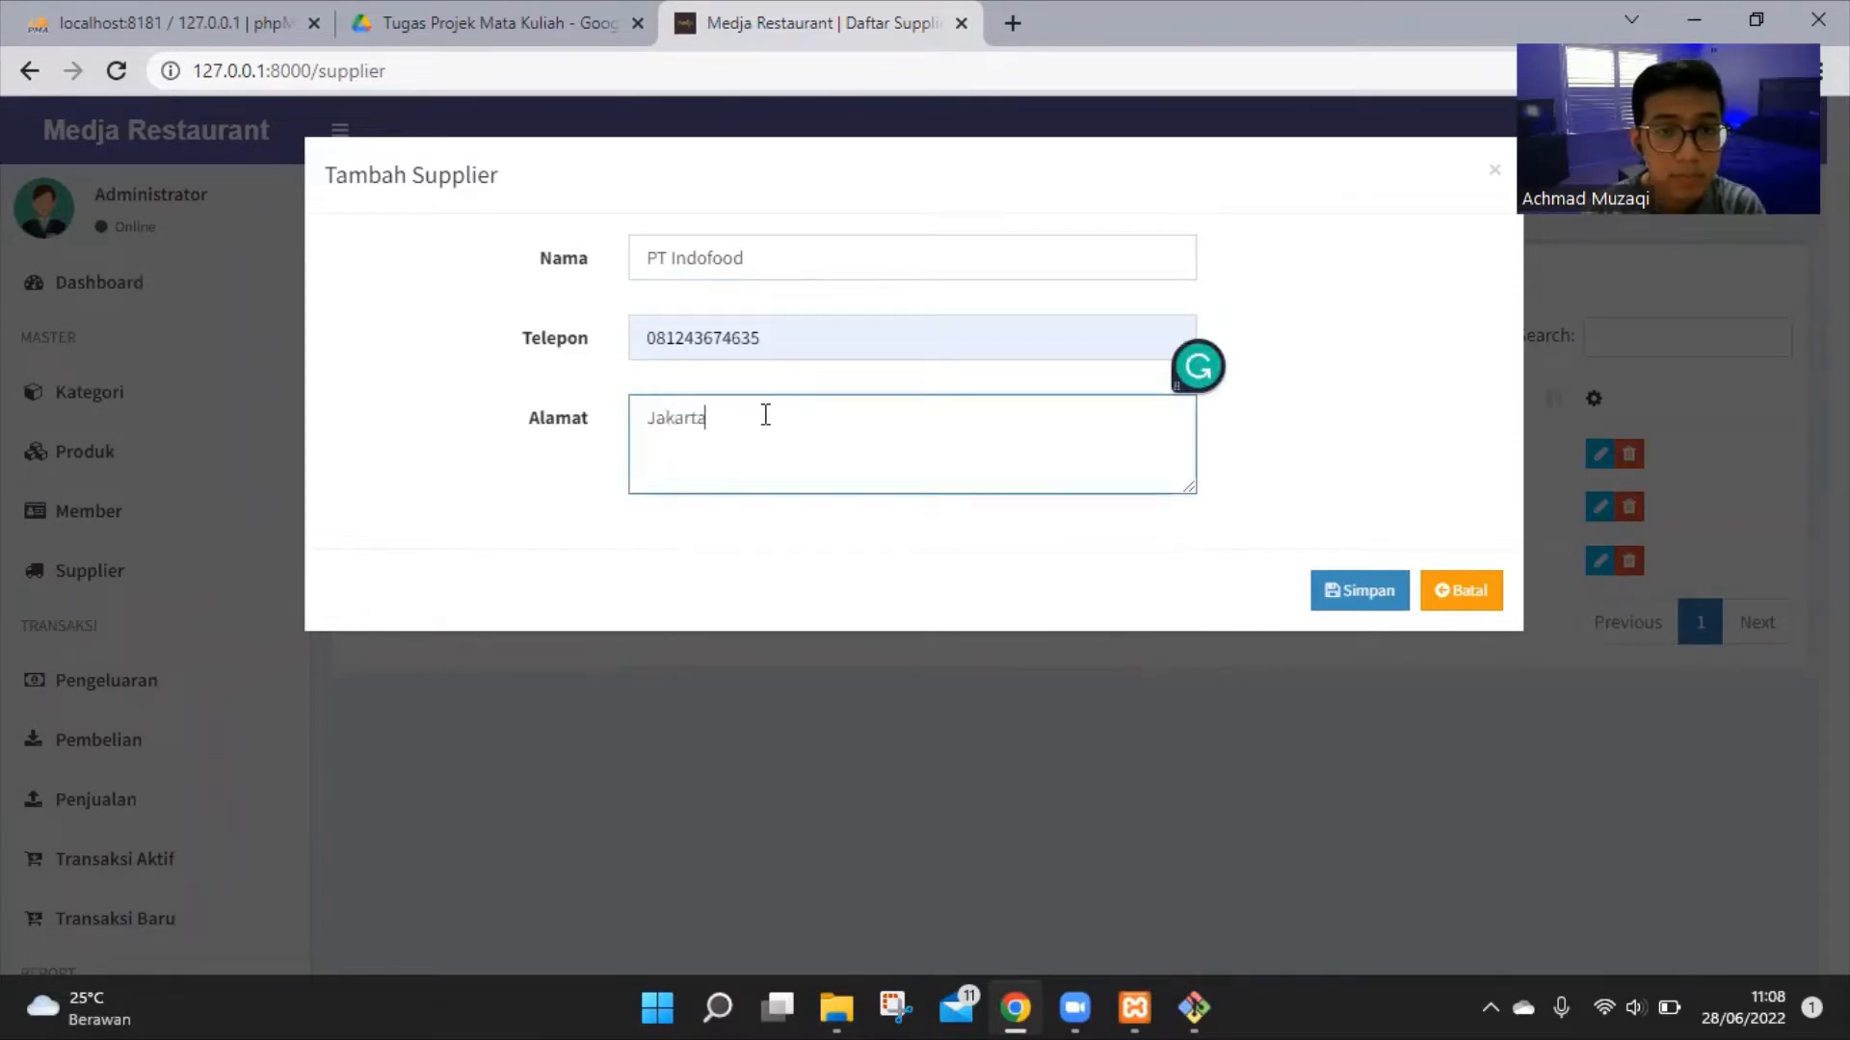
text(, Indone)
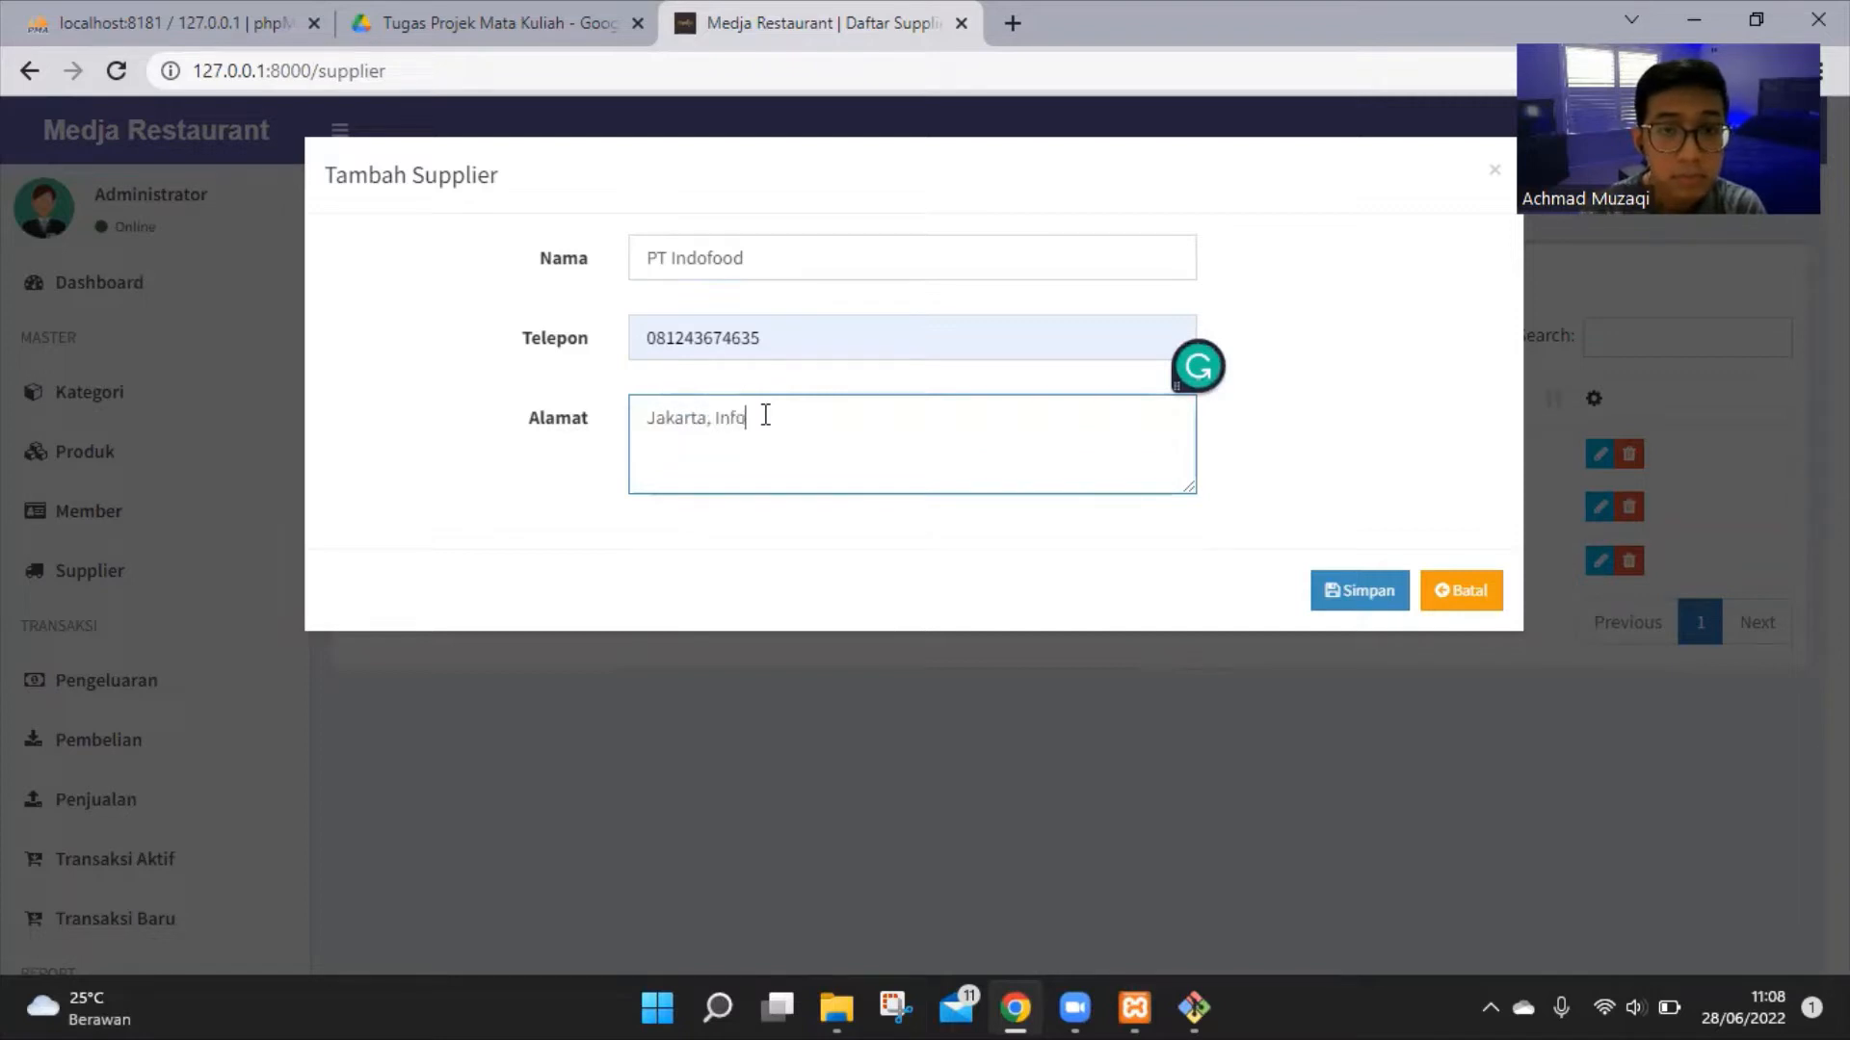
key(BackSpace)
key(BackSpace)
key(BackSpace)
key(BackSpace)
text(do)
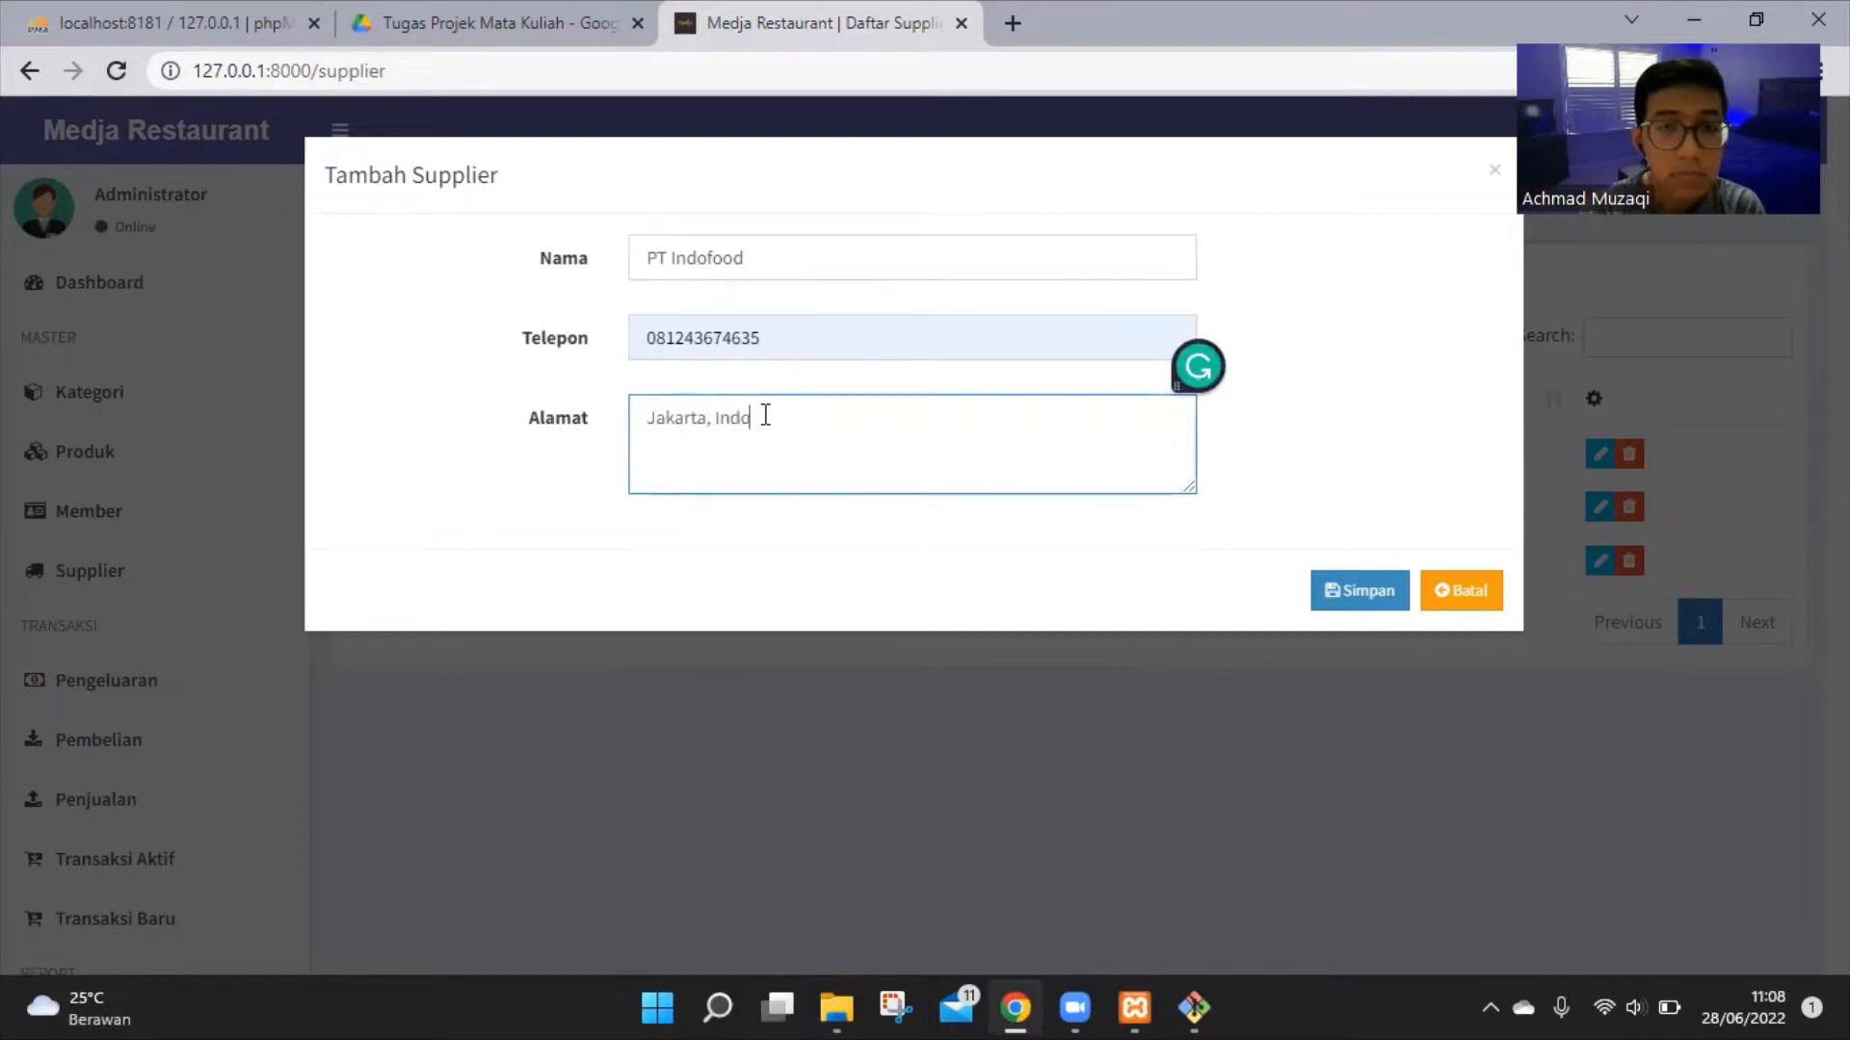
text(nesia)
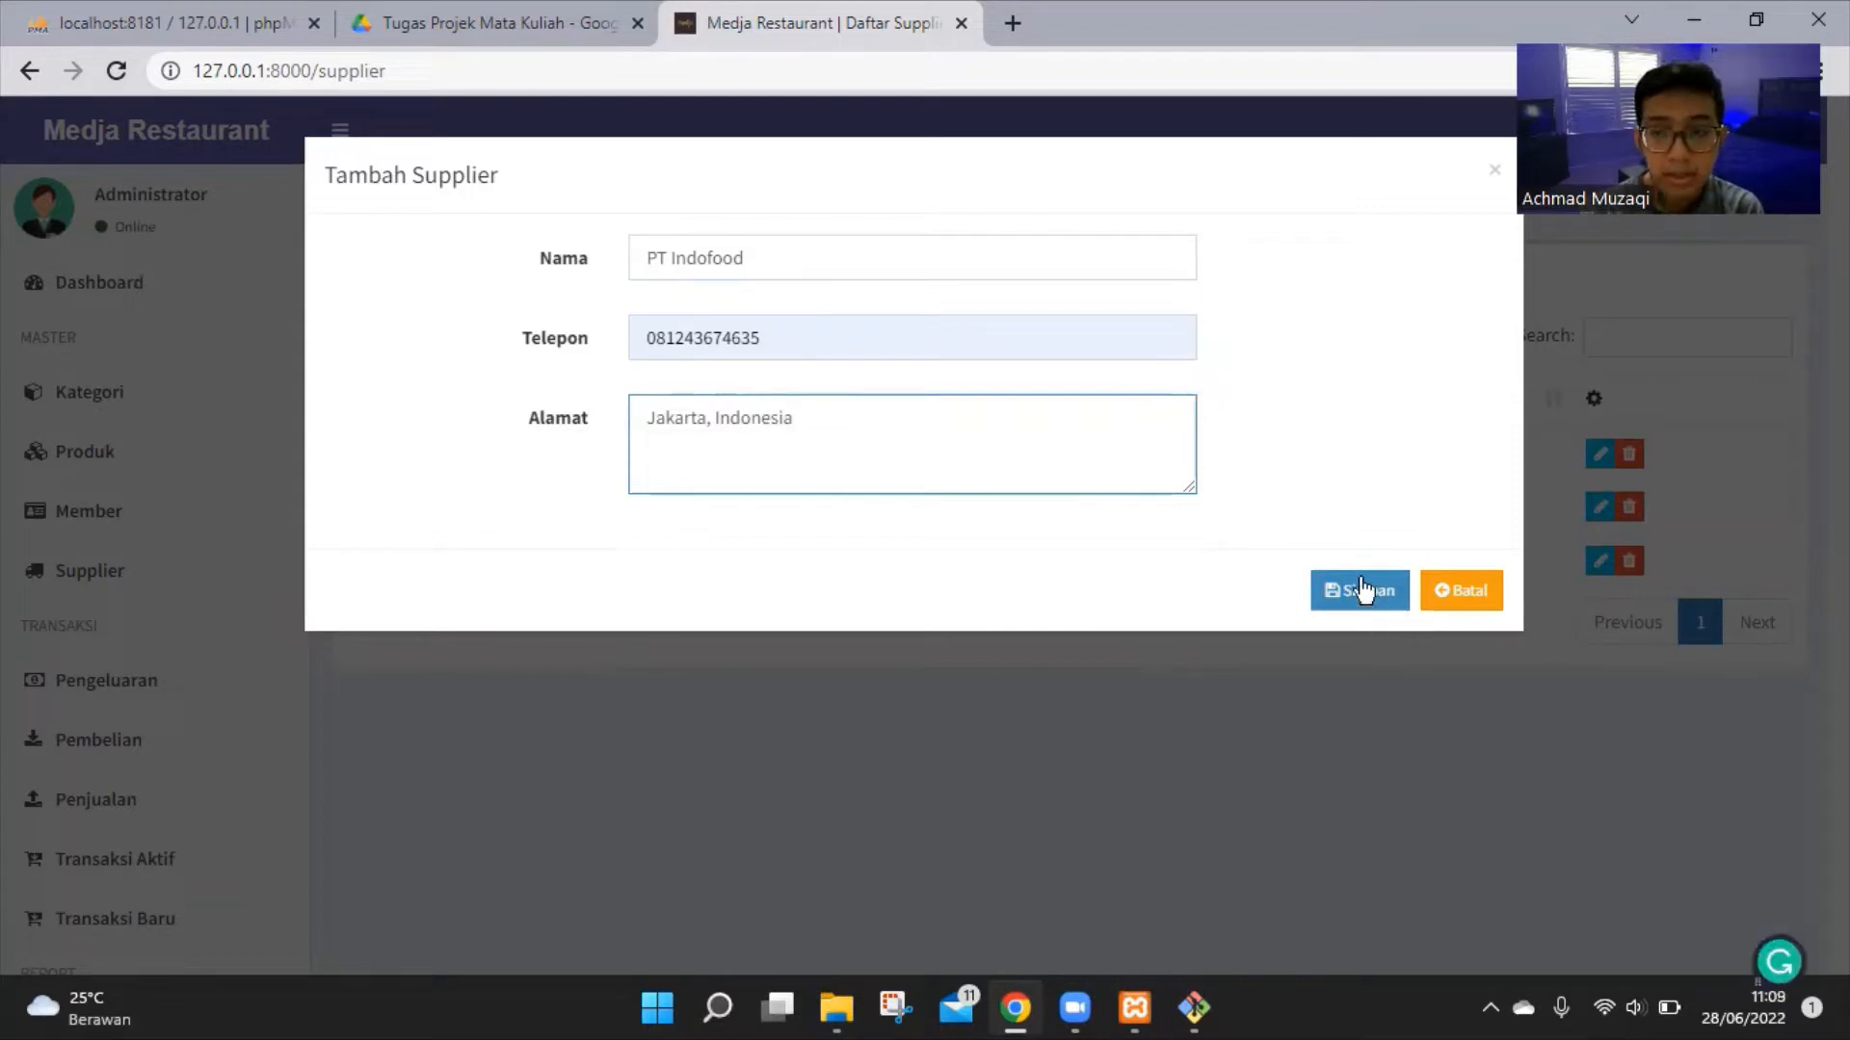
click(1358, 590)
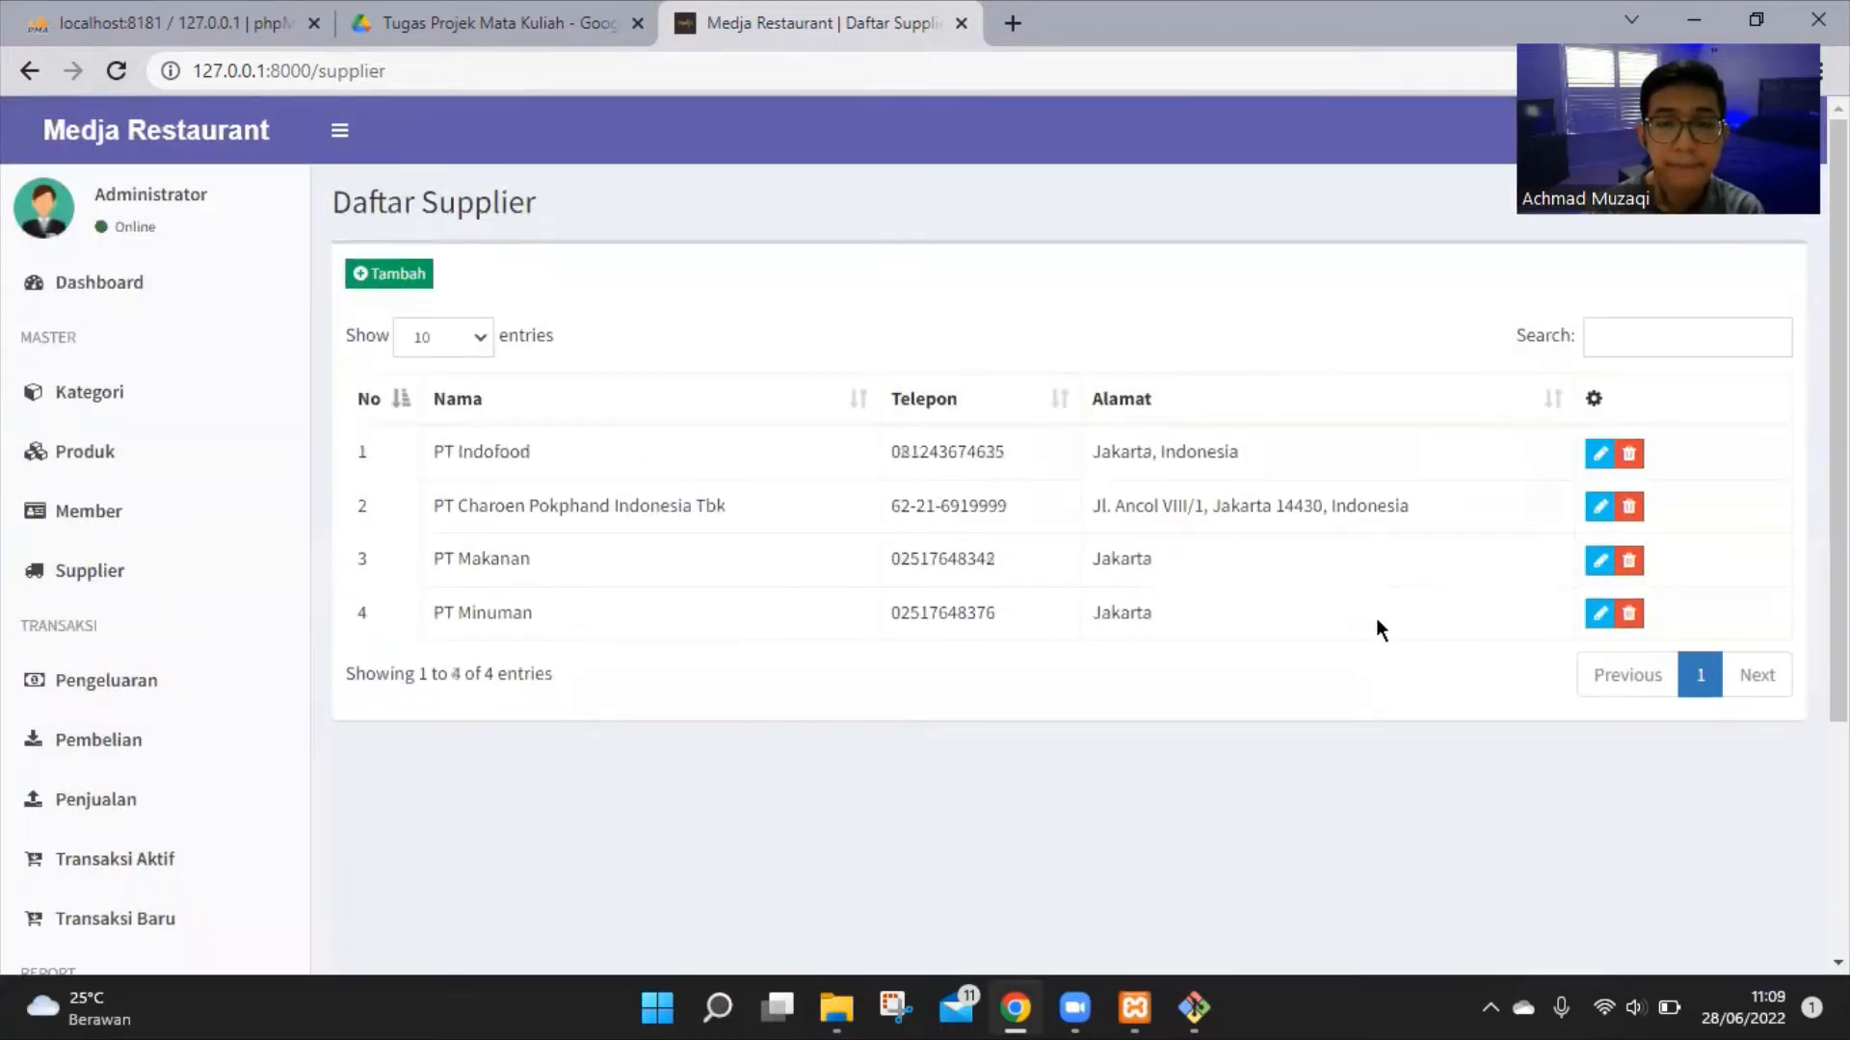
Highlight the new PT Indofood row and the Daftar Supplier heading to confirm the entry
drag(424, 453, 551, 468)
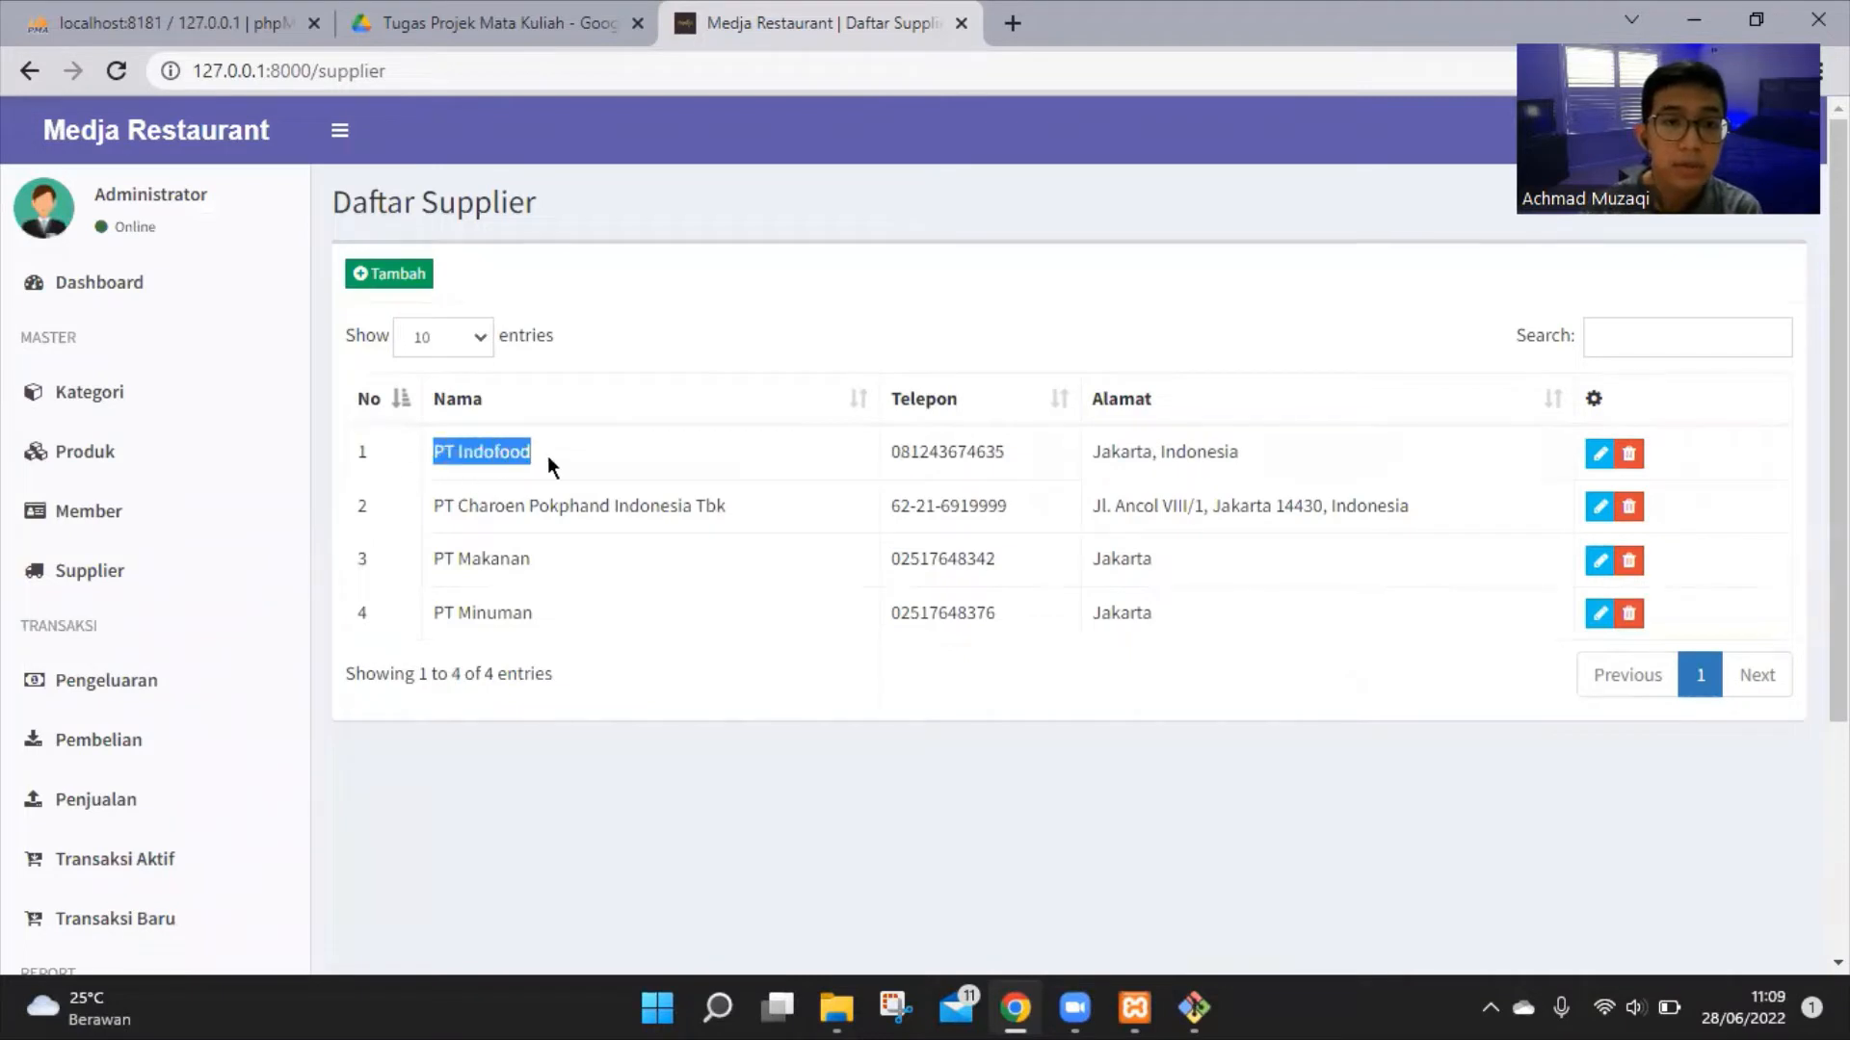
click(552, 467)
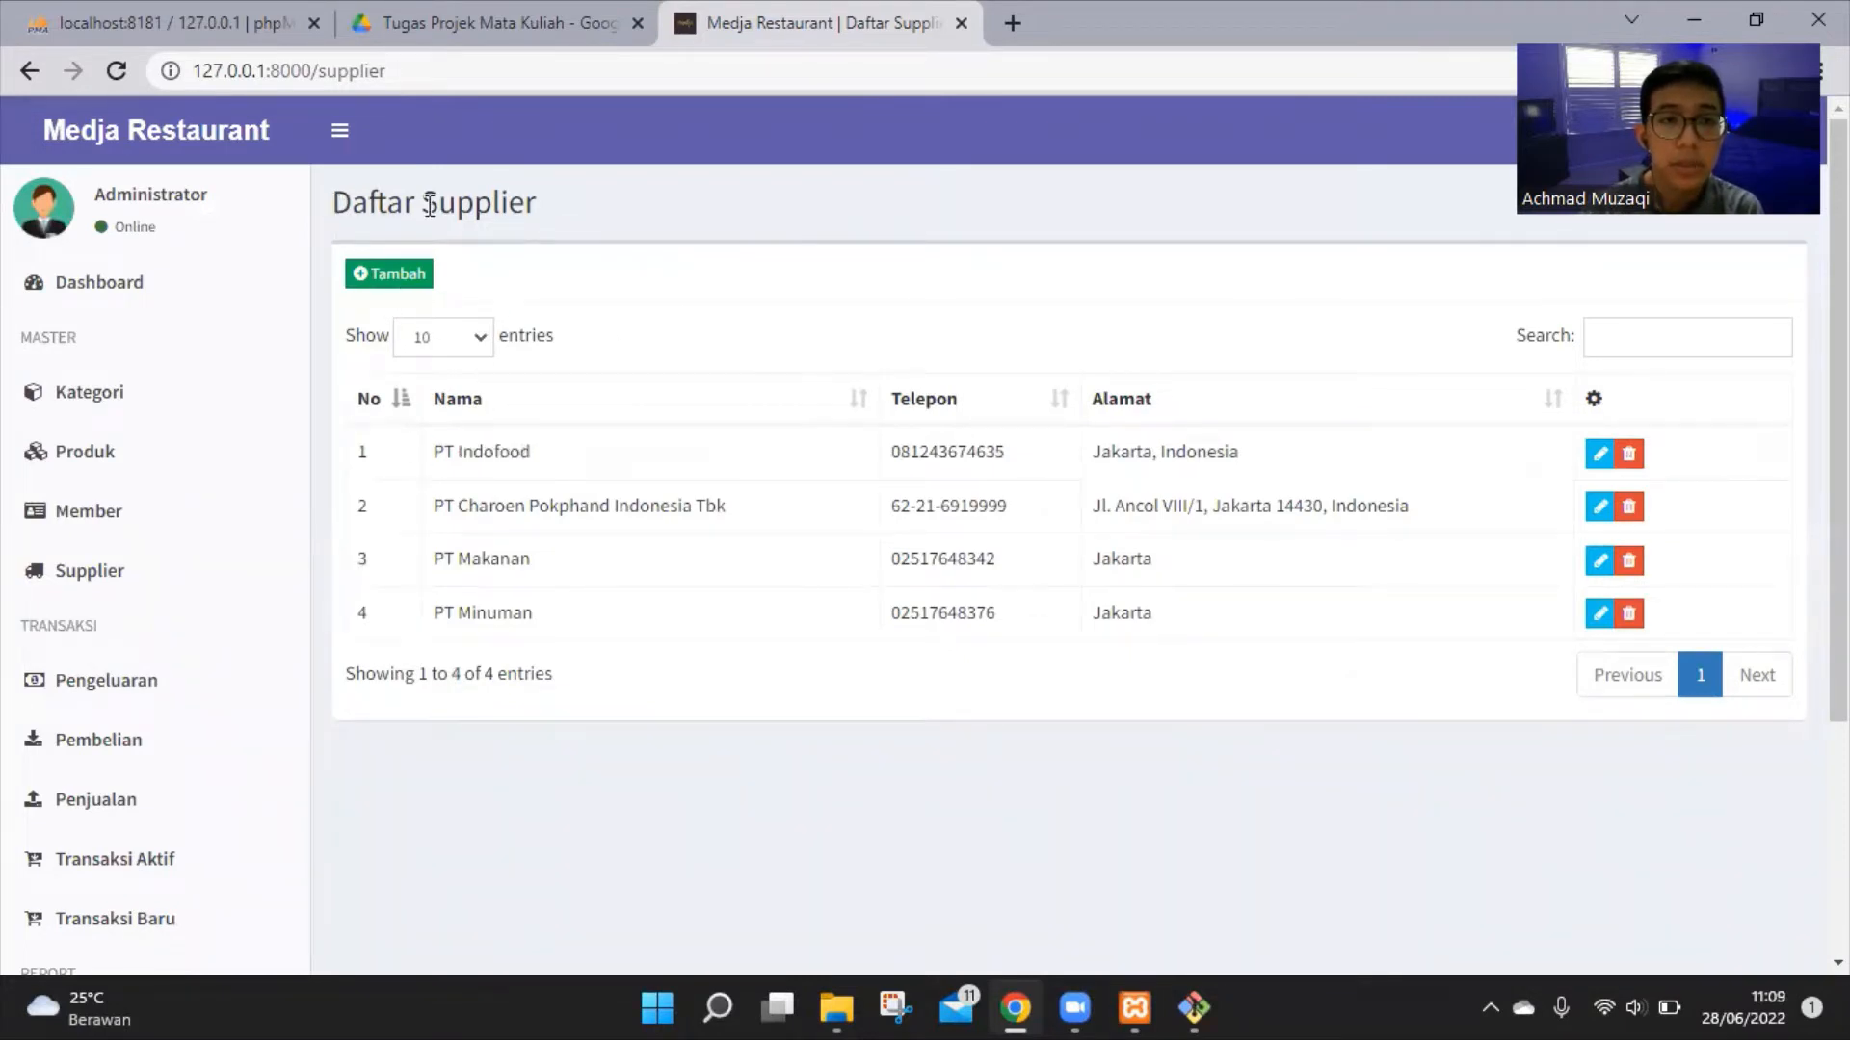
triple_click(430, 204)
click(667, 296)
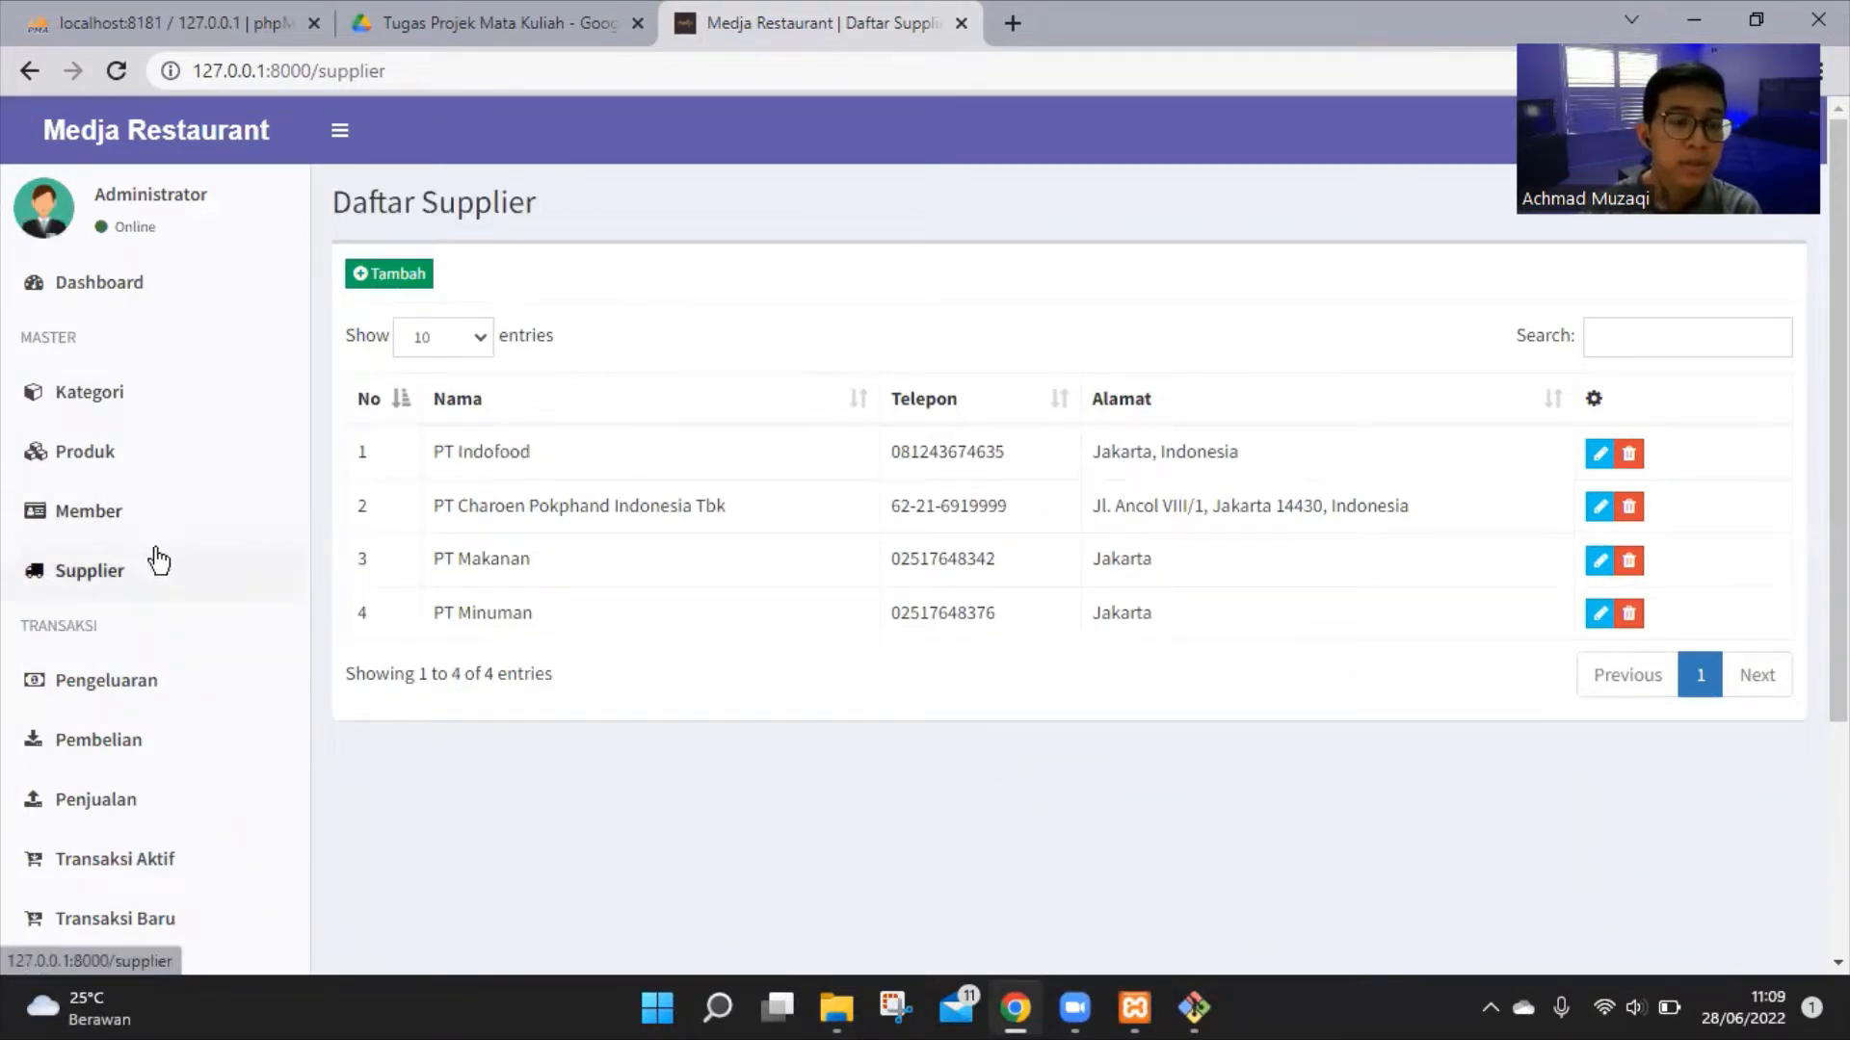
Scroll the sidebar to the TRANSAKSI section and open the Pengeluaran expenses list
scroll(159, 560, down, 1)
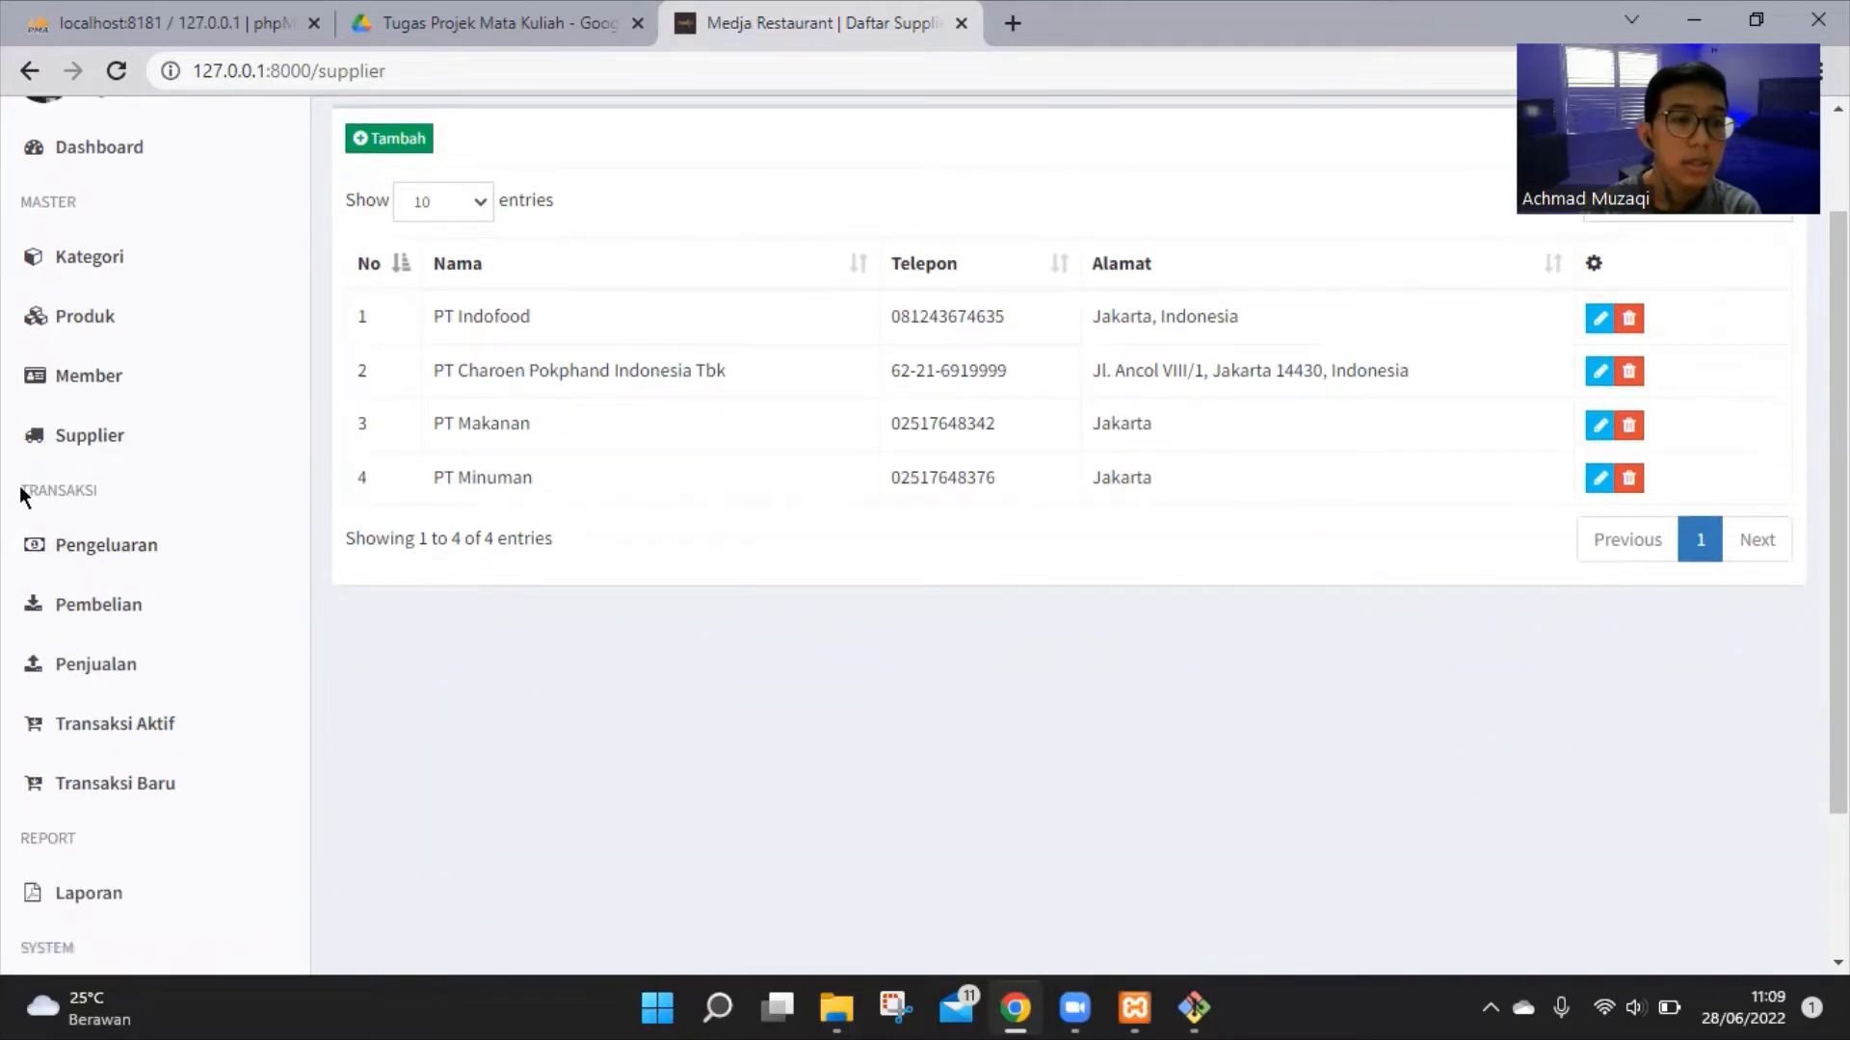
drag(19, 486, 133, 493)
click(131, 497)
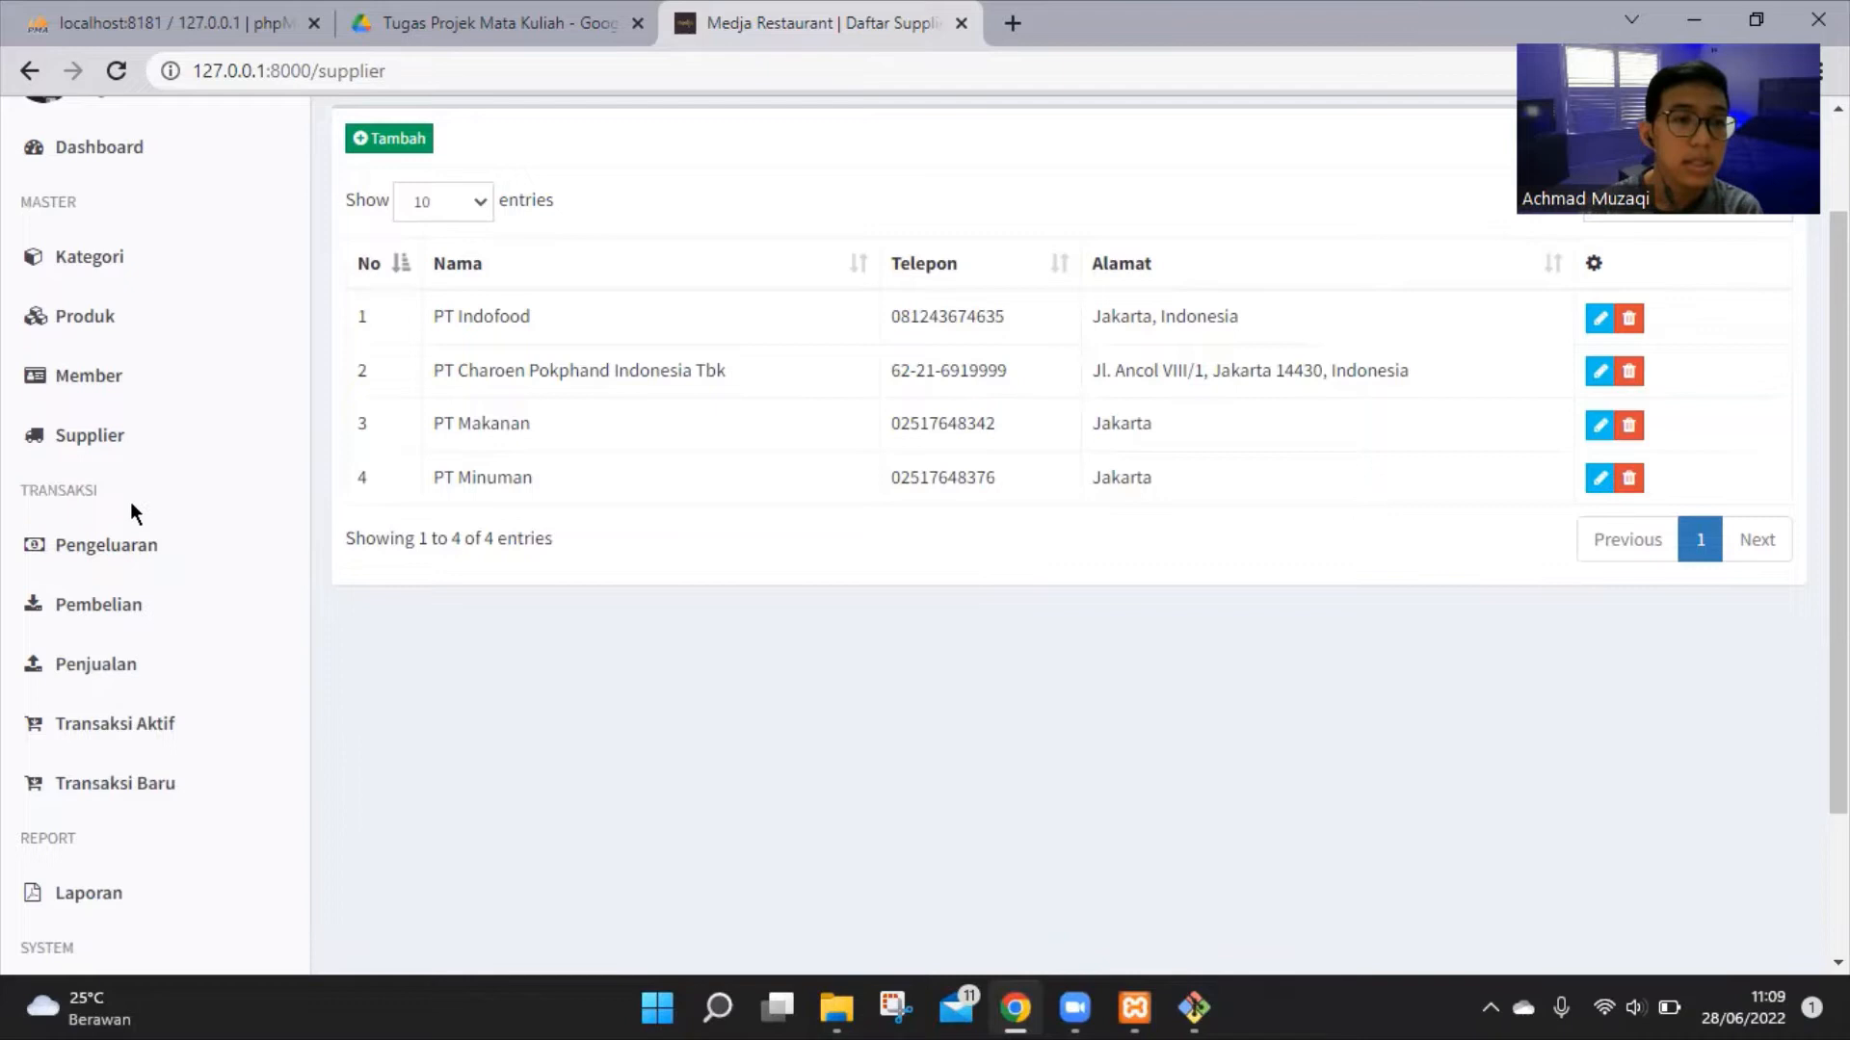
click(181, 552)
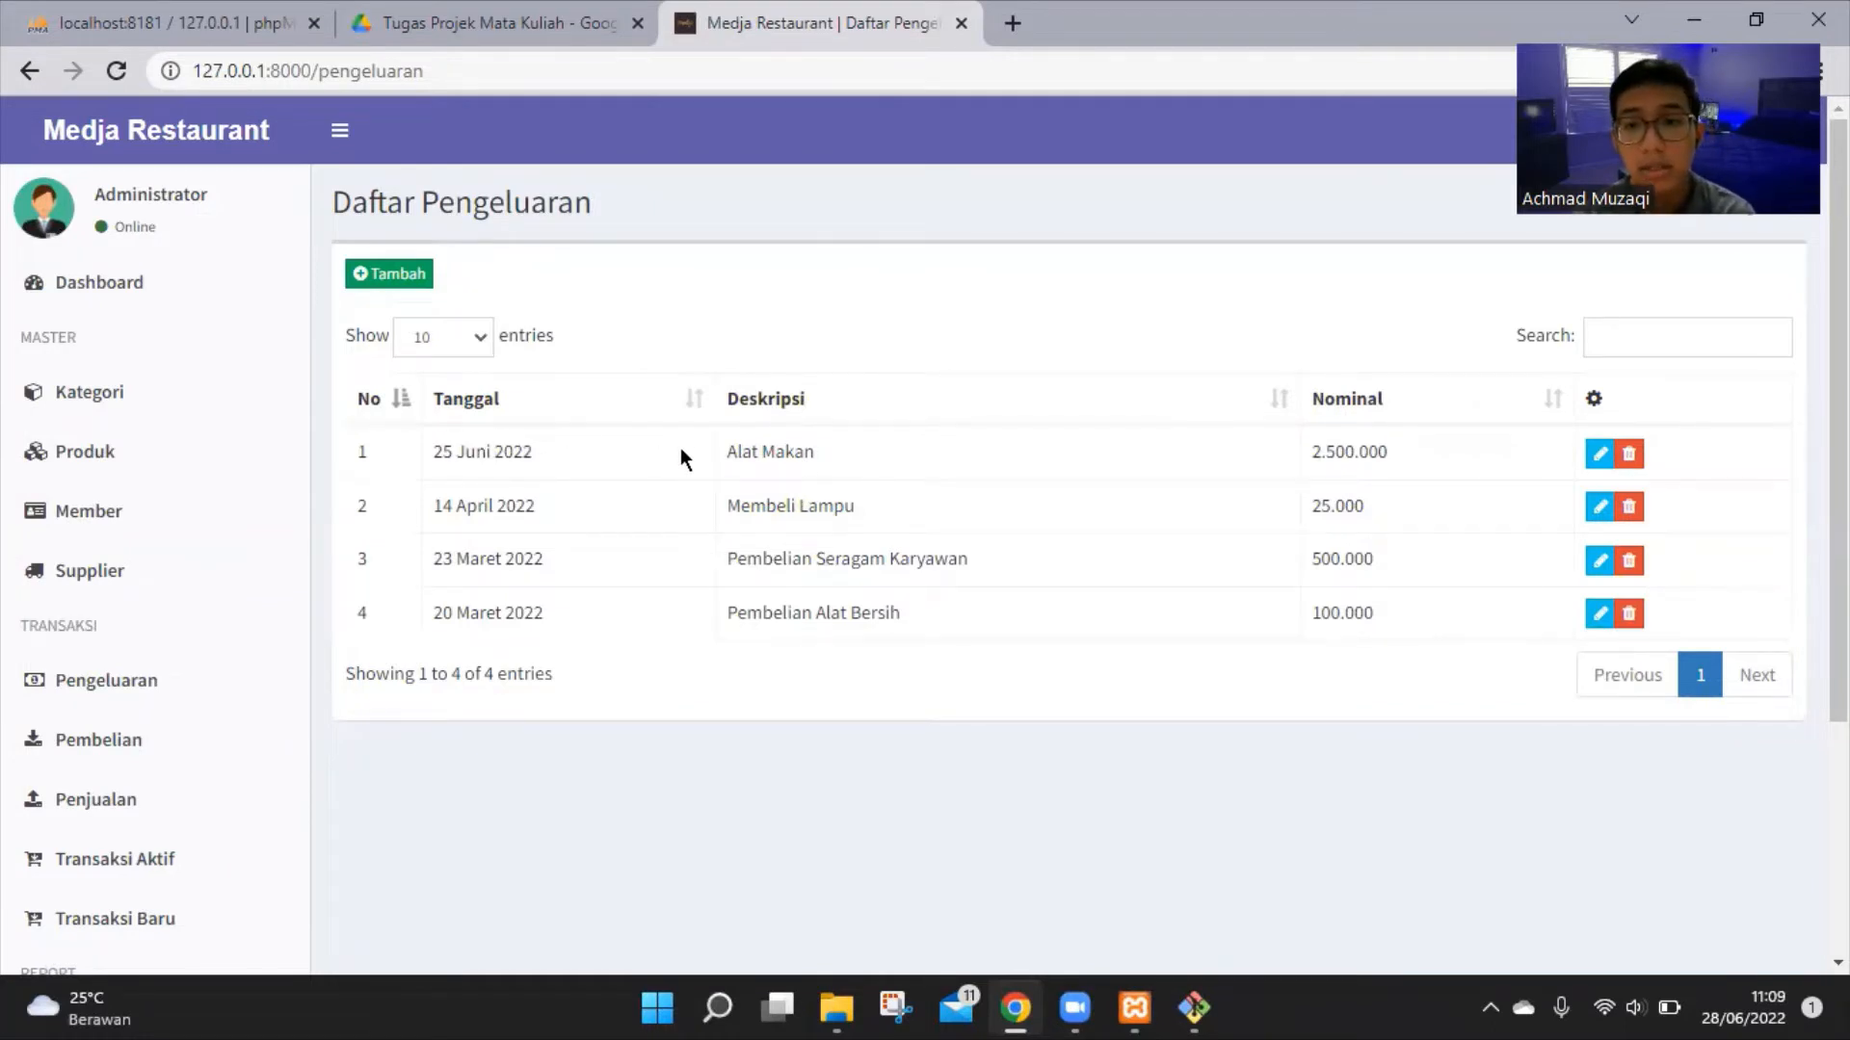
Add an expense described 'Pembelian Alat Bersih' with a nominal amount of 100000
click(413, 276)
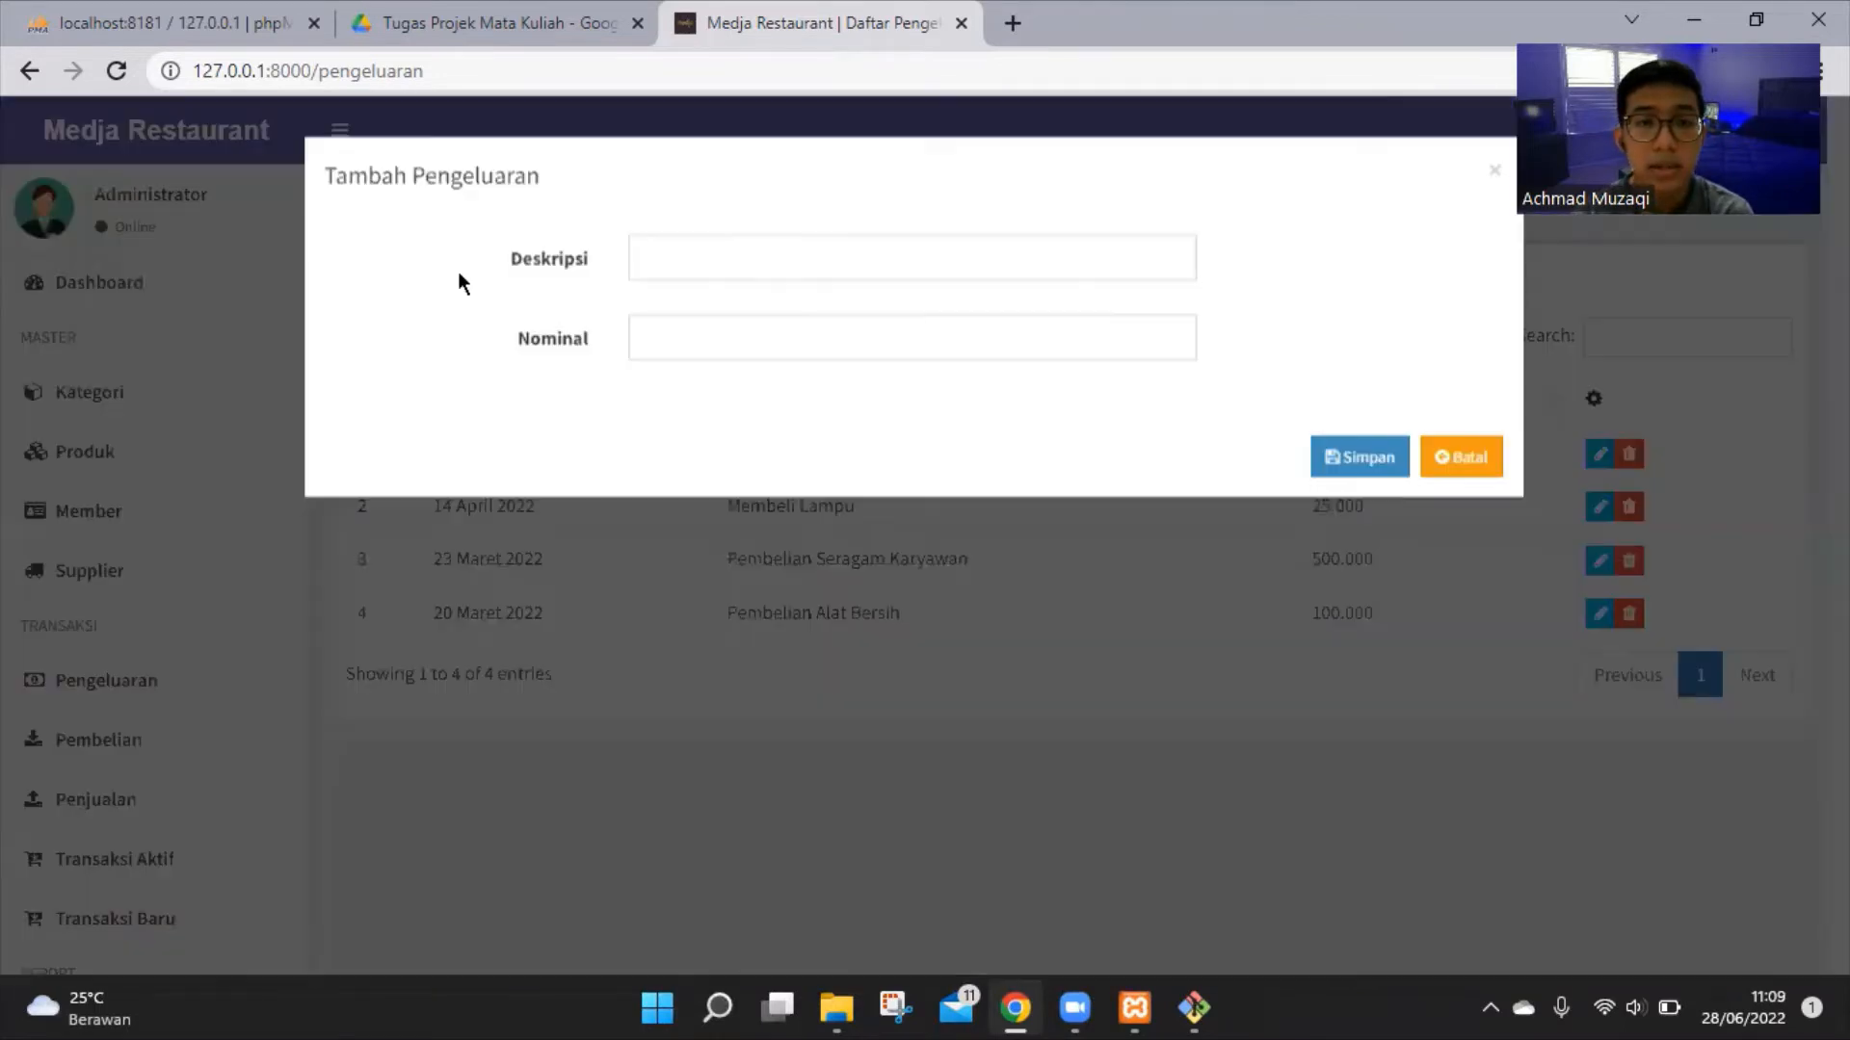
click(778, 257)
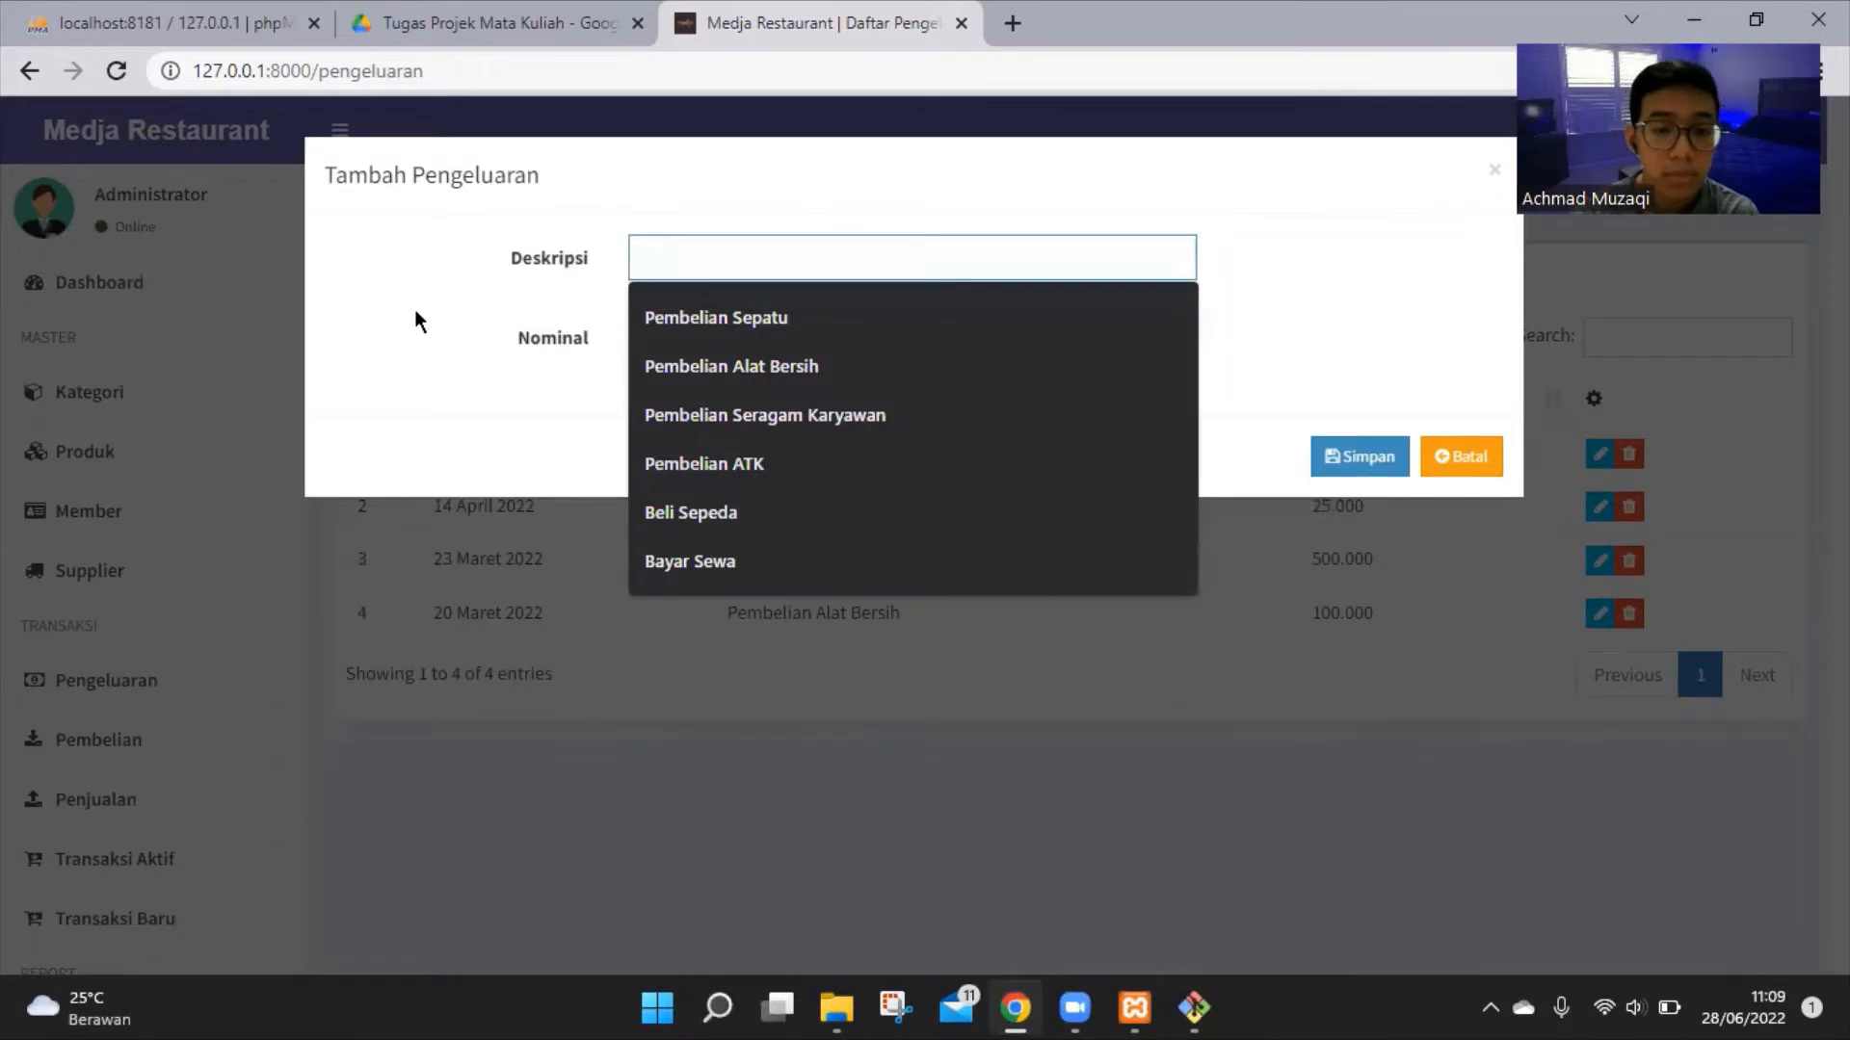
text(Pembelian Alat Bersih)
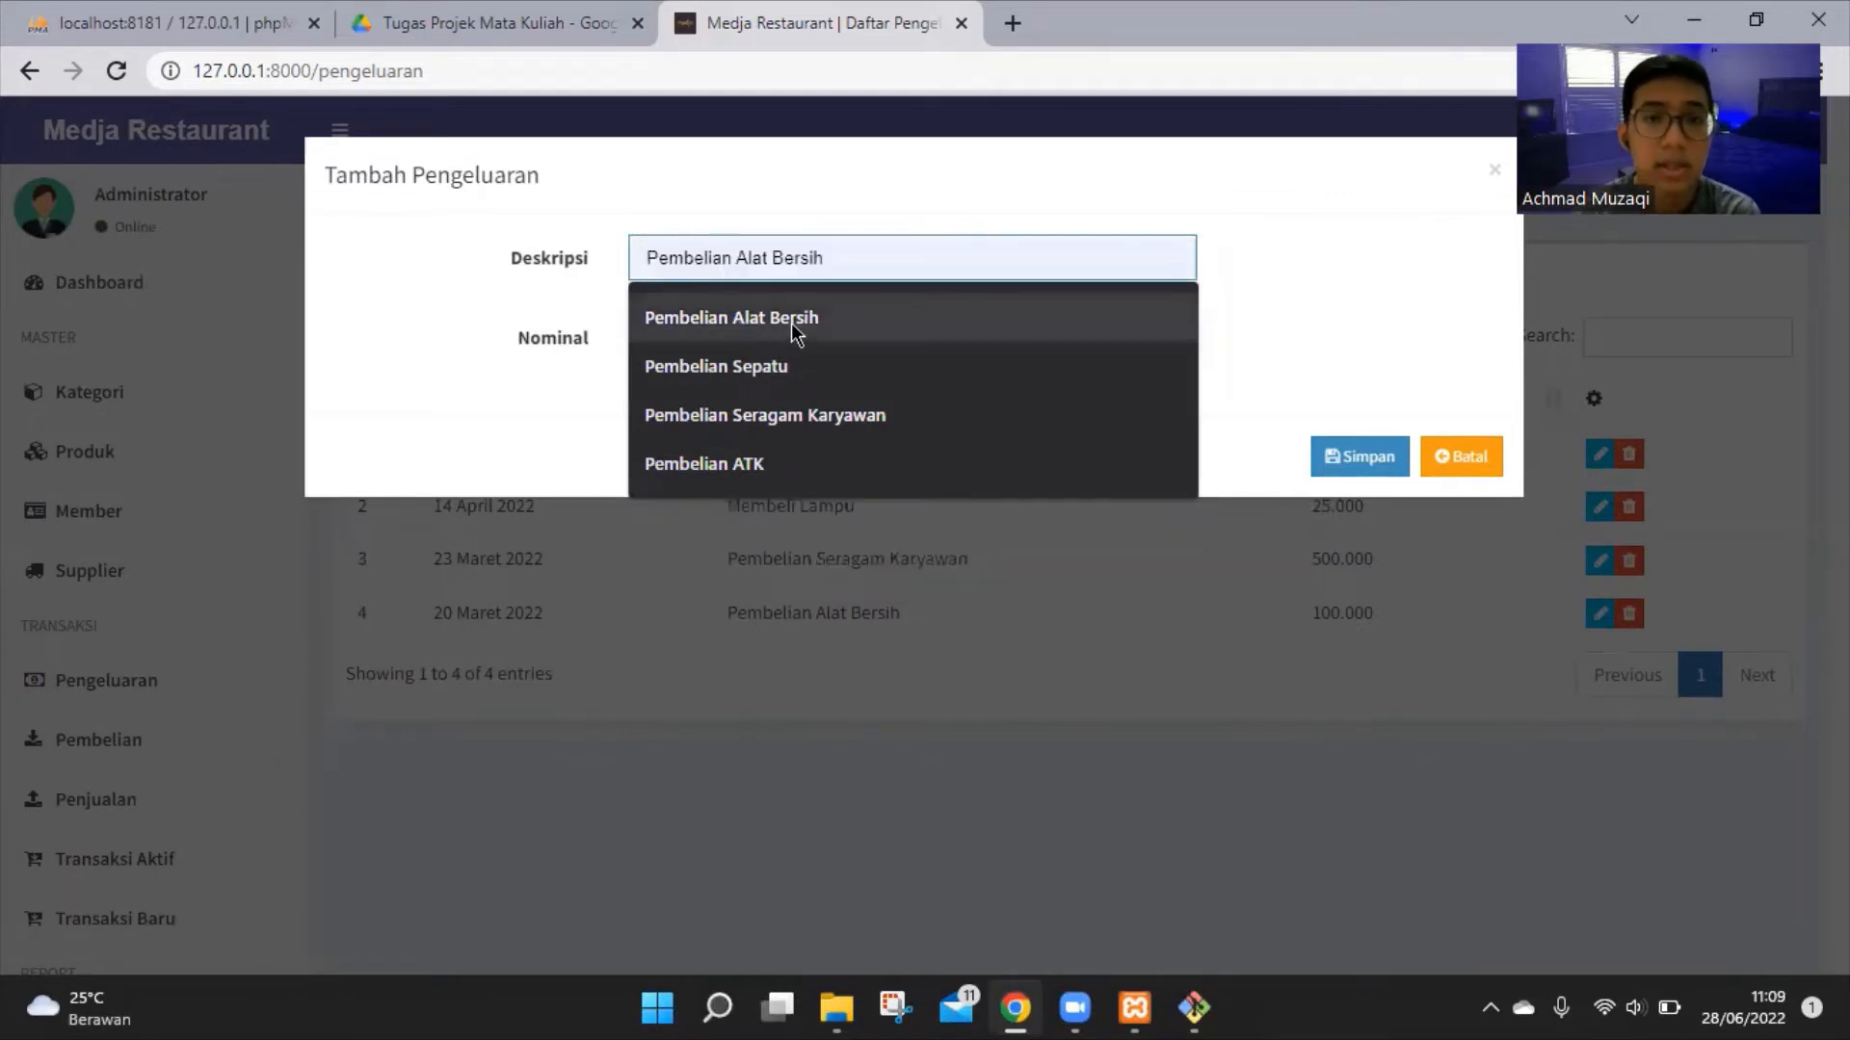
click(790, 321)
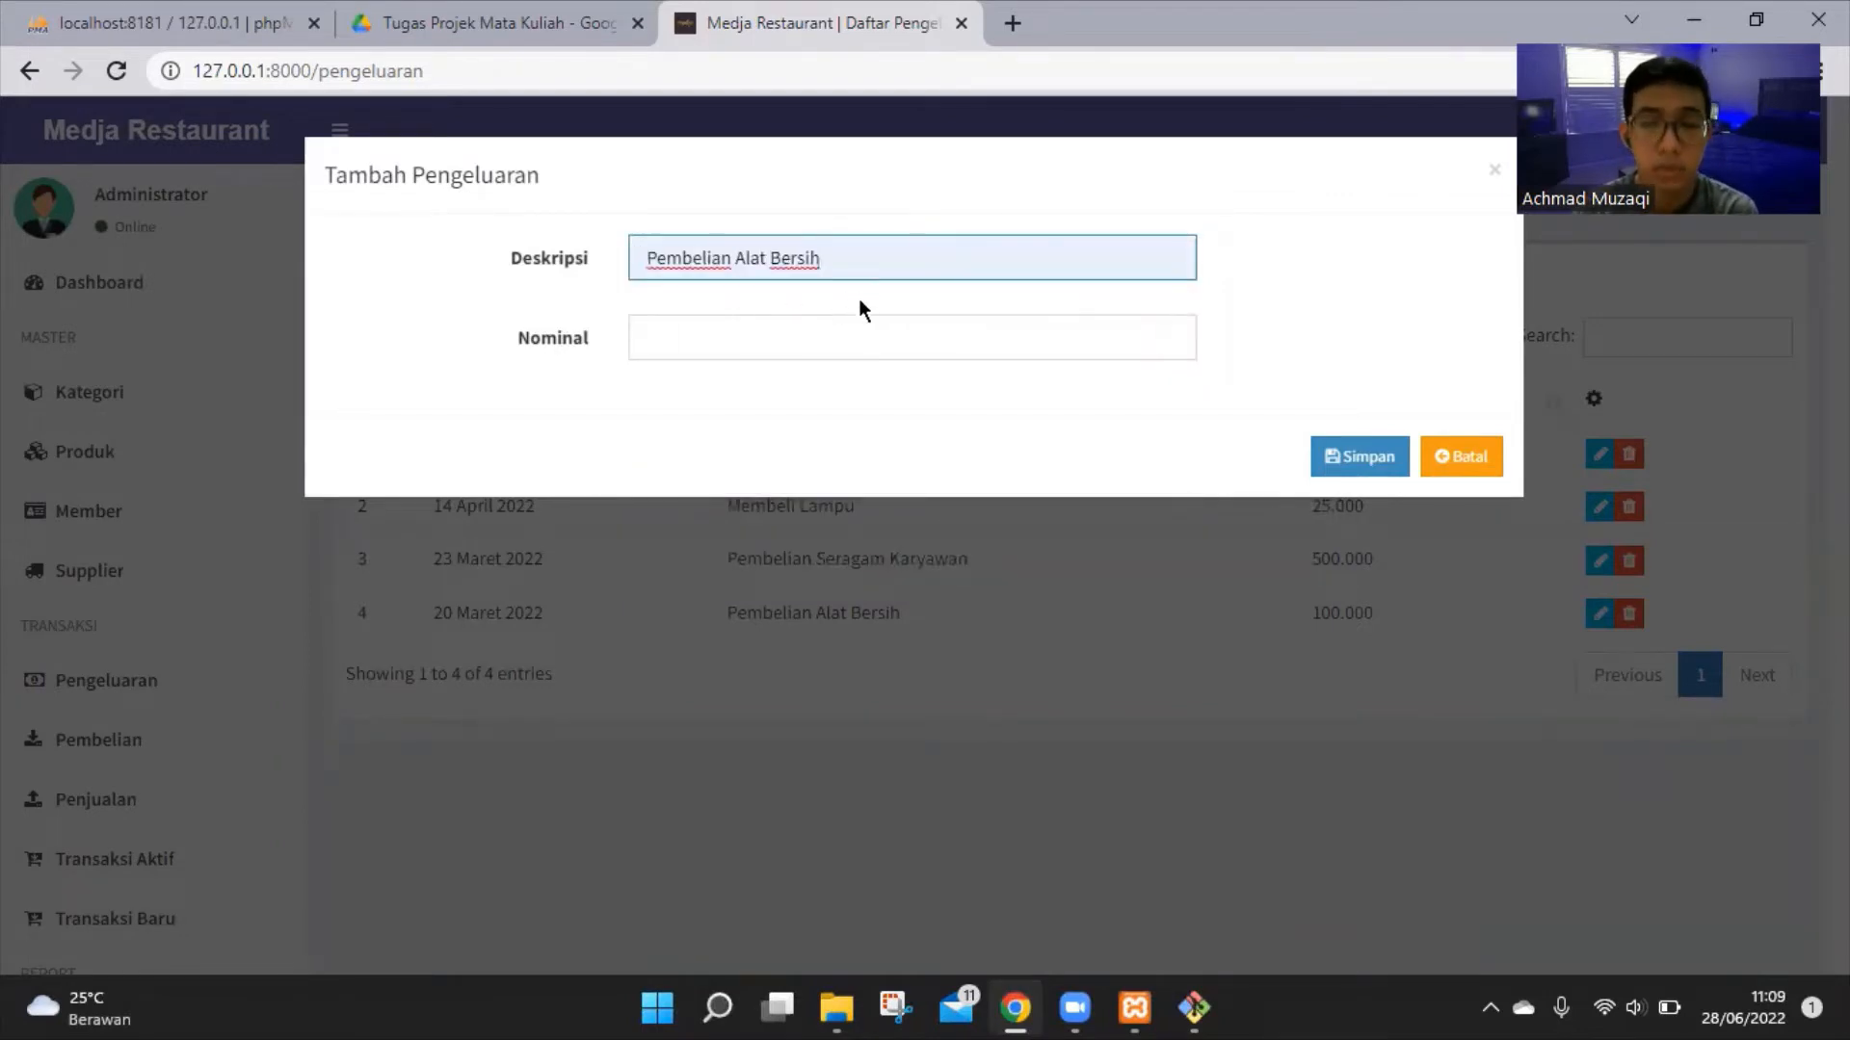
click(830, 347)
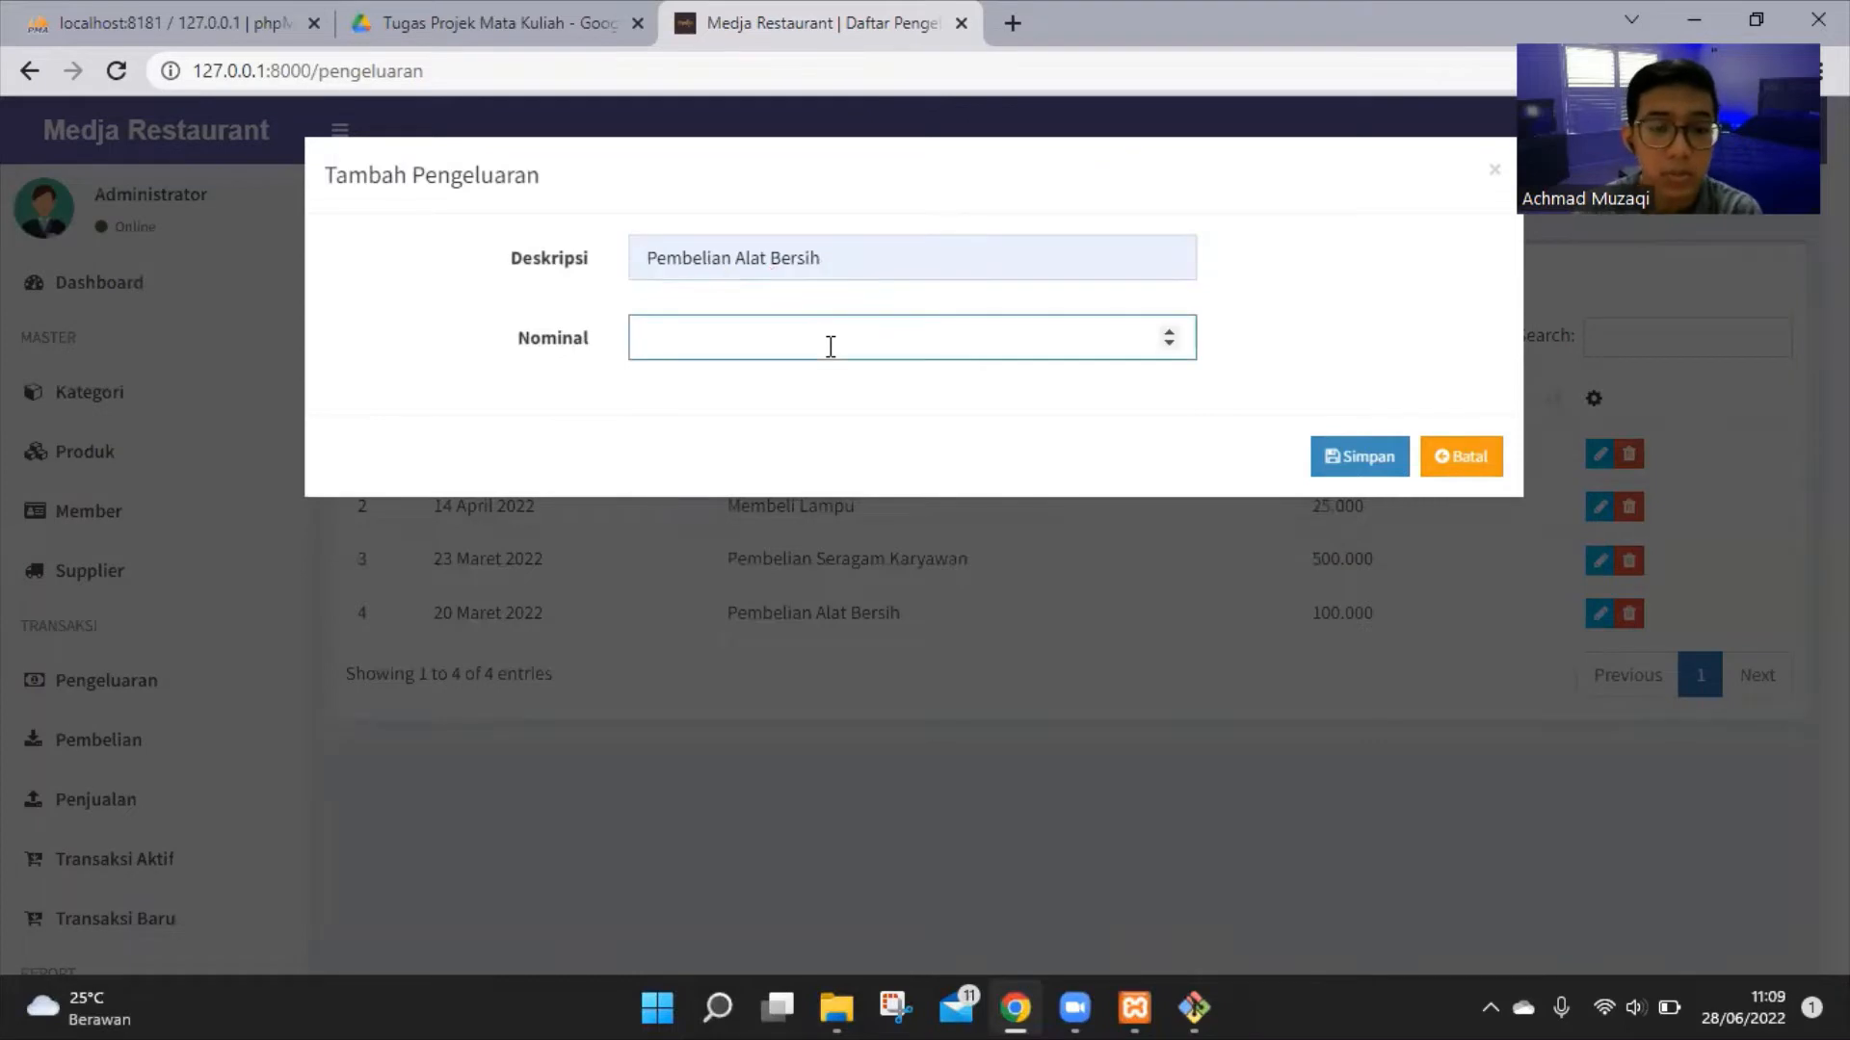
text(10)
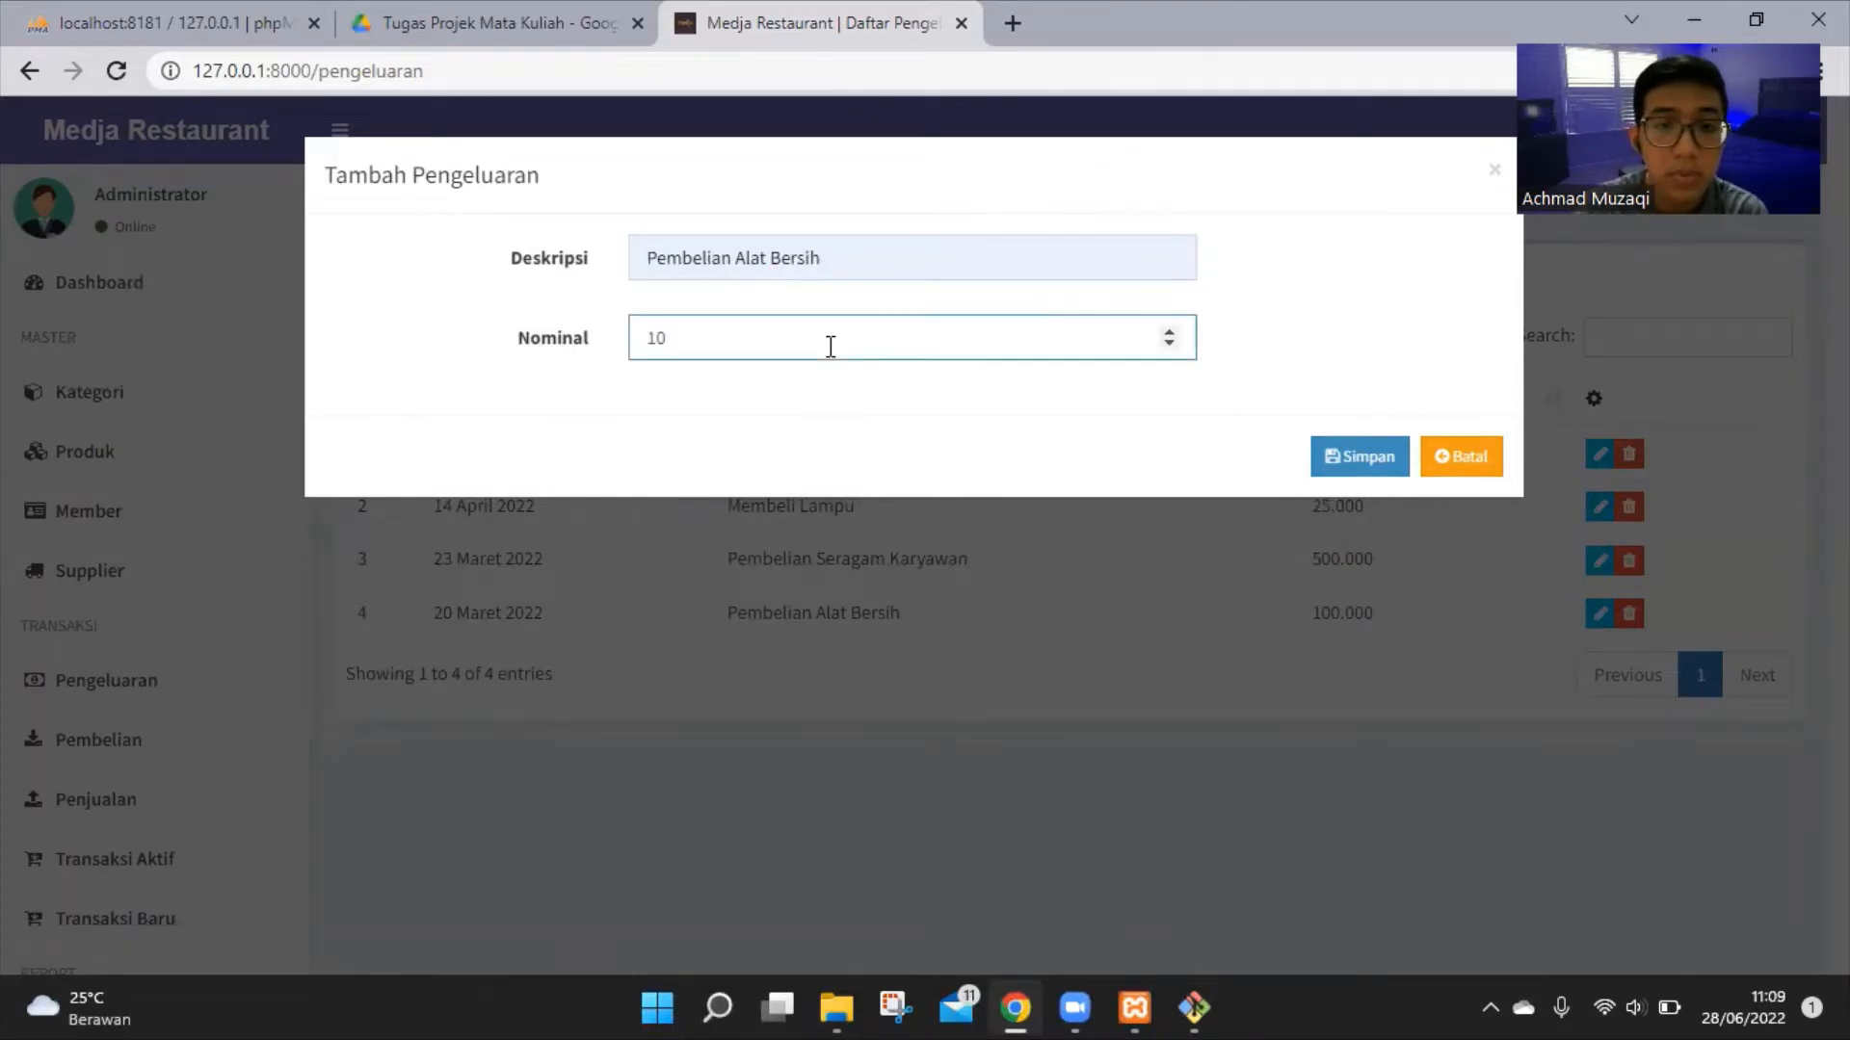
text(0000)
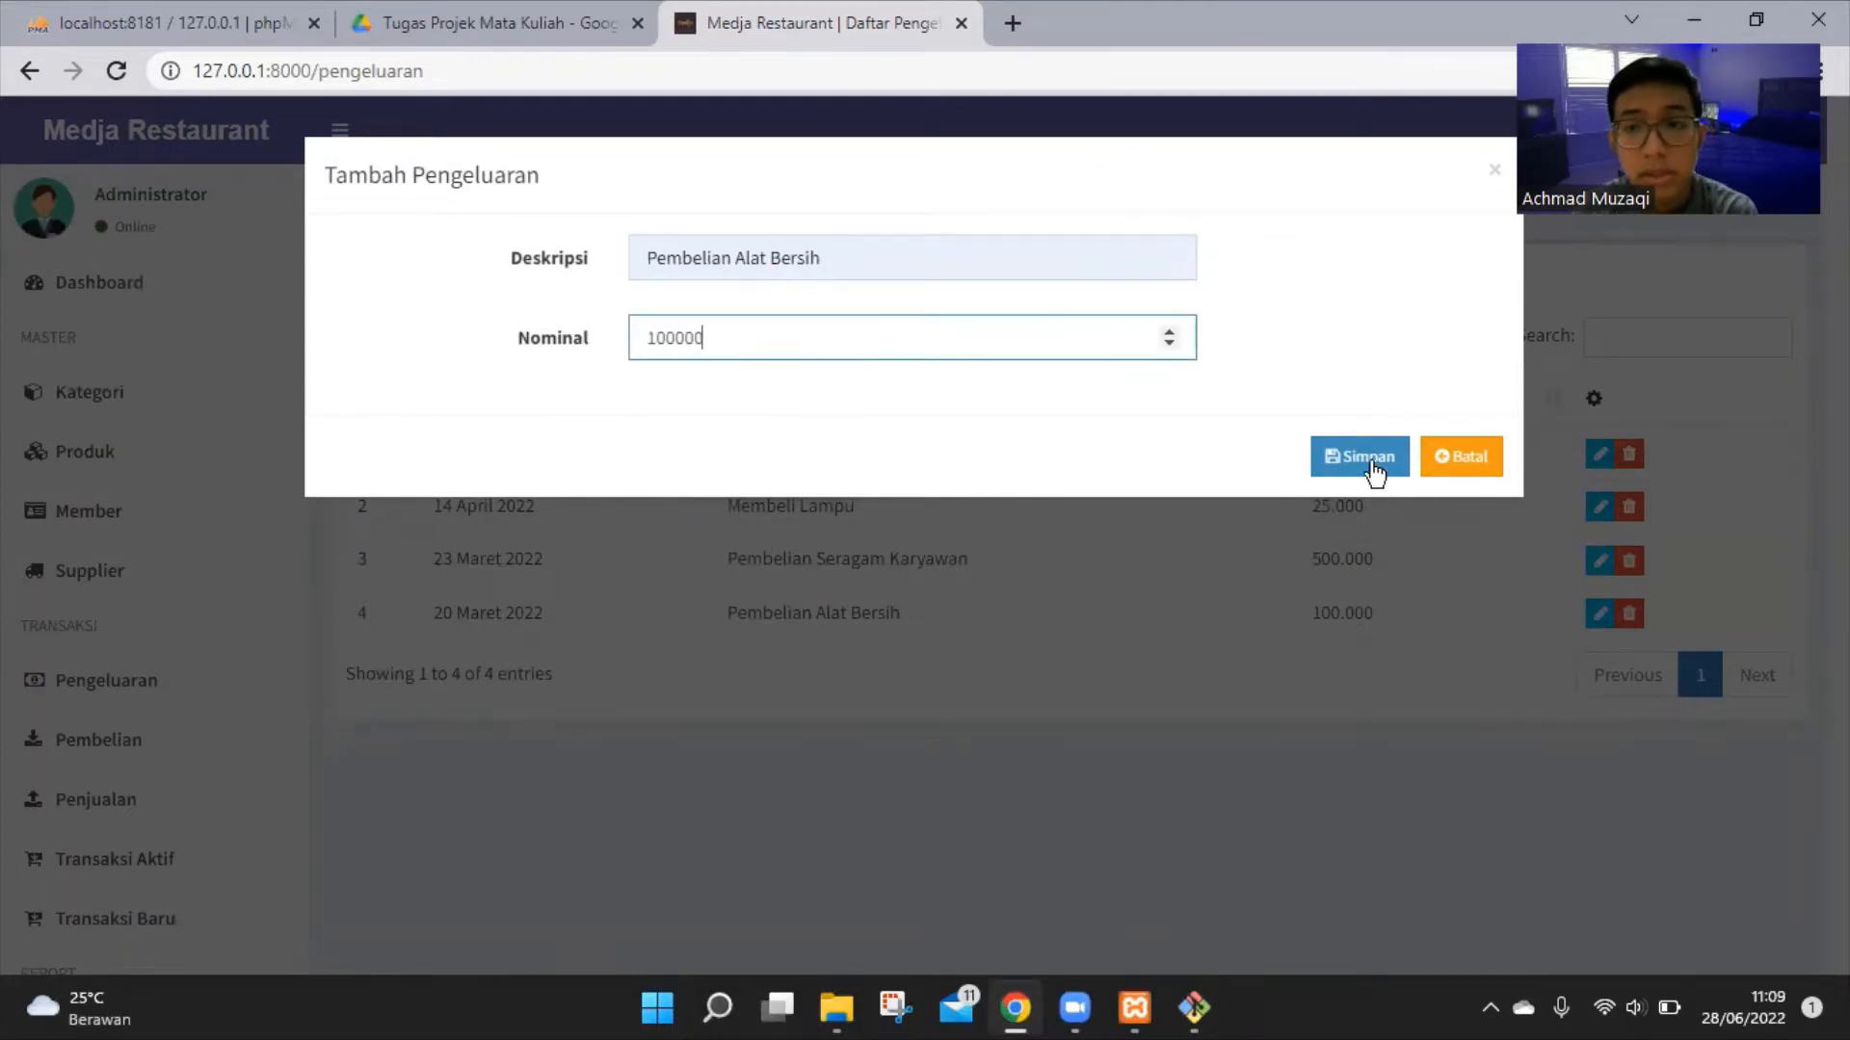
click(1361, 461)
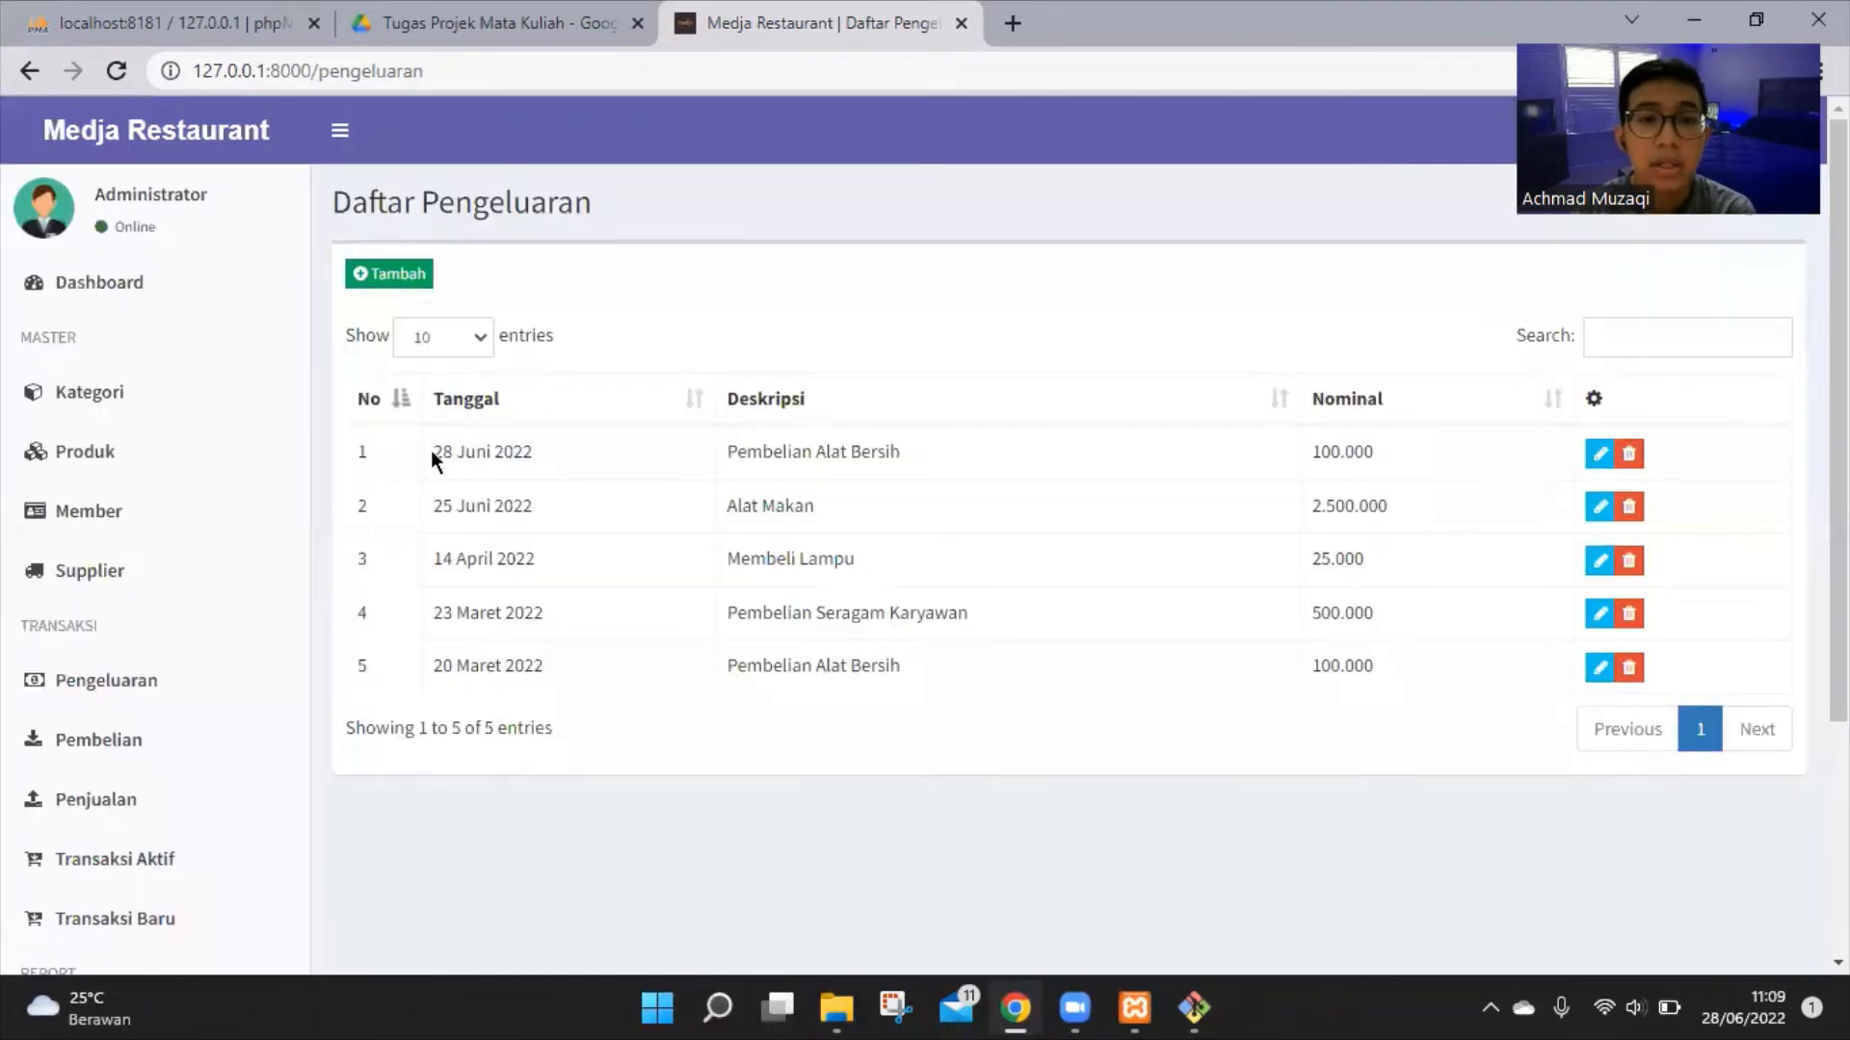
Highlight the new Pembelian Alat Bersih entry and the Daftar Pengeluaran heading
drag(731, 451, 952, 474)
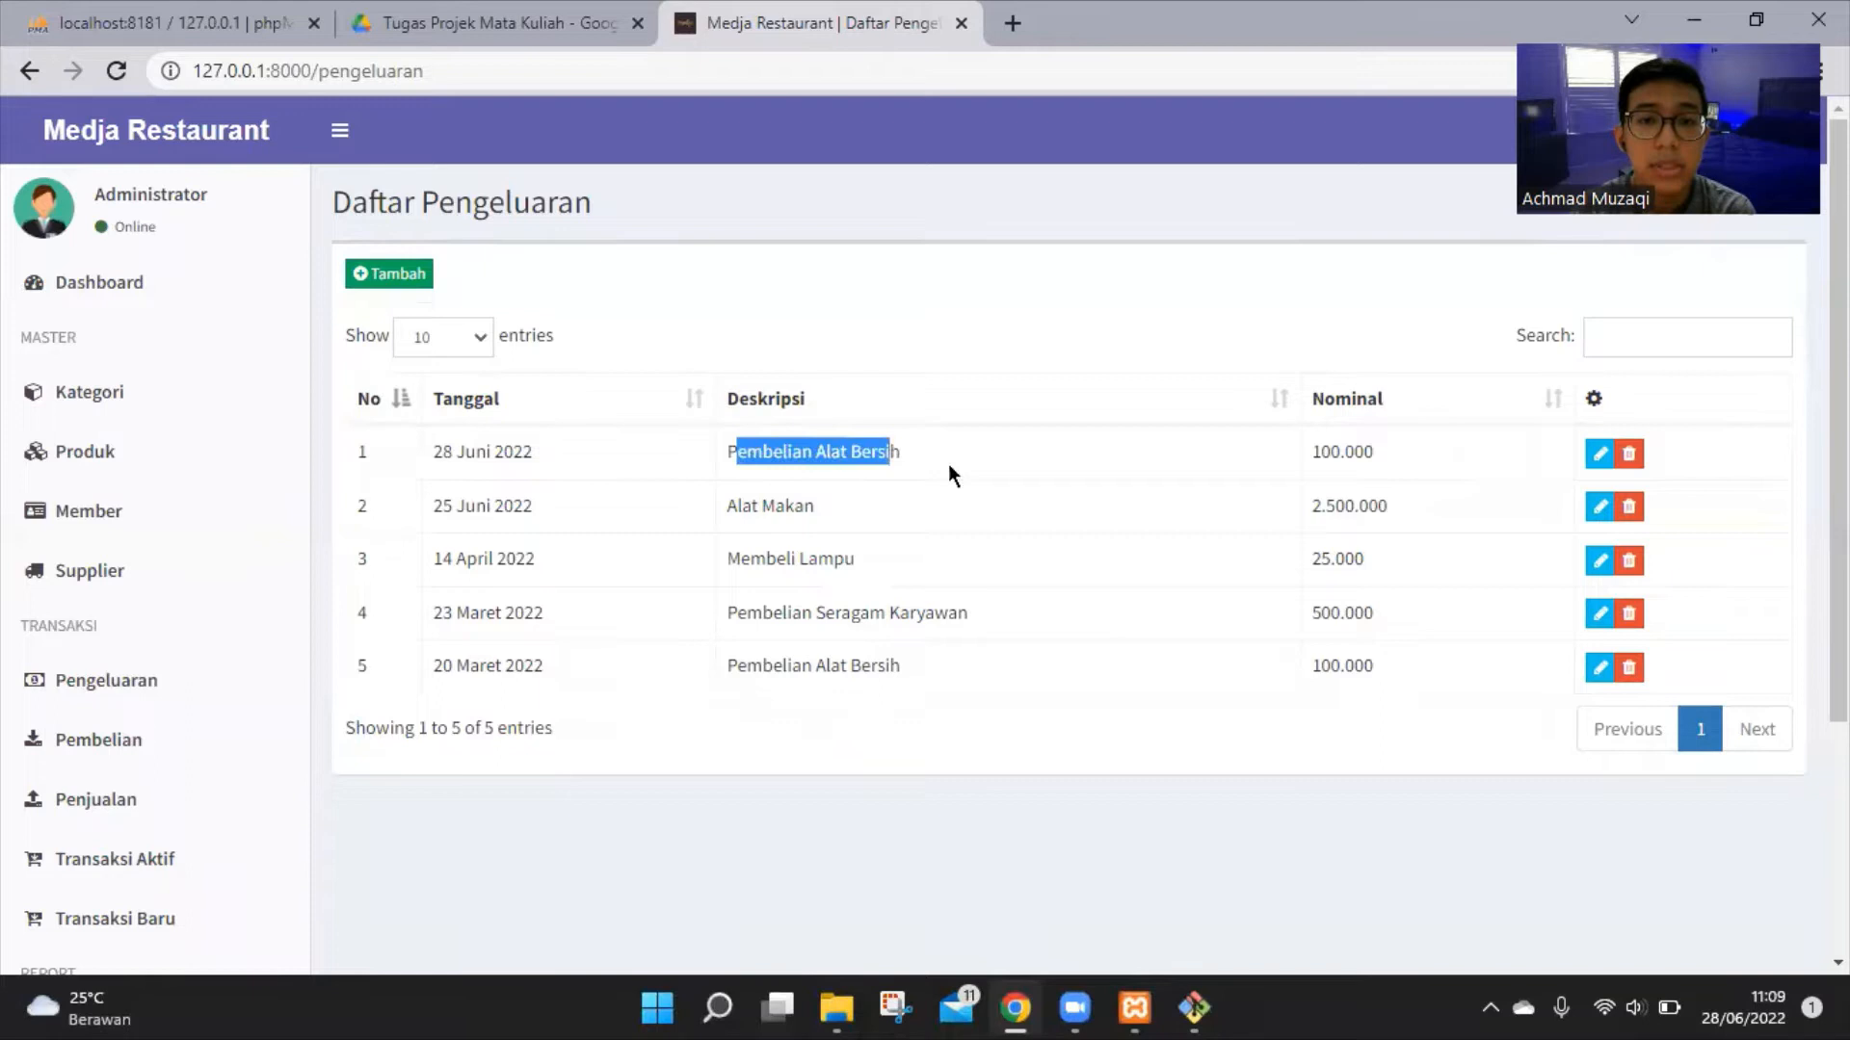
click(580, 295)
drag(335, 200, 650, 217)
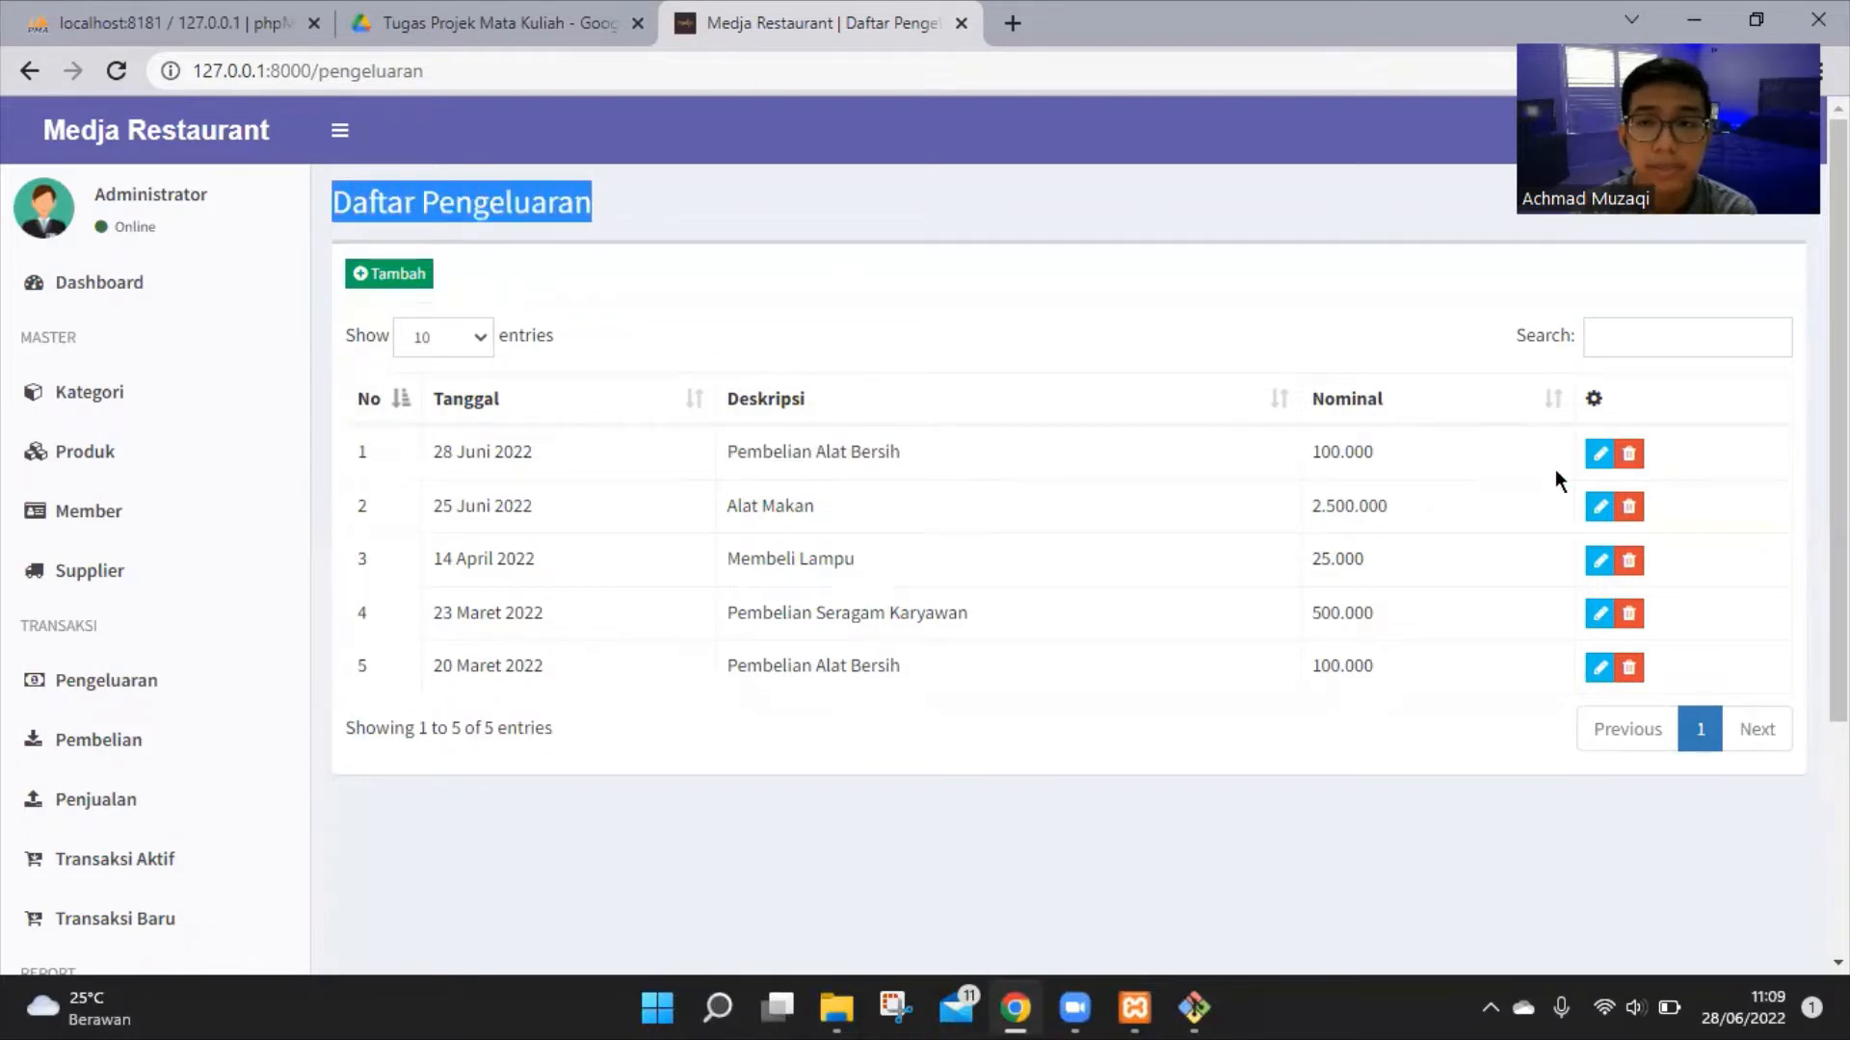
scroll(151, 621, down, 1)
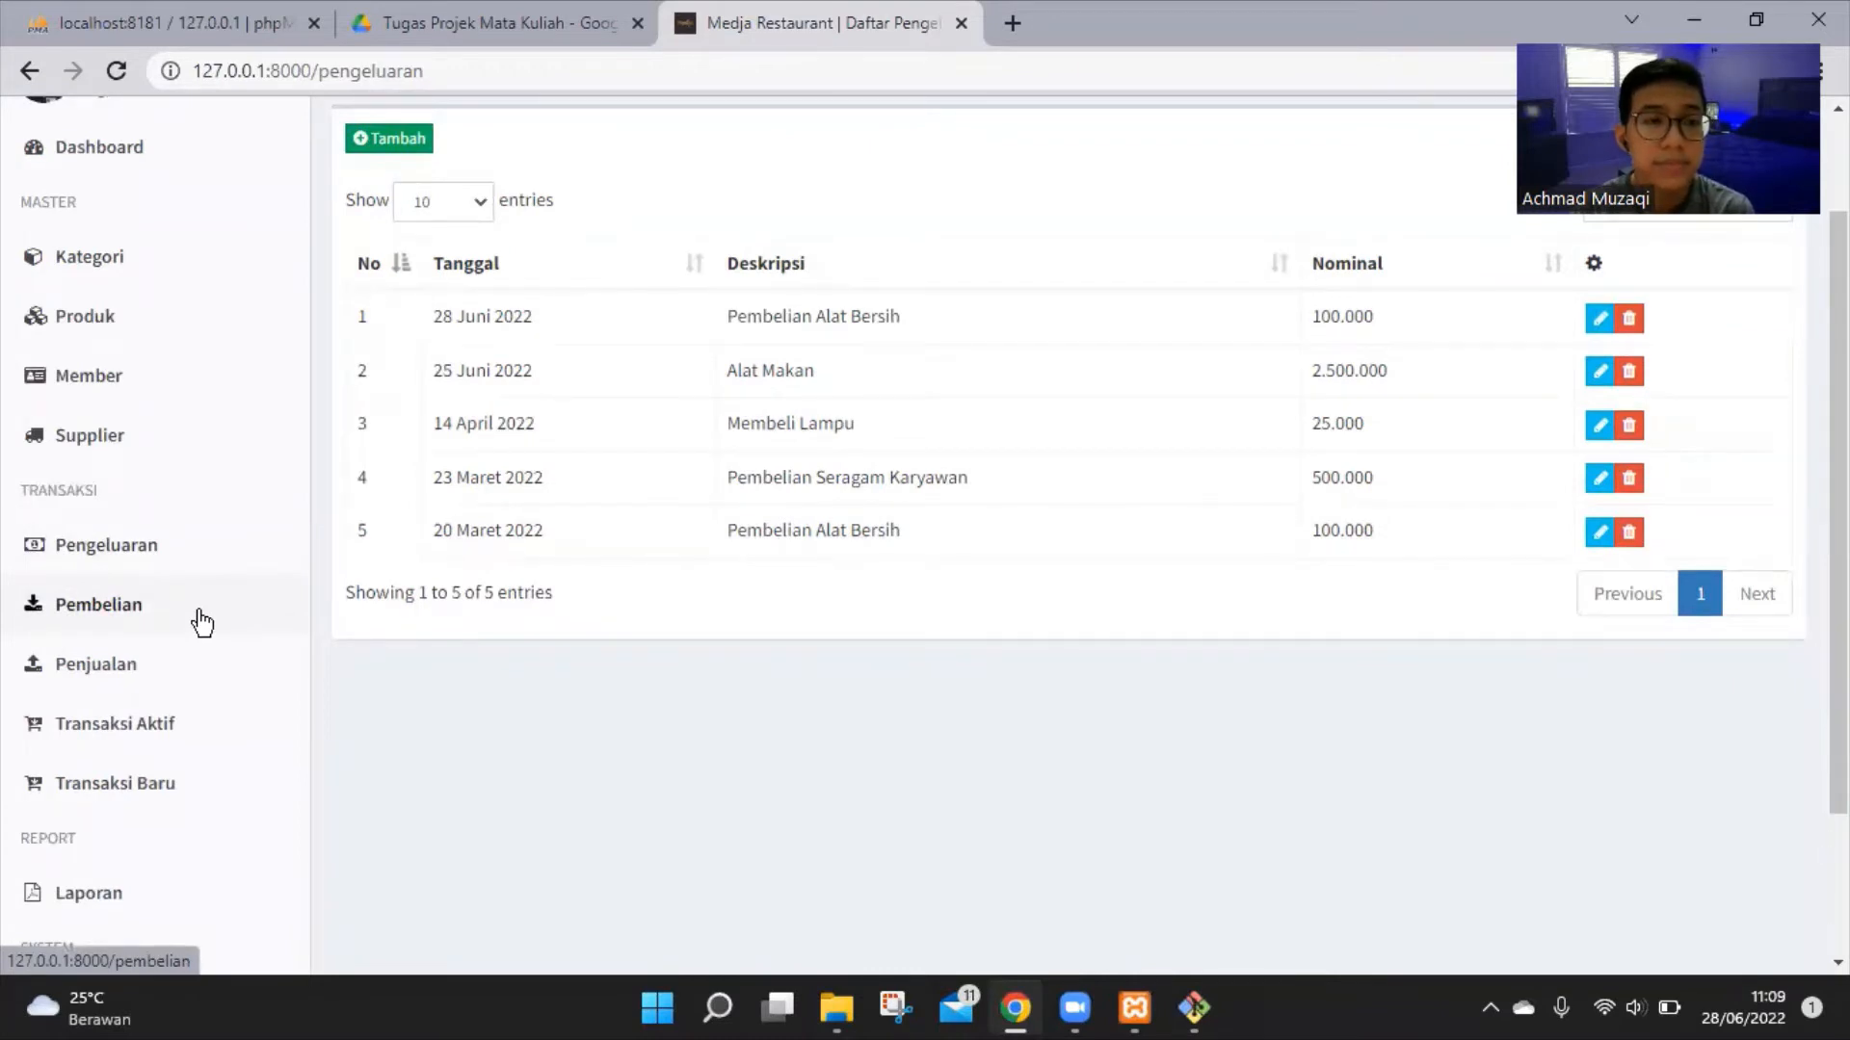
Open Pembelian, begin a new transaction and pick PT Indofood as the supplier
click(202, 621)
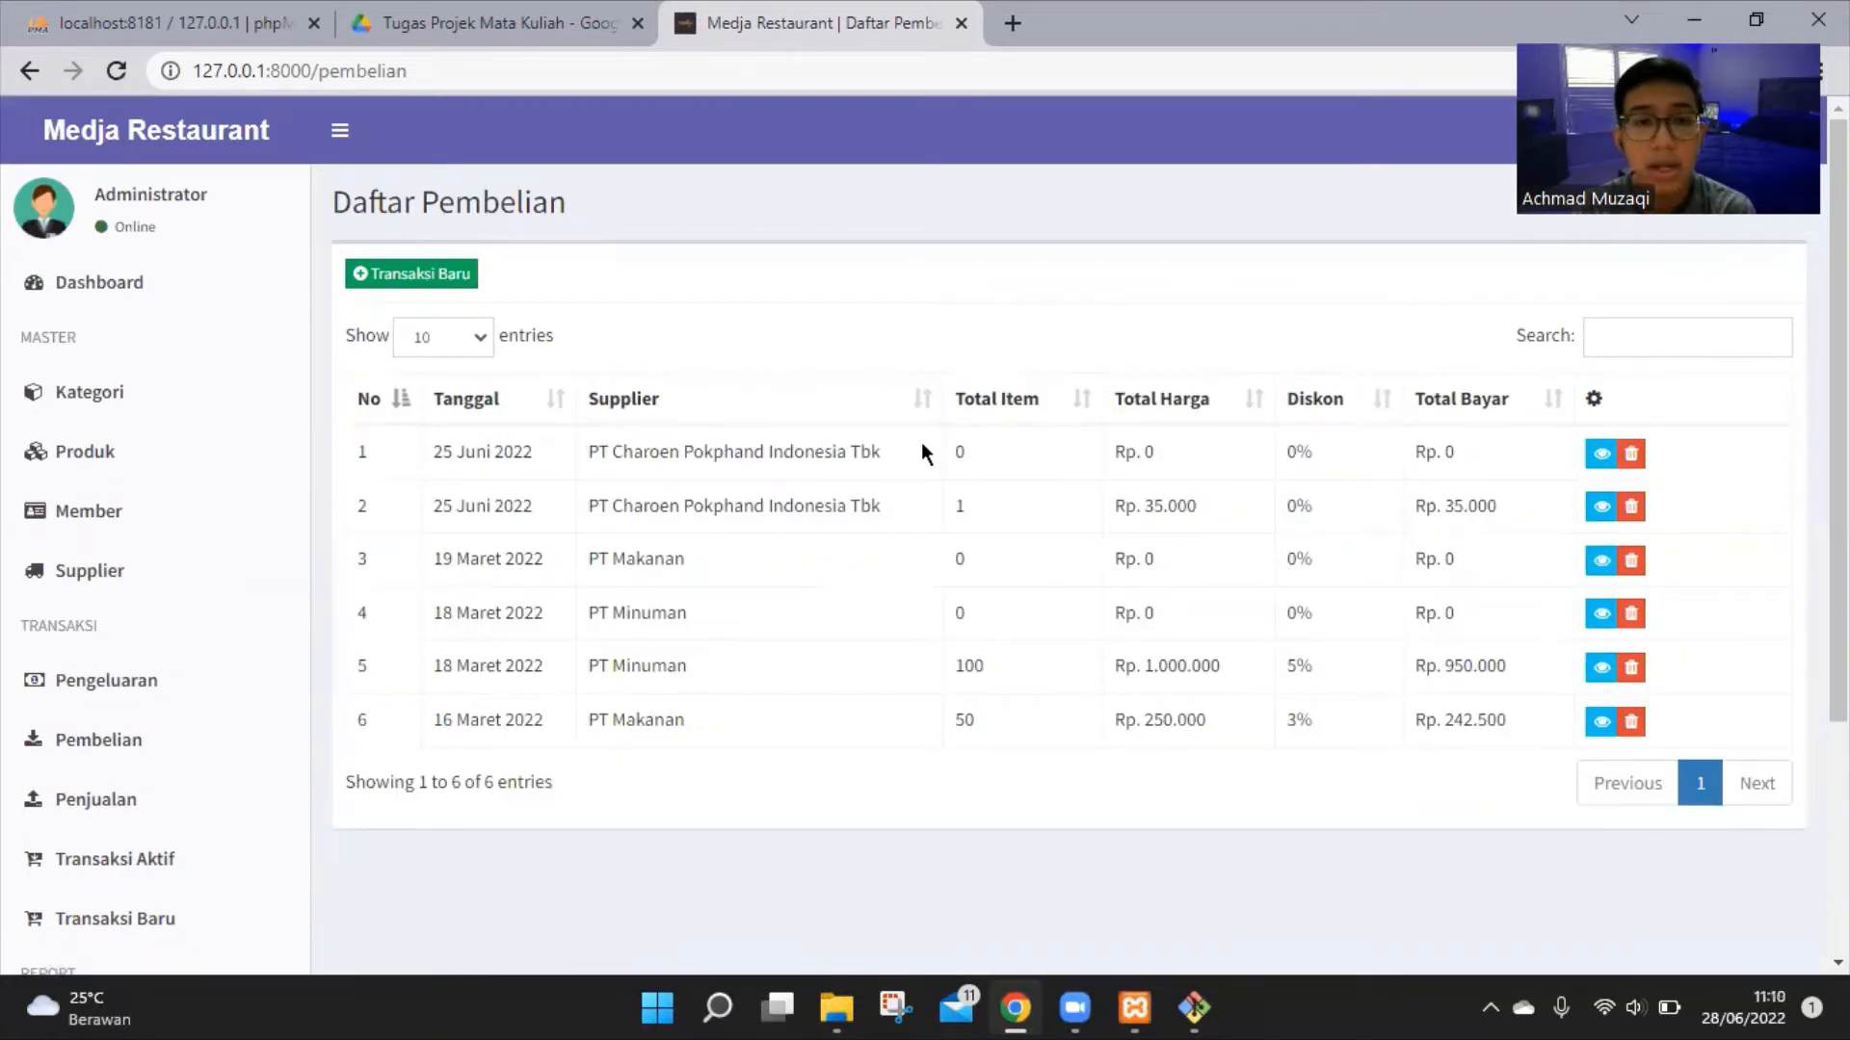
click(450, 279)
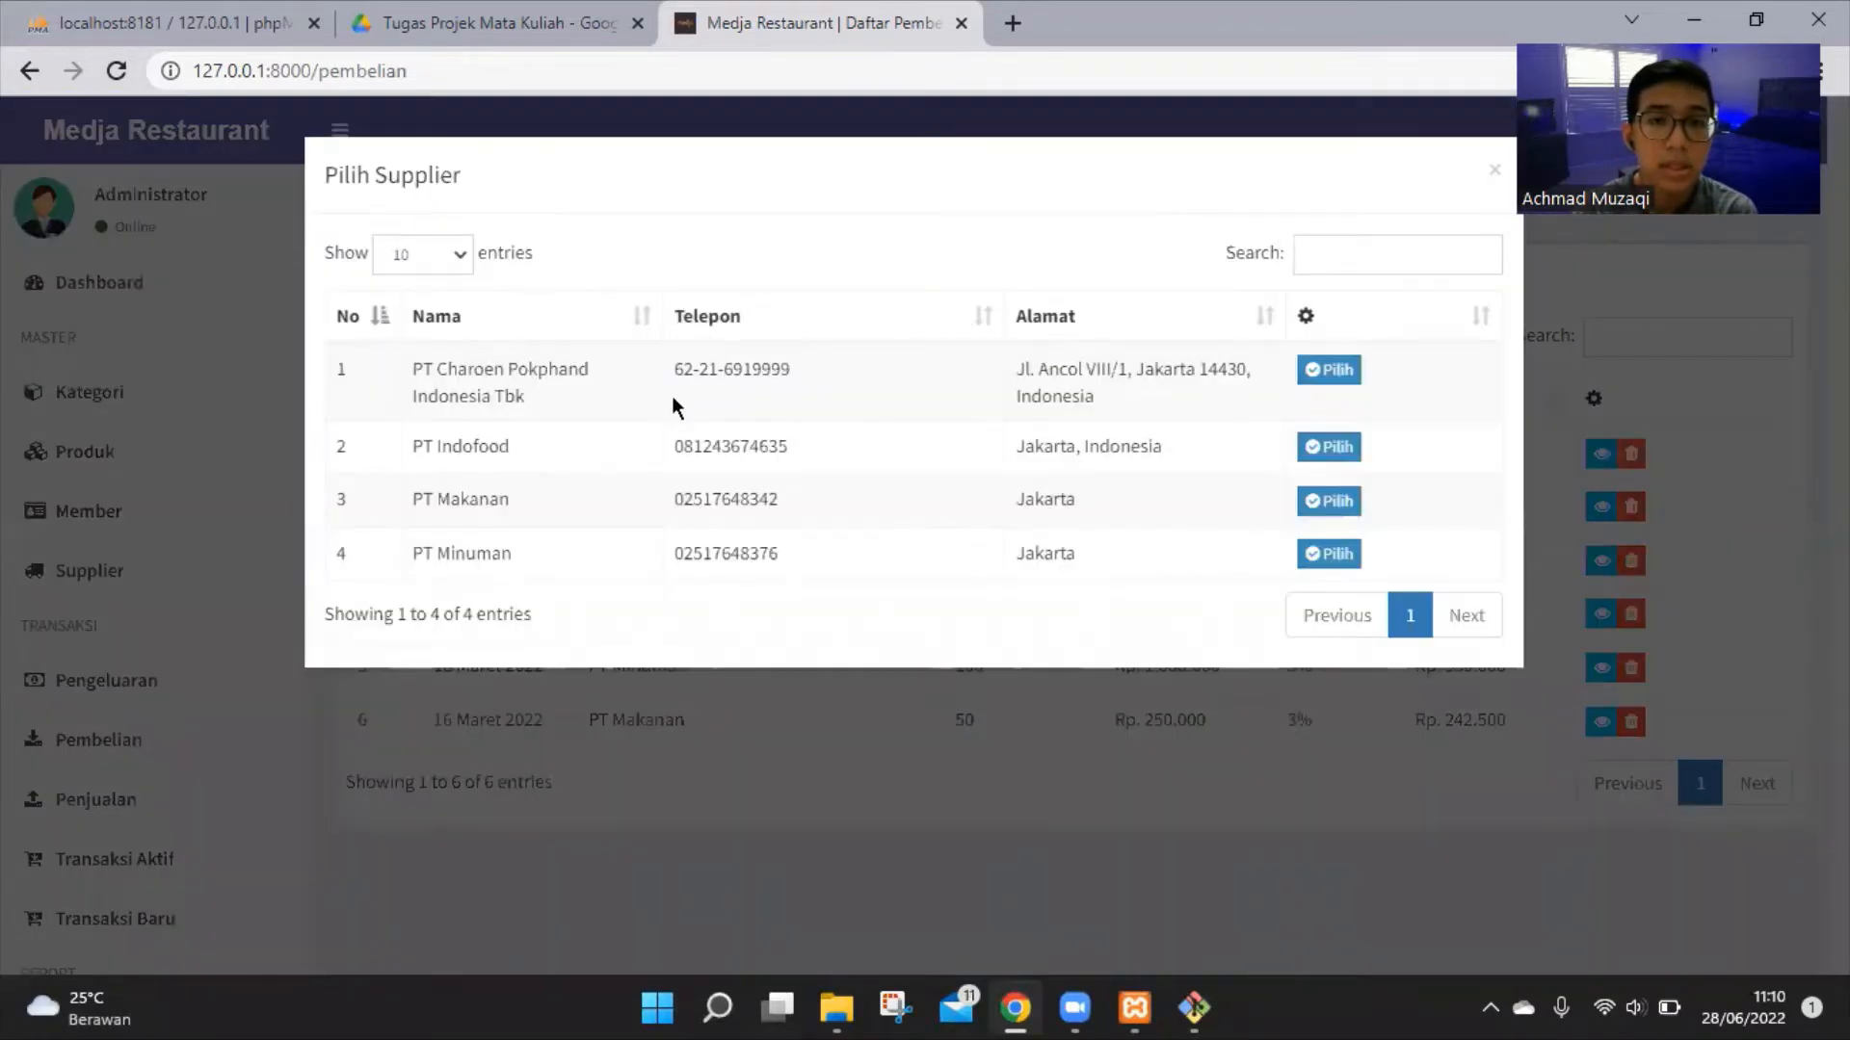
click(1341, 449)
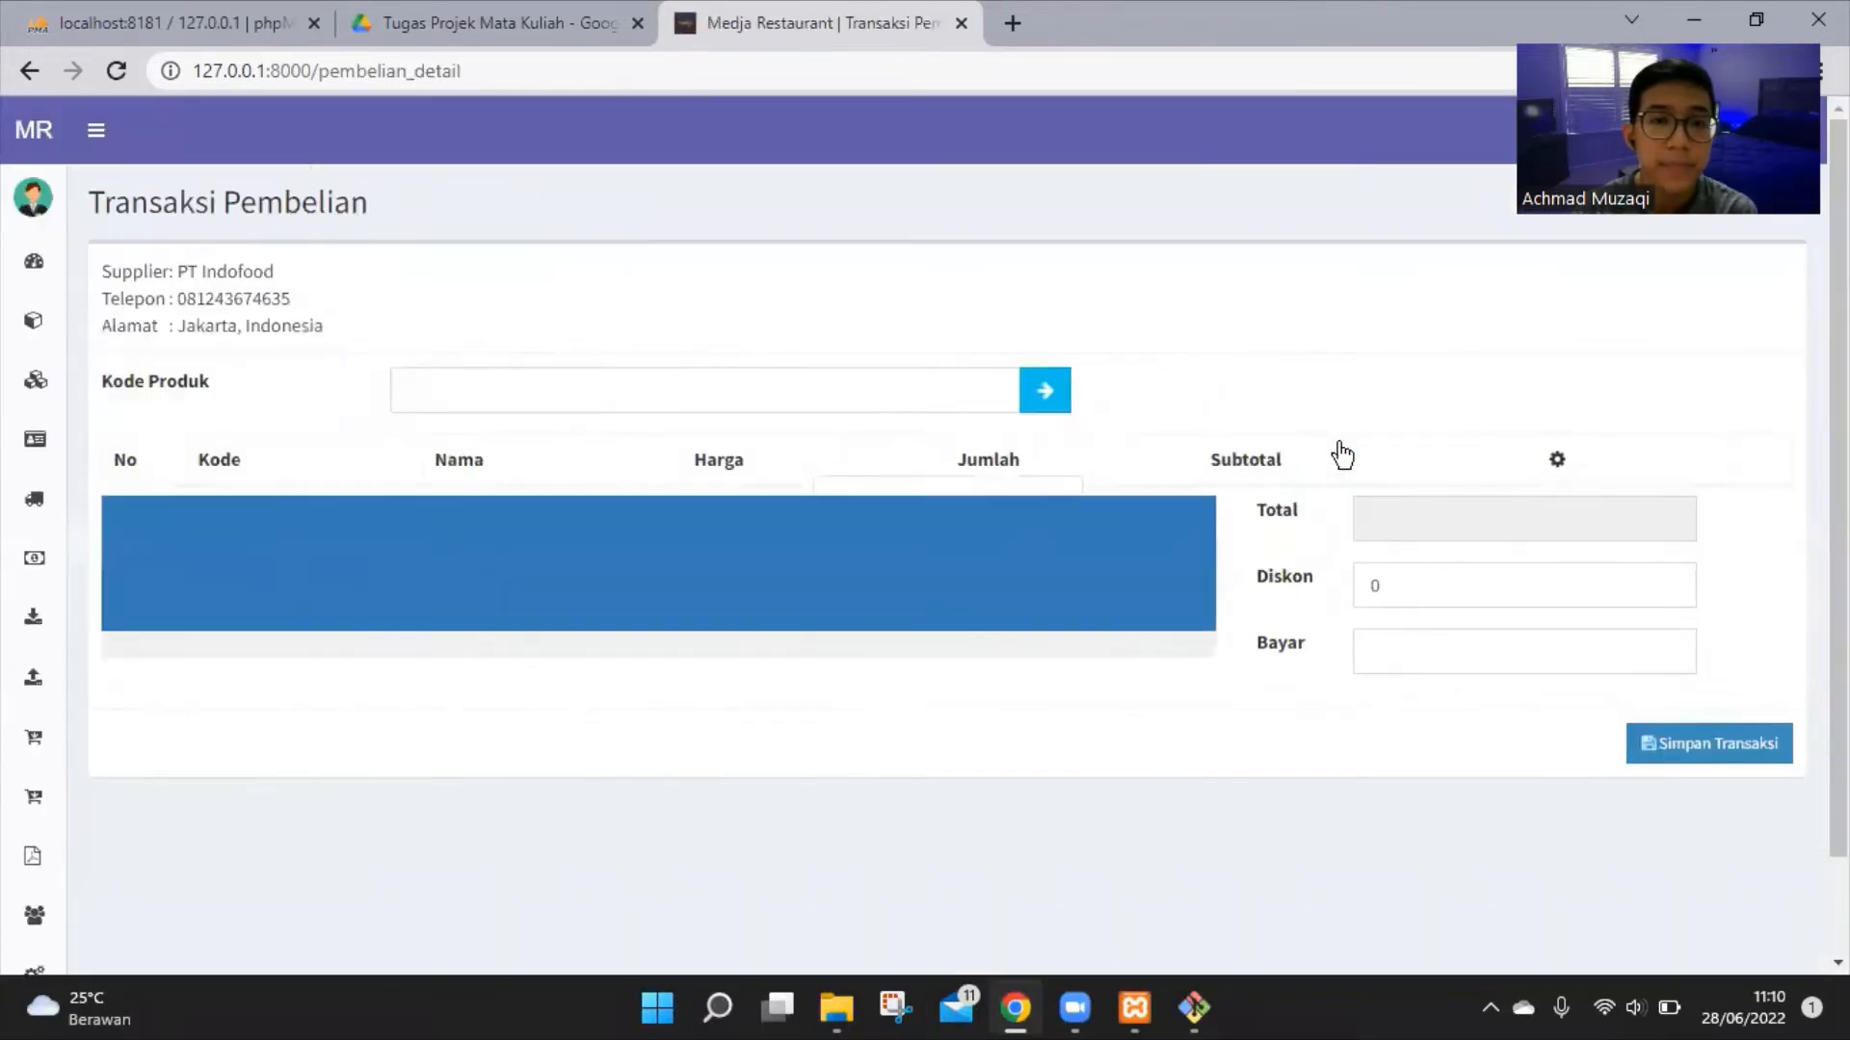
Search the product picker for 'mie' and add Mie Seafood (P000039) to the purchase
click(1039, 393)
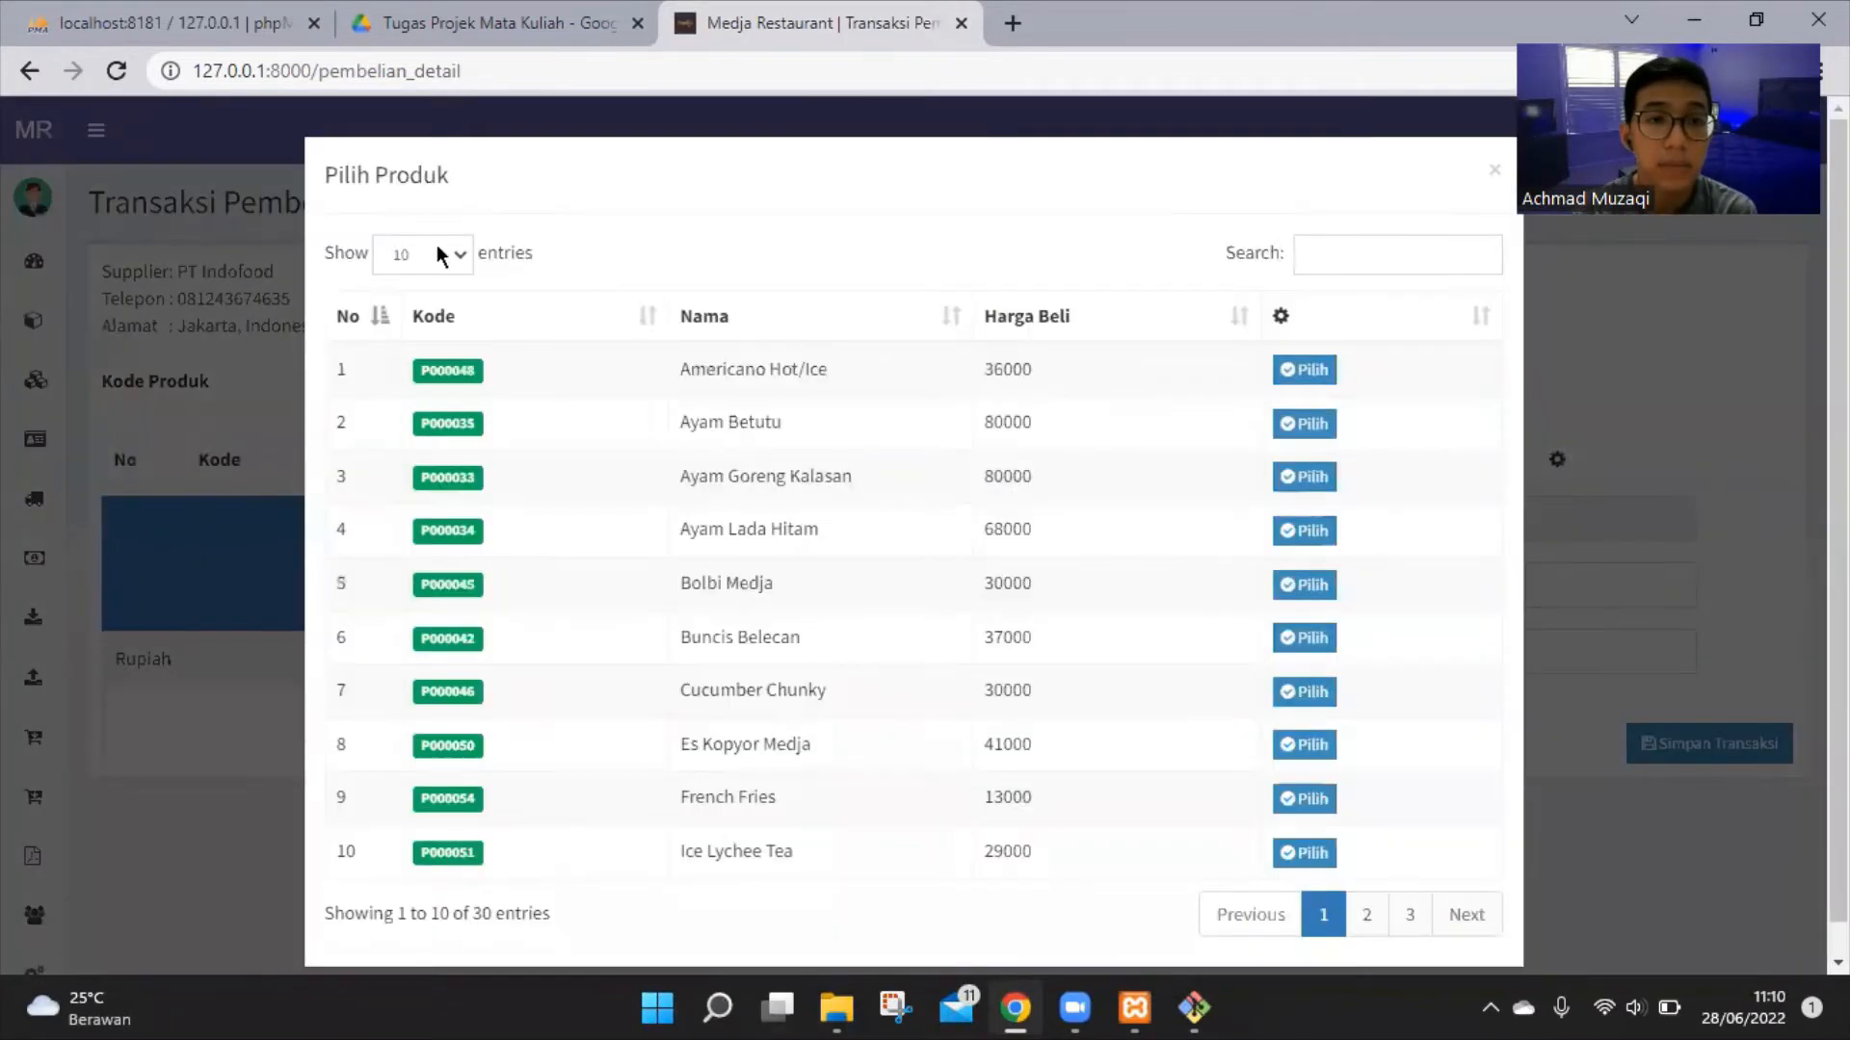
click(1358, 257)
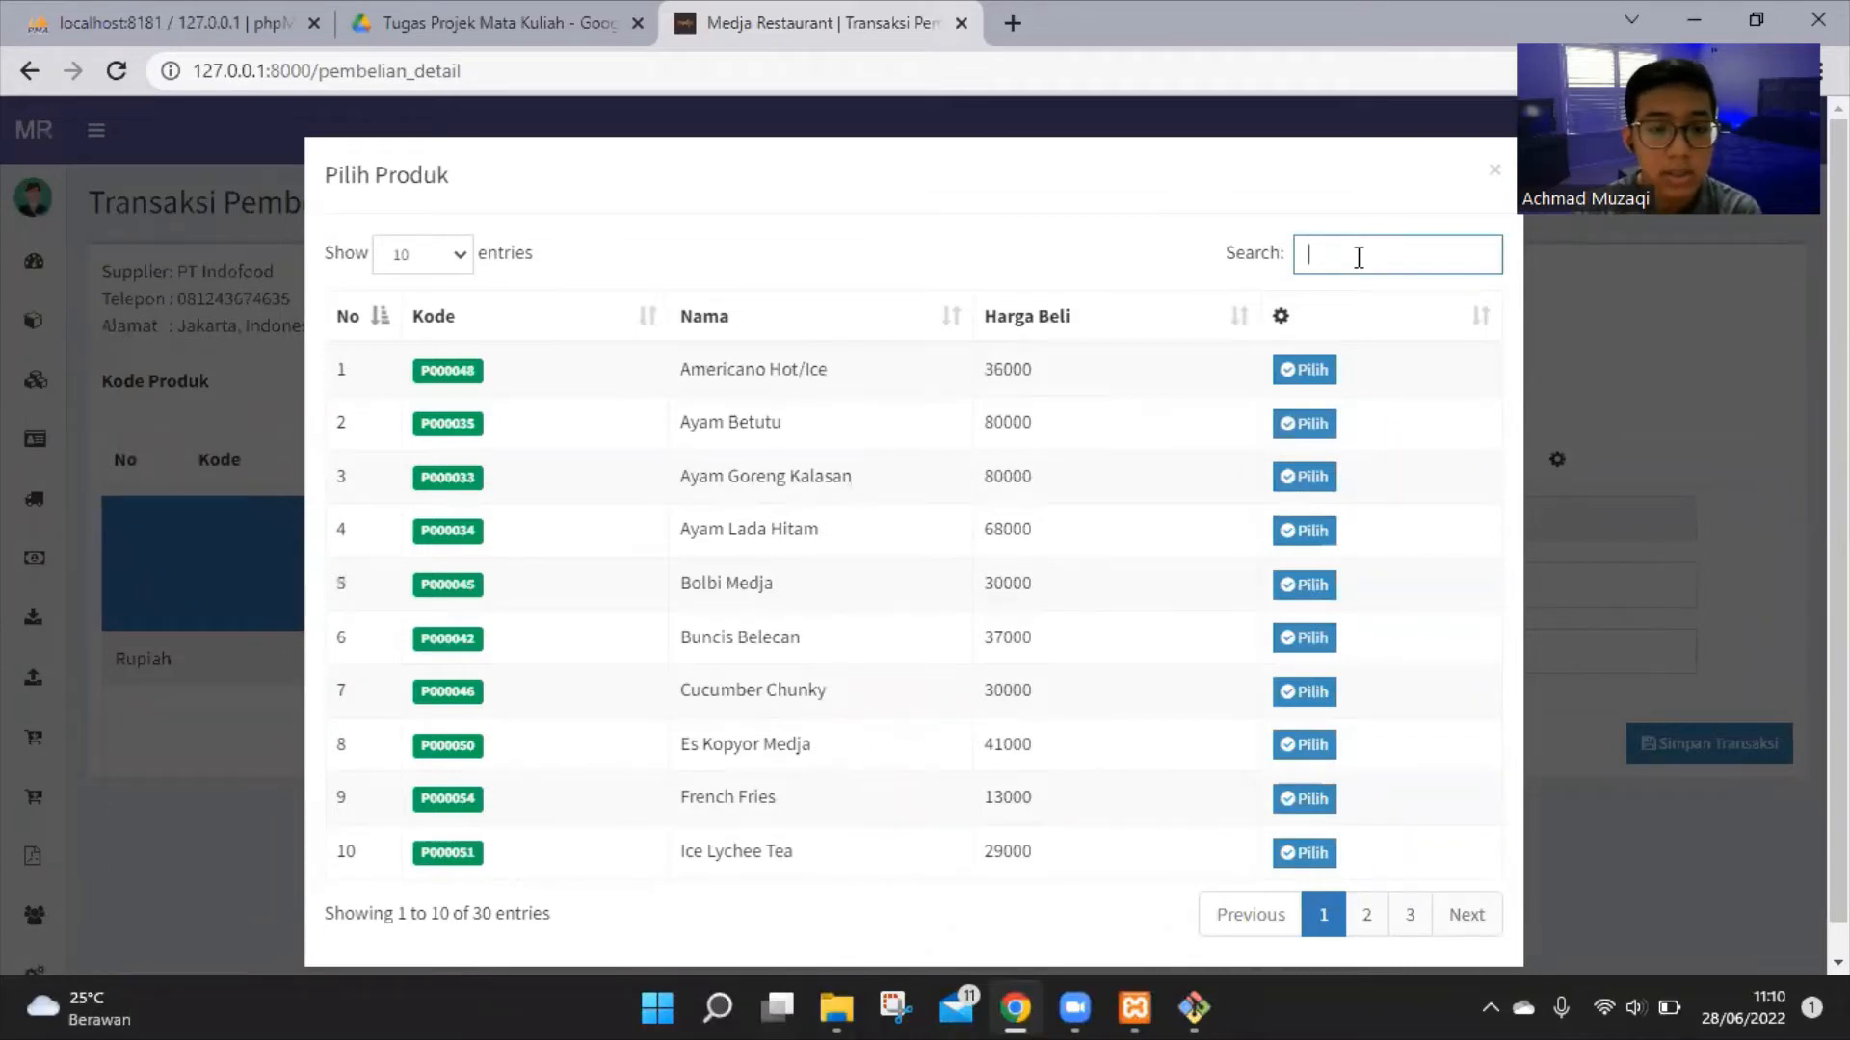
text(mie)
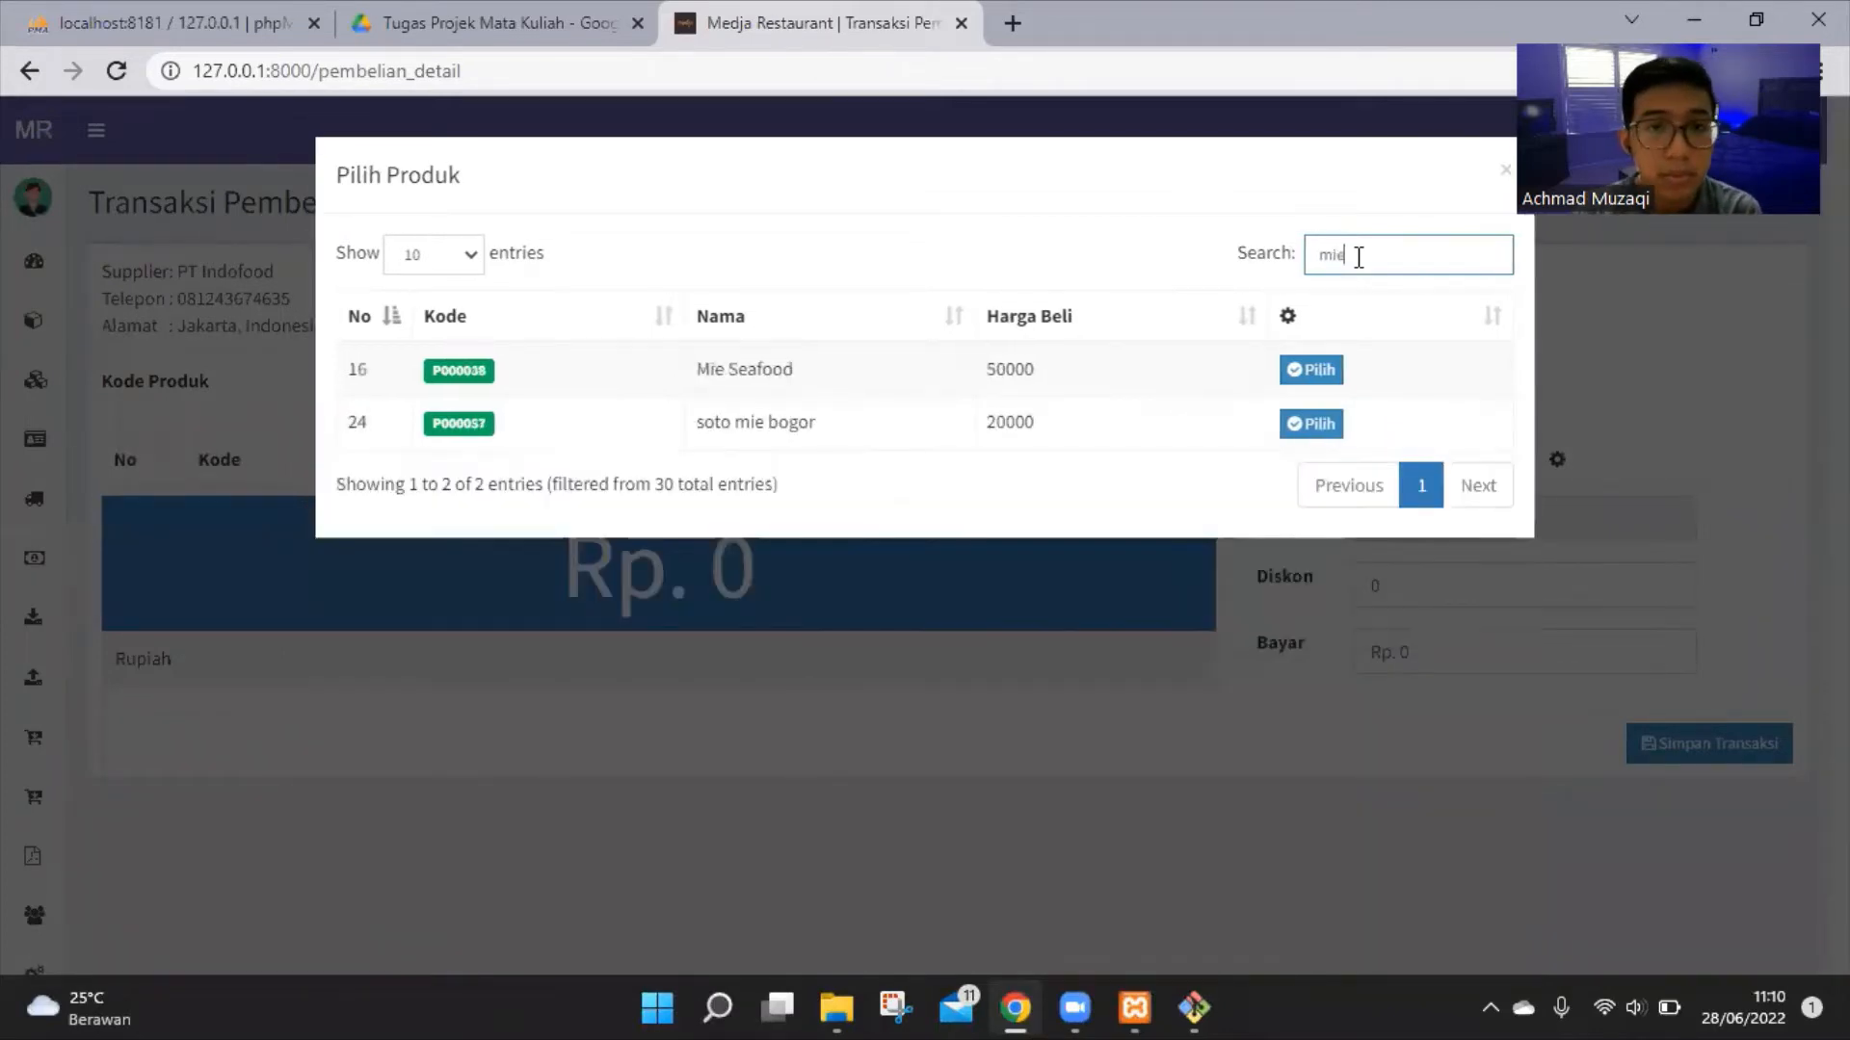
click(1312, 374)
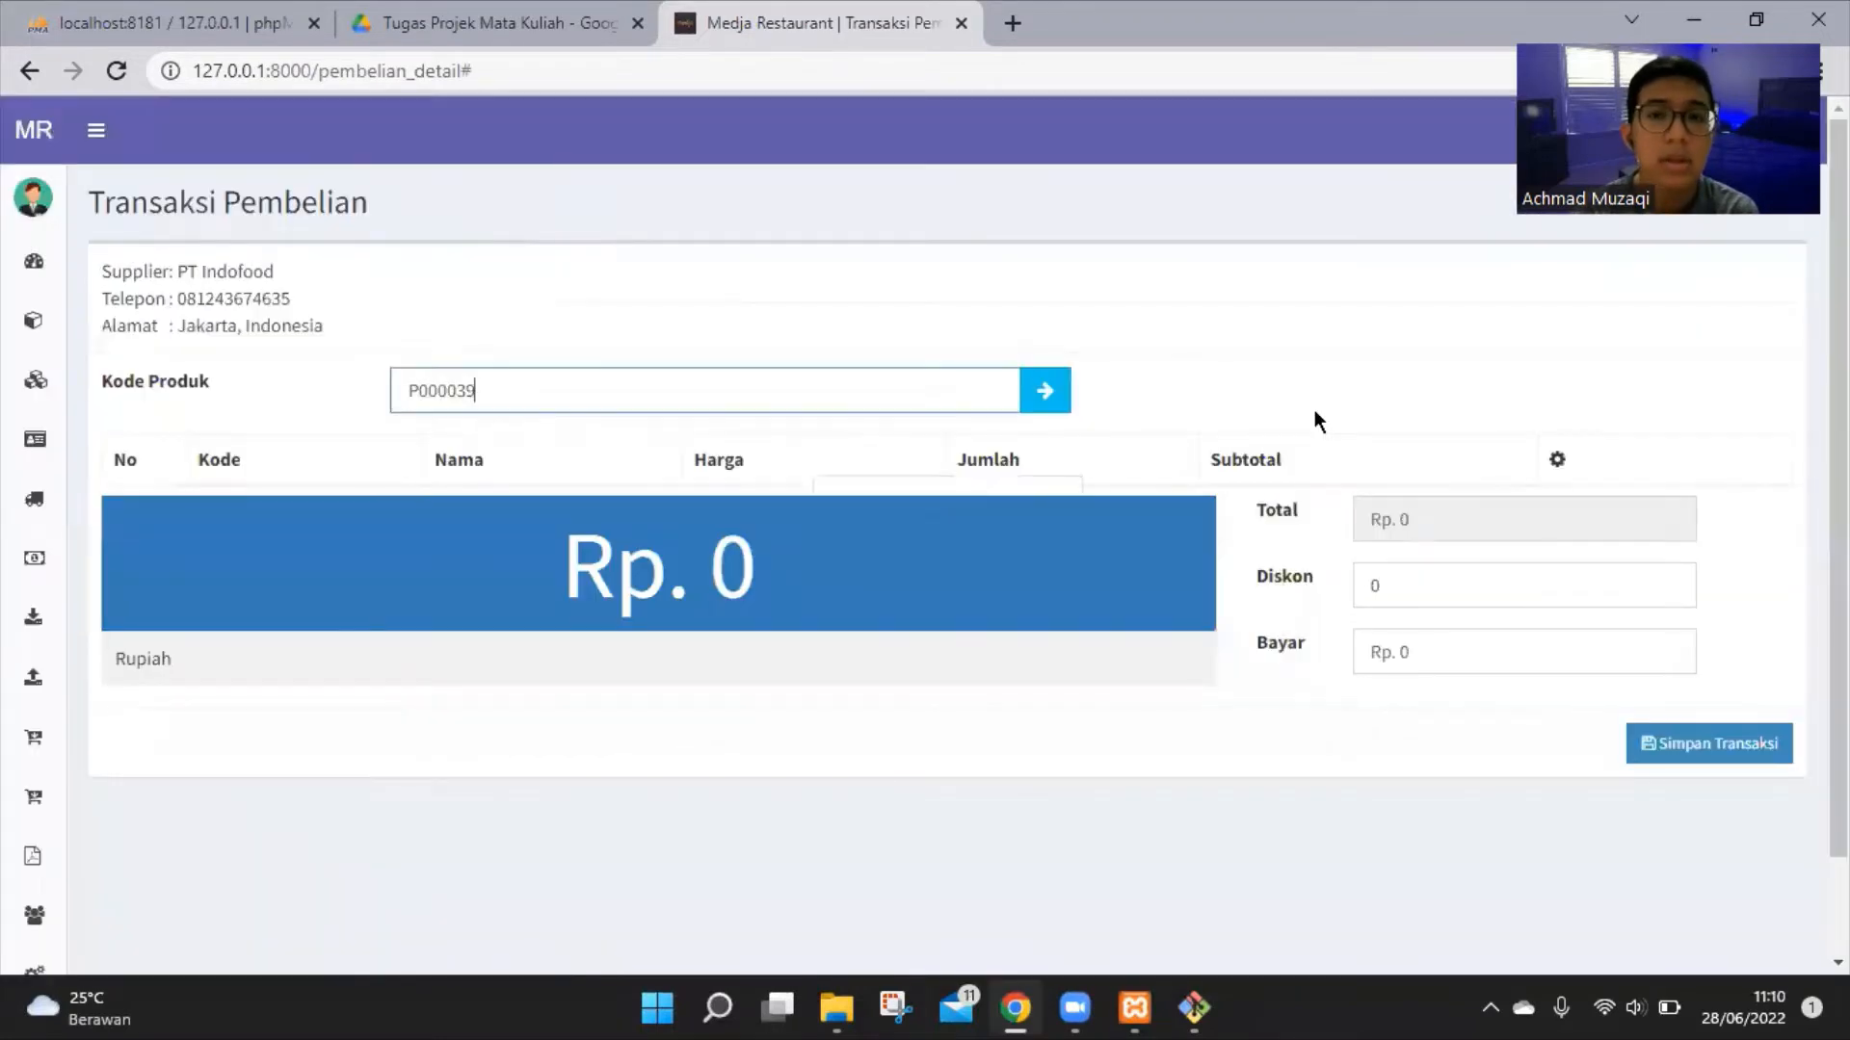
click(1149, 517)
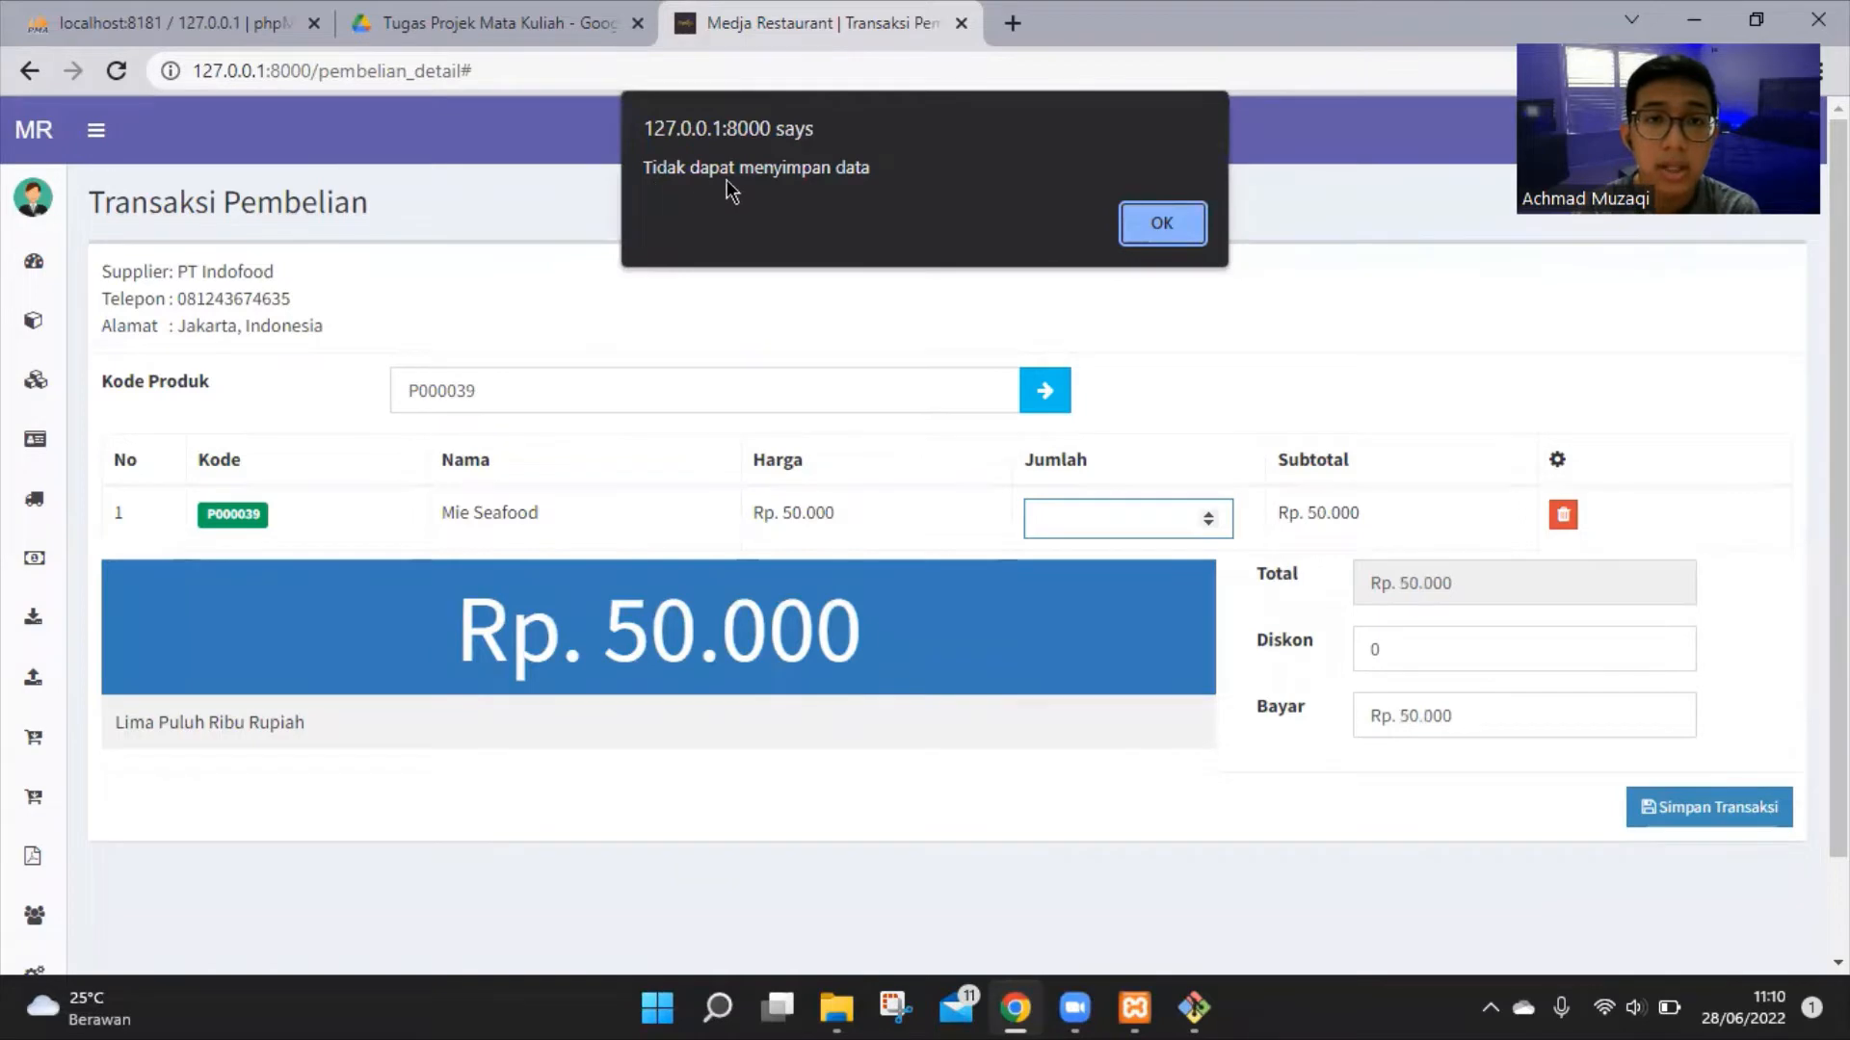
Dismiss the alert, set quantity 10 and discount 5%, leaving Rp. 475.000 to pay
click(1165, 231)
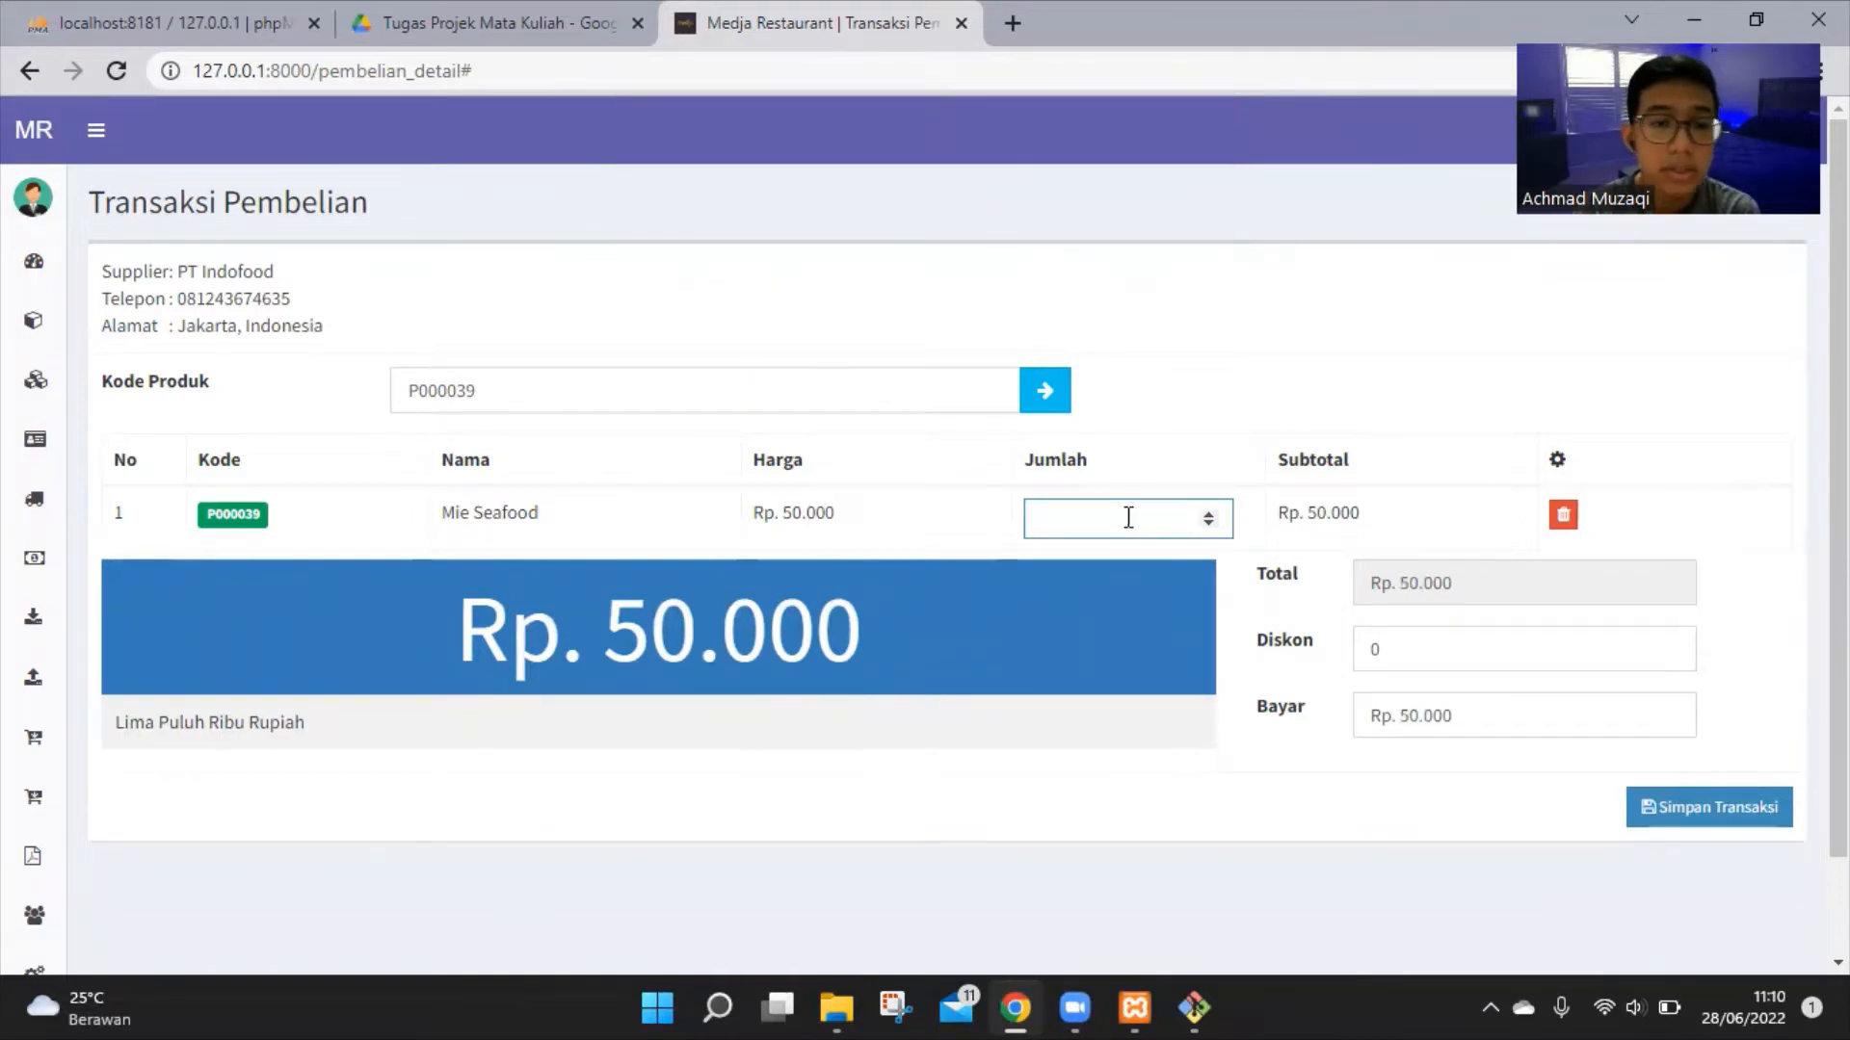
text(10)
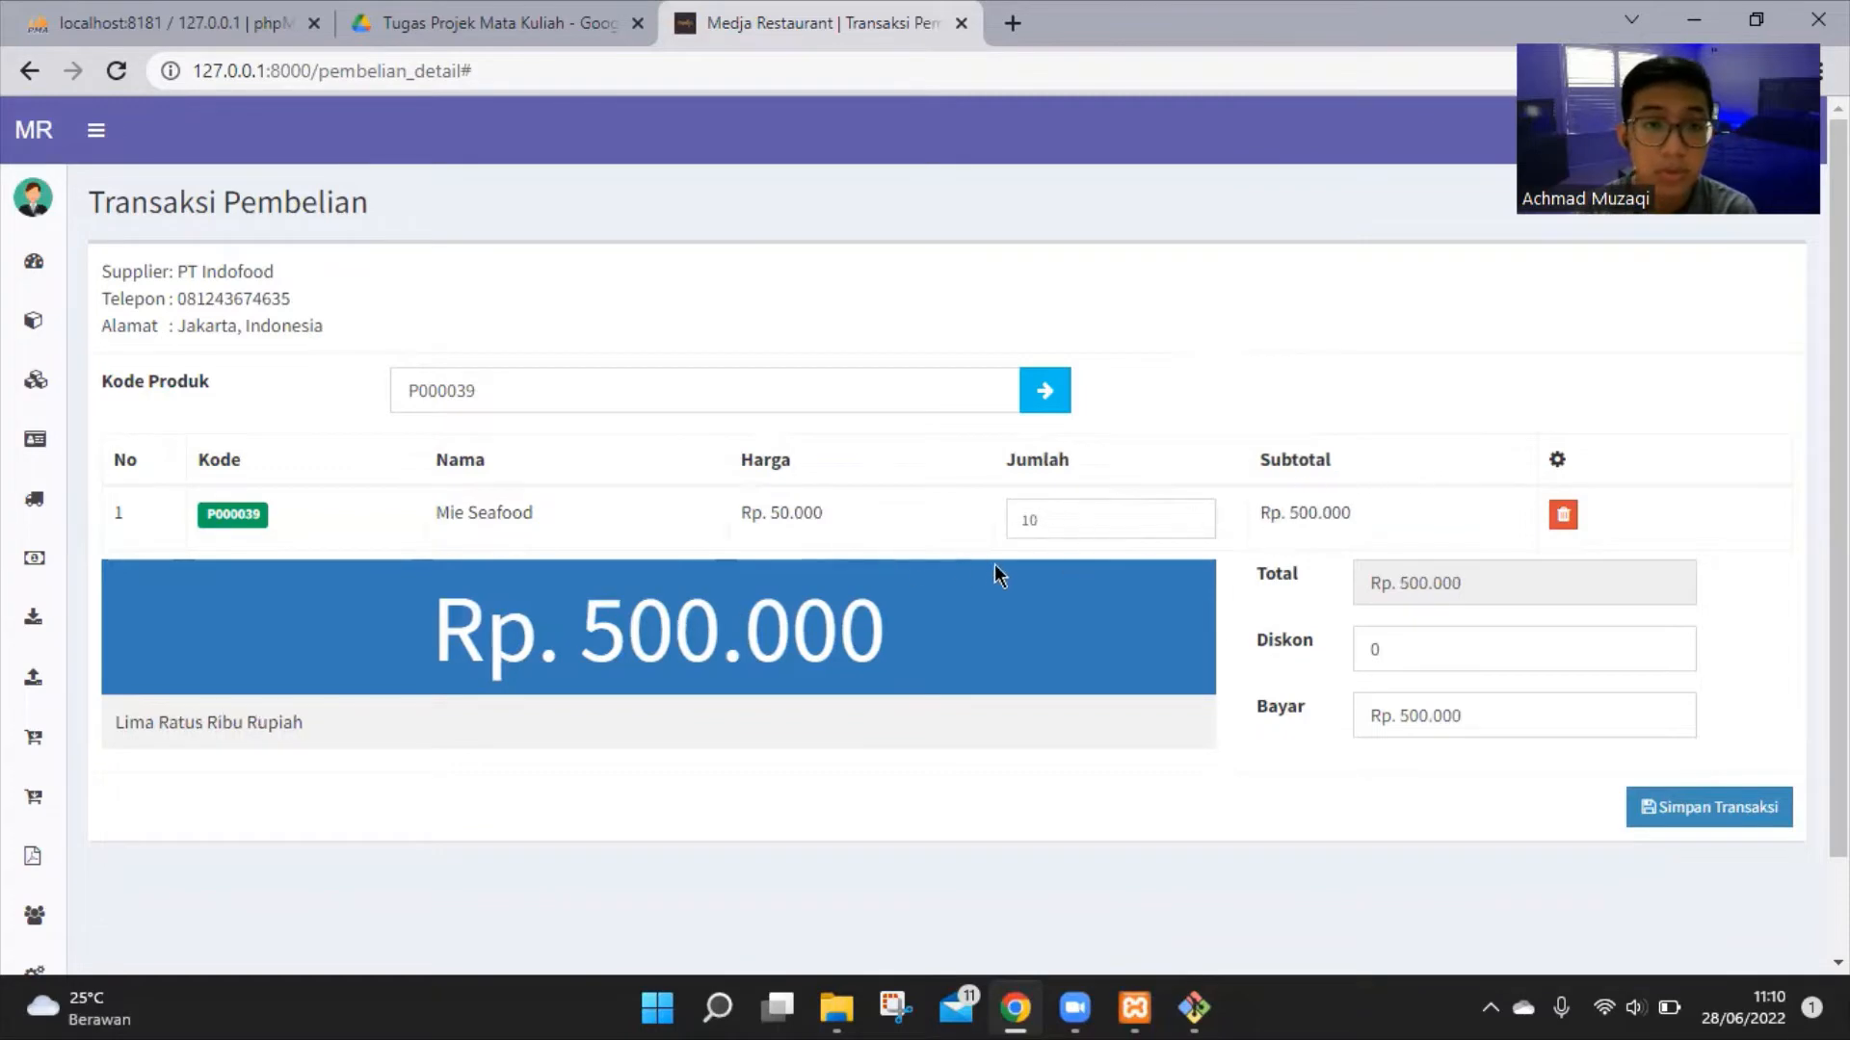
click(1436, 652)
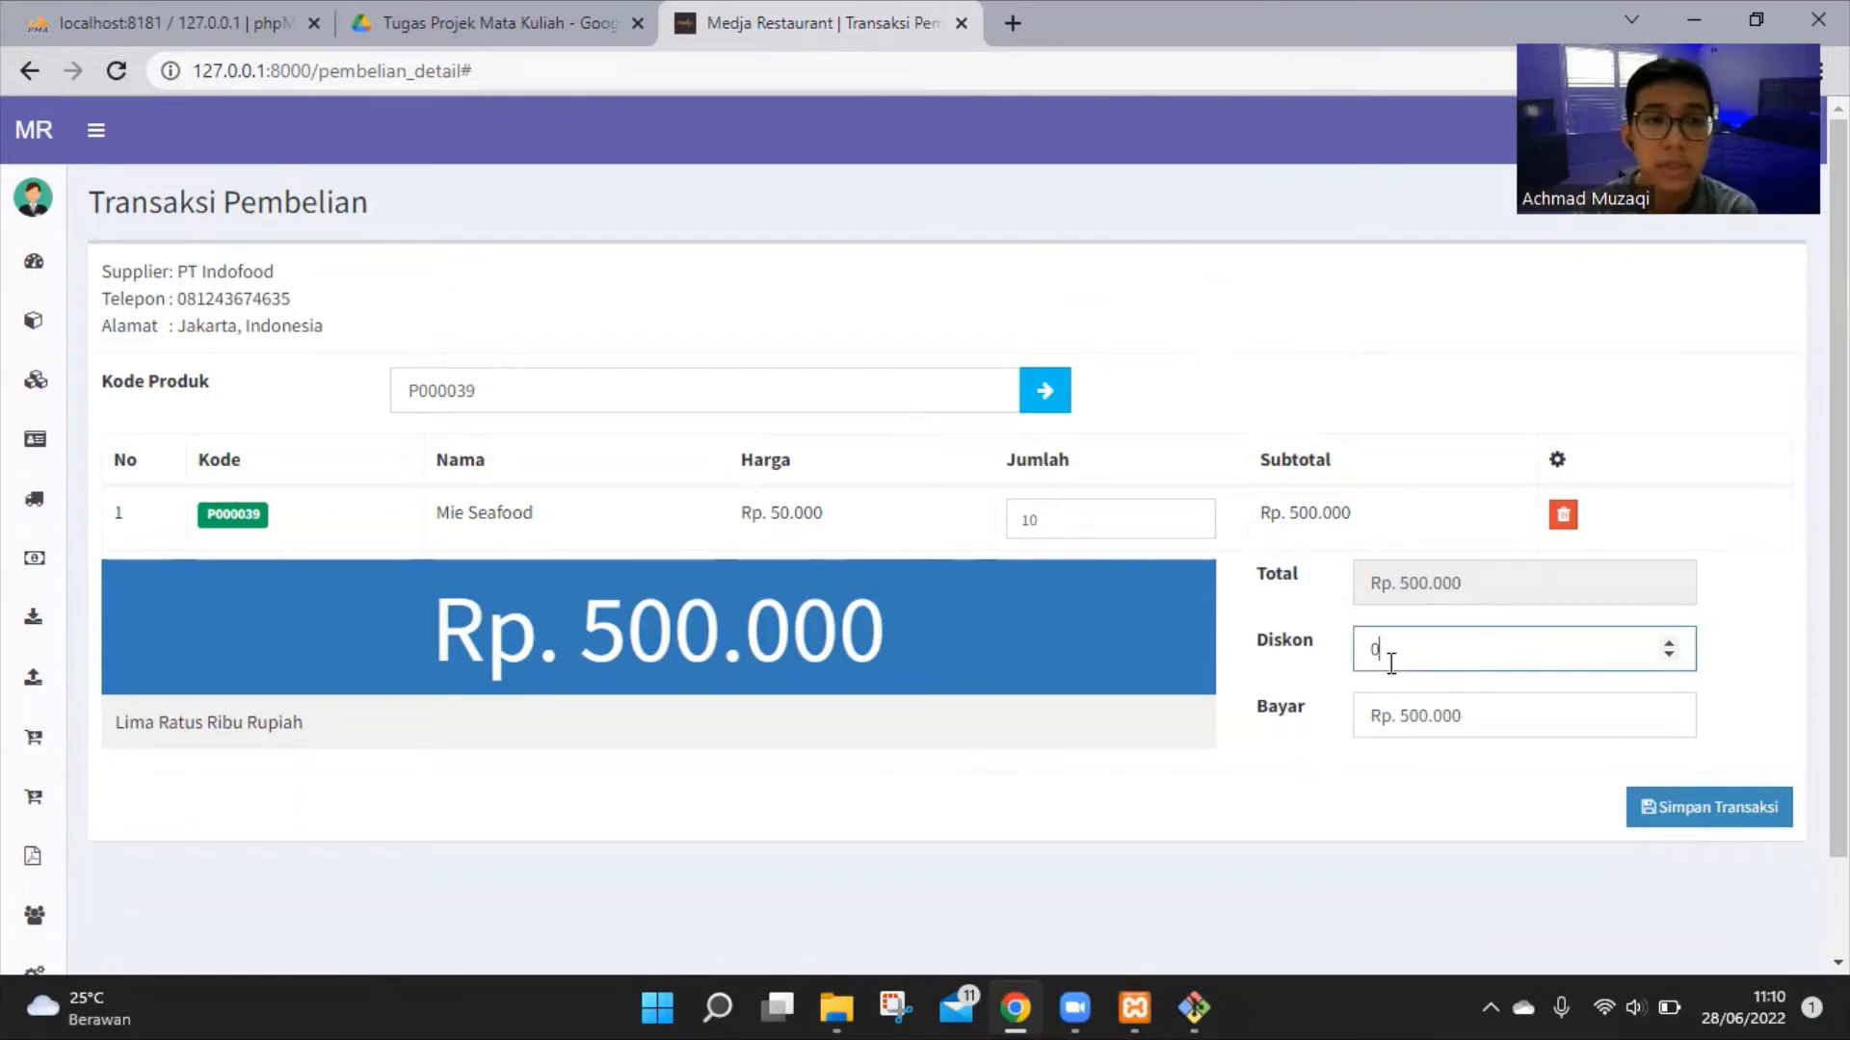
click(1668, 644)
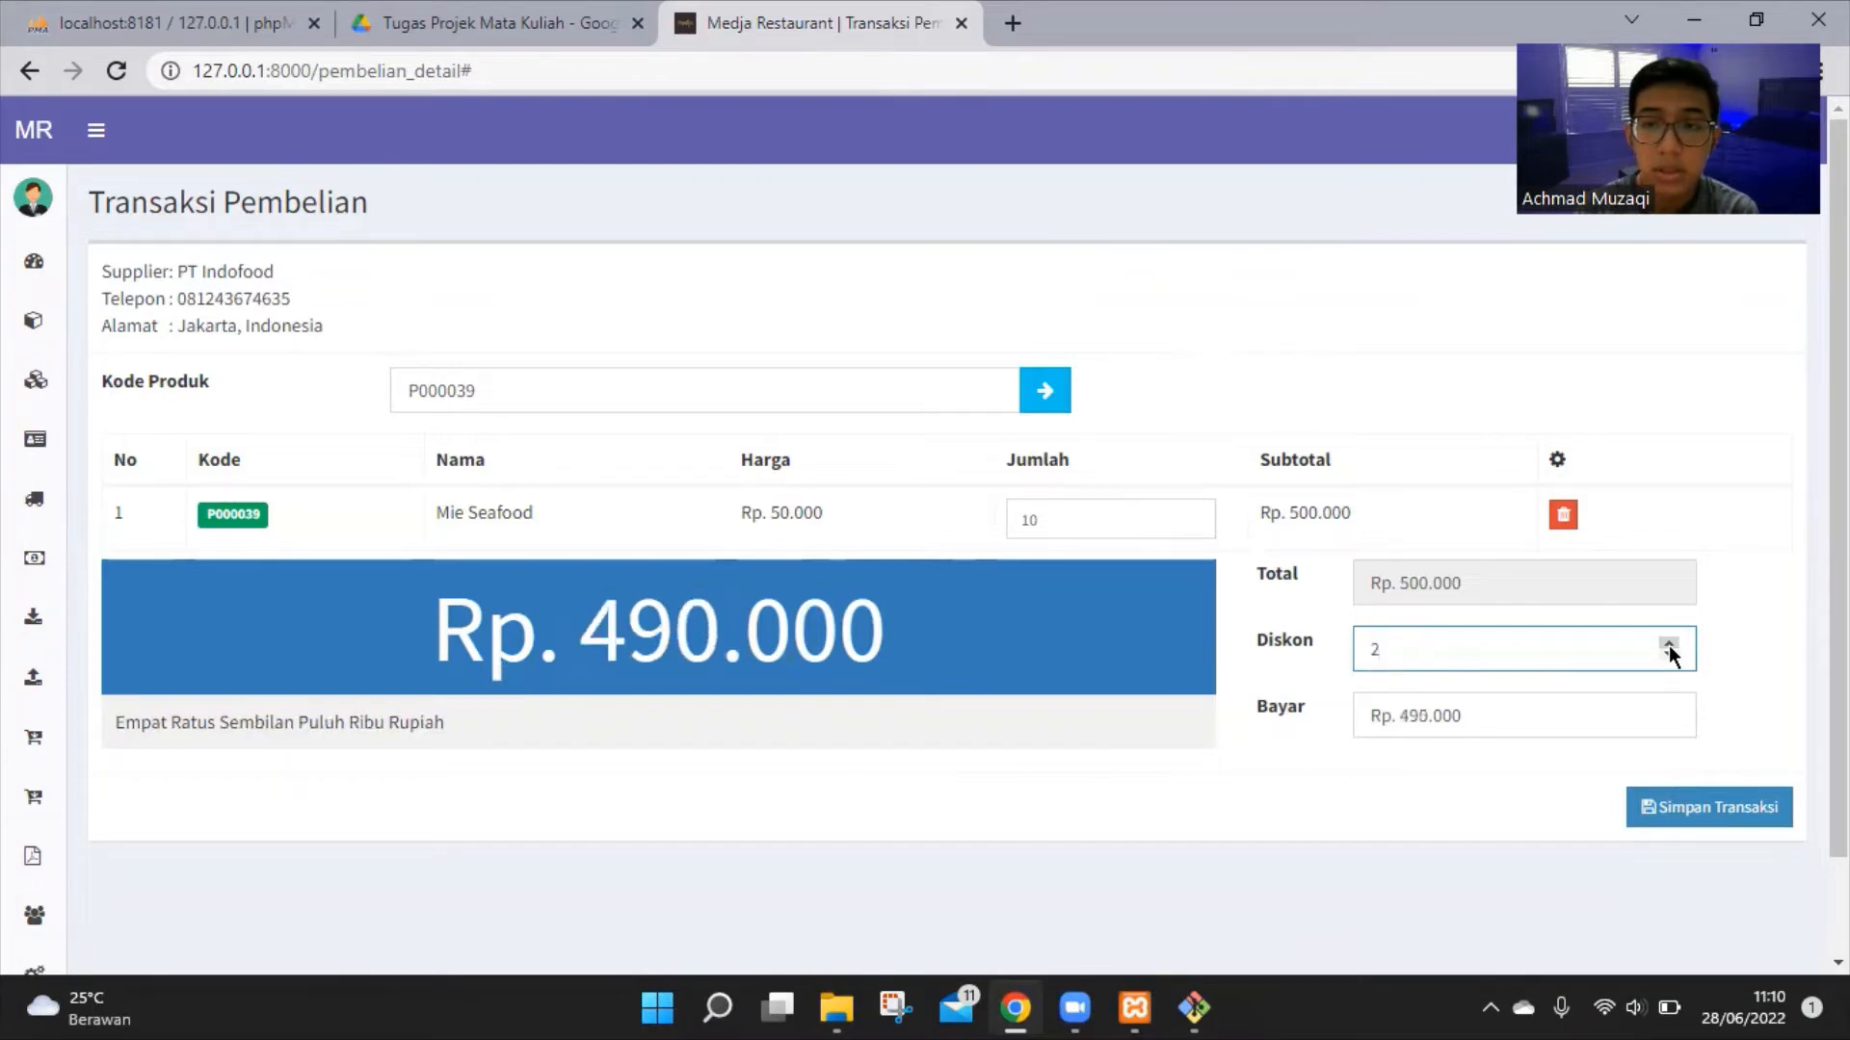
click(1668, 643)
click(1668, 644)
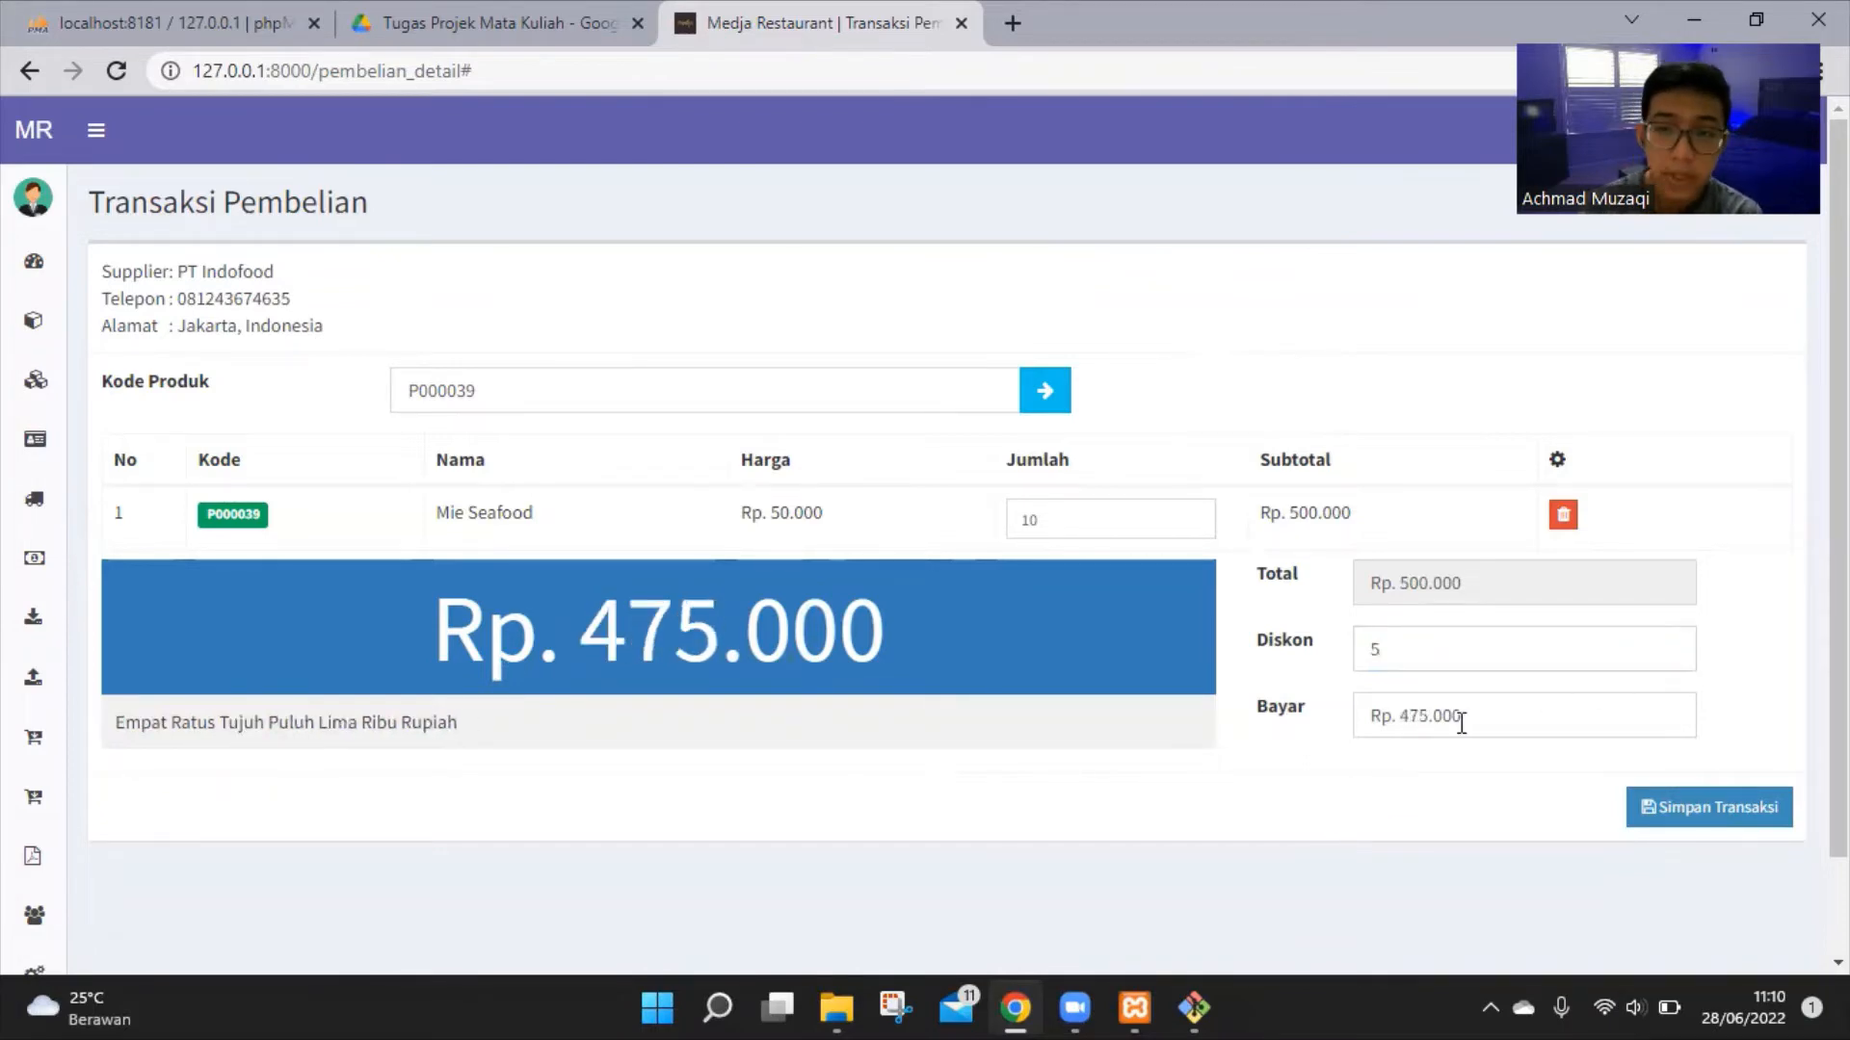
drag(1484, 718, 1384, 718)
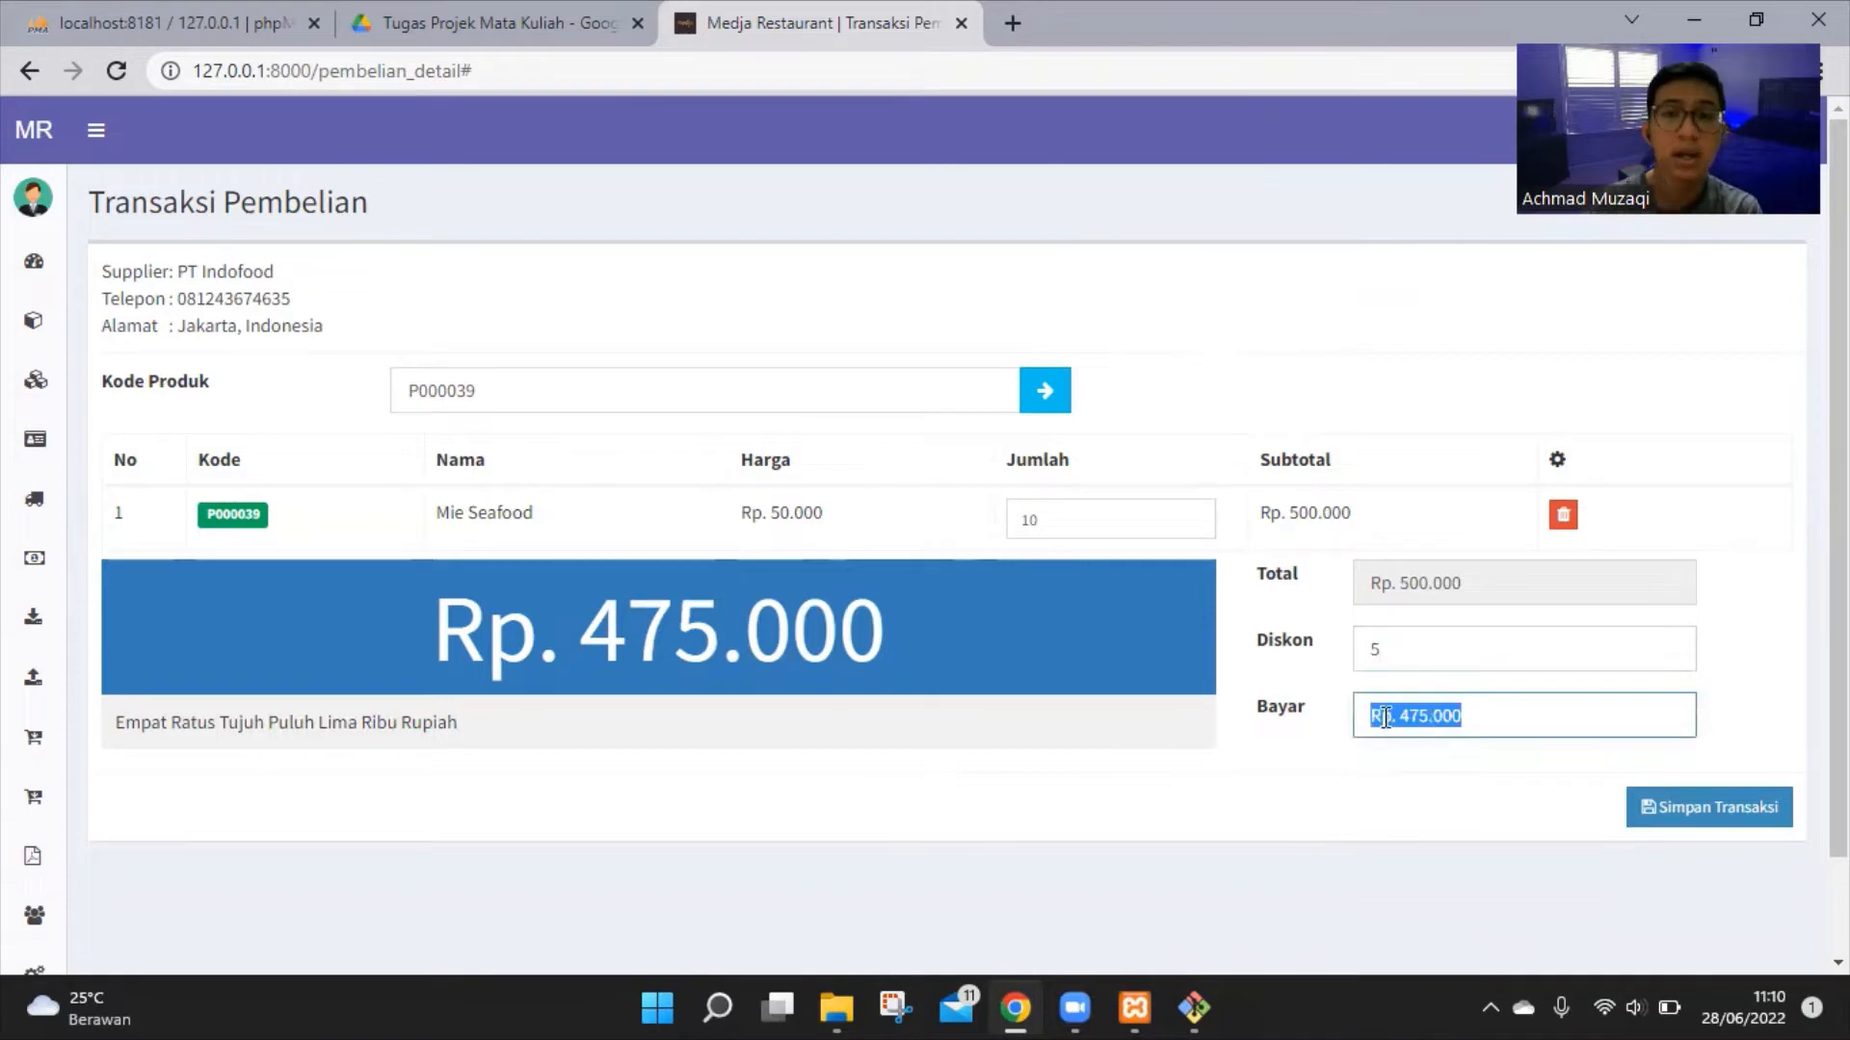
click(1413, 780)
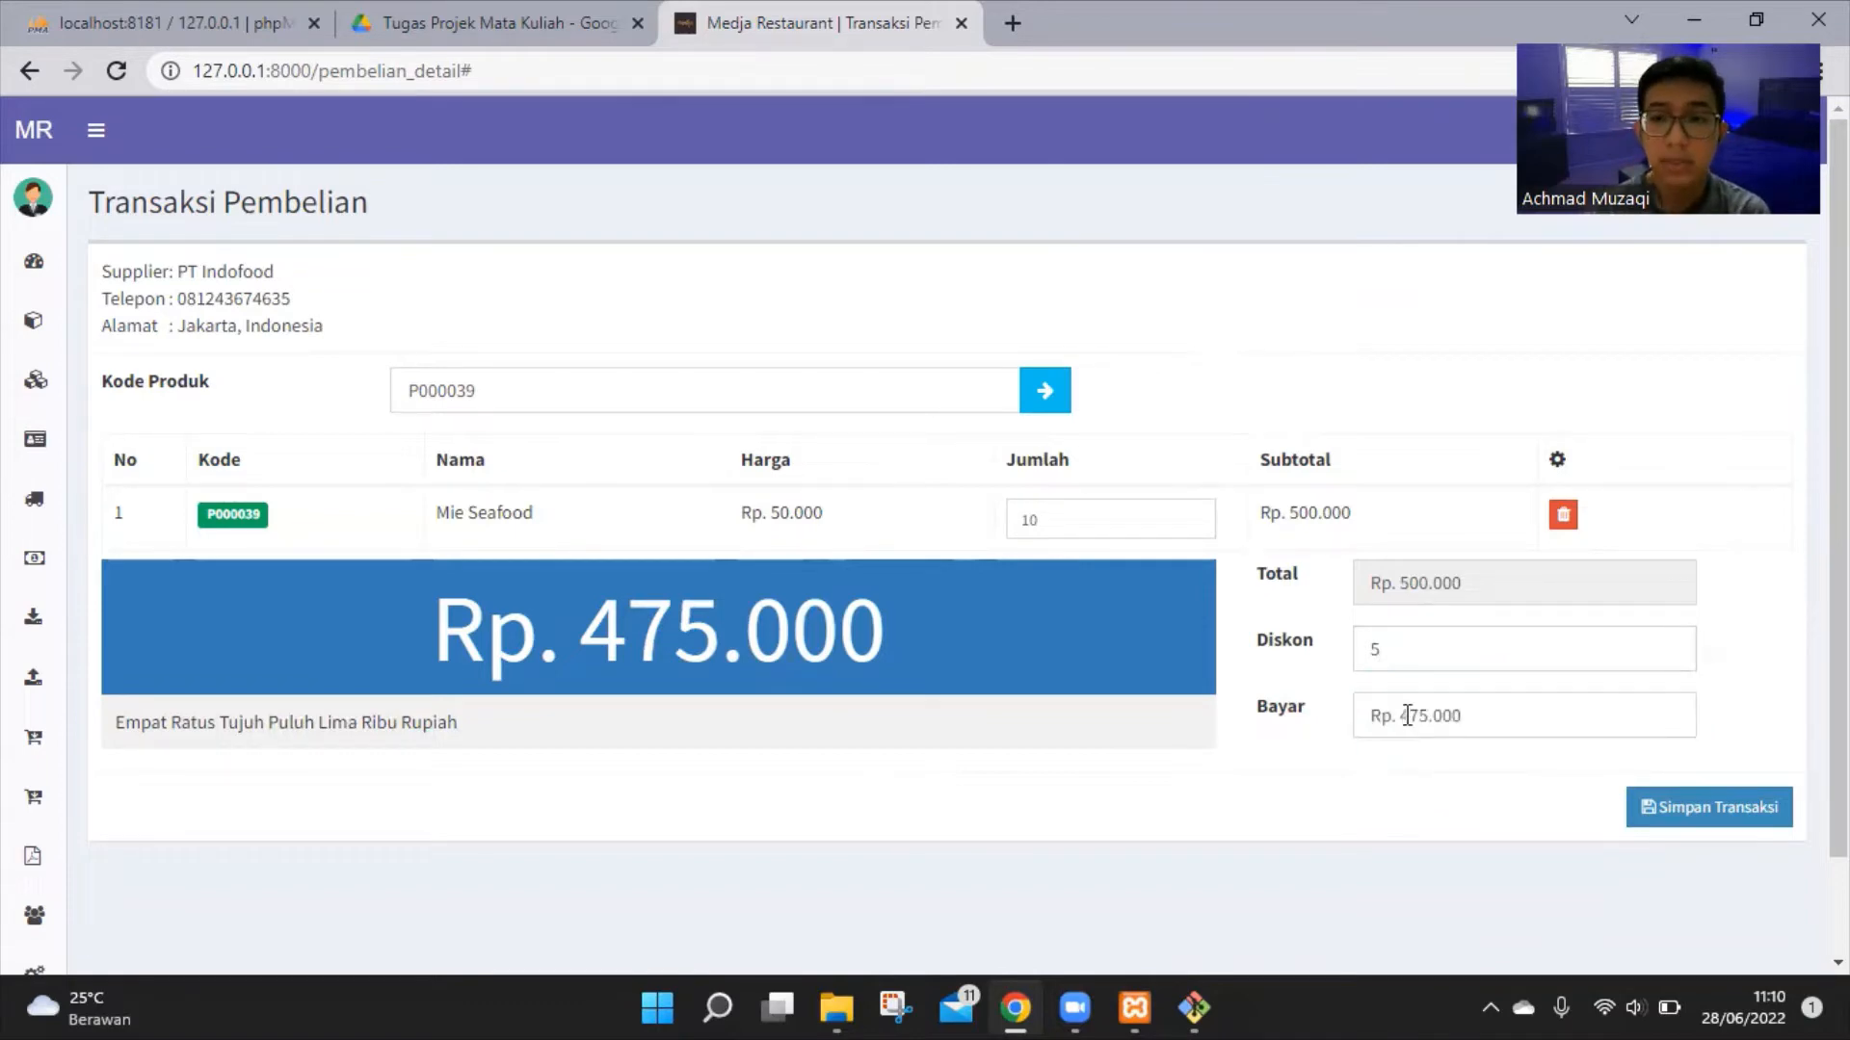
Save the purchase and check the new PT Indofood entry with 10 items in Daftar Pembelian
click(1693, 826)
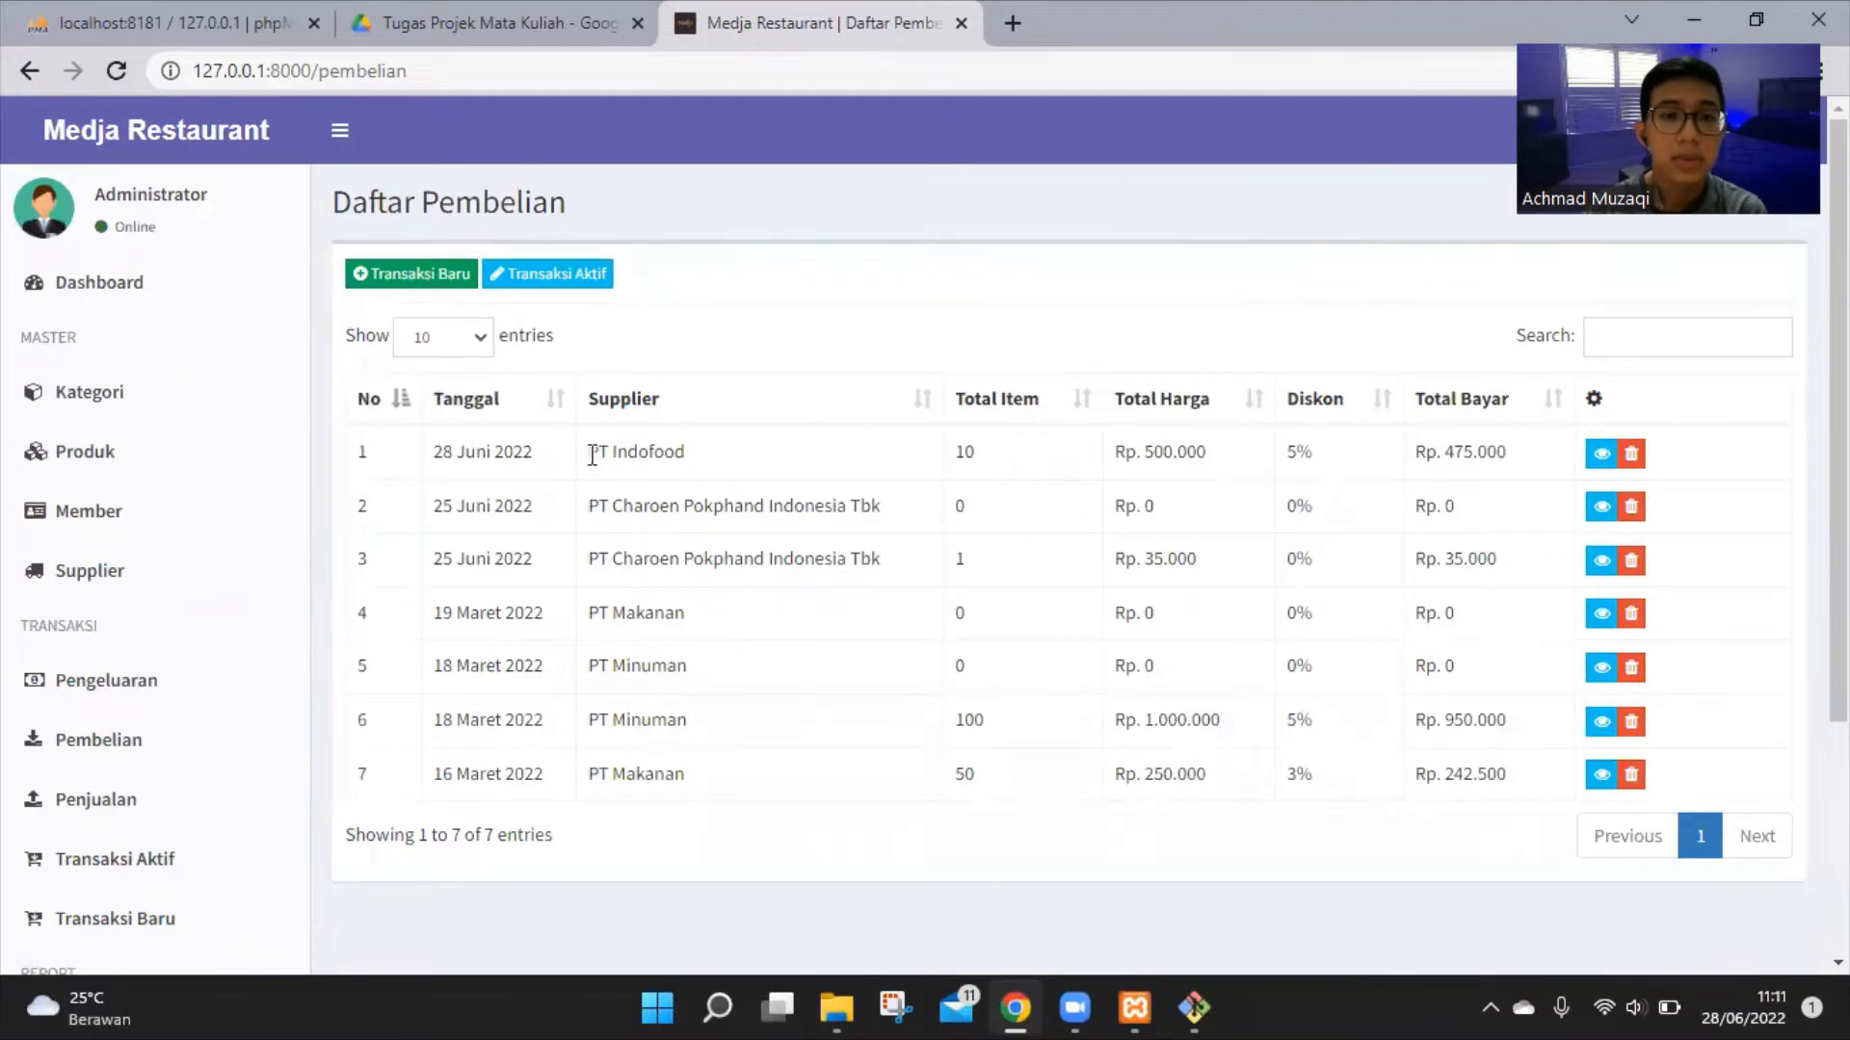
drag(591, 455, 710, 462)
click(337, 169)
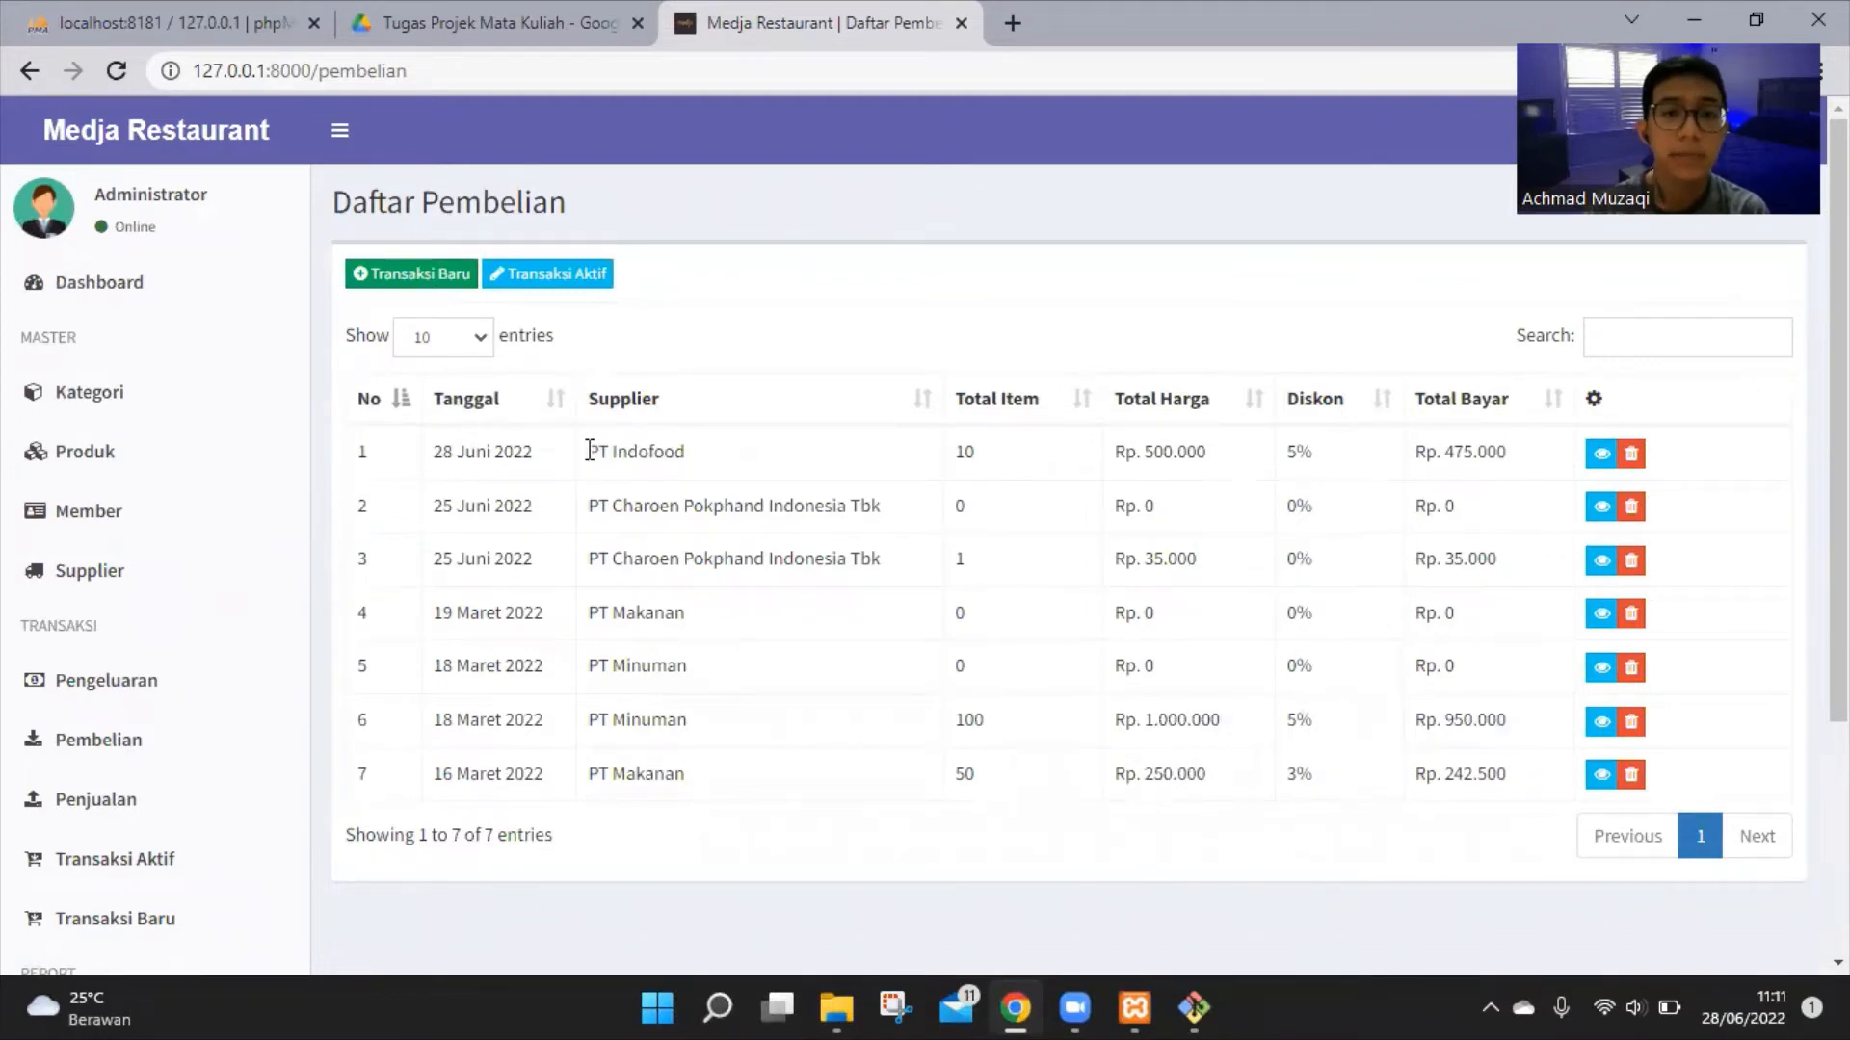
drag(595, 451, 681, 453)
click(700, 461)
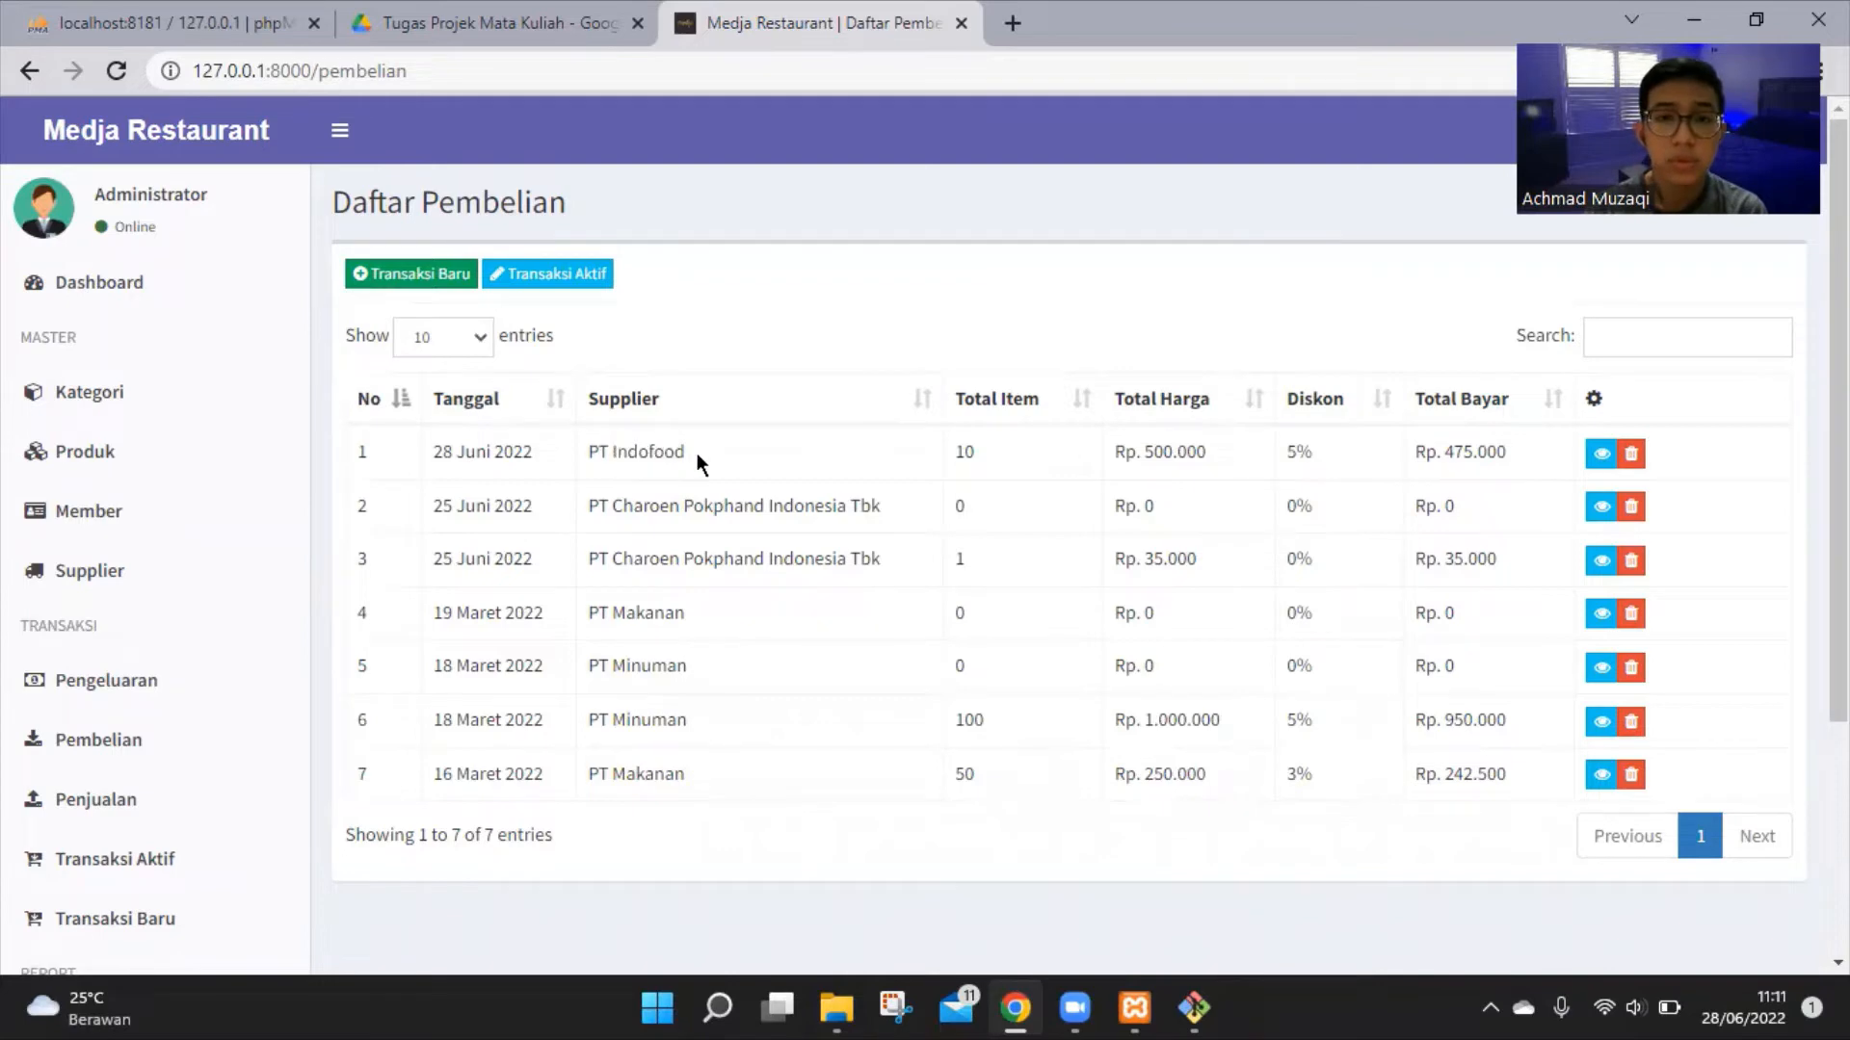
double_click(967, 452)
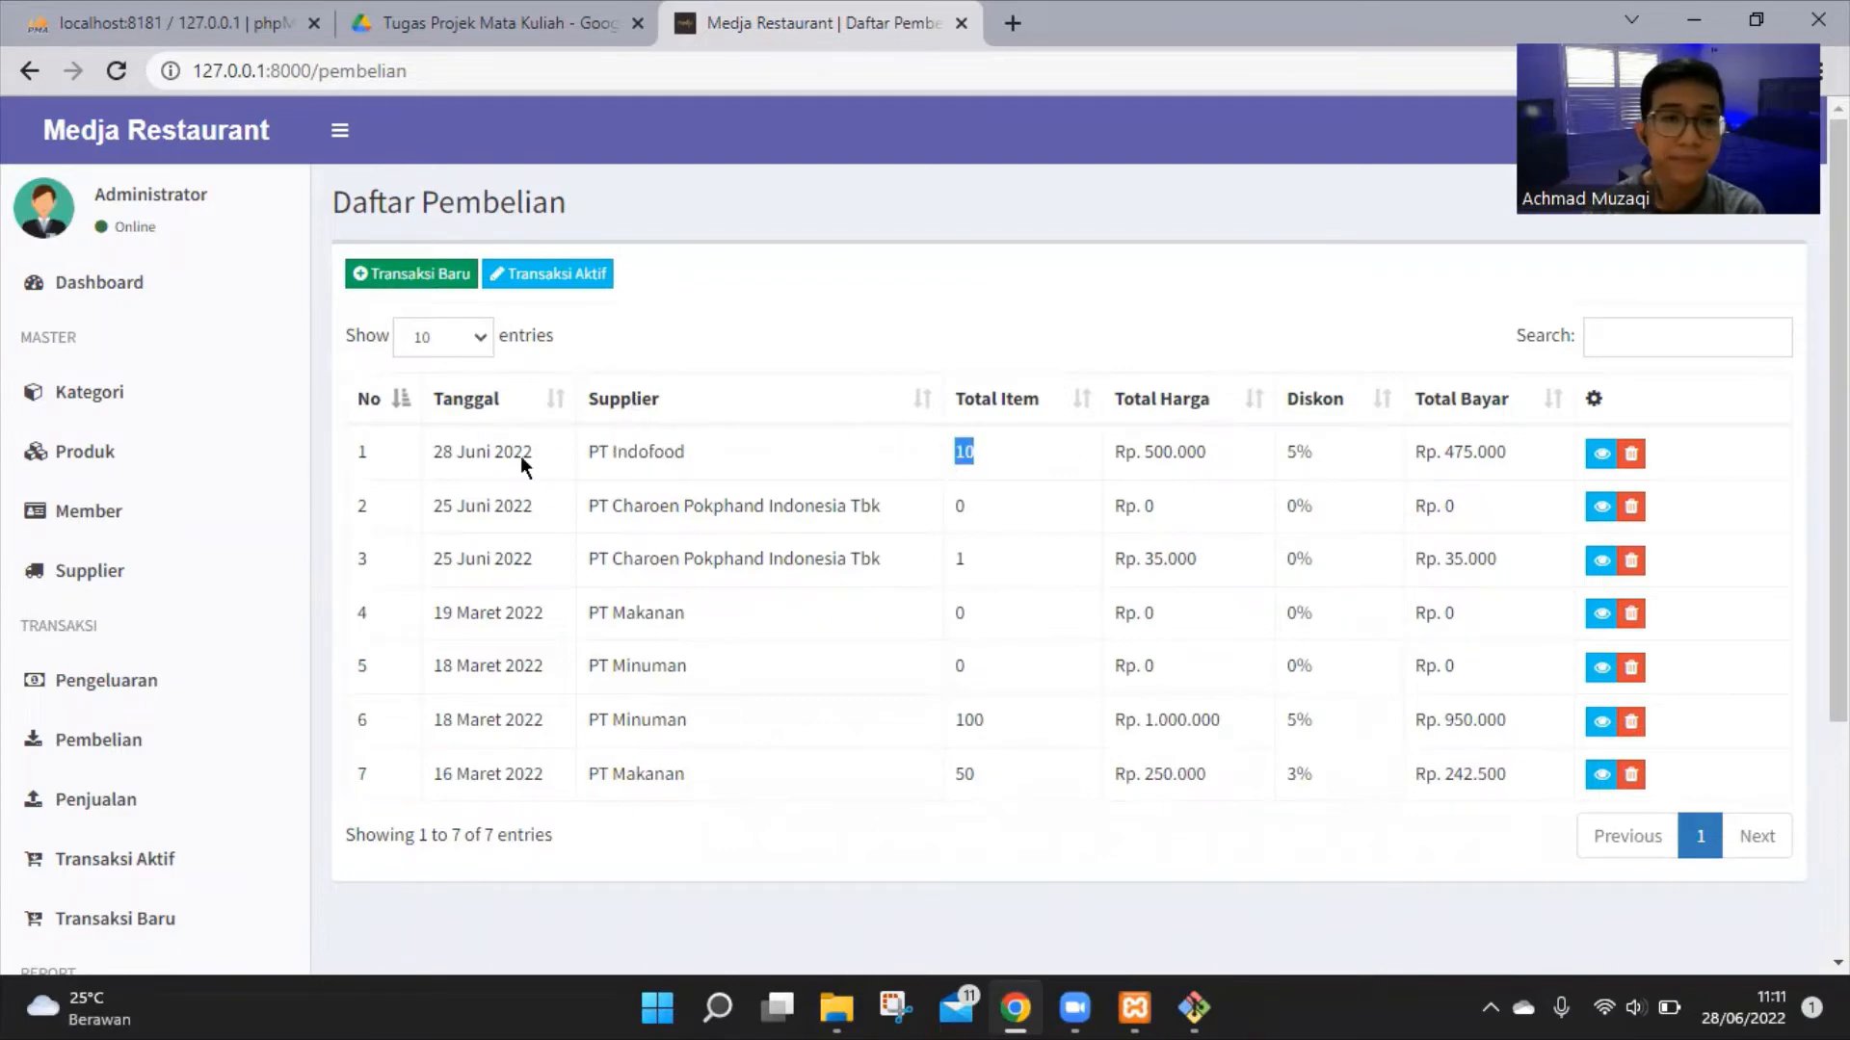
scroll(145, 650, down, 3)
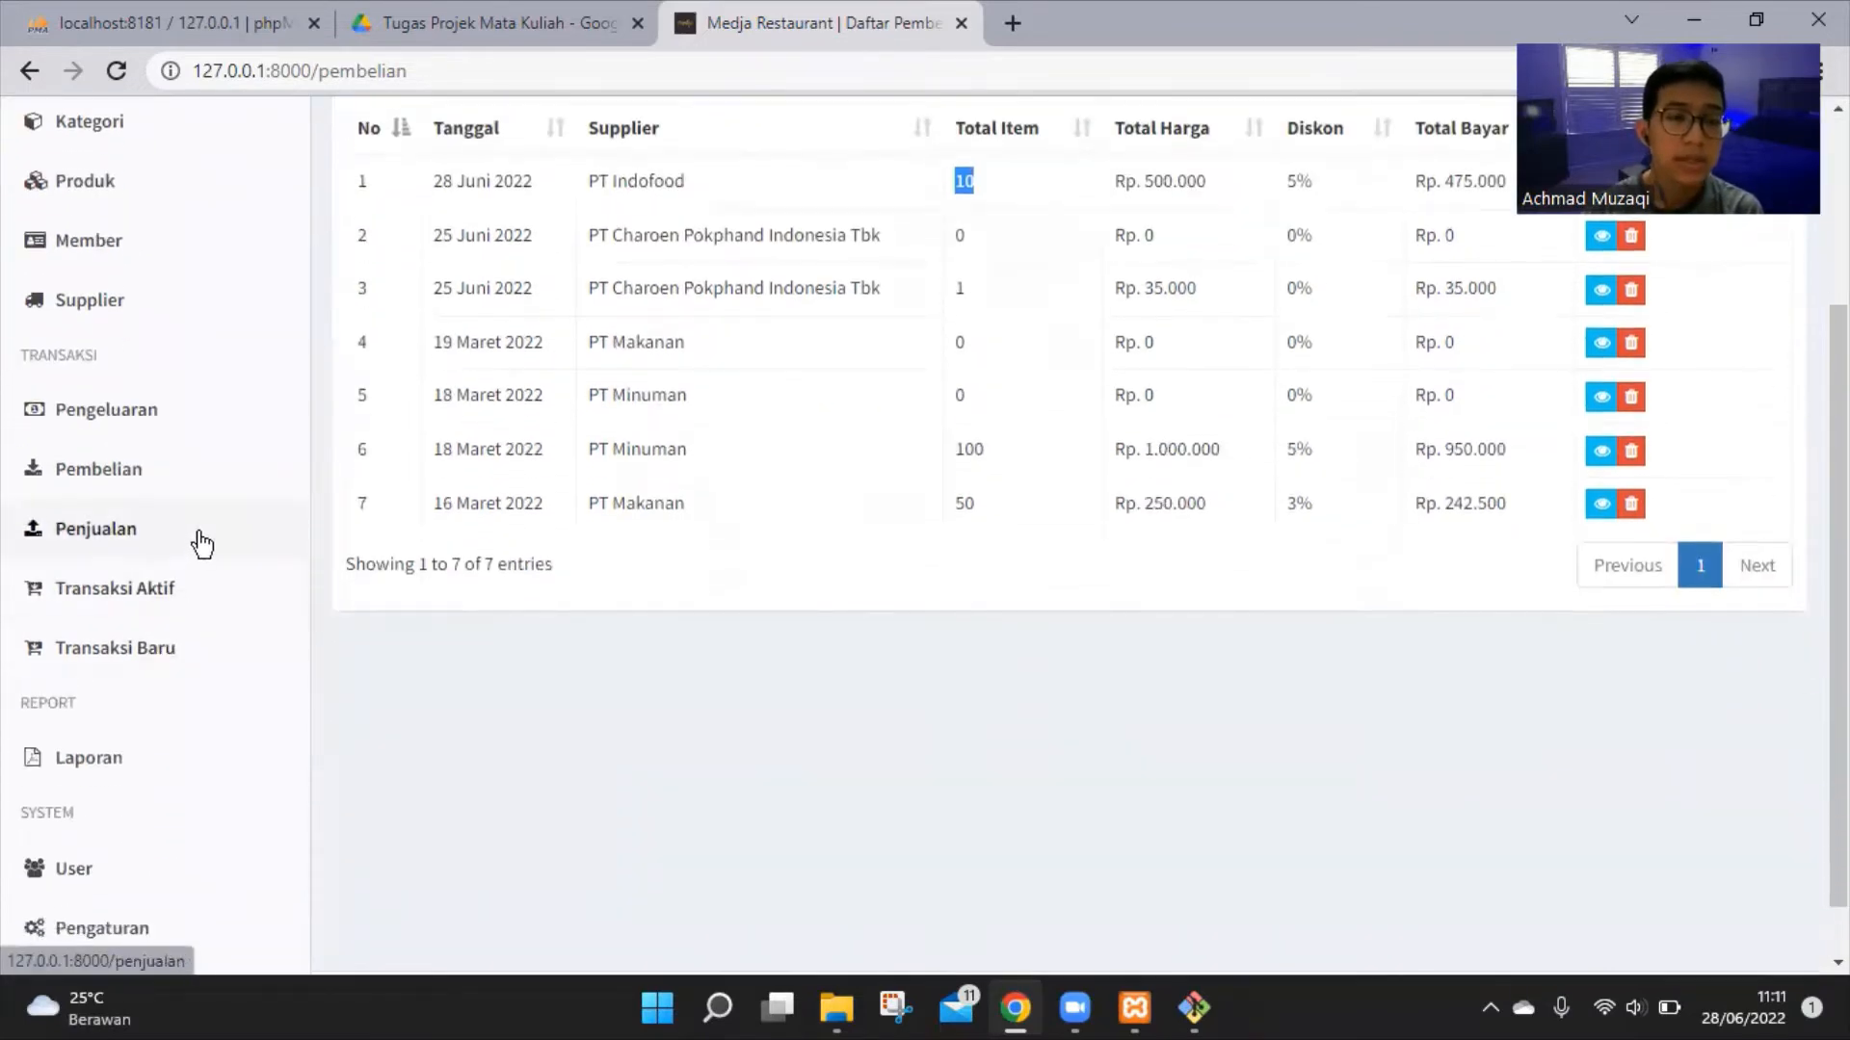
click(201, 544)
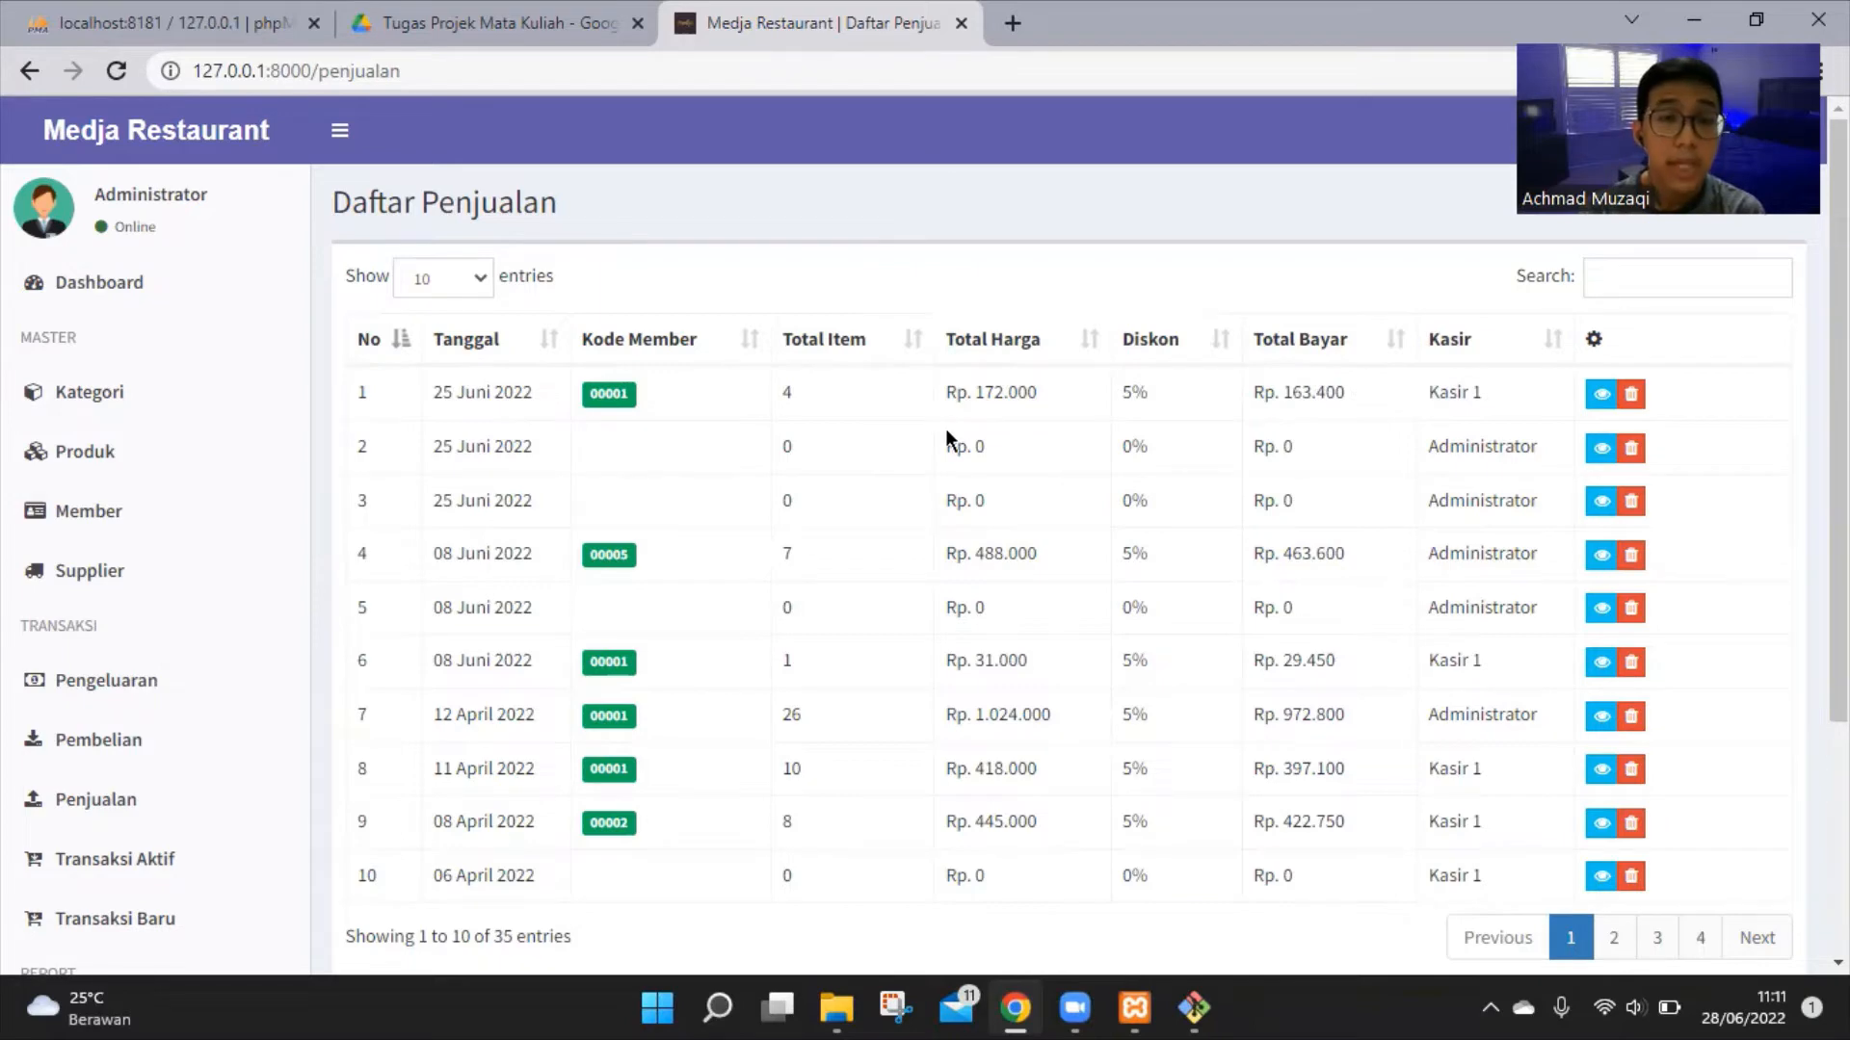
drag(420, 193, 581, 203)
click(583, 208)
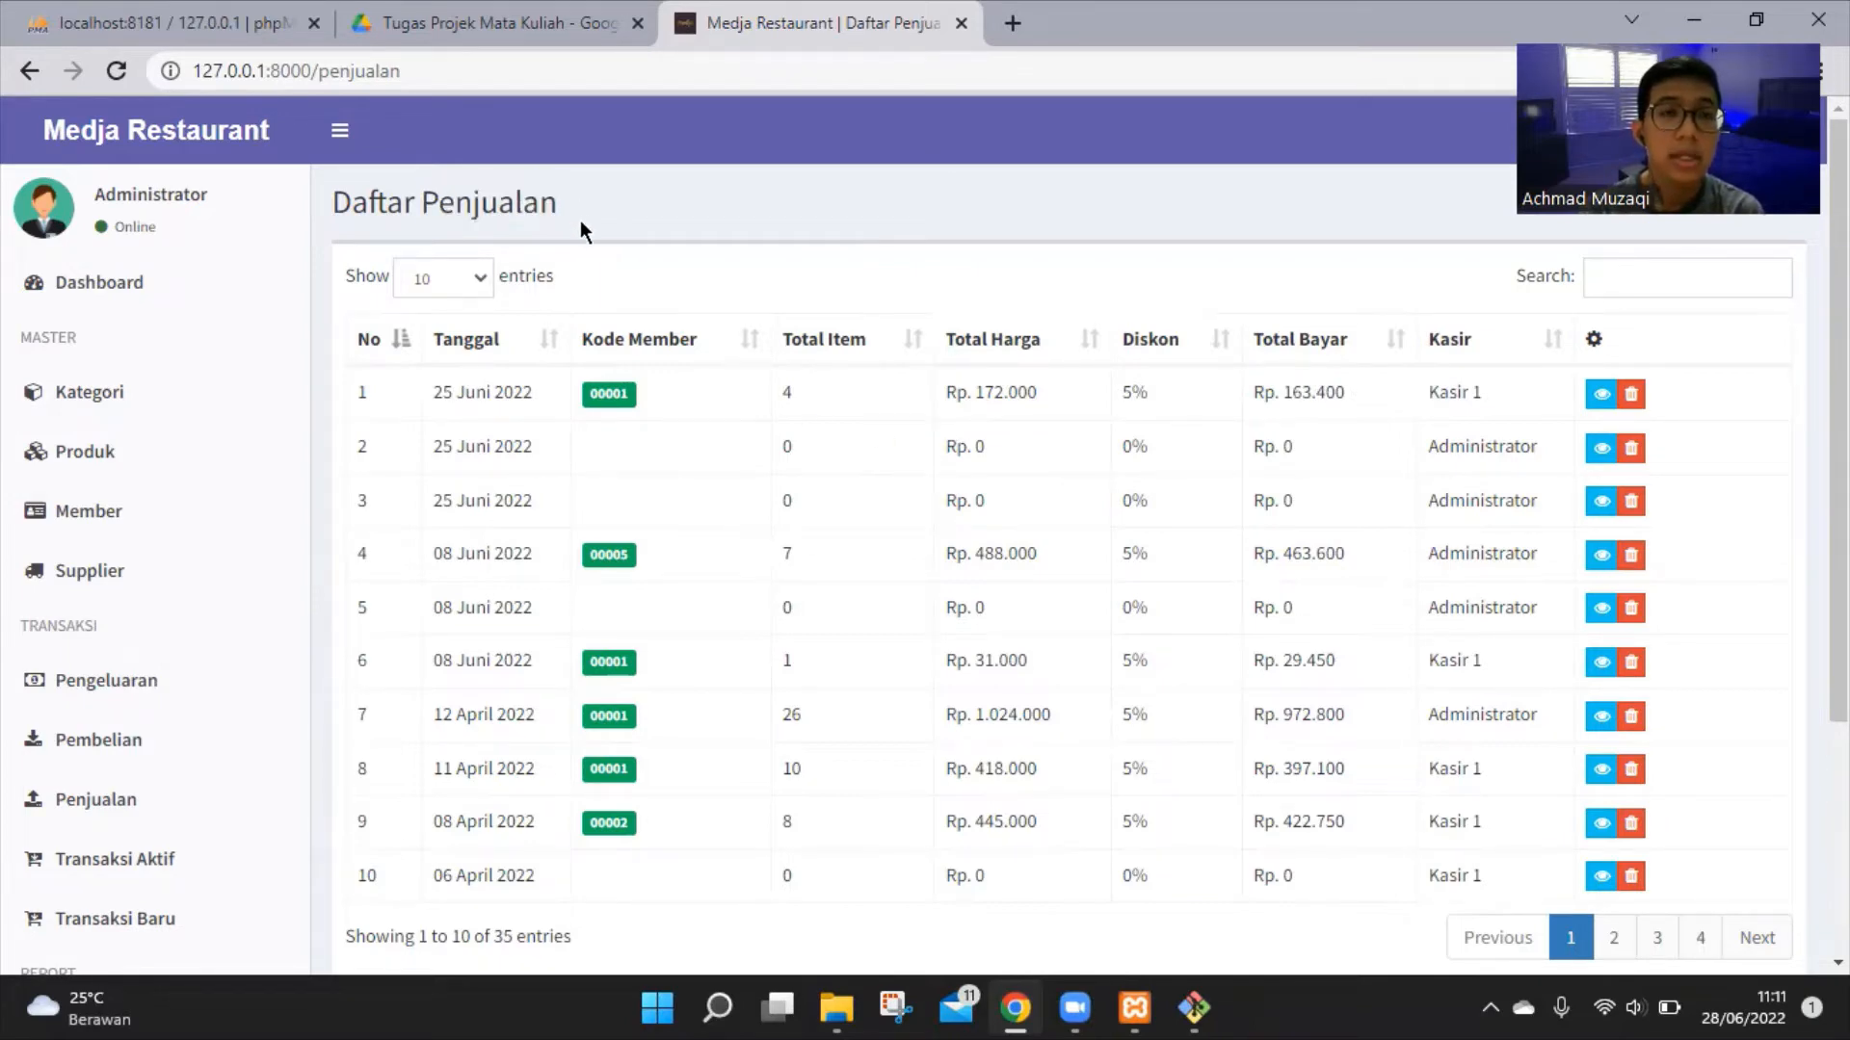
scroll(647, 246, down, 2)
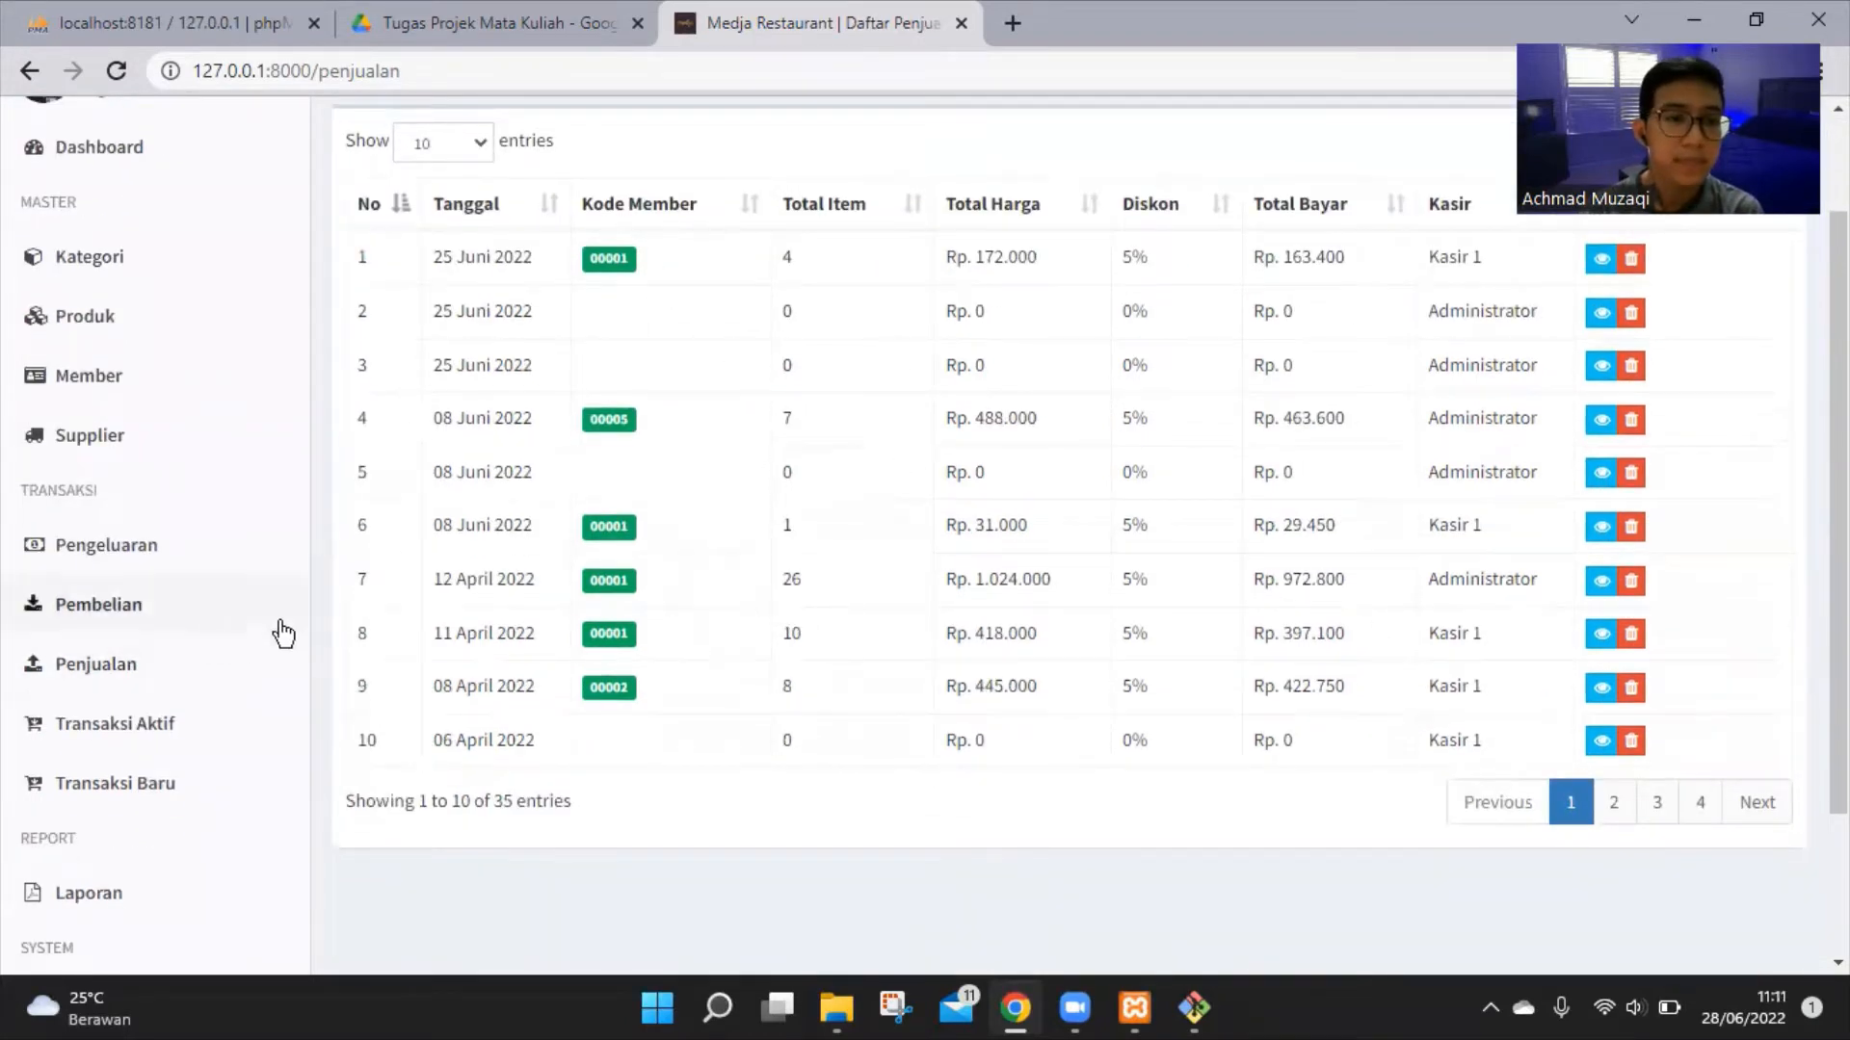
scroll(1584, 798, up, 1)
scroll(1591, 804, up, 2)
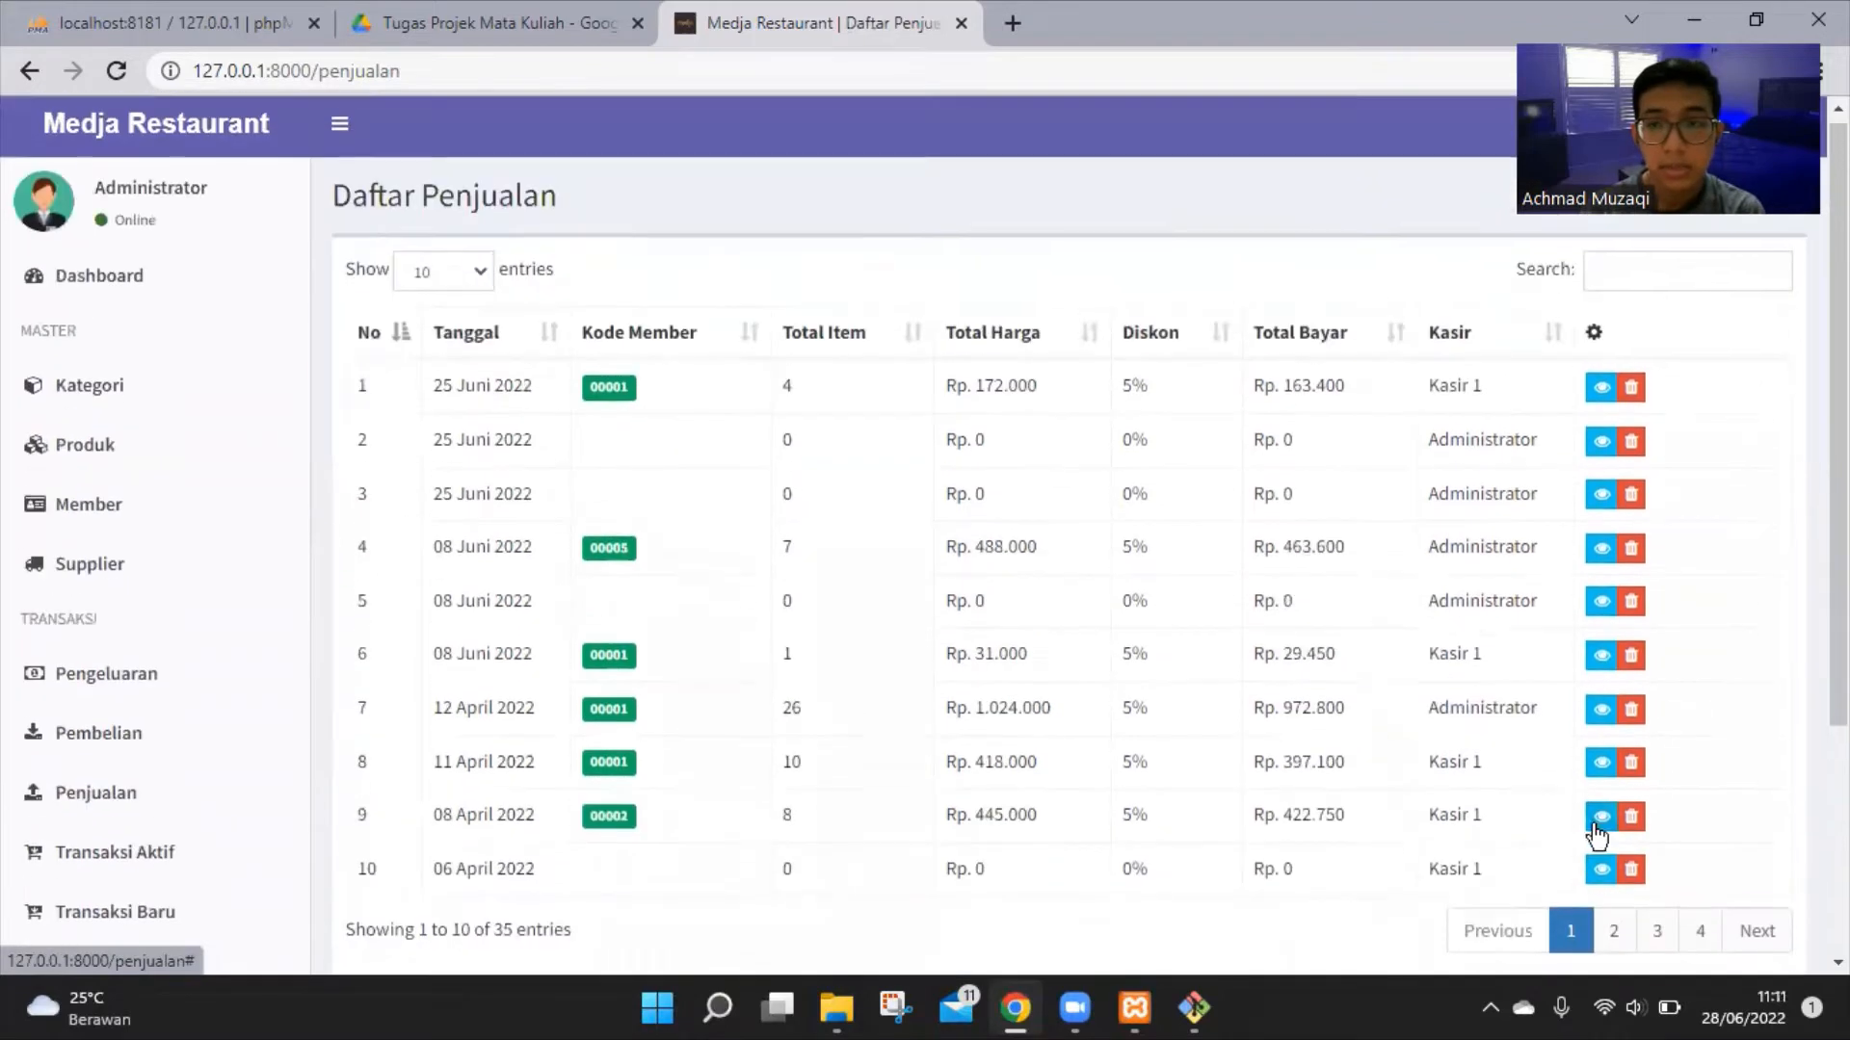
click(1611, 939)
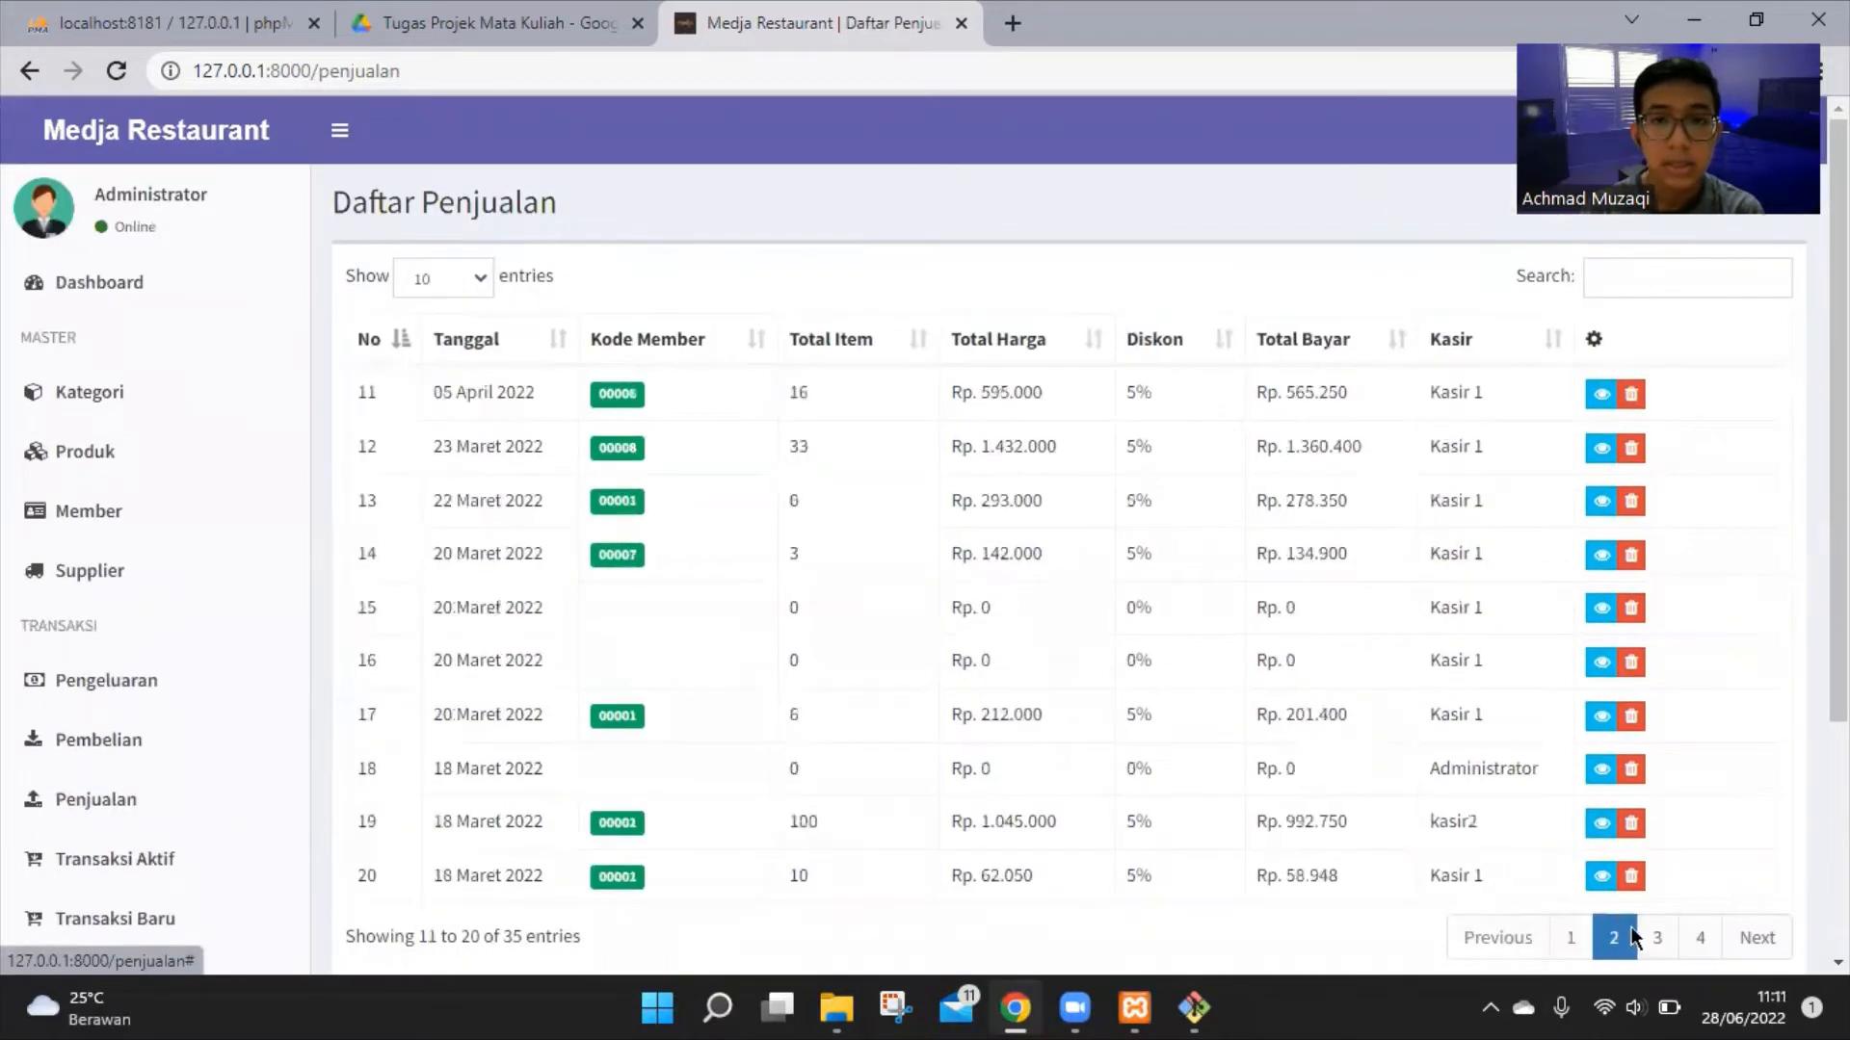
click(1657, 940)
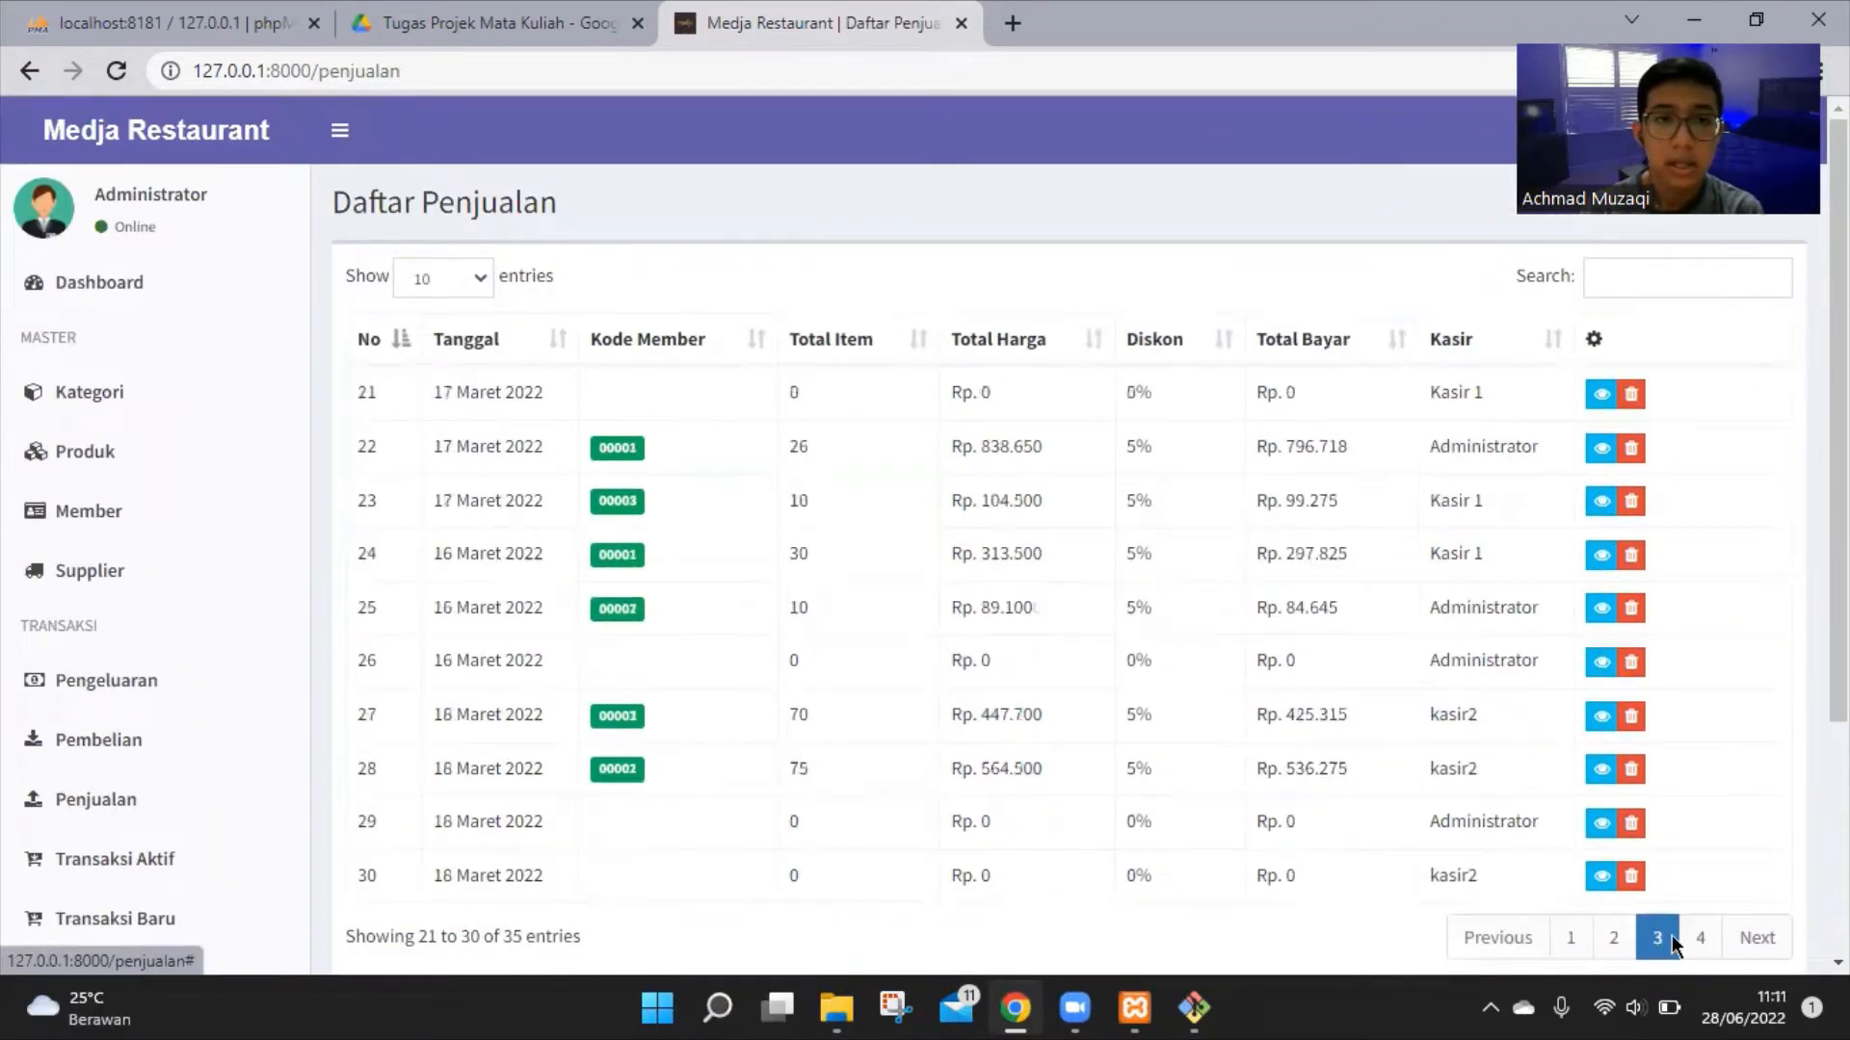
click(1637, 938)
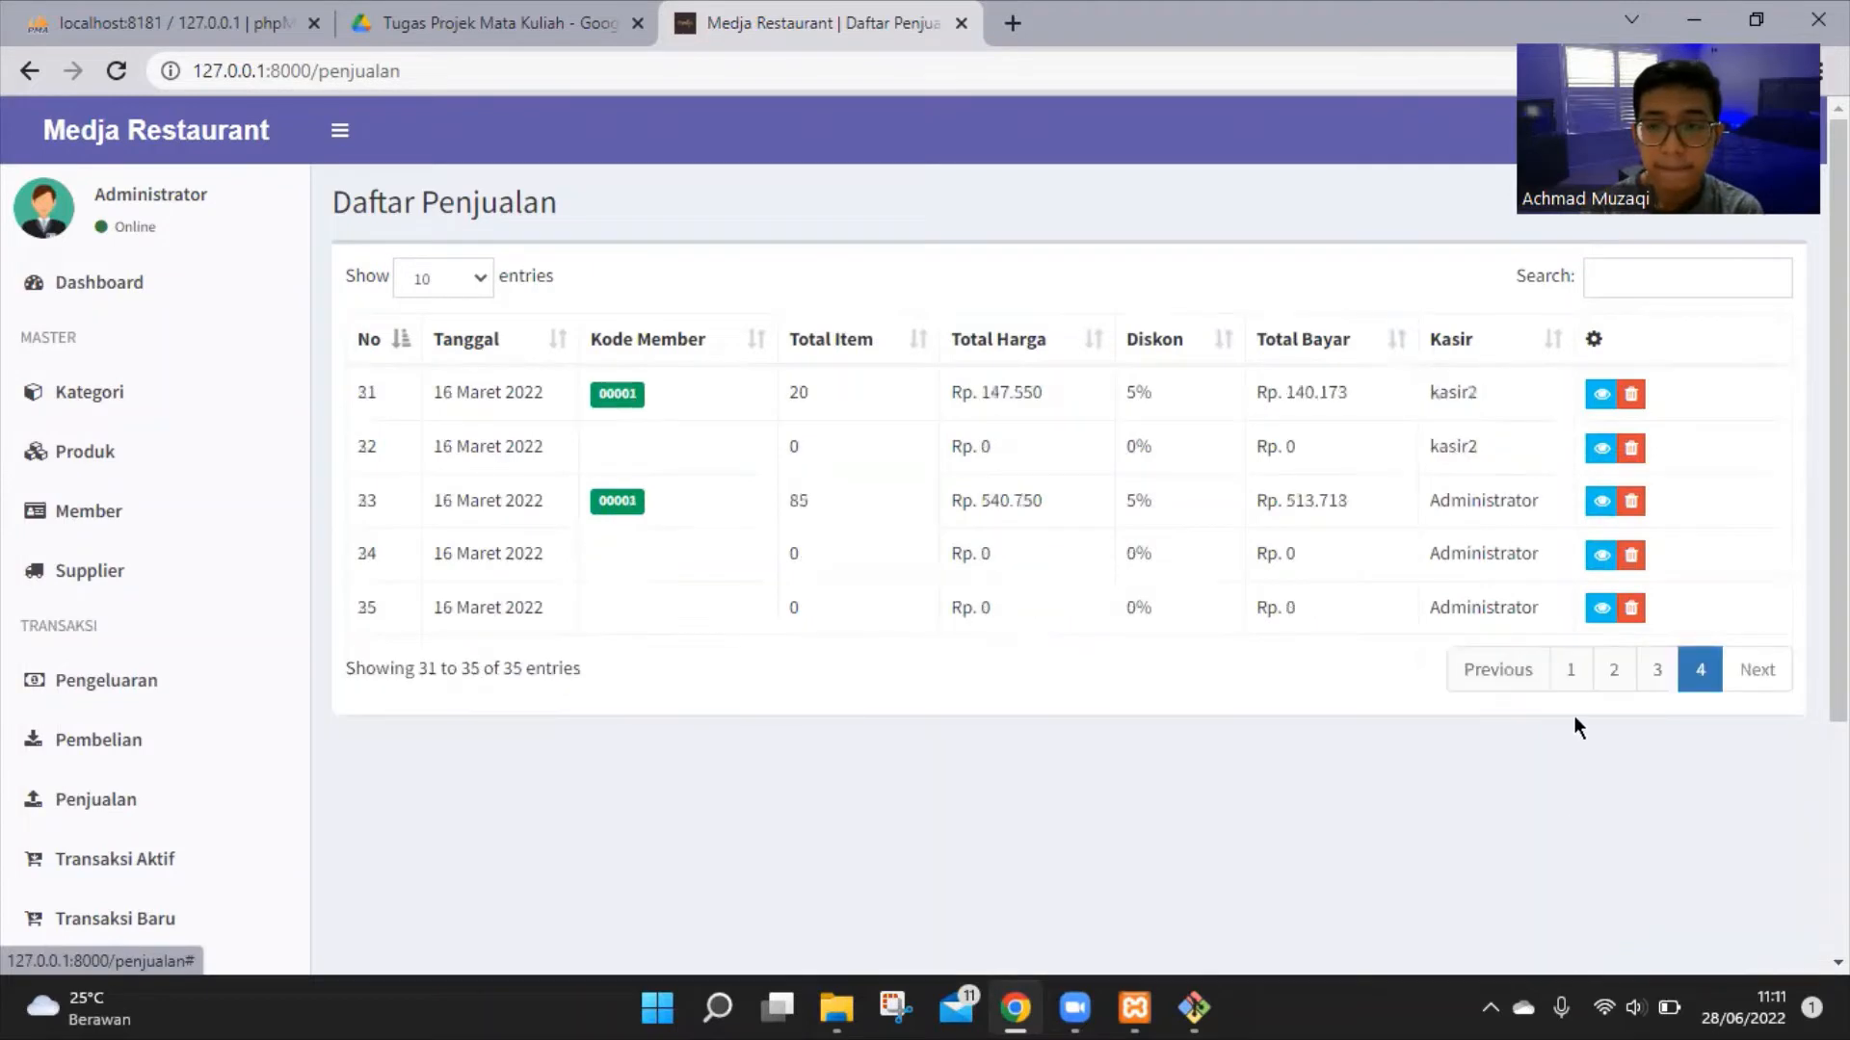
click(1572, 678)
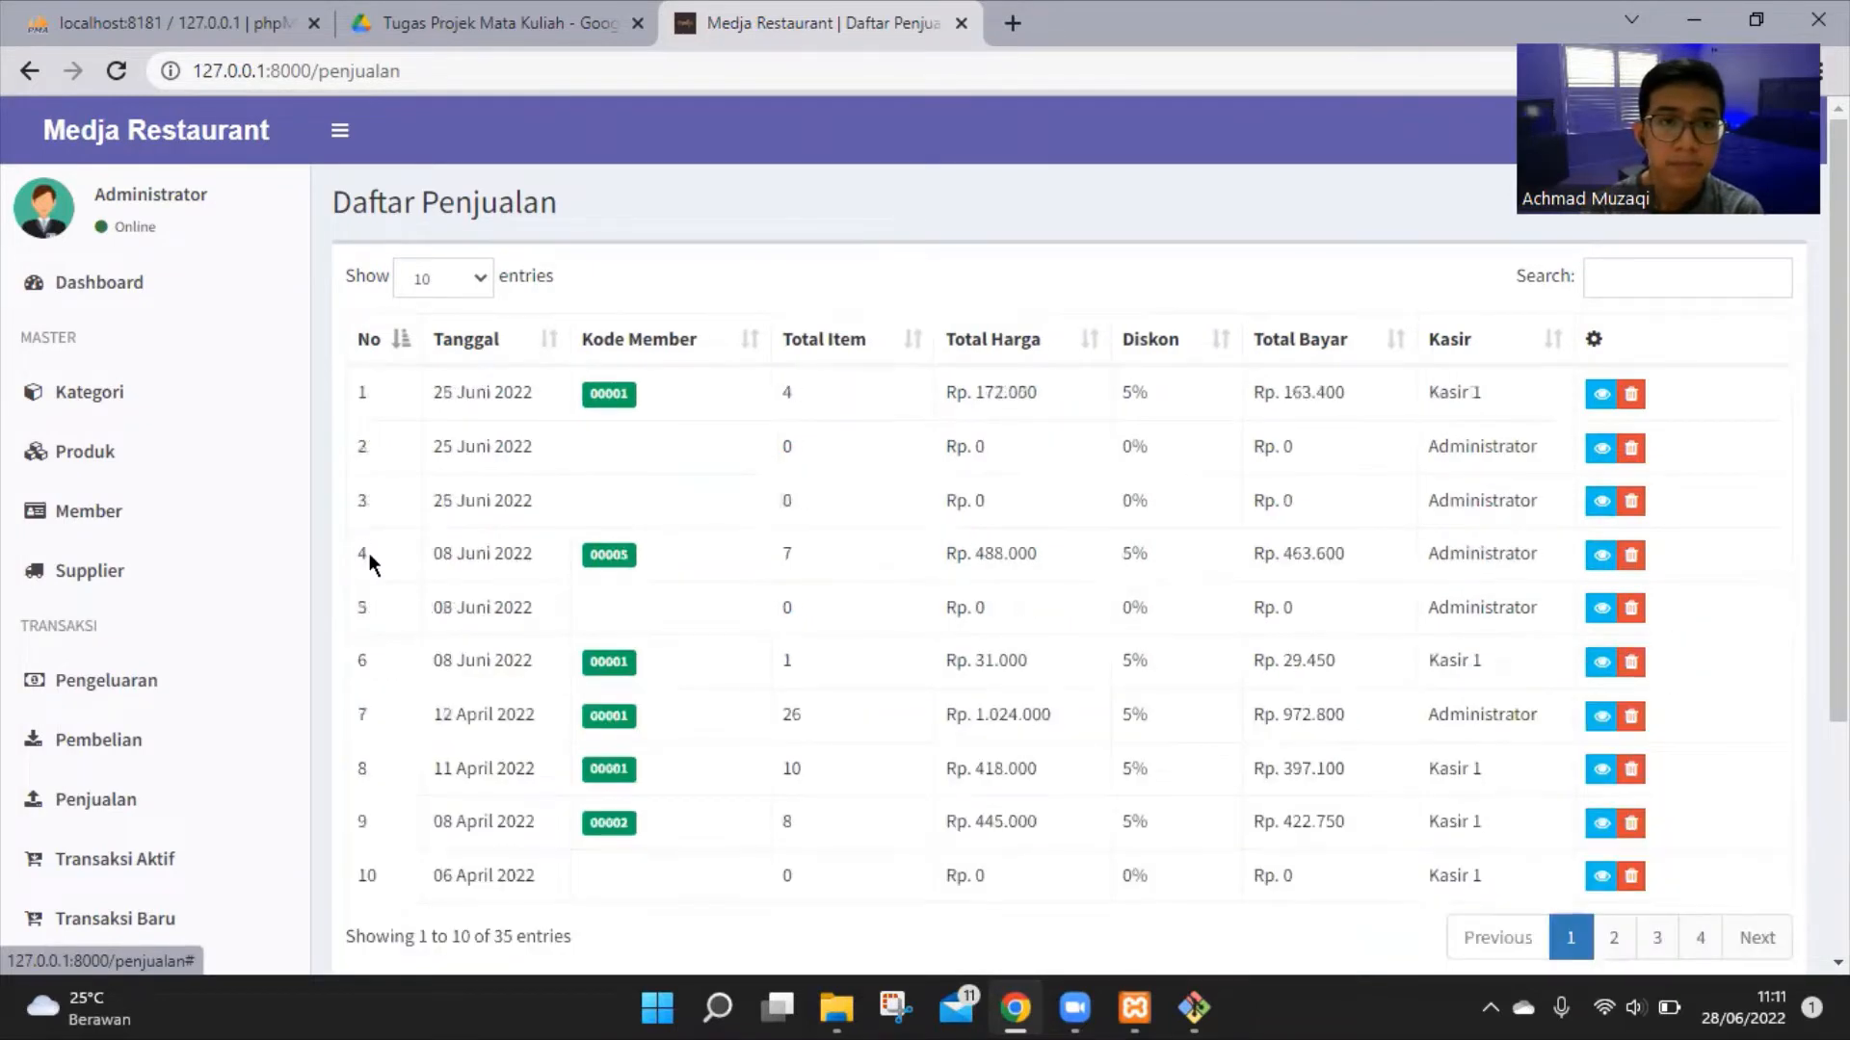
scroll(368, 553, down, 2)
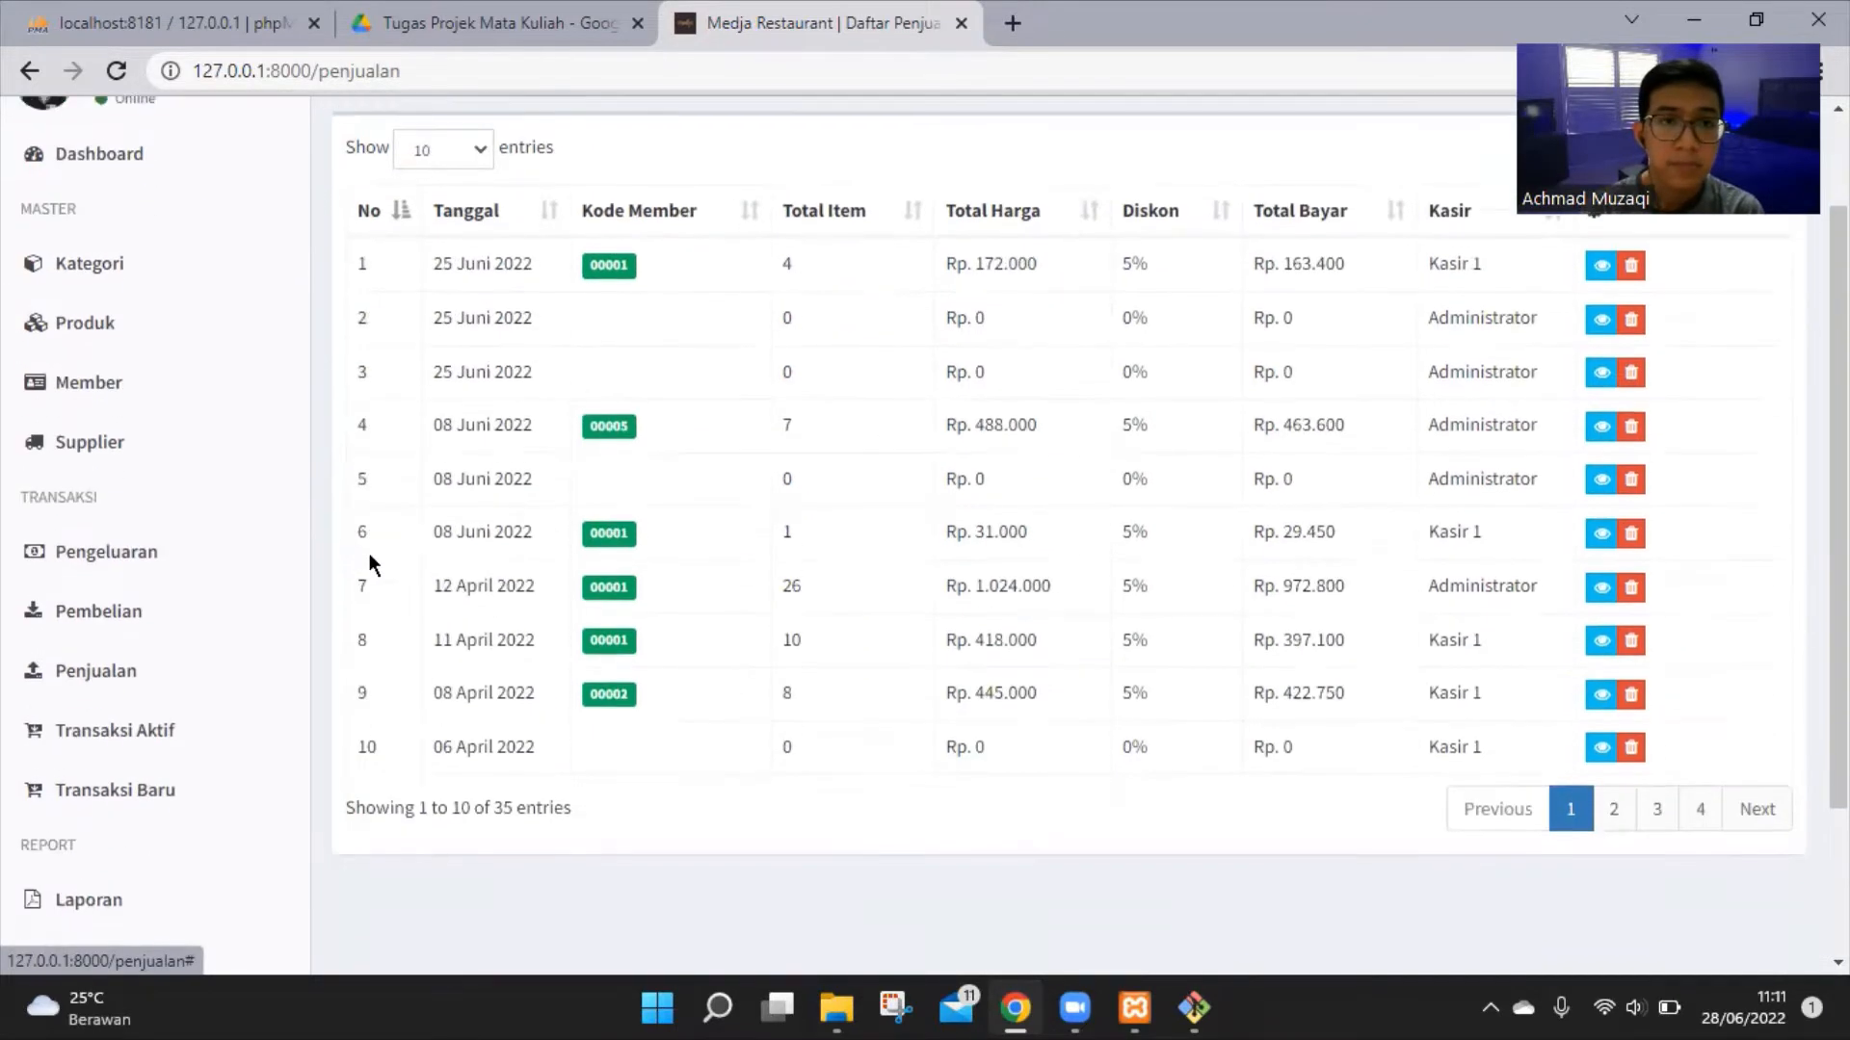
Open Transaksi Aktif and add Nasi Putih and Ayam Betutu to the new sale
click(192, 727)
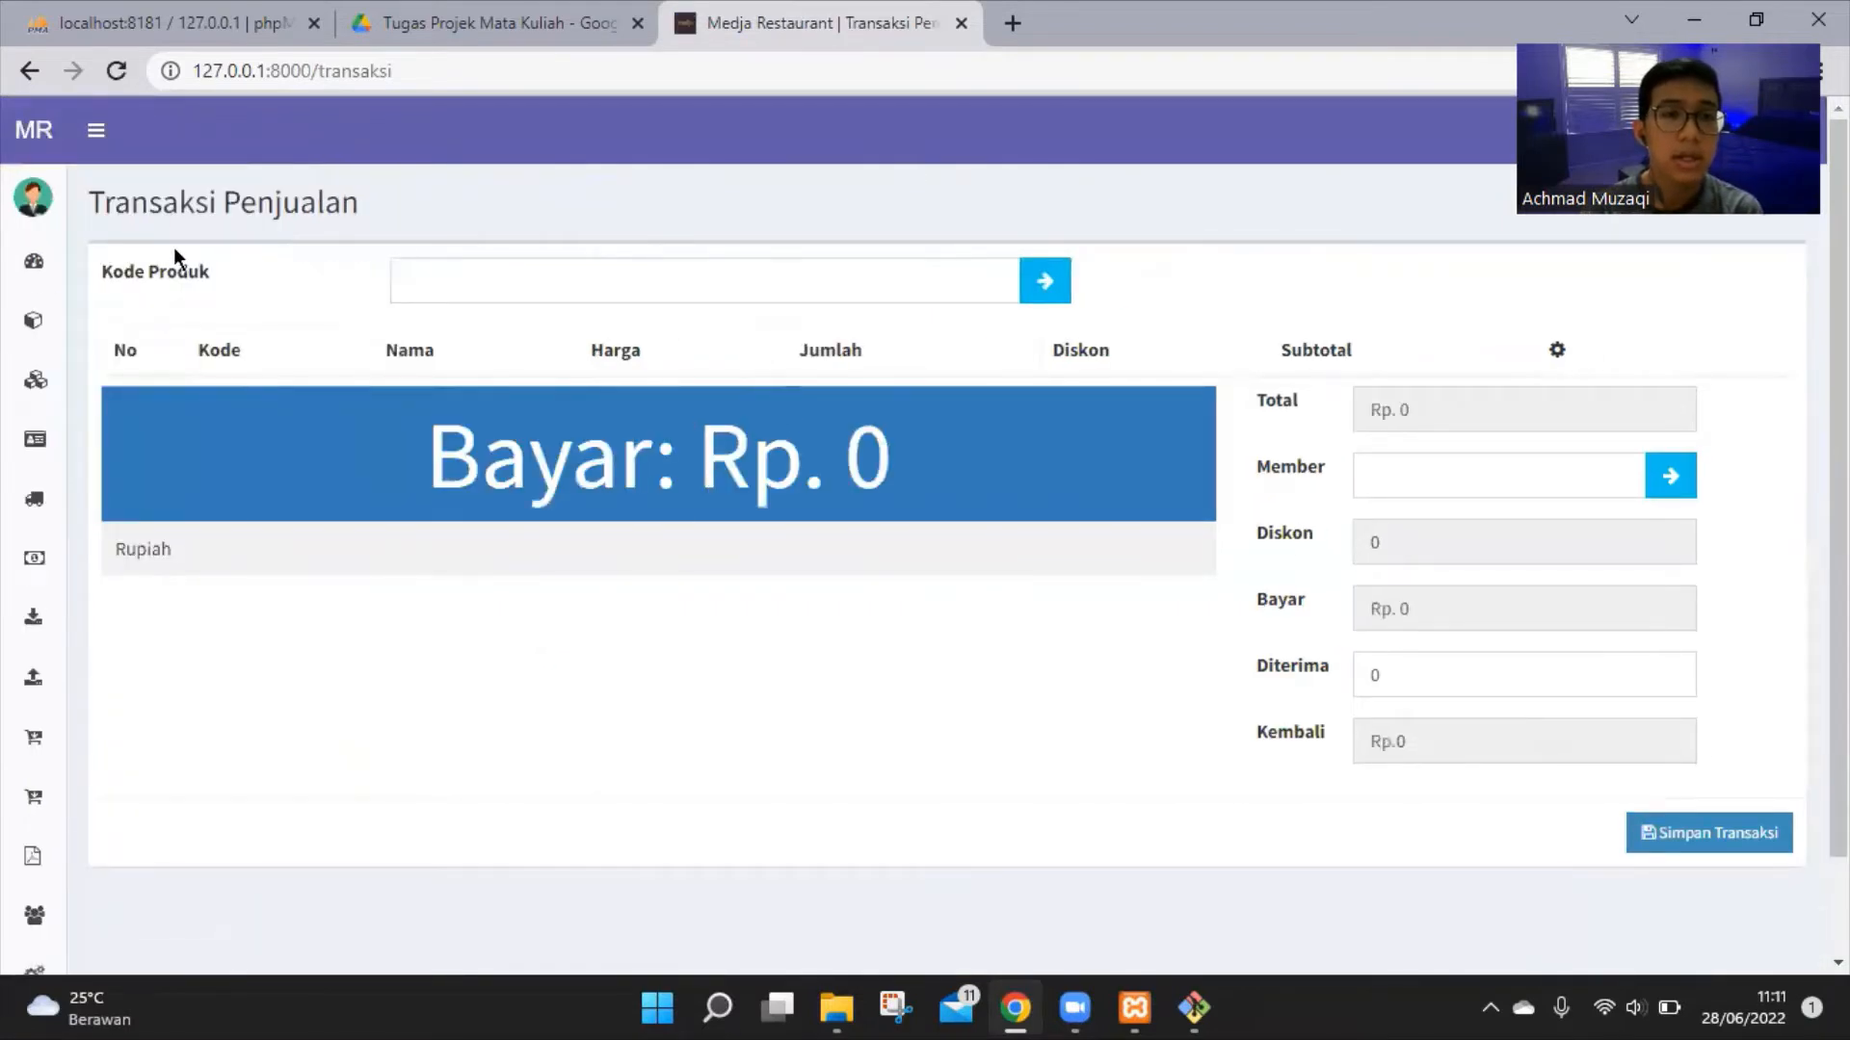
click(1046, 283)
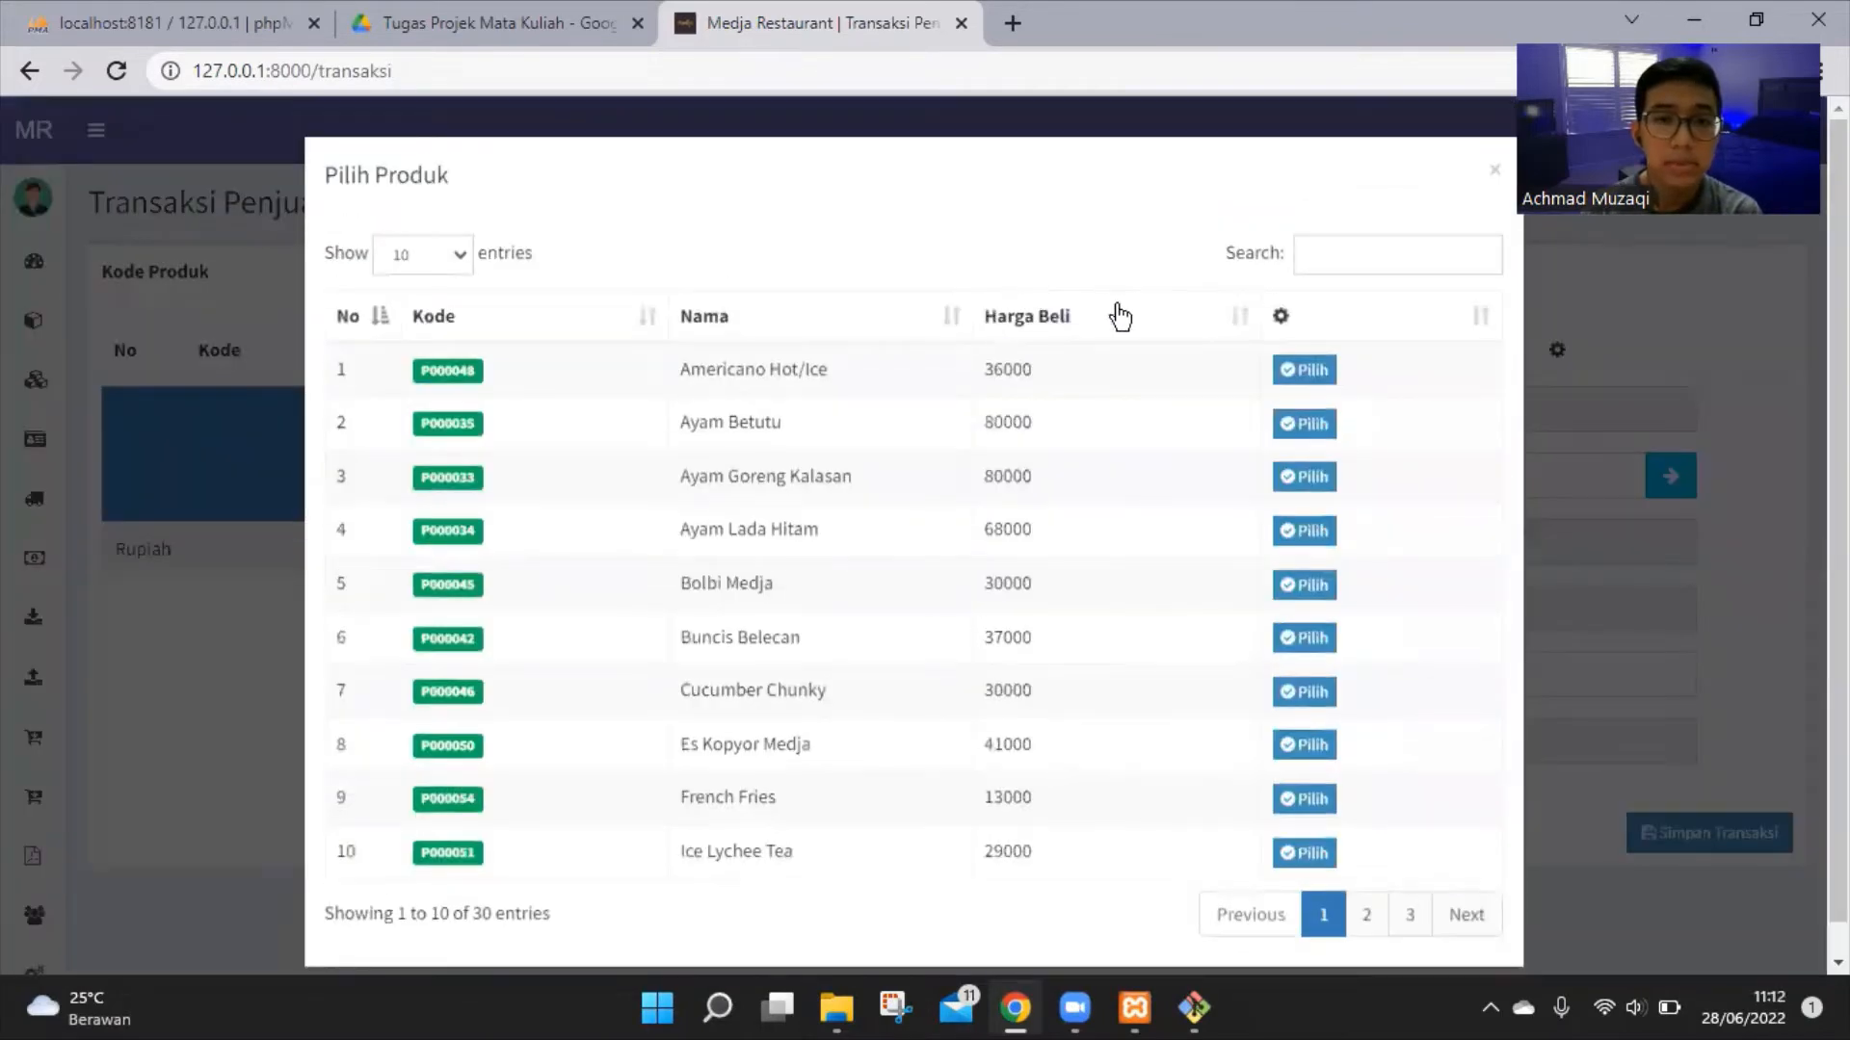
click(1347, 247)
text(nasi)
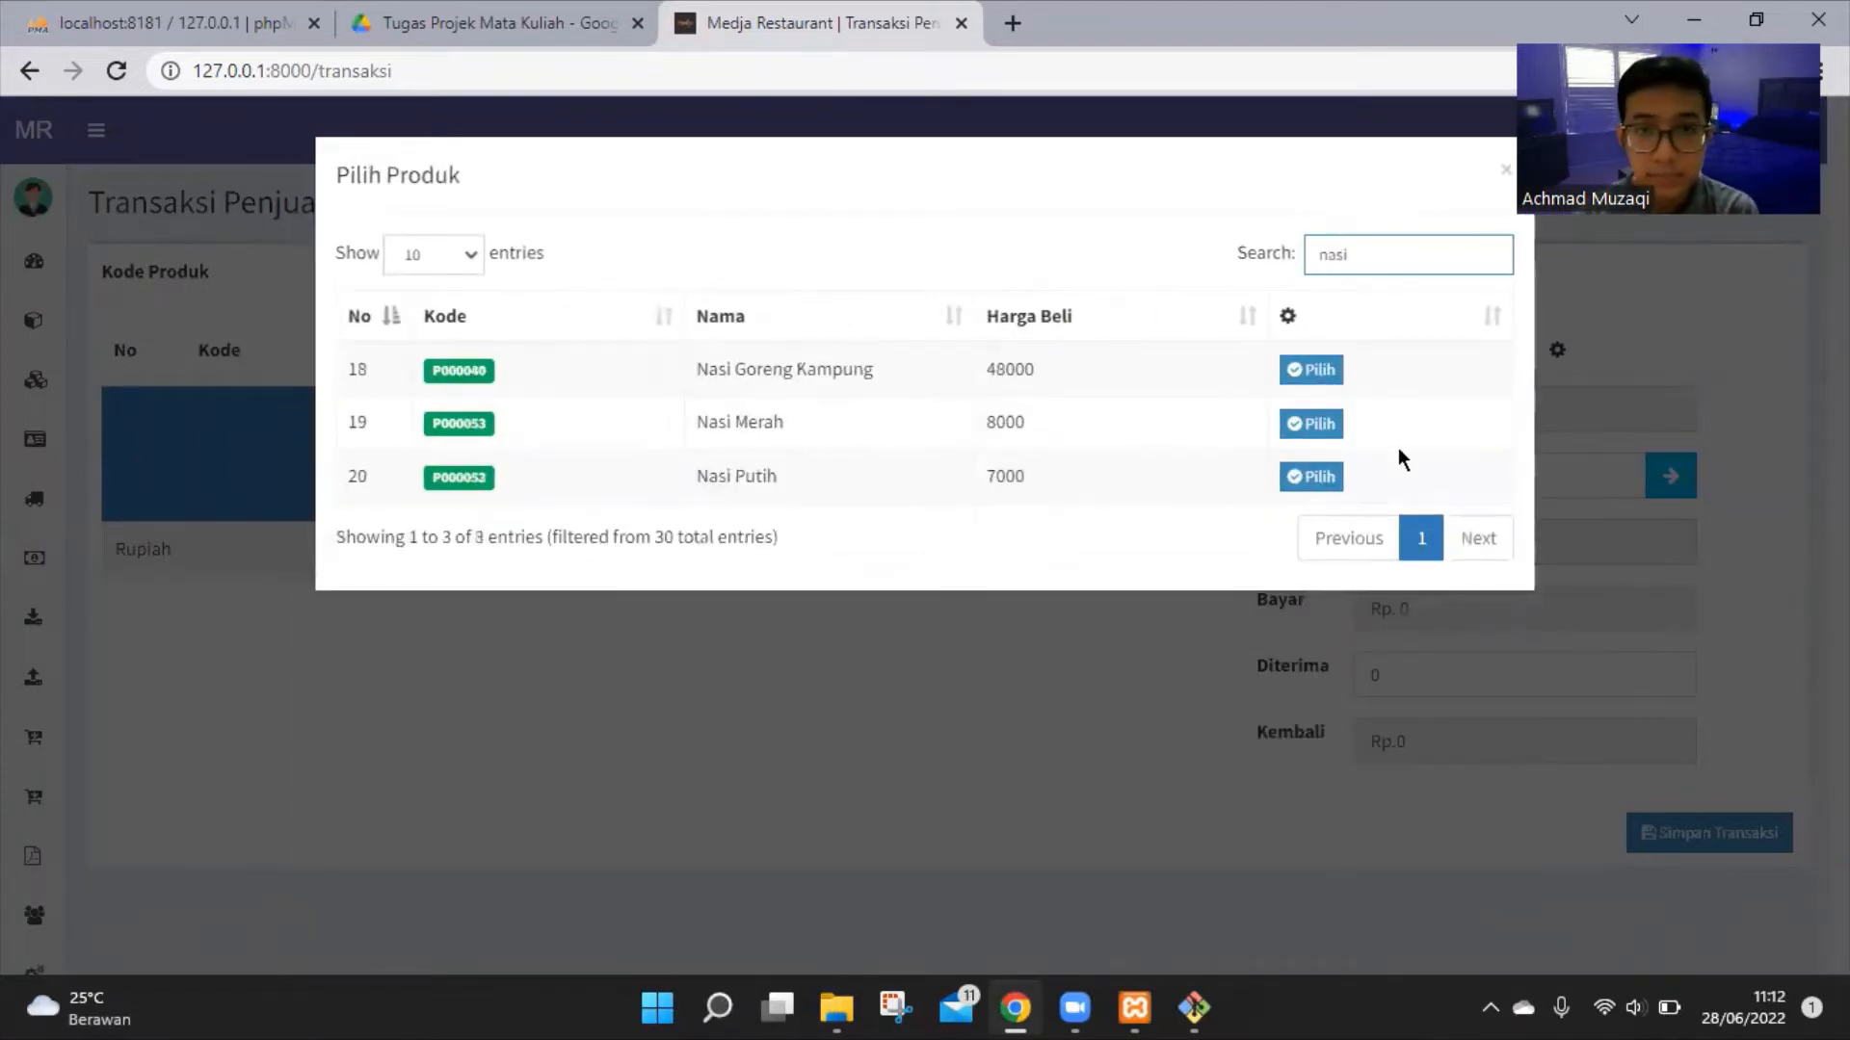
click(1310, 477)
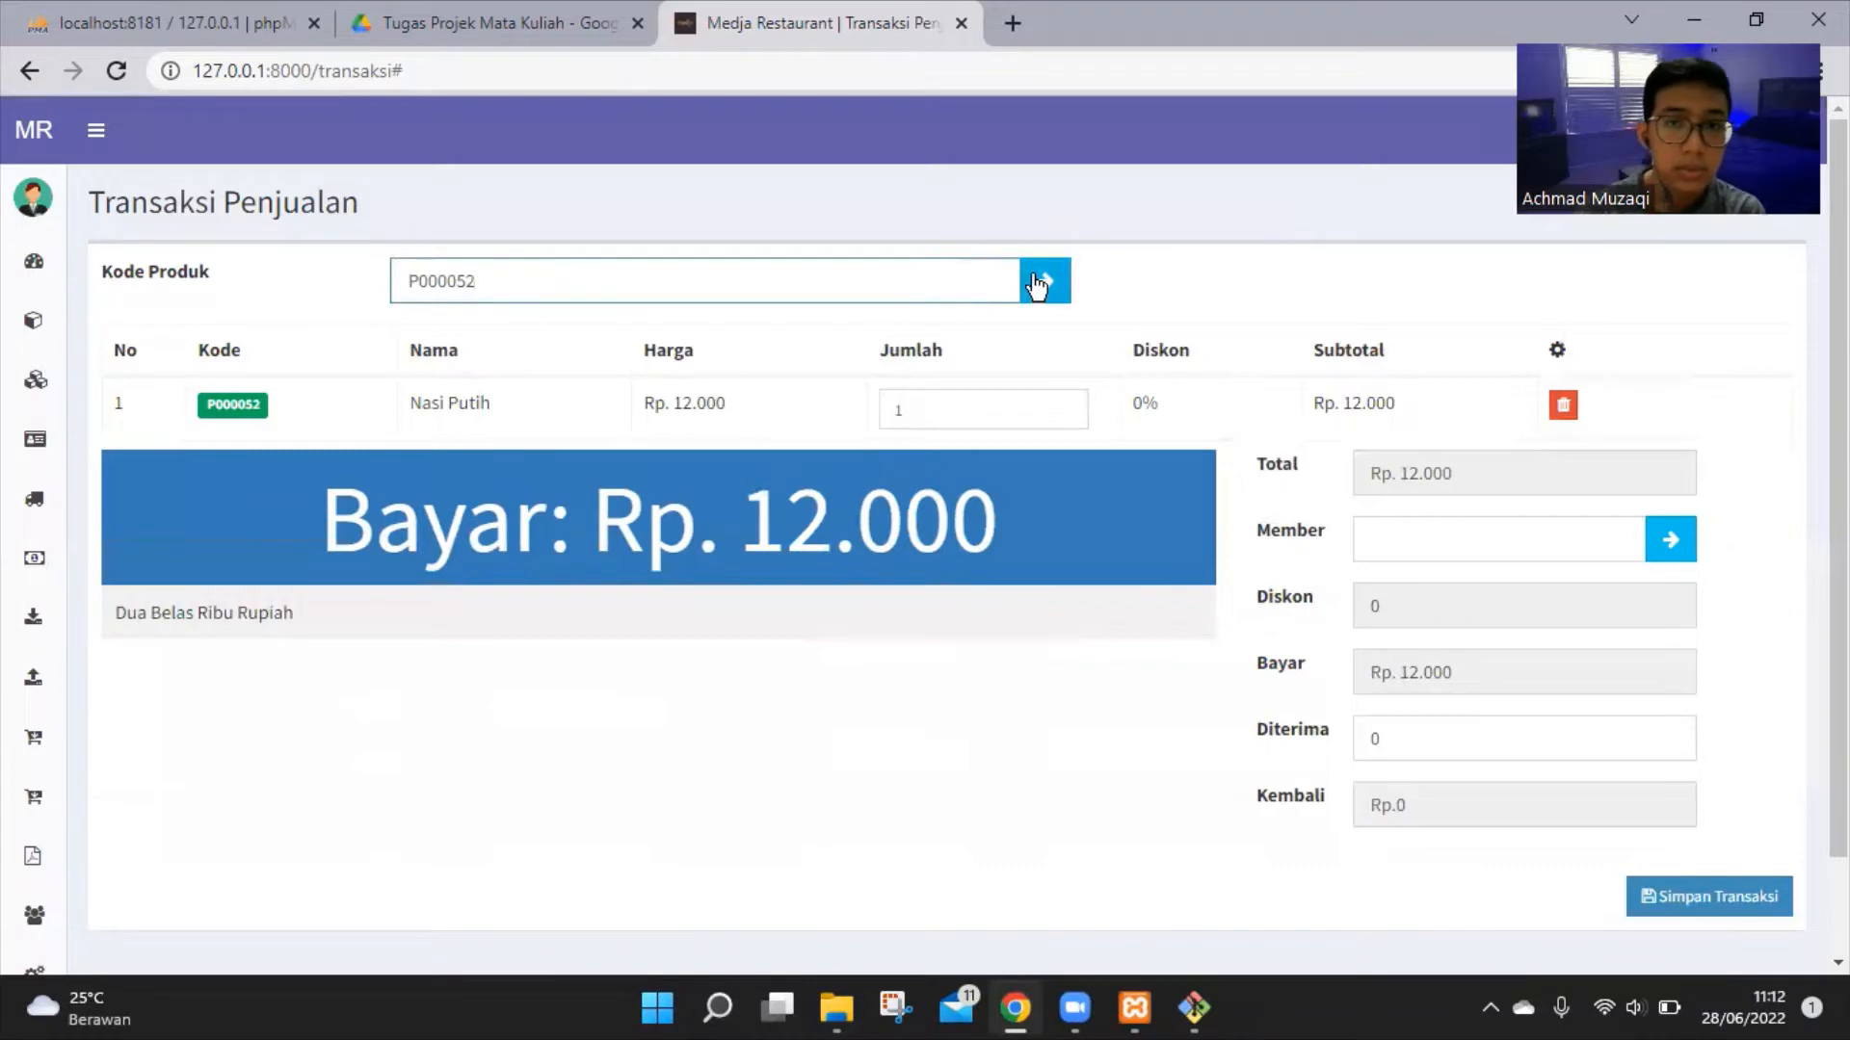
drag(941, 277, 375, 275)
key(BackSpace)
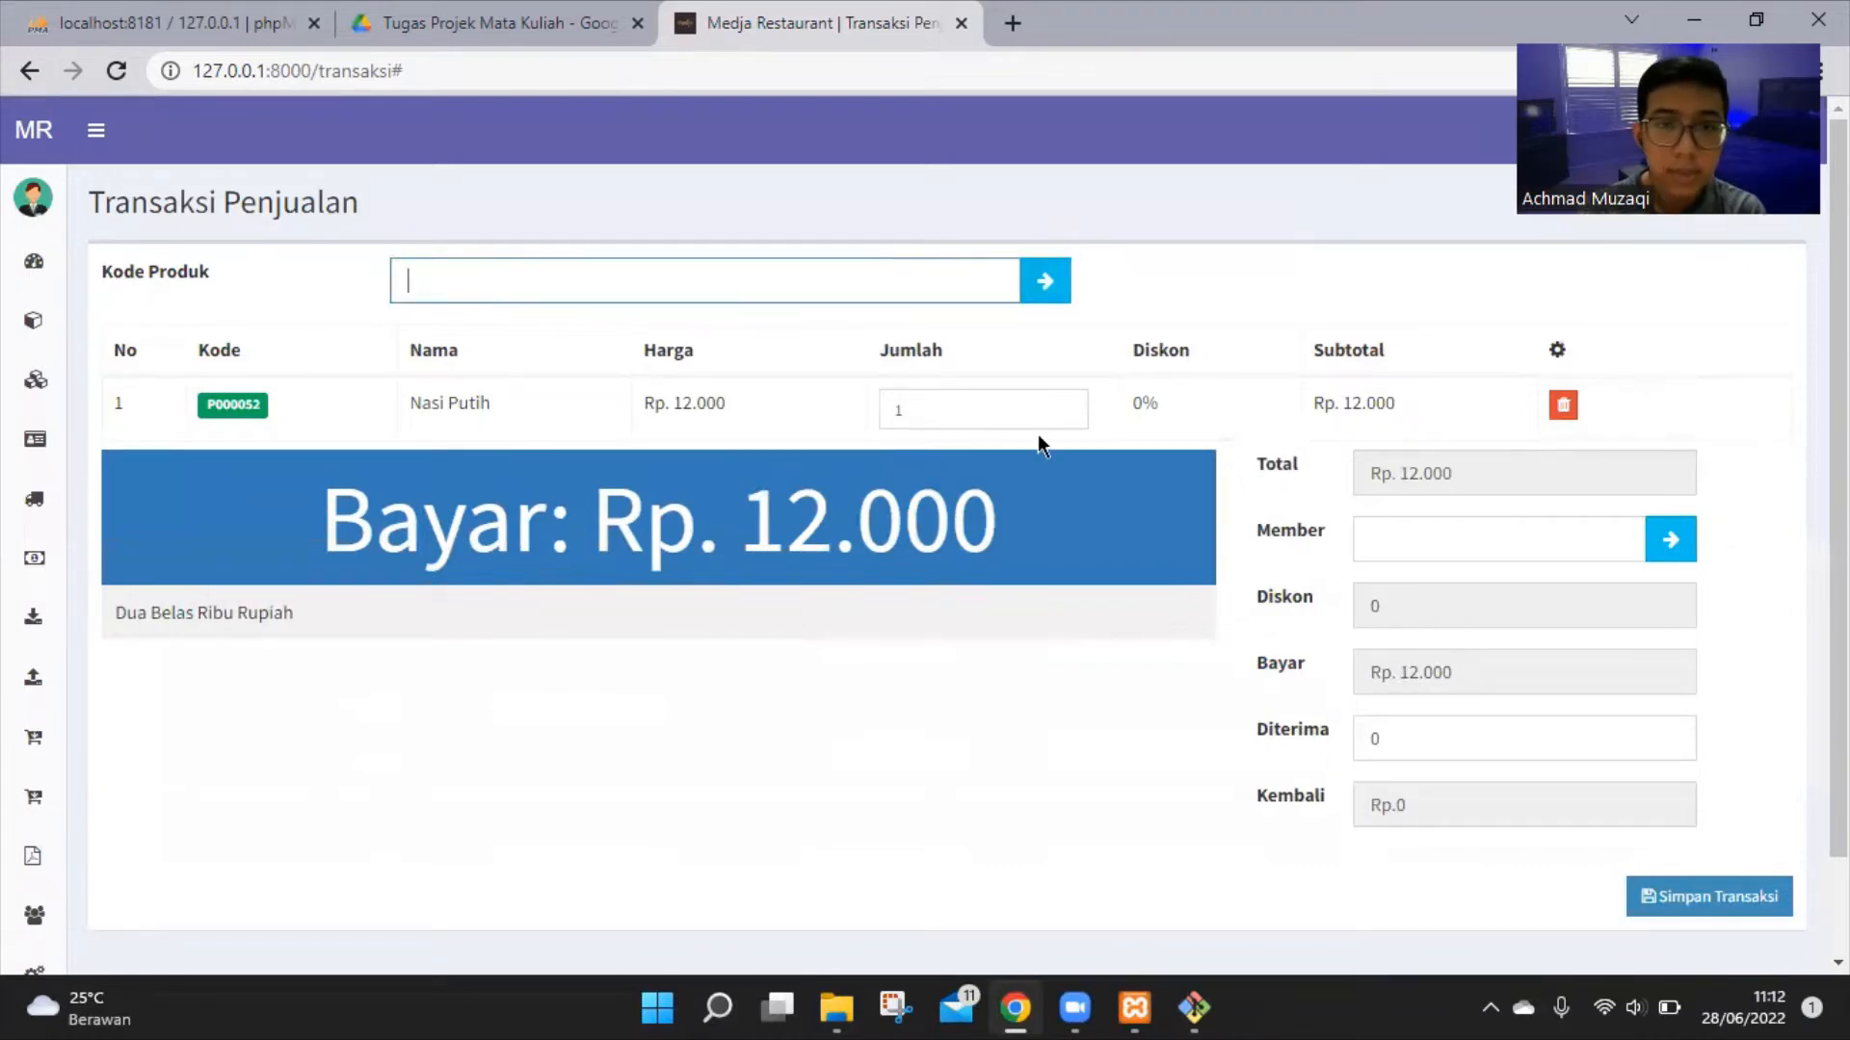
click(1044, 288)
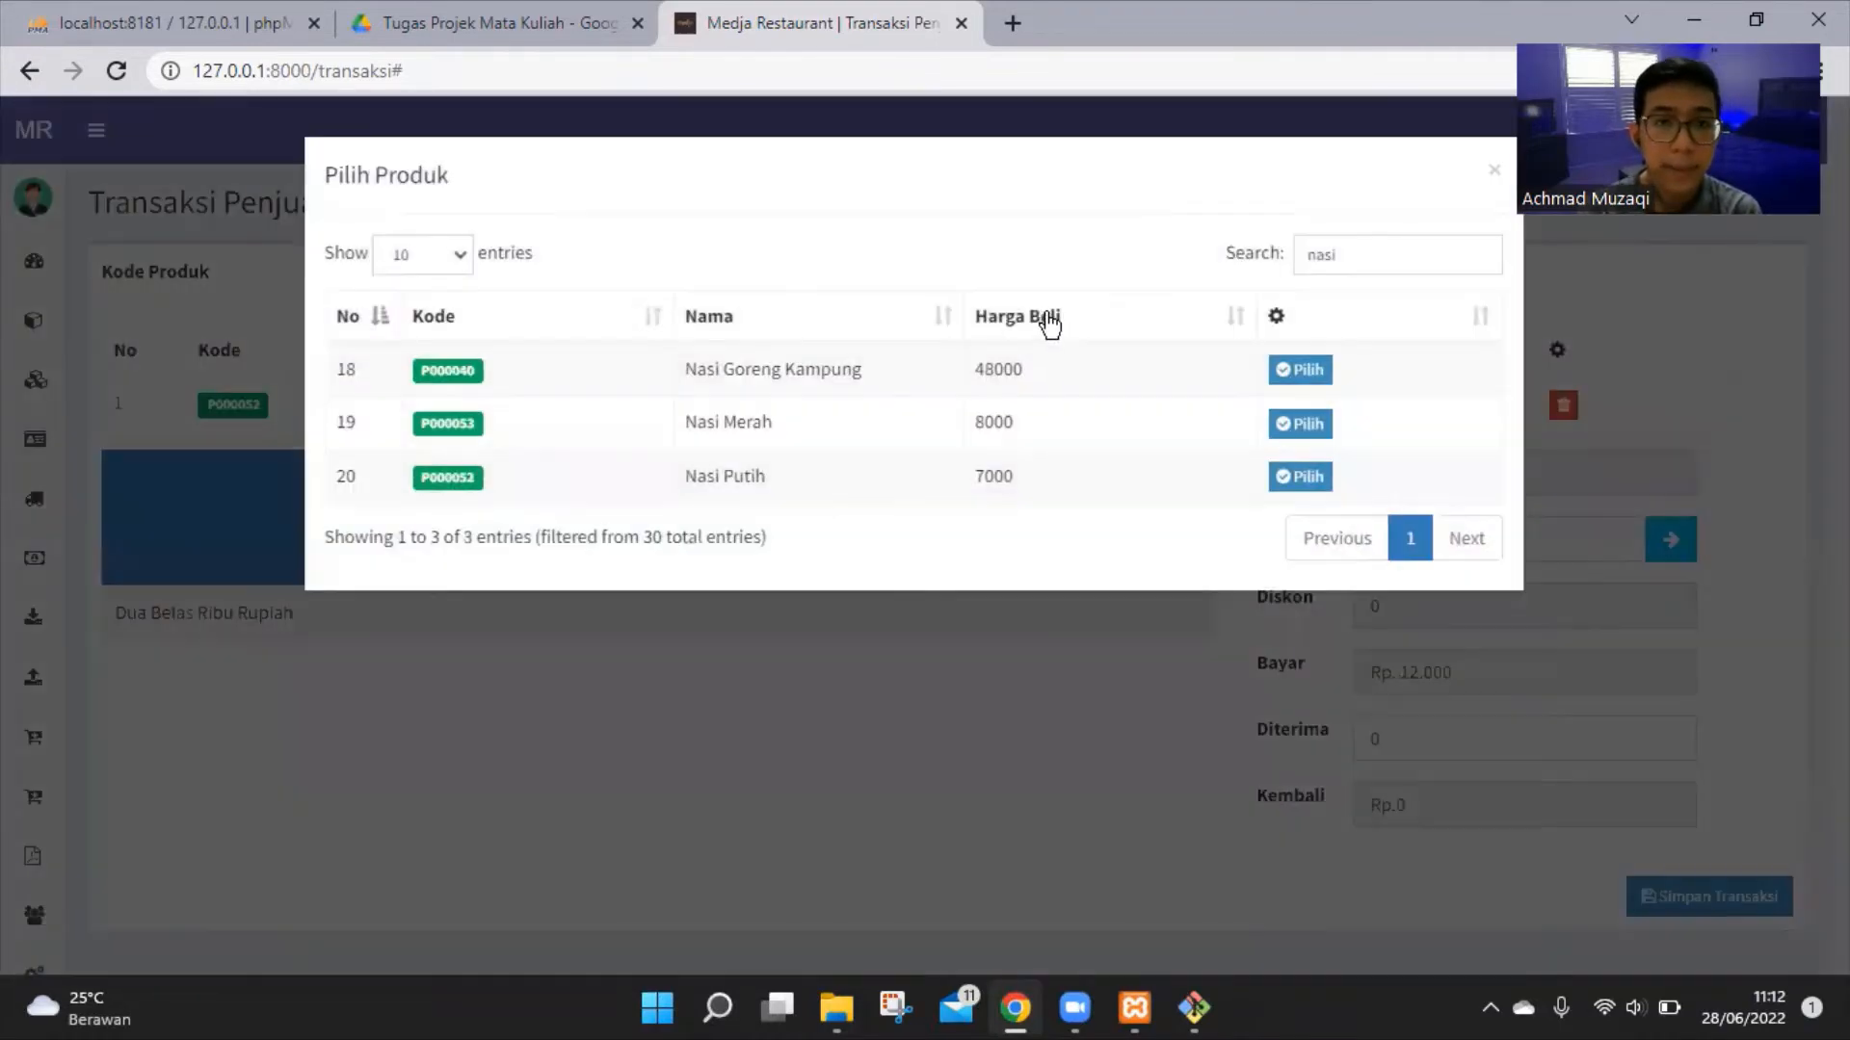
double_click(1313, 253)
key(BackSpace)
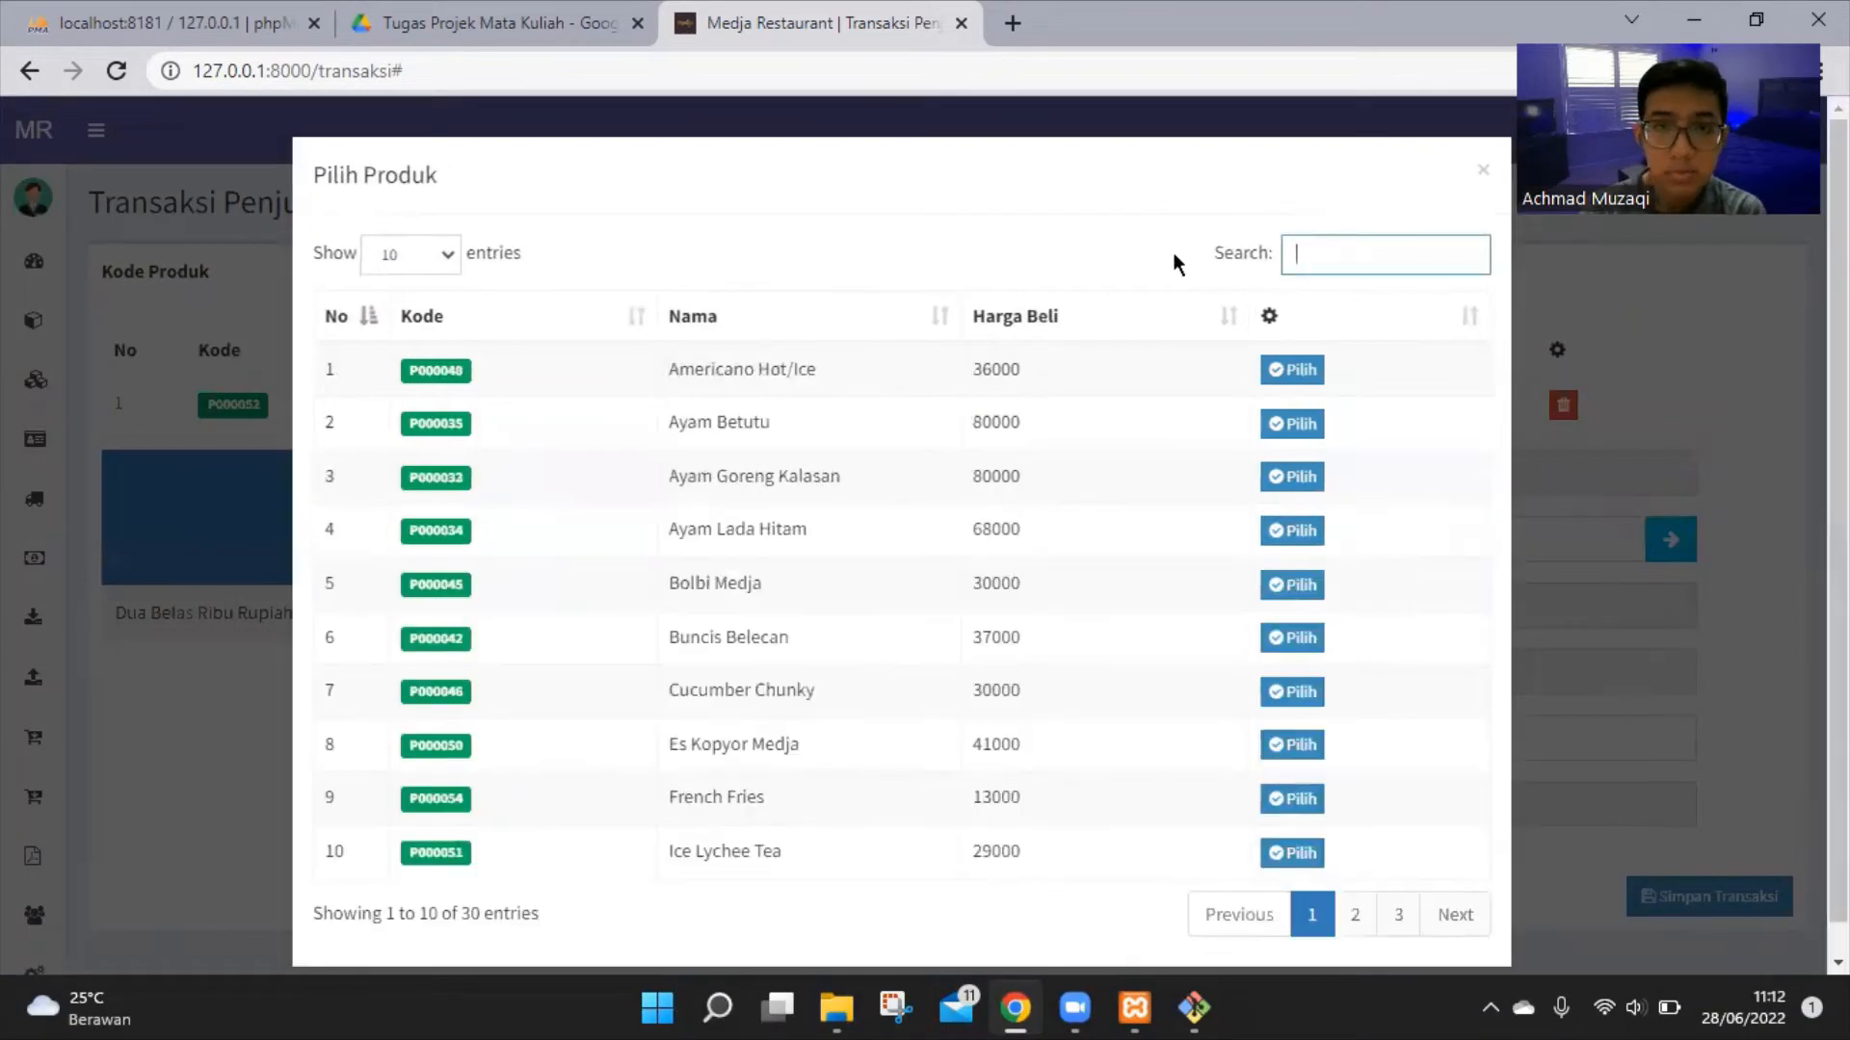
click(1296, 420)
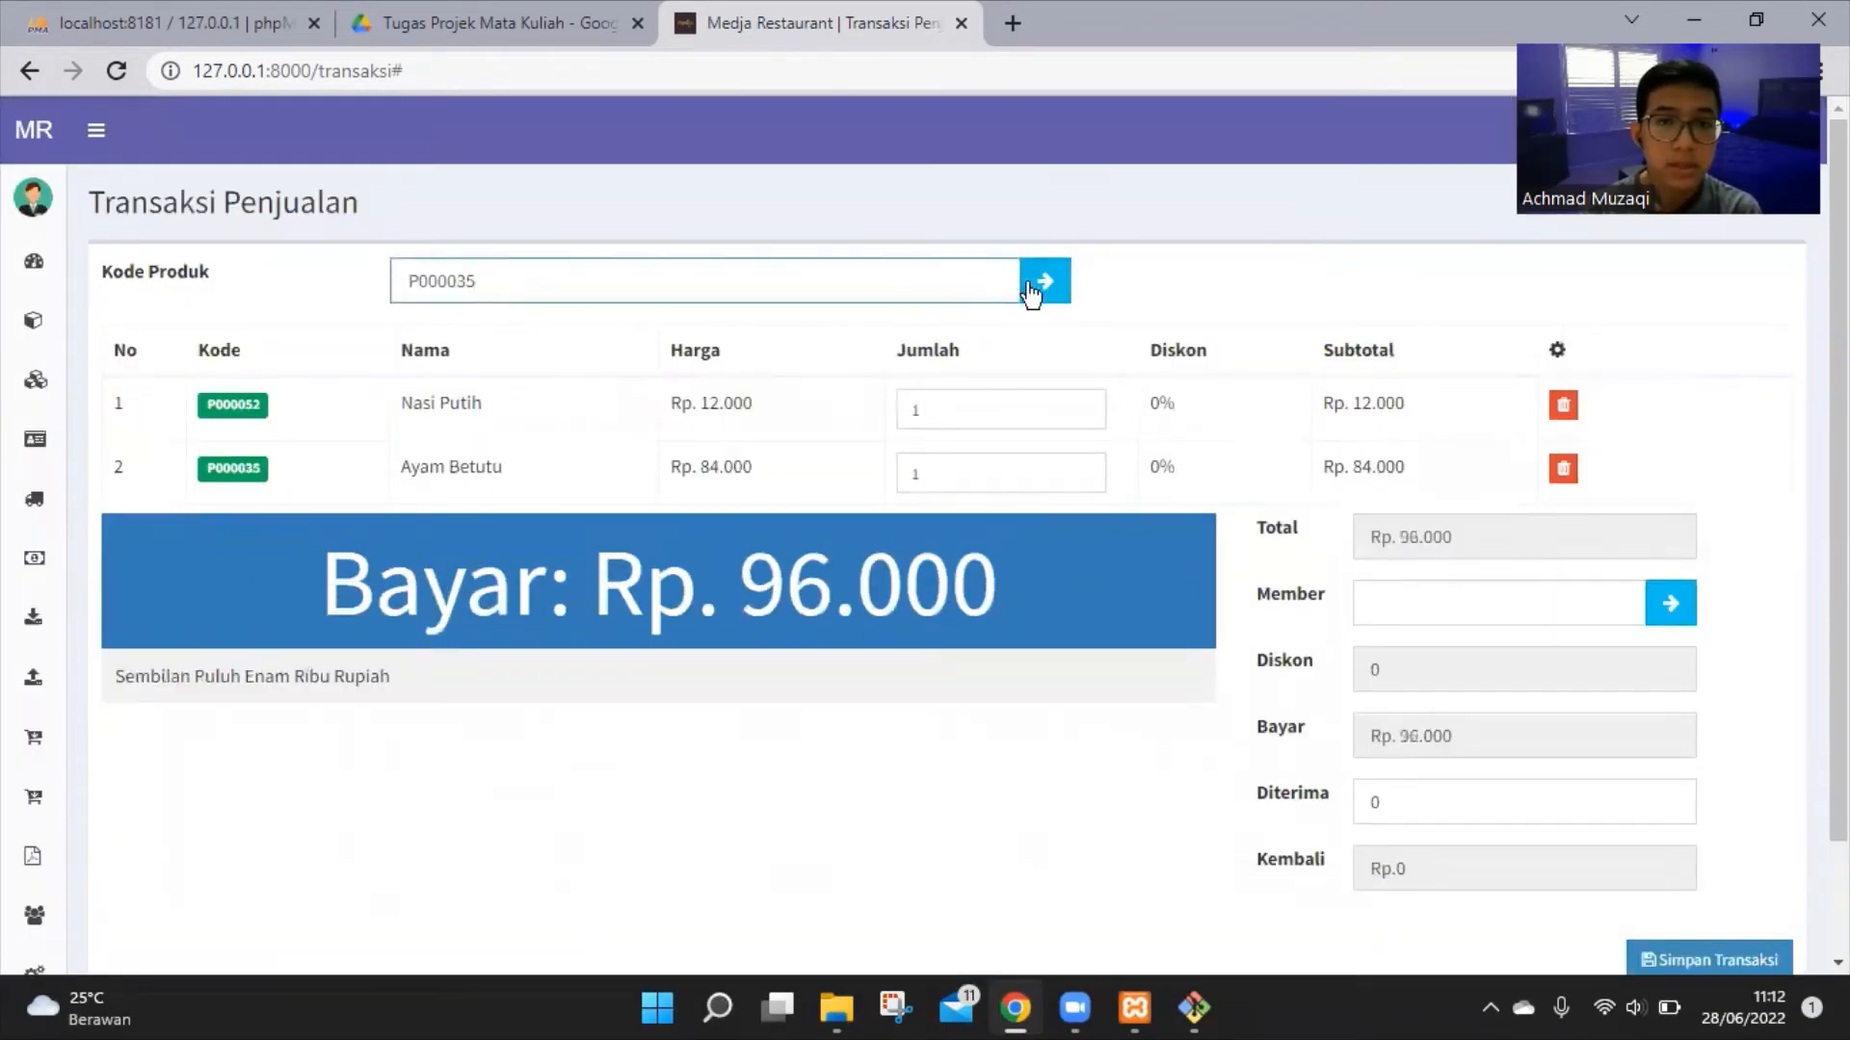
Add Ice Lychee Tea, Pisang Goreng Karamel and Udang Bakar Medja to the sale
click(1042, 284)
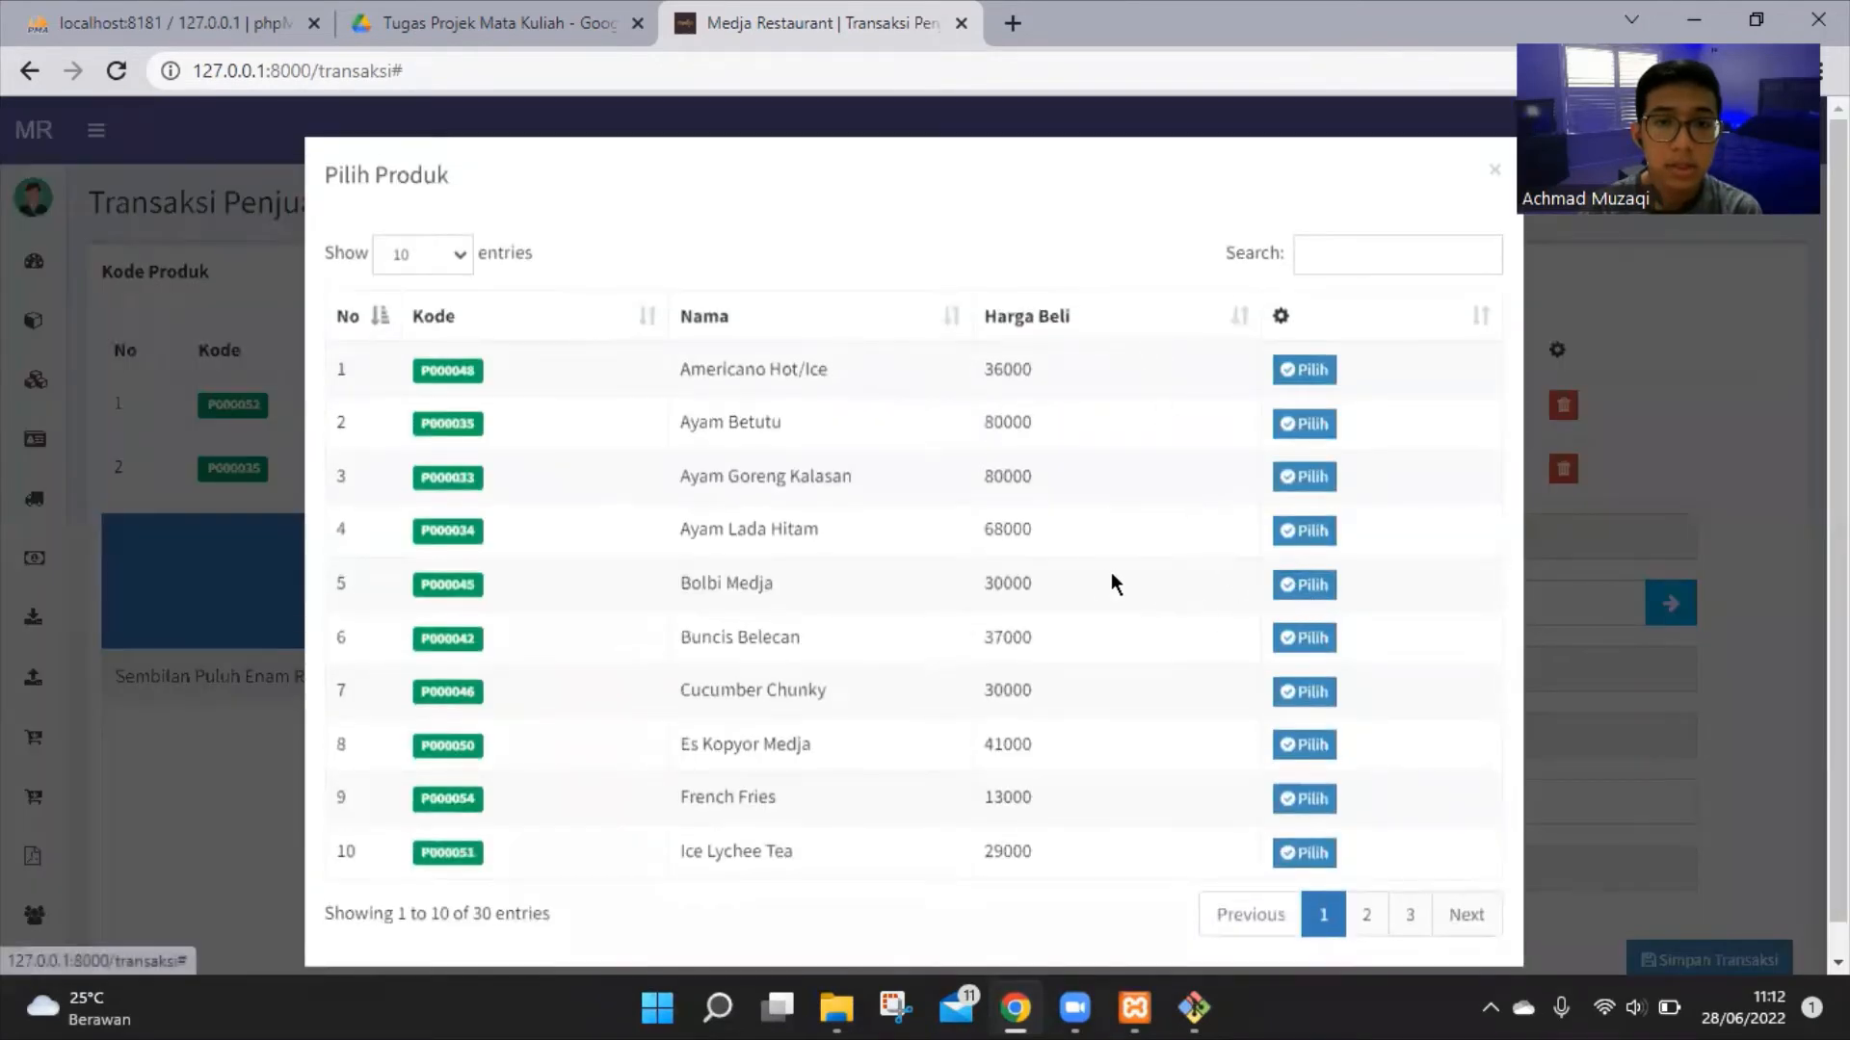
scroll(1209, 616, down, 1)
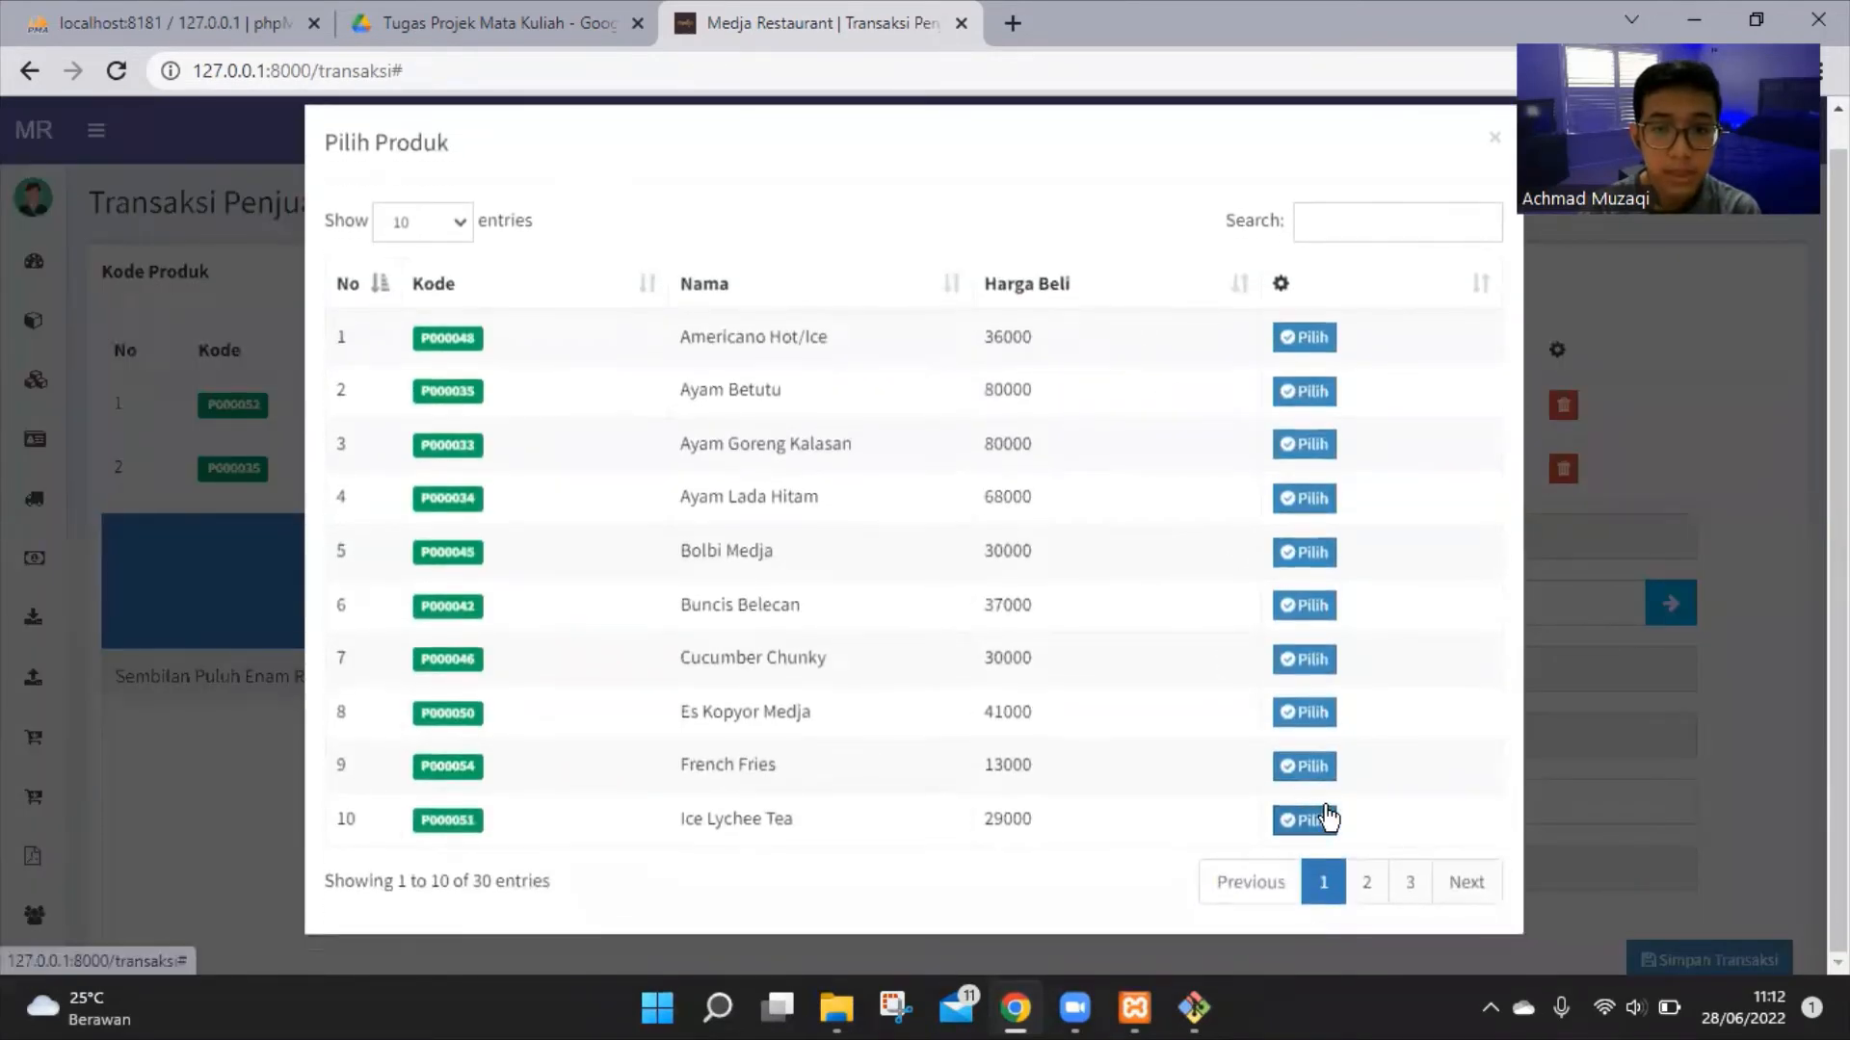
click(1310, 819)
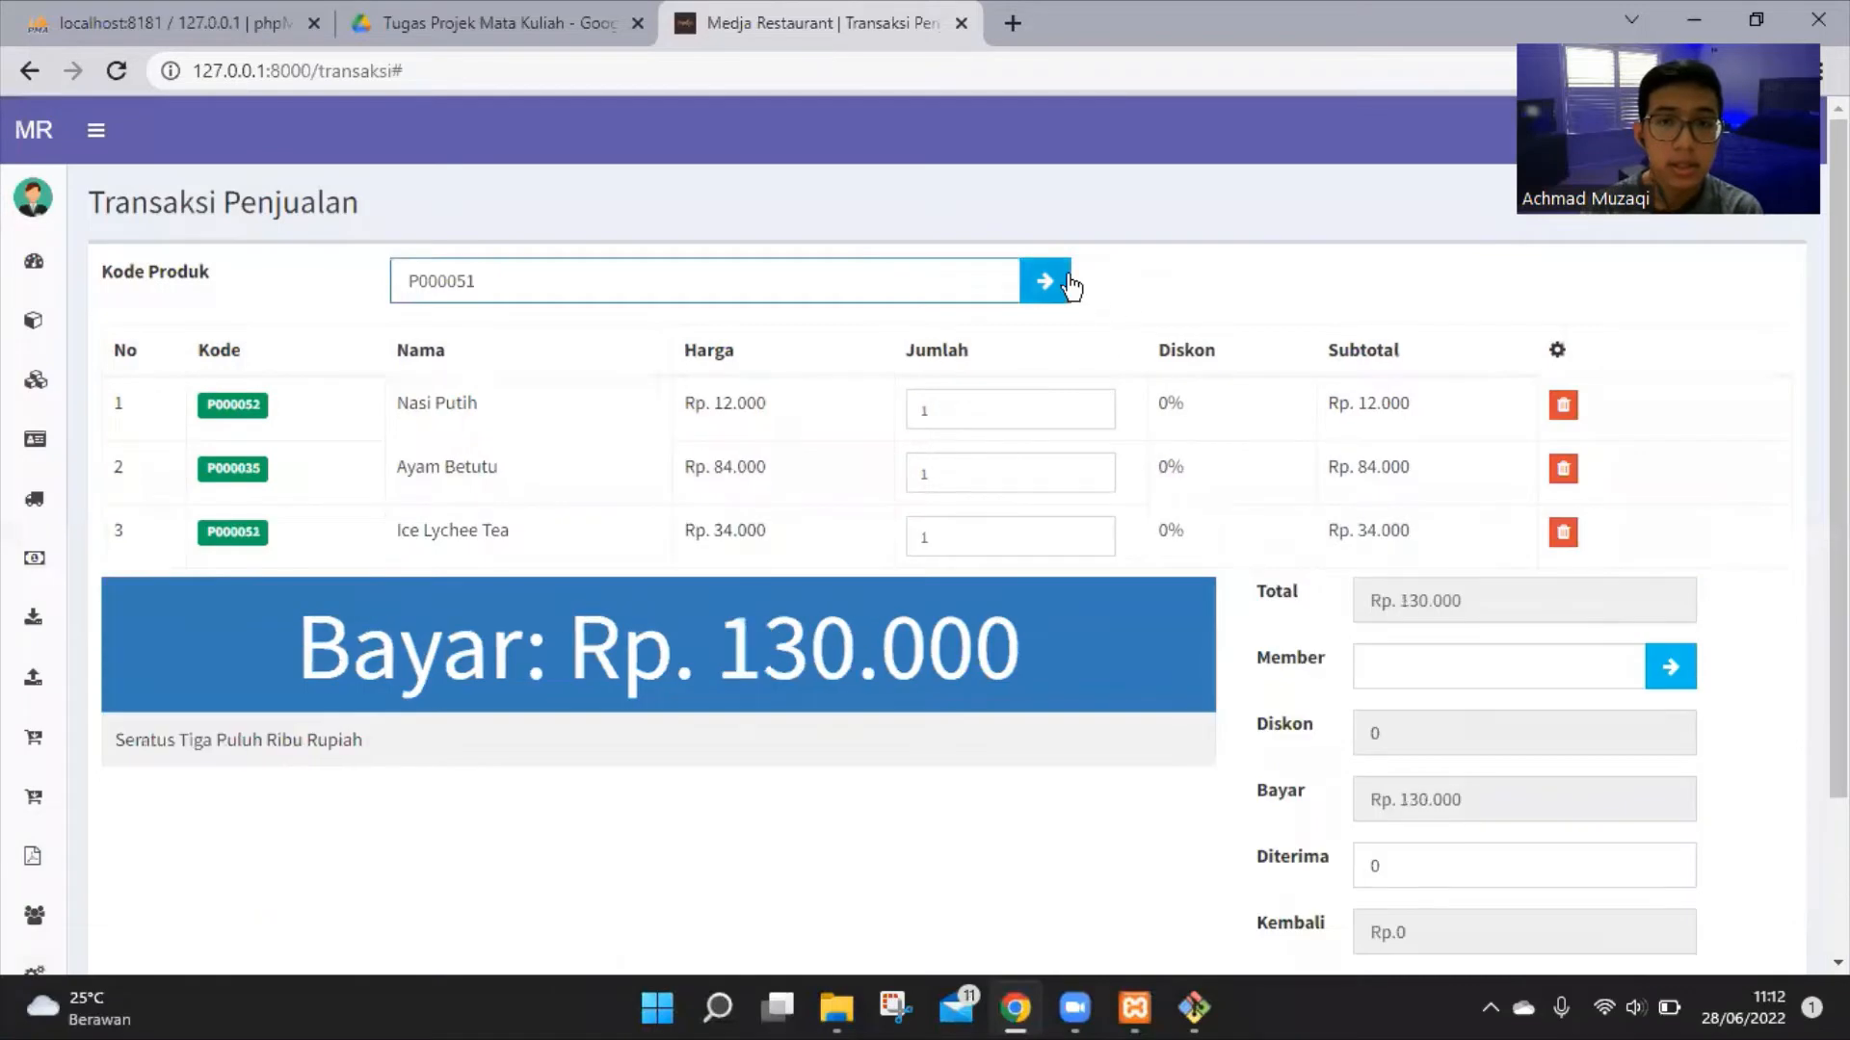
click(1060, 277)
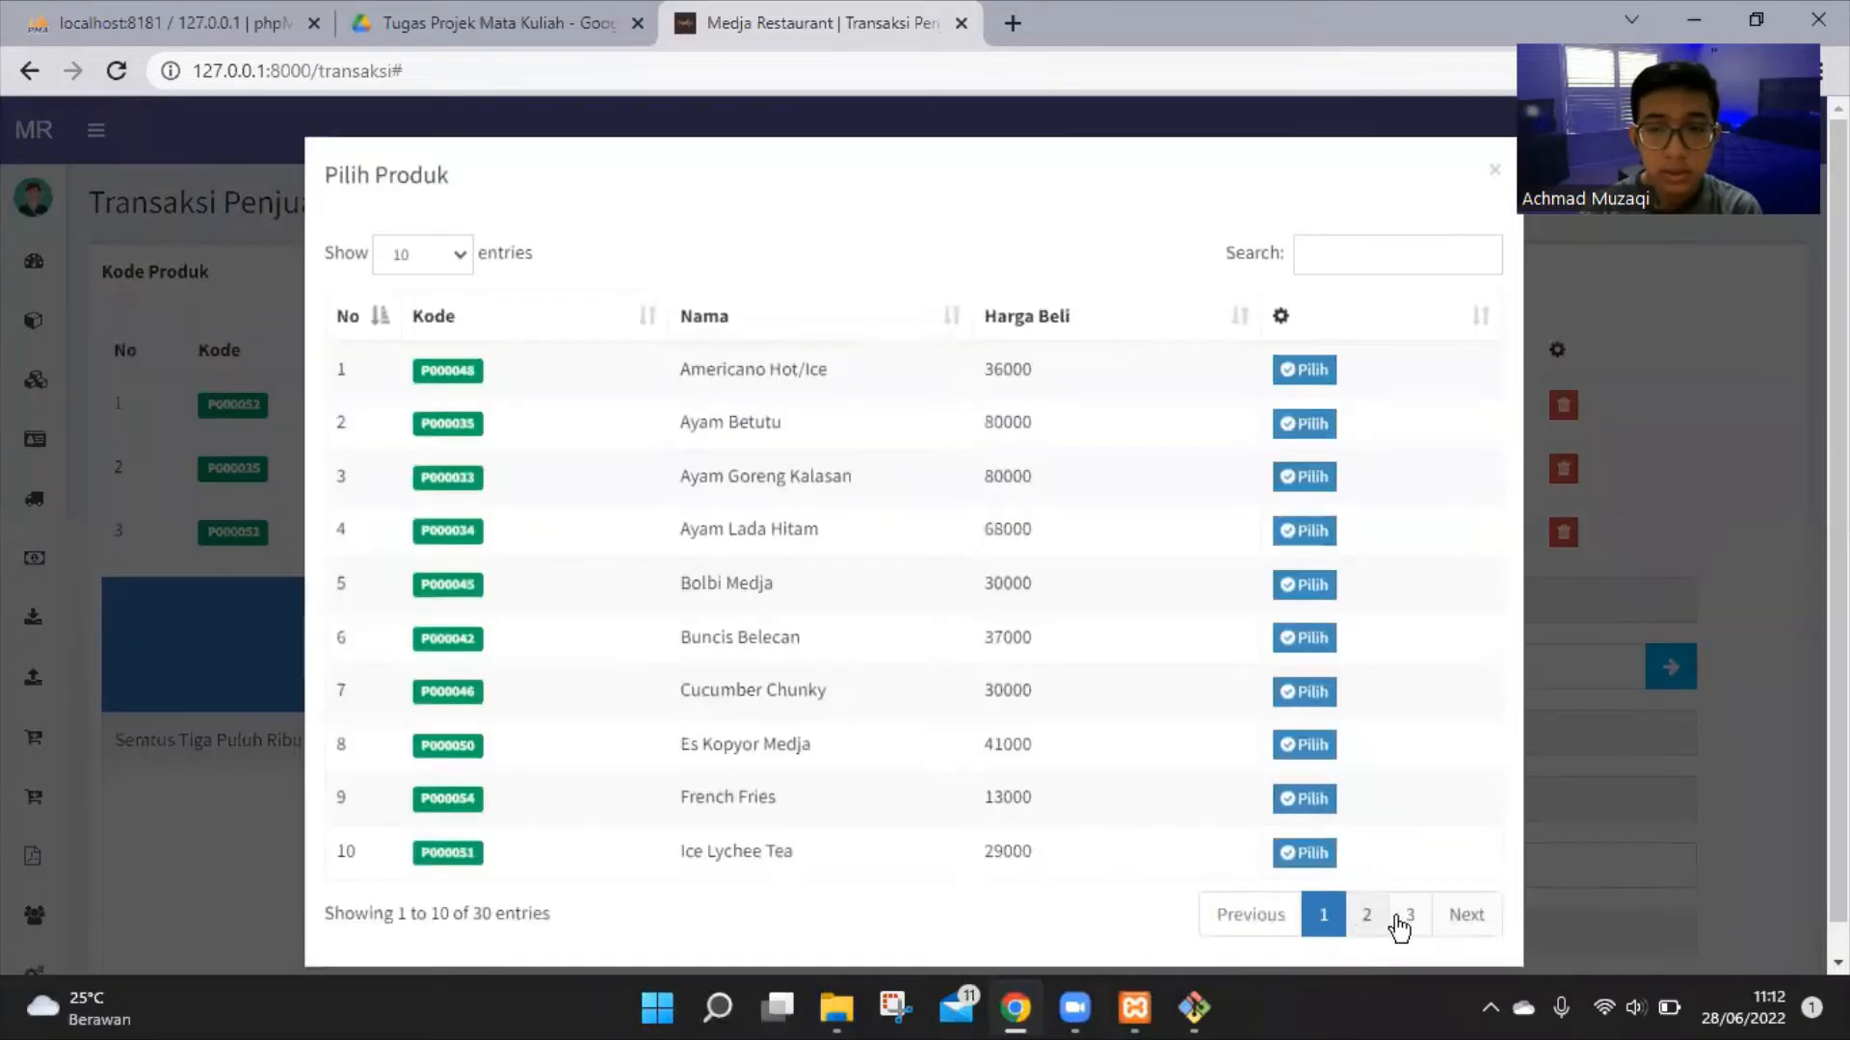
click(1407, 916)
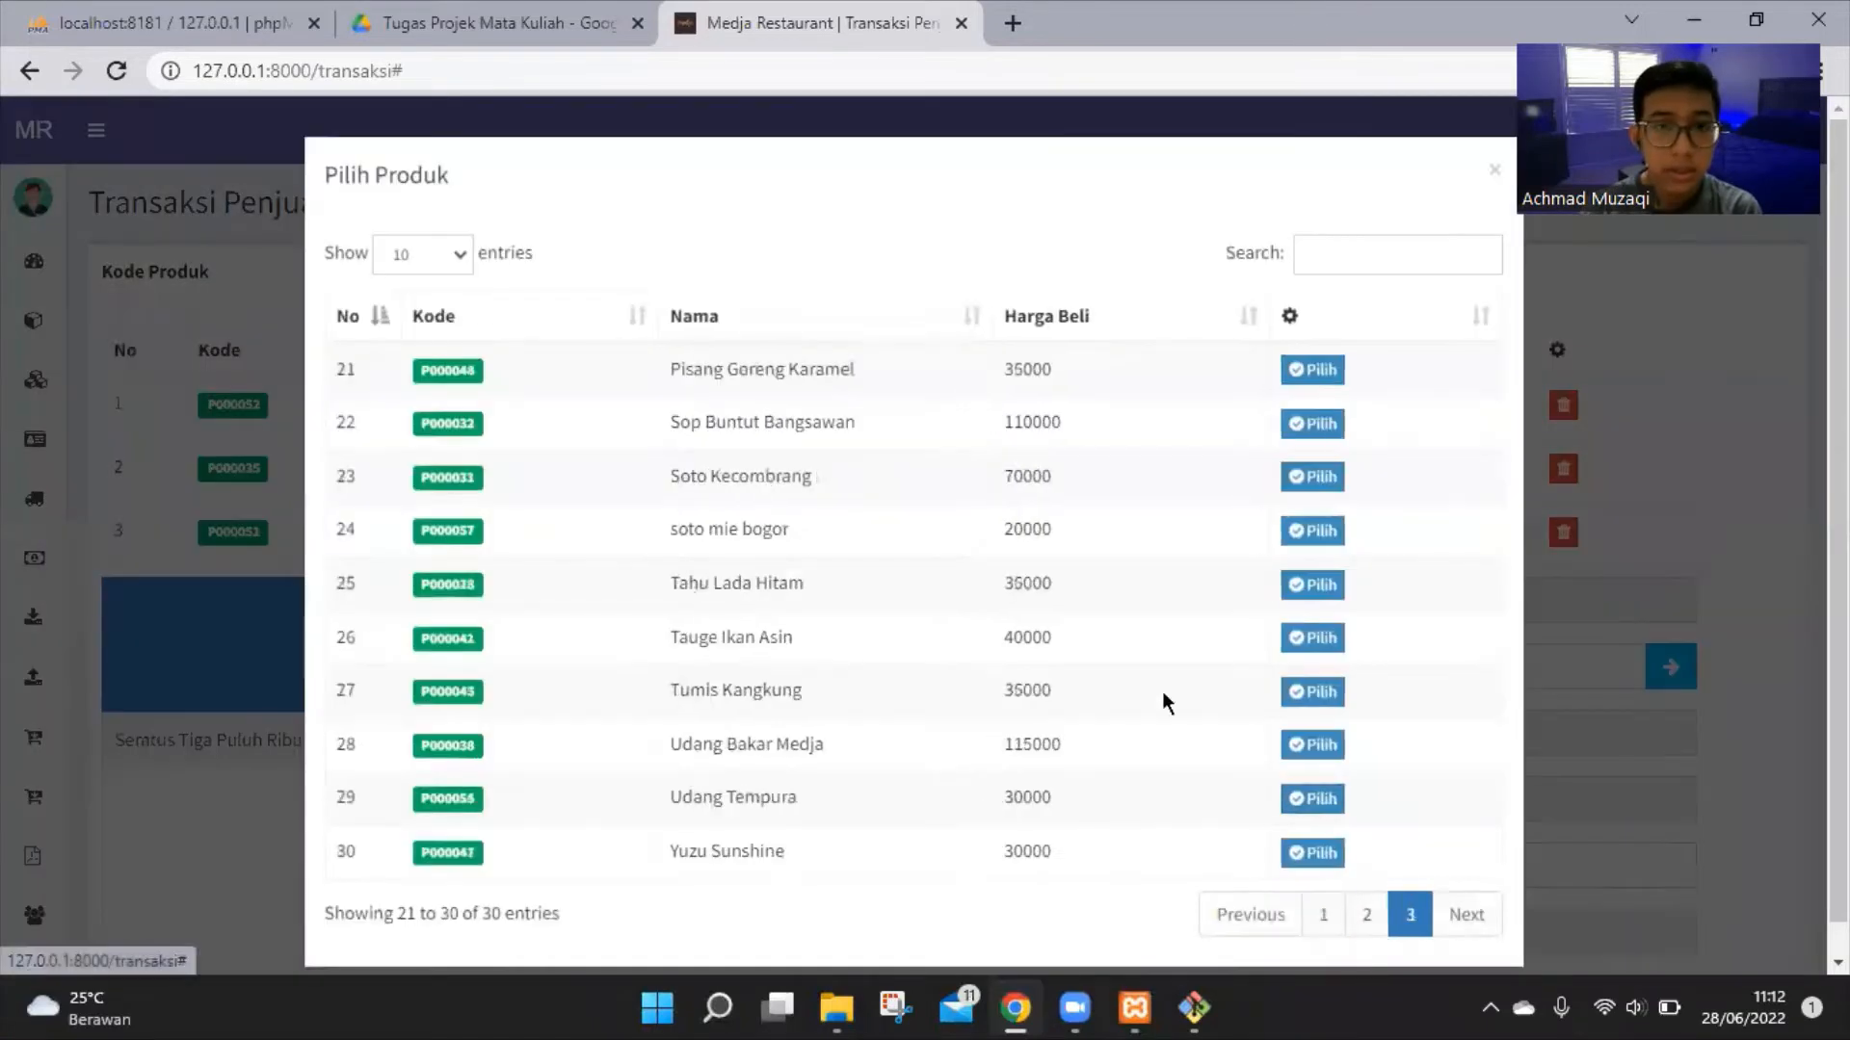
click(1315, 373)
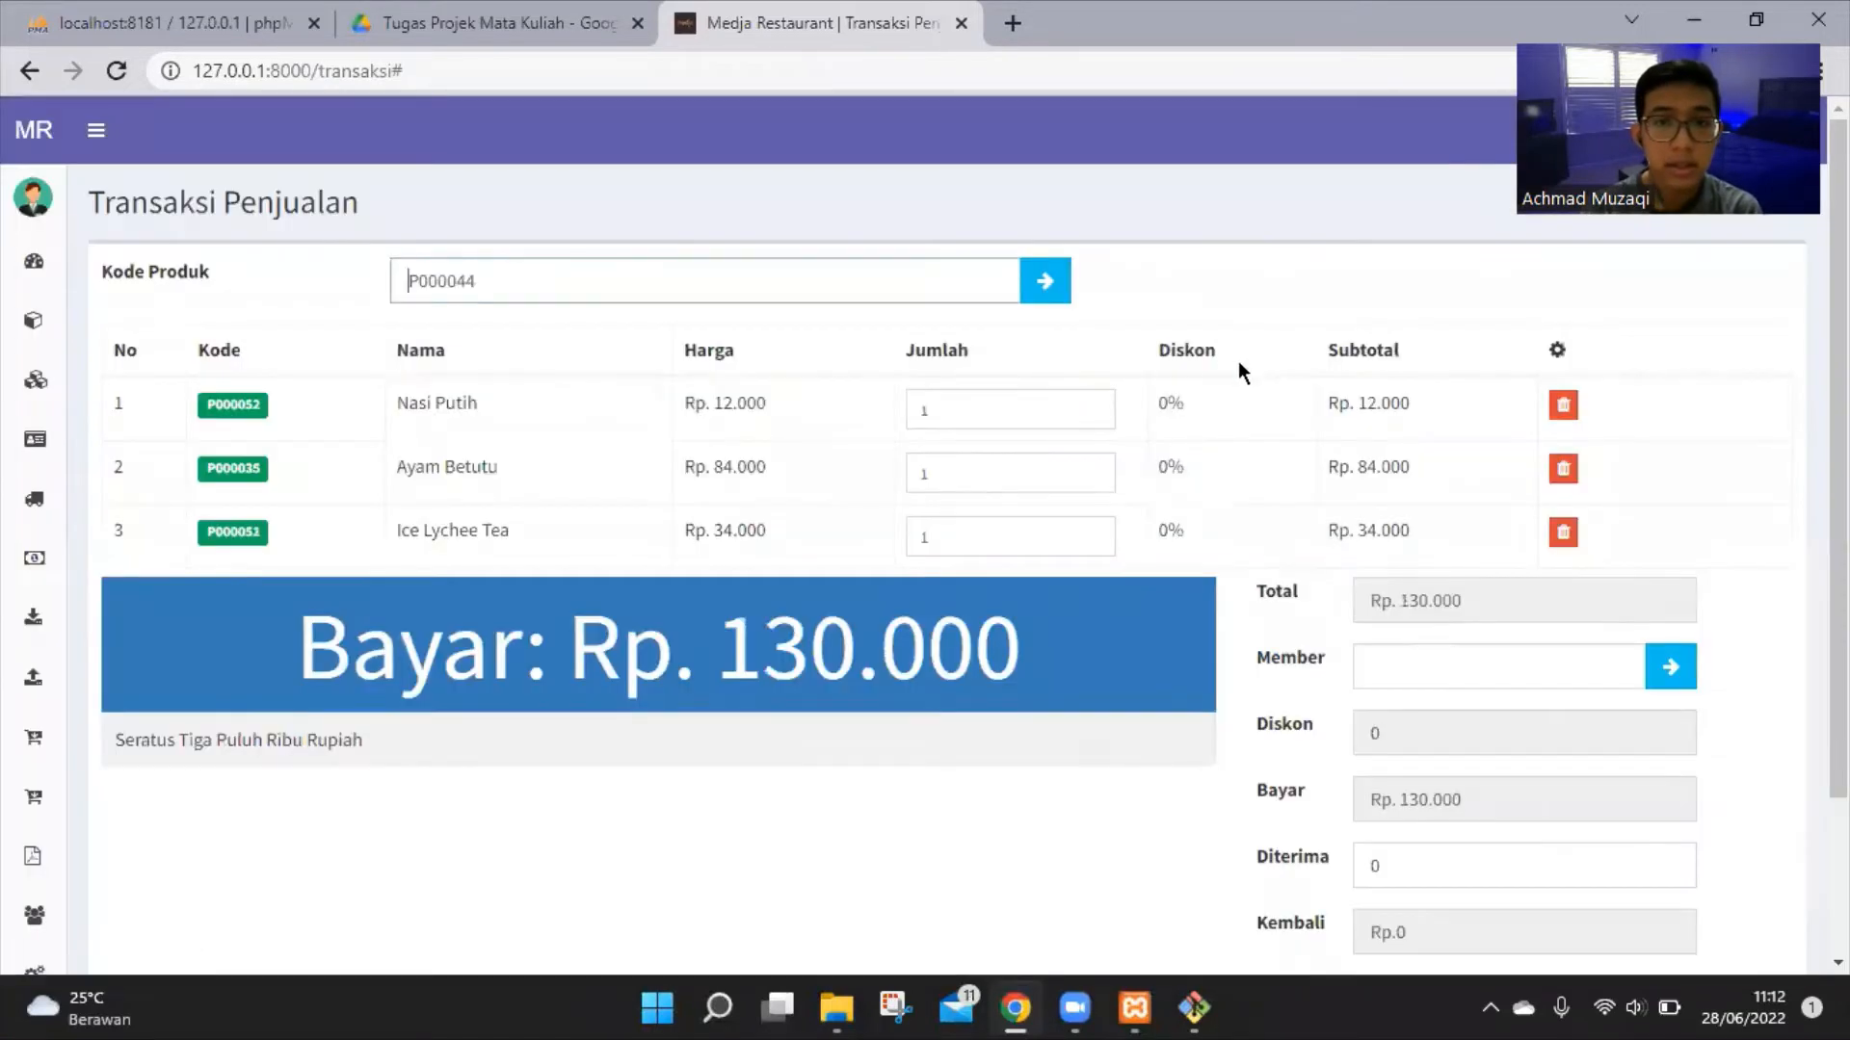
click(1044, 280)
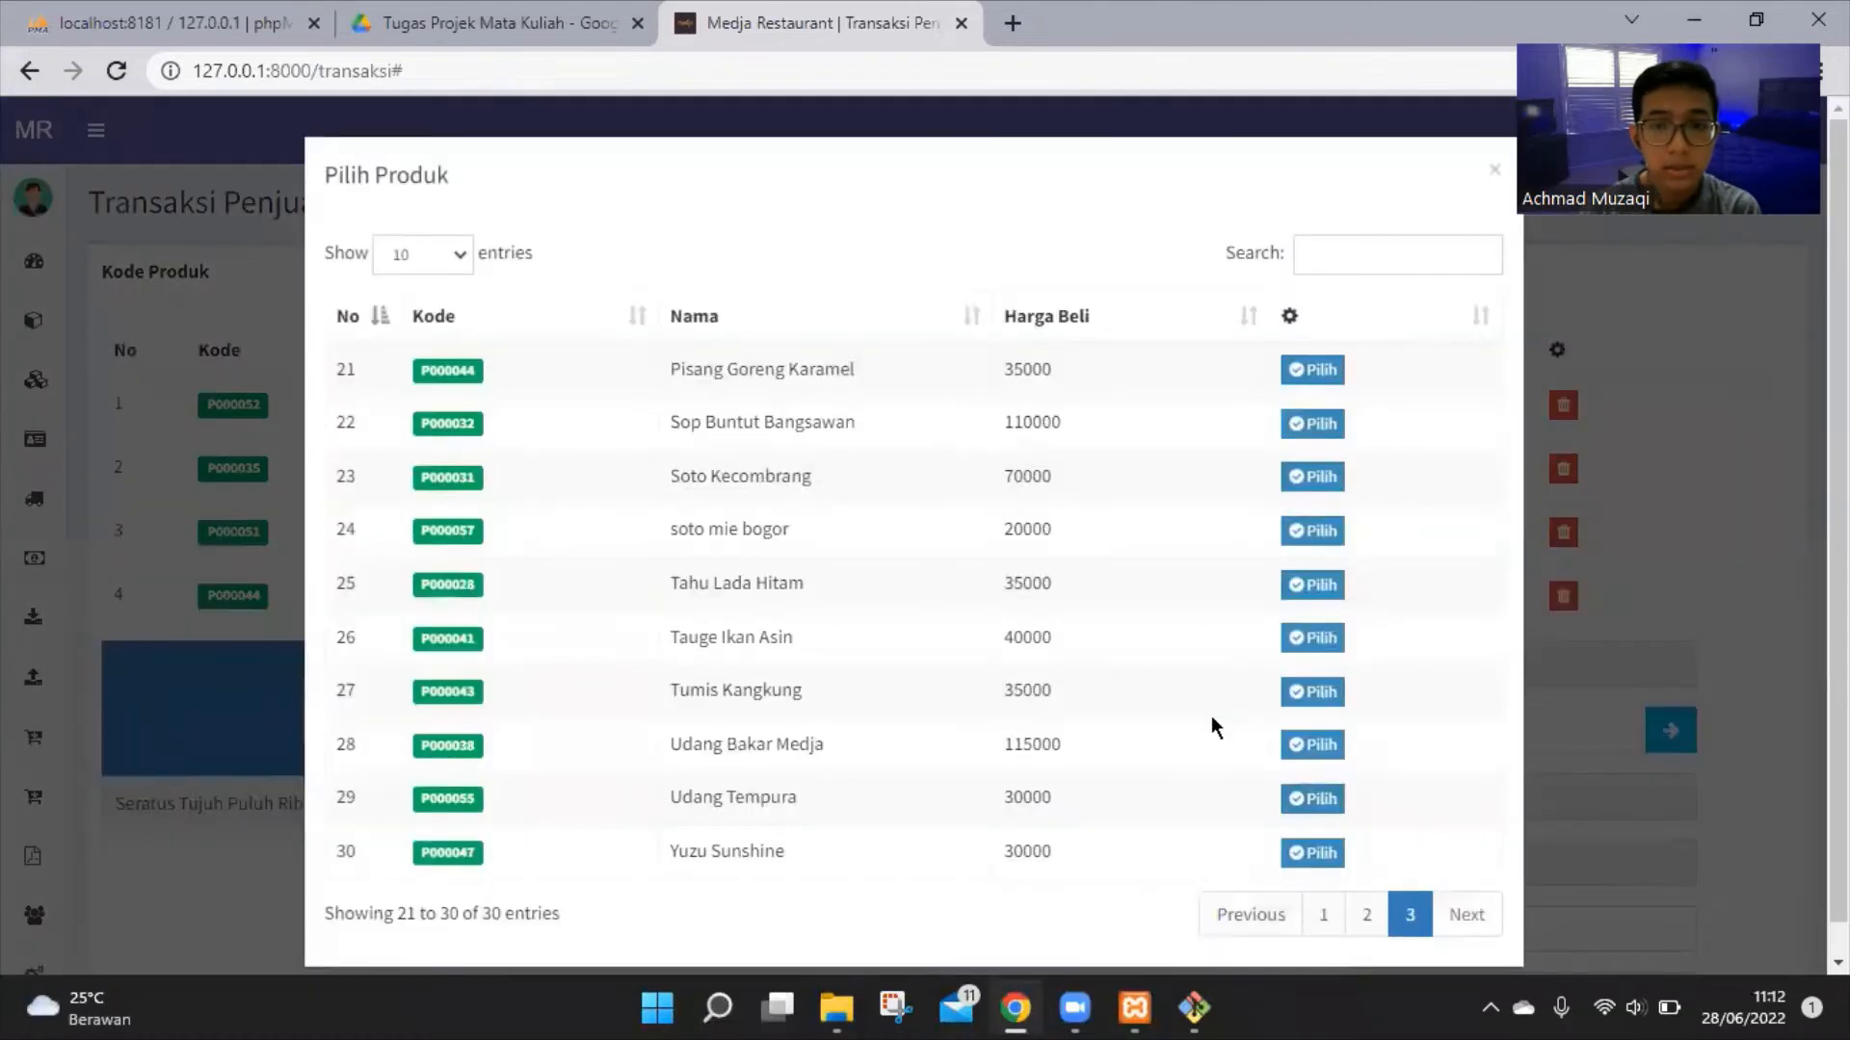
click(1322, 753)
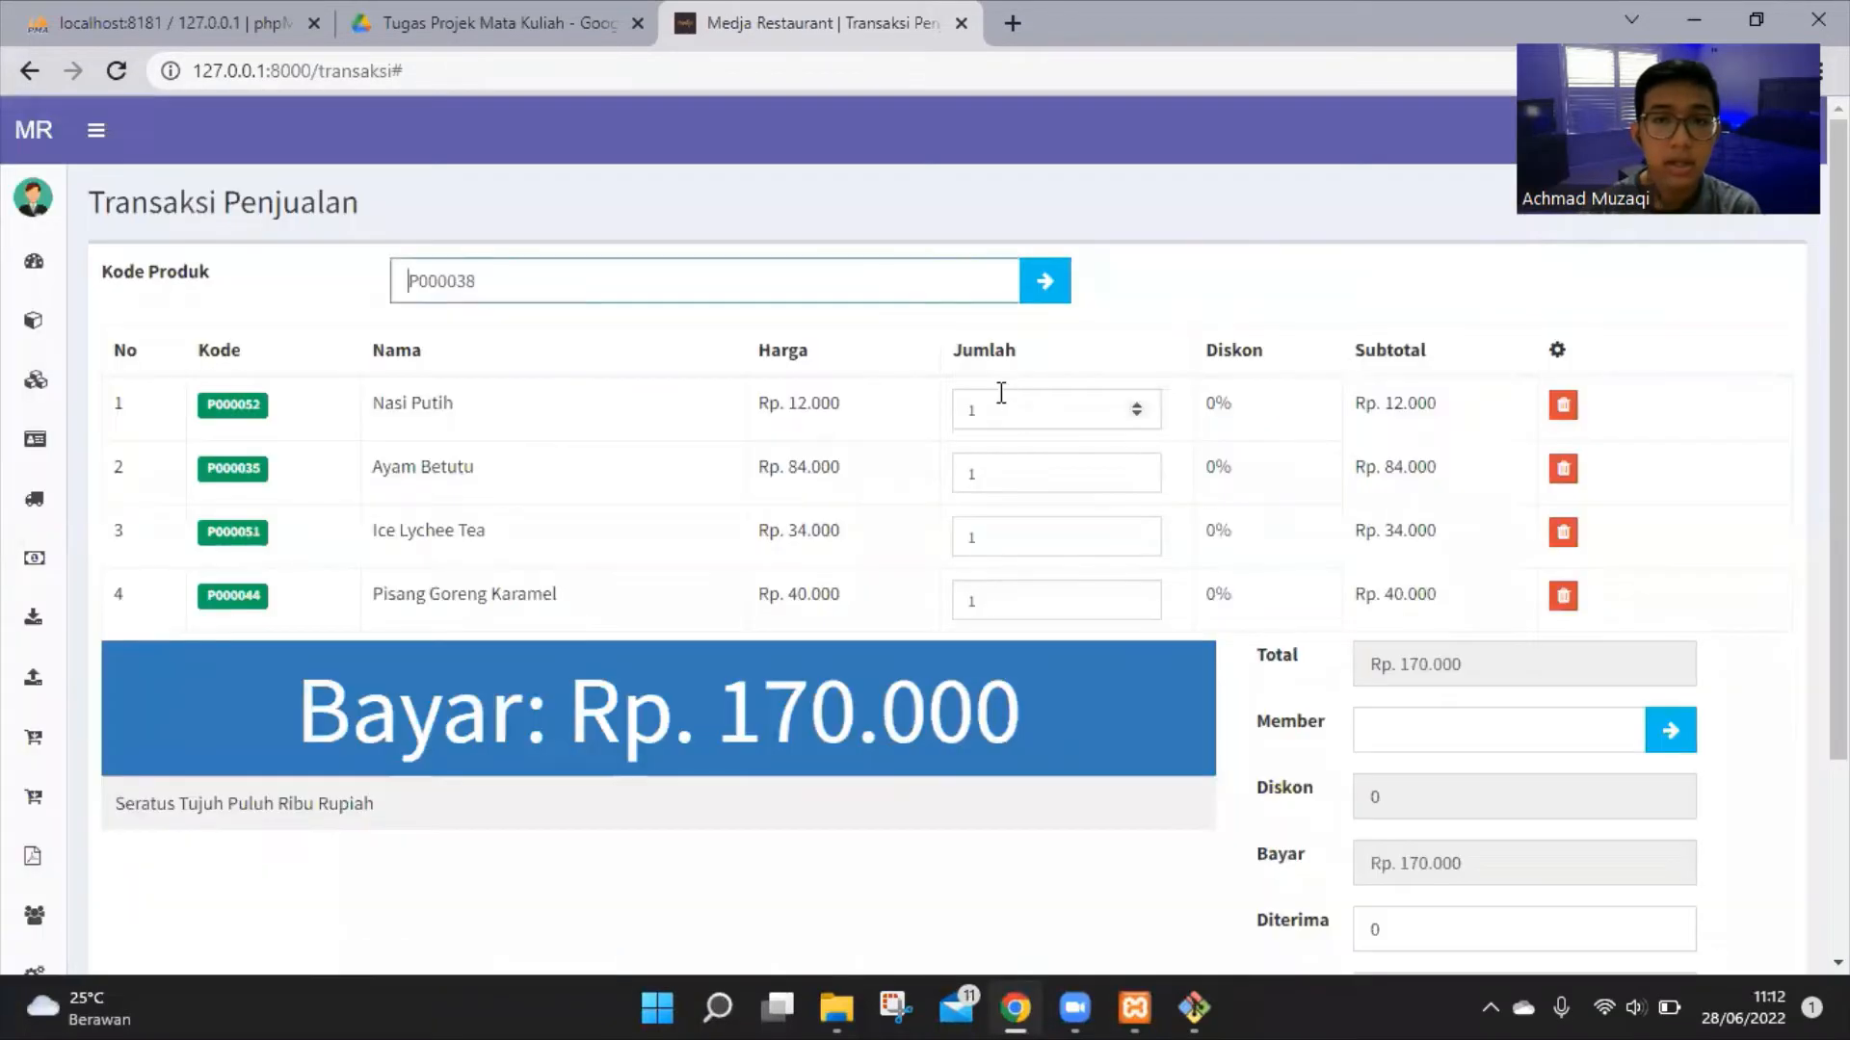
click(1014, 407)
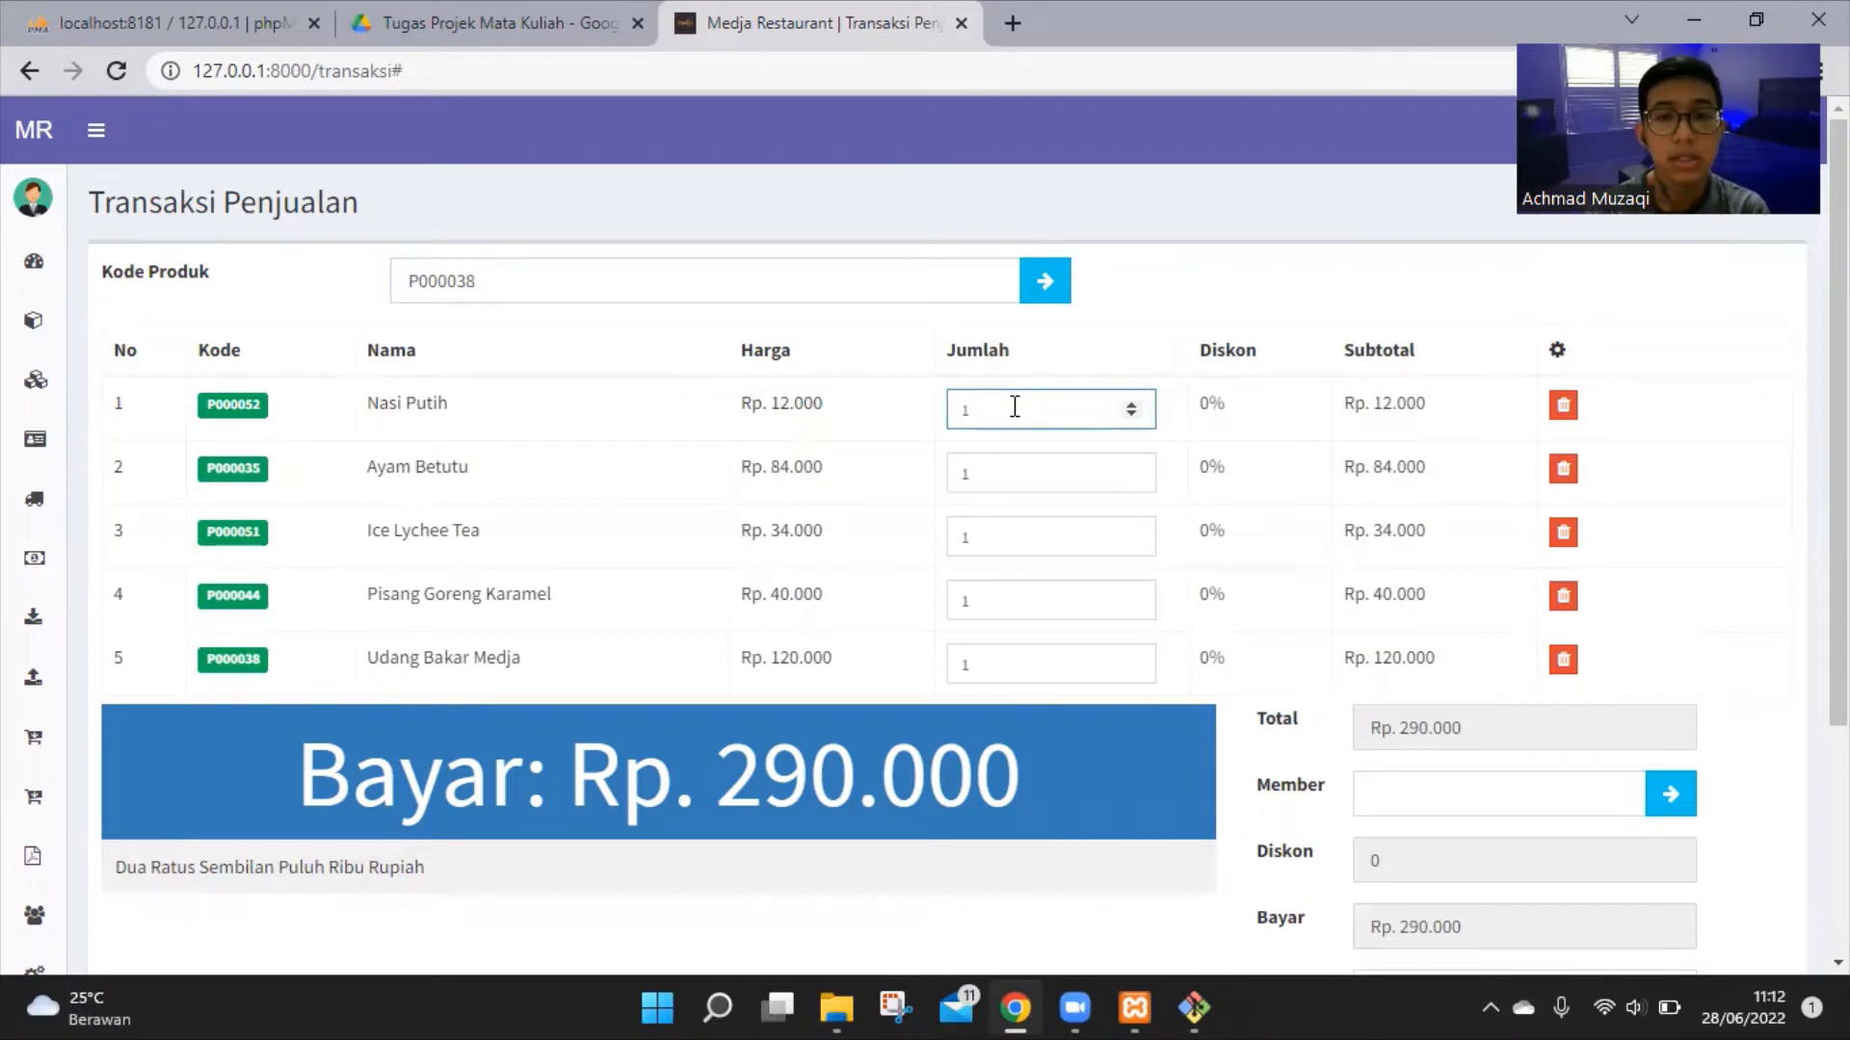
key(BackSpace)
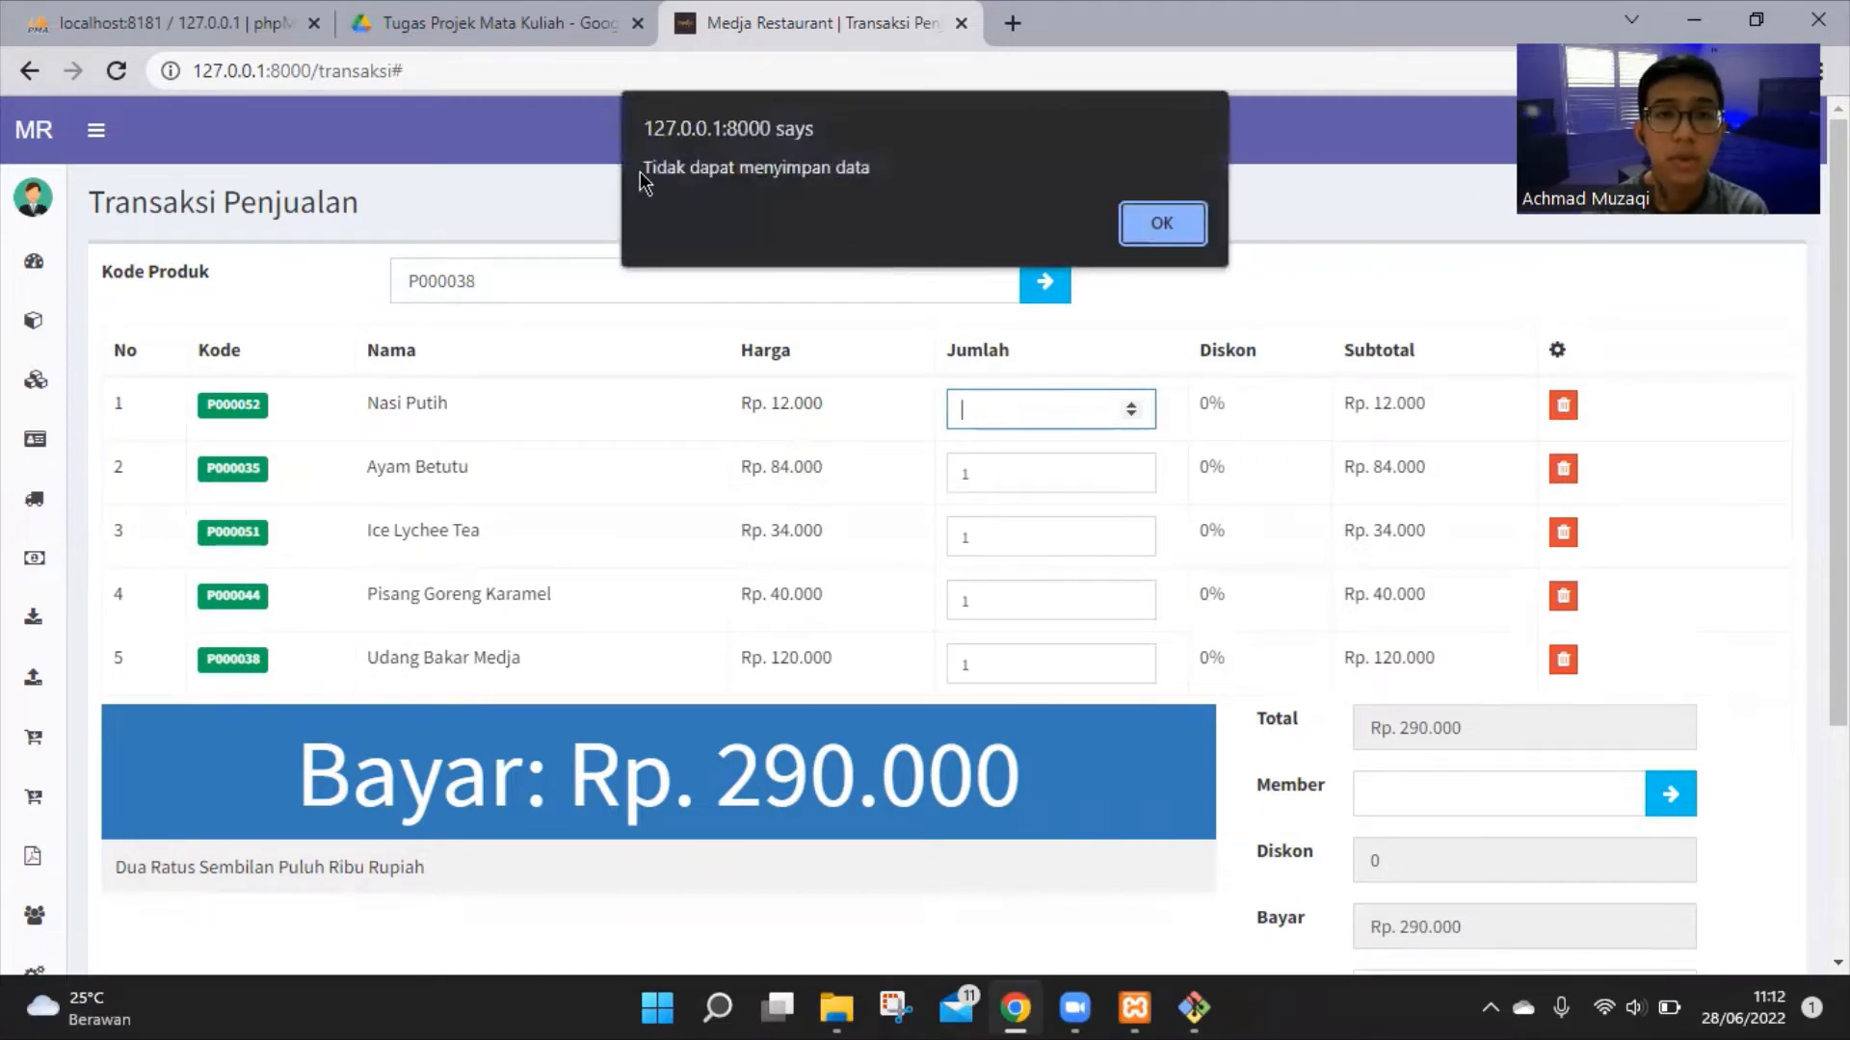
drag(644, 173, 959, 171)
click(1162, 222)
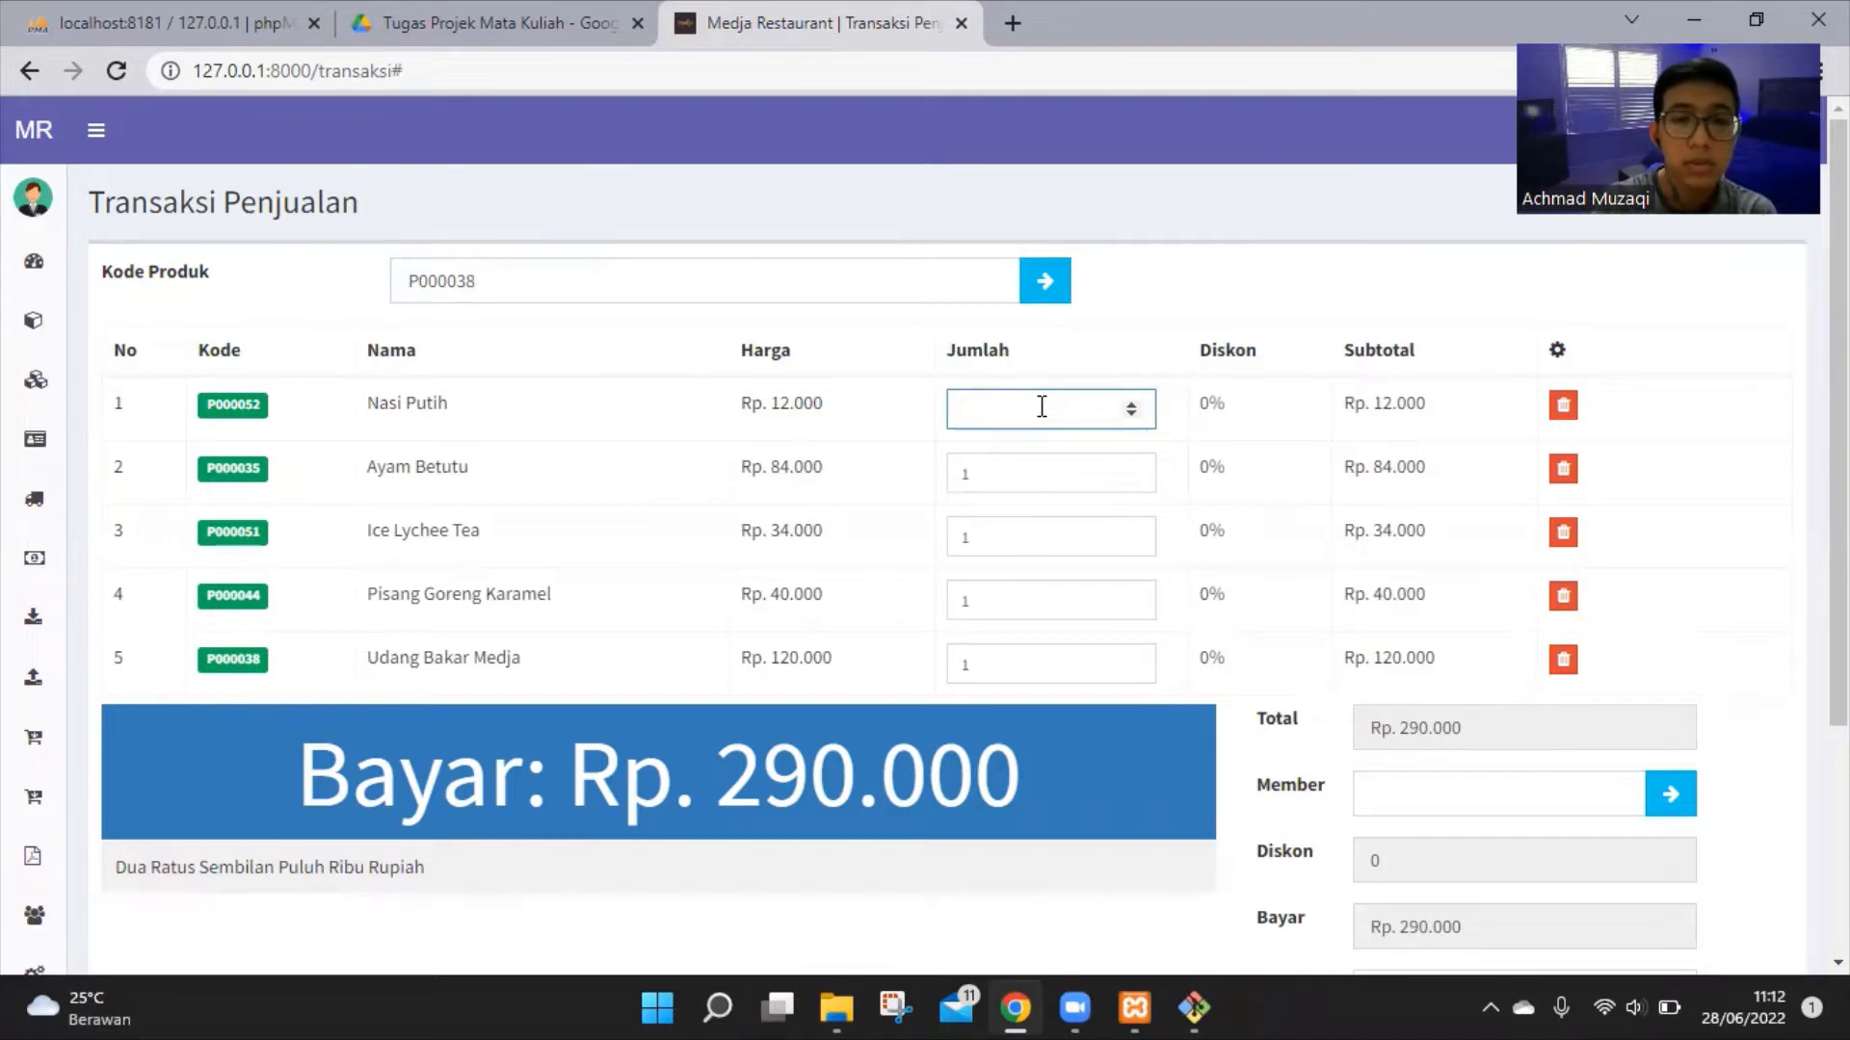
text(6)
click(1166, 260)
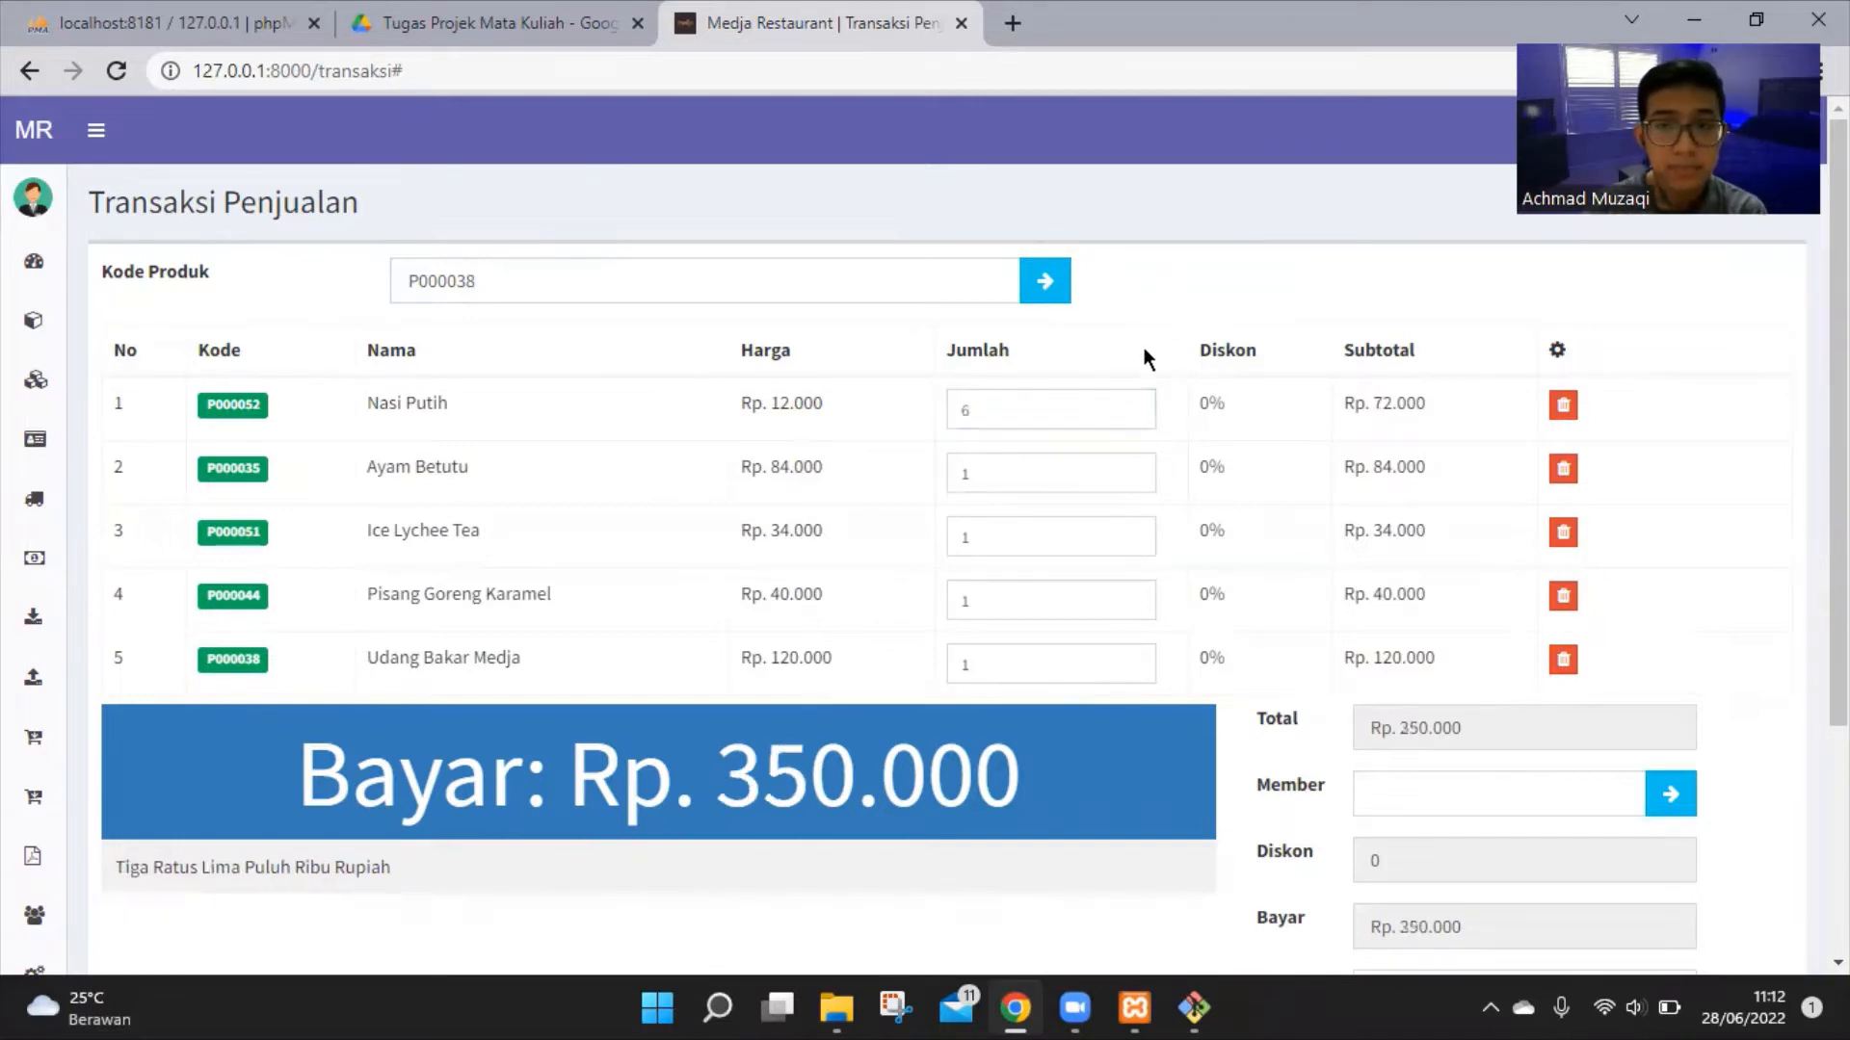
scroll(1143, 354, down, 1)
click(1035, 338)
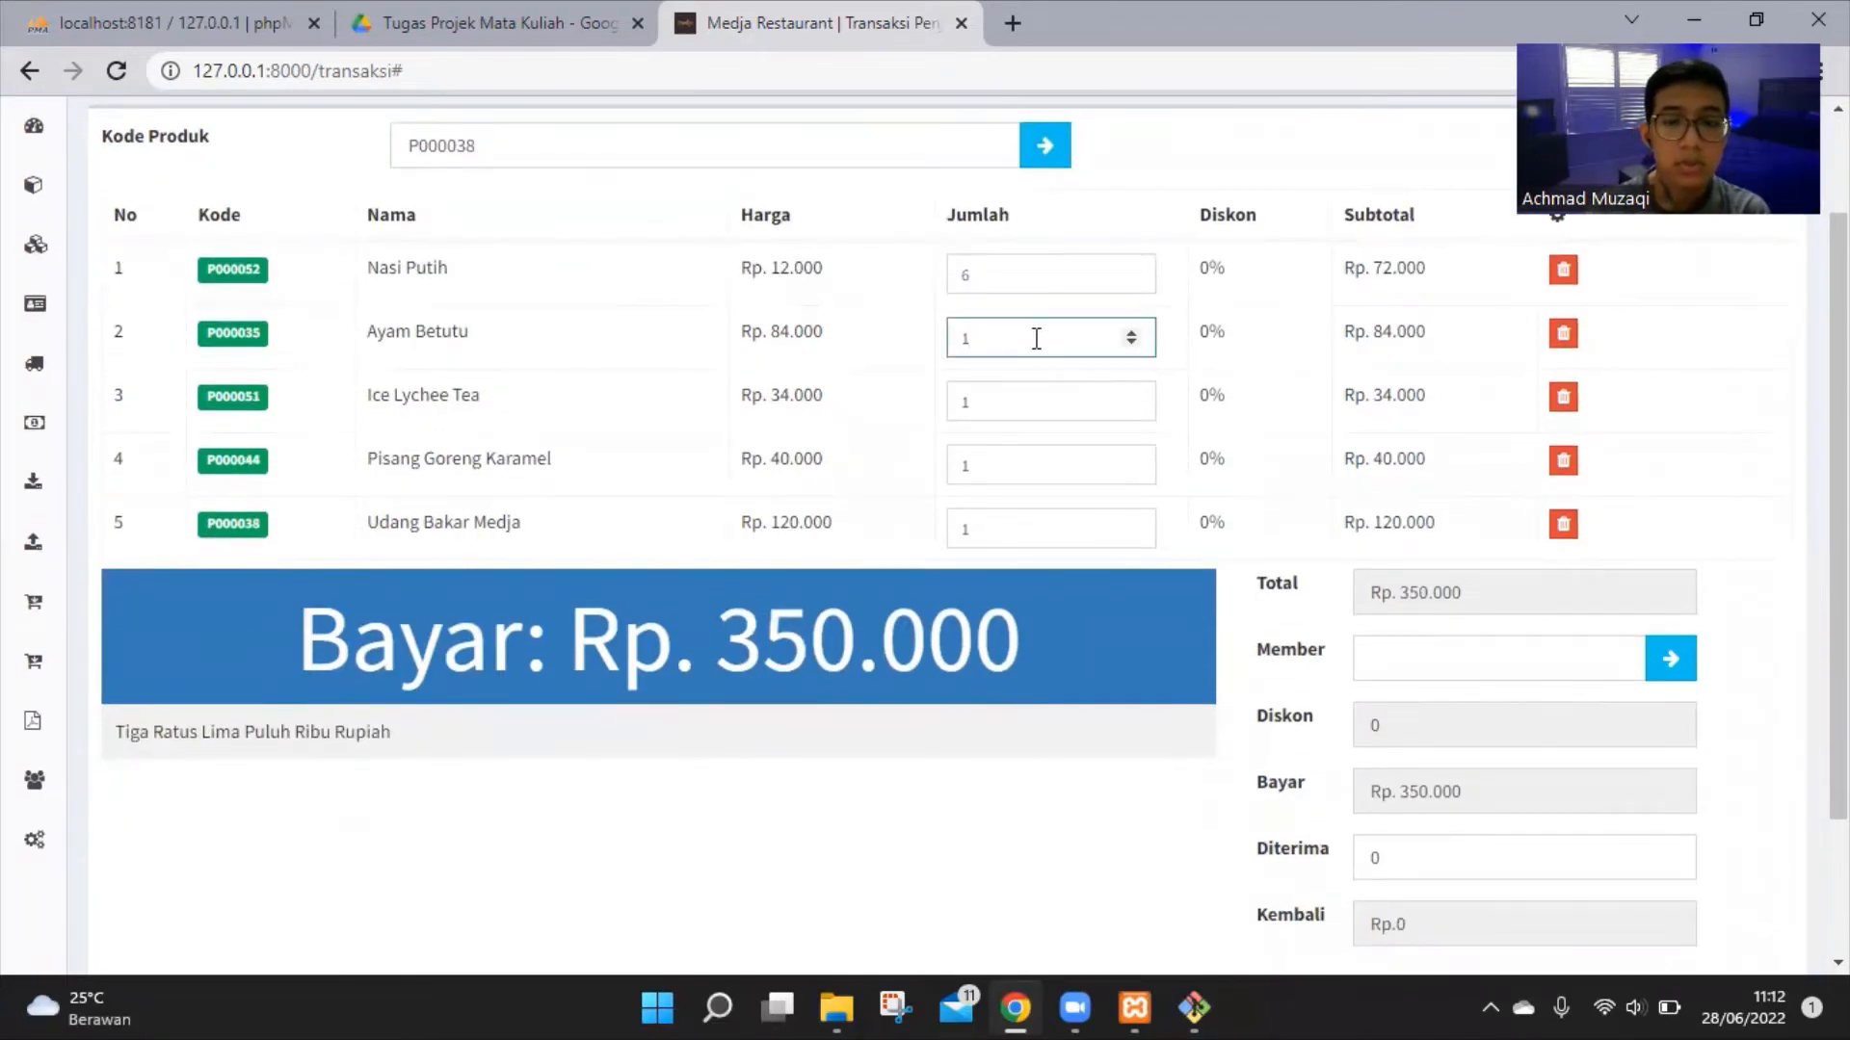
key(Return)
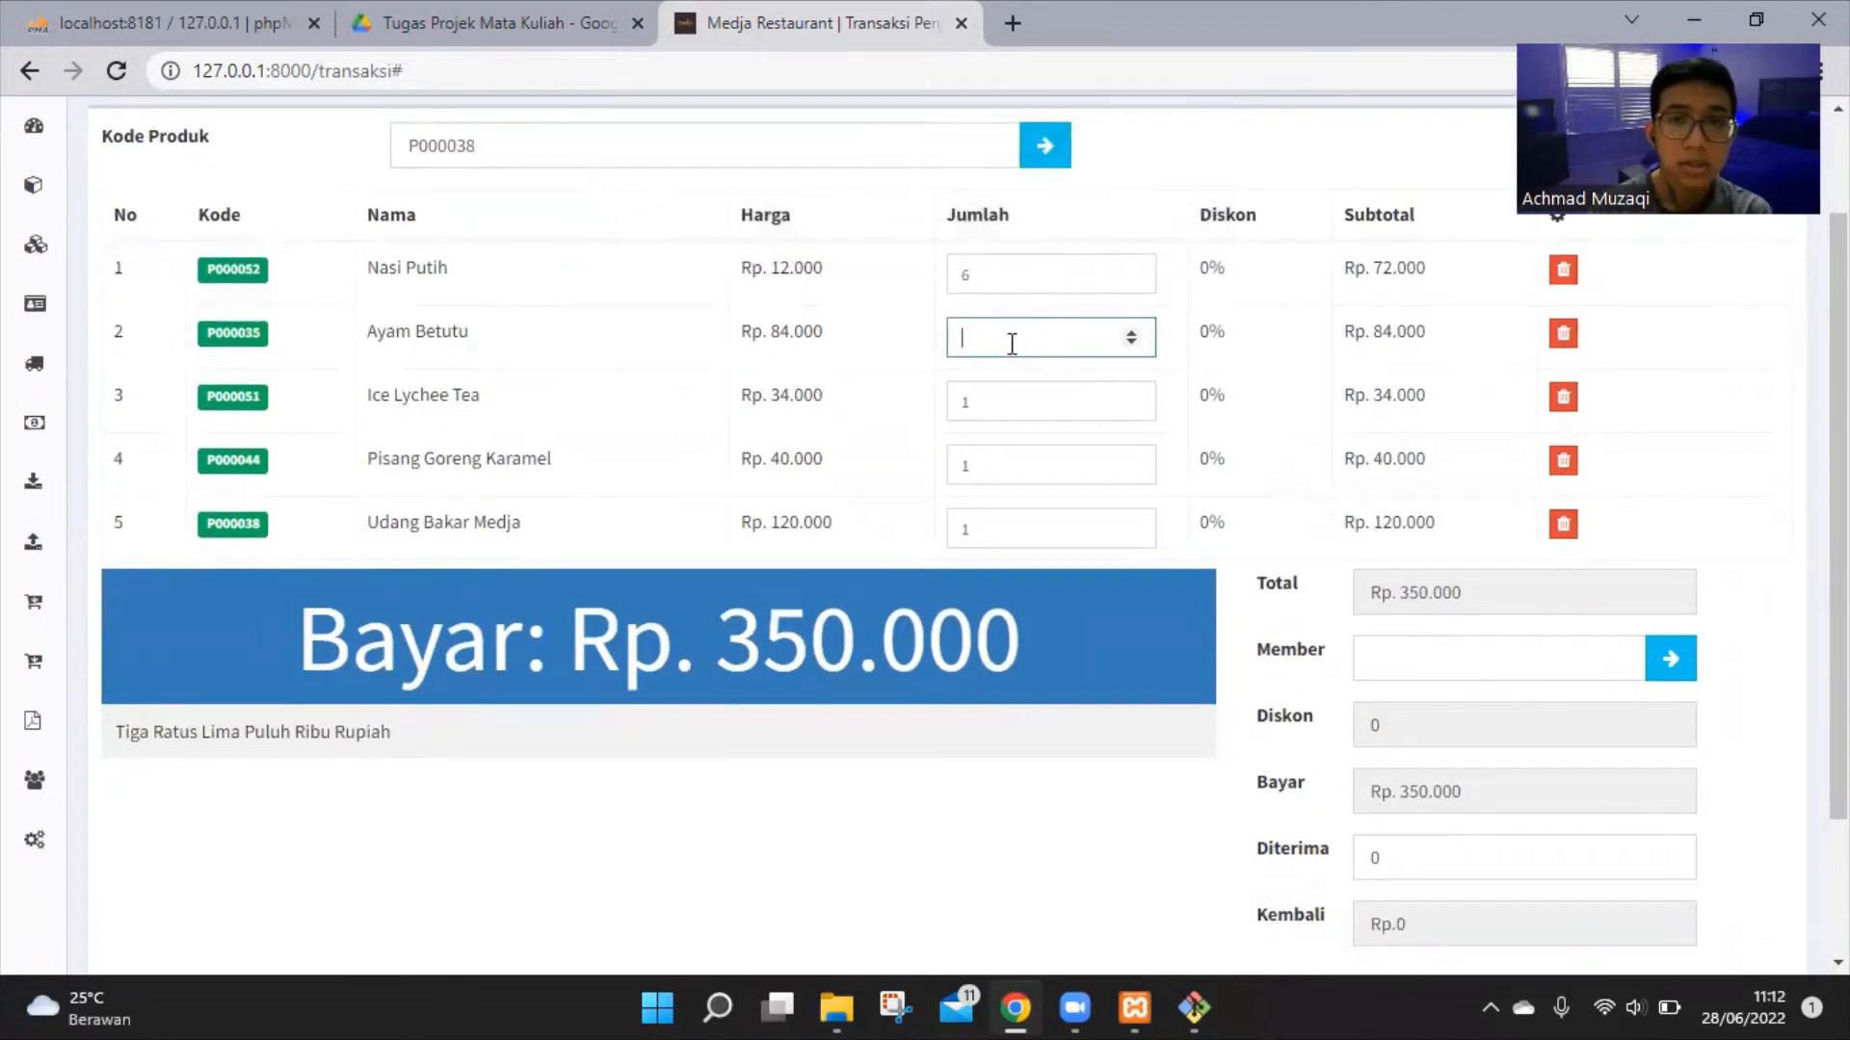
click(1066, 406)
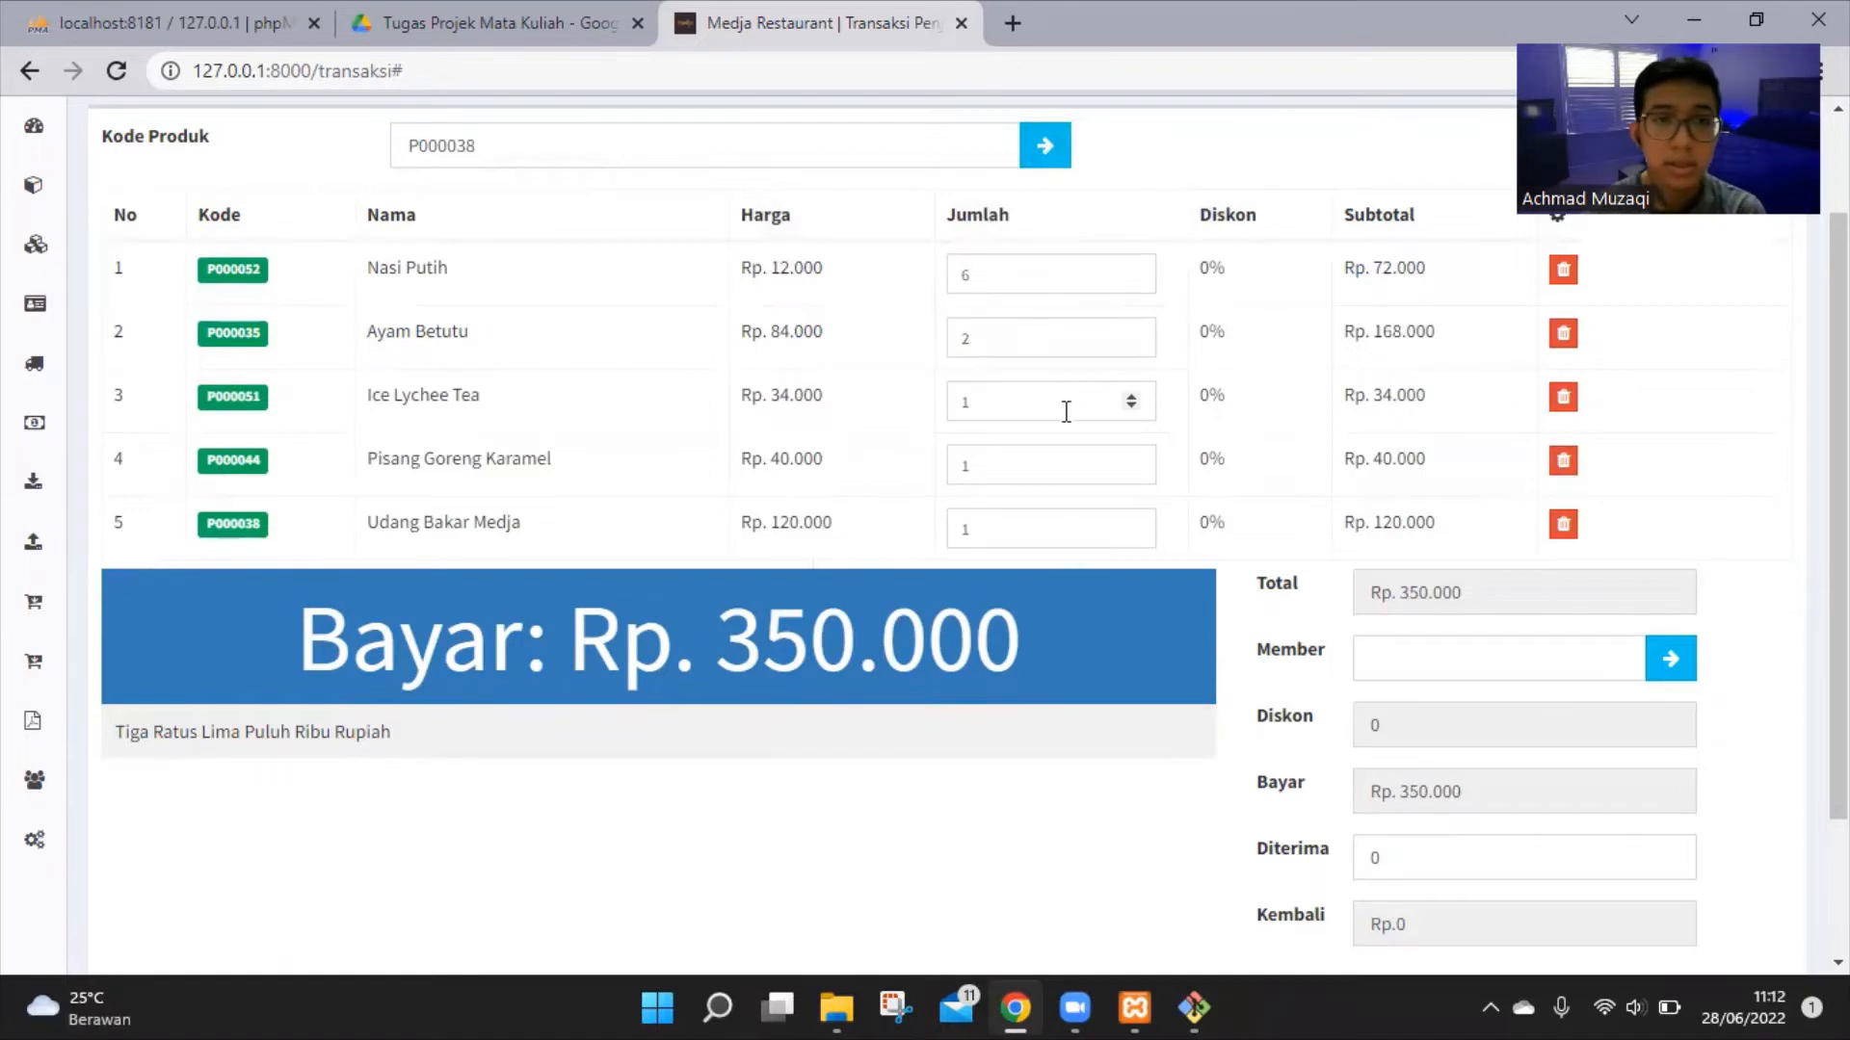
double_click(1129, 397)
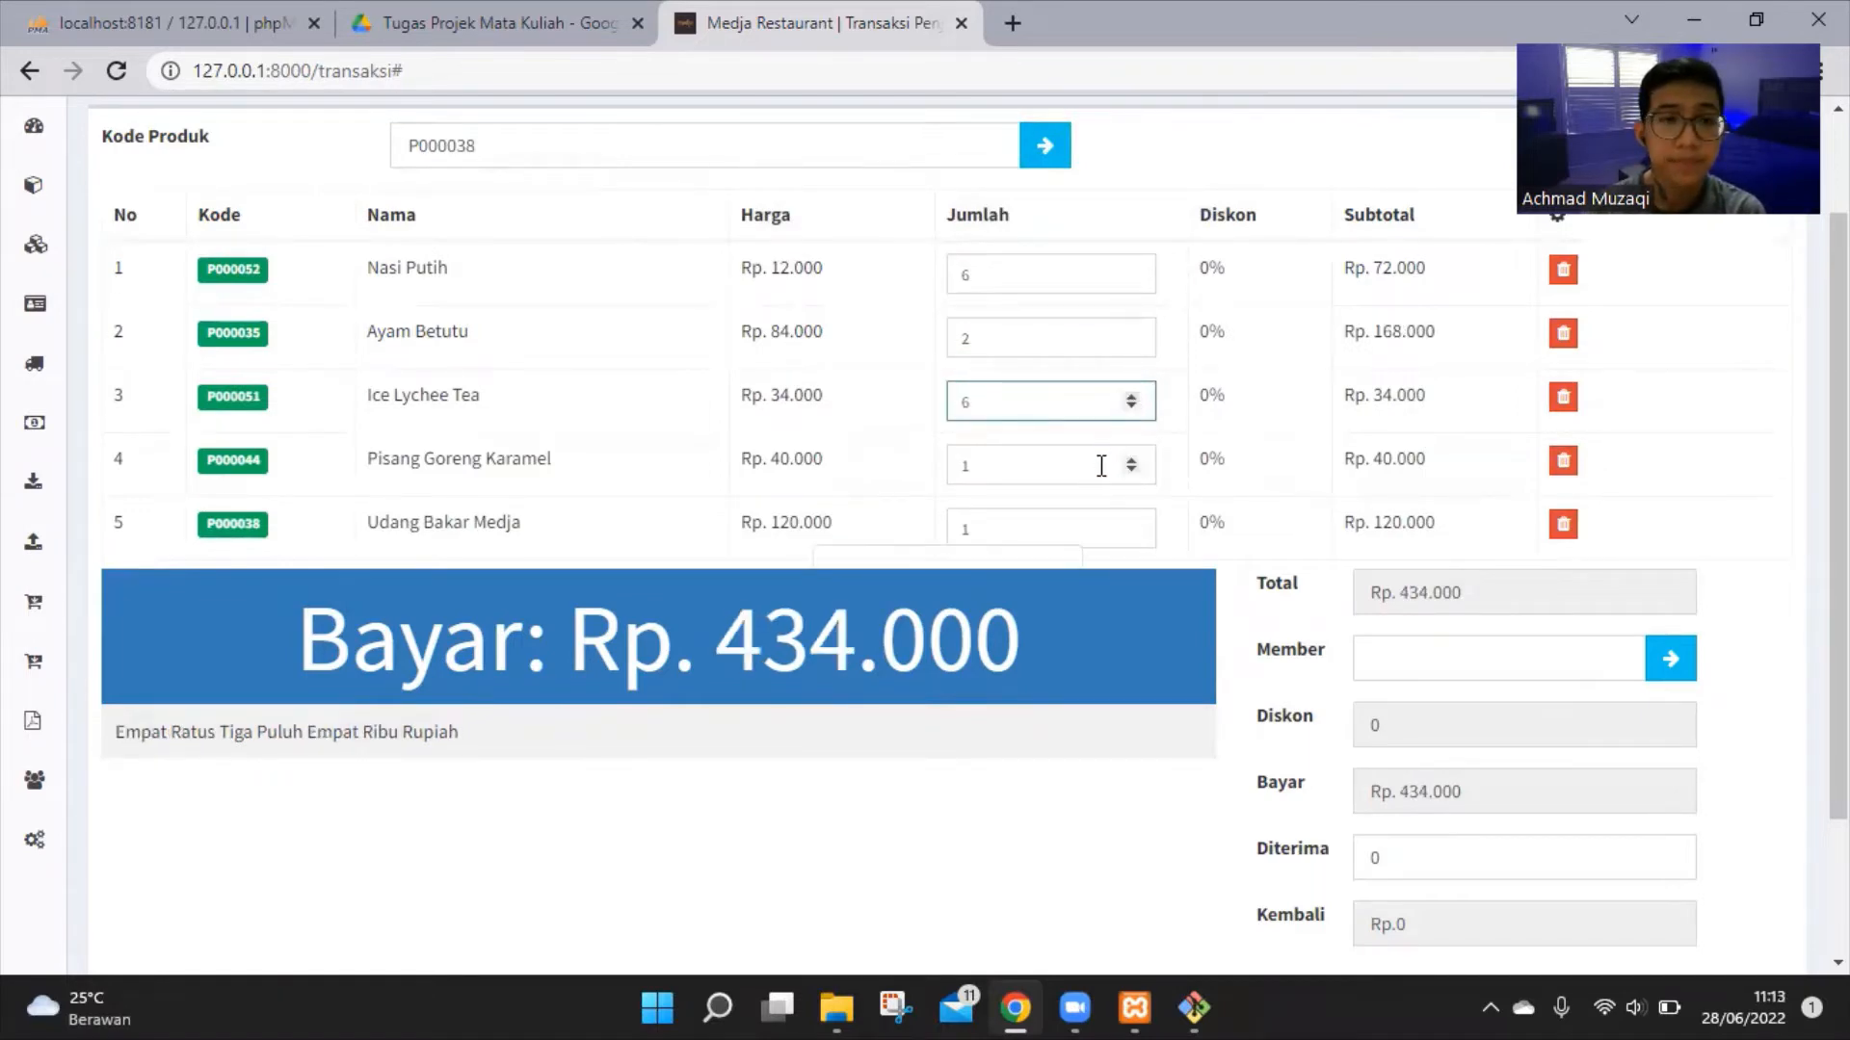
click(1131, 463)
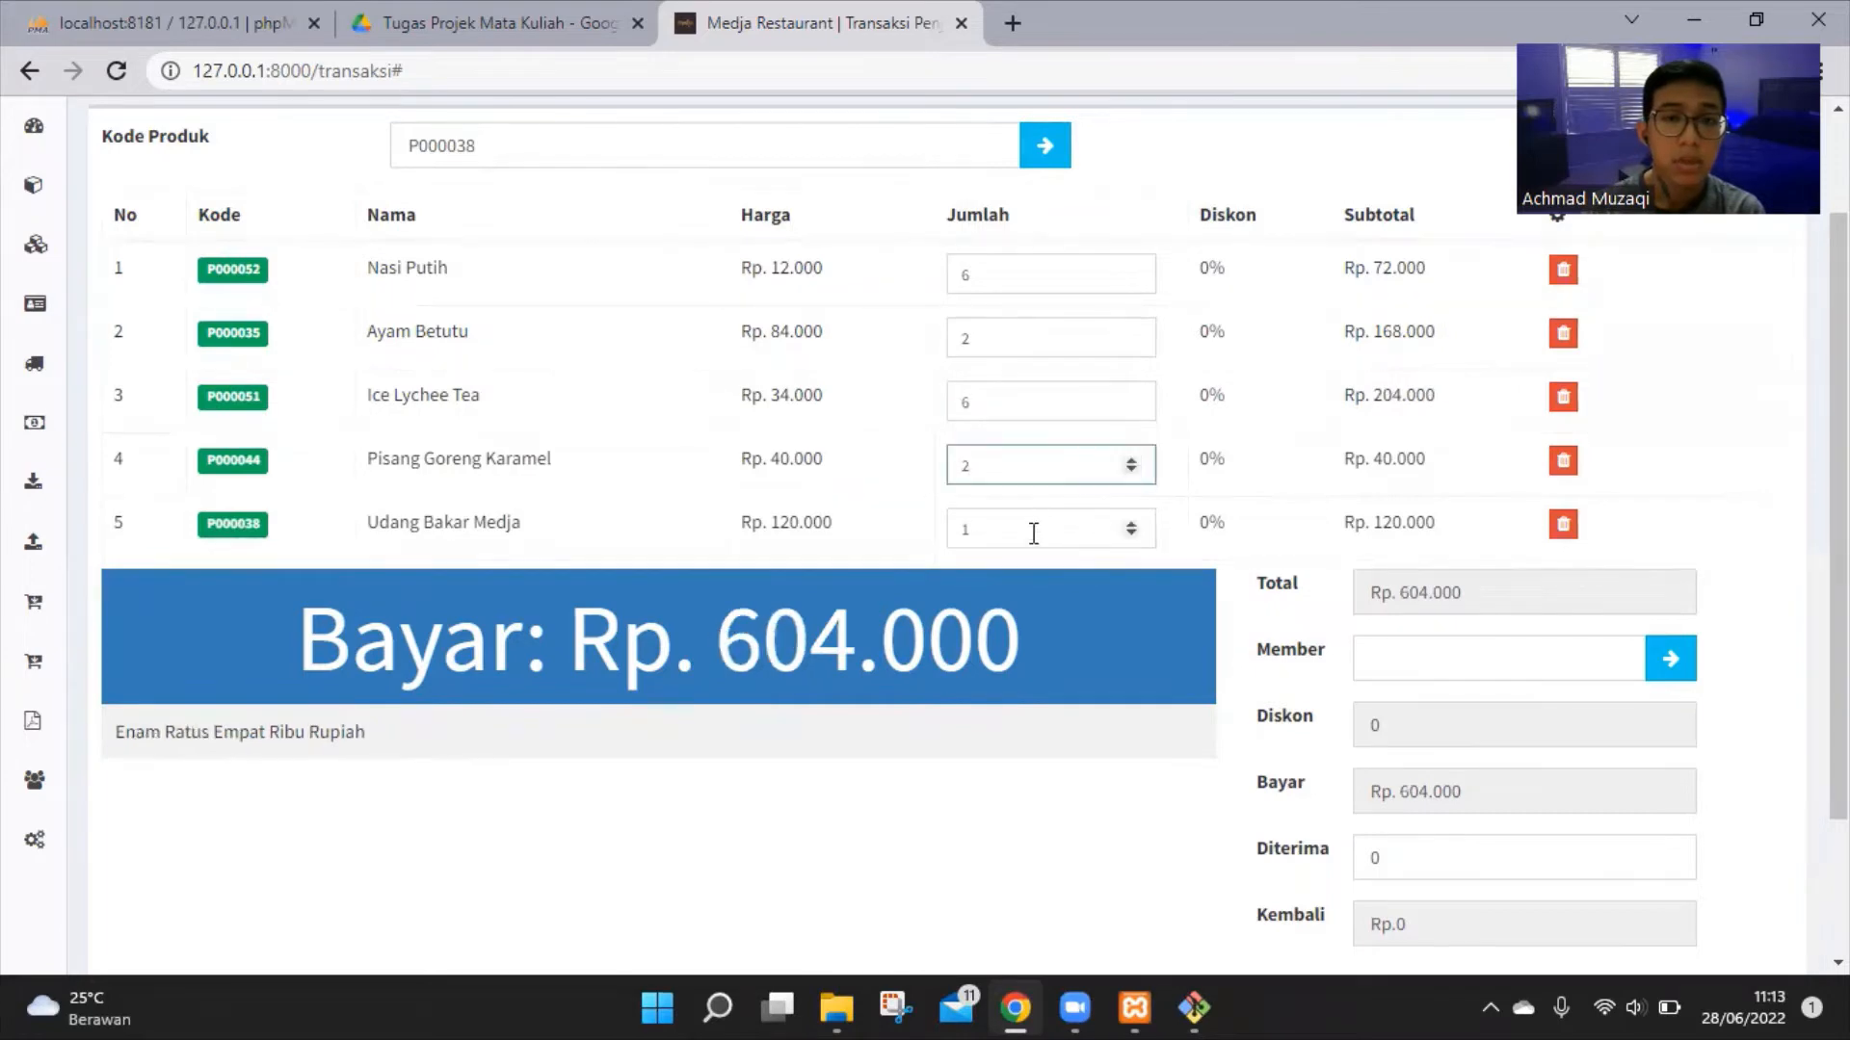
click(1133, 528)
click(1053, 793)
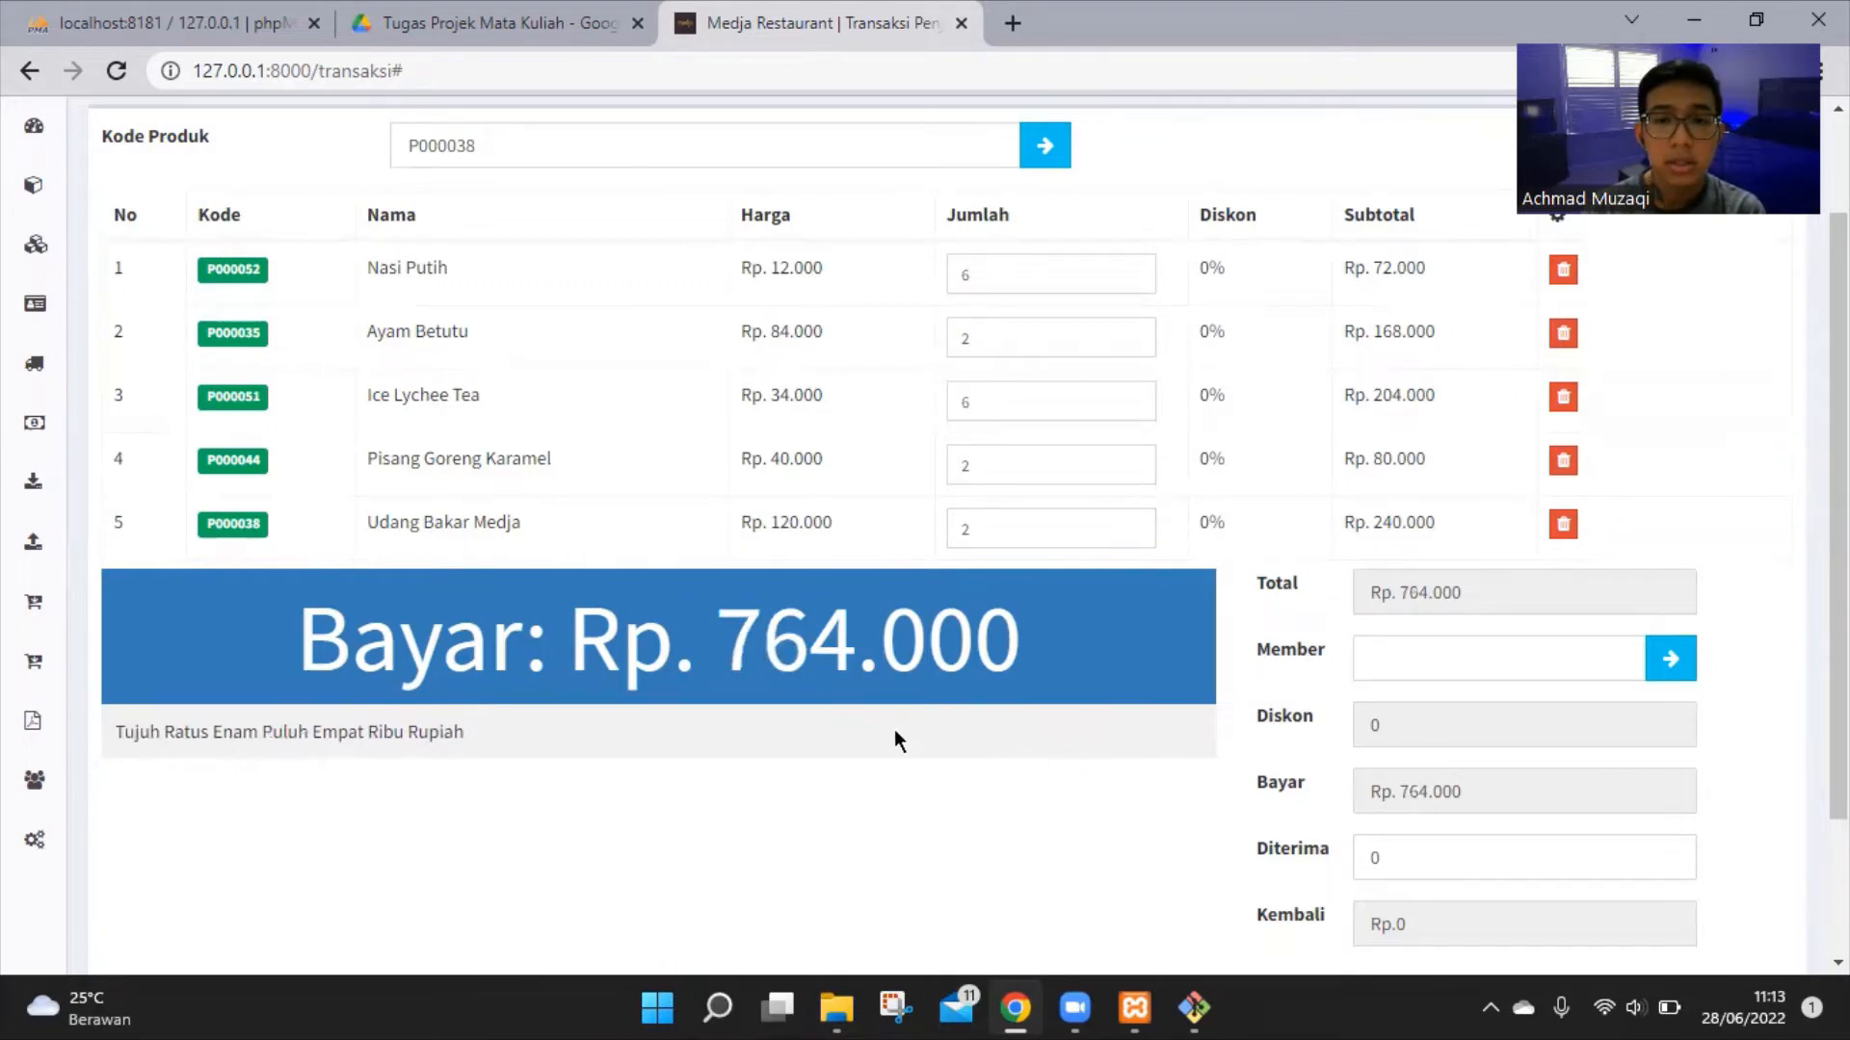
drag(721, 631, 1016, 644)
click(1089, 709)
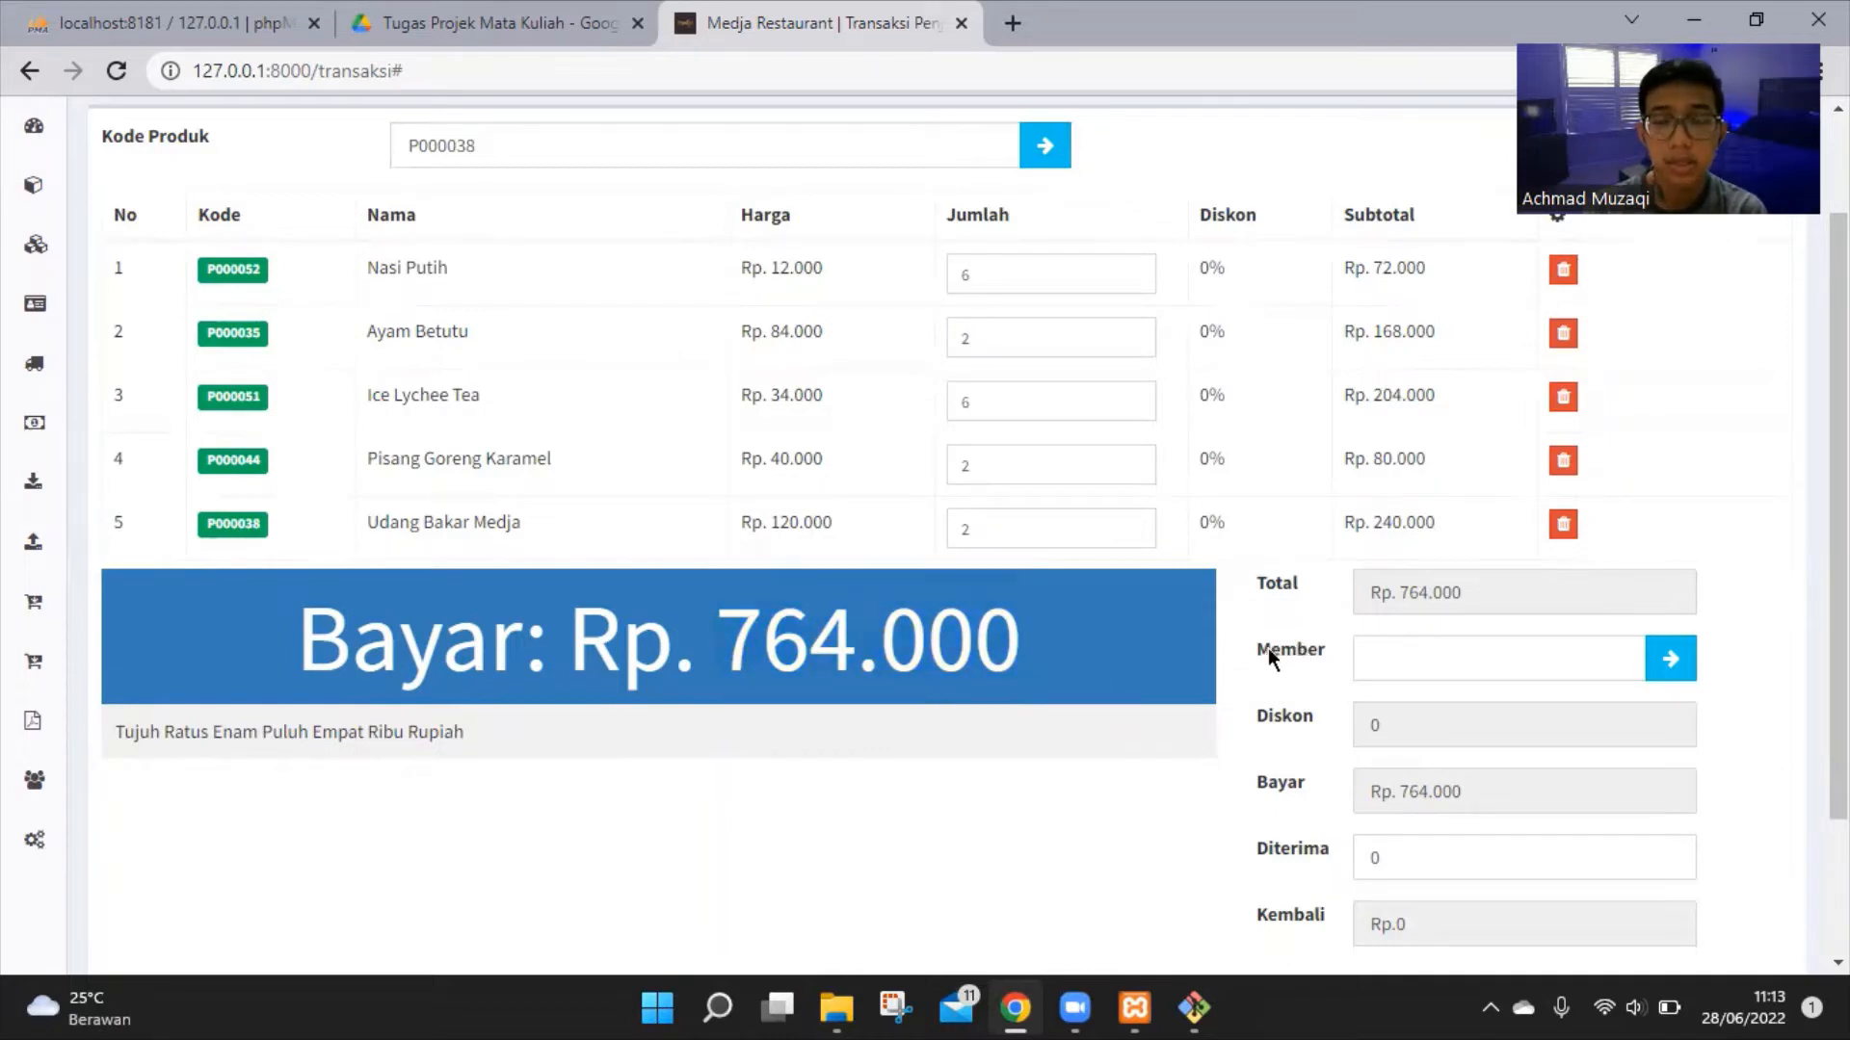
Assign the first listed member (Rp. 725.800 due) and record 750.000 received for Rp. 24.200 change
click(1668, 661)
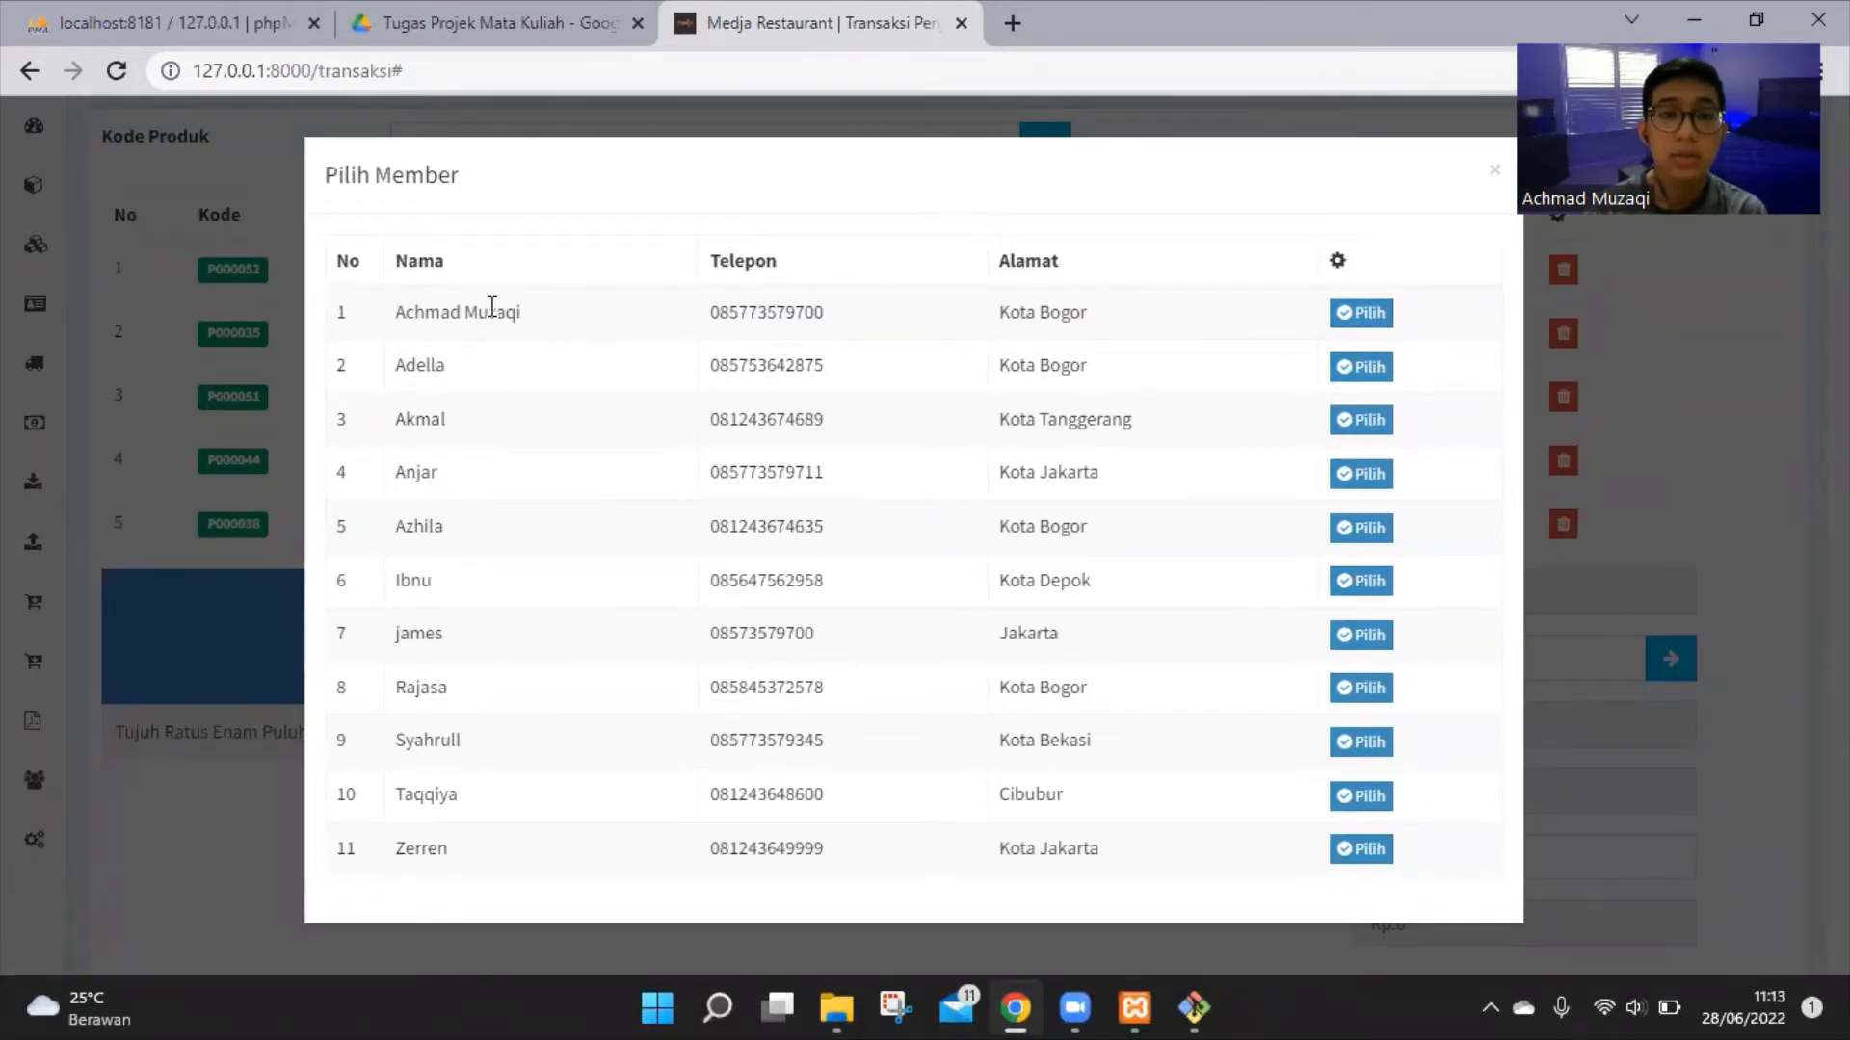
click(1361, 318)
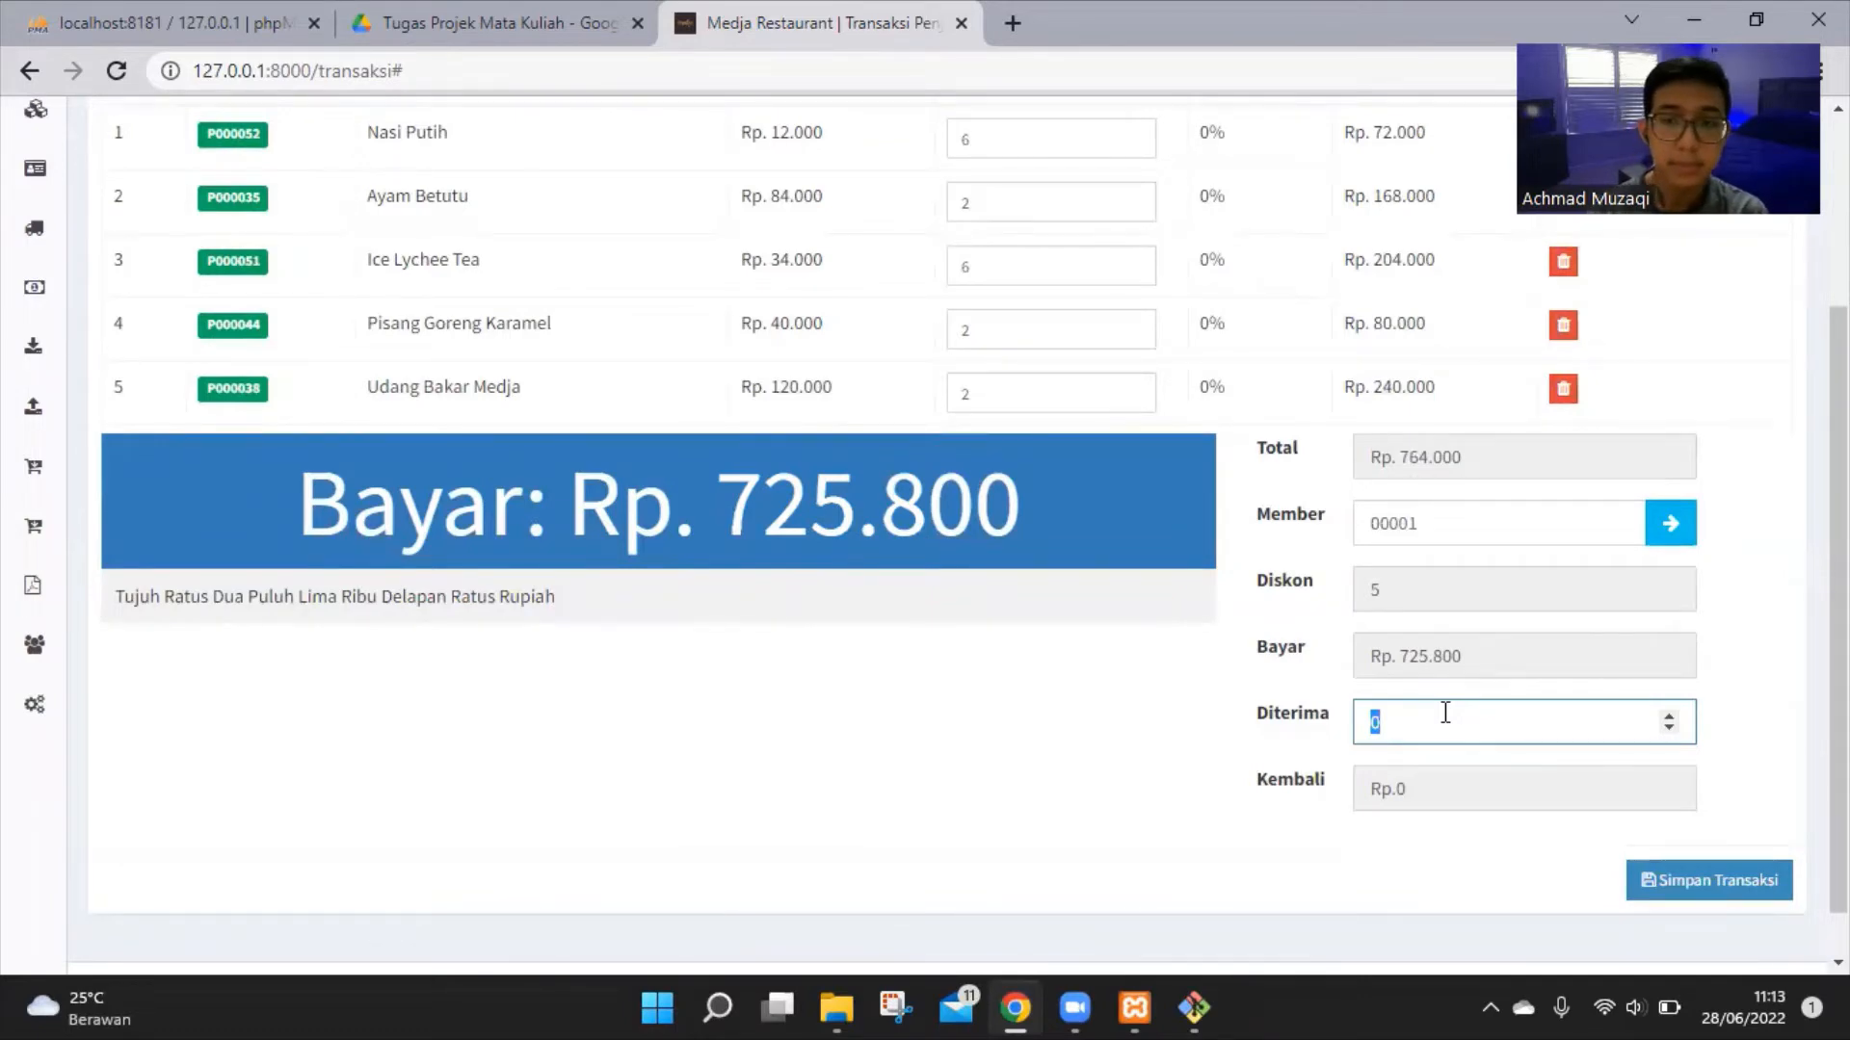
text(5000)
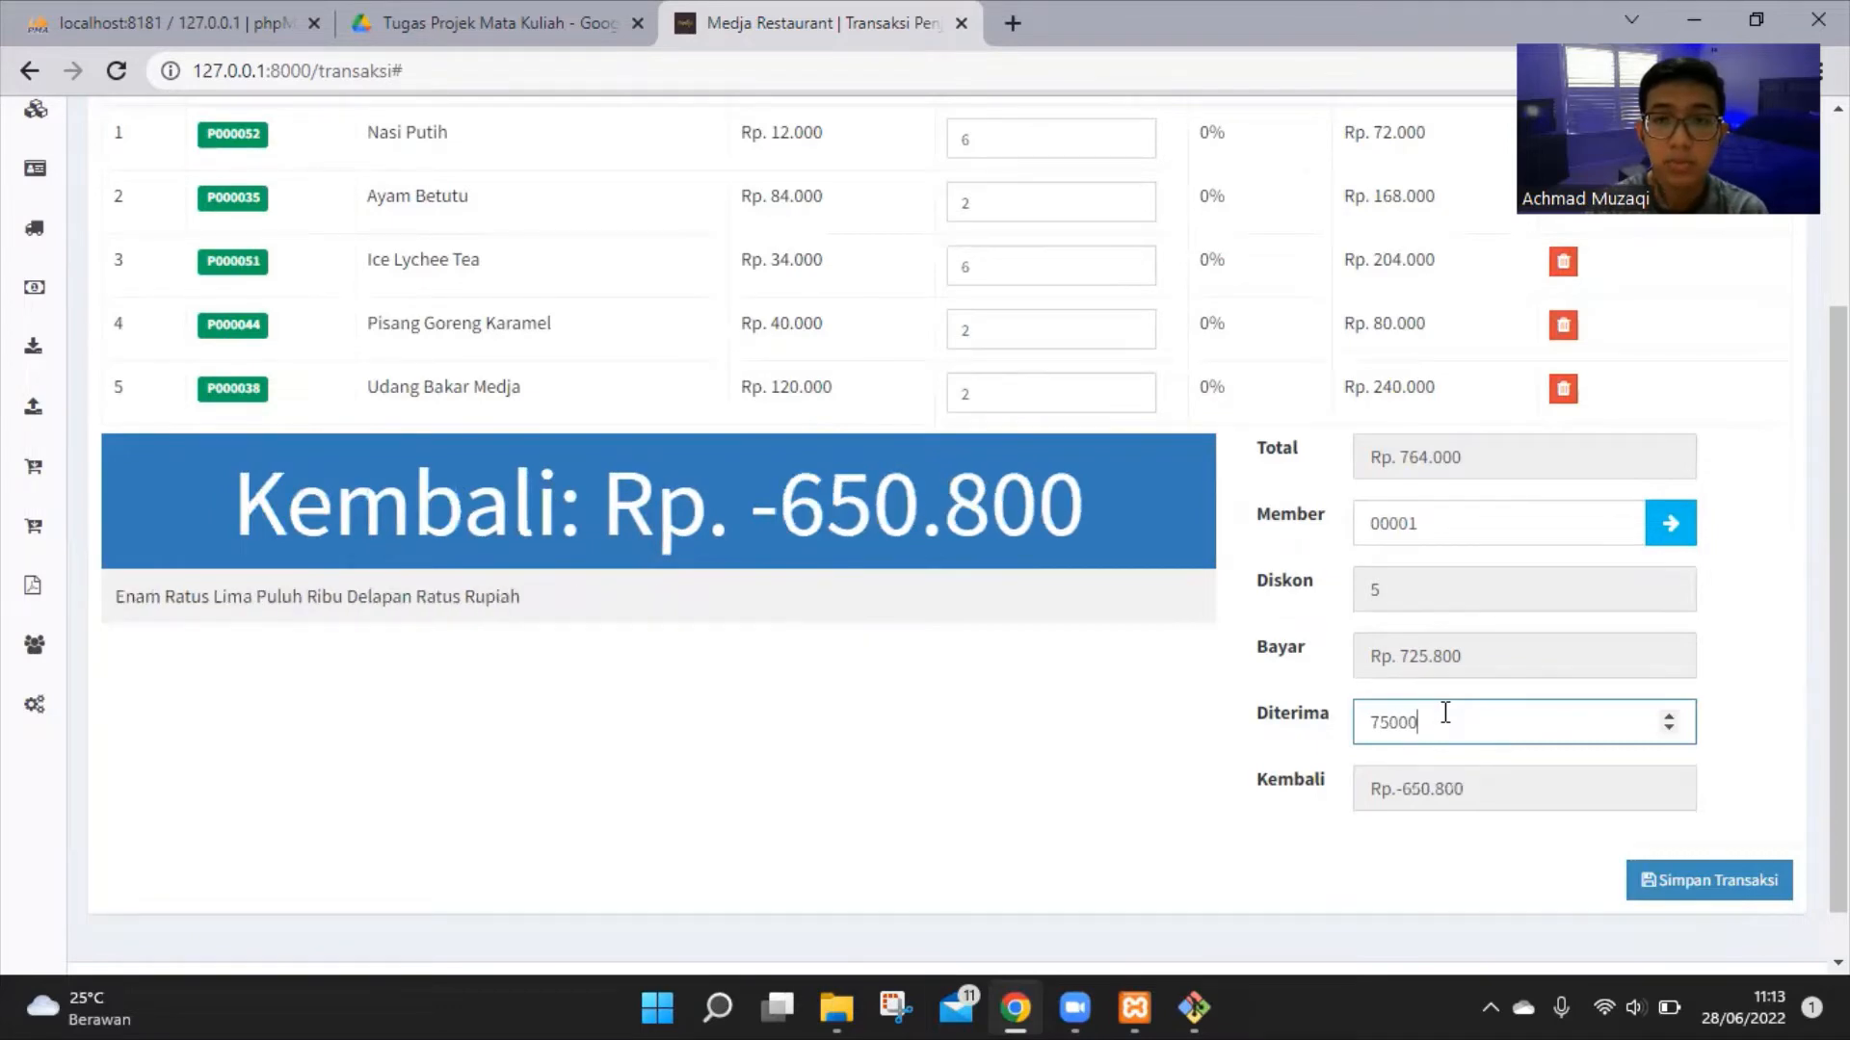
text(0)
click(1164, 683)
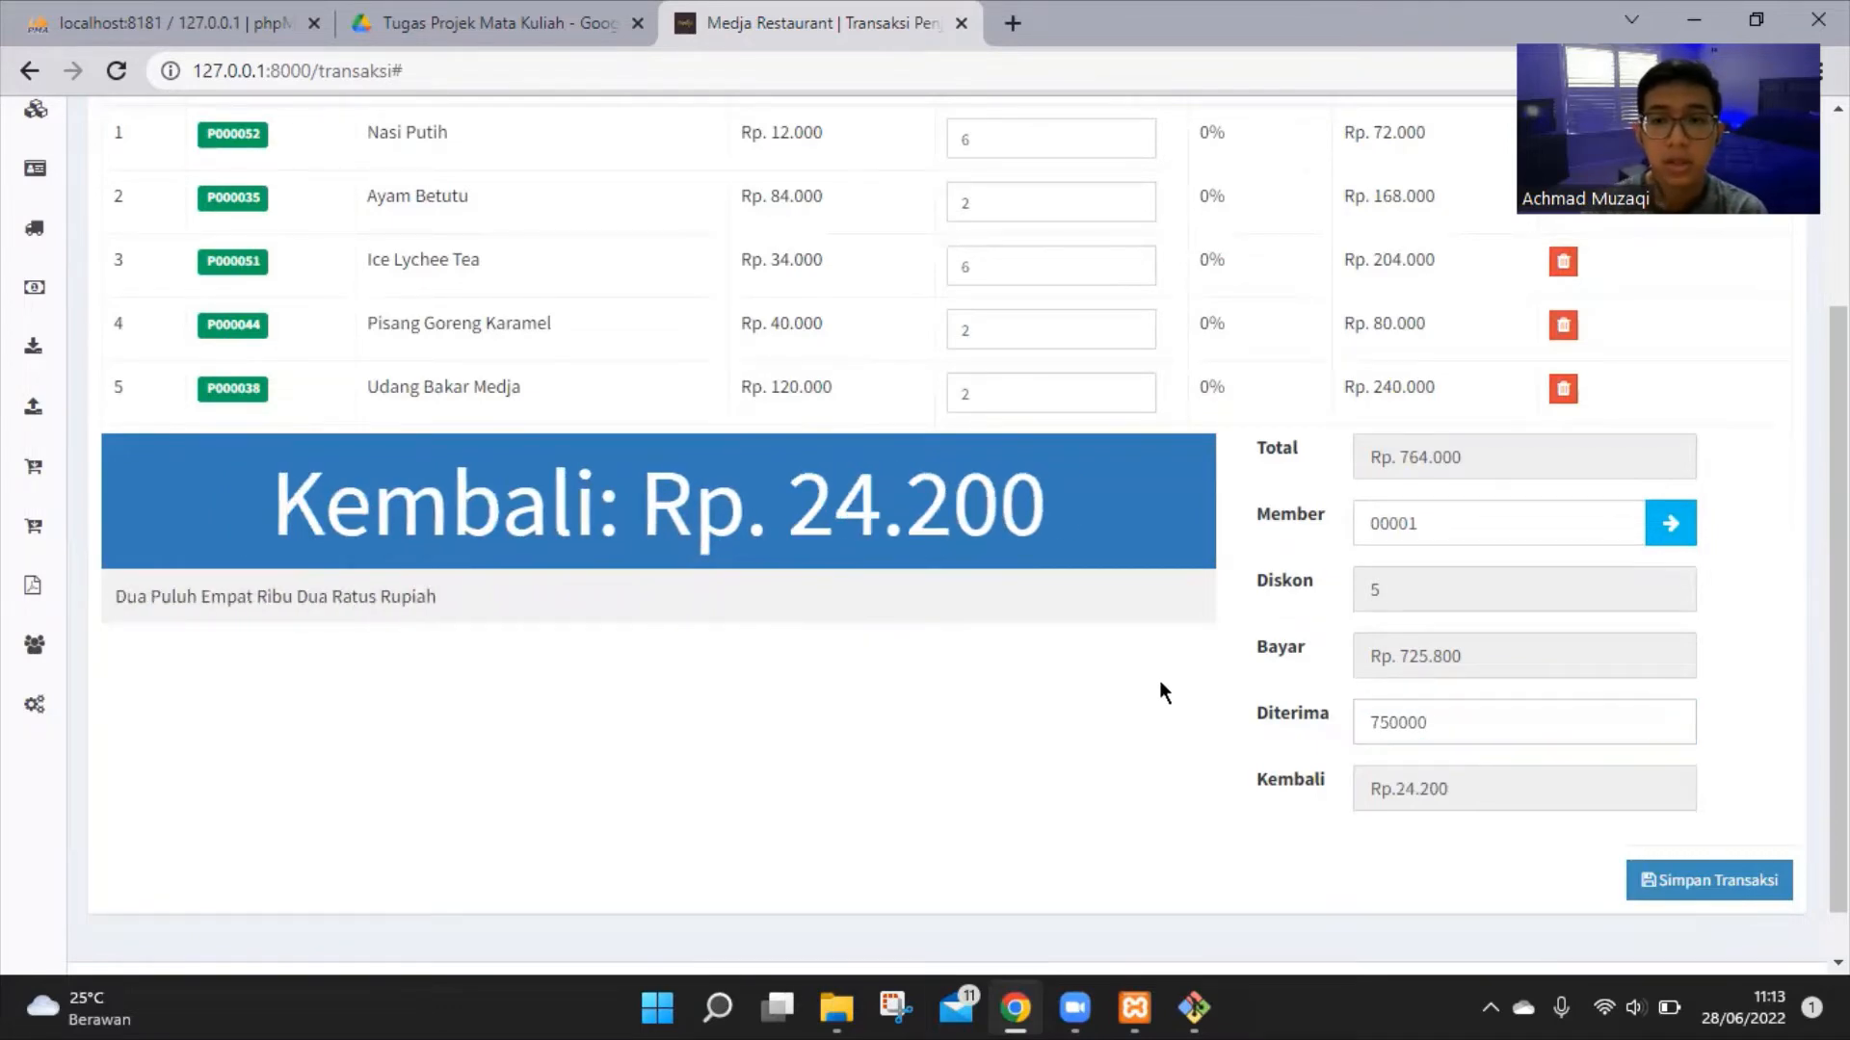
drag(1459, 788, 1249, 807)
click(1465, 788)
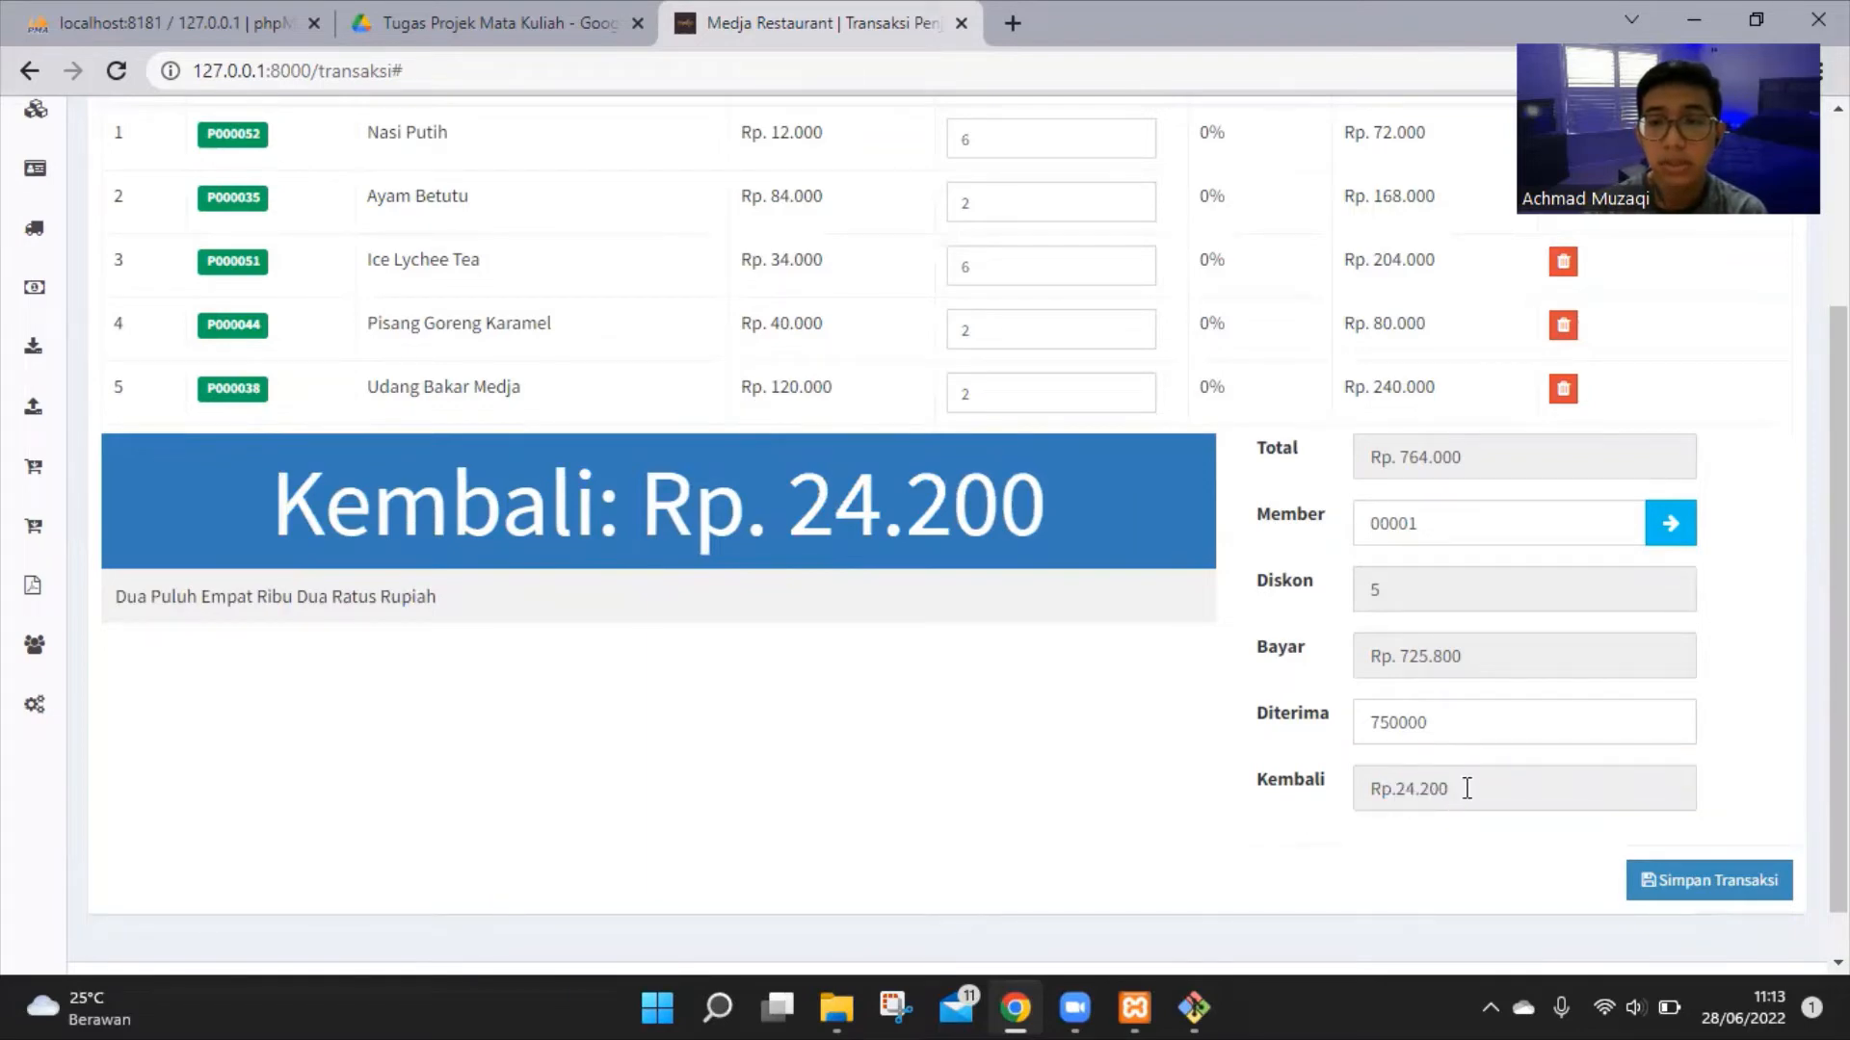
scroll(1635, 857, up, 1)
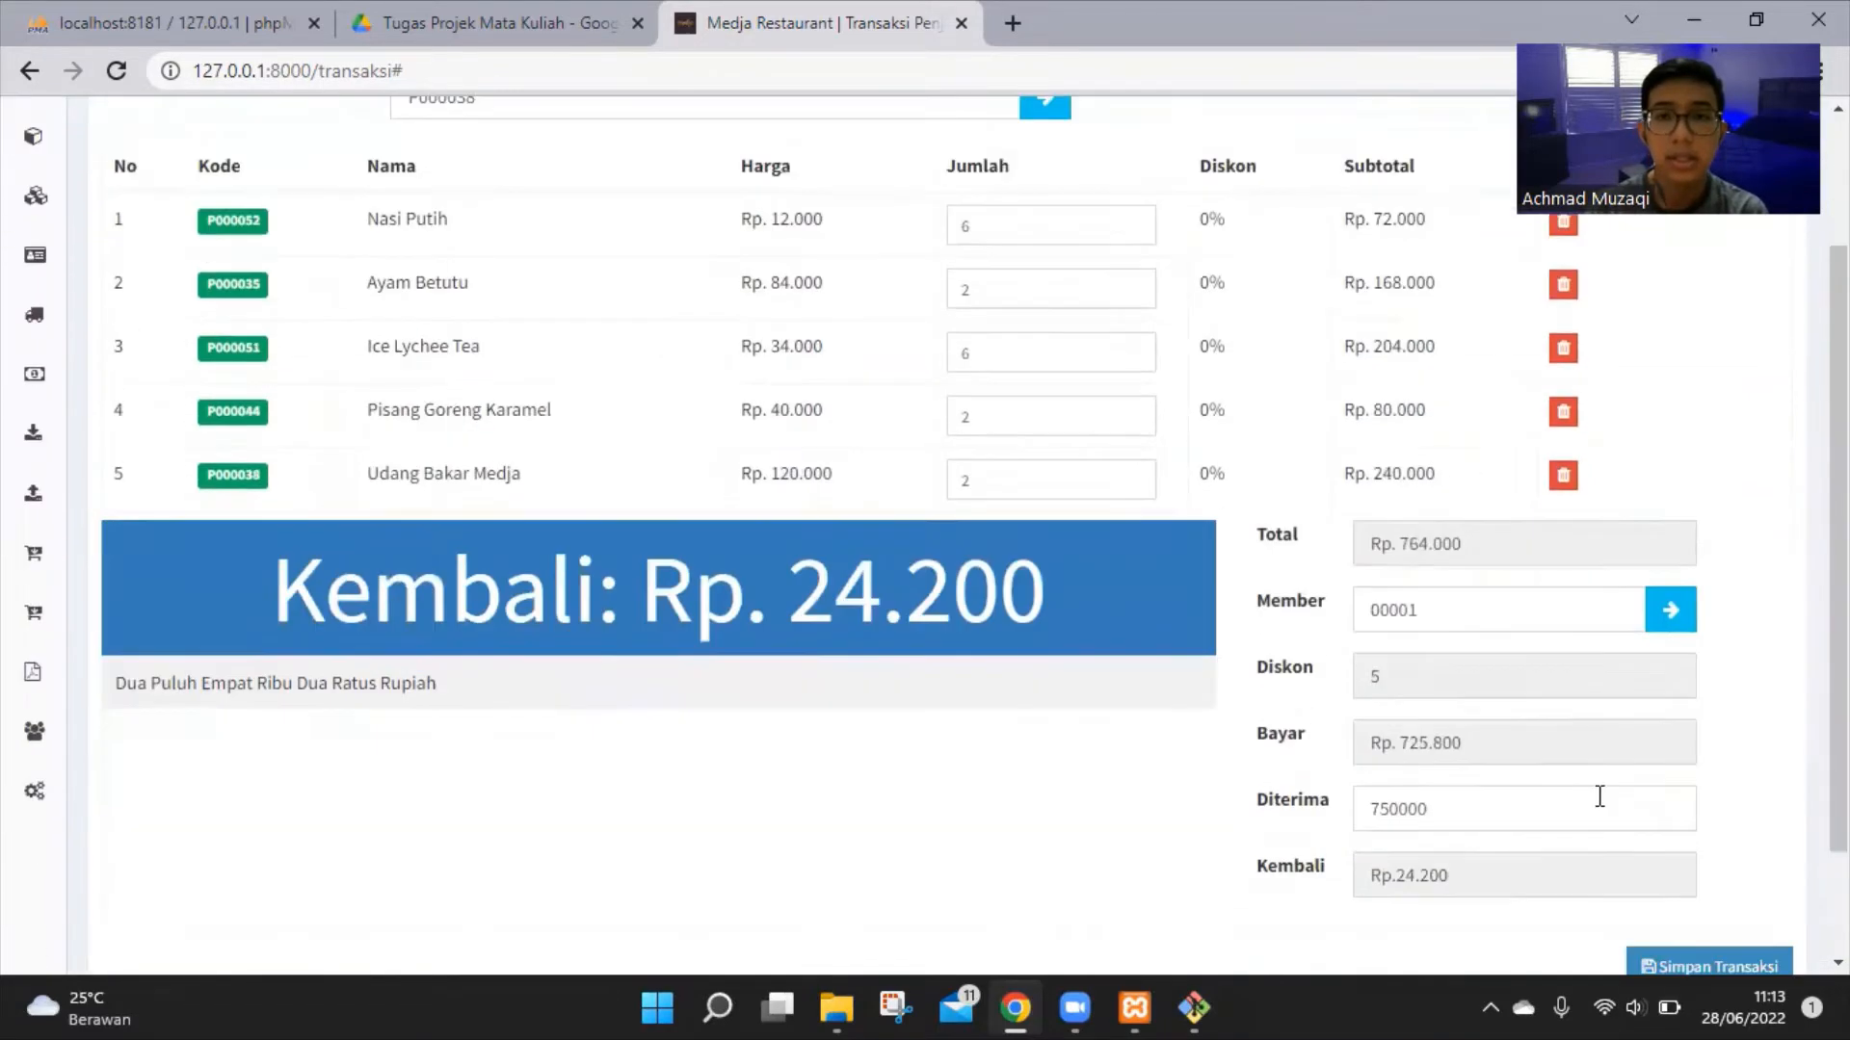
scroll(1637, 838, down, 1)
Save the member sale, highlight the completion message, and reprint its Nota Kecil receipt
click(1702, 888)
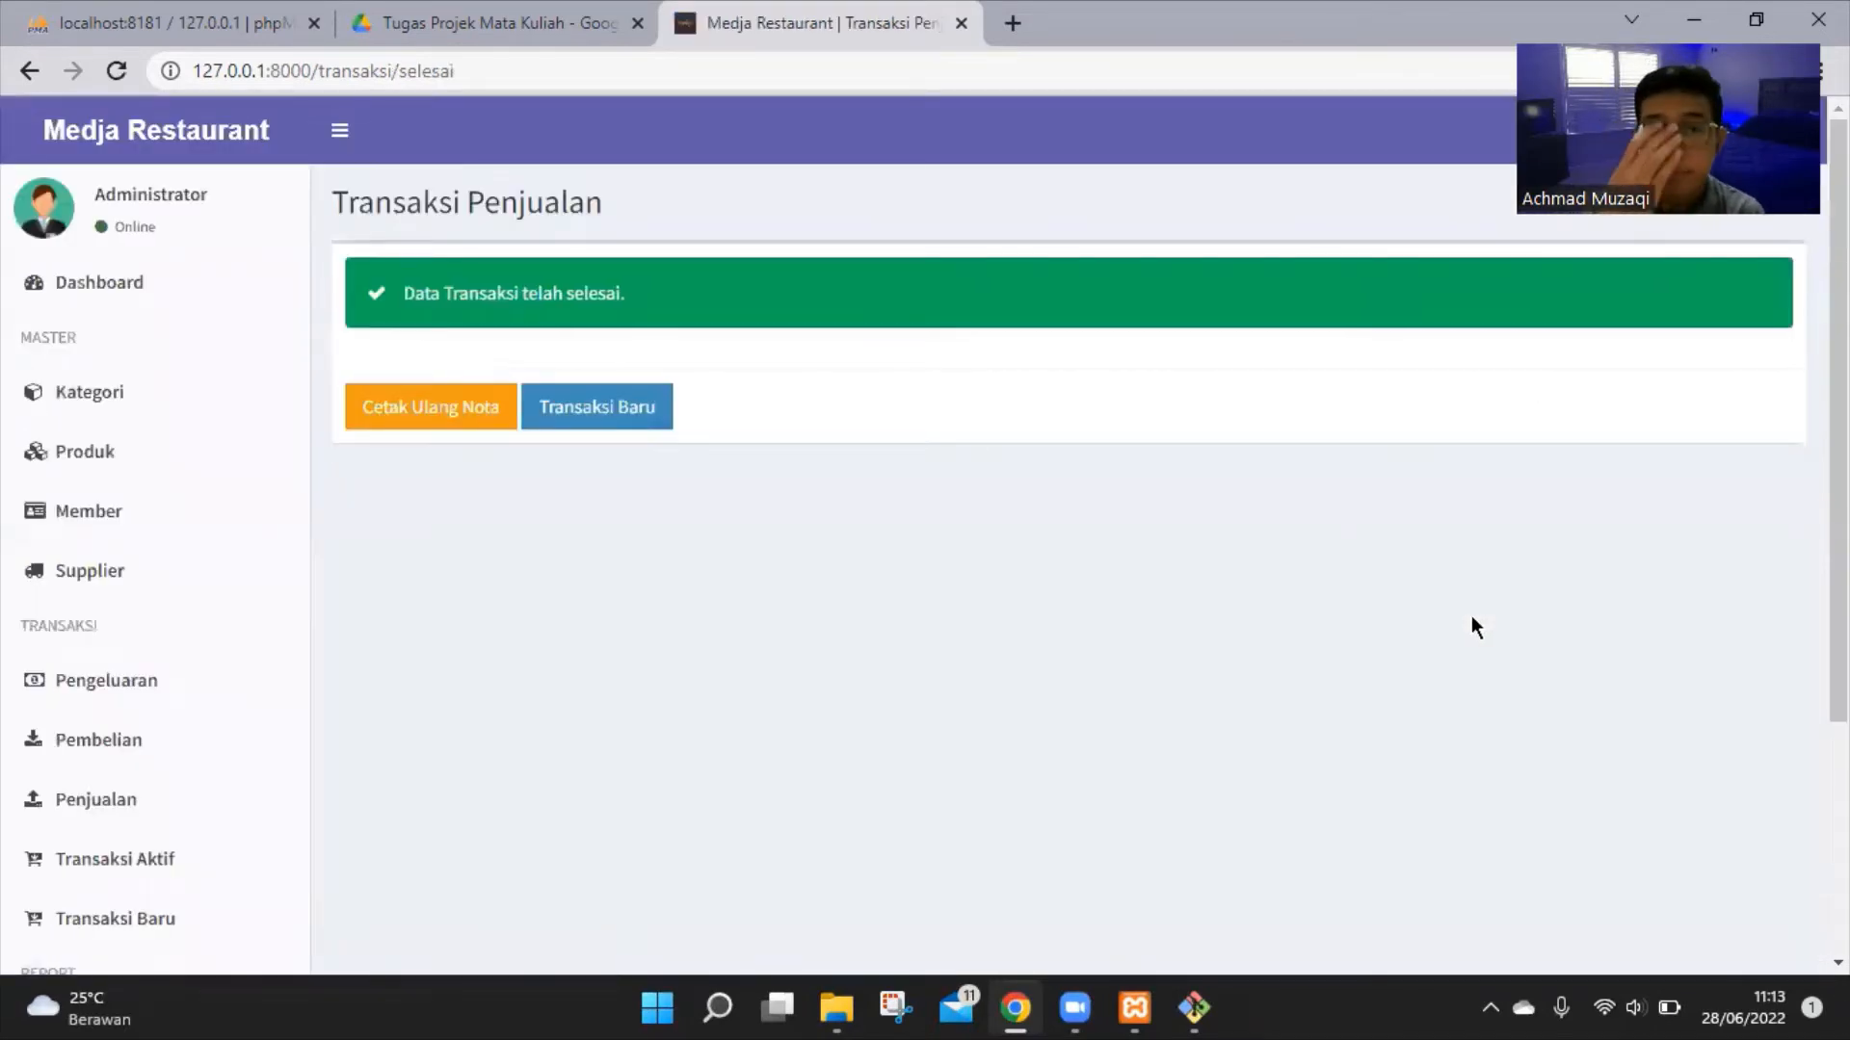
drag(400, 294, 580, 287)
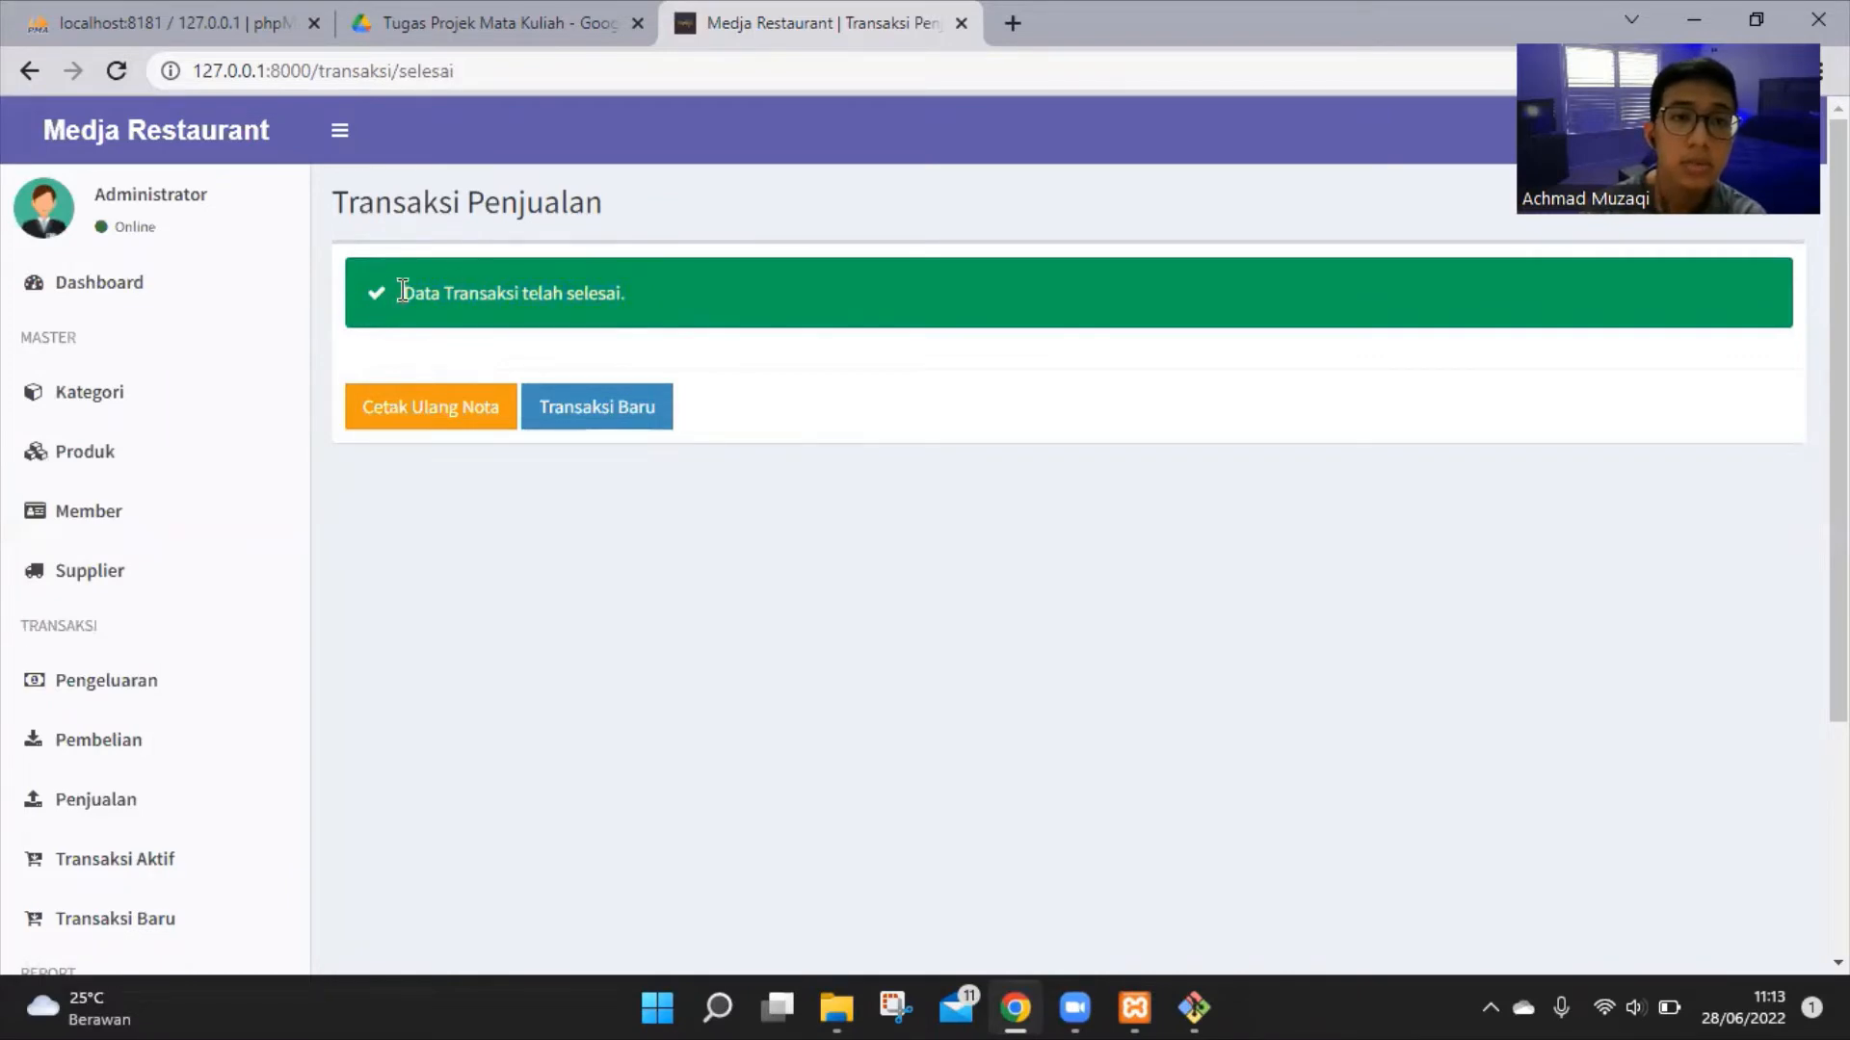
drag(414, 290, 602, 289)
click(601, 291)
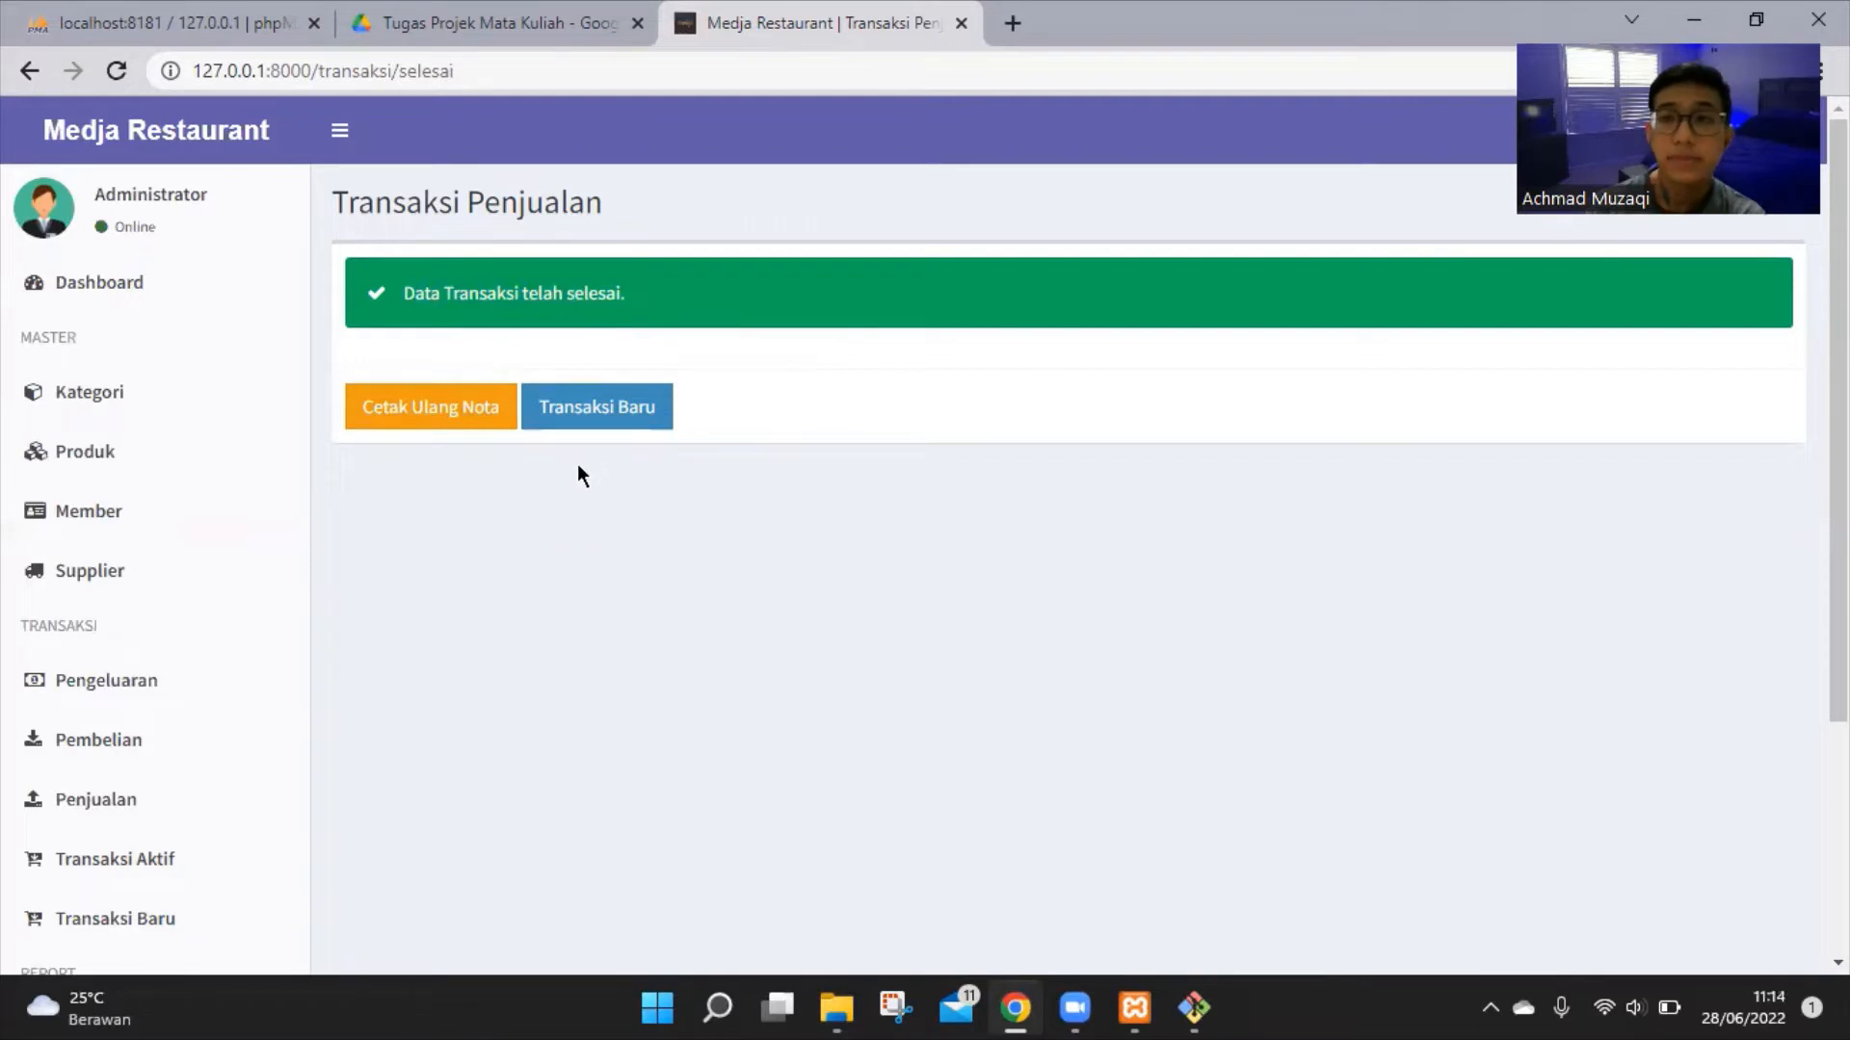
click(450, 416)
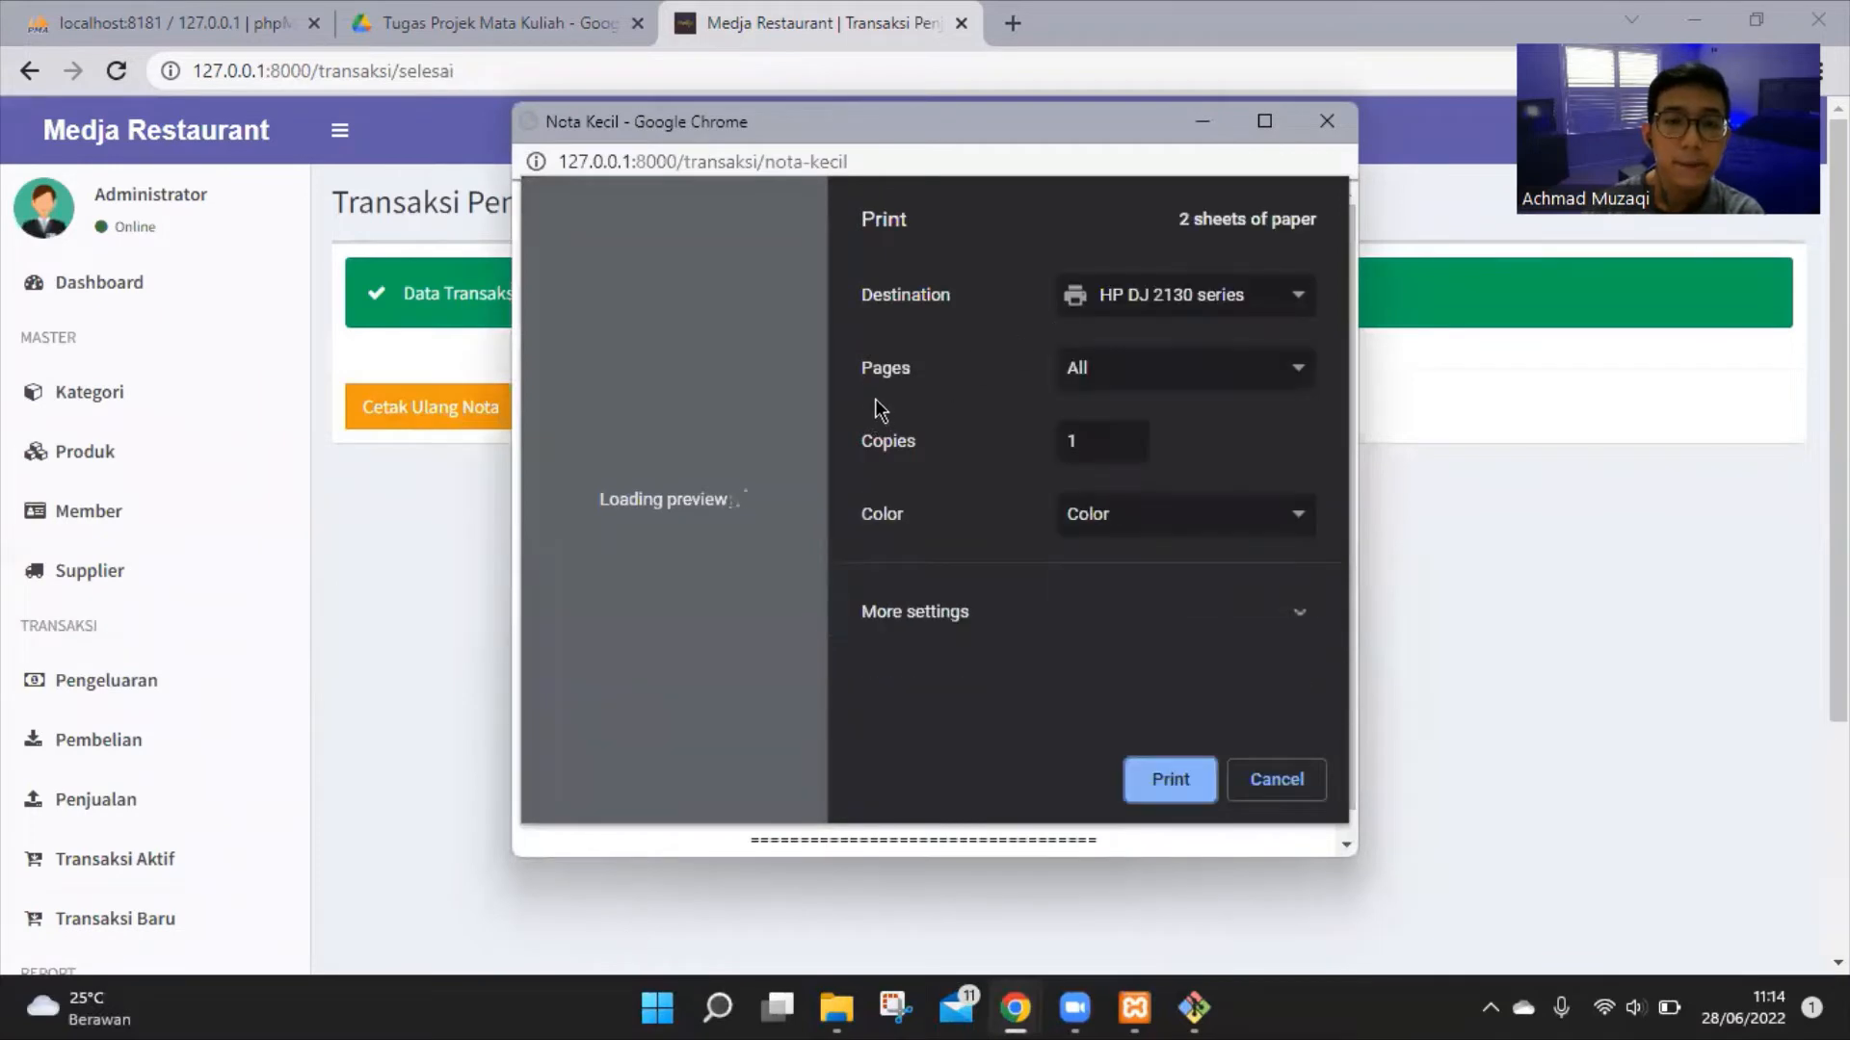
Set the print destination to Save as PDF, then cancel to close the Nota Kecil window
click(1237, 302)
click(1229, 348)
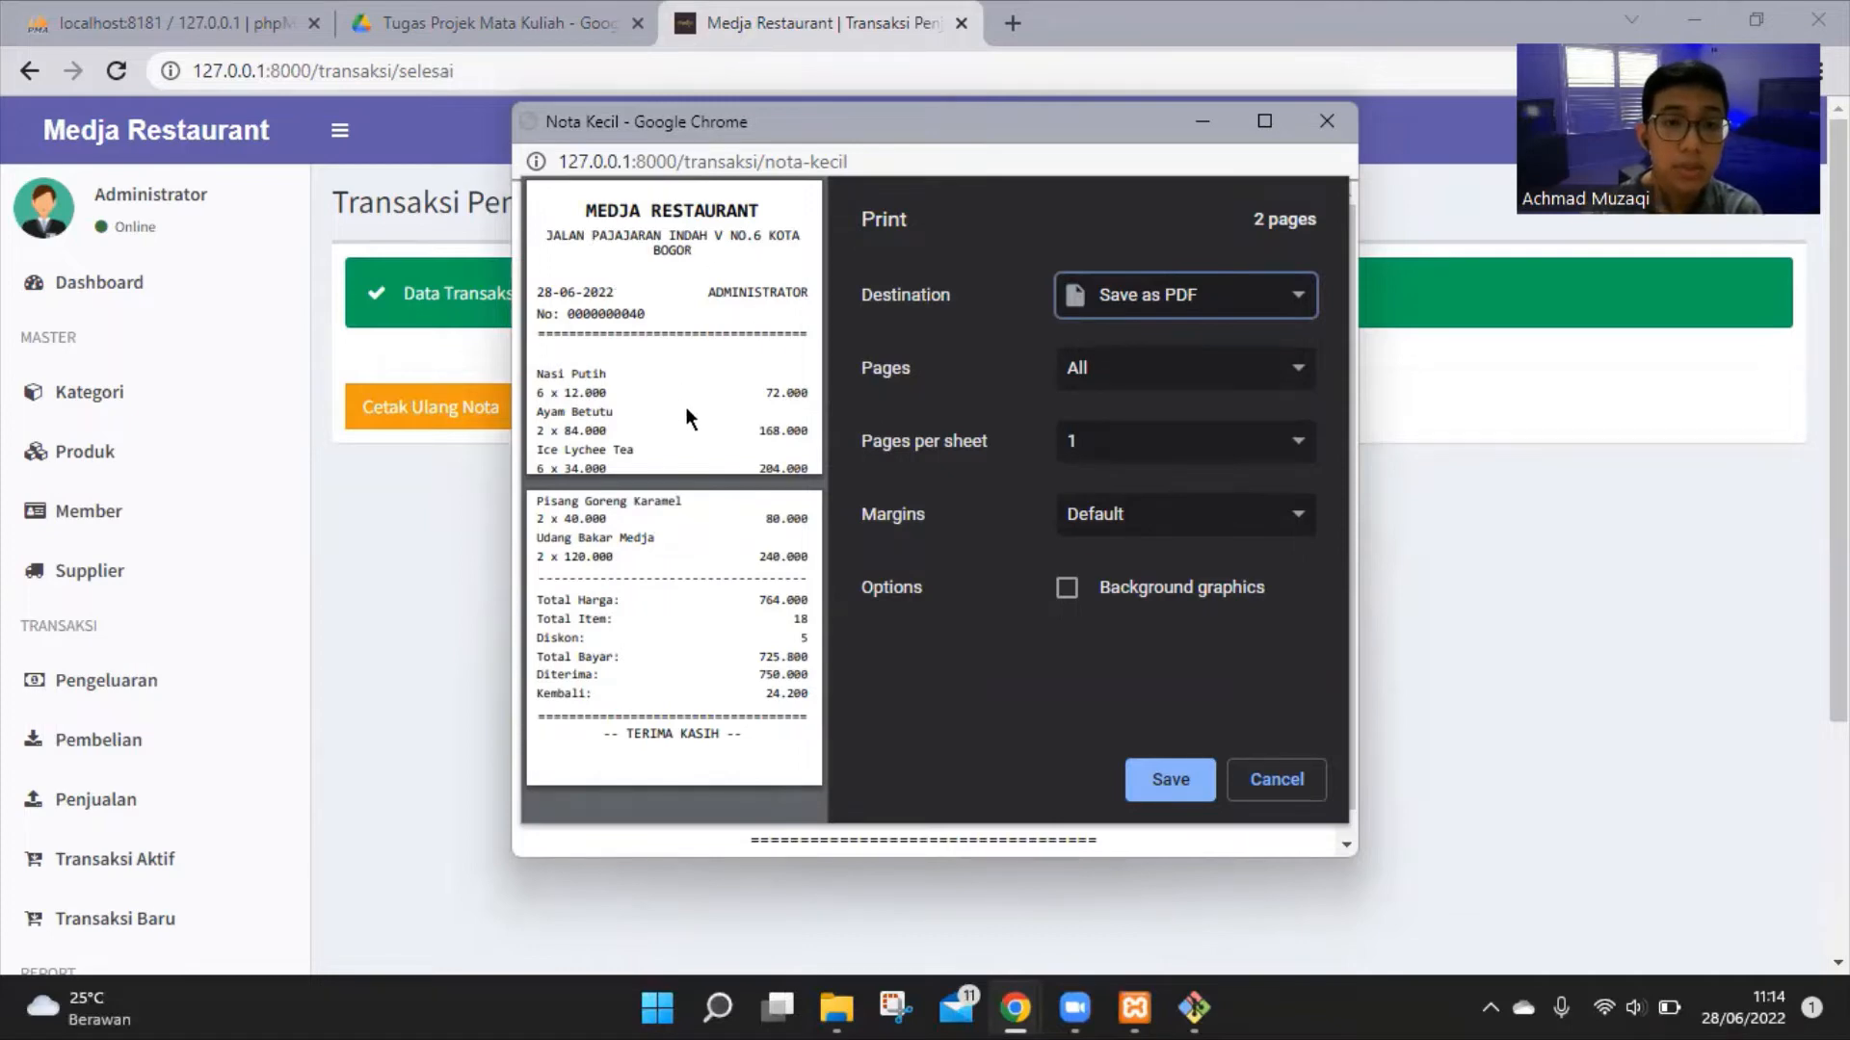
click(1320, 123)
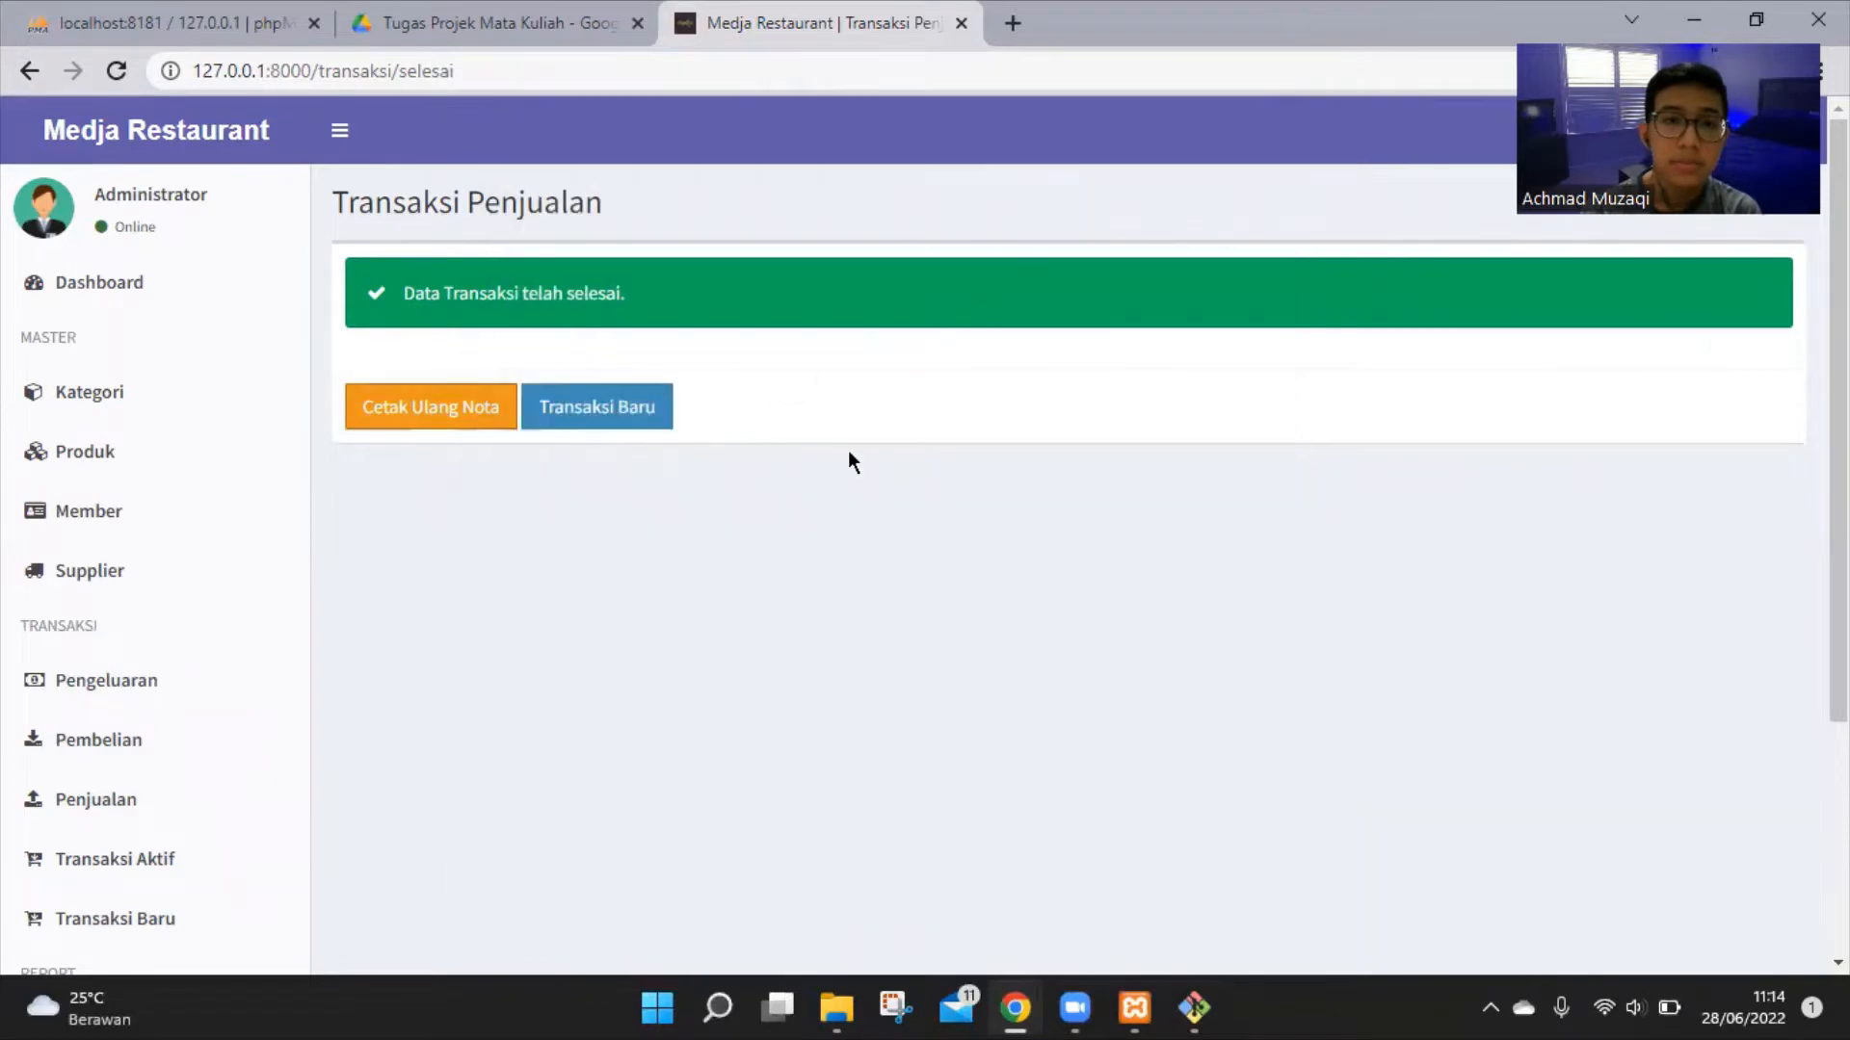
Open the Laporan Pendapatan income report and highlight the 28 Juni 2022 date
scroll(123, 656, down, 3)
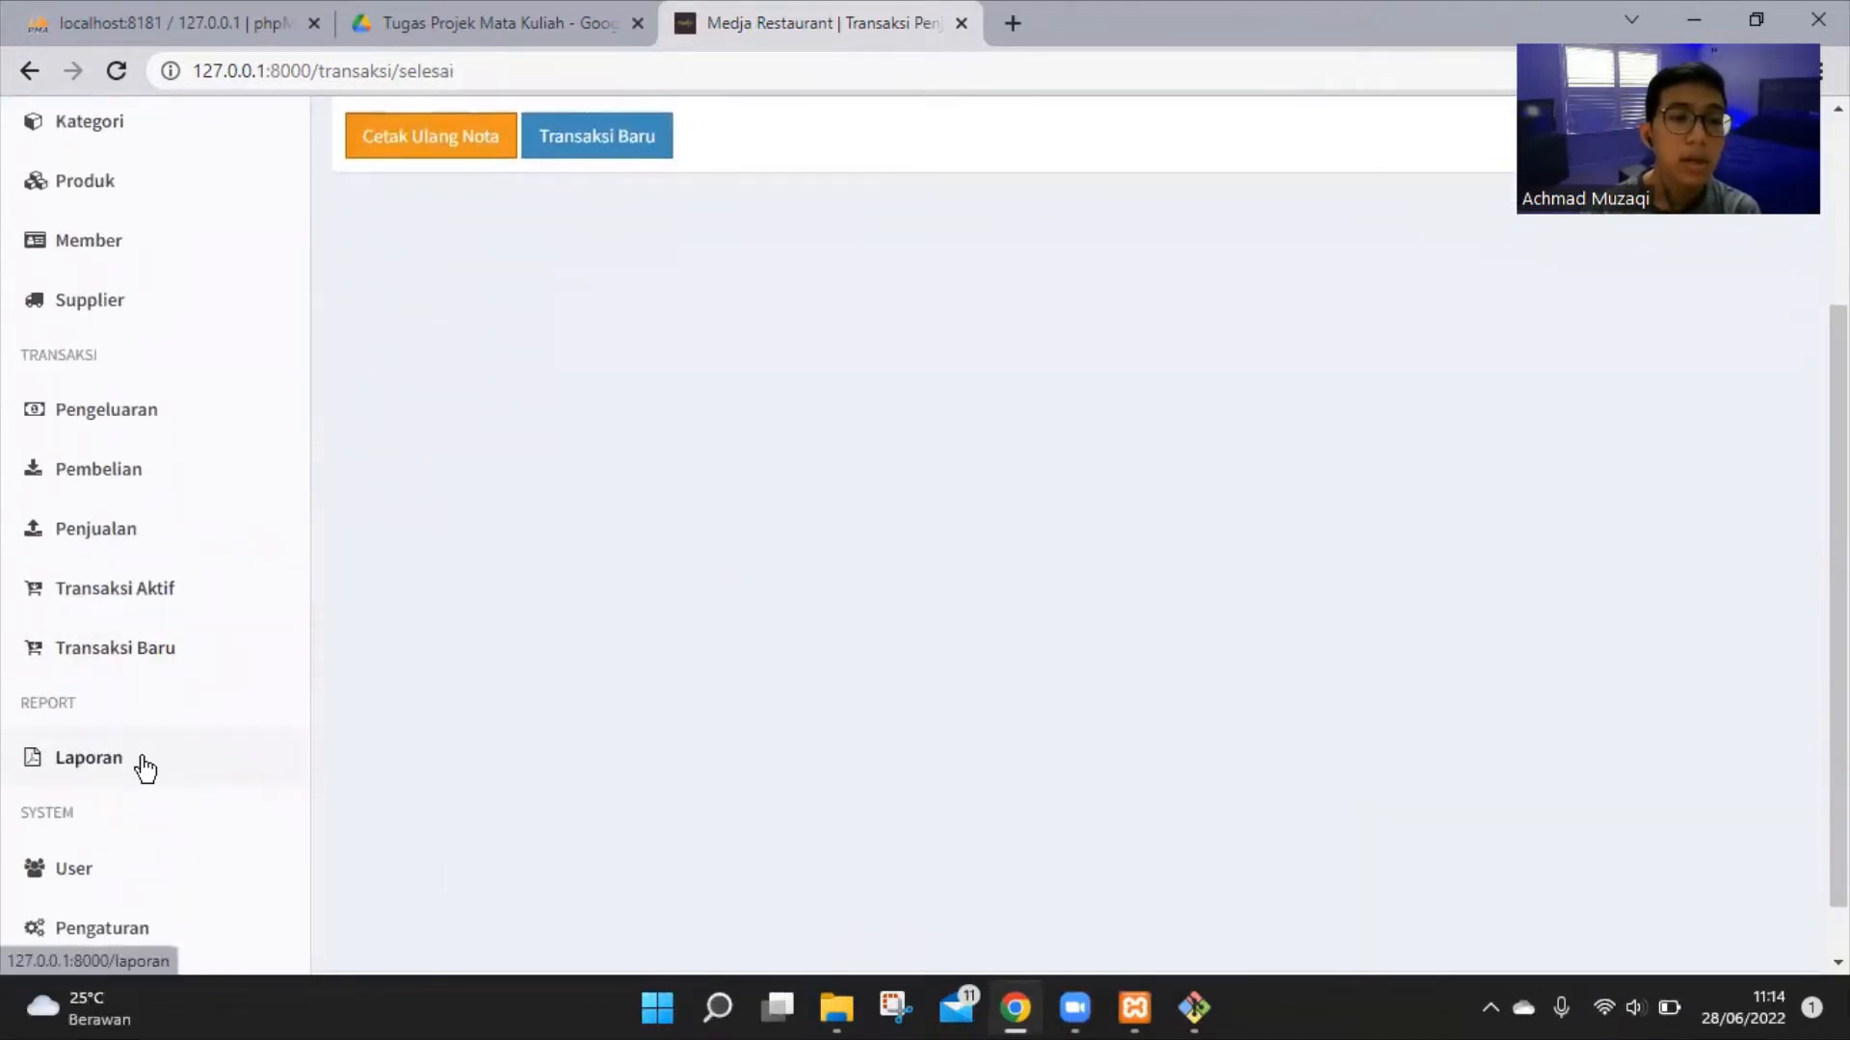
click(89, 758)
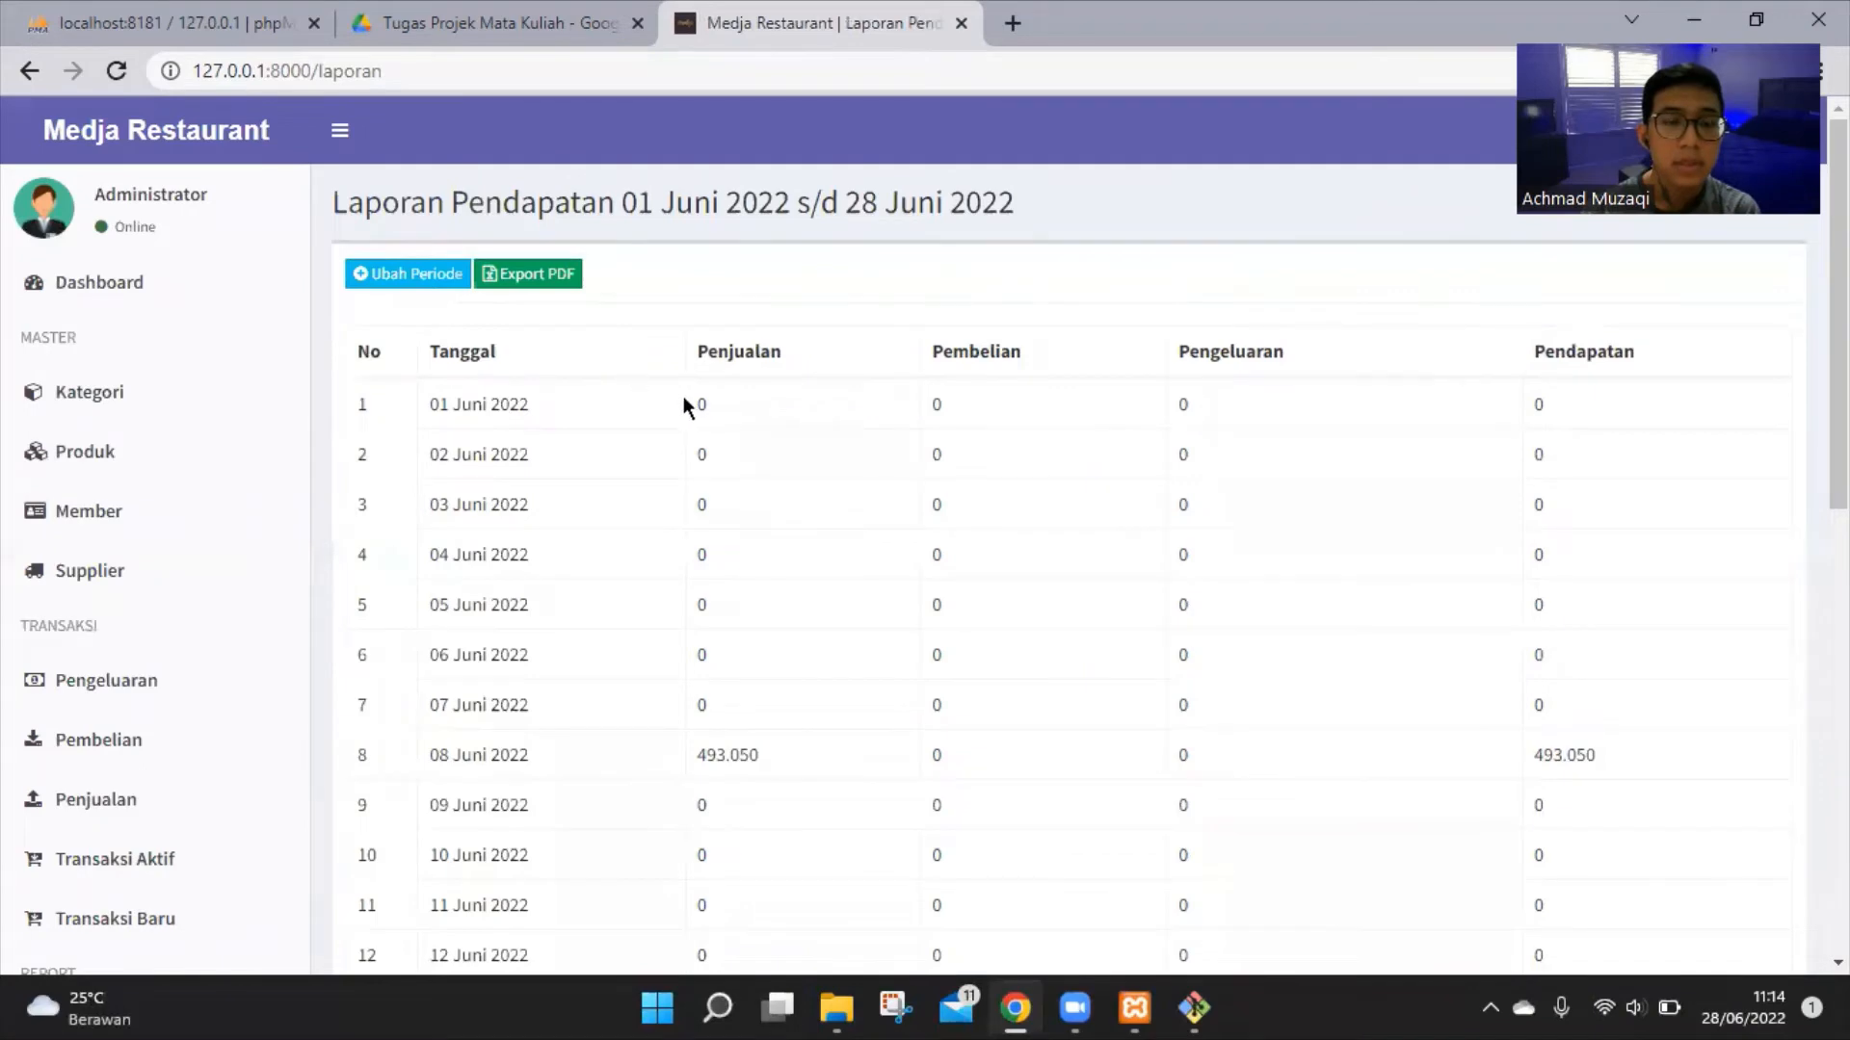
scroll(694, 400, down, 10)
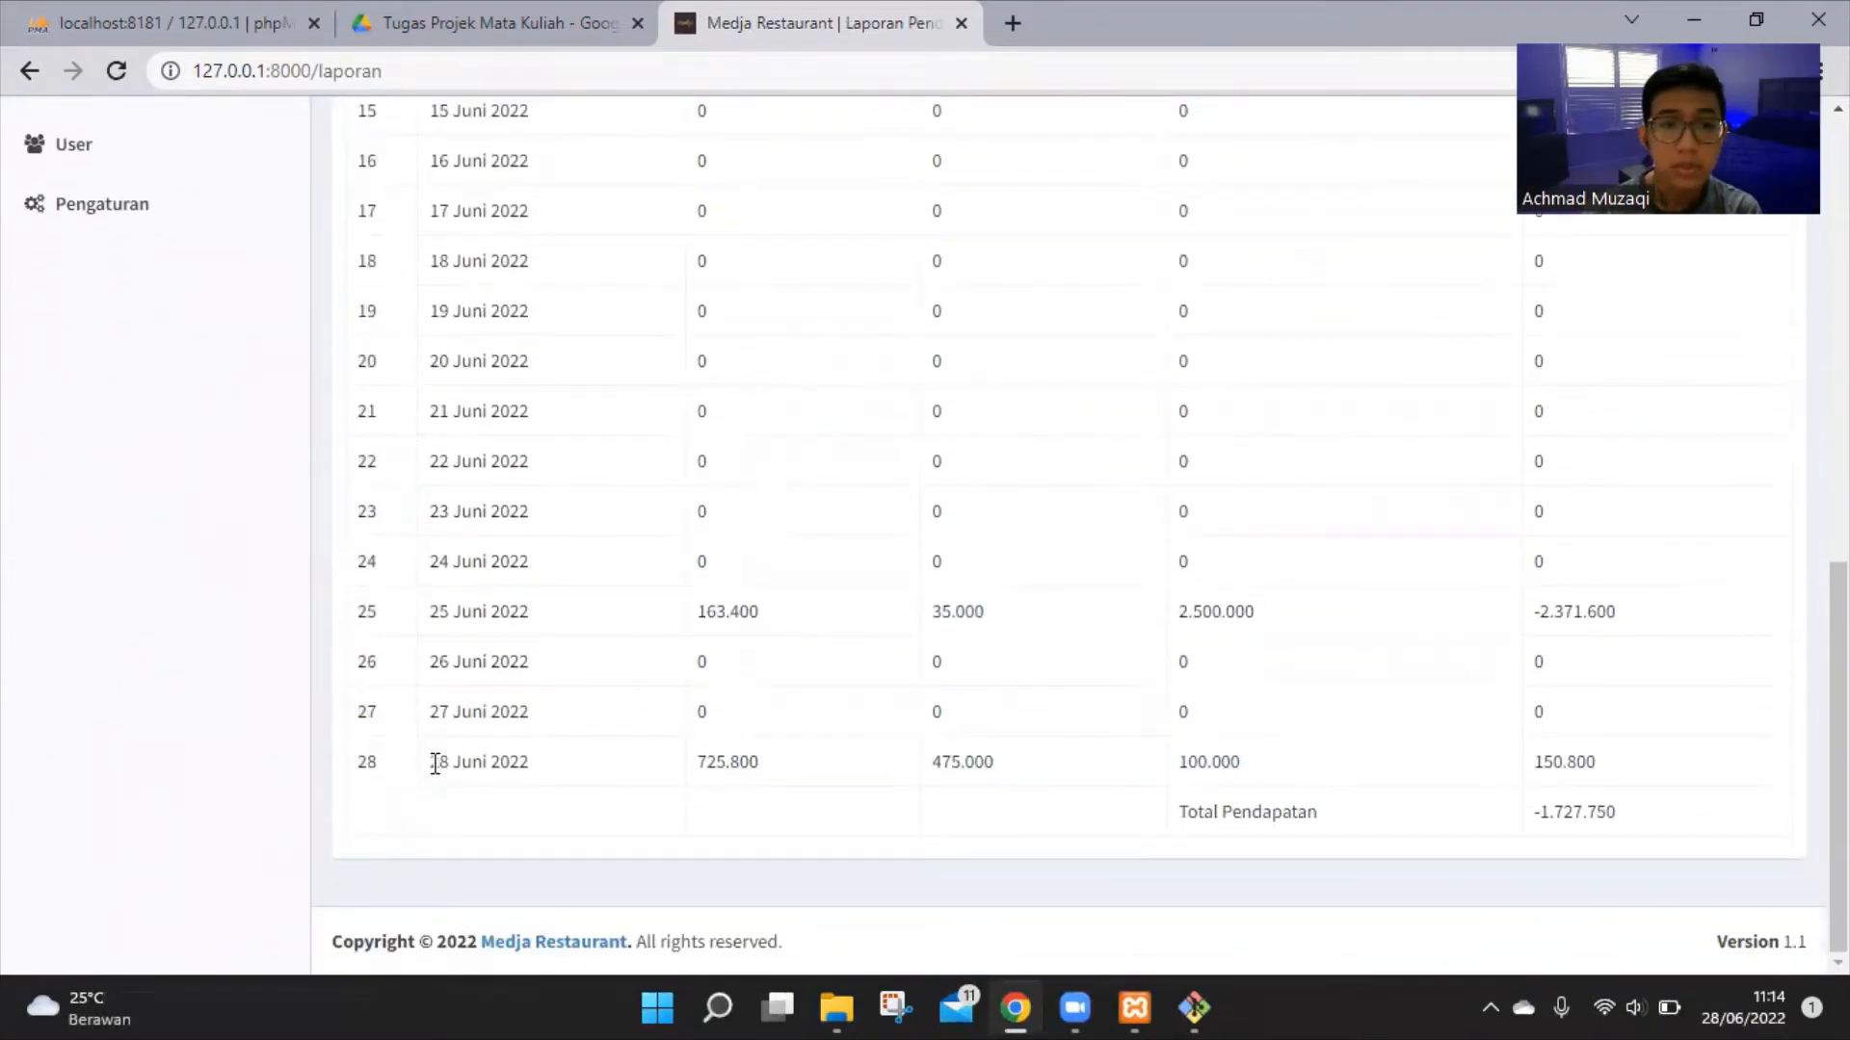
drag(430, 761, 754, 763)
click(744, 770)
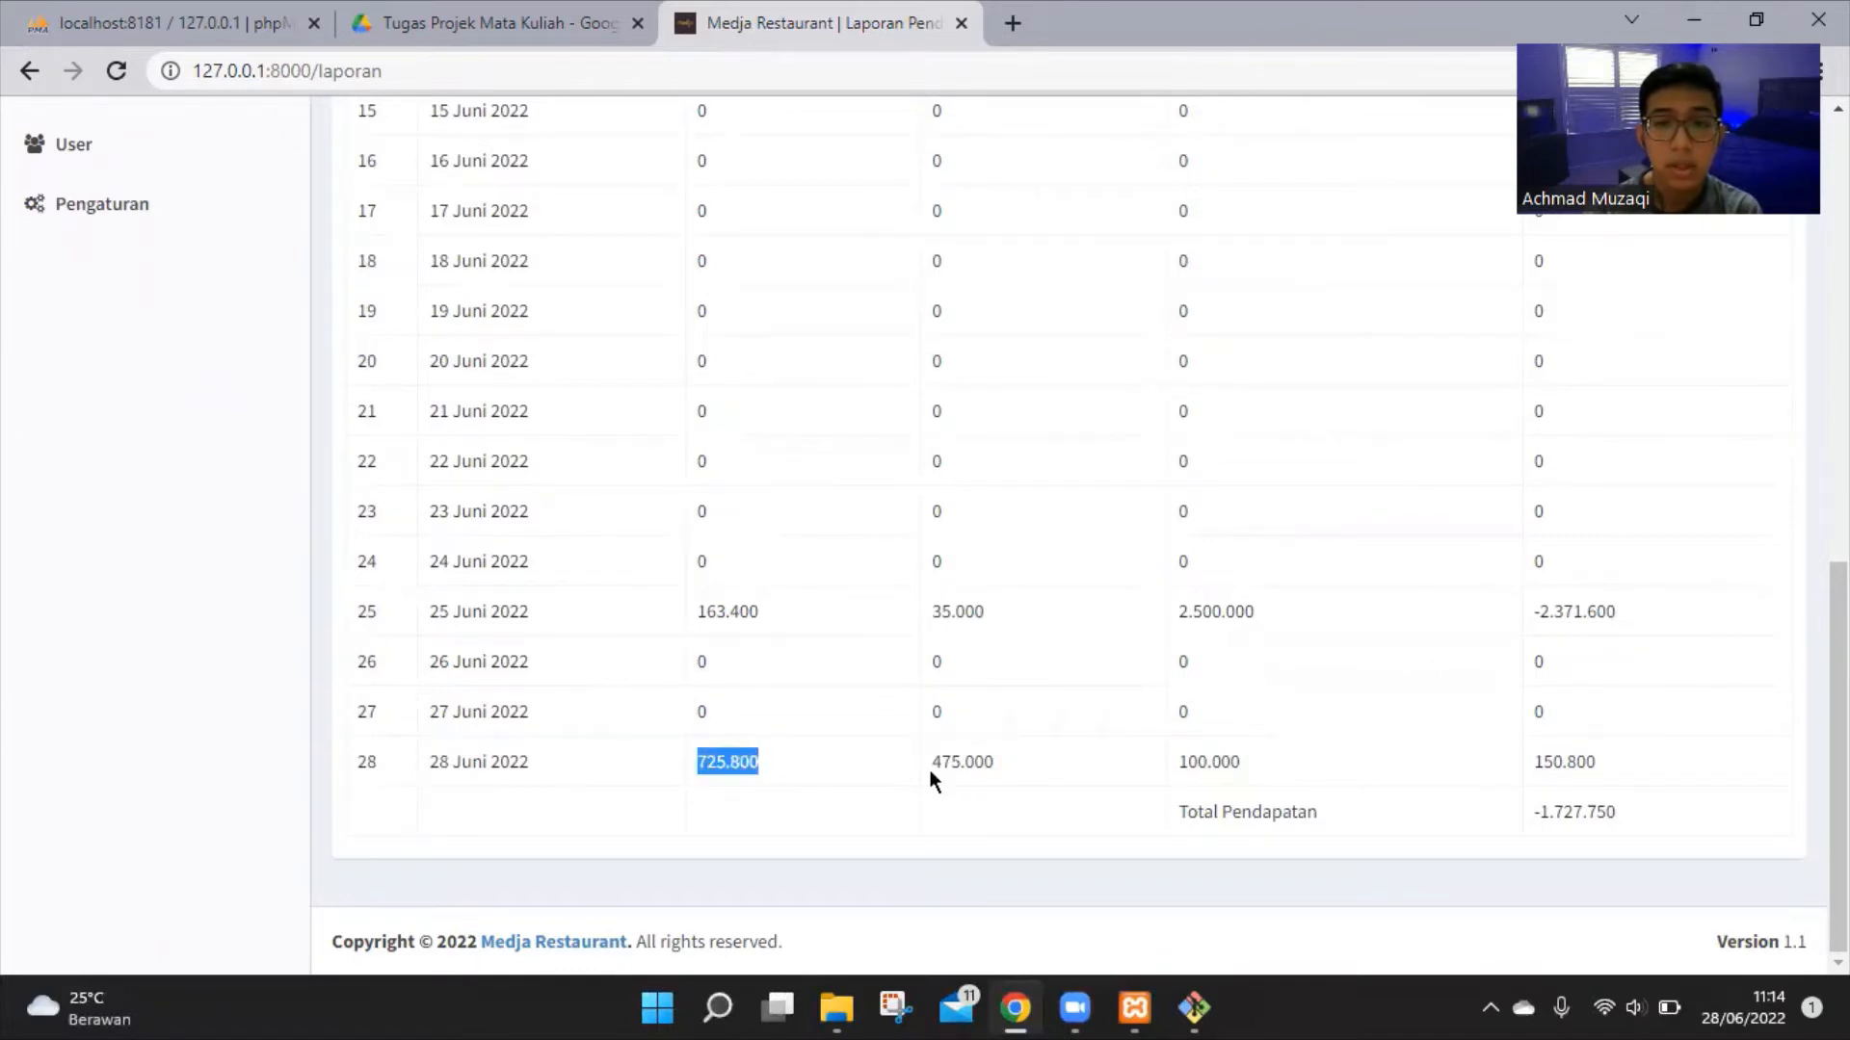
scroll(931, 770, up, 10)
scroll(934, 780, down, 10)
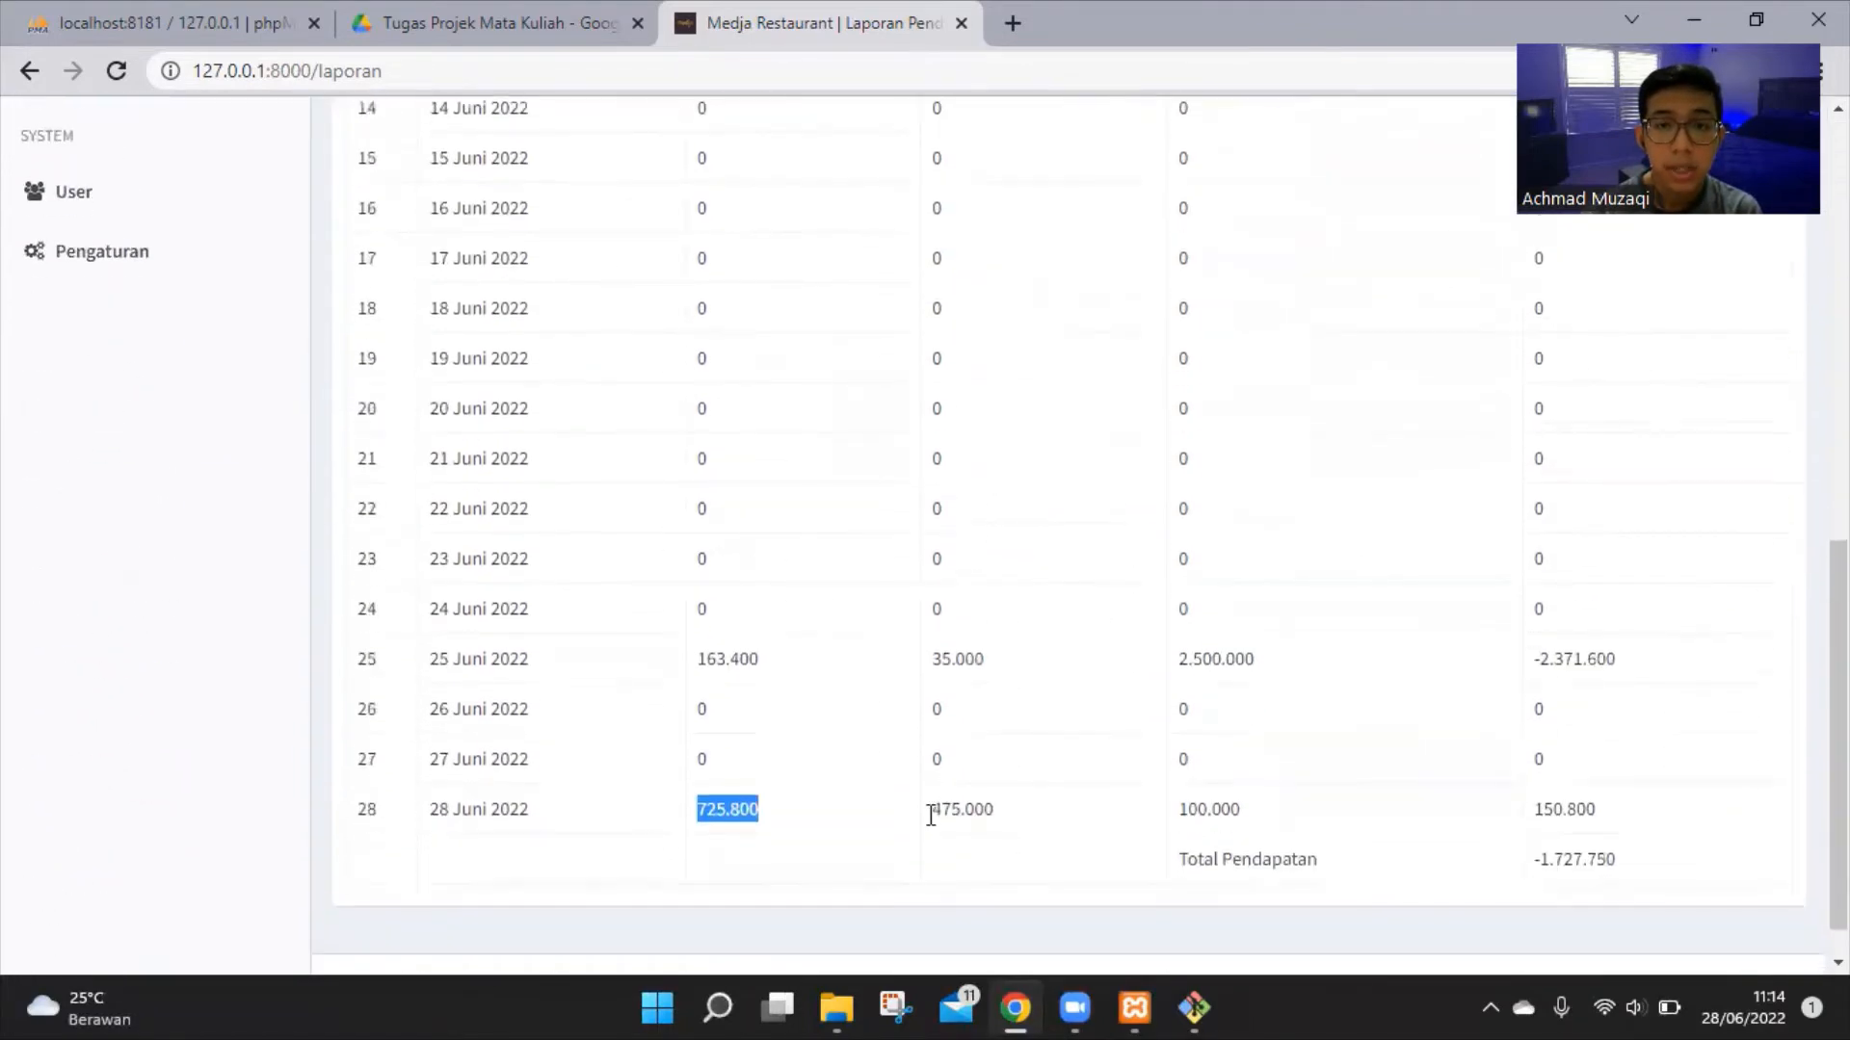
Highlight the 475.000 purchases figure in the 28 Juni row
drag(930, 809, 992, 813)
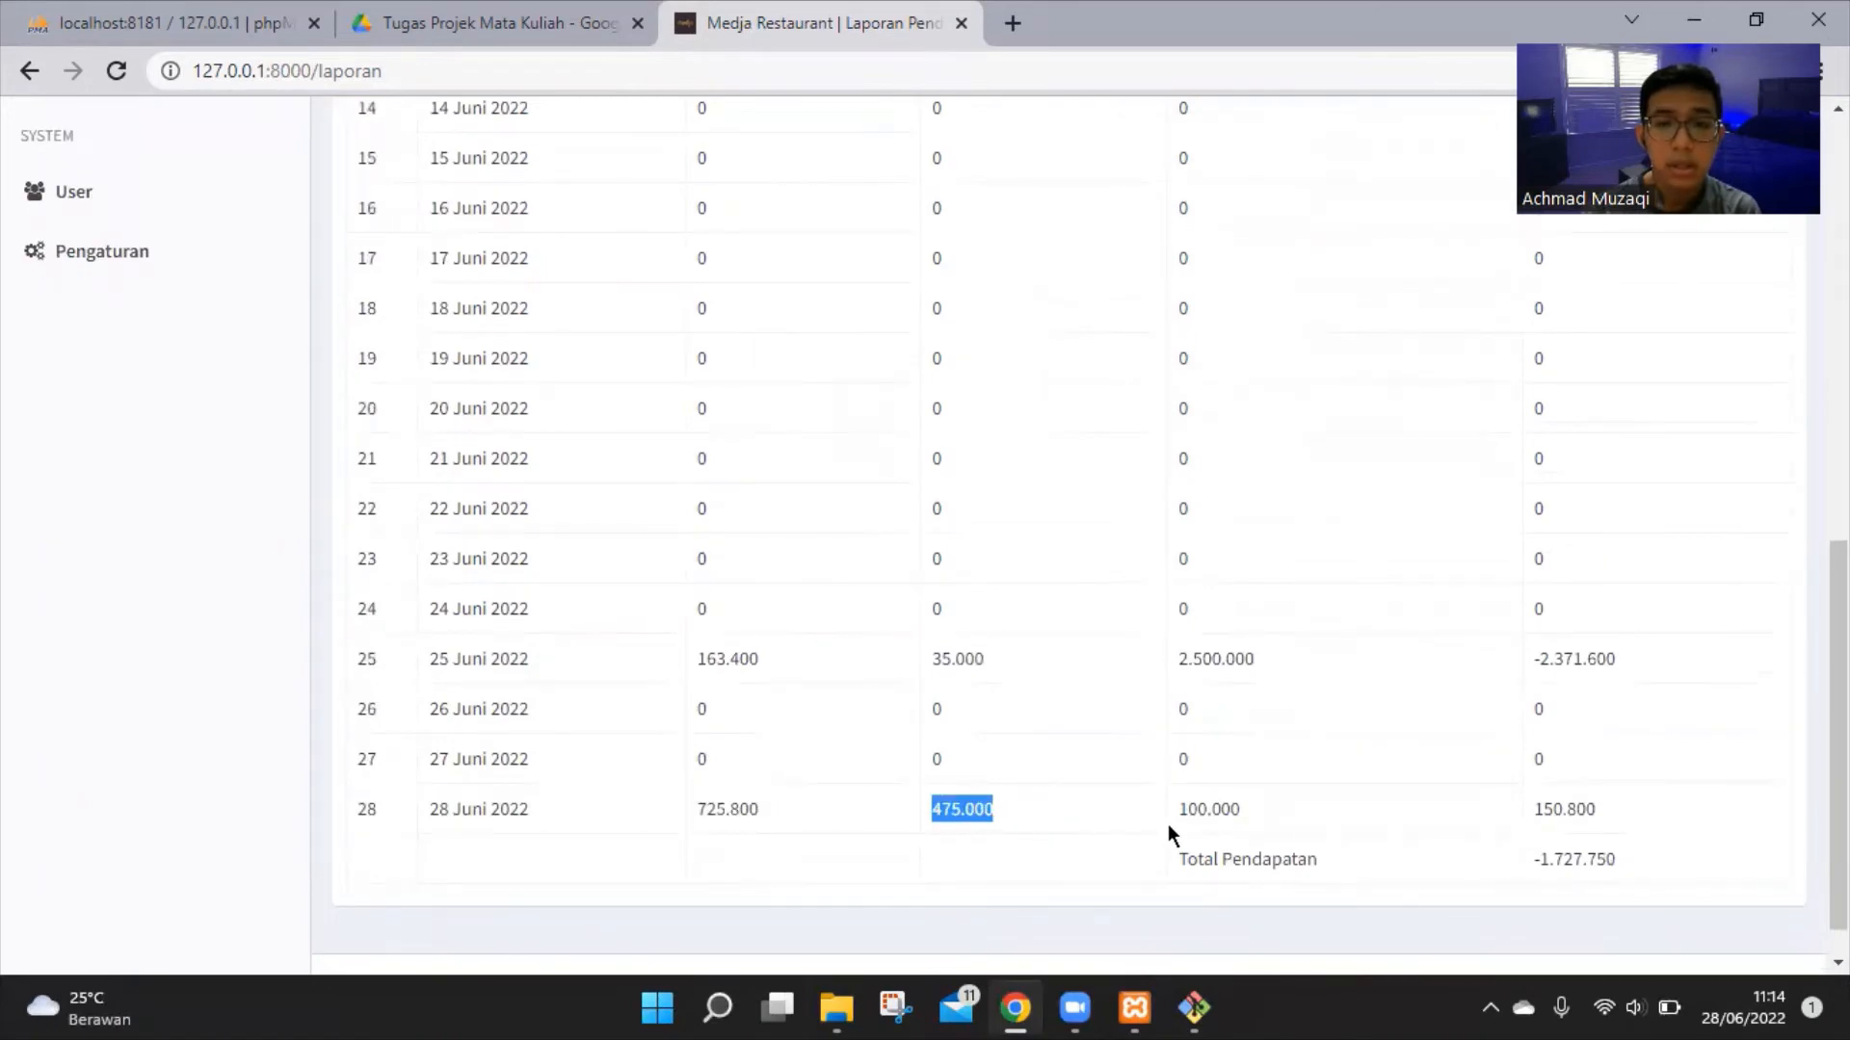
scroll(1168, 823, up, 10)
scroll(1181, 827, down, 8)
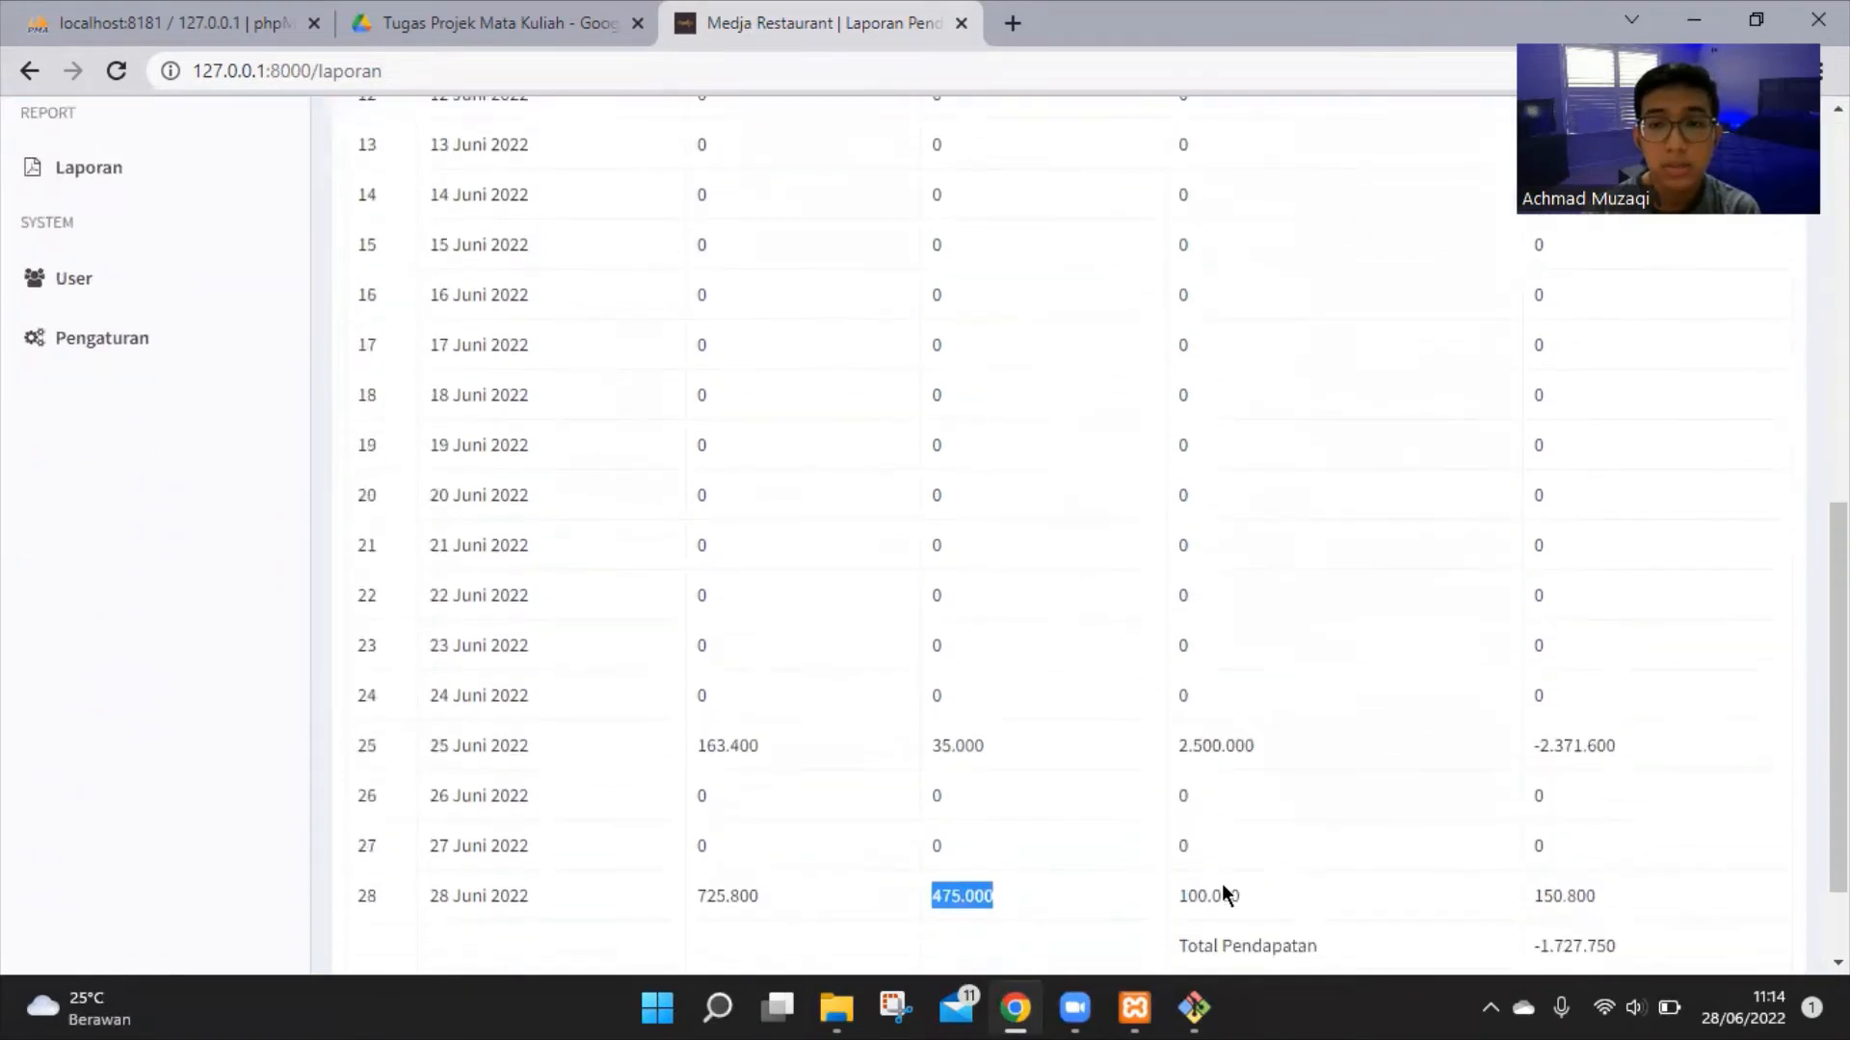
scroll(1243, 848, down, 1)
scroll(1474, 795, up, 10)
scroll(1494, 778, down, 5)
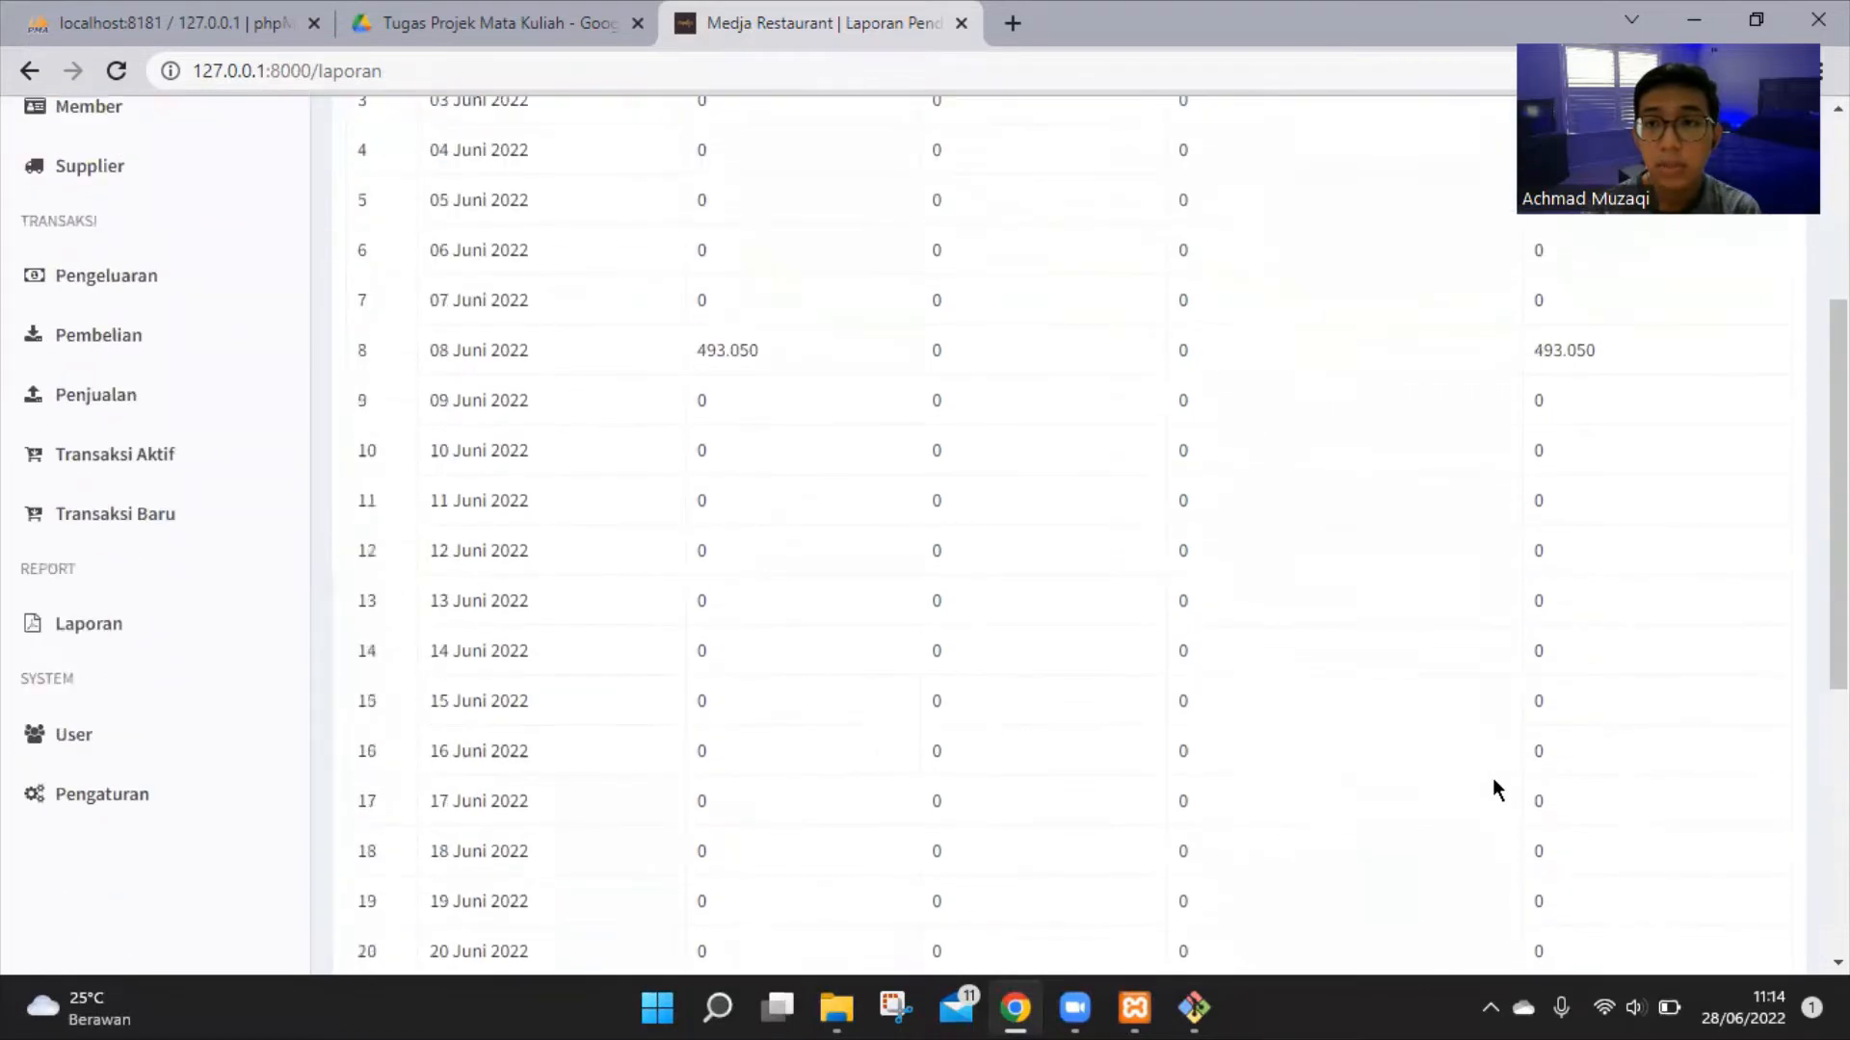
scroll(1498, 782, down, 6)
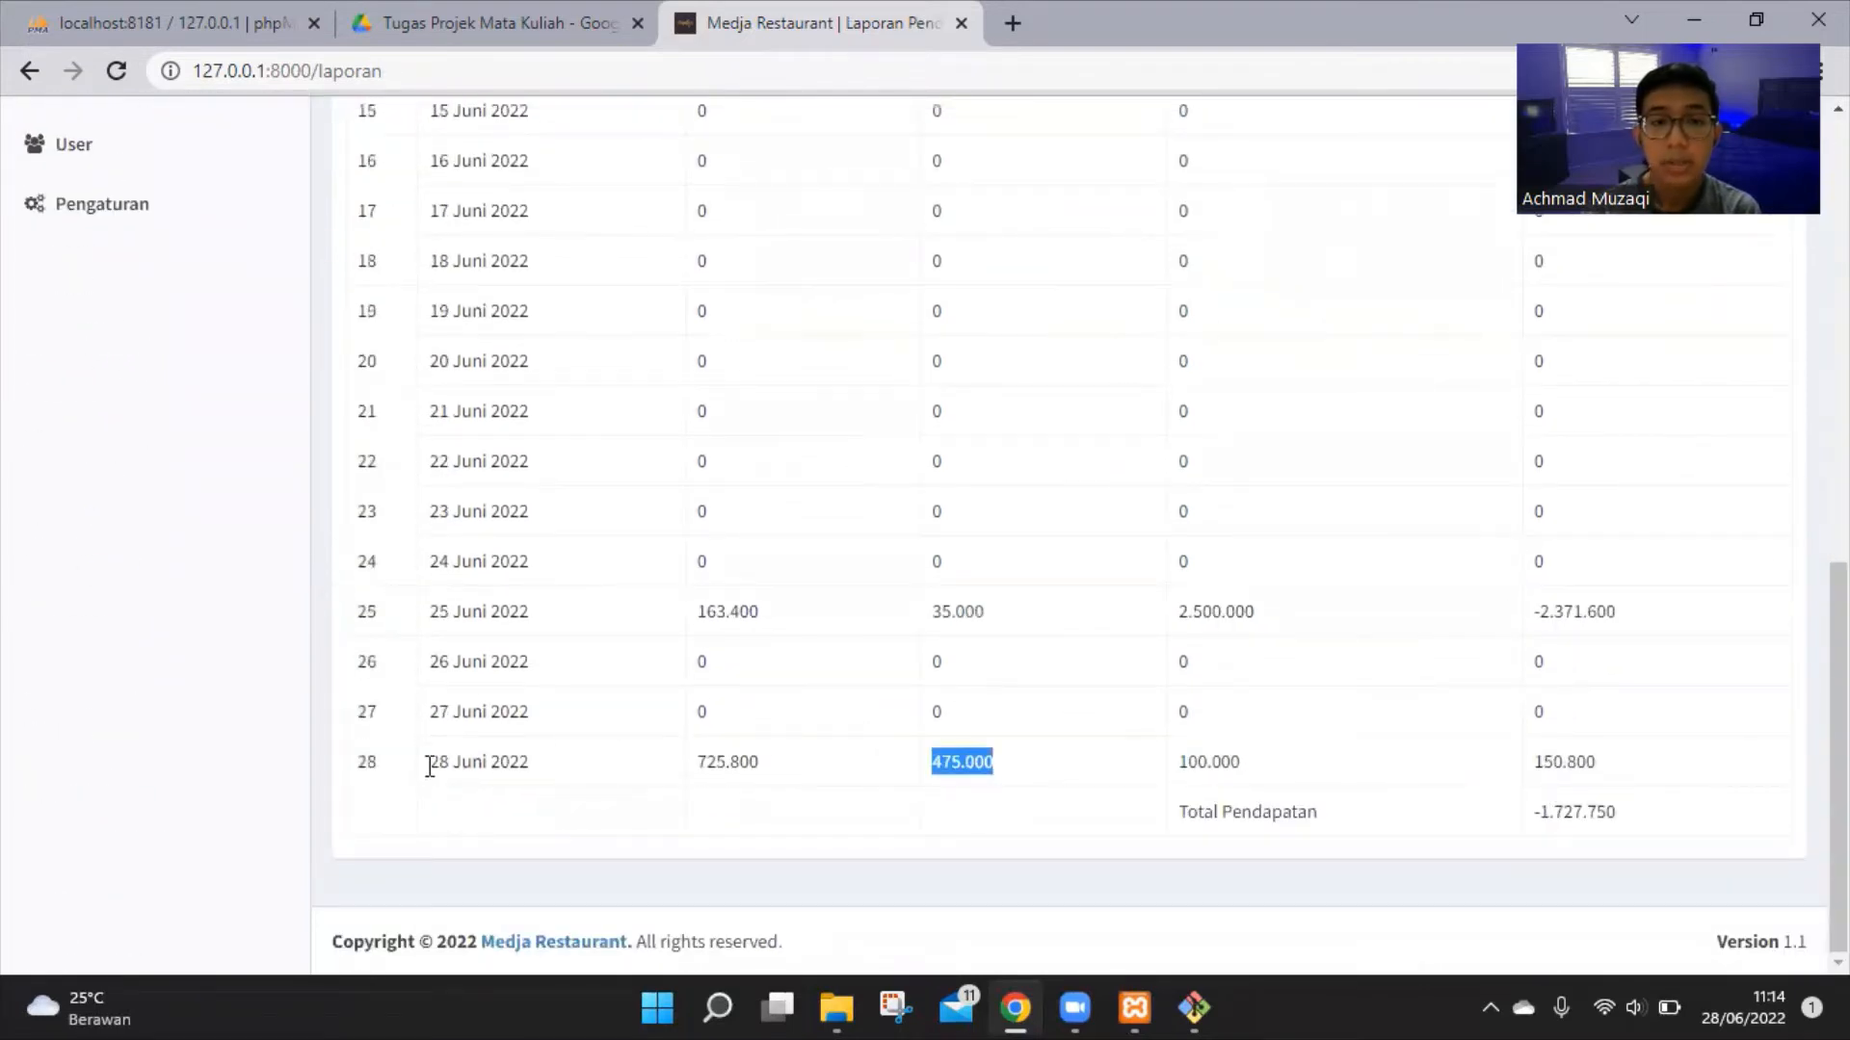
Highlight the 28 Juni date and its 150.800 income figure, then reload the report
drag(430, 766, 529, 764)
drag(1595, 770, 1542, 762)
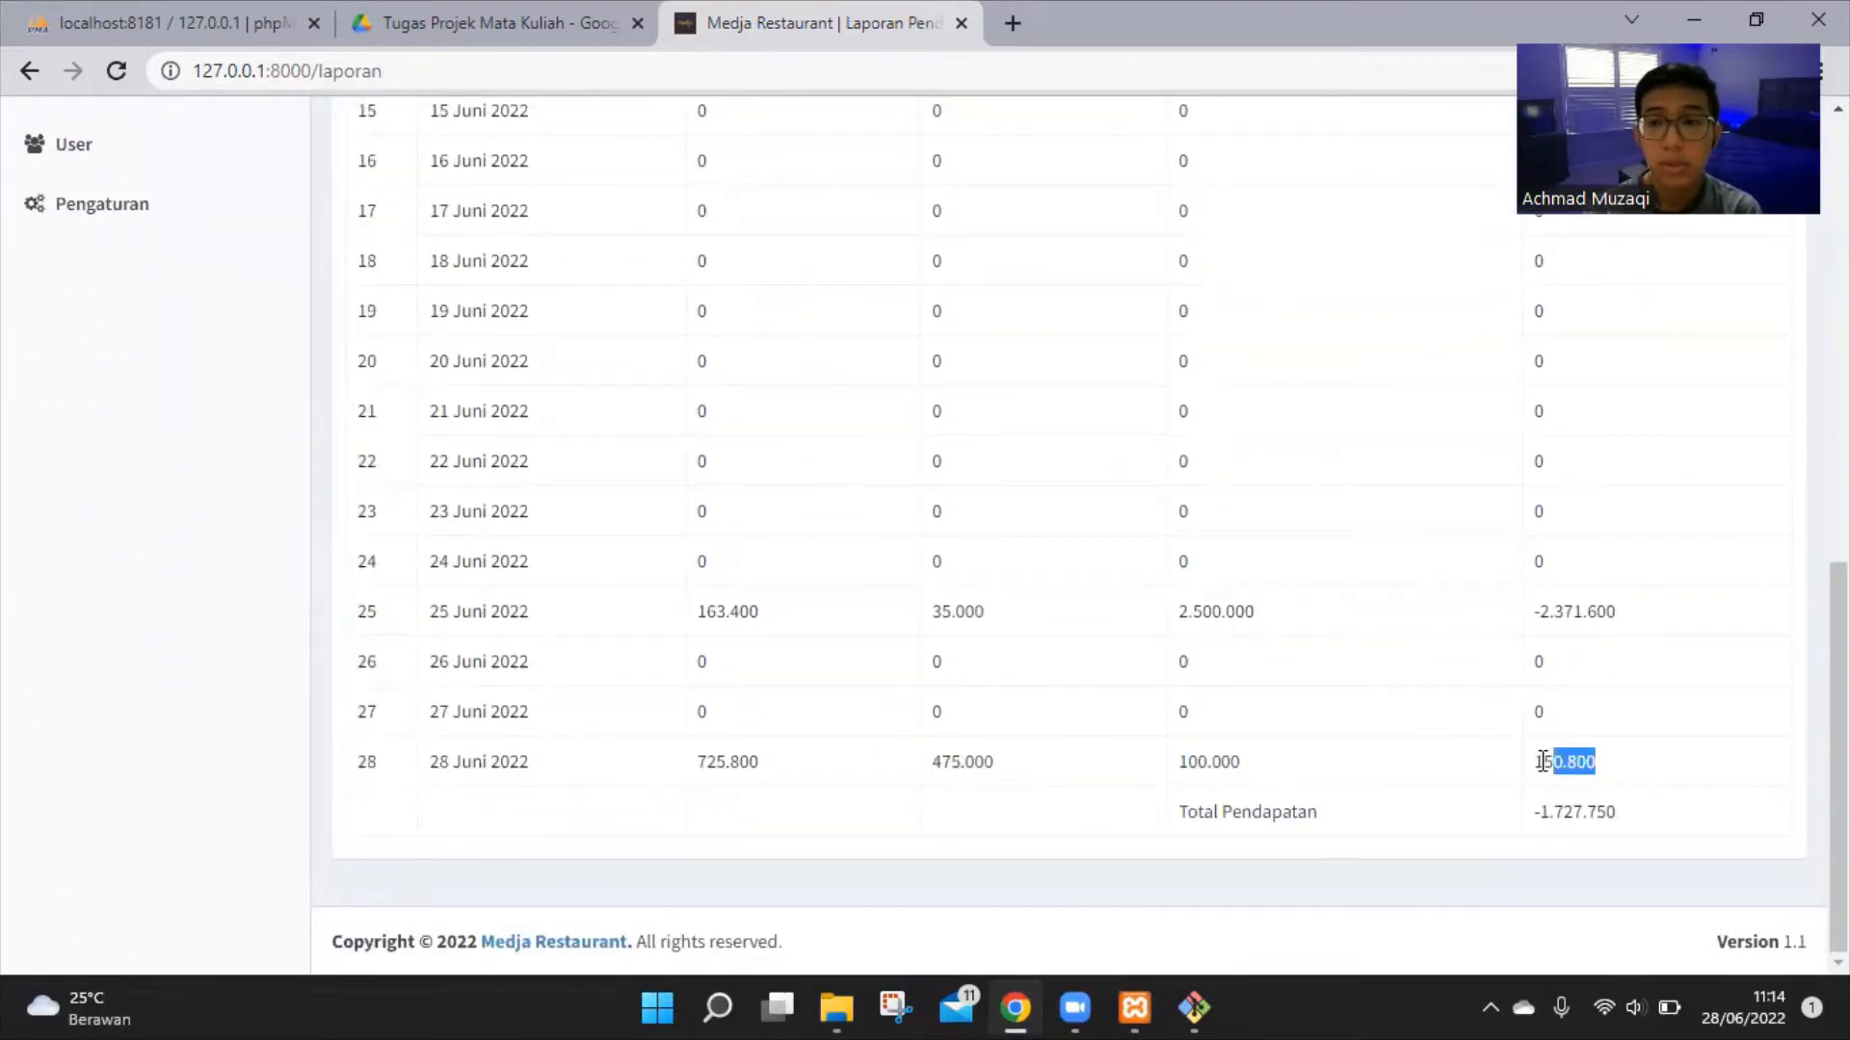
click(1435, 773)
scroll(1437, 777, up, 10)
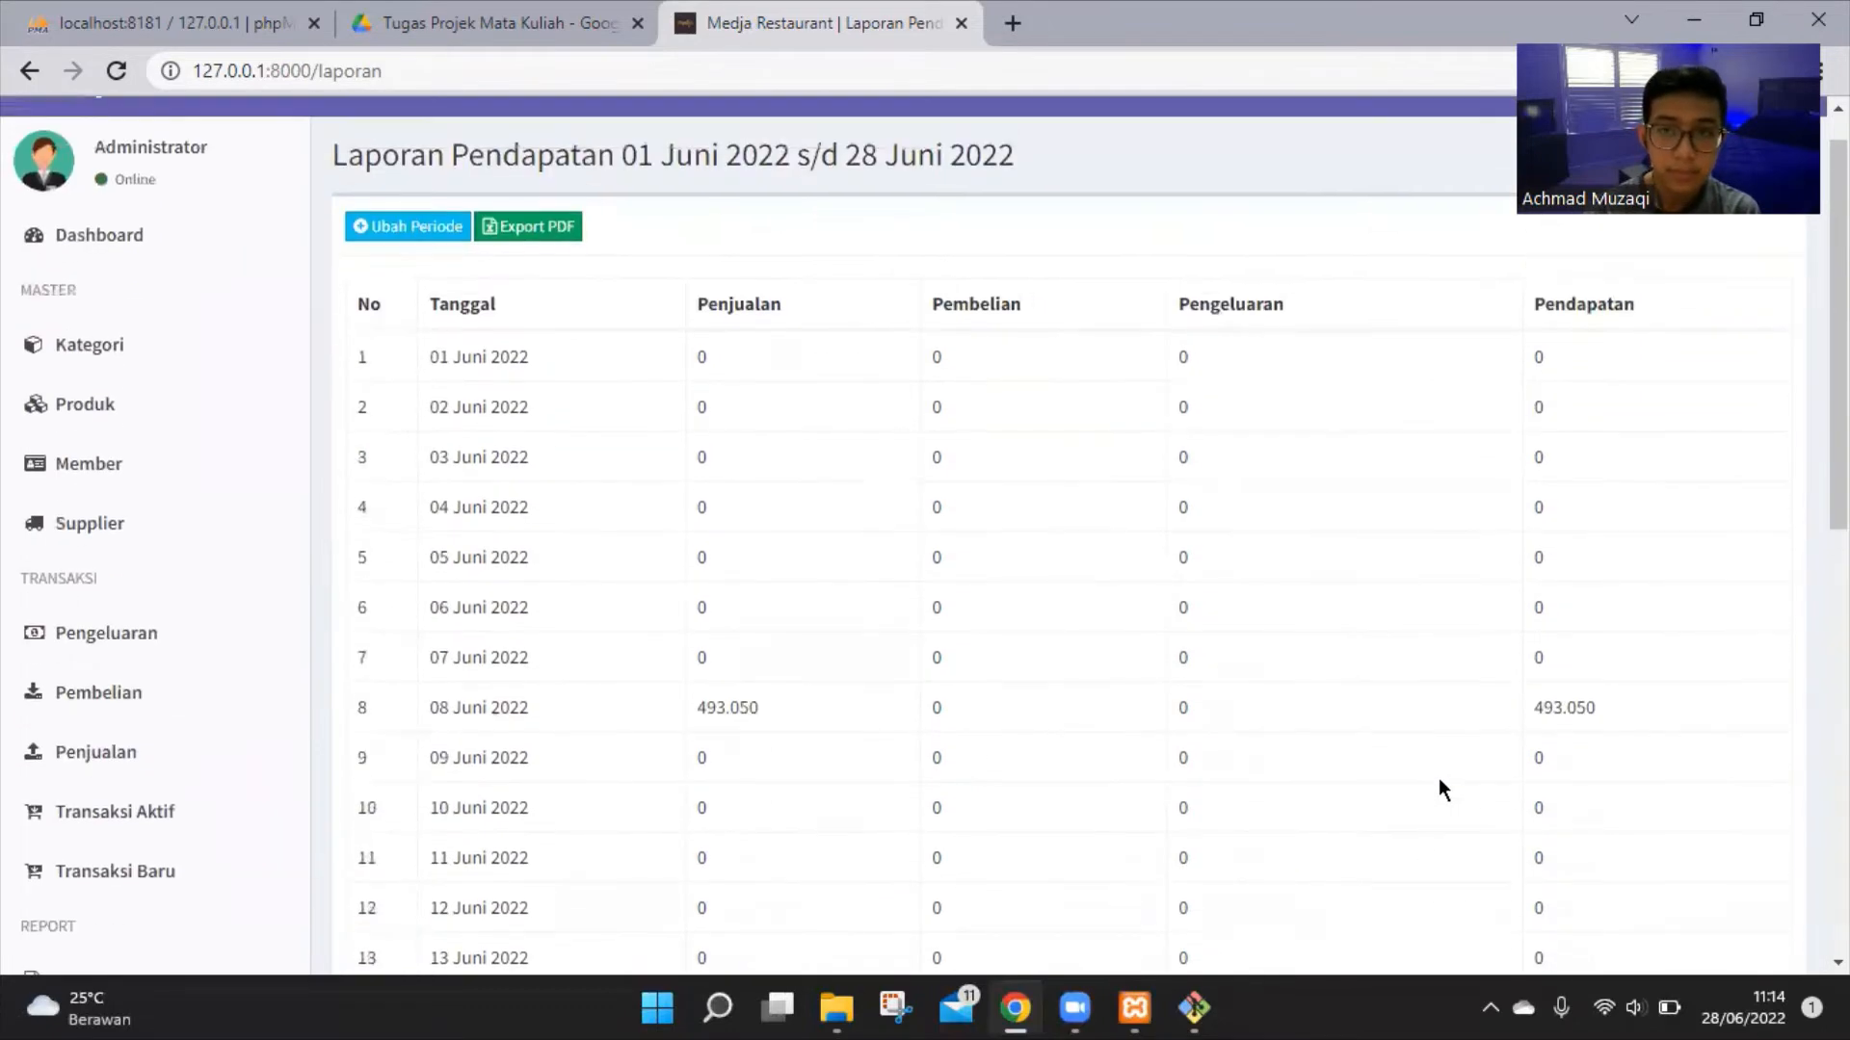
scroll(1437, 777, down, 3)
scroll(128, 512, down, 1)
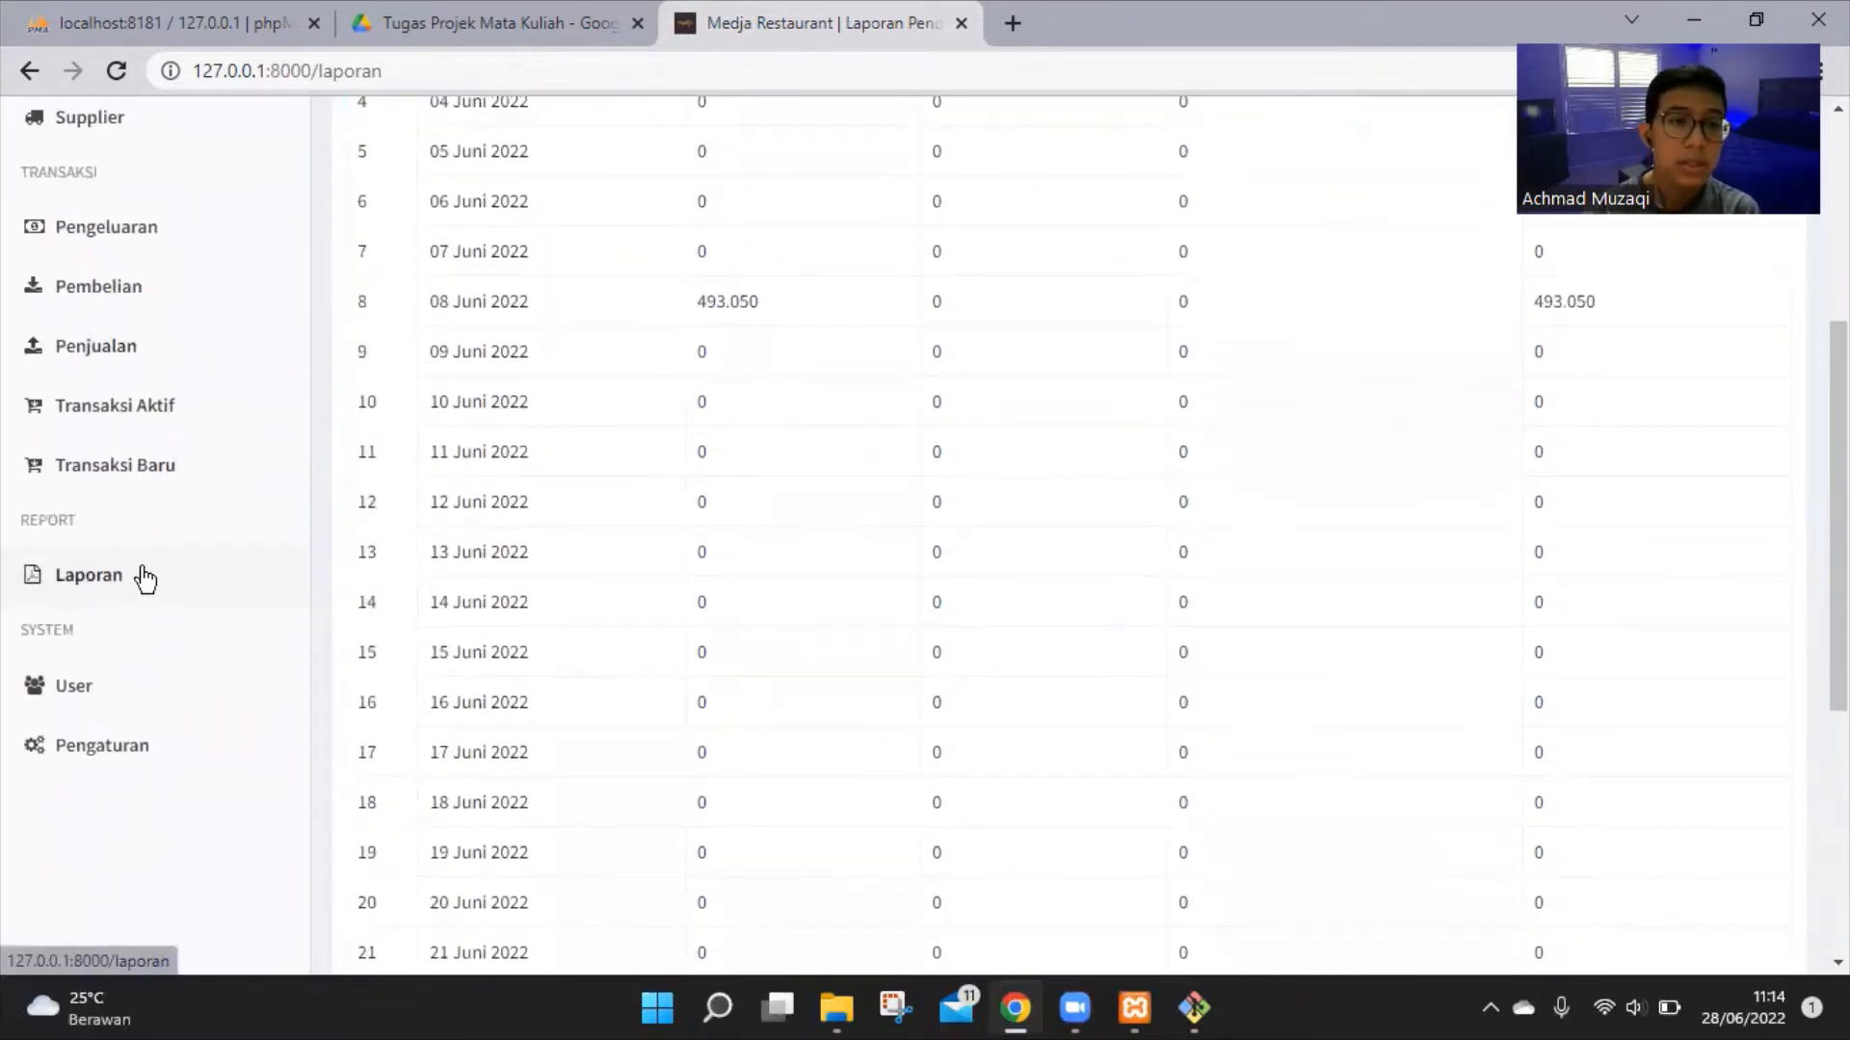
click(144, 576)
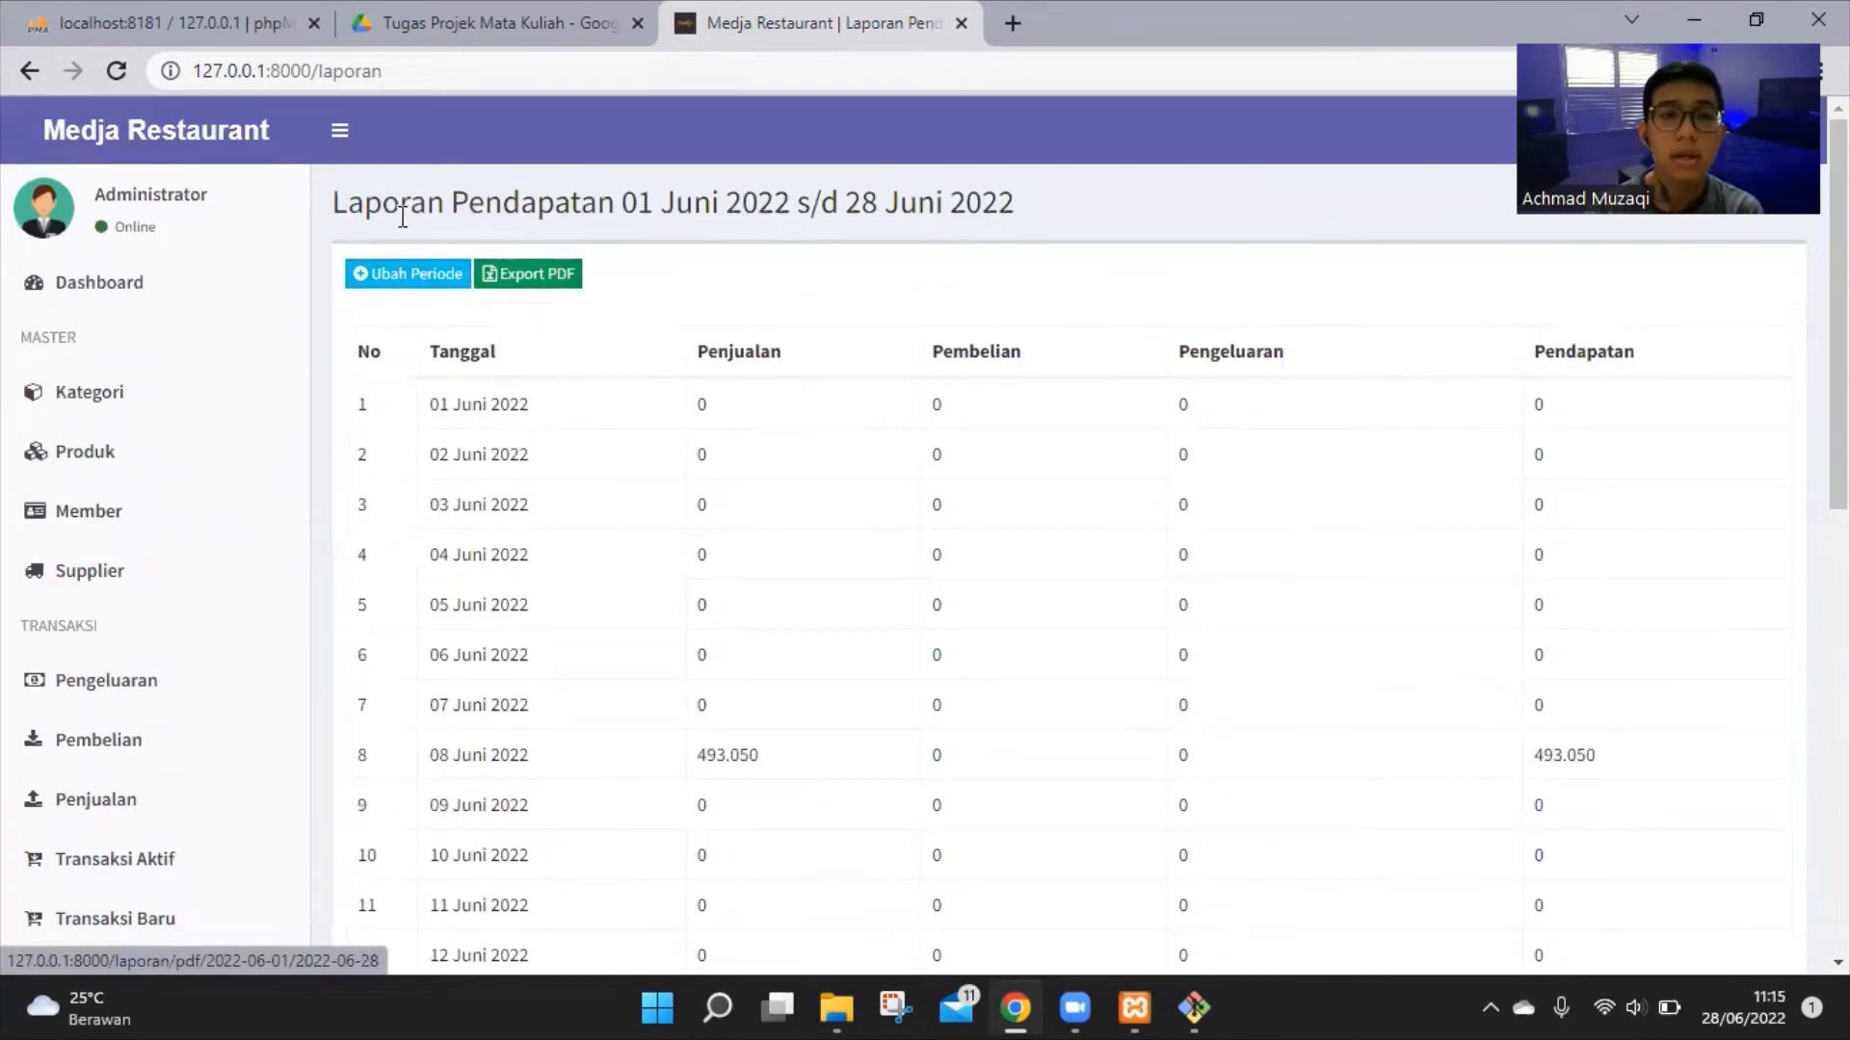
Export the June report as PDF, then open Periode Laporan to edit the start date
click(537, 276)
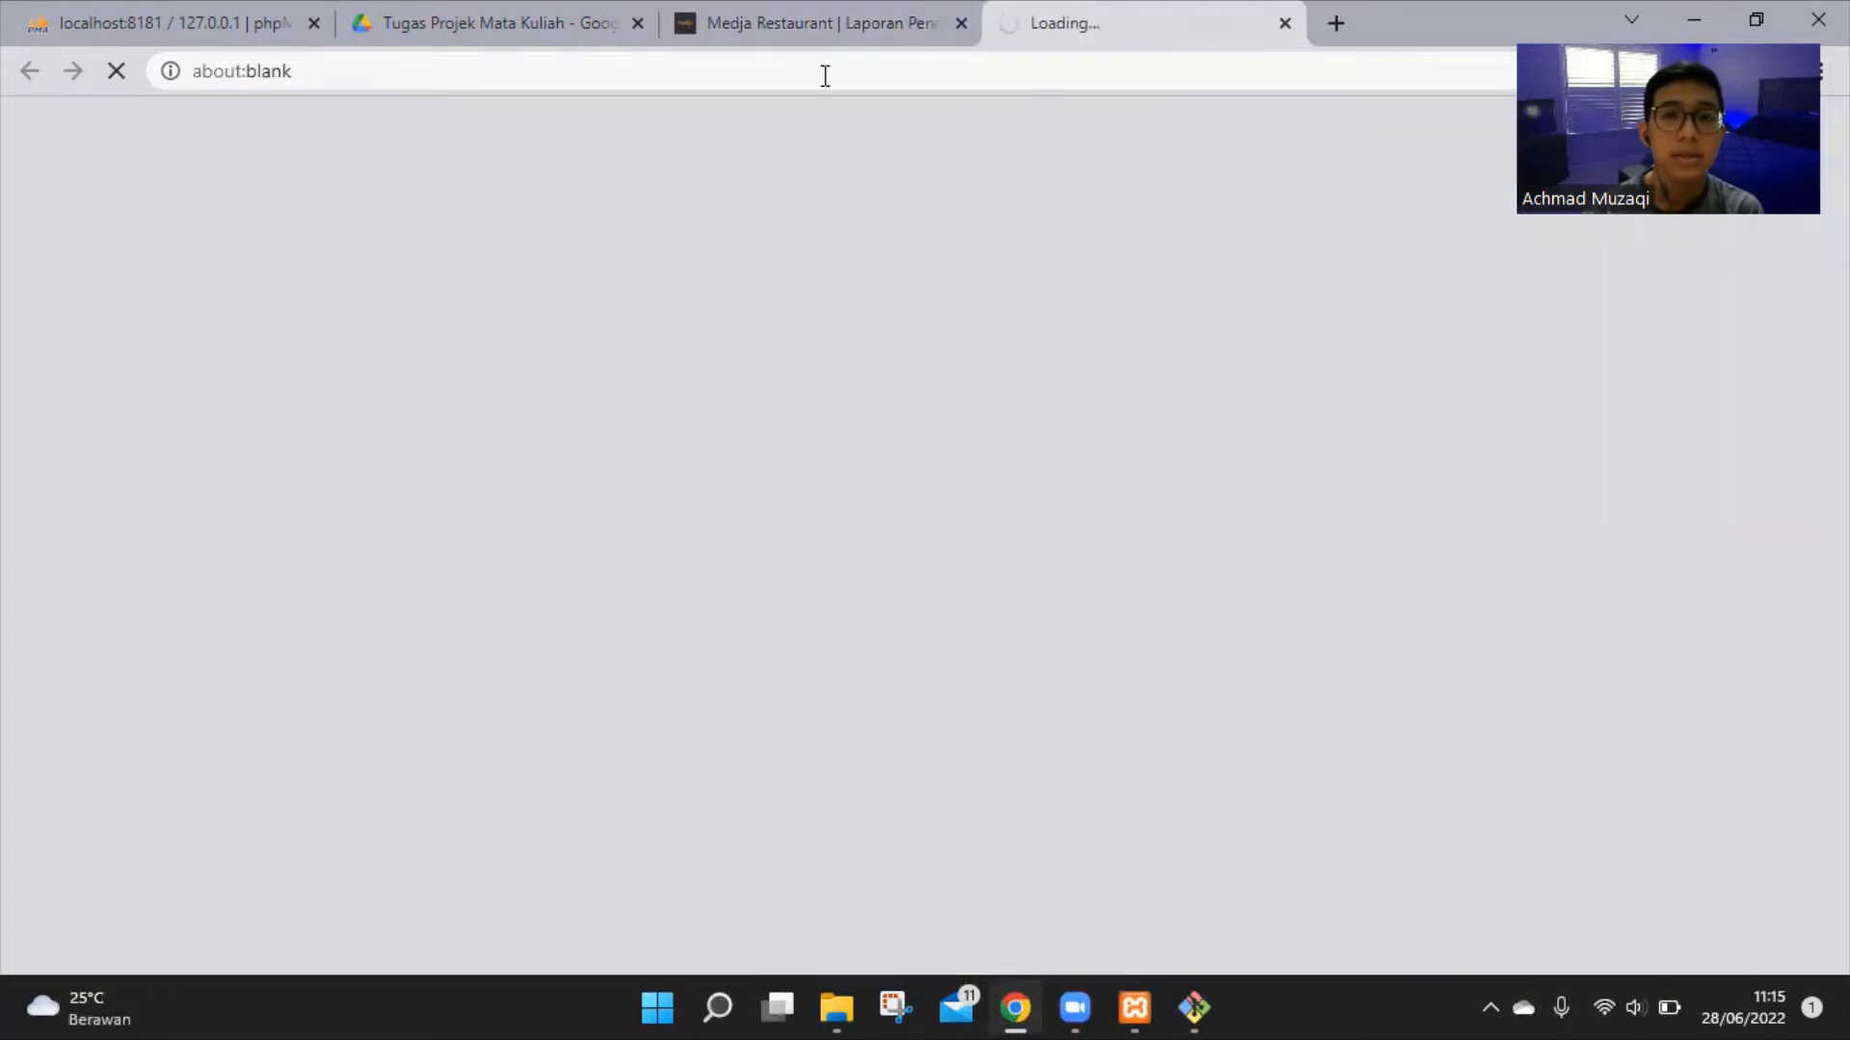
key(ctrl+shift+Tab)
click(407, 279)
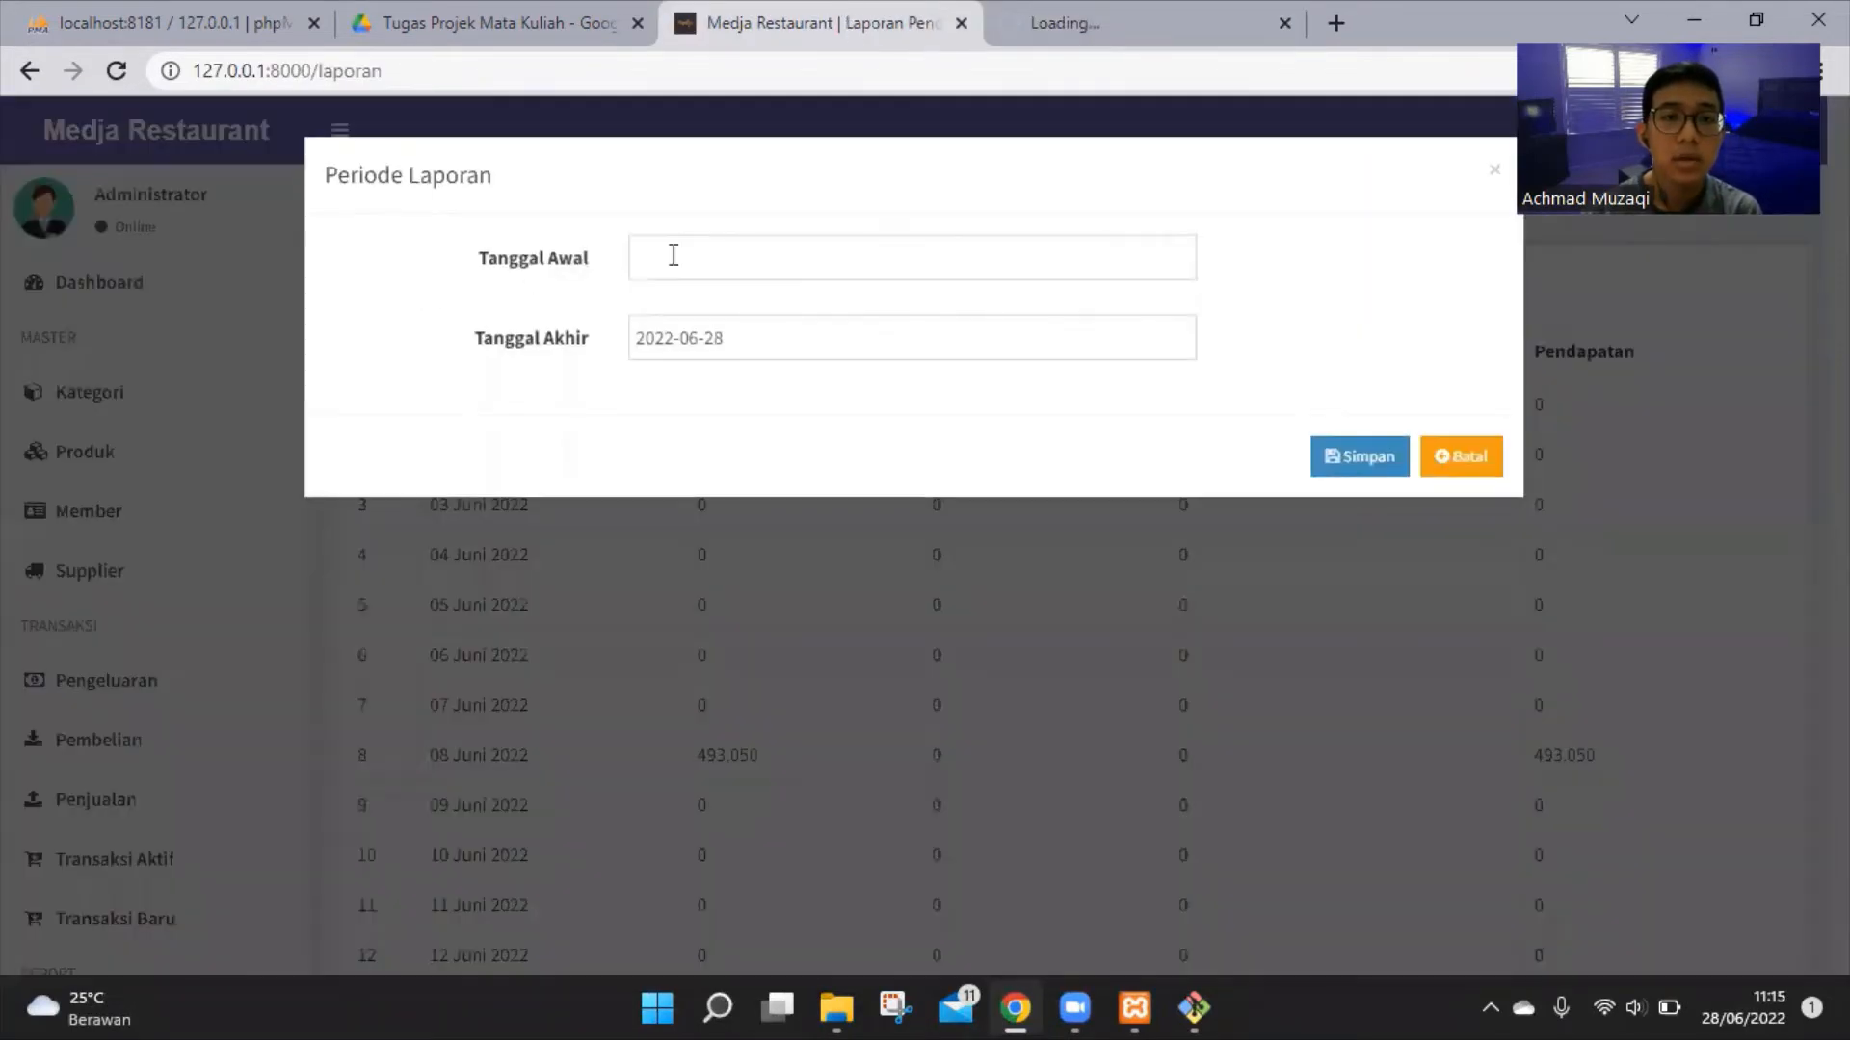
click(673, 255)
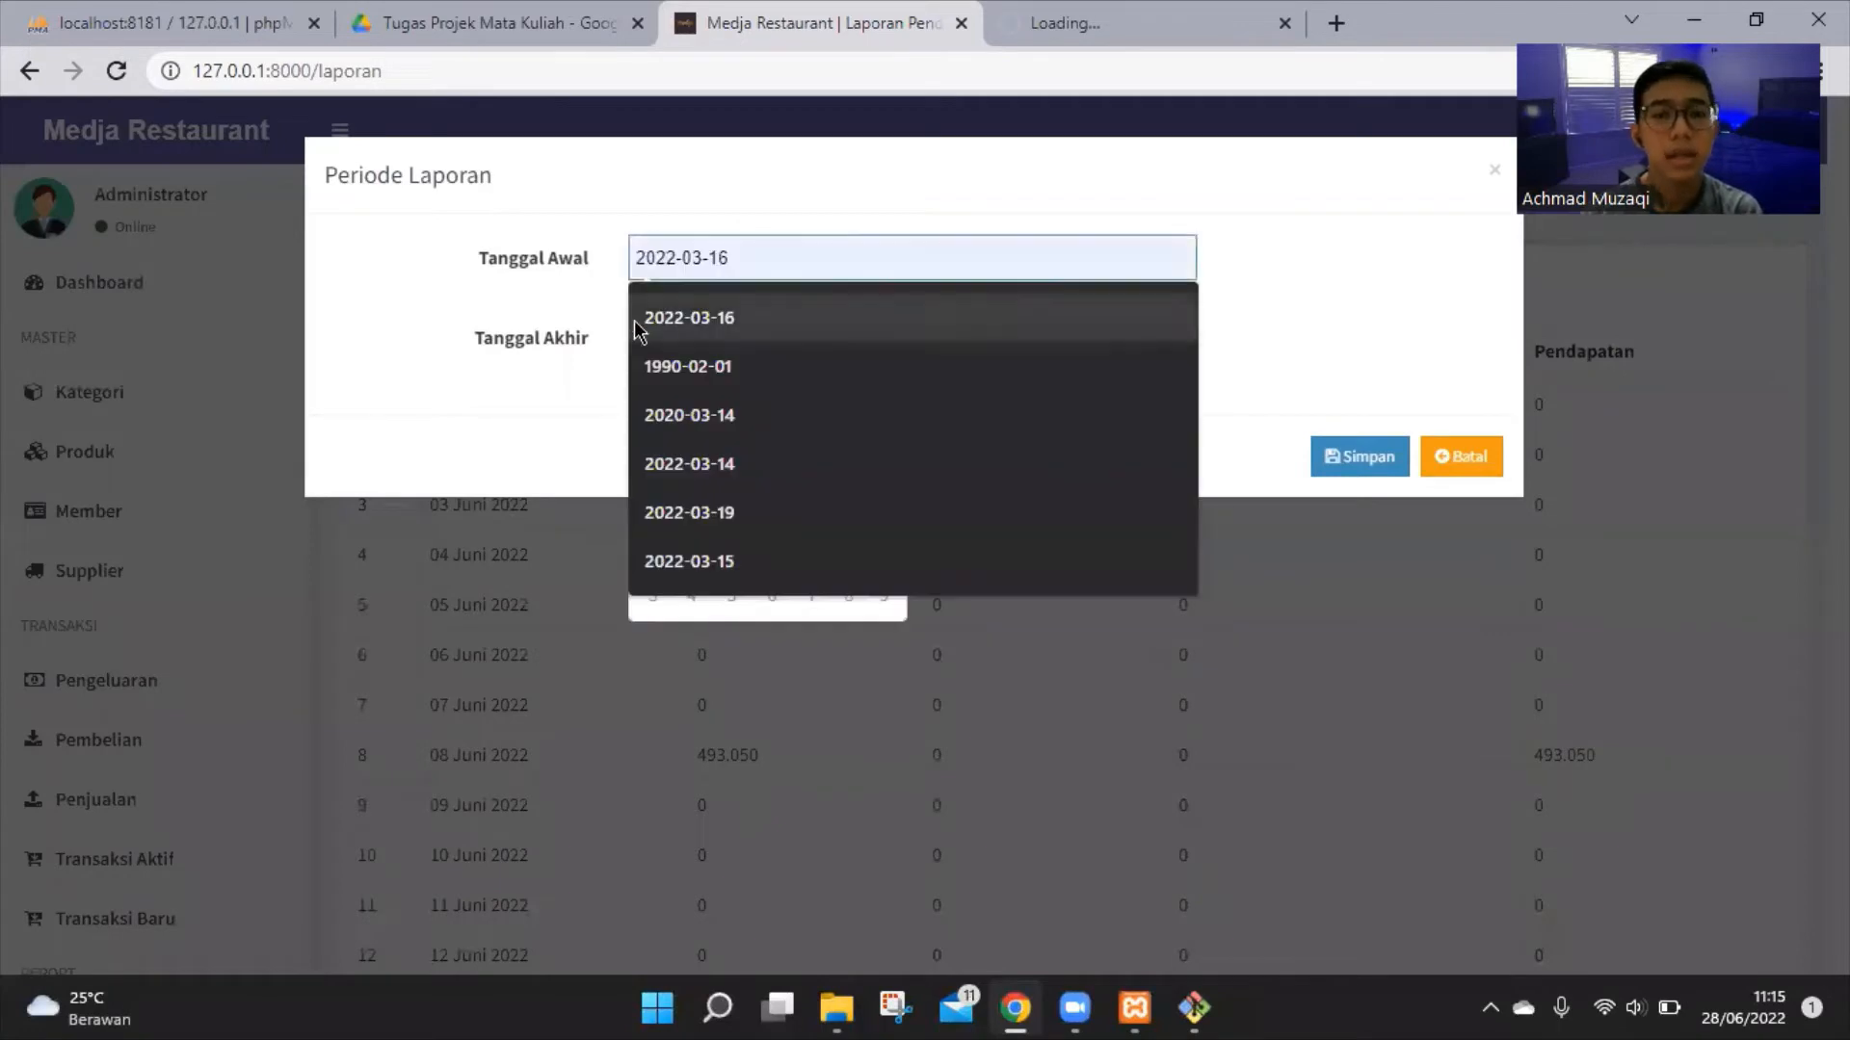
click(805, 266)
text(2)
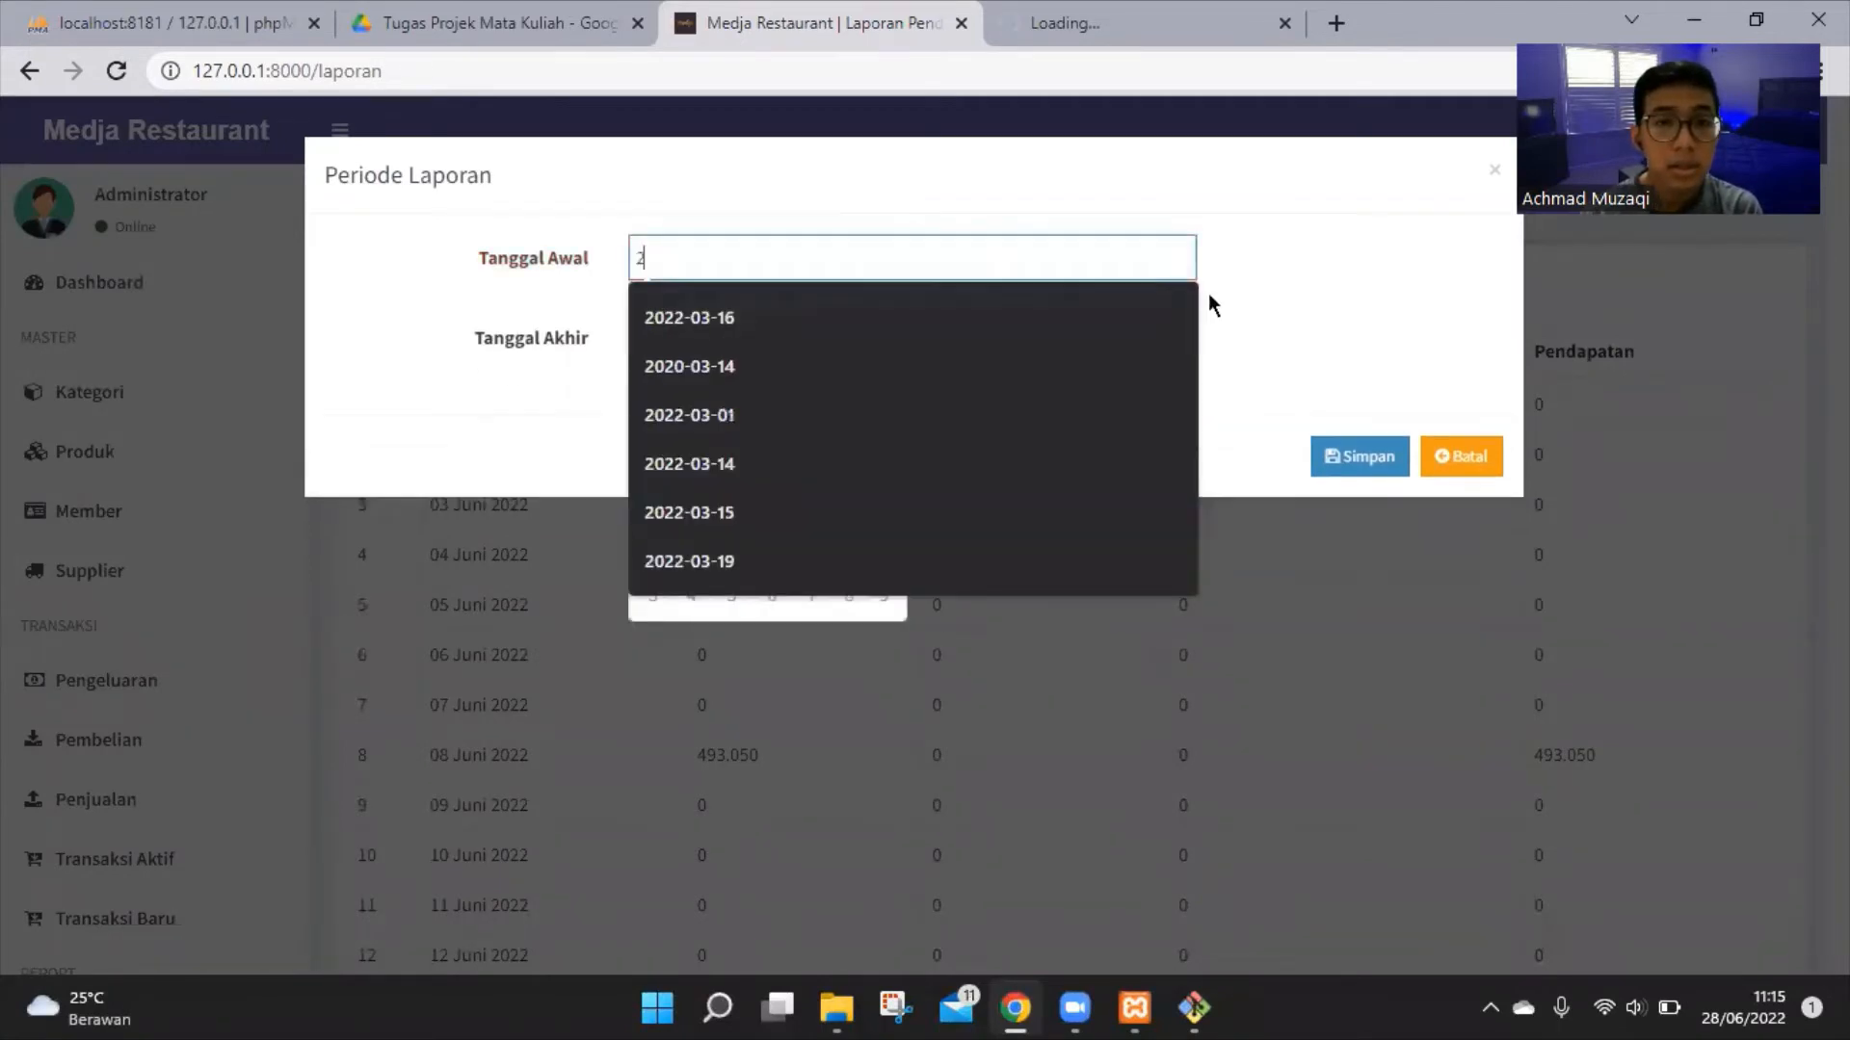
click(1200, 295)
click(867, 259)
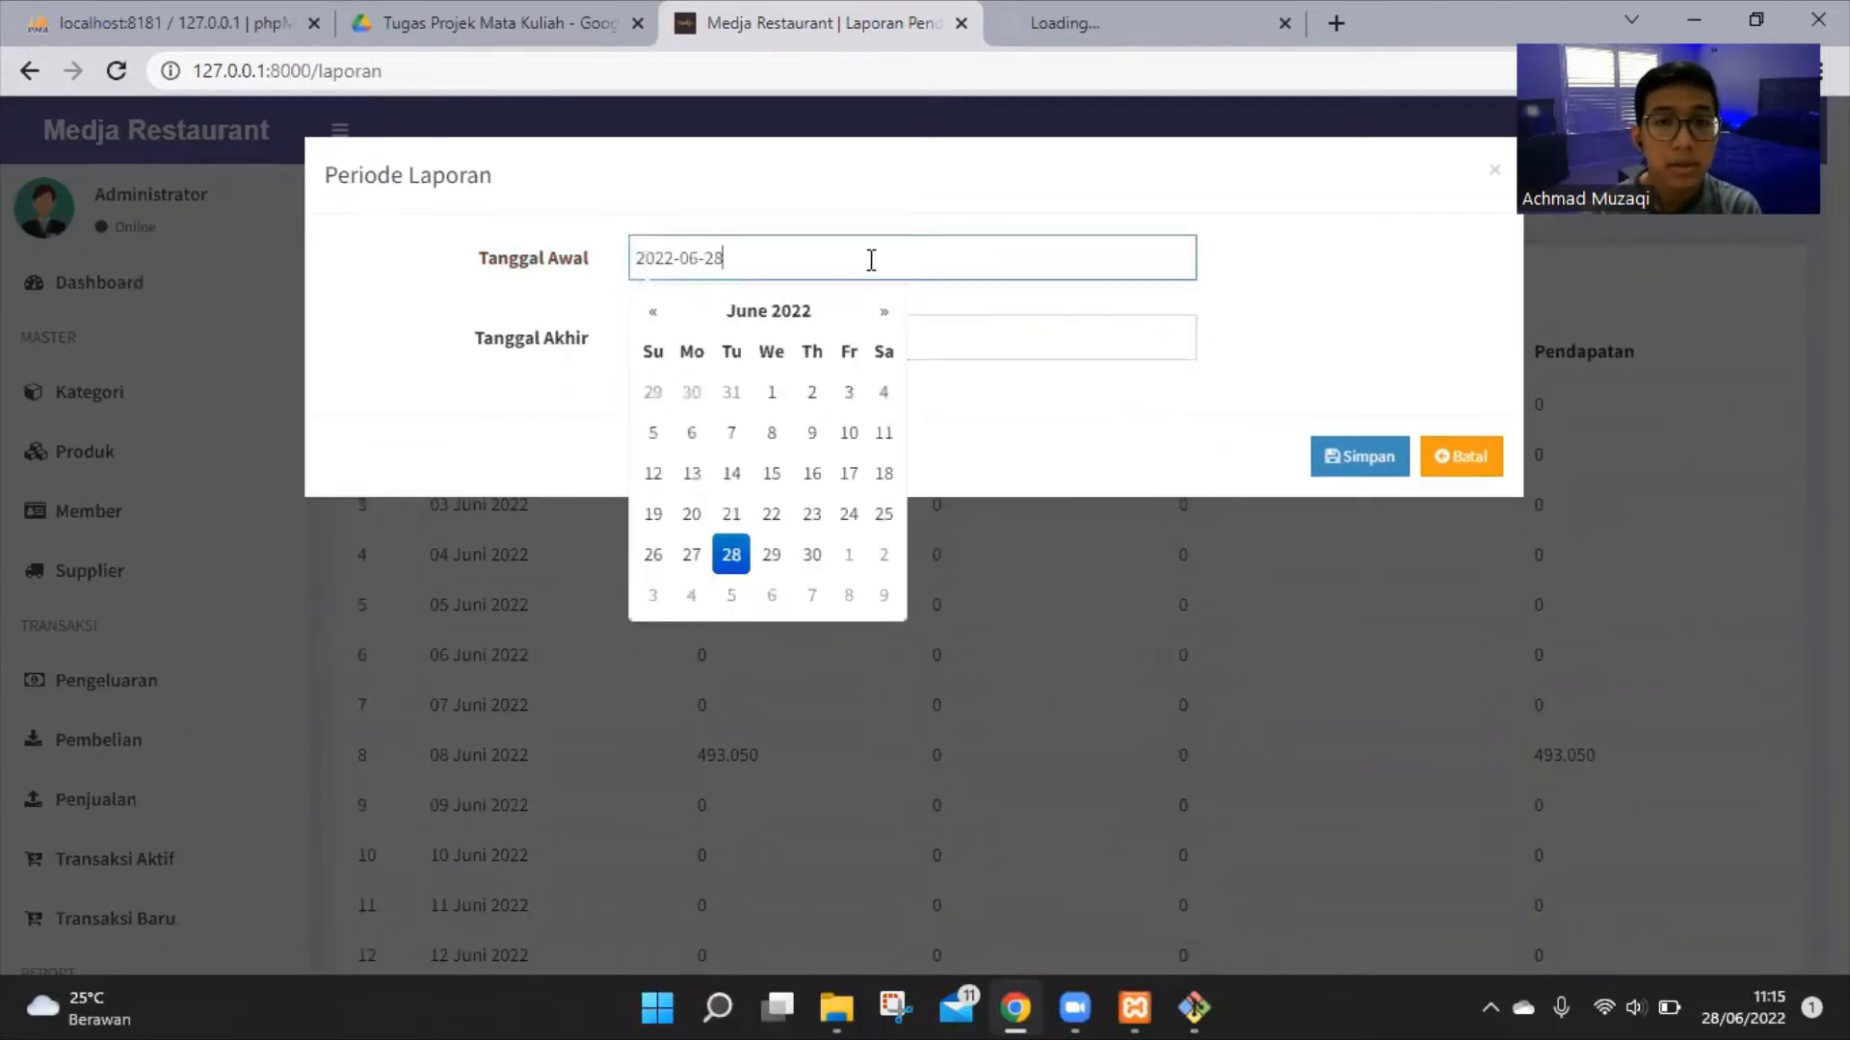
click(657, 313)
click(657, 313)
click(657, 313)
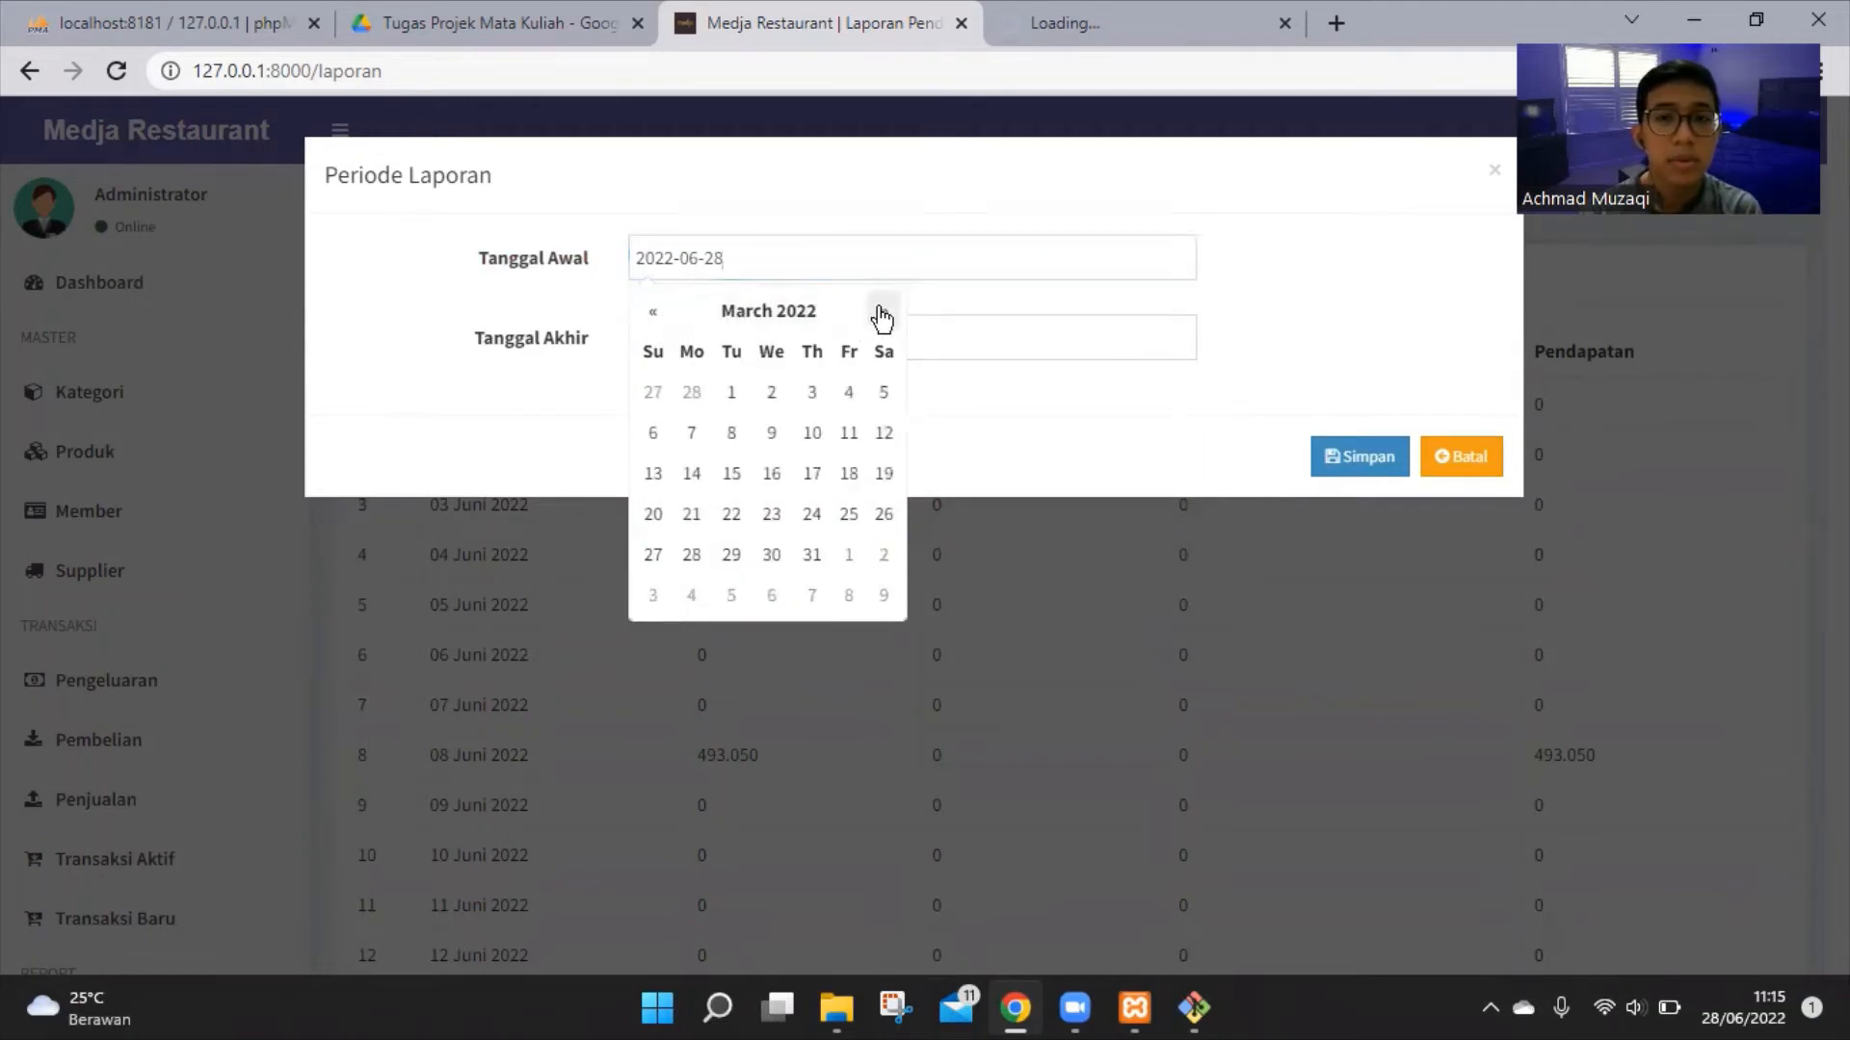
click(883, 313)
click(652, 313)
click(652, 313)
click(882, 312)
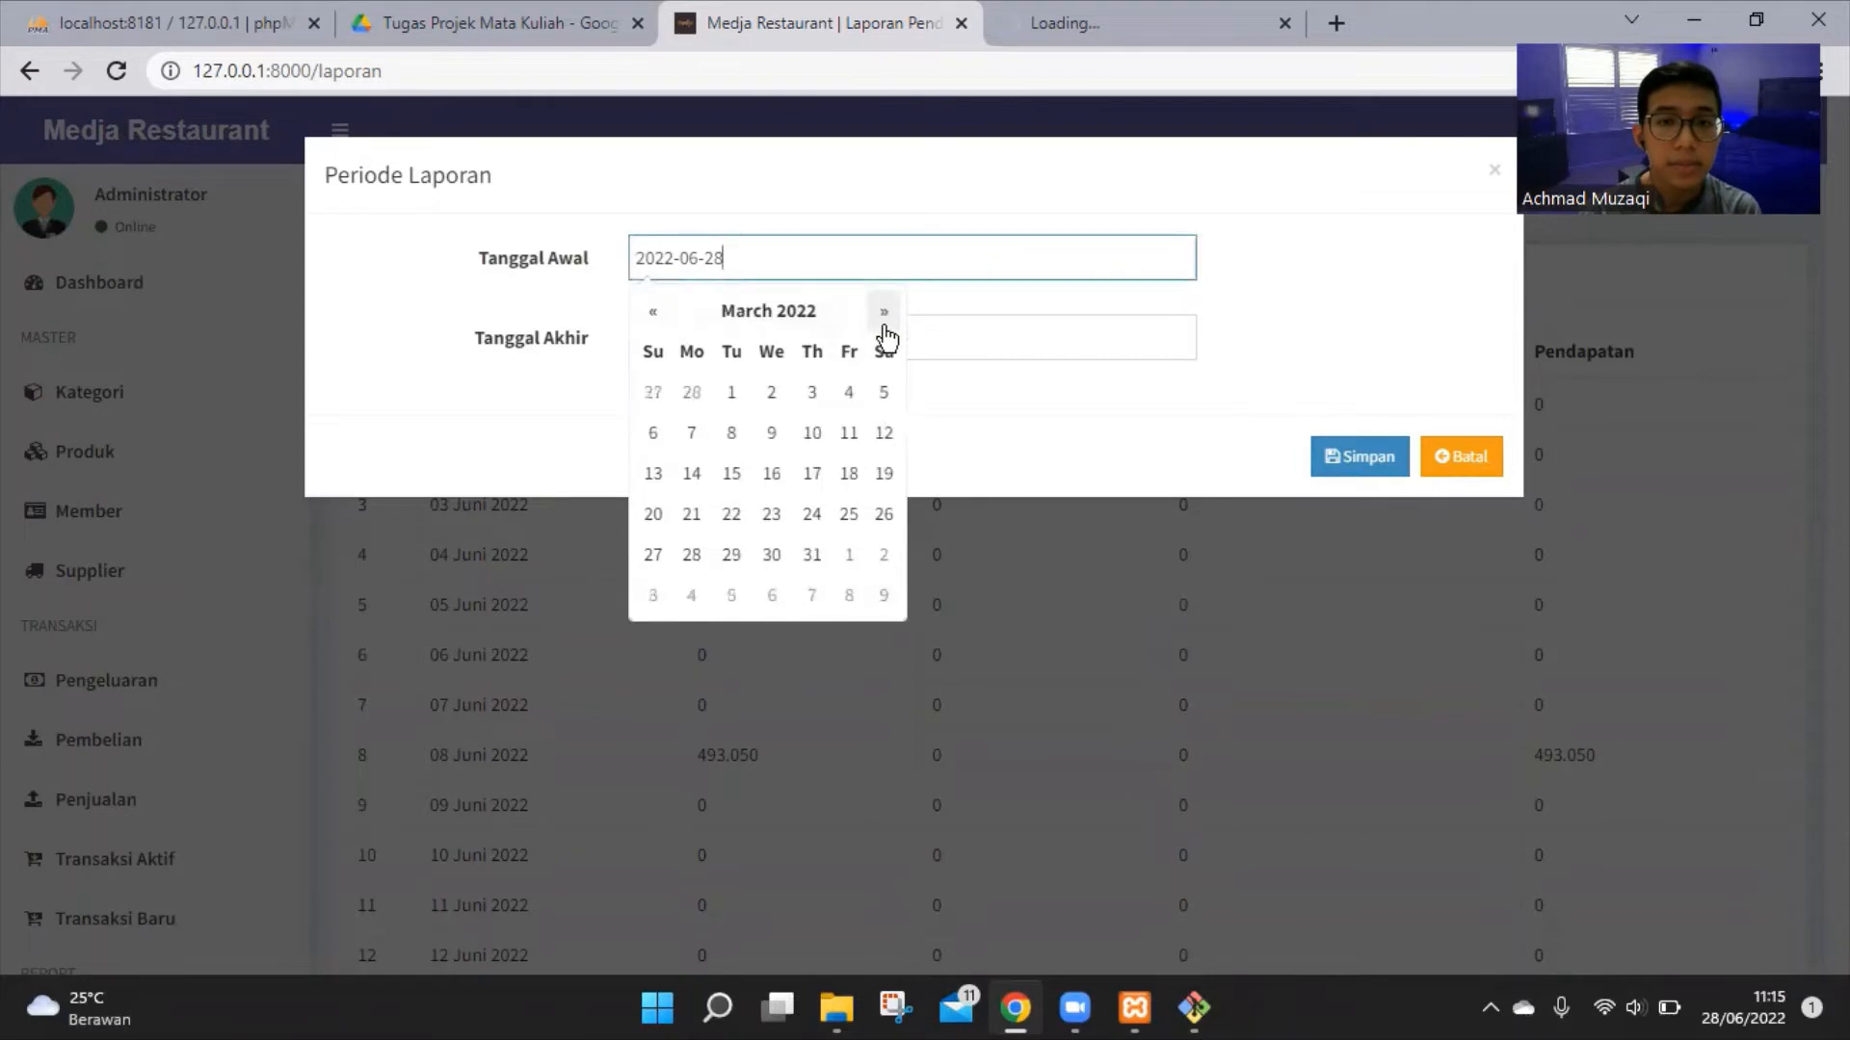
click(732, 392)
double_click(760, 339)
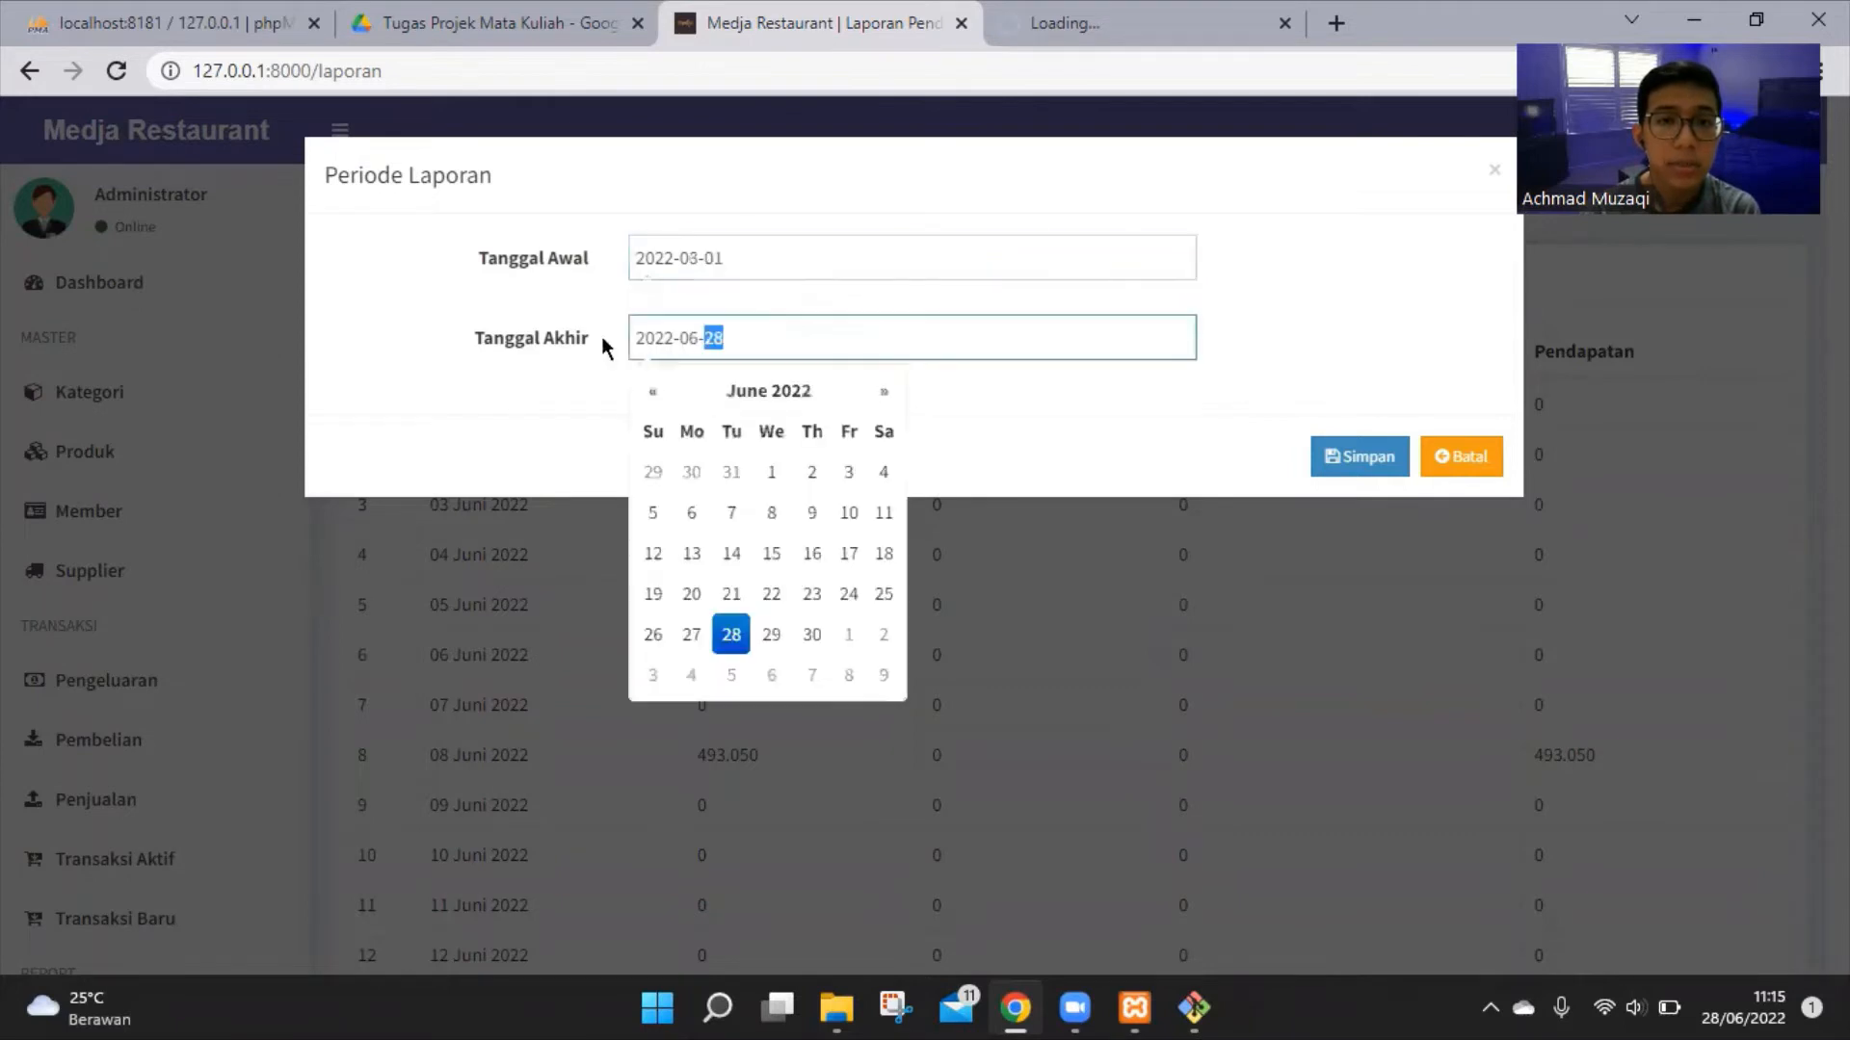
drag(605, 347, 579, 344)
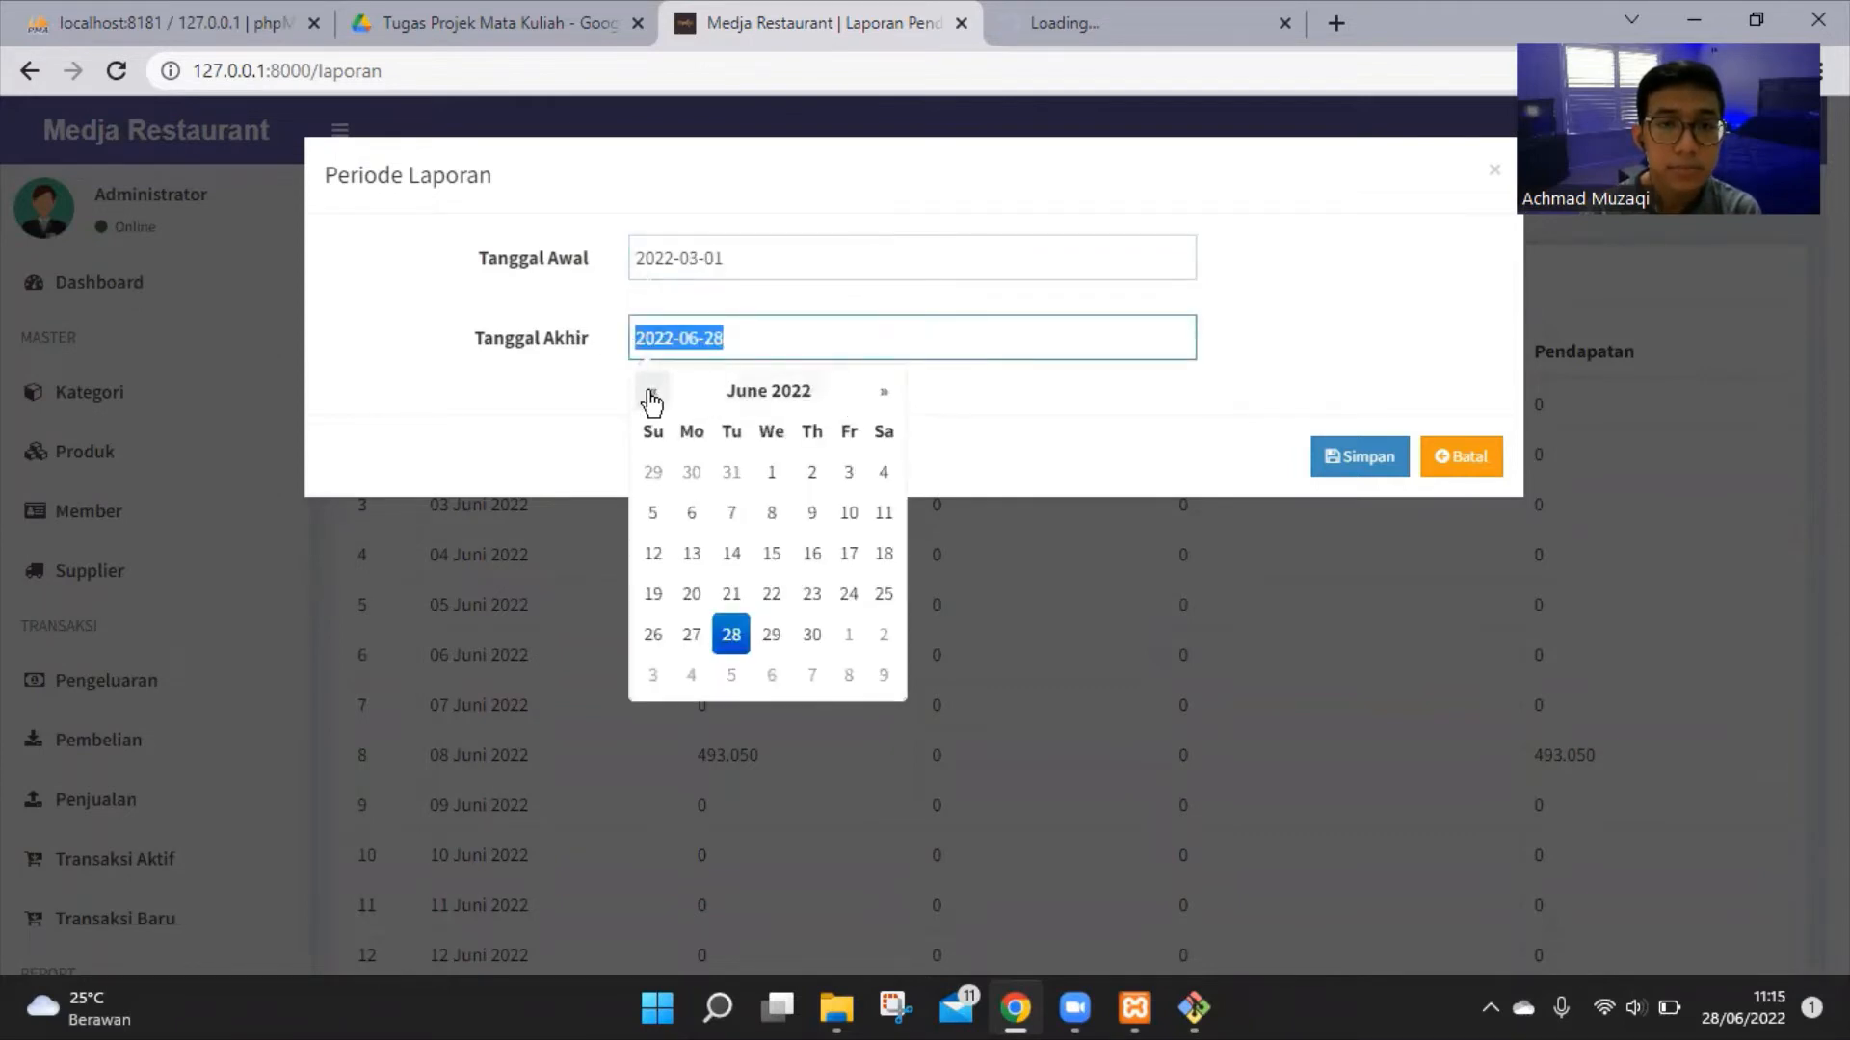
click(653, 392)
click(652, 392)
click(652, 392)
click(812, 634)
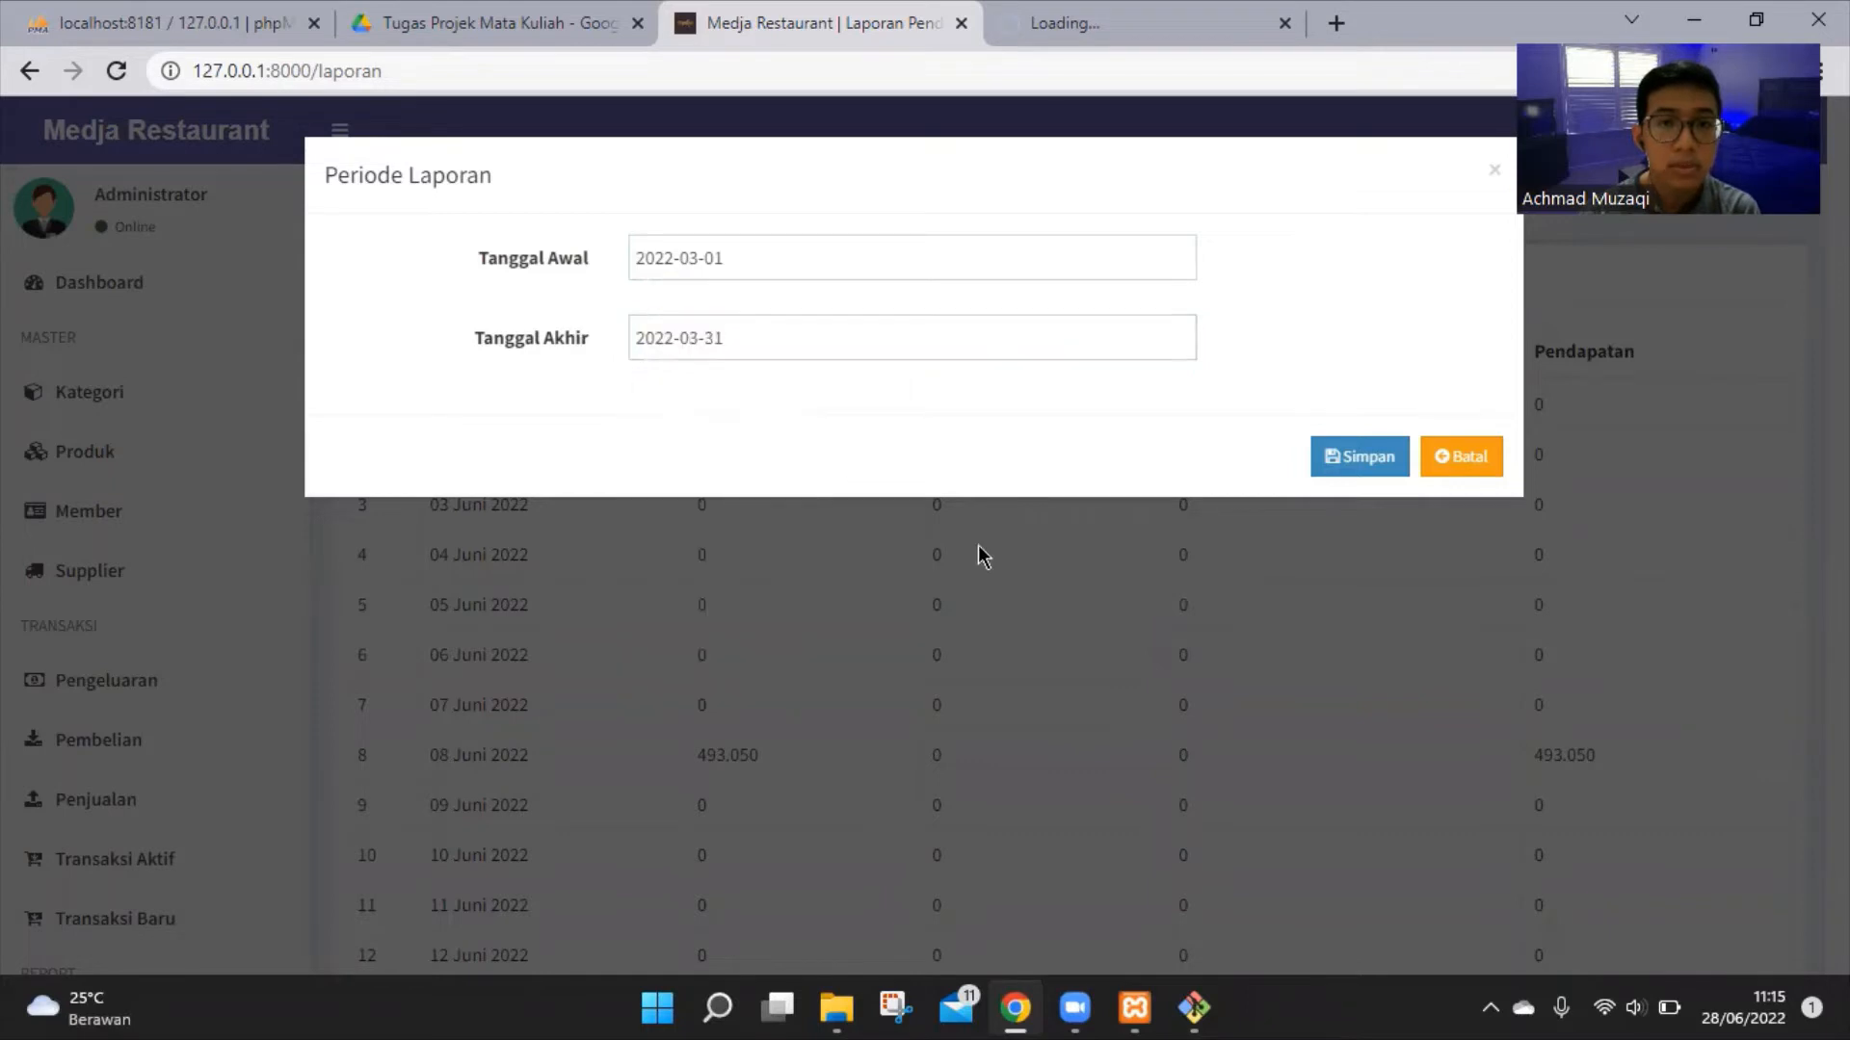
click(1353, 459)
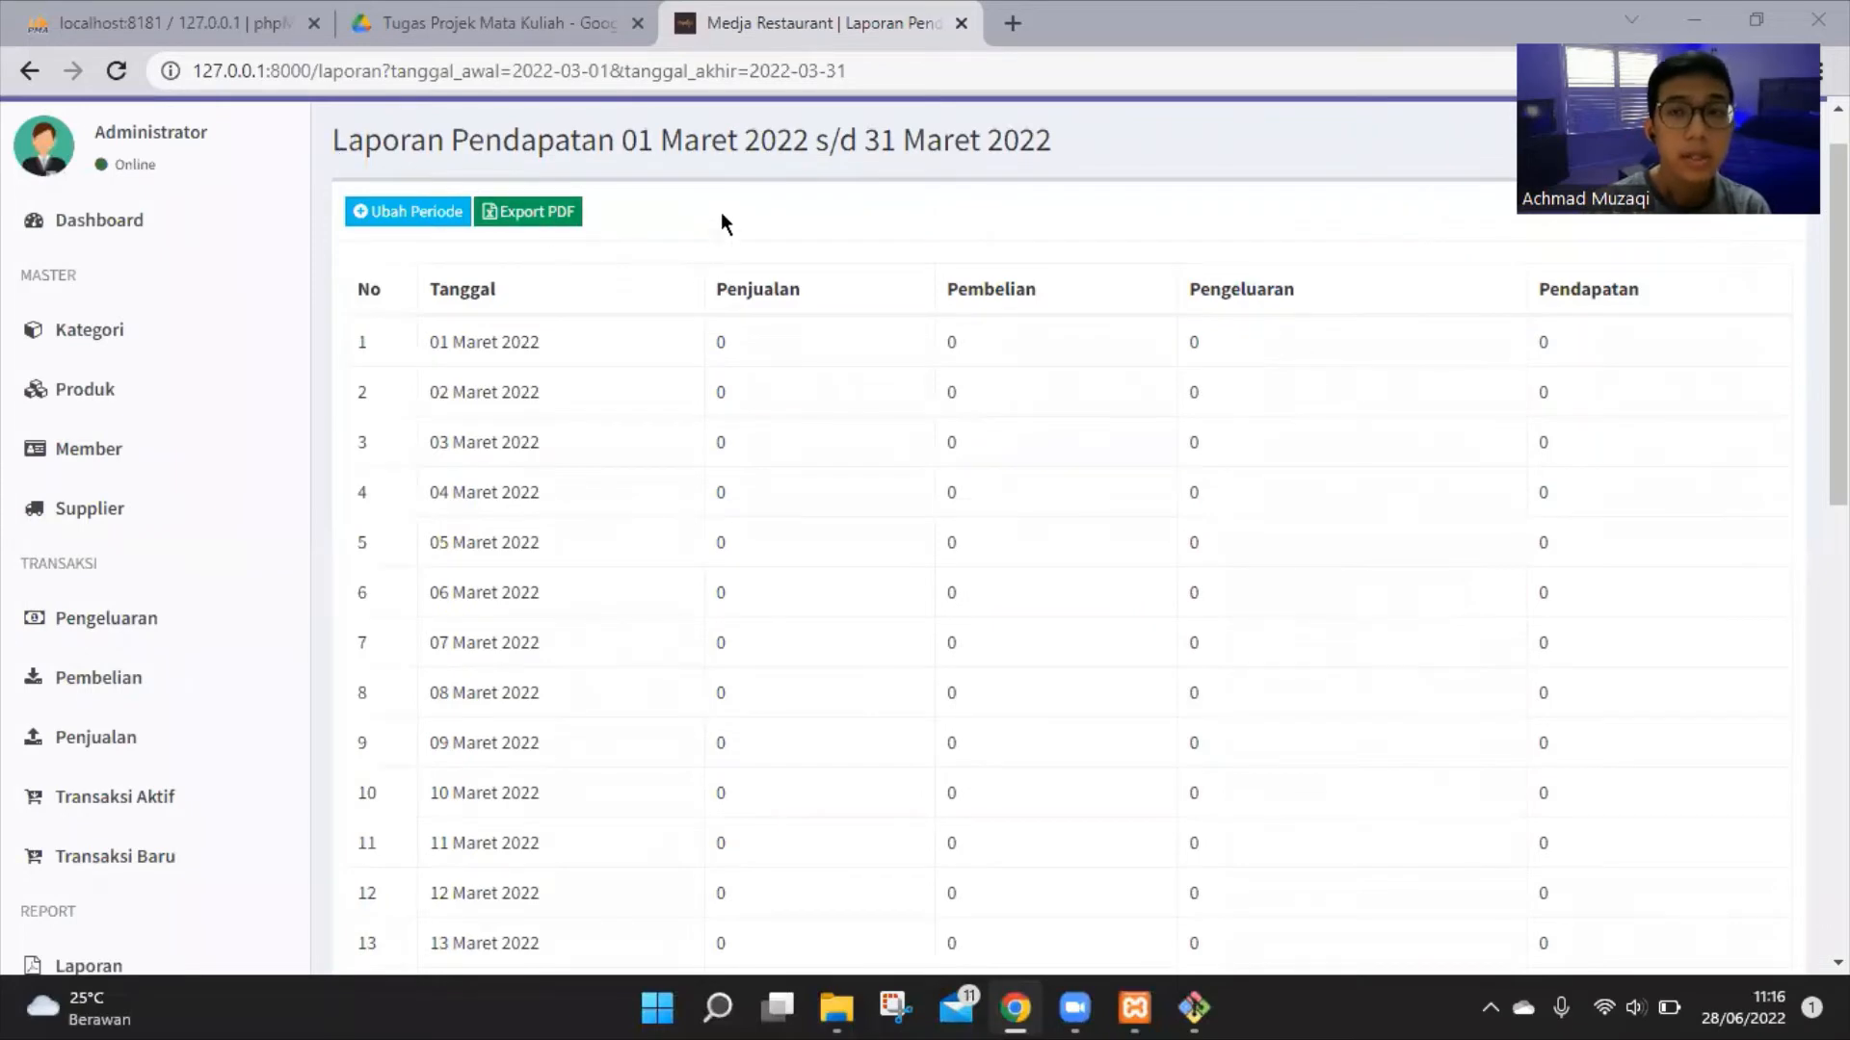
Cancel the unchanged period dialog, export the March 2022 report to PDF, and return to the report
click(374, 212)
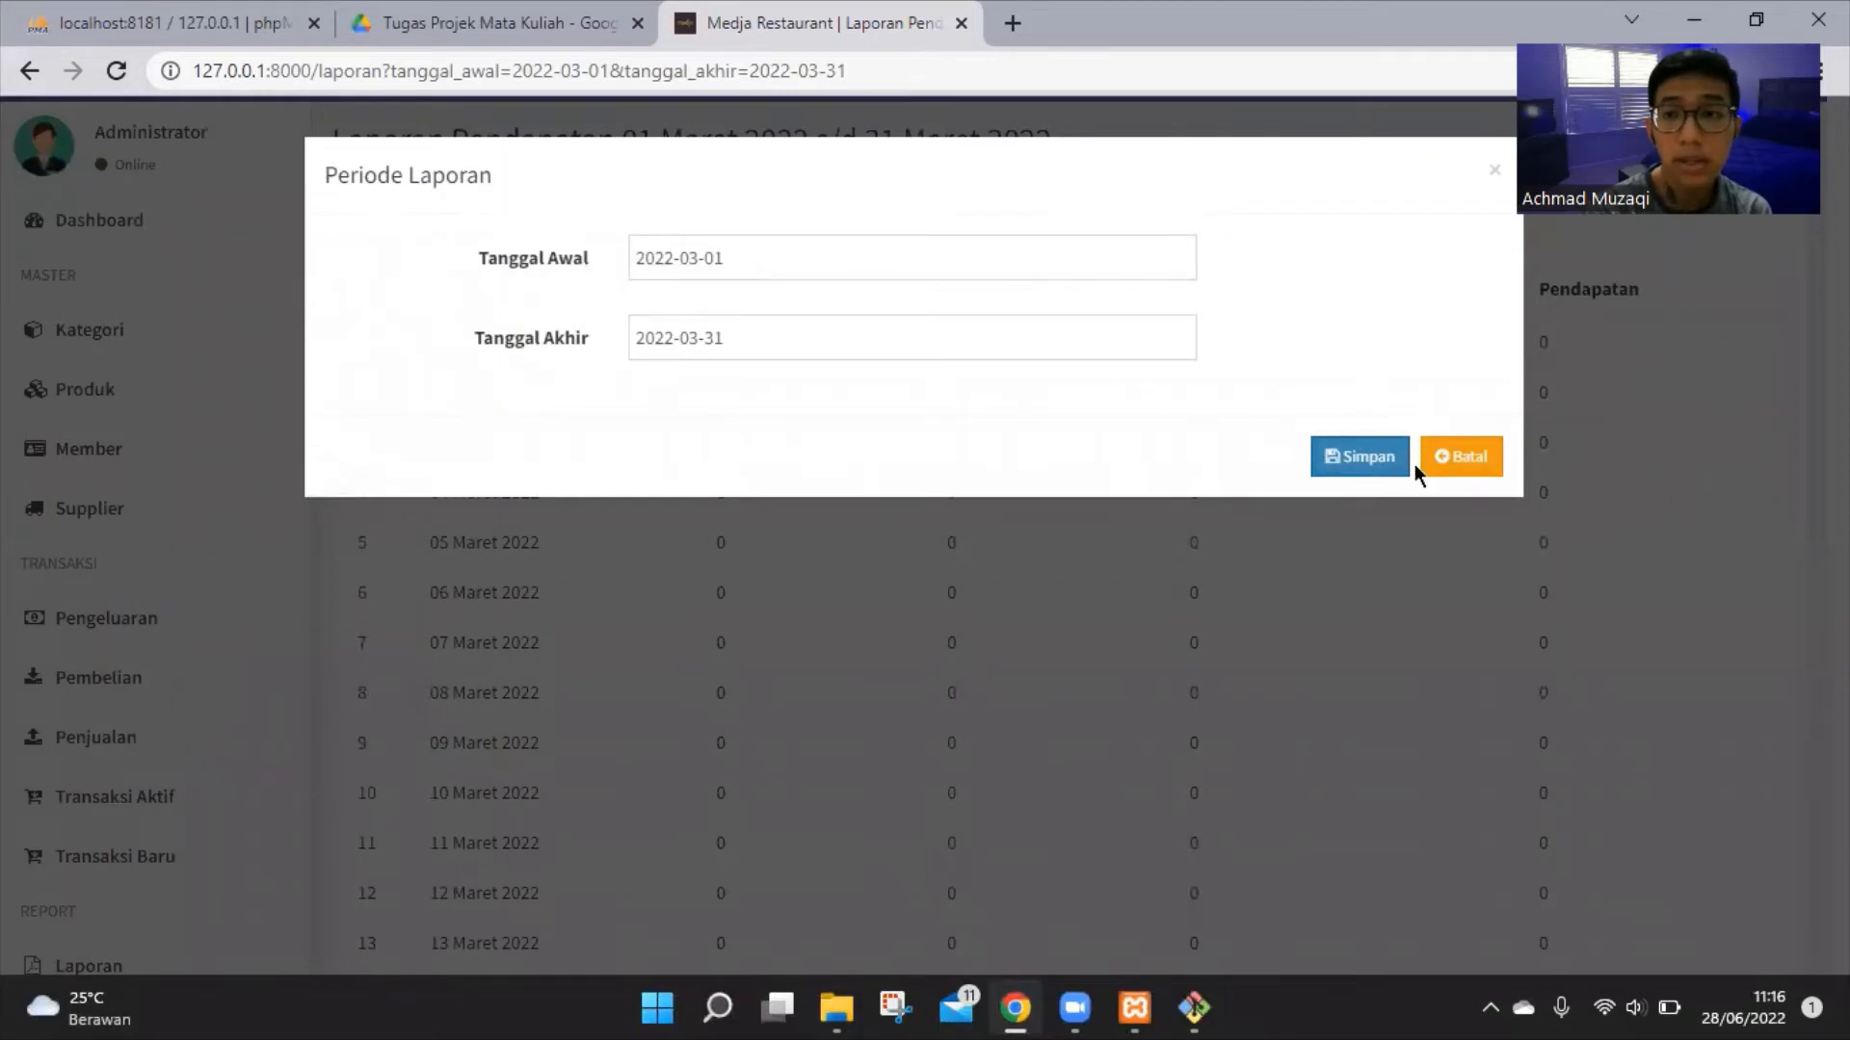
click(1494, 170)
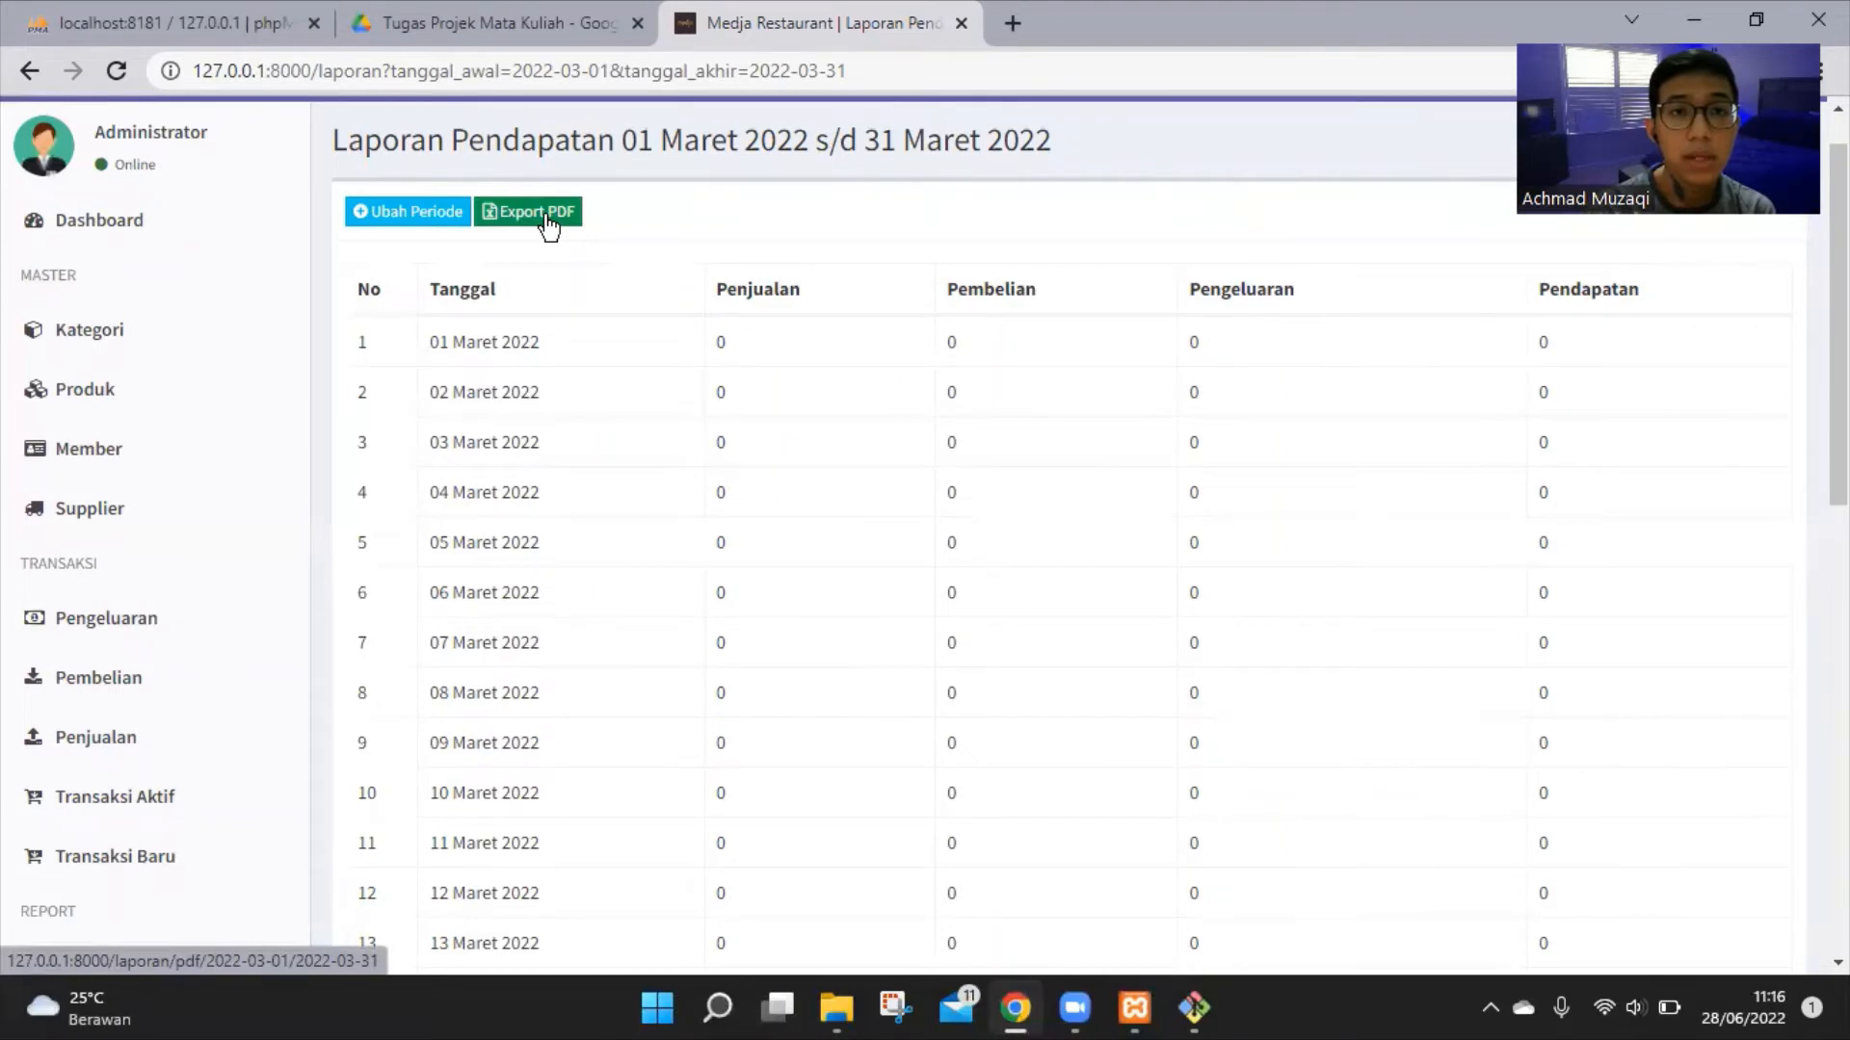
click(547, 216)
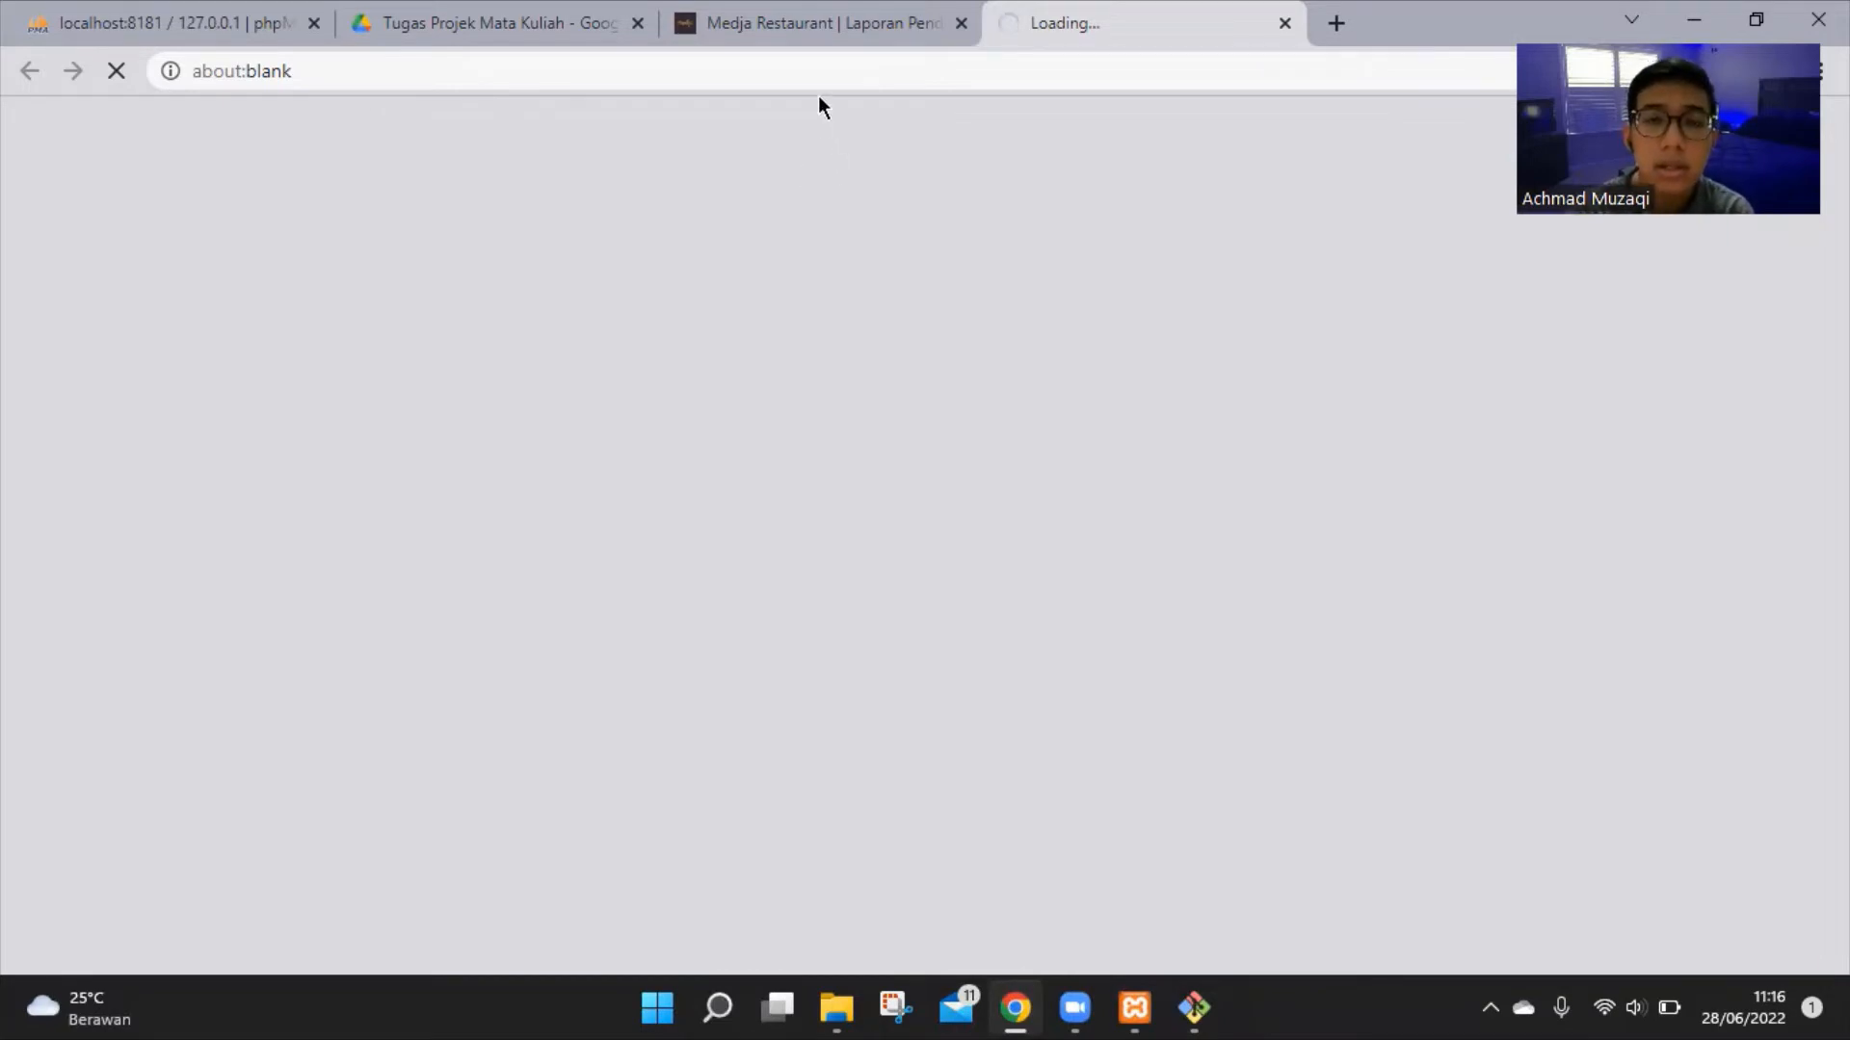
click(821, 23)
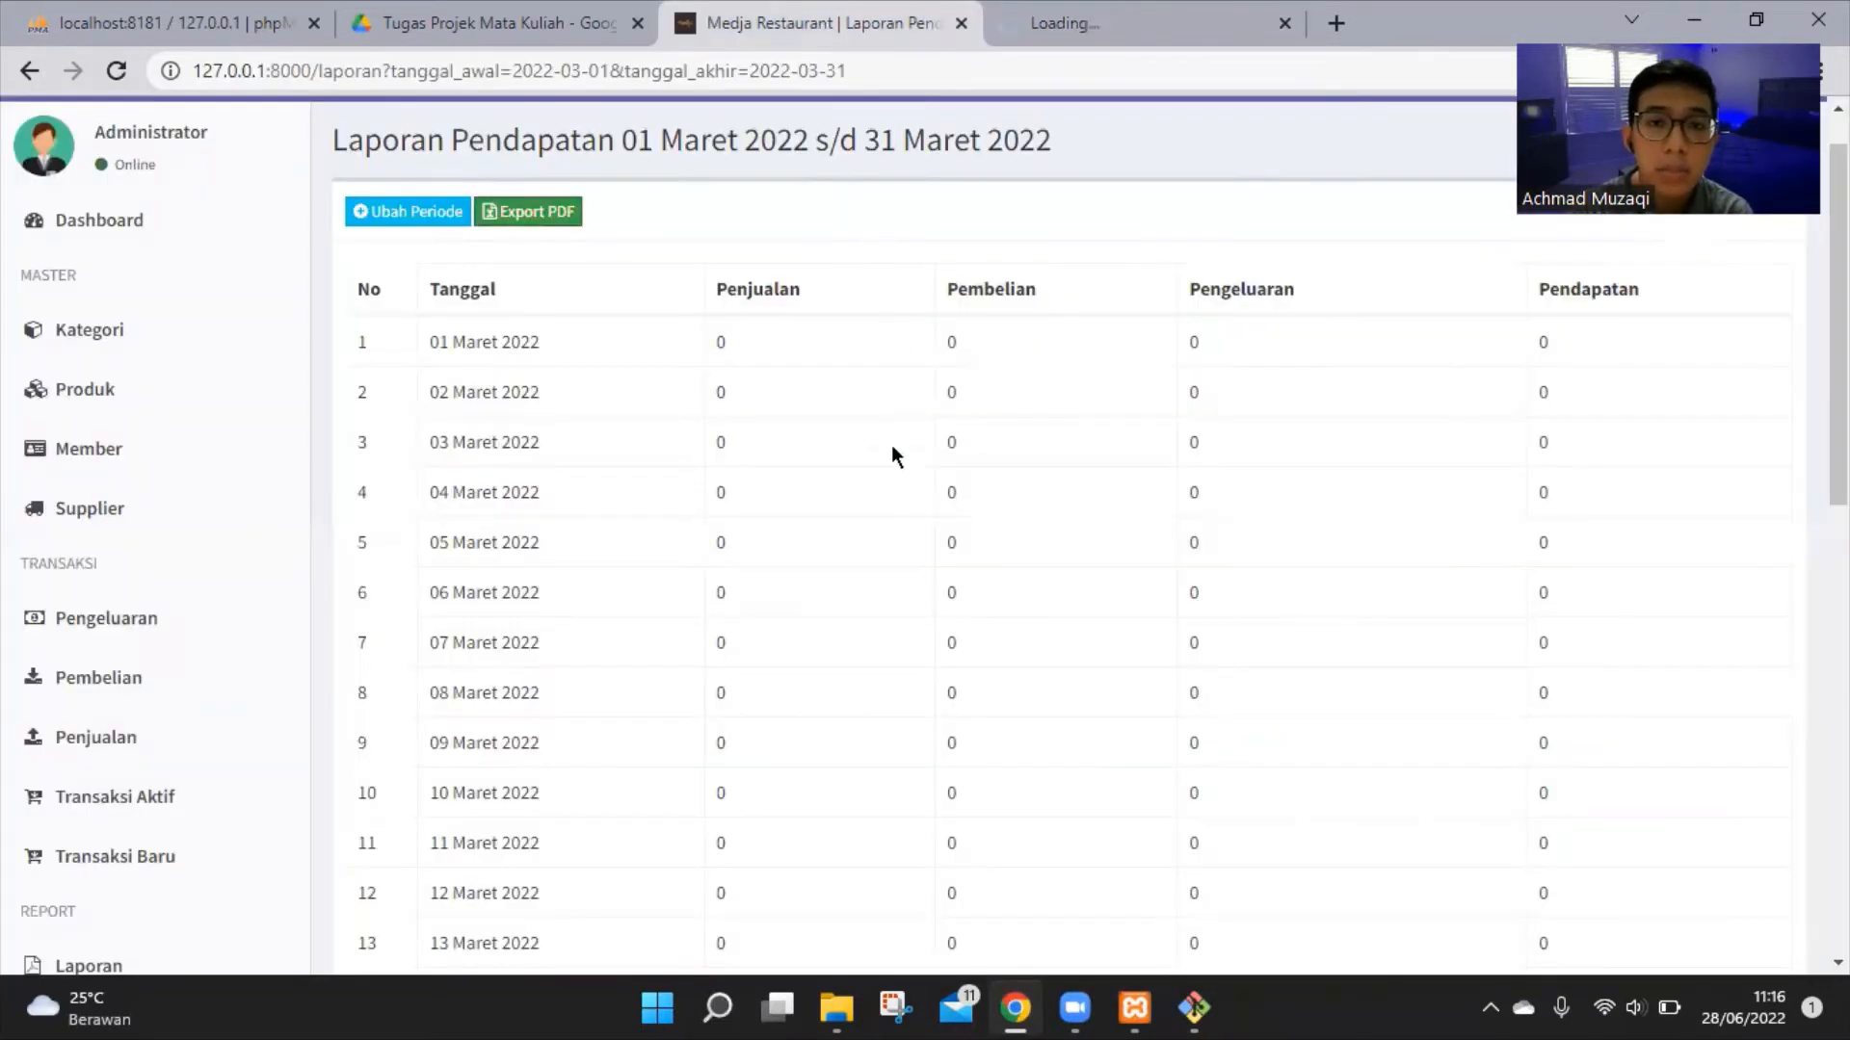
scroll(892, 446, down, 10)
scroll(895, 447, up, 9)
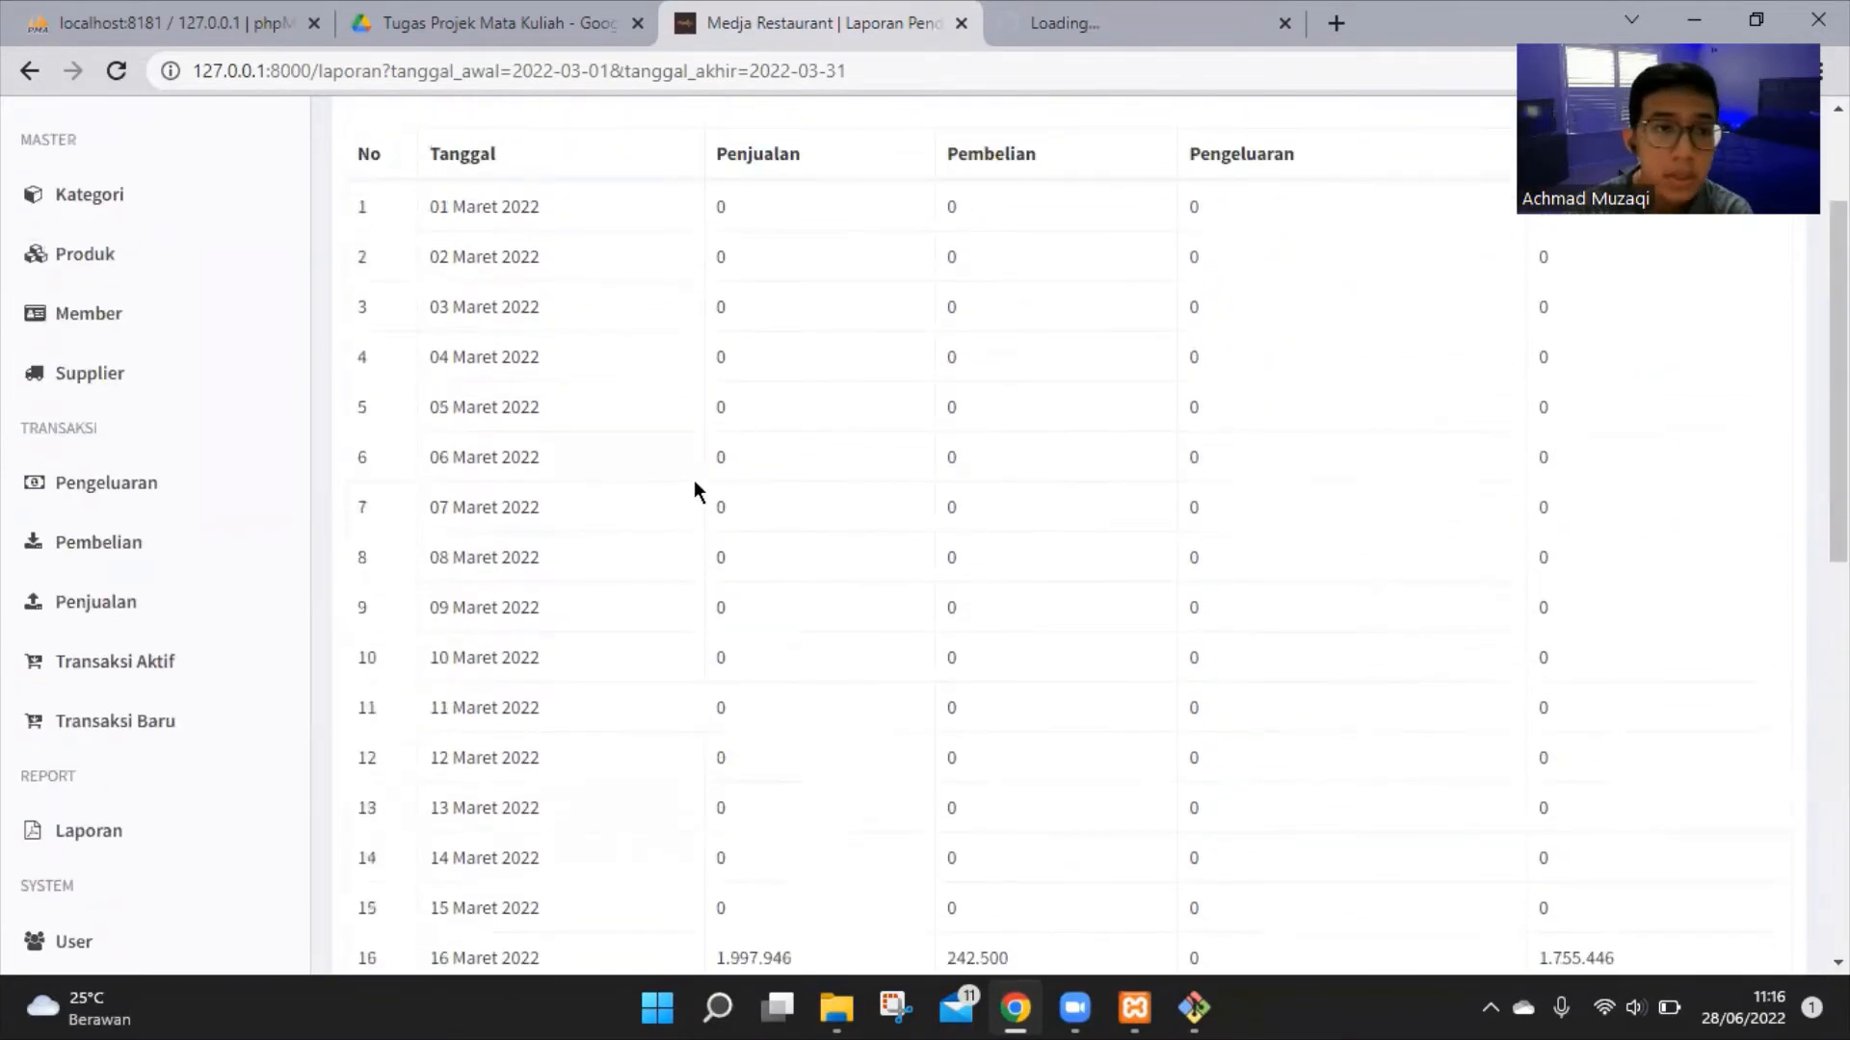
scroll(675, 481, down, 2)
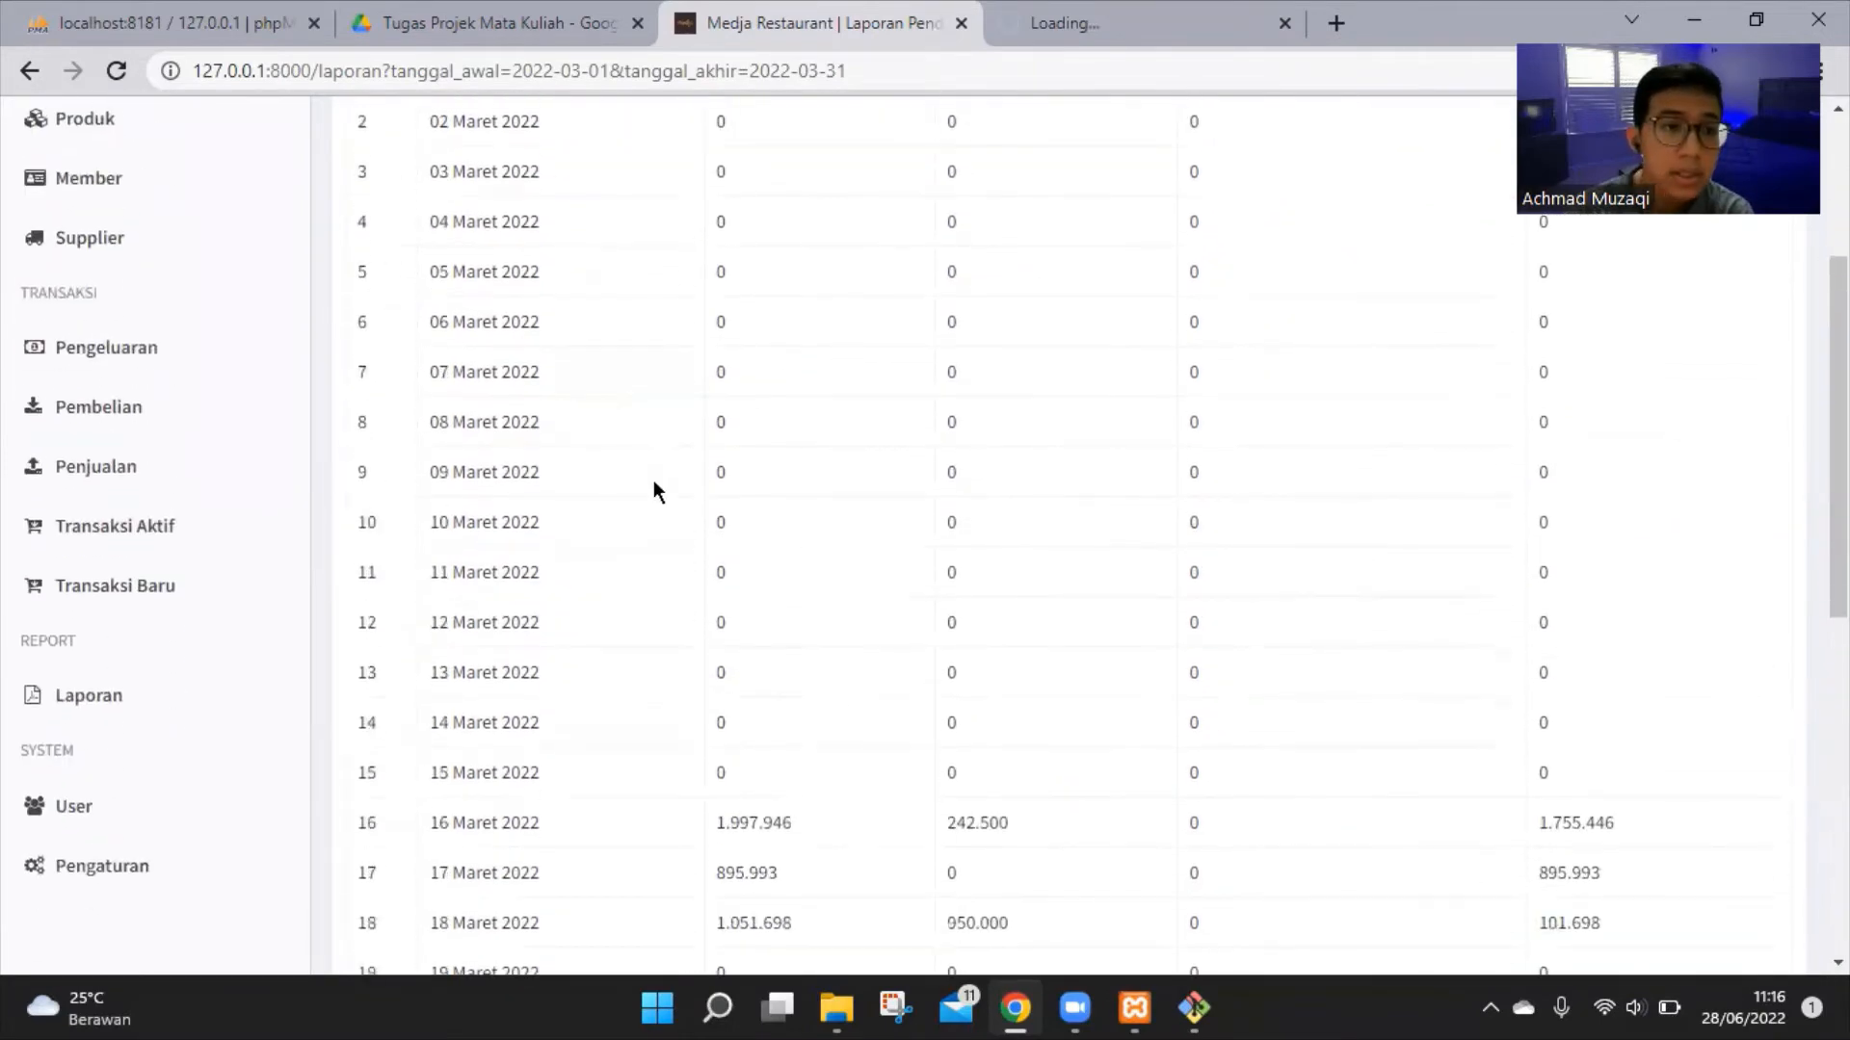
Open the Daftar User page under System, which lists three user accounts
click(123, 820)
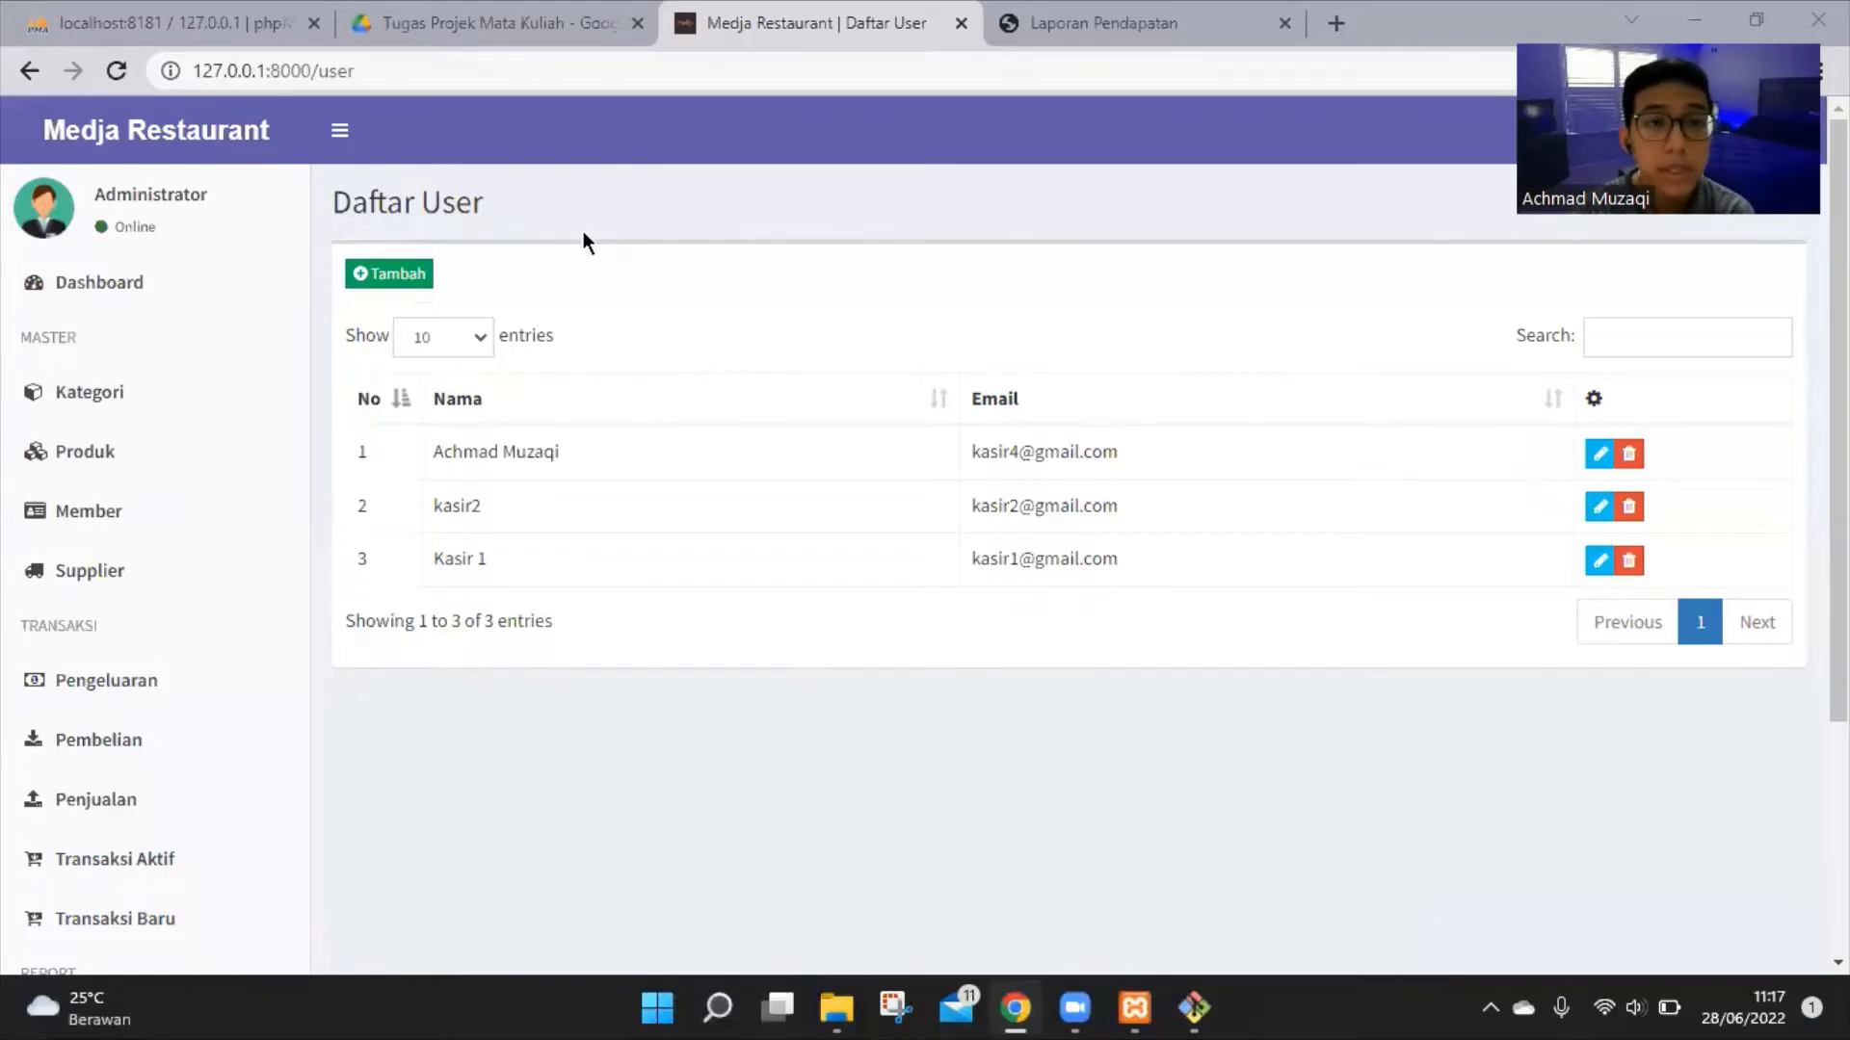
drag(328, 207, 514, 214)
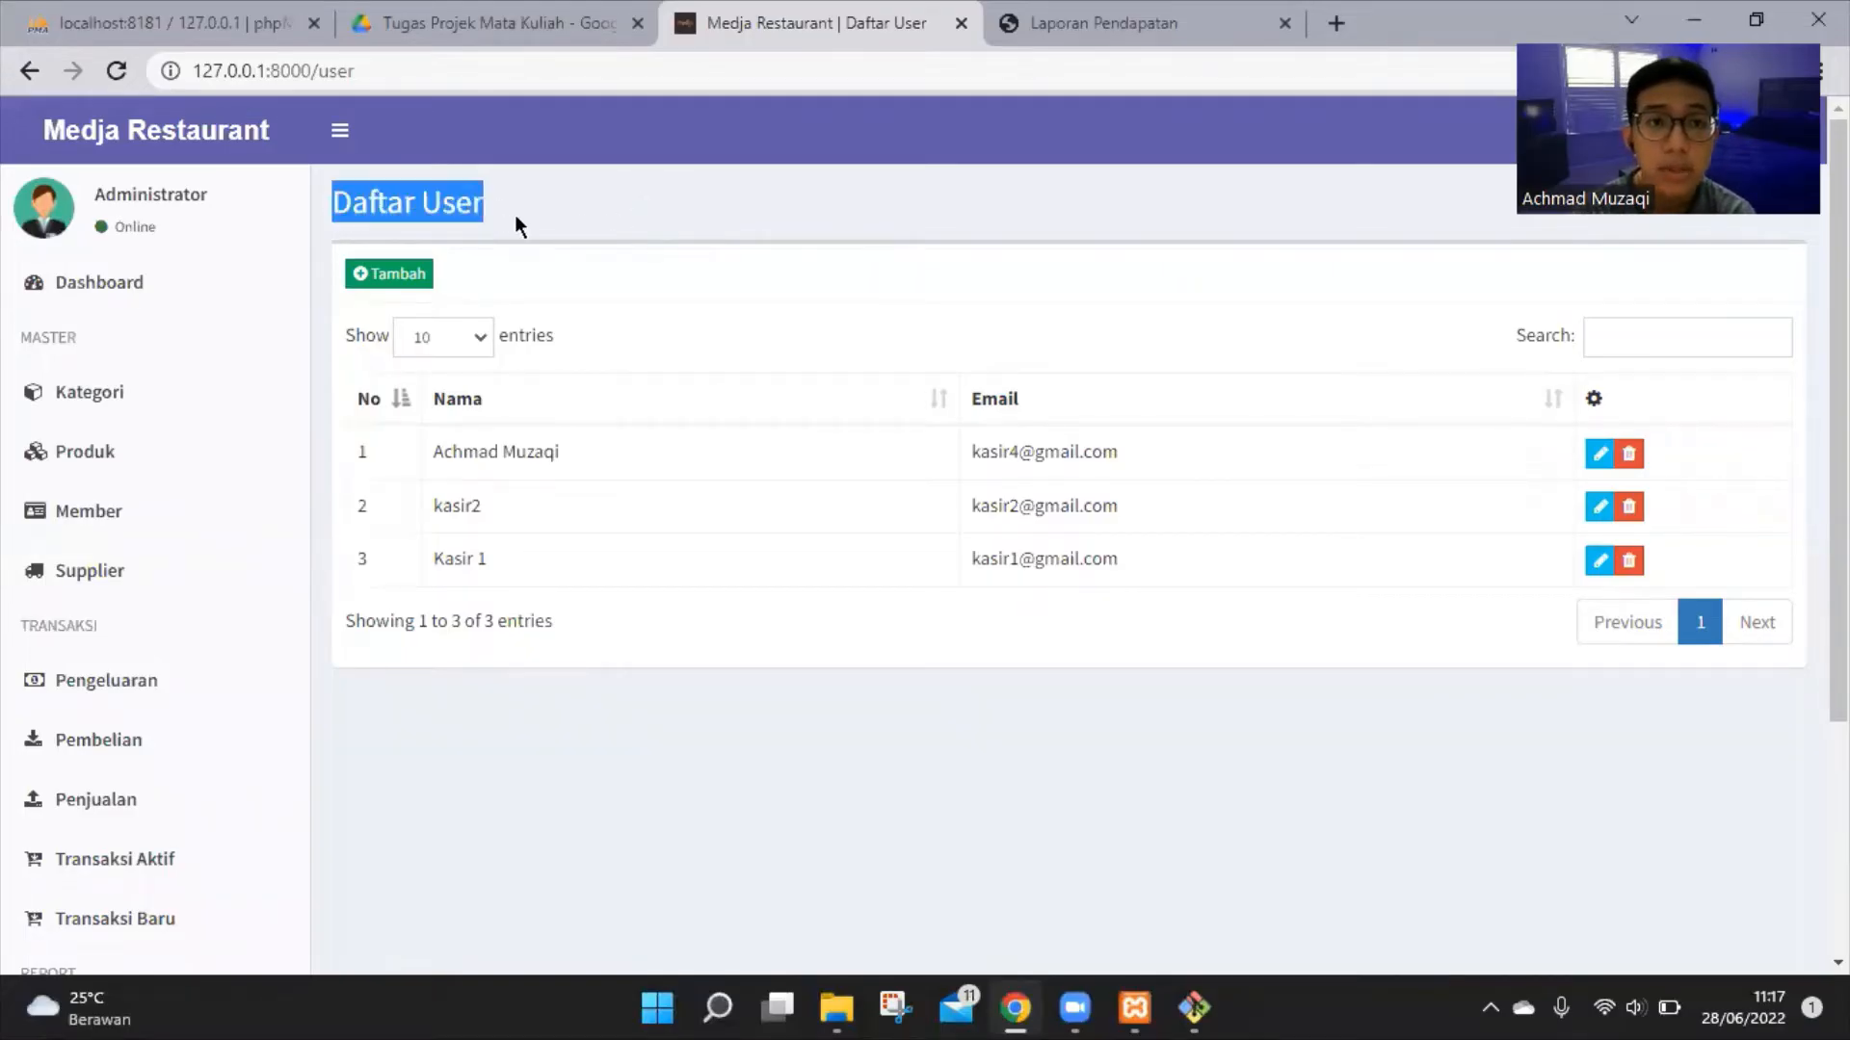
click(713, 238)
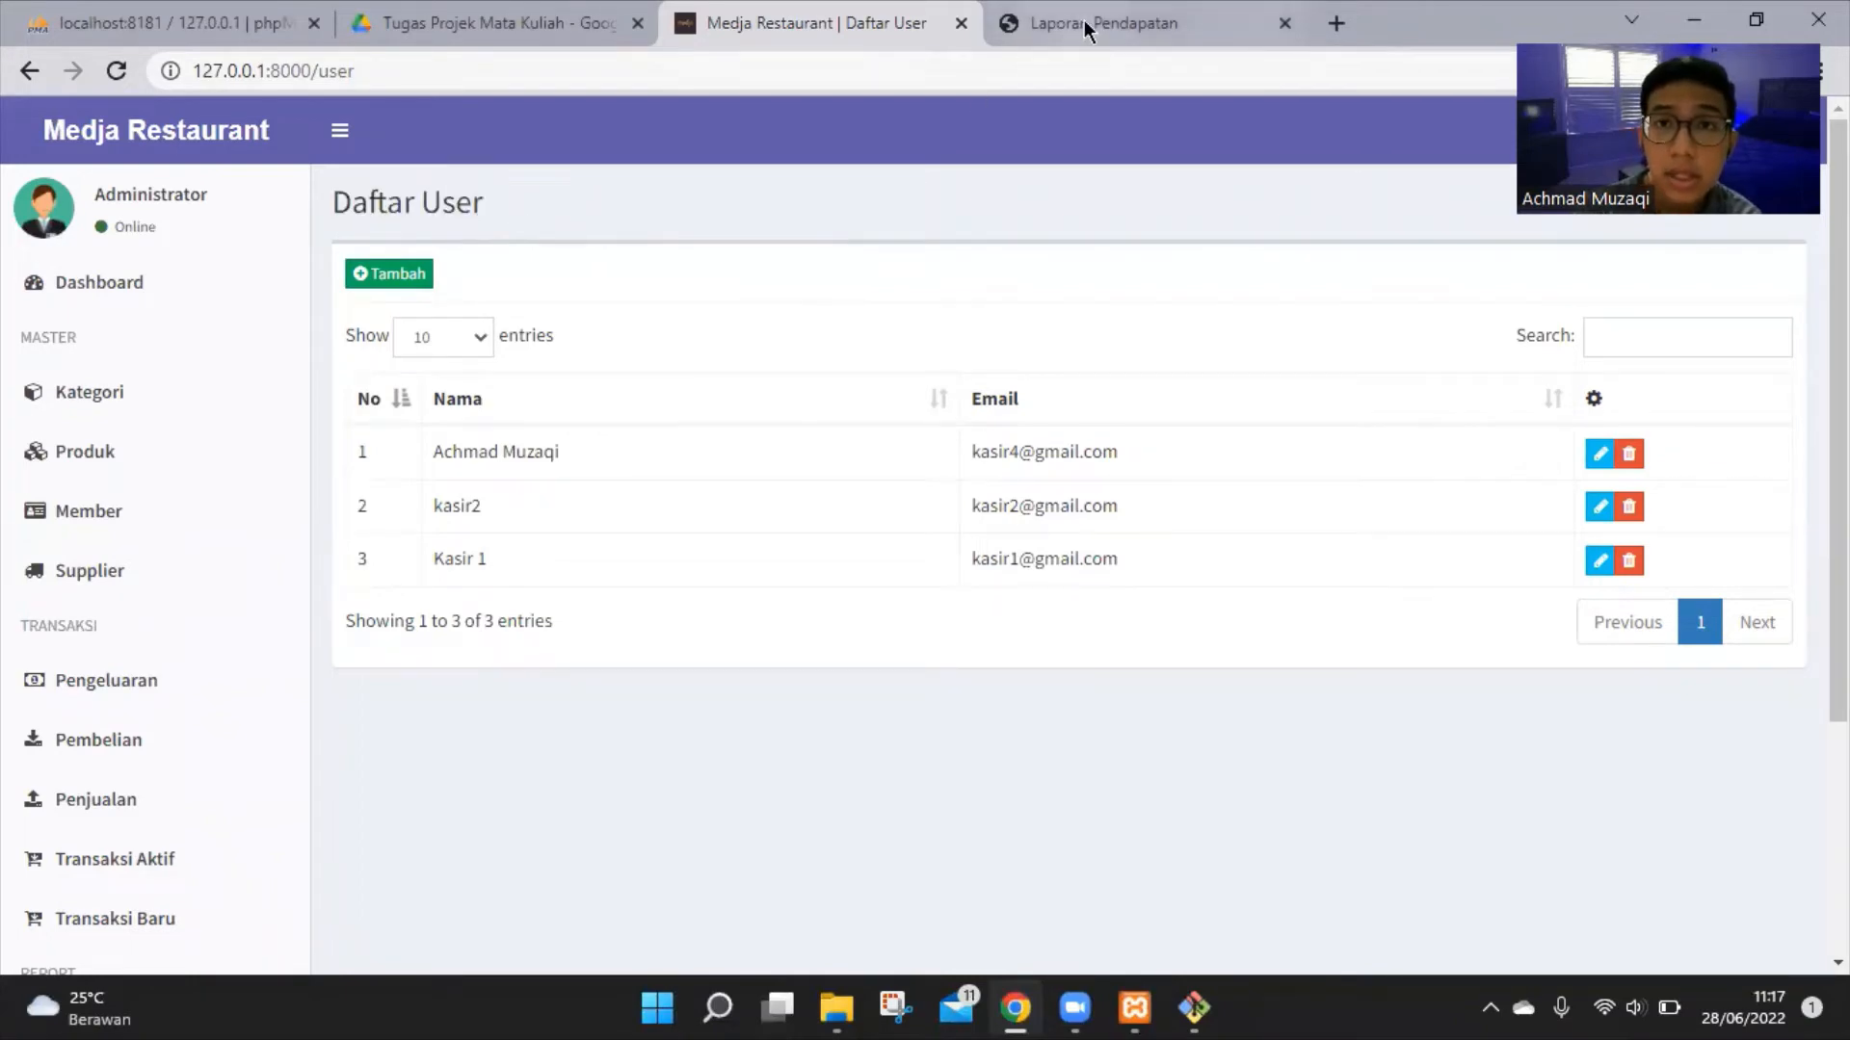
click(1084, 22)
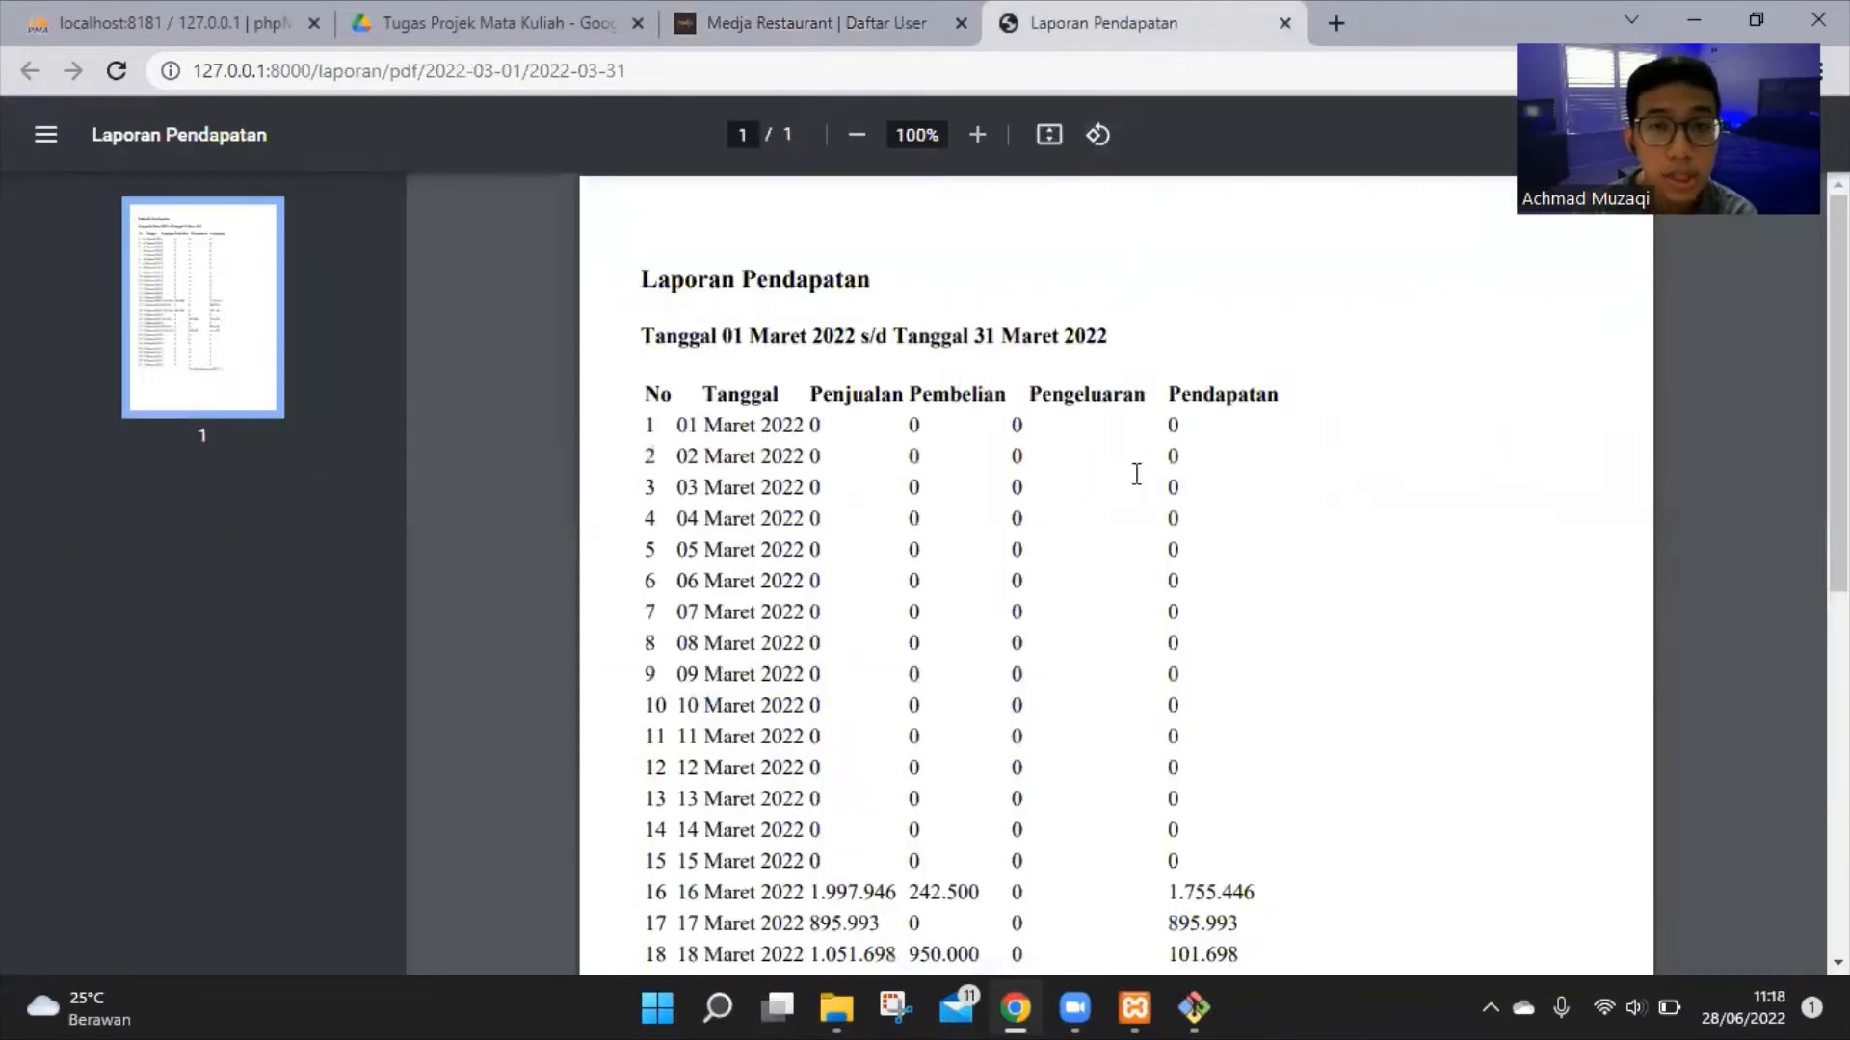
scroll(1107, 462, down, 3)
scroll(1124, 466, up, 3)
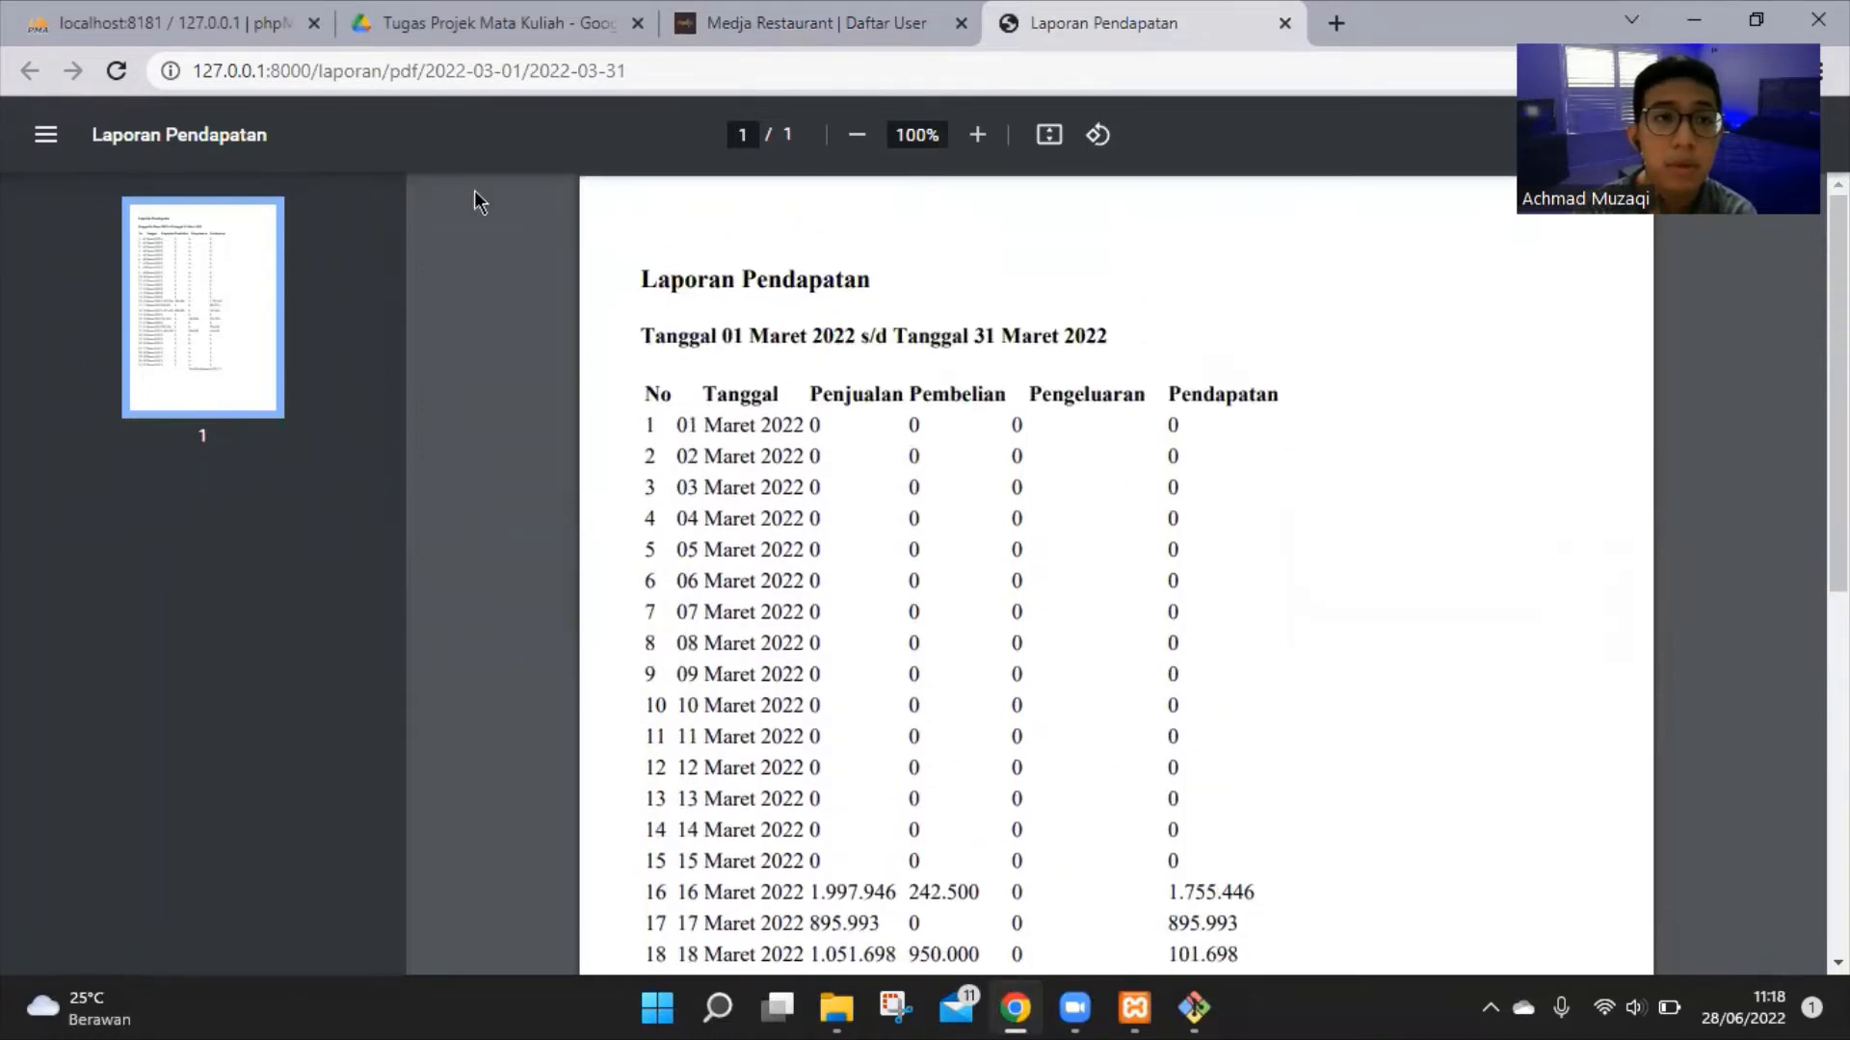
scroll(826, 331, down, 2)
scroll(792, 322, up, 2)
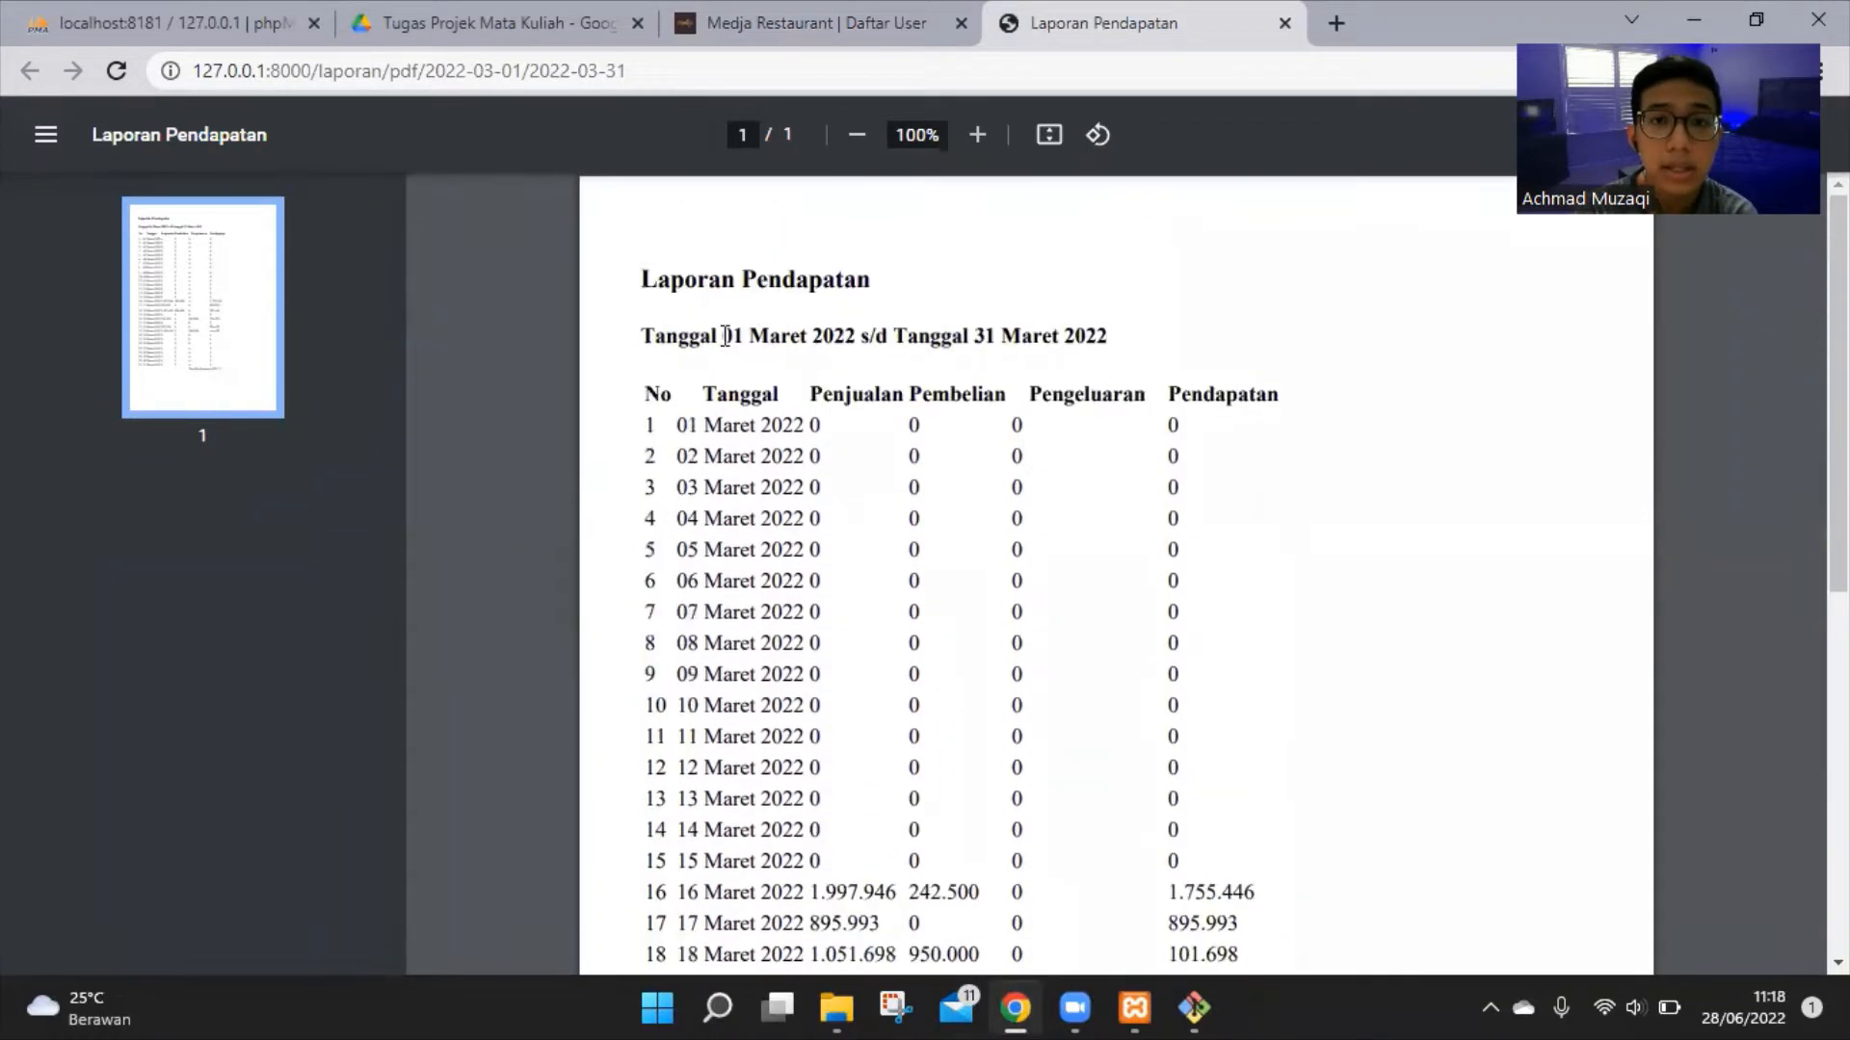
drag(724, 335, 804, 337)
drag(944, 337, 1104, 374)
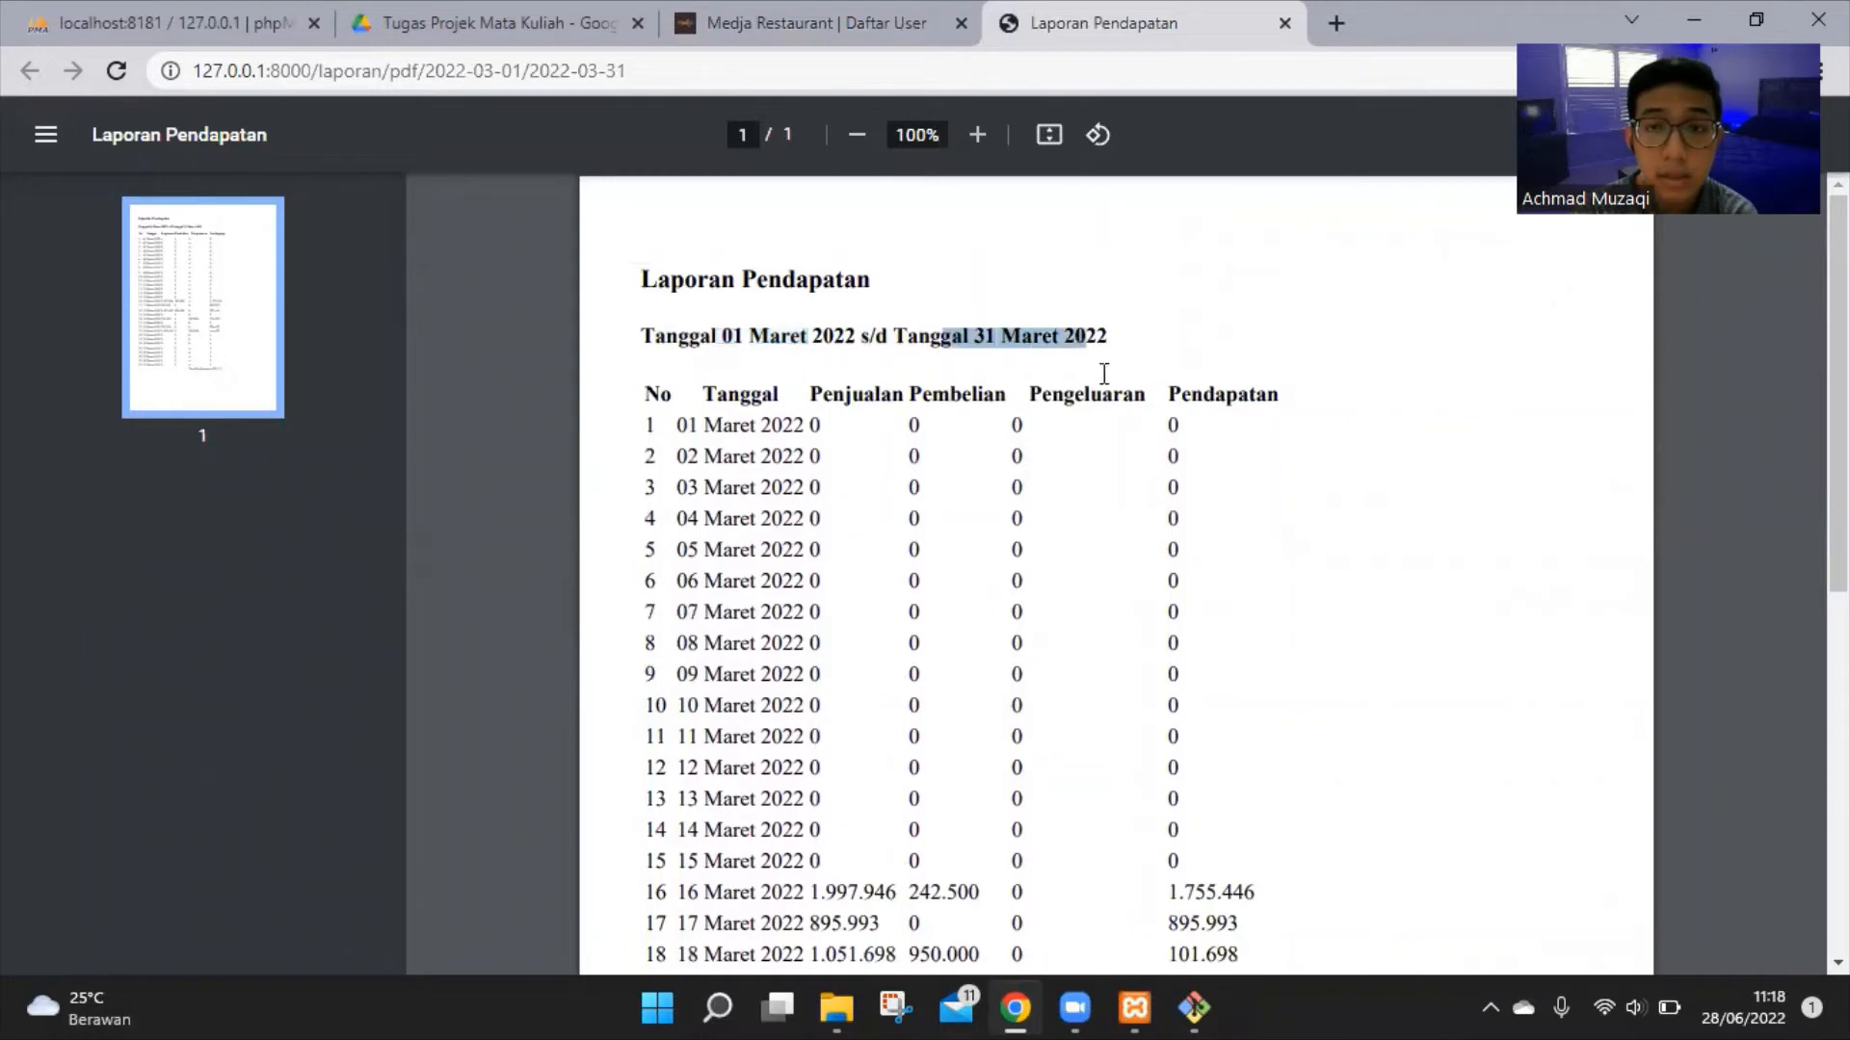
scroll(1119, 402, down, 4)
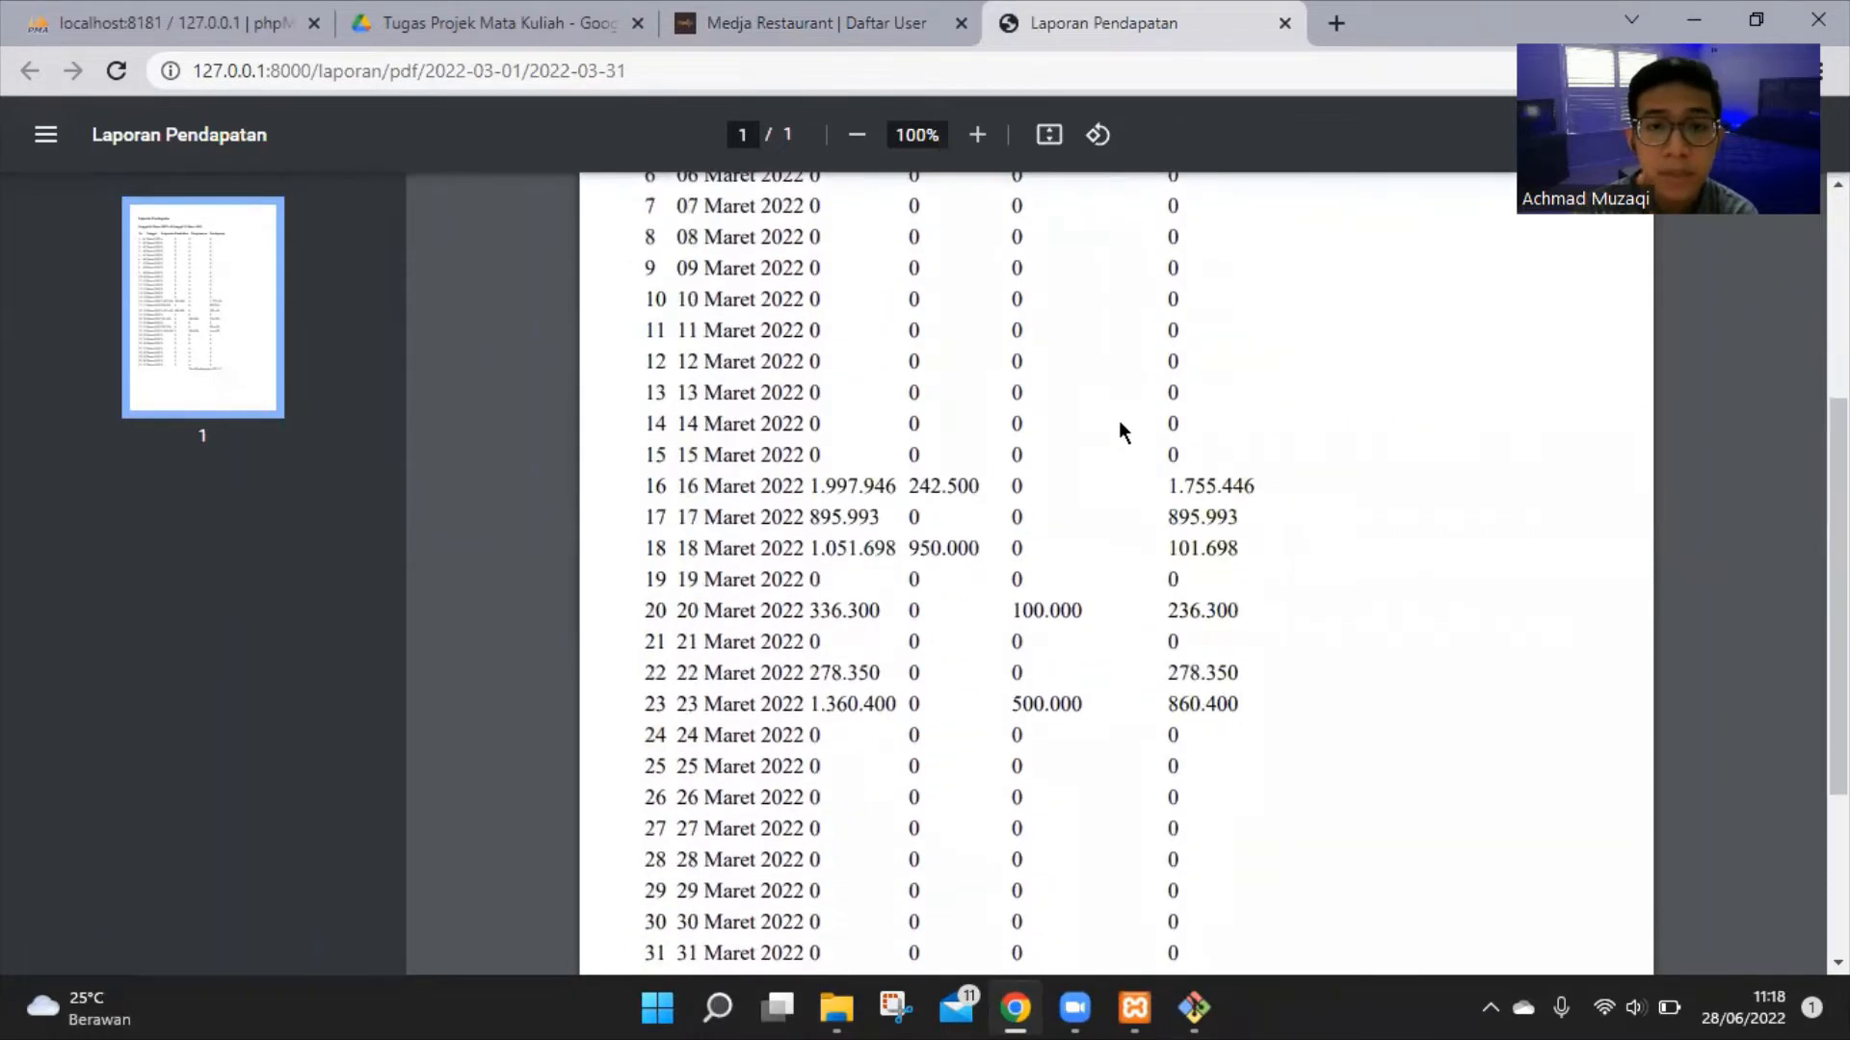
scroll(1121, 429, down, 3)
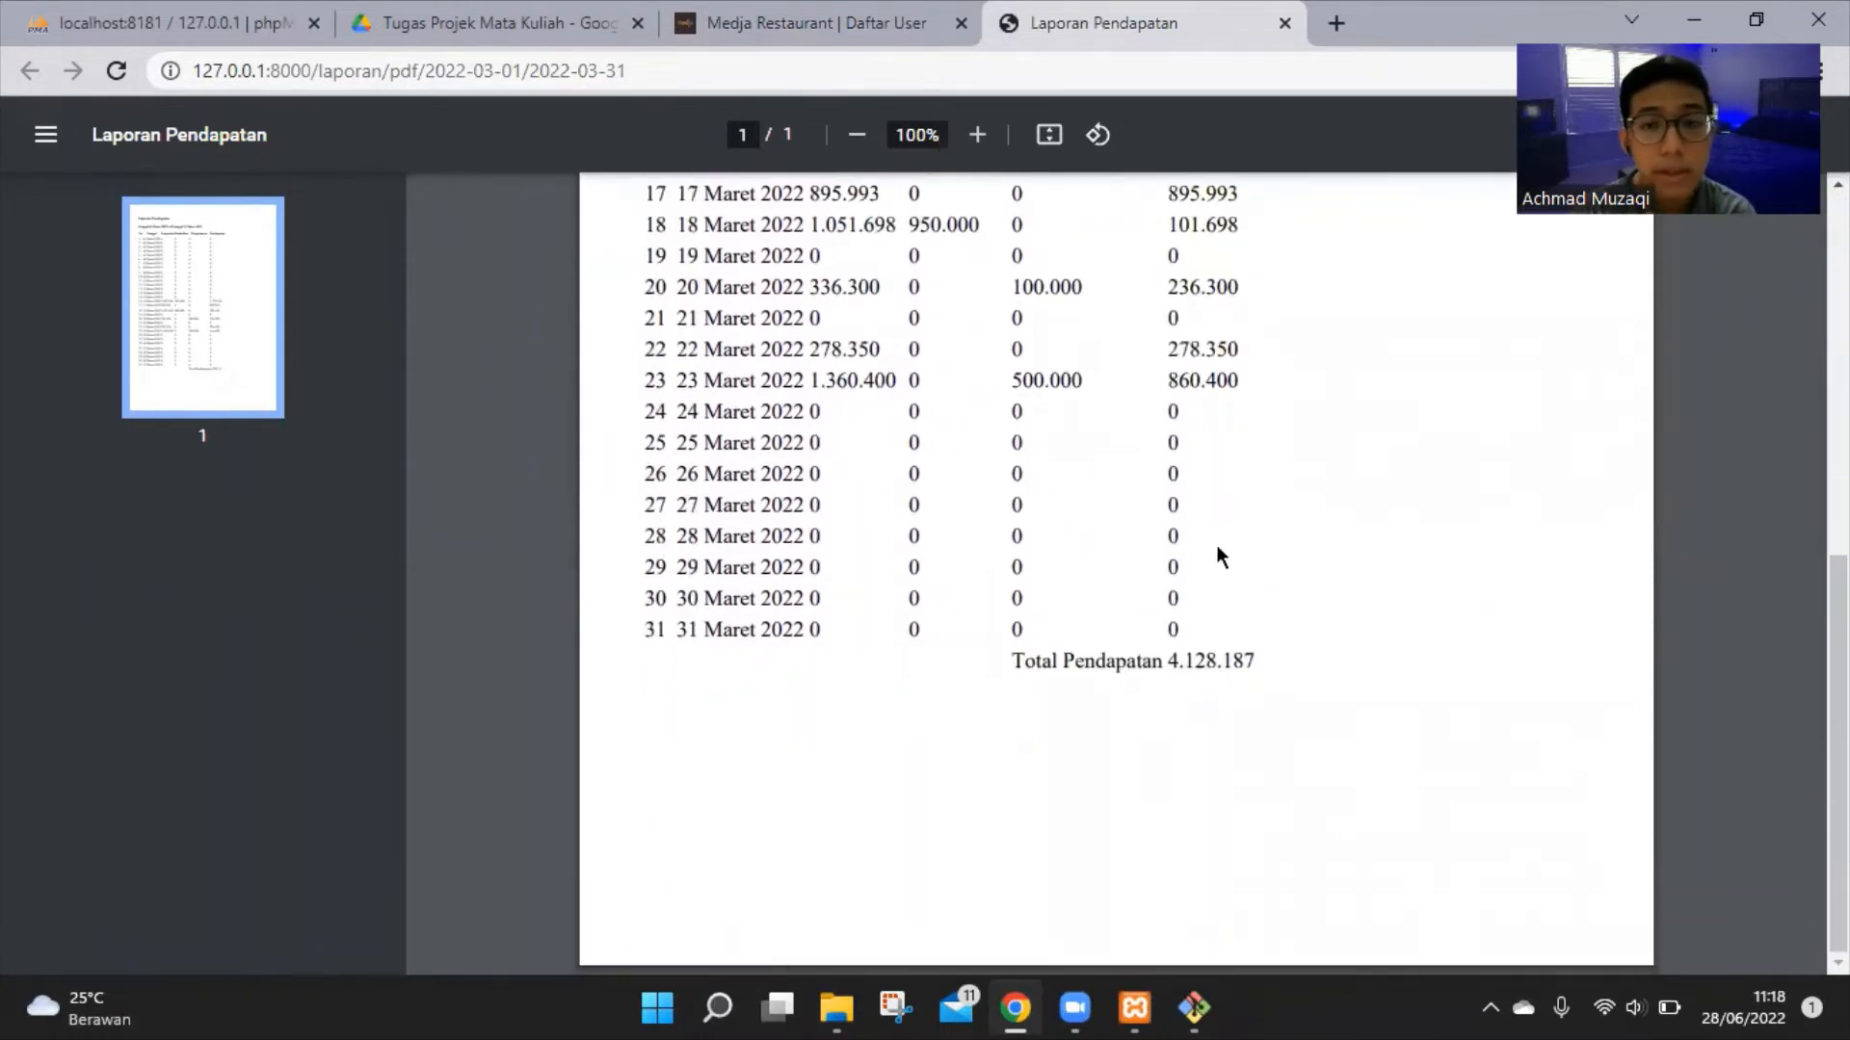
scroll(1171, 631, up, 7)
click(834, 23)
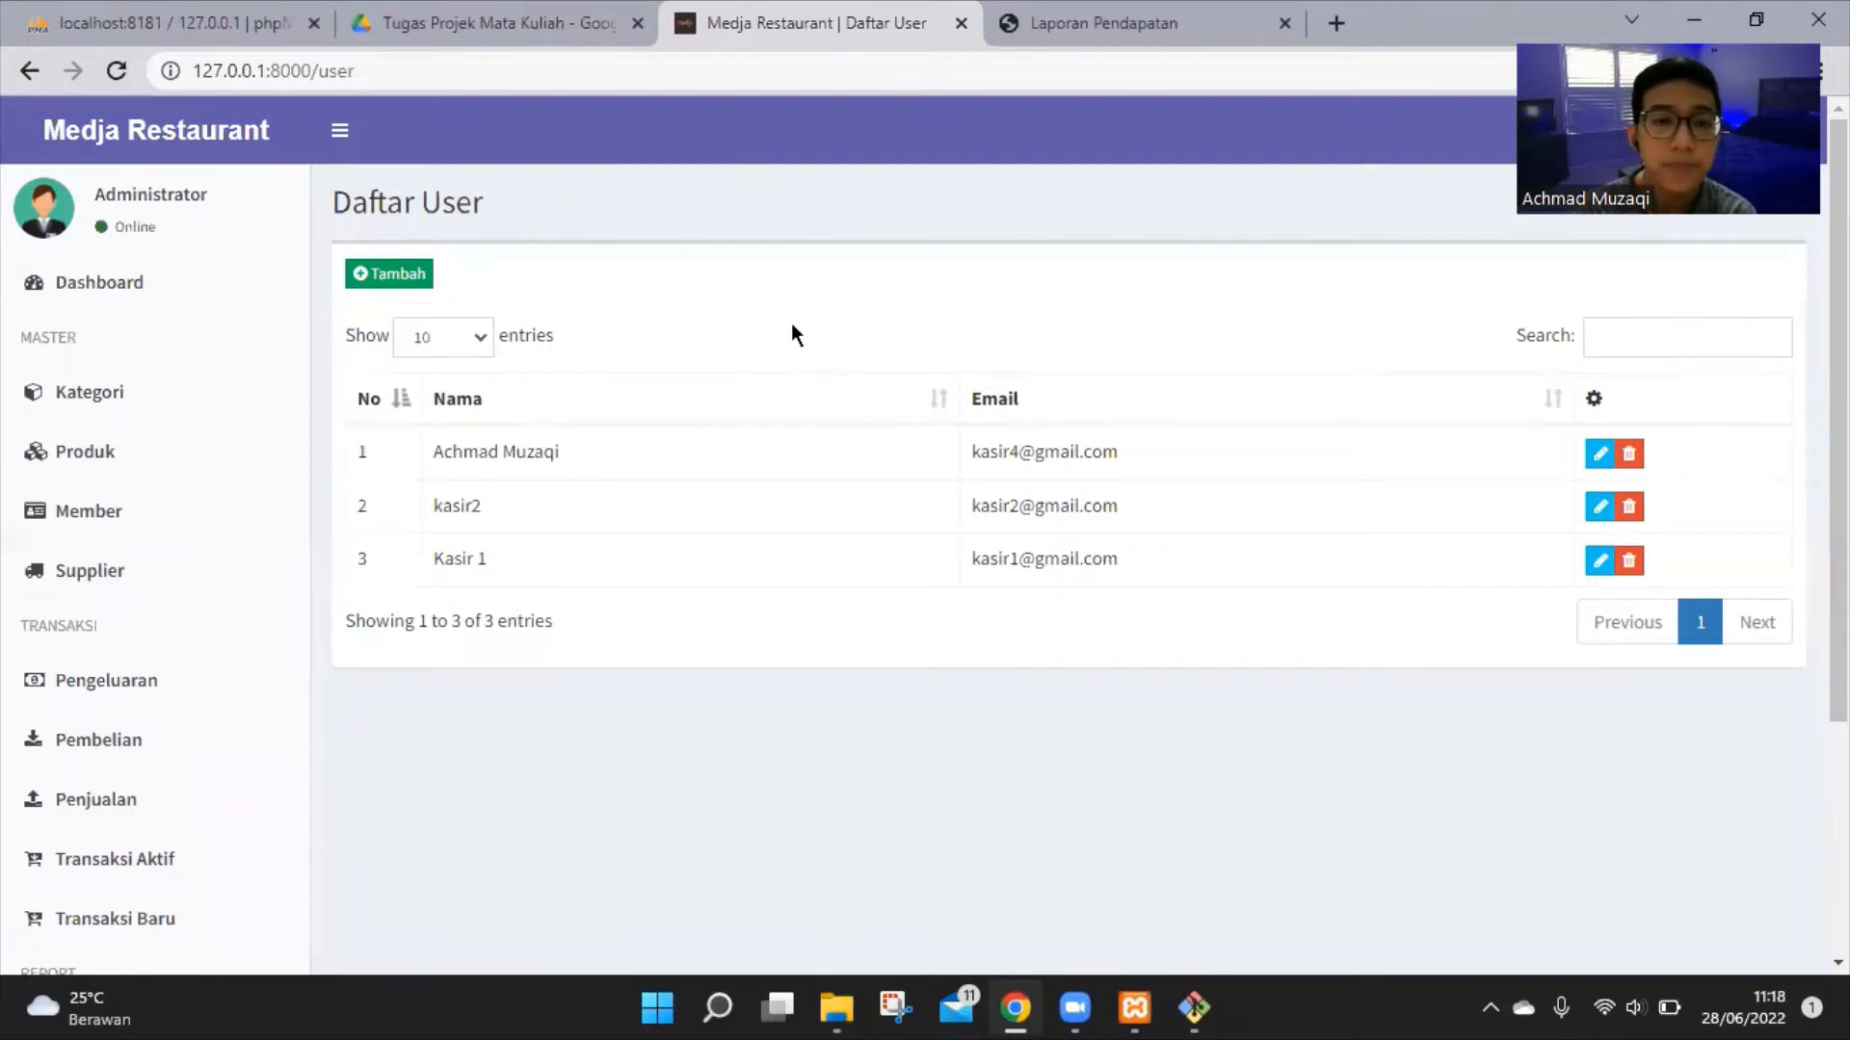
Fill in the Tambah User form with the cashier's name, e-mail, and confirmed password
click(409, 276)
click(844, 253)
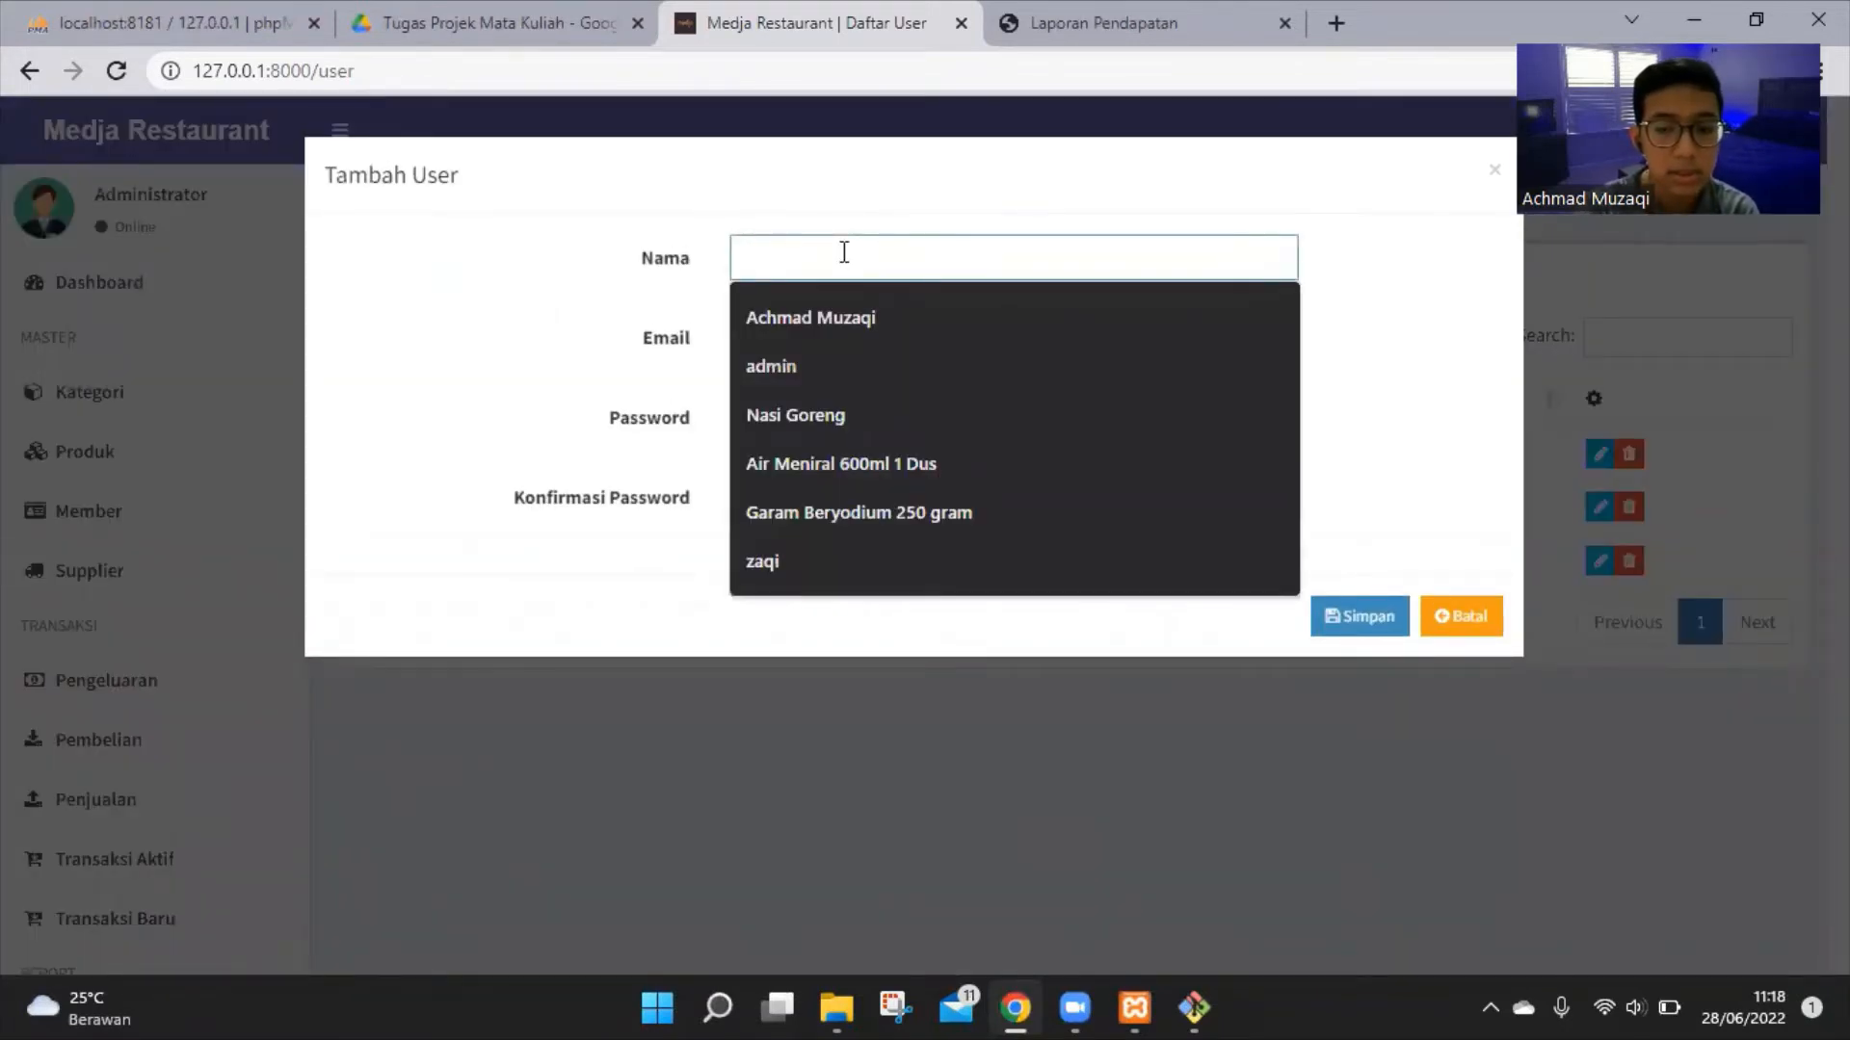
text(Akram)
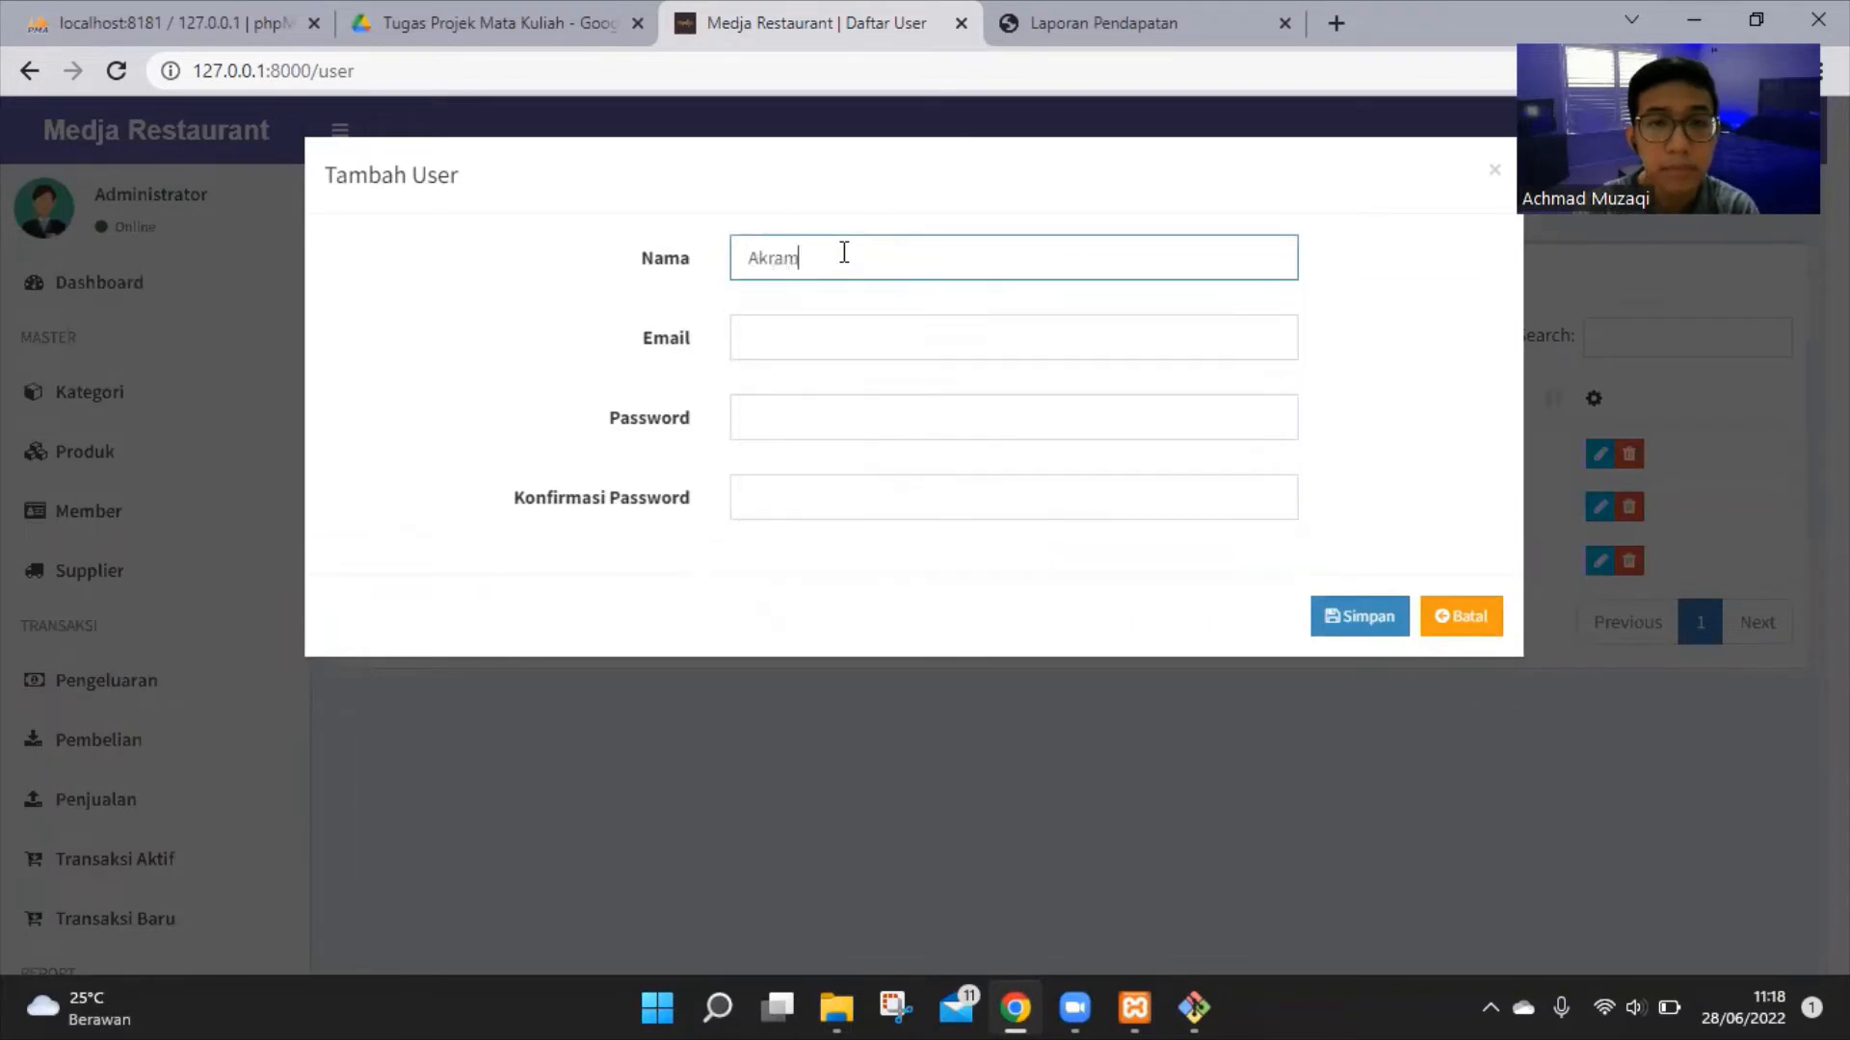
click(852, 336)
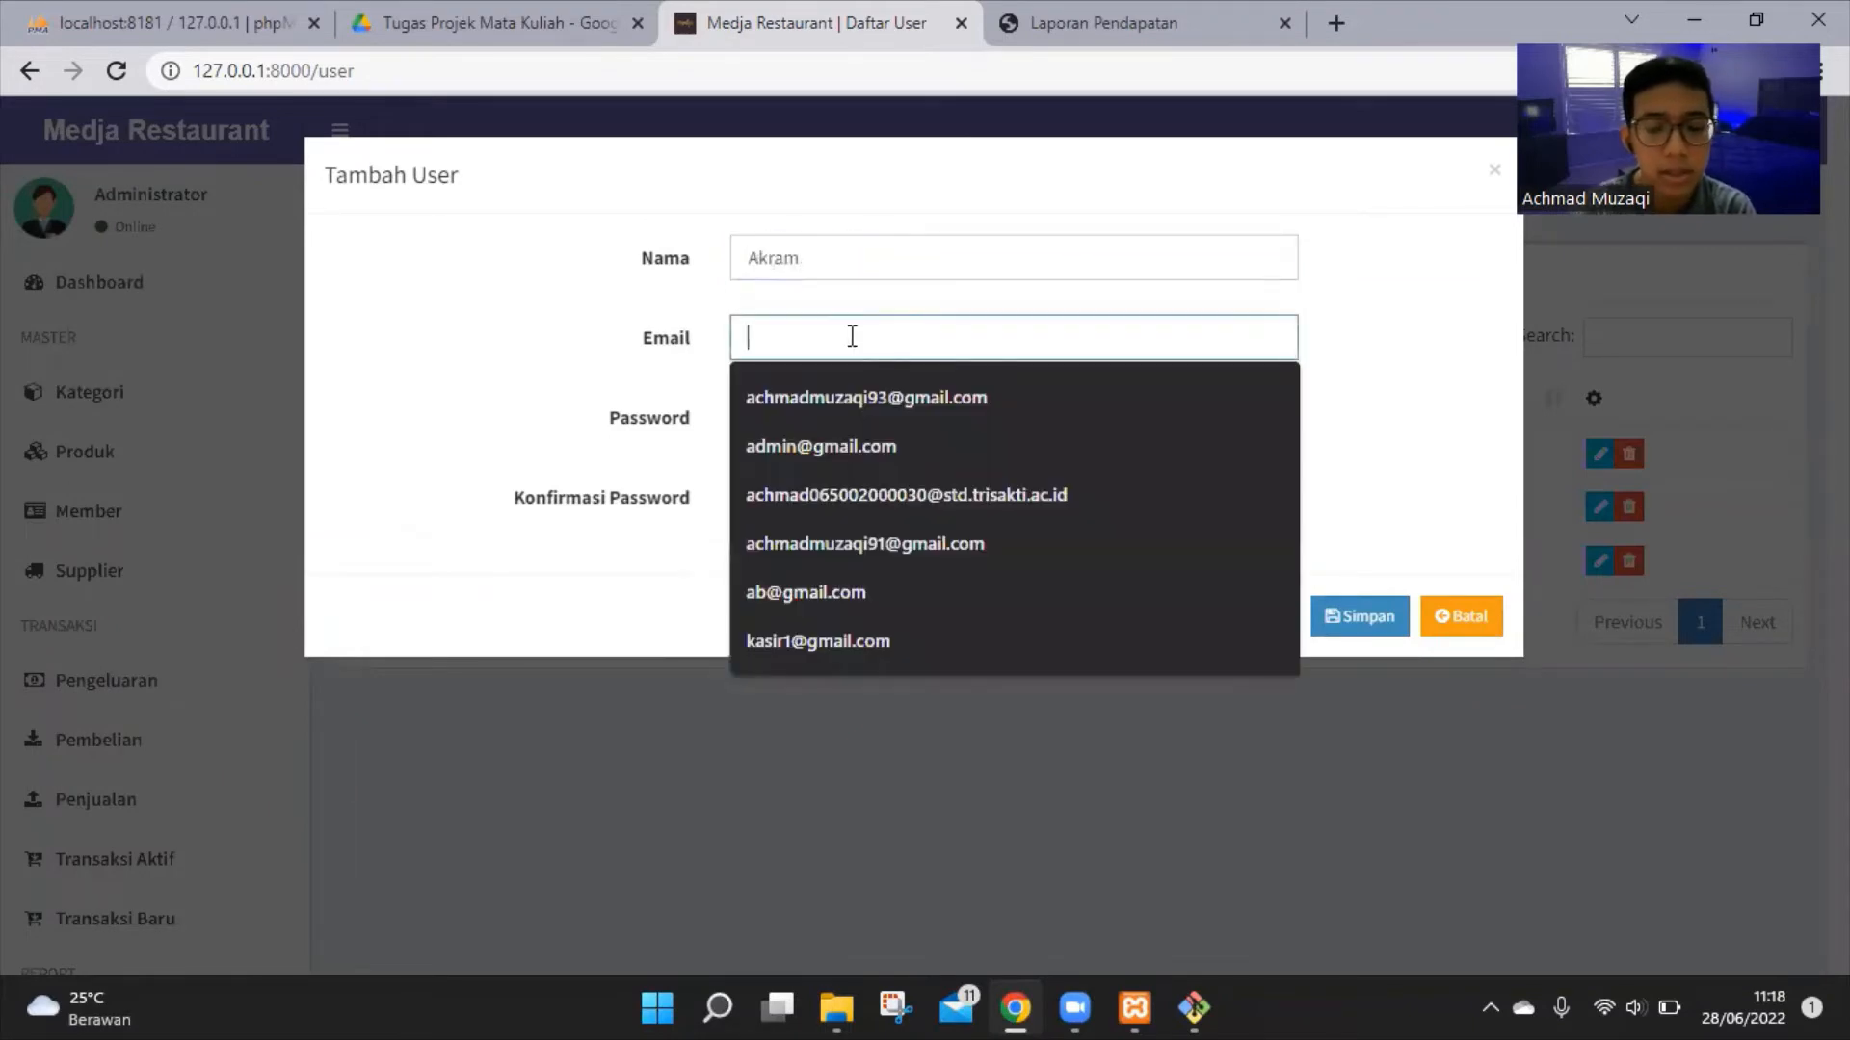
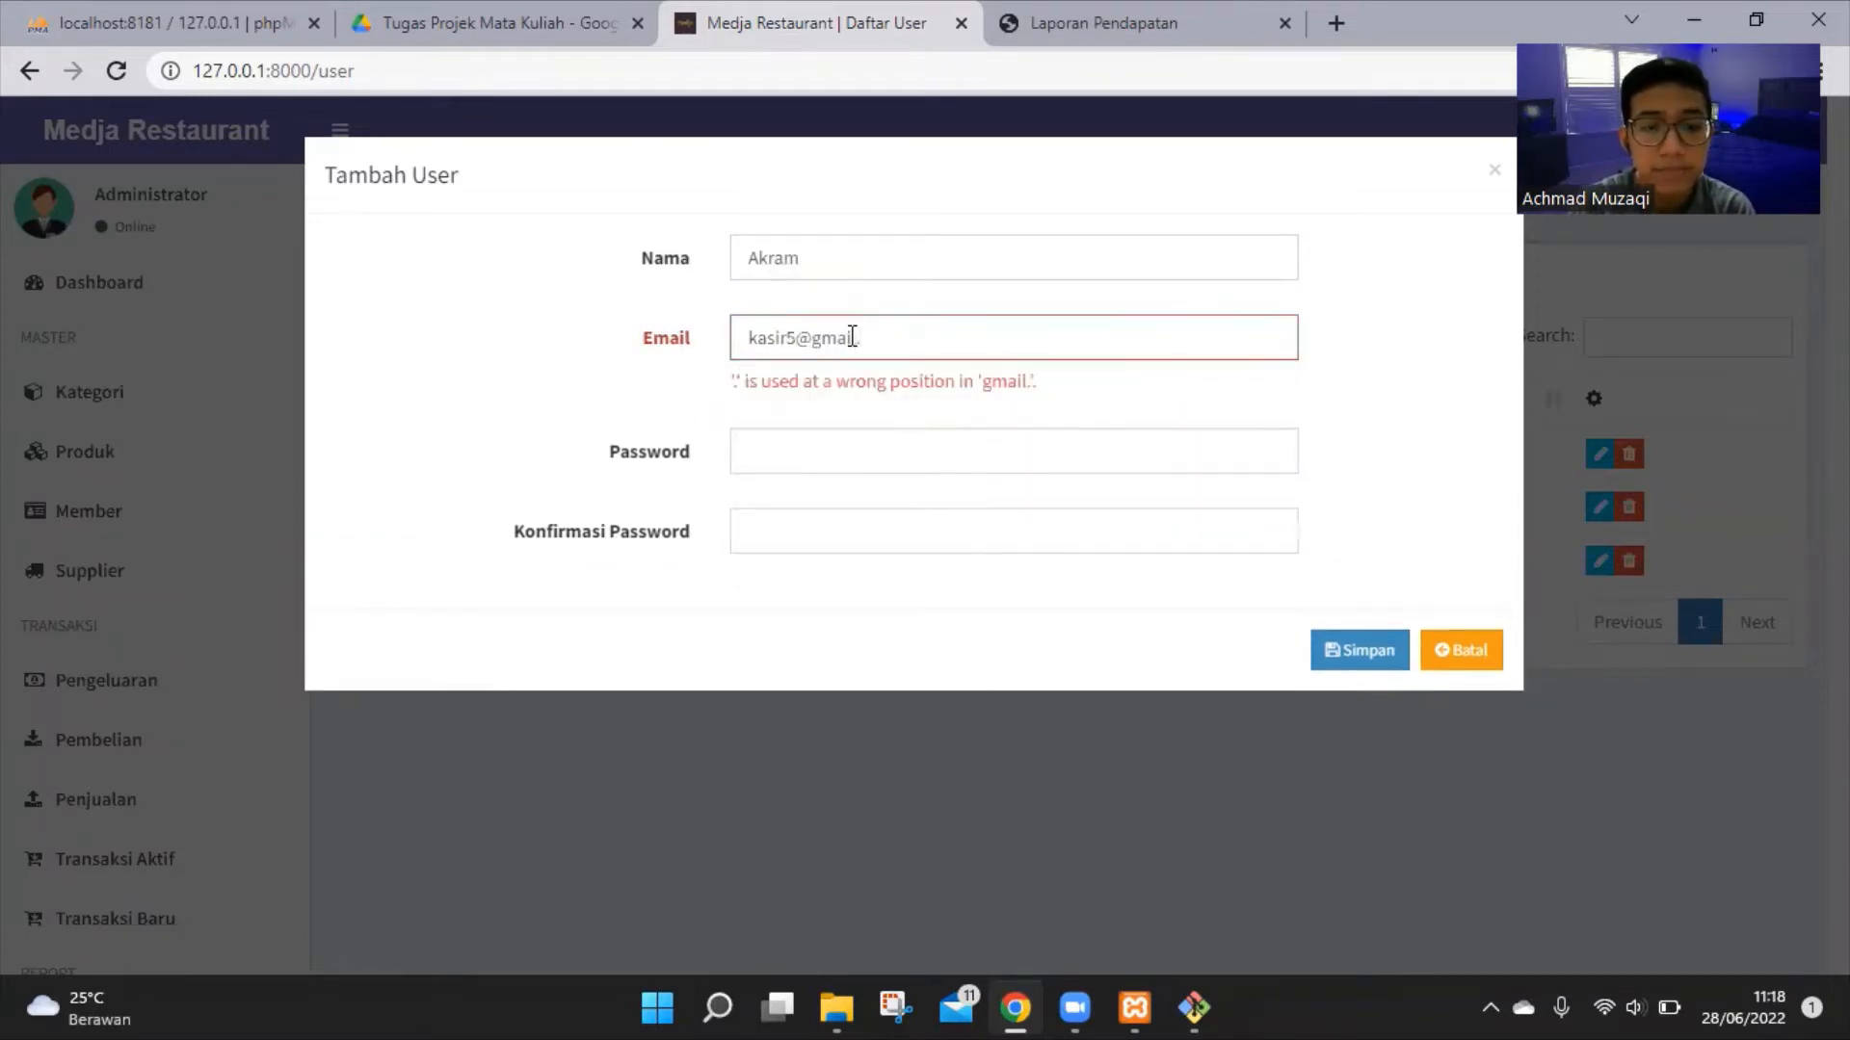
click(866, 422)
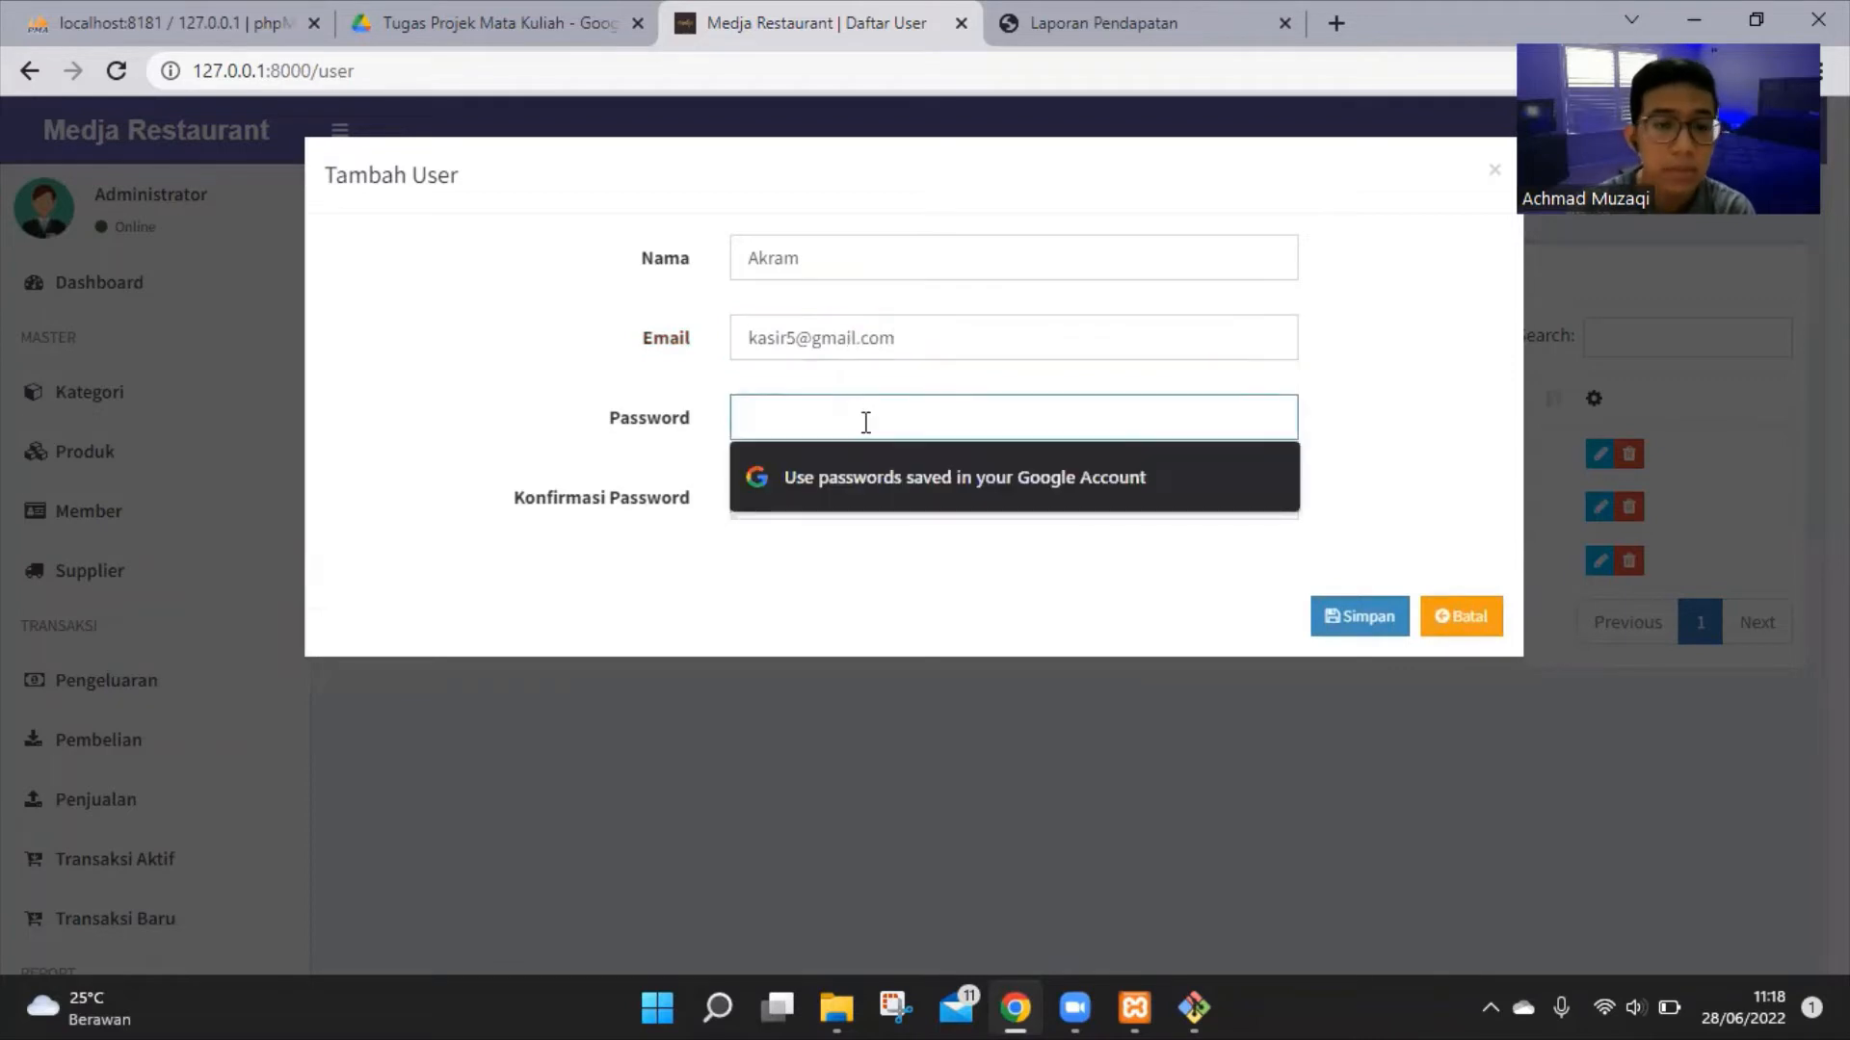
text(123456)
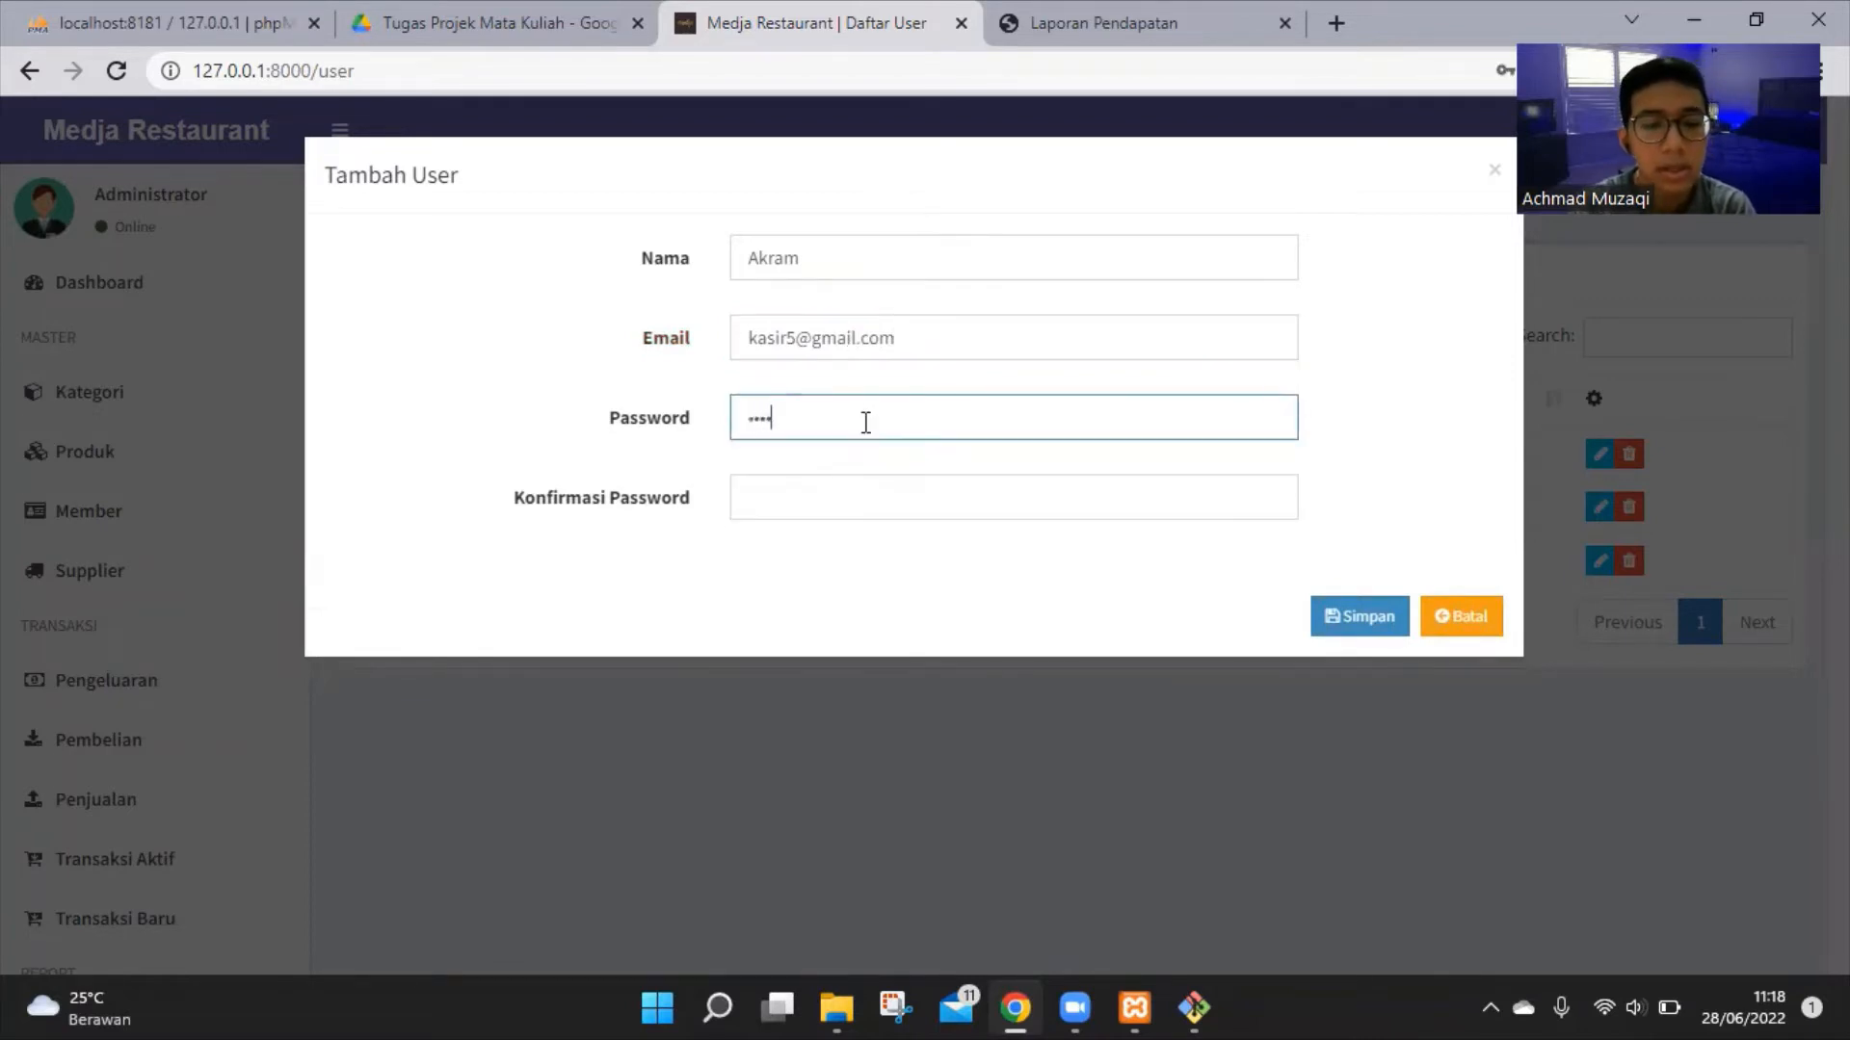
key(Tab)
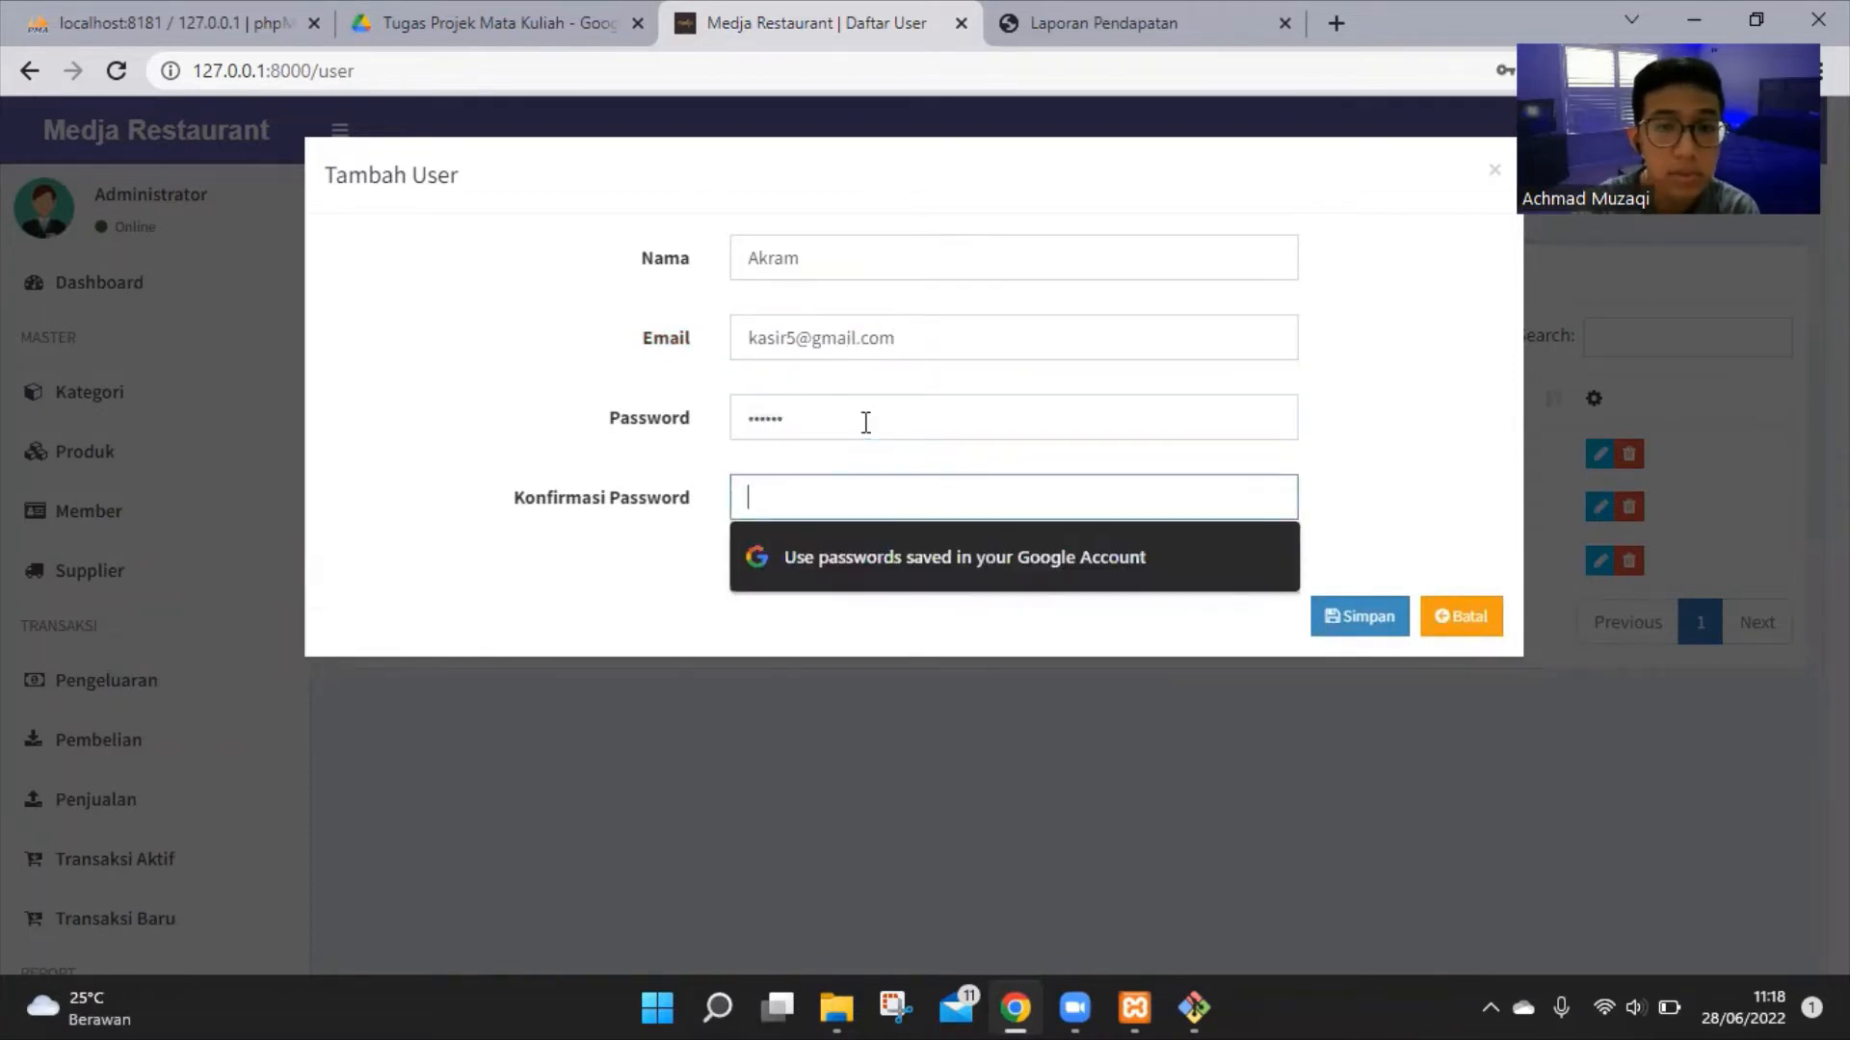
text(123456)
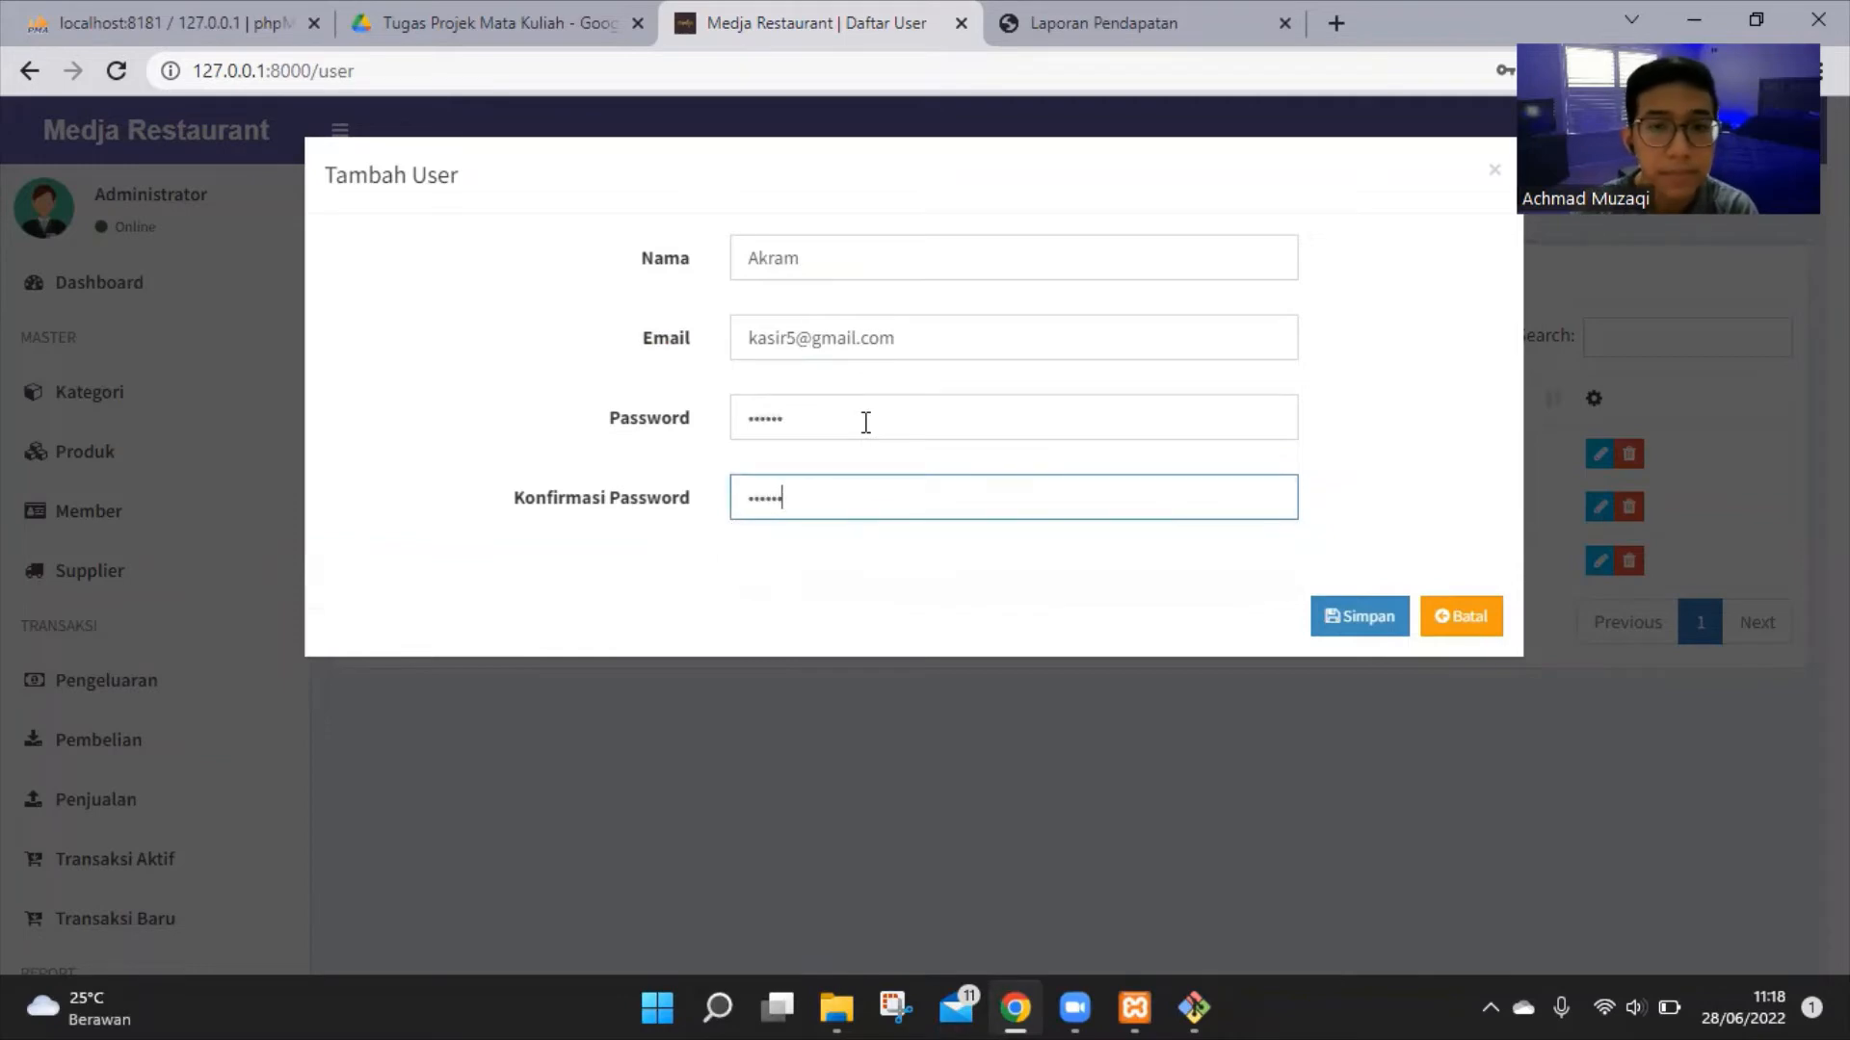
click(995, 584)
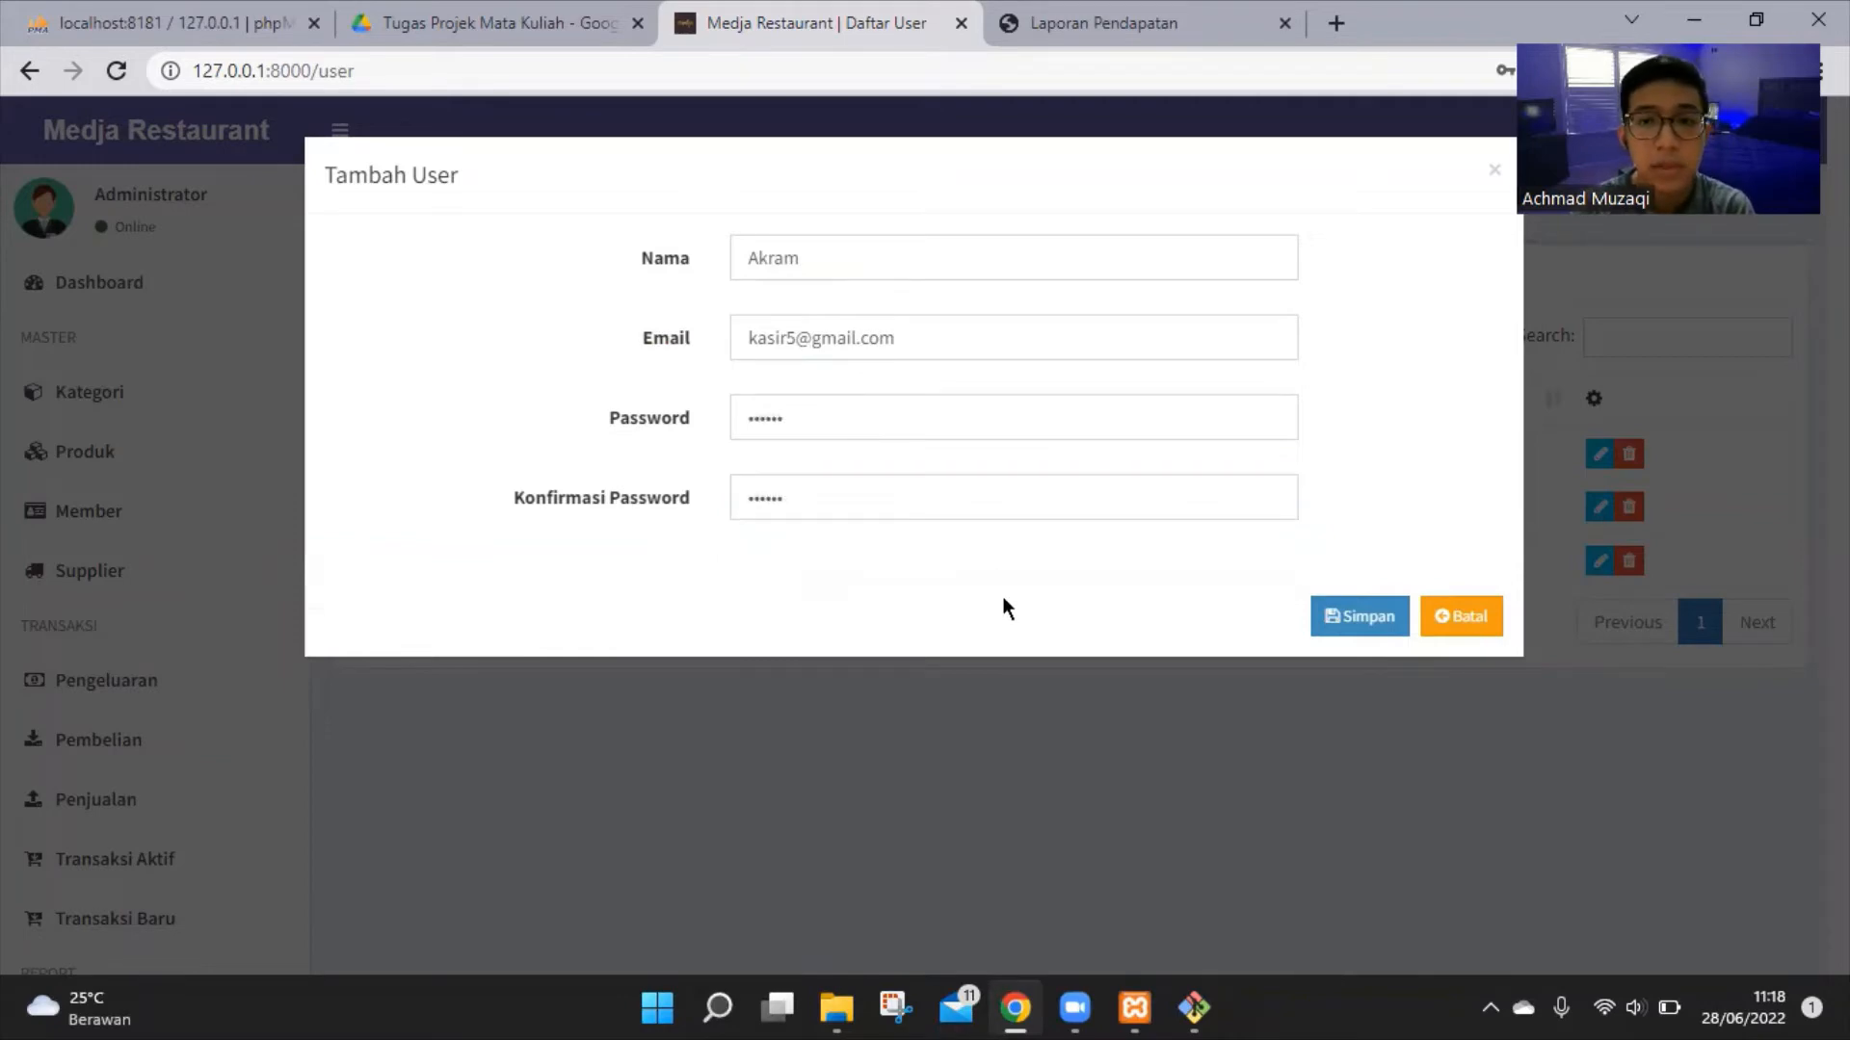
Save the new user, dismiss Chrome's password popups, and open its Edit User form
click(1360, 622)
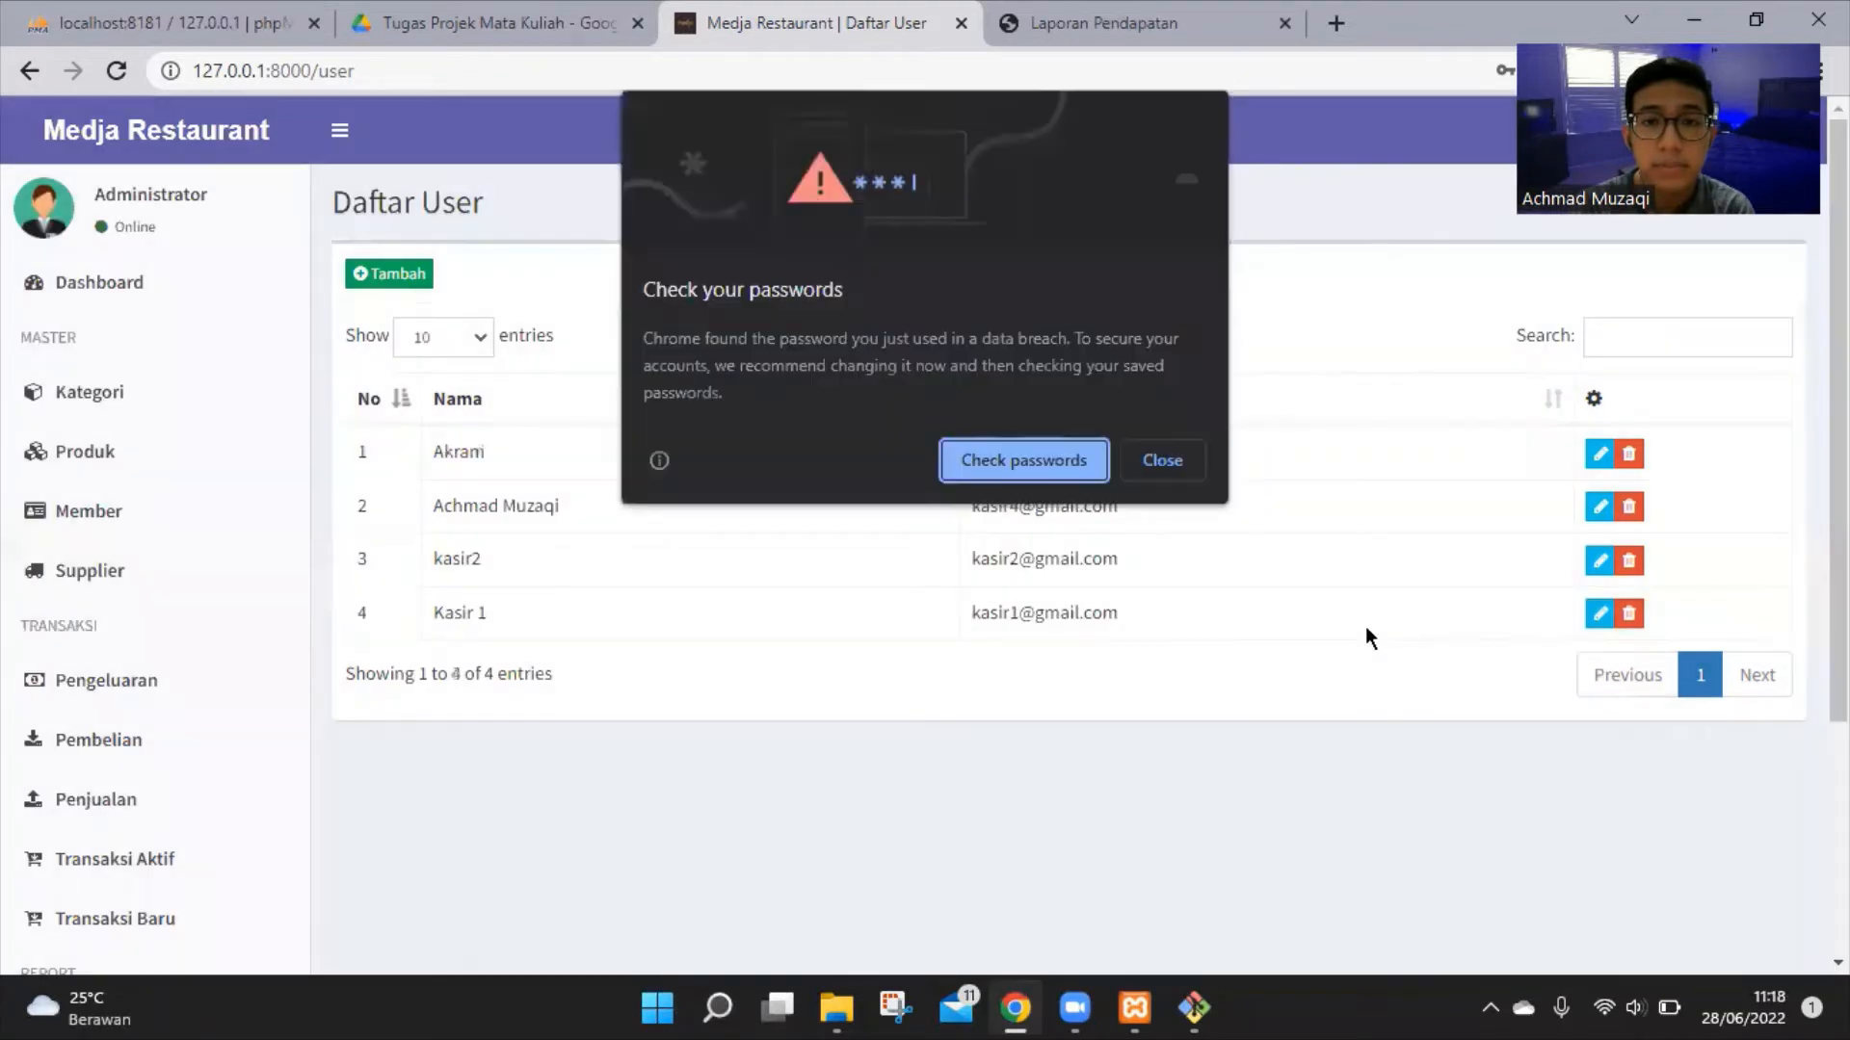
click(1197, 469)
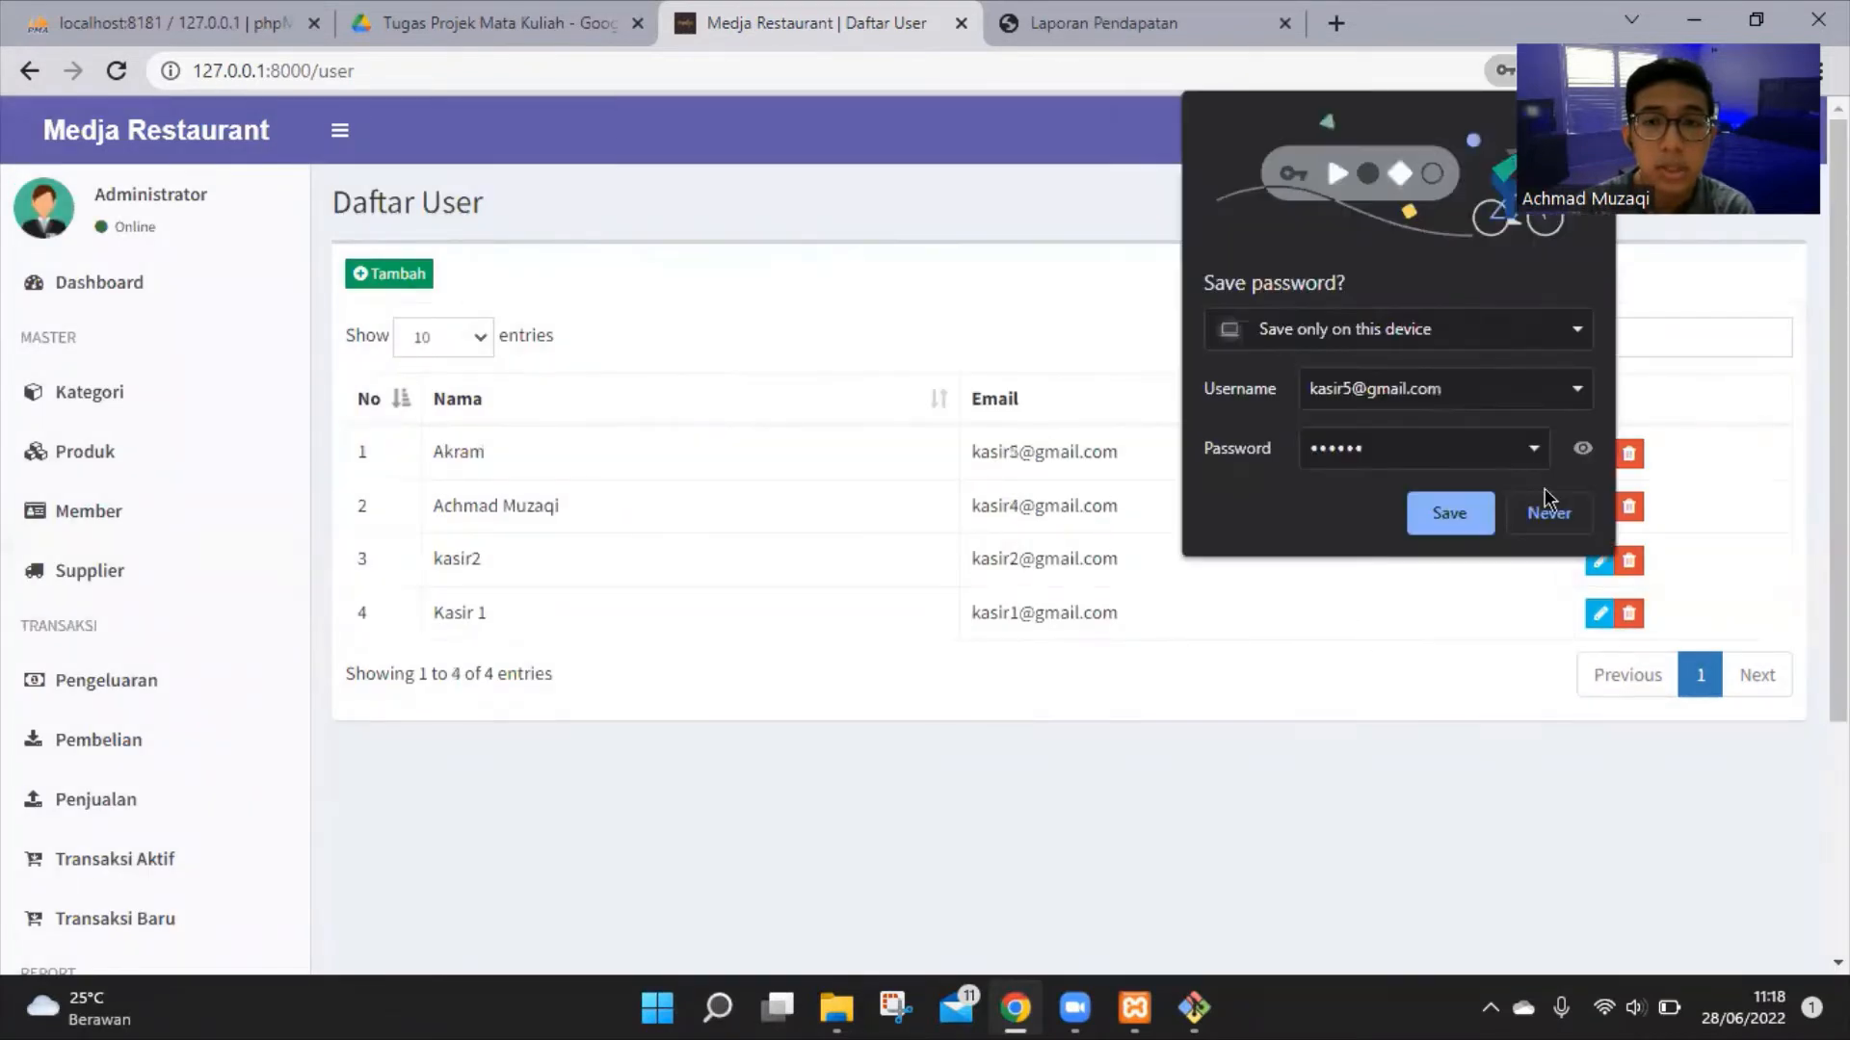
click(1458, 523)
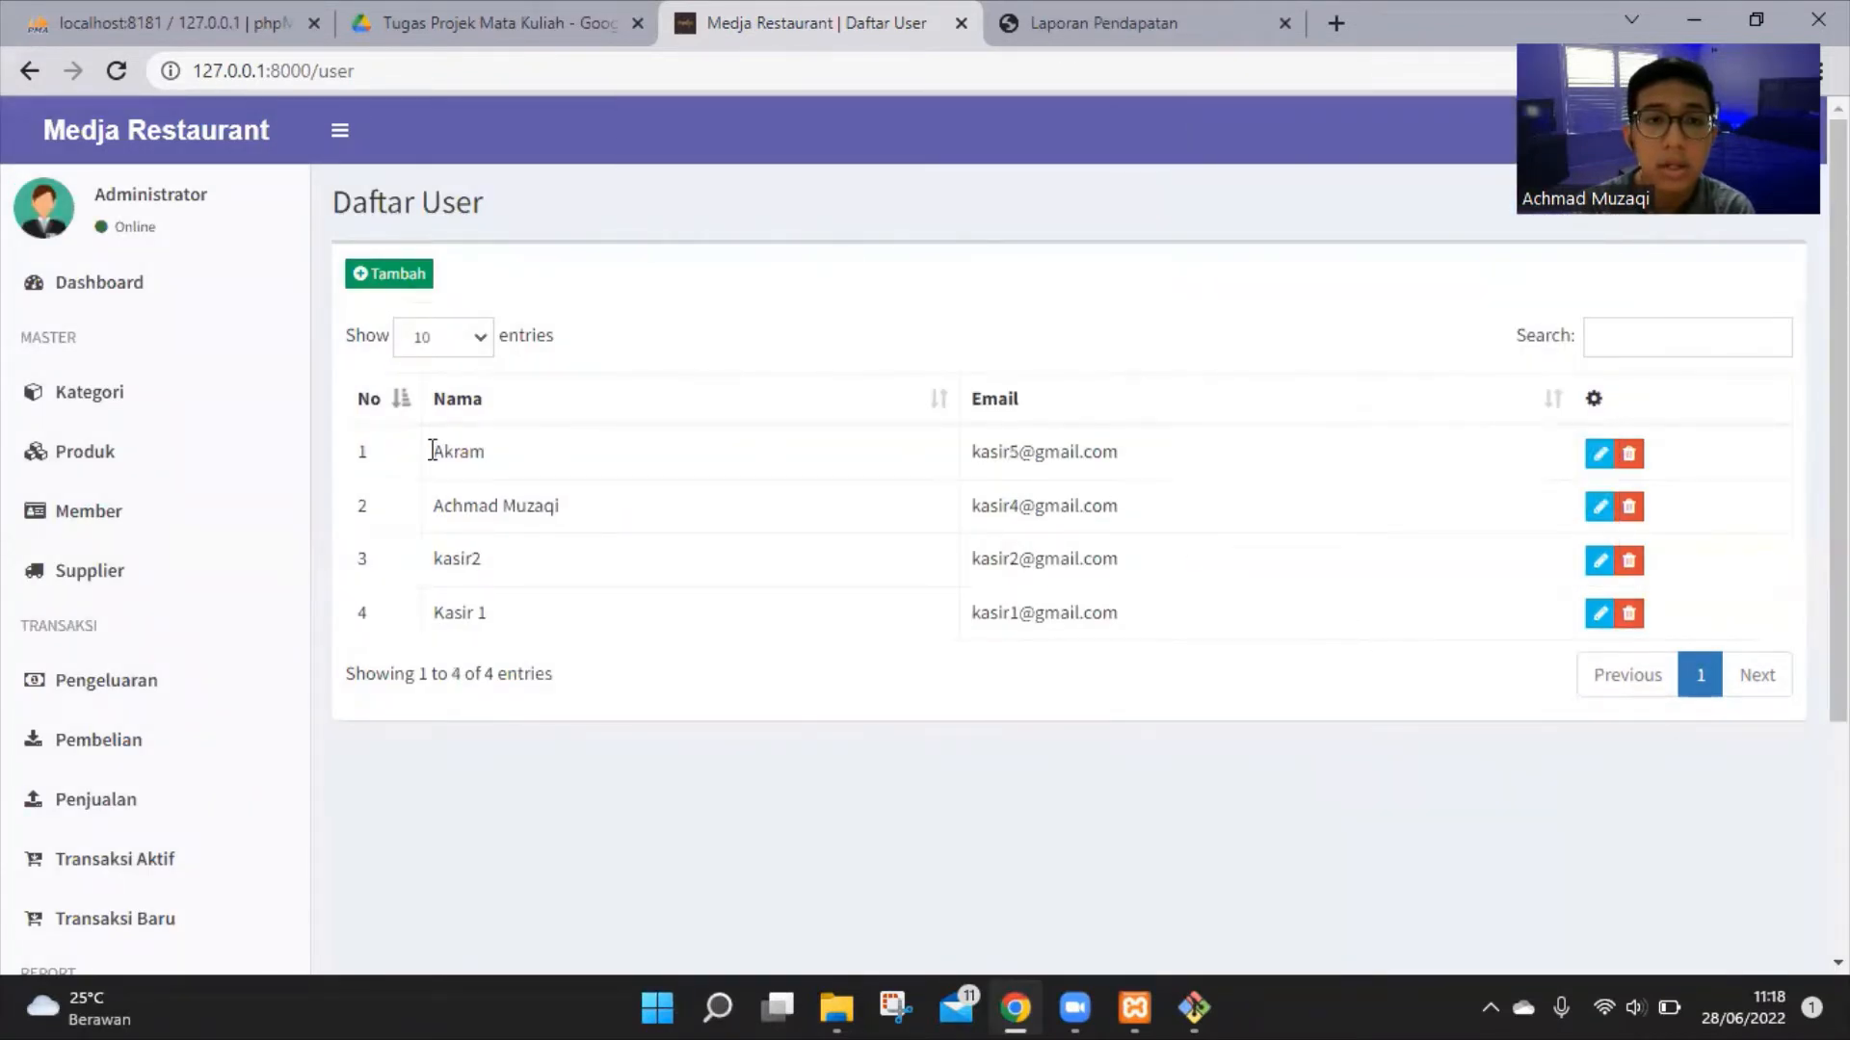
drag(431, 448, 494, 456)
click(546, 456)
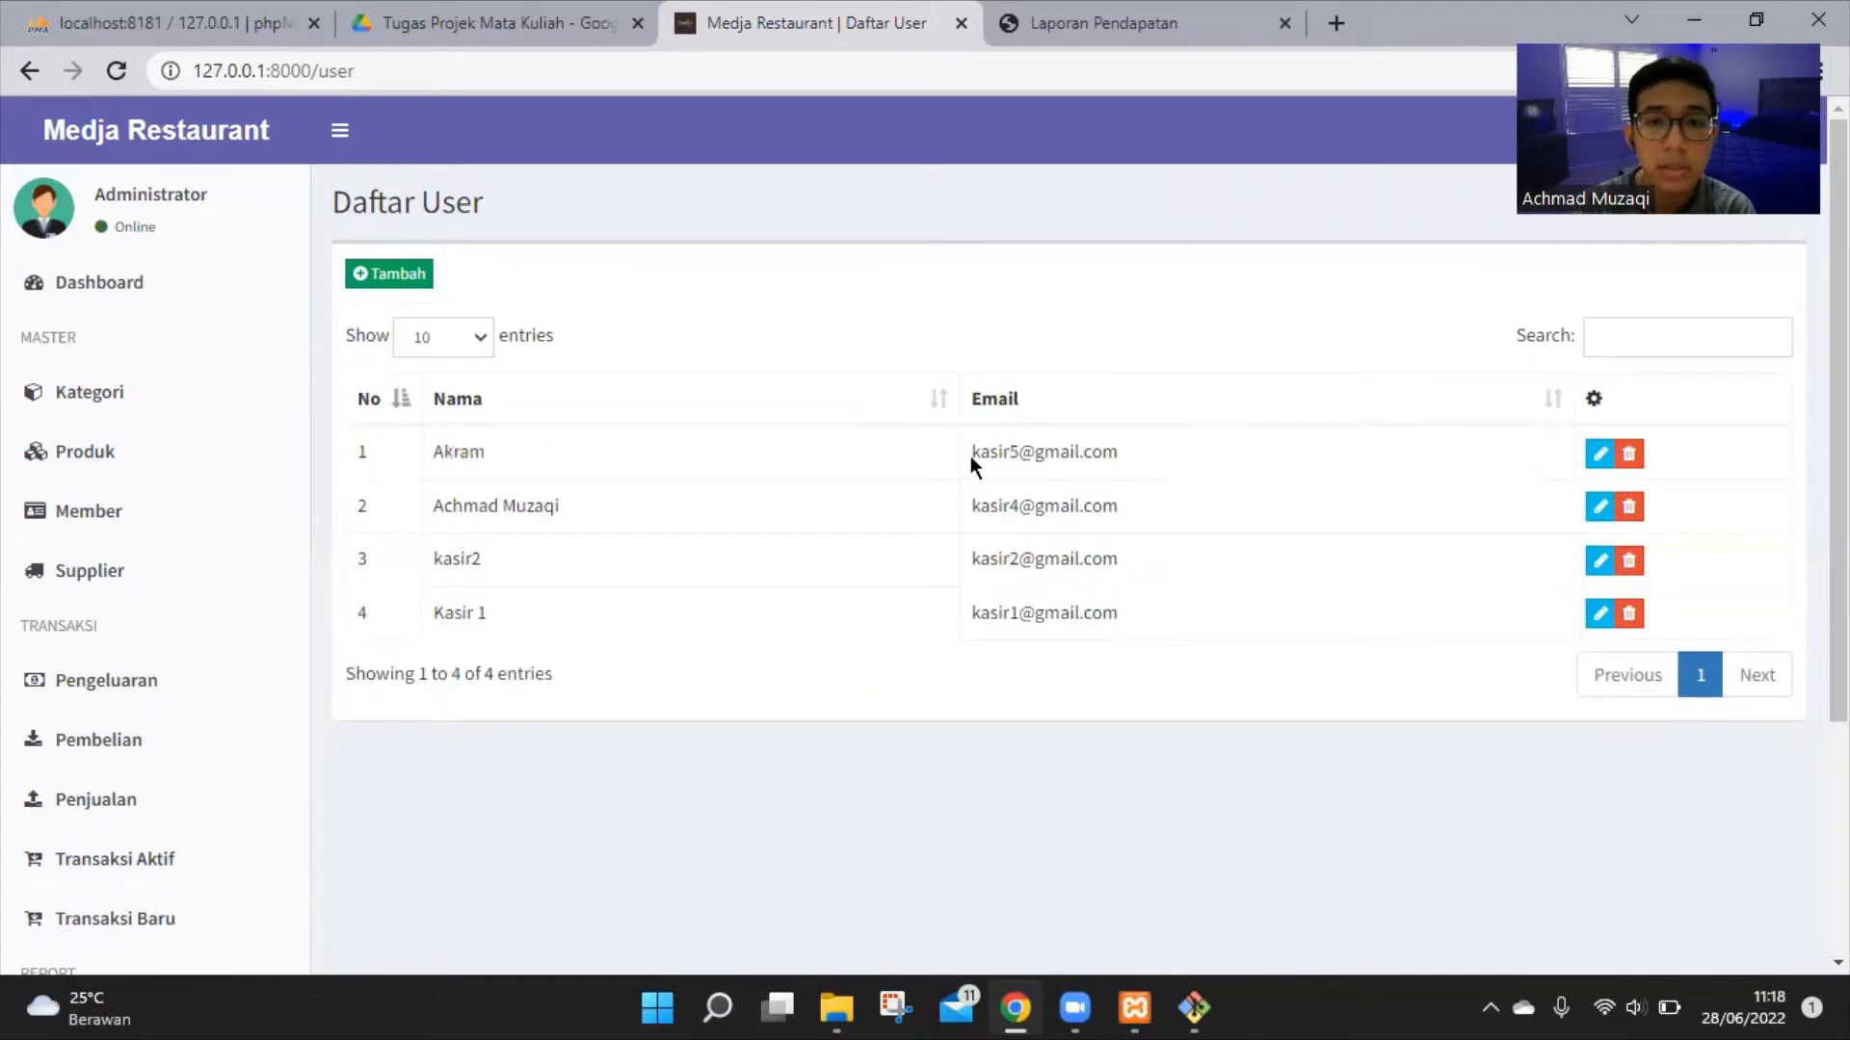
drag(971, 455, 1120, 469)
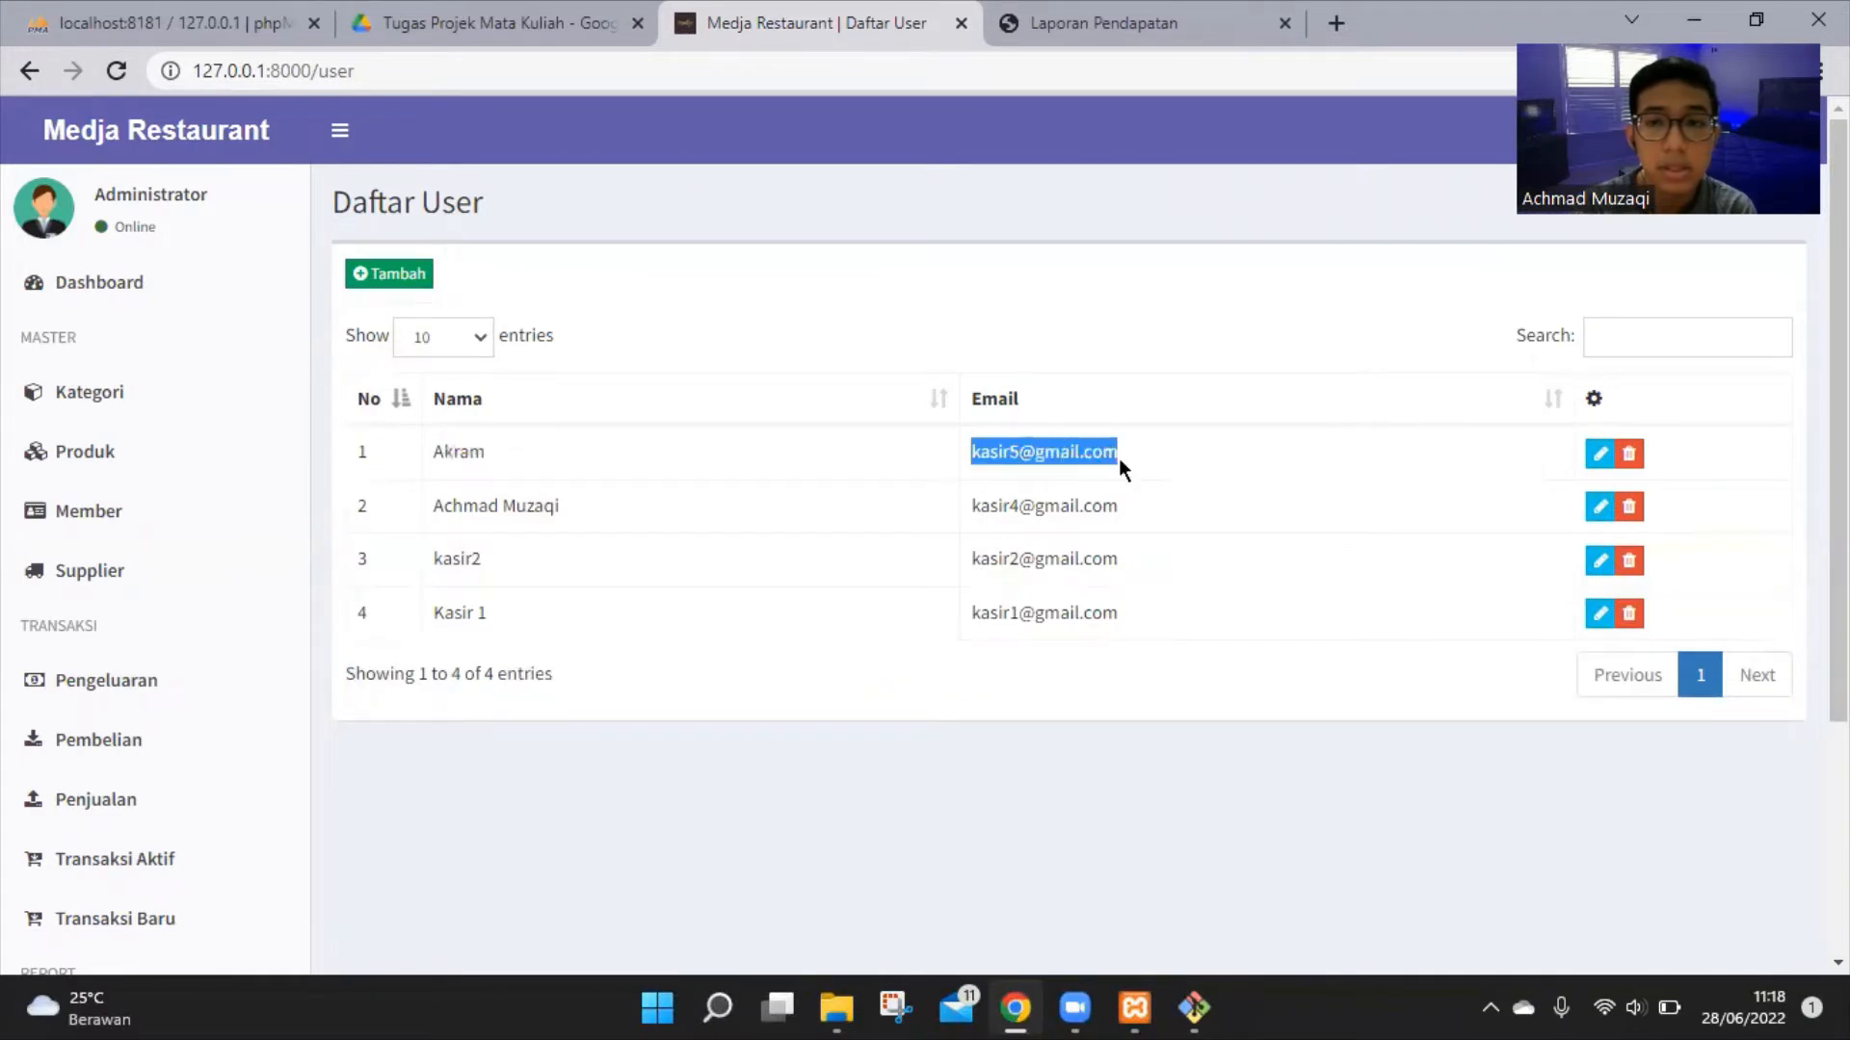
click(1597, 457)
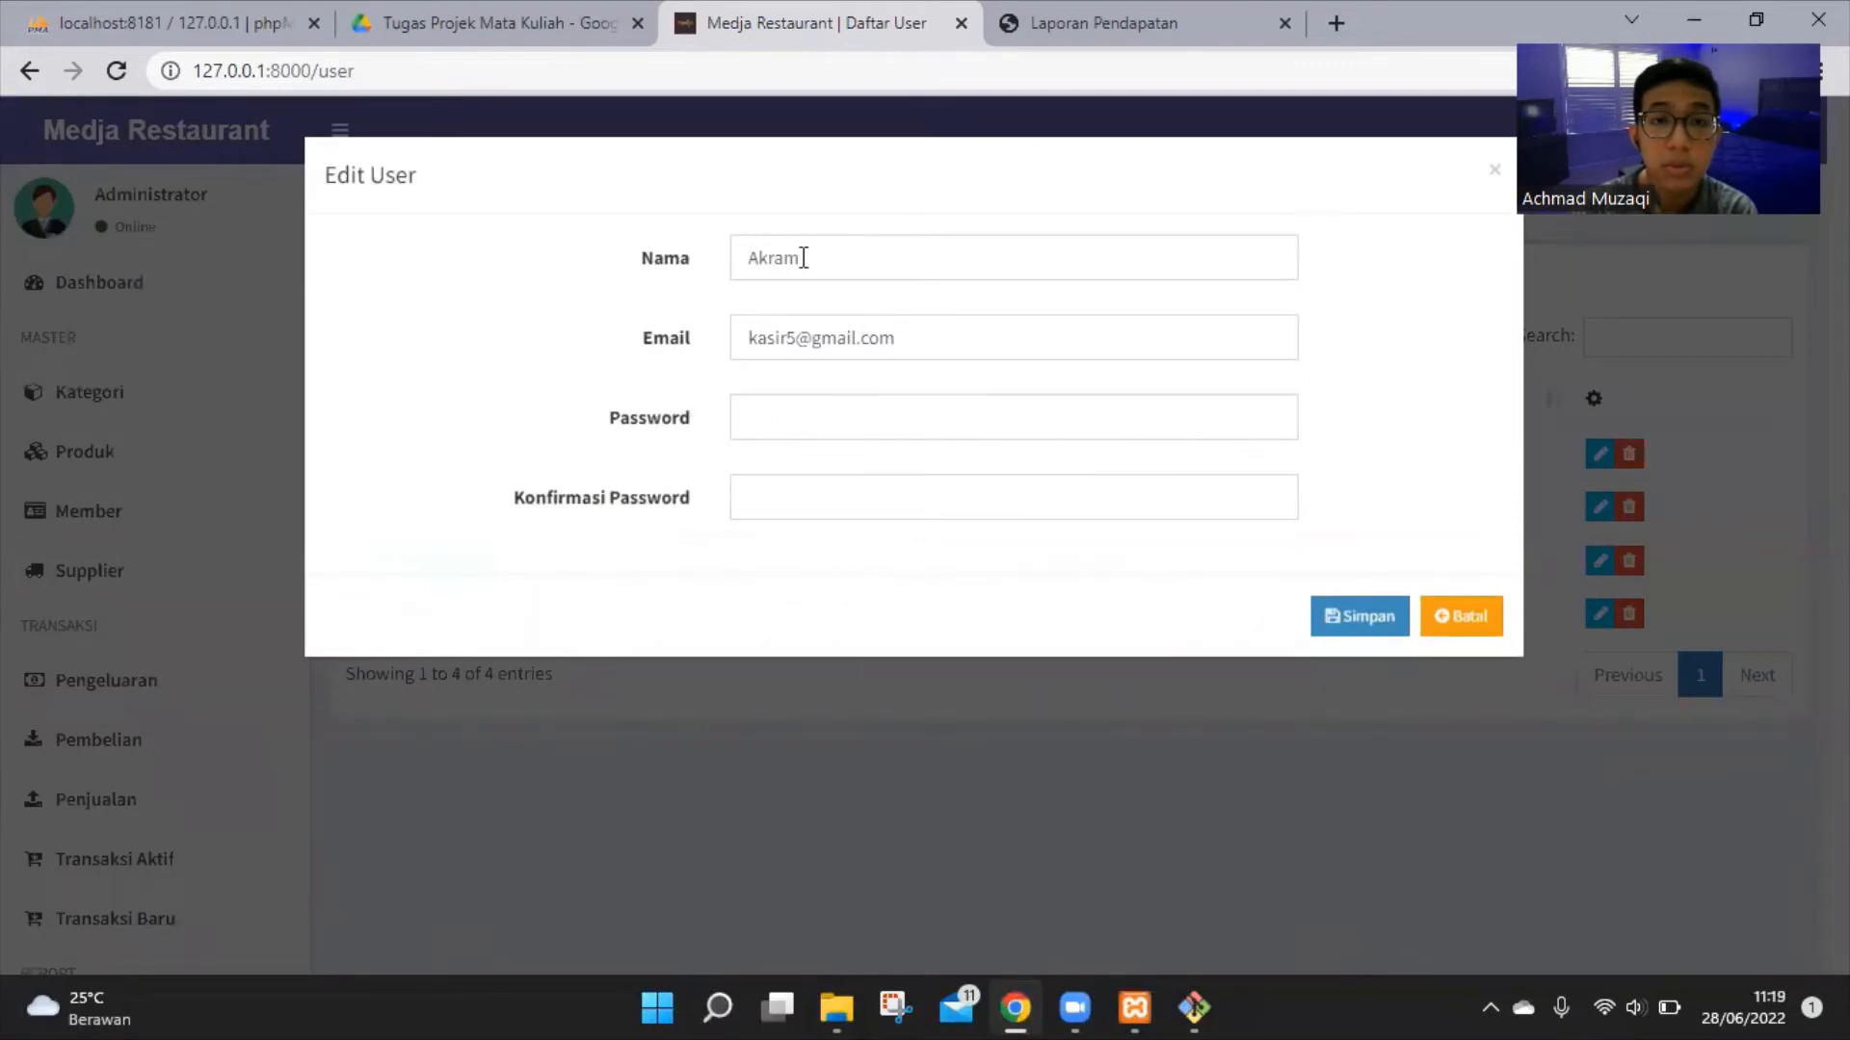
Close the user form, open Pengaturan, leave Tipe Nota at Nota Kecil, and save the changes
click(1474, 617)
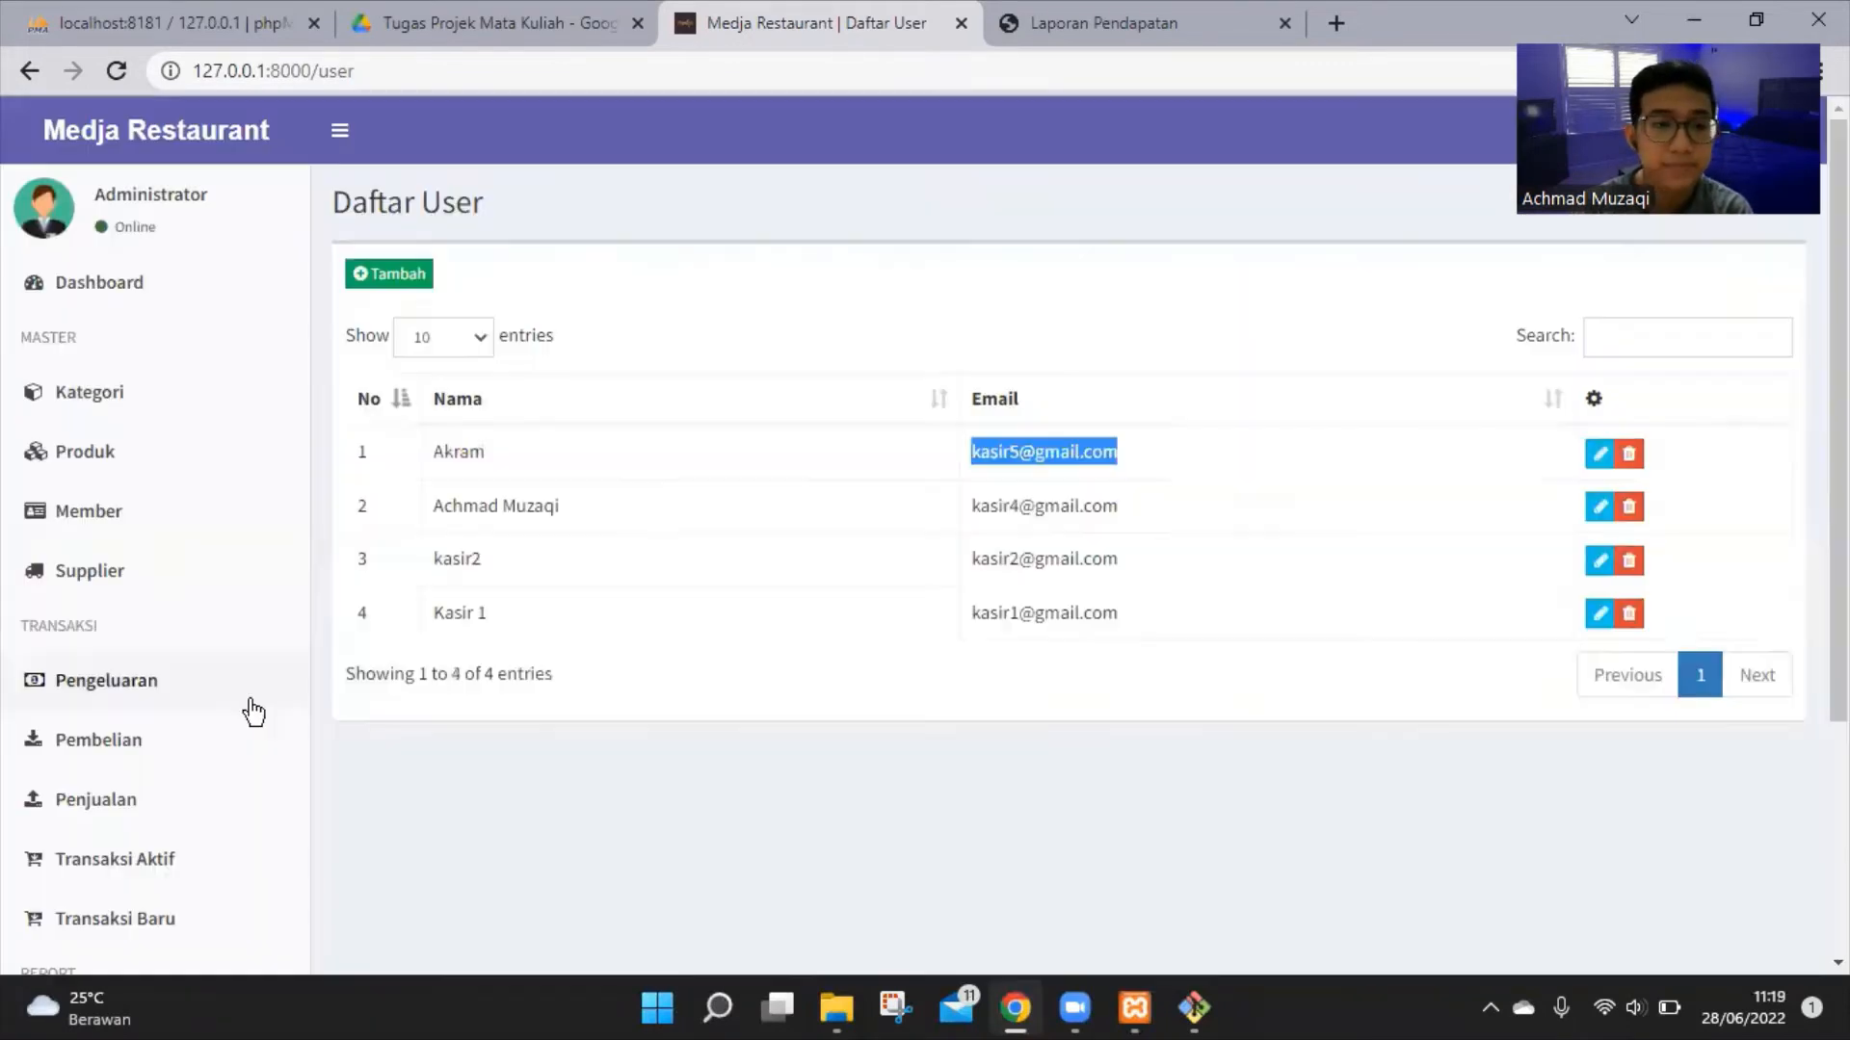
scroll(254, 713, down, 3)
click(153, 870)
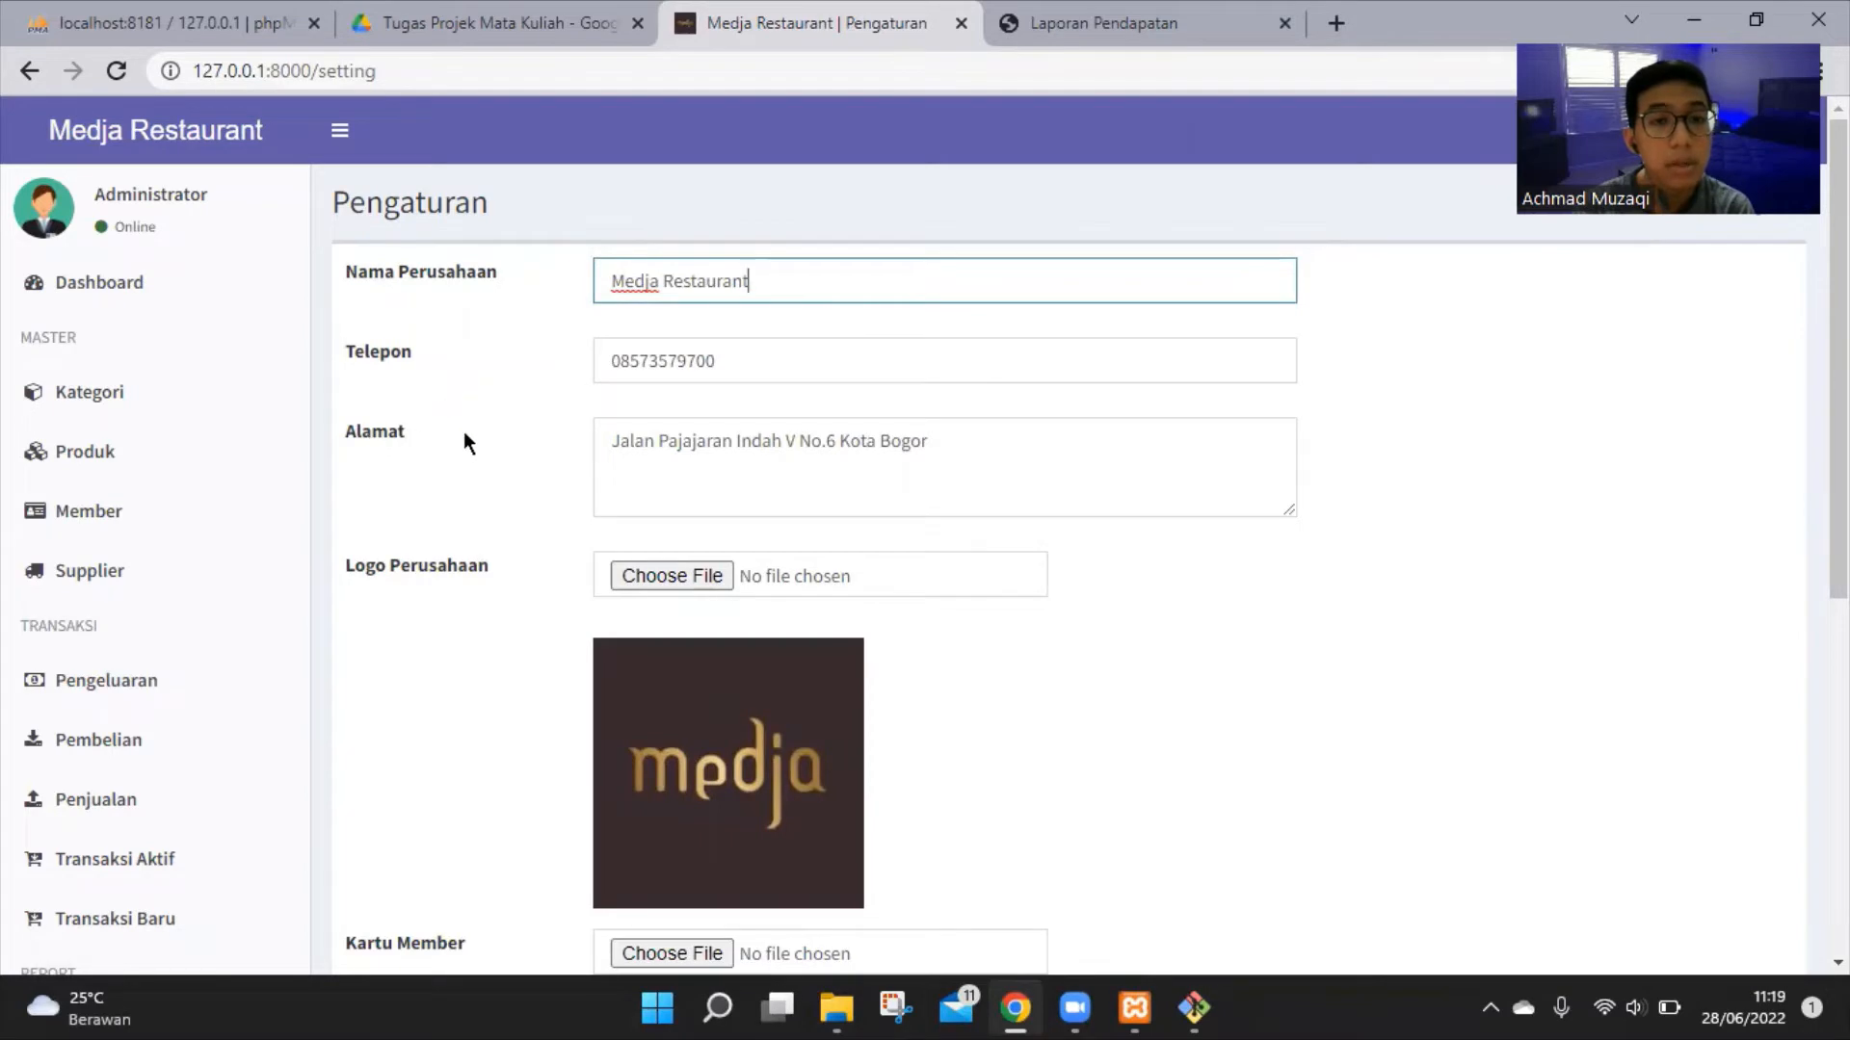
scroll(464, 430, down, 5)
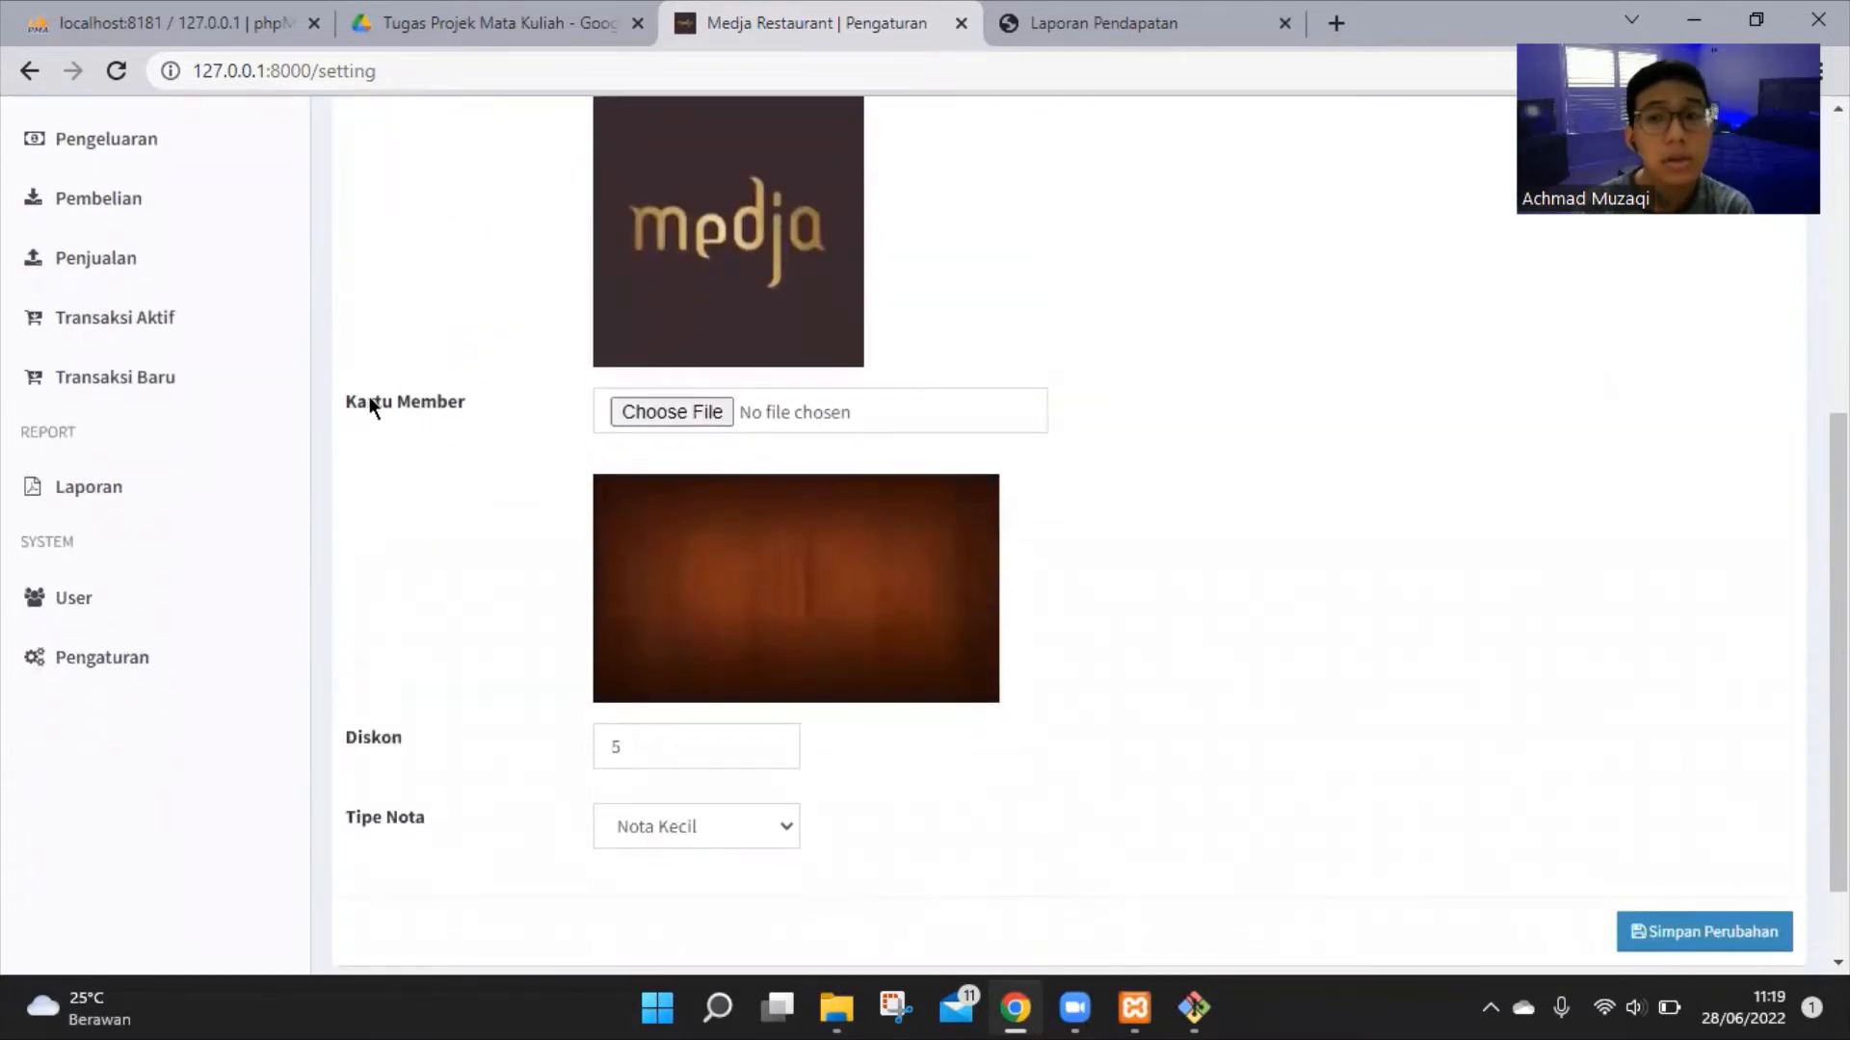
scroll(515, 428, down, 1)
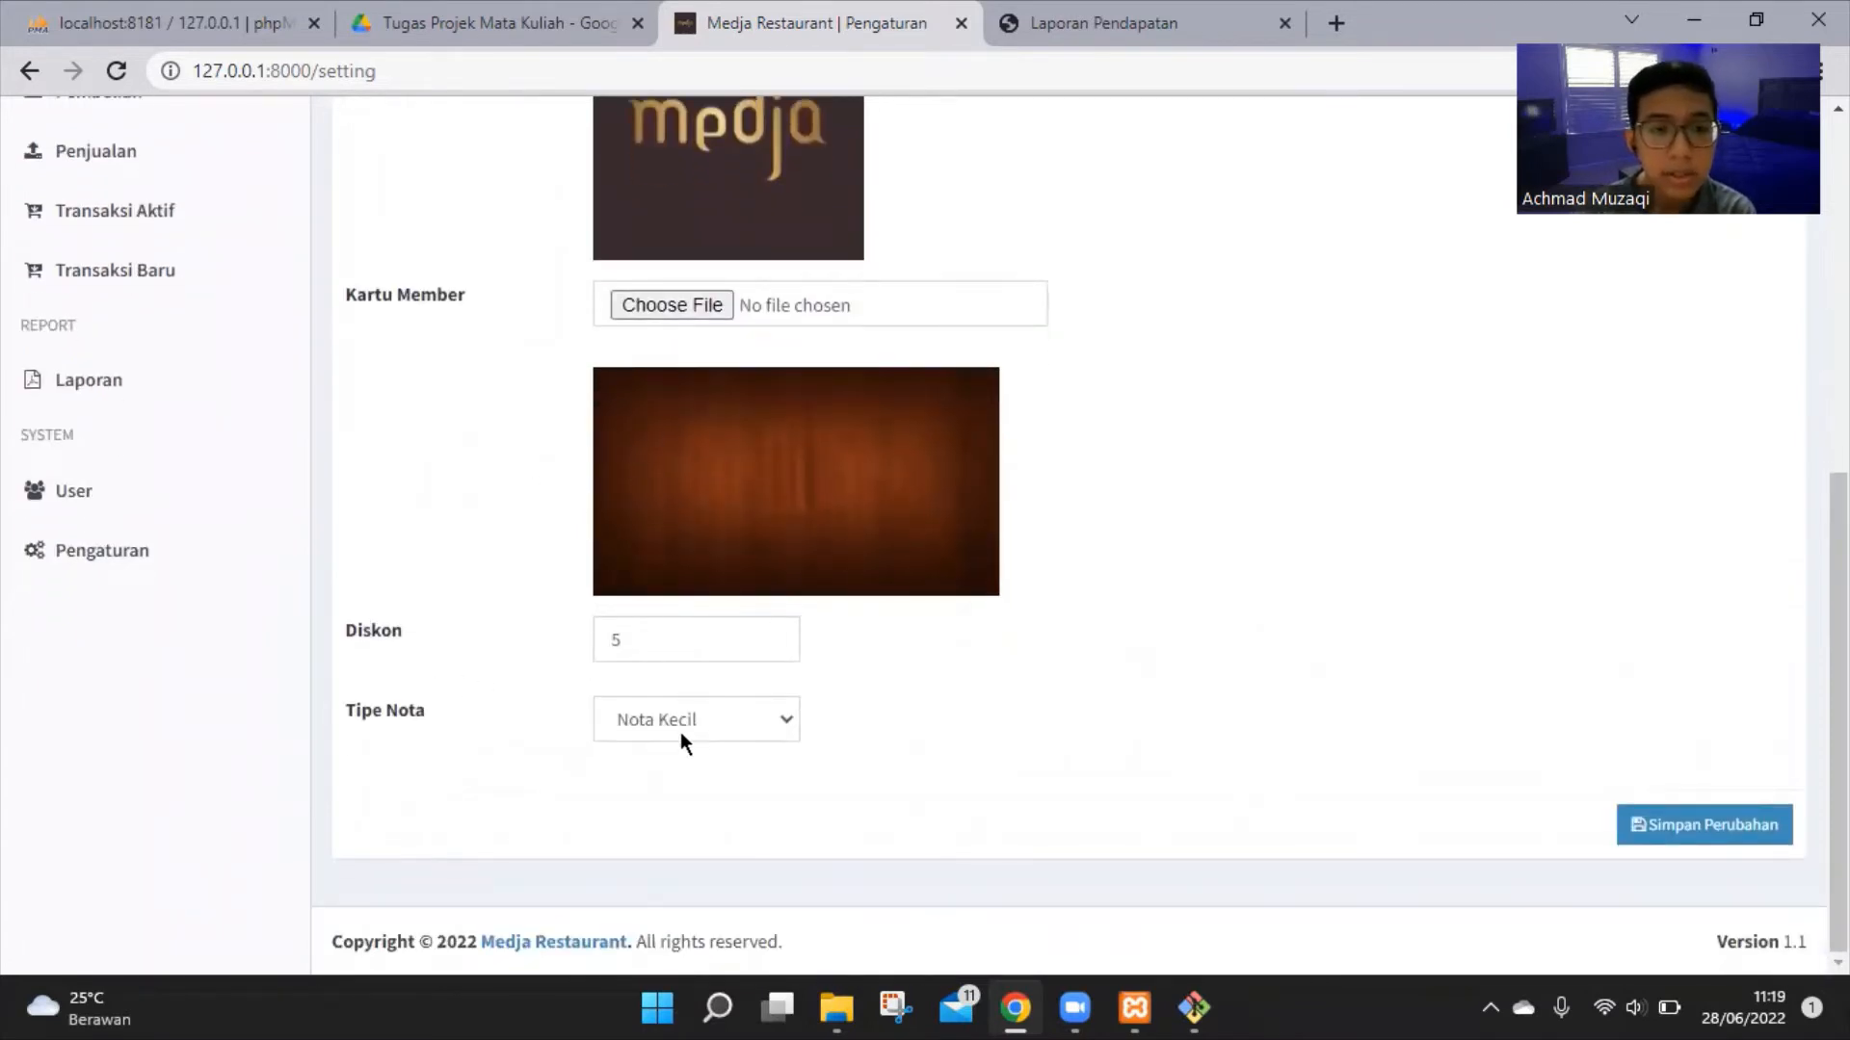
click(713, 731)
click(975, 711)
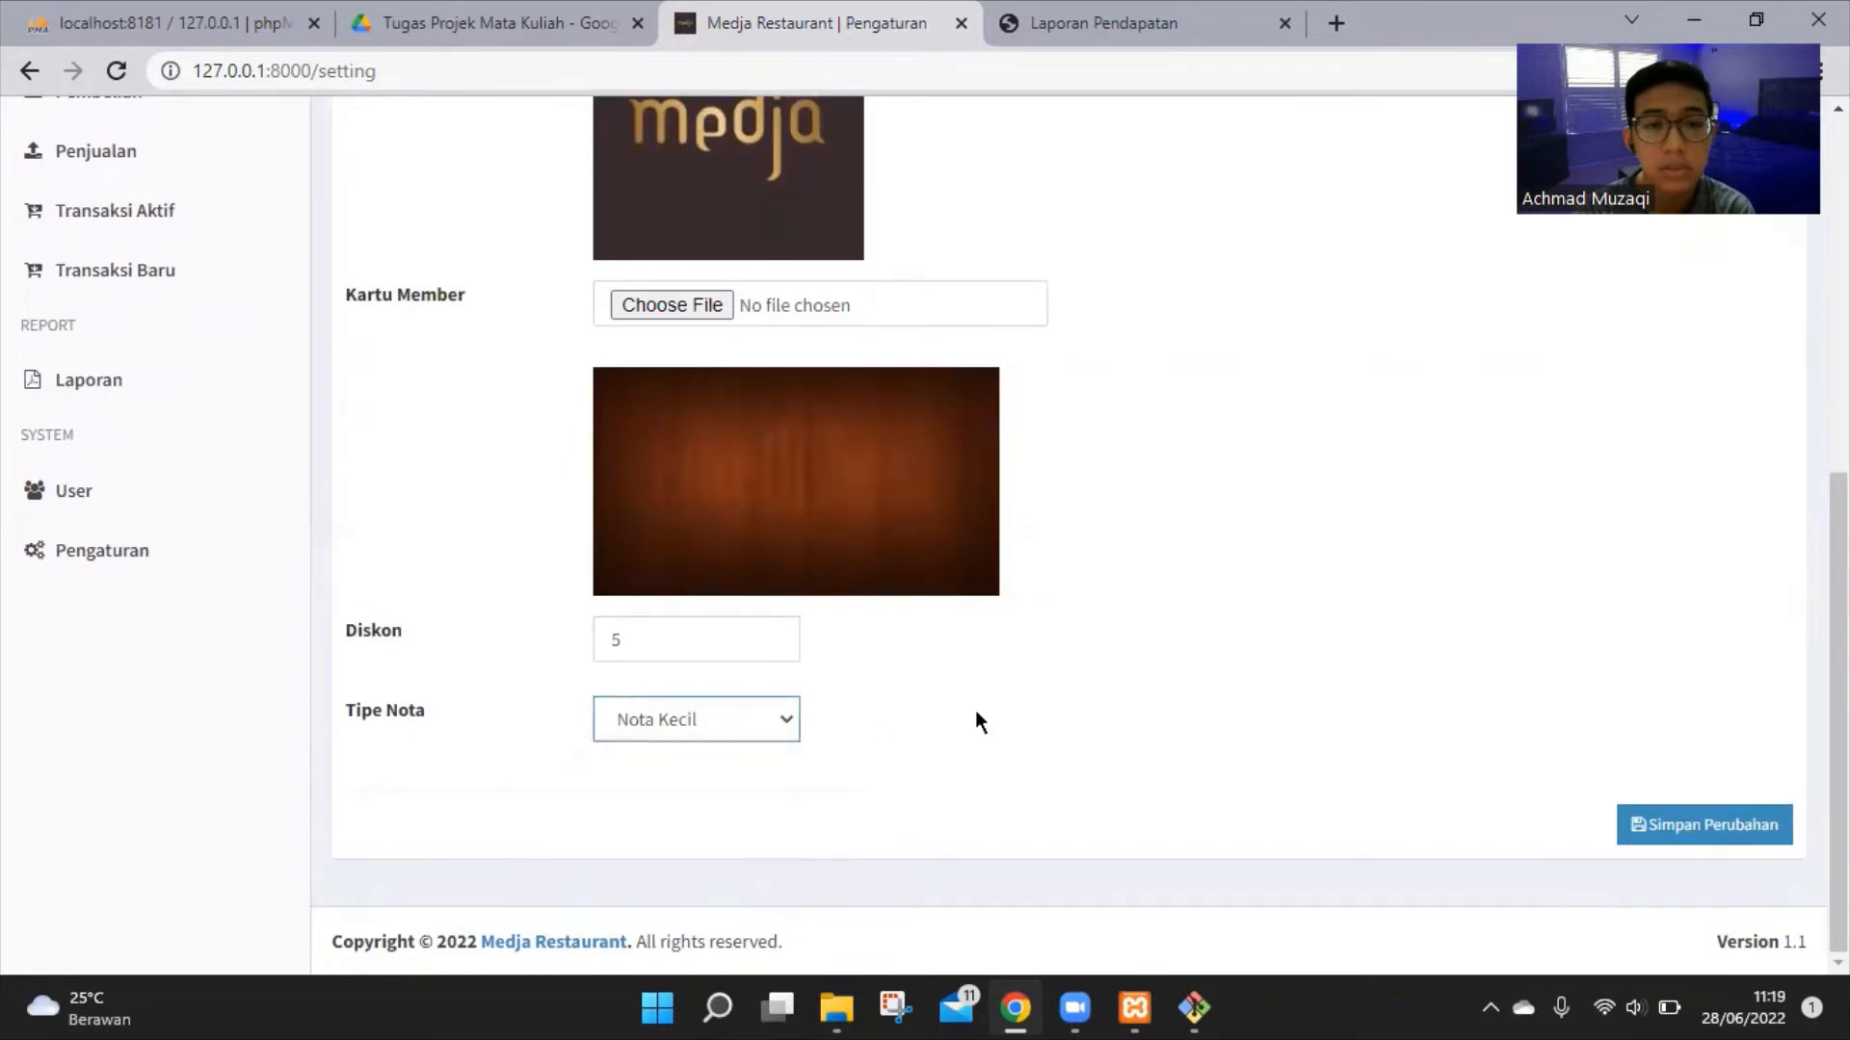
click(1721, 846)
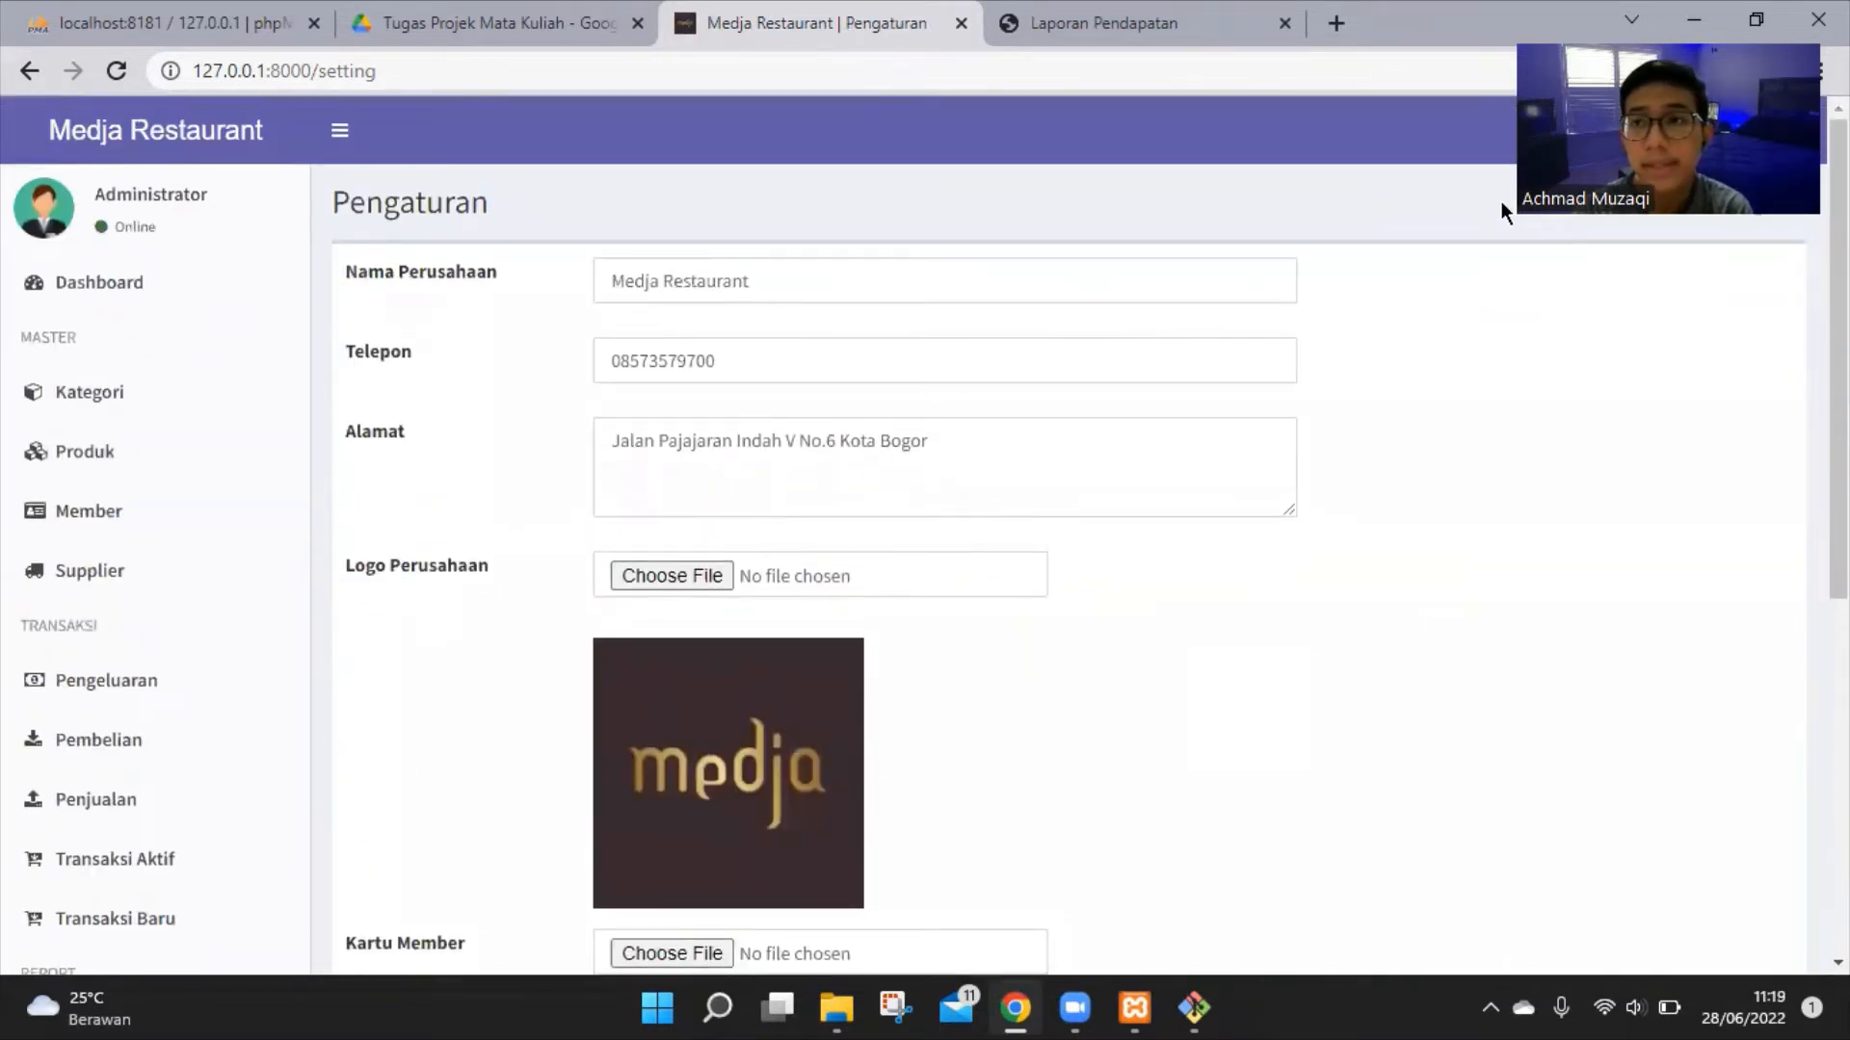
click(1666, 130)
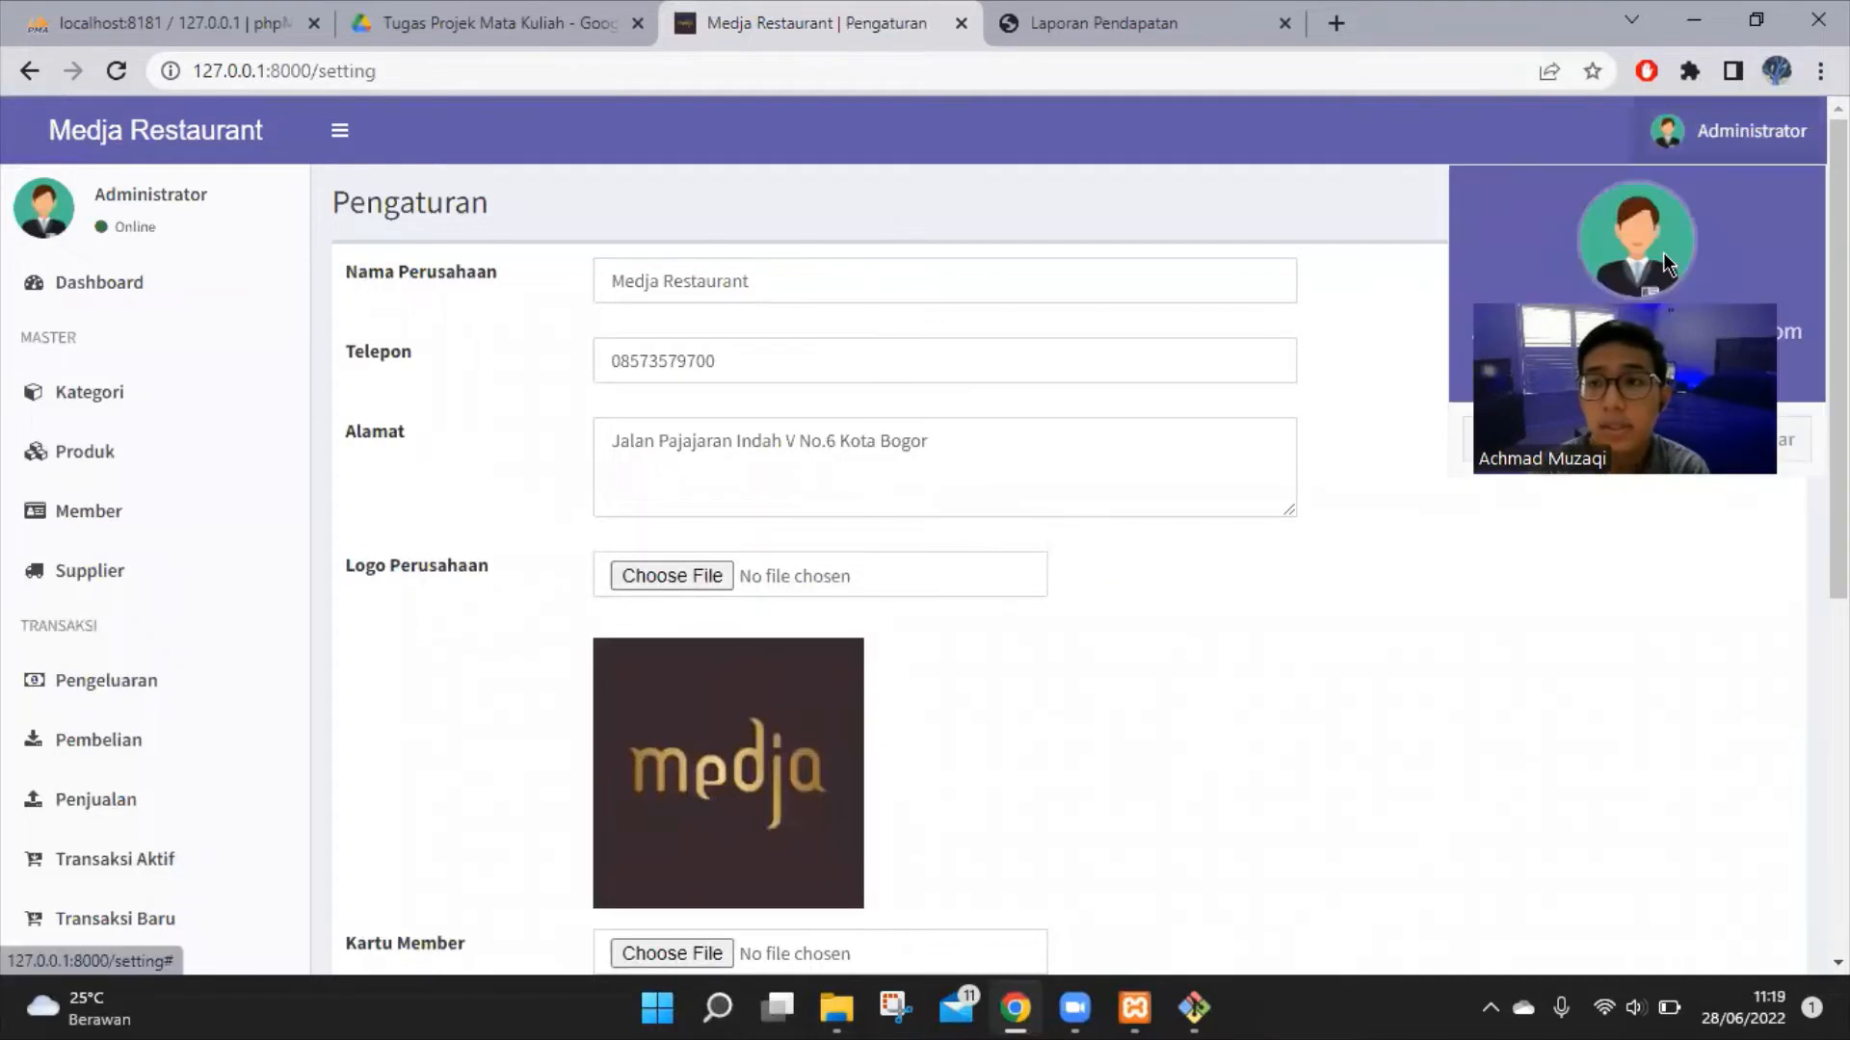
Log out as administrator and enter the new cashier's saved e-mail and password
drag(1693, 388, 1693, 648)
click(1769, 439)
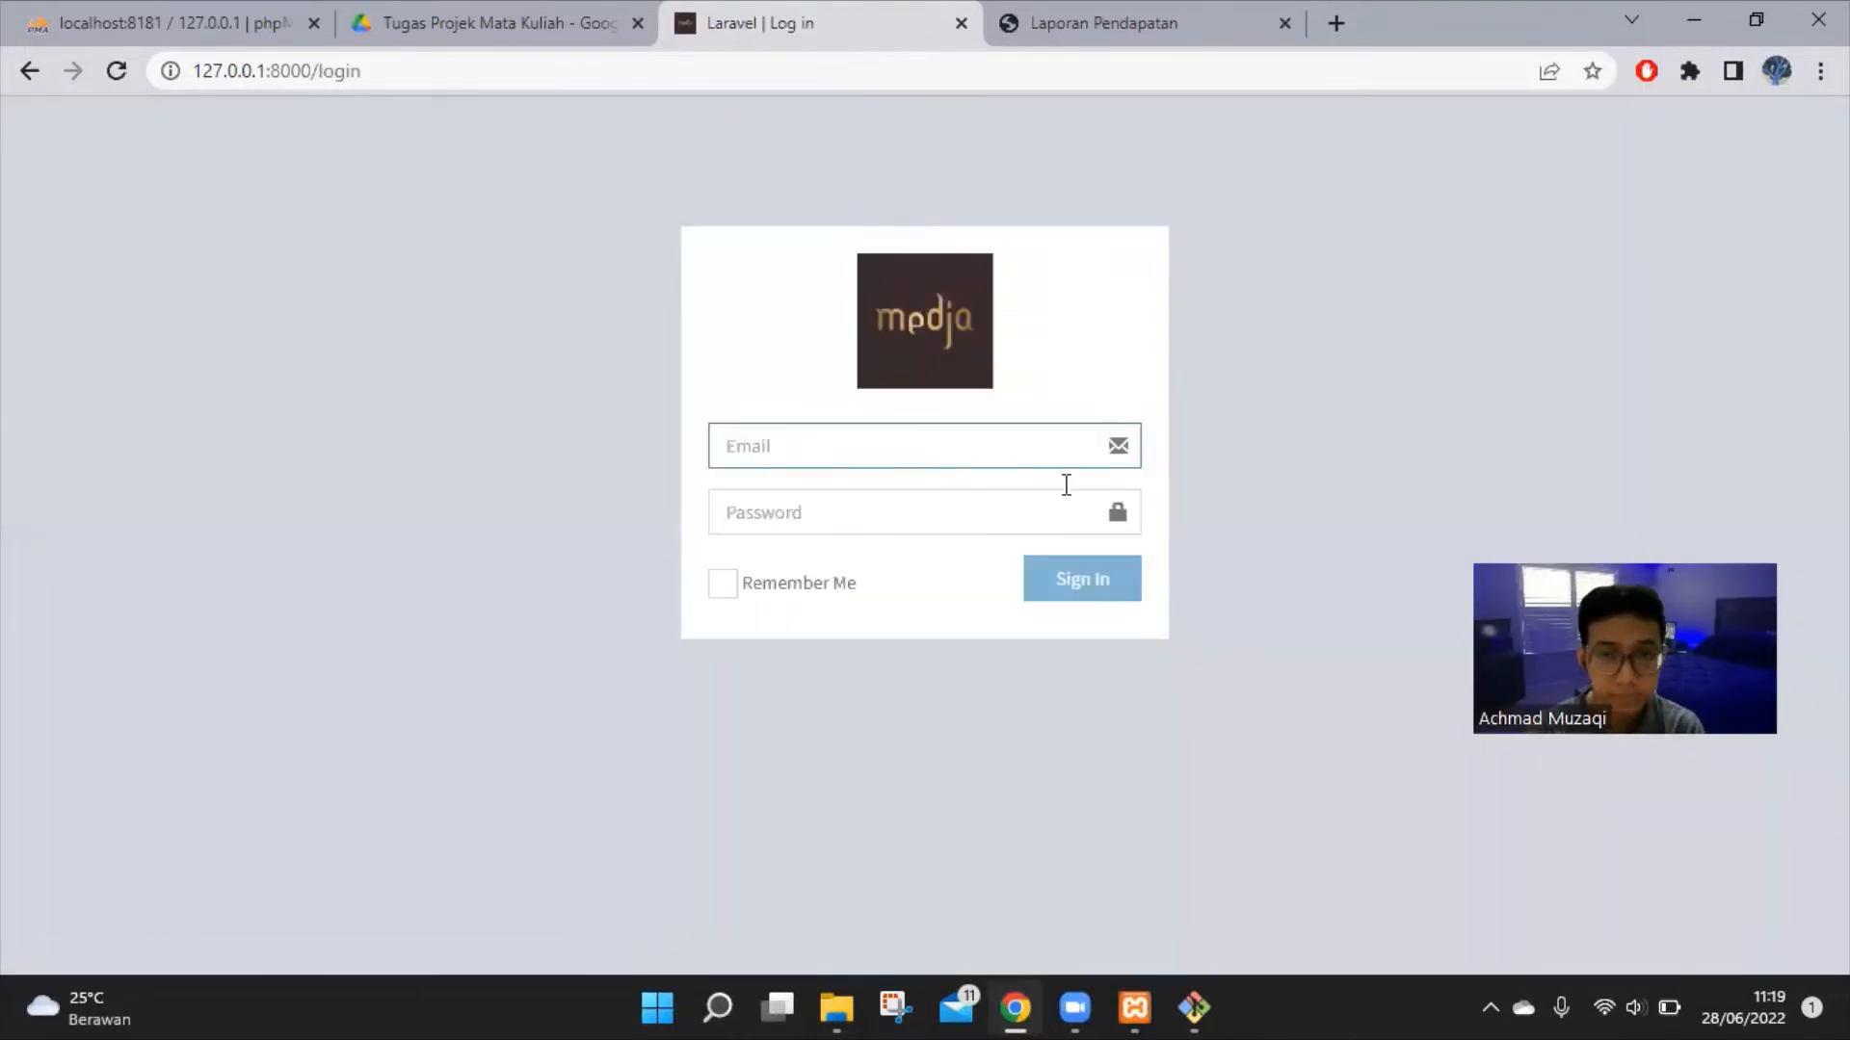
click(1025, 461)
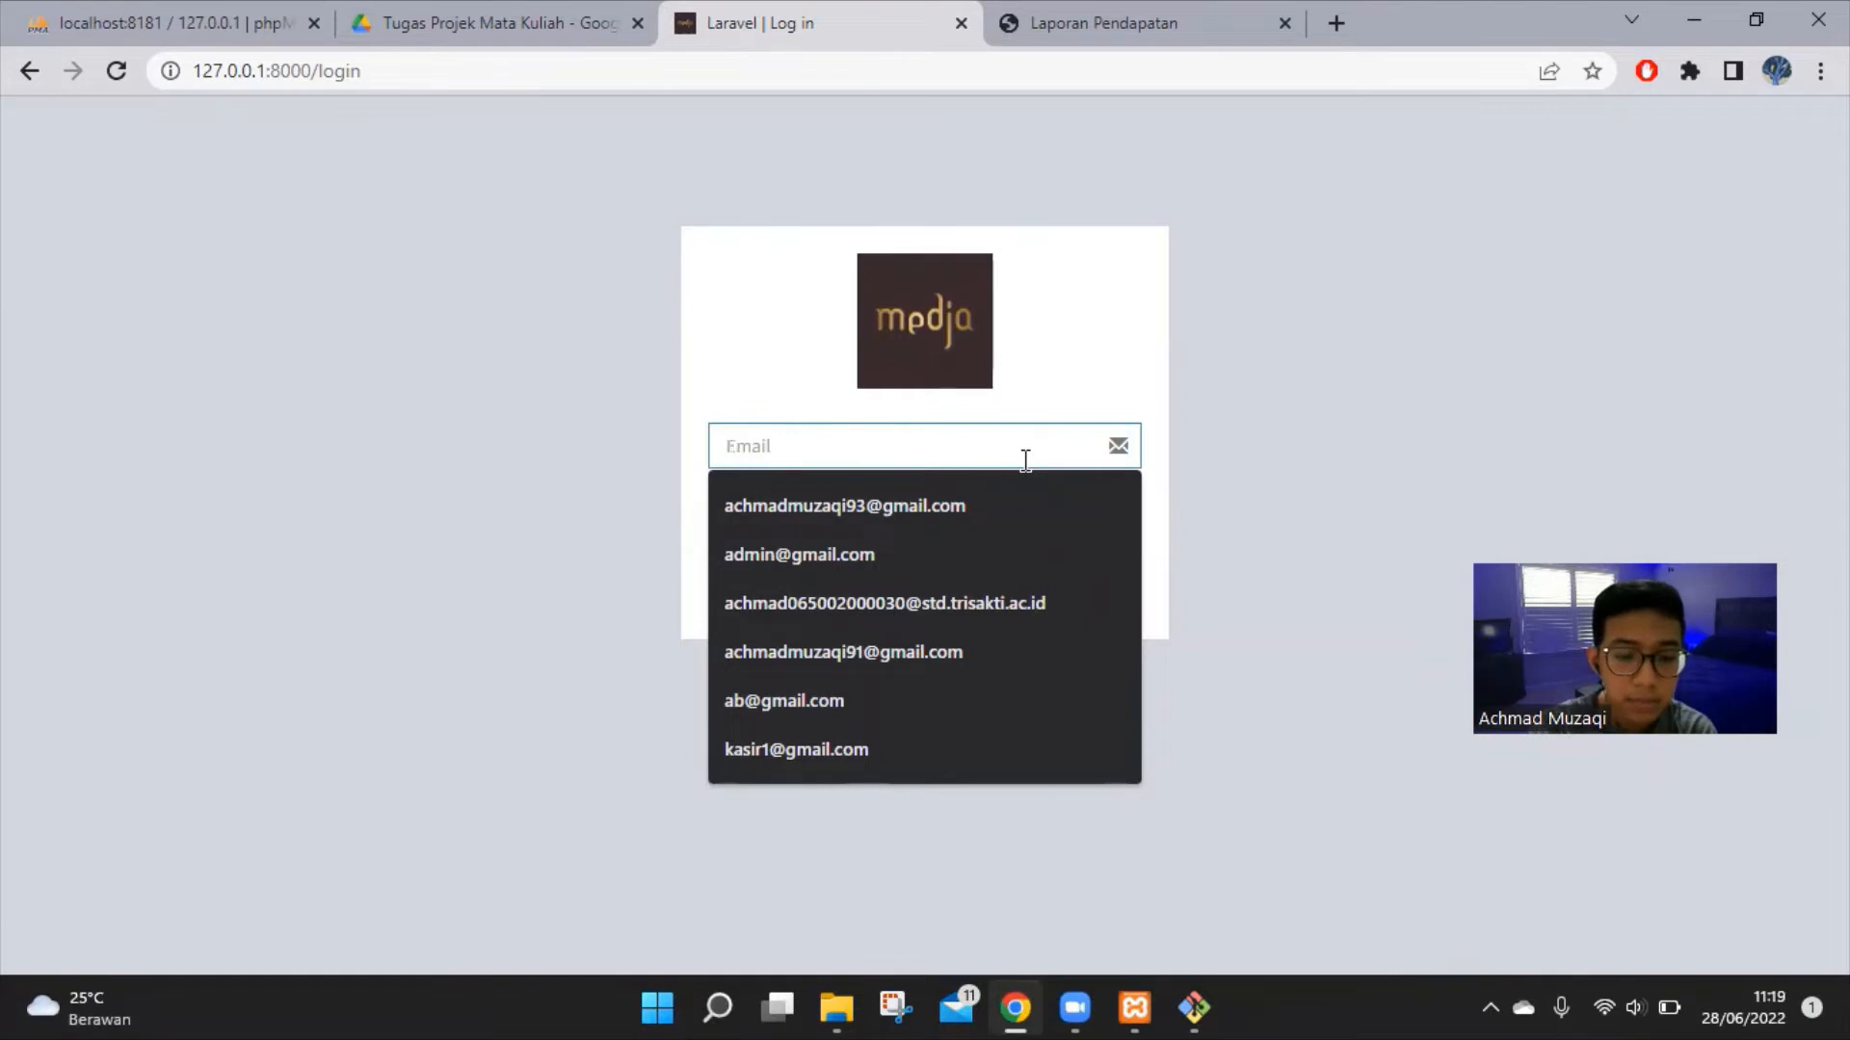
text(kasir)
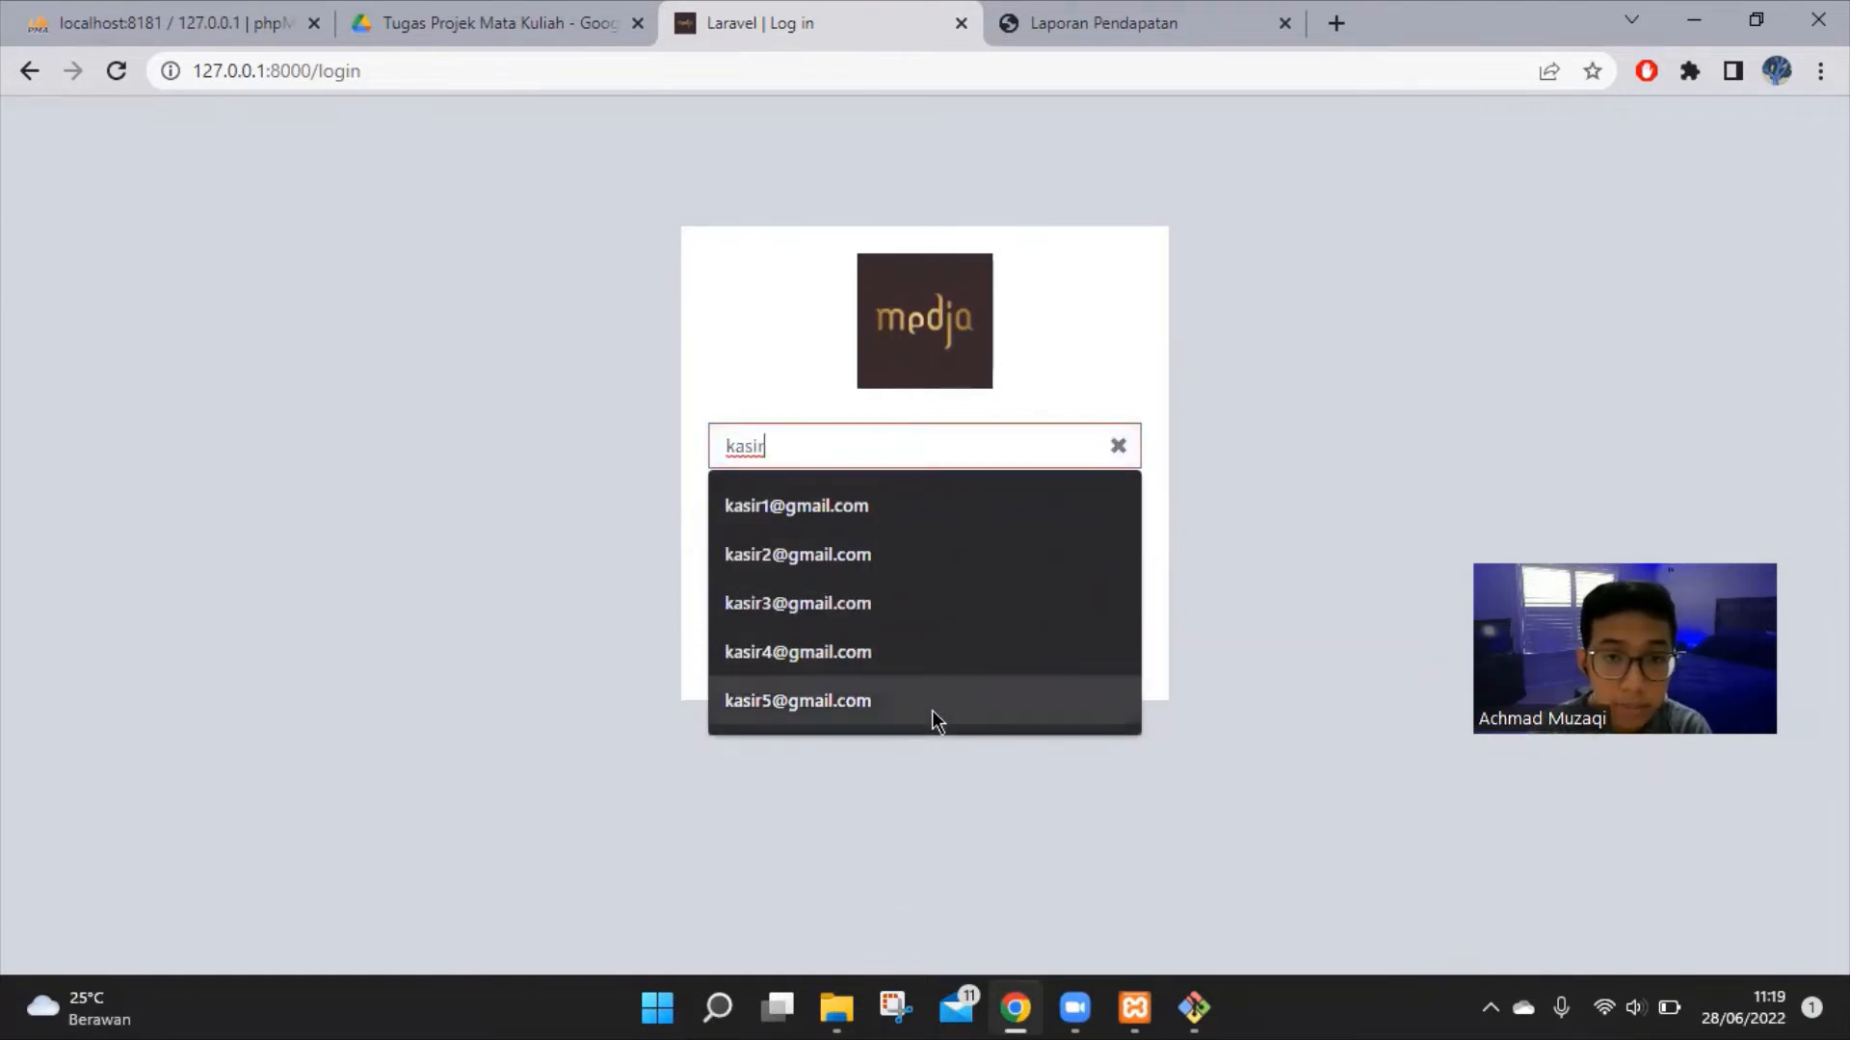
click(933, 709)
click(912, 522)
text(p)
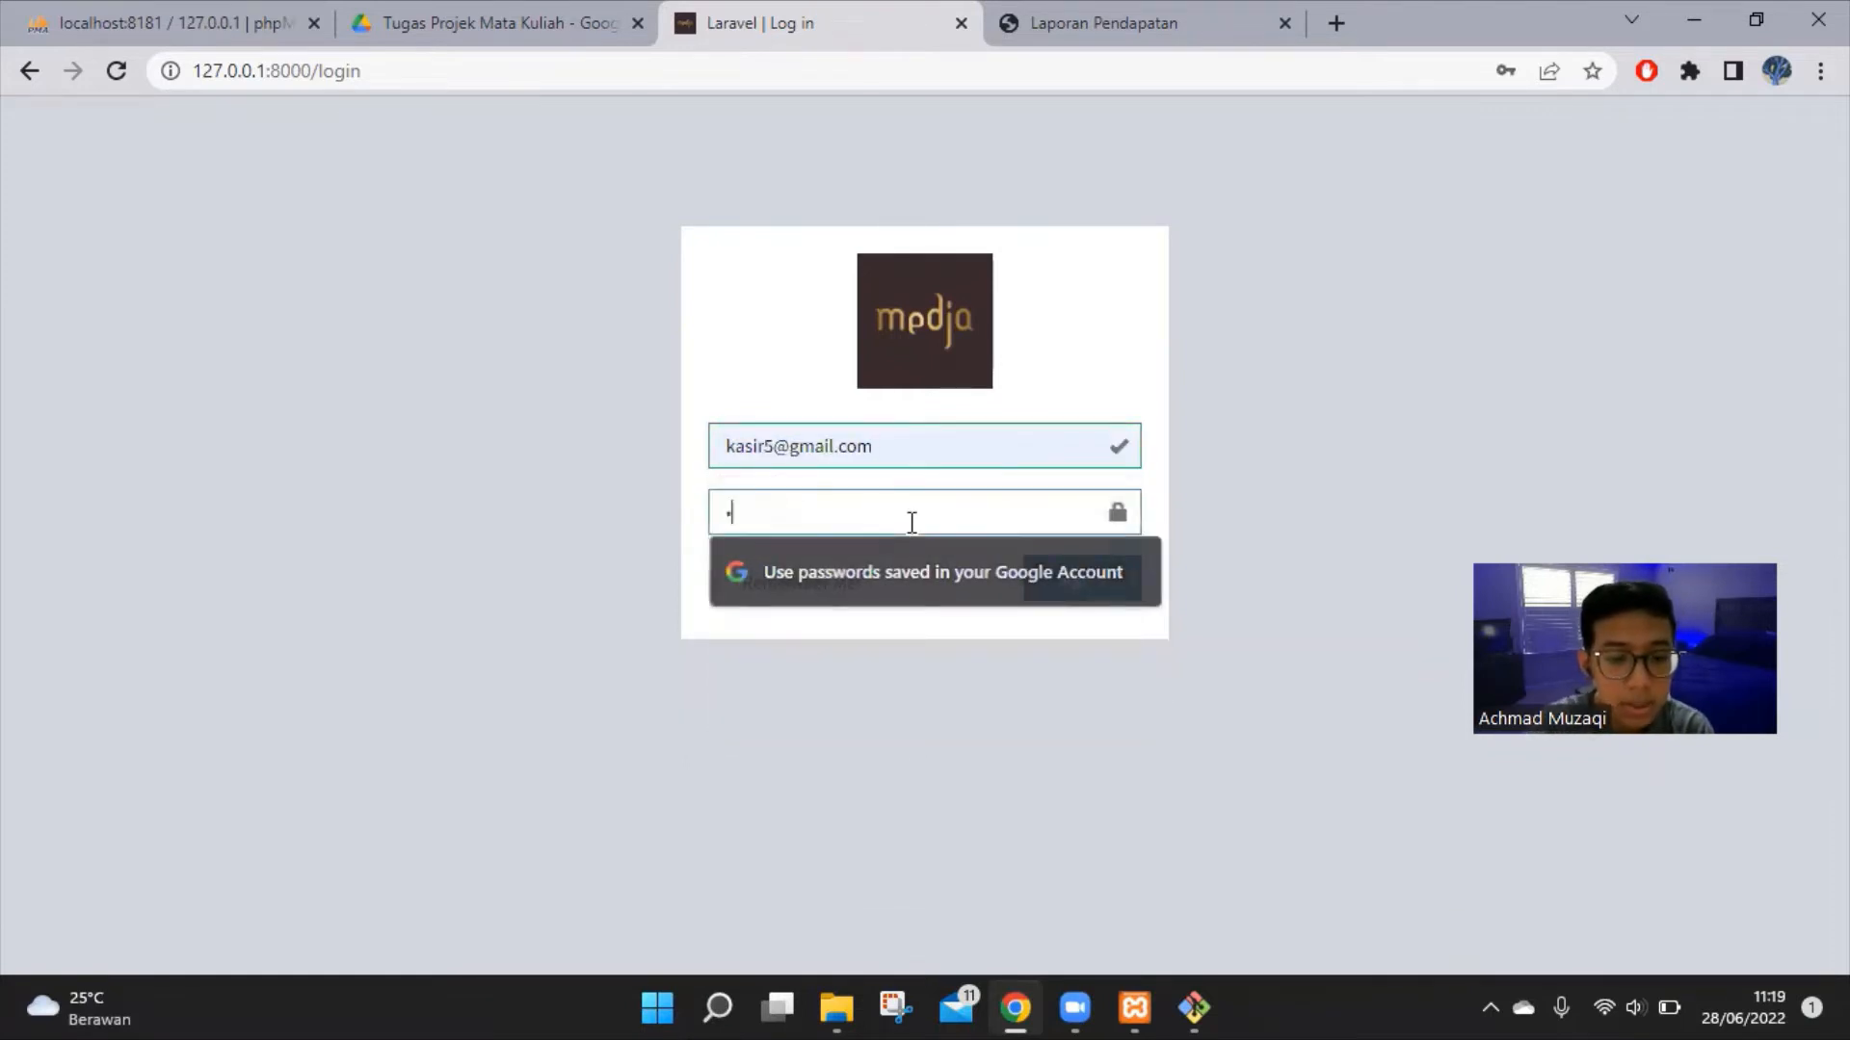
text(asswo)
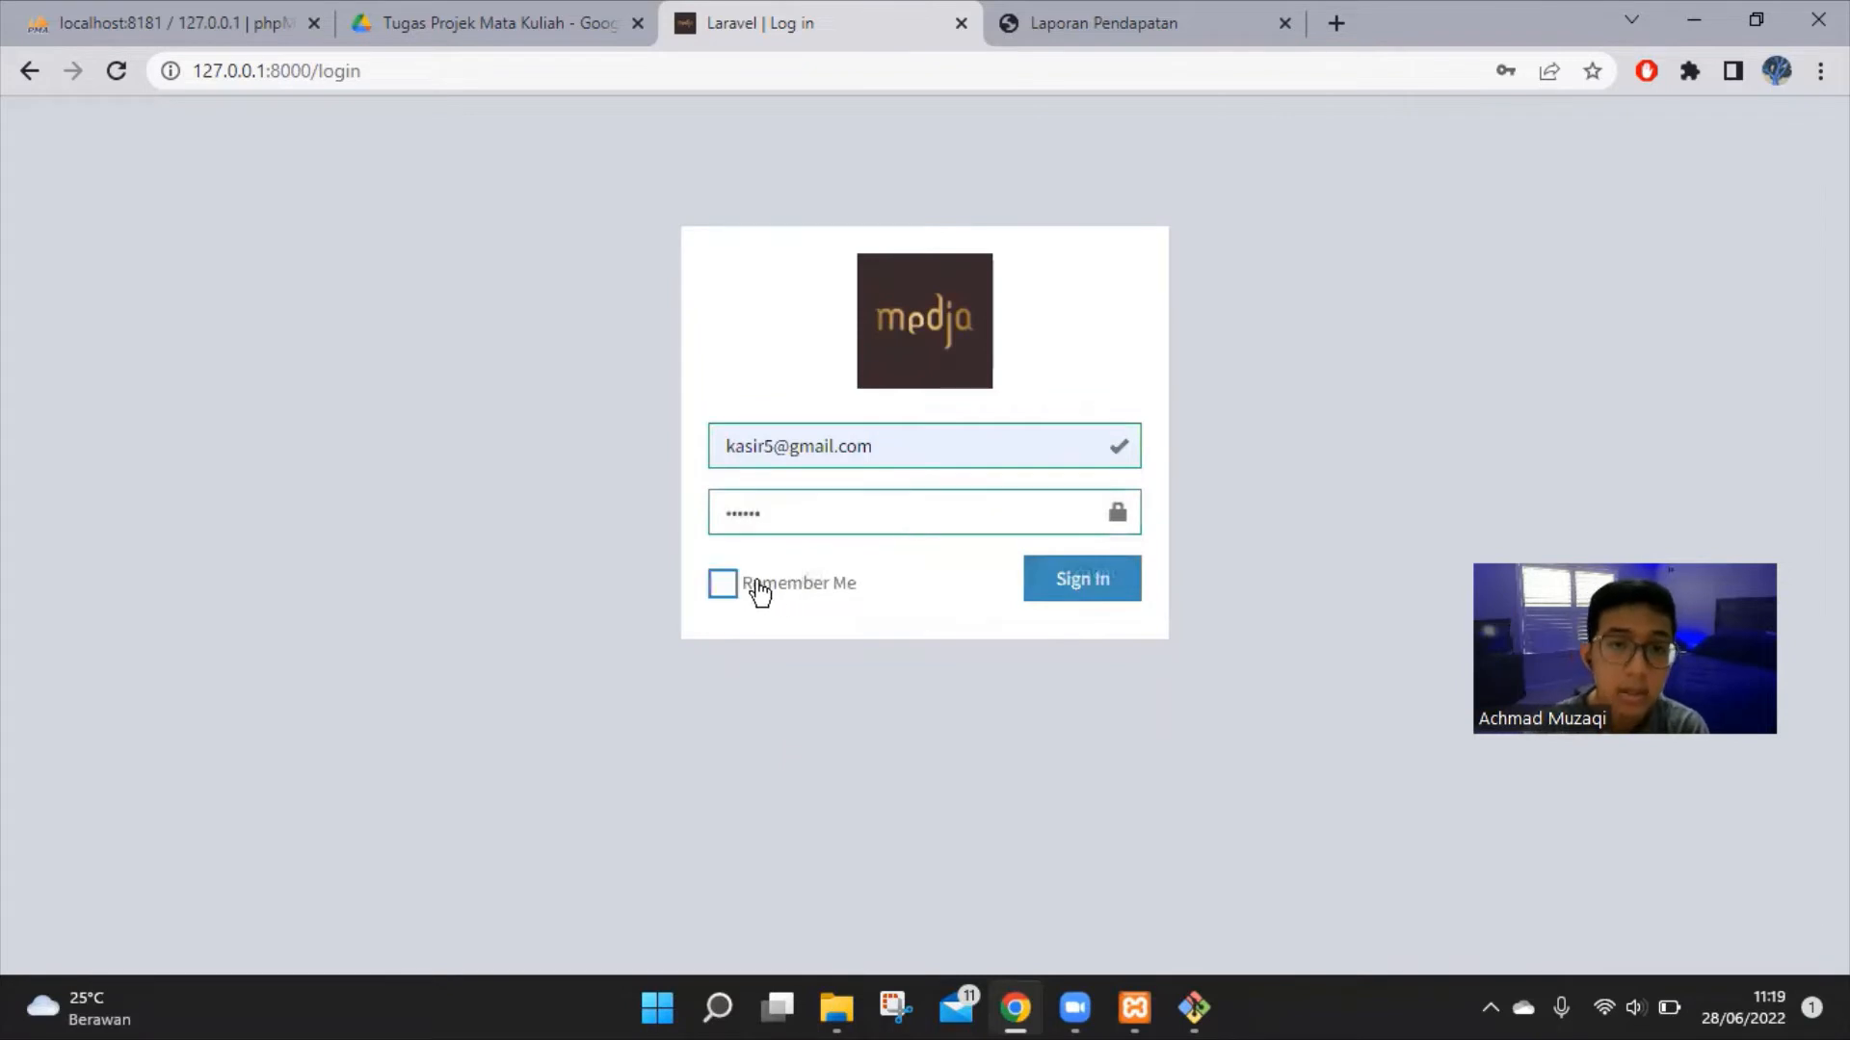
Tick Remember Me, sign in as the cashier, and dismiss Chrome's password popups
click(760, 590)
click(1108, 580)
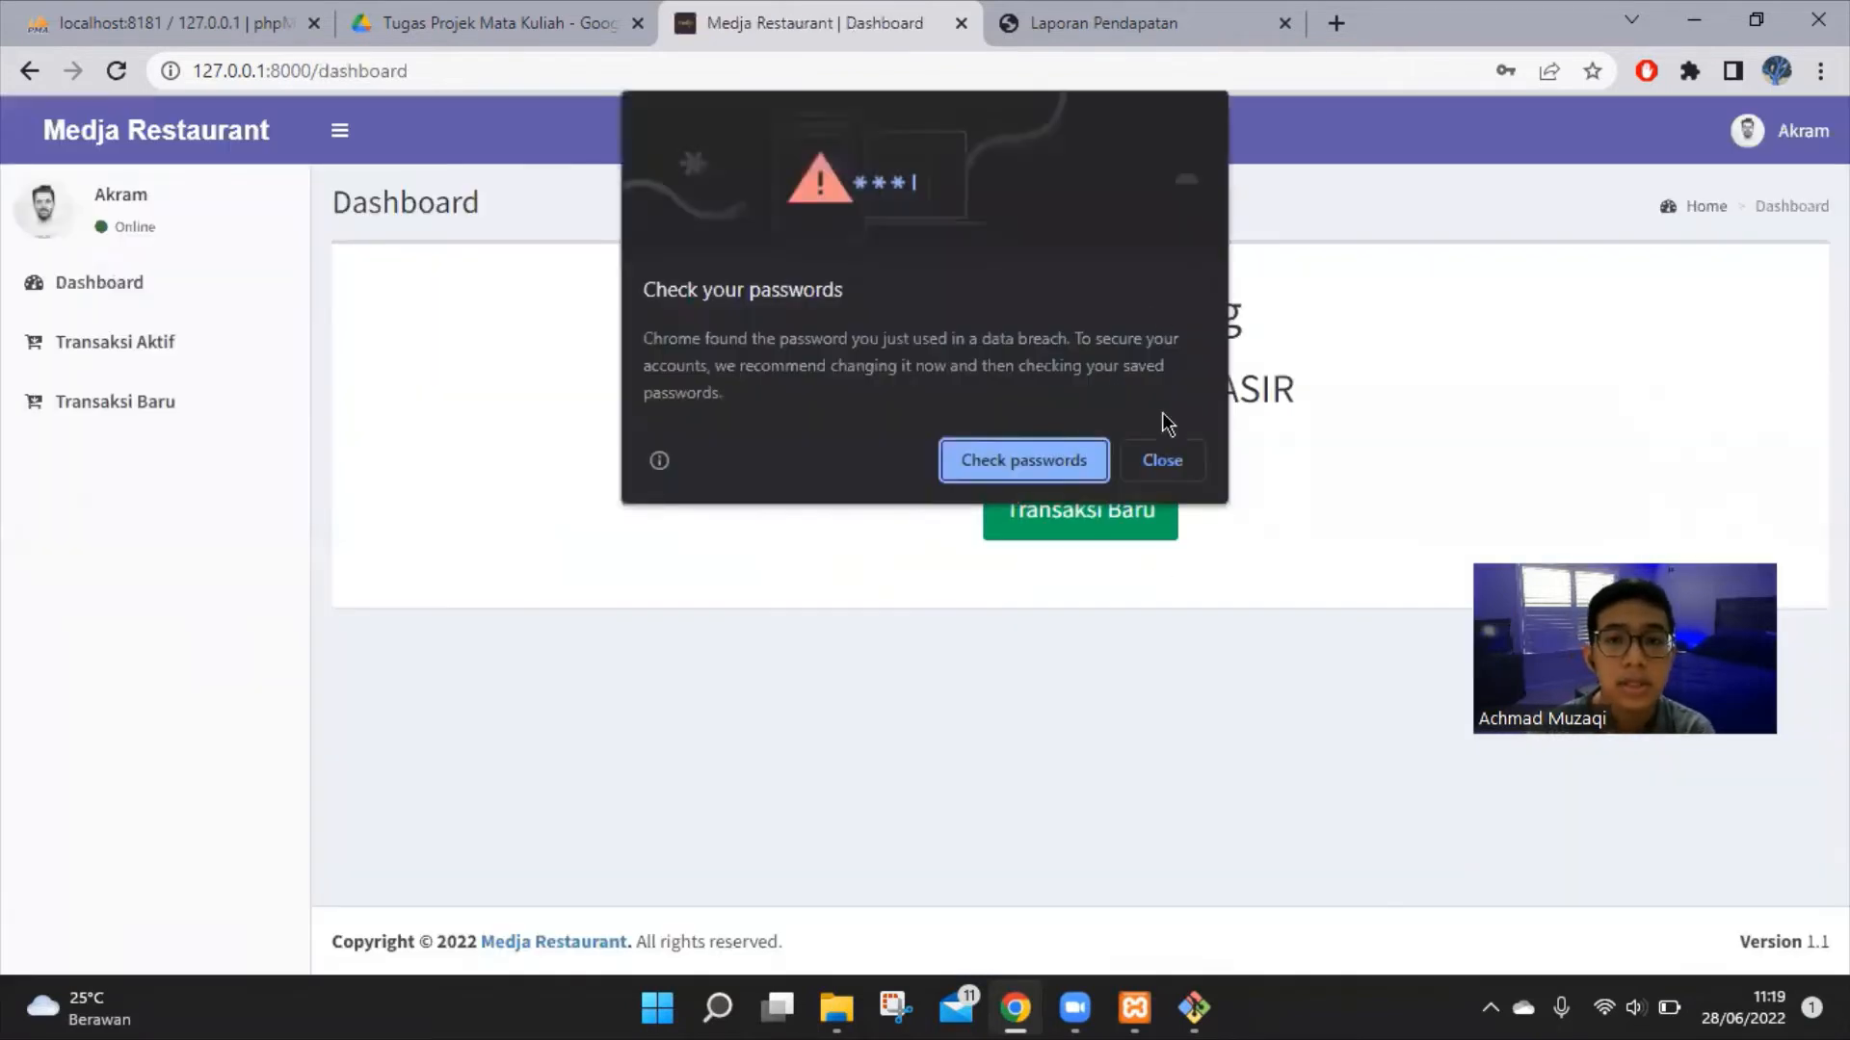
click(1162, 460)
click(1697, 535)
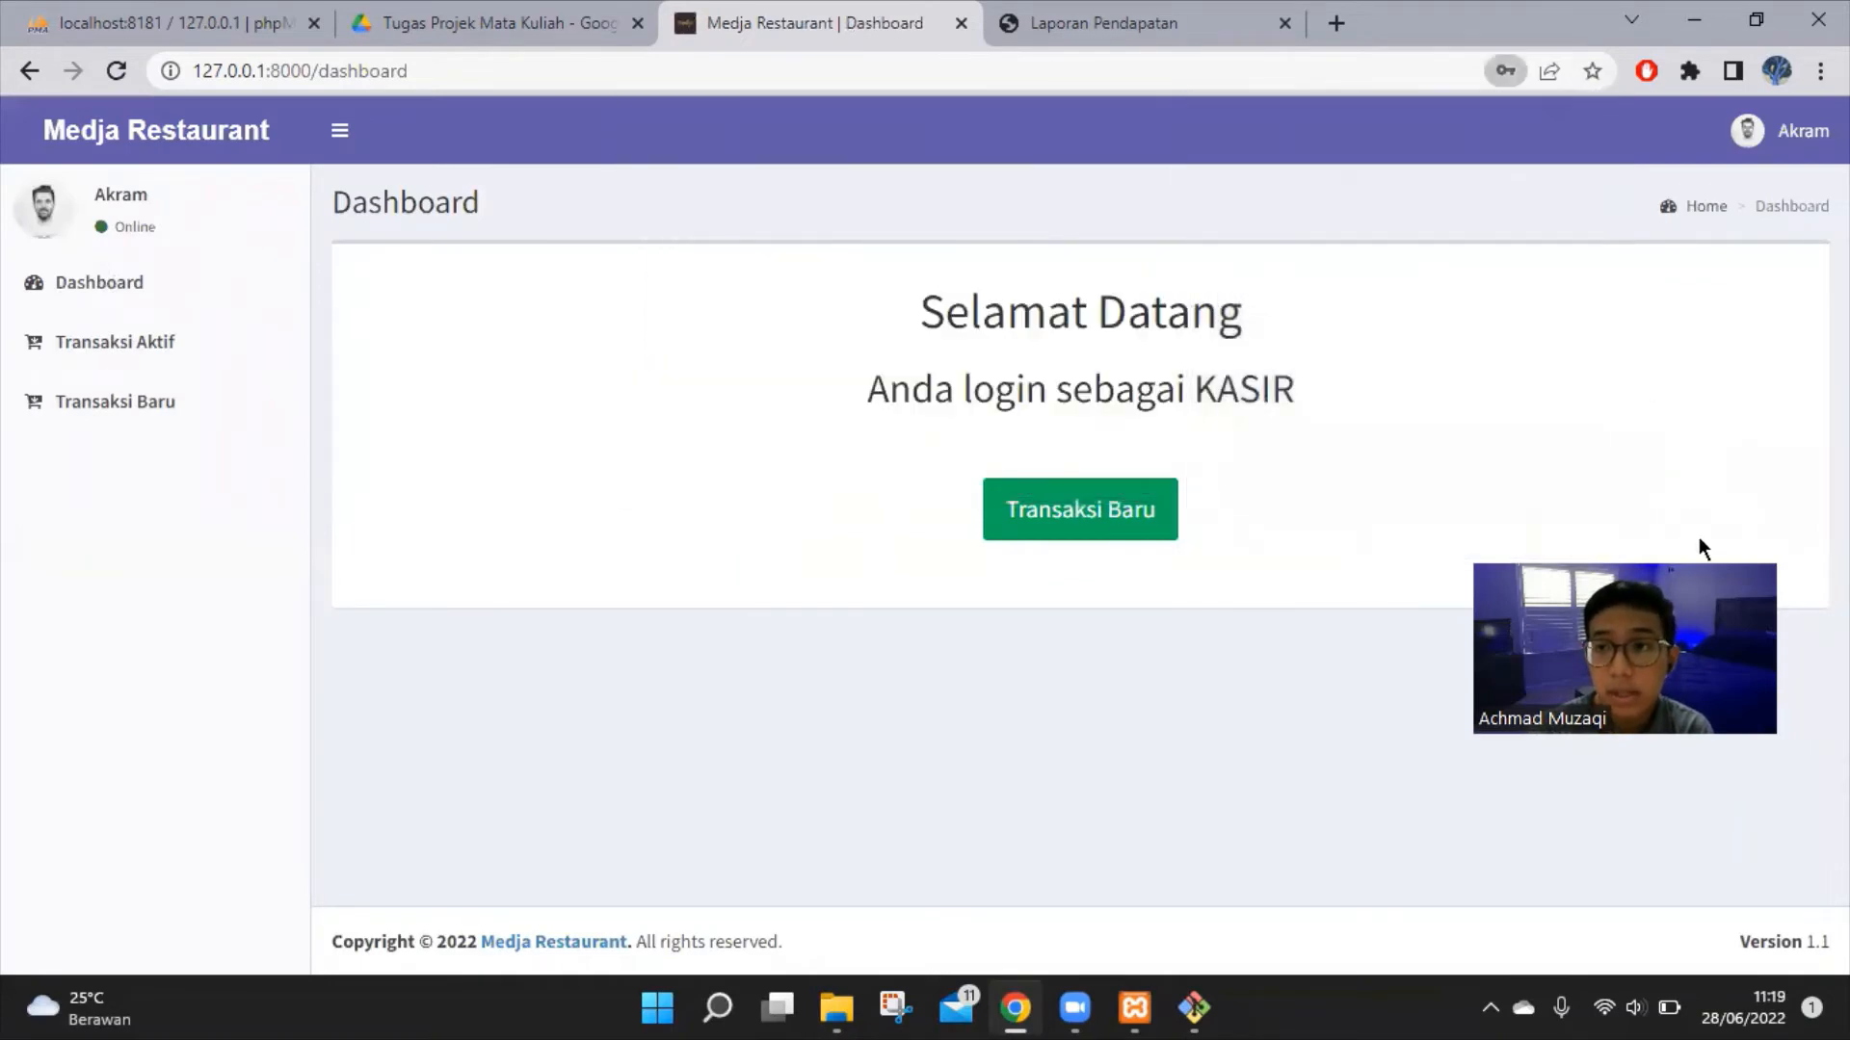
drag(1716, 342, 1716, 342)
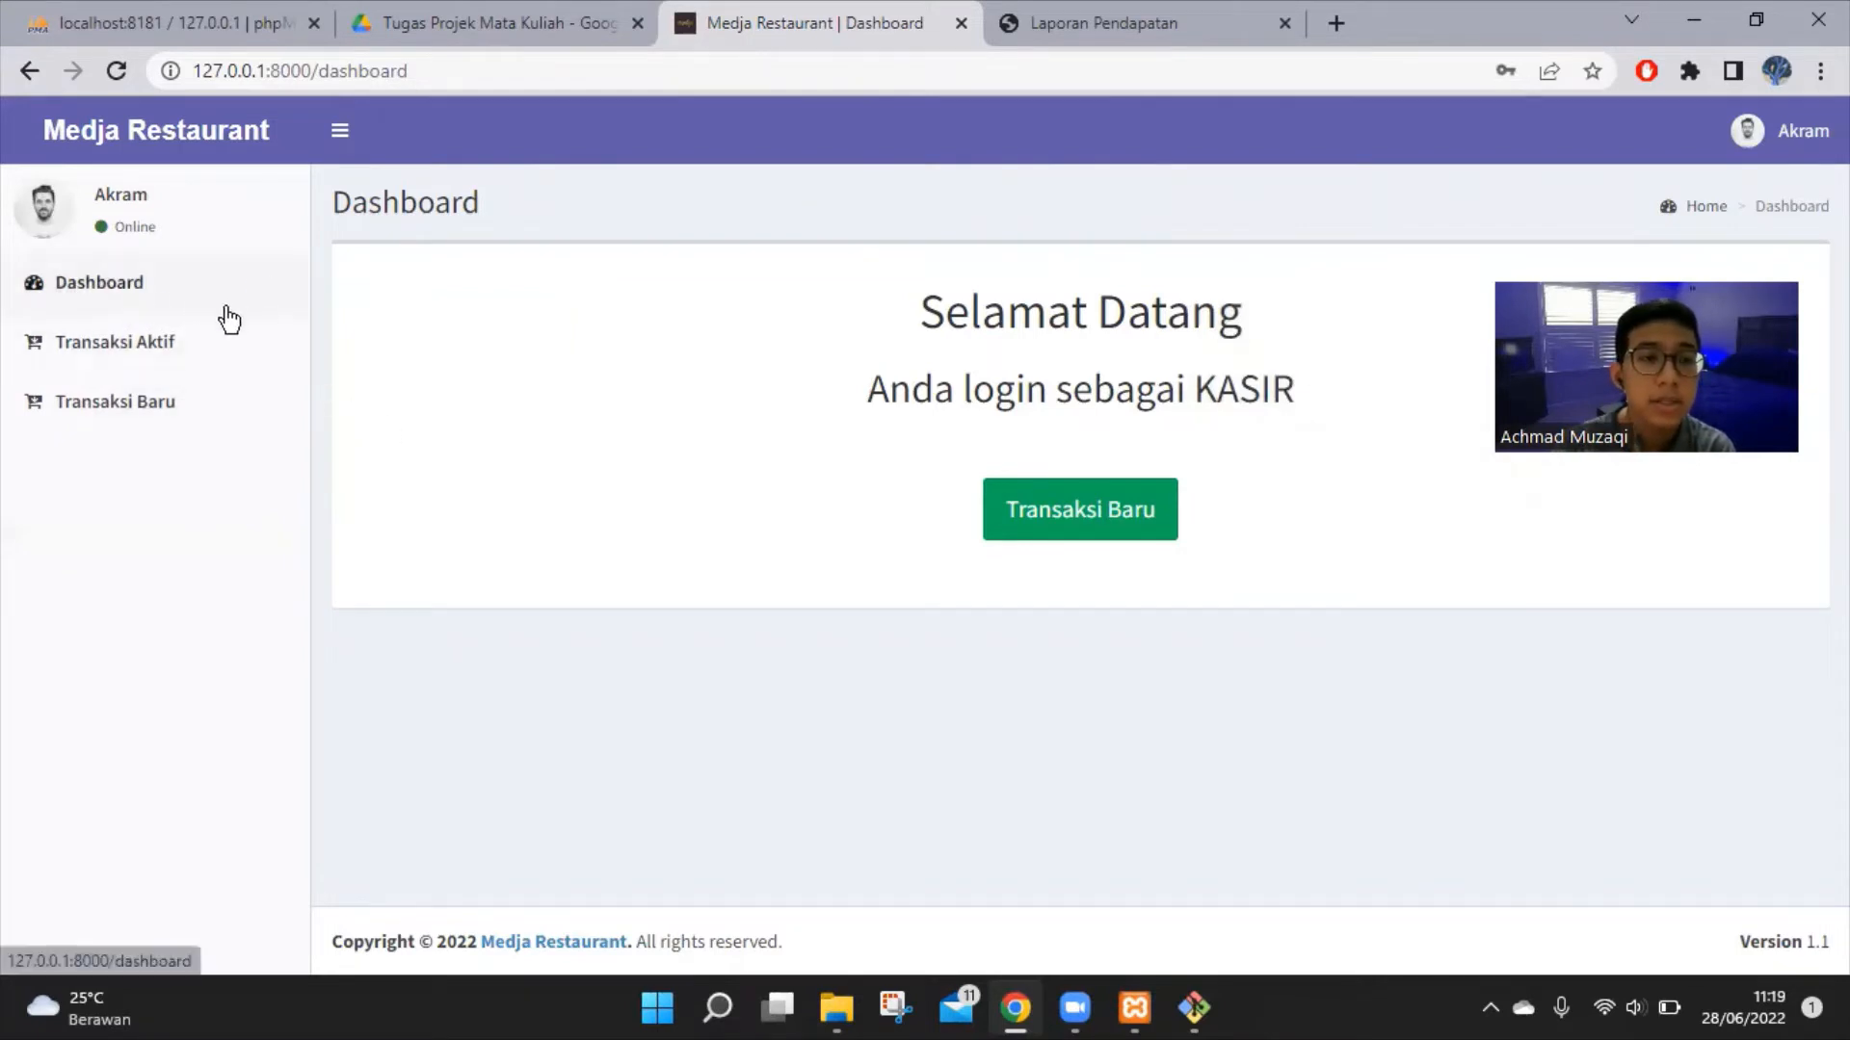
Start a new sale containing Americano Hot/Ice and Ayam Lada Hitam
click(193, 411)
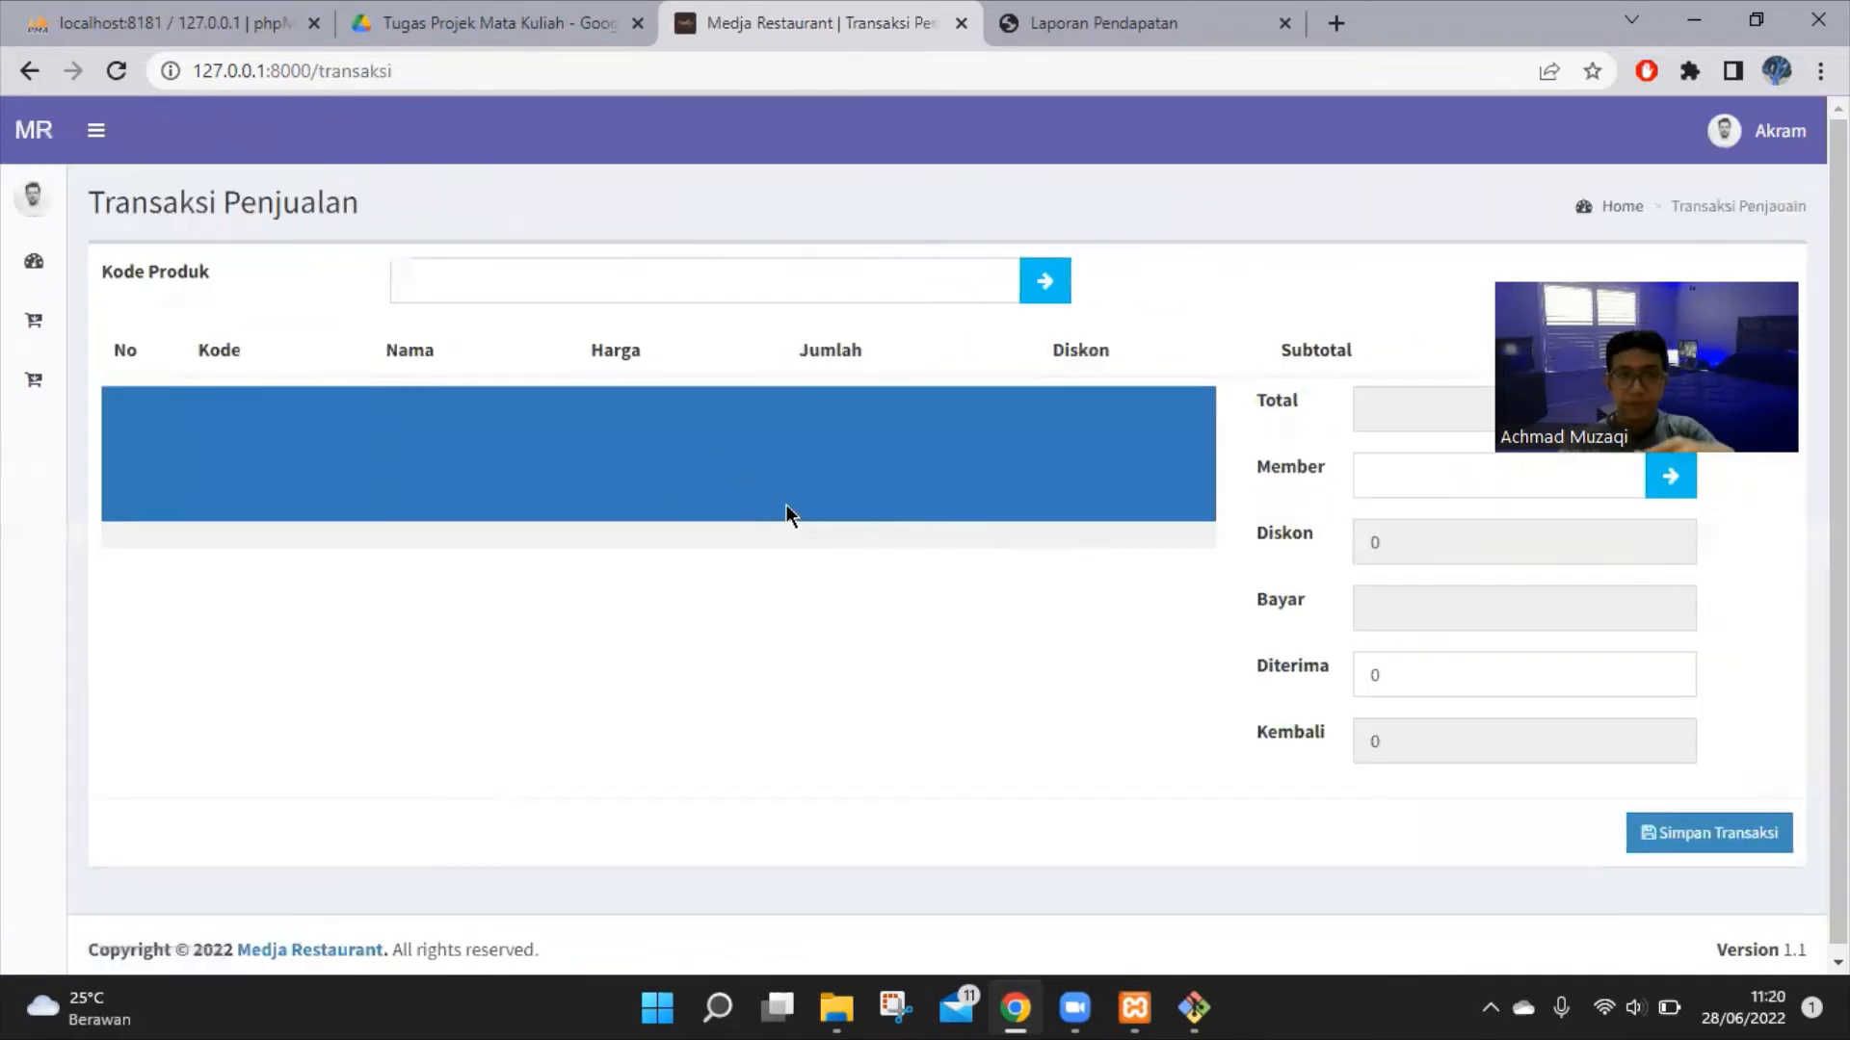
click(1044, 279)
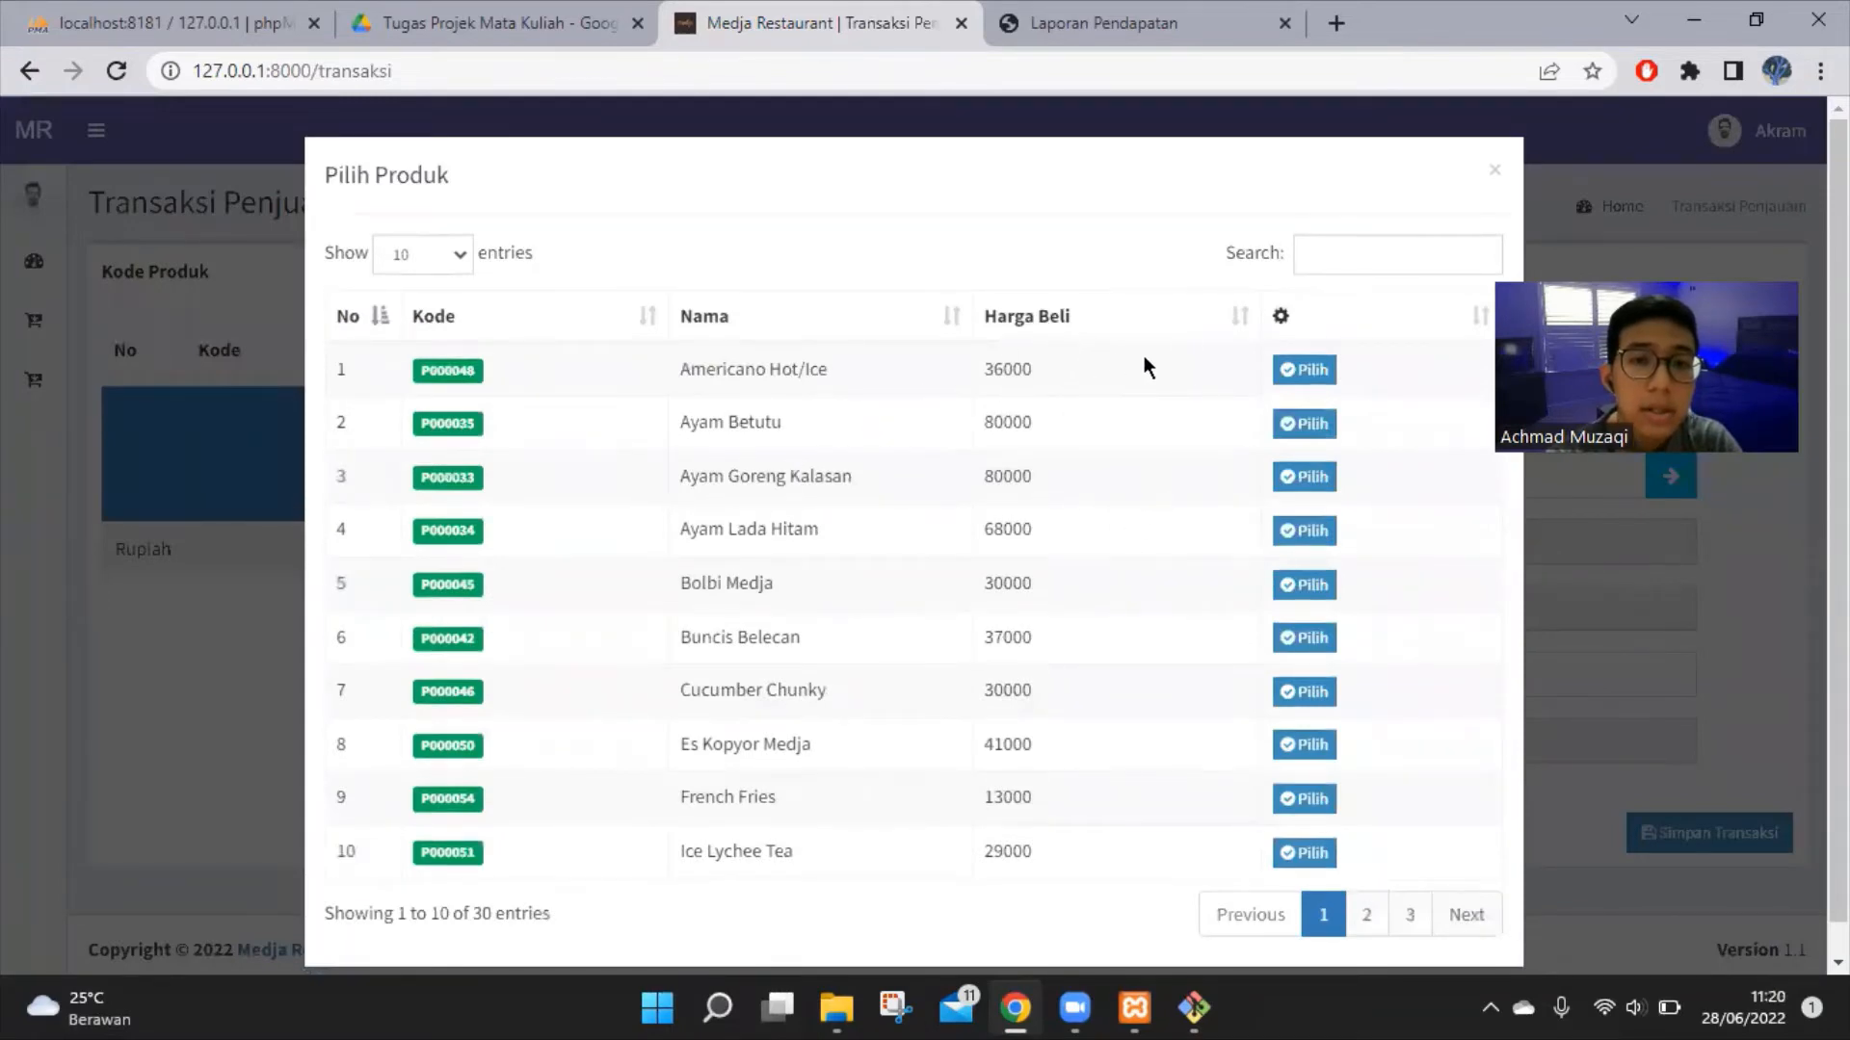
click(1304, 370)
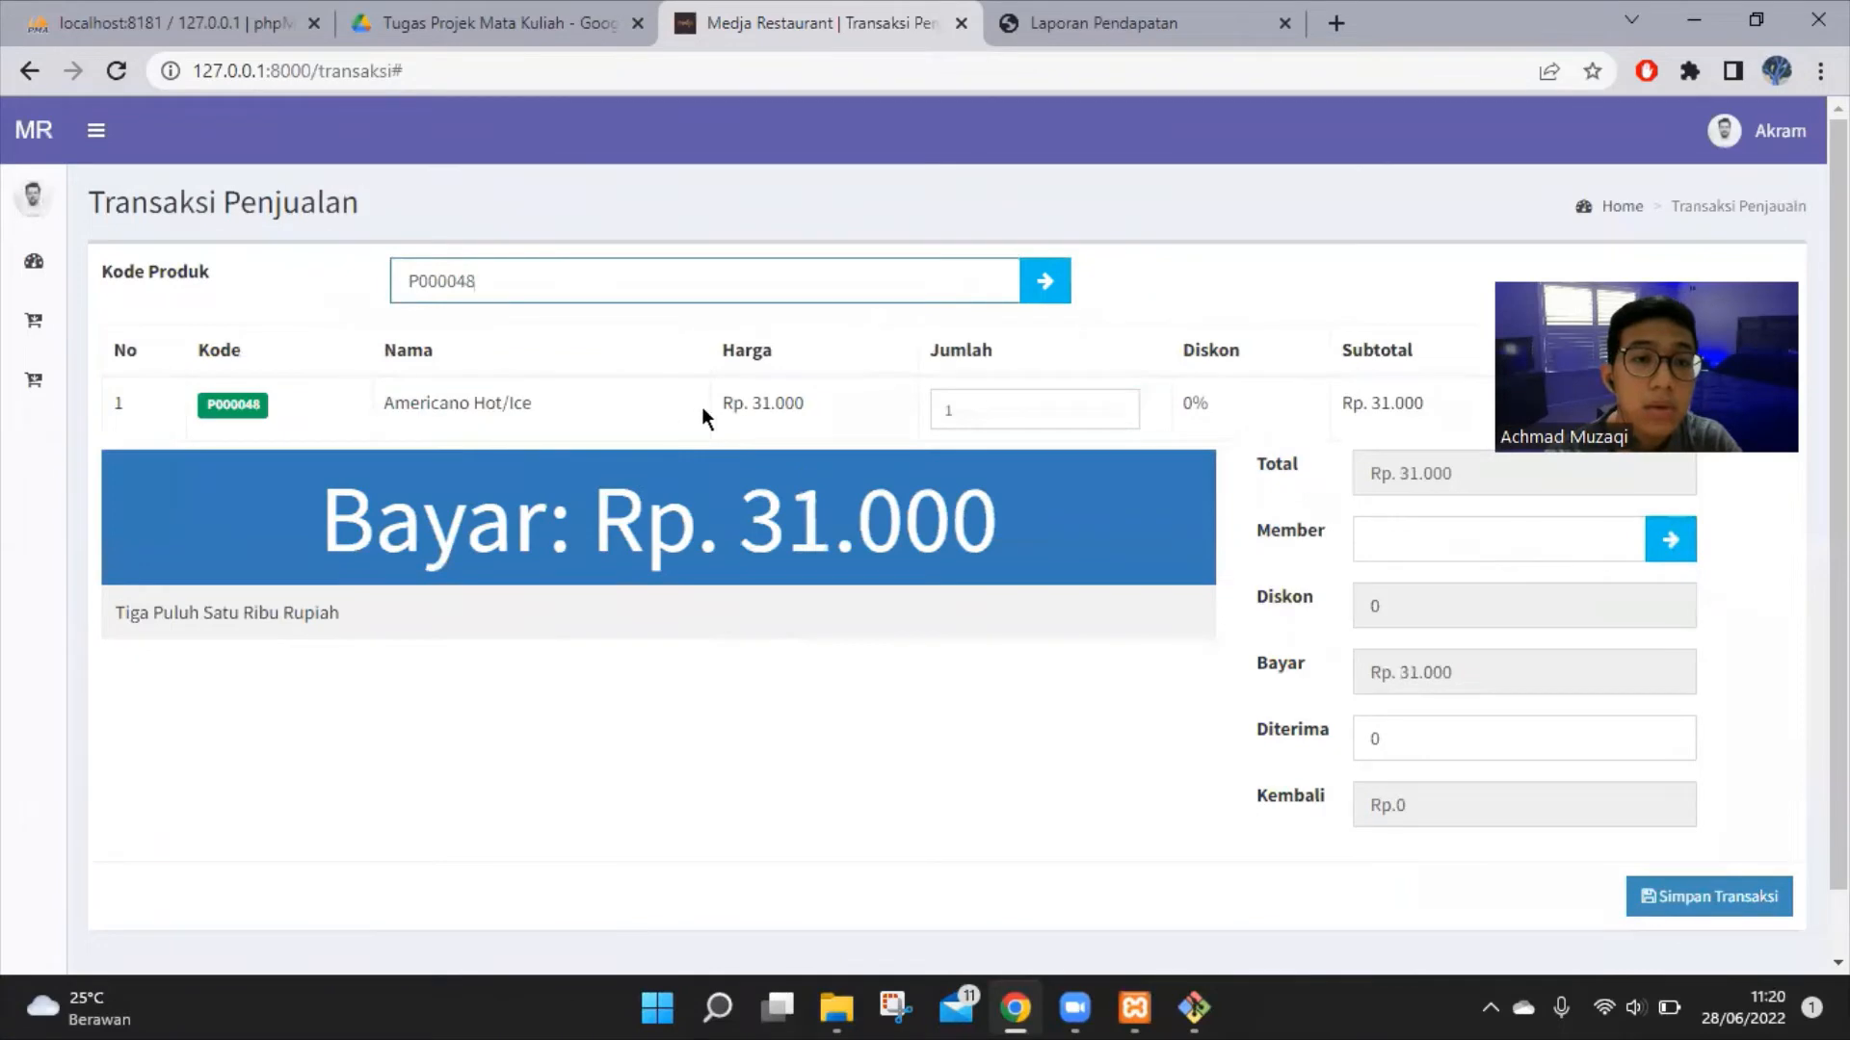
click(1037, 286)
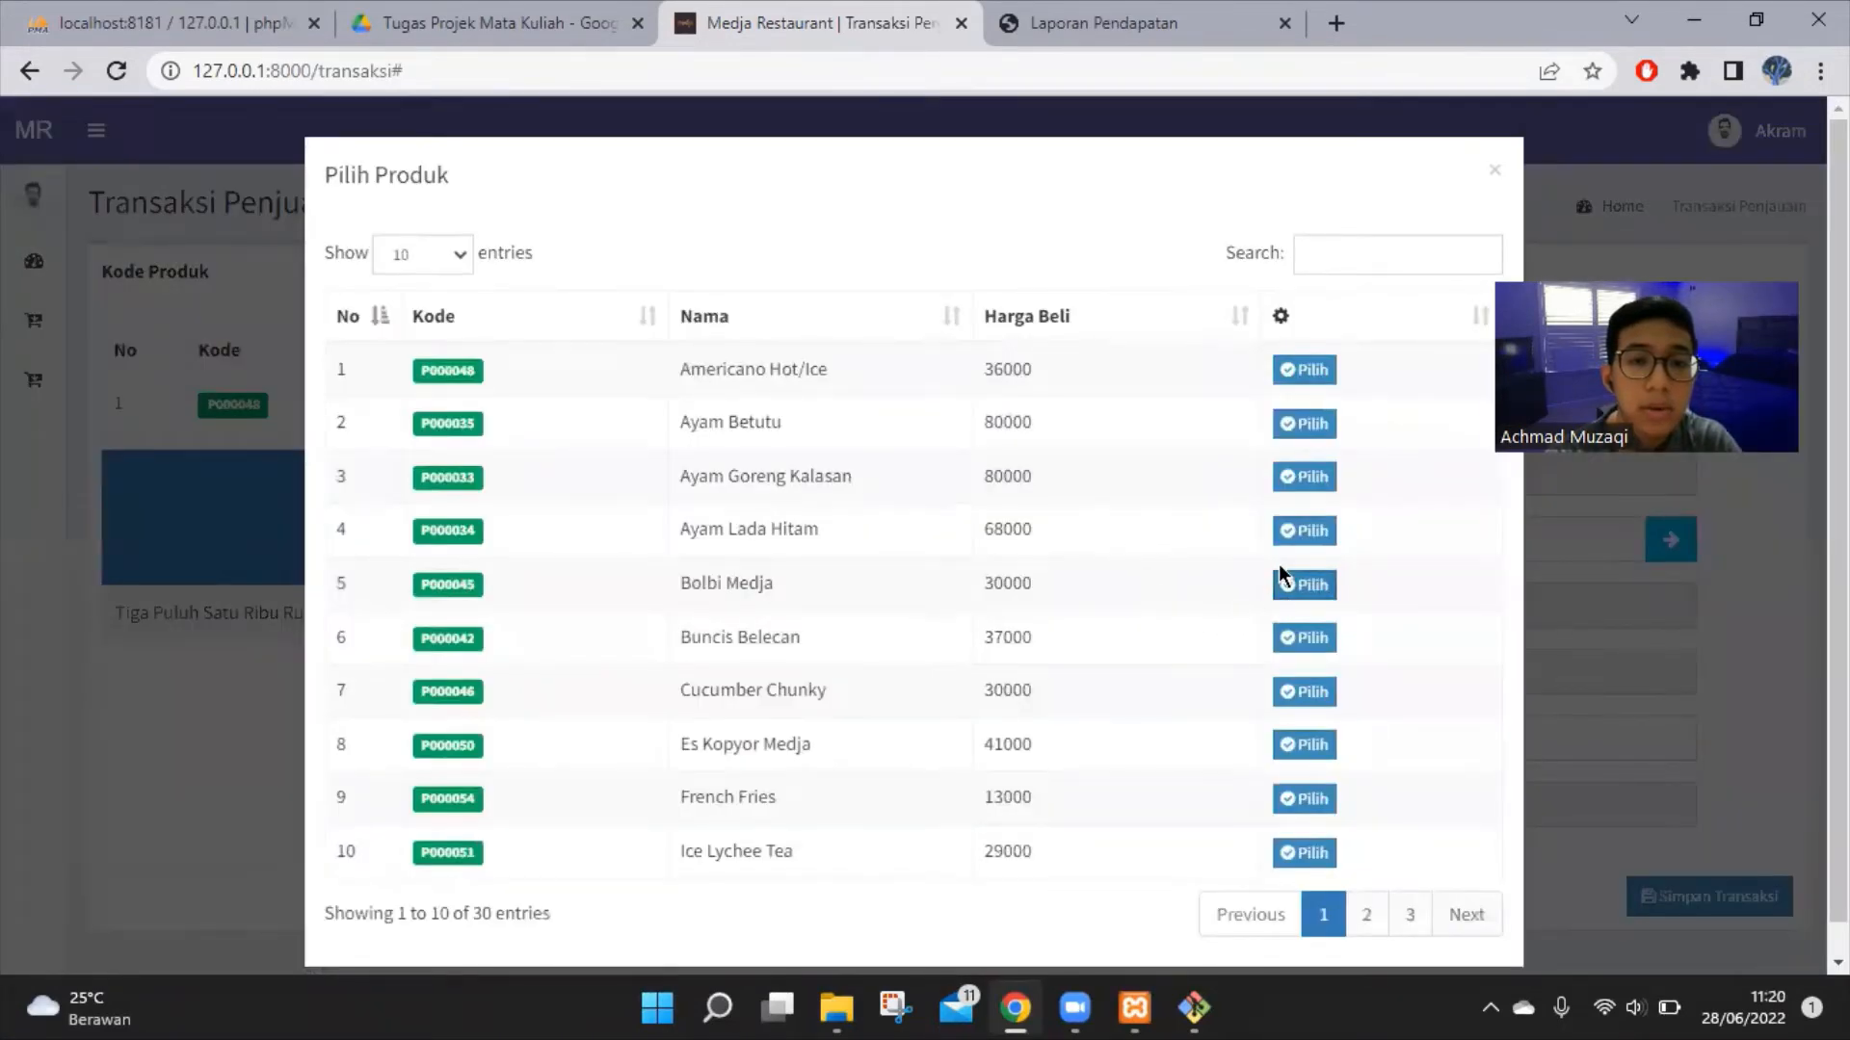
click(1301, 531)
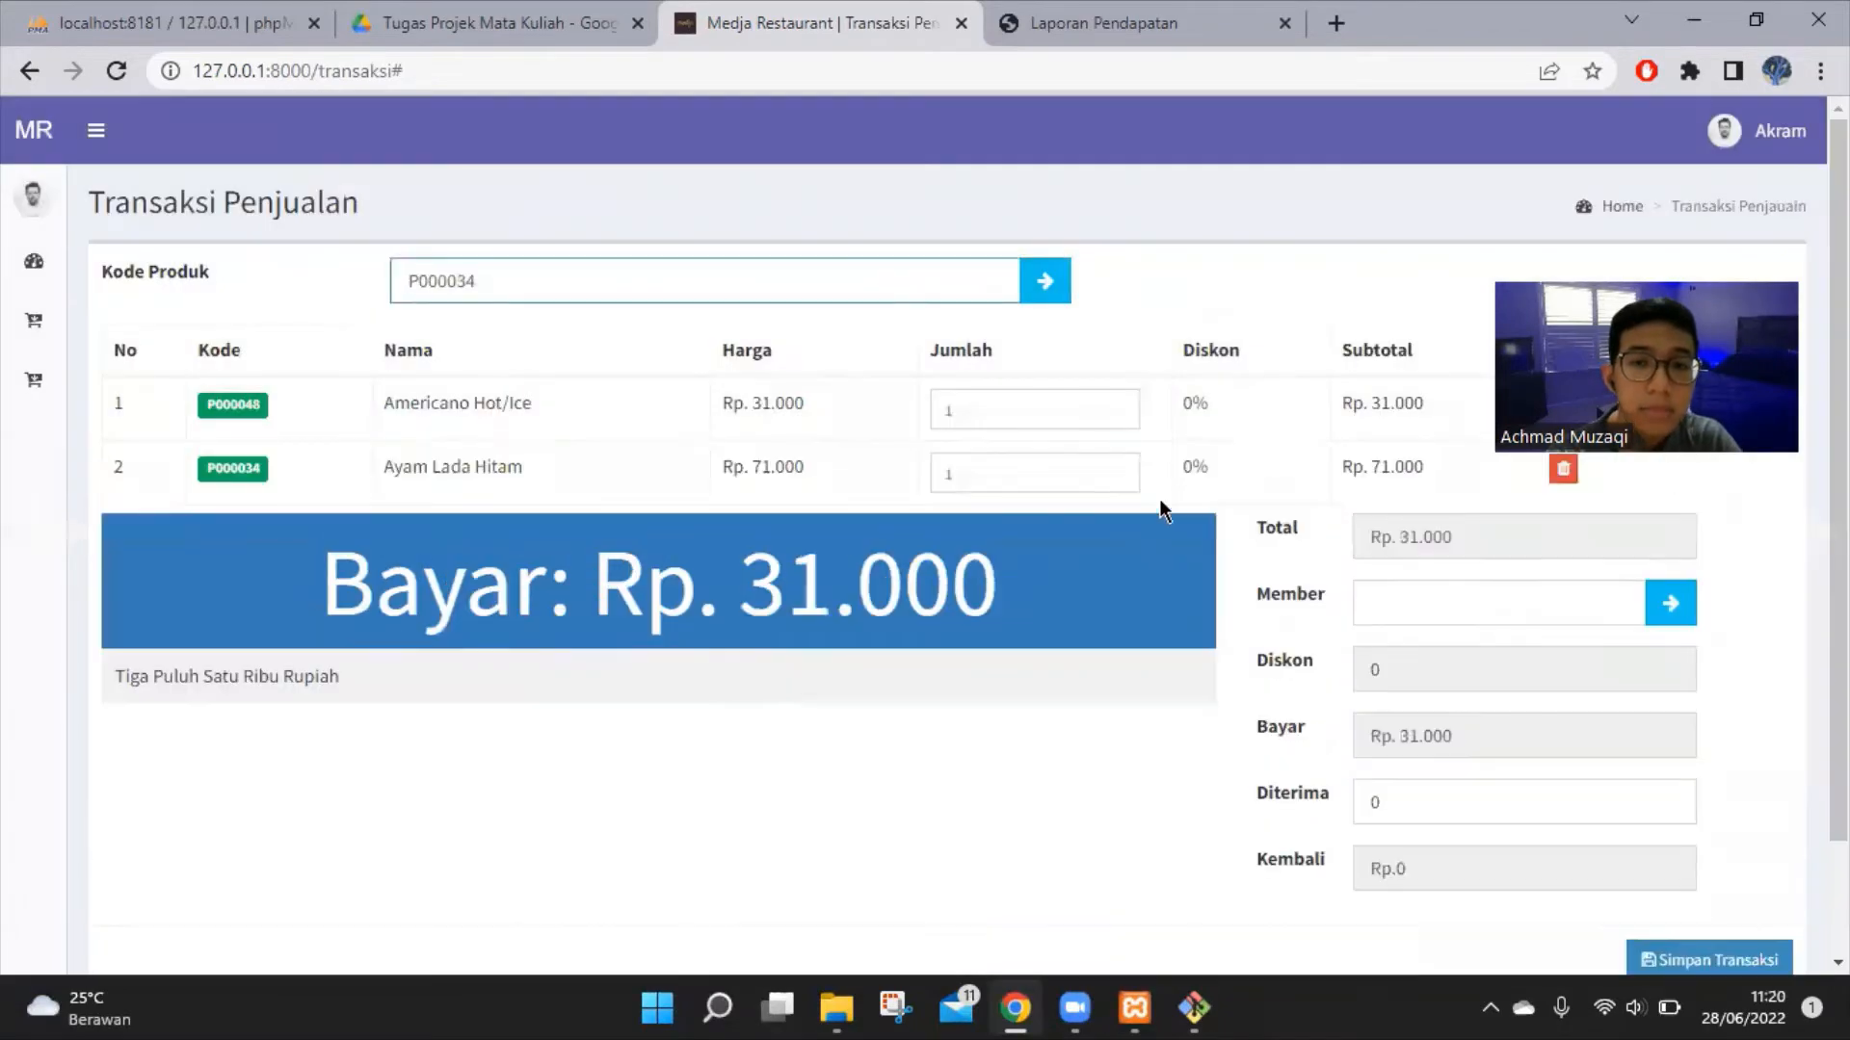
Search for 'Nasi' and add Nasi Merah as the third order line
click(1035, 272)
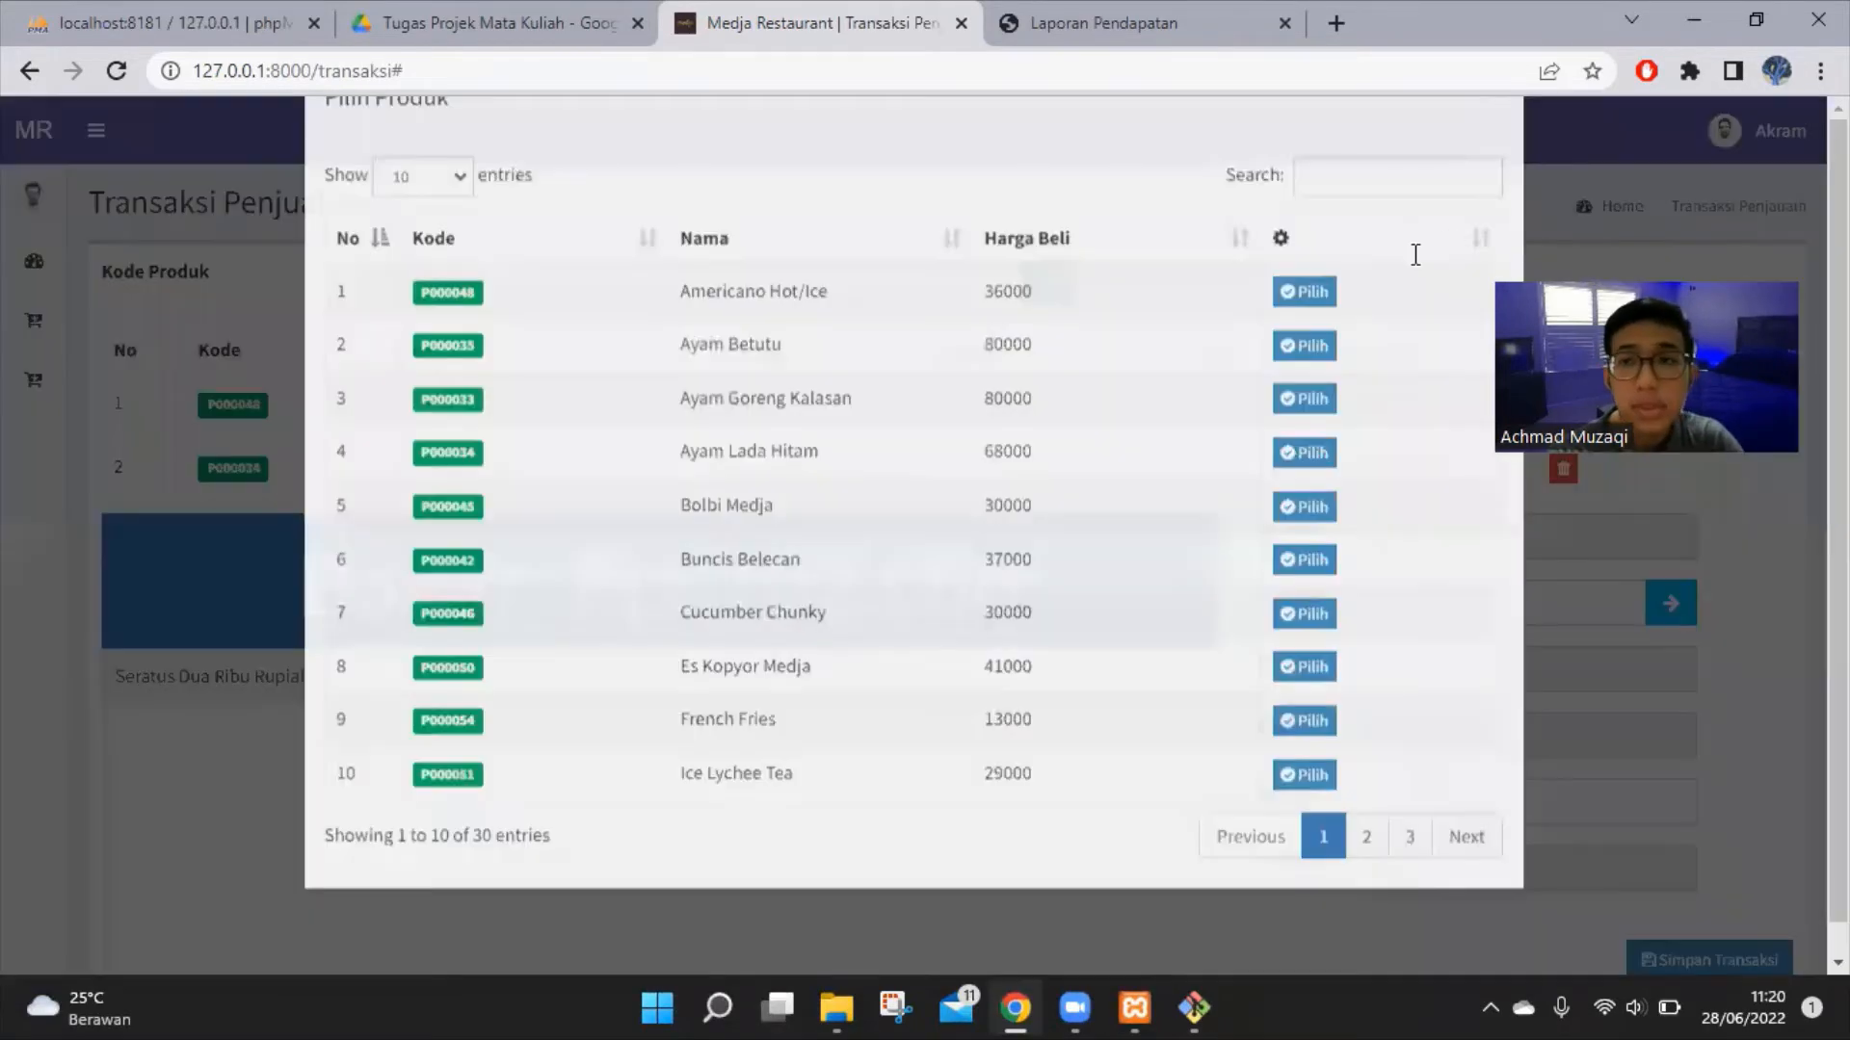
text(Nasi)
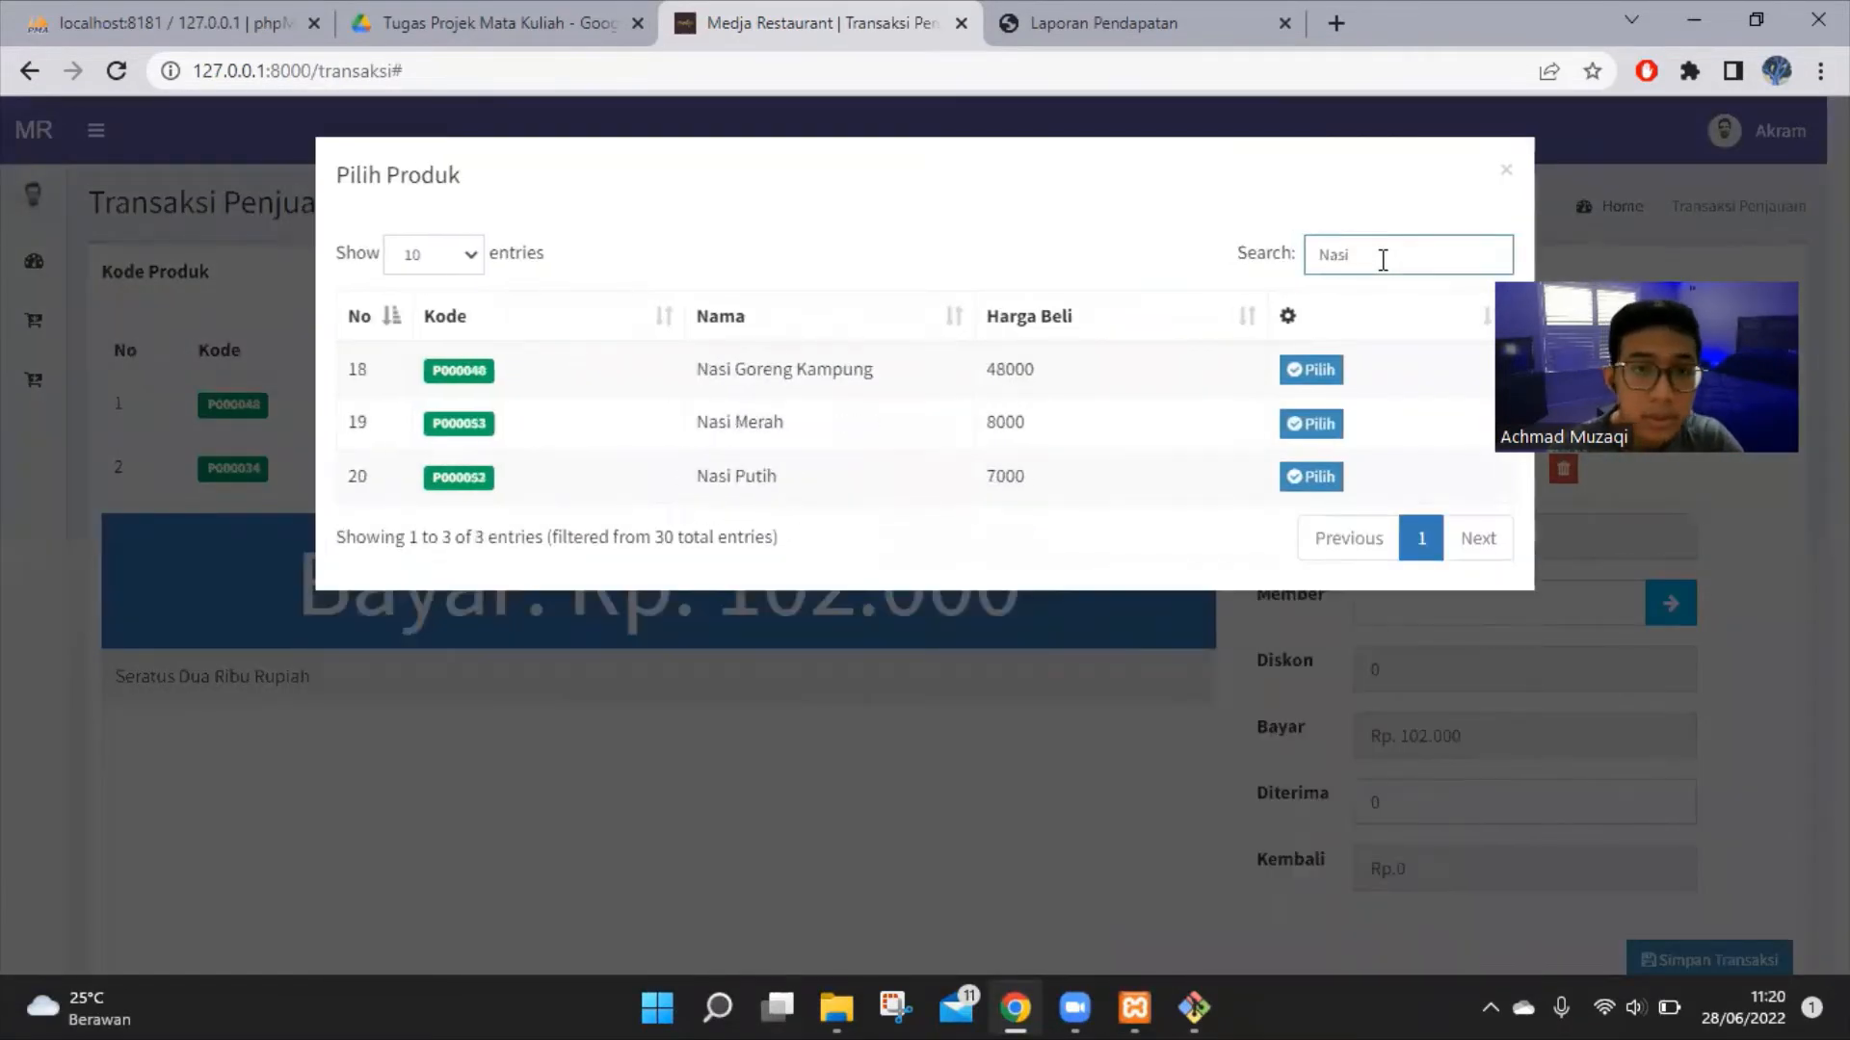
click(1311, 424)
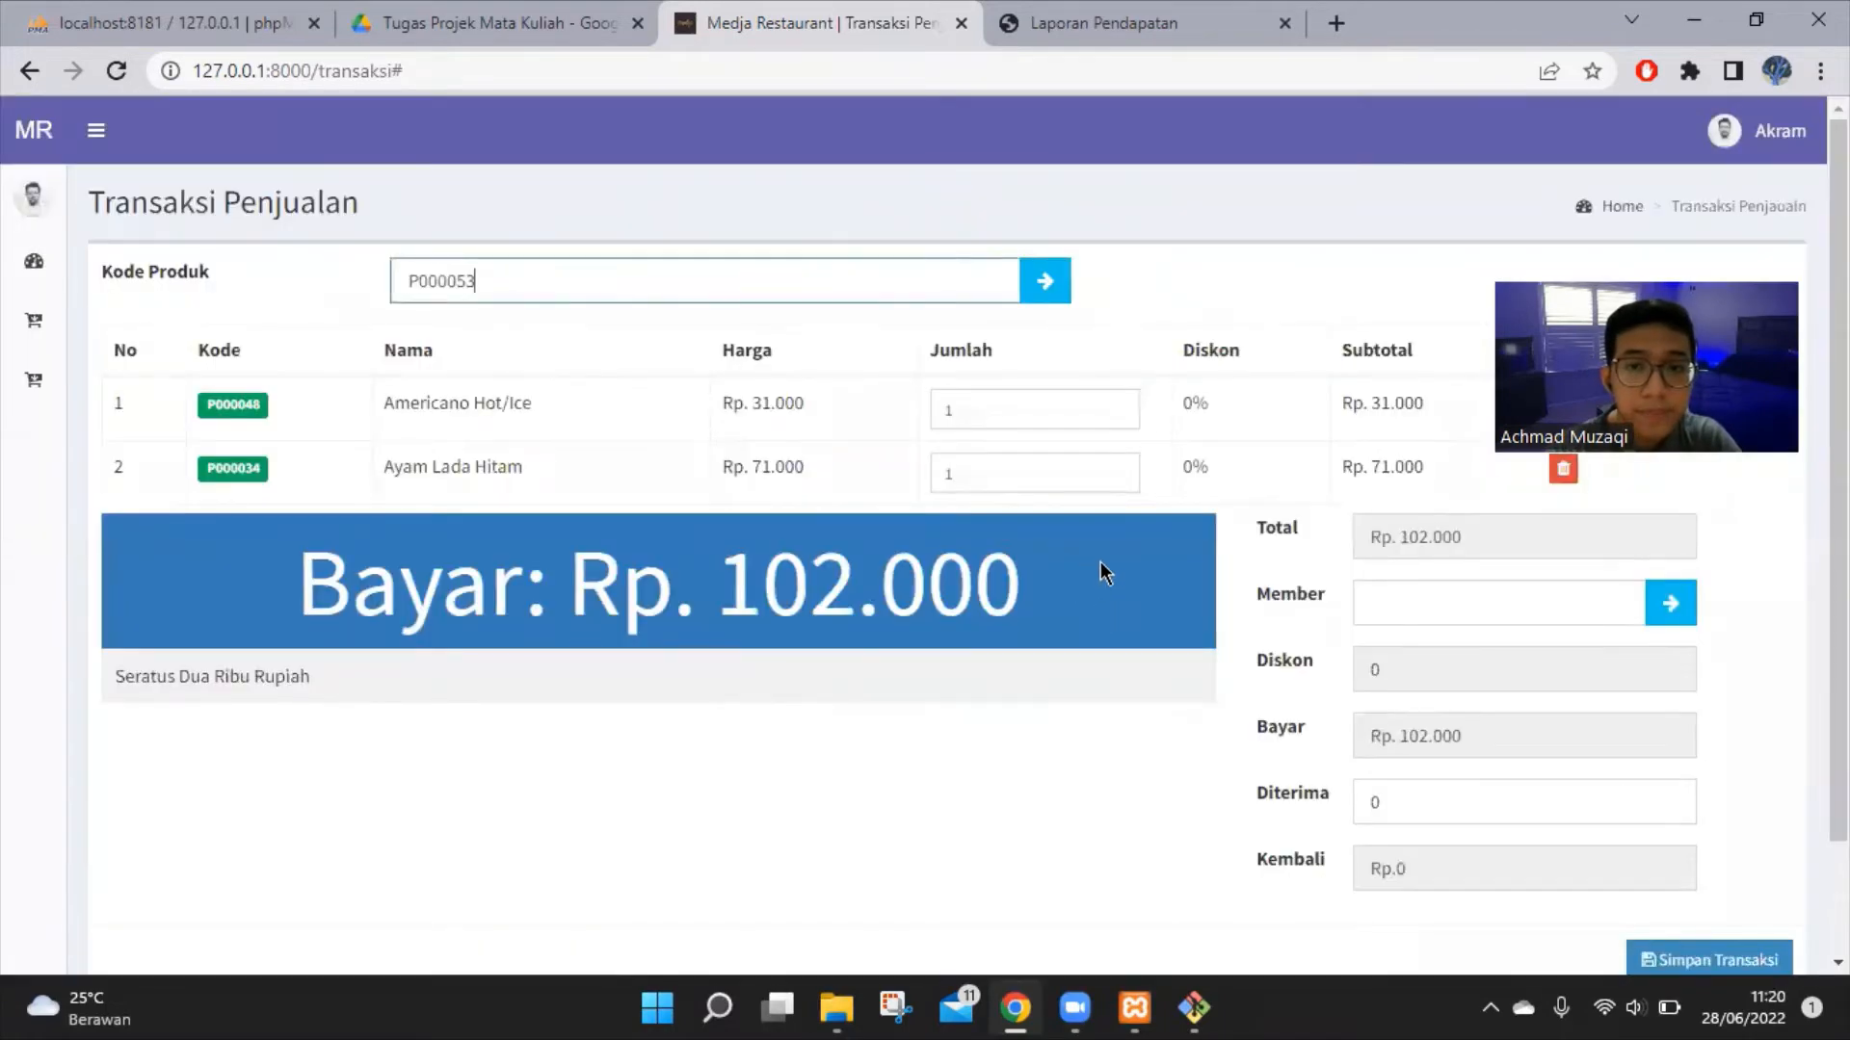
click(1084, 537)
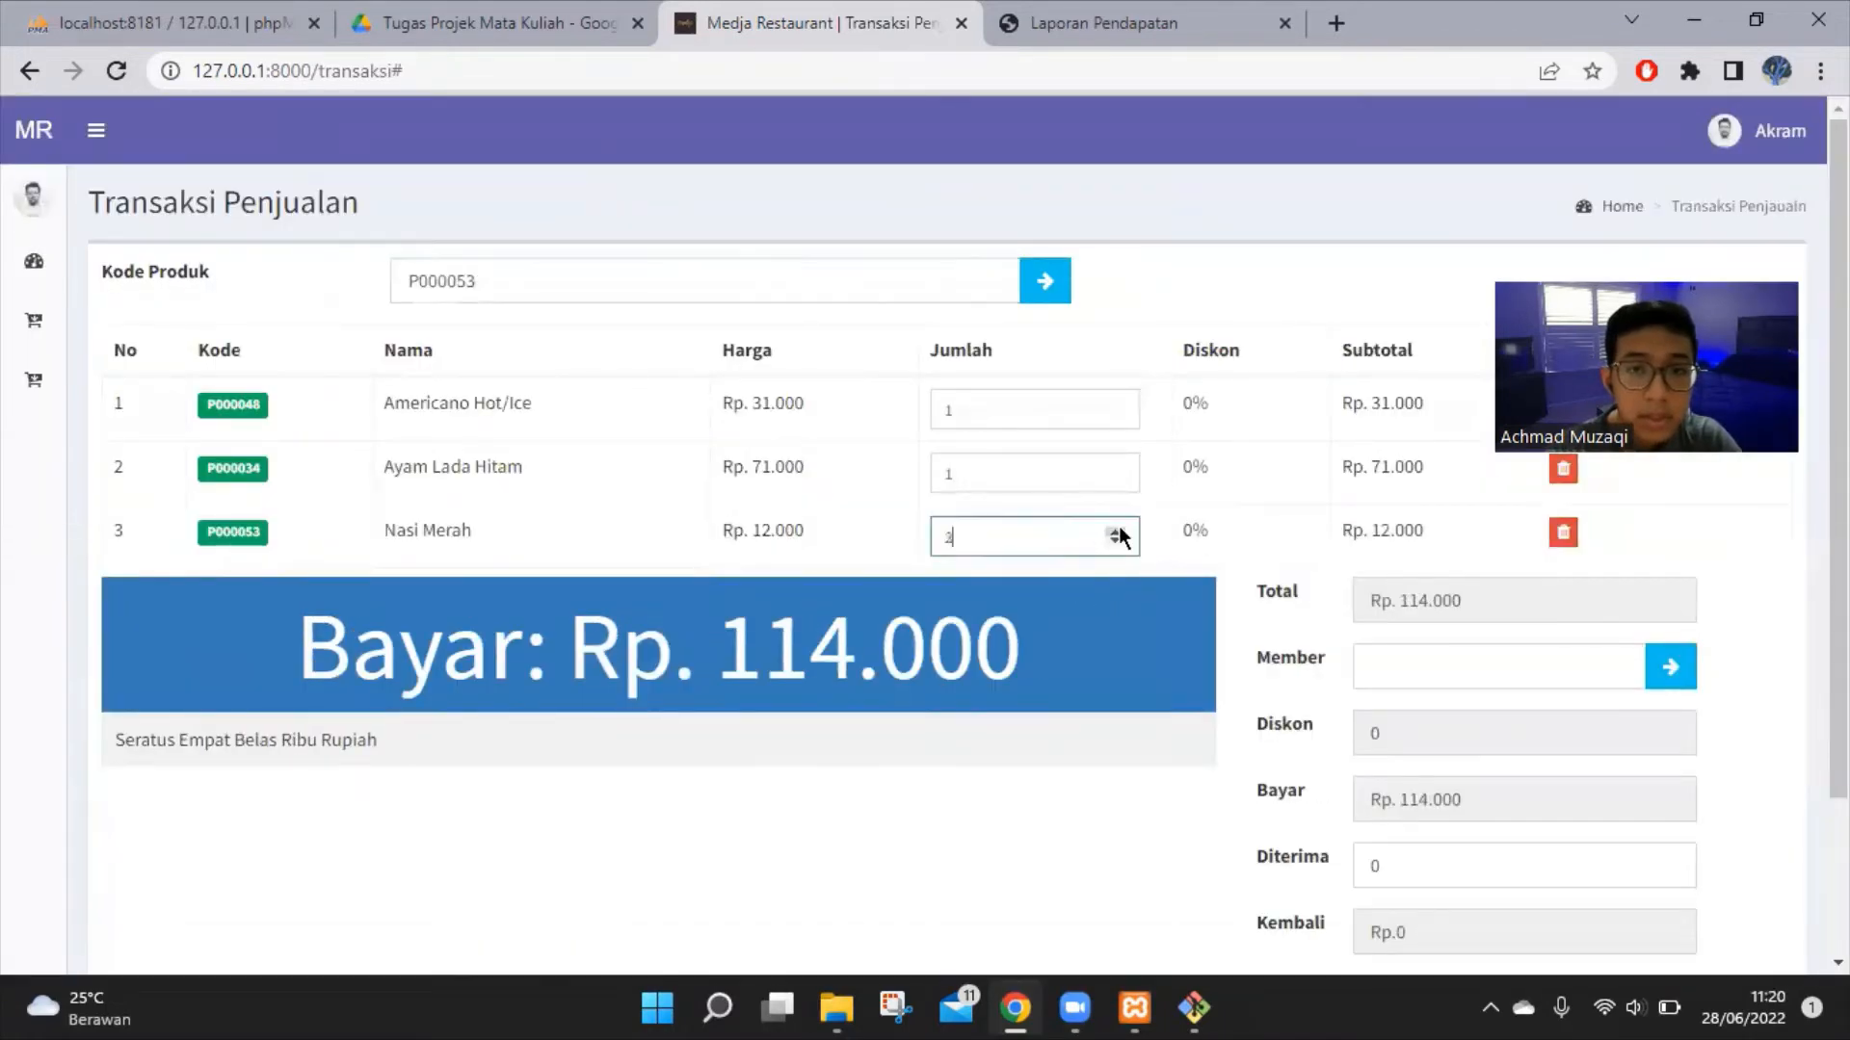
Clear the product search and add French Fries with quantity 2
click(1045, 280)
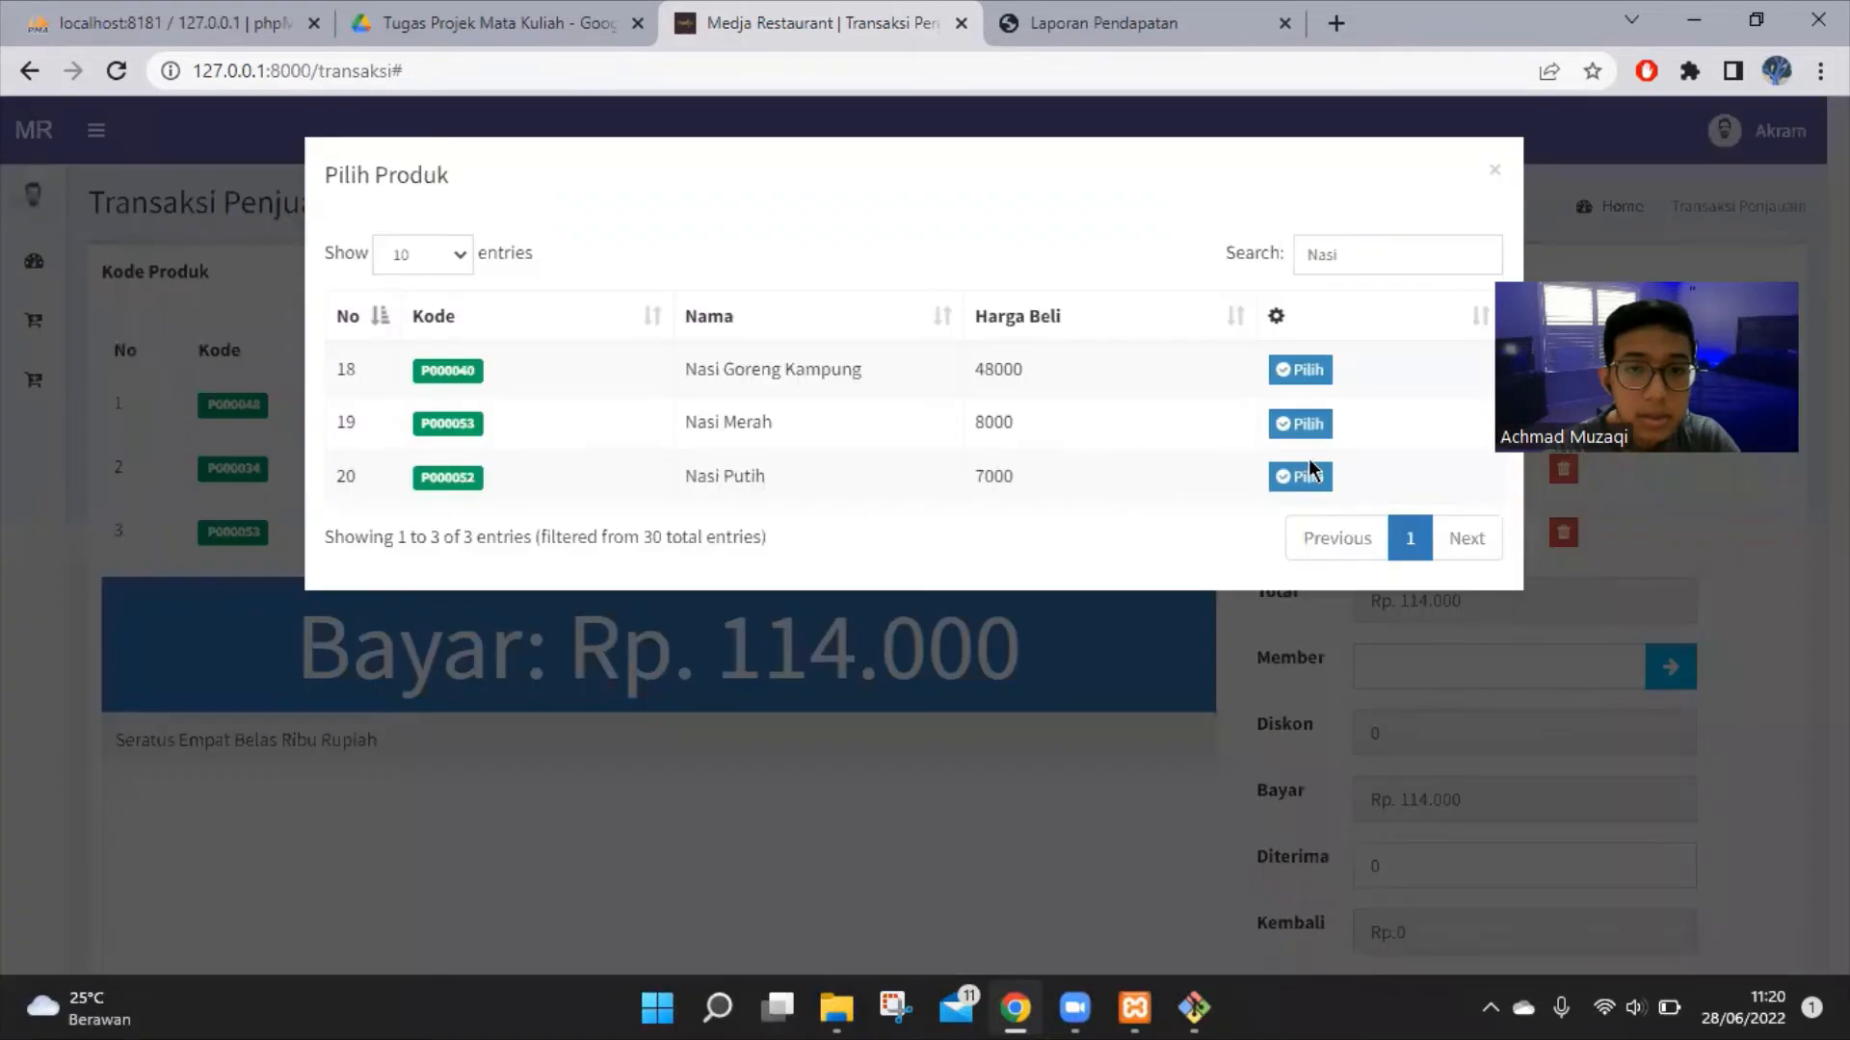
click(1395, 253)
key(BackSpace)
key(BackSpace)
key(BackSpace)
key(BackSpace)
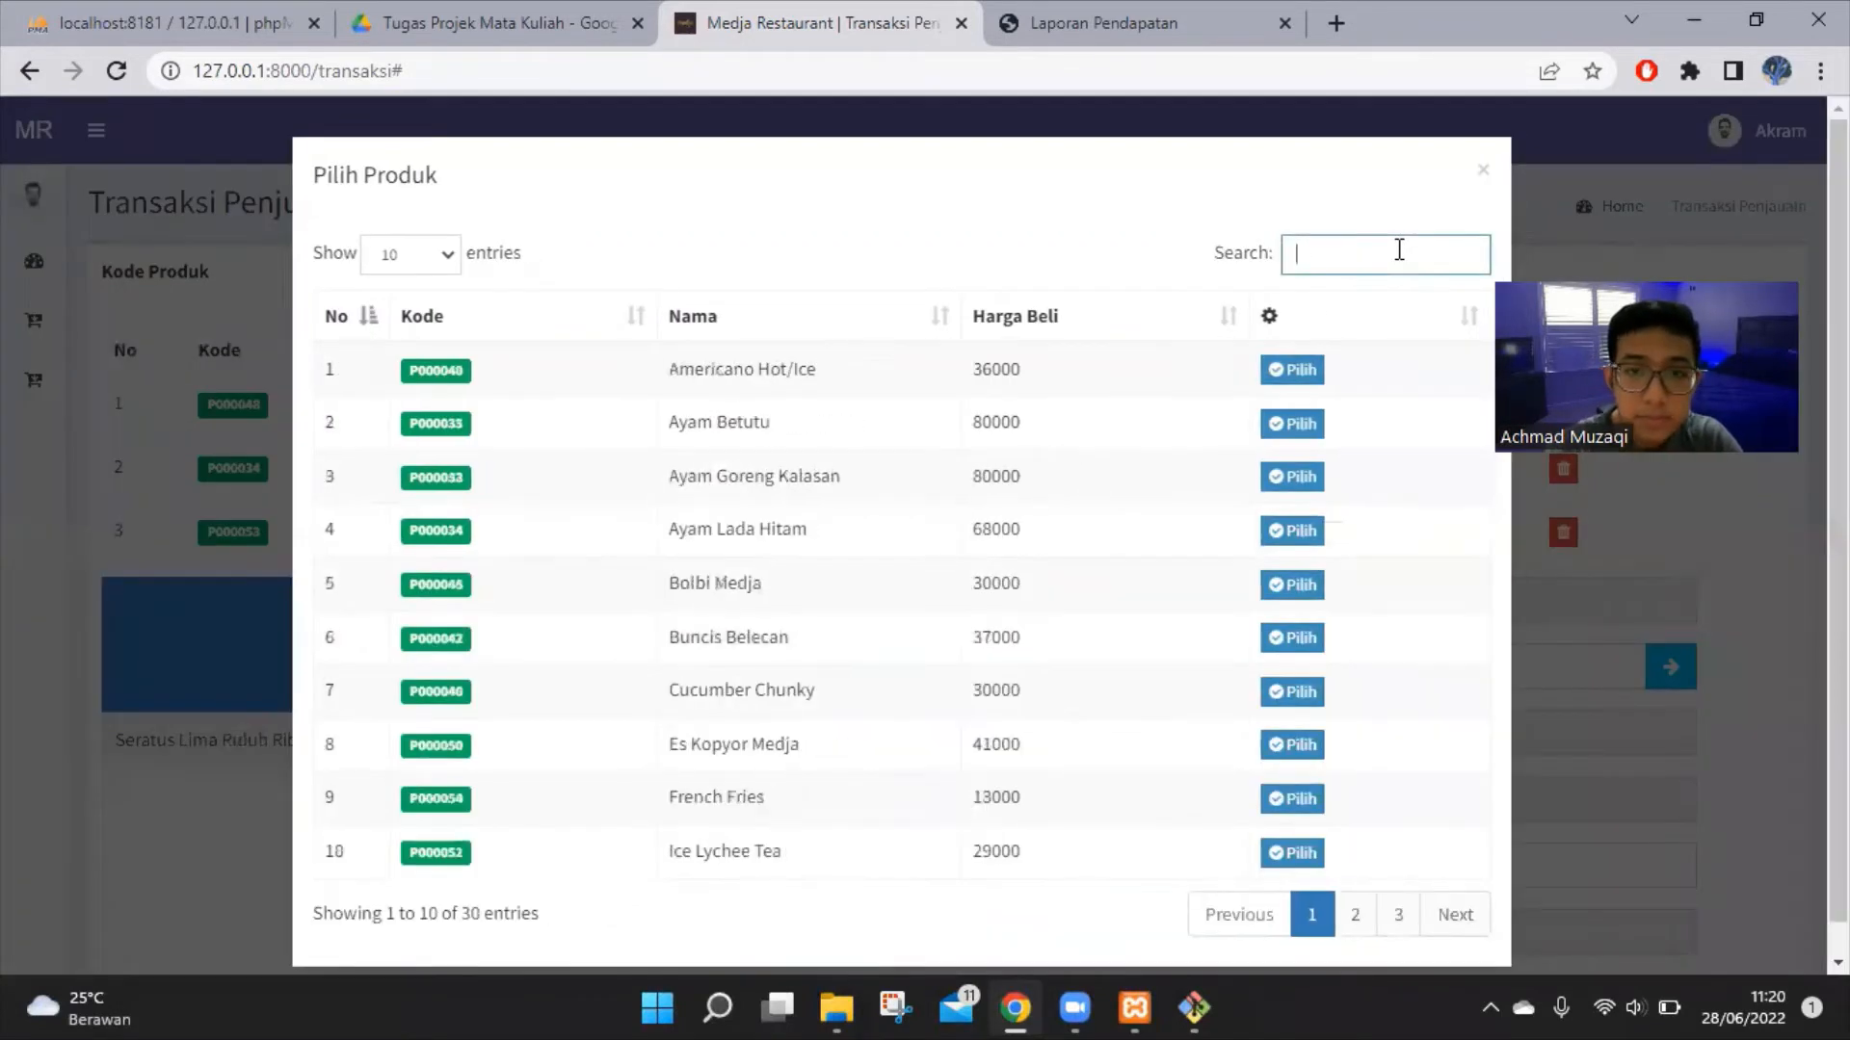
click(1297, 800)
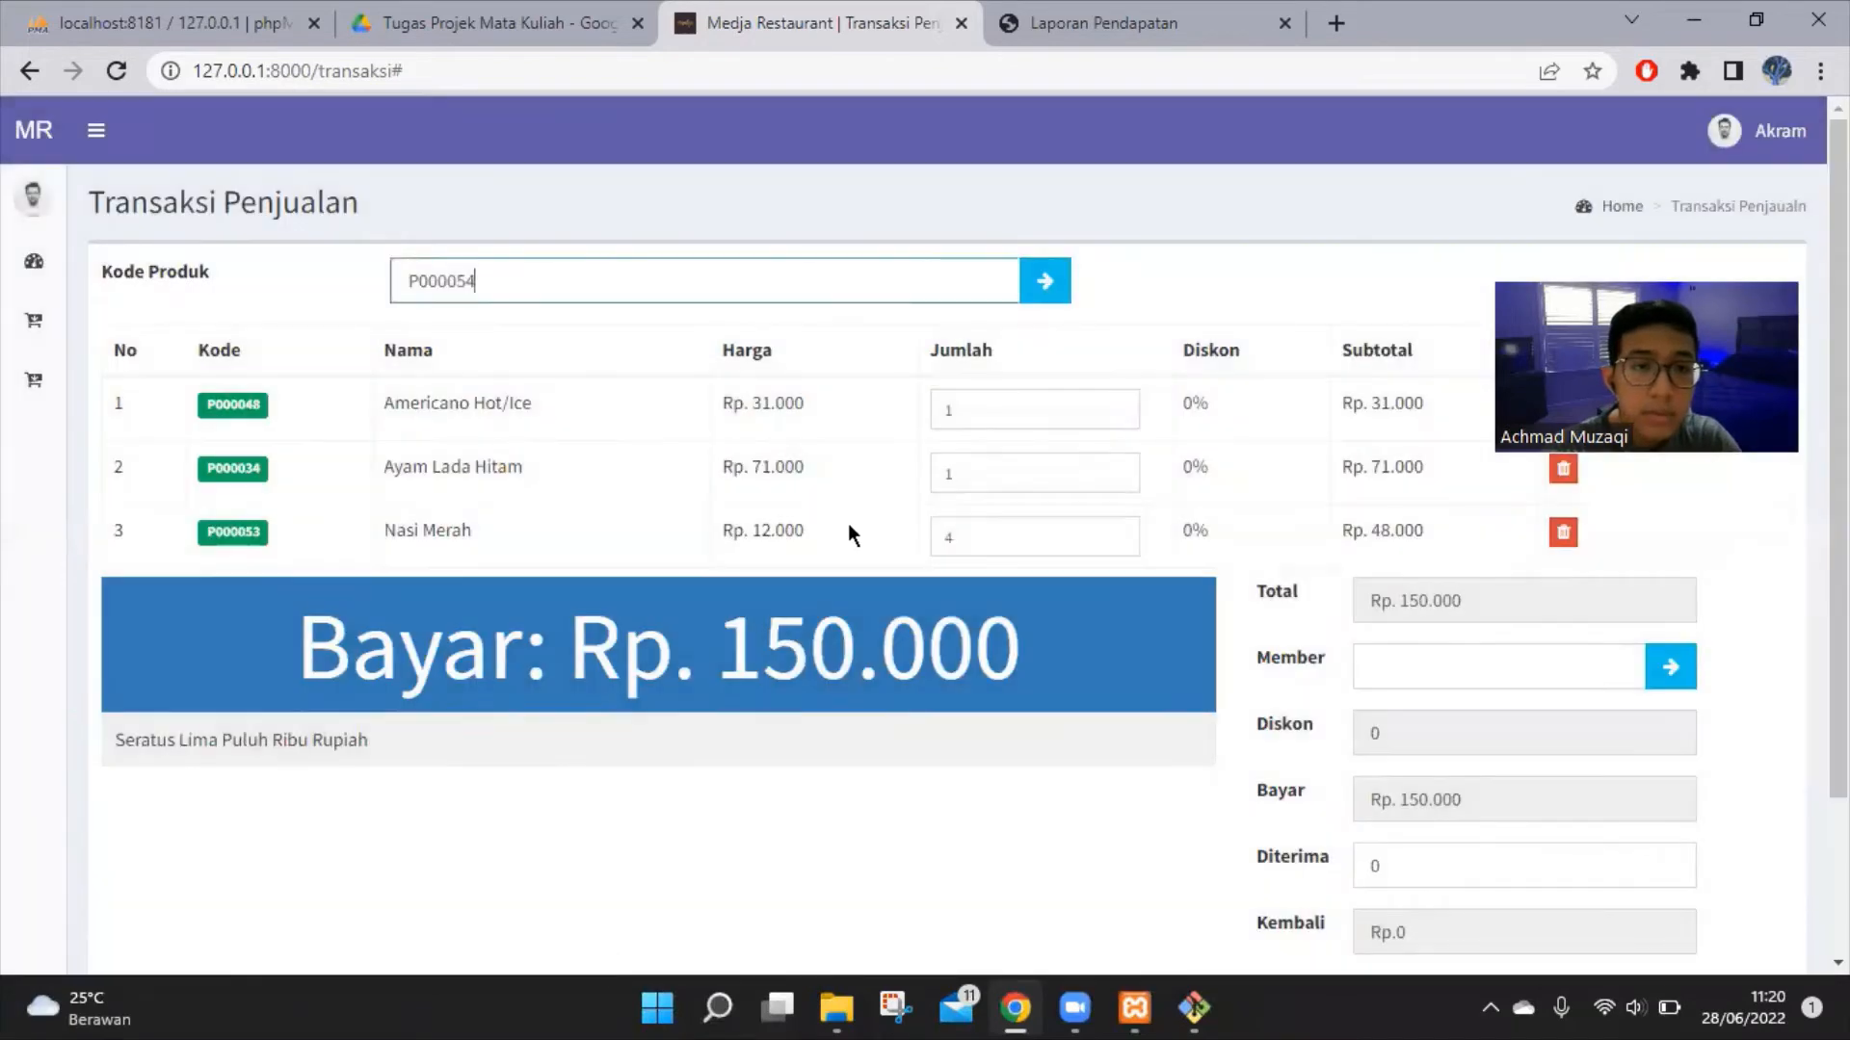
click(1116, 595)
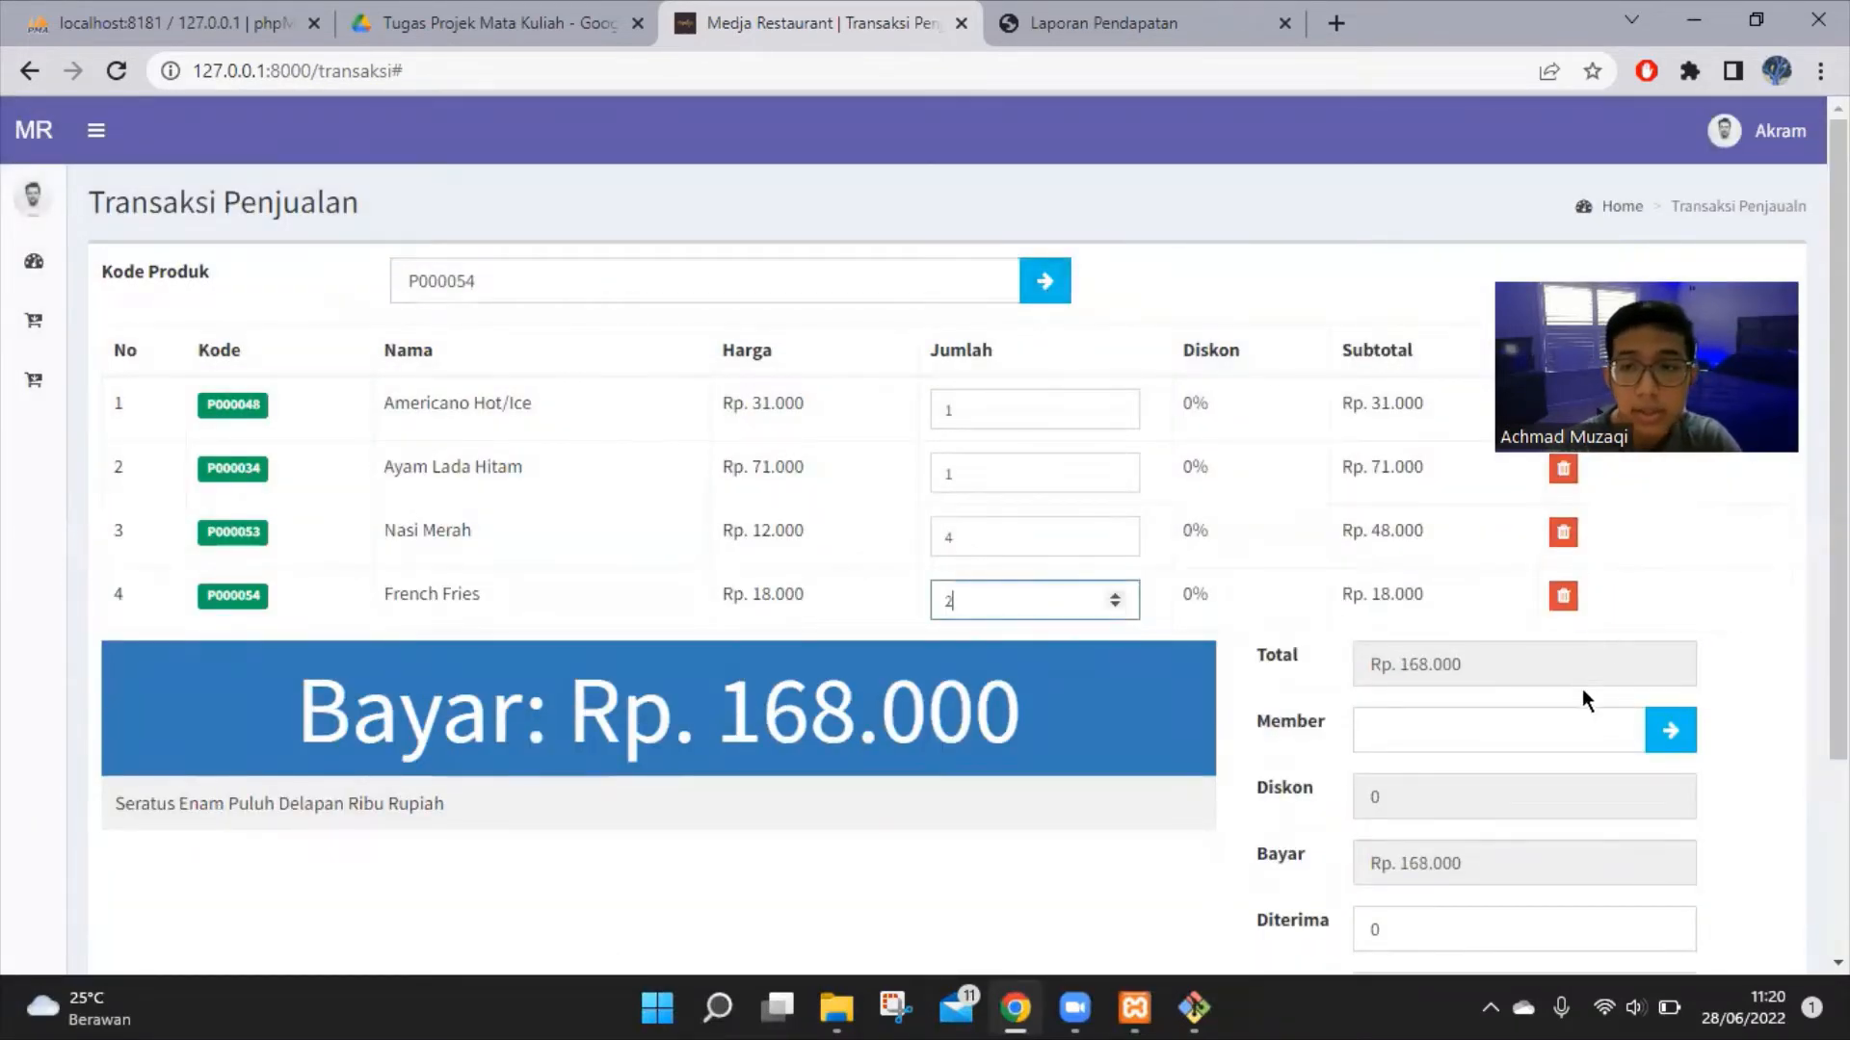
scroll(1580, 692, down, 1)
scroll(1586, 689, up, 1)
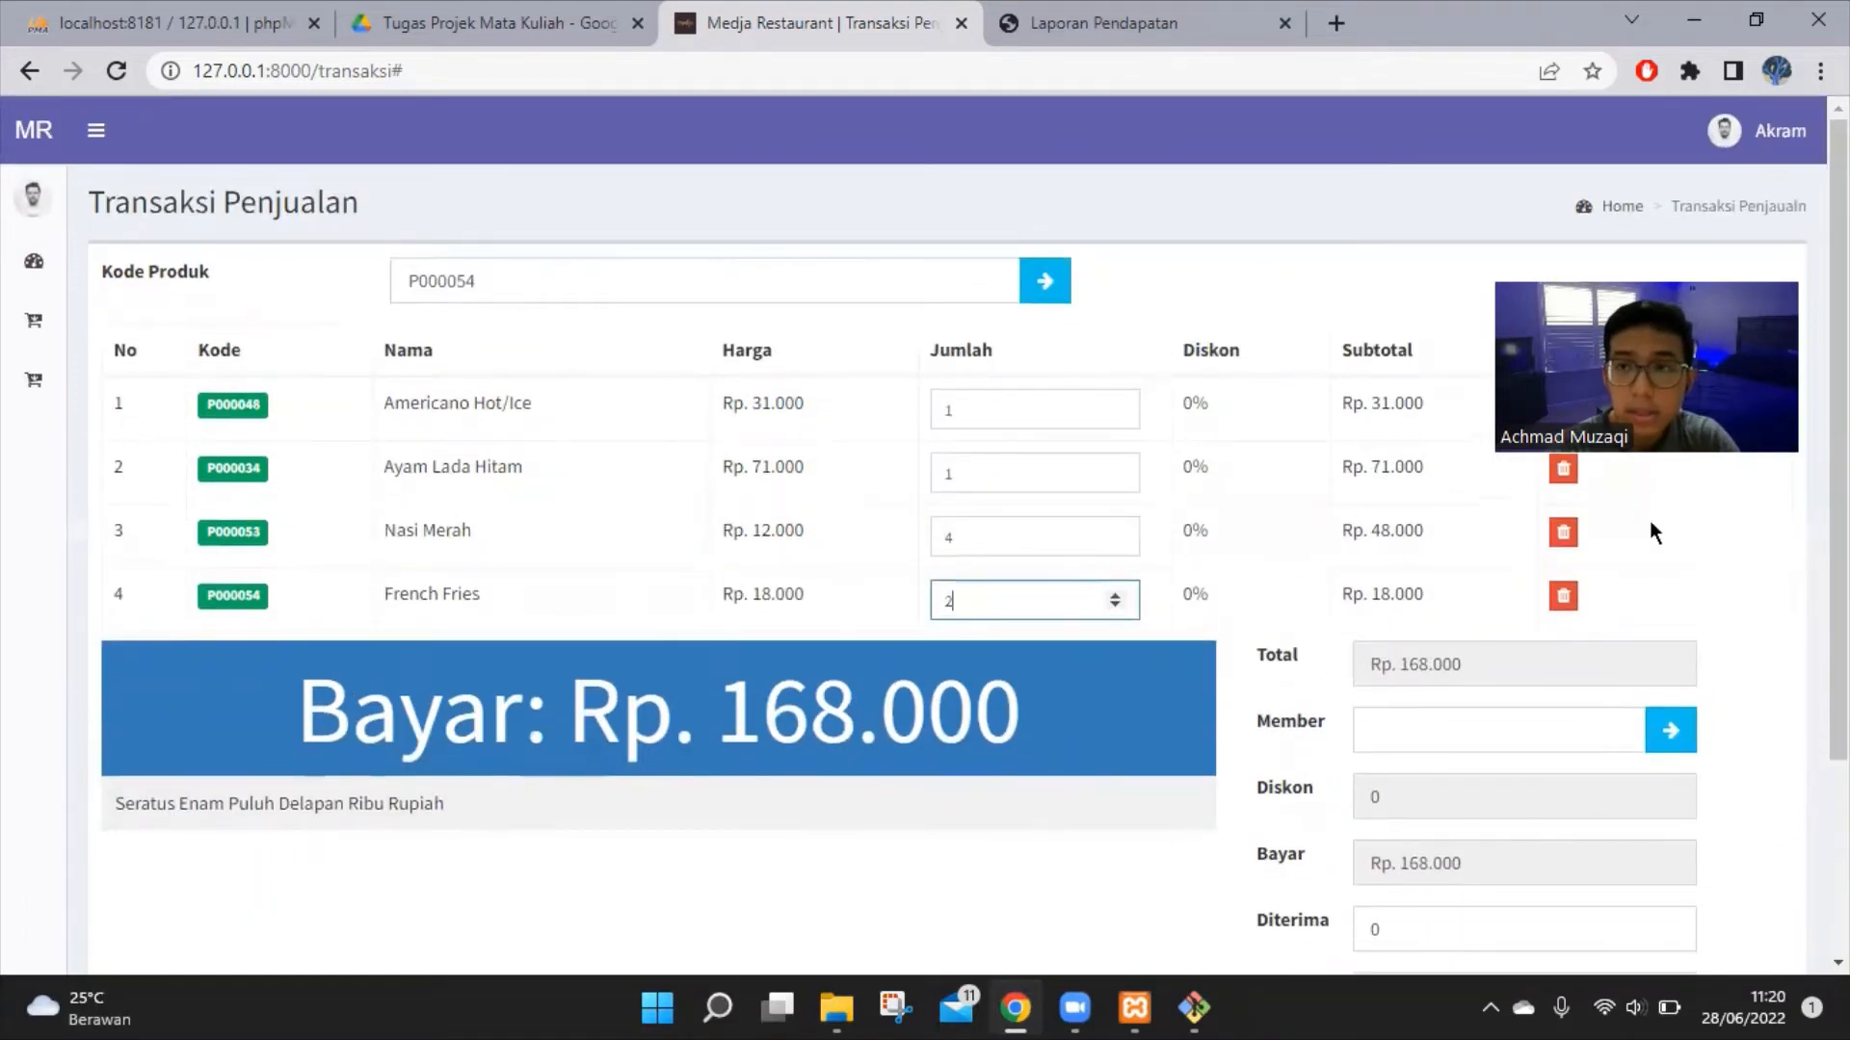
Attach a member to the sale to apply the 5% member discount
scroll(1655, 621, down, 1)
click(1670, 600)
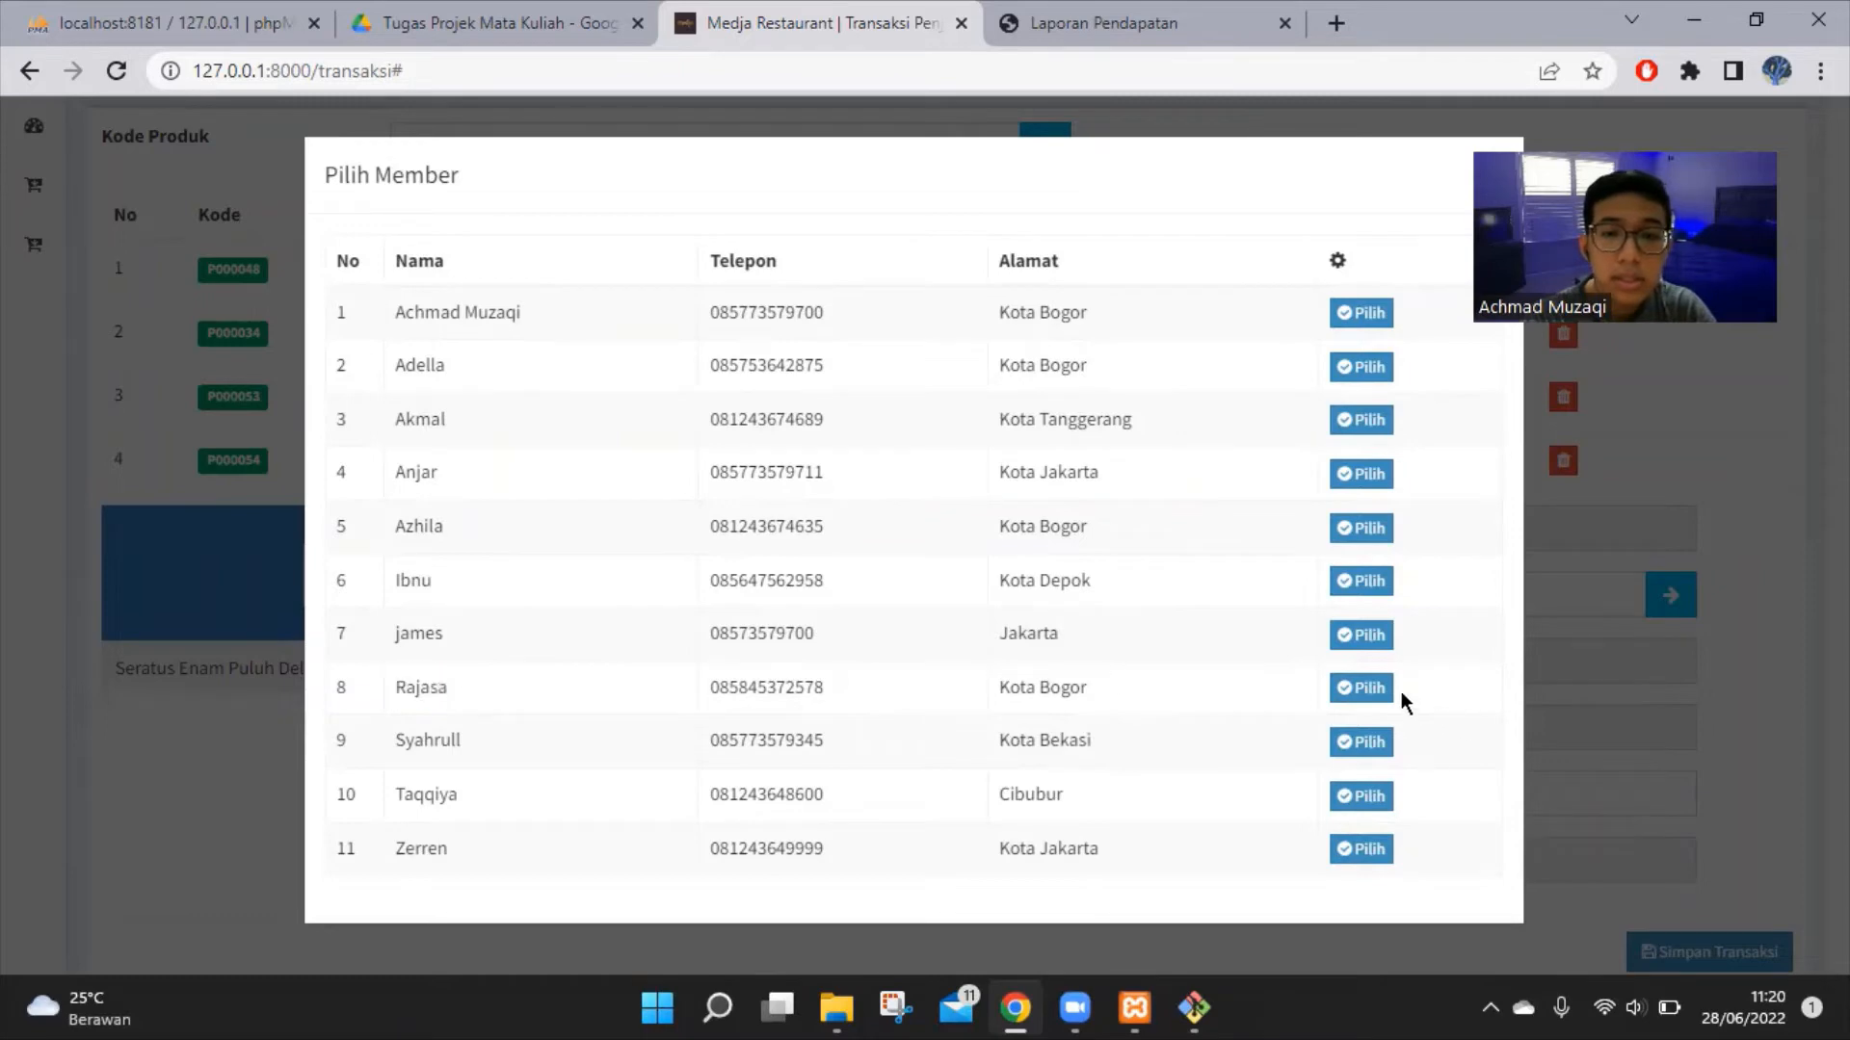
click(1362, 688)
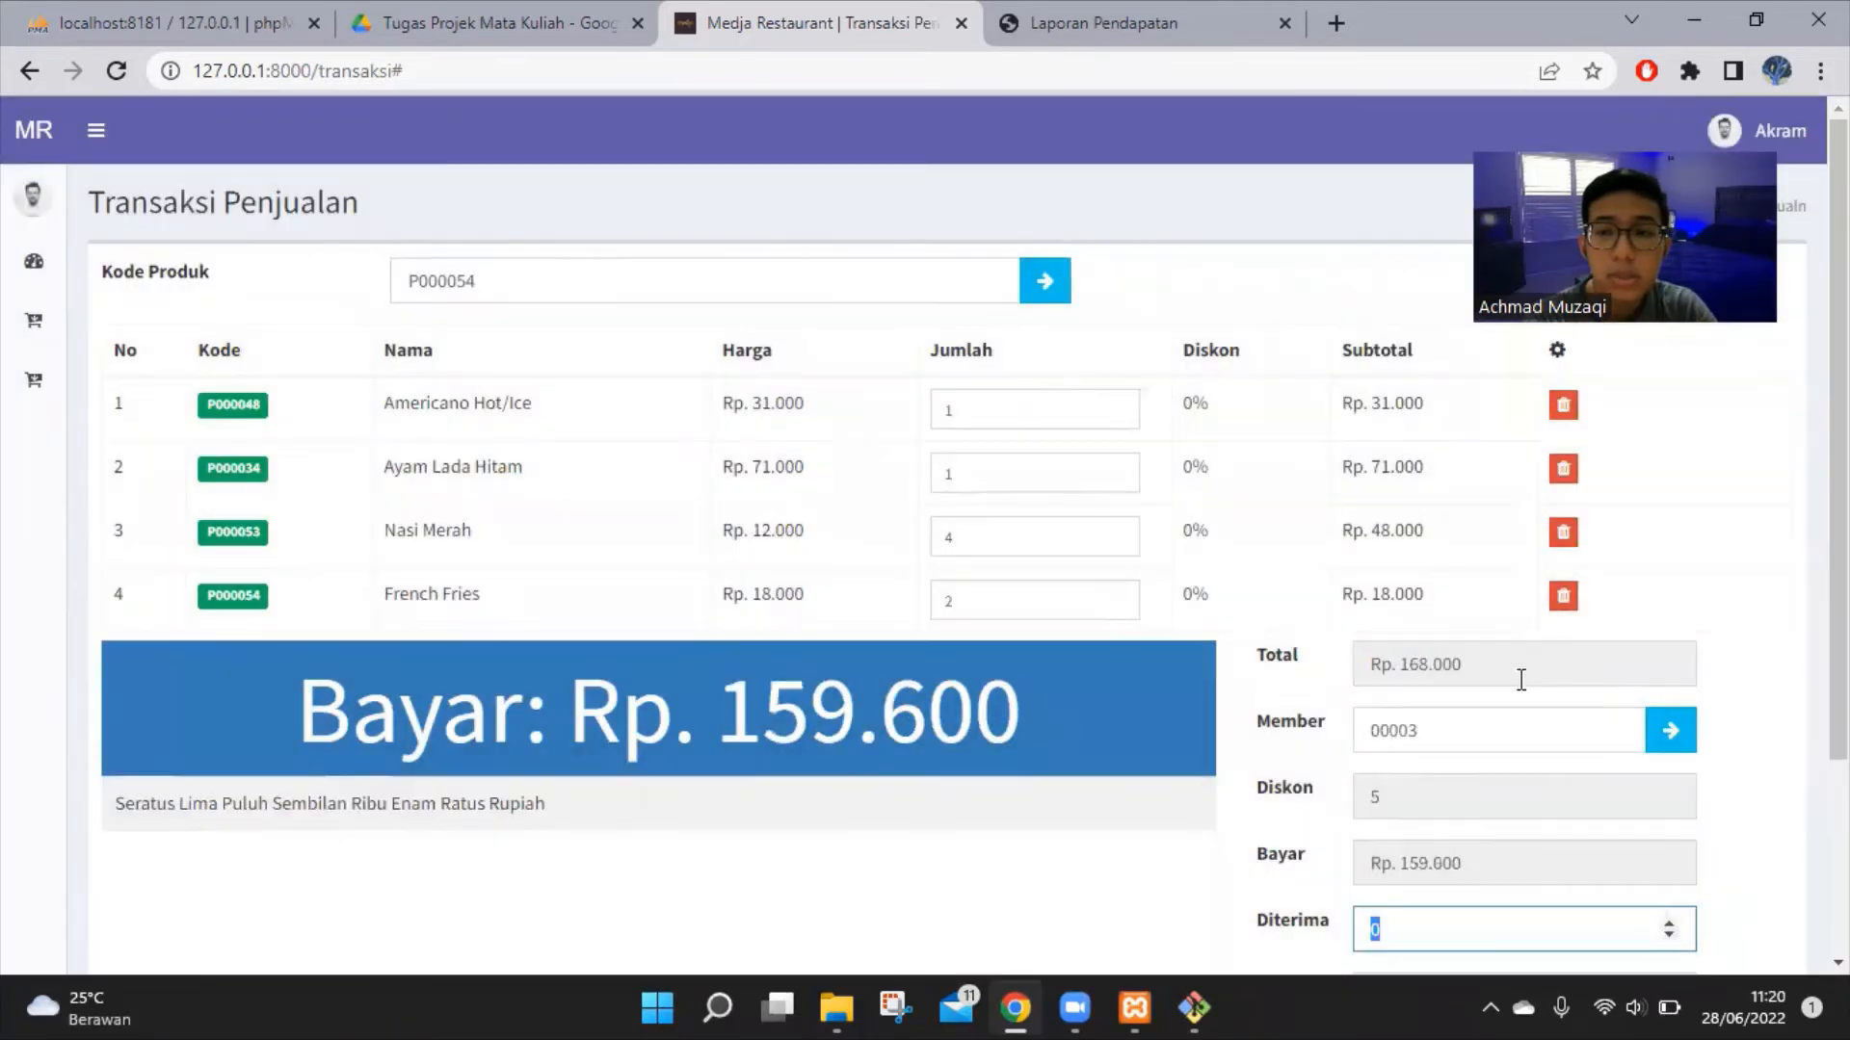
scroll(1521, 680, down, 1)
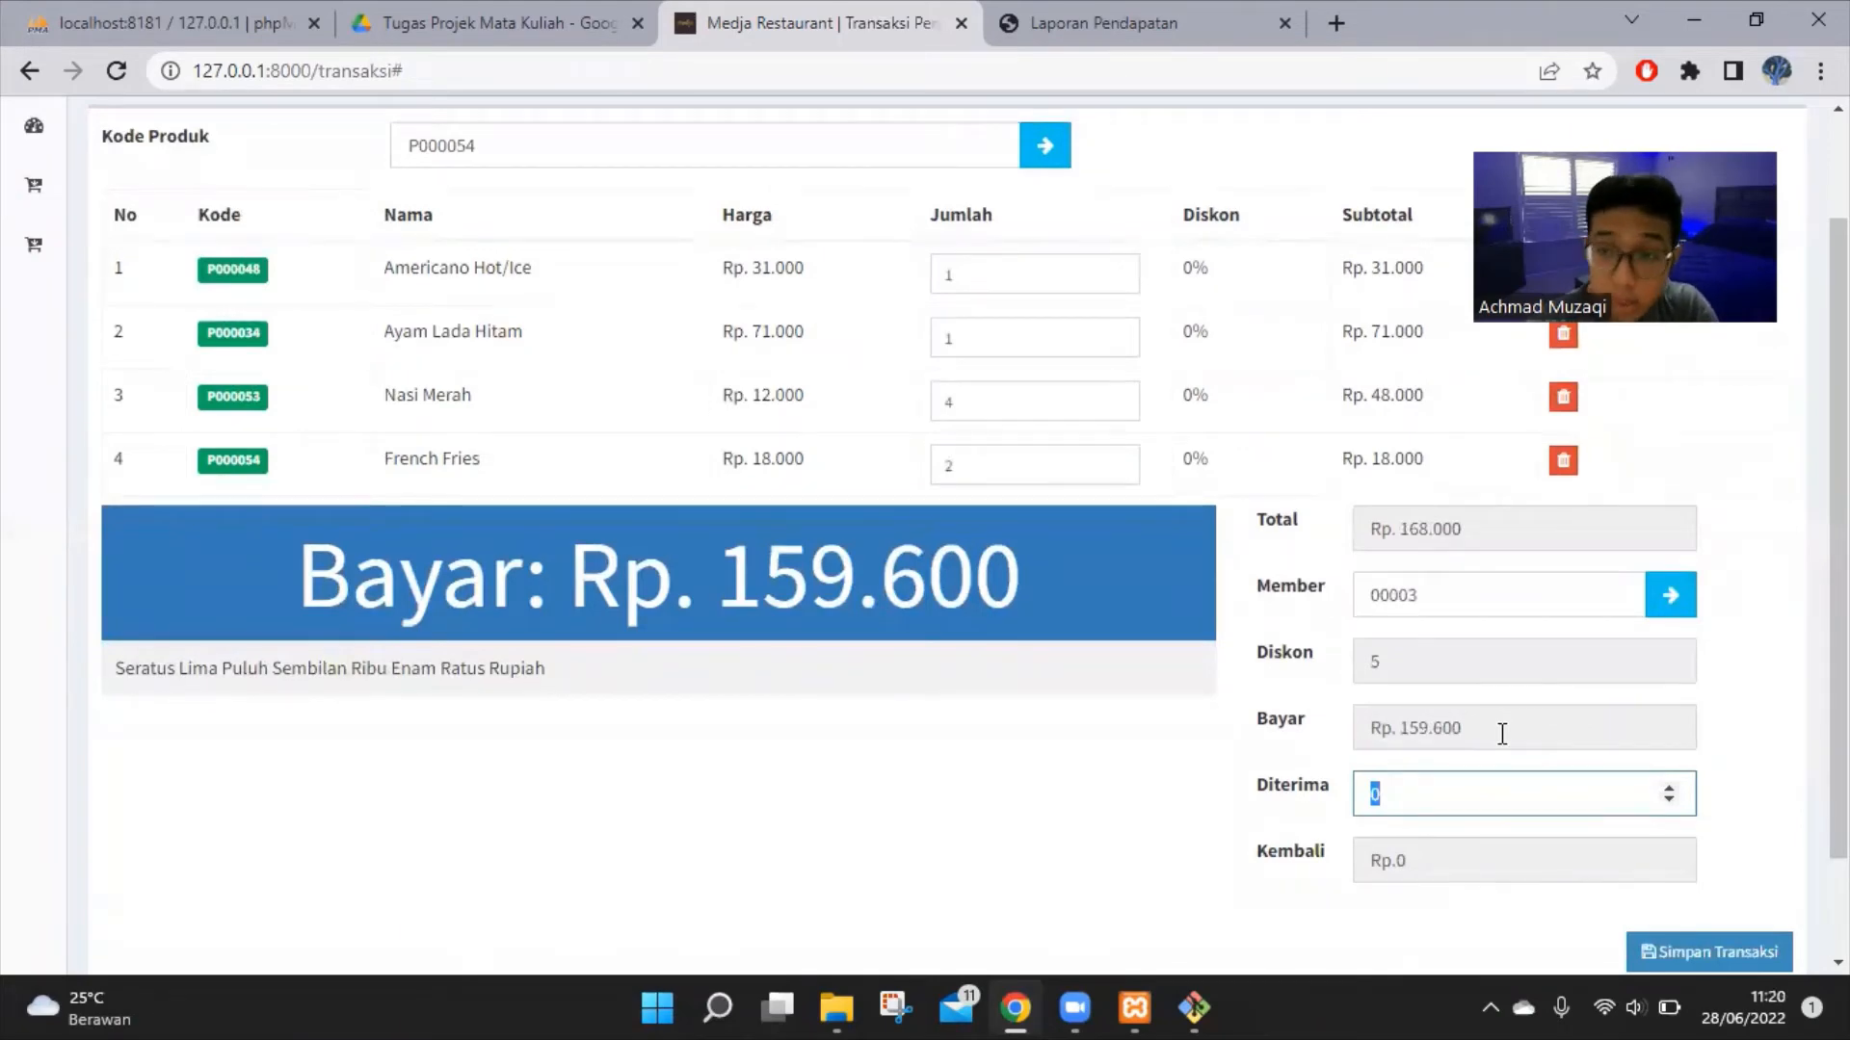
click(1402, 665)
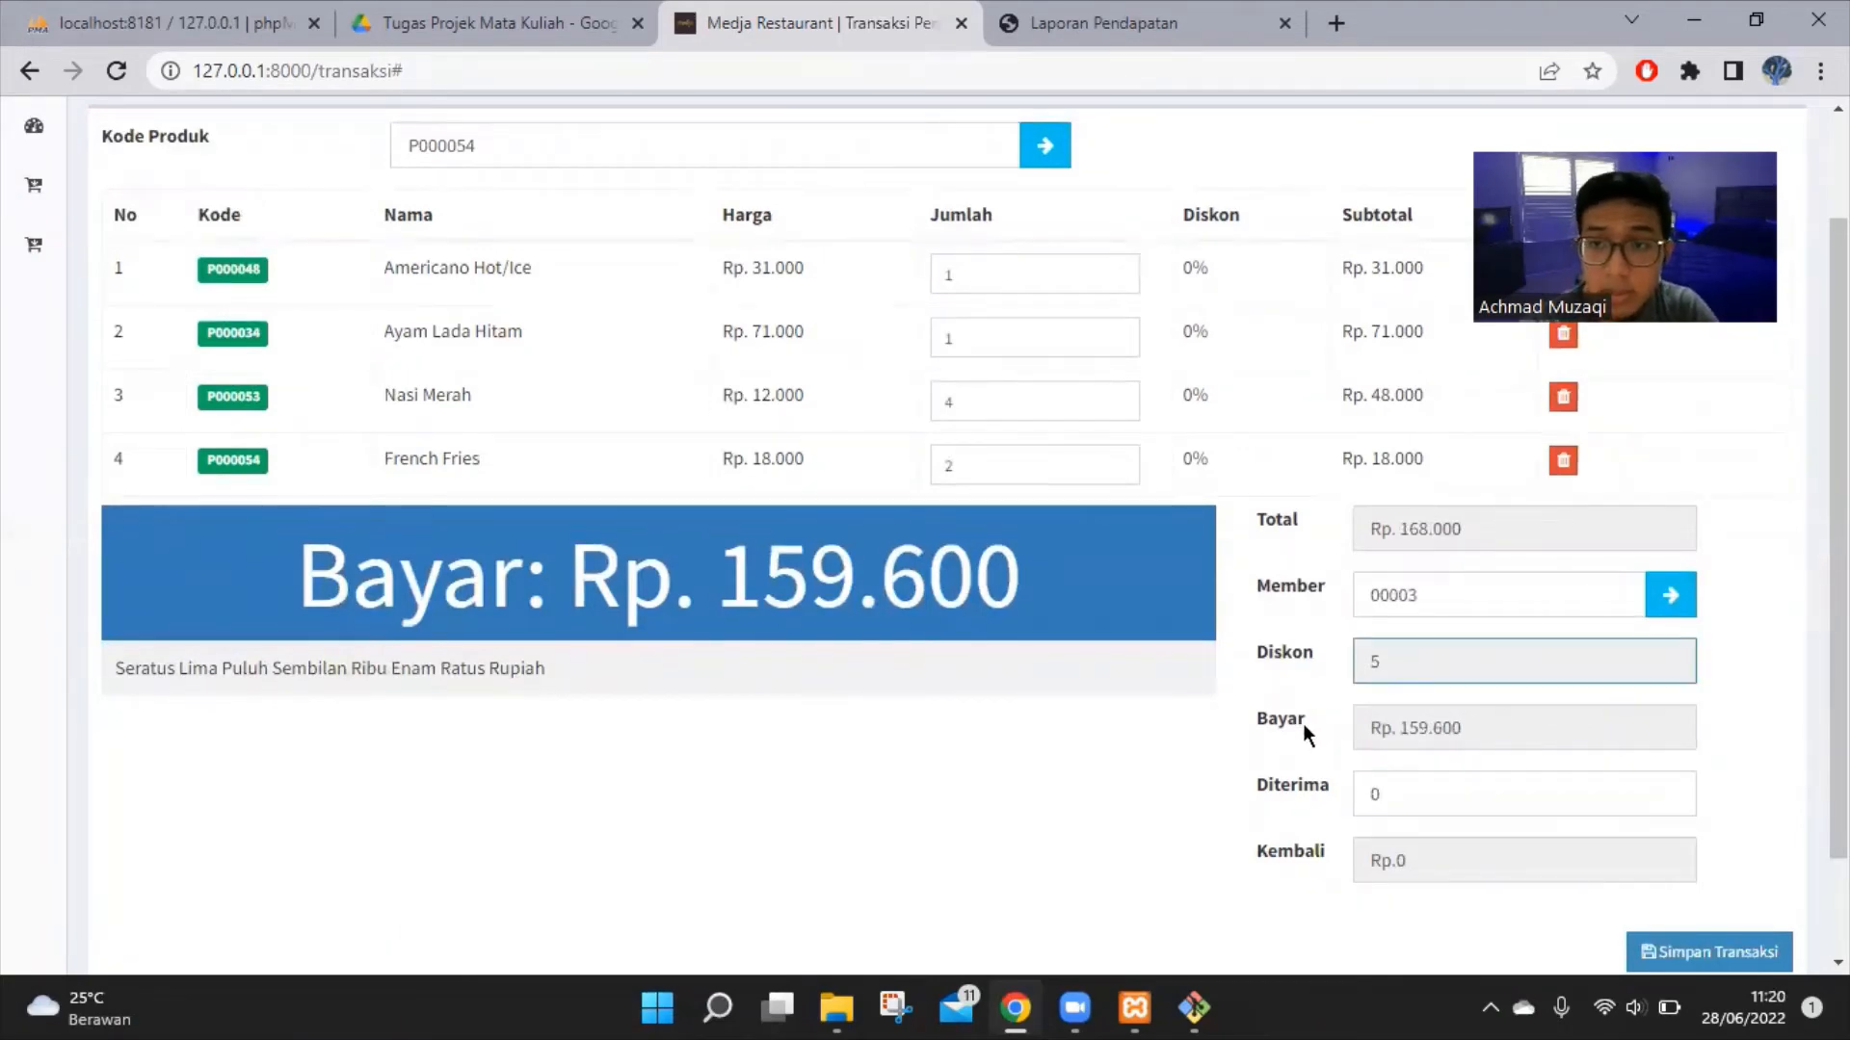
click(1487, 727)
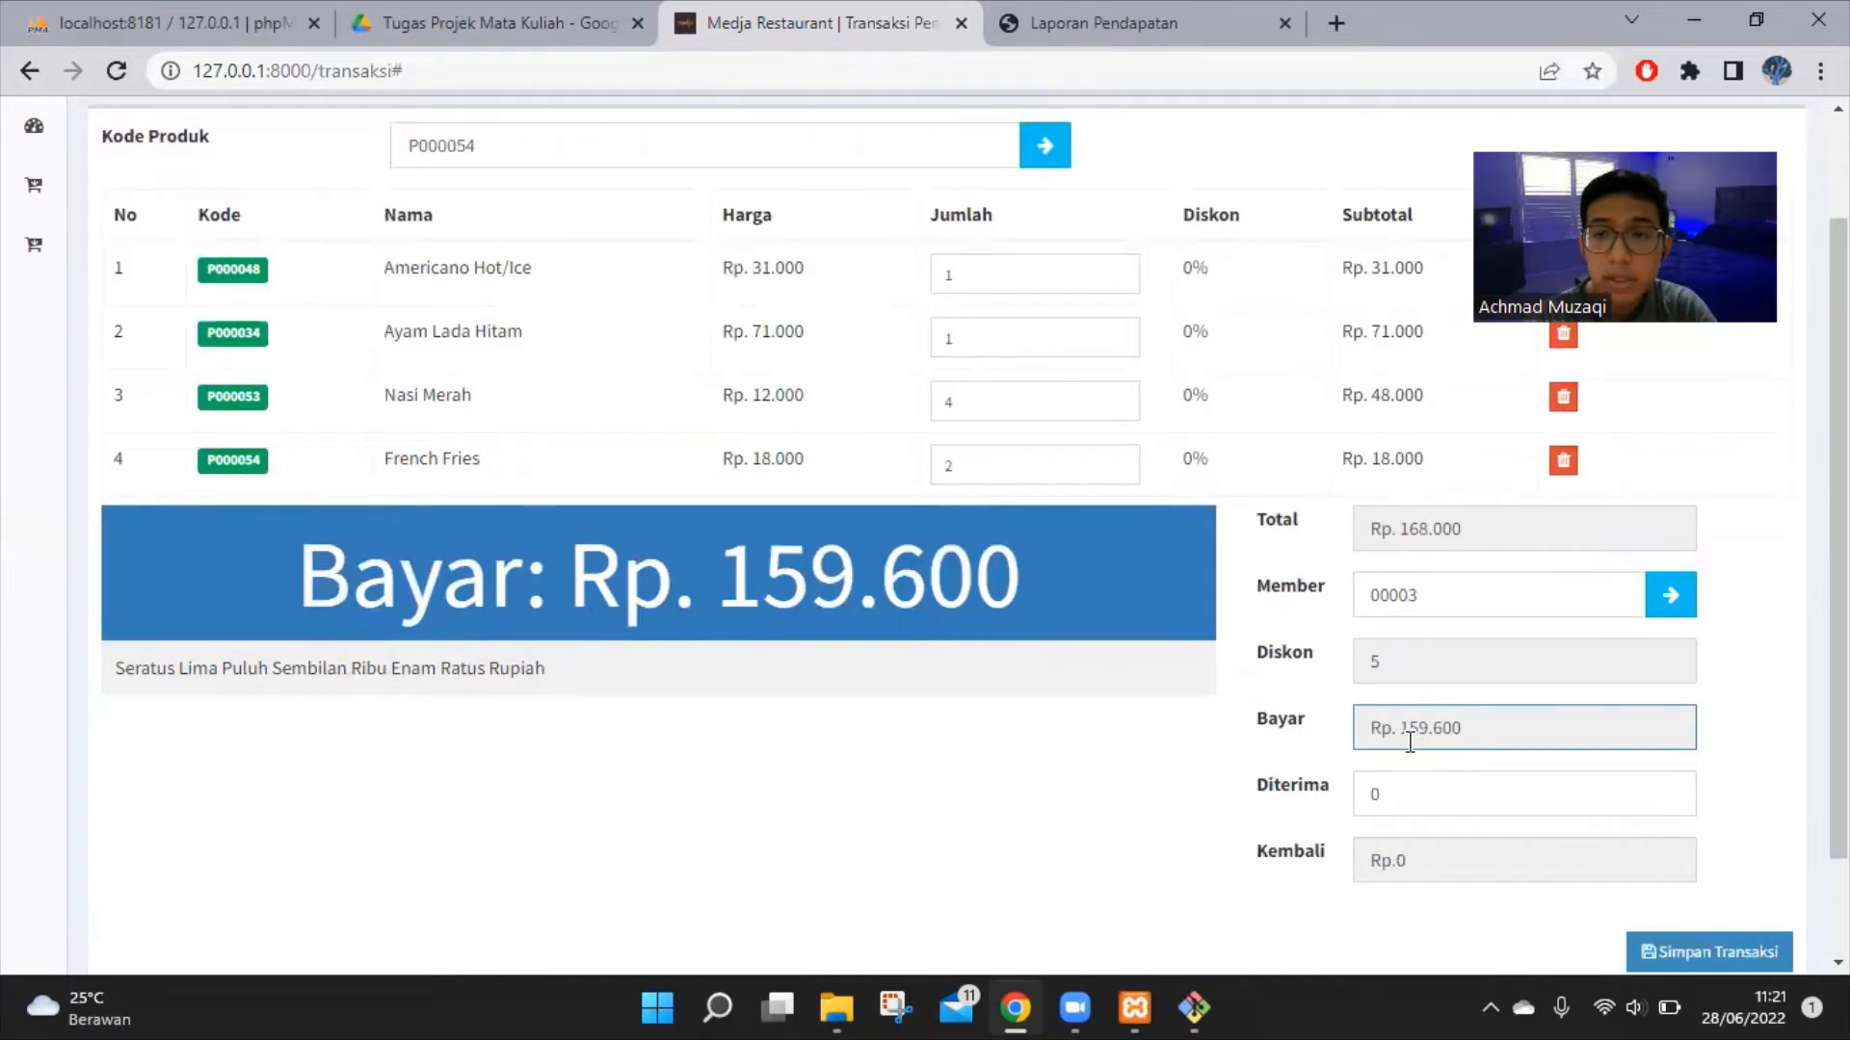
Enter 160000 as the amount received, leaving Rp. 400 change
click(1475, 783)
text(1)
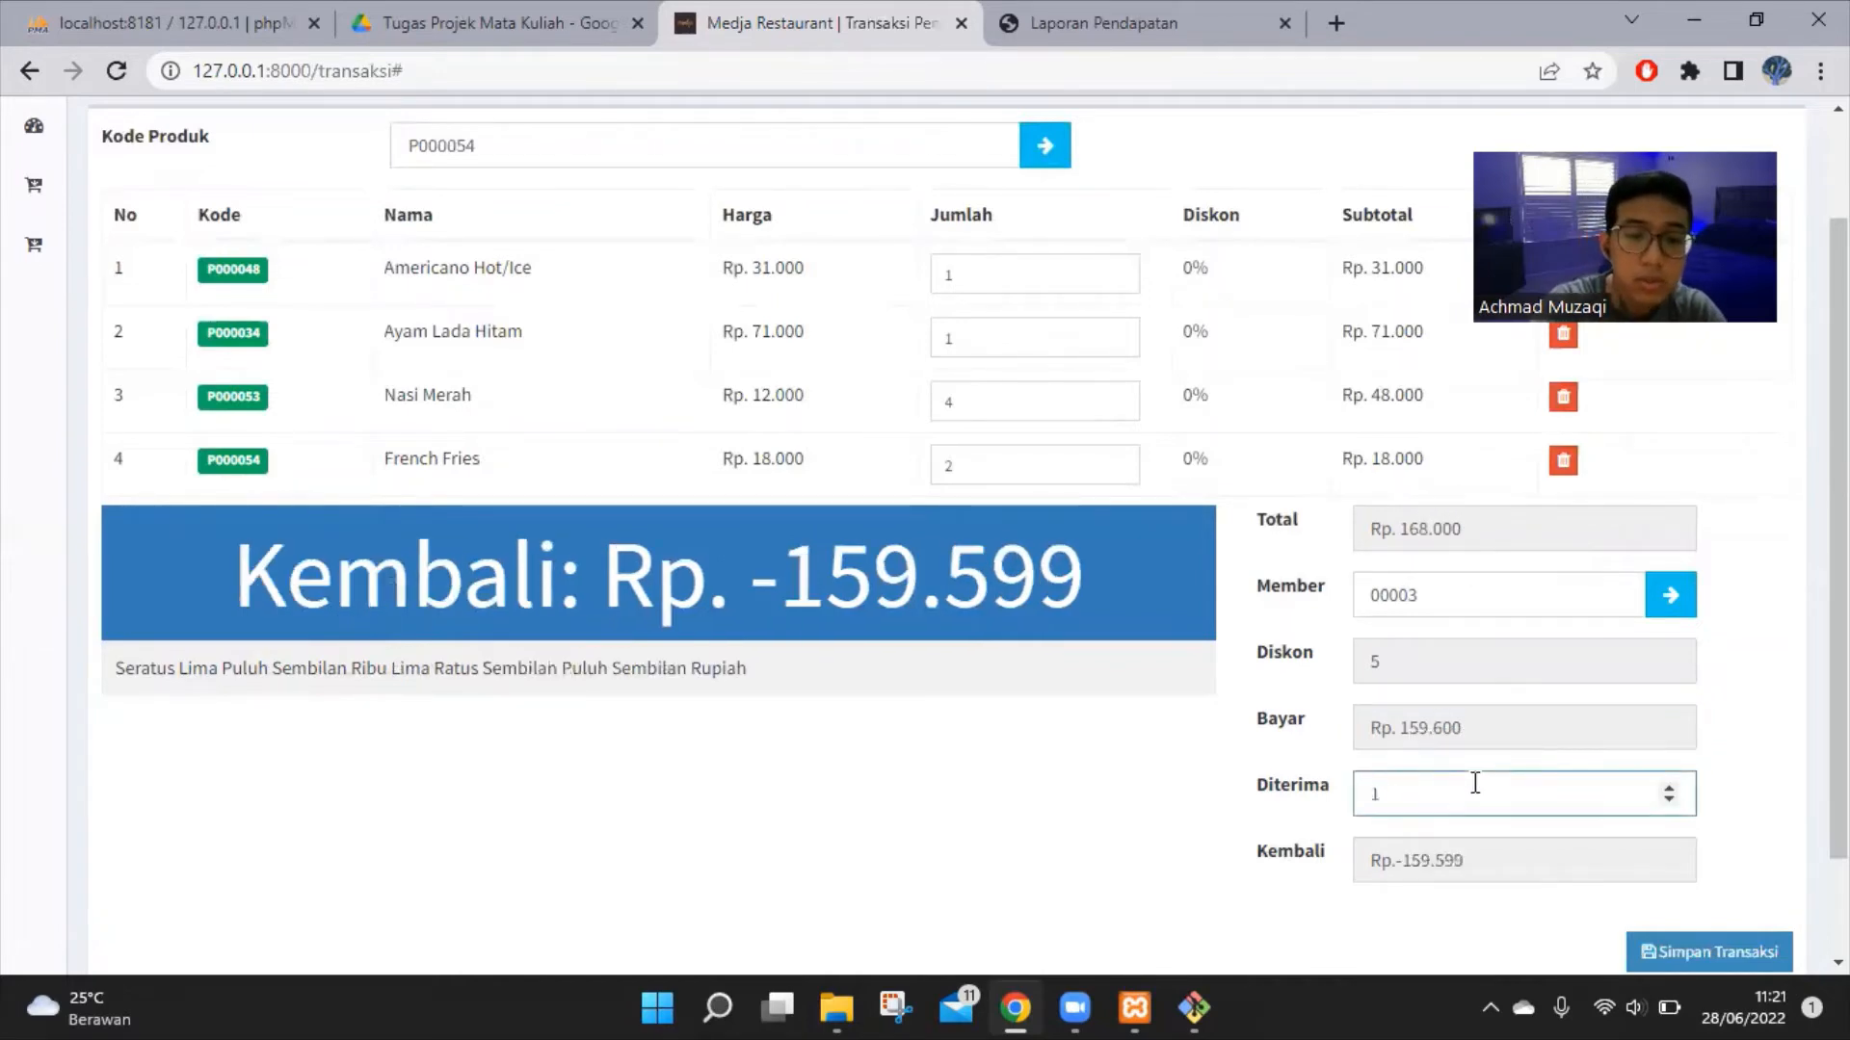
text(60000)
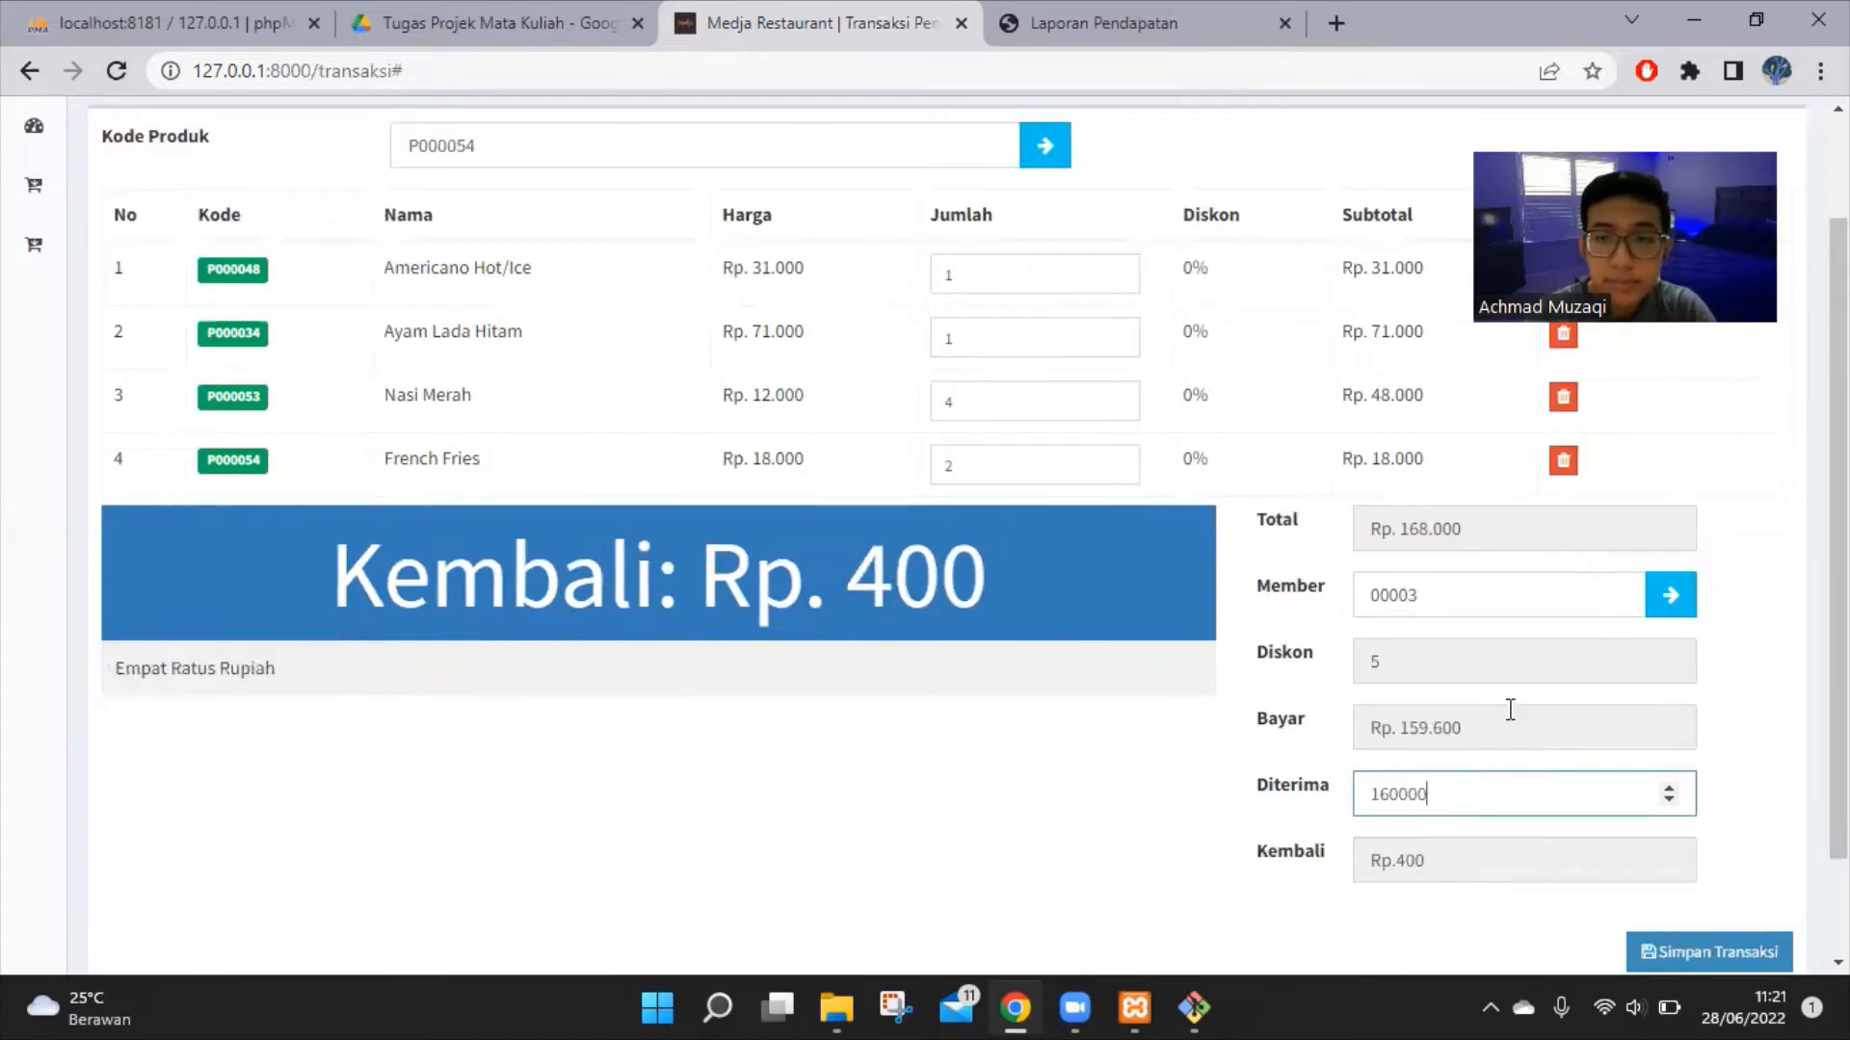
scroll(1510, 710, down, 1)
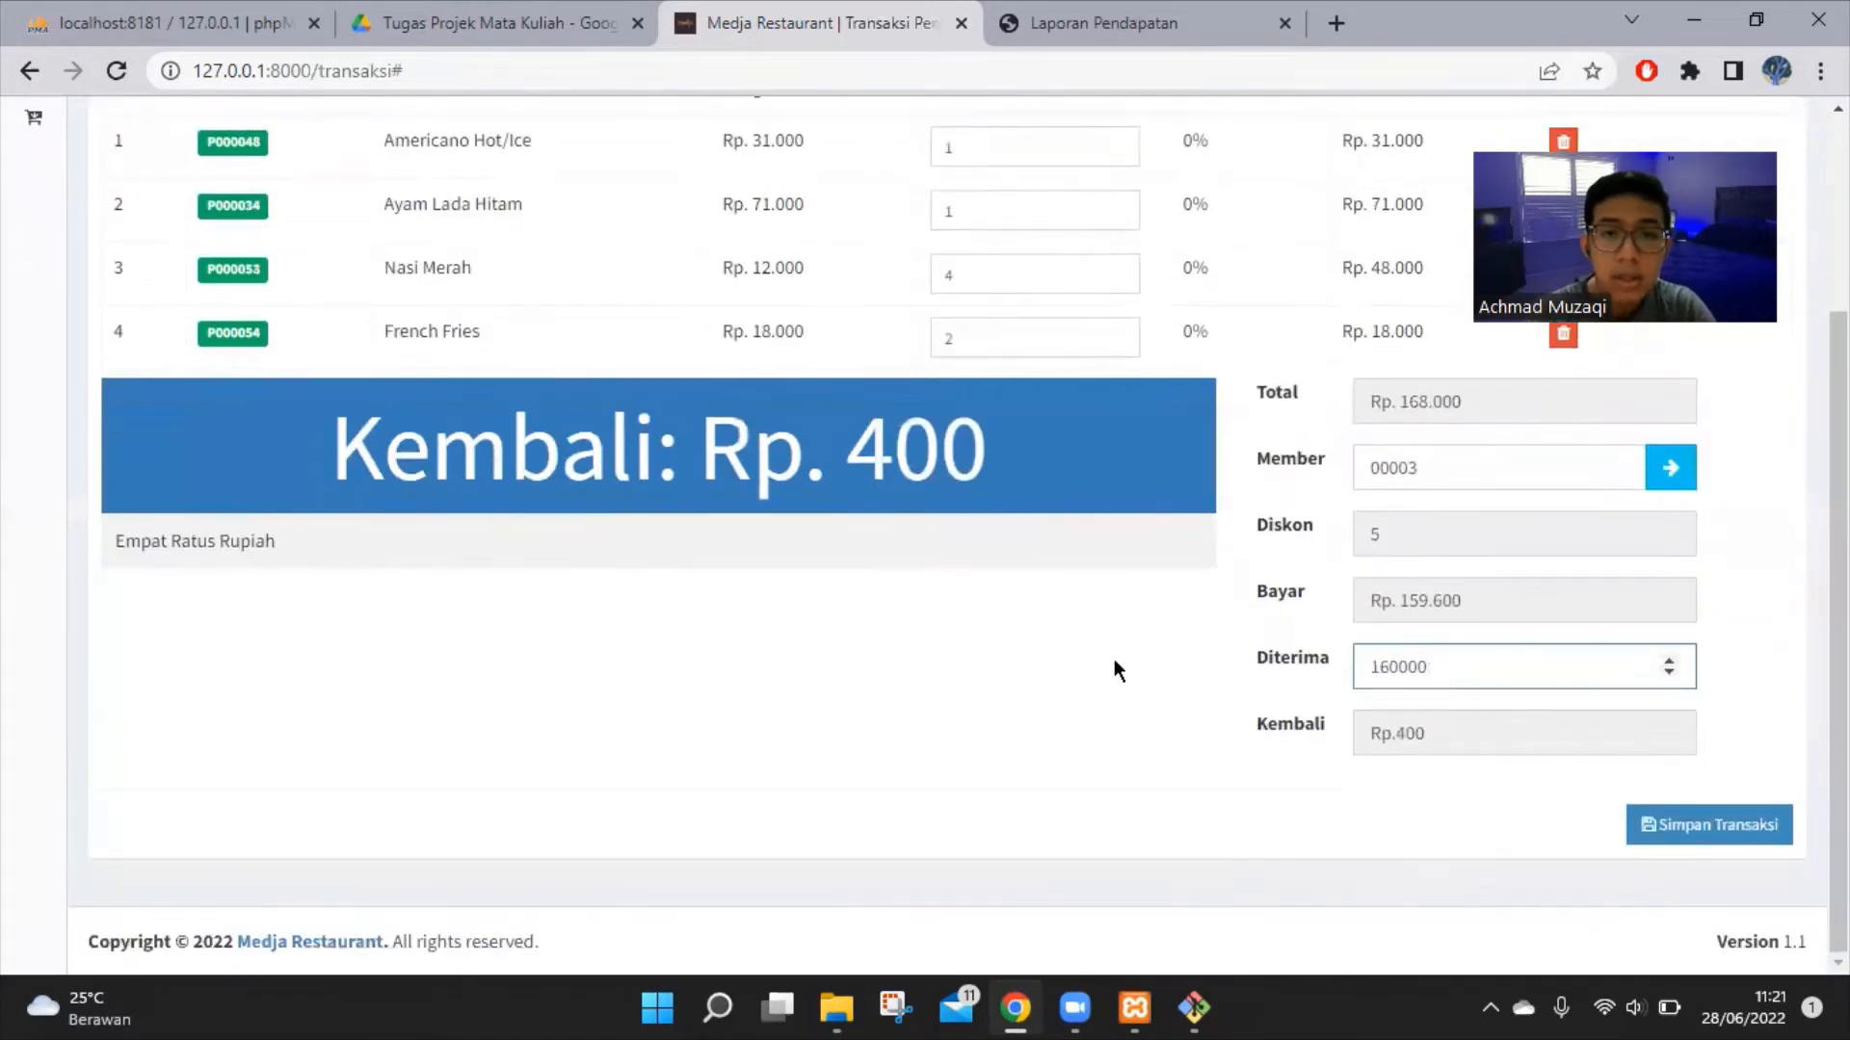
click(1484, 712)
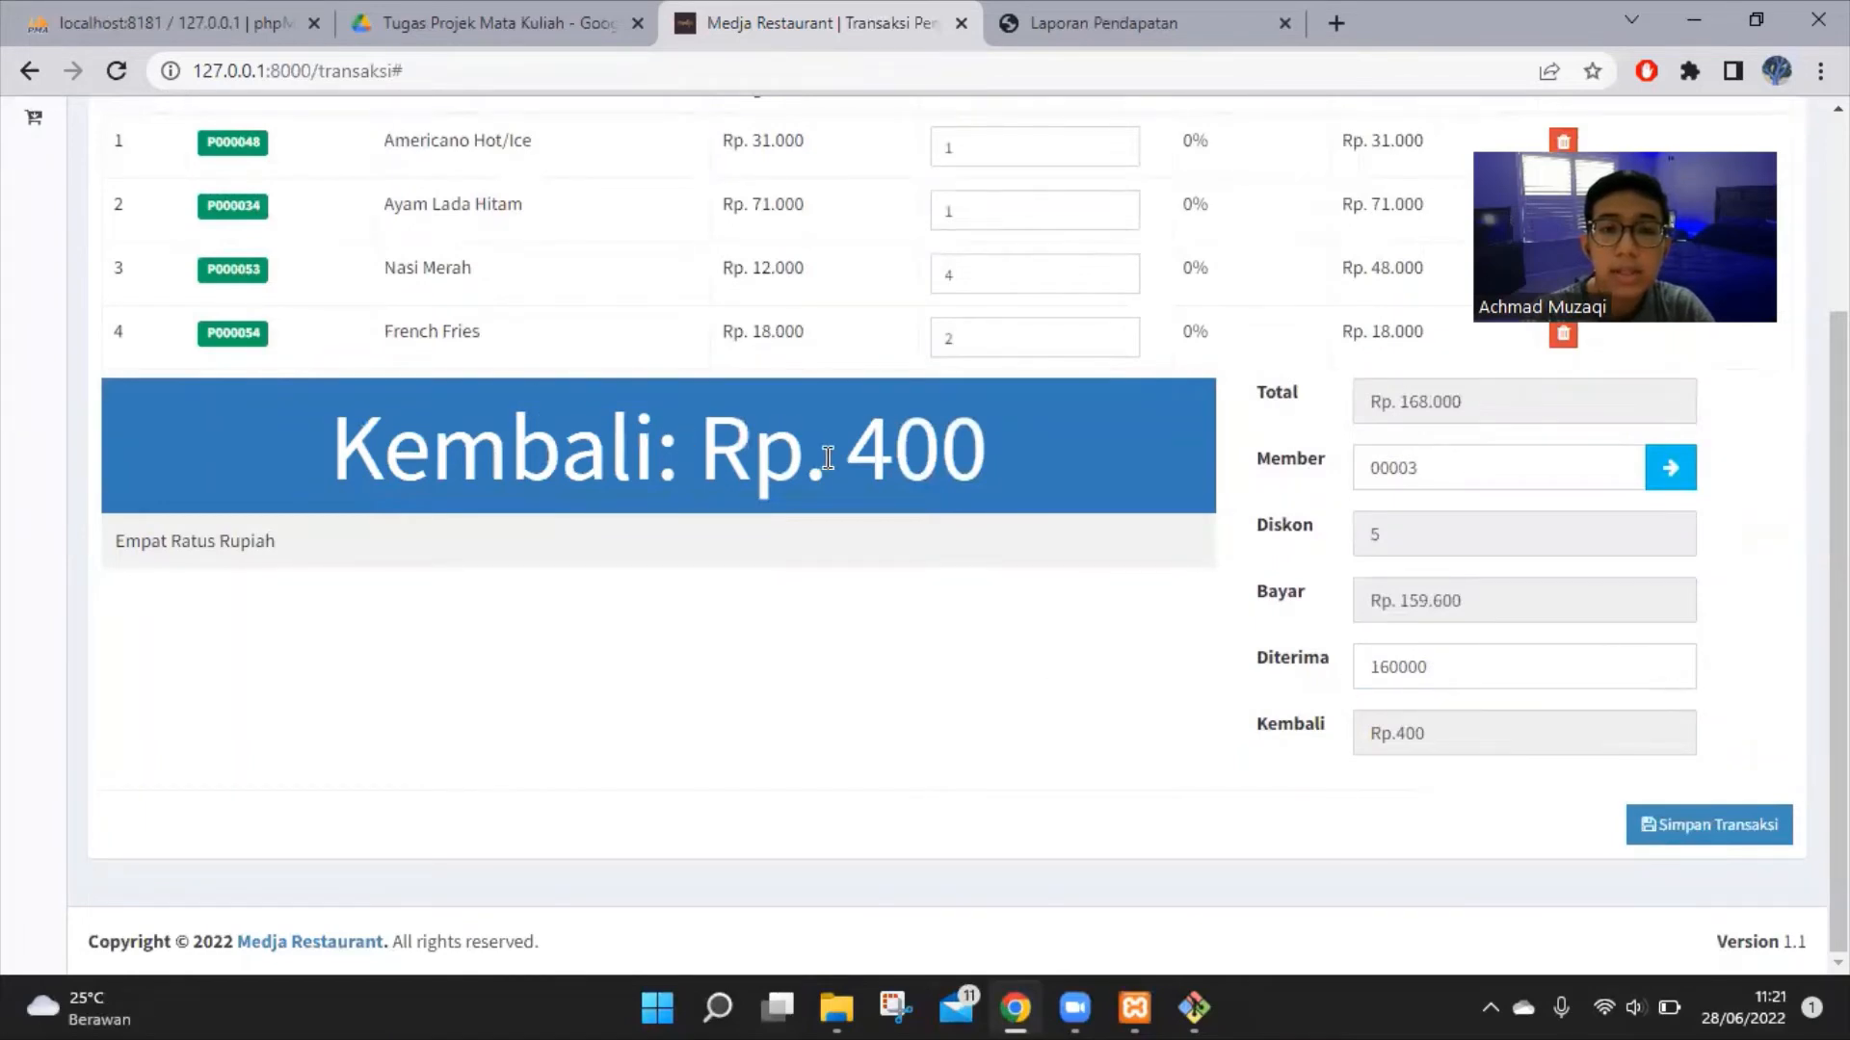
Save the sale with Simpan Transaksi, then choose Keluar from the user menu
click(1706, 834)
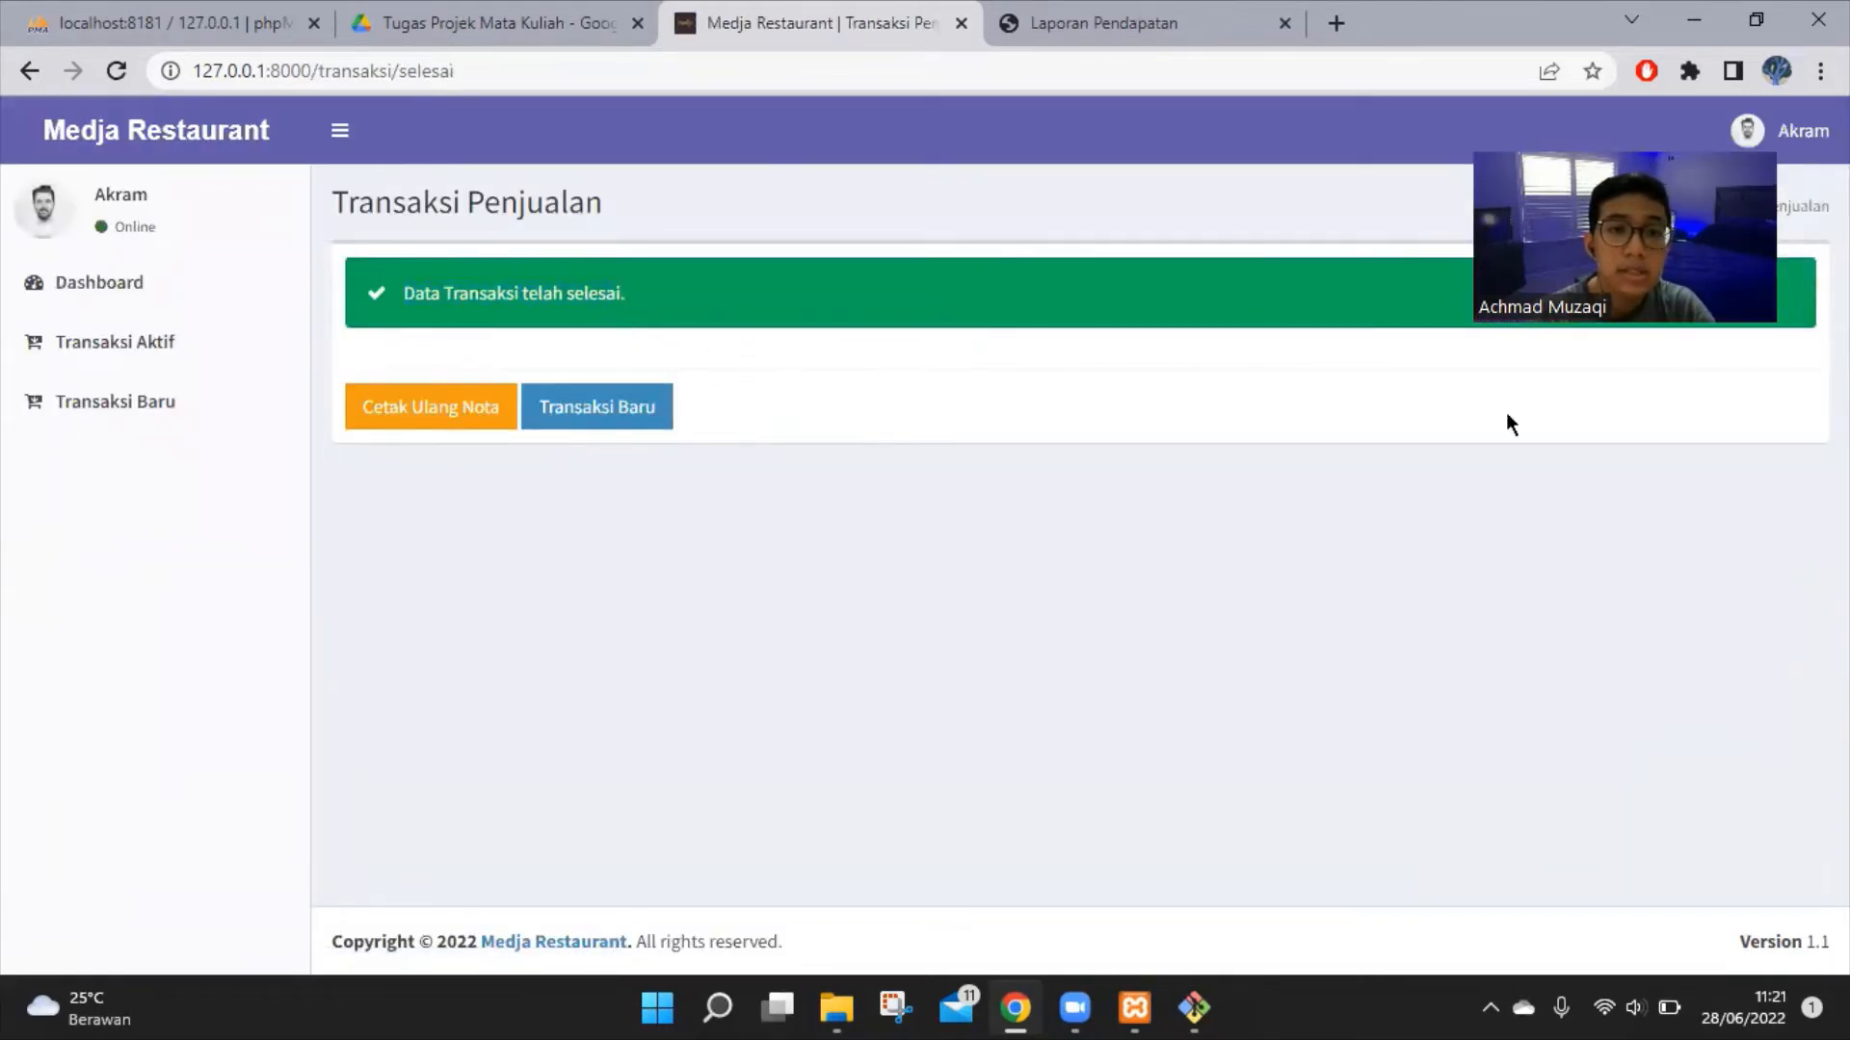
drag(1725, 255, 1724, 429)
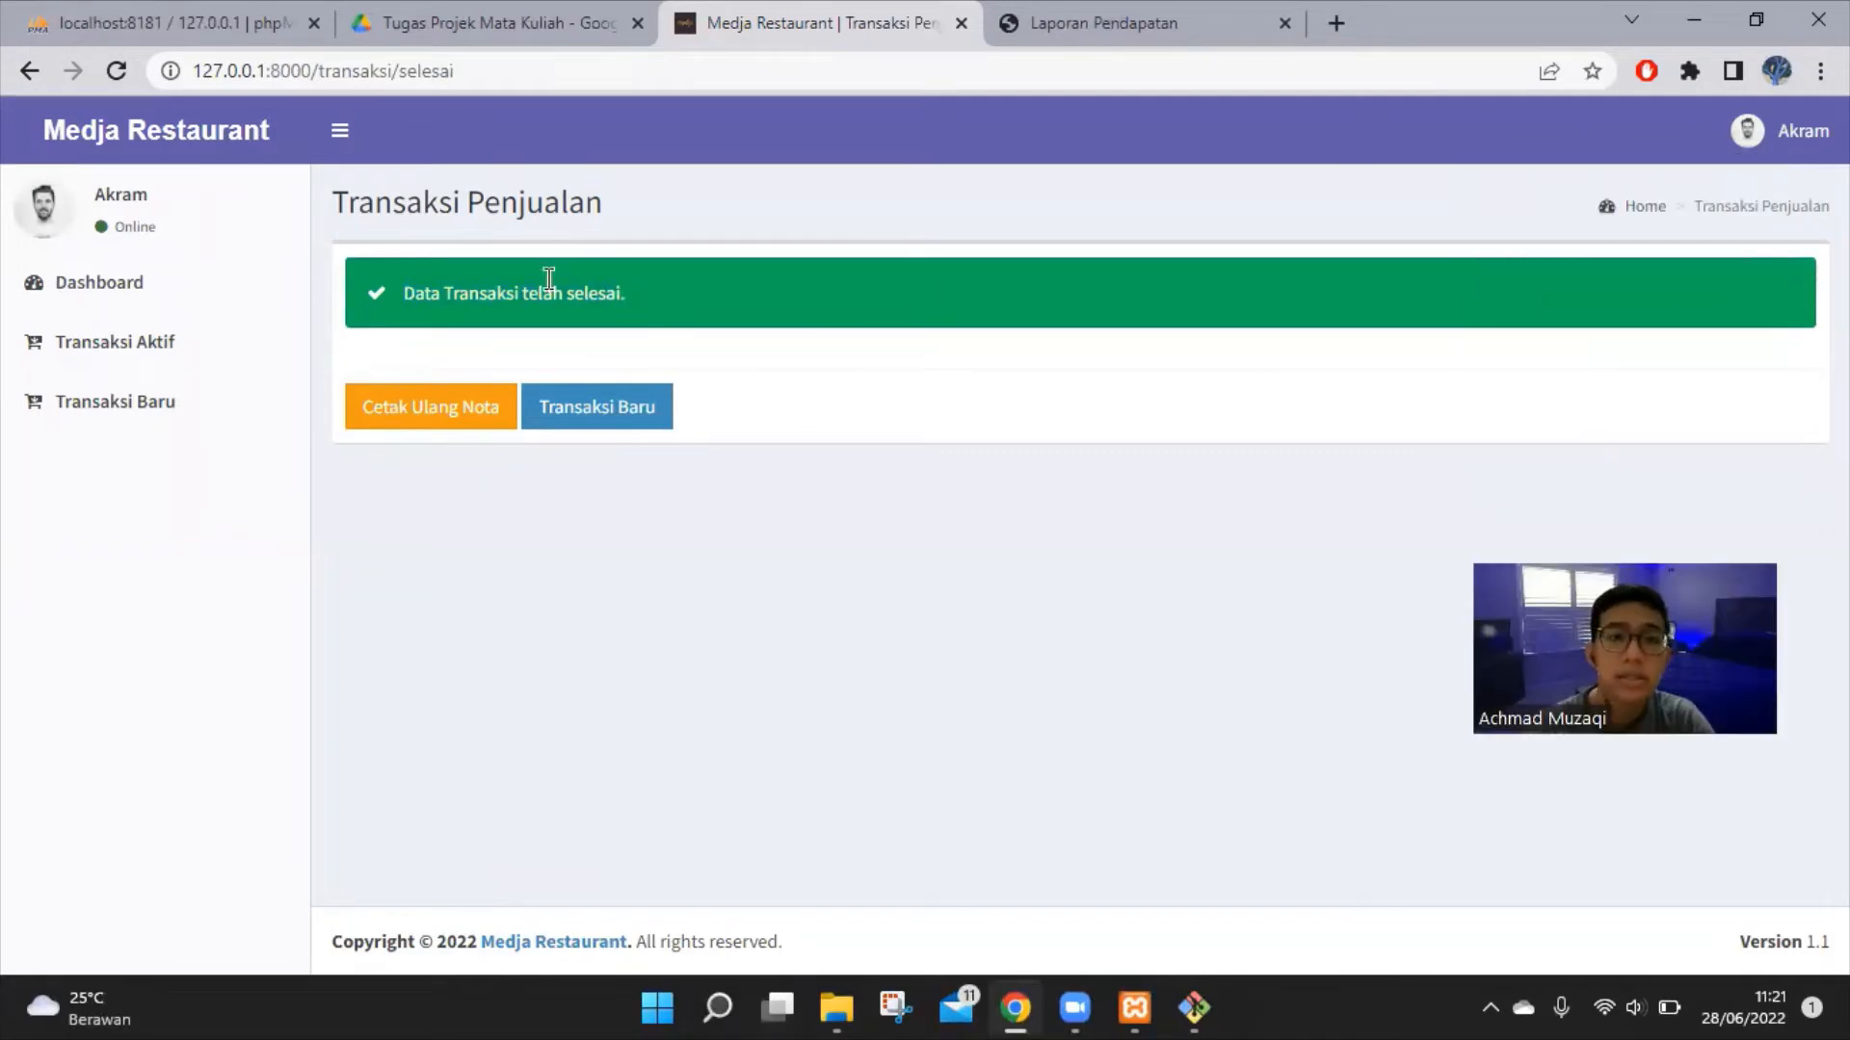
click(1782, 130)
click(1779, 443)
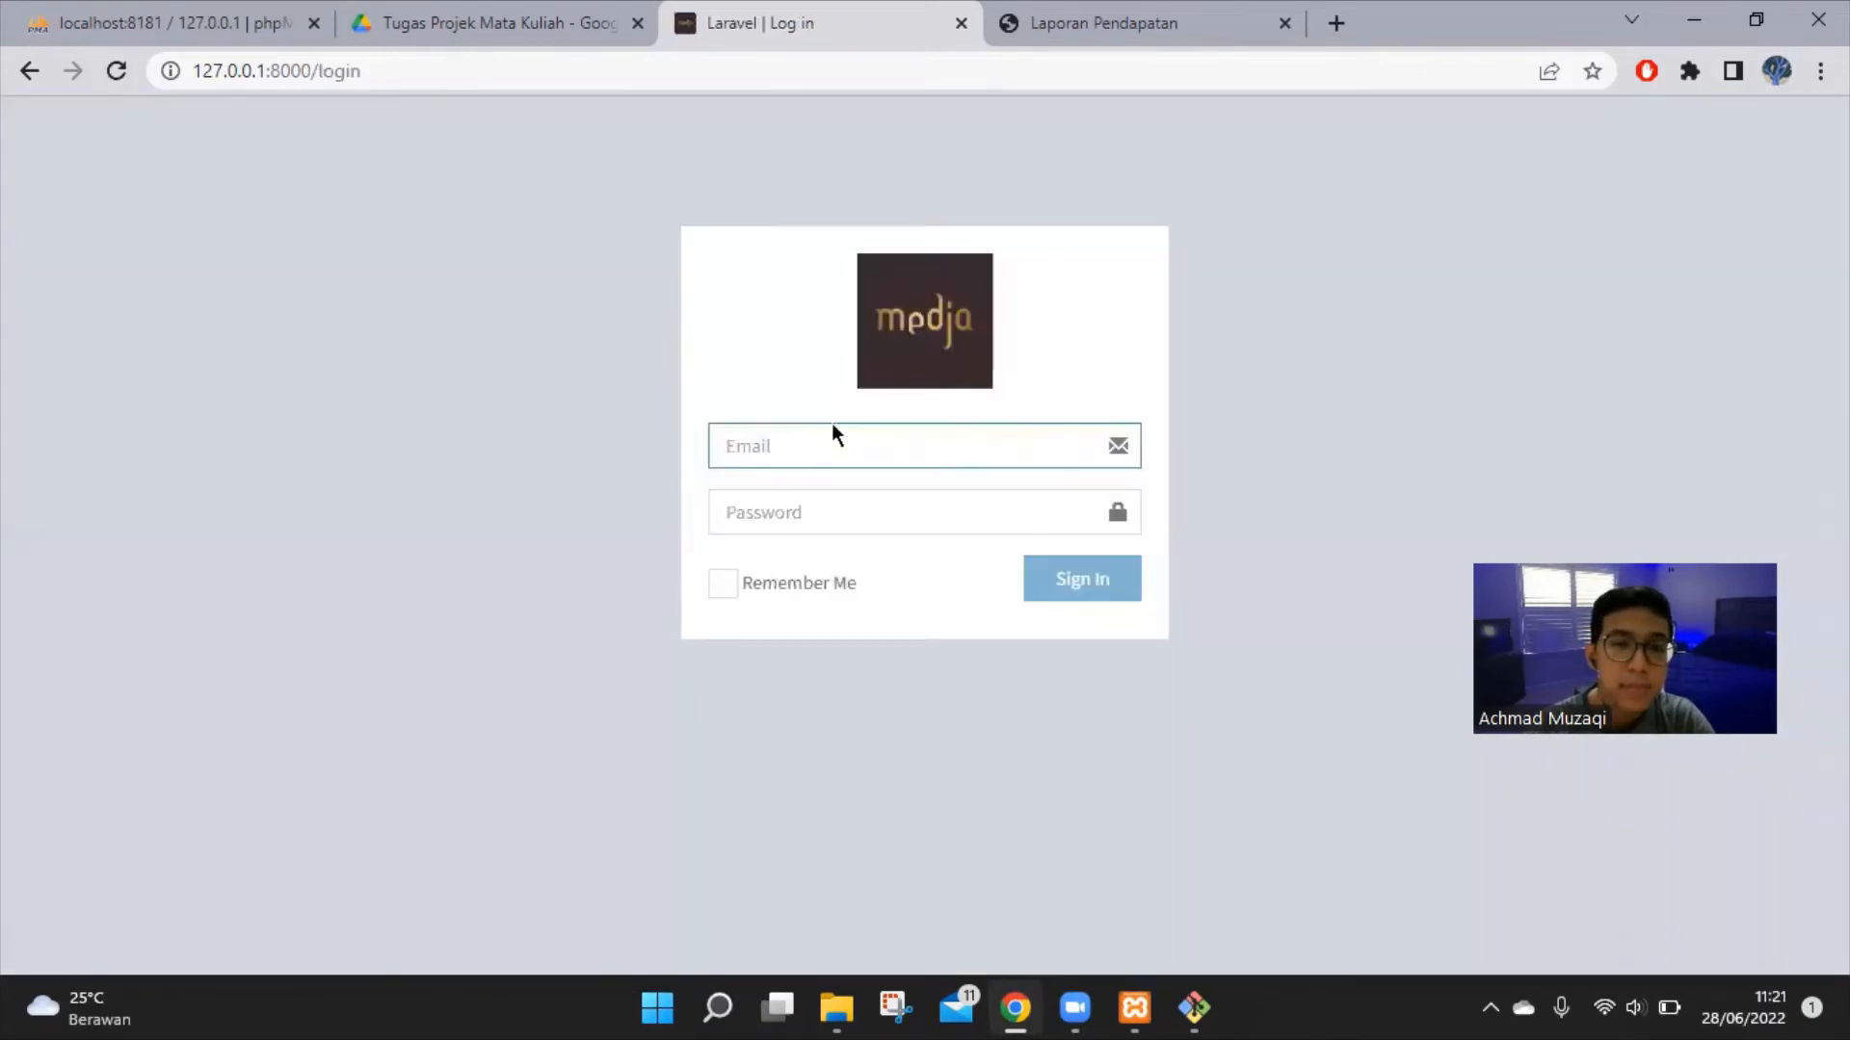
Sign in using the saved administrator e-mail and the account password
click(857, 459)
text(admin)
key(Down)
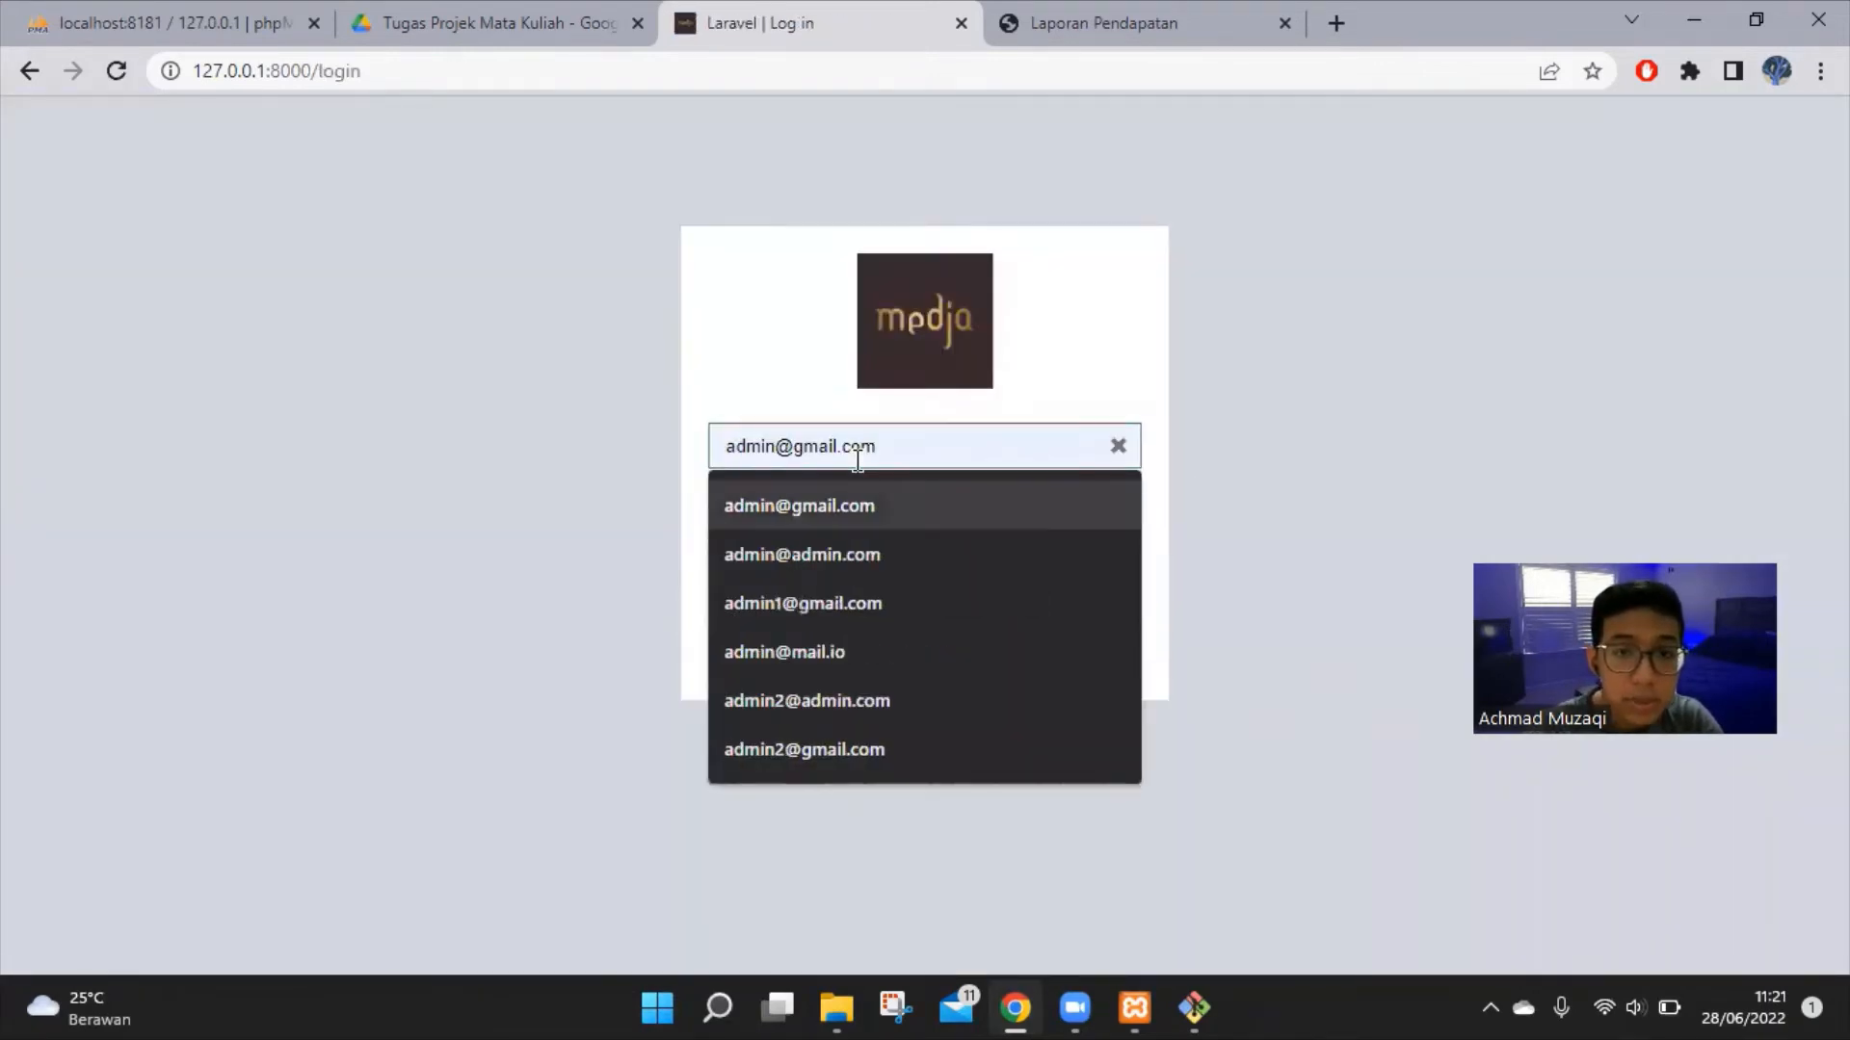
click(888, 490)
click(887, 512)
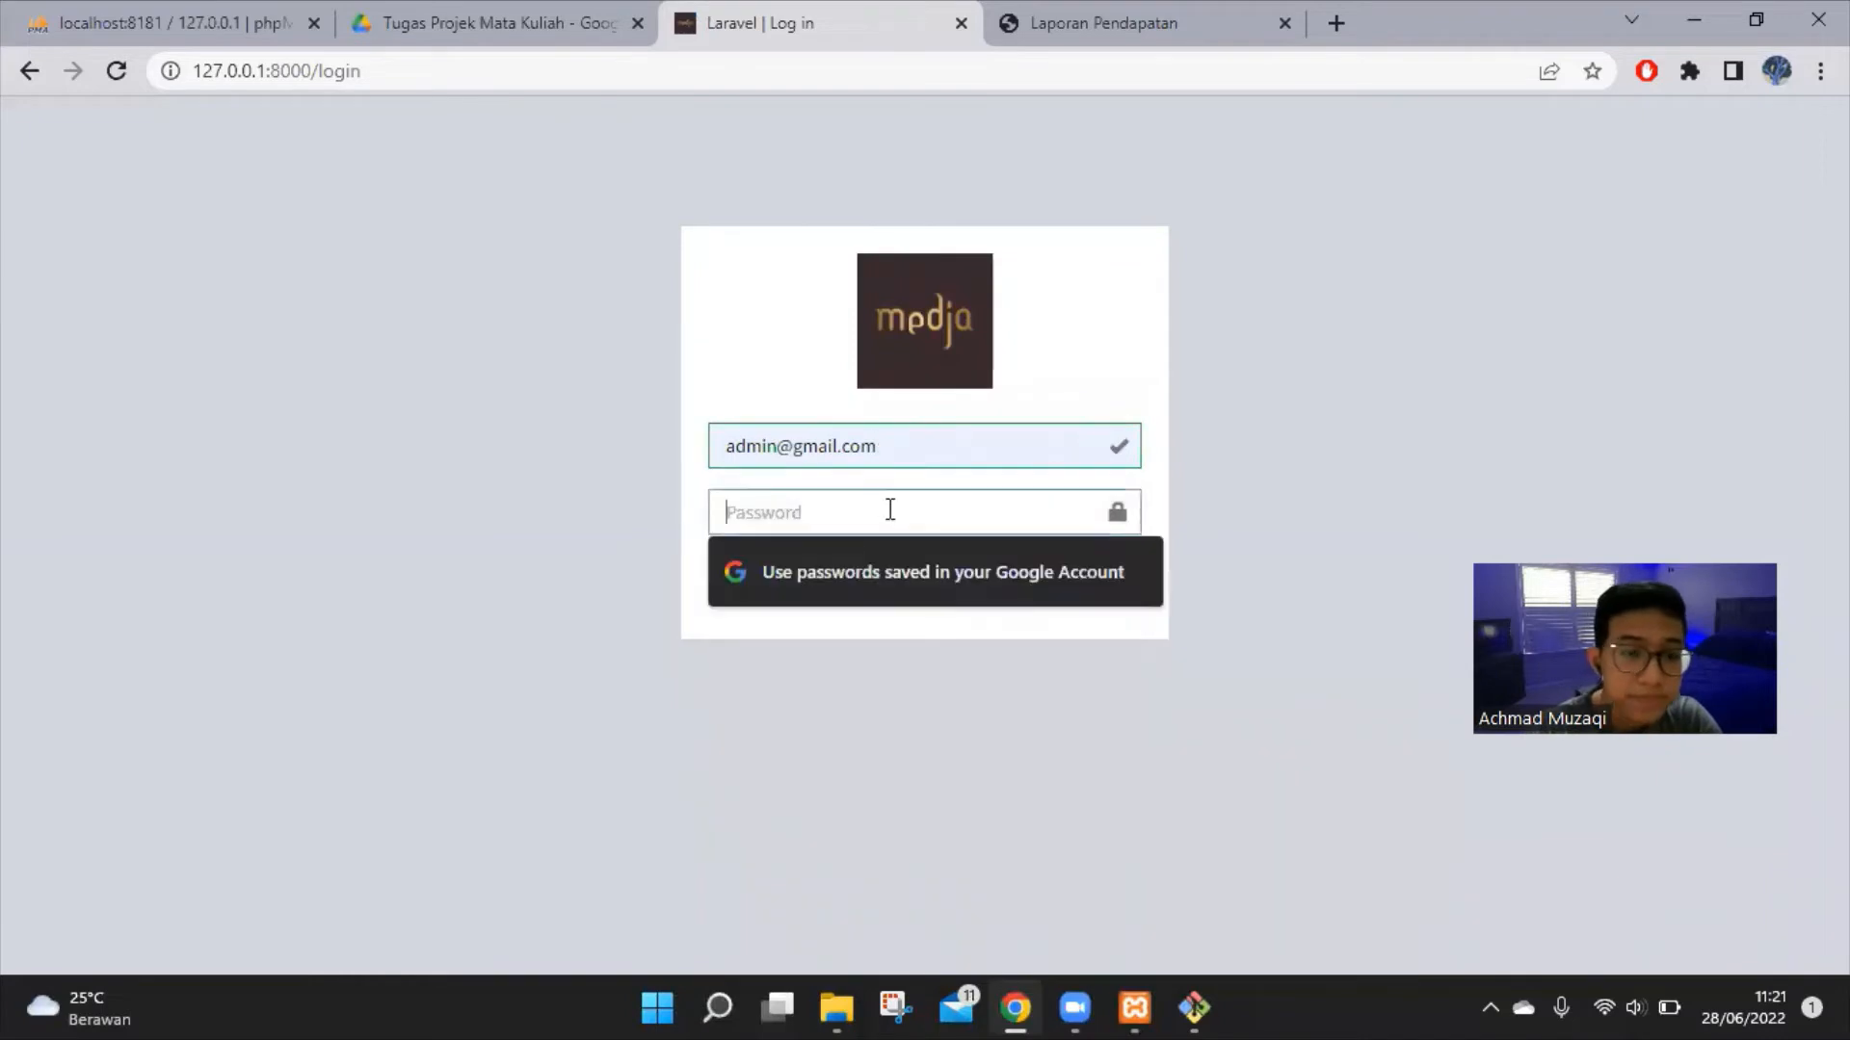
text(password)
key(Return)
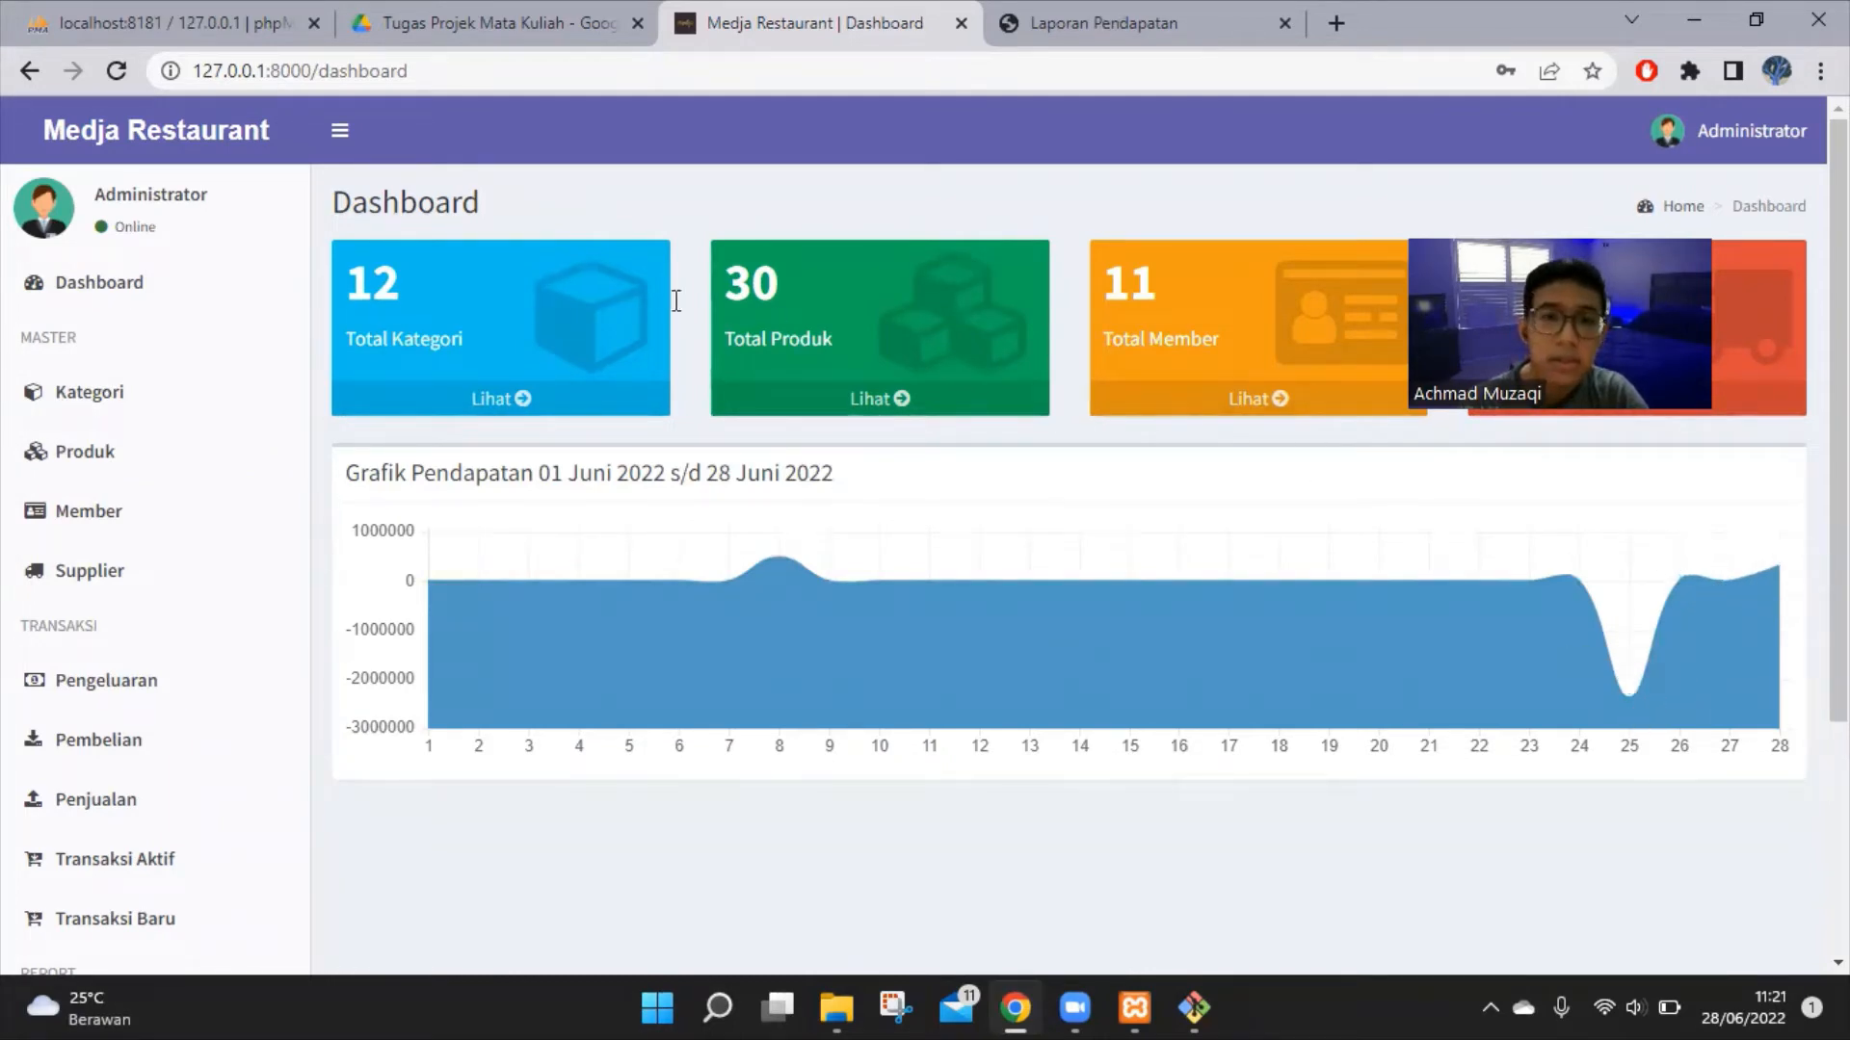
Open the Penjualan sales list and highlight the new sale's date, 28 Juni 2022, and its cashier
click(164, 809)
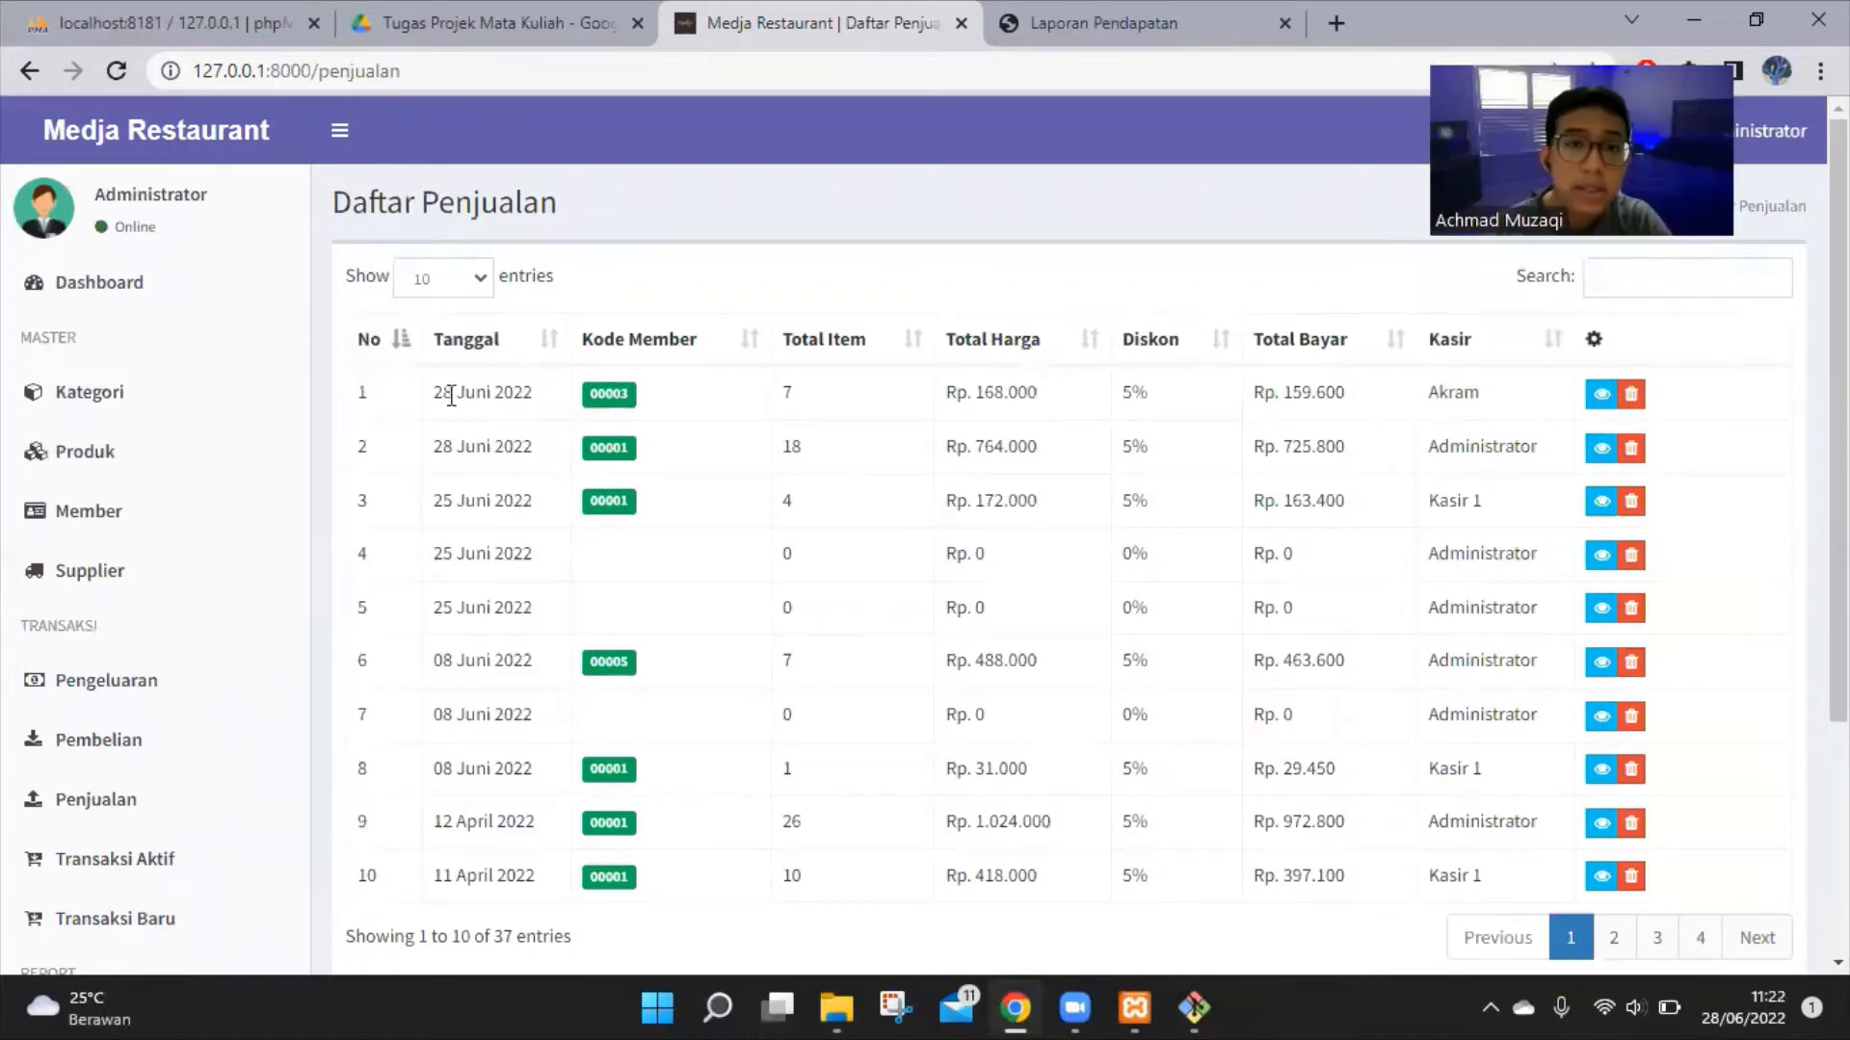
drag(433, 393, 565, 383)
click(1050, 383)
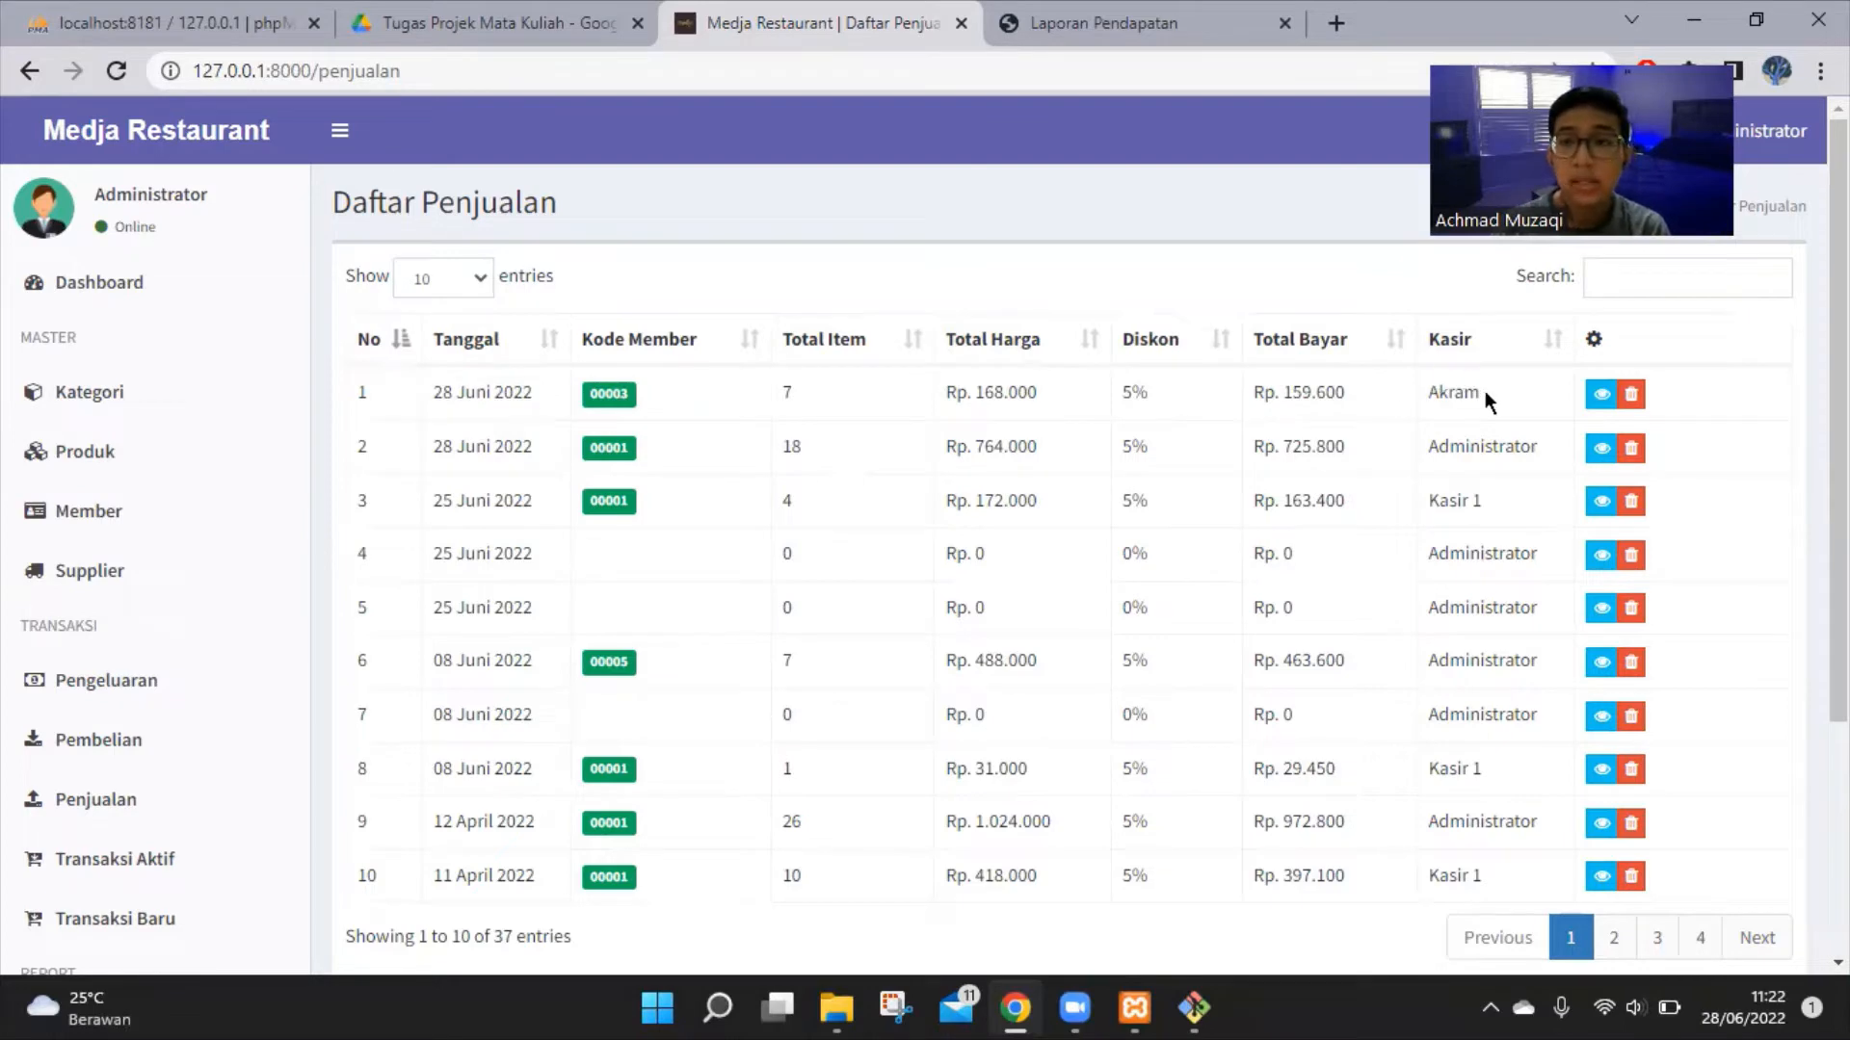
drag(1481, 392, 1439, 390)
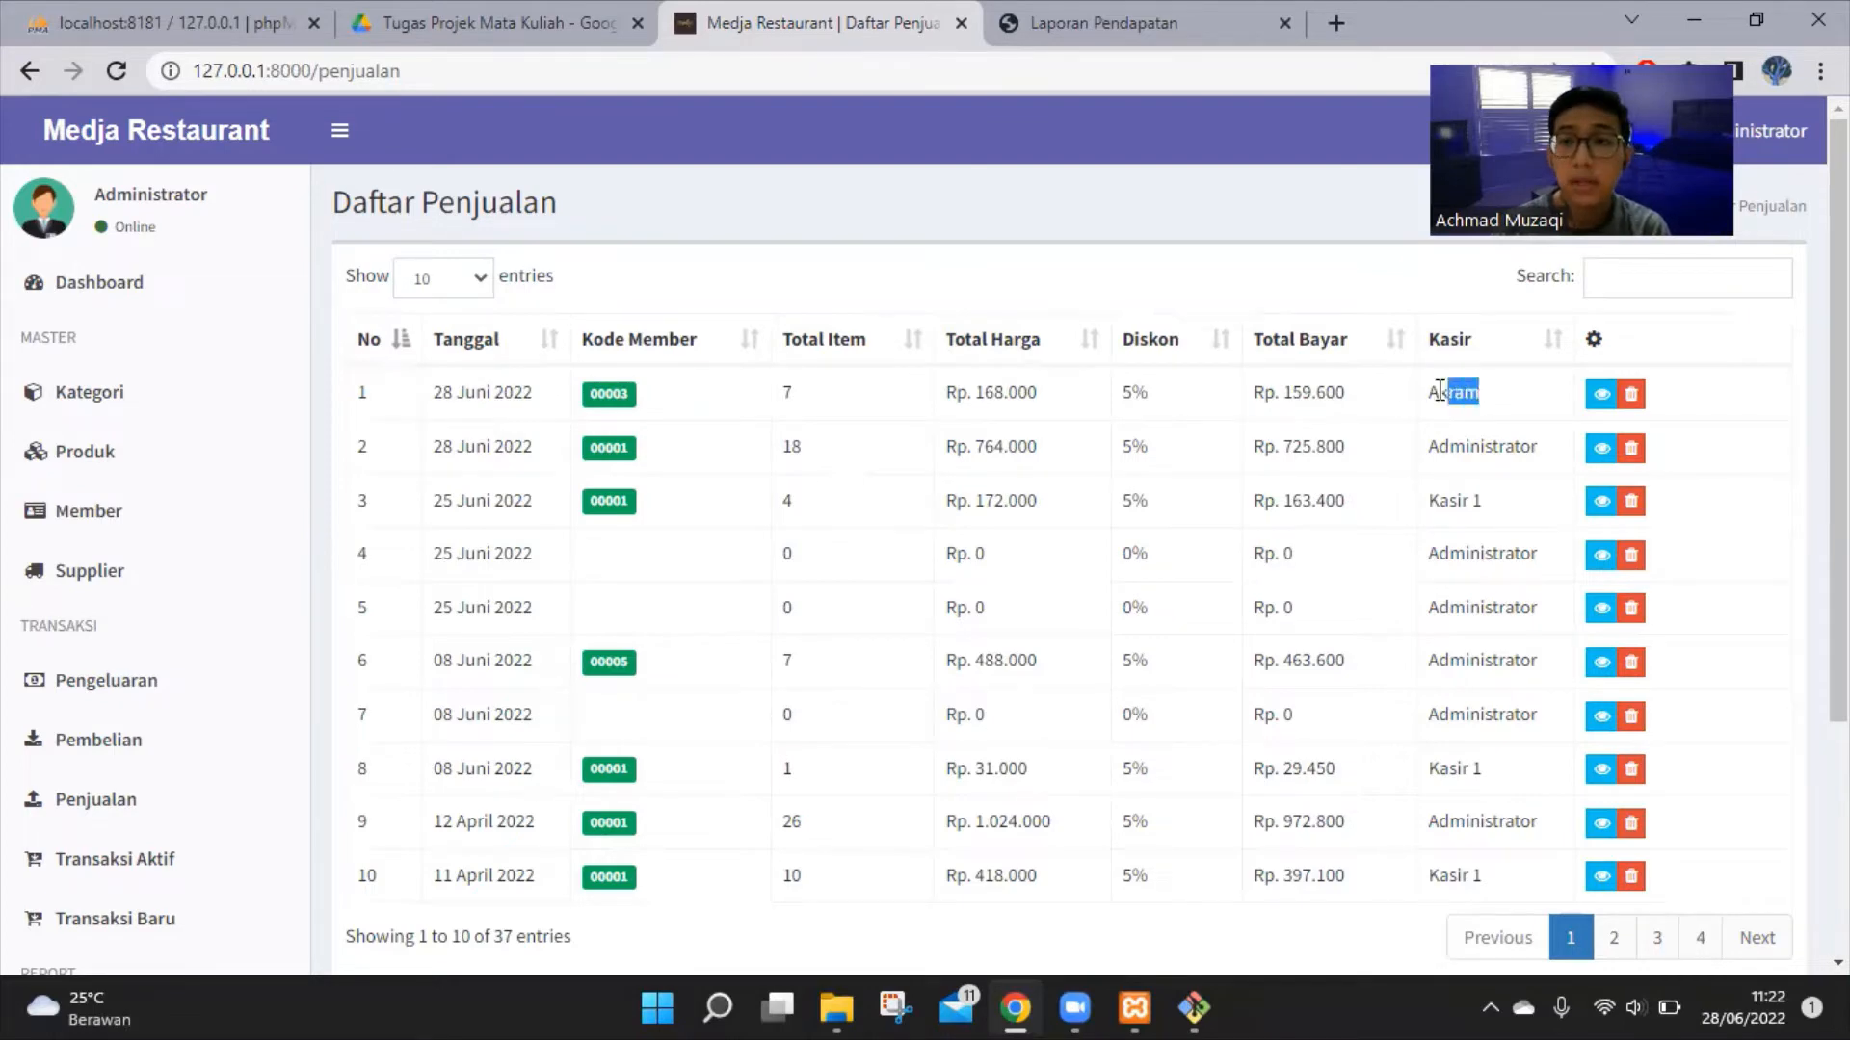
click(850, 400)
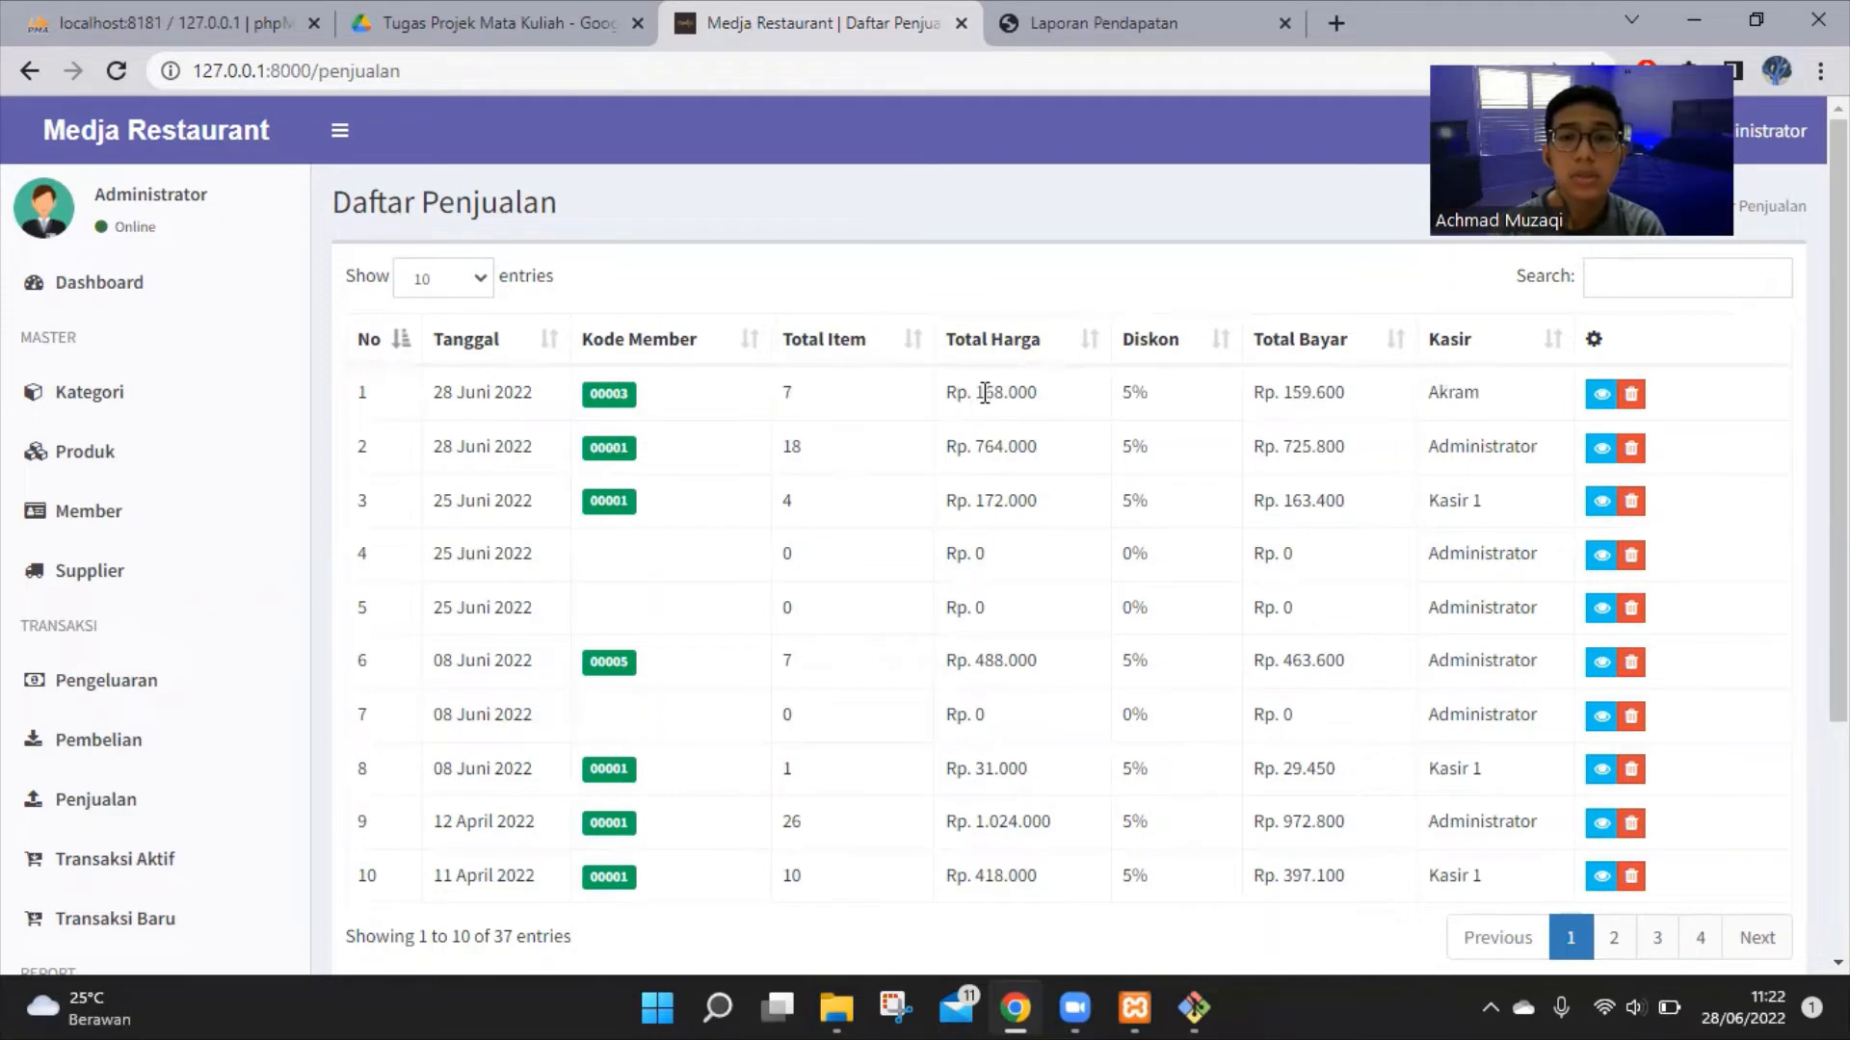
Highlight the new sale's total price 168.000, amount paid 159.600, and the Daftar Penjualan heading
drag(976, 393, 1040, 399)
click(1056, 393)
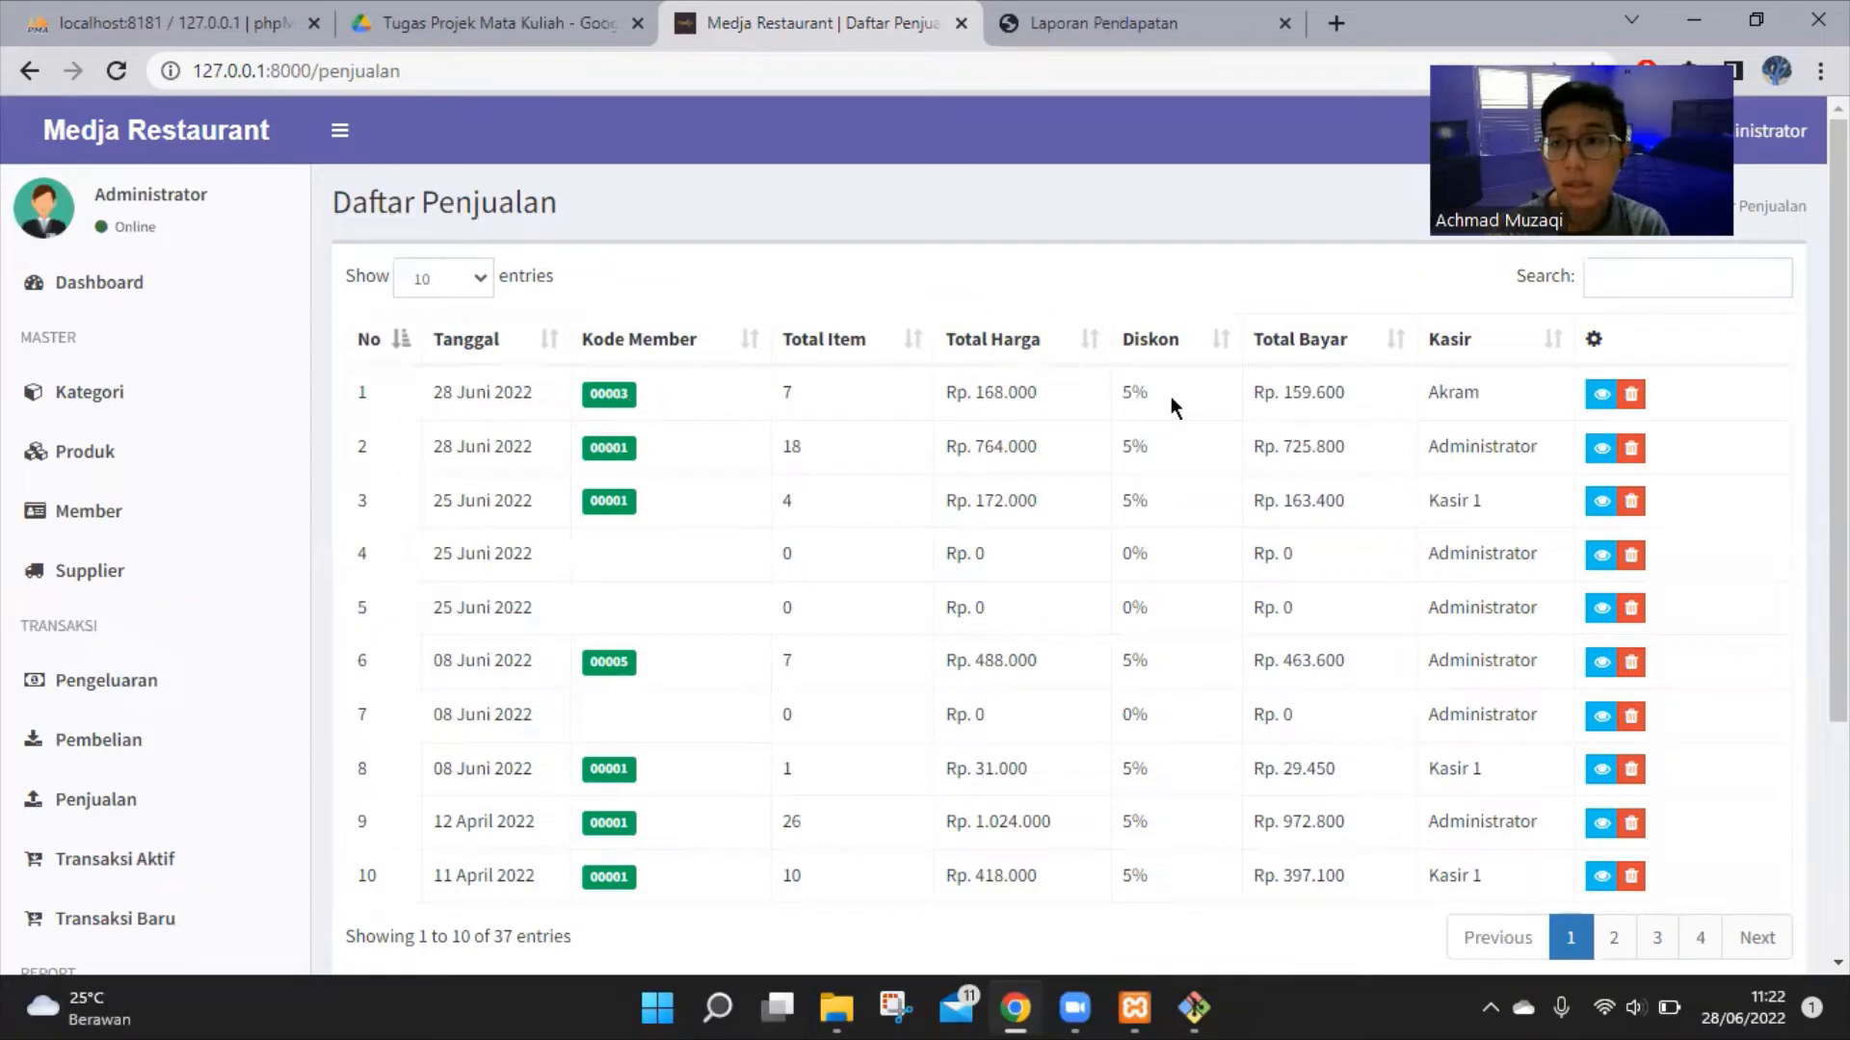
drag(1318, 396, 1275, 395)
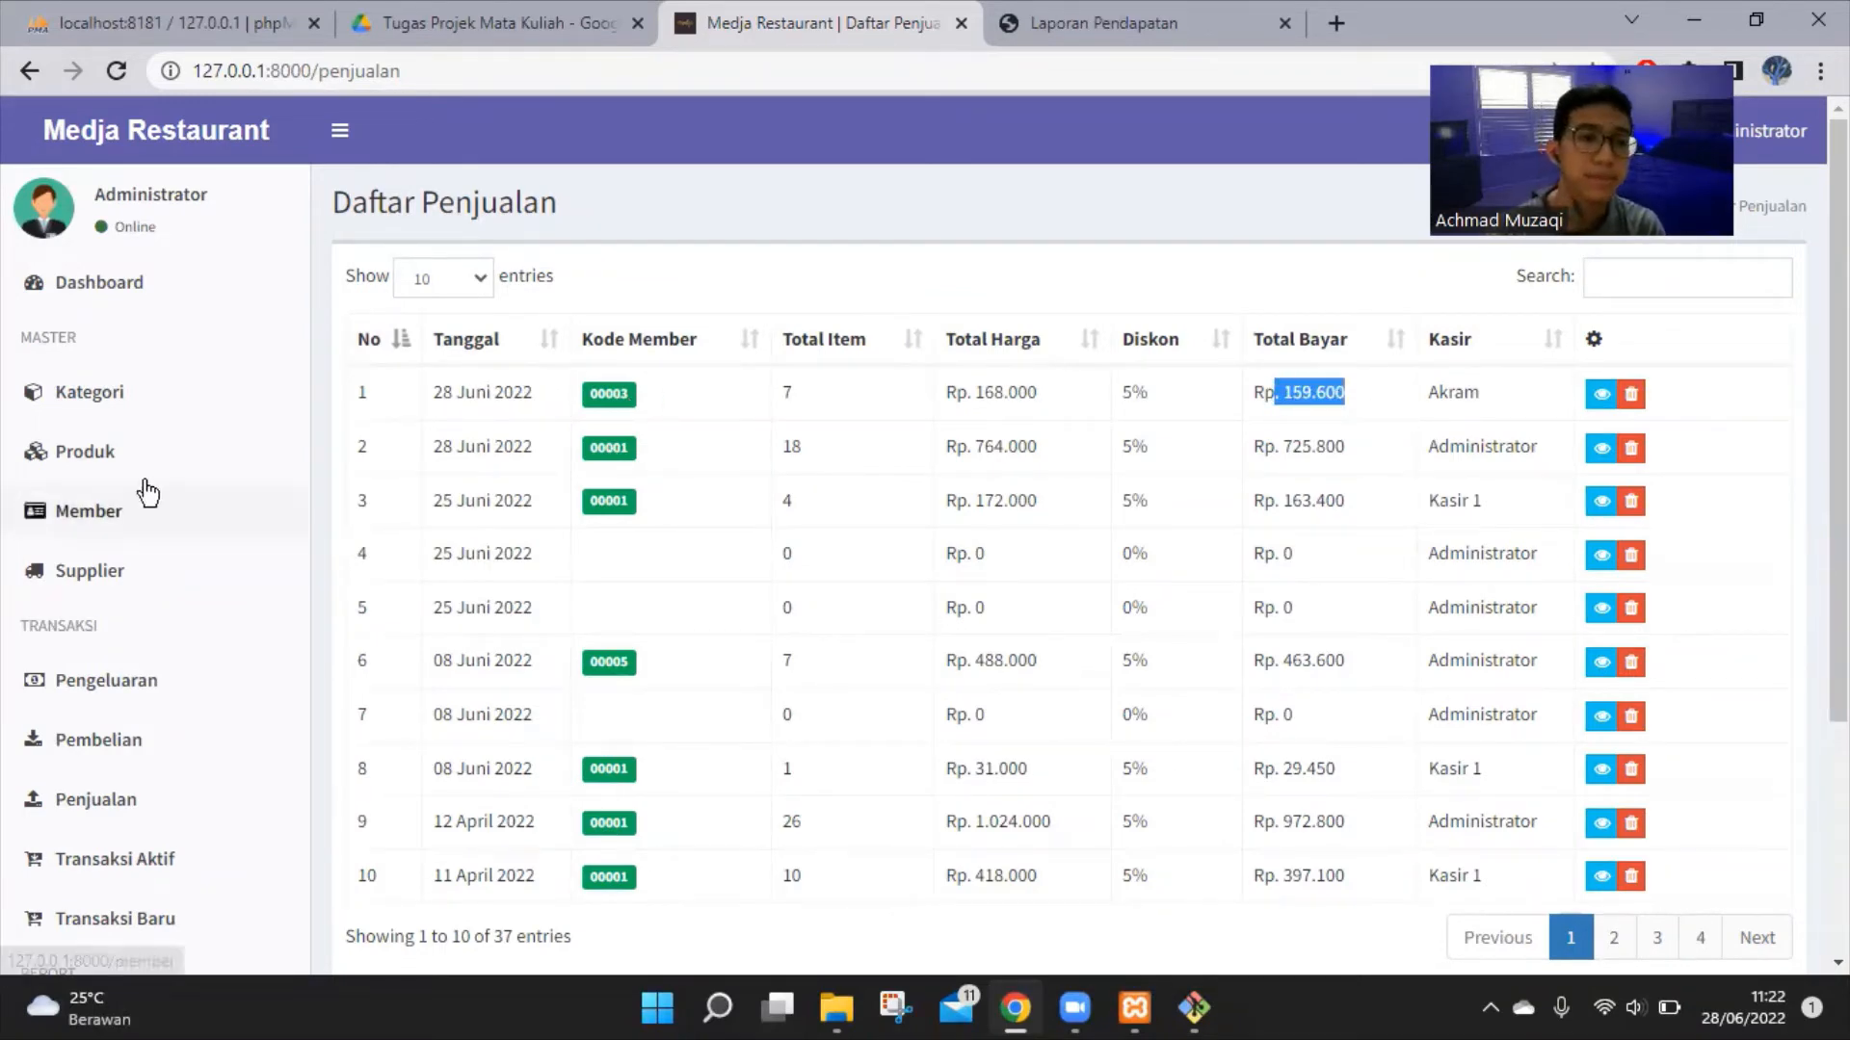
scroll(280, 479, down, 3)
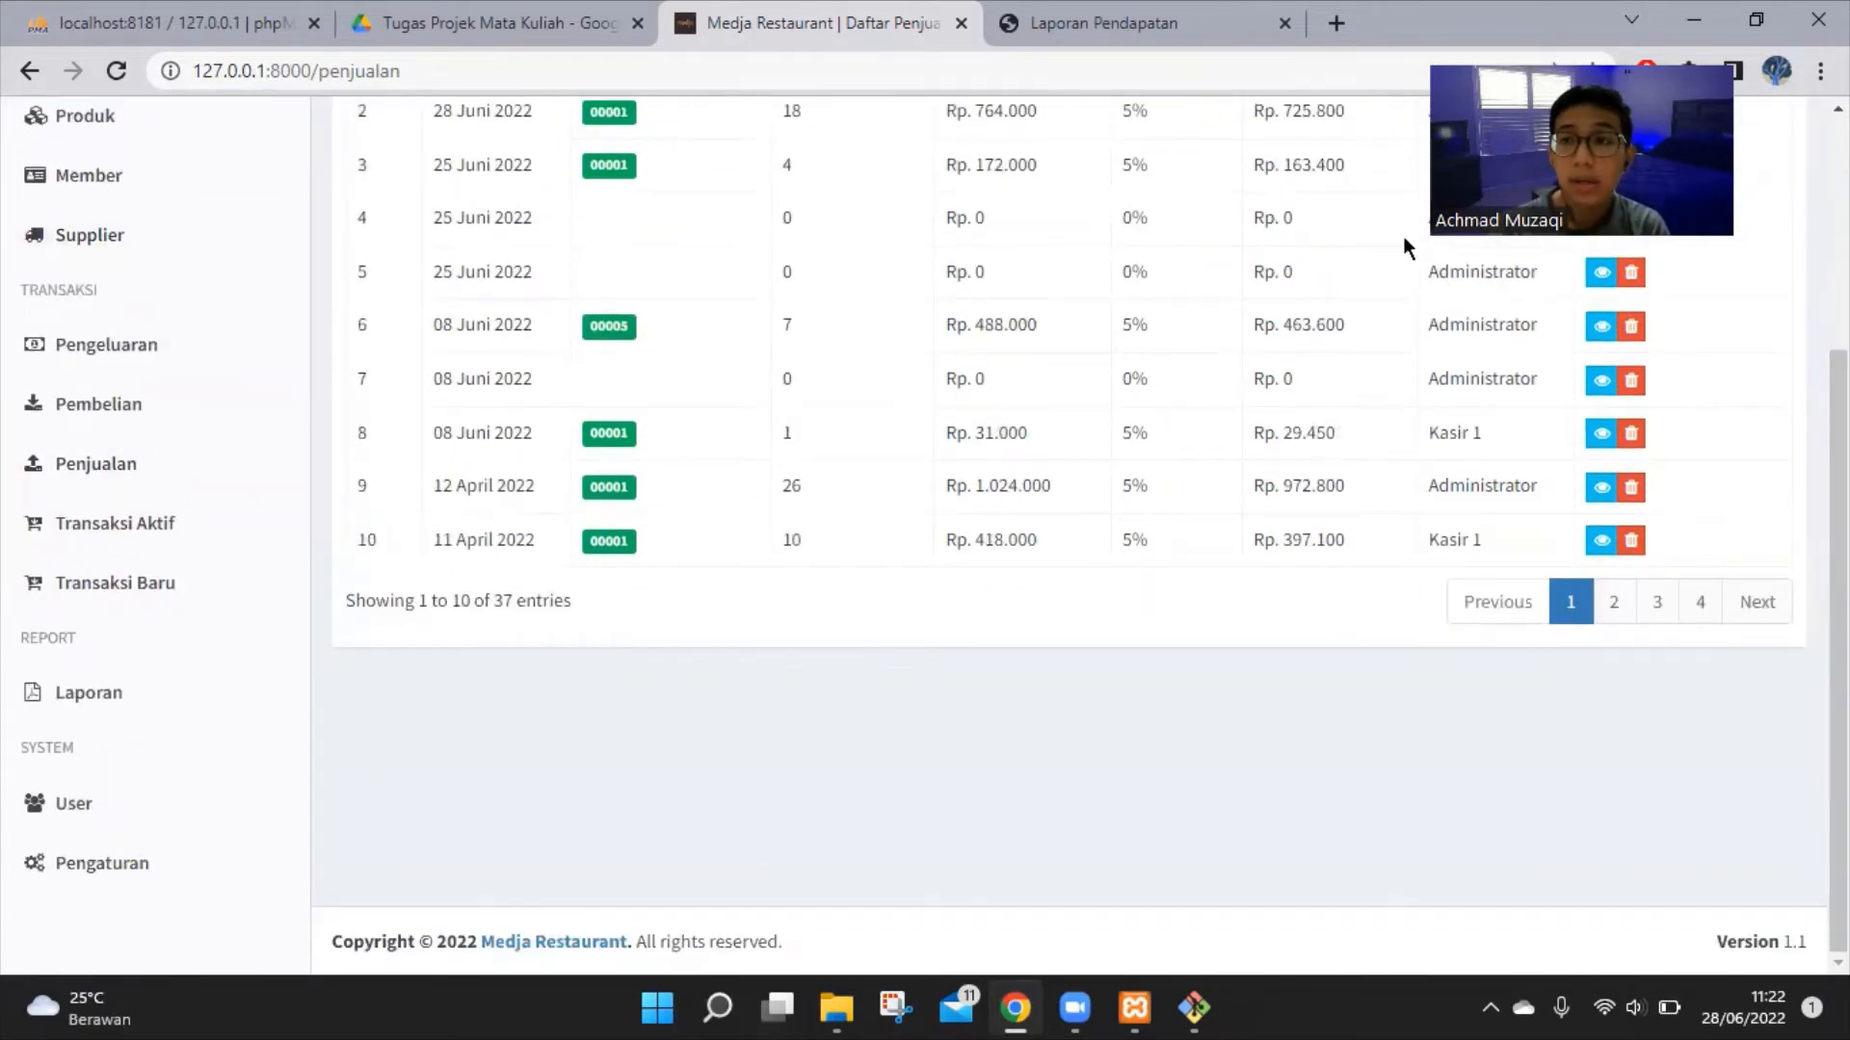
scroll(482, 270, up, 3)
drag(440, 204, 578, 206)
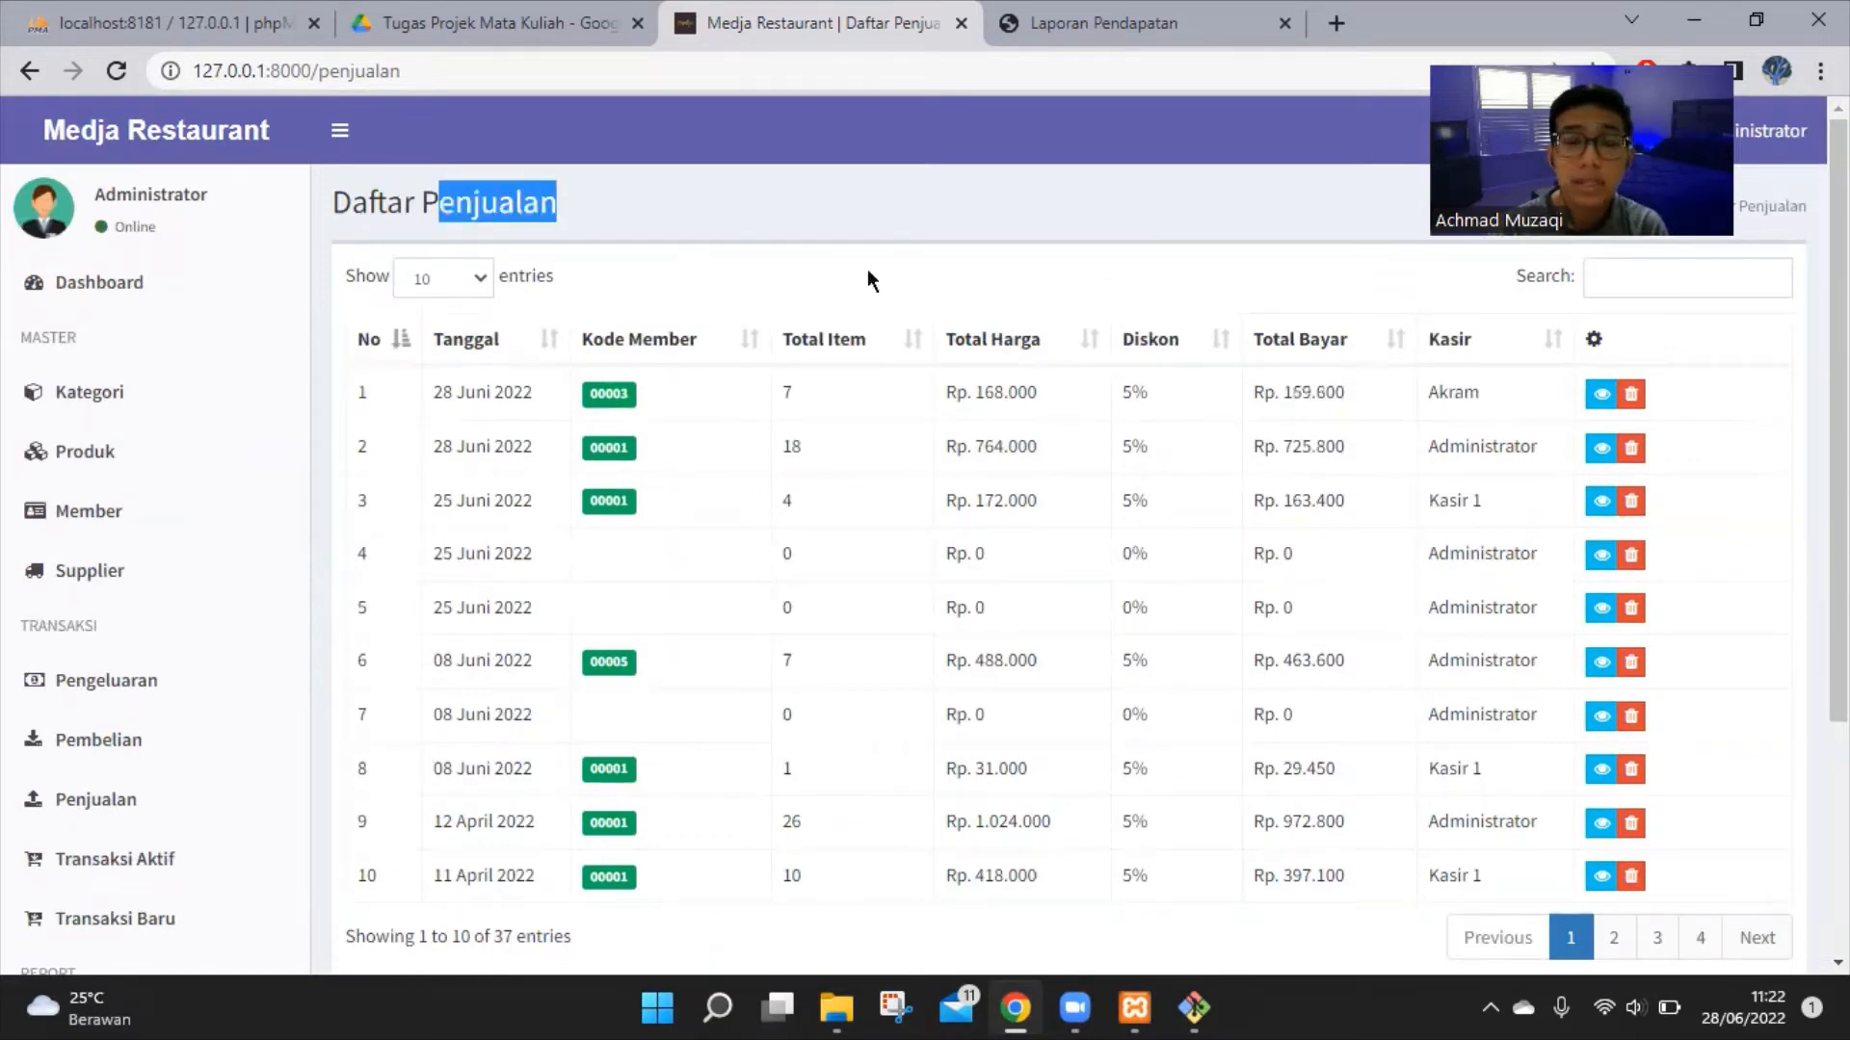
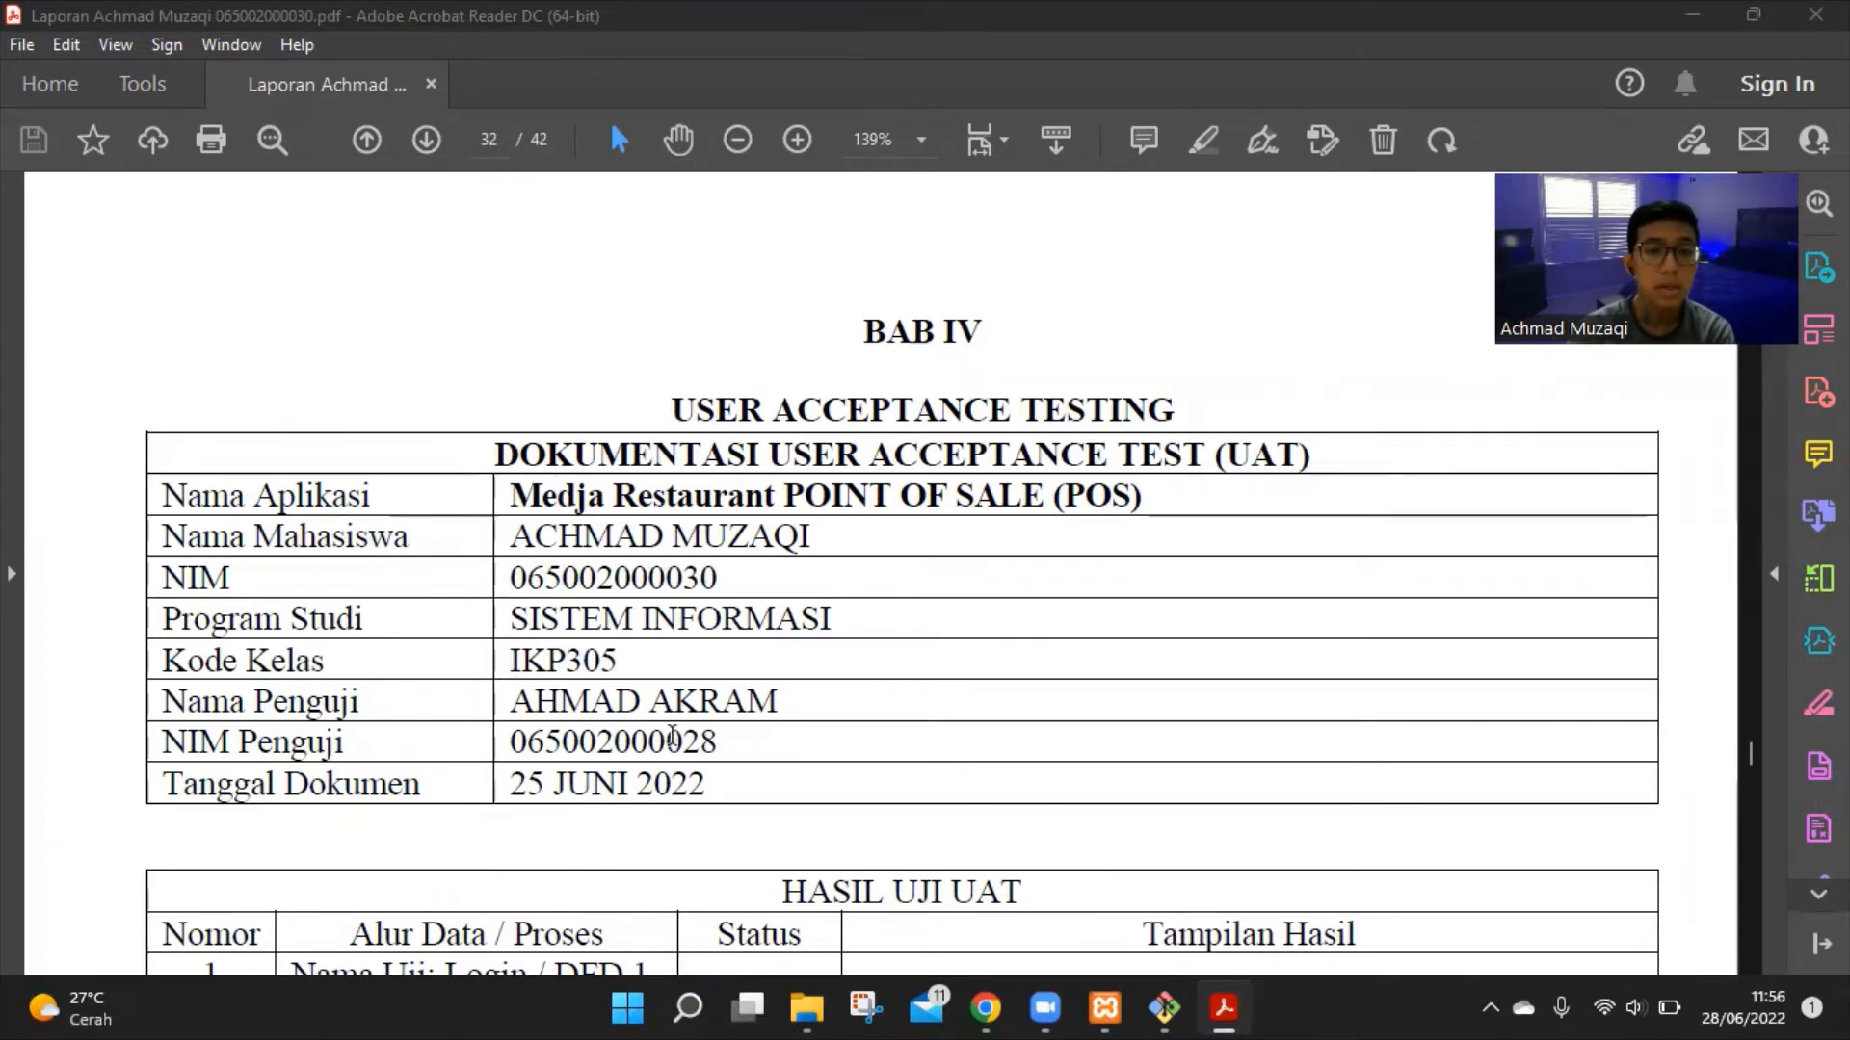
Scroll page 32 past the UAT documentation header to the HASIL UJI UAT table's Login row
scroll(730, 738, down, 2)
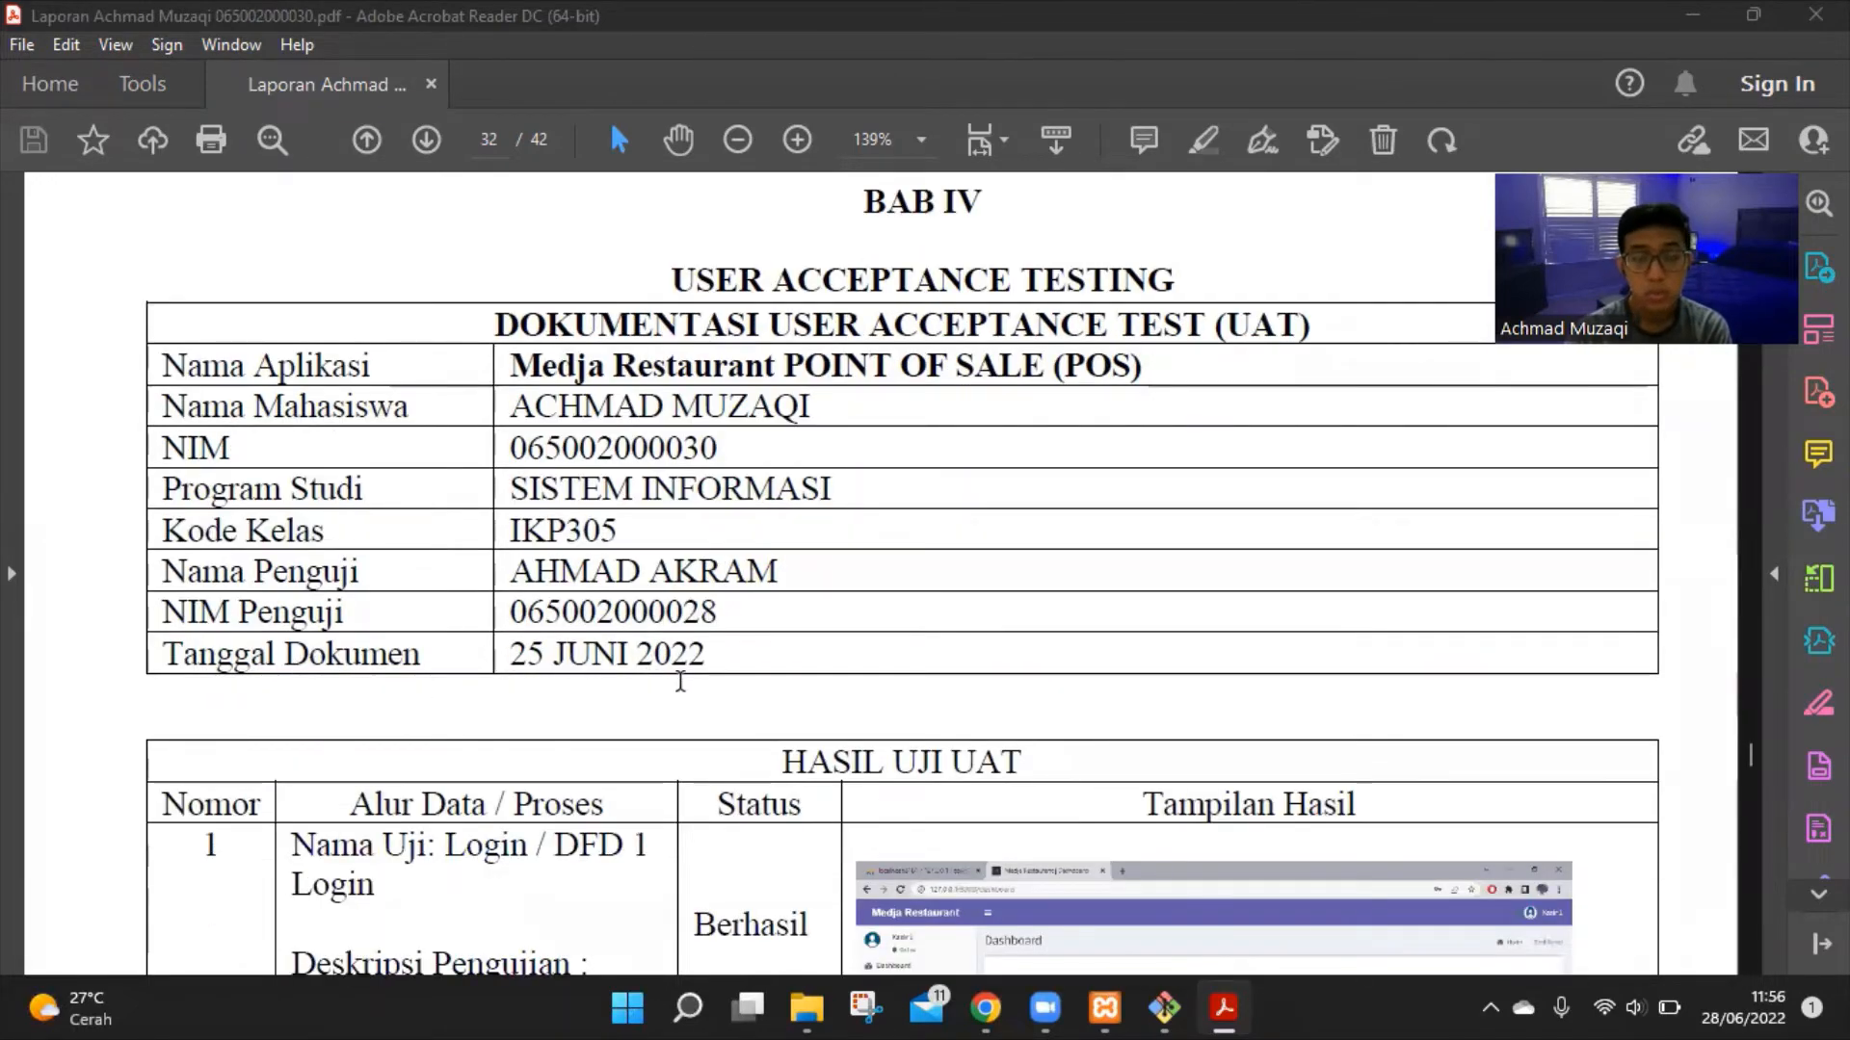
scroll(650, 617, down, 3)
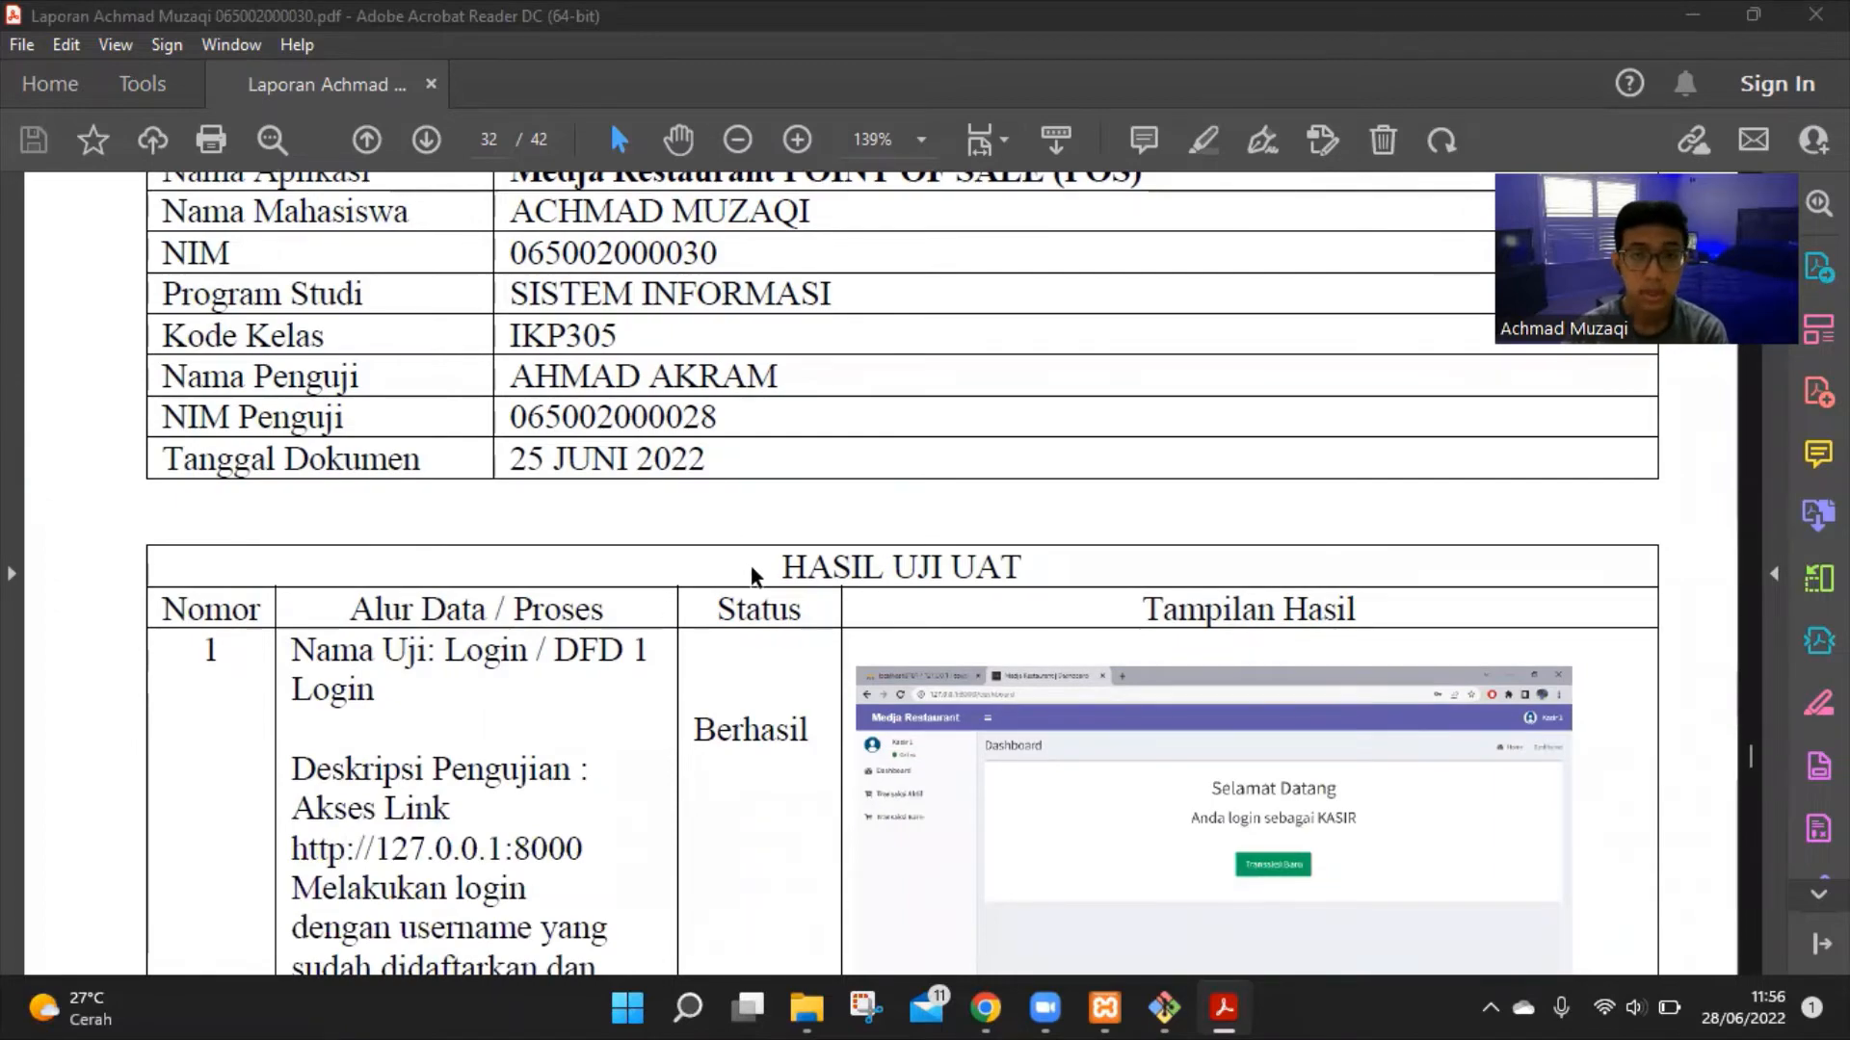
scroll(855, 552, down, 3)
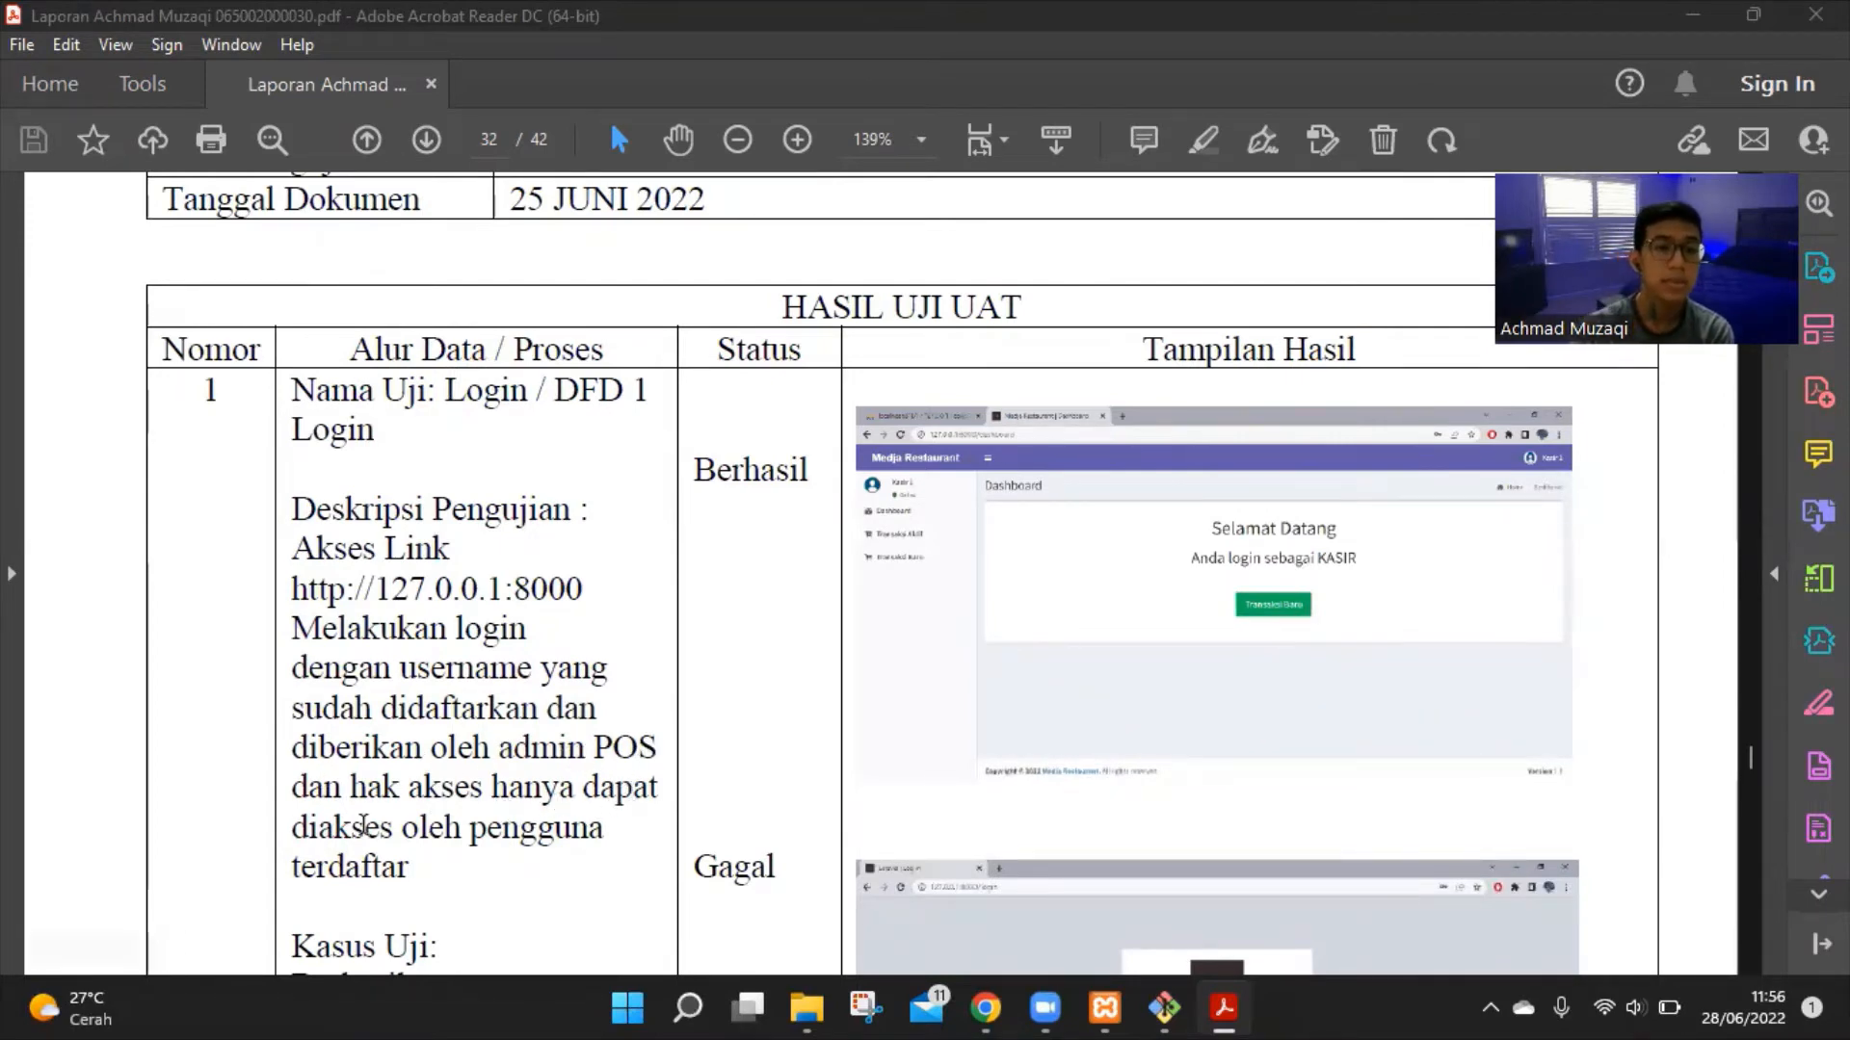
Read the Login row's Kasus Uji and Hasil yang diharapkan text
scroll(533, 812, down, 3)
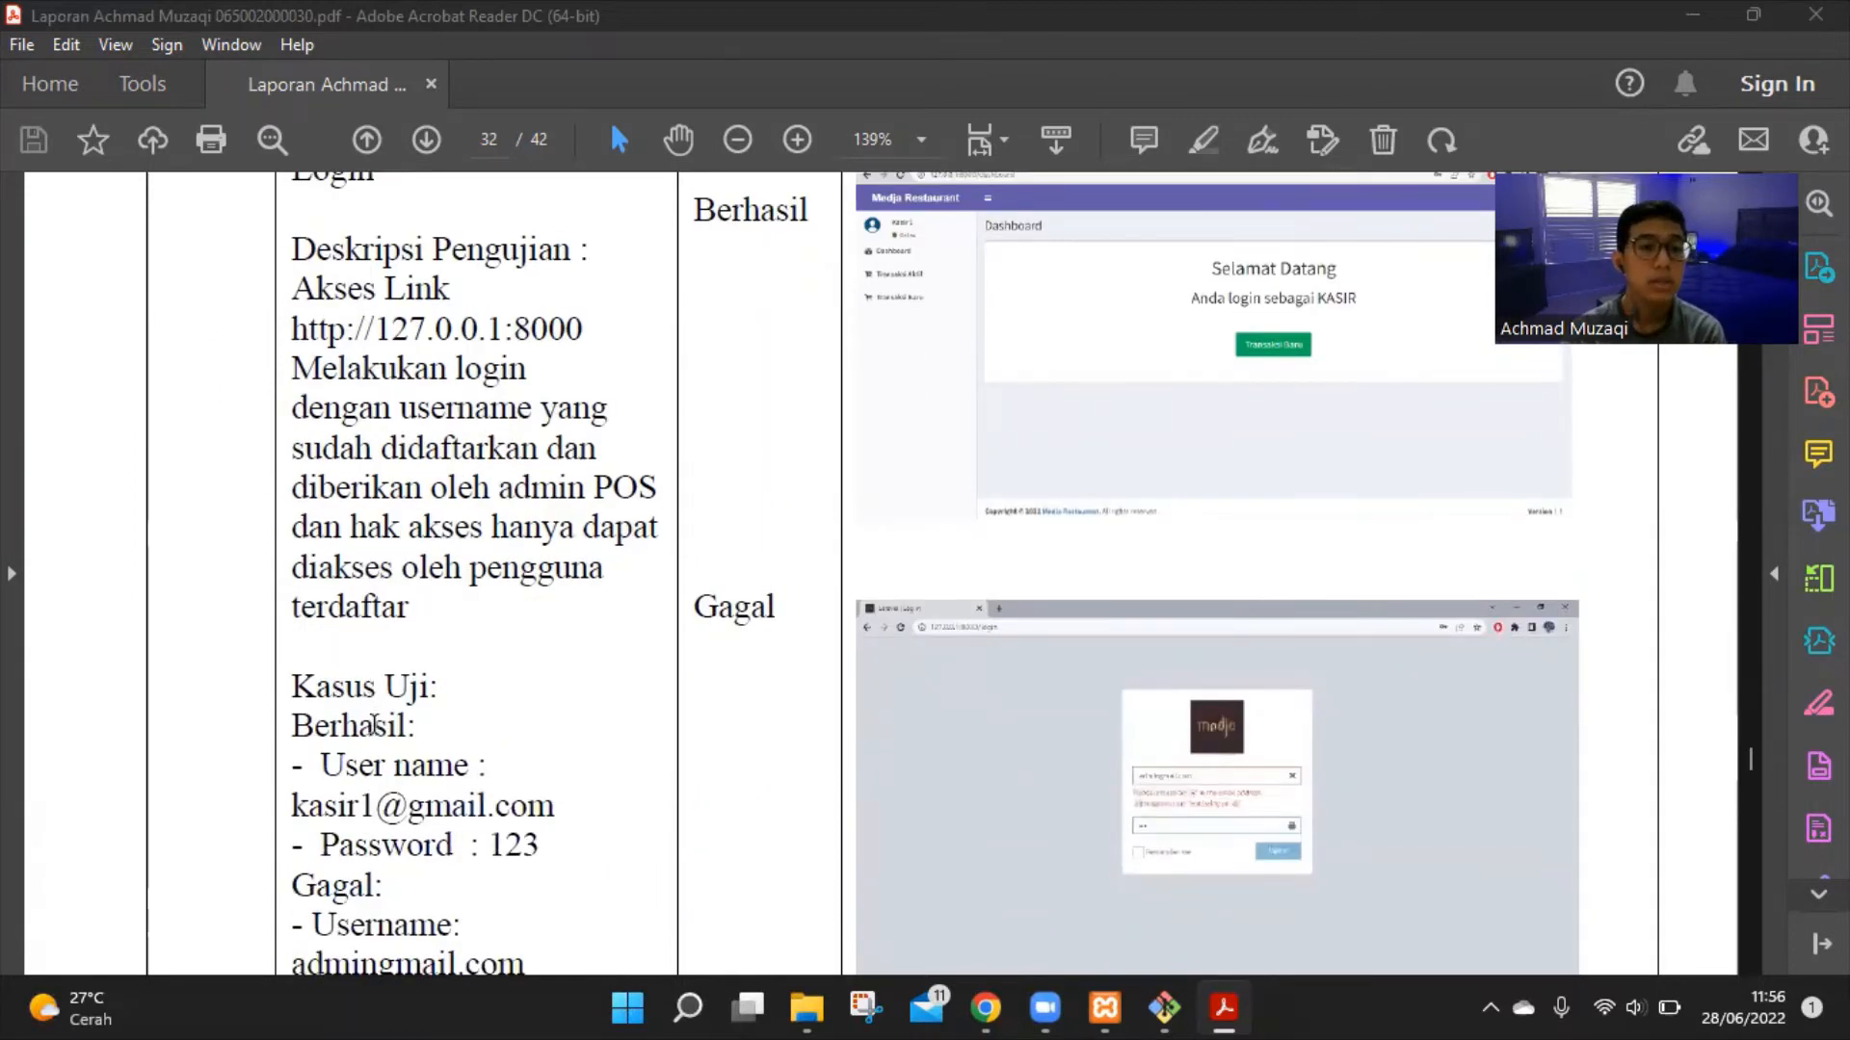
scroll(384, 747, down, 1)
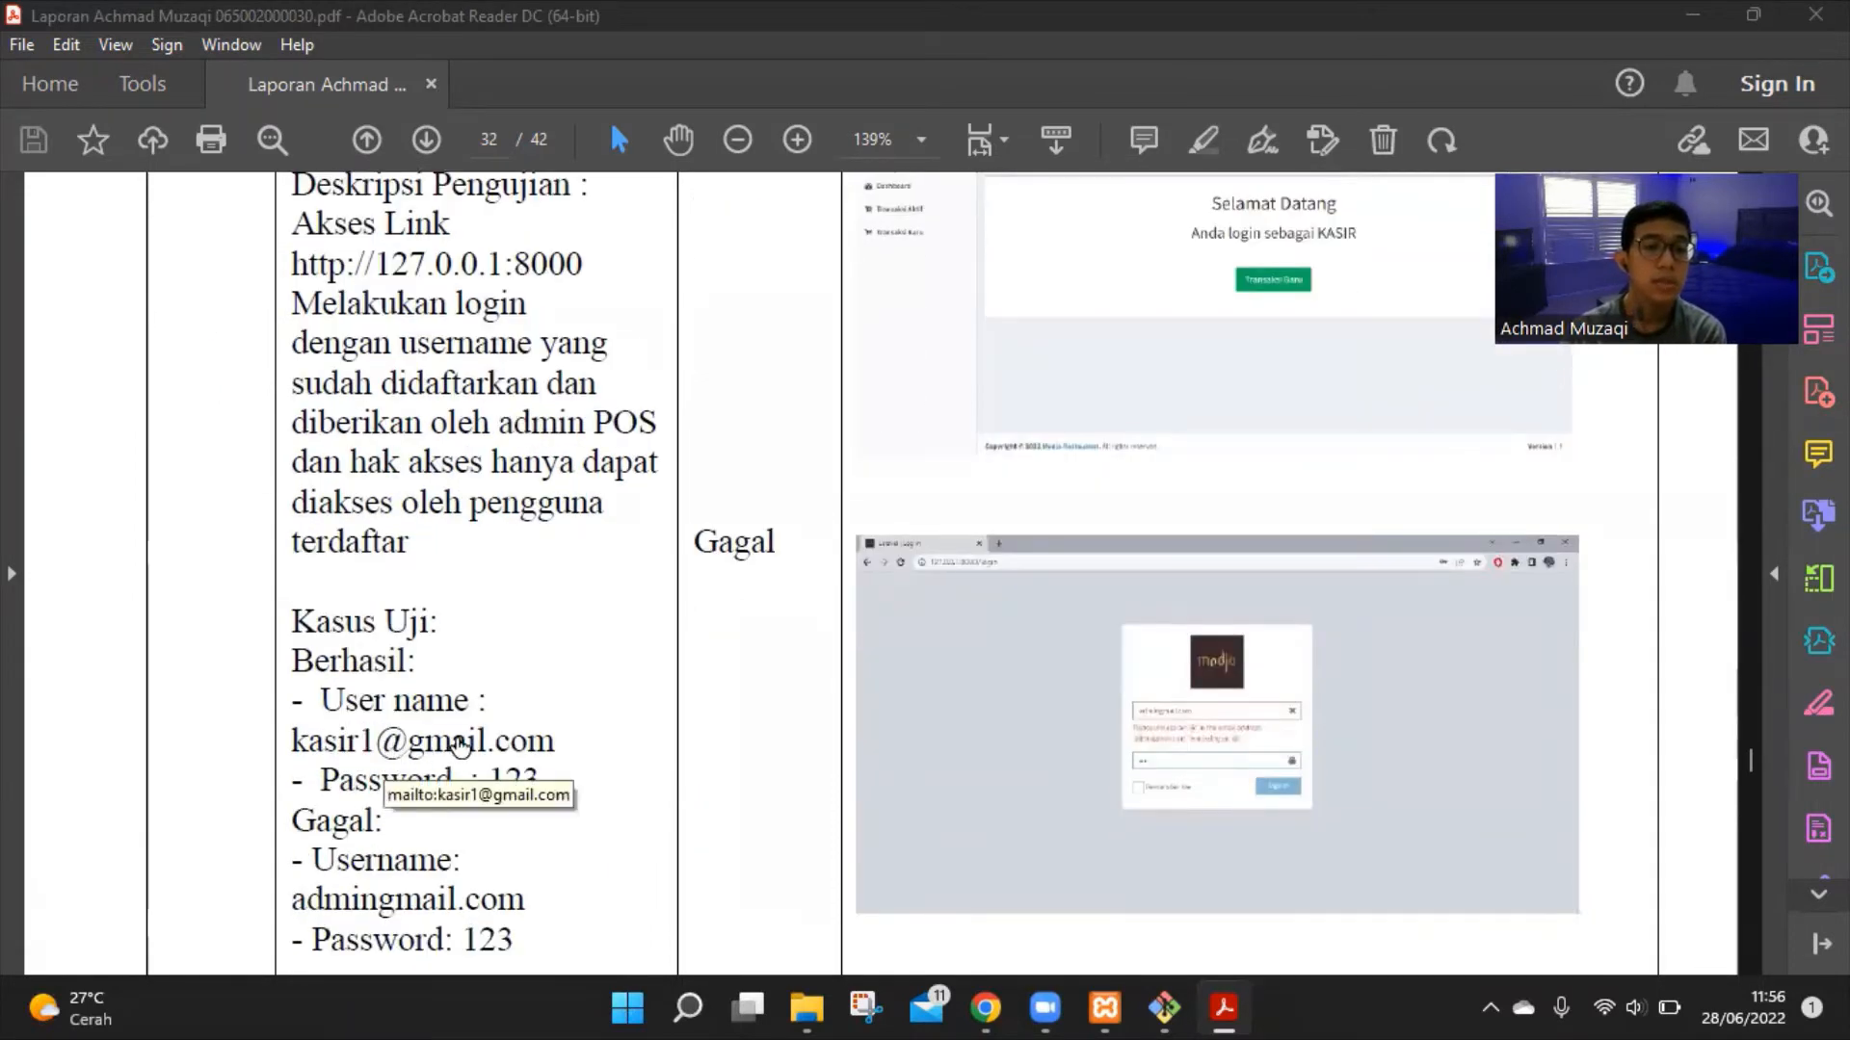
scroll(529, 790, down, 3)
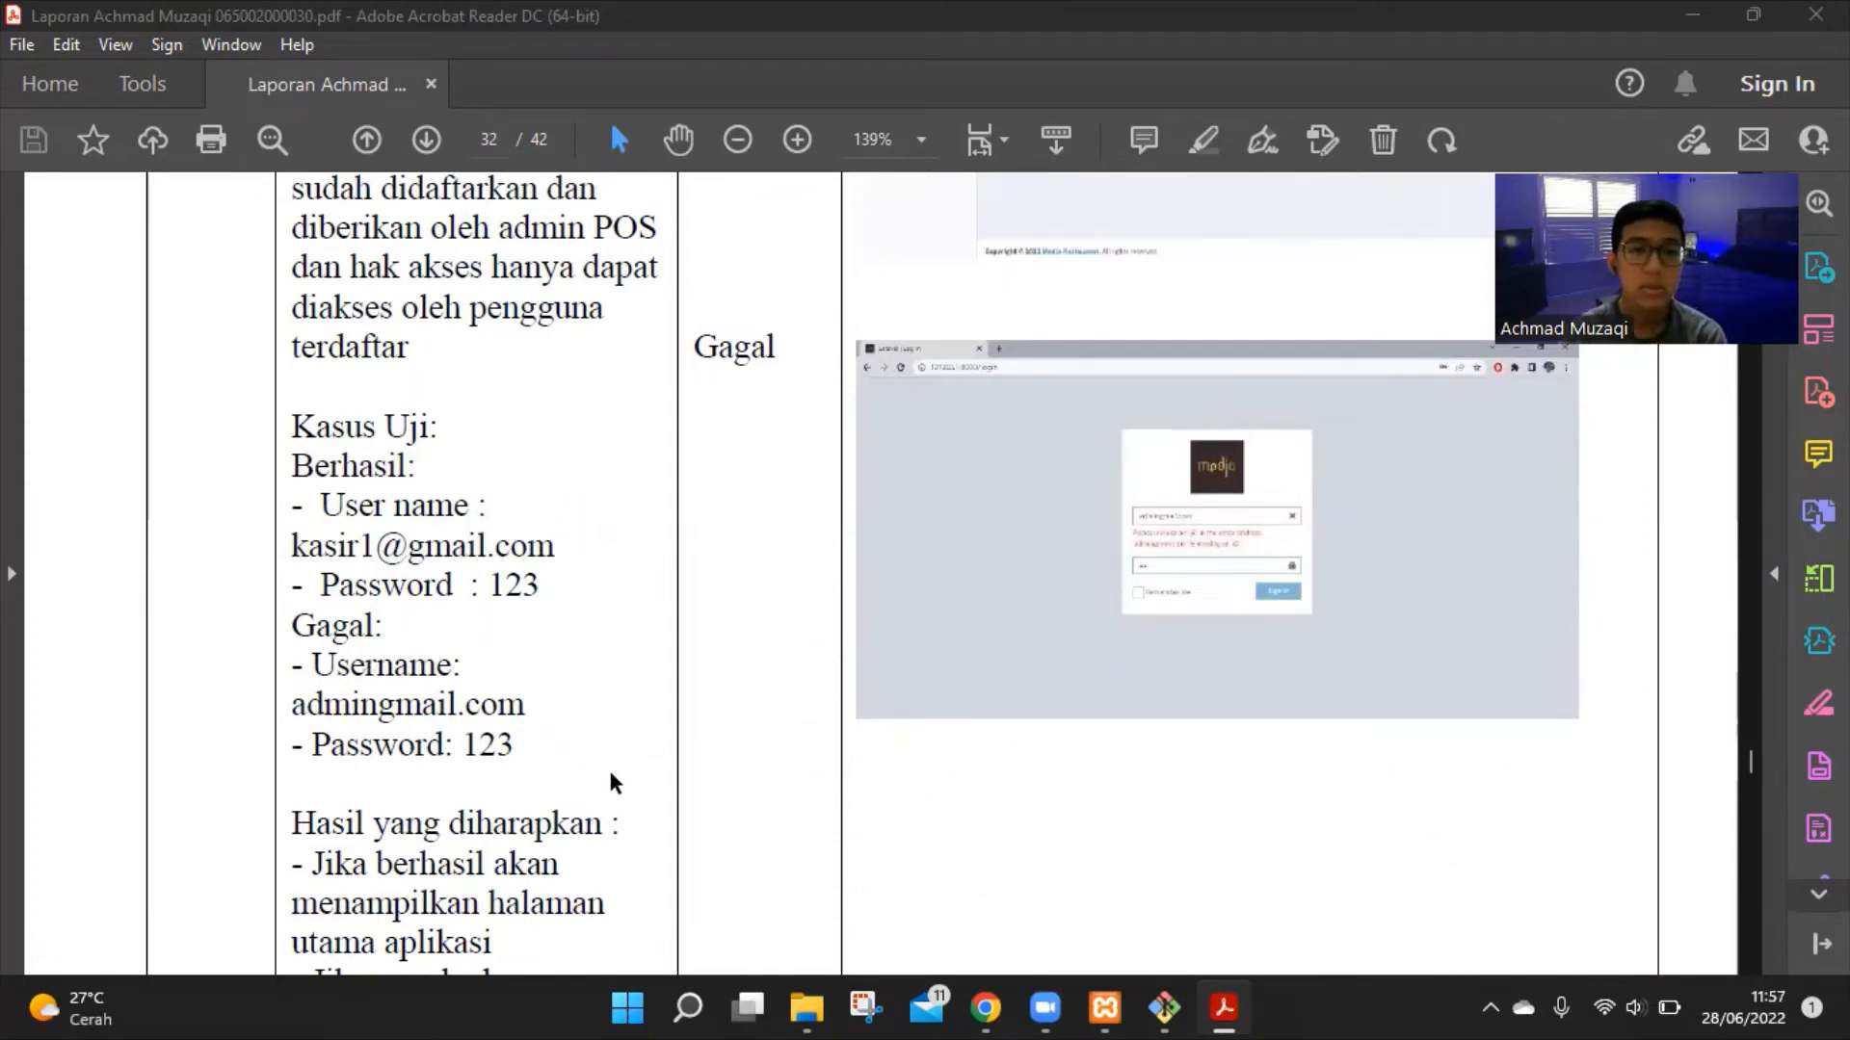
scroll(564, 778, down, 2)
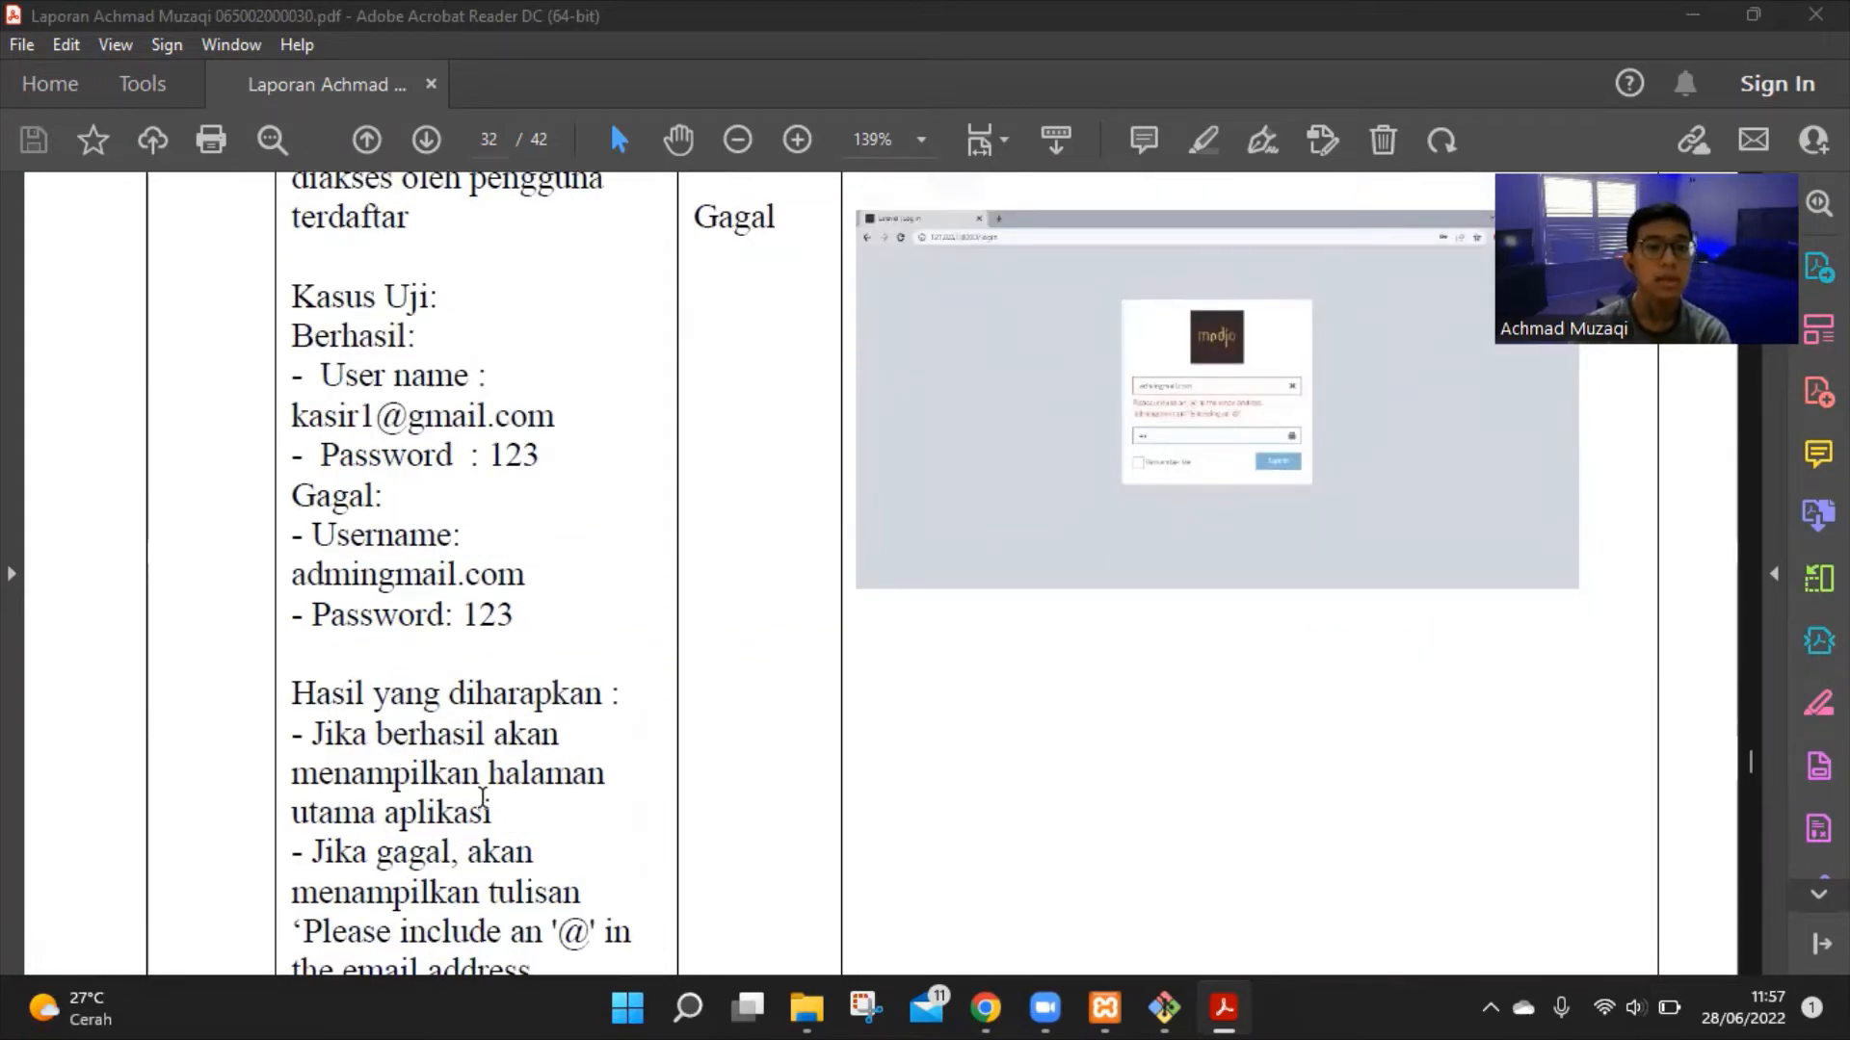
scroll(499, 809, down, 2)
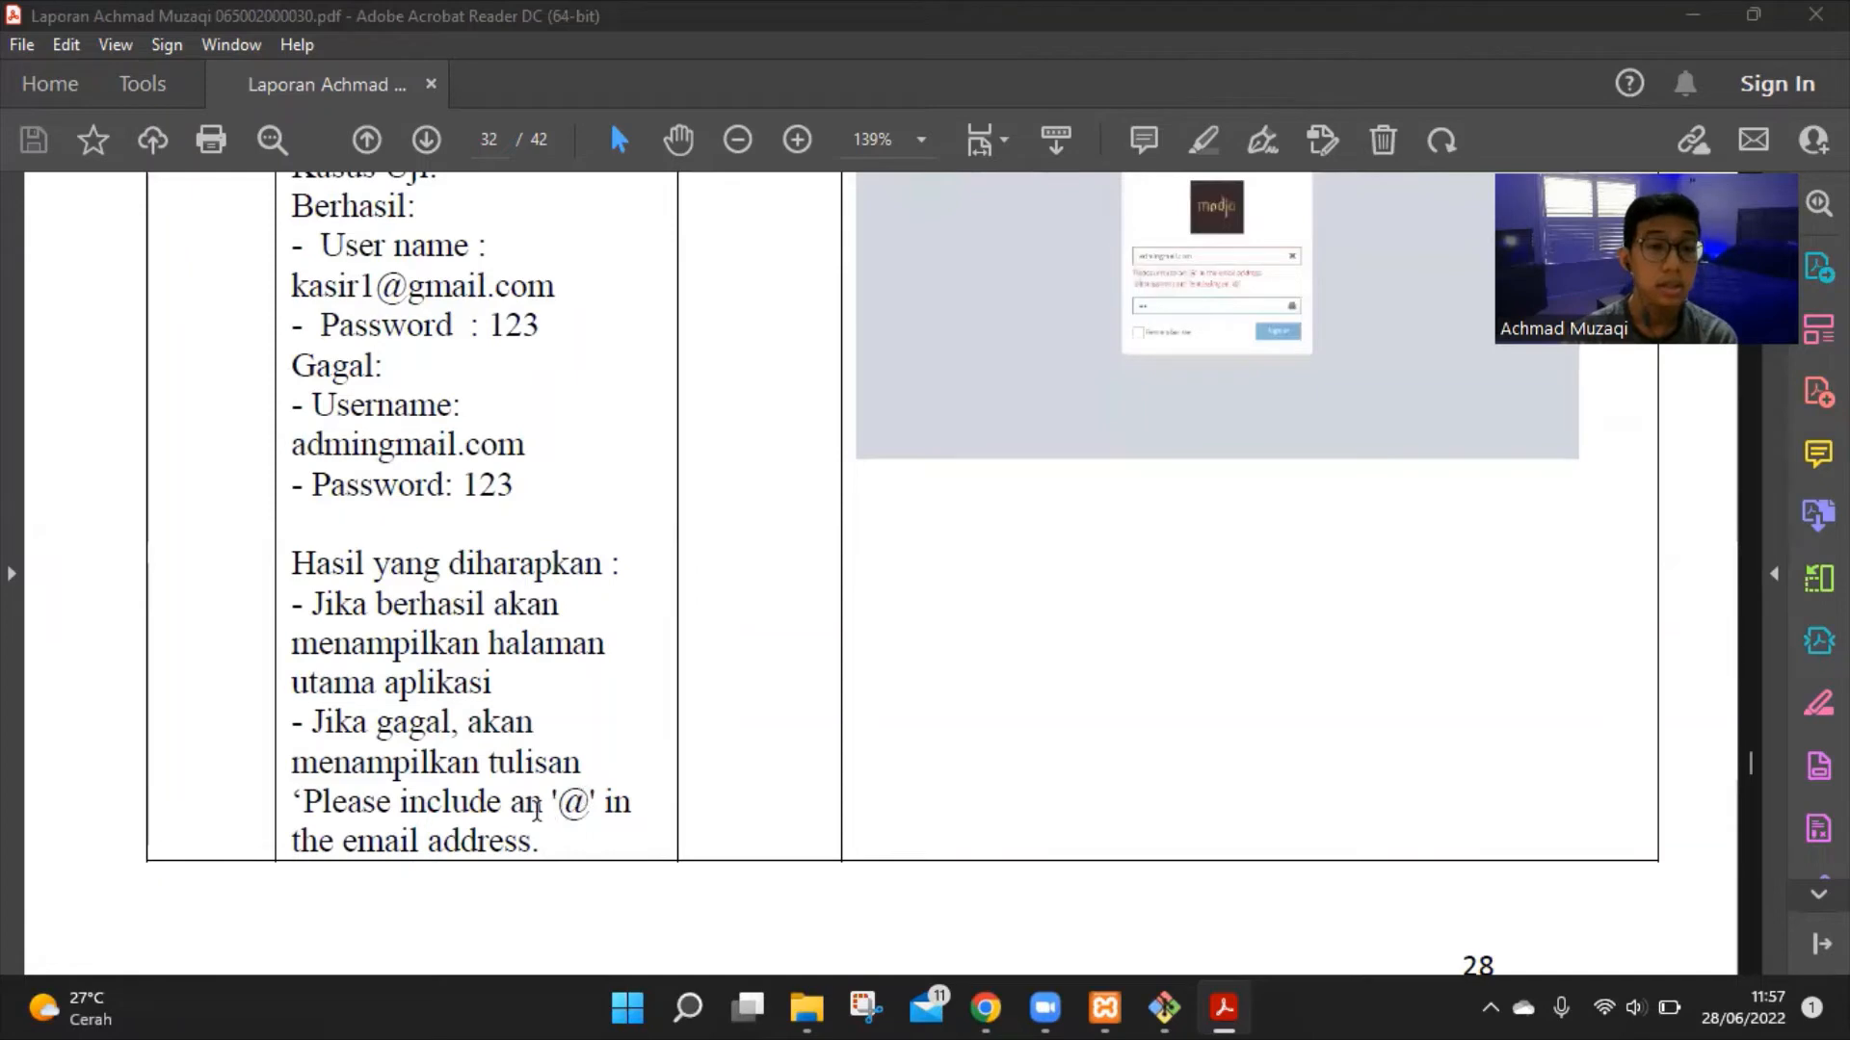
scroll(1195, 815, up, 7)
scroll(1270, 775, up, 7)
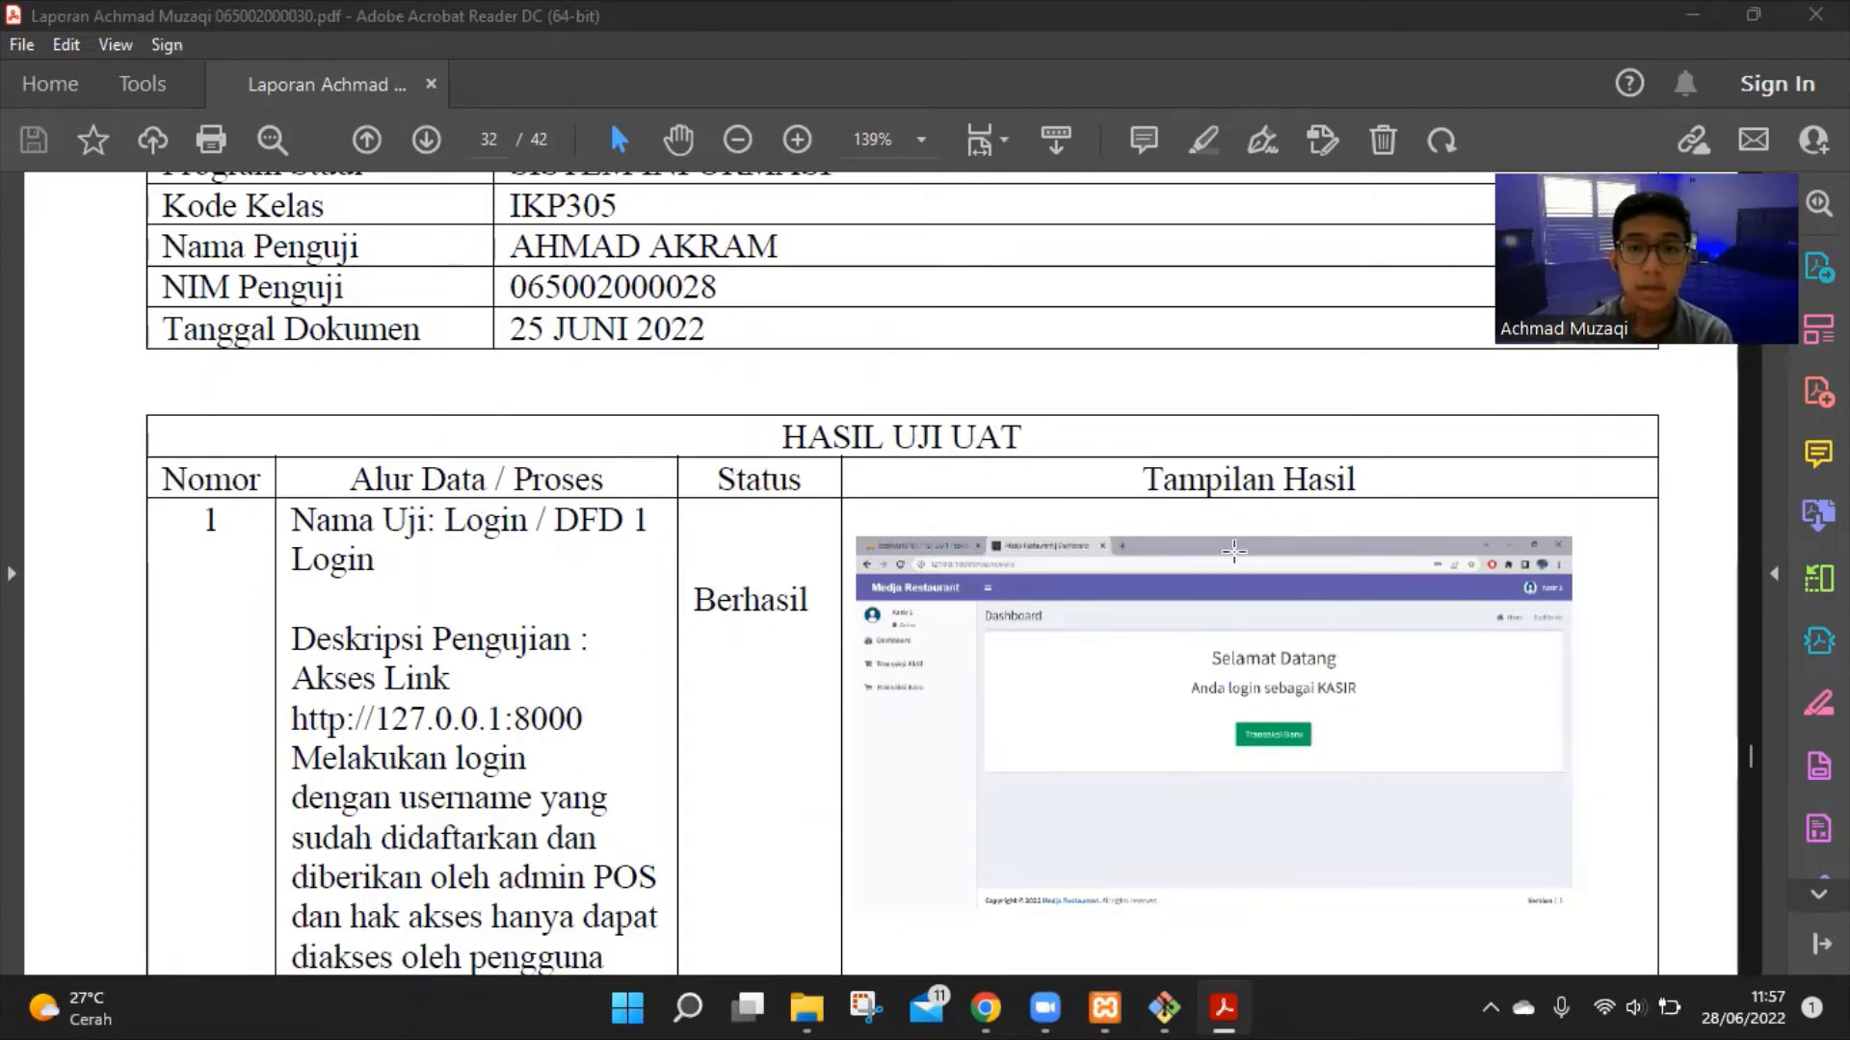
Continue onto page 33 to test 2, Mengelola Master Data Barang, marked Berhasil
scroll(1296, 548, down, 3)
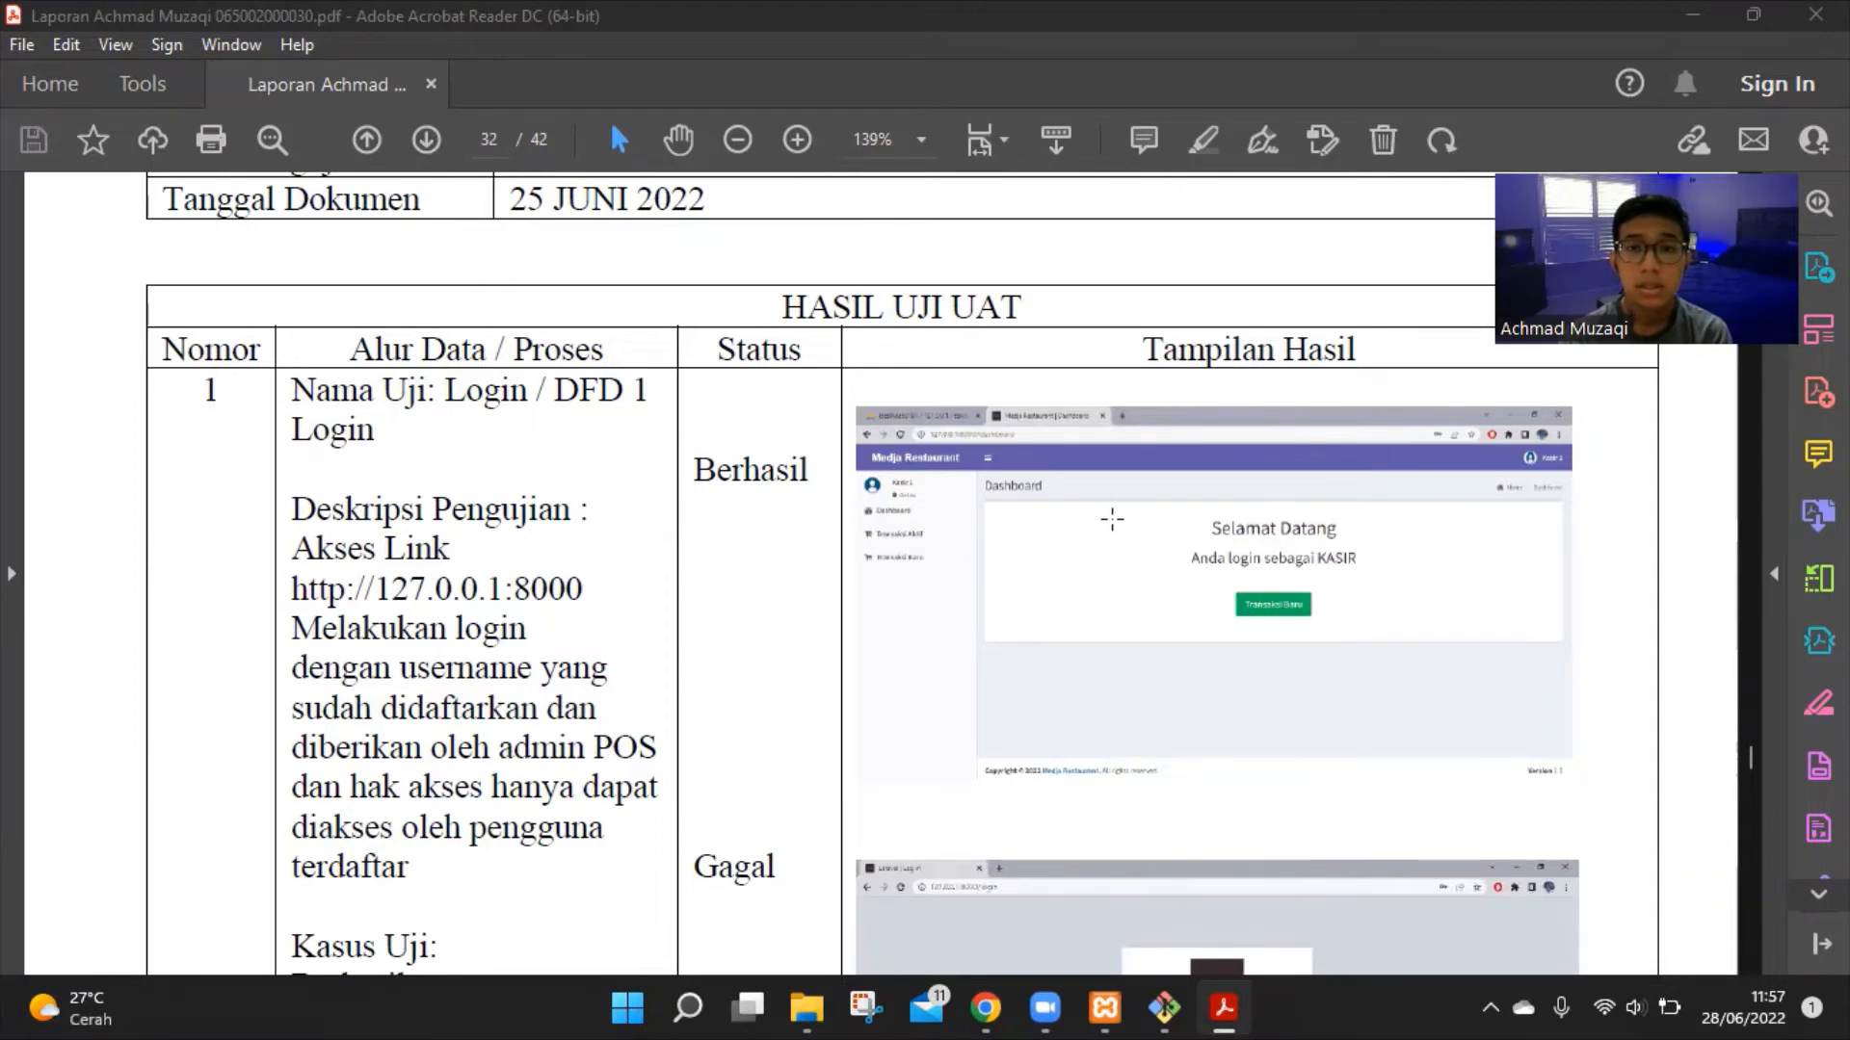
scroll(1114, 491, down, 2)
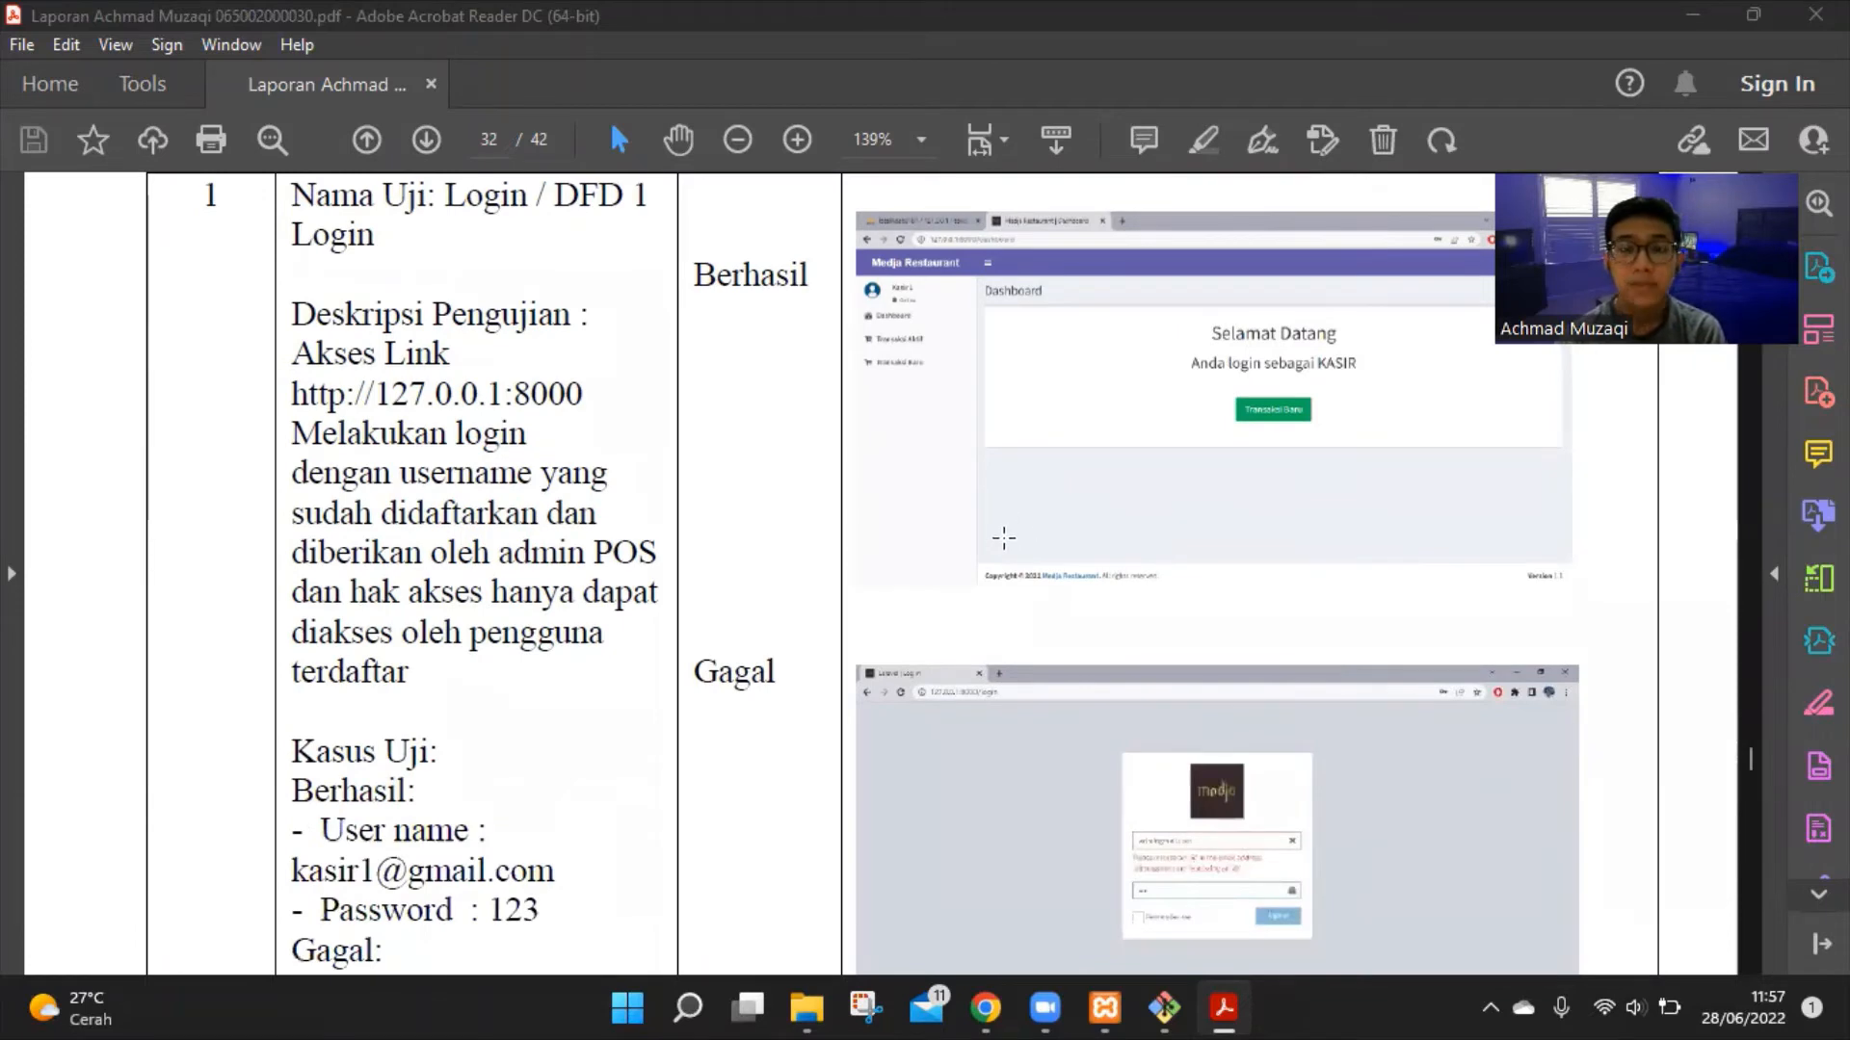
scroll(1014, 528, down, 3)
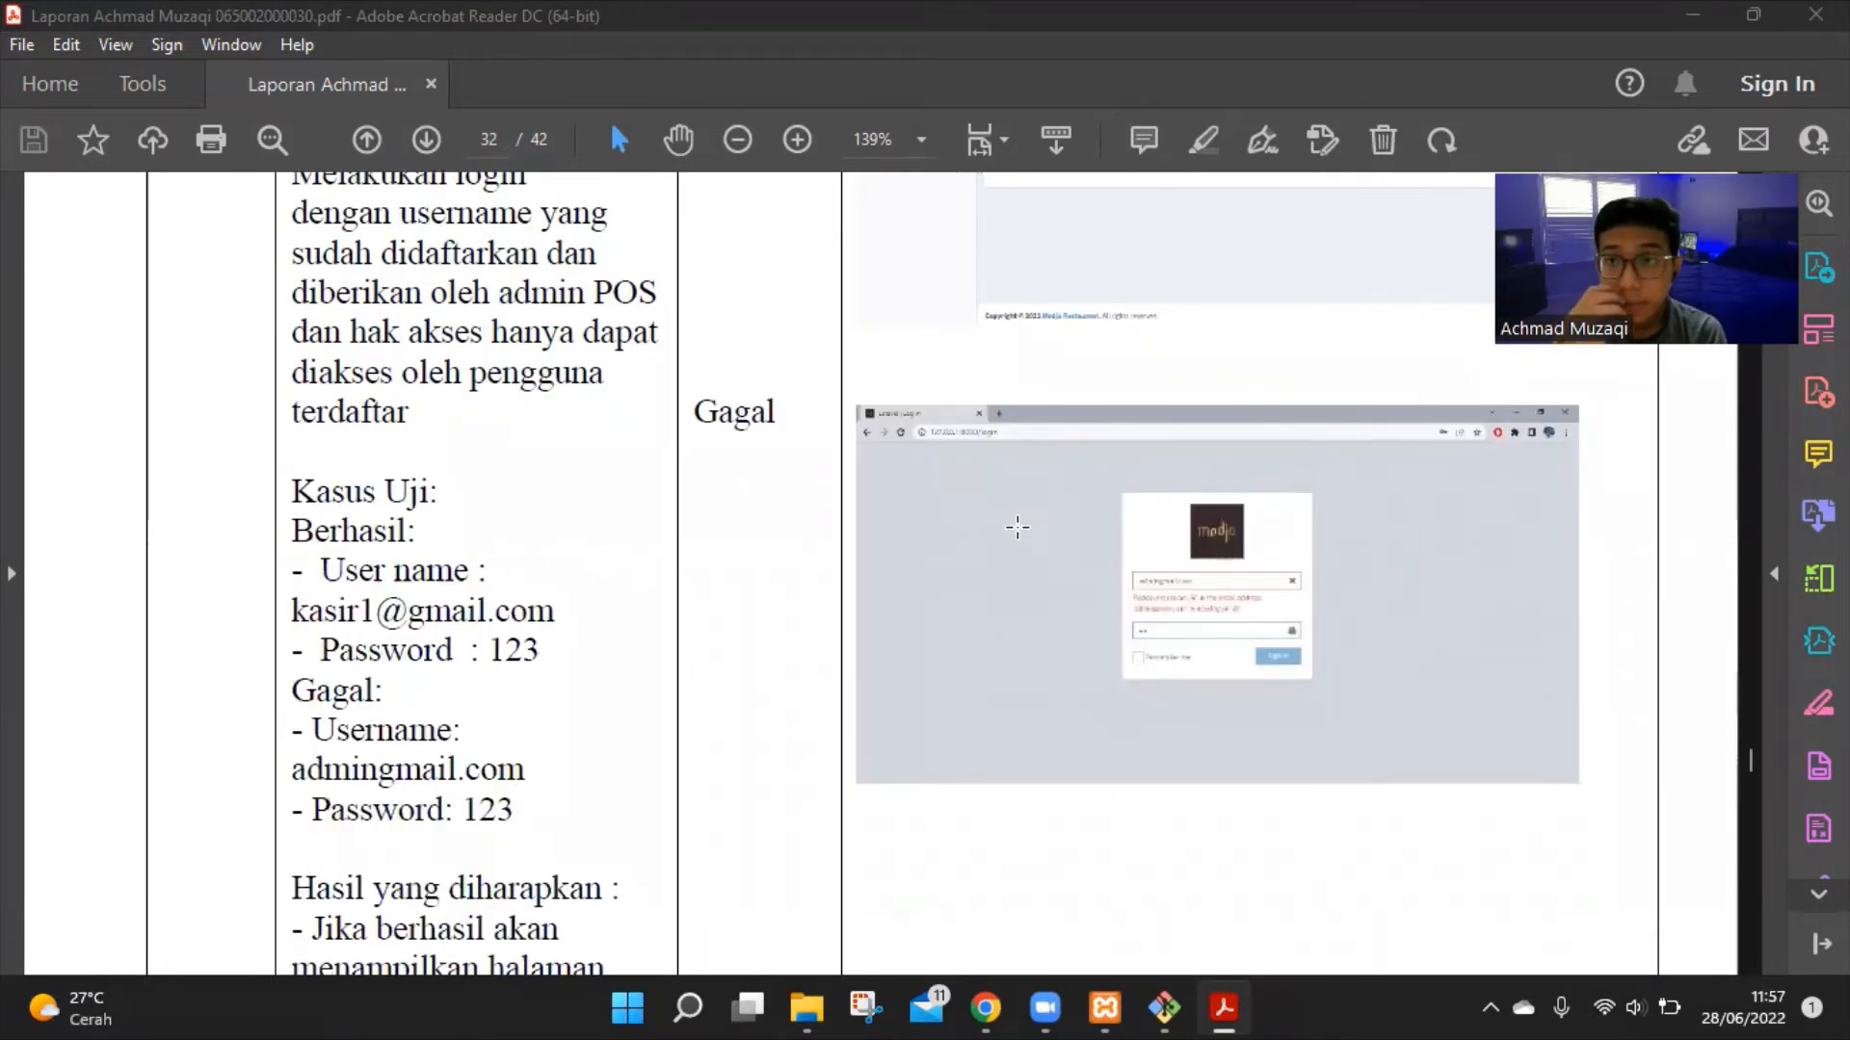
scroll(1251, 668, down, 3)
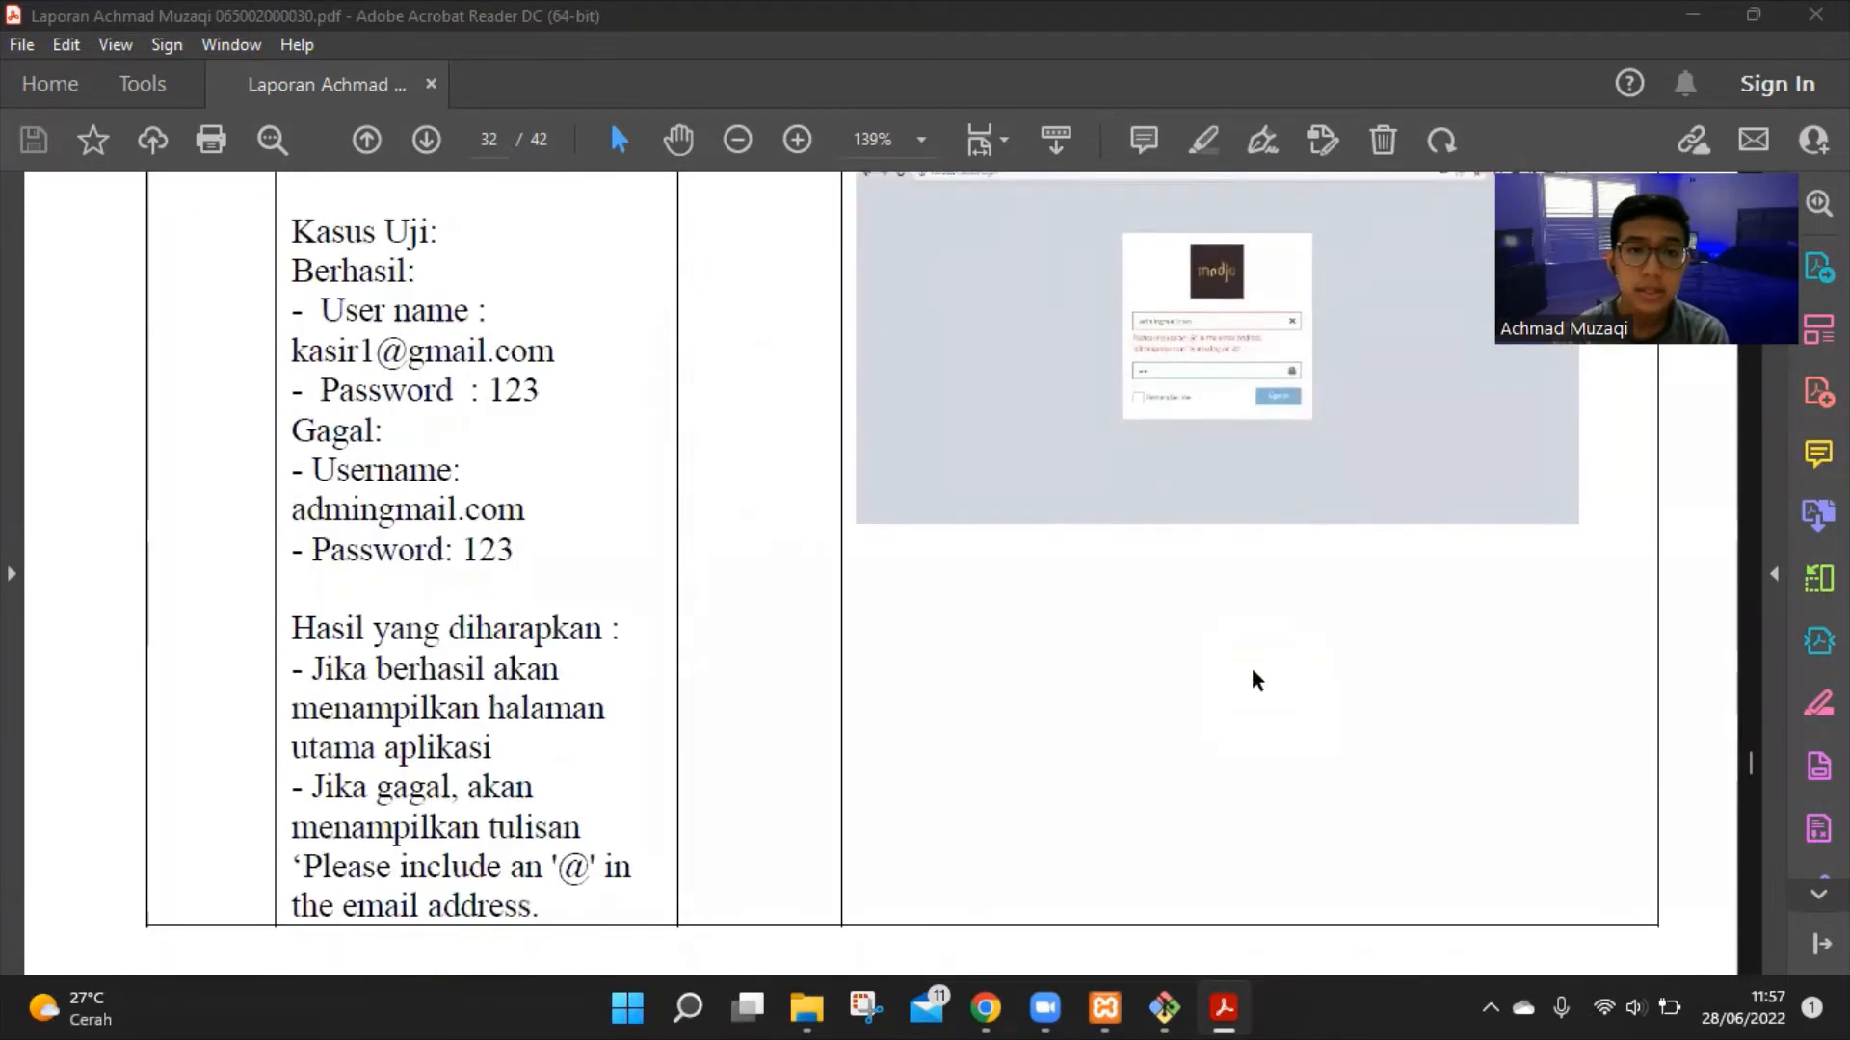
scroll(1251, 668, up, 1)
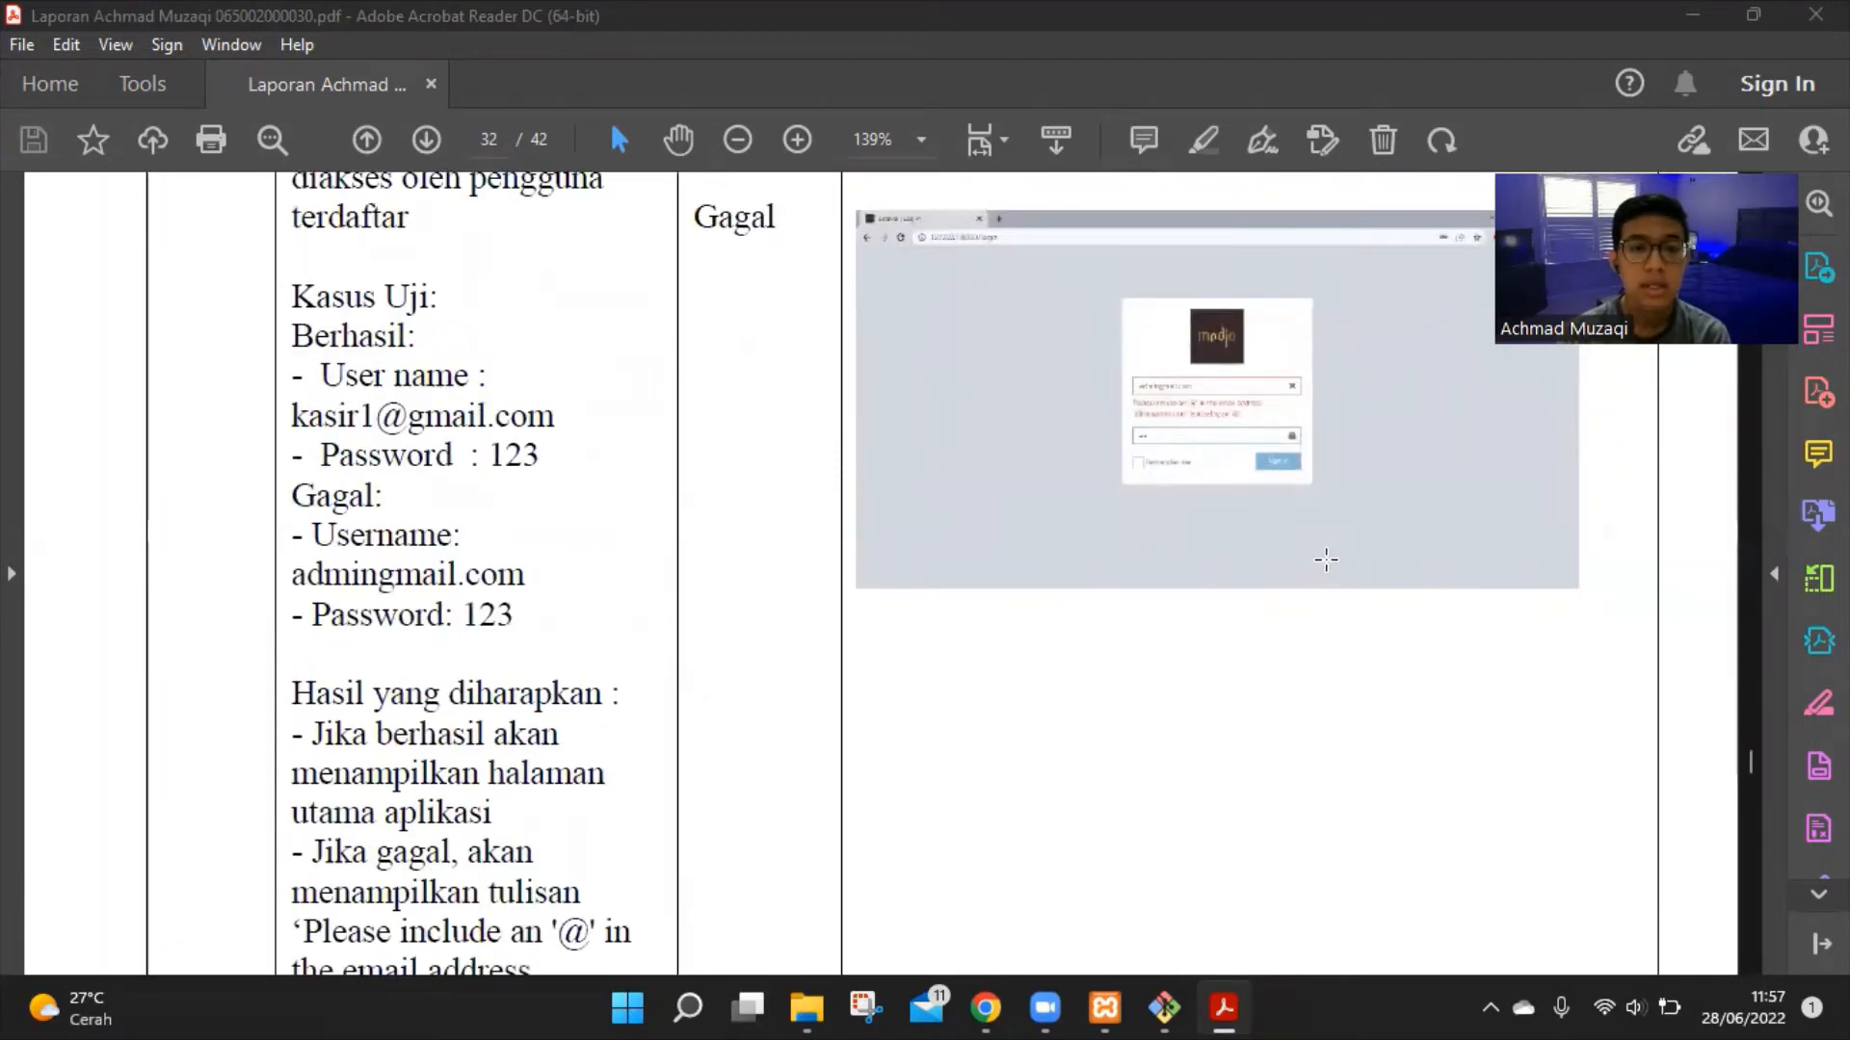
scroll(1317, 498, down, 12)
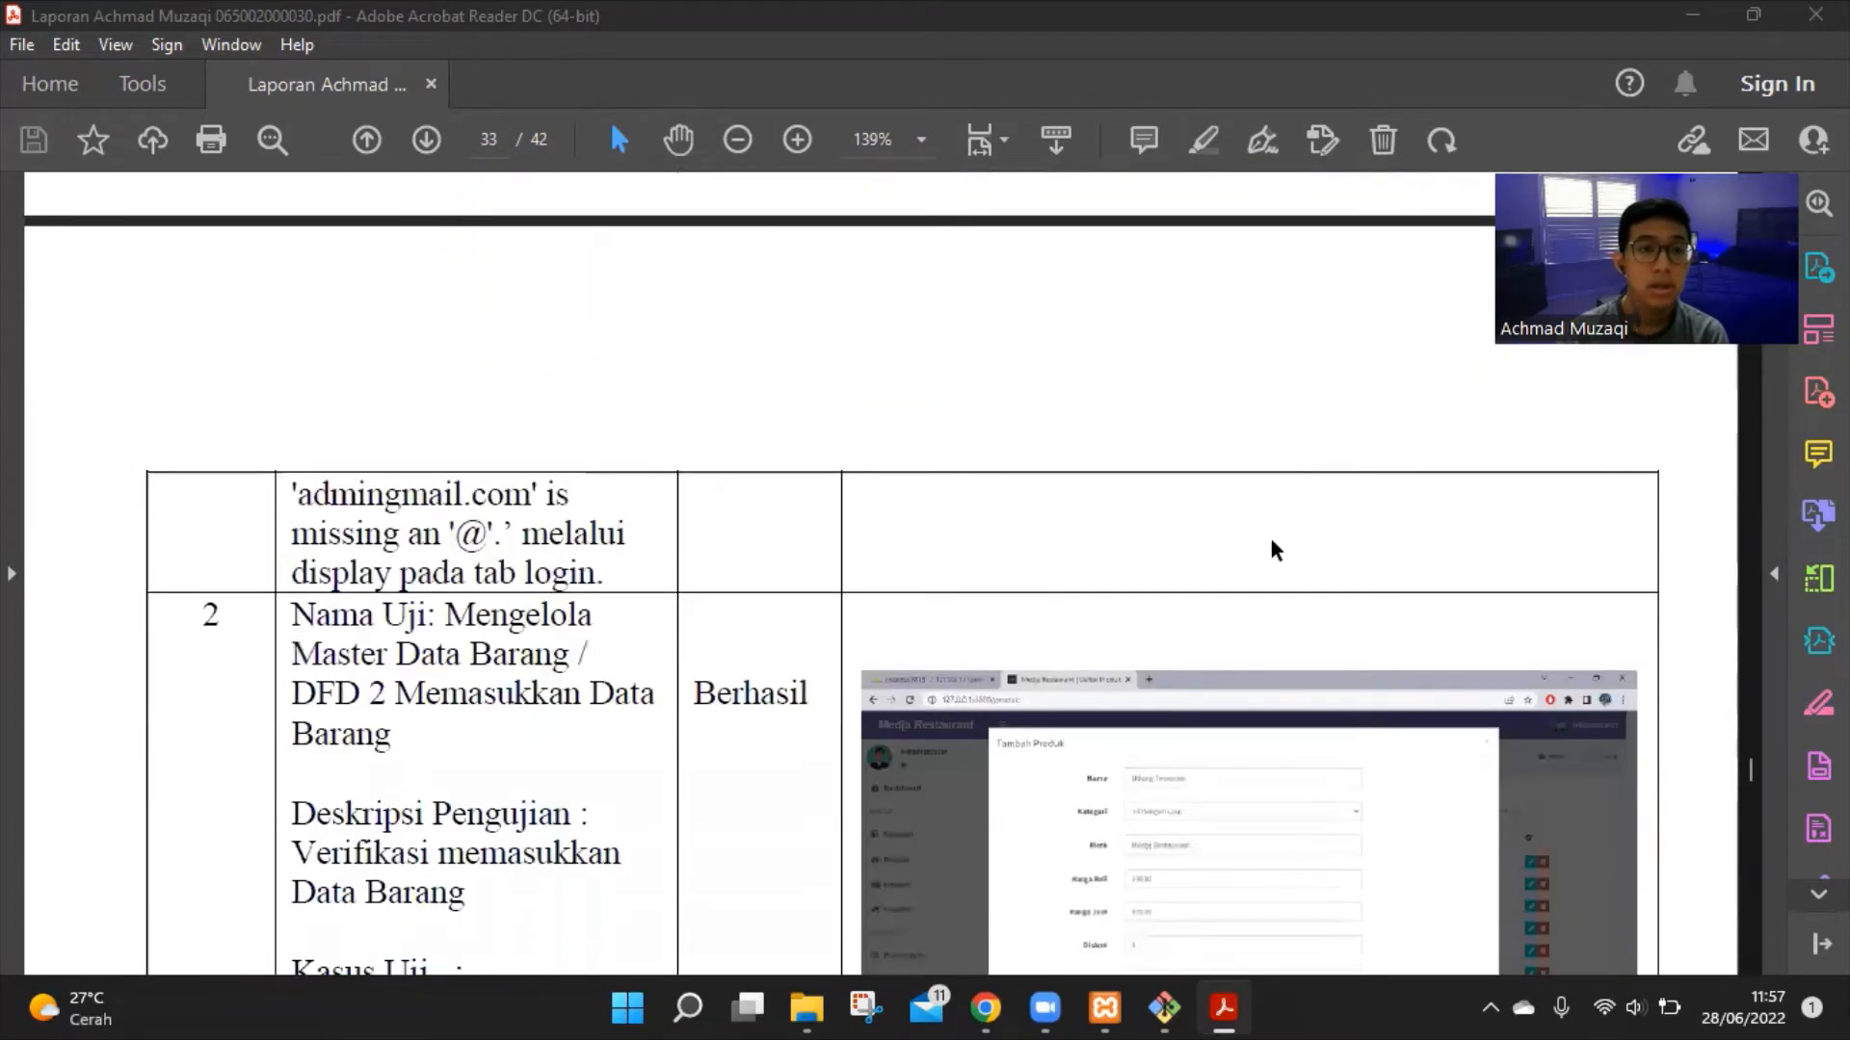
Read test 2's Berhasil case adding the Udang Tempura product and its expected result
scroll(1219, 575, down, 4)
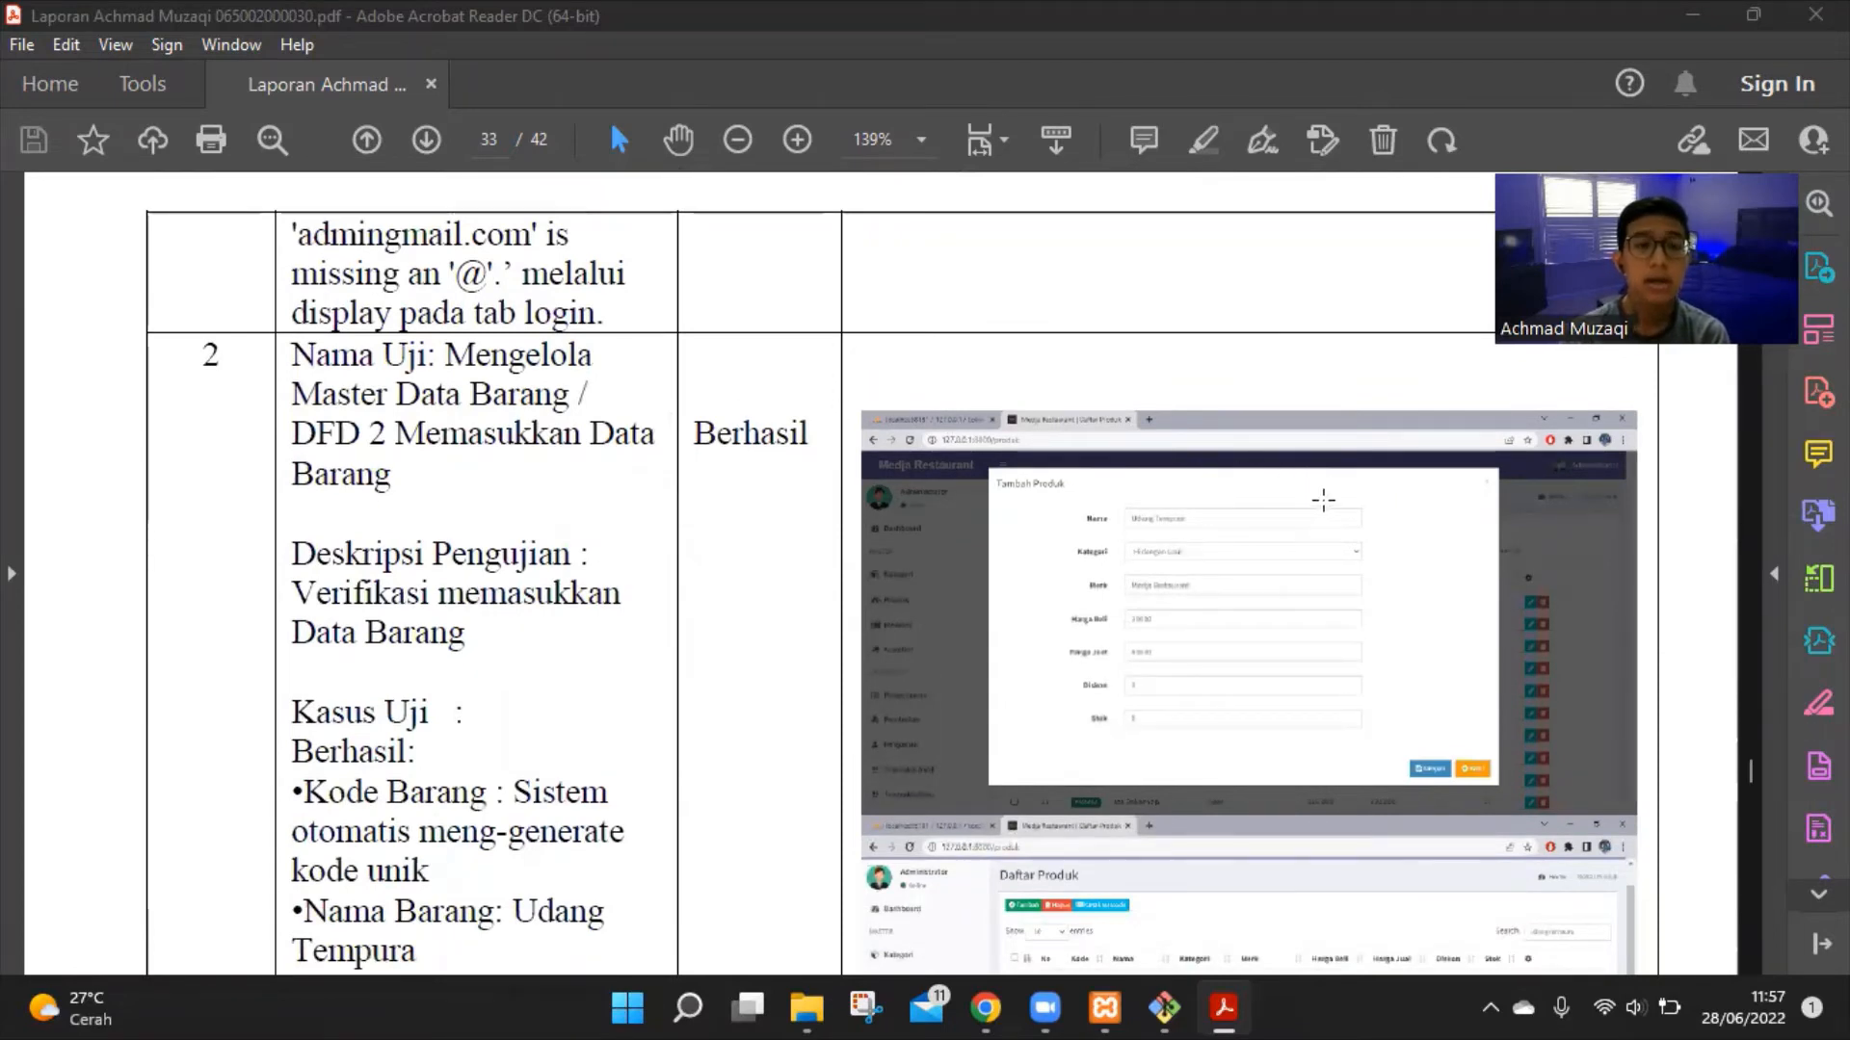
scroll(1329, 501, down, 2)
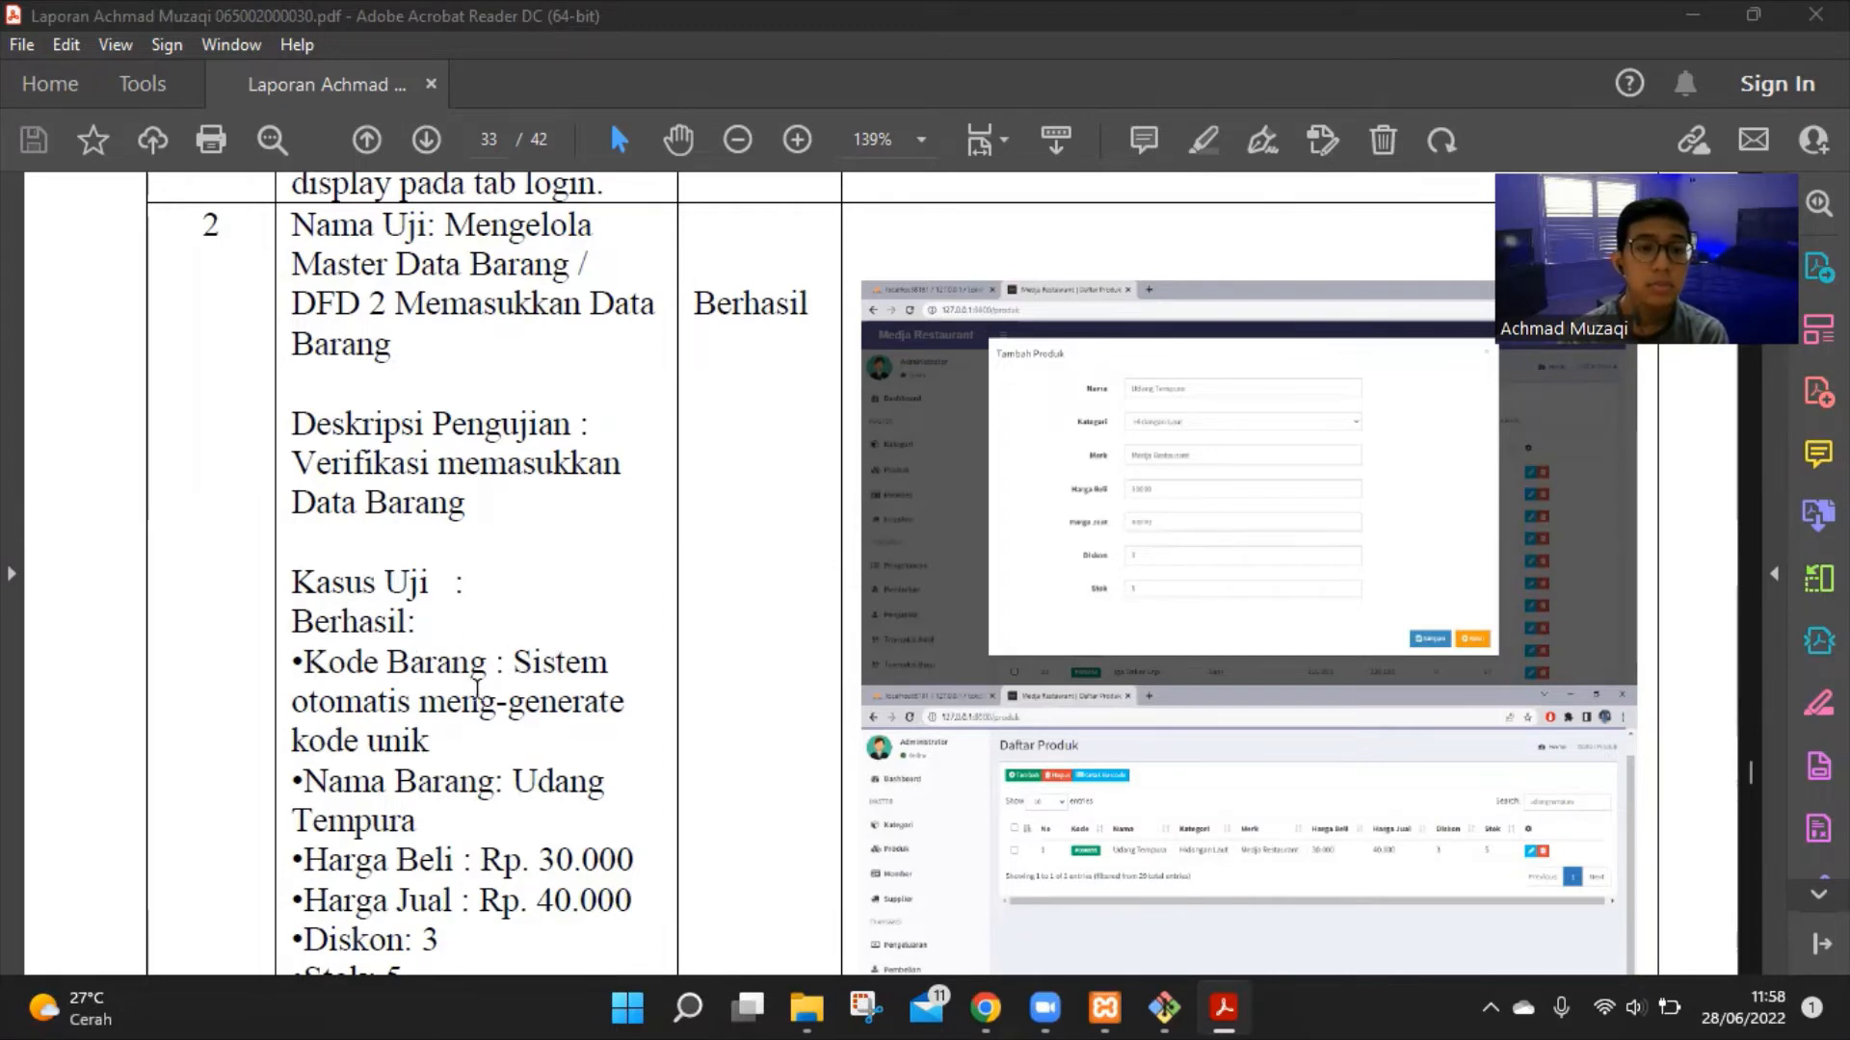
scroll(537, 724, down, 3)
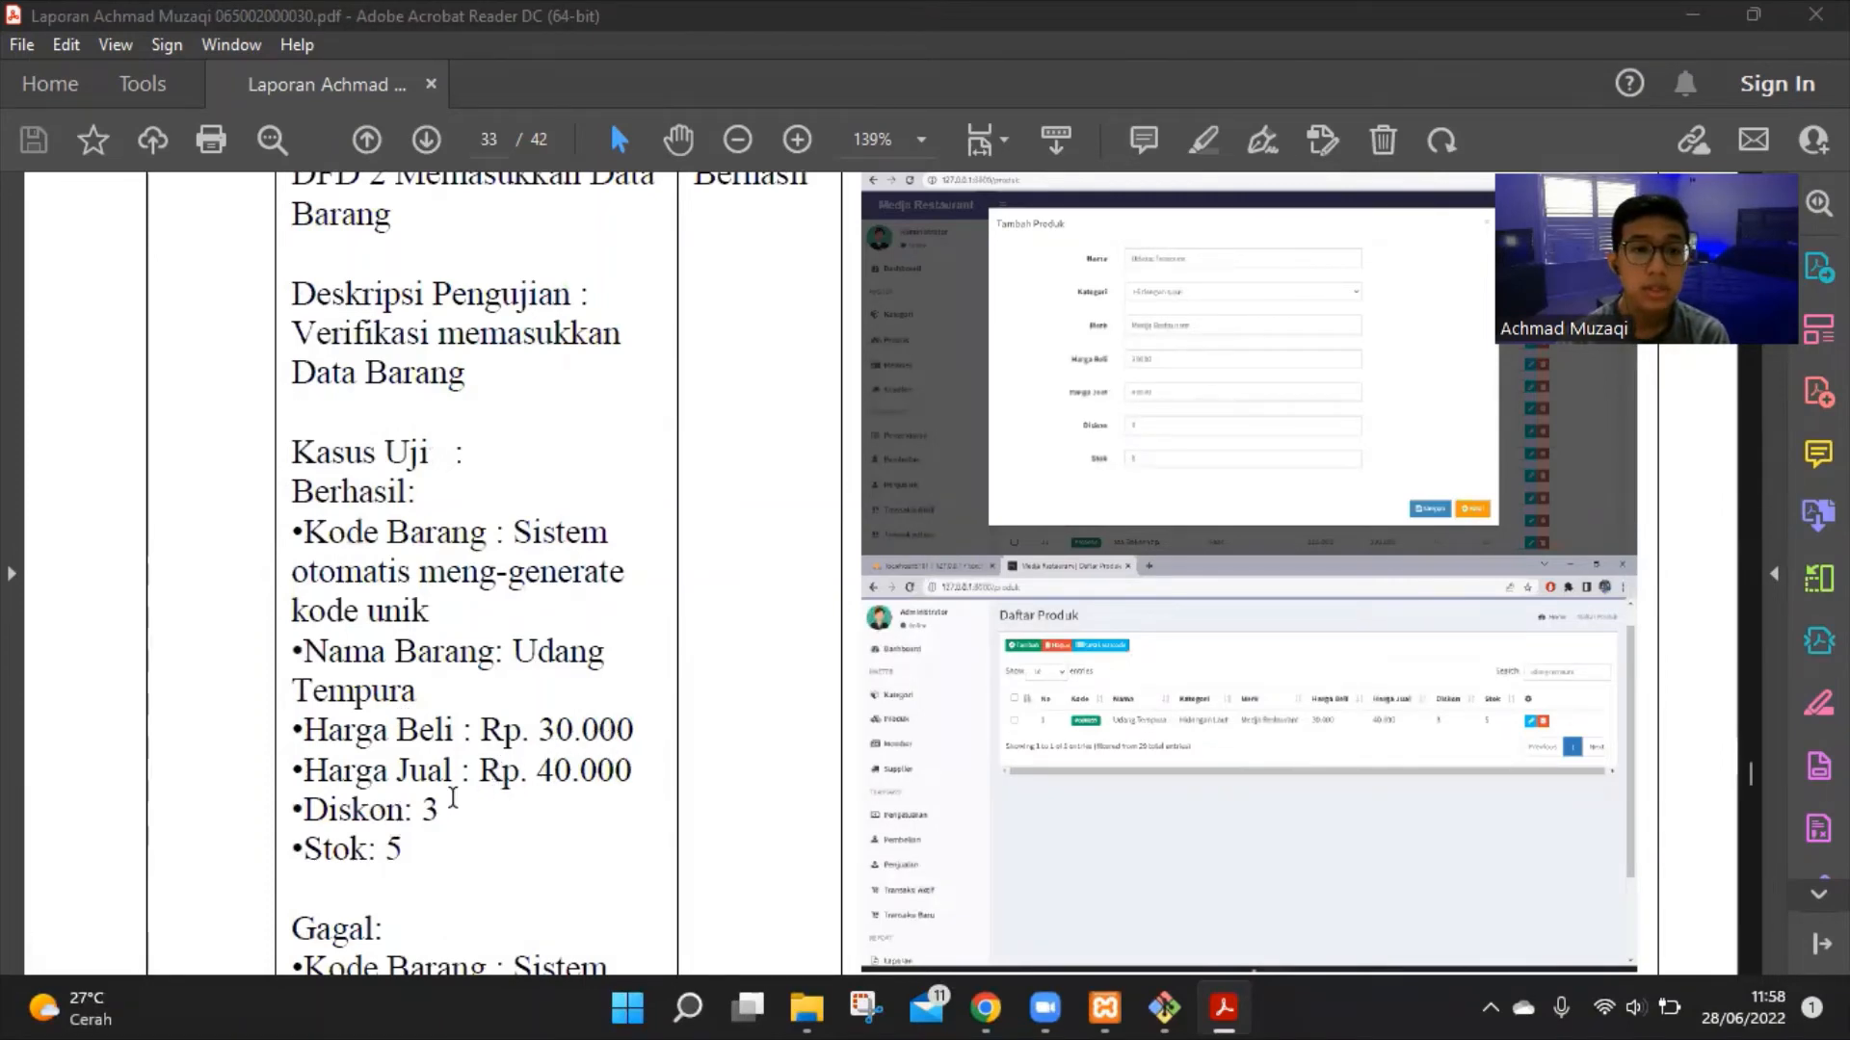
scroll(455, 807, down, 1)
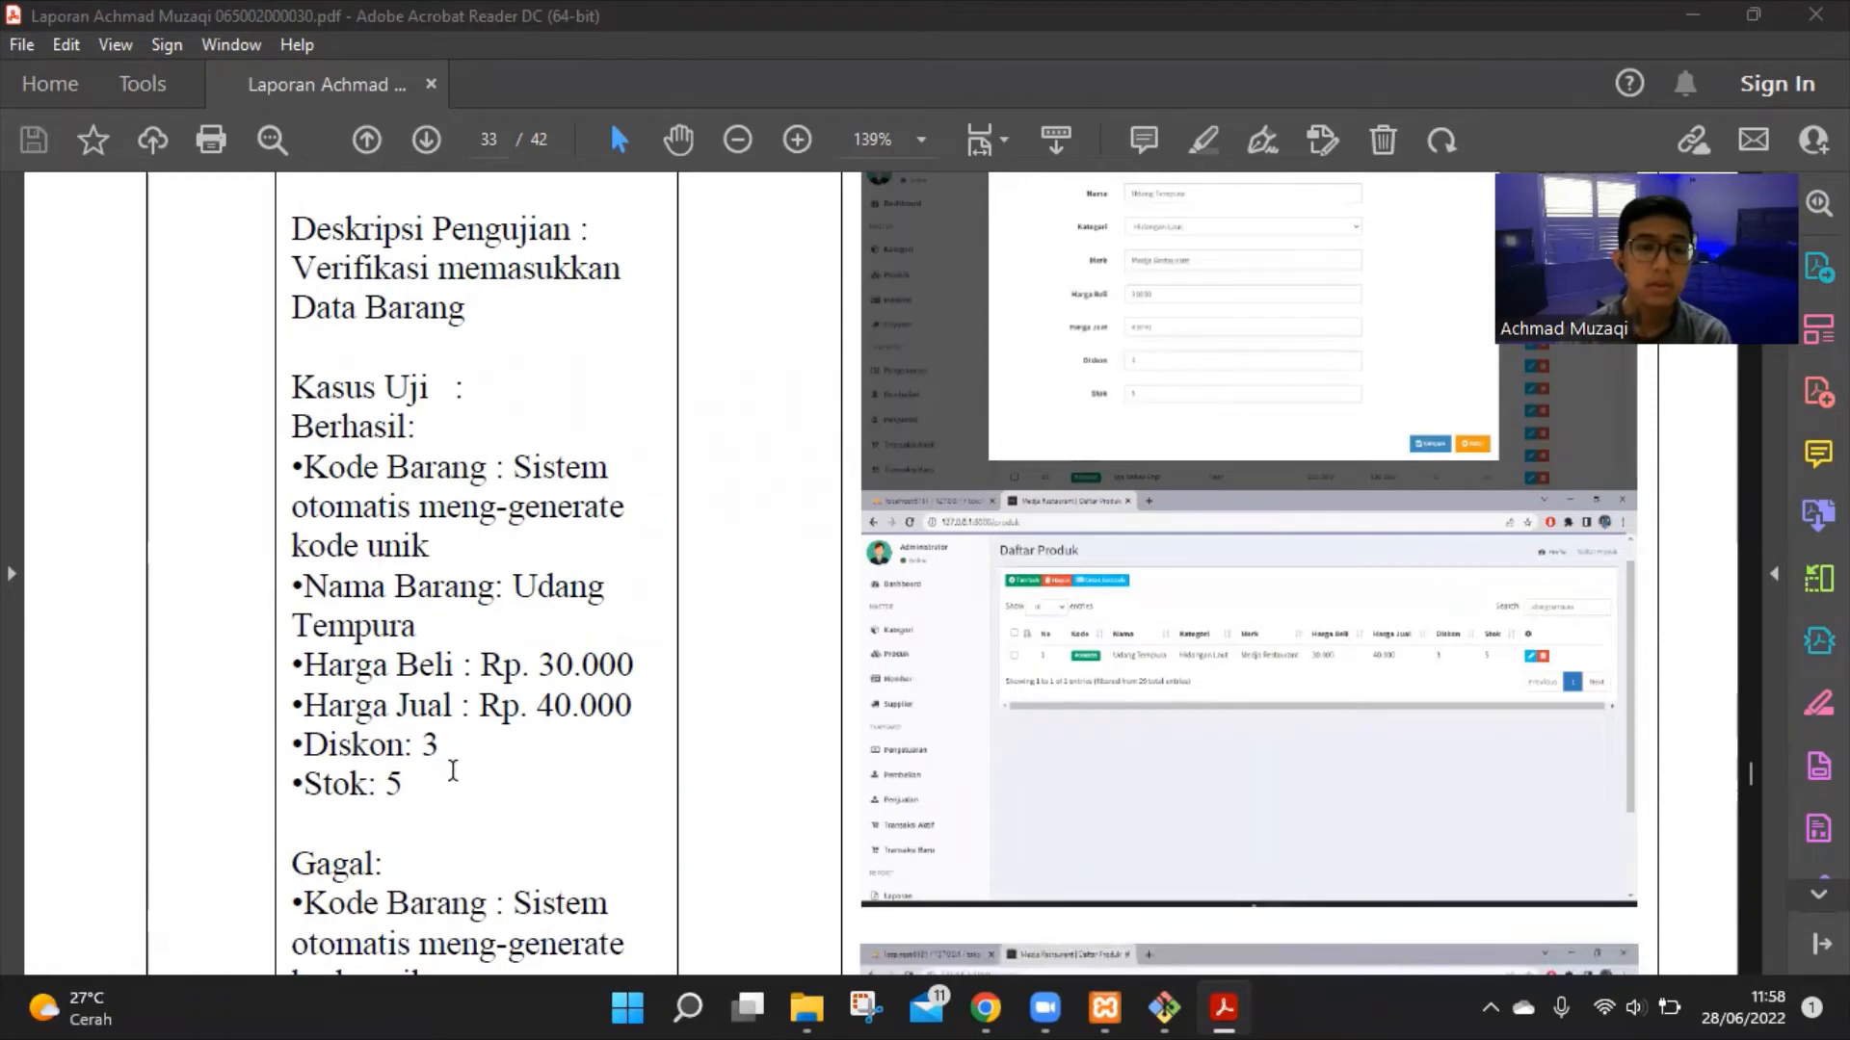
scroll(453, 771, down, 3)
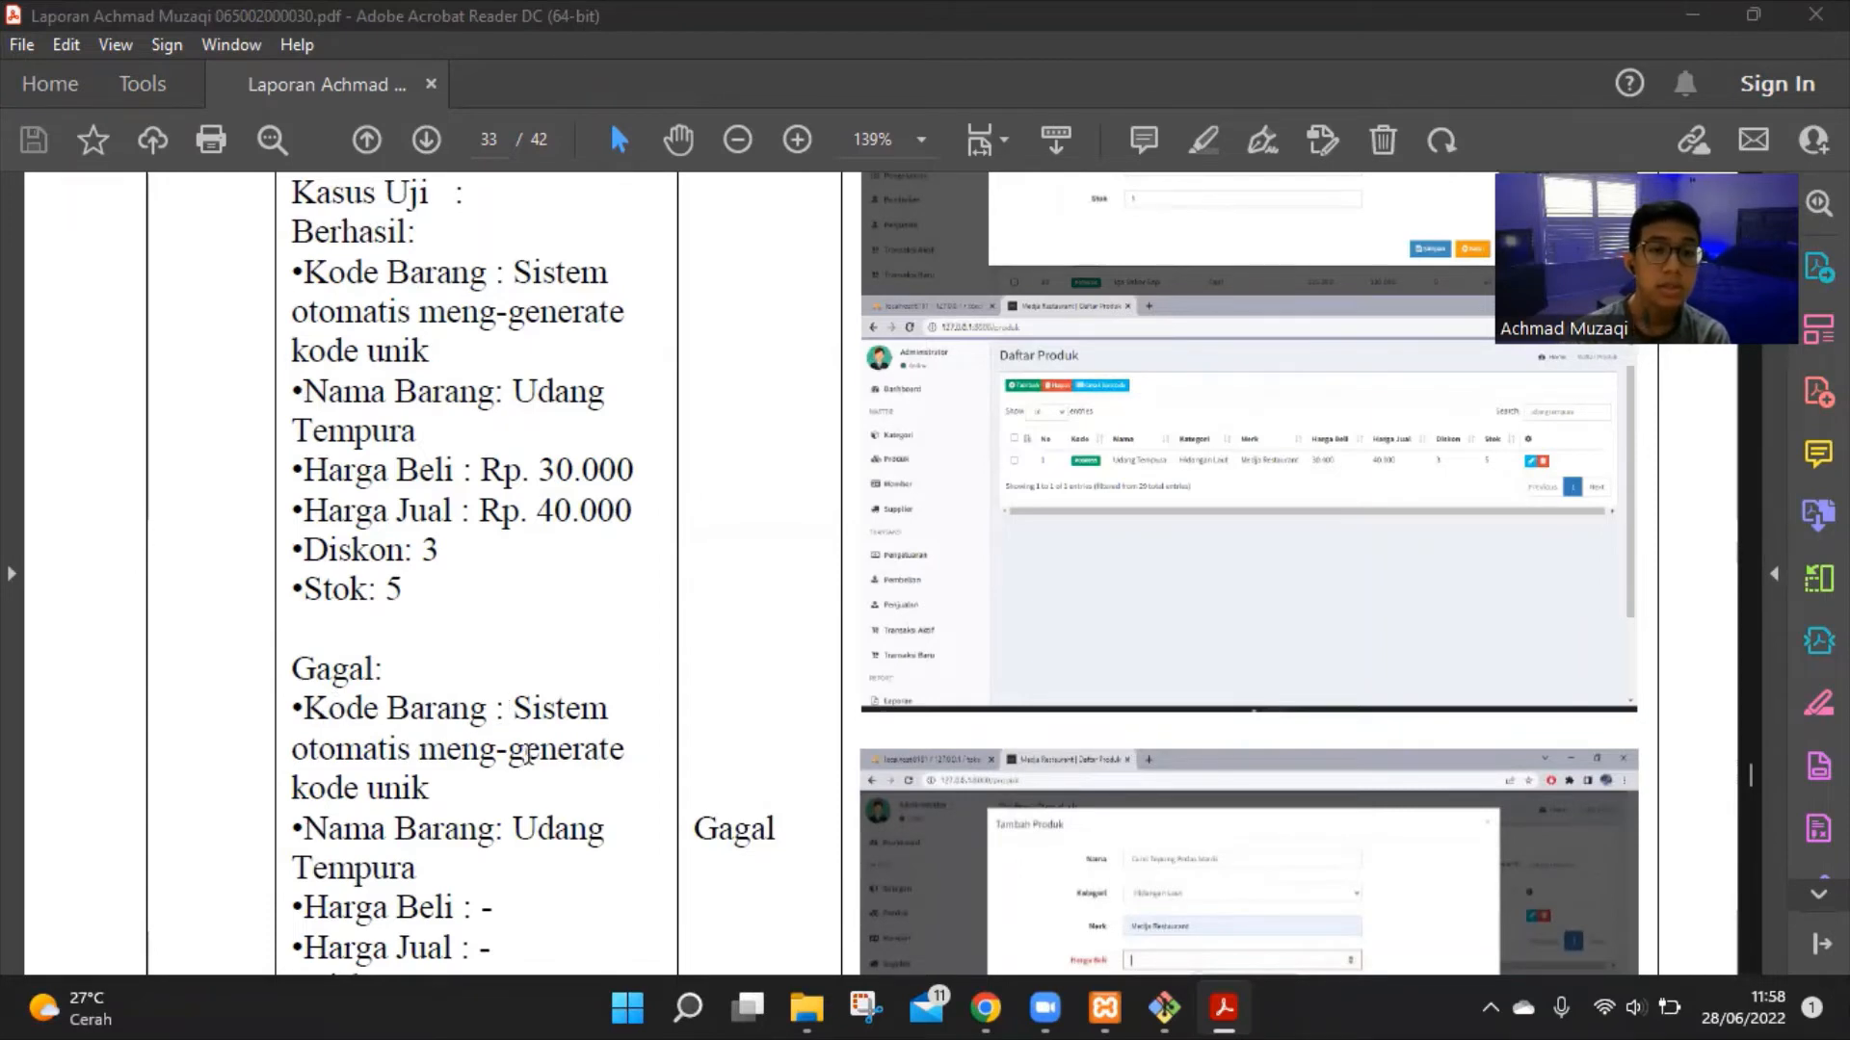
scroll(492, 756, down, 3)
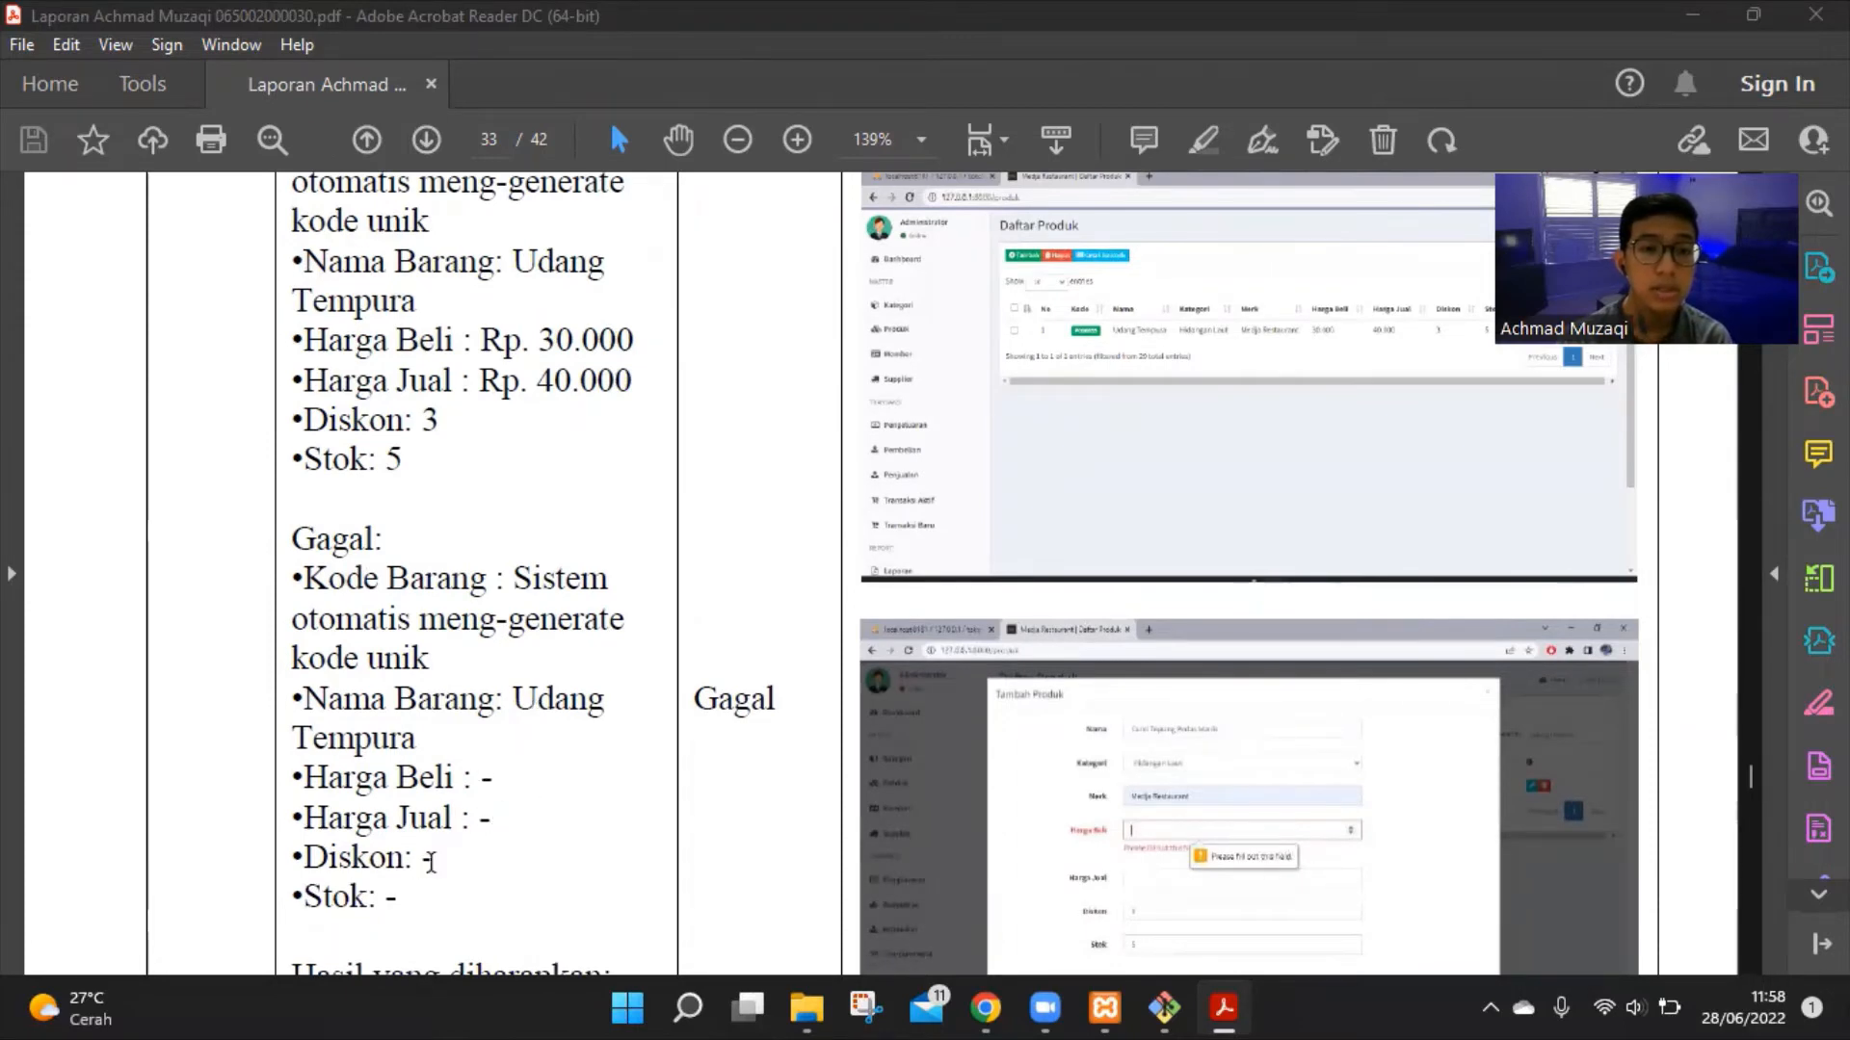
Move down to test 2's Gagal case: empty Harga Beli expects 'Please Fill Out This Field'
scroll(455, 857, down, 2)
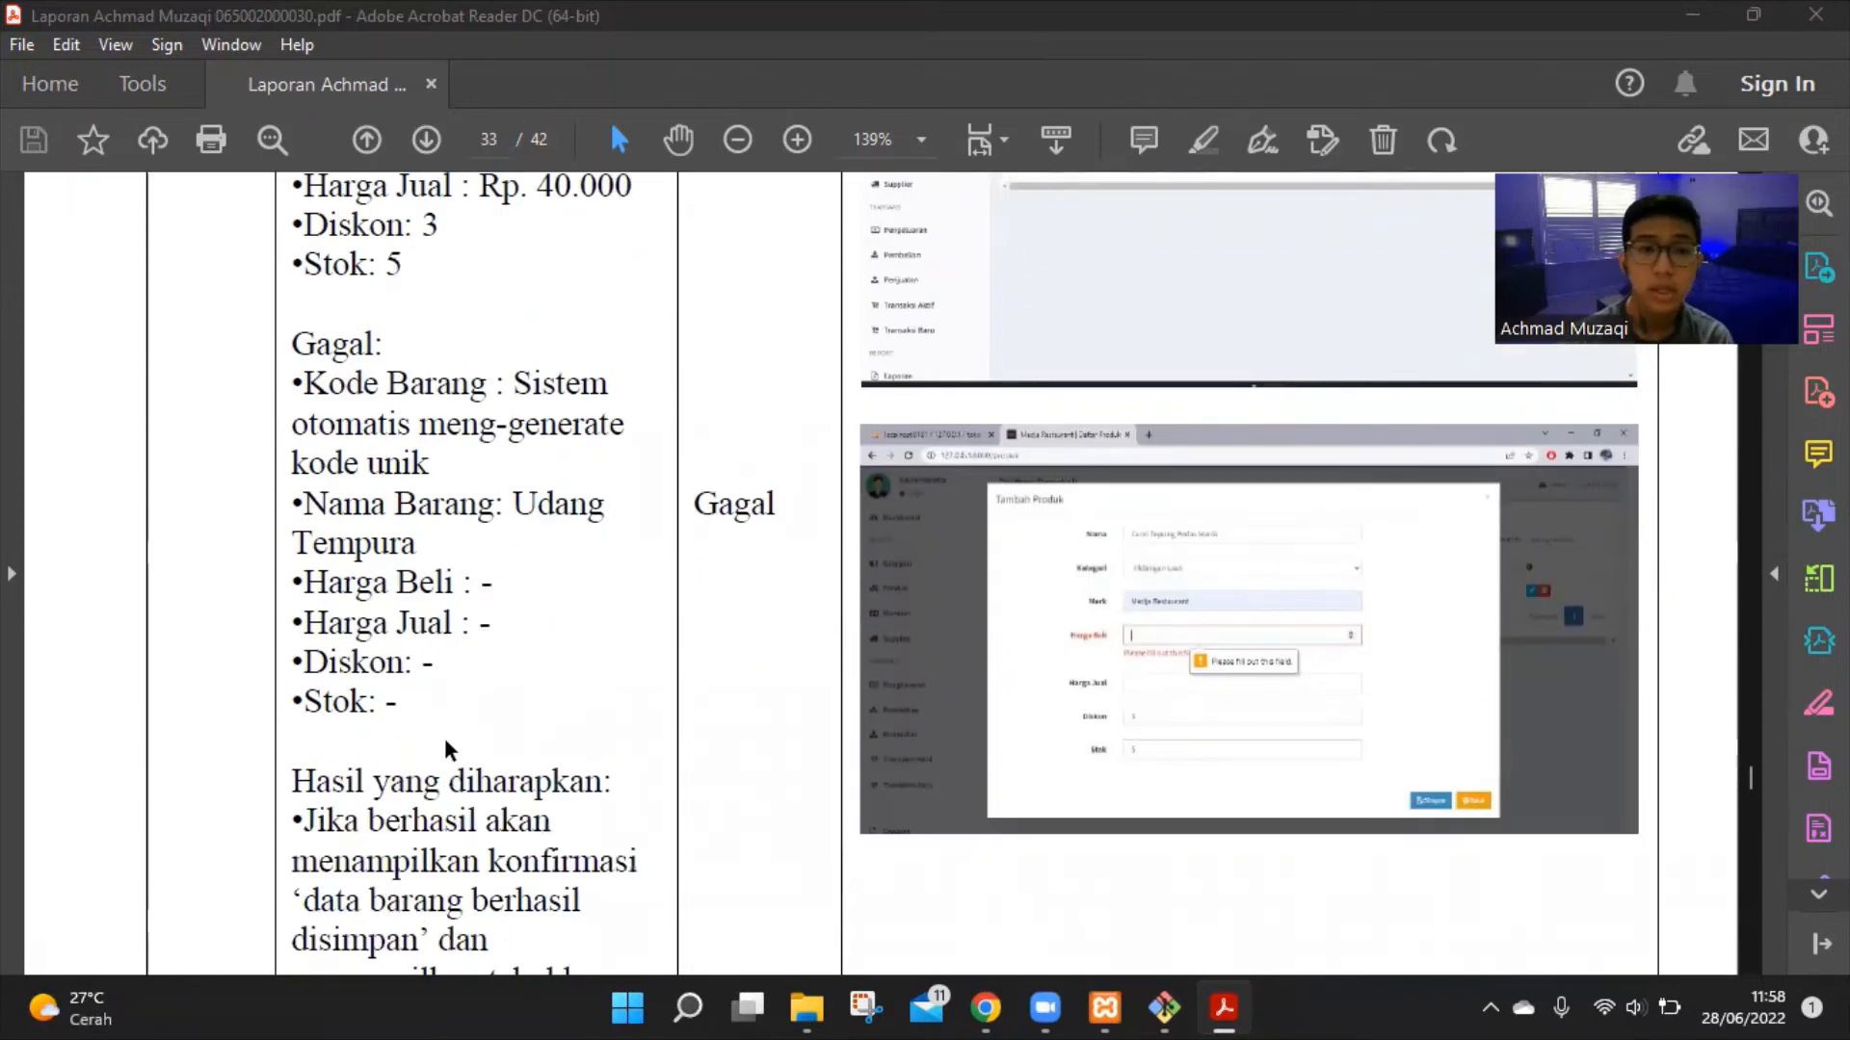
scroll(445, 738, down, 3)
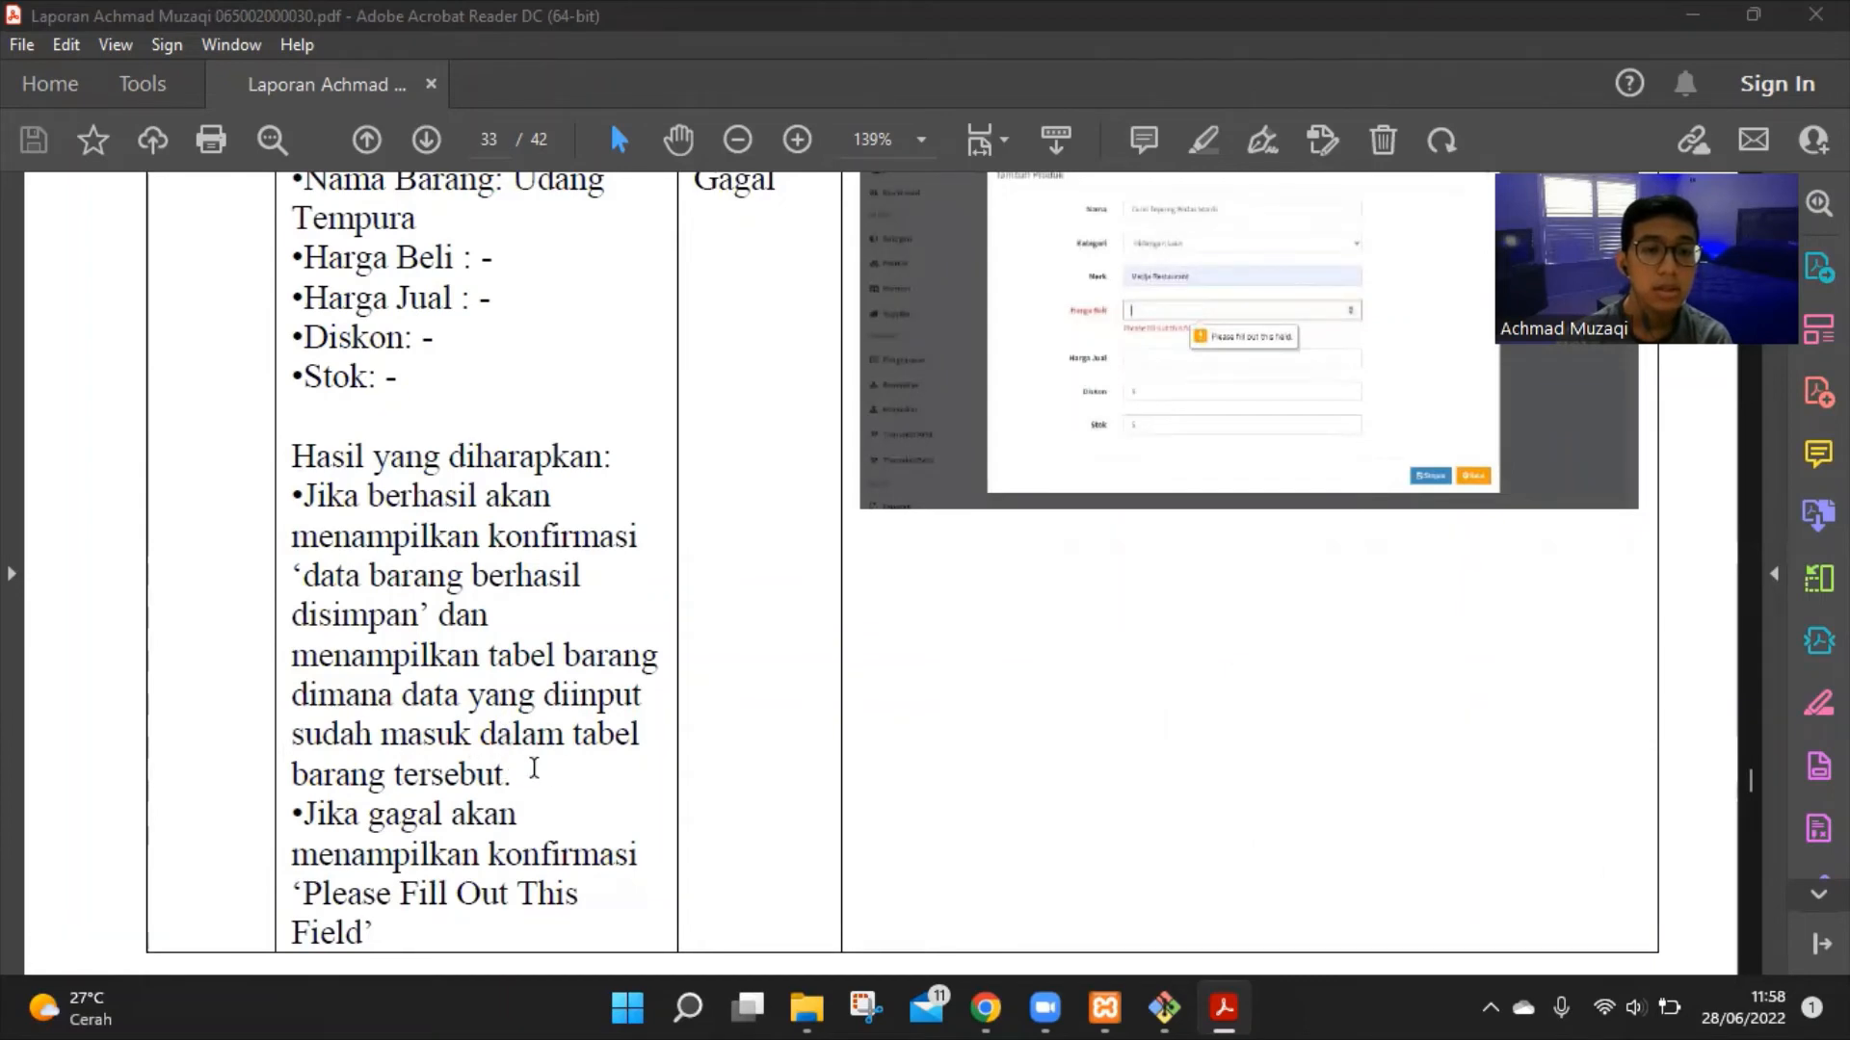
scroll(557, 761, down, 5)
scroll(565, 750, down, 3)
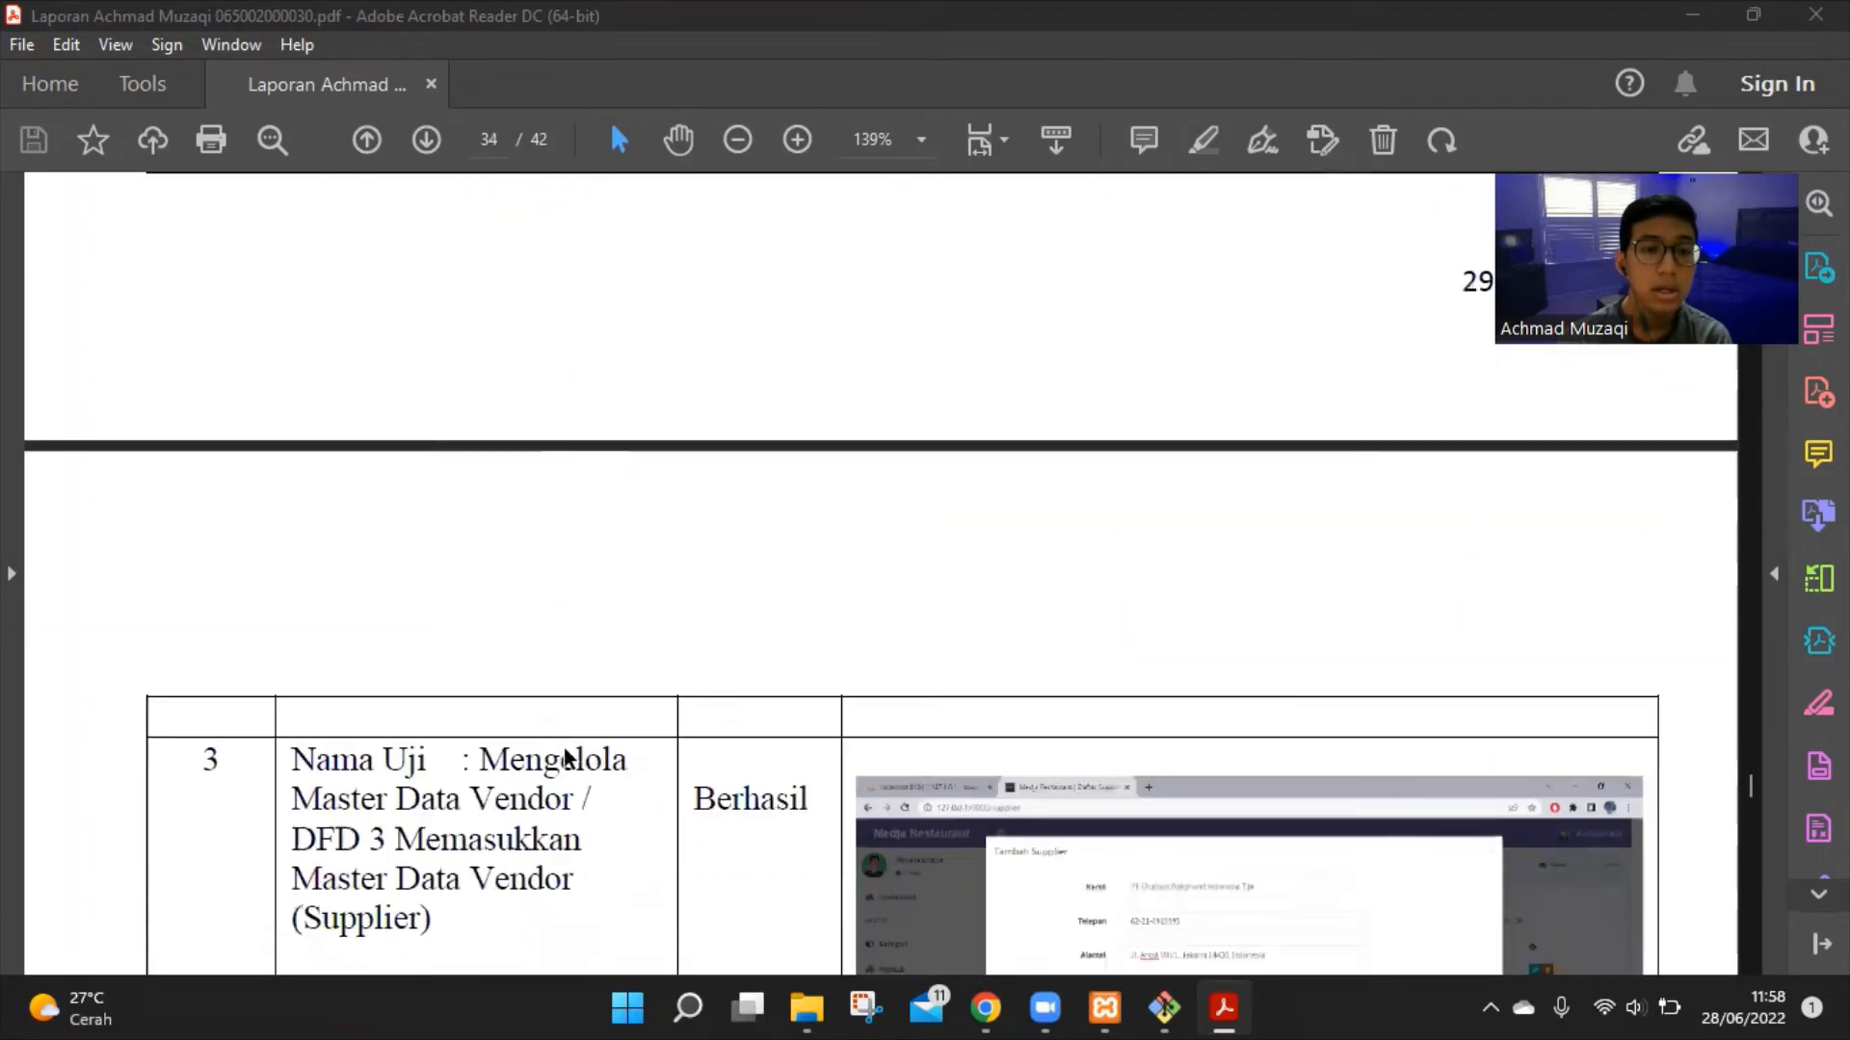
scroll(565, 749, up, 4)
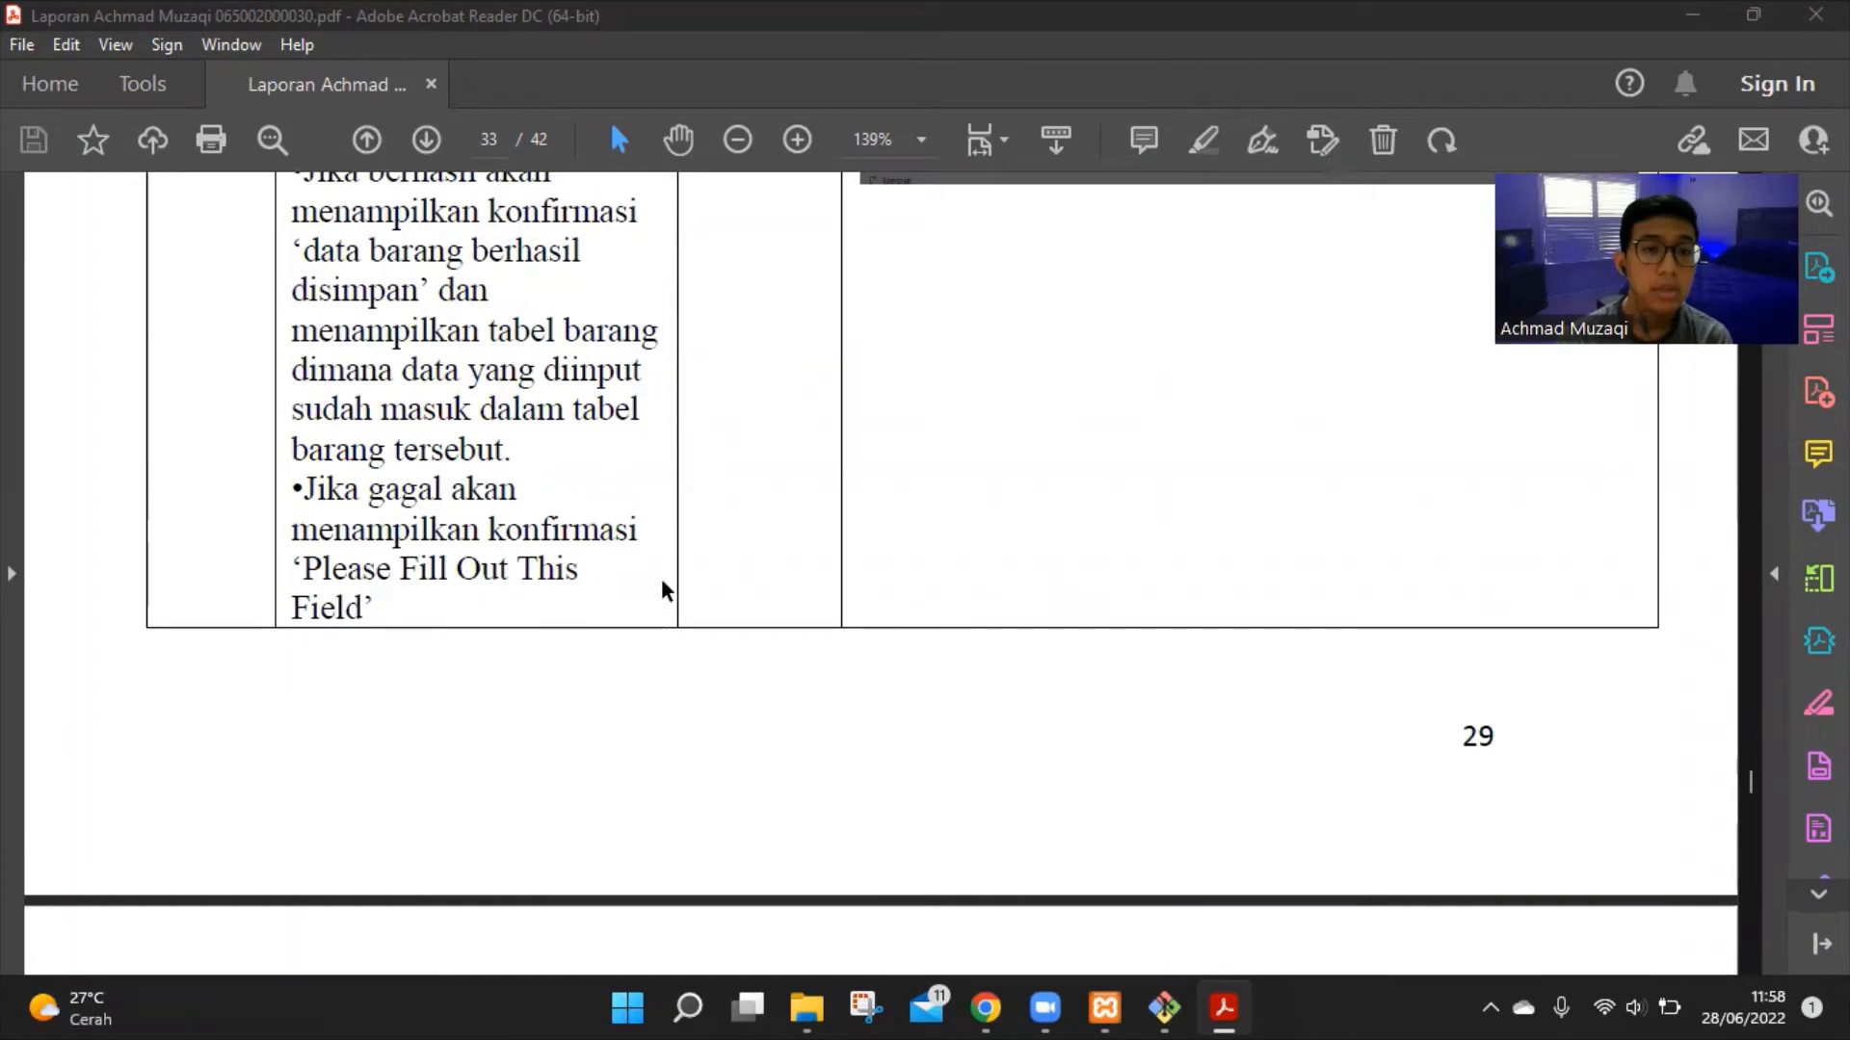
scroll(1437, 714, up, 15)
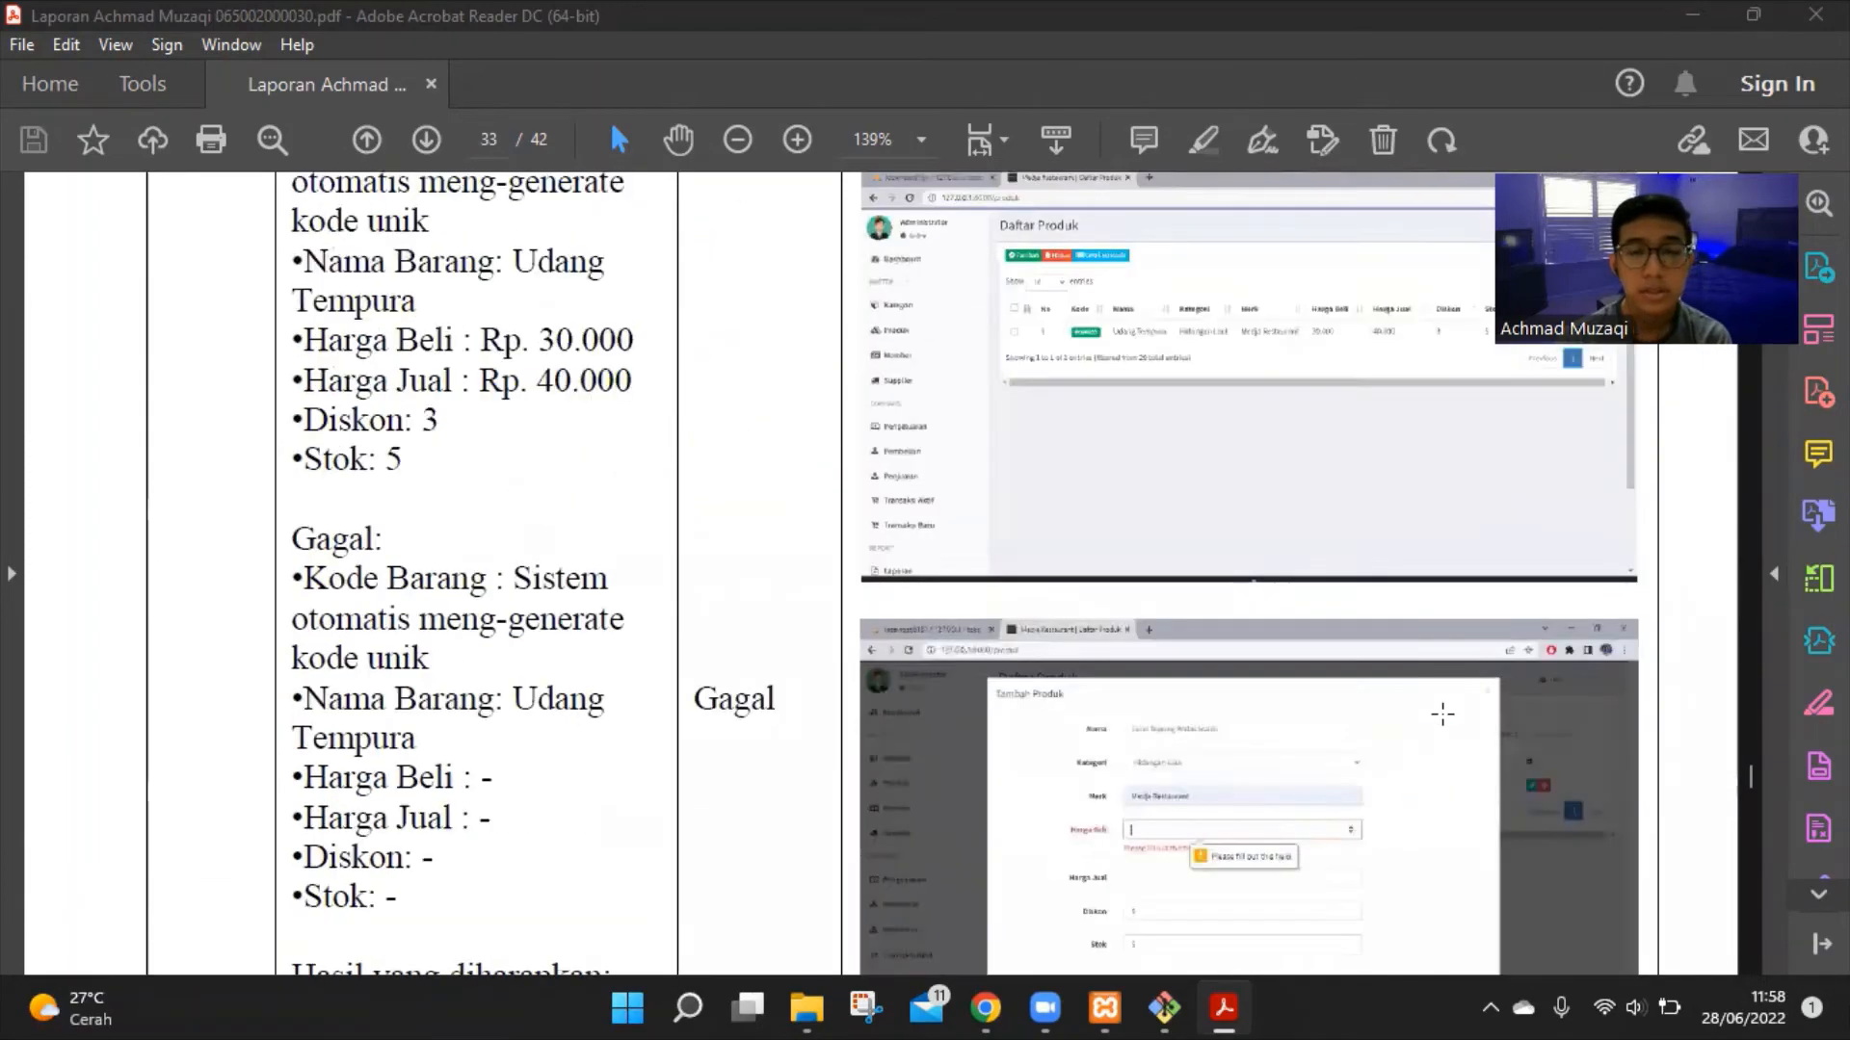
Finish page 33's Gagal case and continue to page 34's test 3, Mengelola Master Data Vendor
scroll(1442, 713, up, 2)
scroll(1441, 710, down, 2)
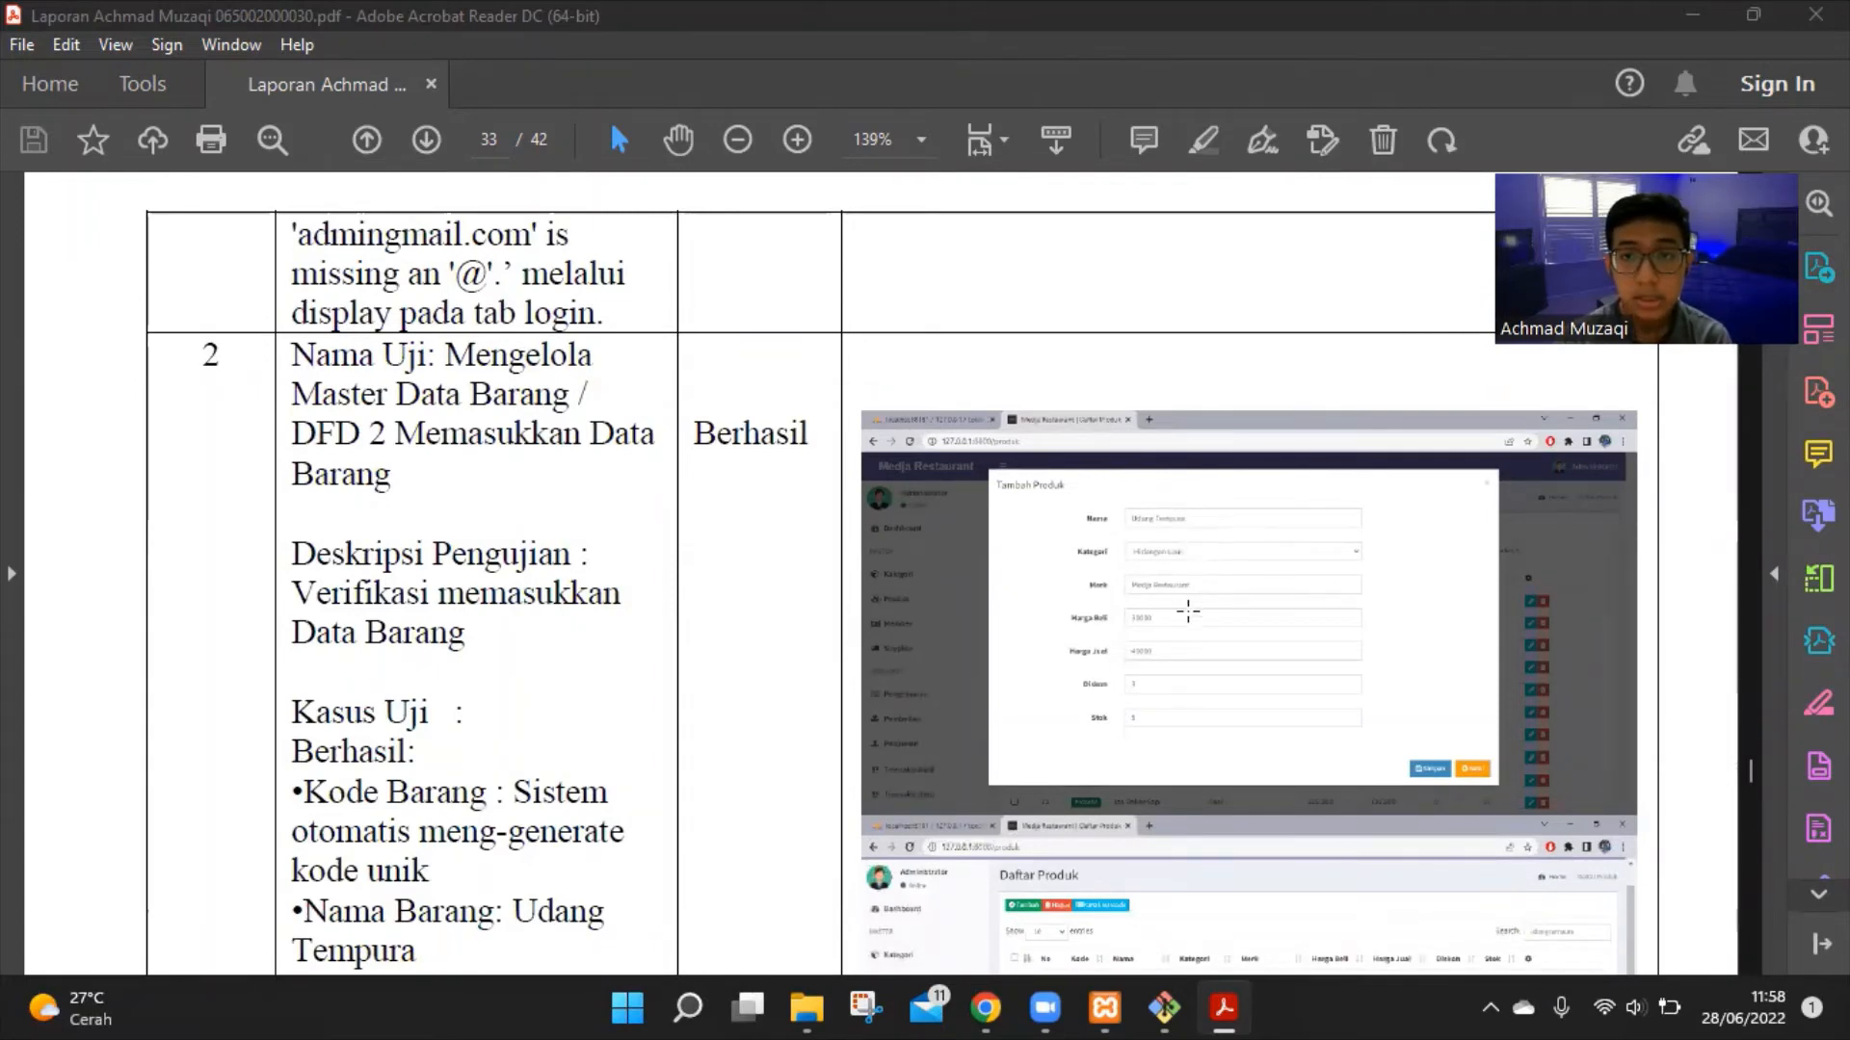
scroll(1199, 630, down, 3)
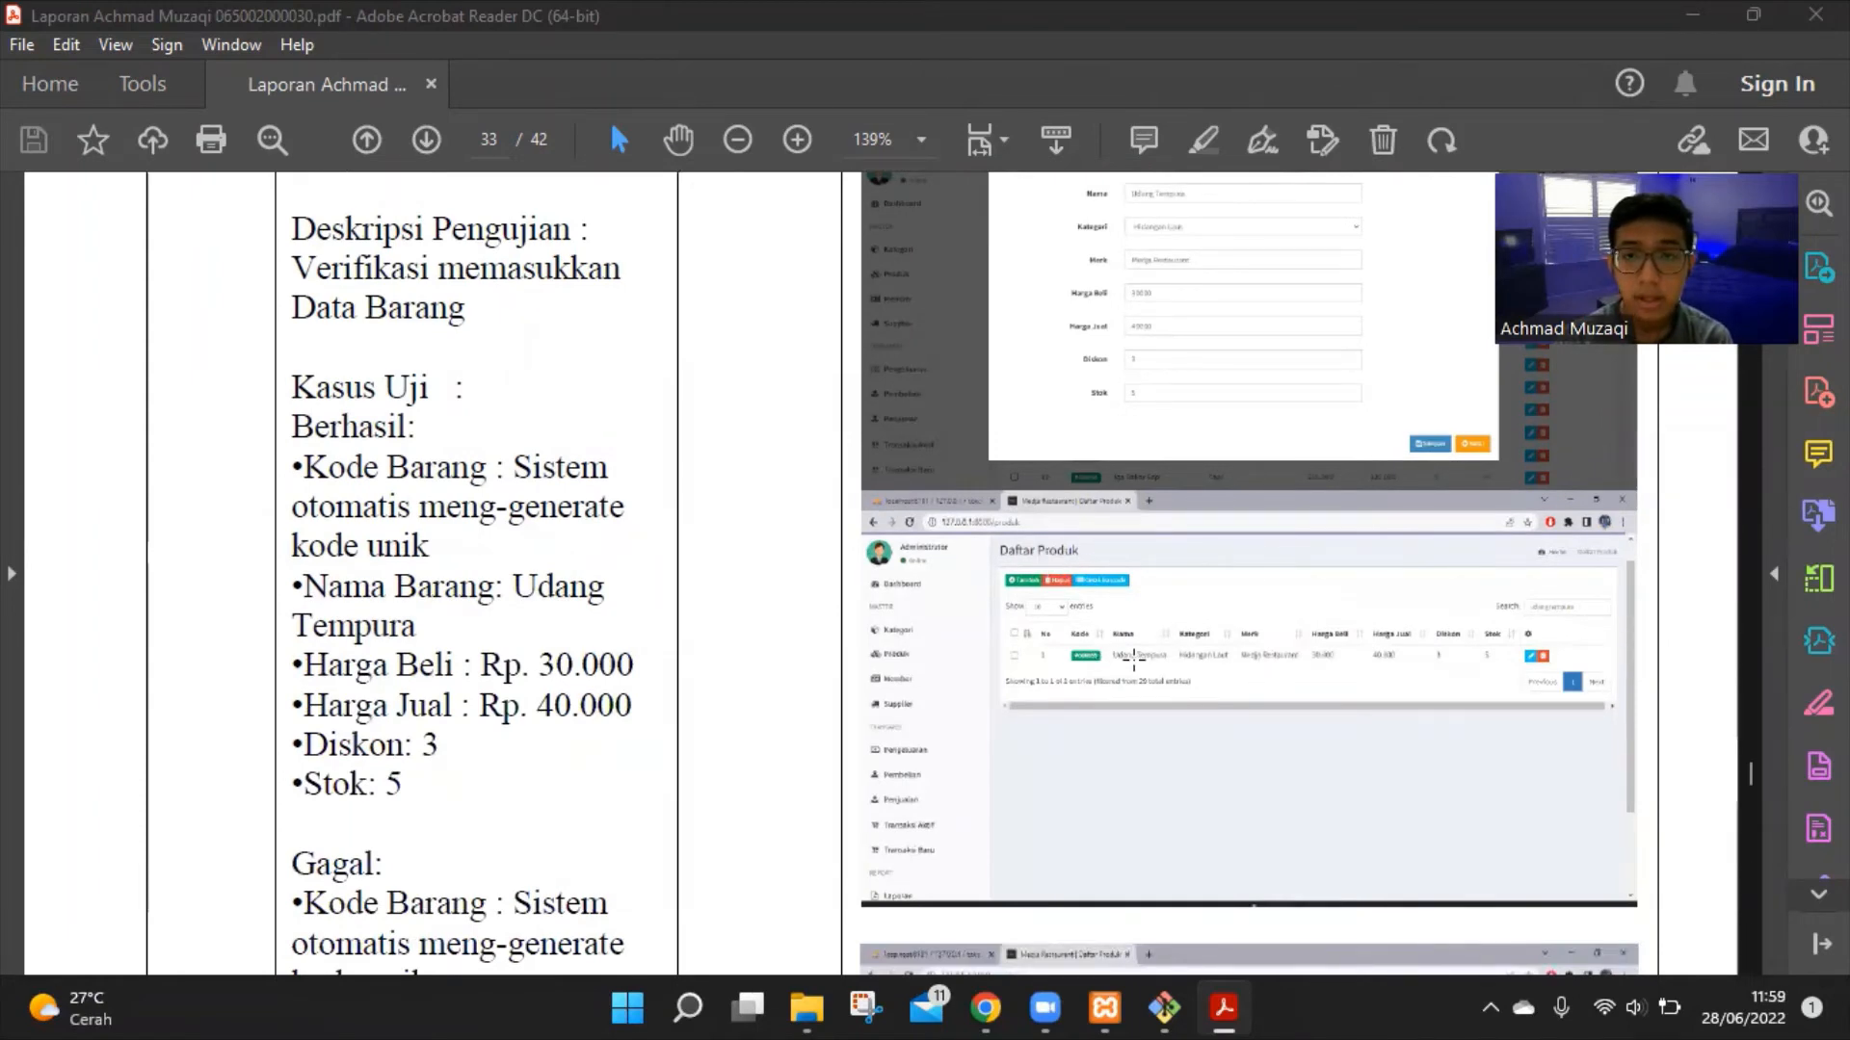
scroll(1201, 672, down, 4)
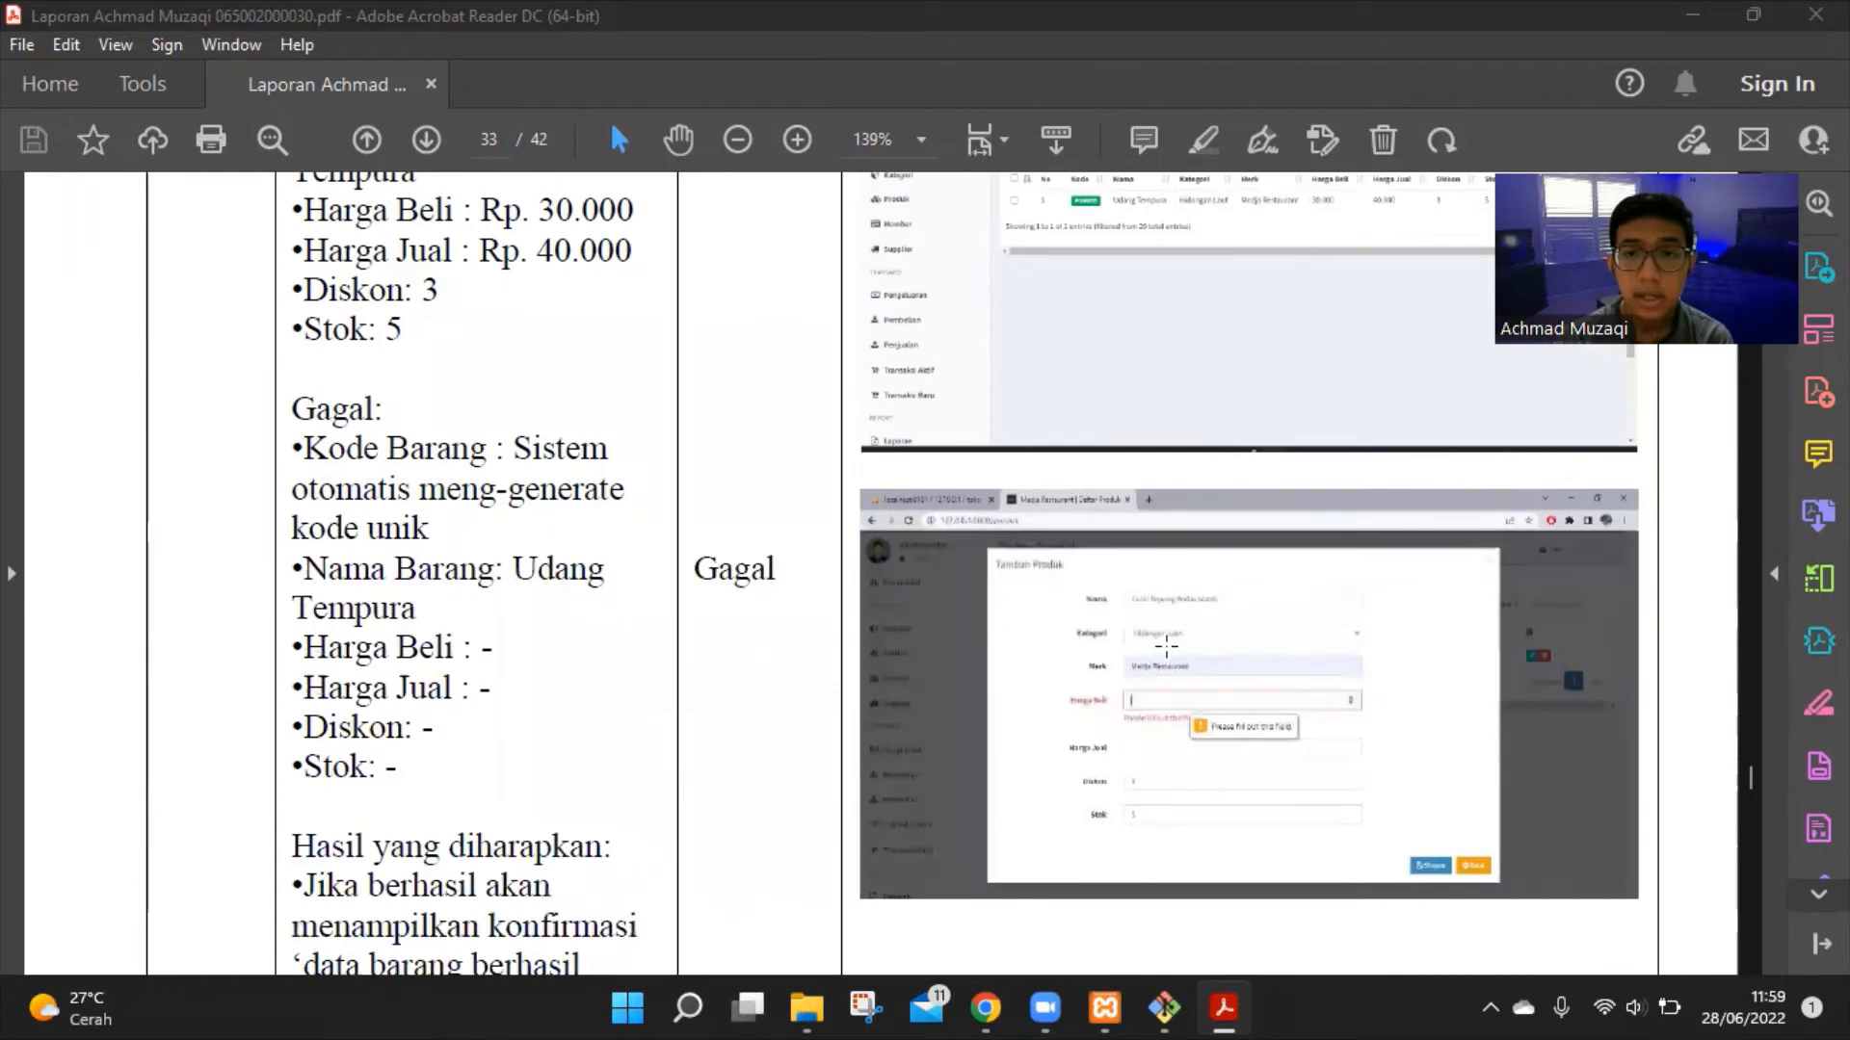
scroll(1176, 616, down, 1)
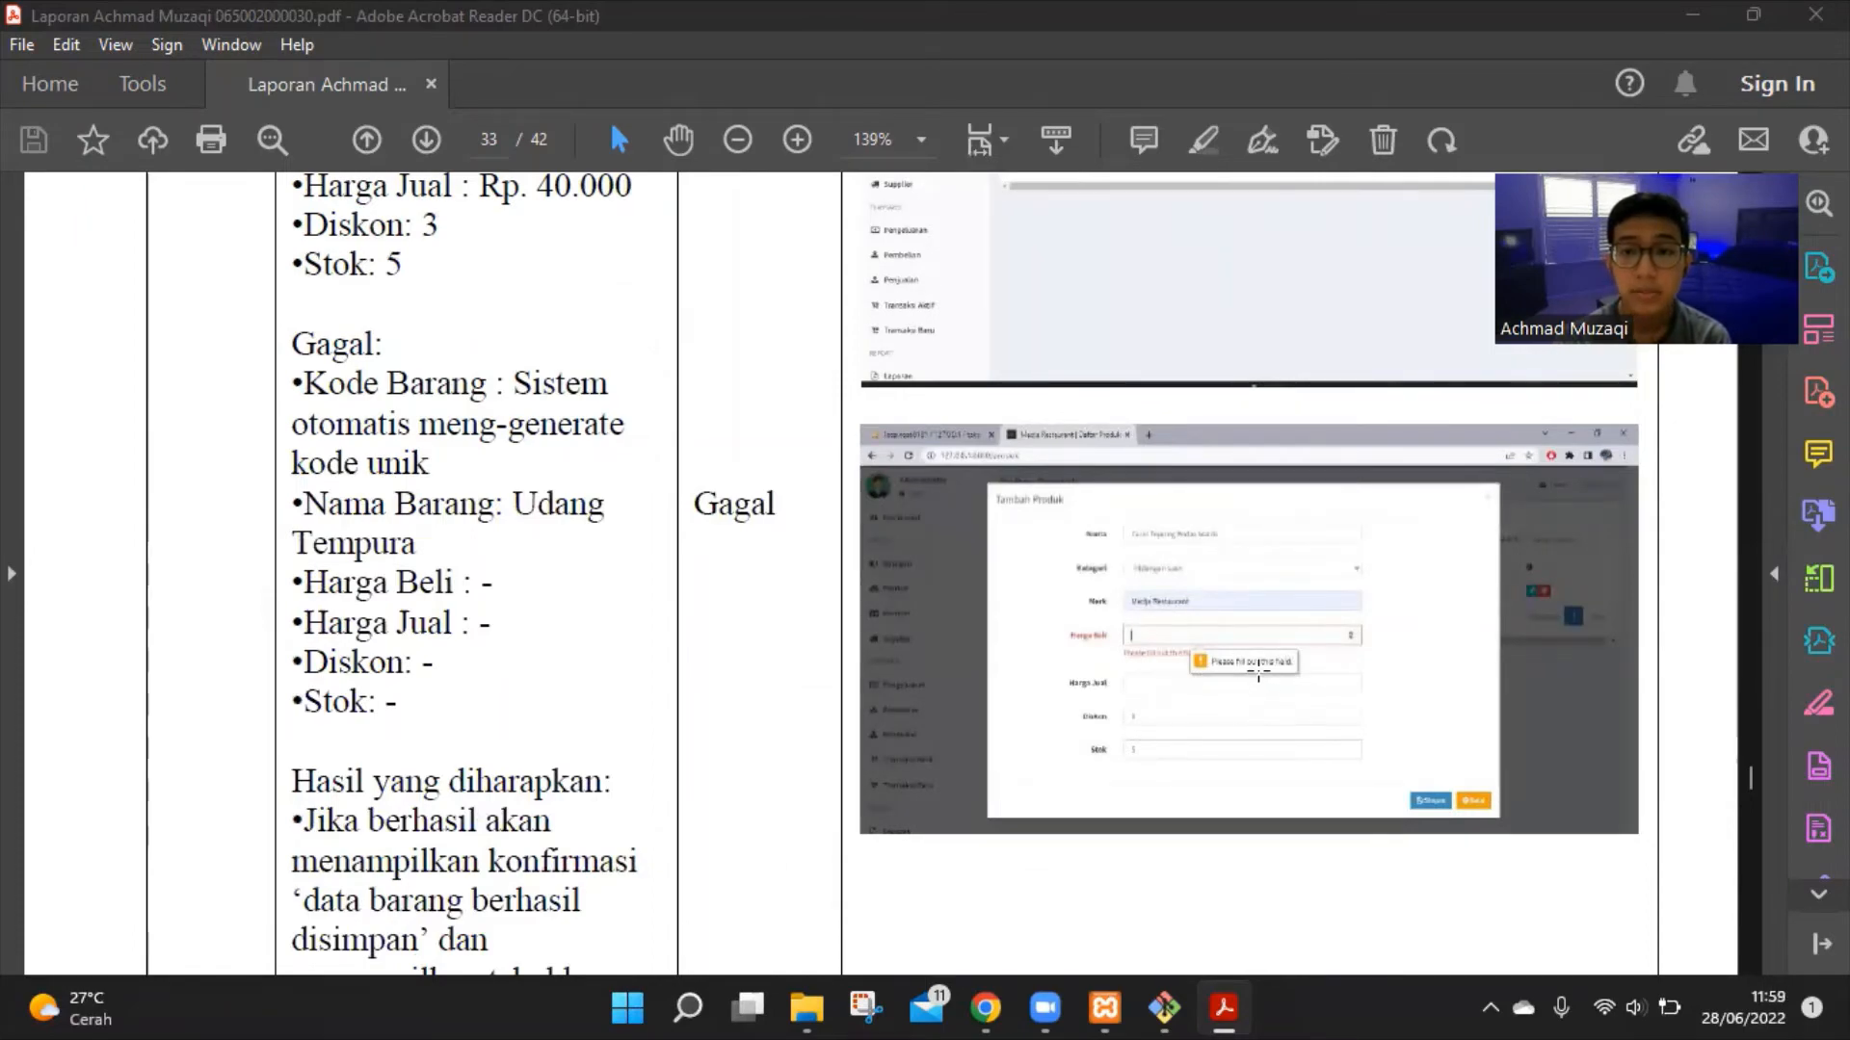
scroll(1256, 686, down, 15)
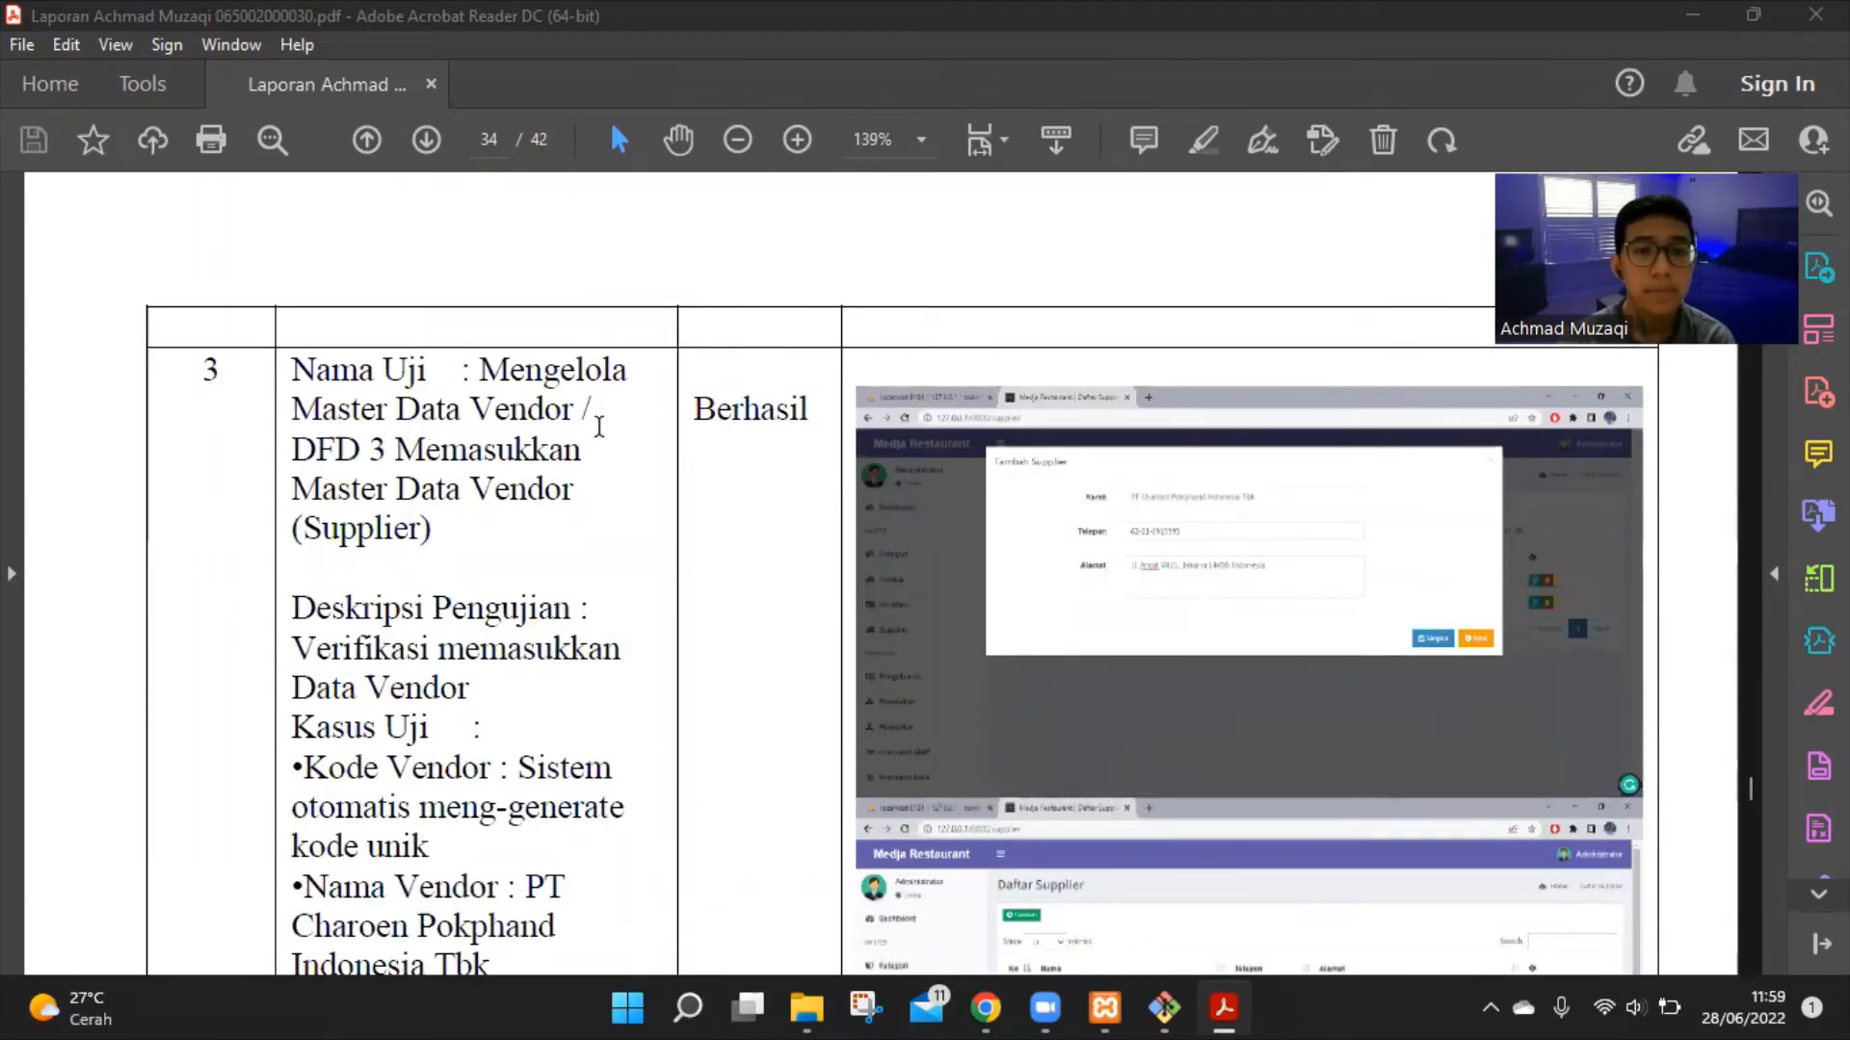
Read test 3's Berhasil vendor case and expected results on page 34
scroll(590, 455, down, 6)
scroll(587, 455, up, 1)
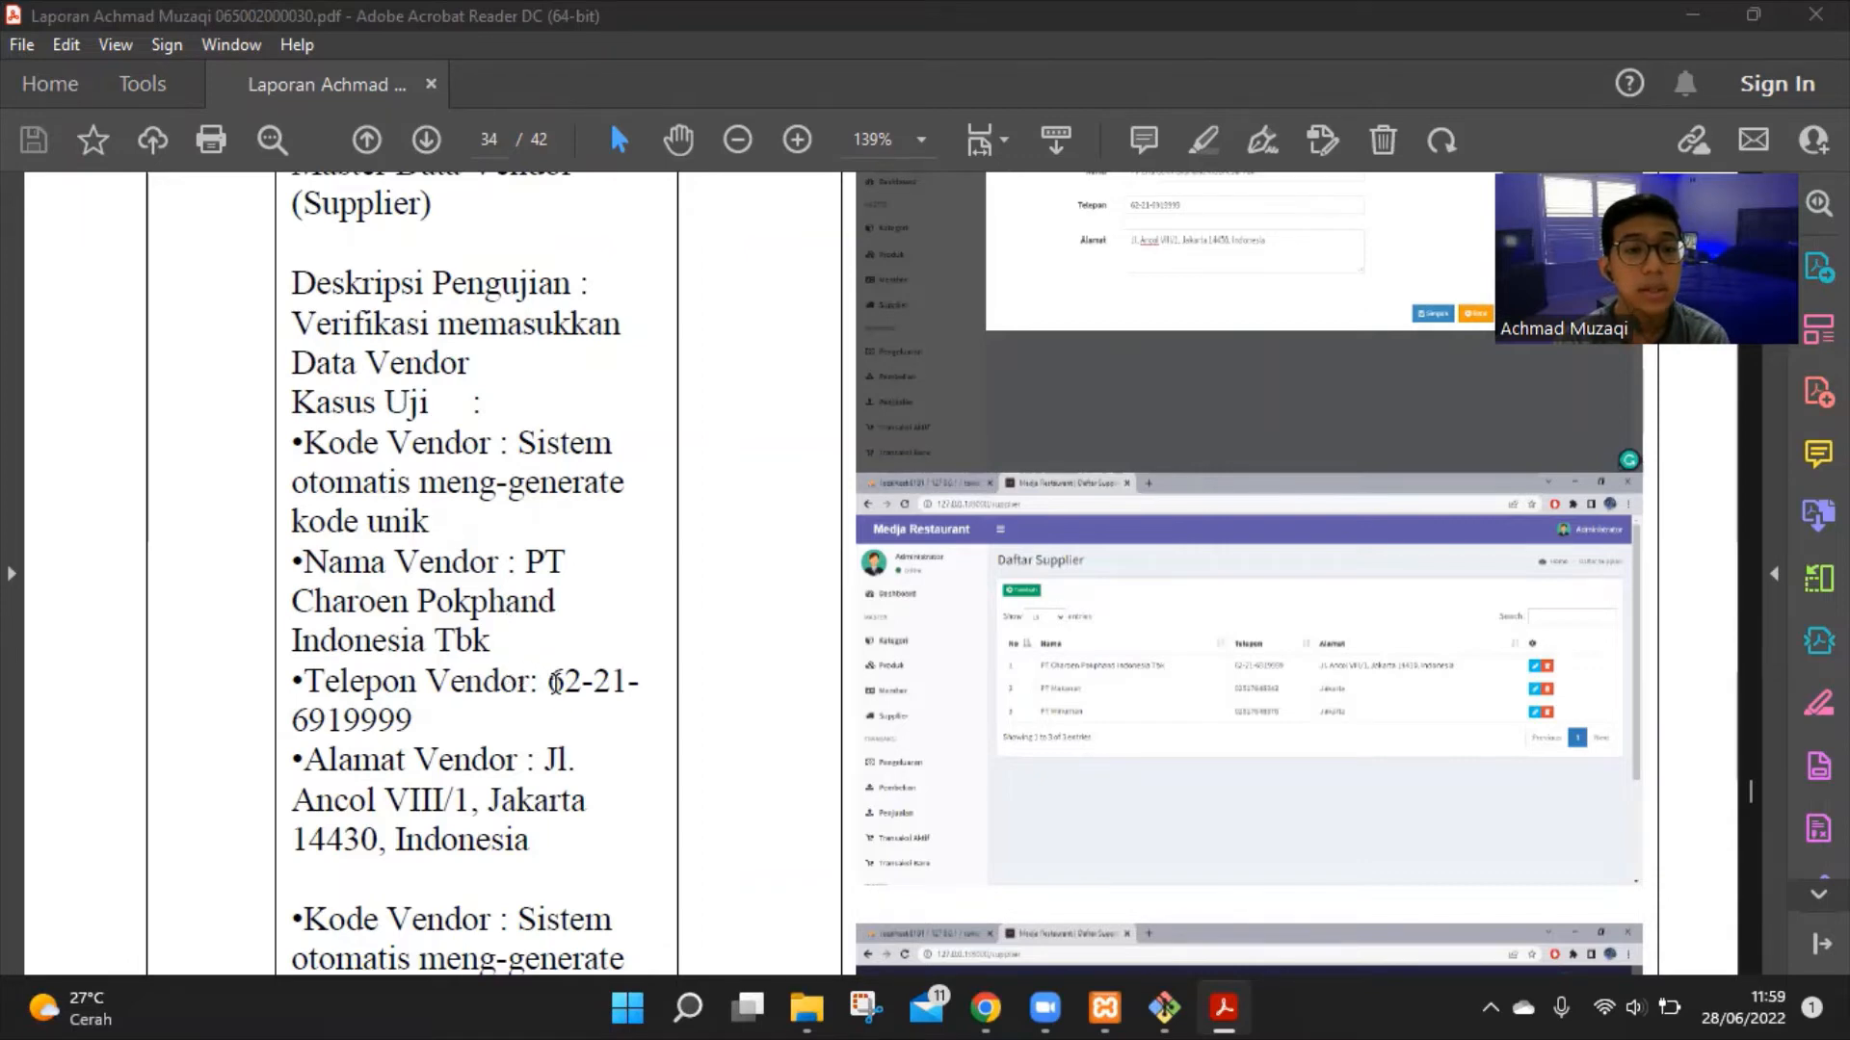
scroll(589, 686, down, 2)
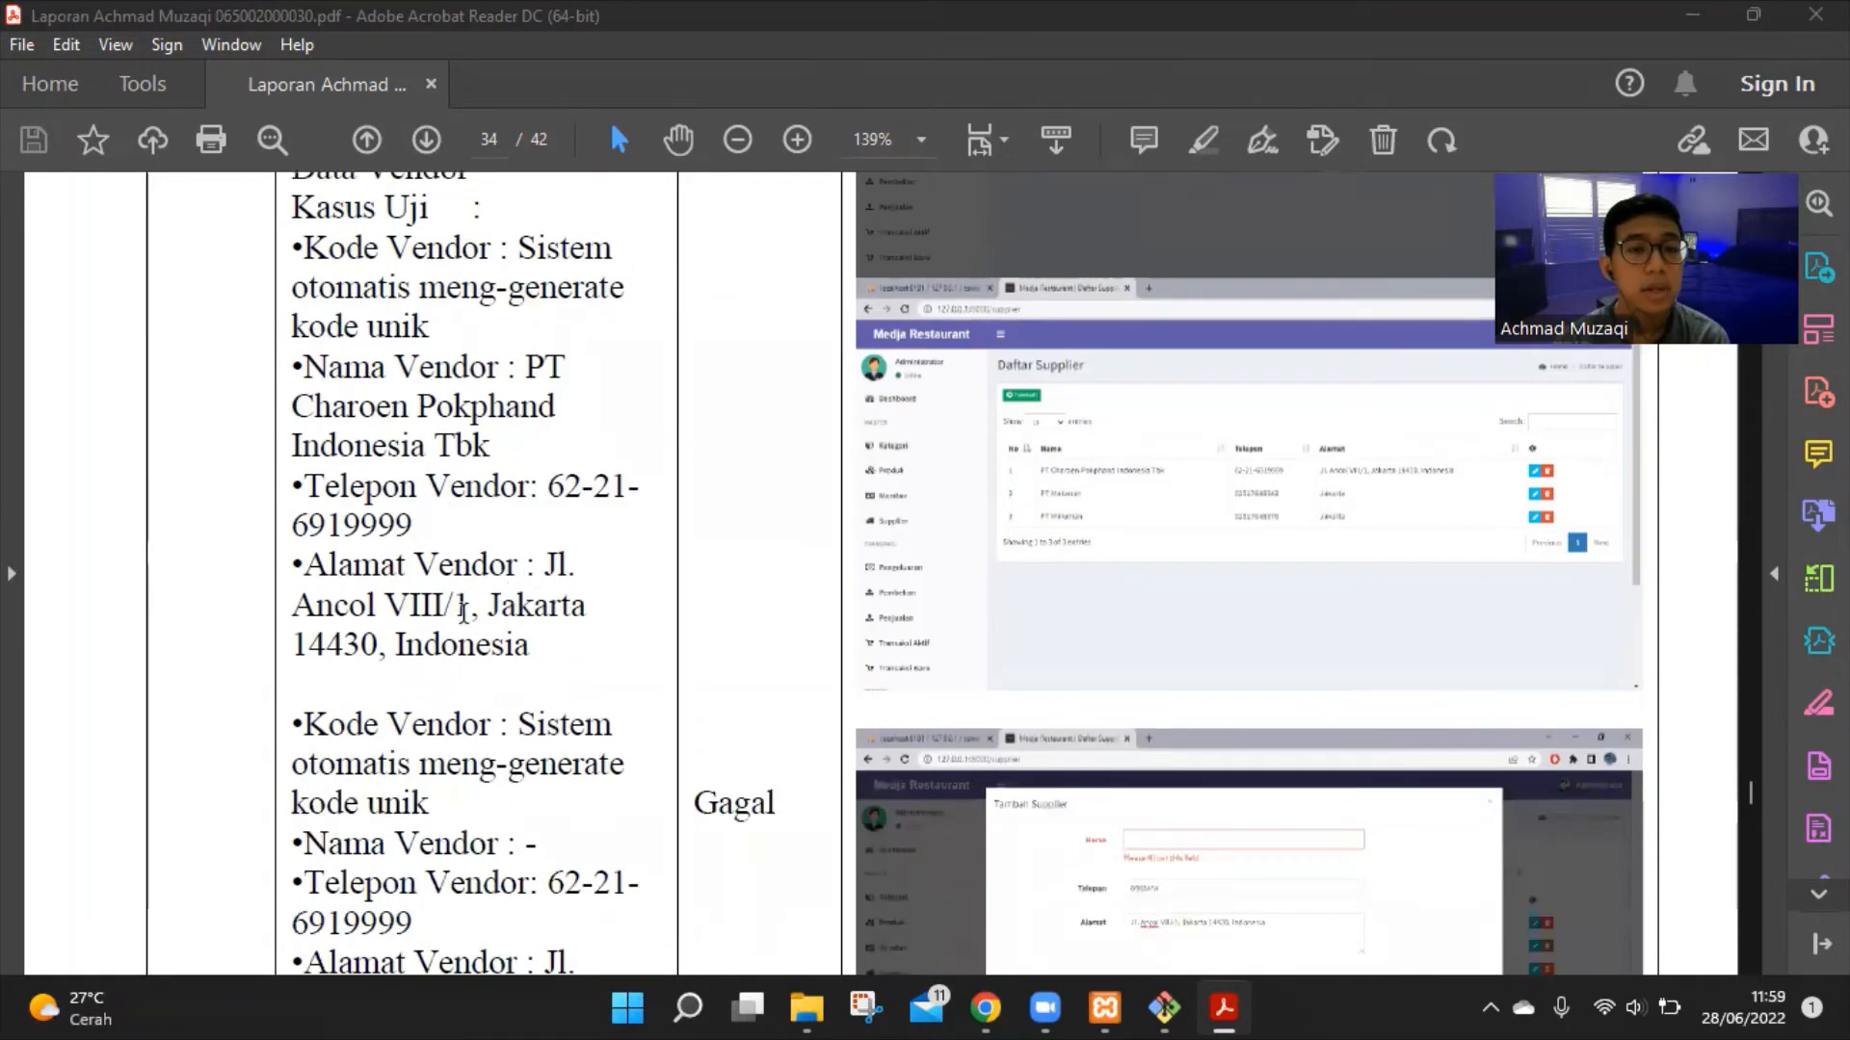
scroll(511, 616, down, 2)
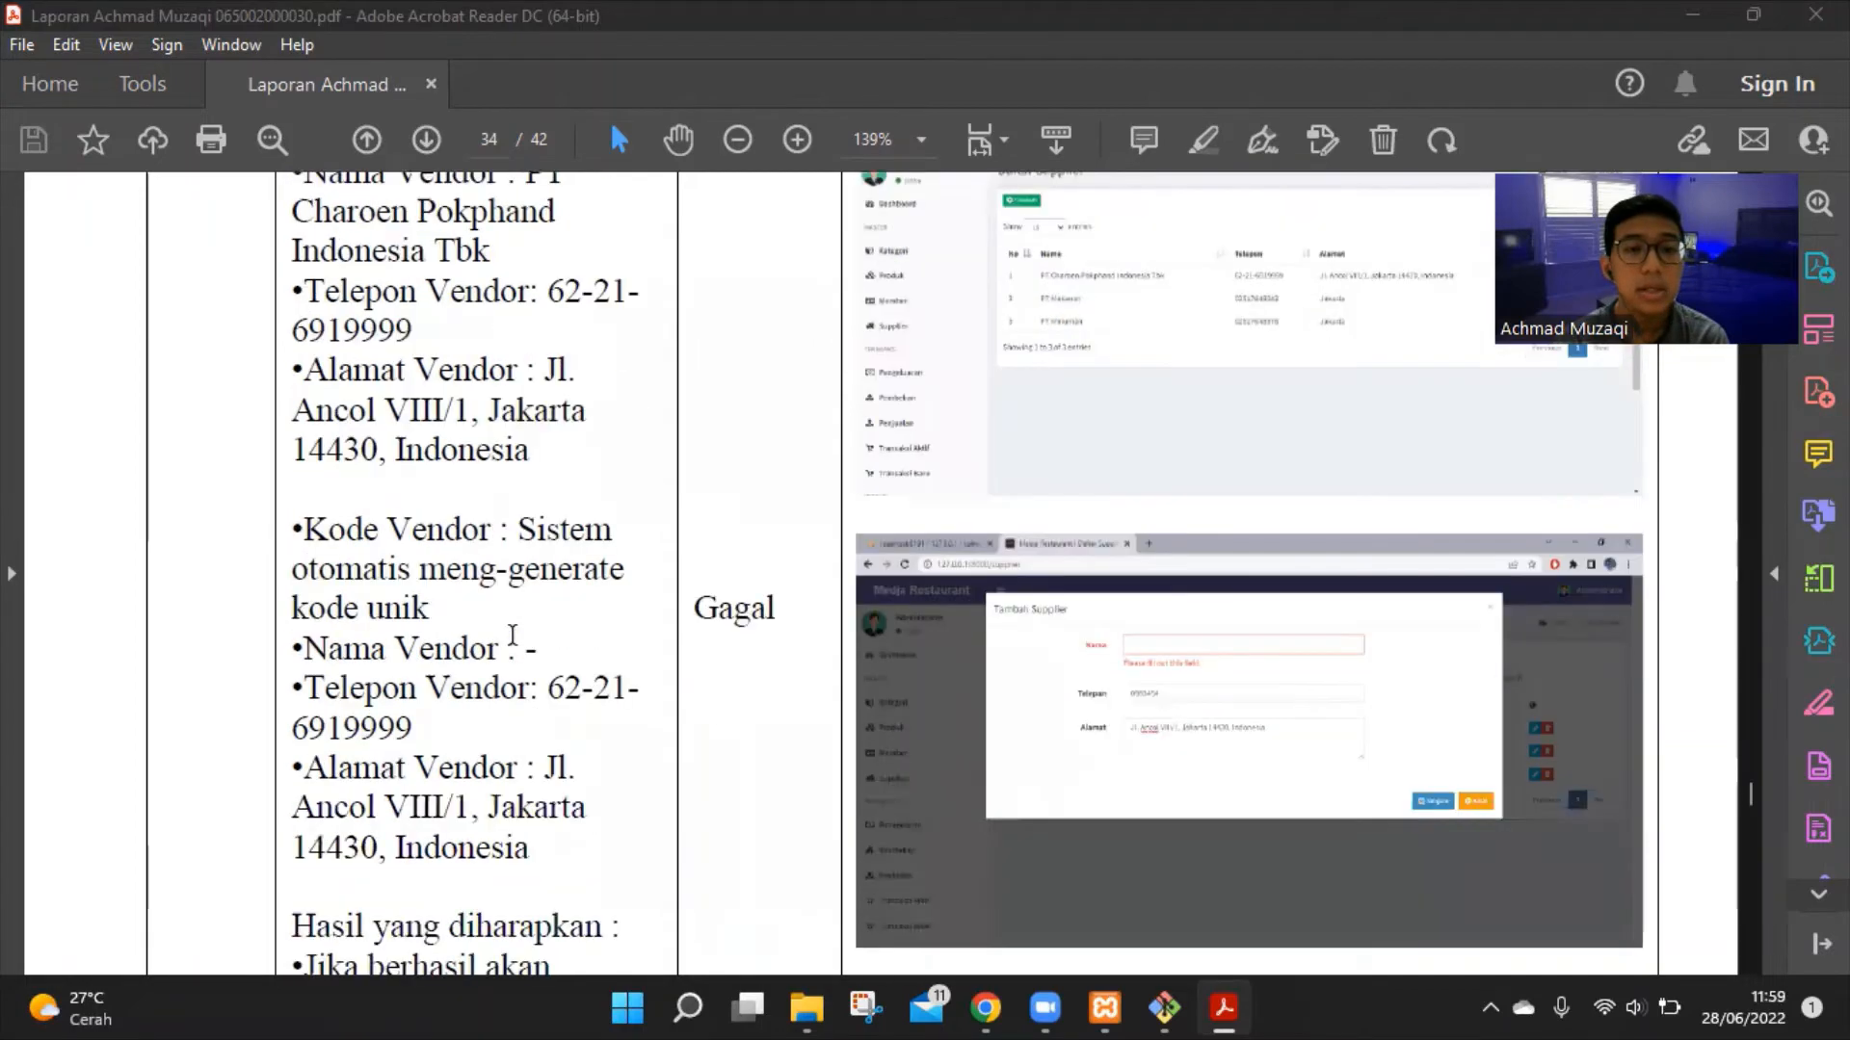
scroll(433, 568, up, 2)
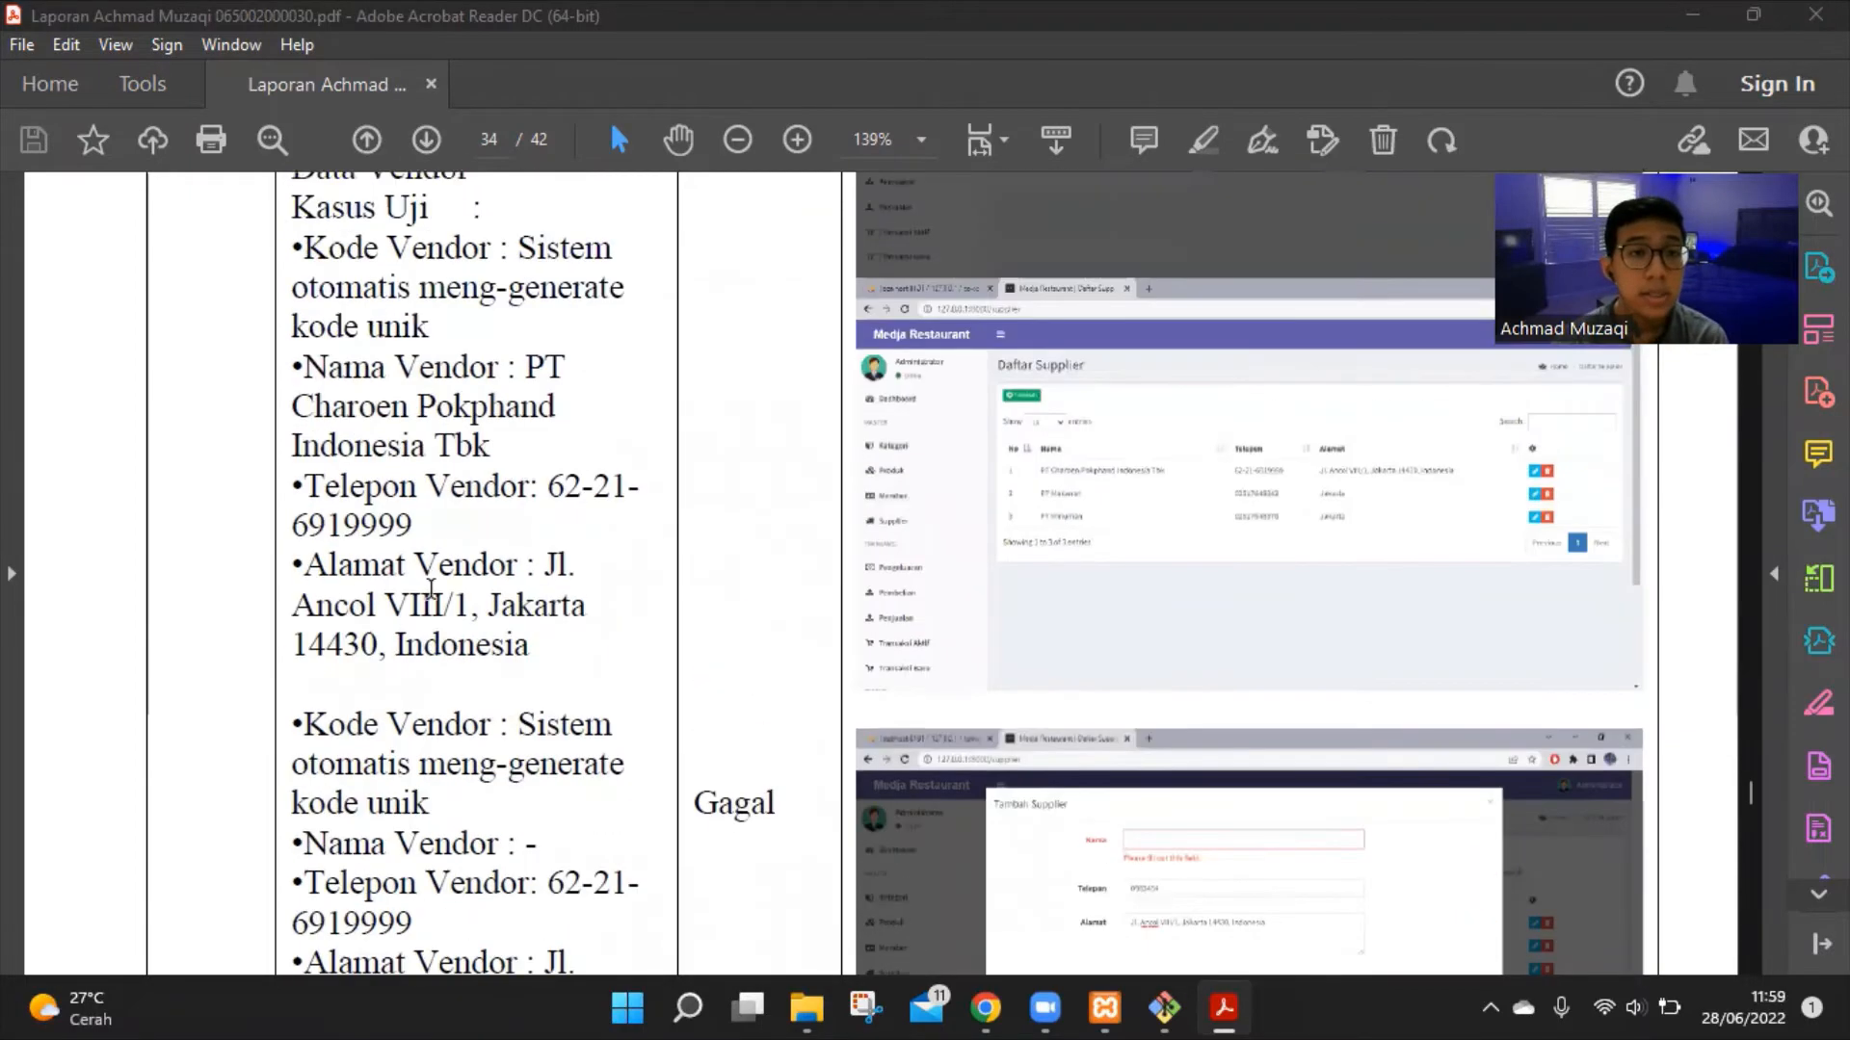
scroll(438, 588, down, 1)
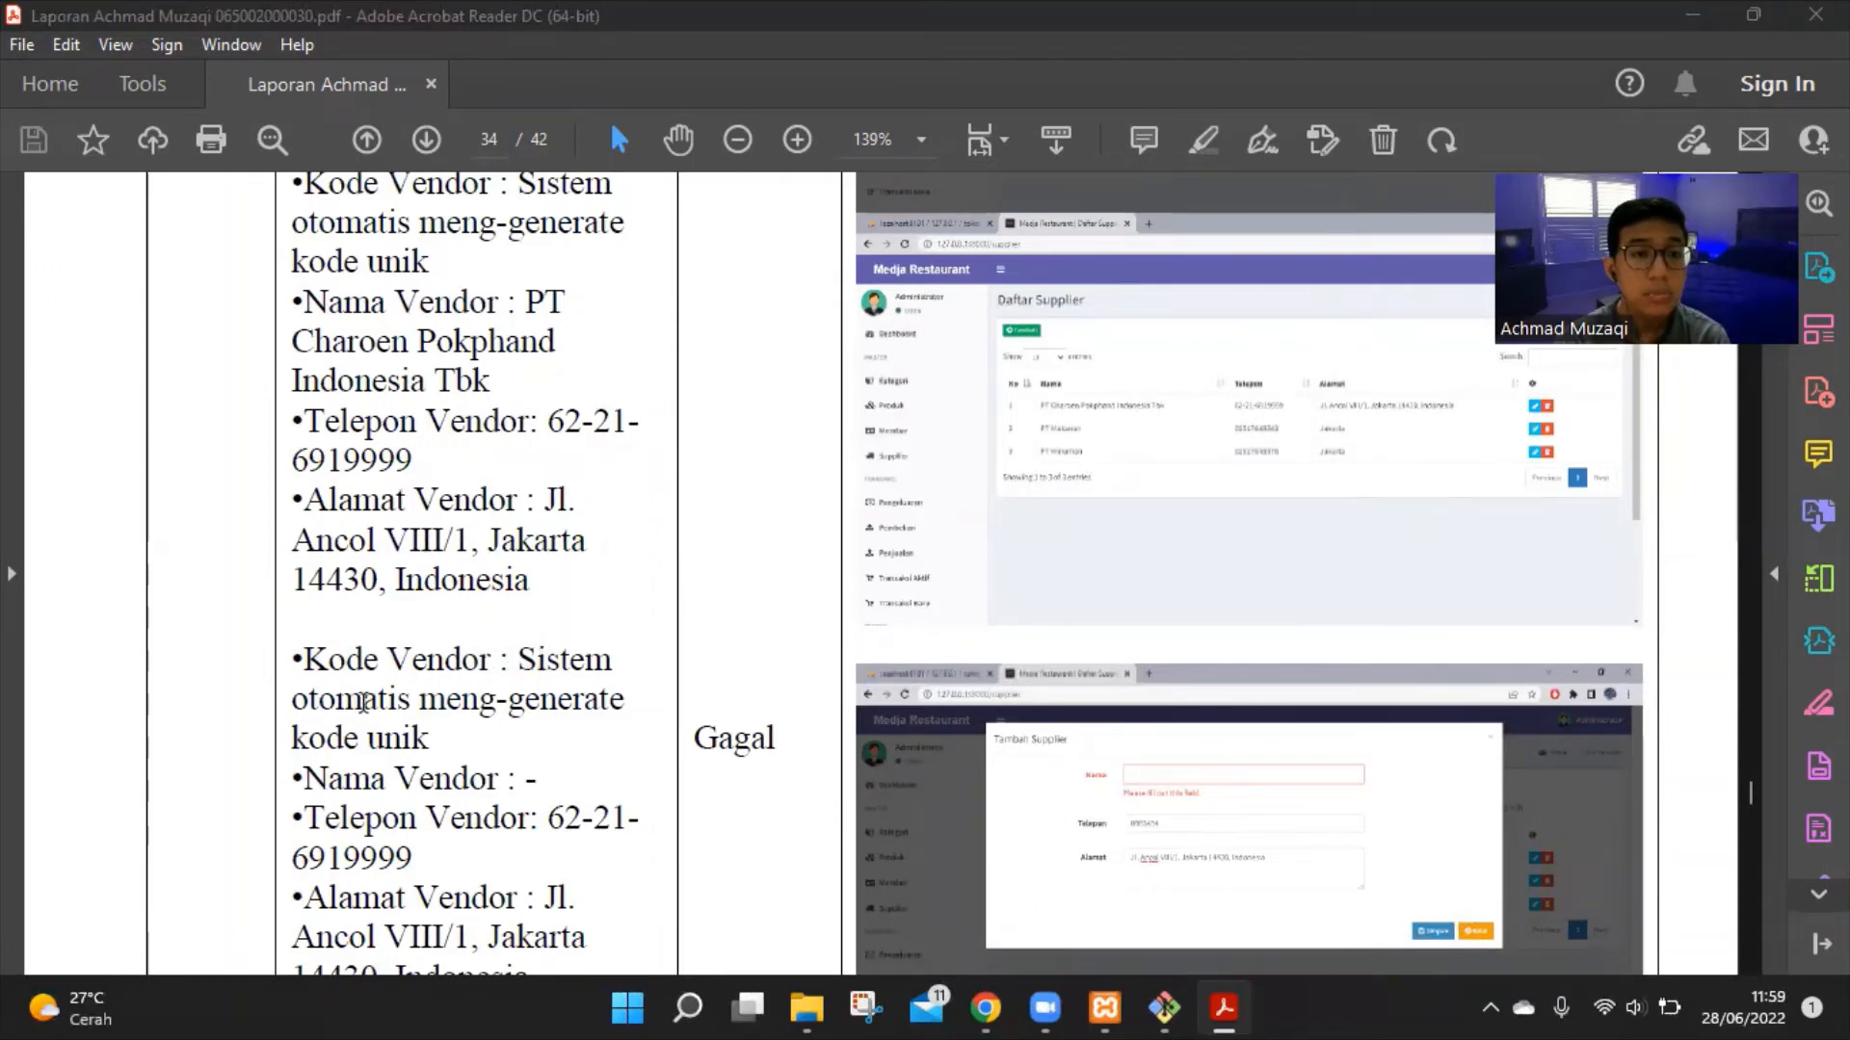
scroll(434, 693, down, 3)
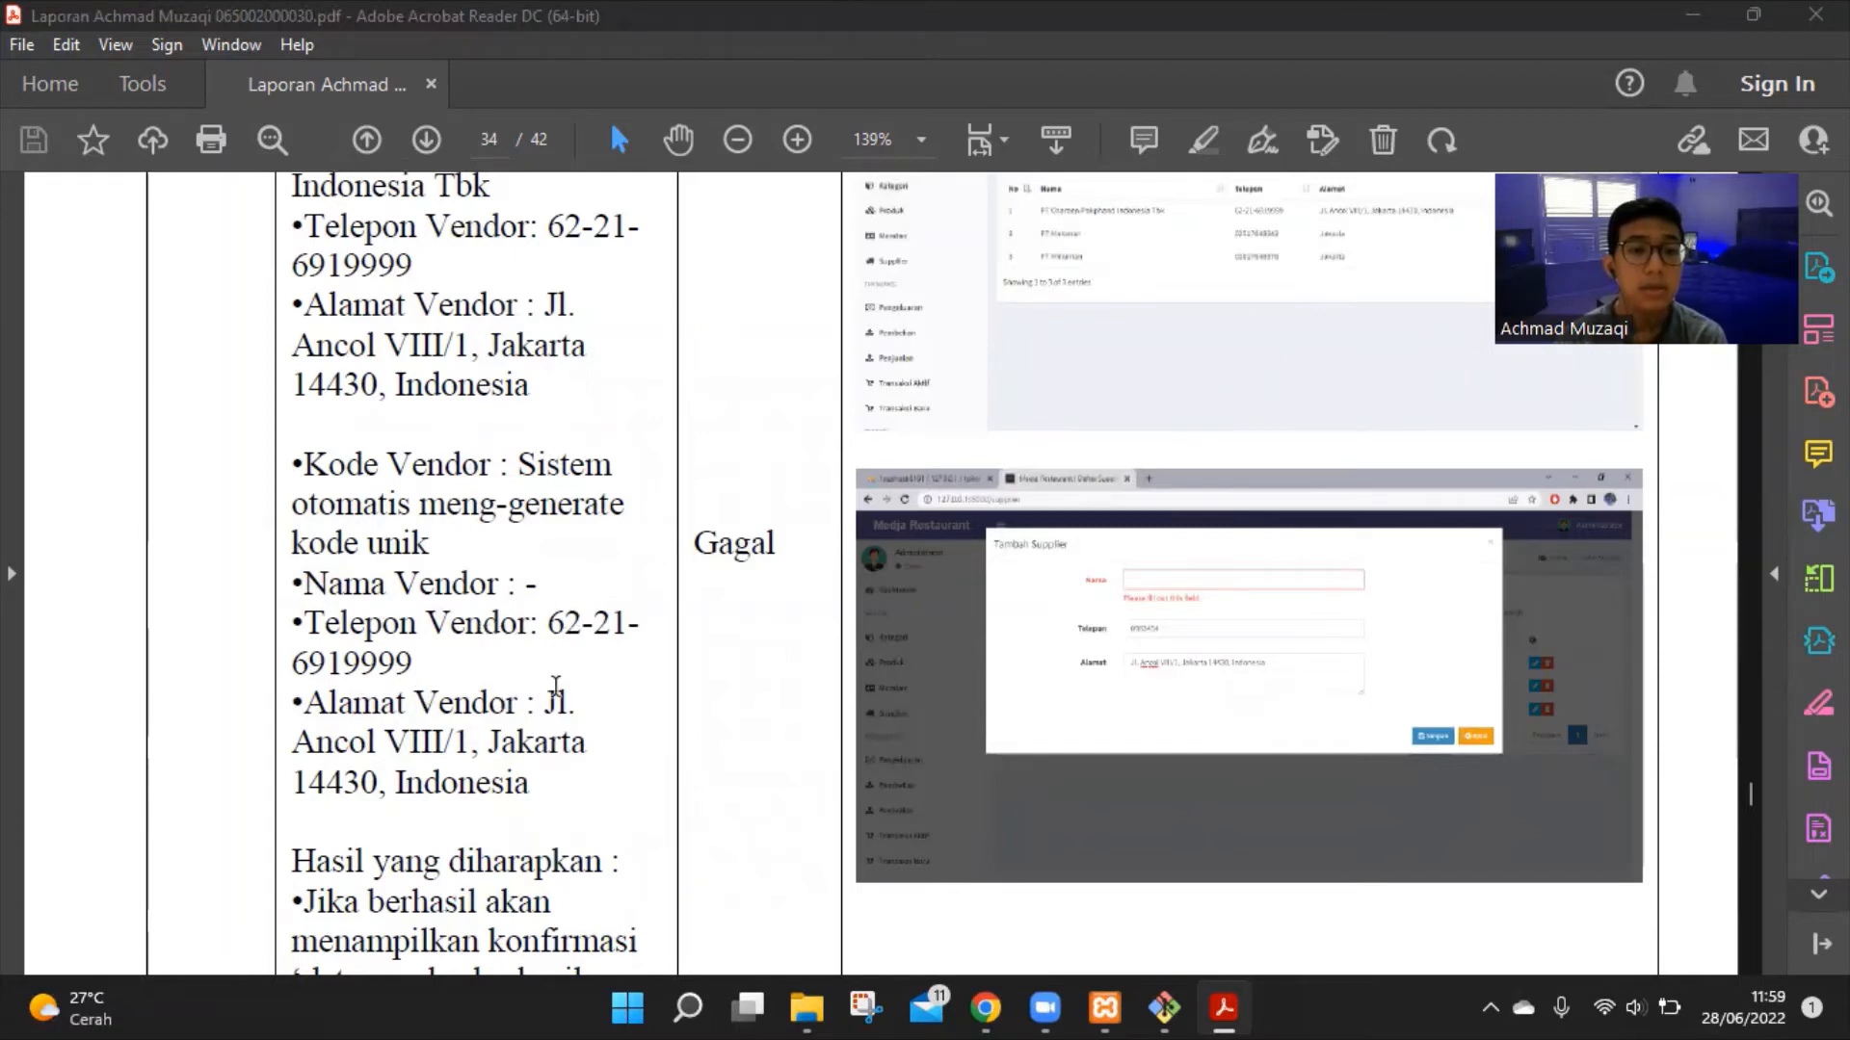
scroll(554, 696, down, 3)
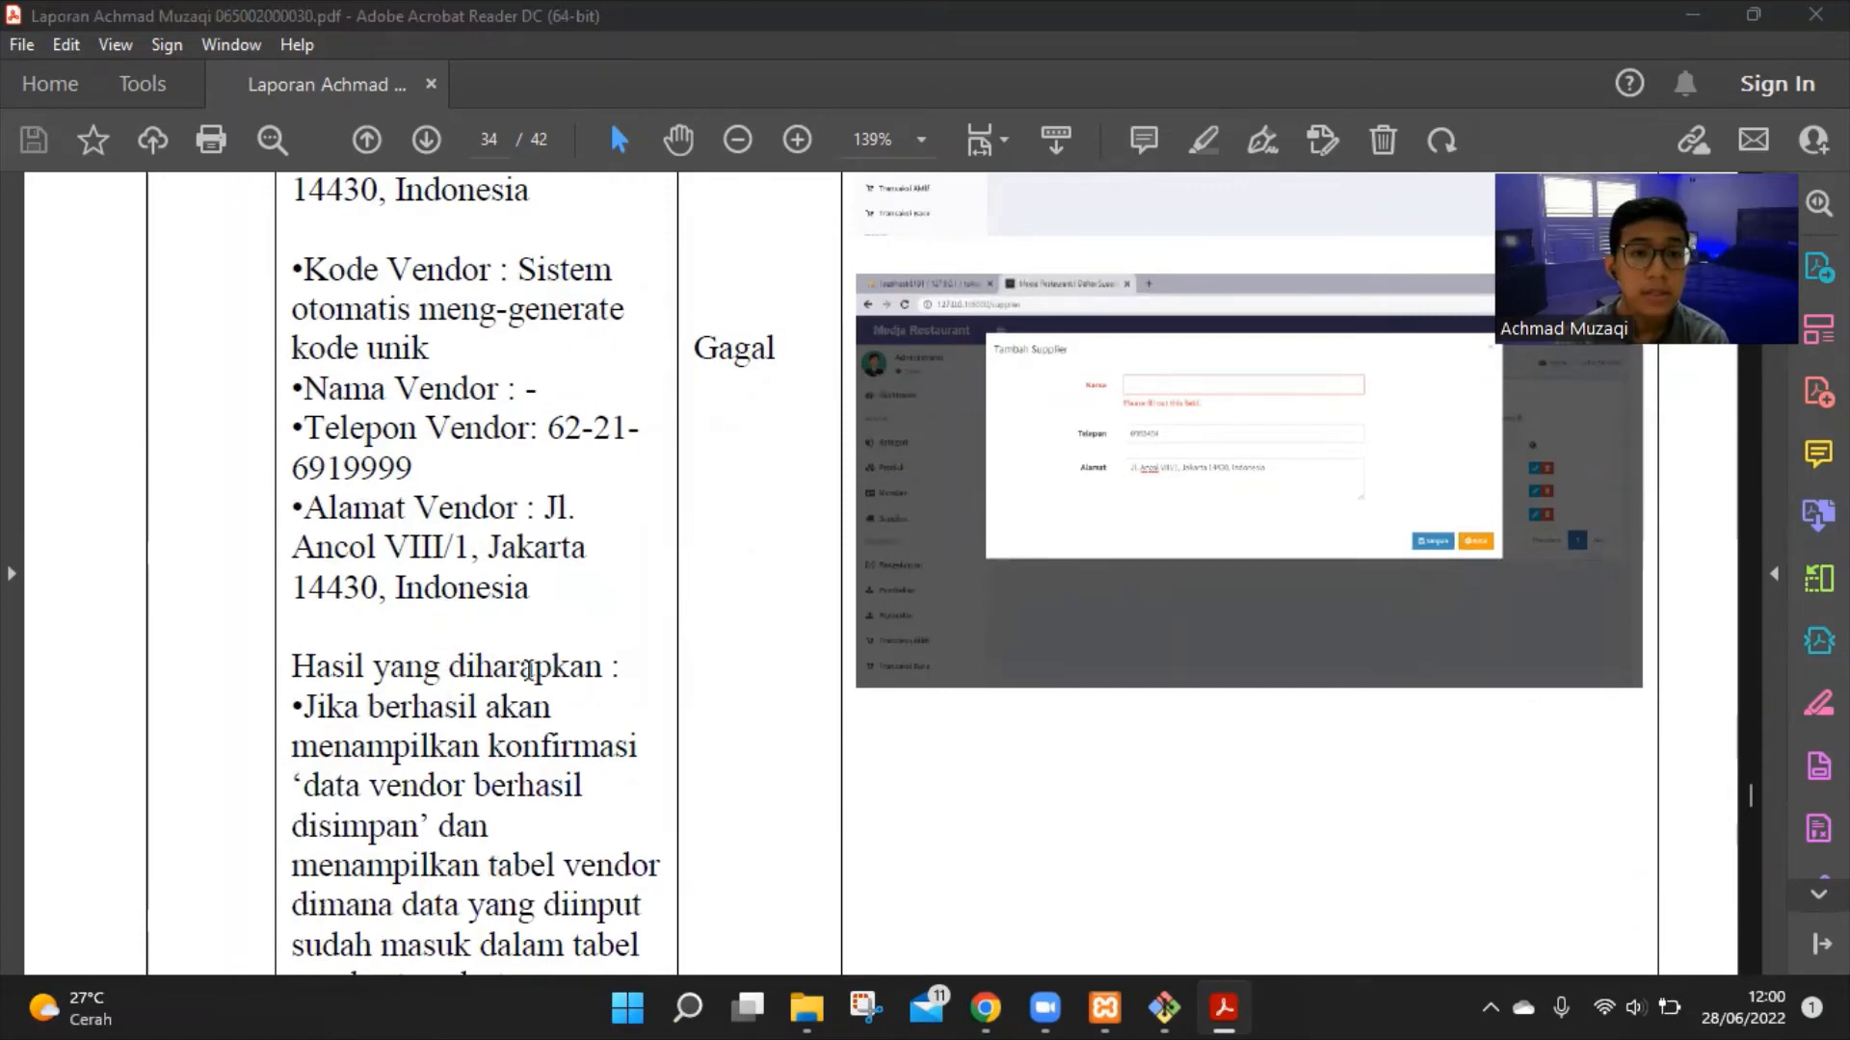
scroll(528, 669, down, 1)
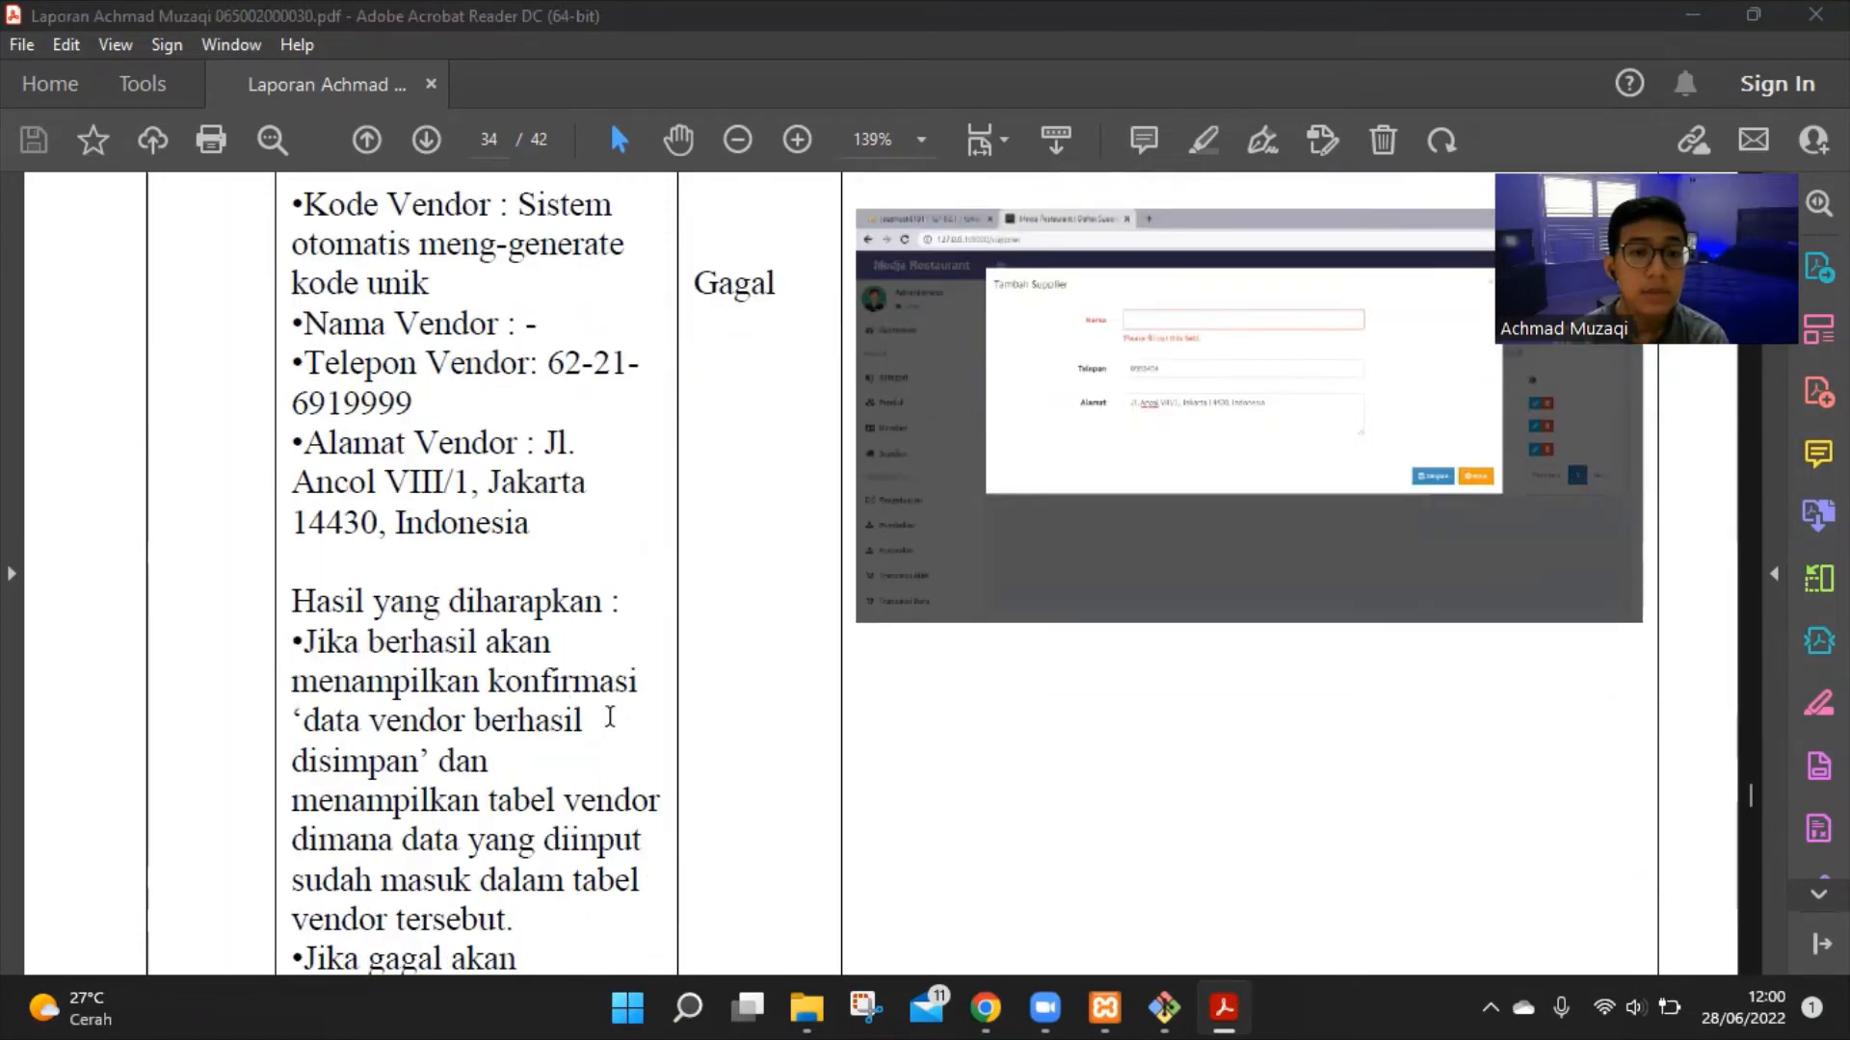
Read test 3's Gagal case with empty Nama Vendor, then continue past page number 30 to test 4
scroll(479, 749, down, 2)
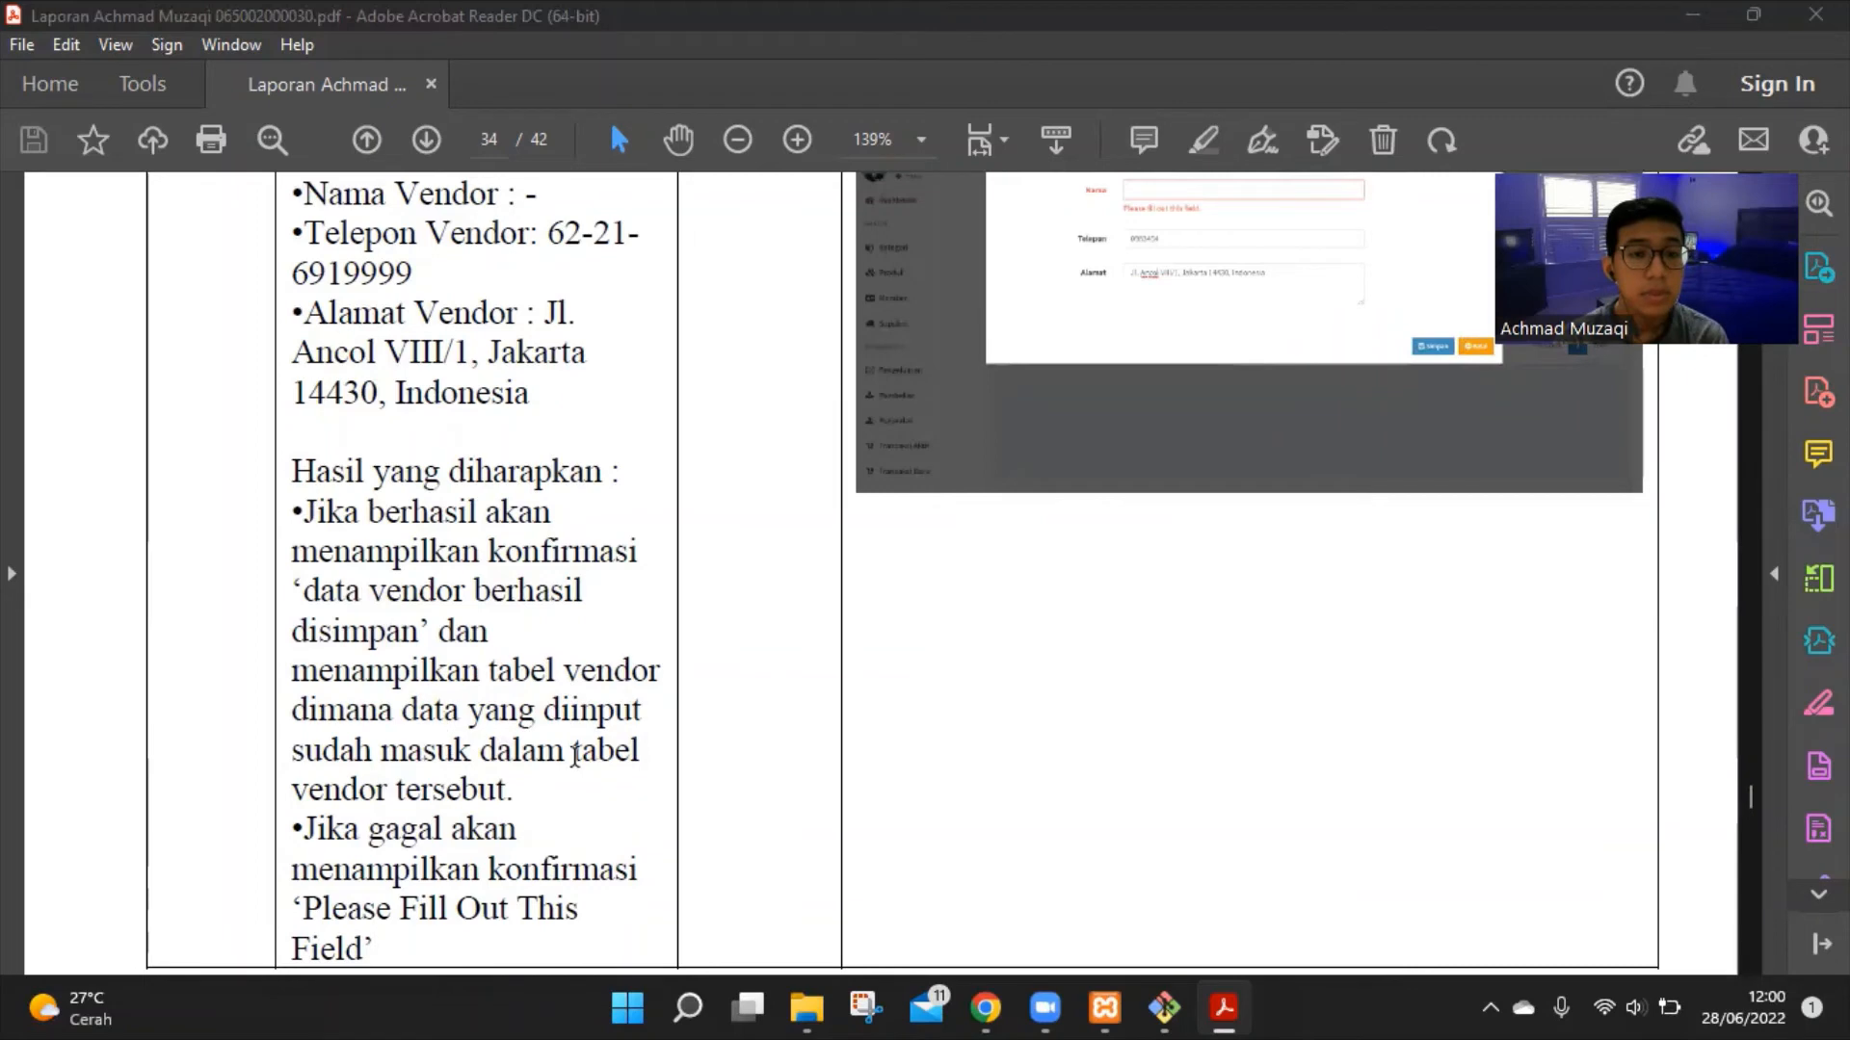
scroll(664, 768, down, 3)
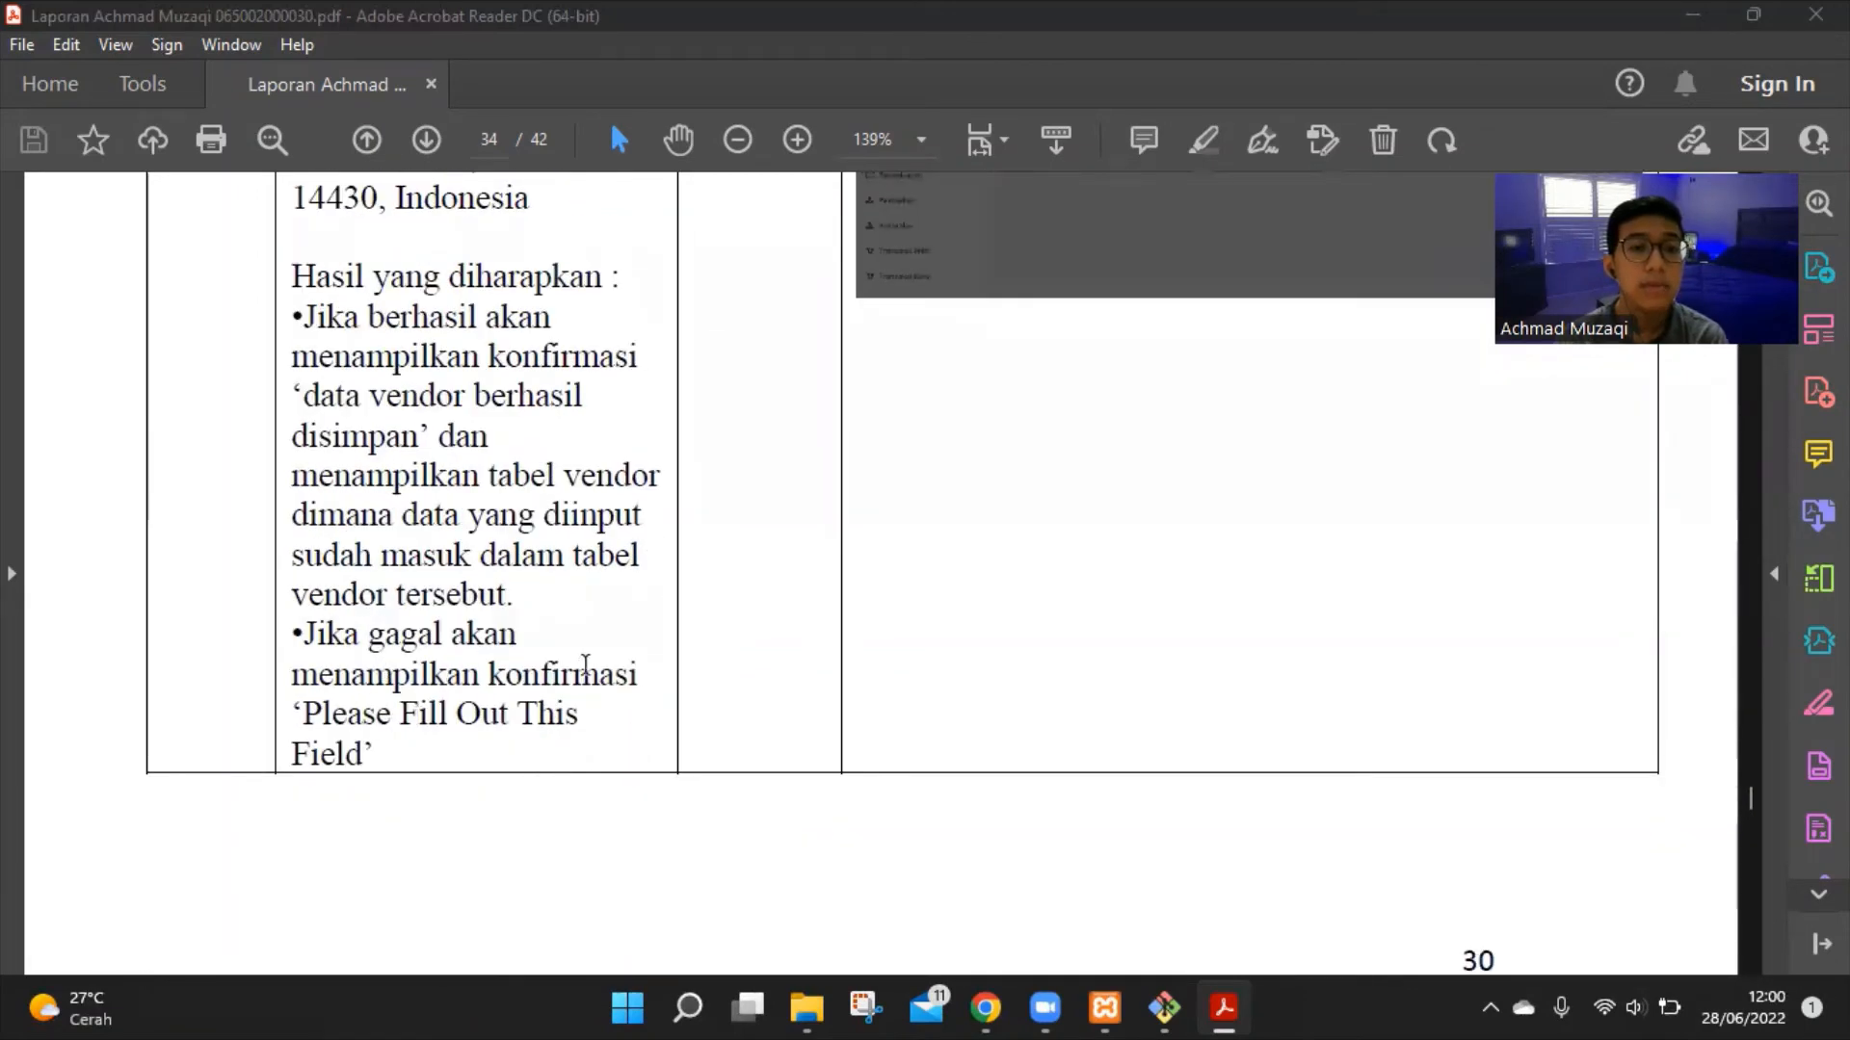
scroll(1445, 737, up, 4)
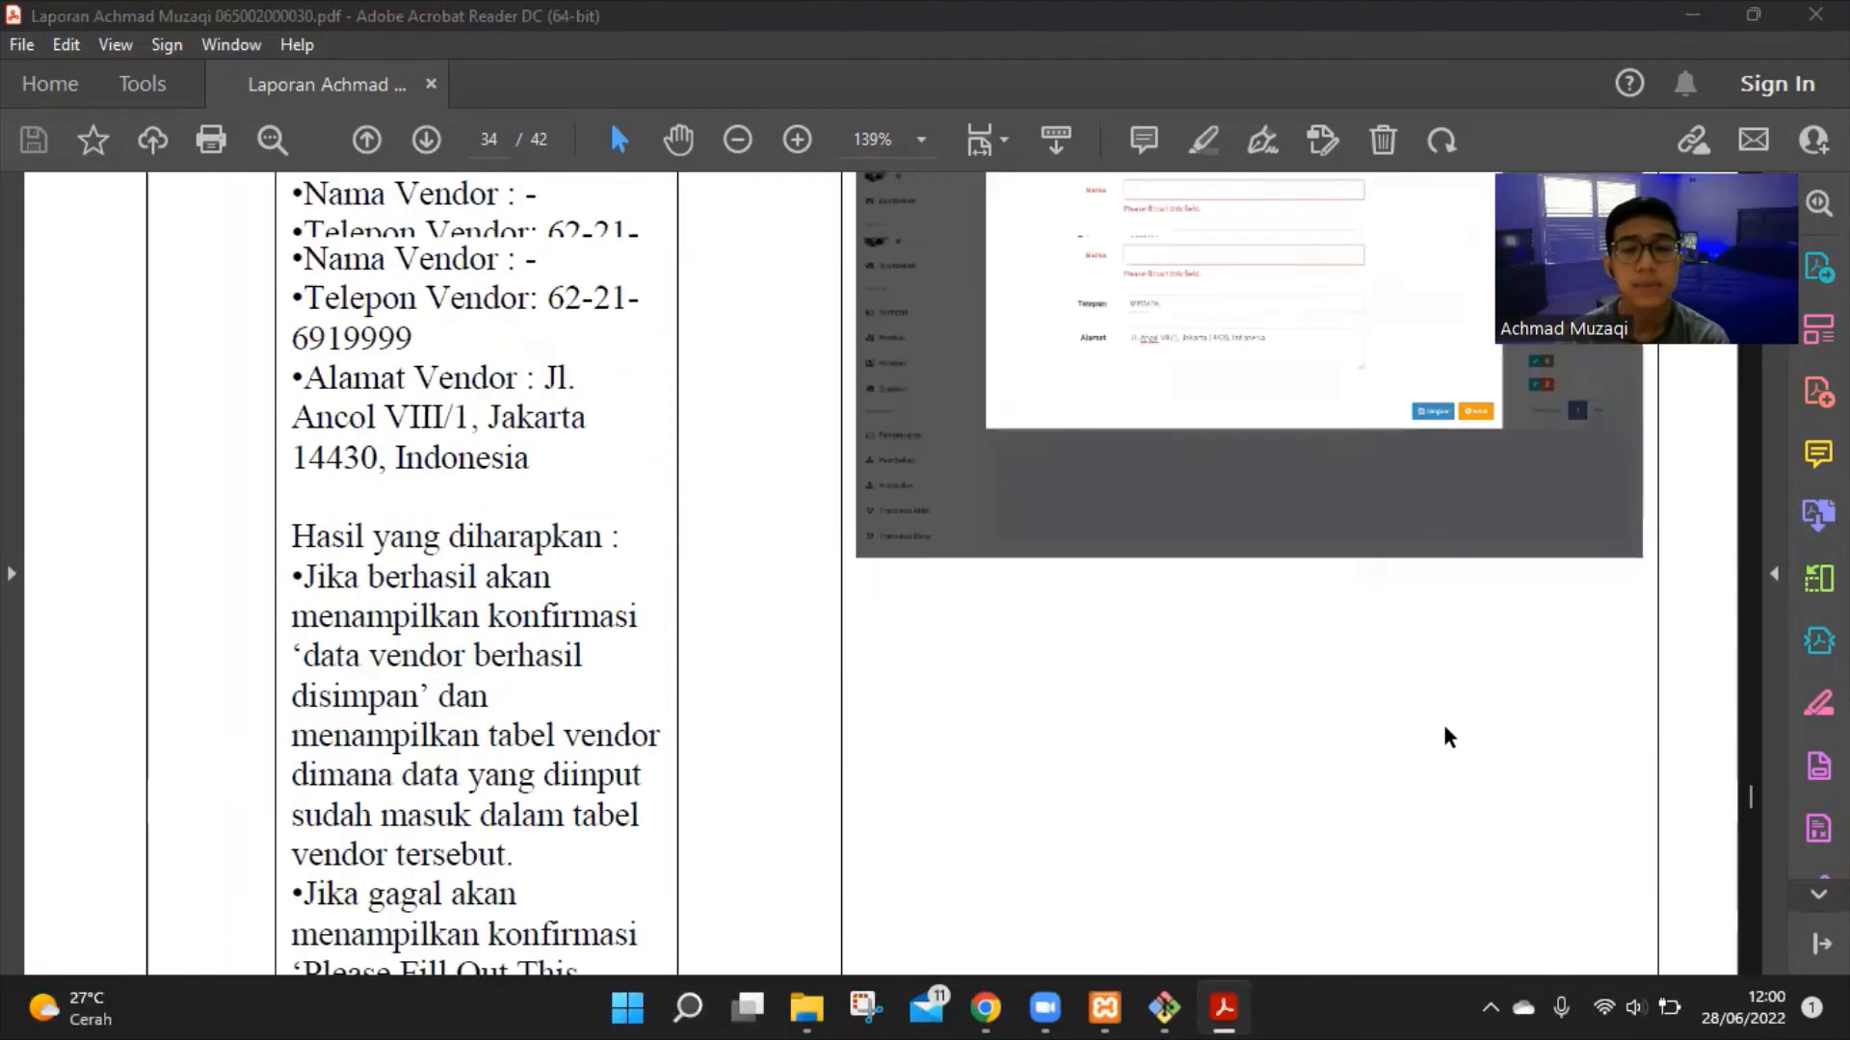
scroll(1445, 737, up, 15)
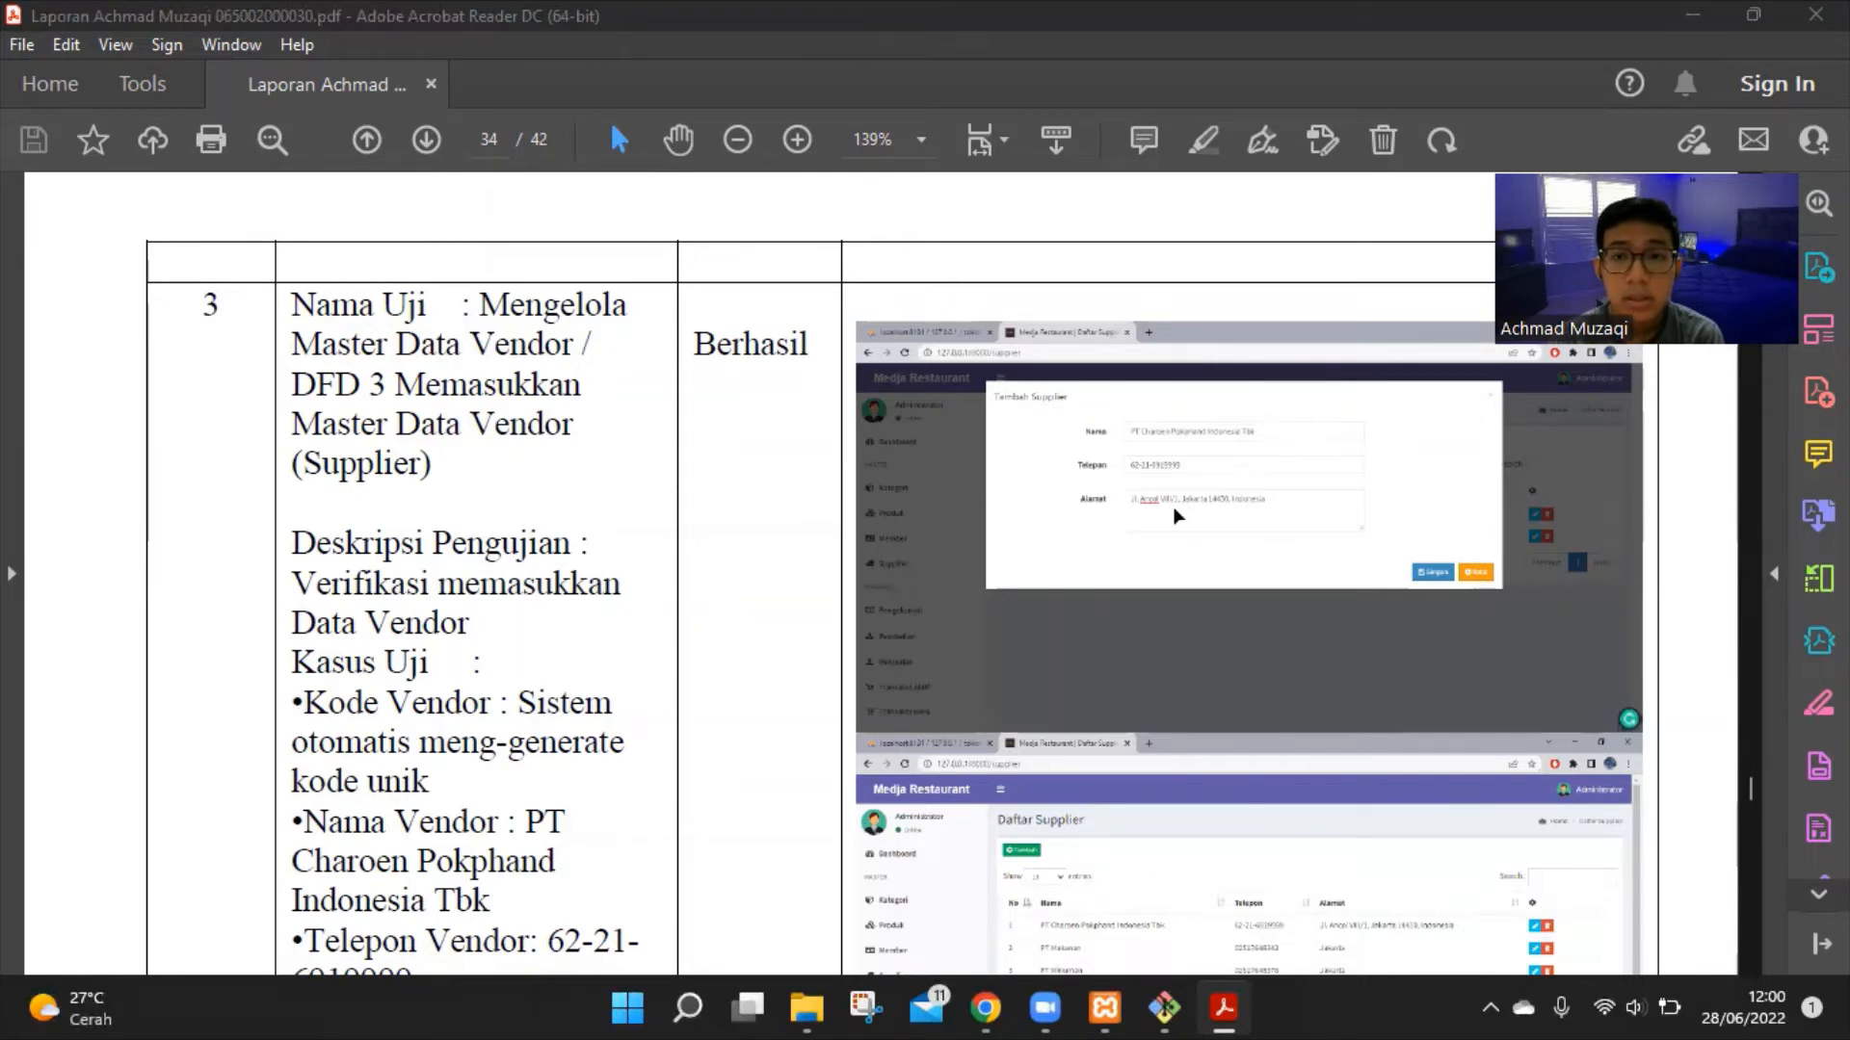
scroll(1259, 566, down, 3)
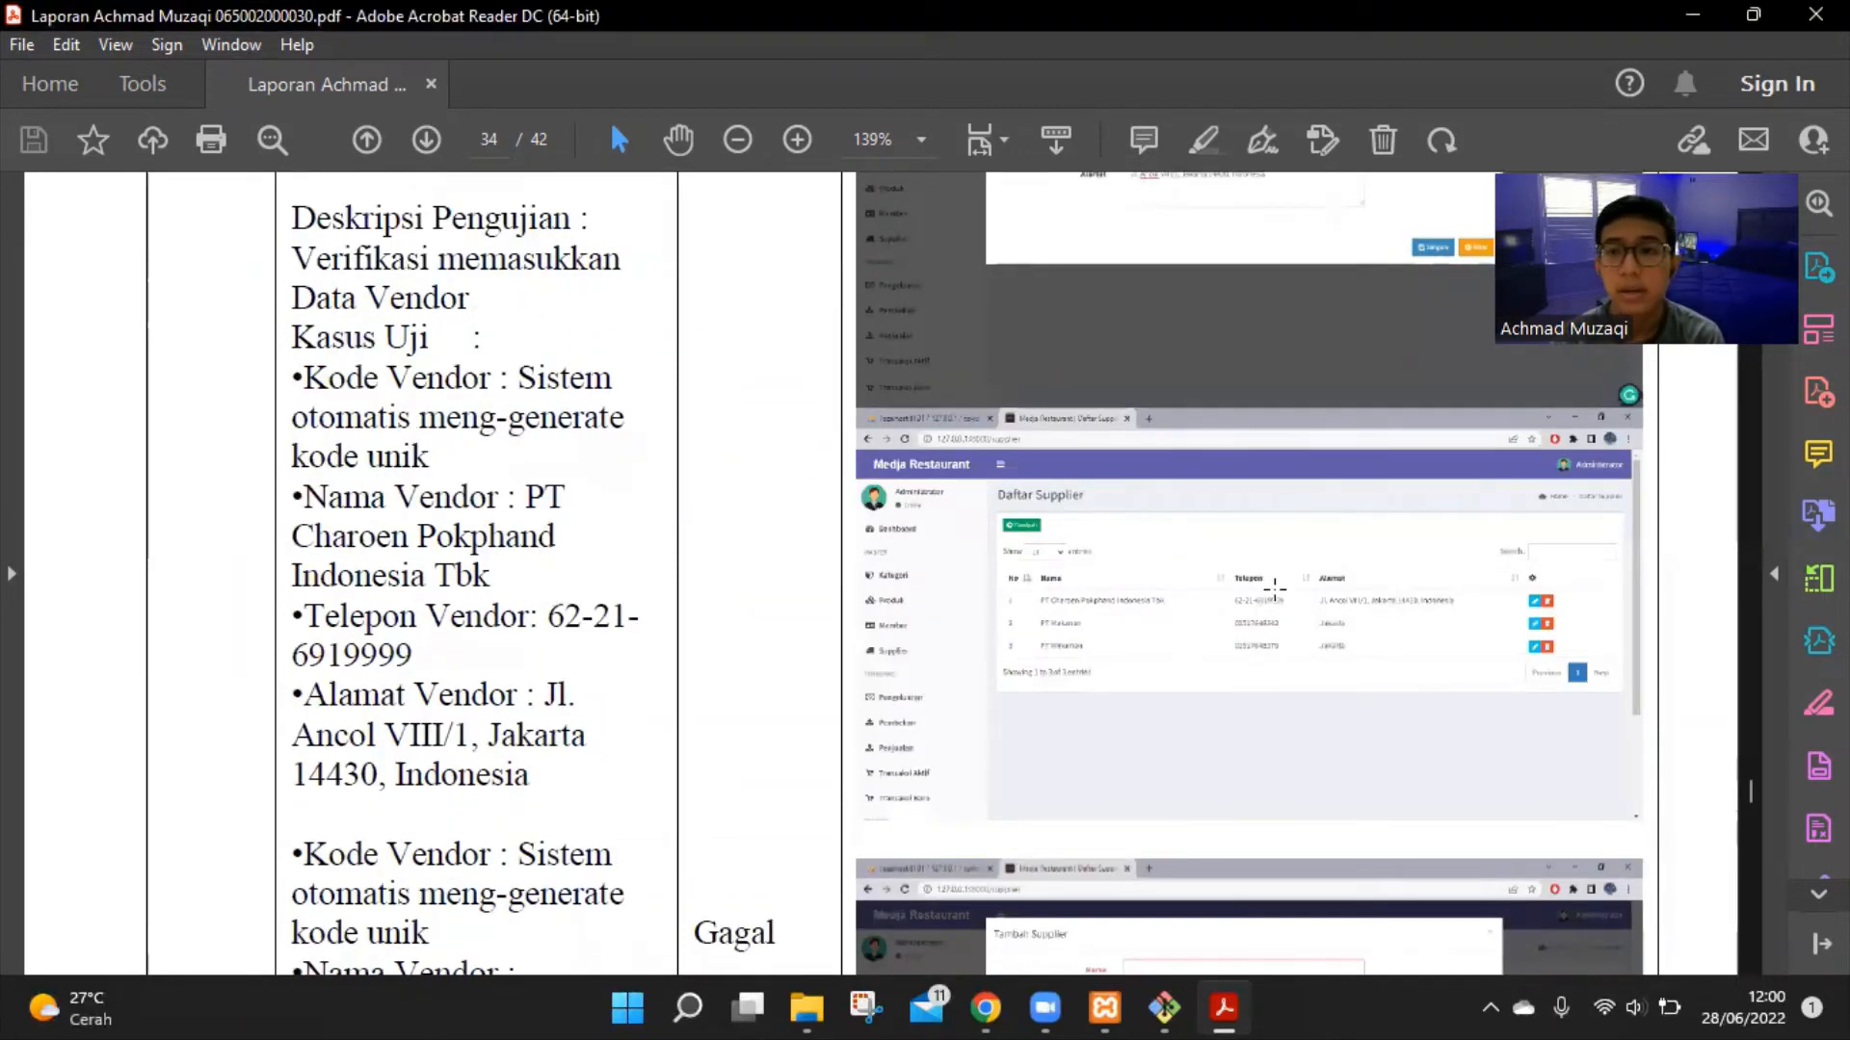
scroll(1278, 588, down, 1)
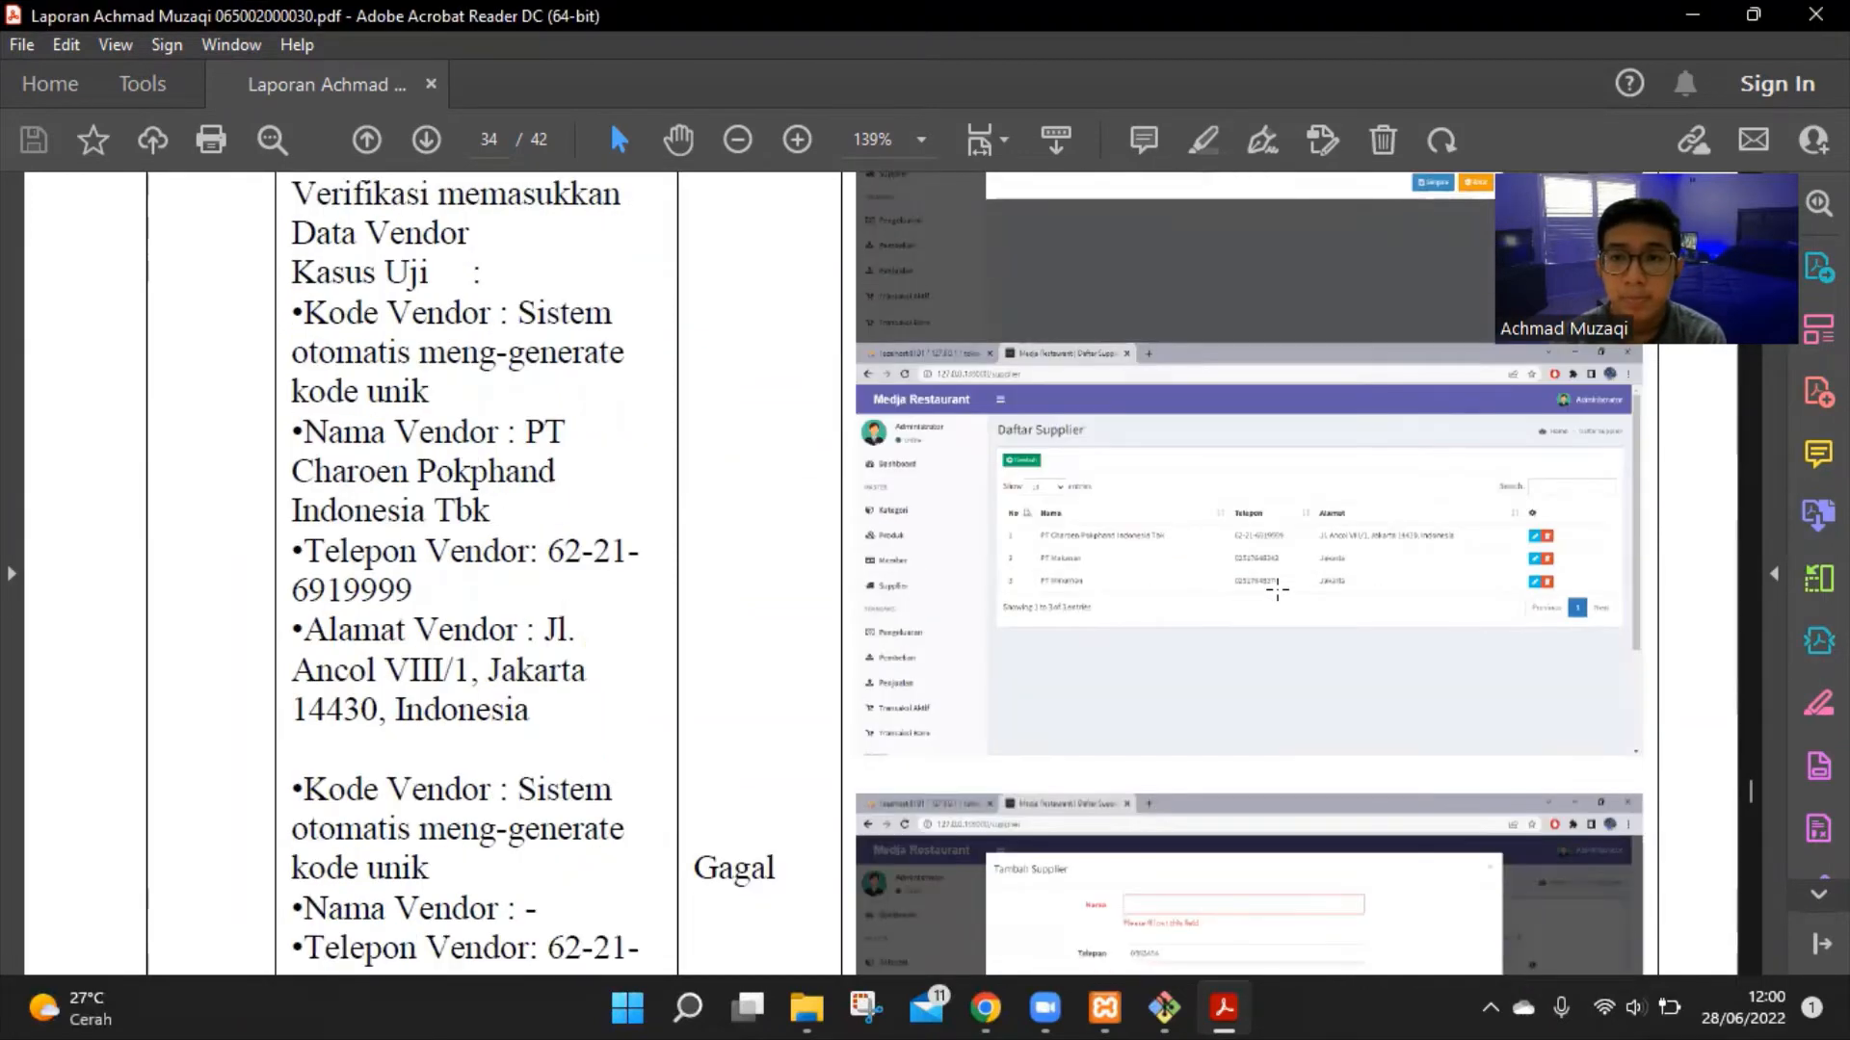
scroll(1277, 588, down, 5)
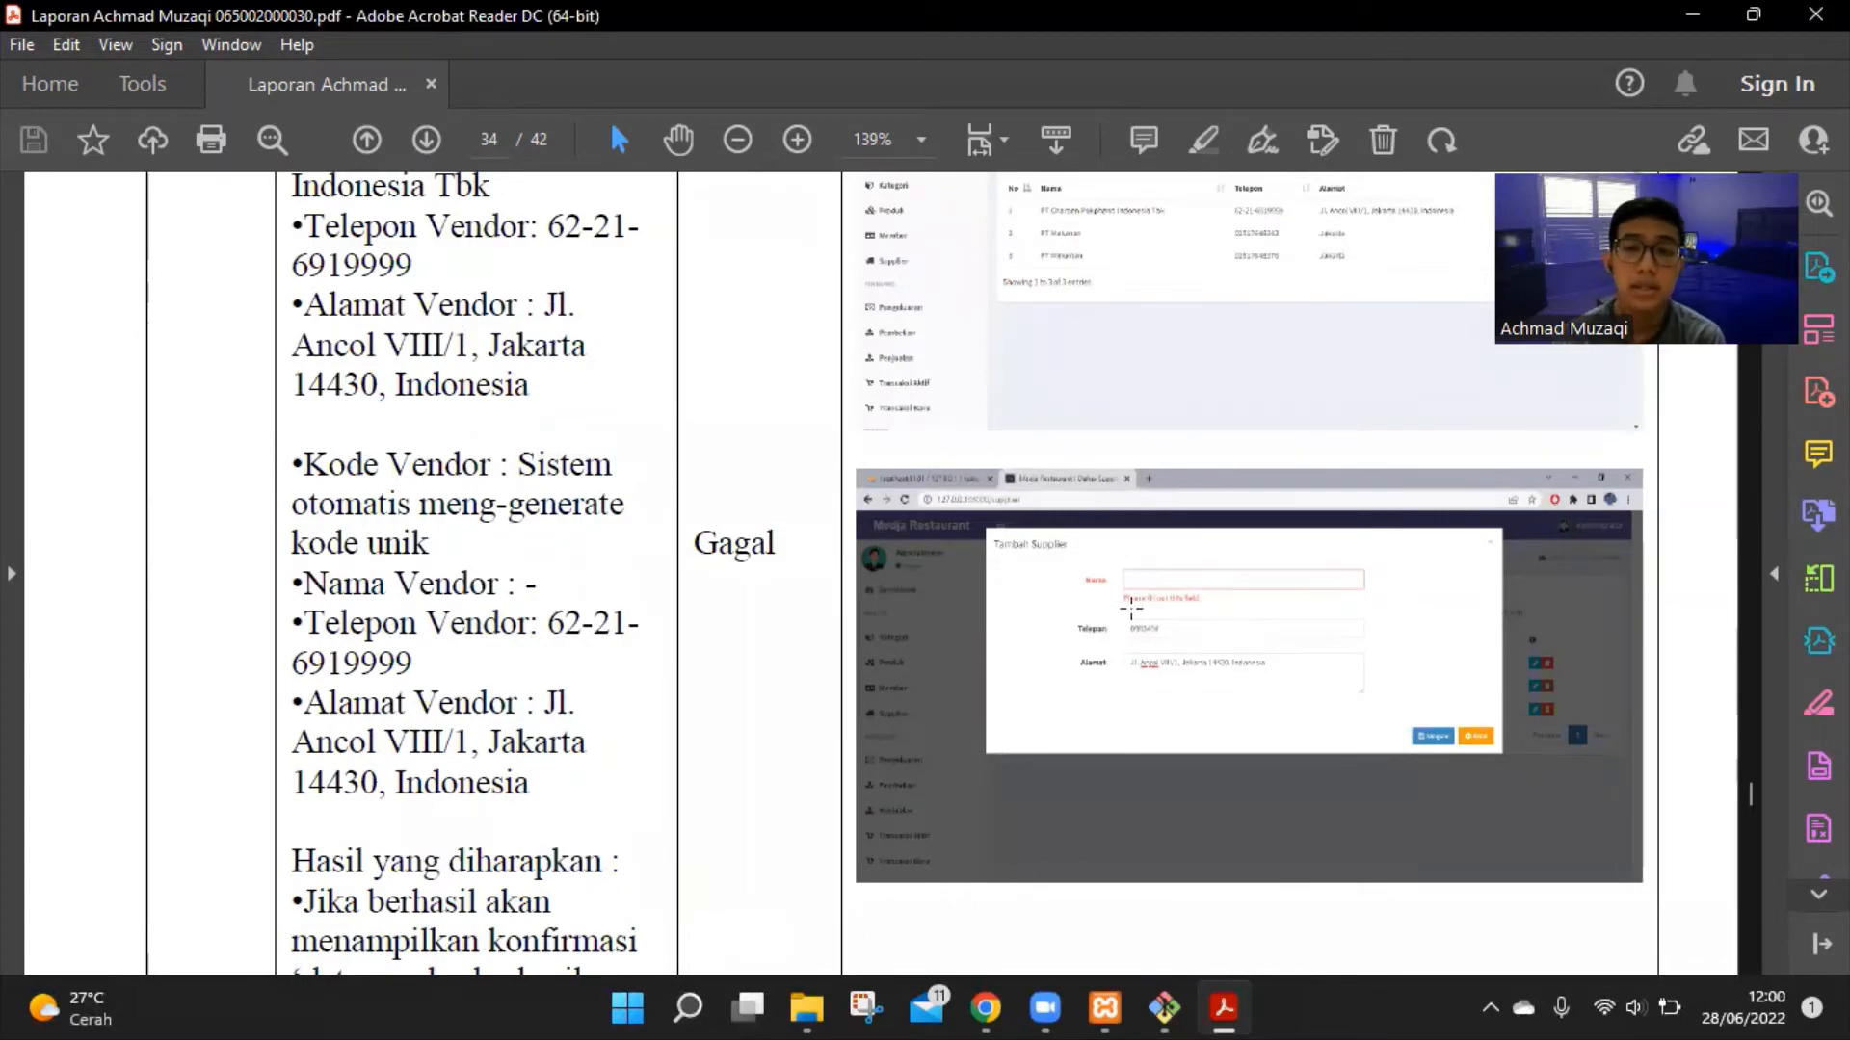
scroll(1243, 584, down, 10)
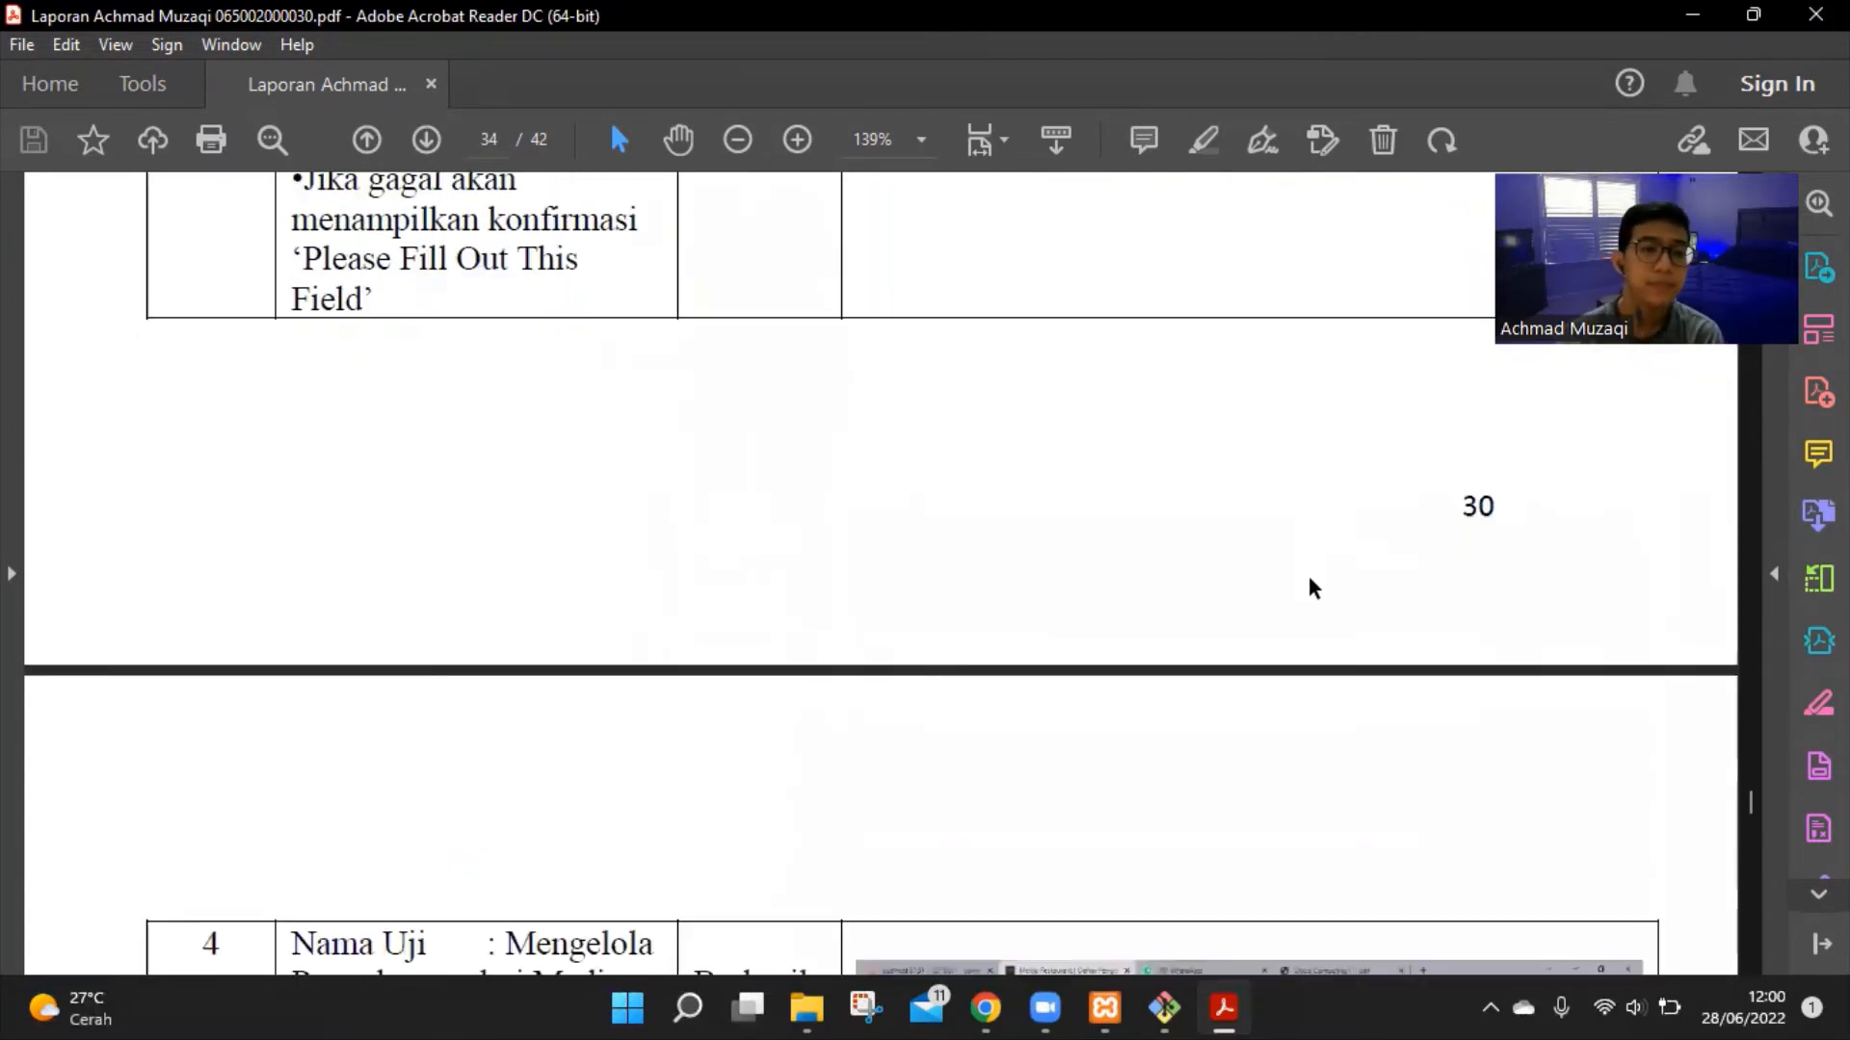
Read test 4's restaurant expense cases and expected results on page 35
scroll(1308, 586, down, 8)
scroll(1309, 541, up, 3)
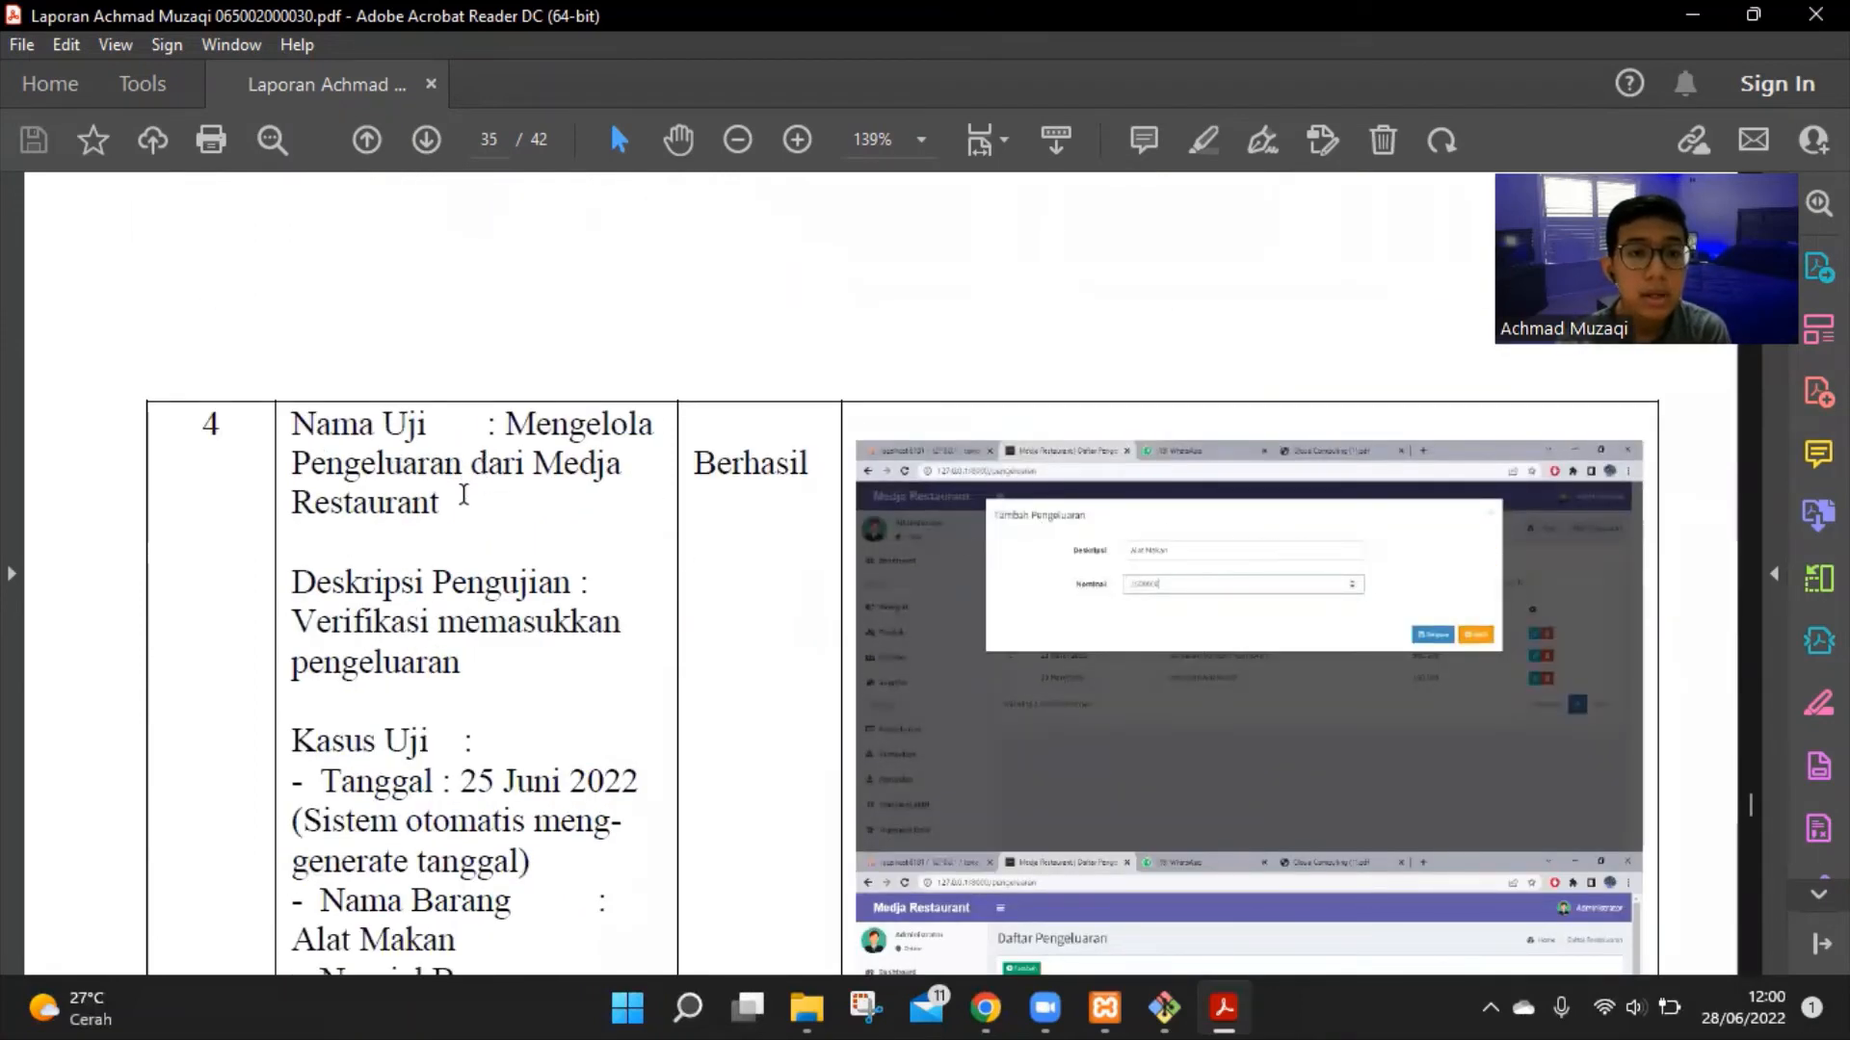
scroll(472, 494, down, 3)
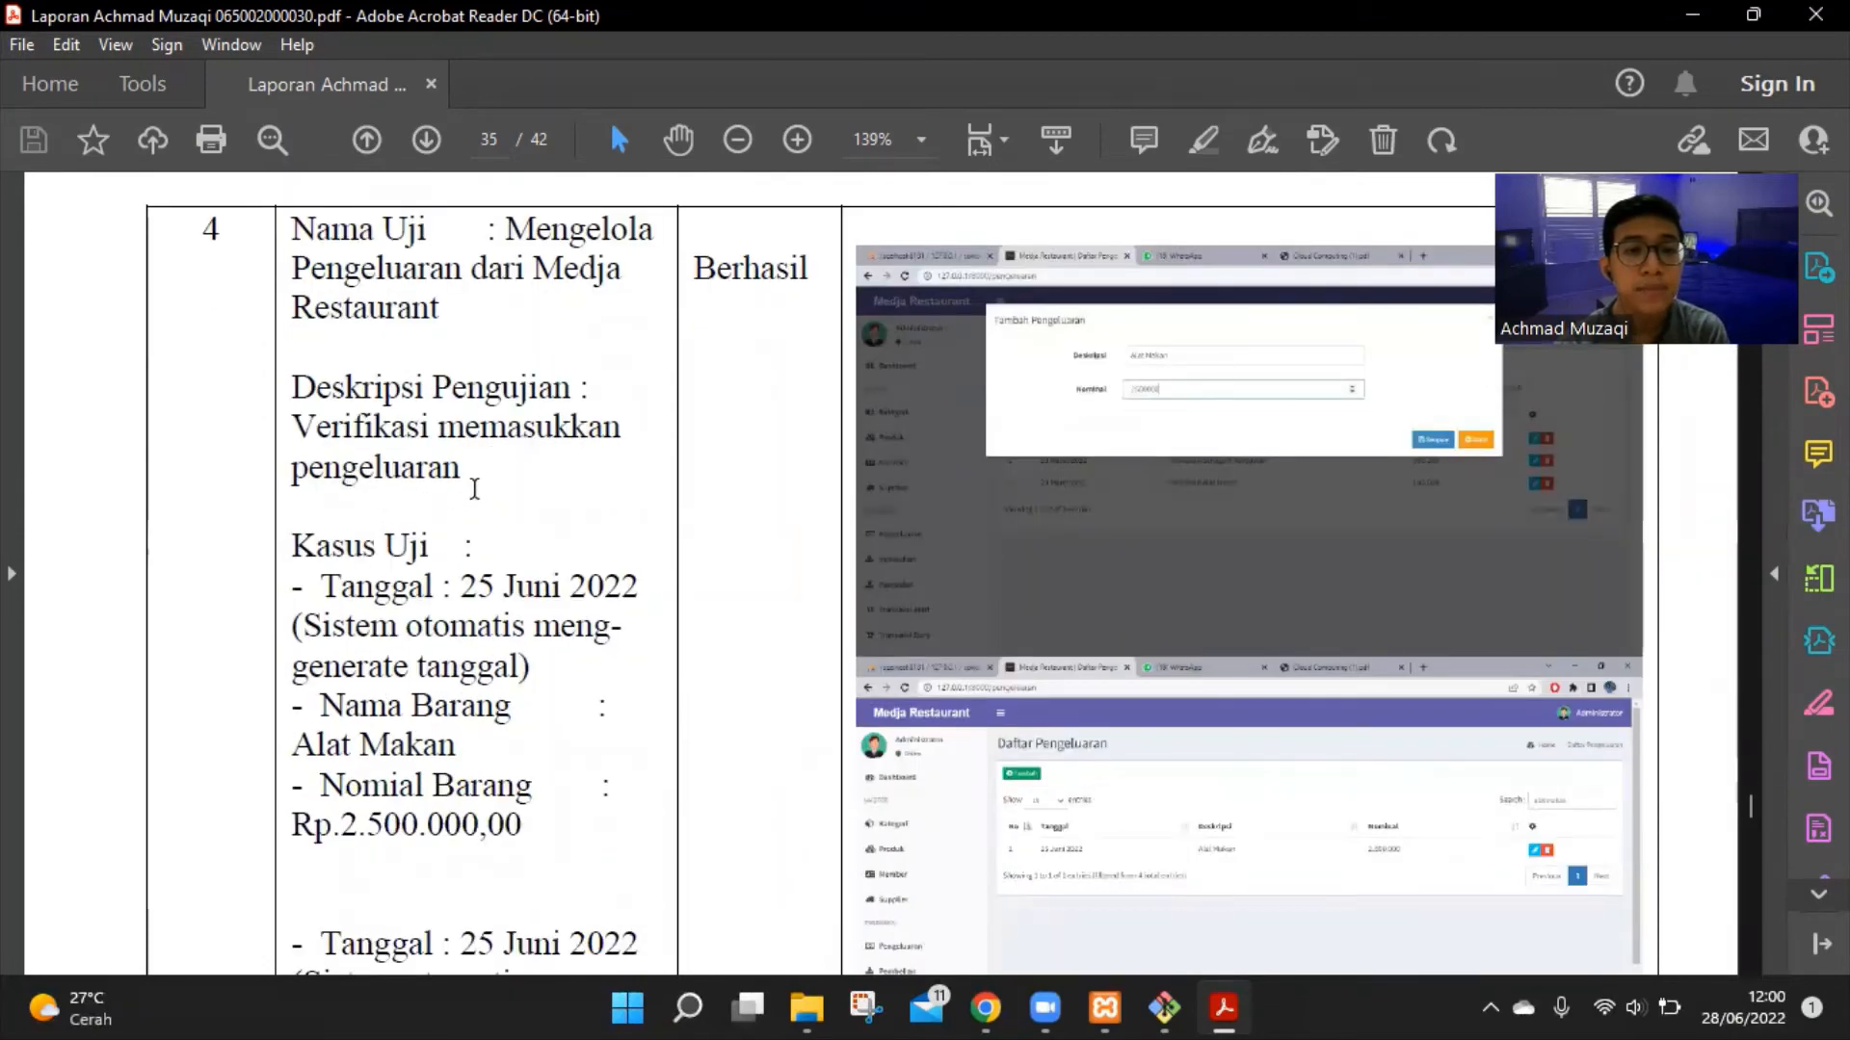
scroll(474, 489, down, 1)
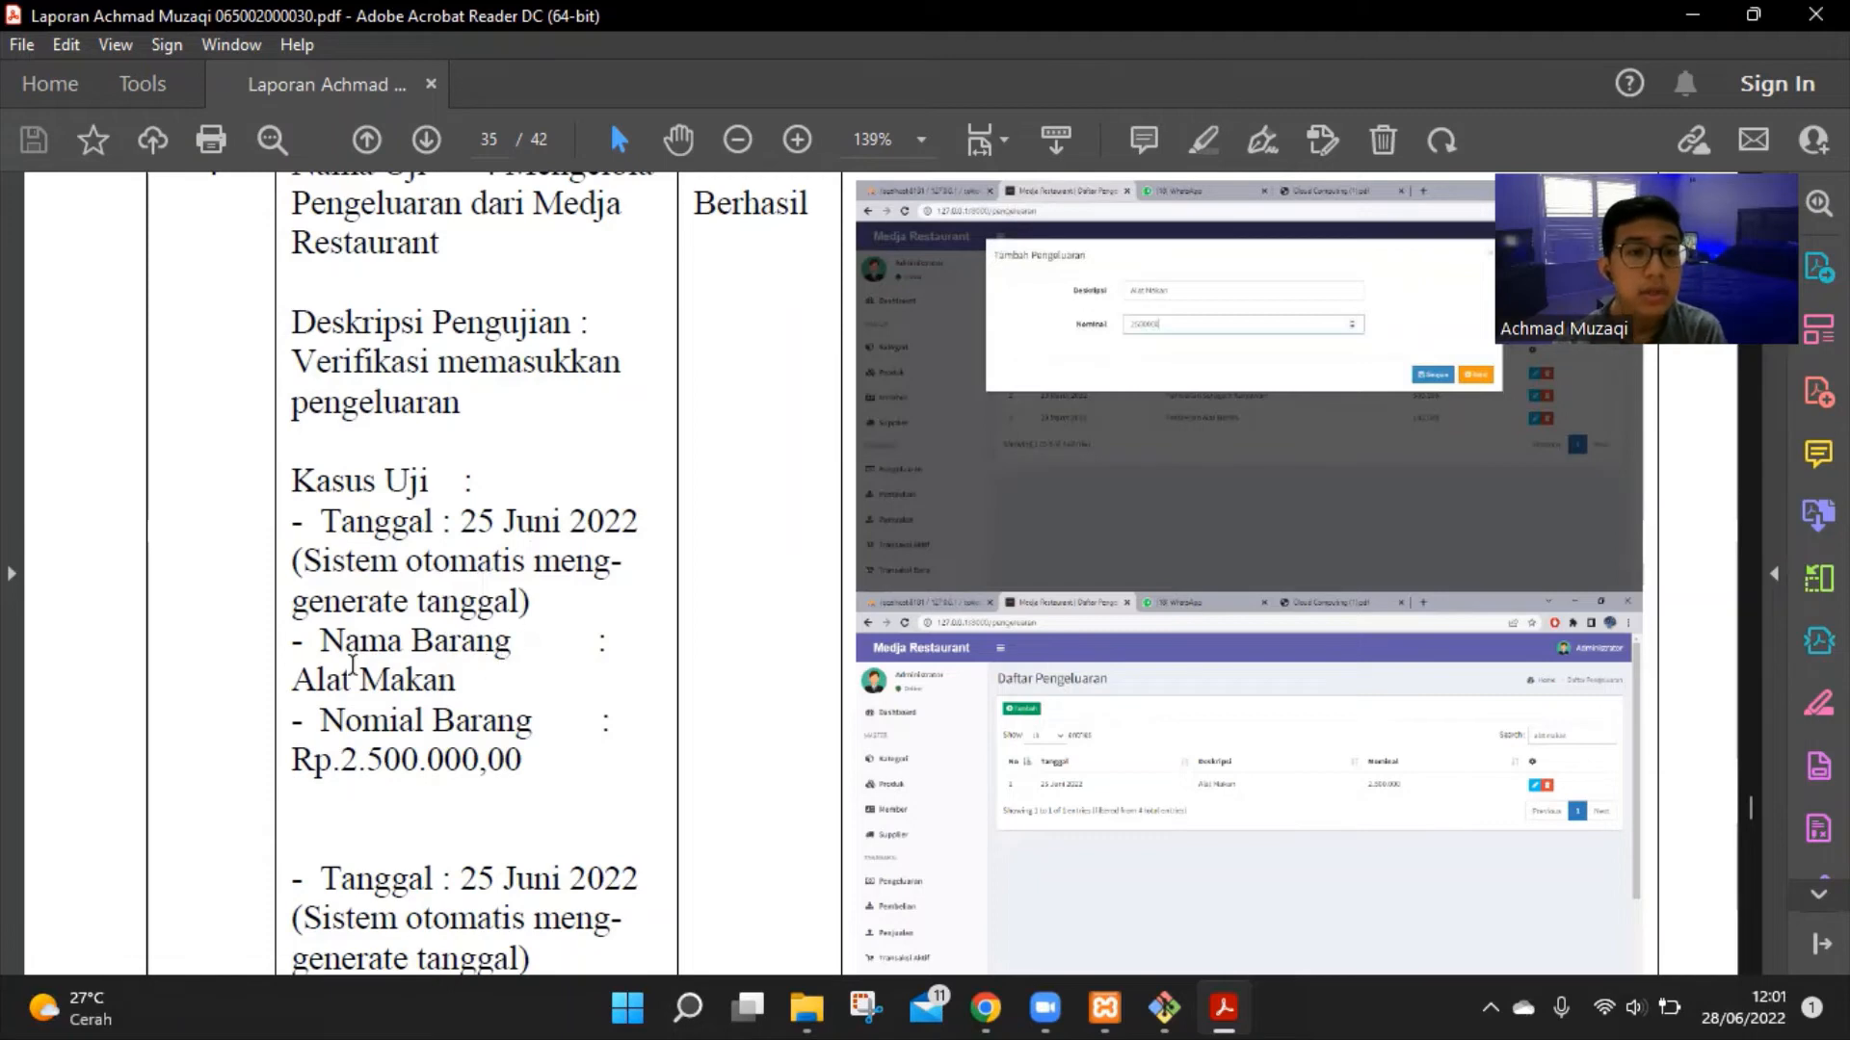
scroll(439, 667, down, 3)
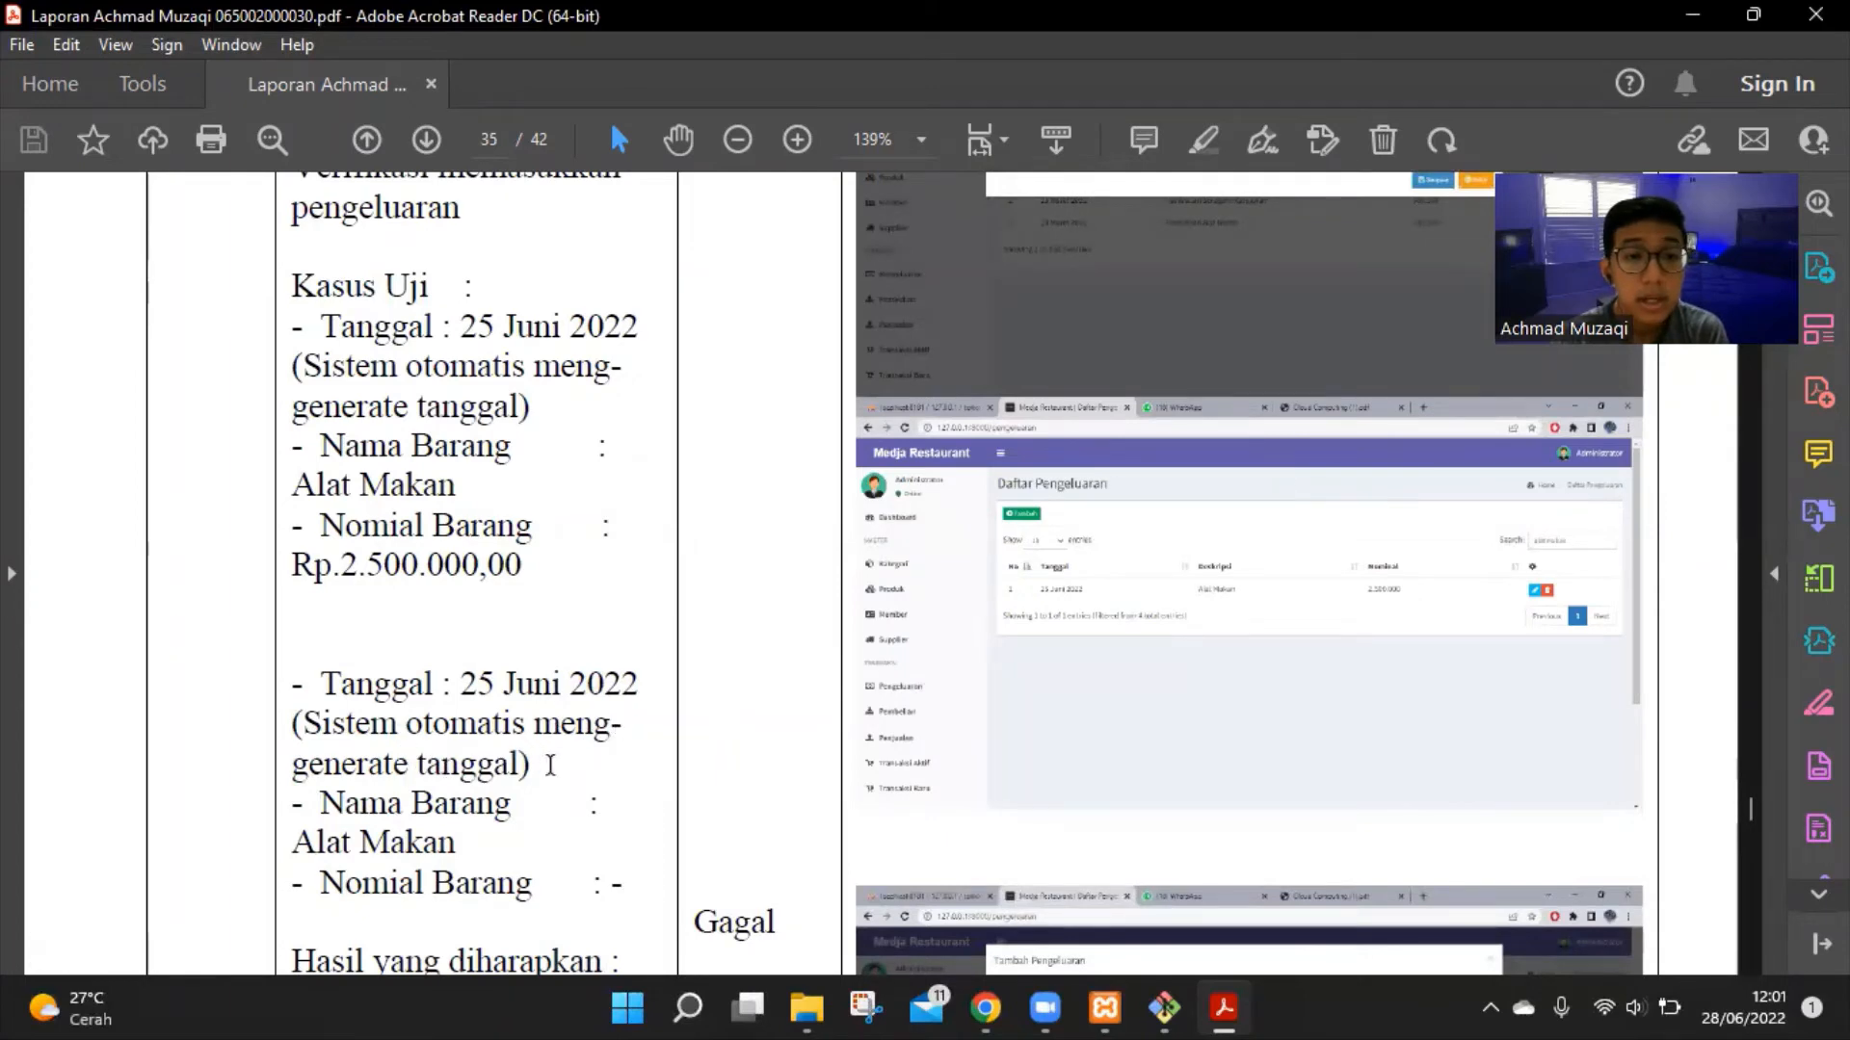
scroll(550, 764, down, 3)
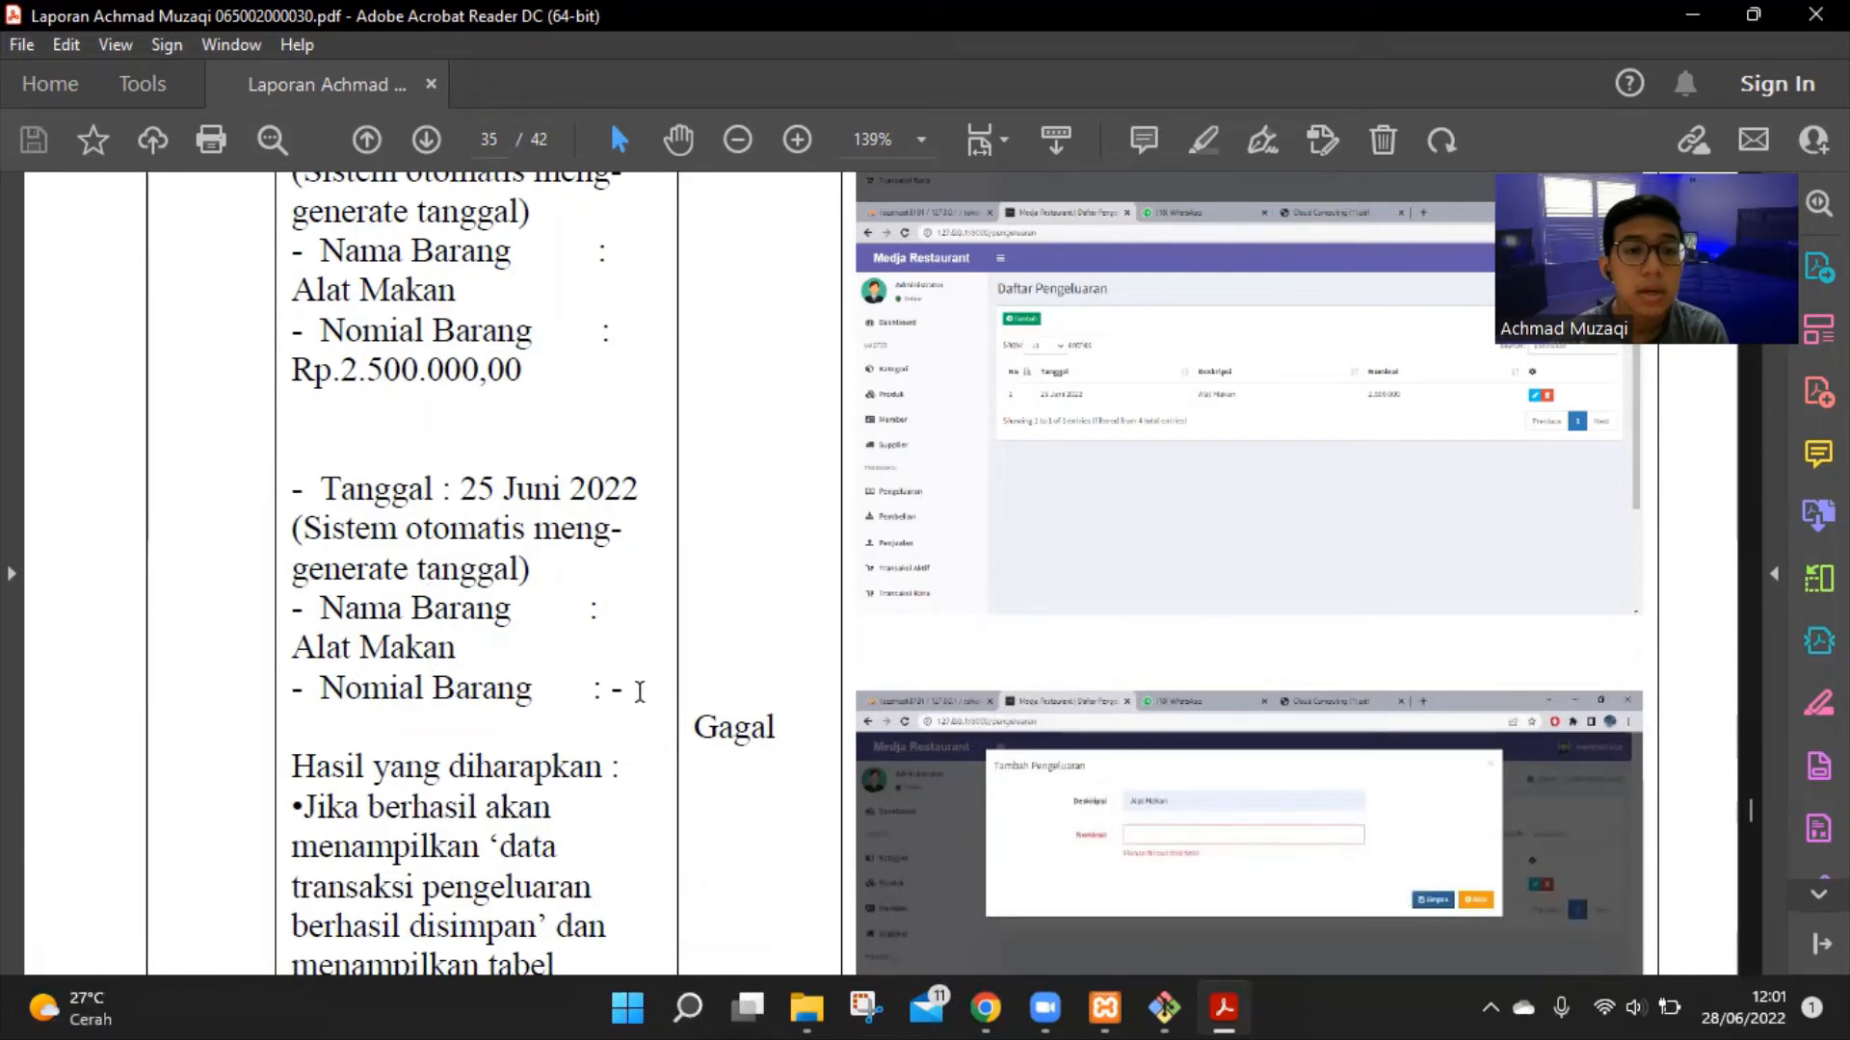
scroll(645, 689, down, 2)
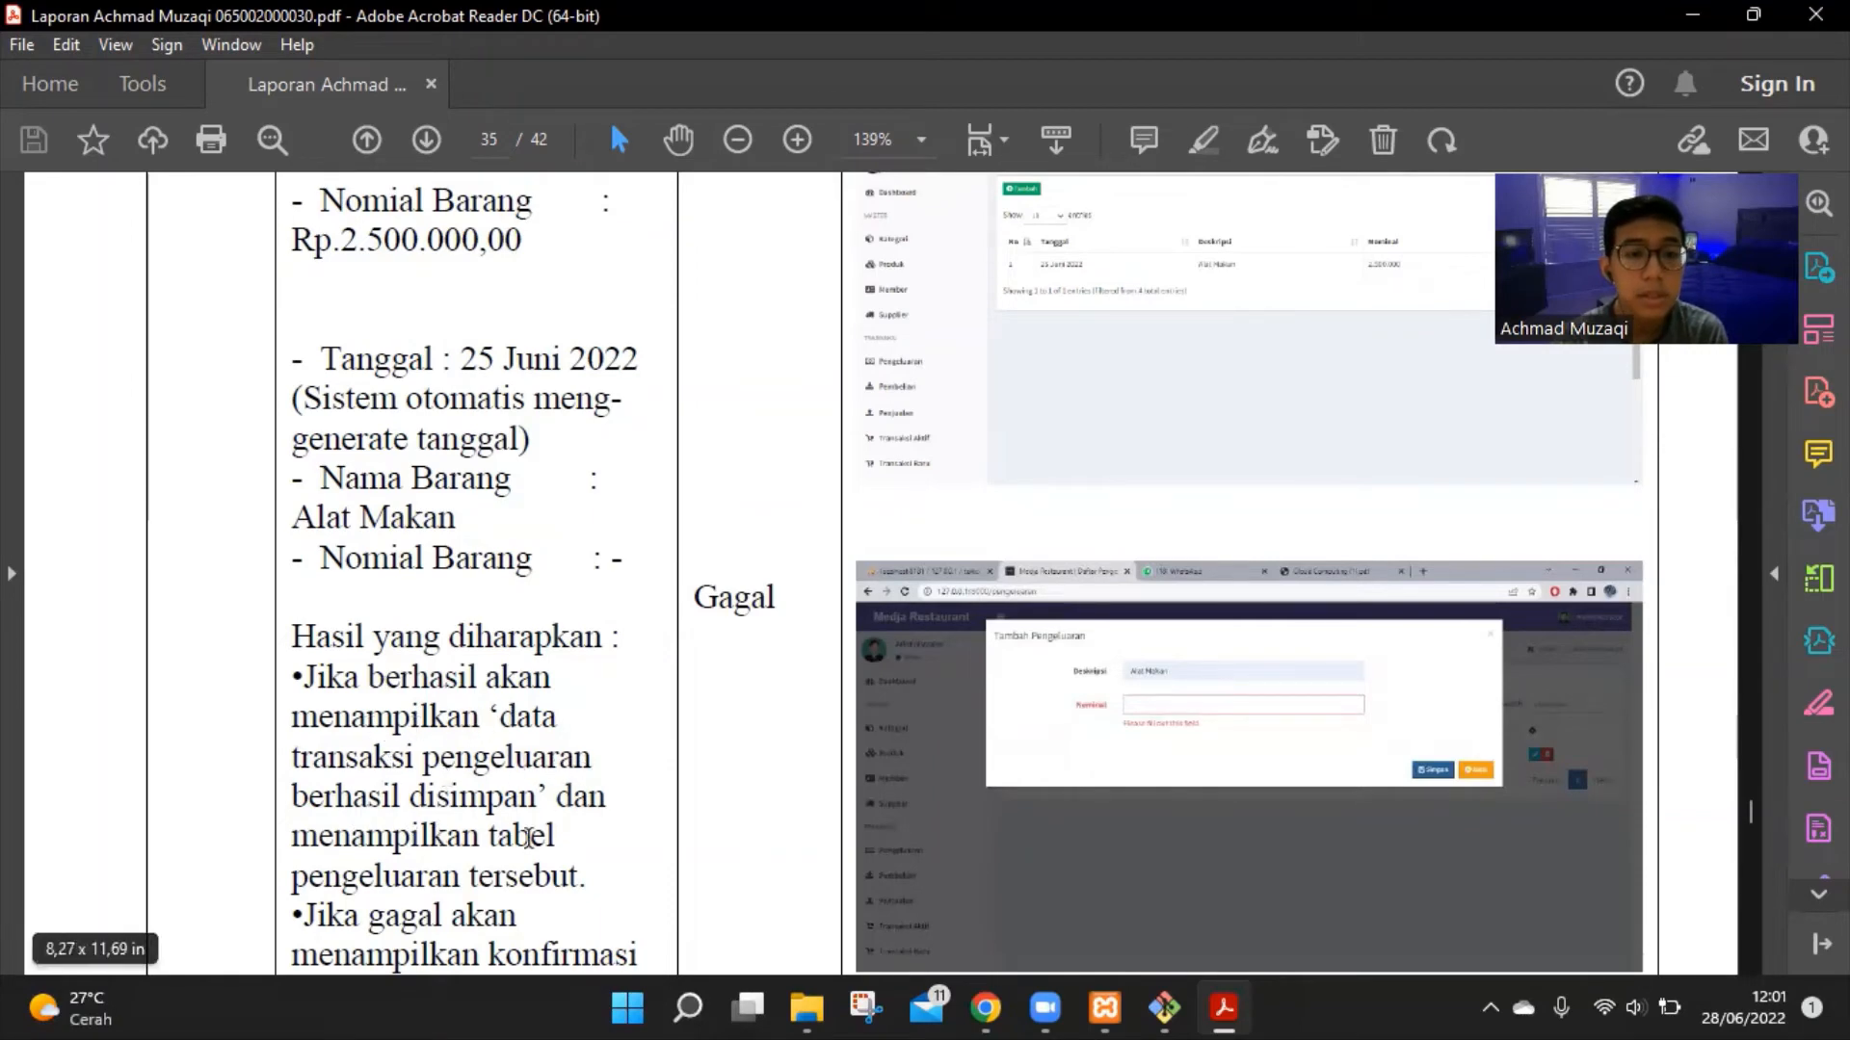
scroll(385, 876, down, 3)
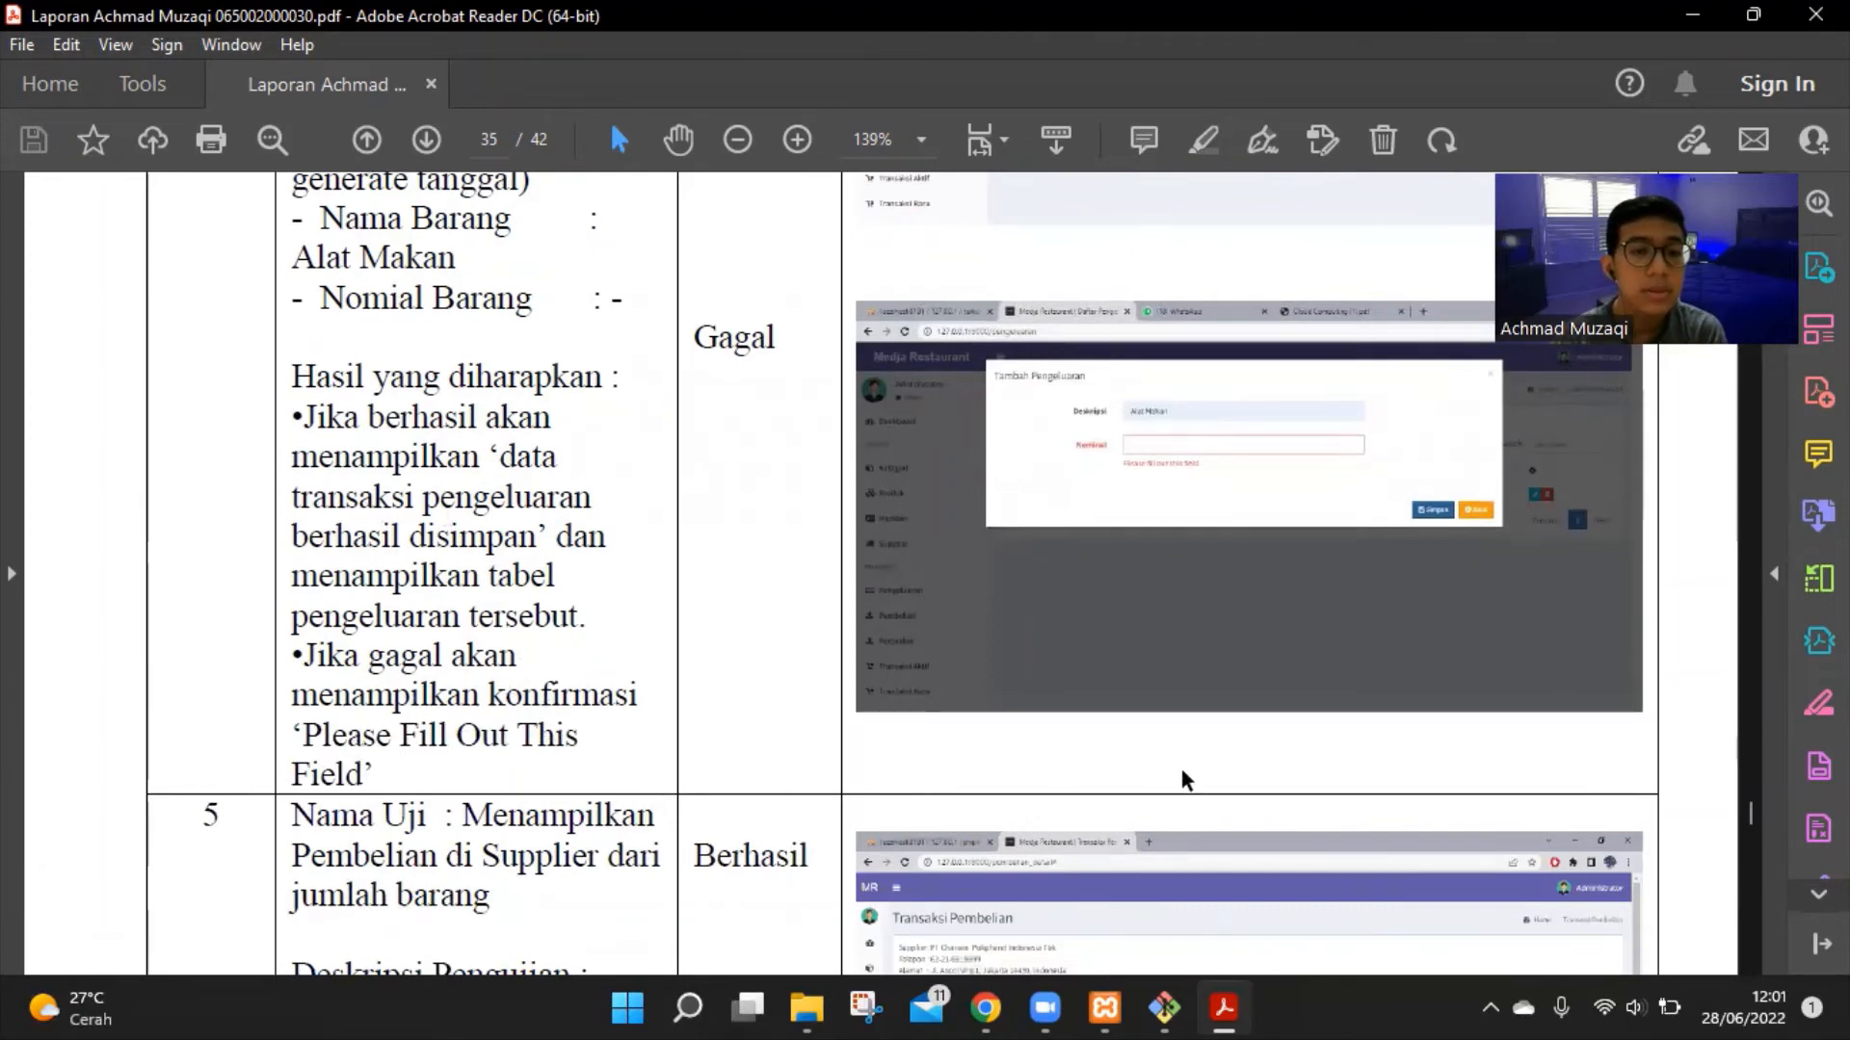
Move down to test 5, Menampilkan Pembelian di Supplier, with its Transaksi Pembelian screenshot
scroll(1185, 781, up, 10)
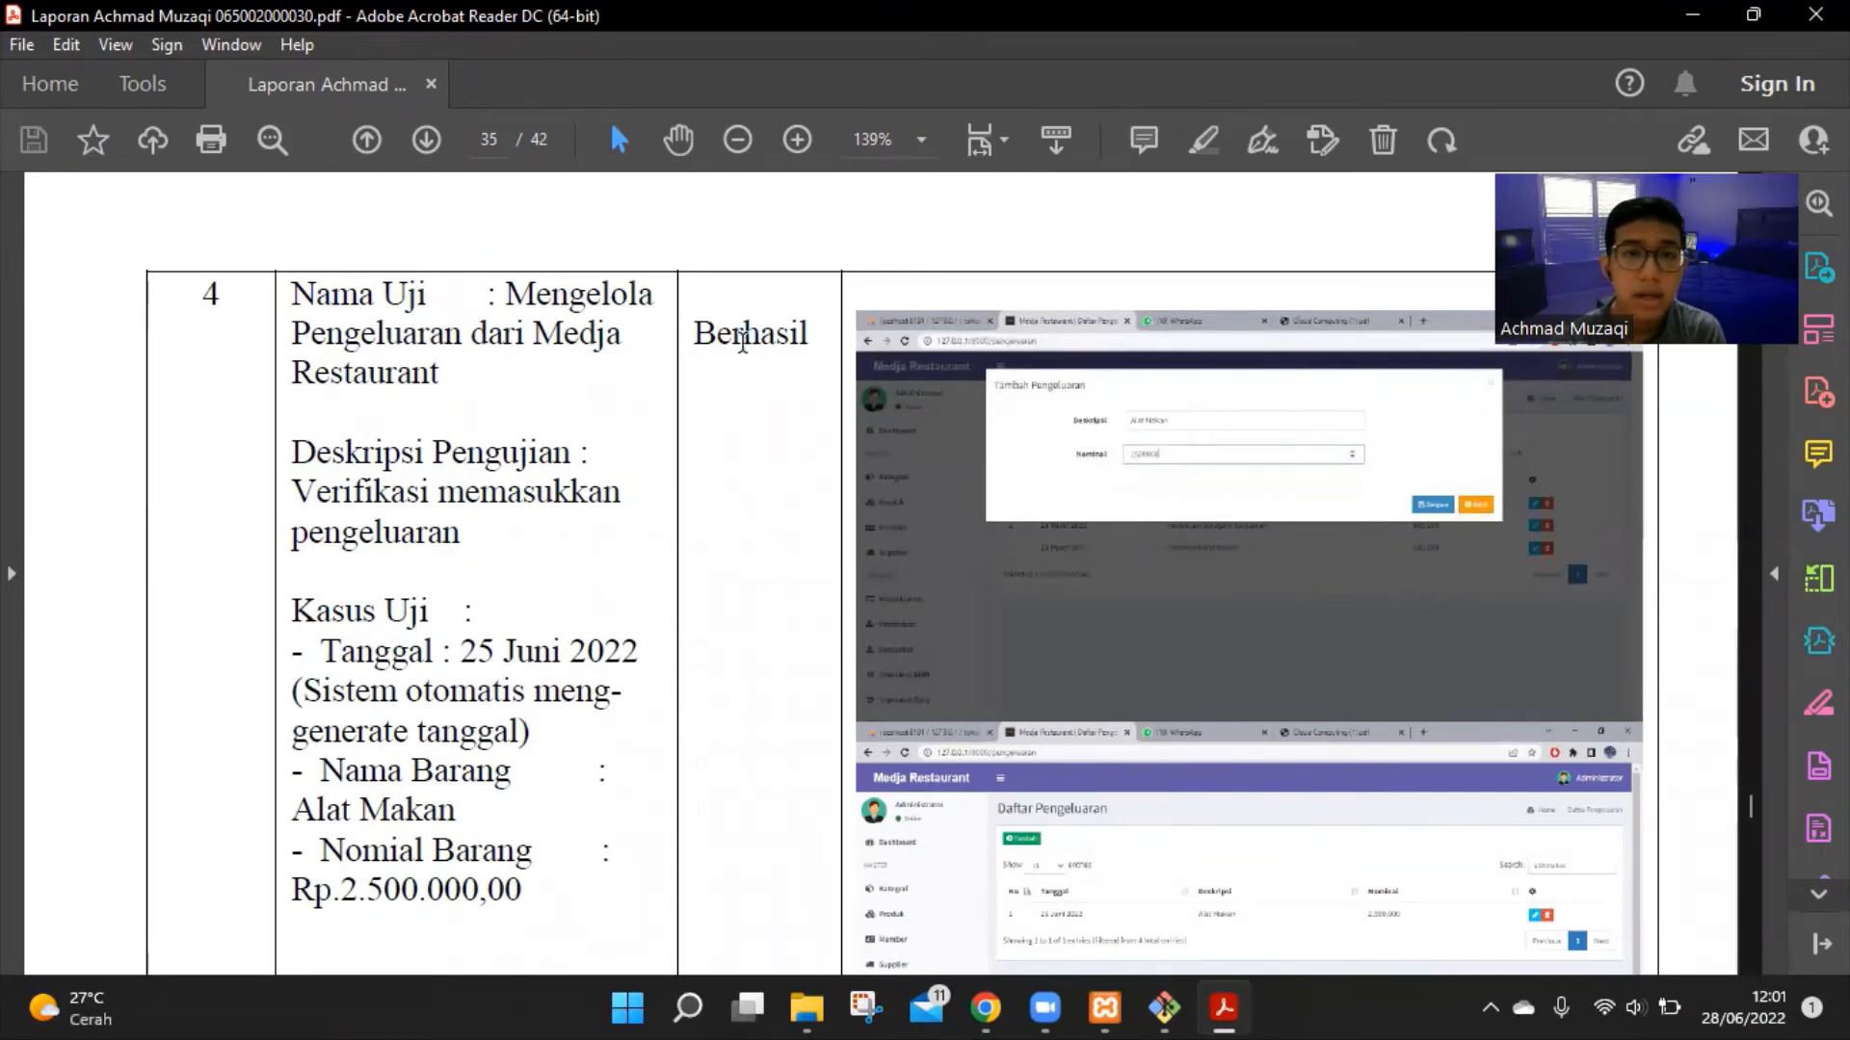
scroll(1273, 491, down, 3)
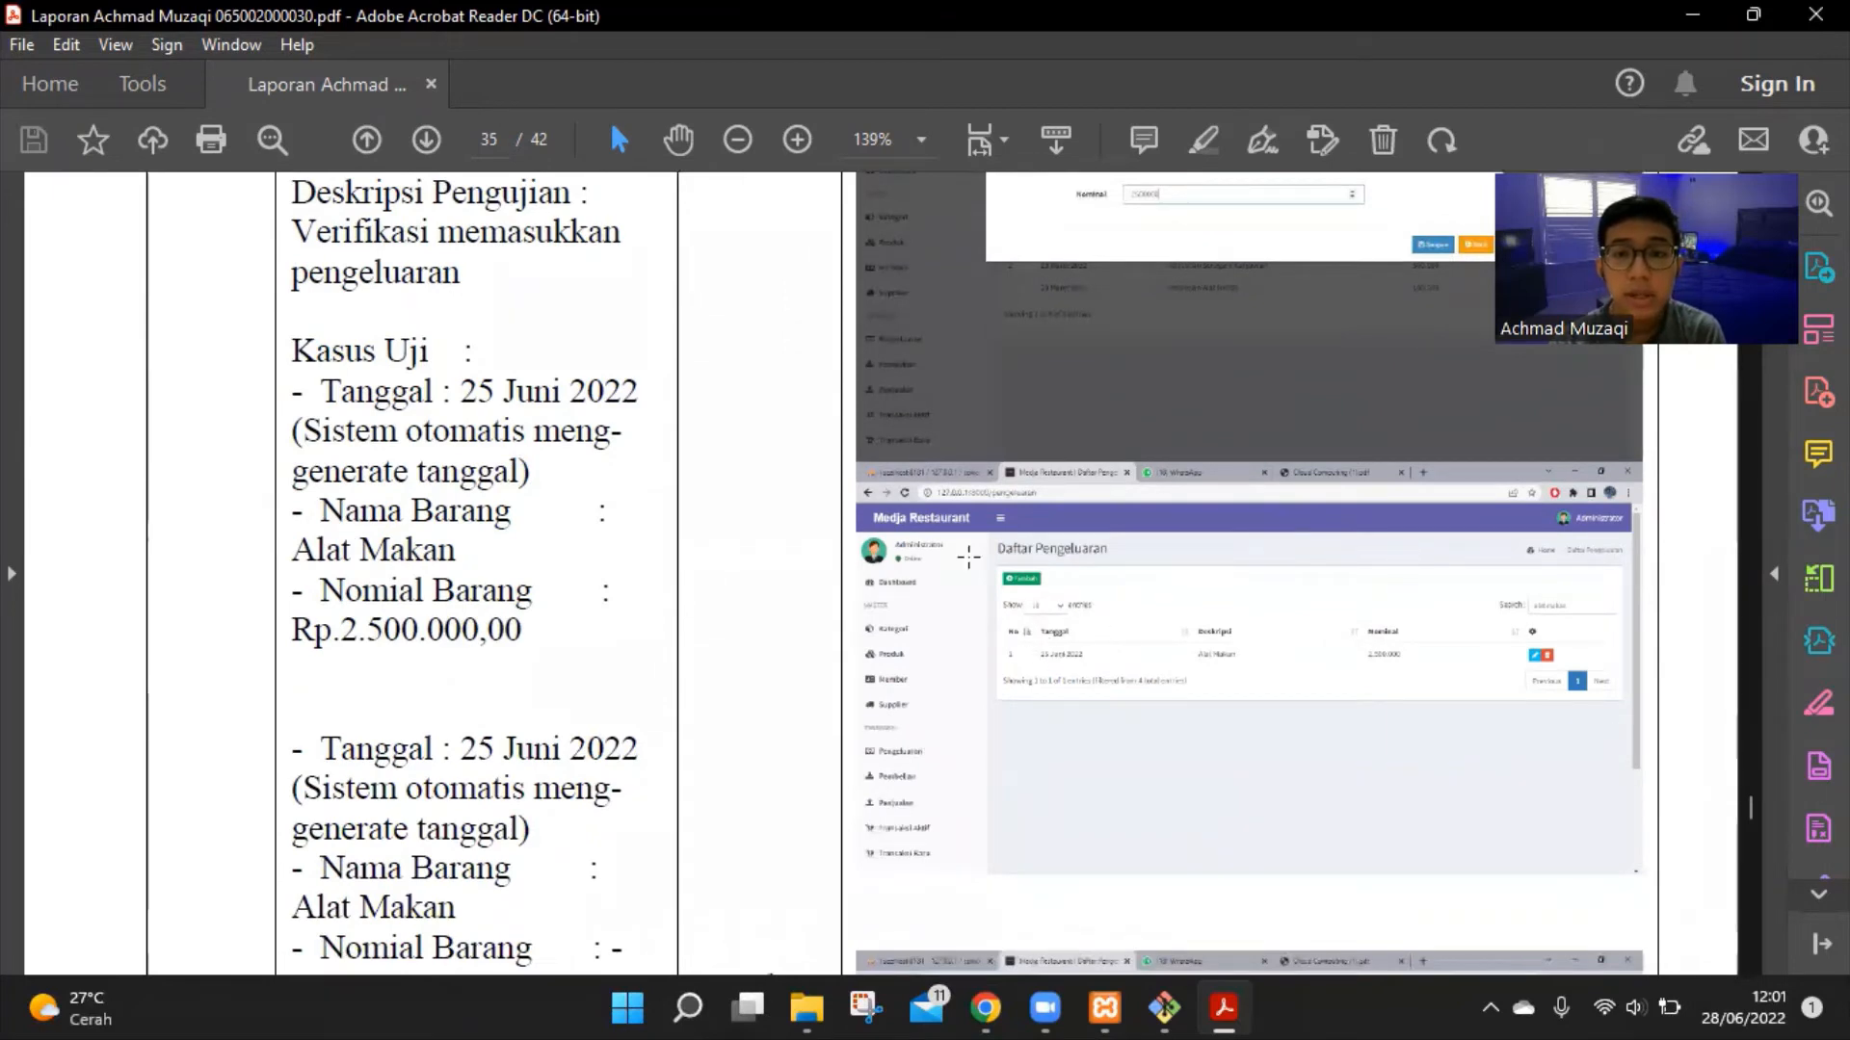
scroll(1096, 566, down, 5)
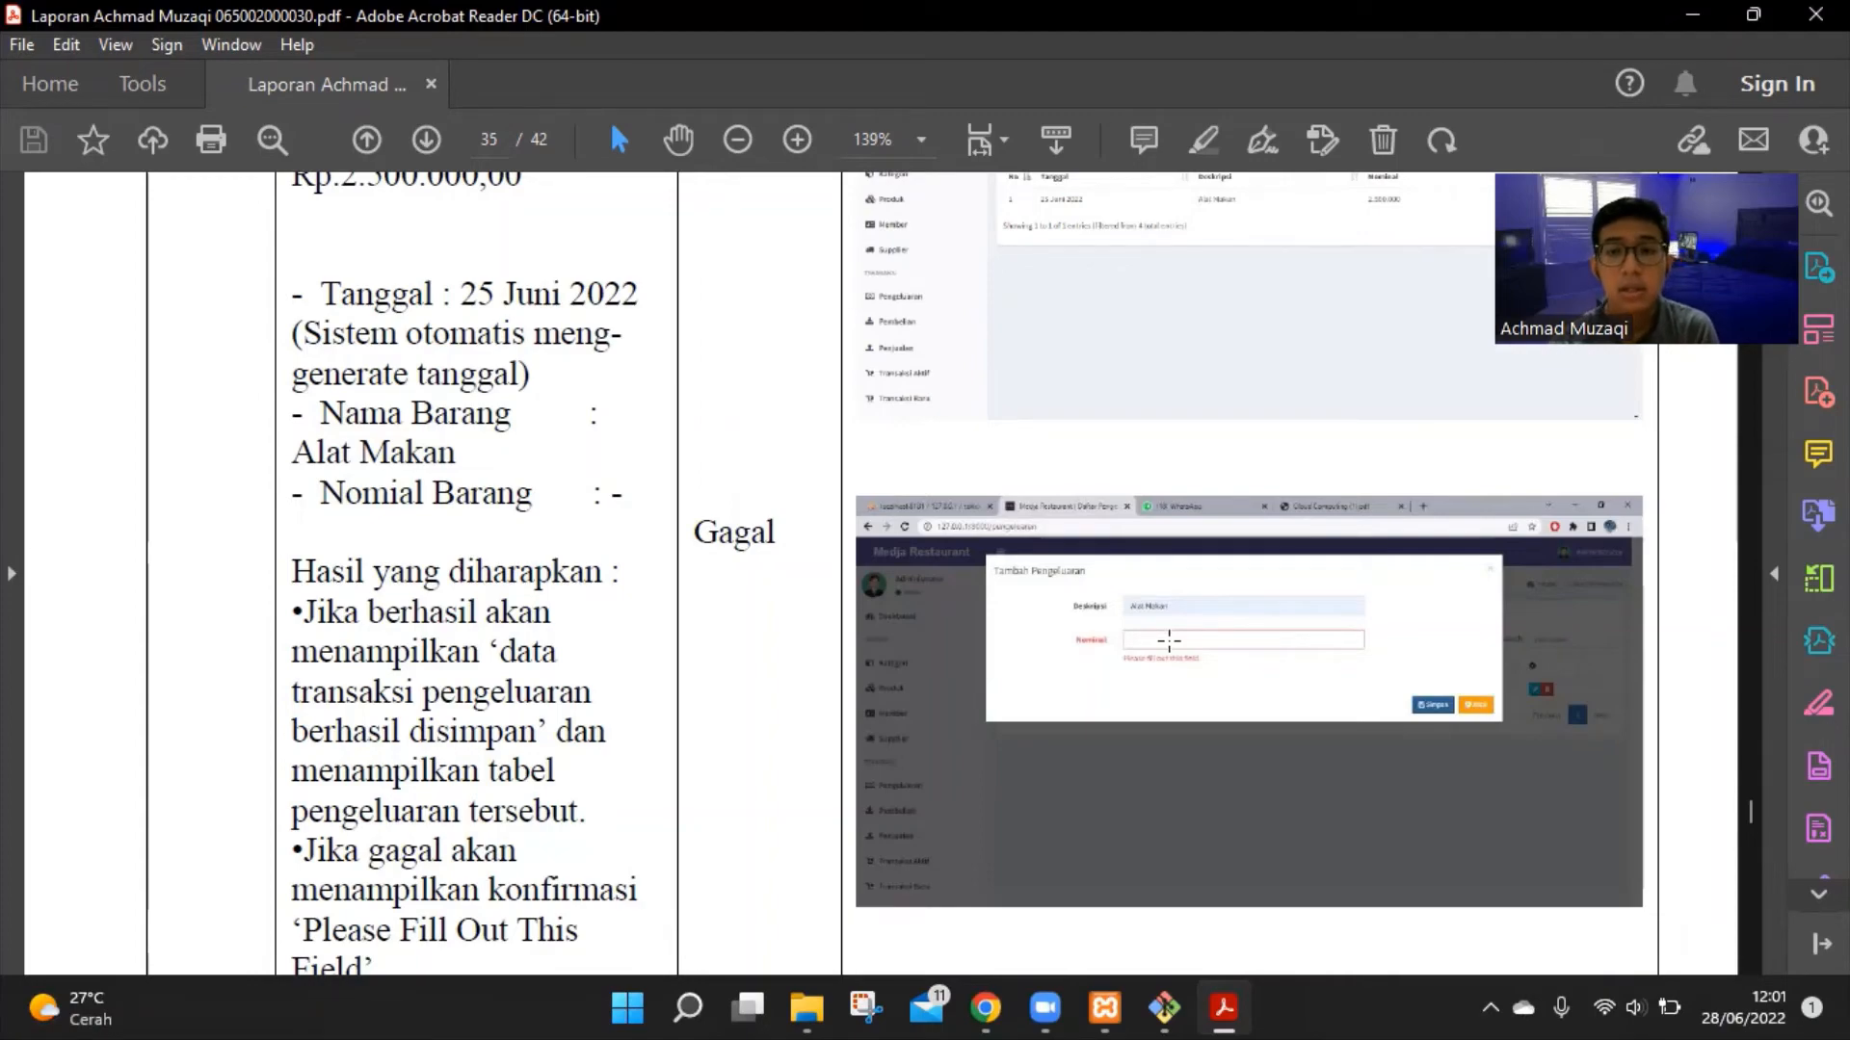
scroll(1180, 618, down, 5)
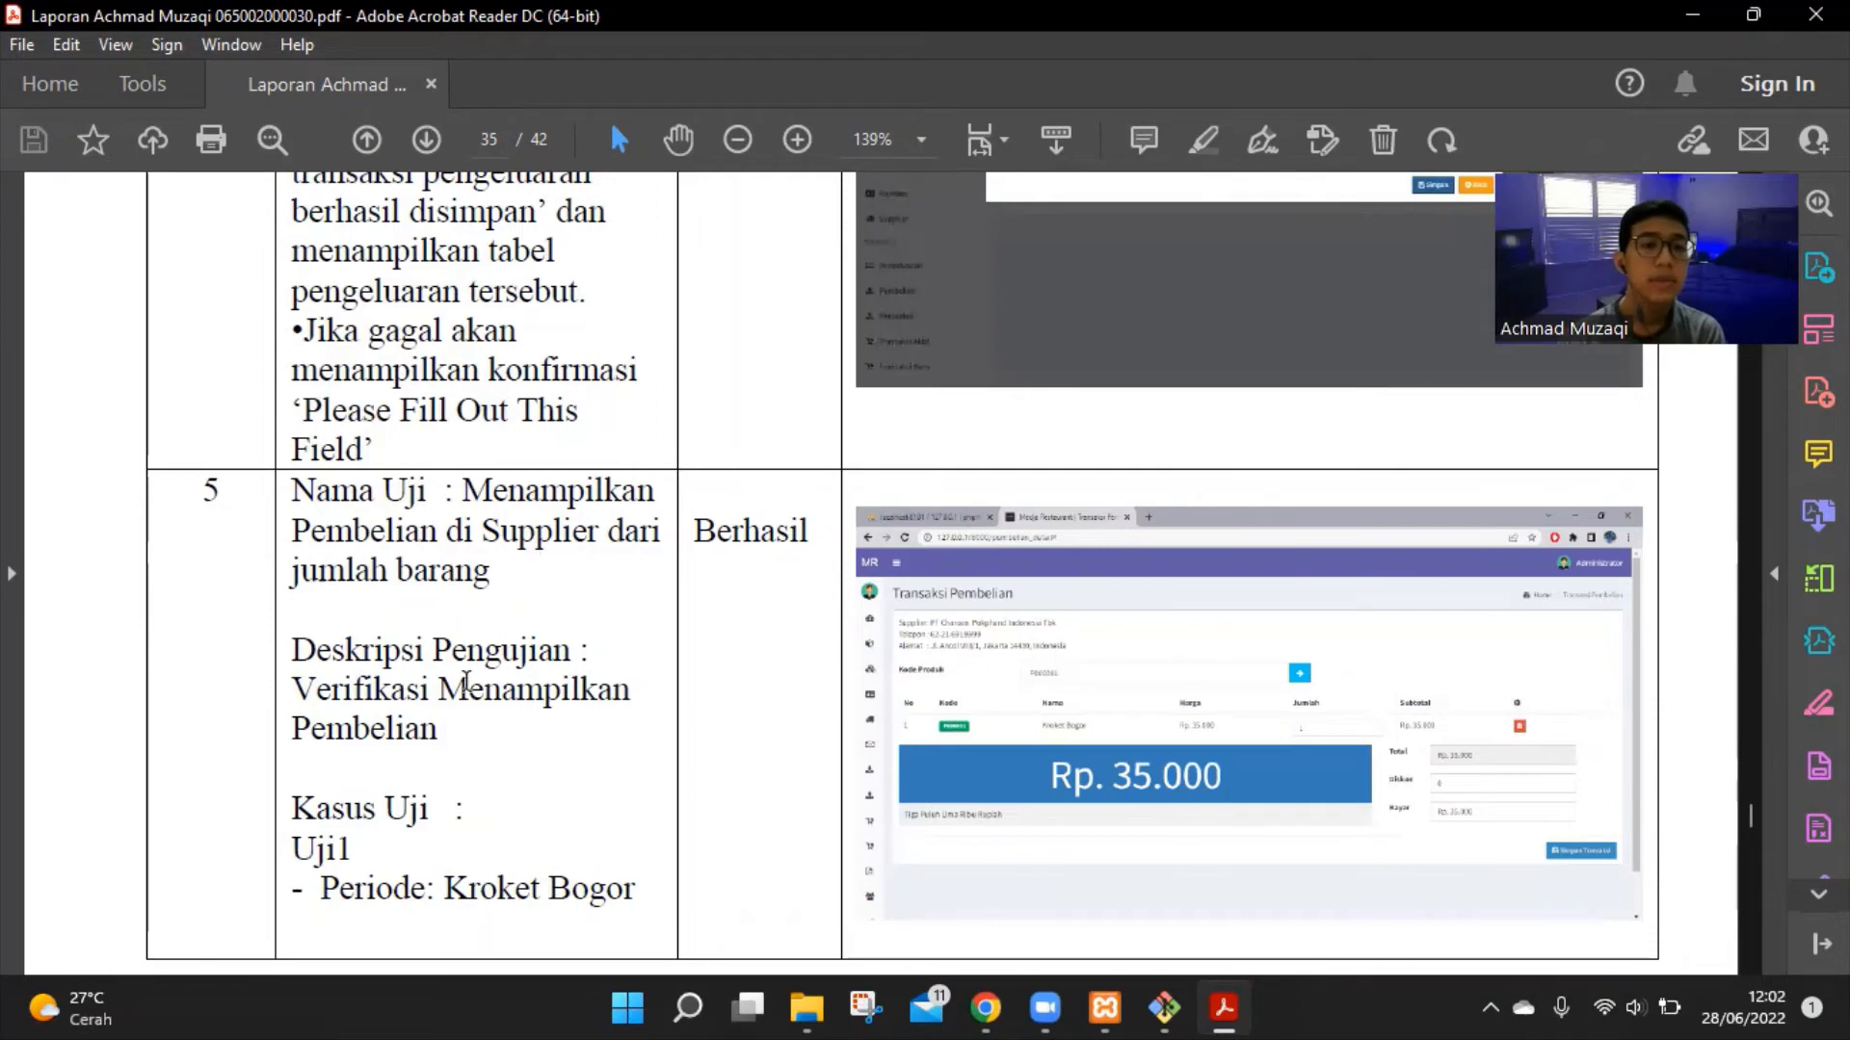
Move from page 35 into page 36 to read test 5's Uji2 purchase case
scroll(444, 740, down, 3)
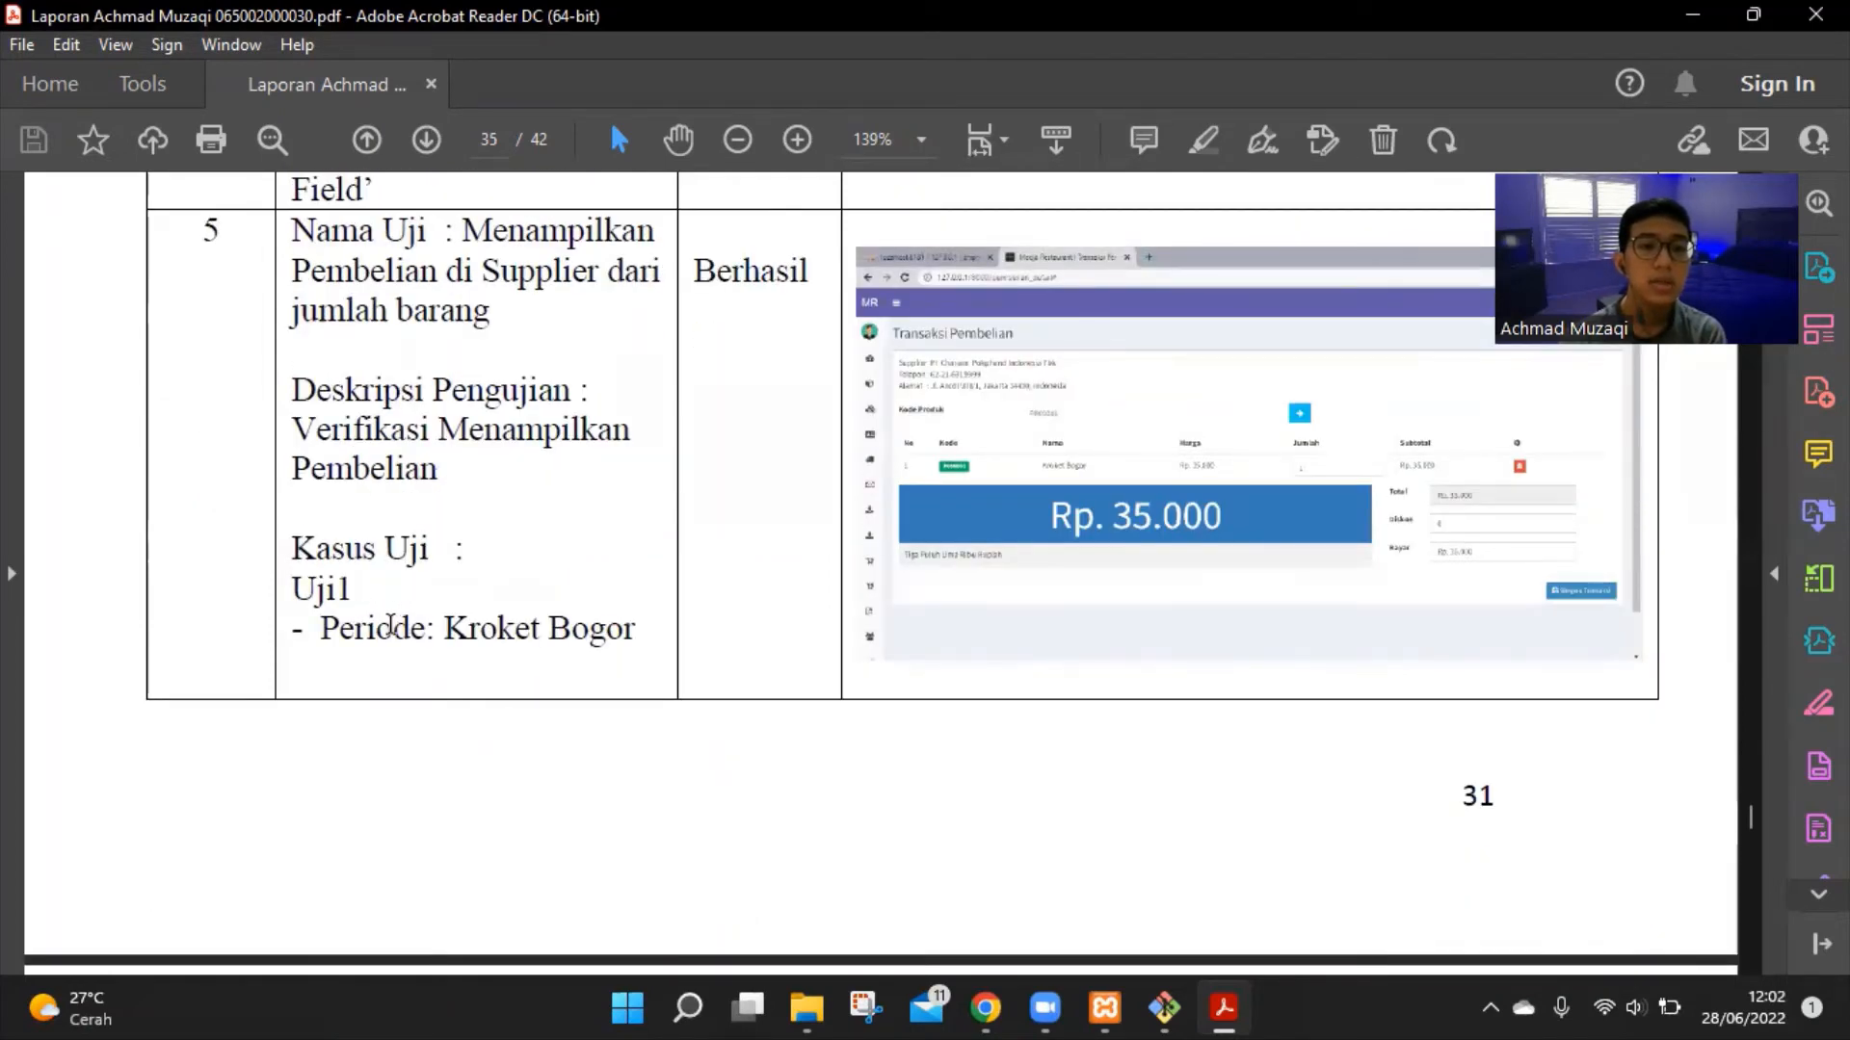
scroll(487, 640, down, 4)
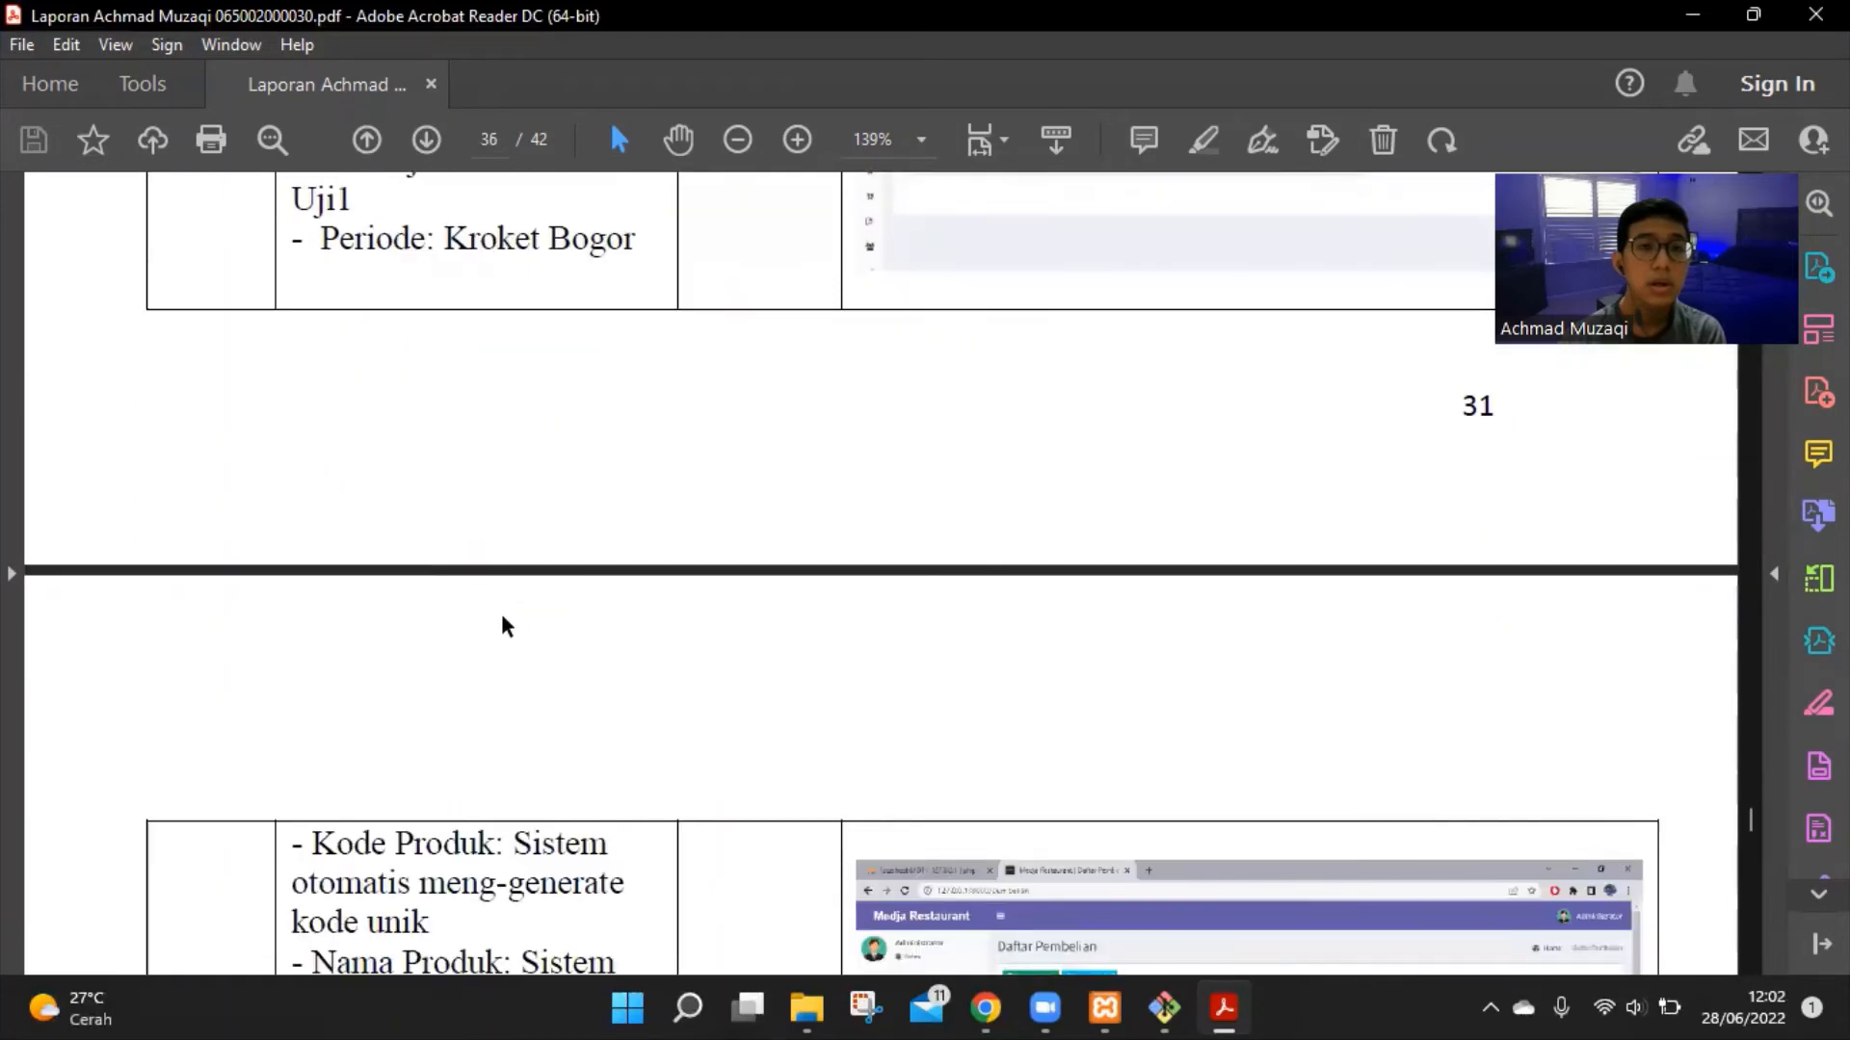
scroll(507, 616, down, 3)
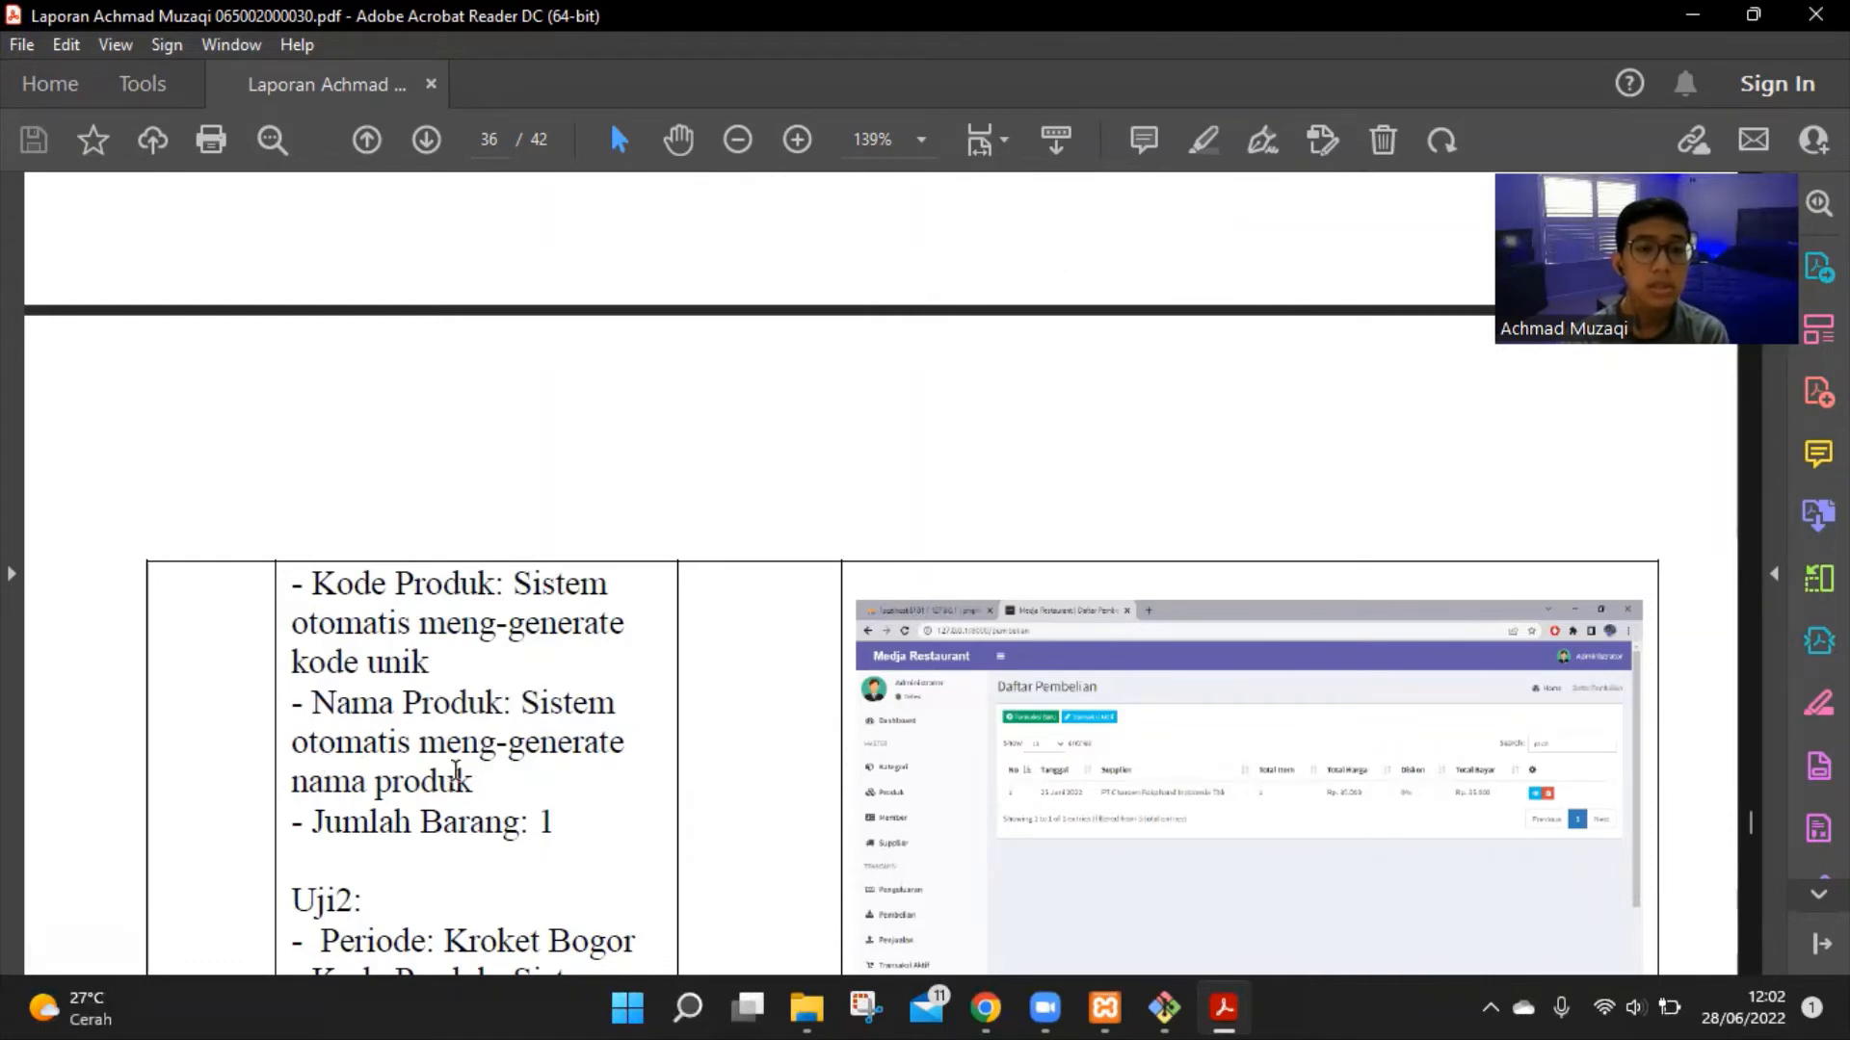
scroll(515, 761, down, 3)
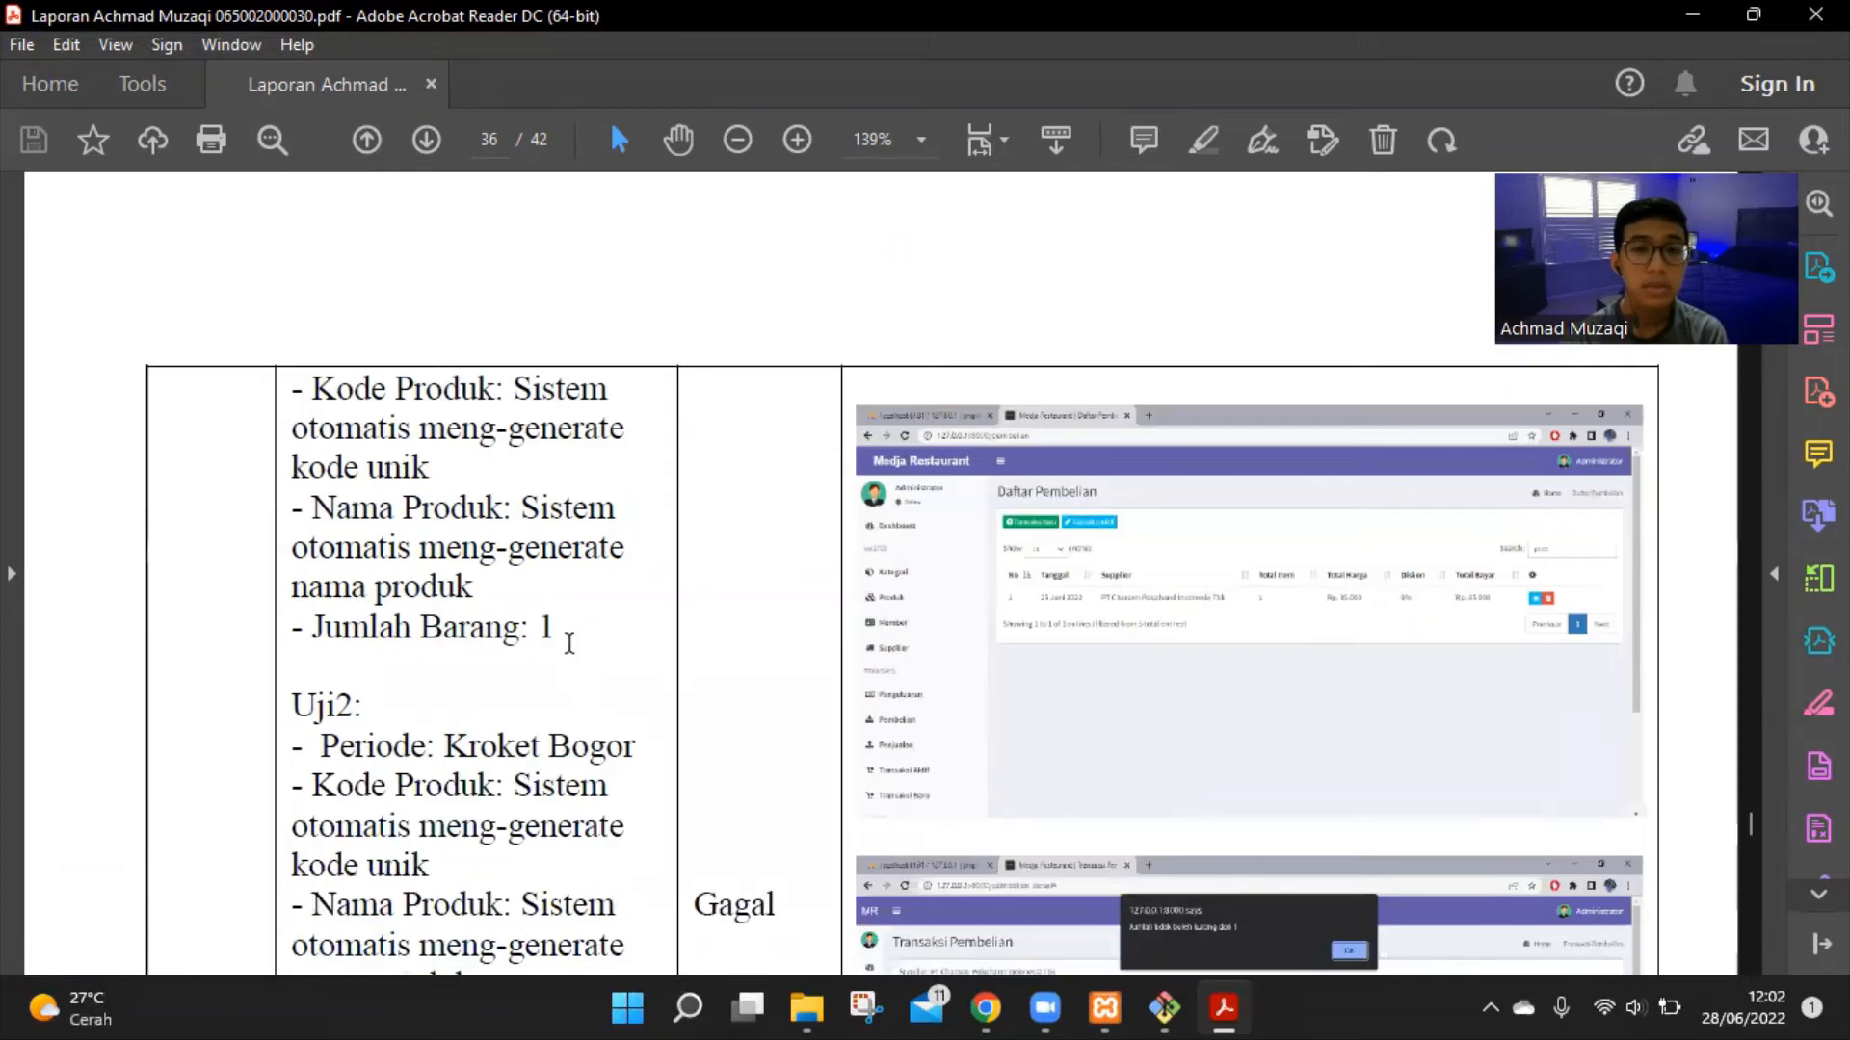
scroll(569, 643, down, 4)
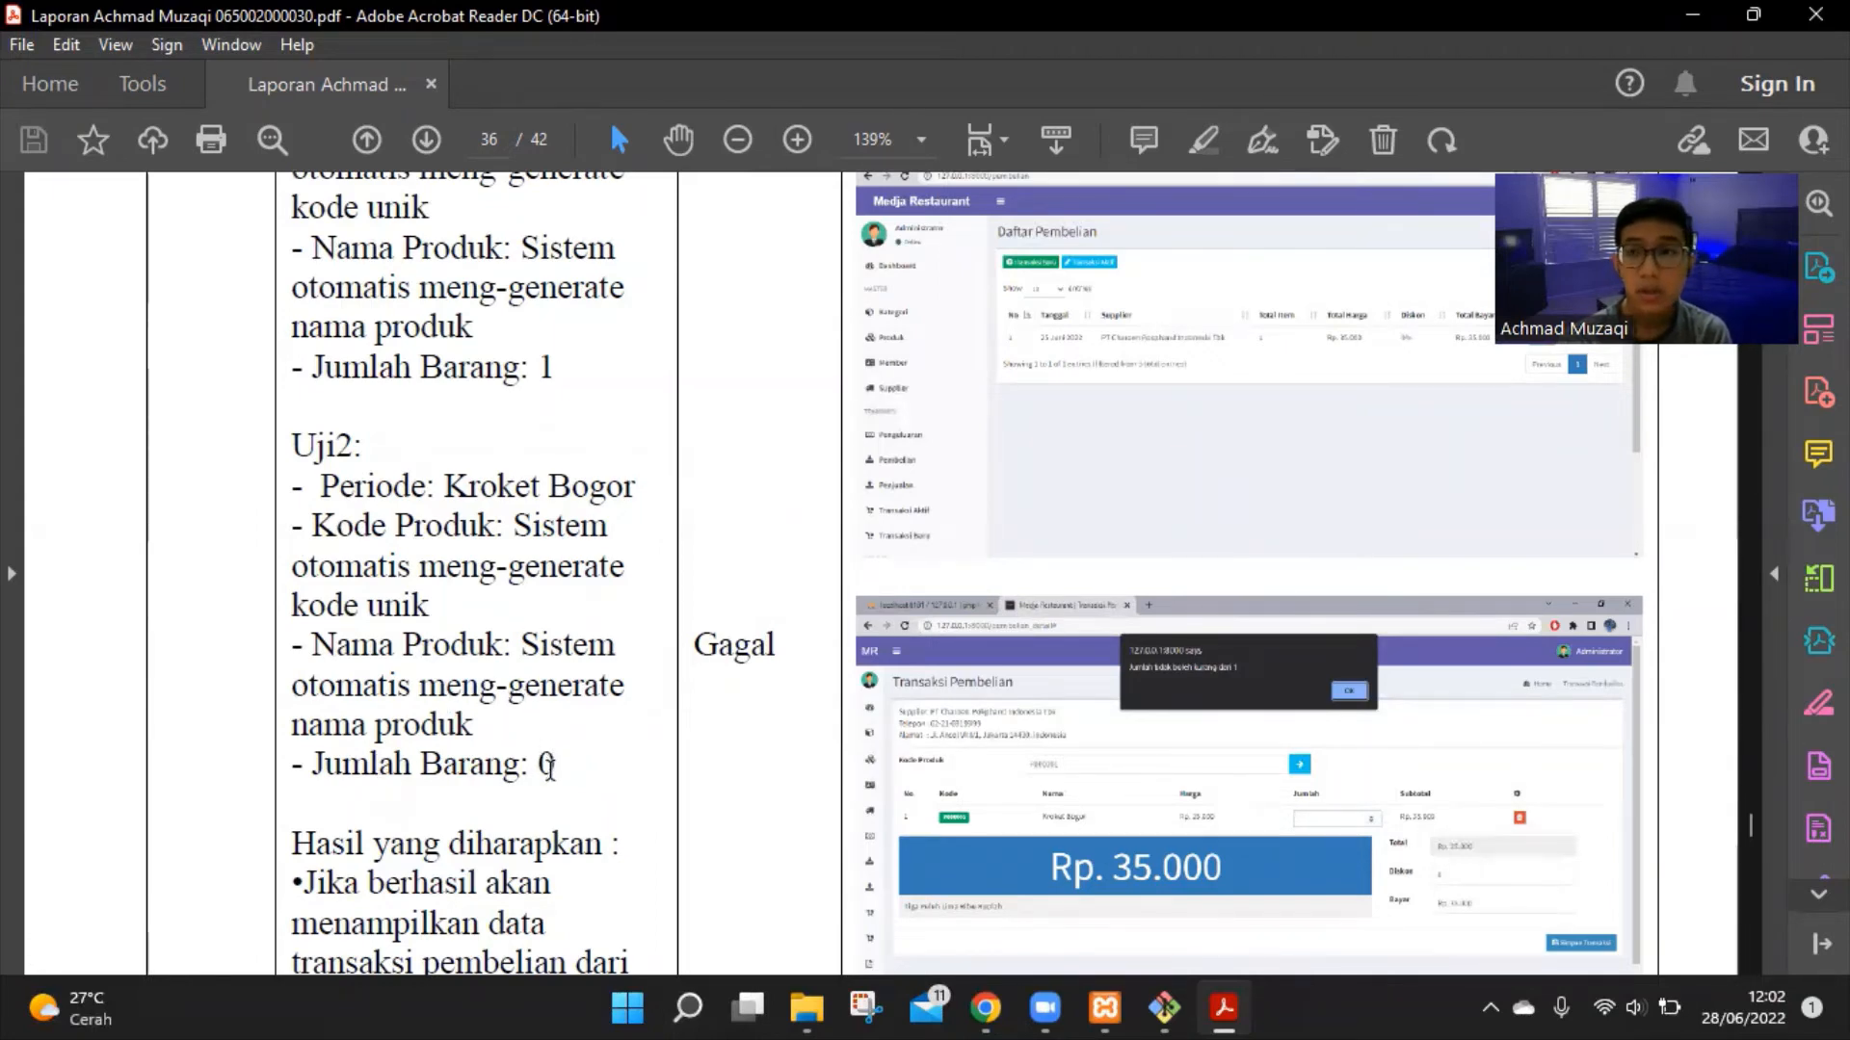
scroll(550, 764, down, 2)
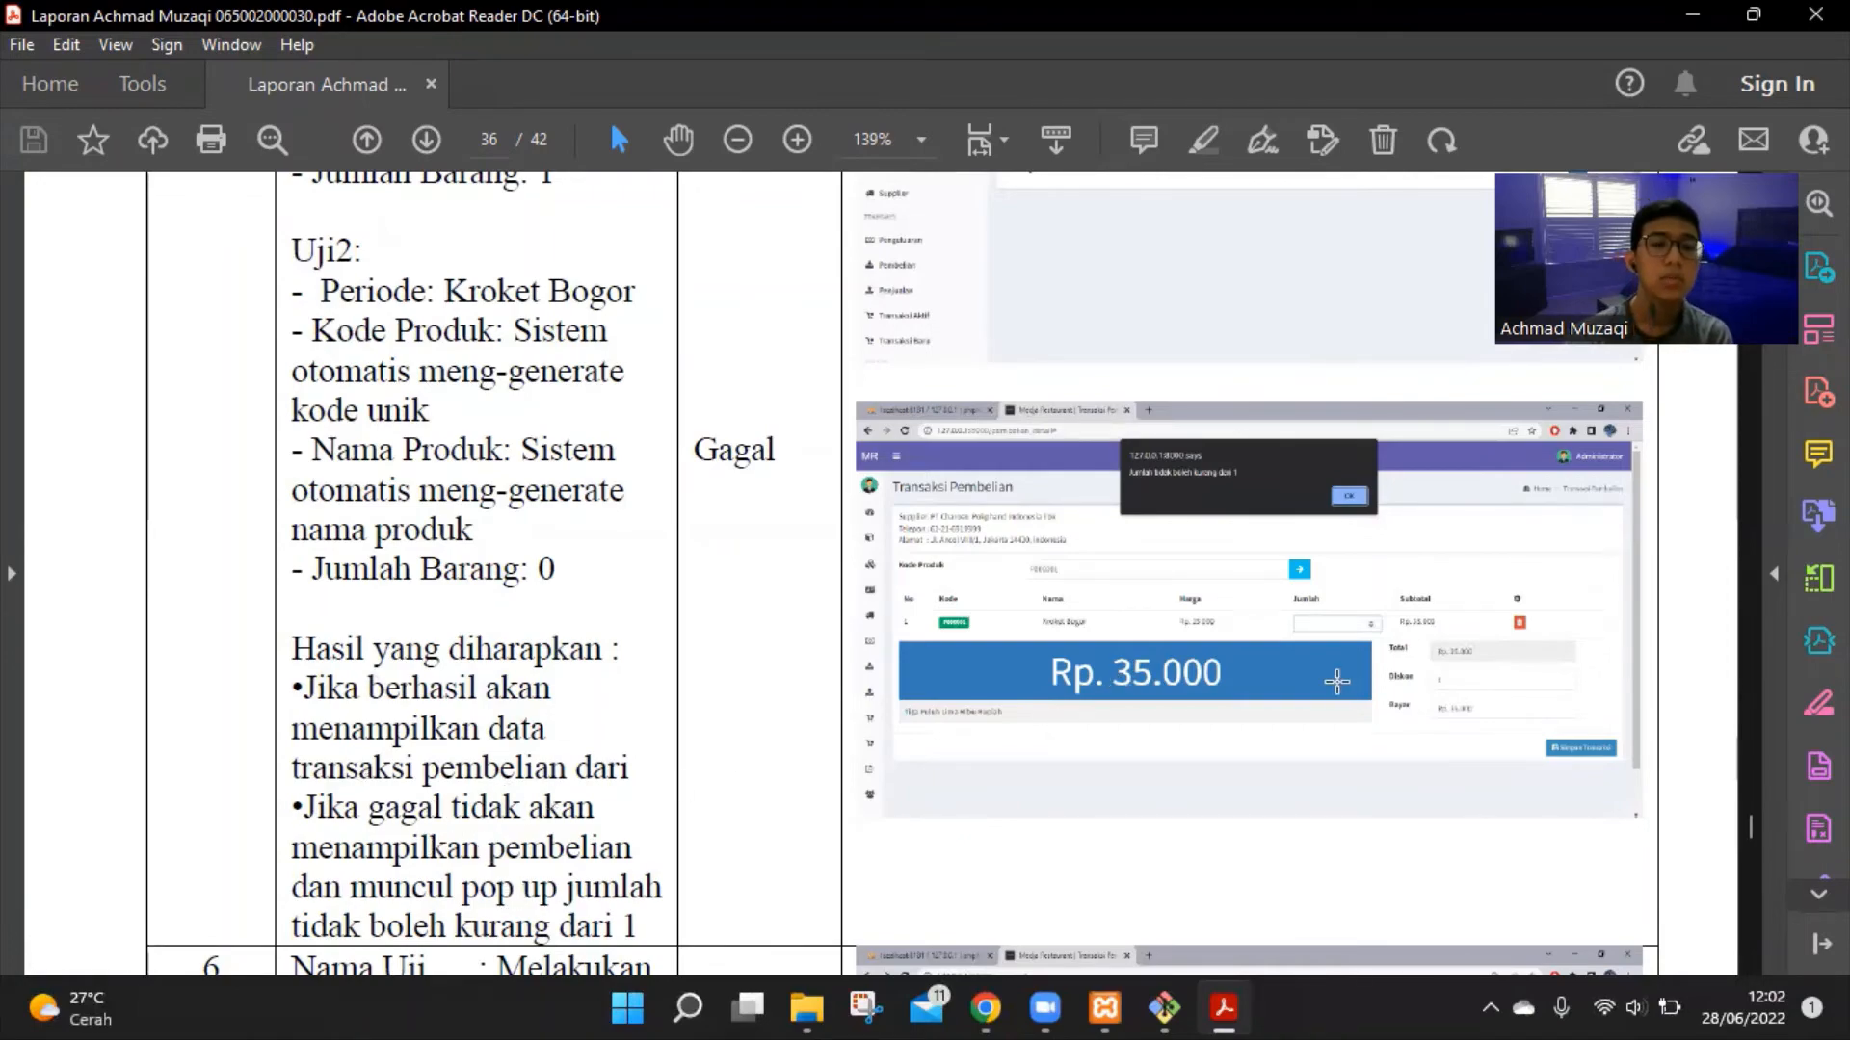
scroll(1336, 683, up, 10)
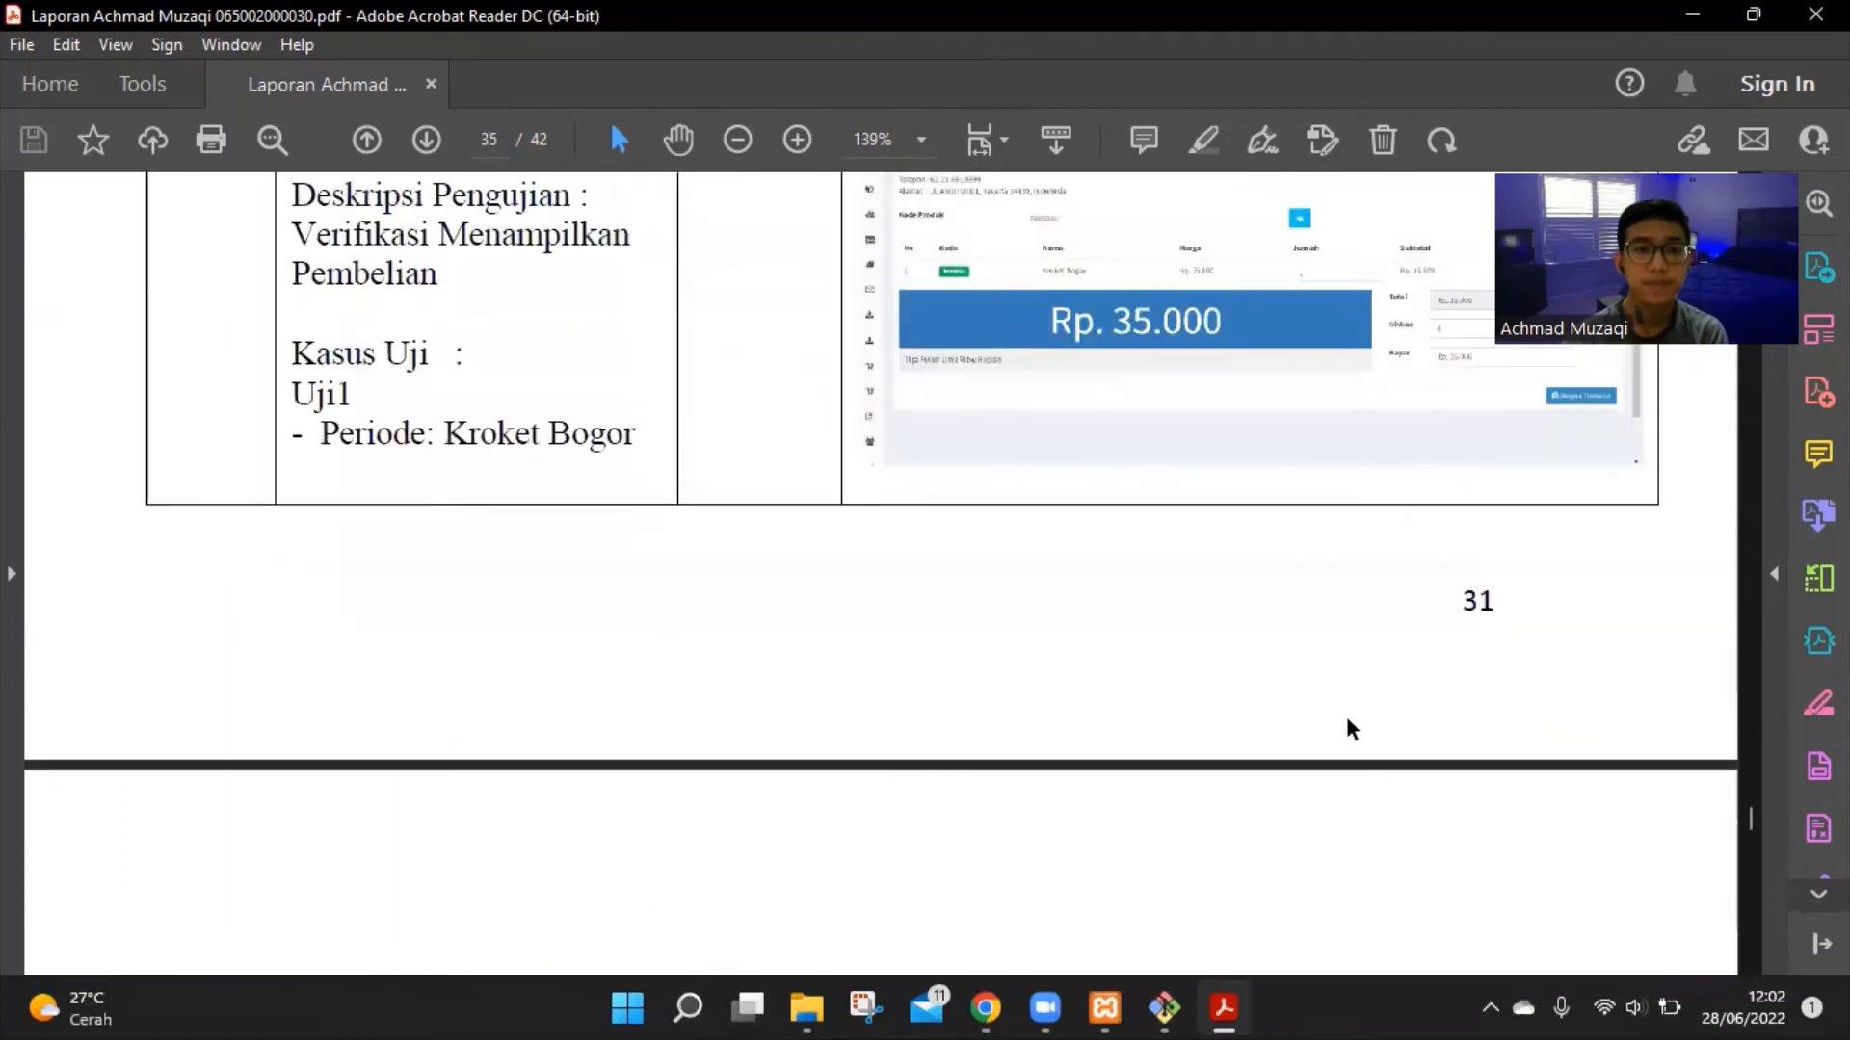
scroll(1347, 727, up, 5)
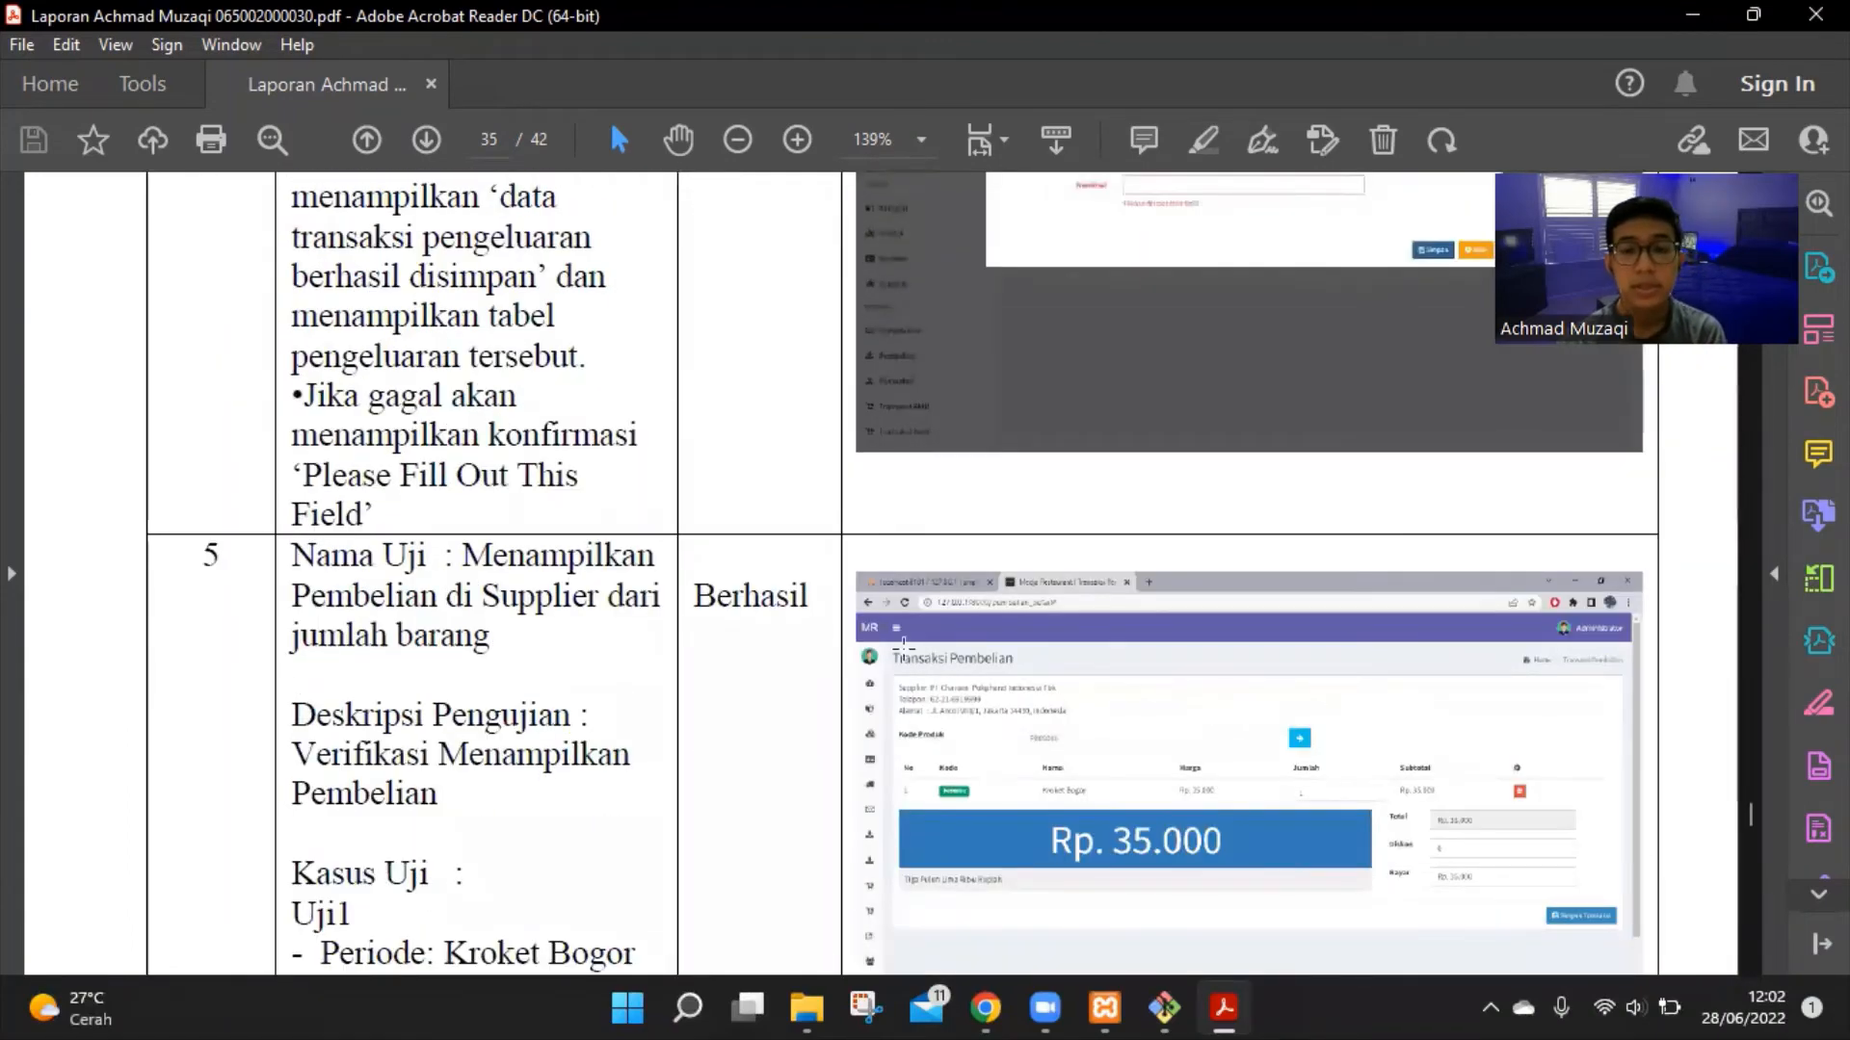
Read test 5's Gagal case, Jumlah Barang 0 expecting the 'kurang dari 1' pop-up, reaching test 6
scroll(1141, 689, down, 2)
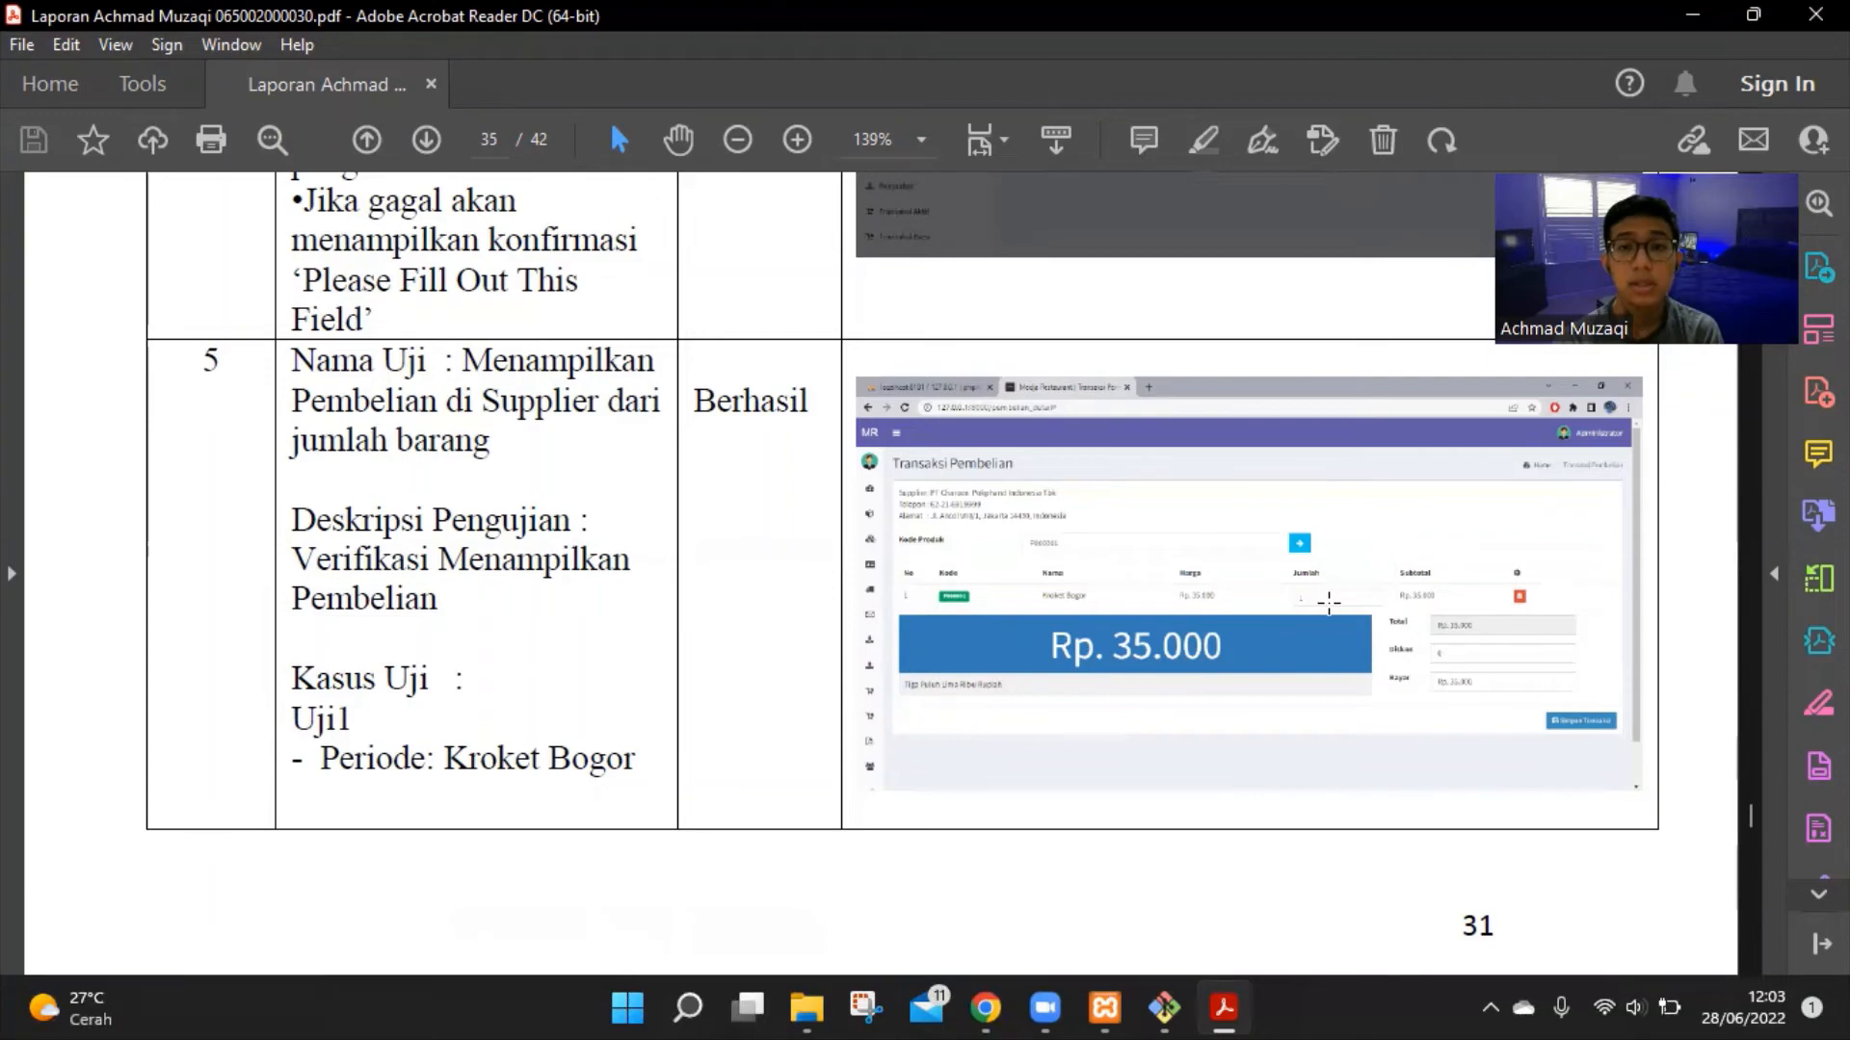
scroll(1332, 604, down, 9)
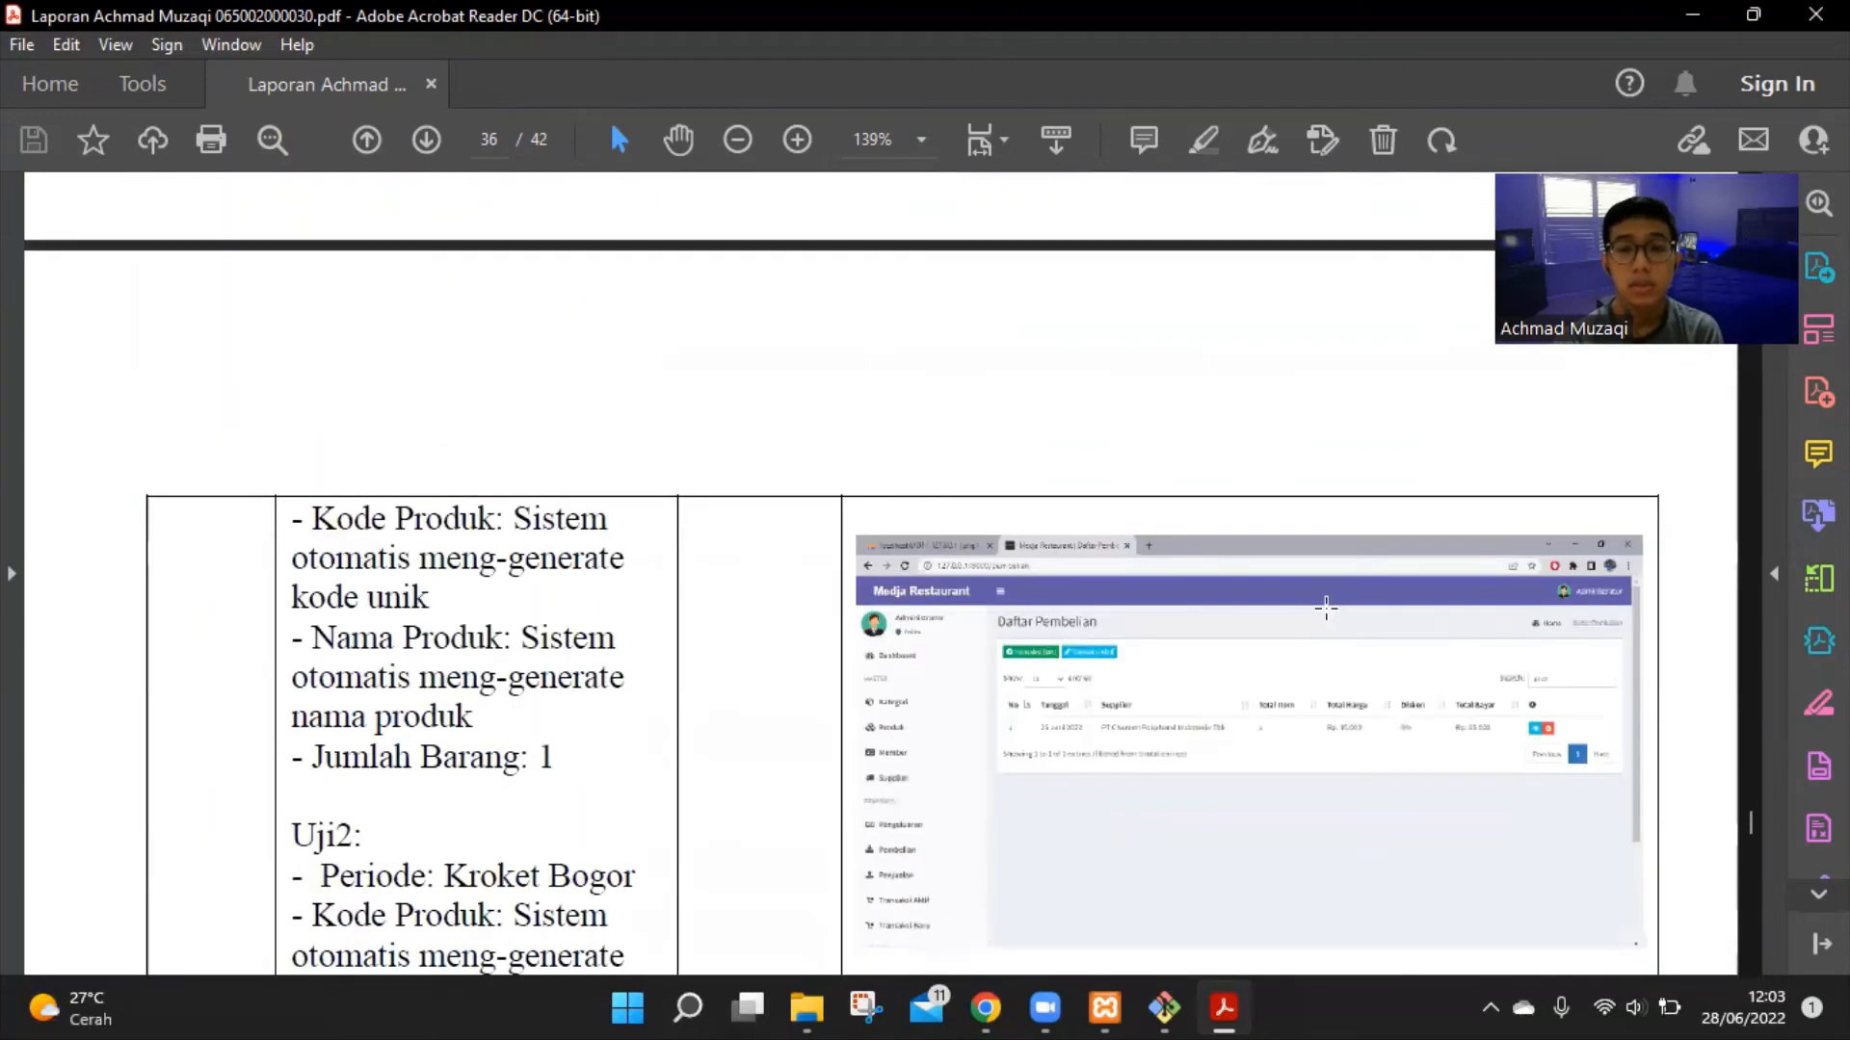
scroll(1326, 608, down, 2)
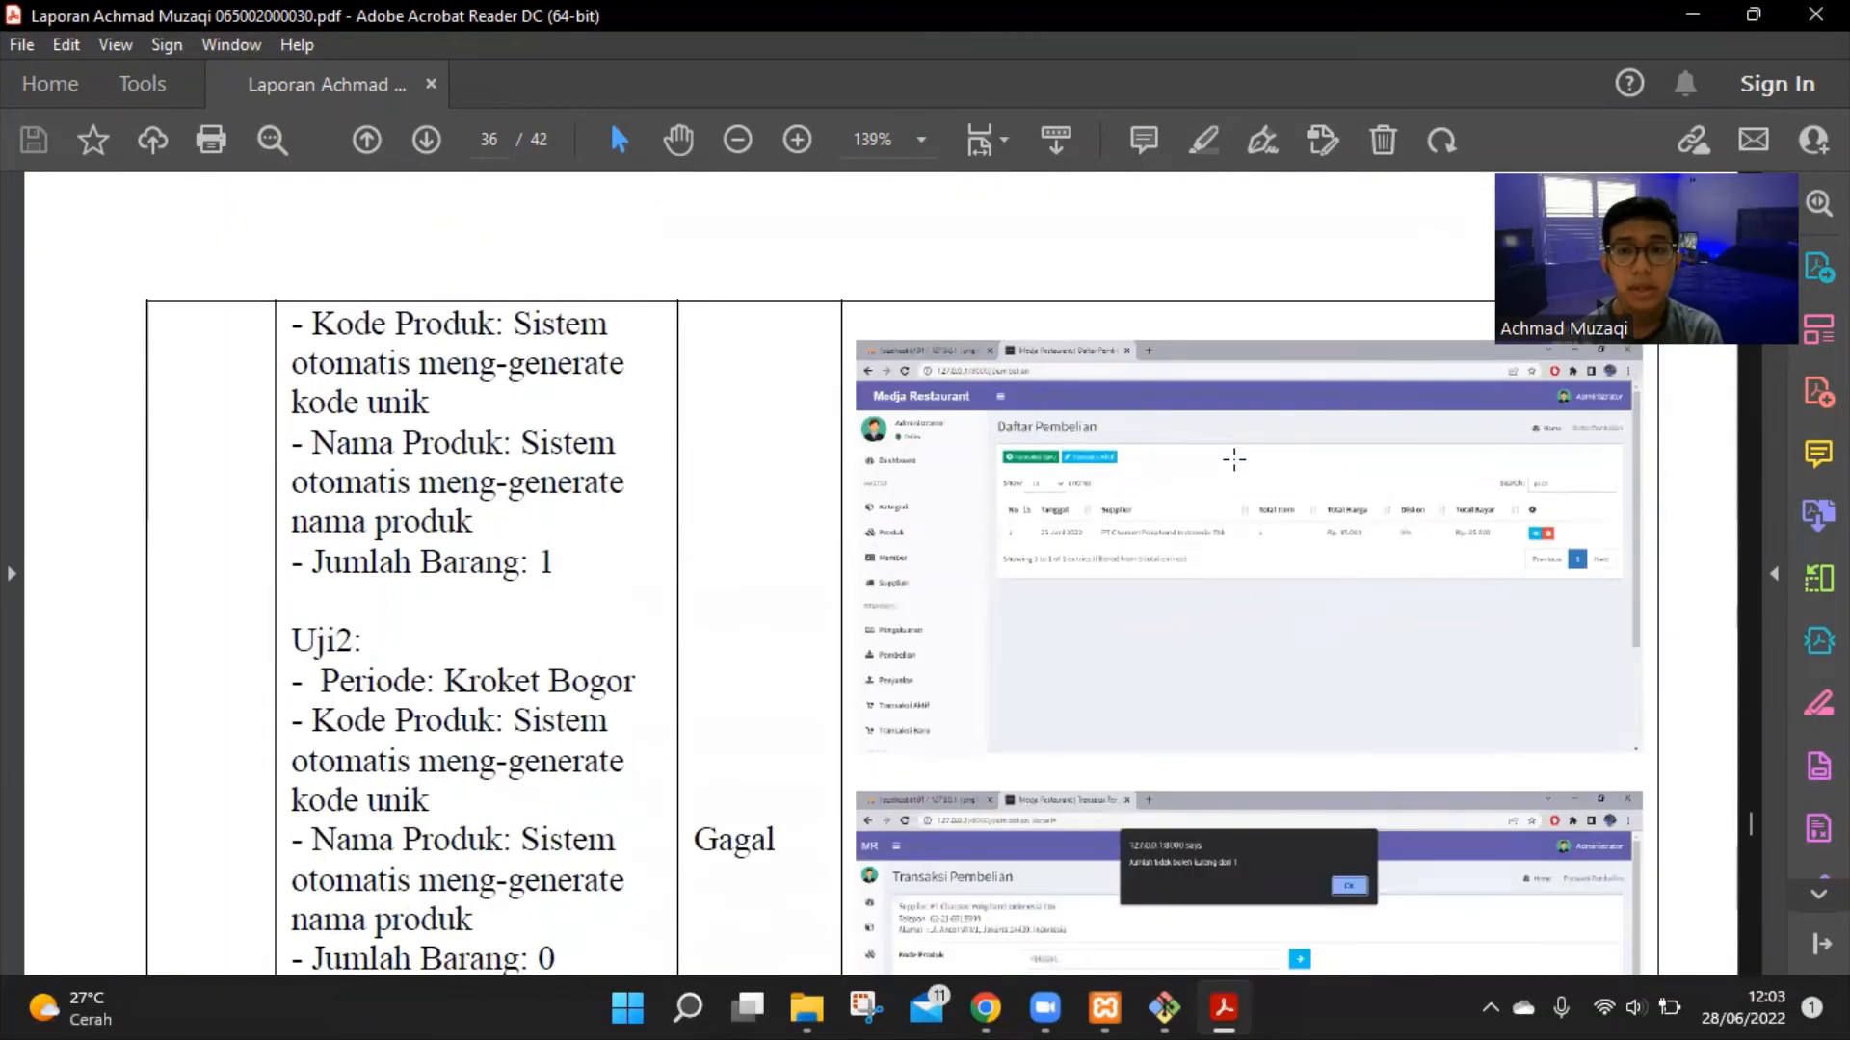
scroll(1242, 462, down, 5)
scroll(1441, 715, down, 2)
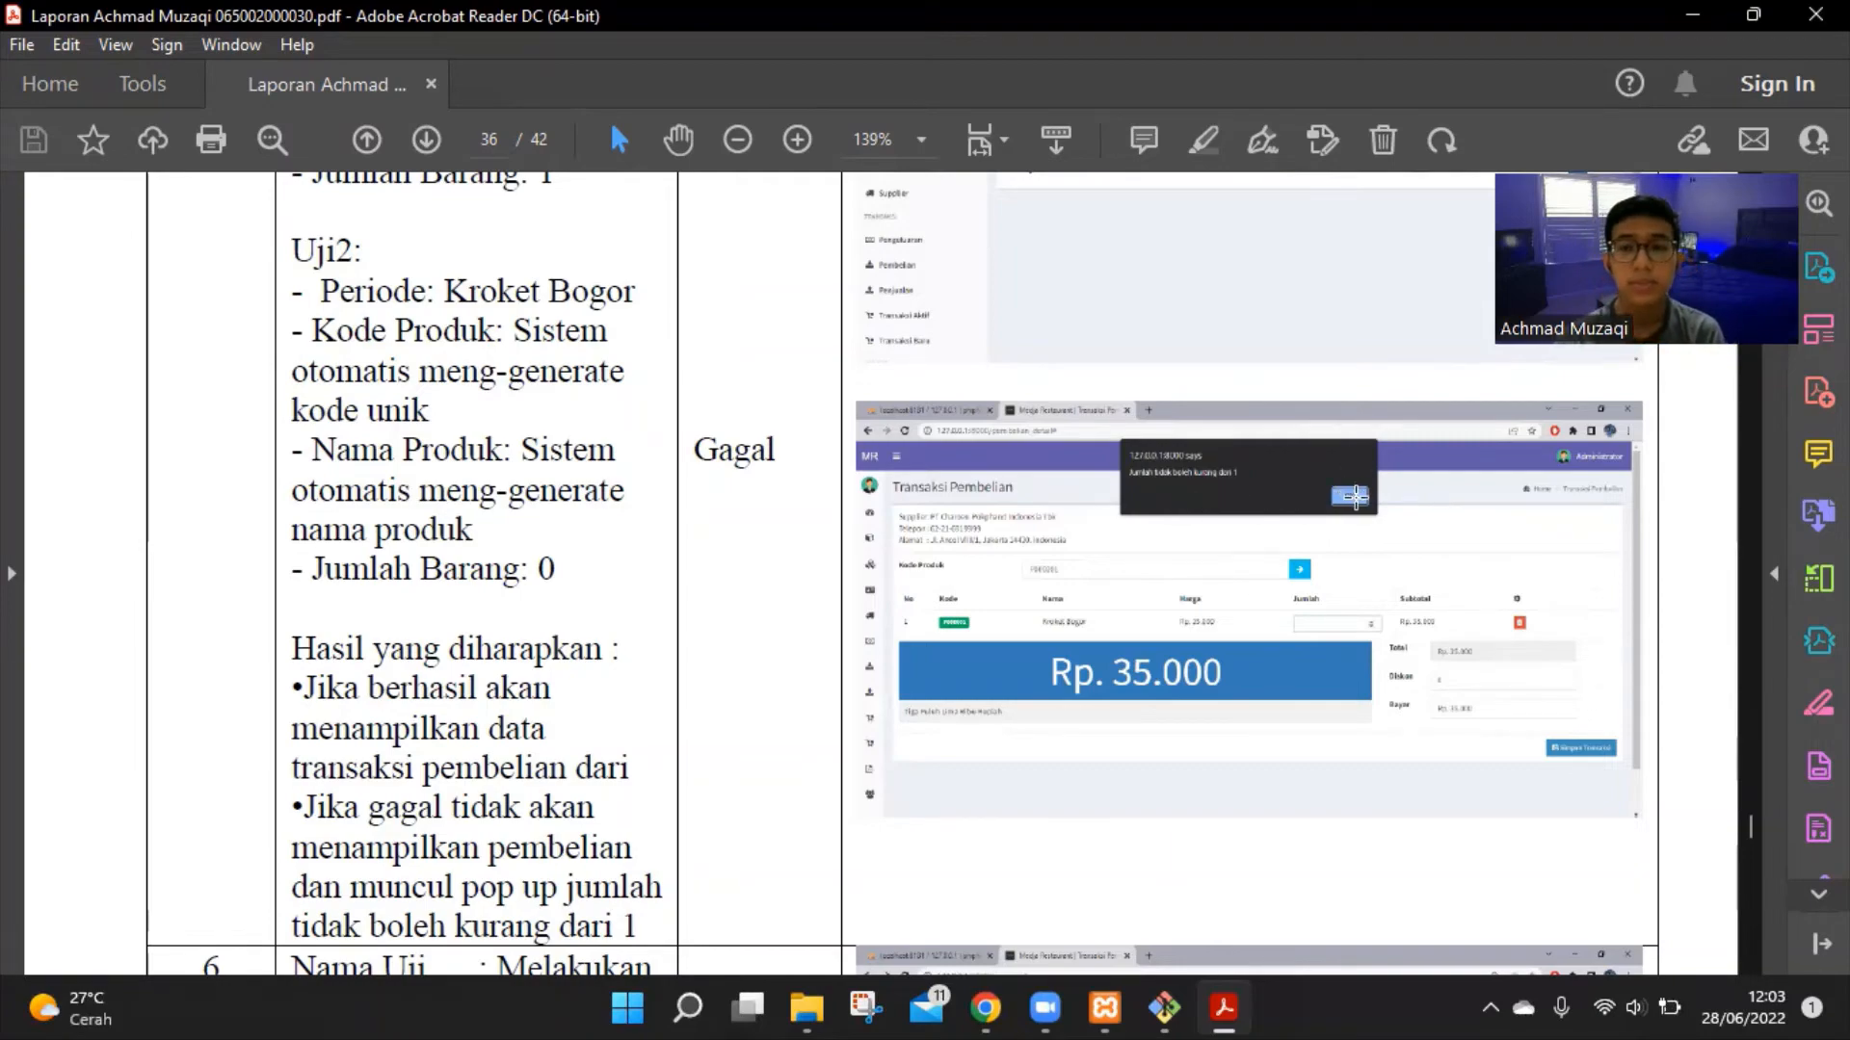
scroll(1358, 499, down, 5)
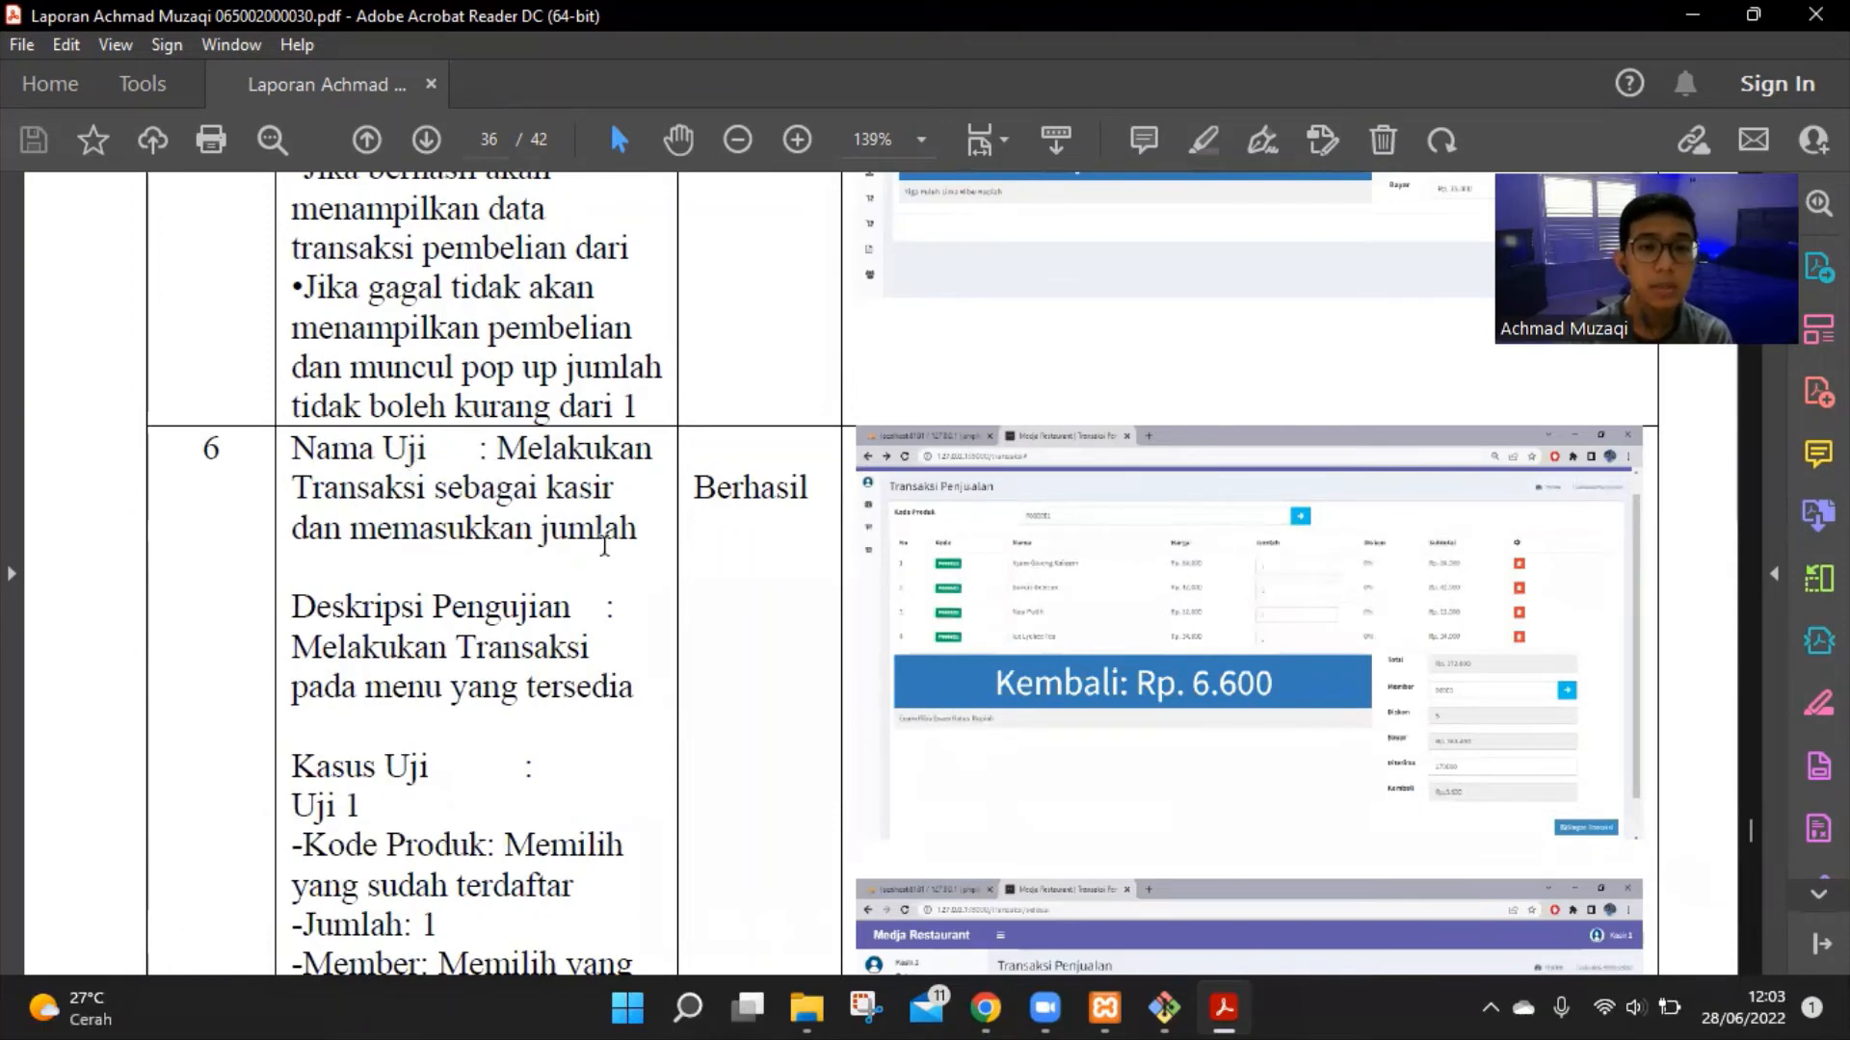
Follow test 6 onto page 37's Uji2 Gagal case: Jumlah 0, Diskon 5, Diterima Rp. 170.000,00
scroll(628, 535, down, 2)
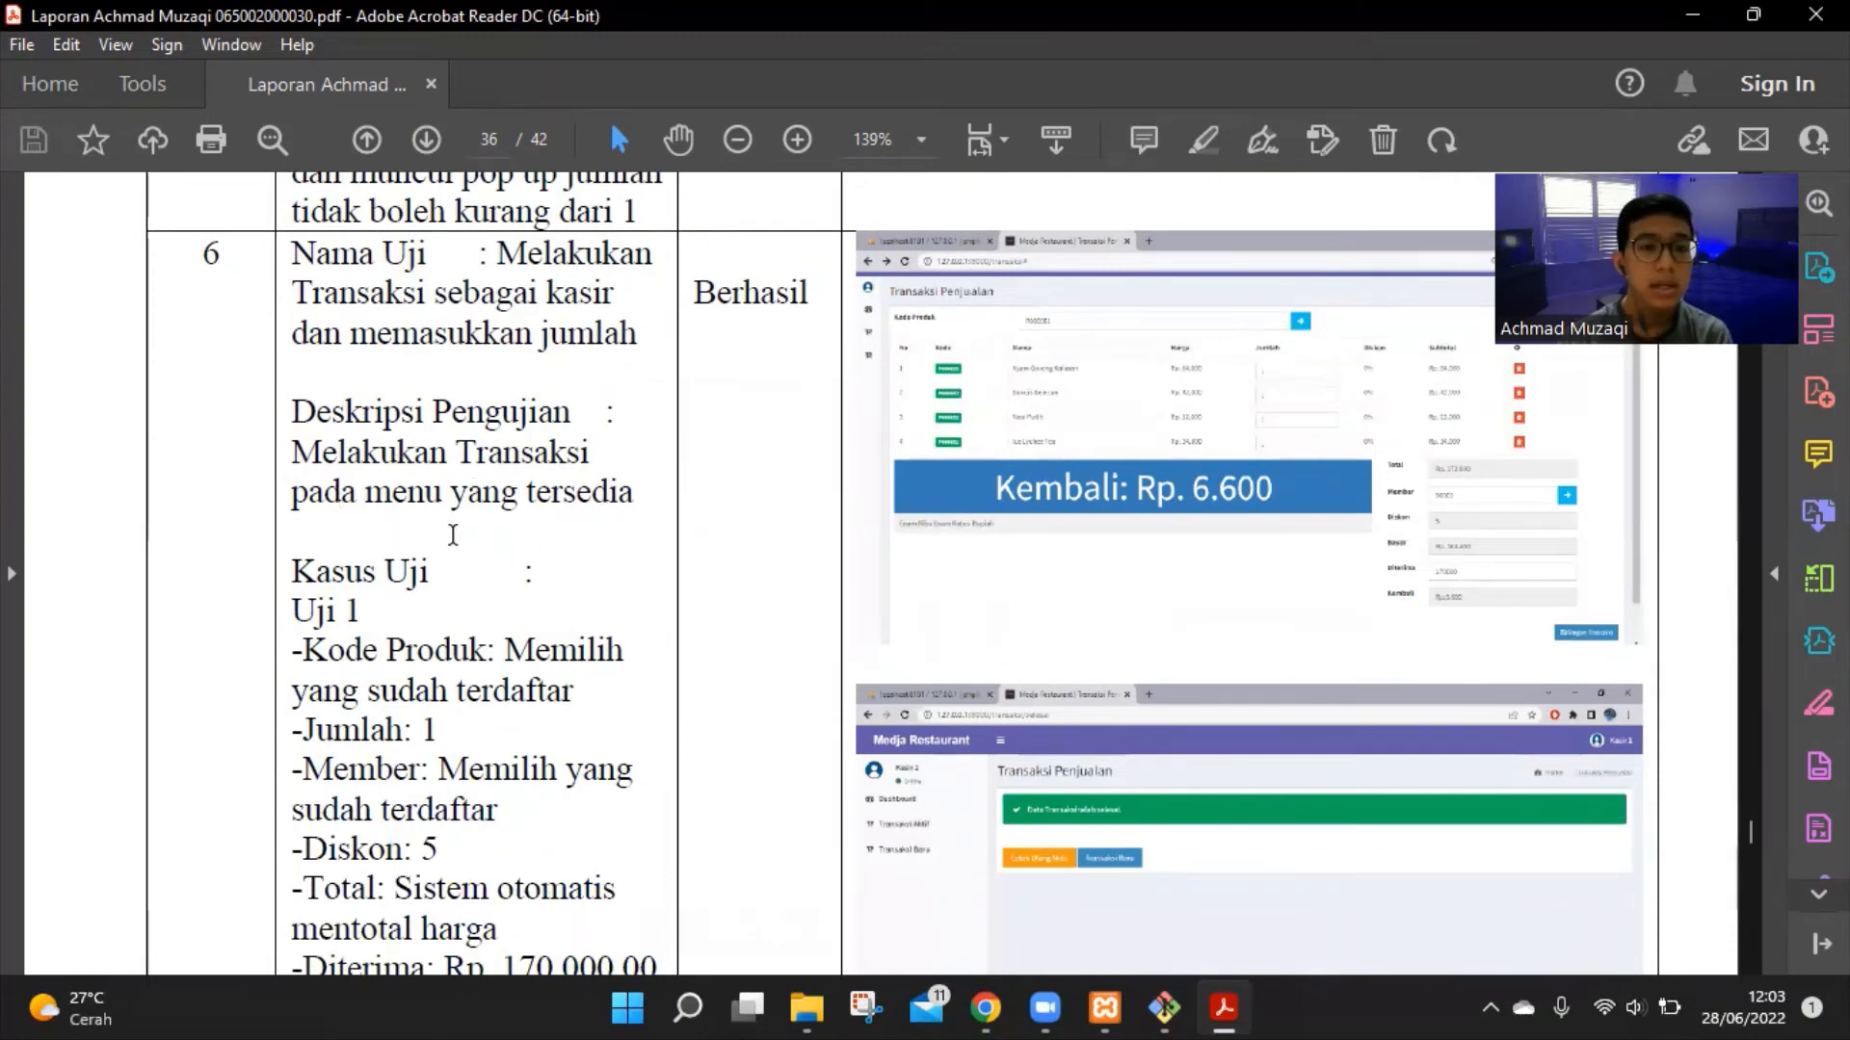
scroll(452, 534, down, 1)
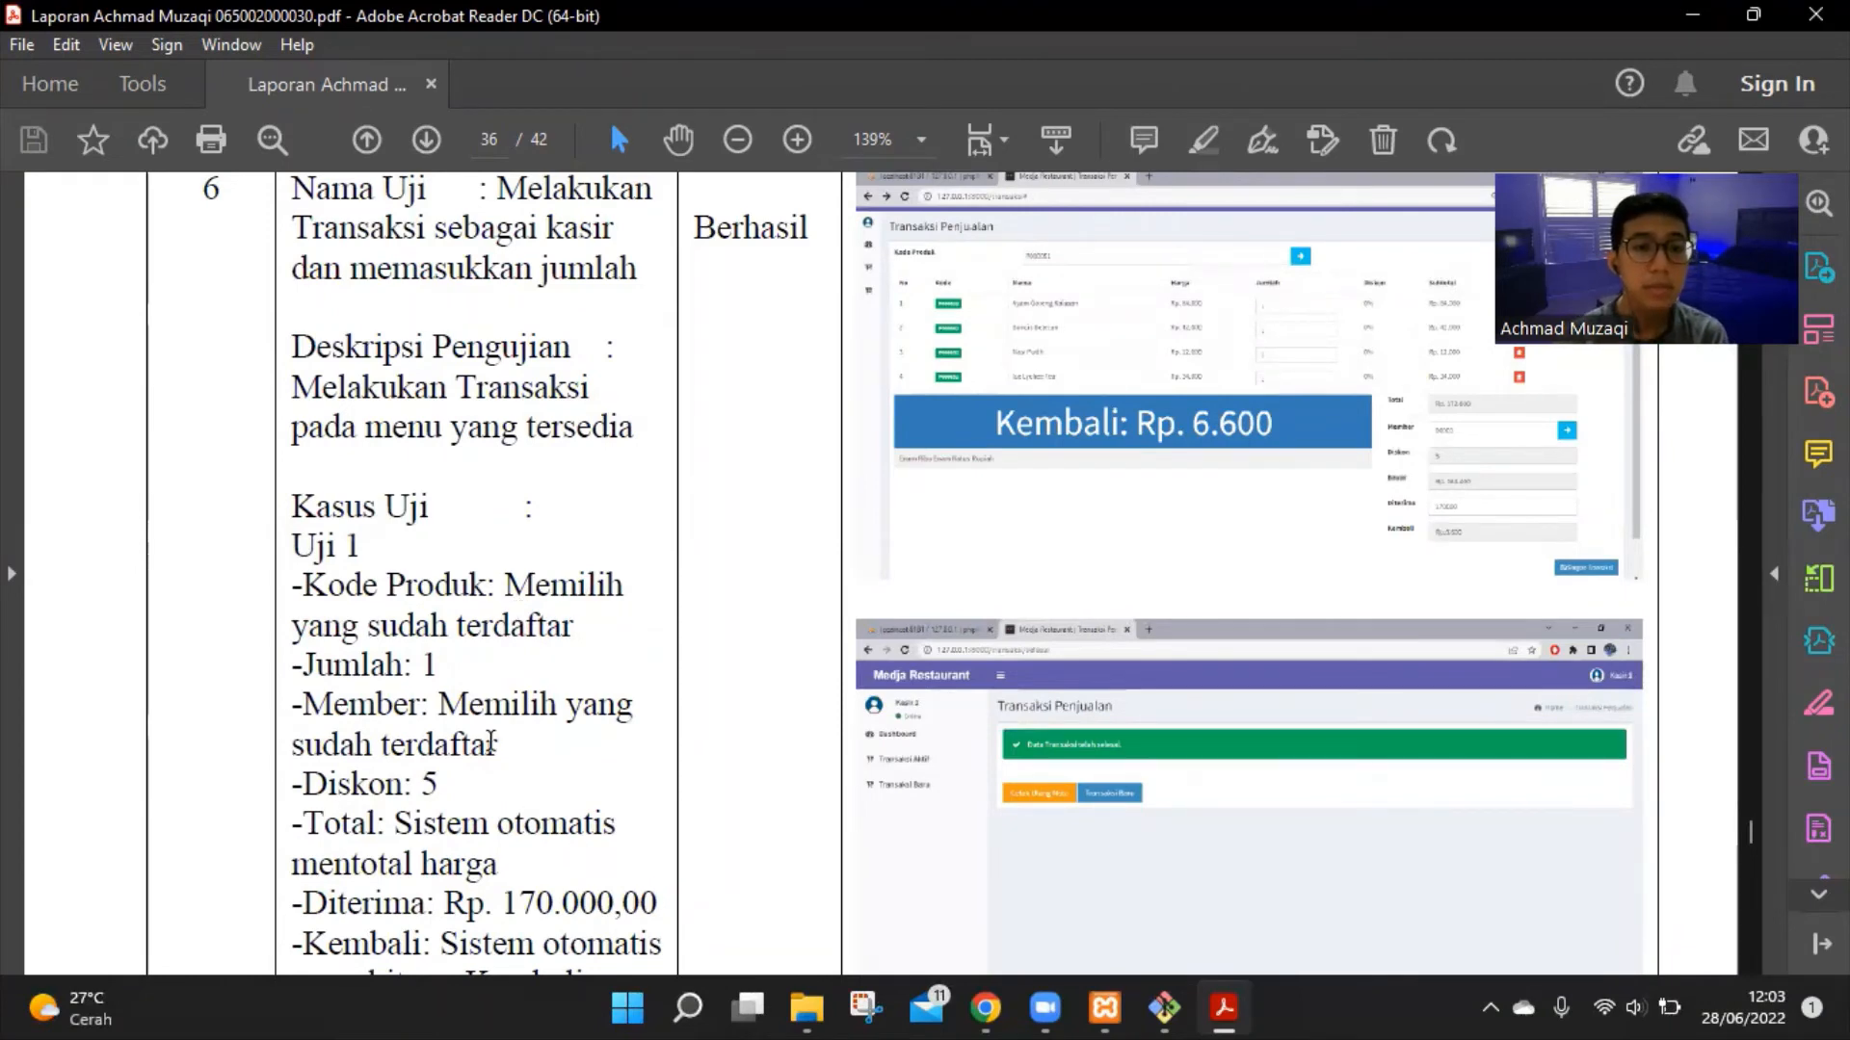
scroll(580, 722, down, 2)
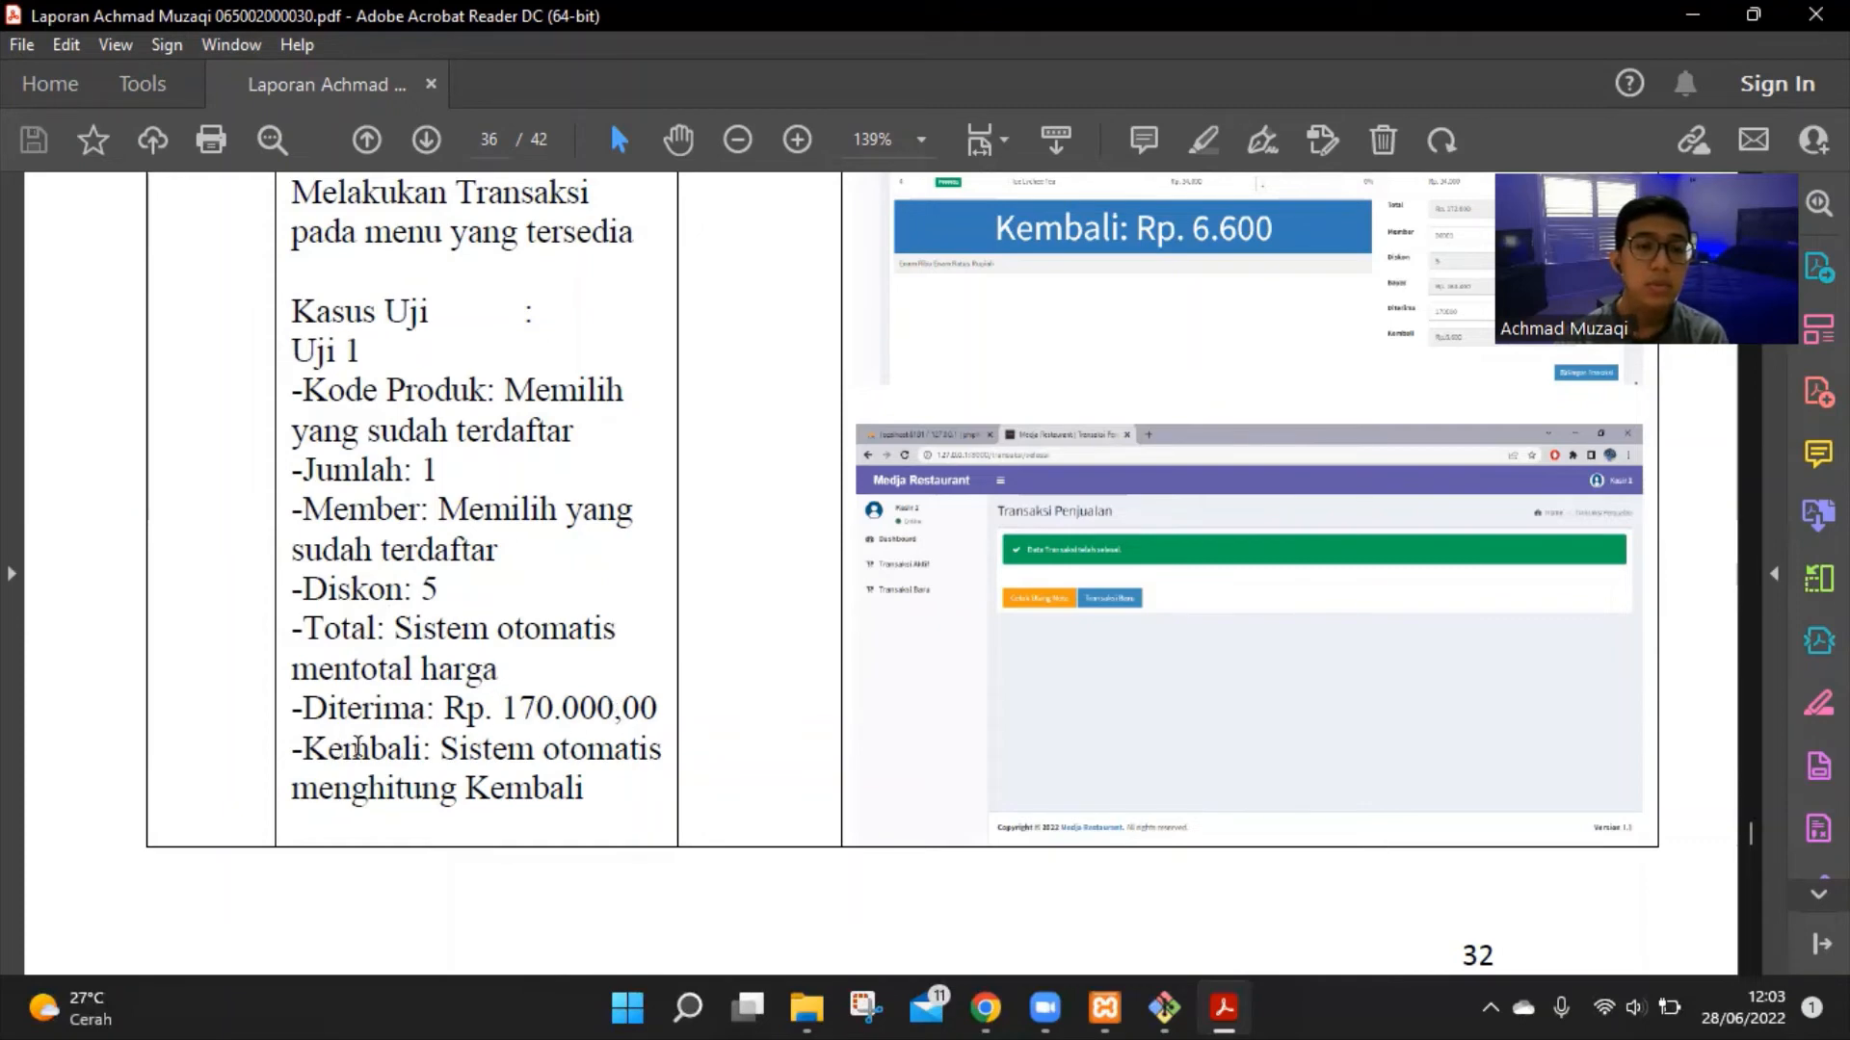
scroll(534, 804, down, 10)
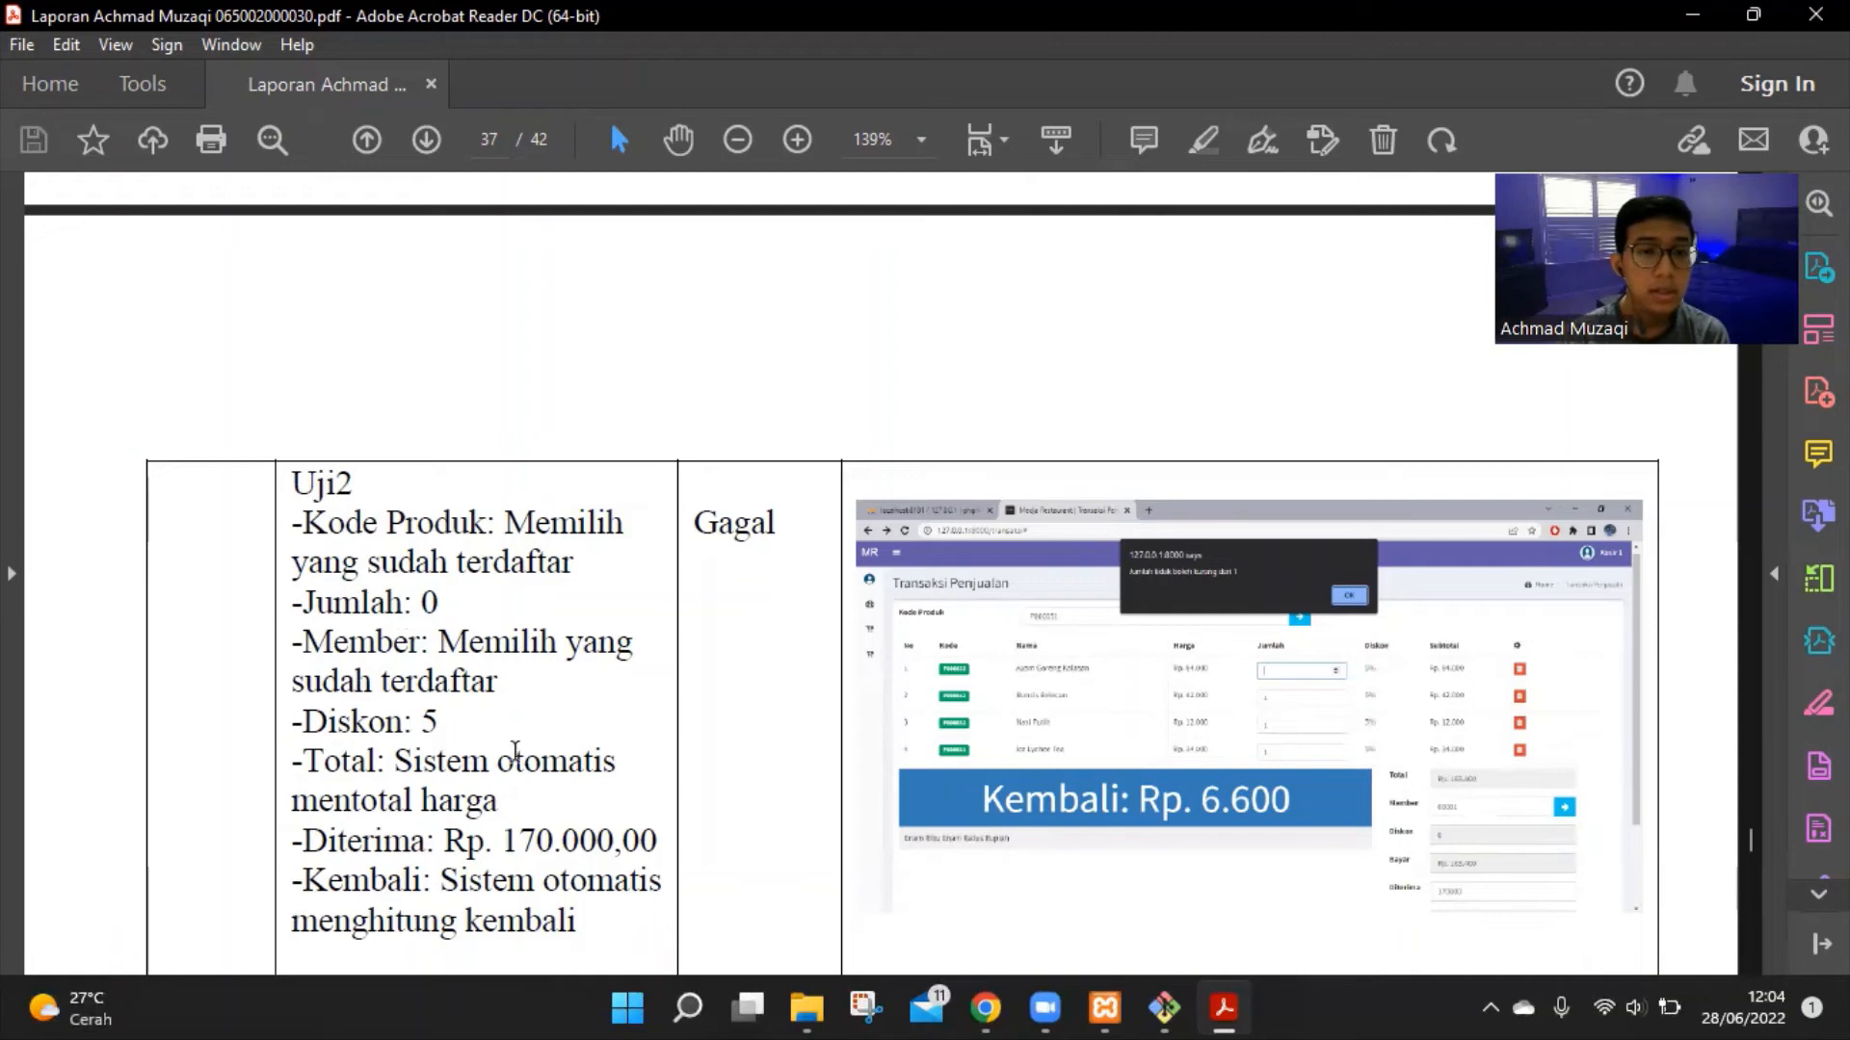
scroll(581, 768, down, 3)
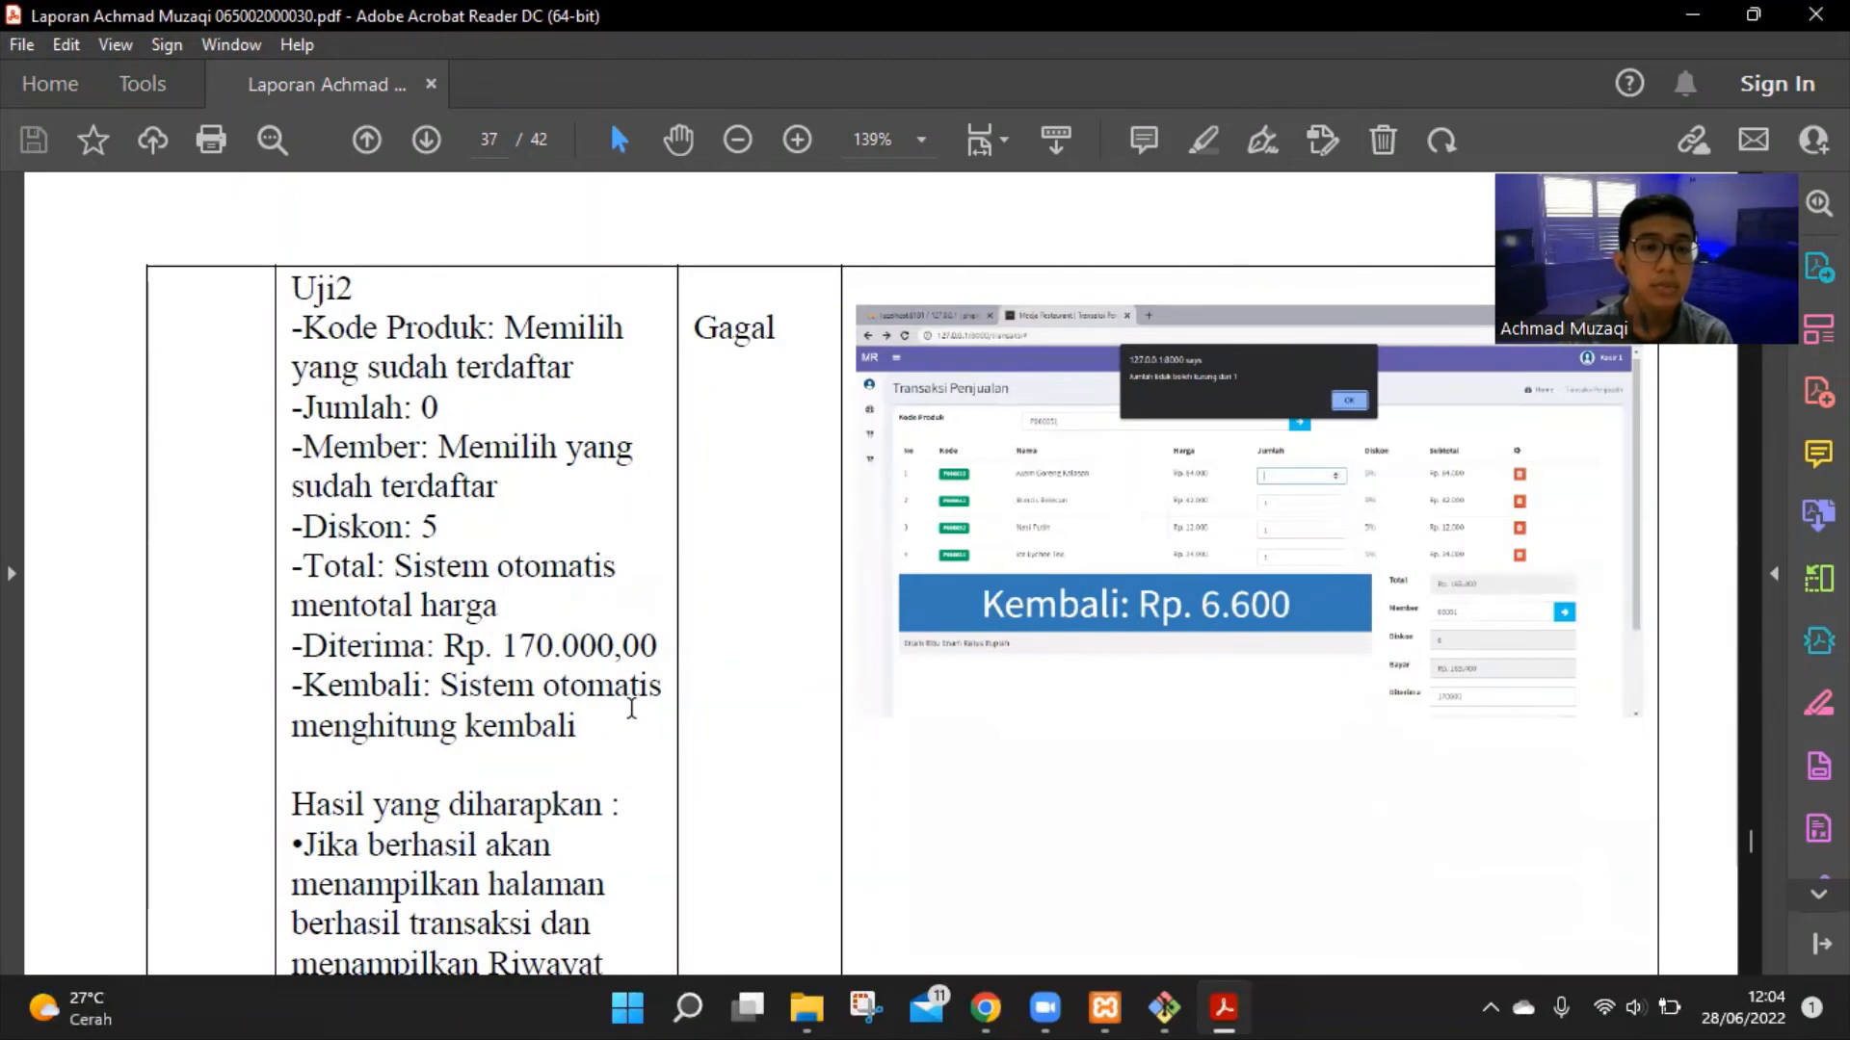
scroll(648, 690, down, 5)
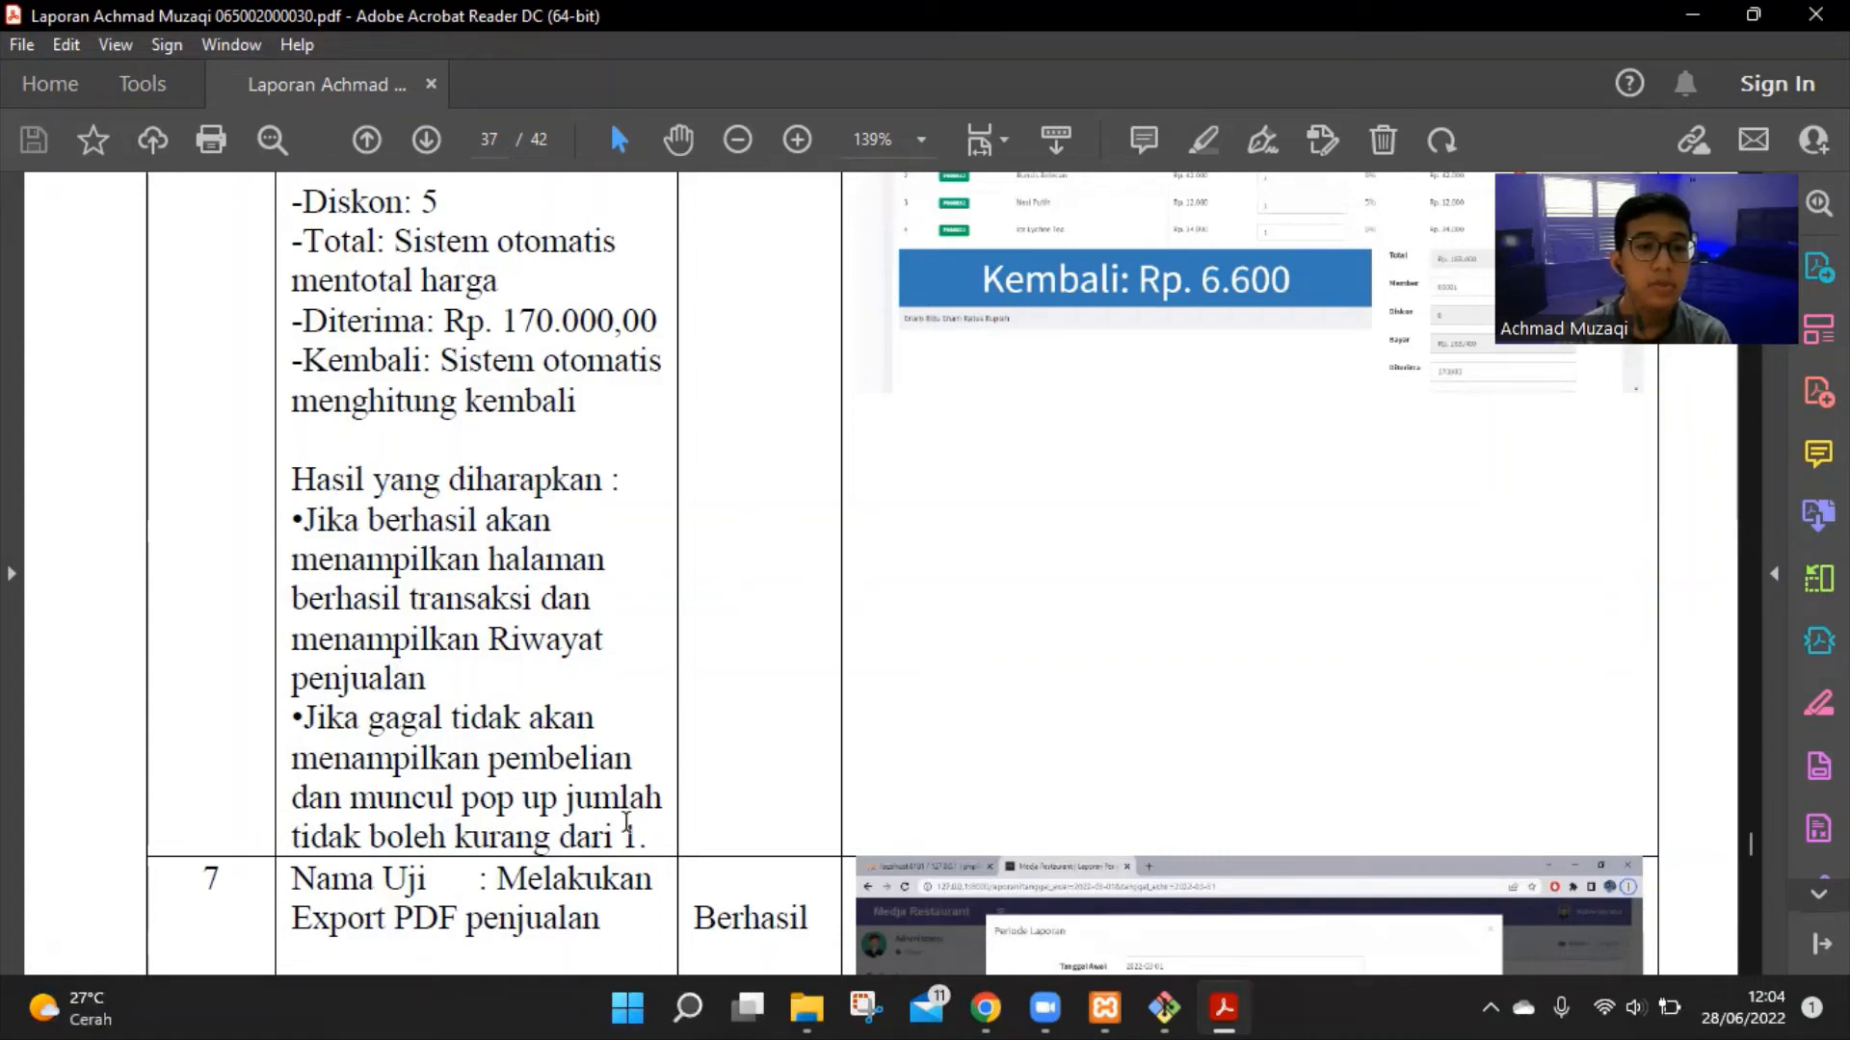
Go past page 37's Jumlah 0 alert screenshot to test 7, Export PDF penjualan
scroll(1112, 851, up, 20)
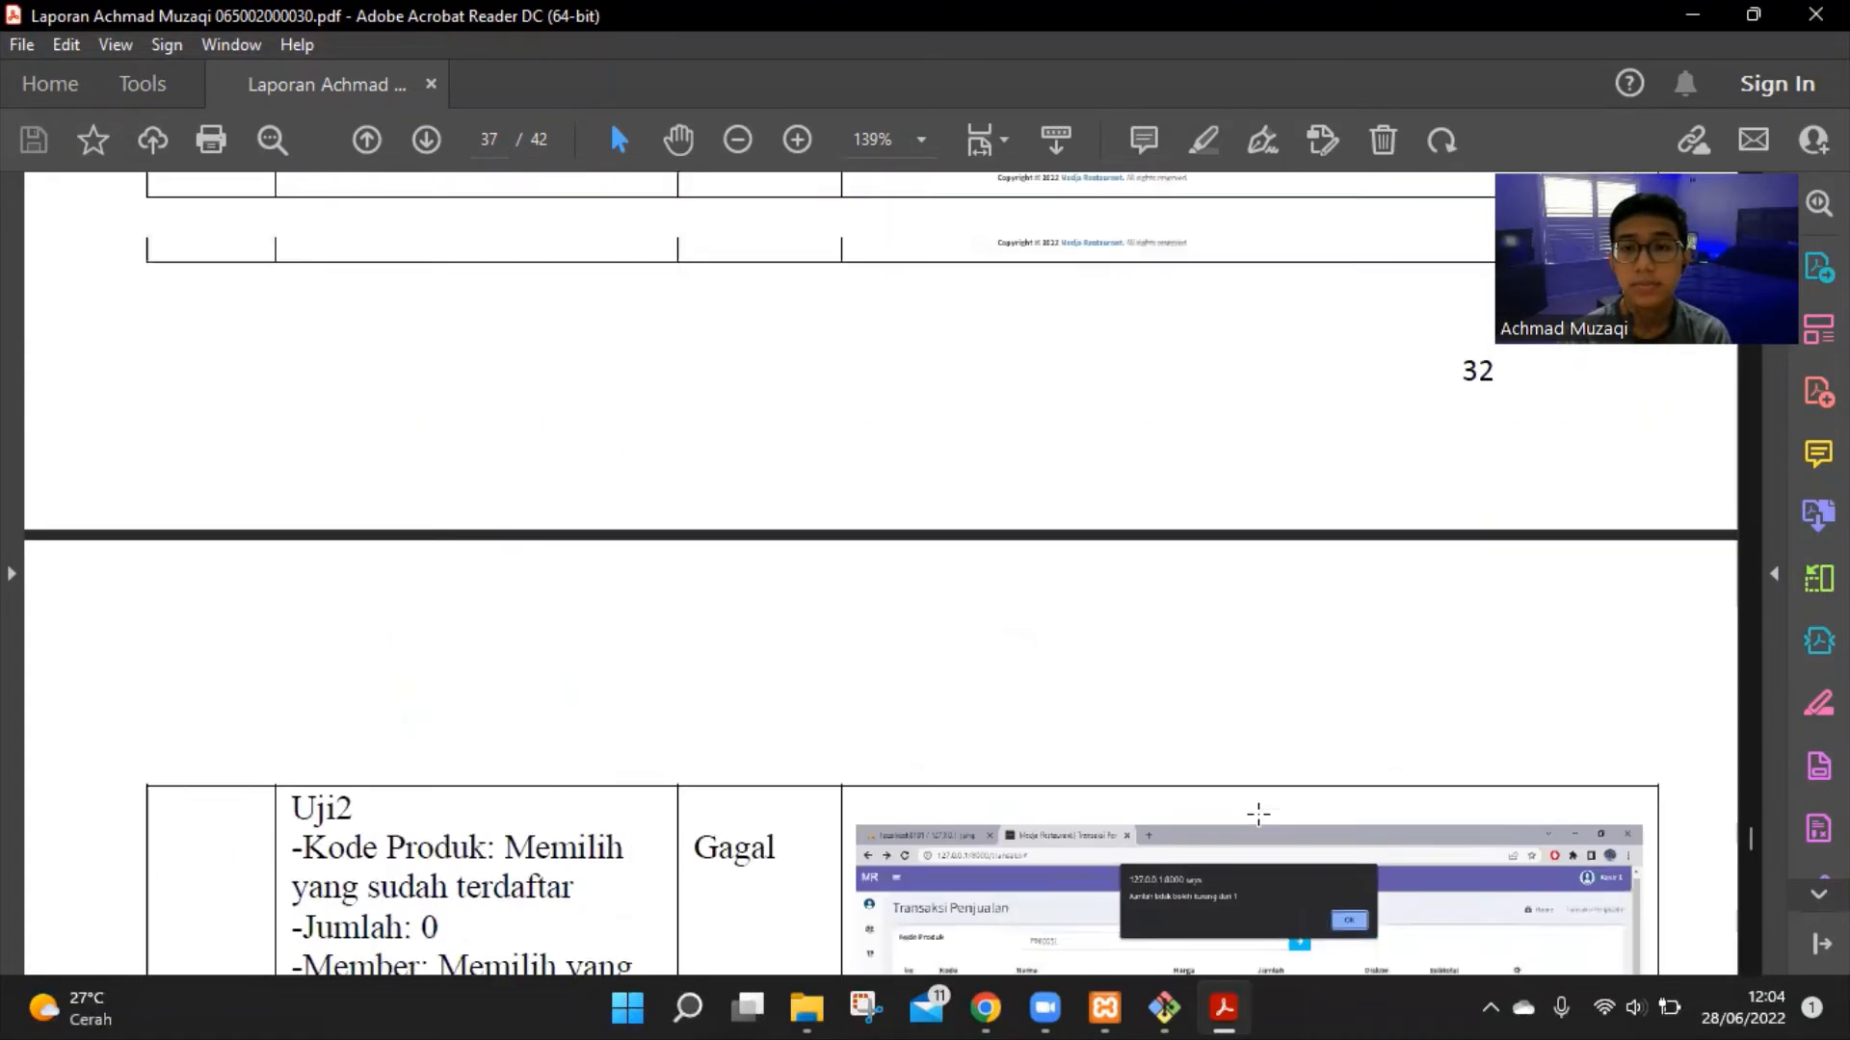
scroll(1225, 749, up, 4)
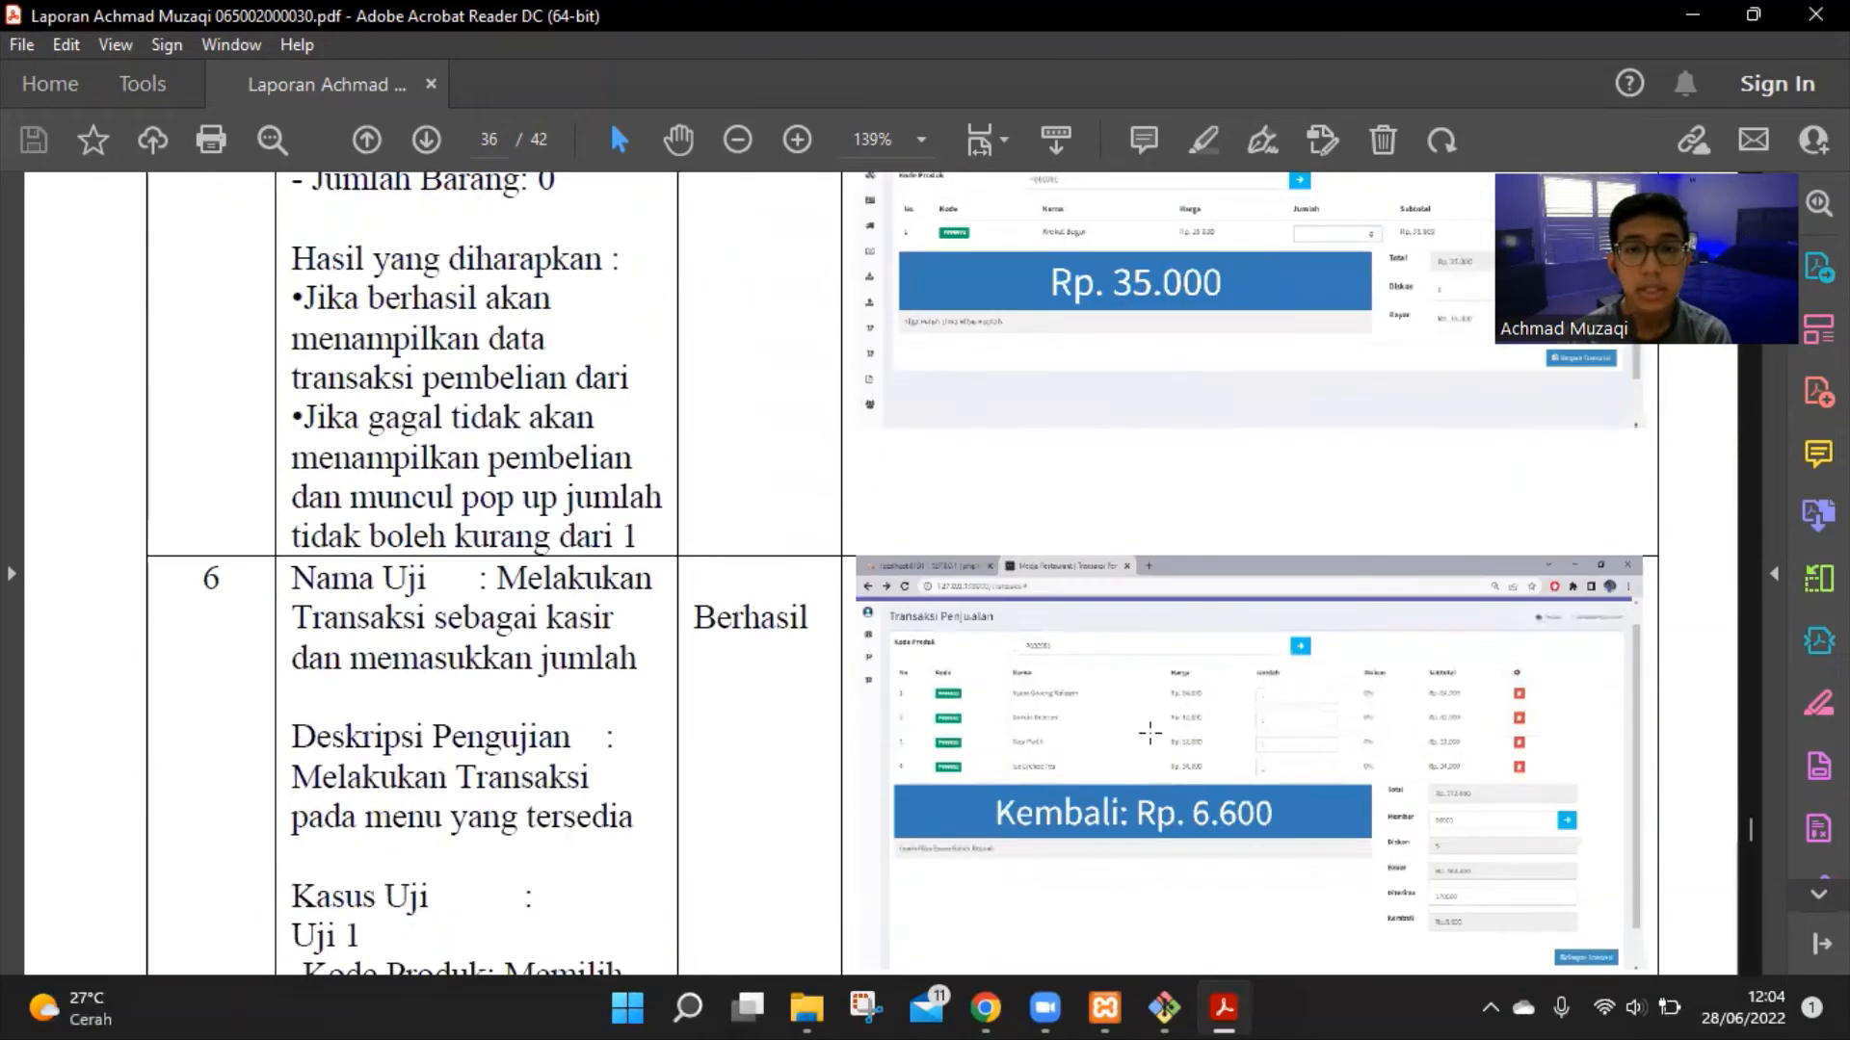
scroll(1052, 628, down, 2)
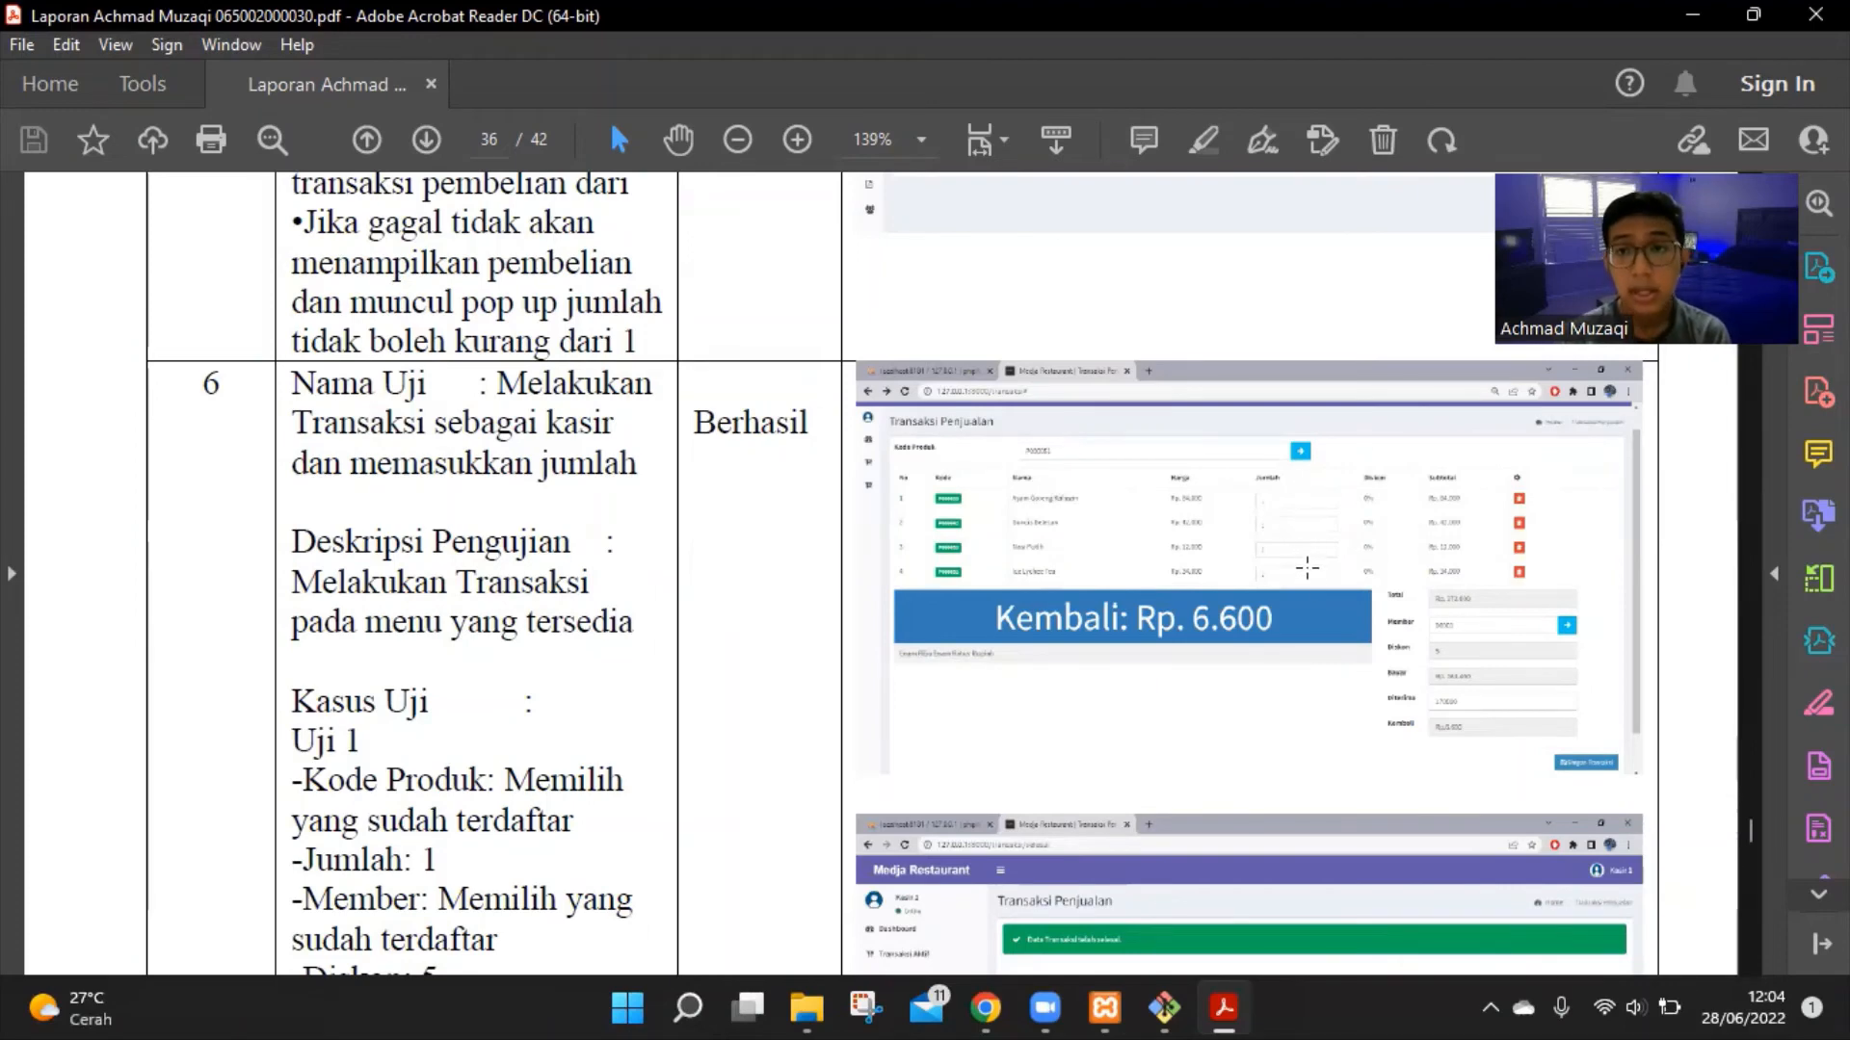
scroll(1505, 596, down, 3)
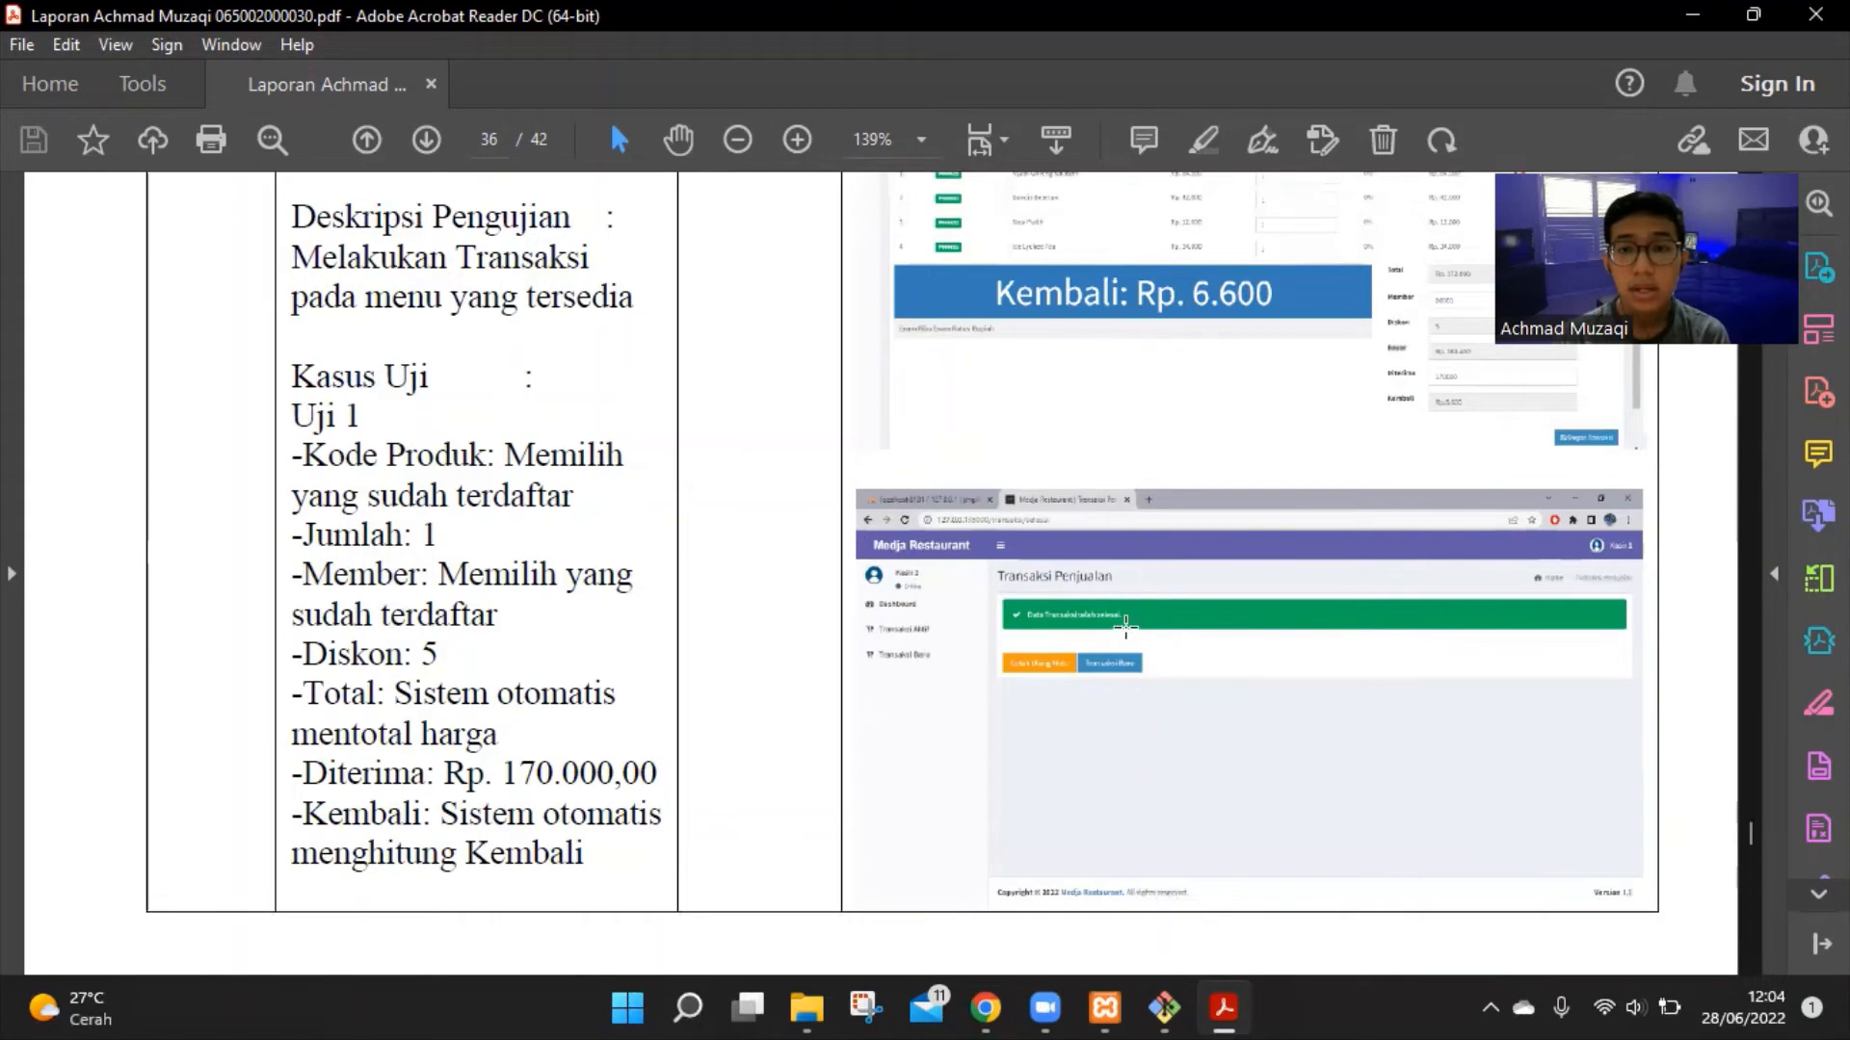
scroll(1176, 578, down, 4)
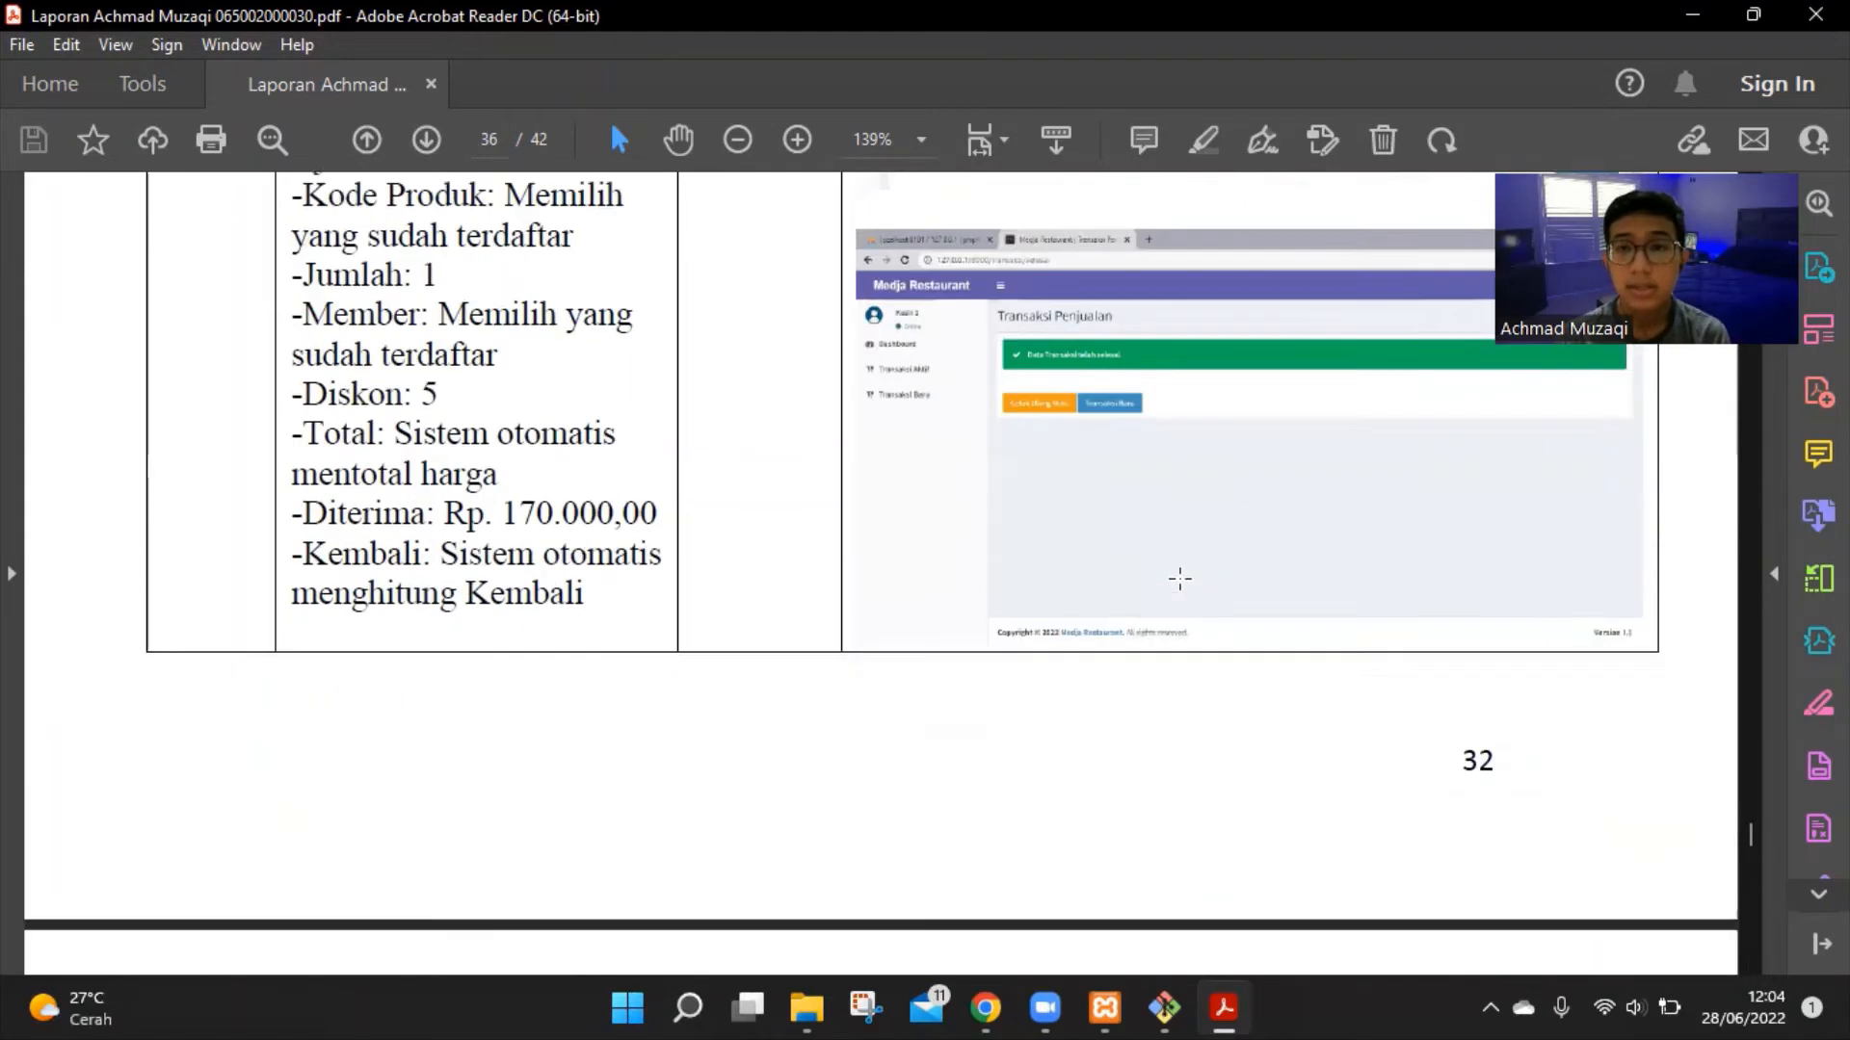
scroll(1183, 582, down, 6)
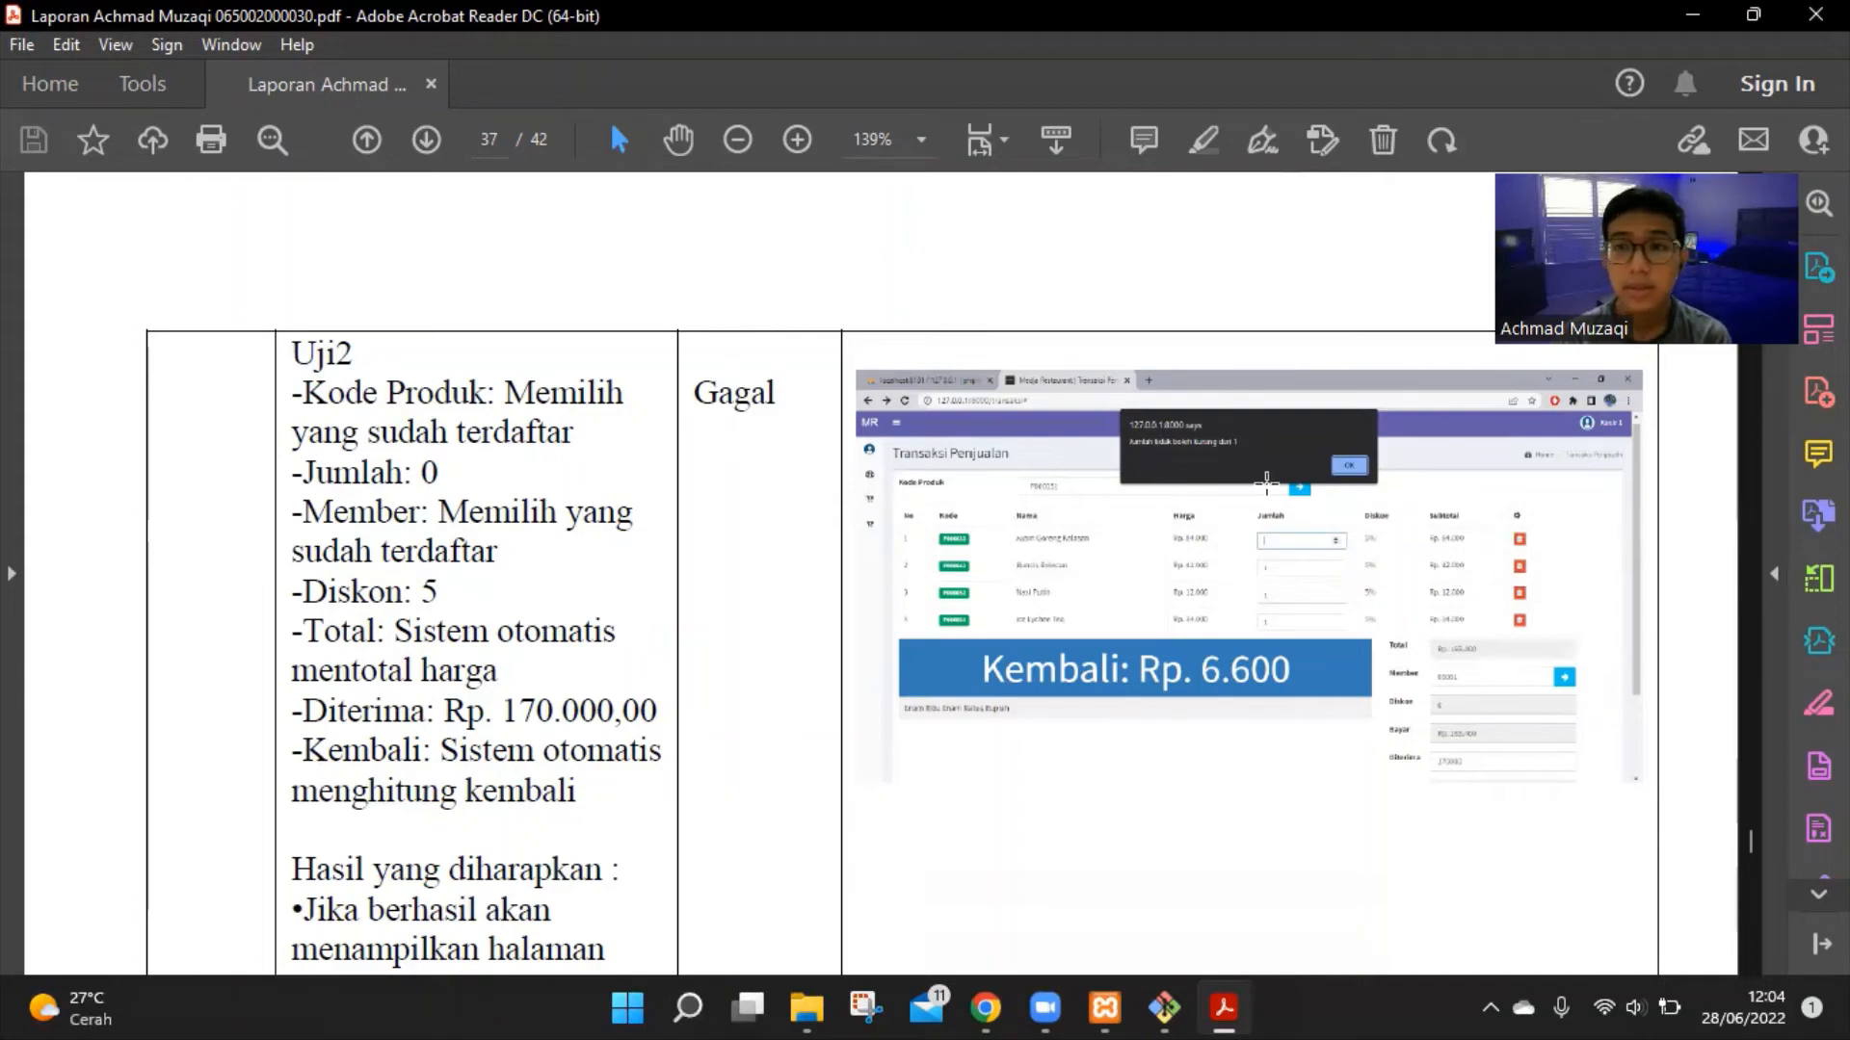
scroll(1252, 501, down, 10)
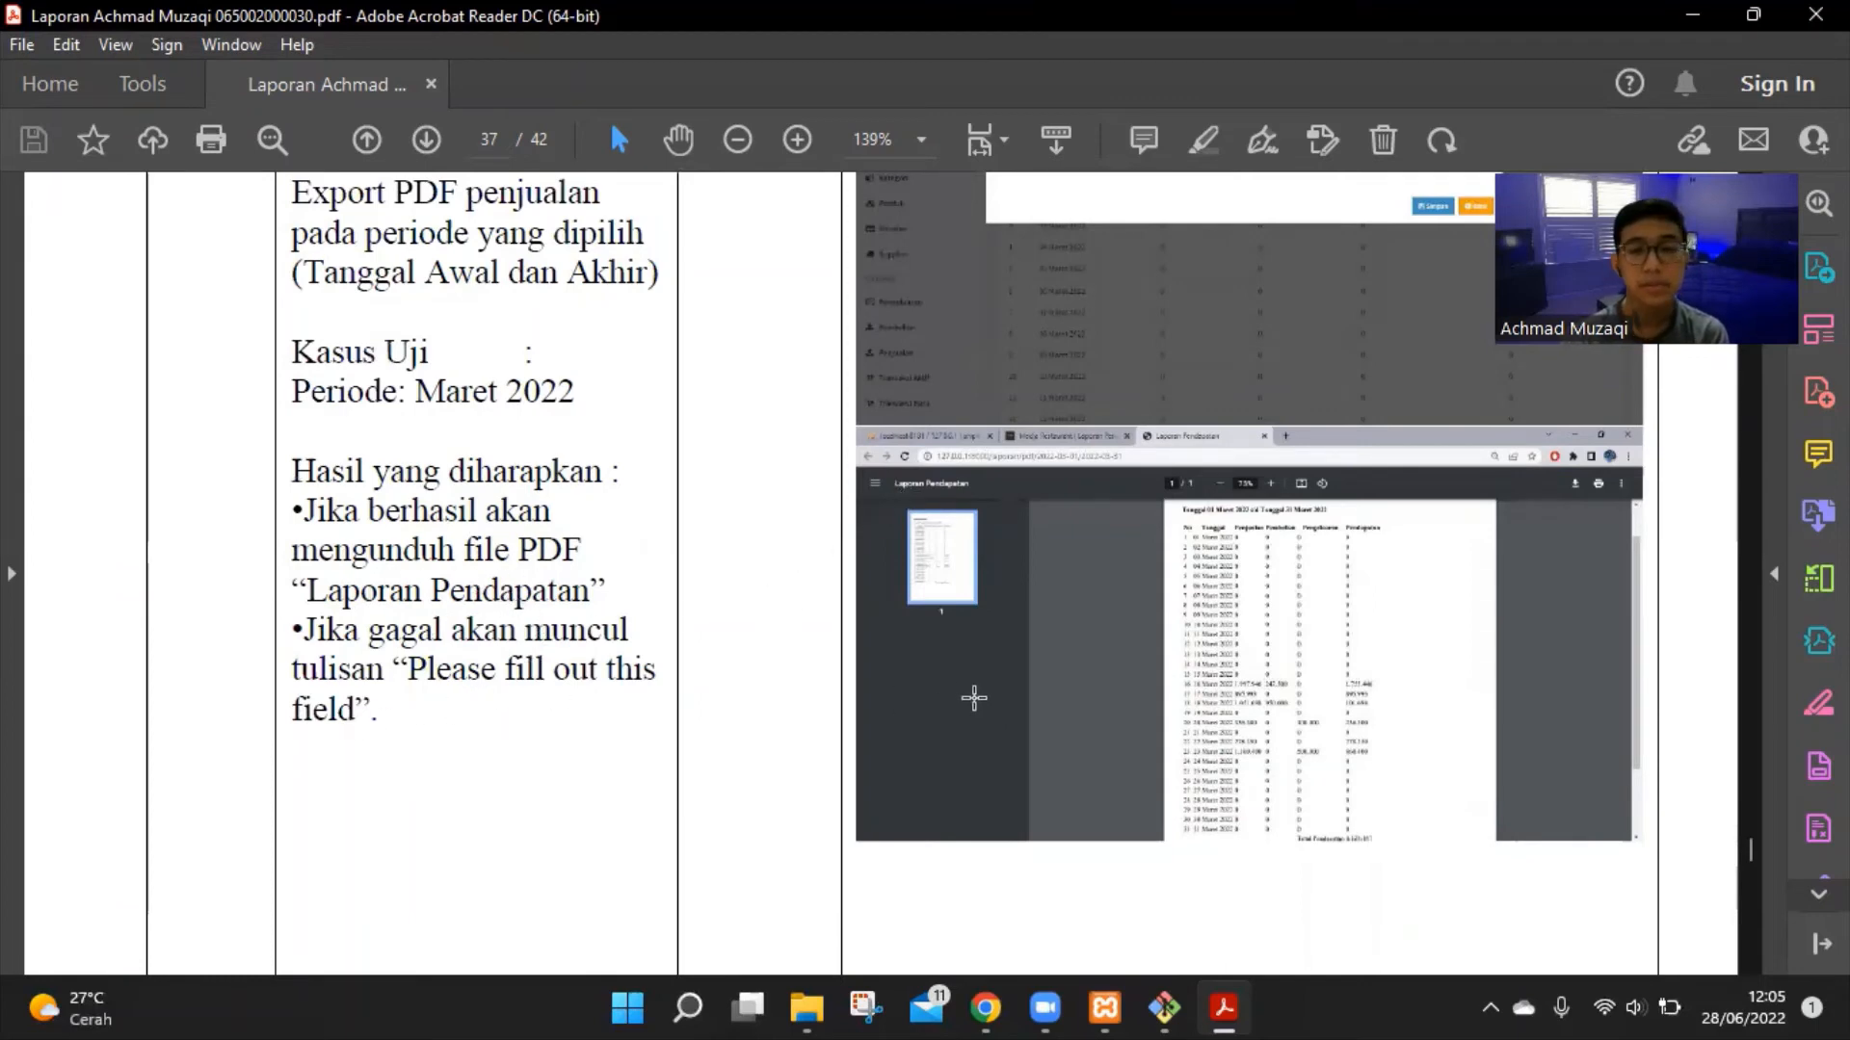
Pass test 7's screenshots to page 38's Gagal export case and test 8, admin user creation
scroll(974, 699, up, 5)
scroll(1074, 478, down, 3)
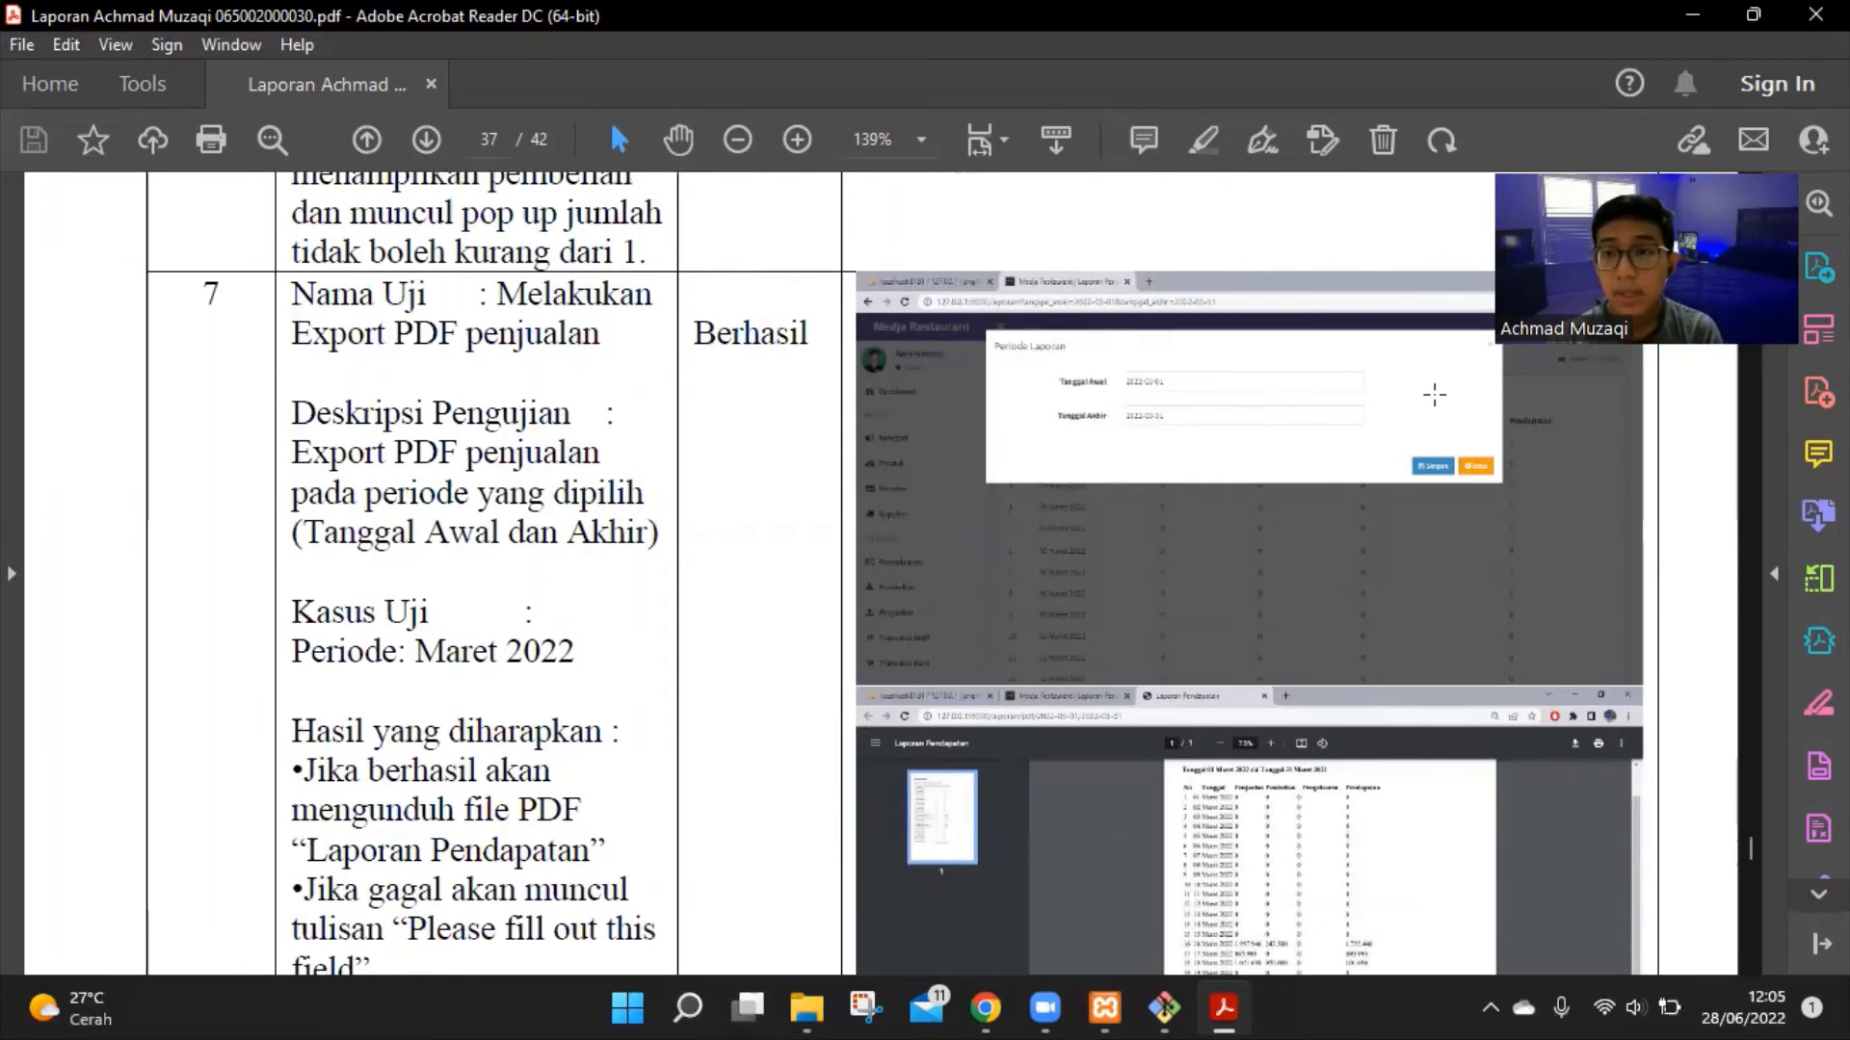
scroll(1422, 517, down, 3)
scroll(1424, 519, up, 2)
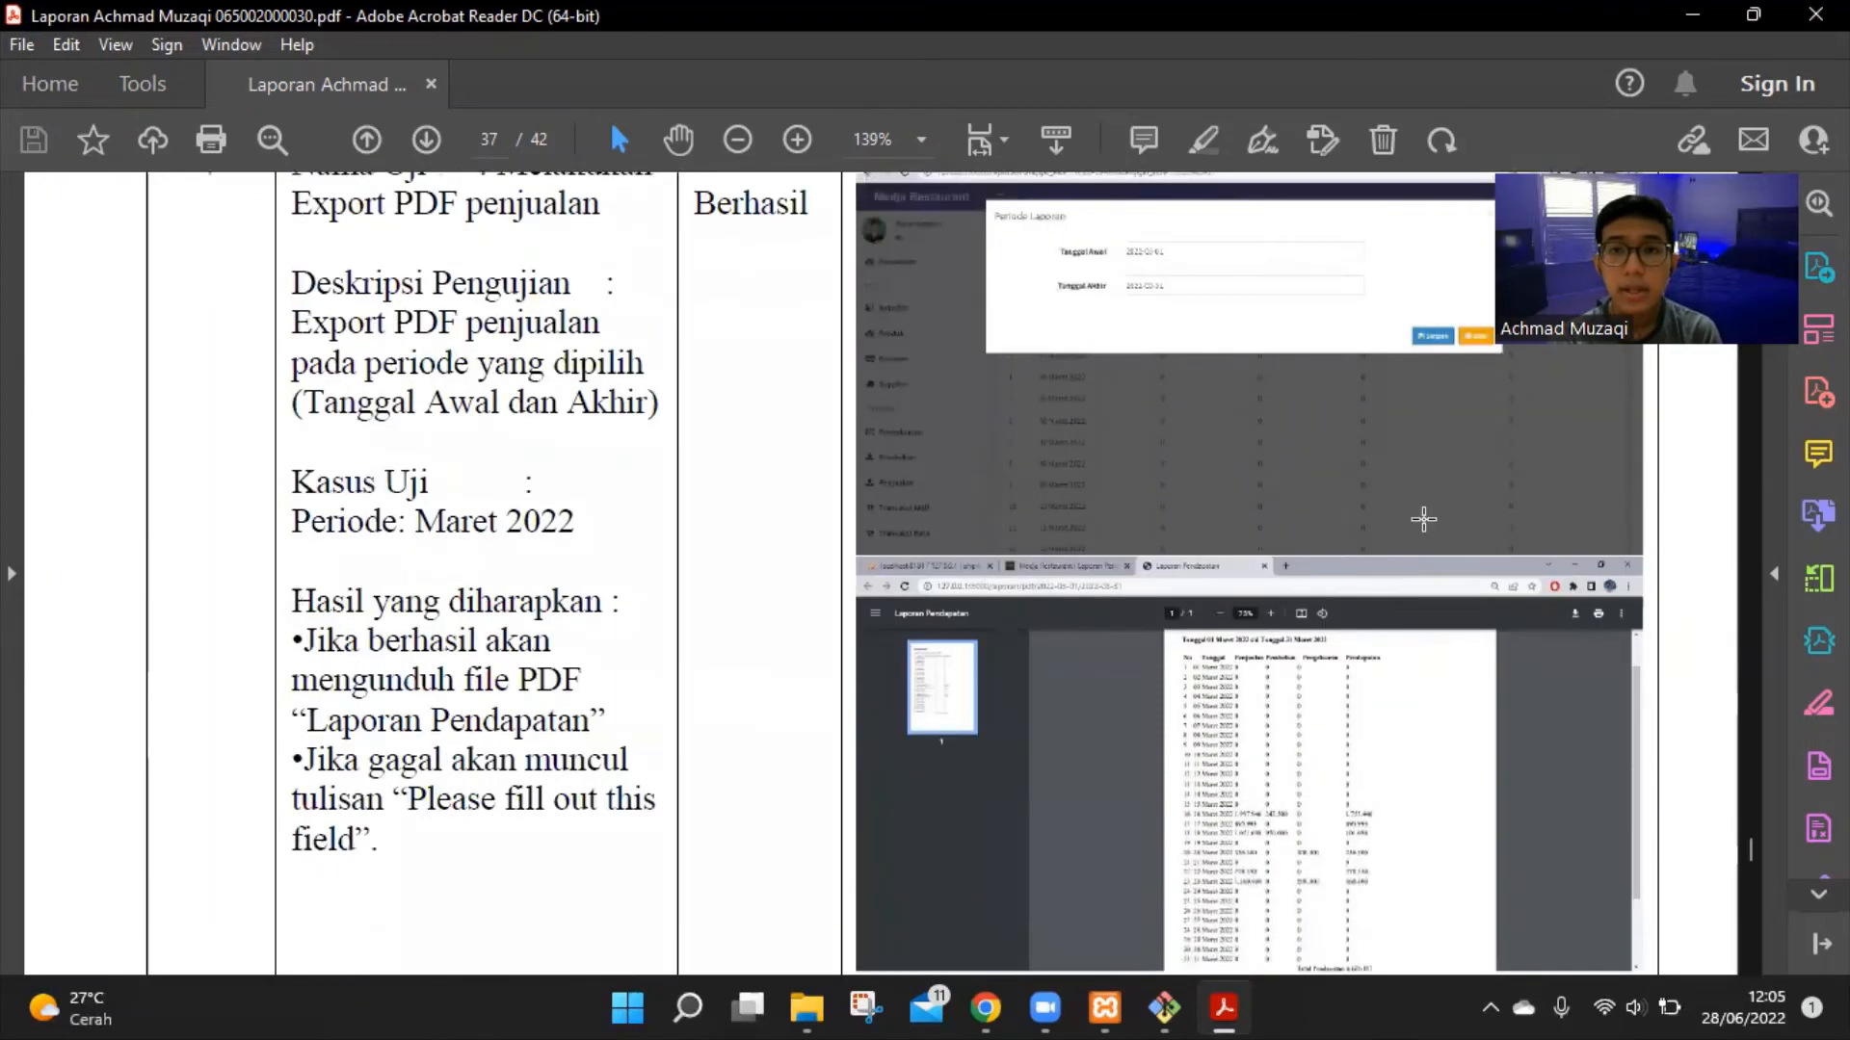
scroll(1423, 519, down, 2)
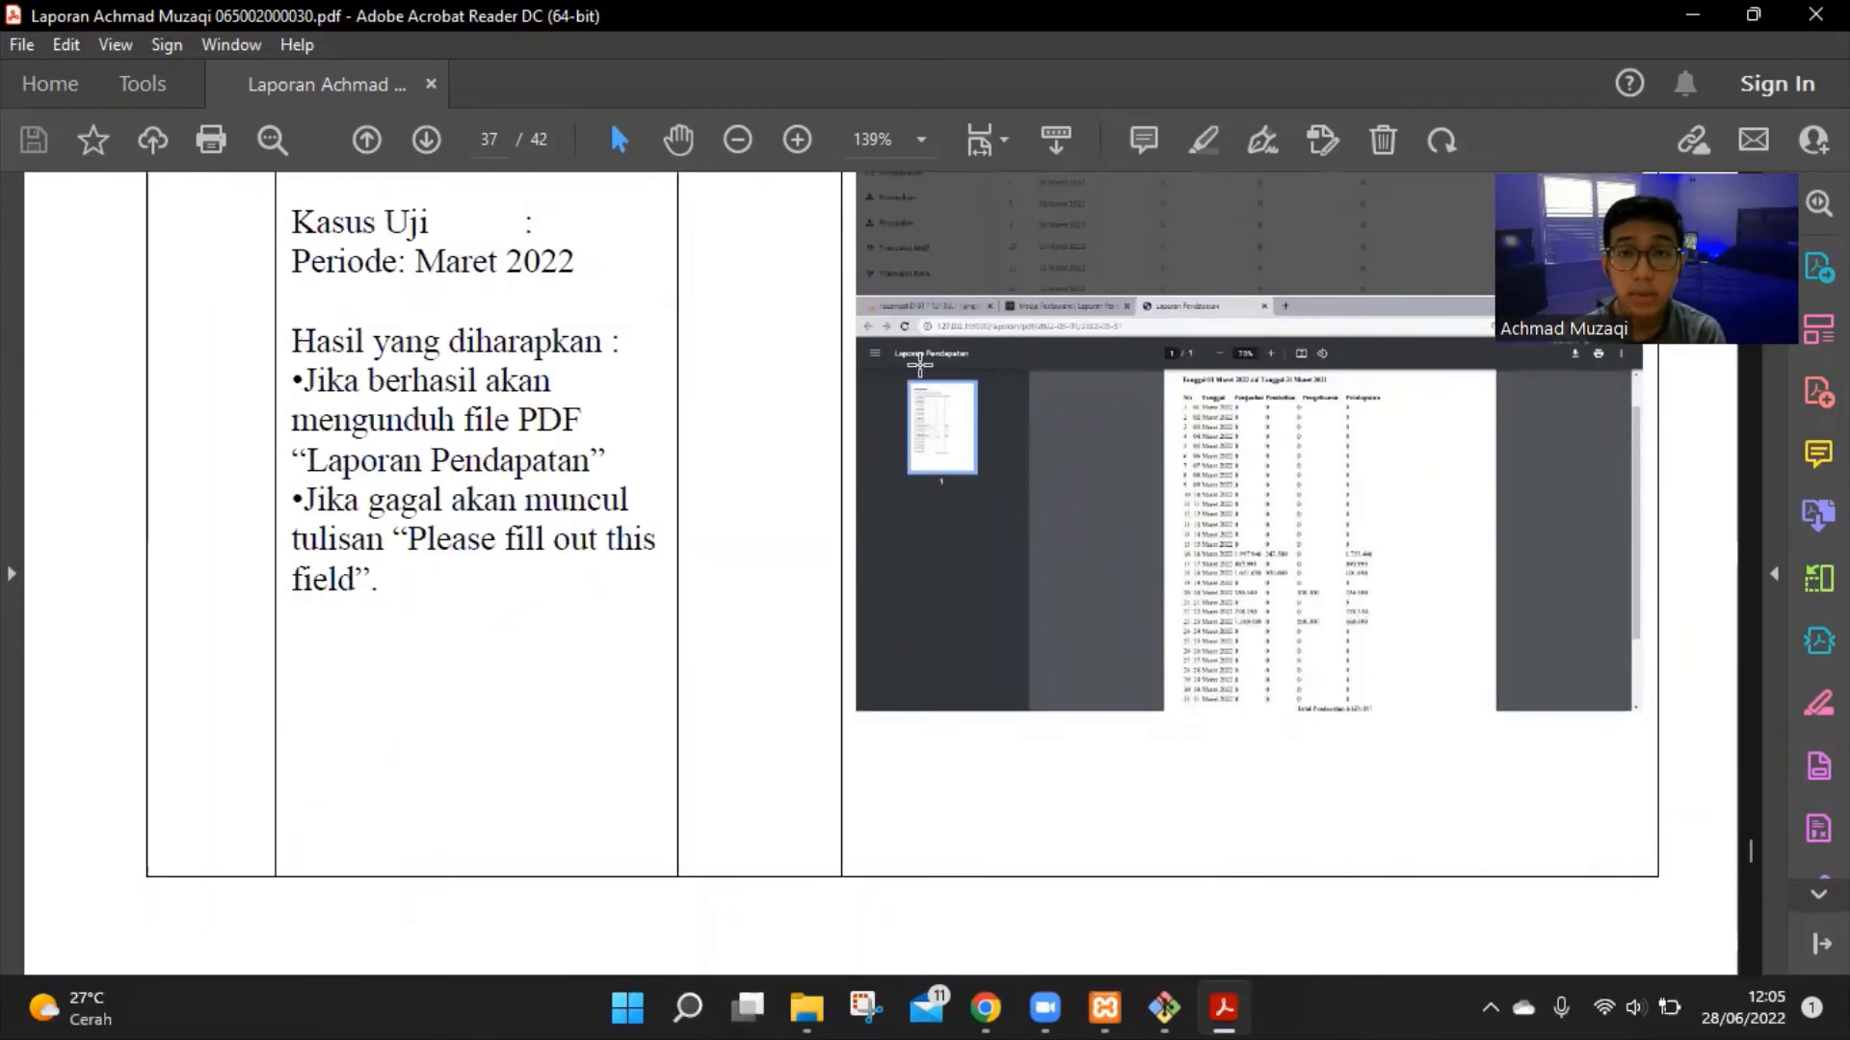
scroll(1117, 430, down, 10)
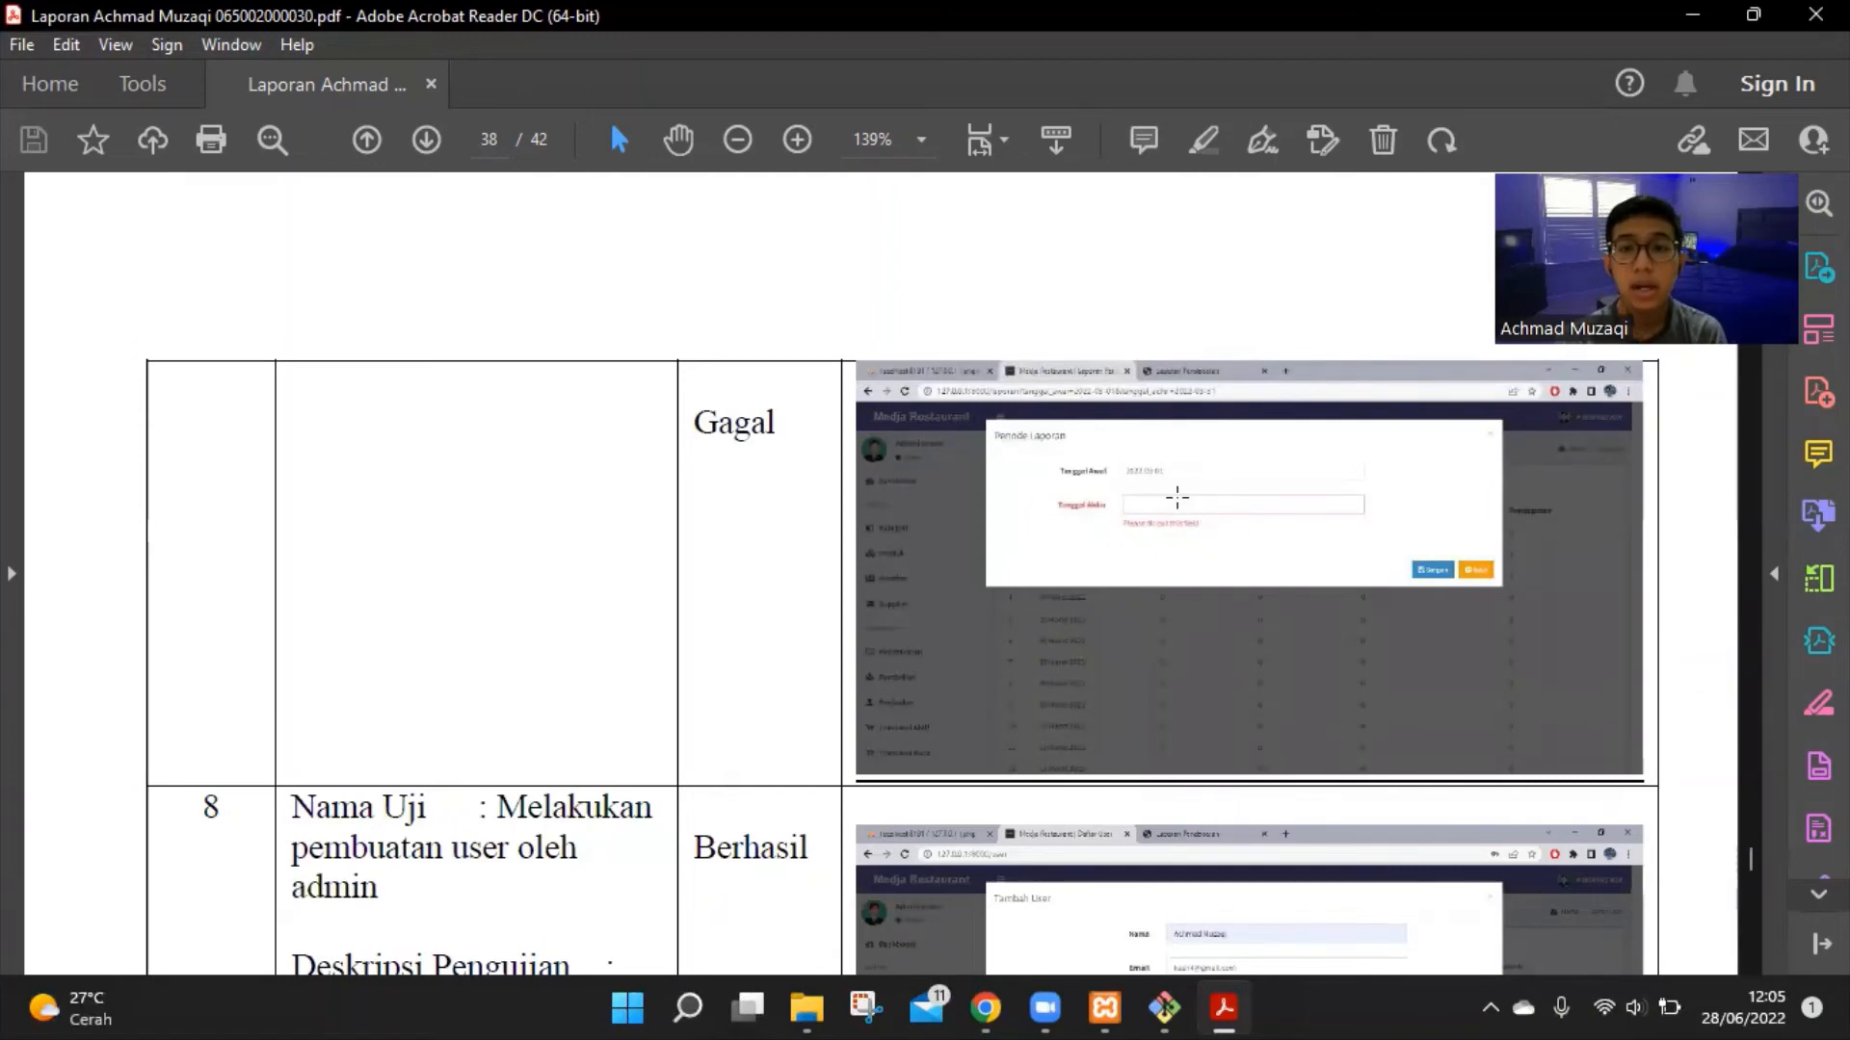
Scroll page 38 to test 8's Berhasil case with the new user's name, email, password and confirmation
scroll(1146, 491, down, 5)
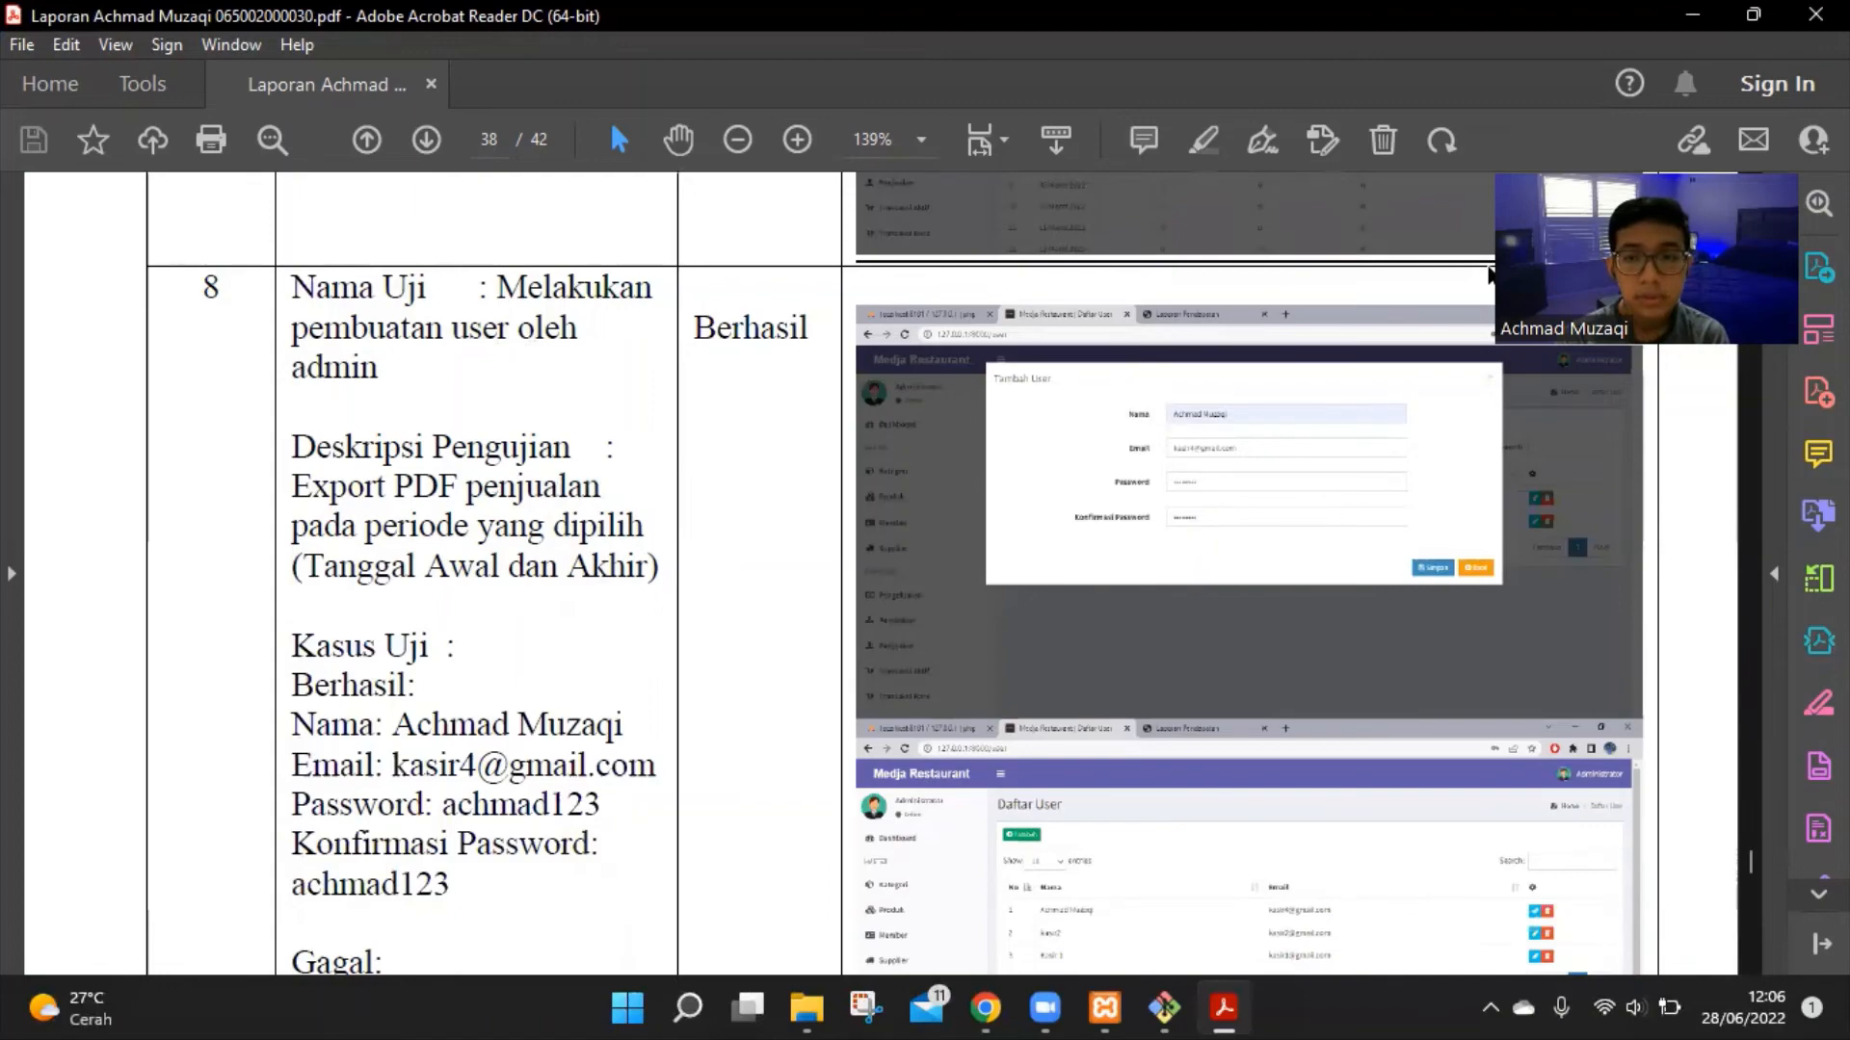
key(super+shift+s)
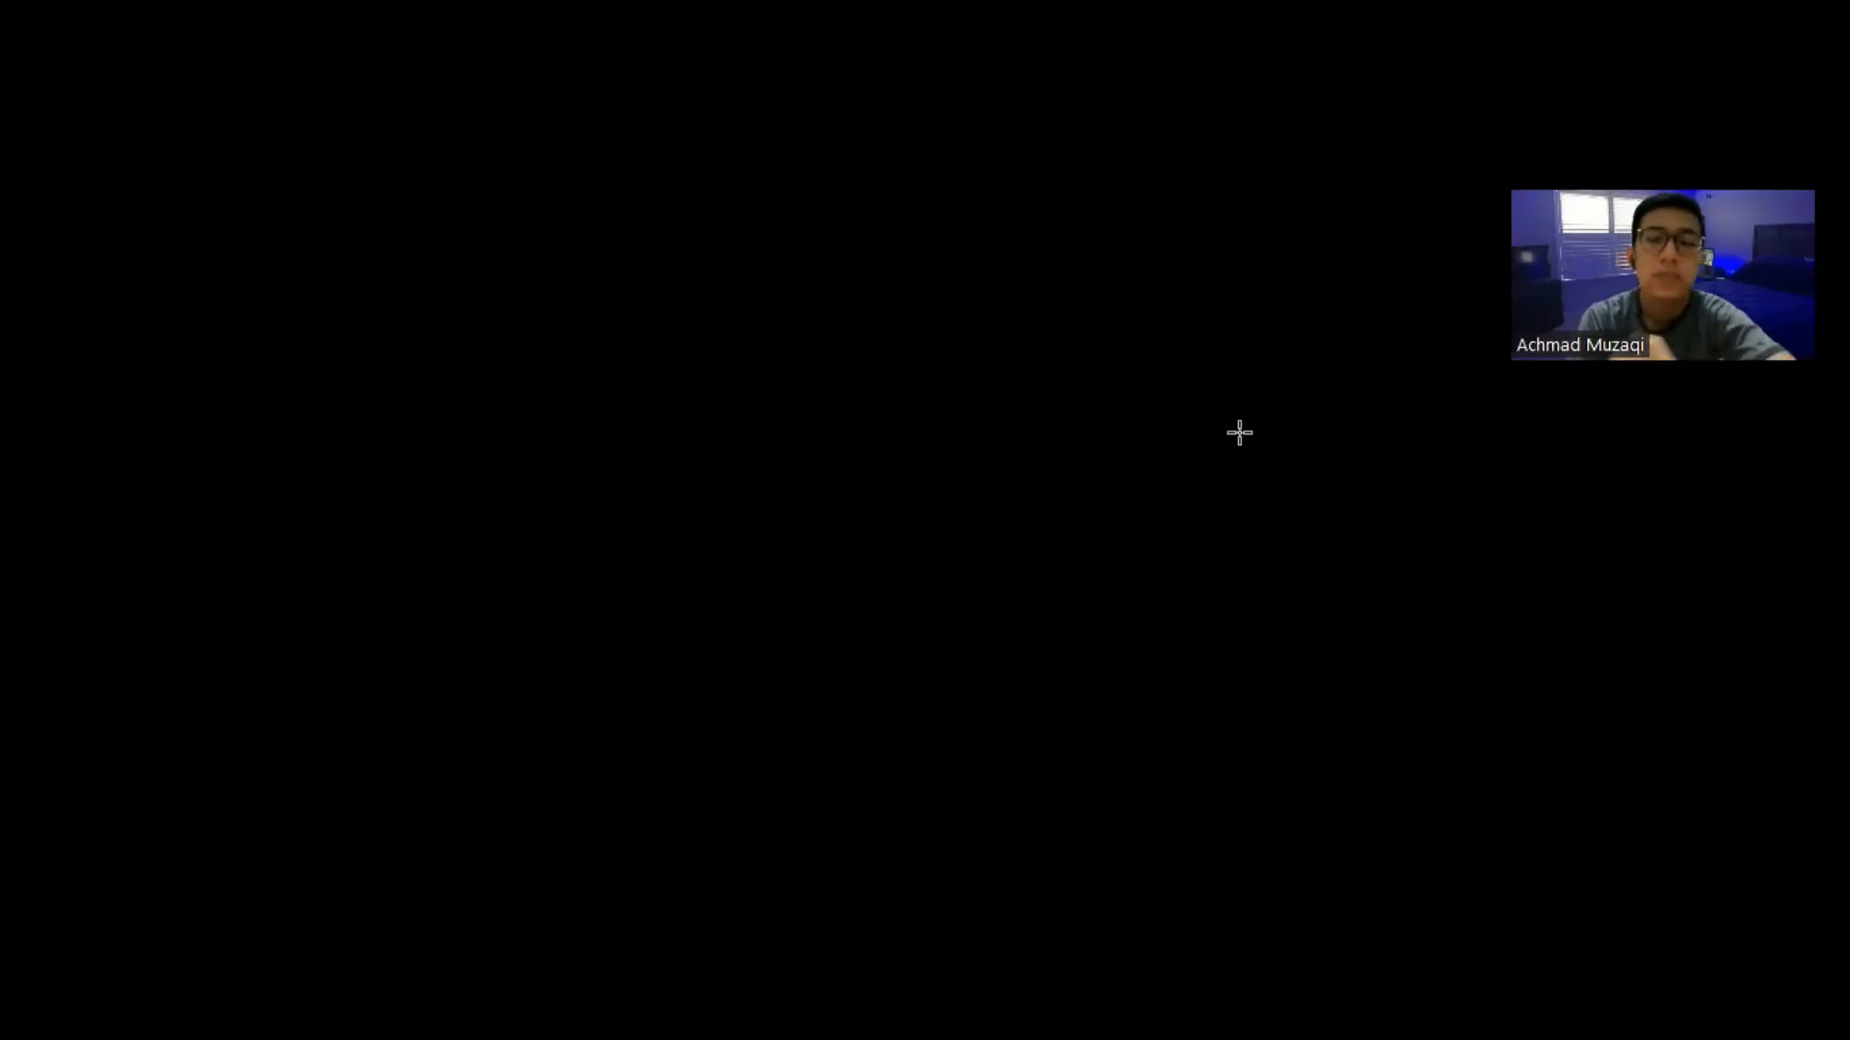
key(Escape)
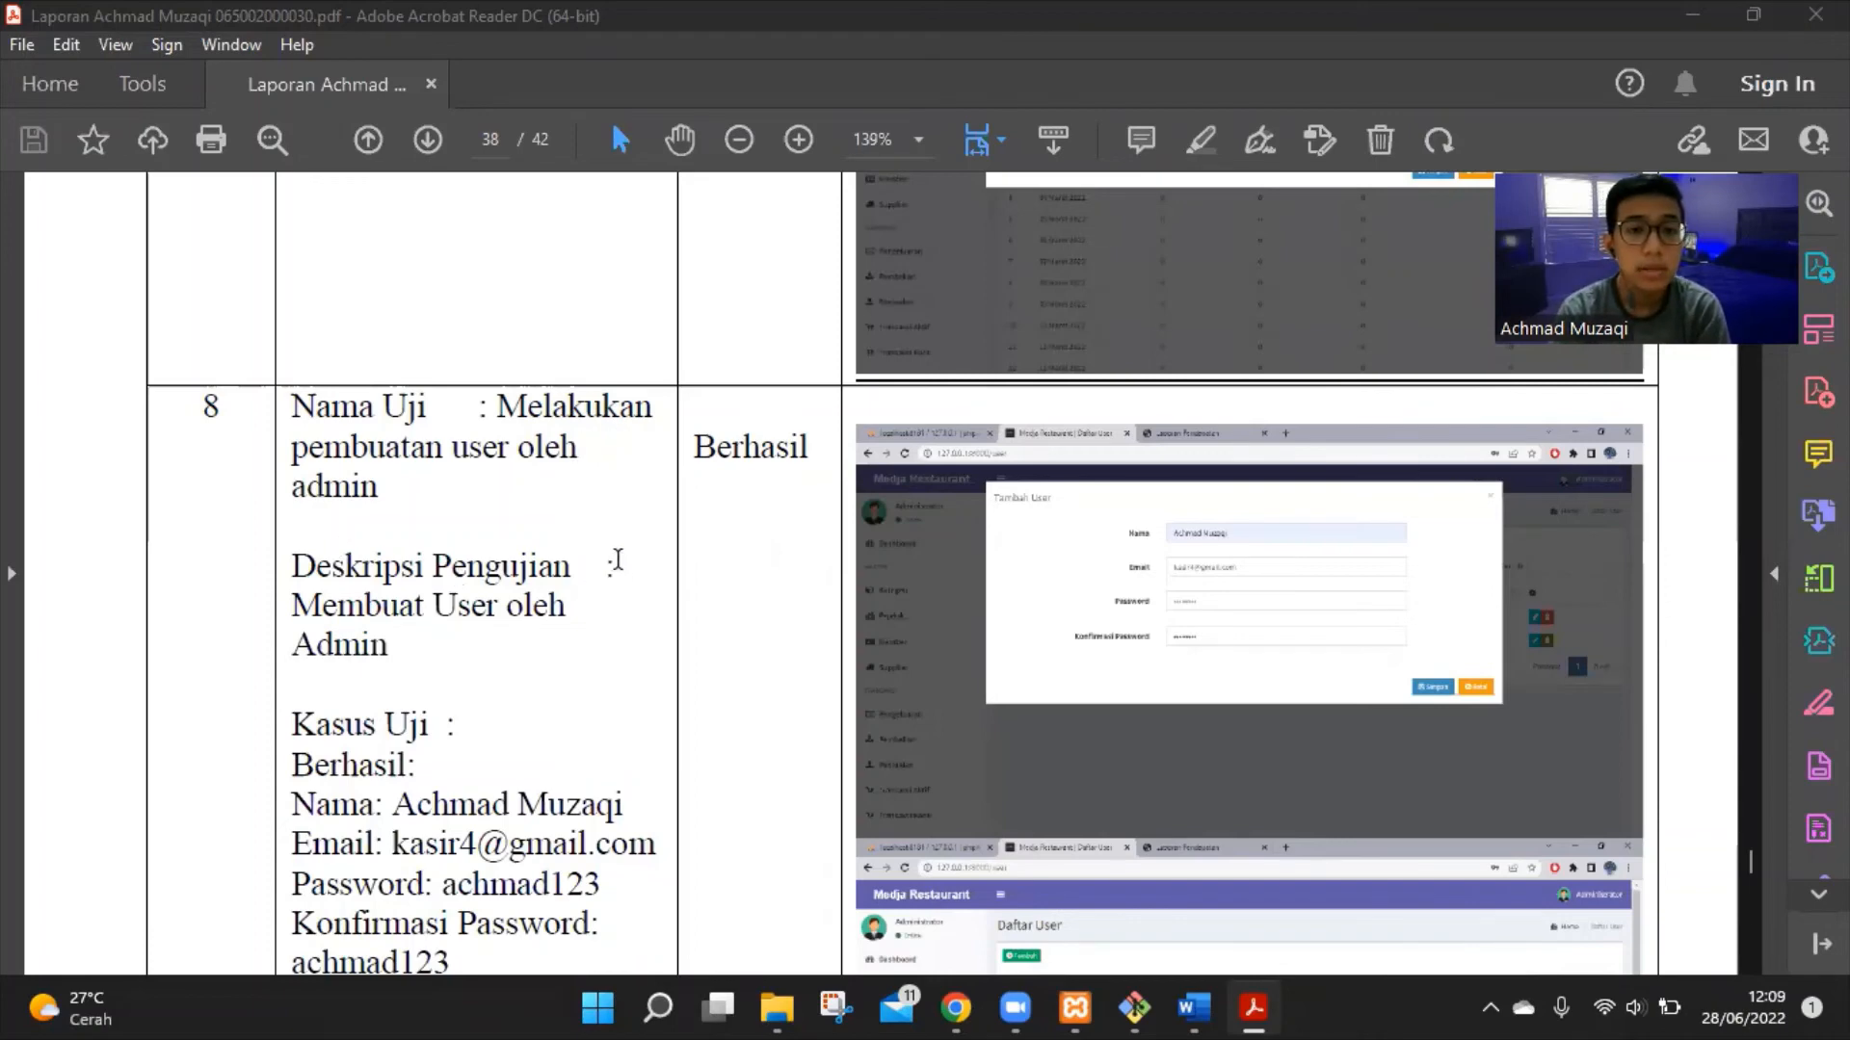
Review test 8's Berhasil and Gagal cases, including the invalid-email failure, on page 38
scroll(618, 560, down, 3)
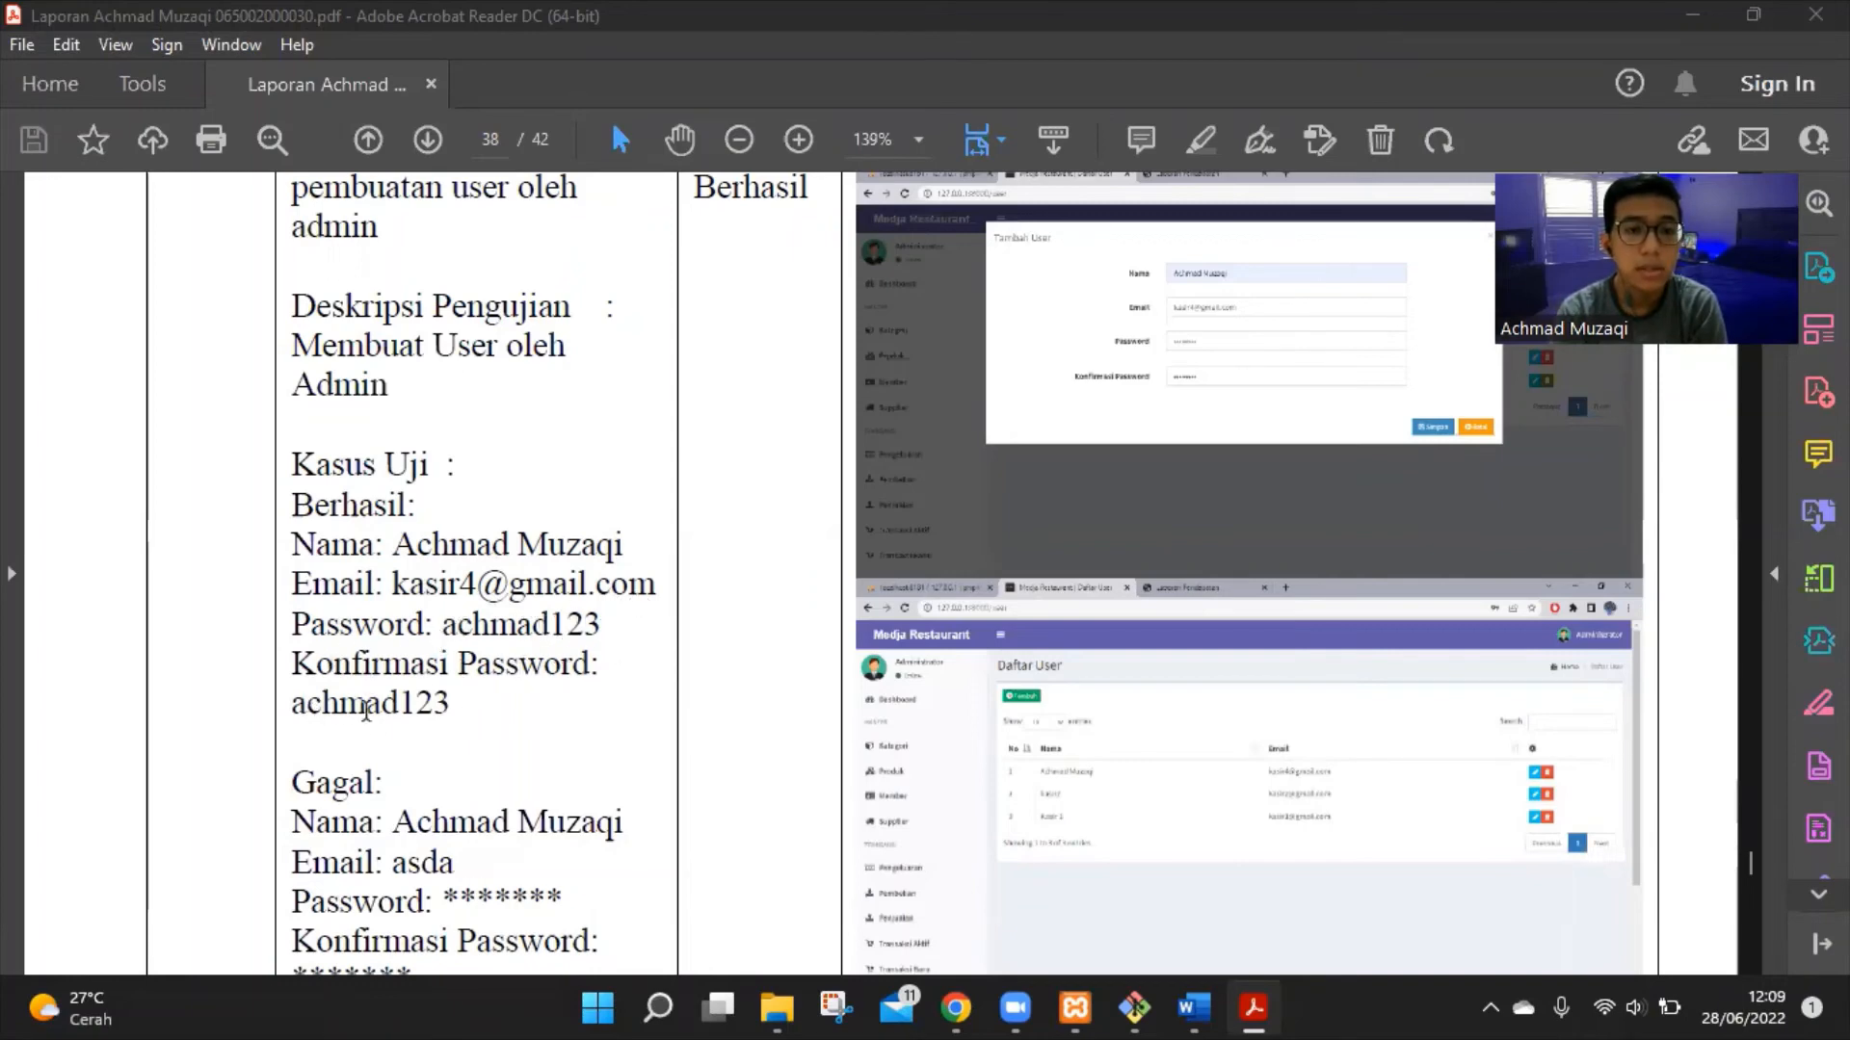
scroll(472, 679, down, 3)
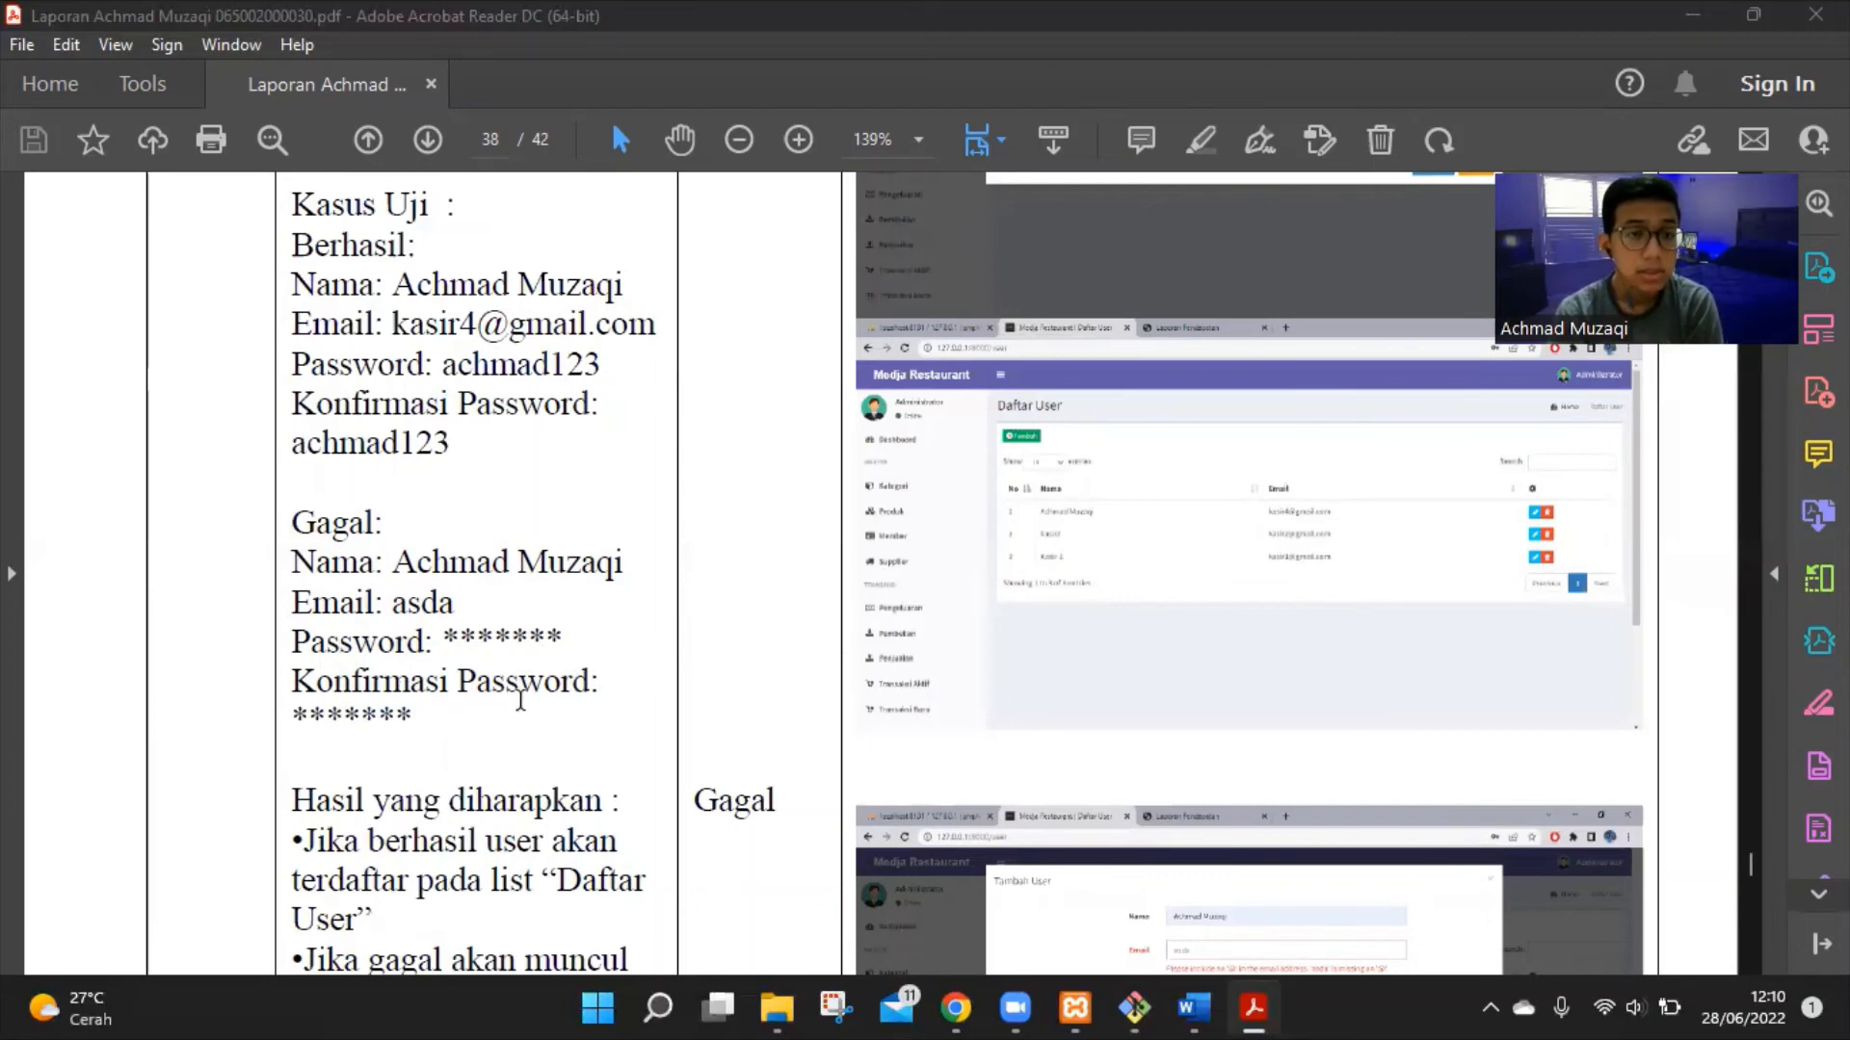
scroll(493, 646, down, 3)
scroll(494, 646, up, 1)
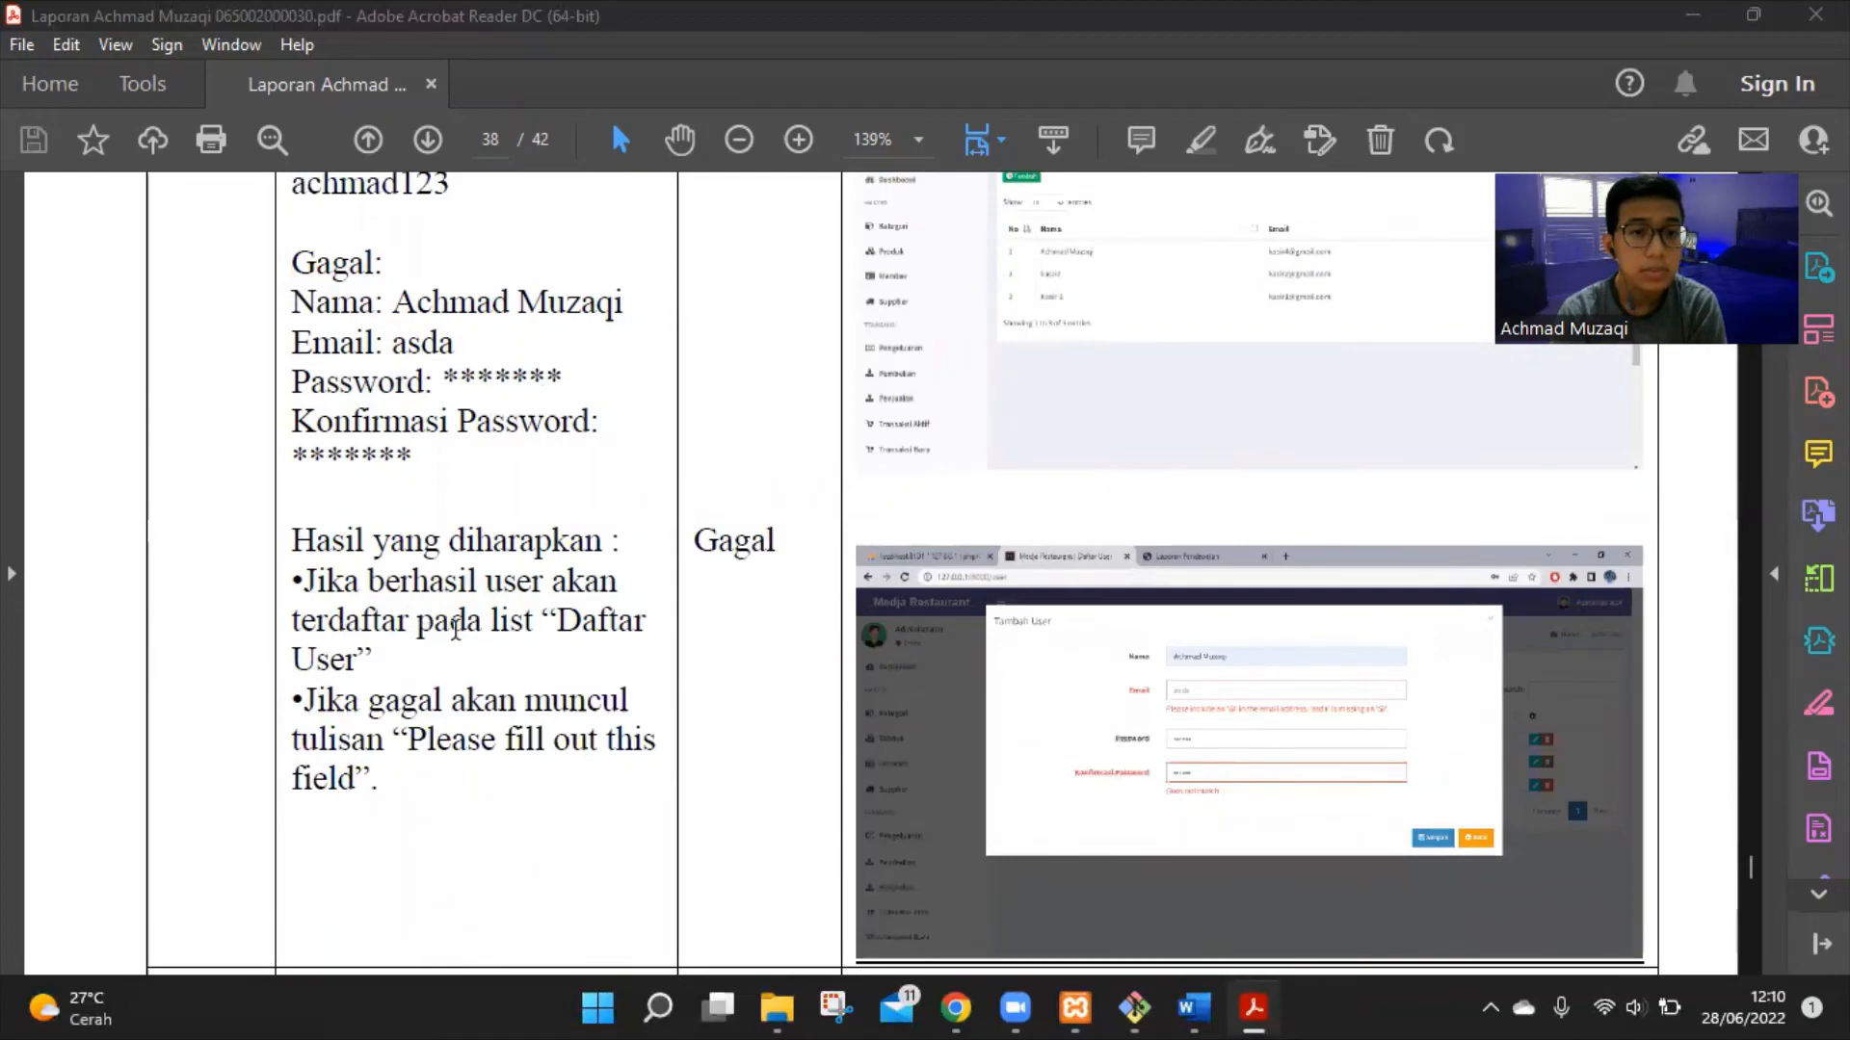
scroll(577, 641, up, 2)
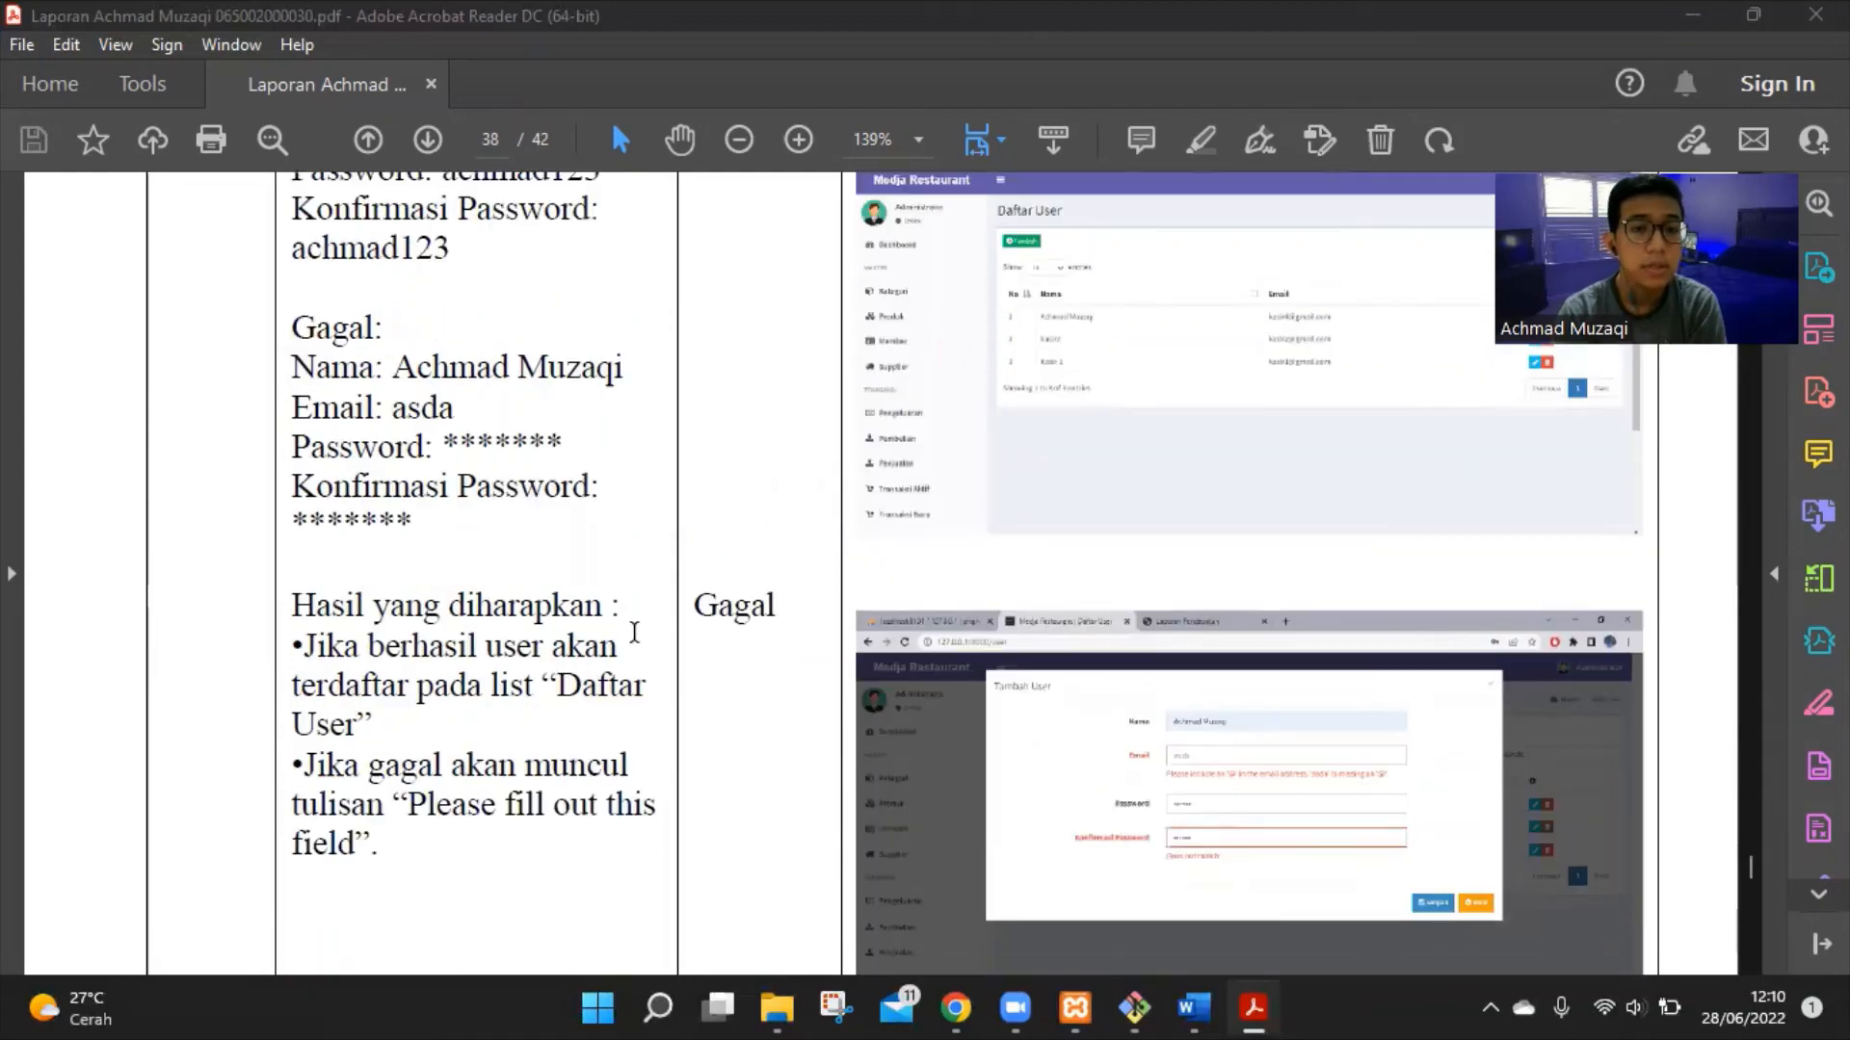
scroll(561, 631, down, 3)
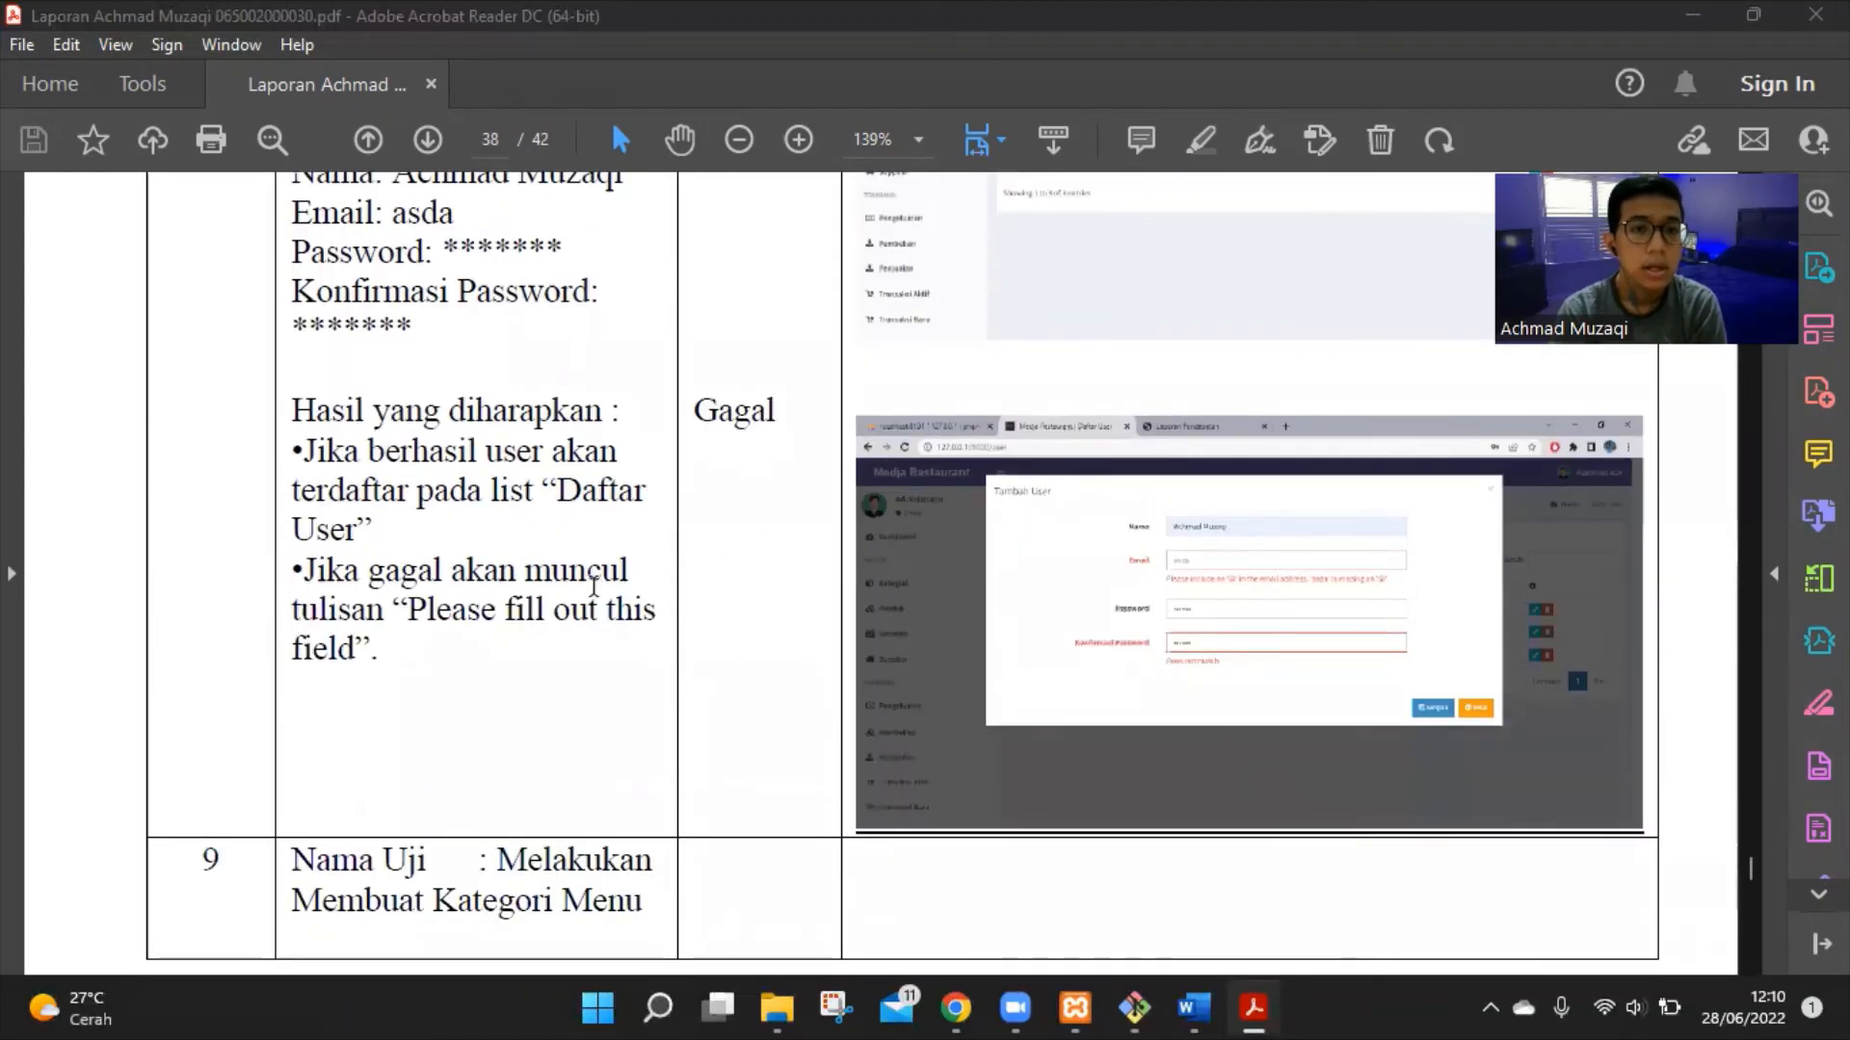
scroll(982, 710, up, 10)
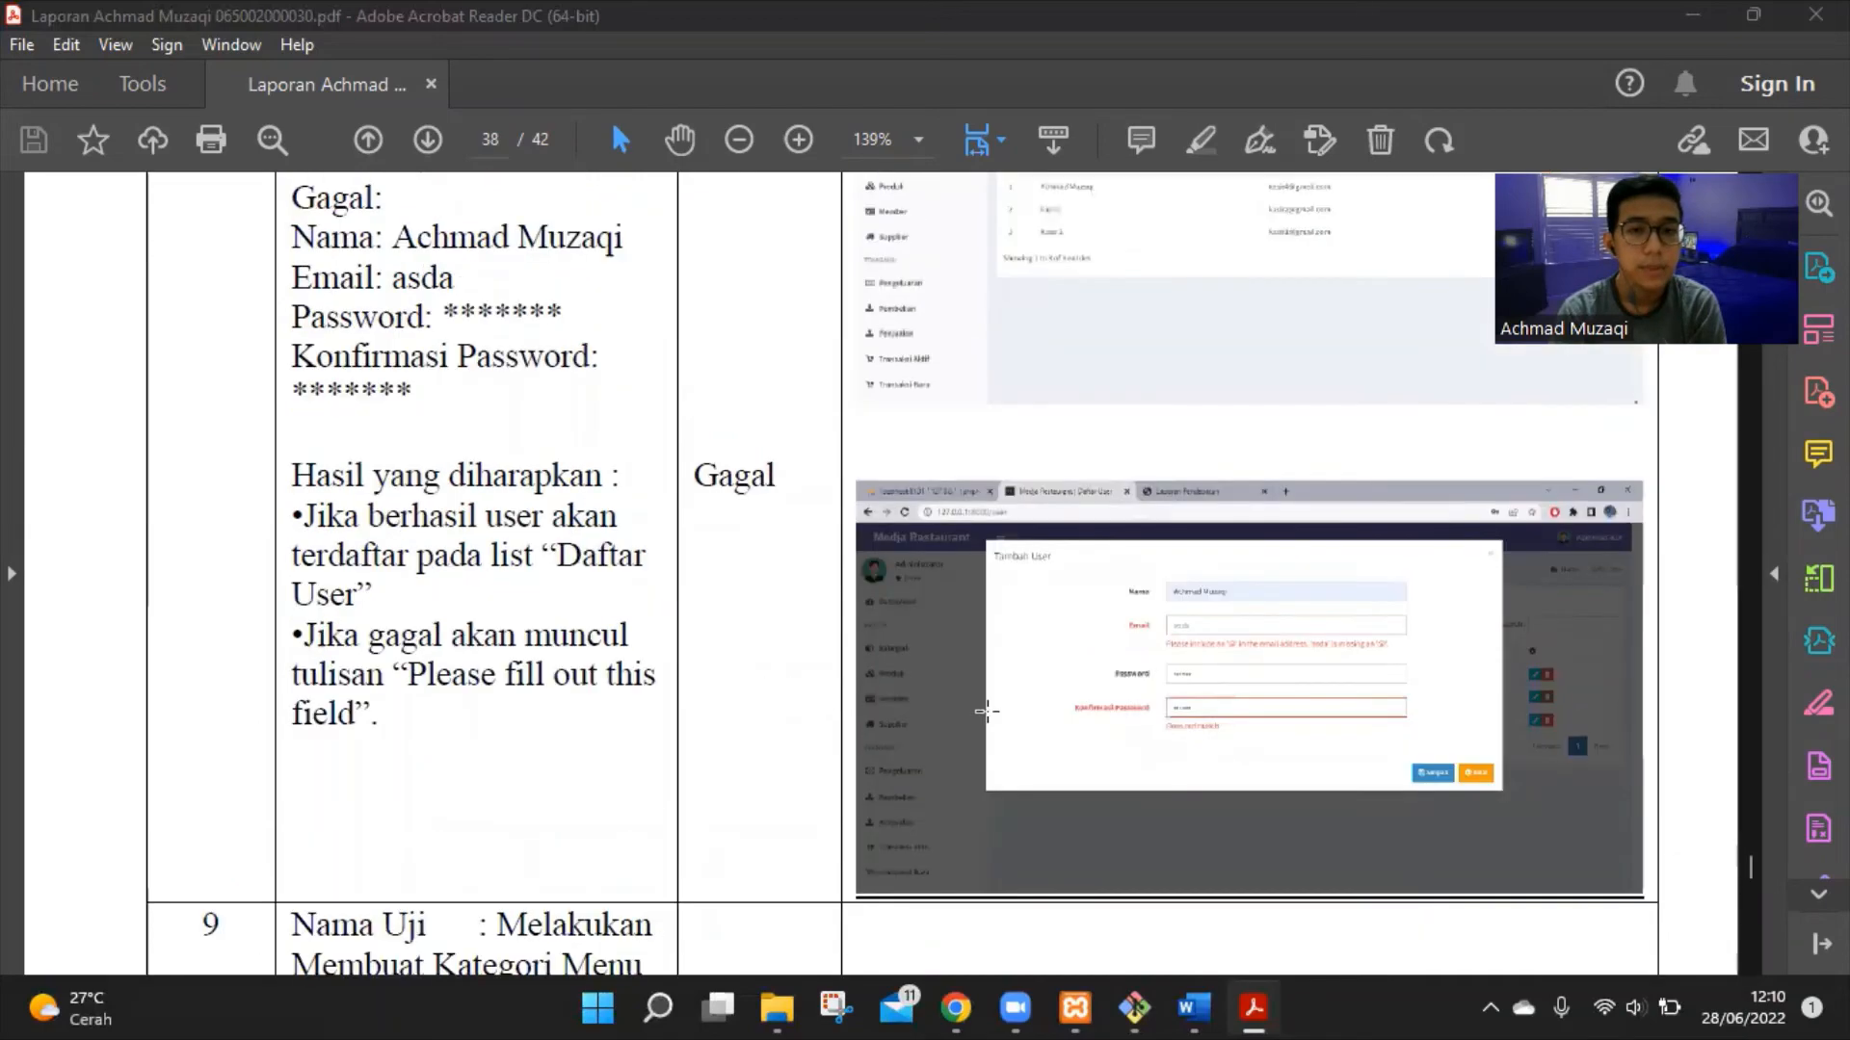
scroll(964, 626, down, 2)
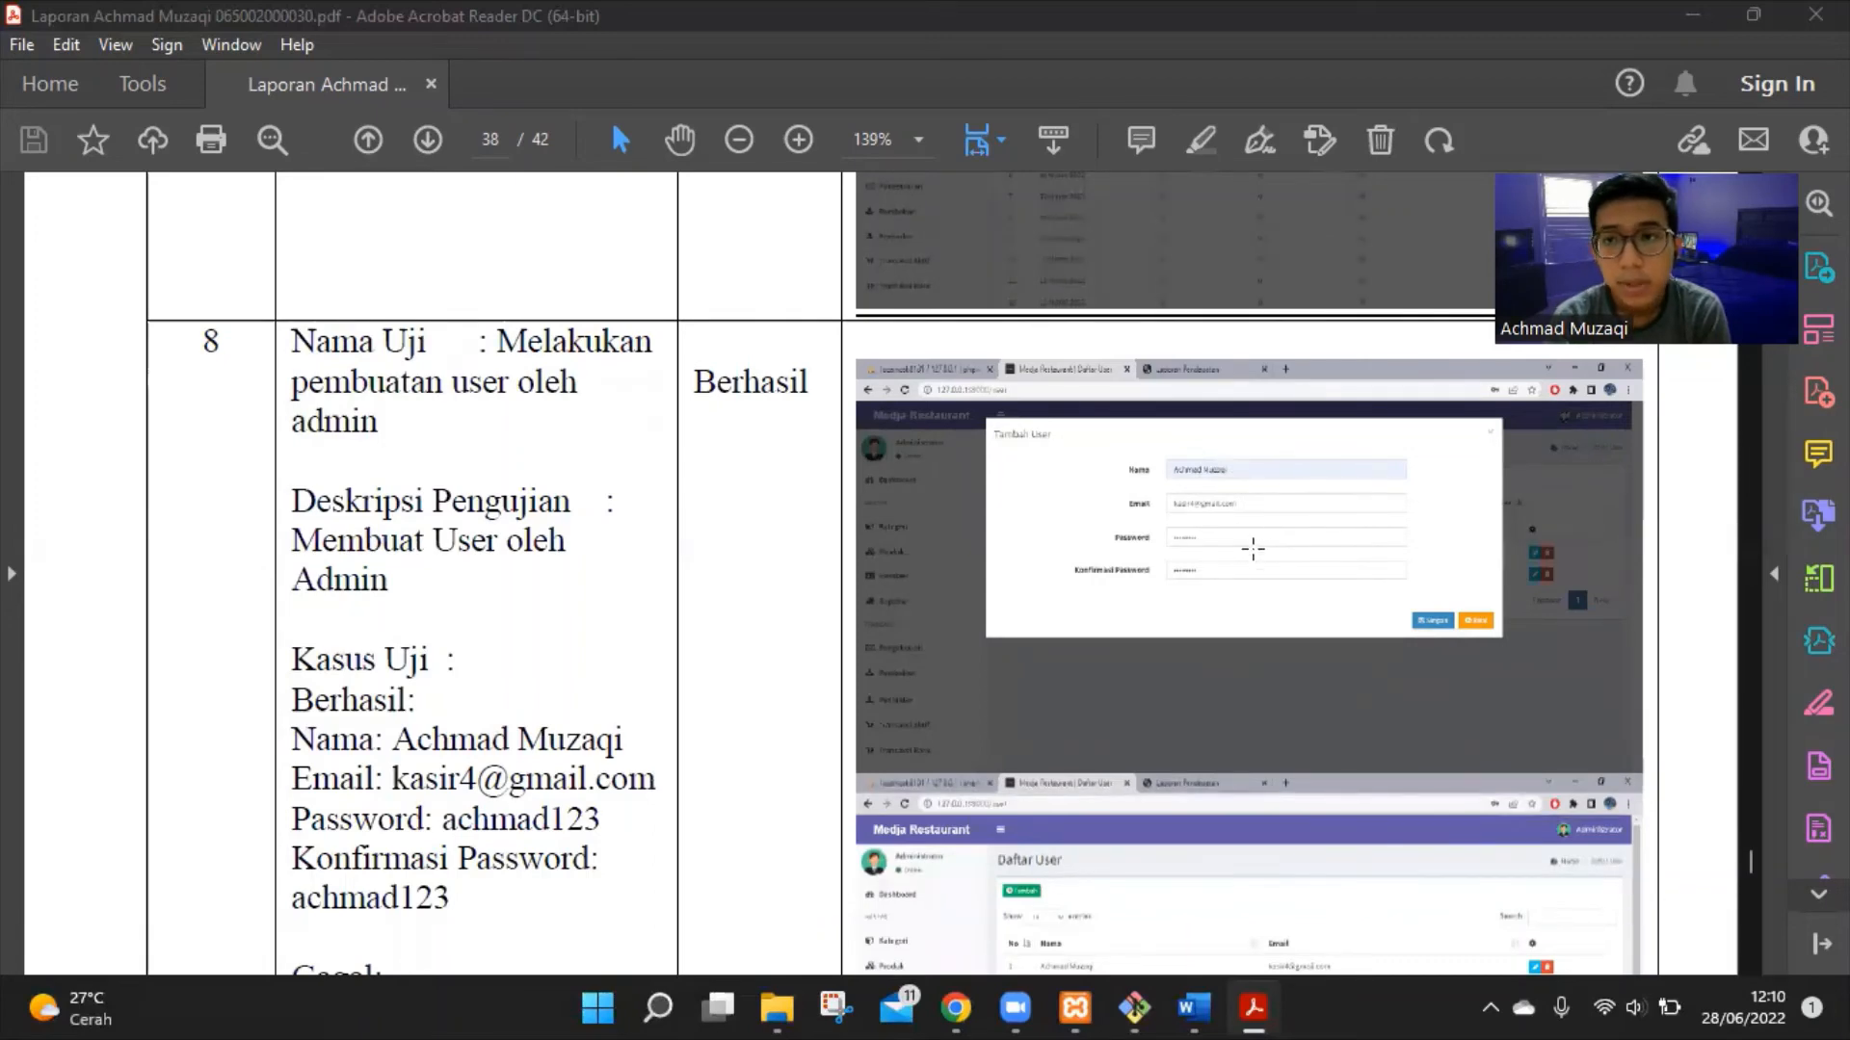
Scroll on to row 9, Melakukan Membuat Kategori Menu, at the end of page 38
scroll(1424, 586, down, 3)
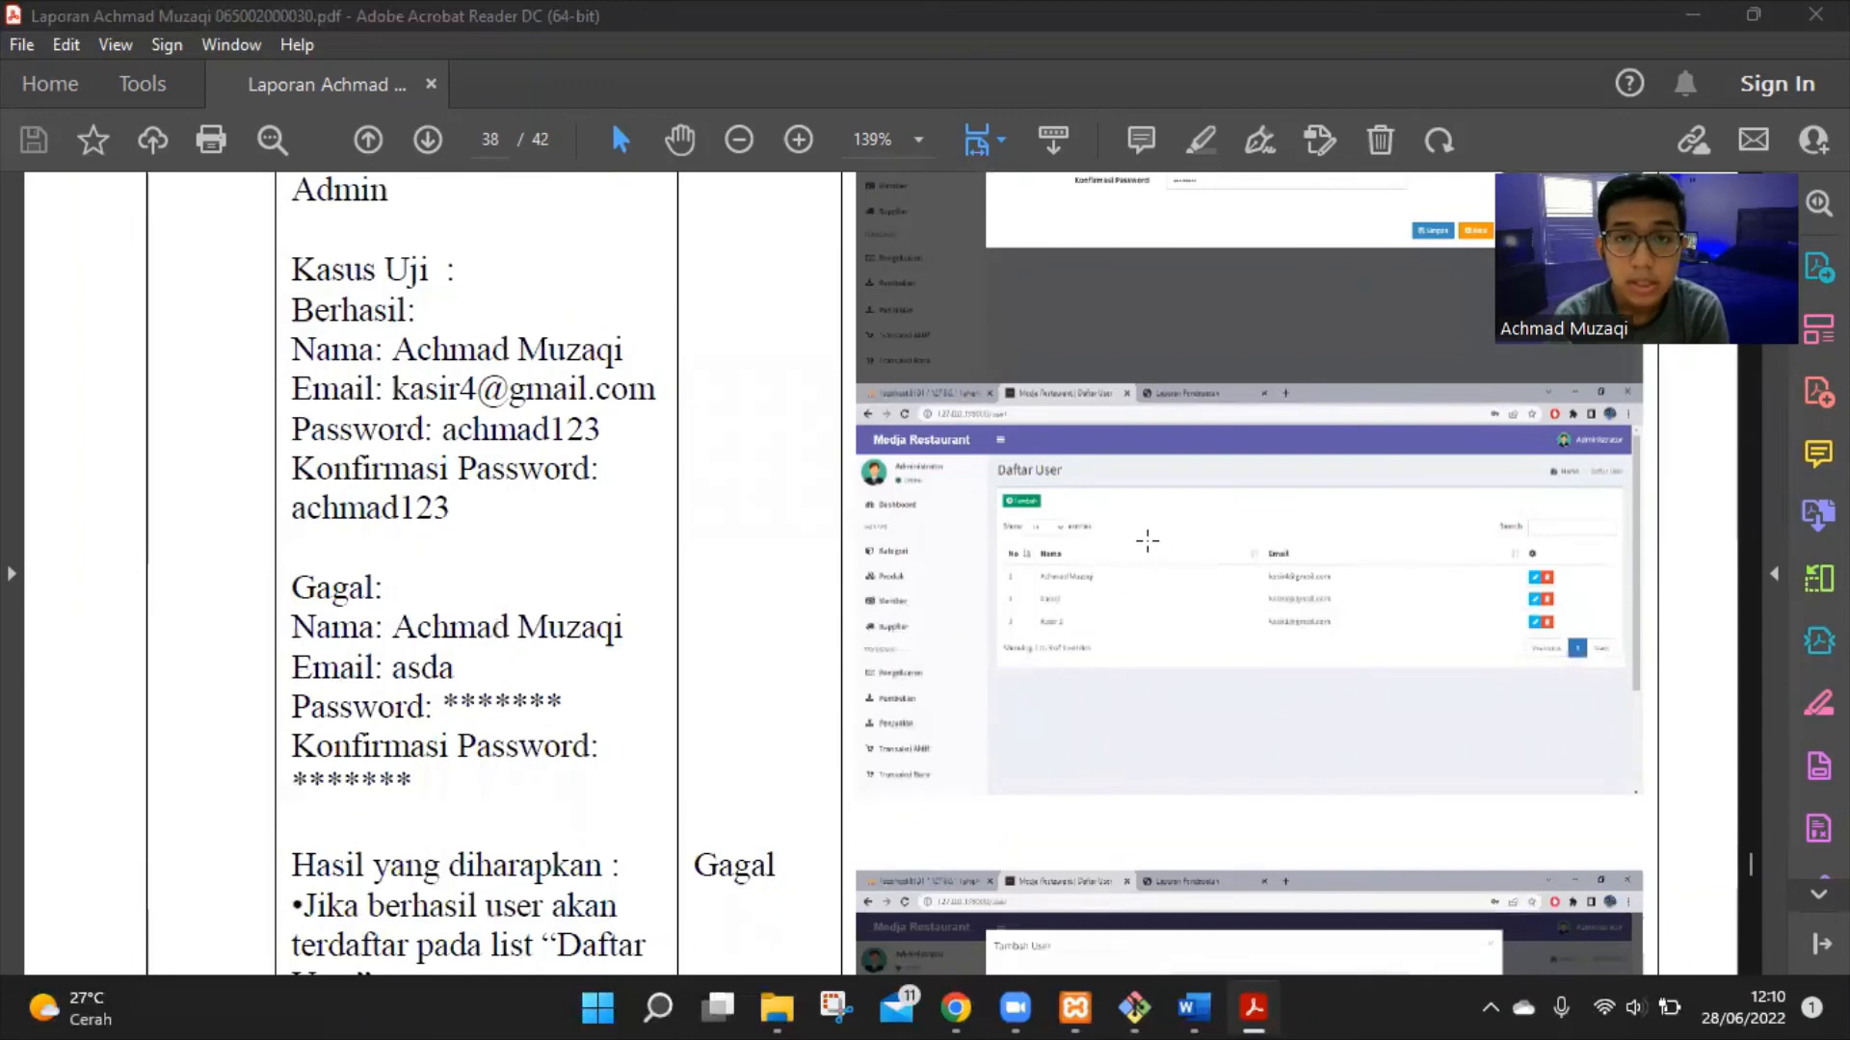
scroll(1158, 541, down, 4)
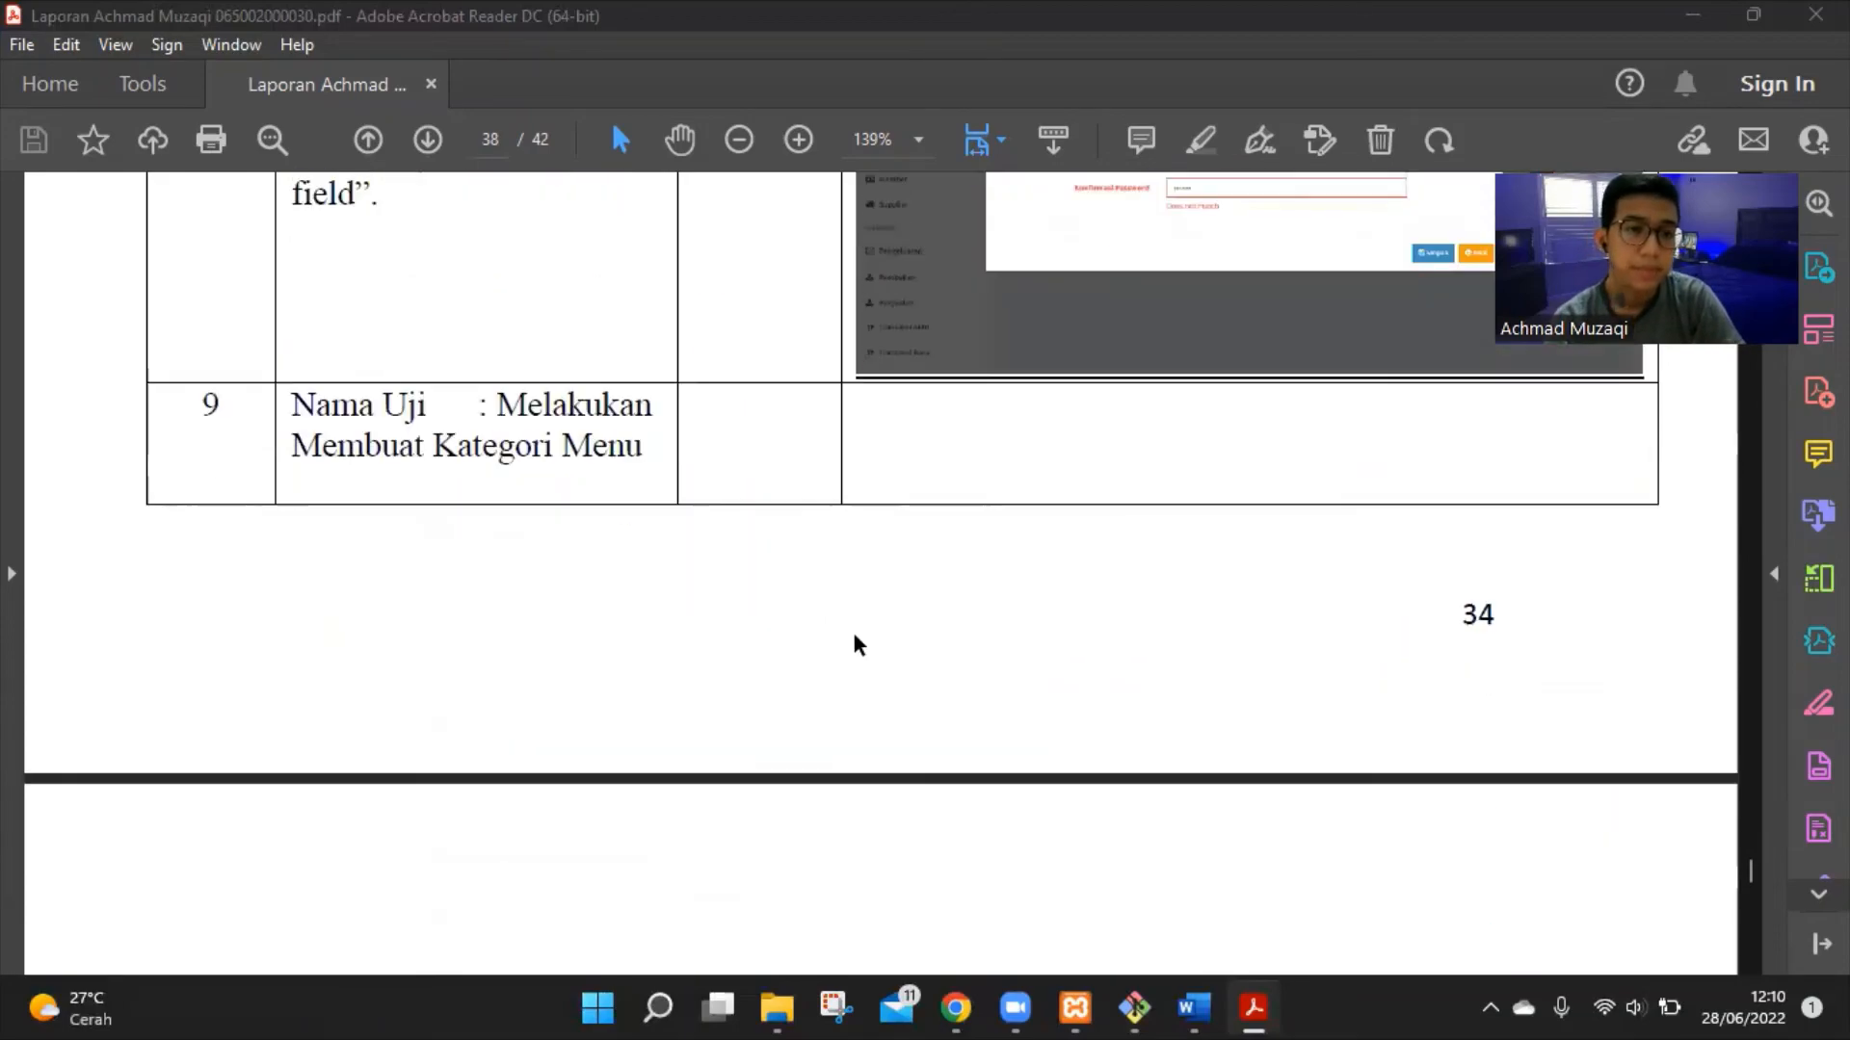
scroll(851, 629, down, 2)
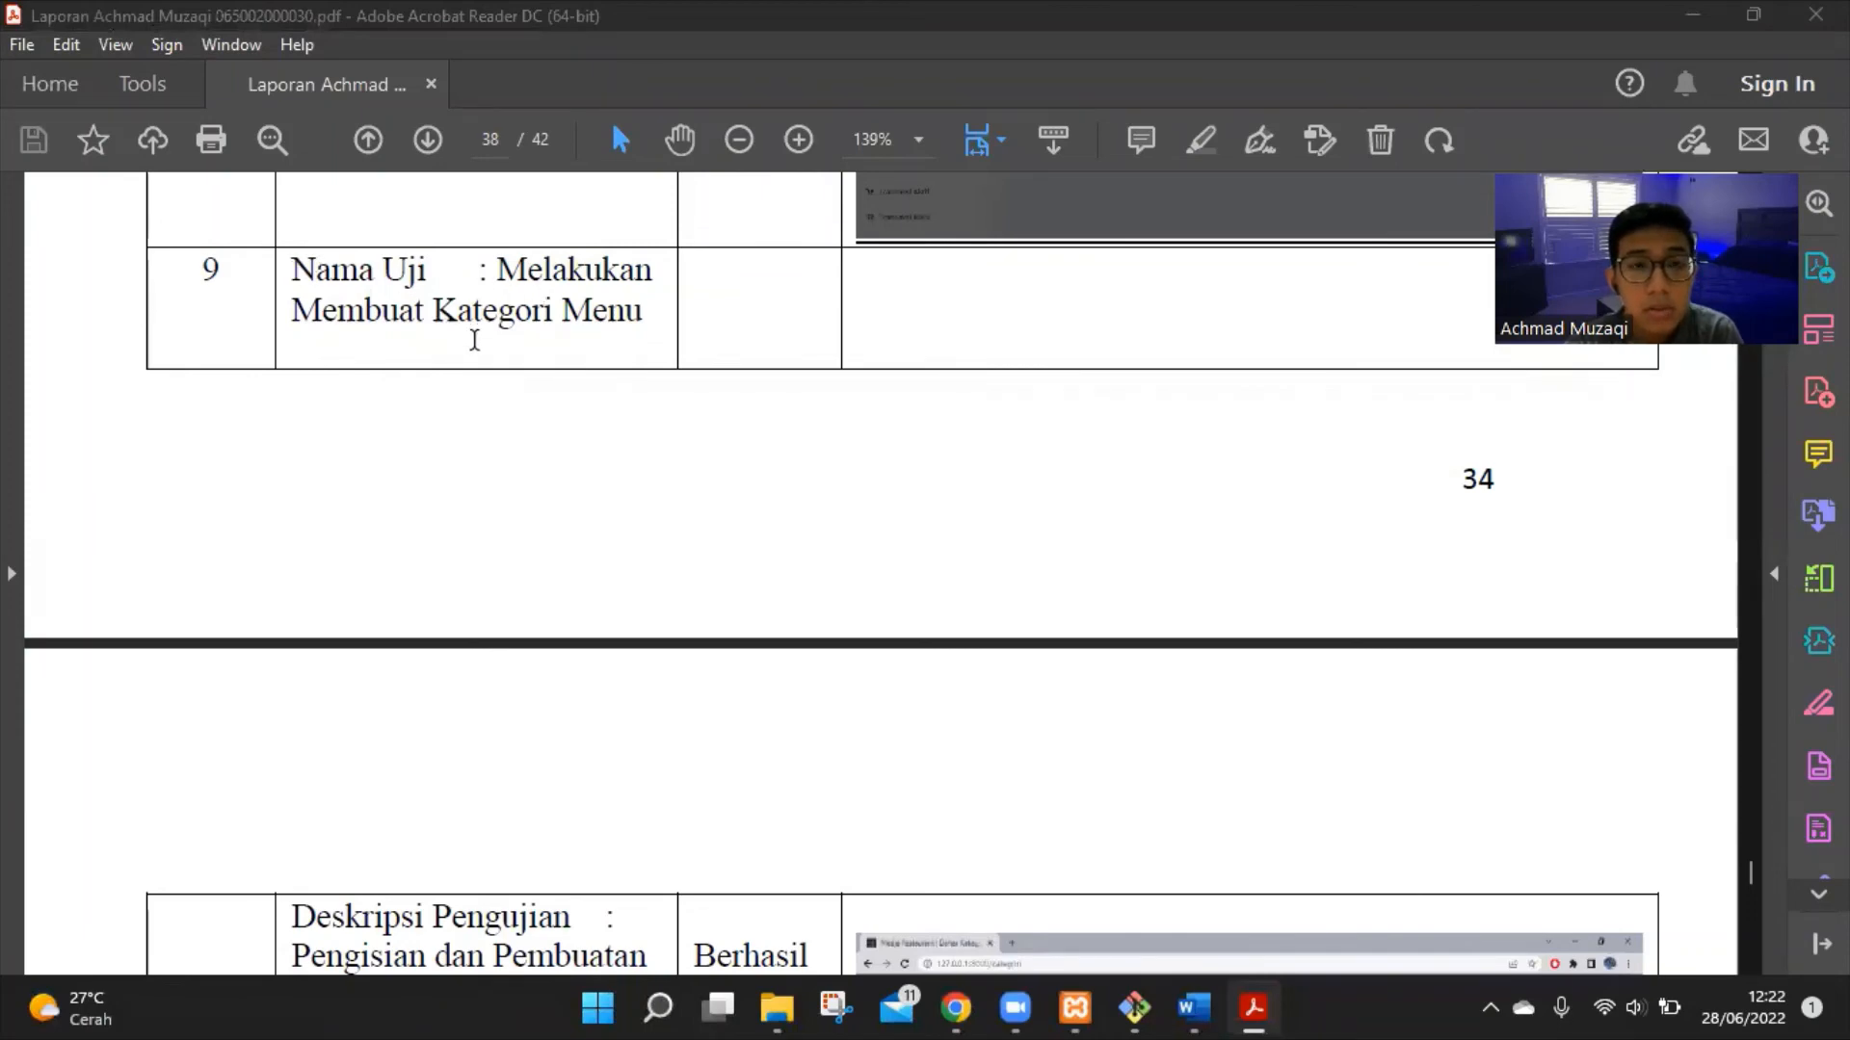
Scroll past test 9's Kategori Menu screenshots and Gagal empty-name case to row 10, Melakukan Pembuatan Member
scroll(517, 385, down, 1)
scroll(521, 403, down, 2)
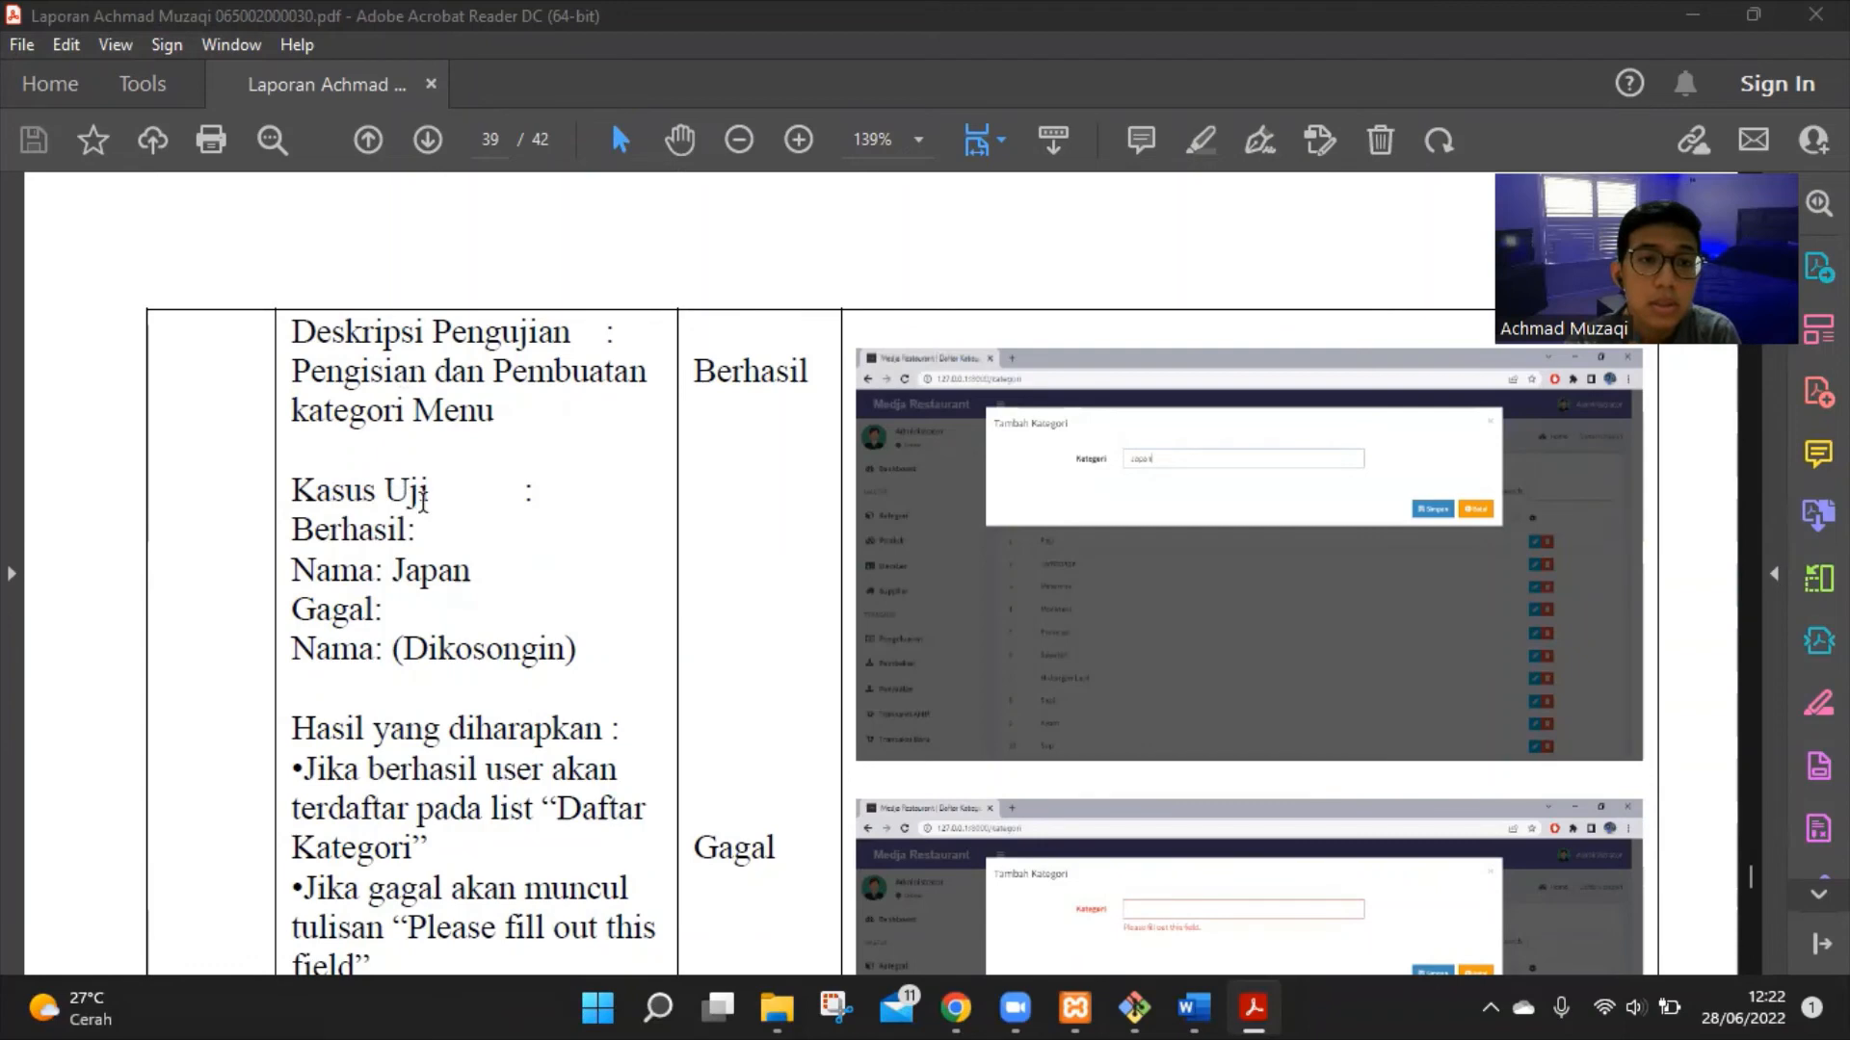
scroll(423, 499, down, 1)
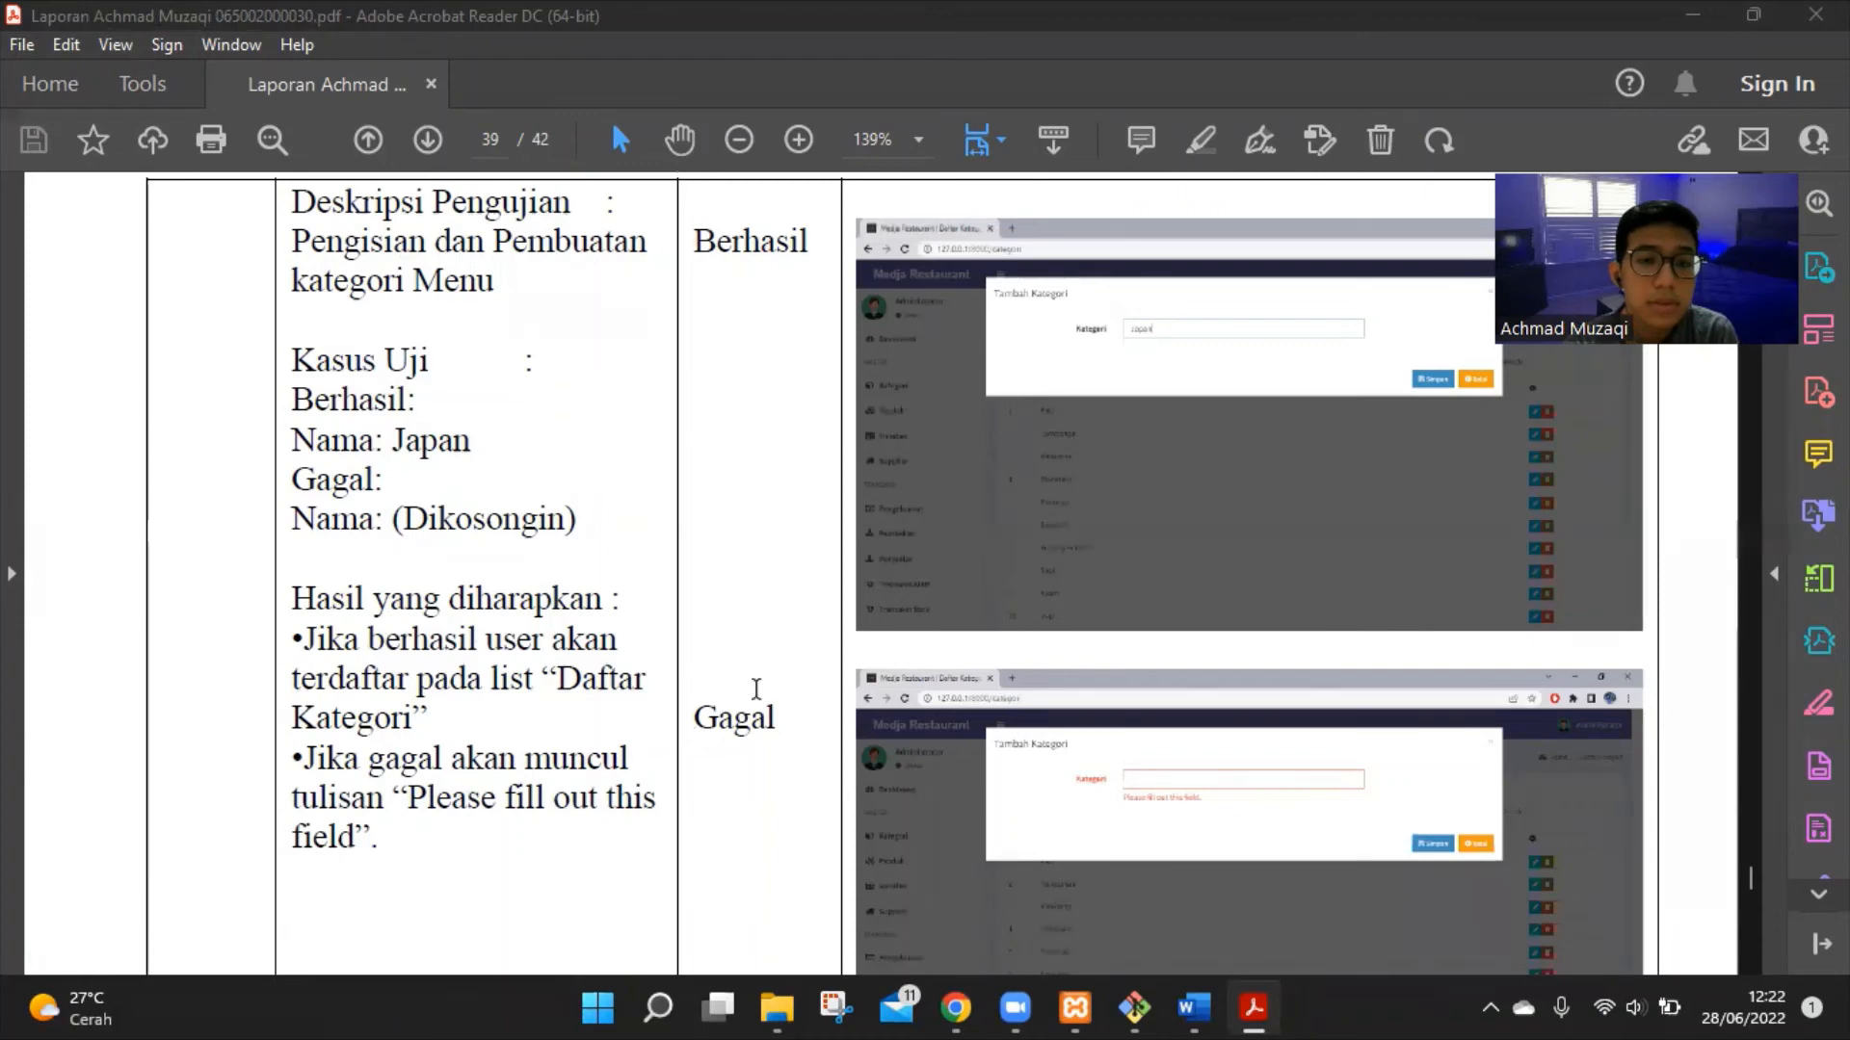
scroll(749, 708, up, 4)
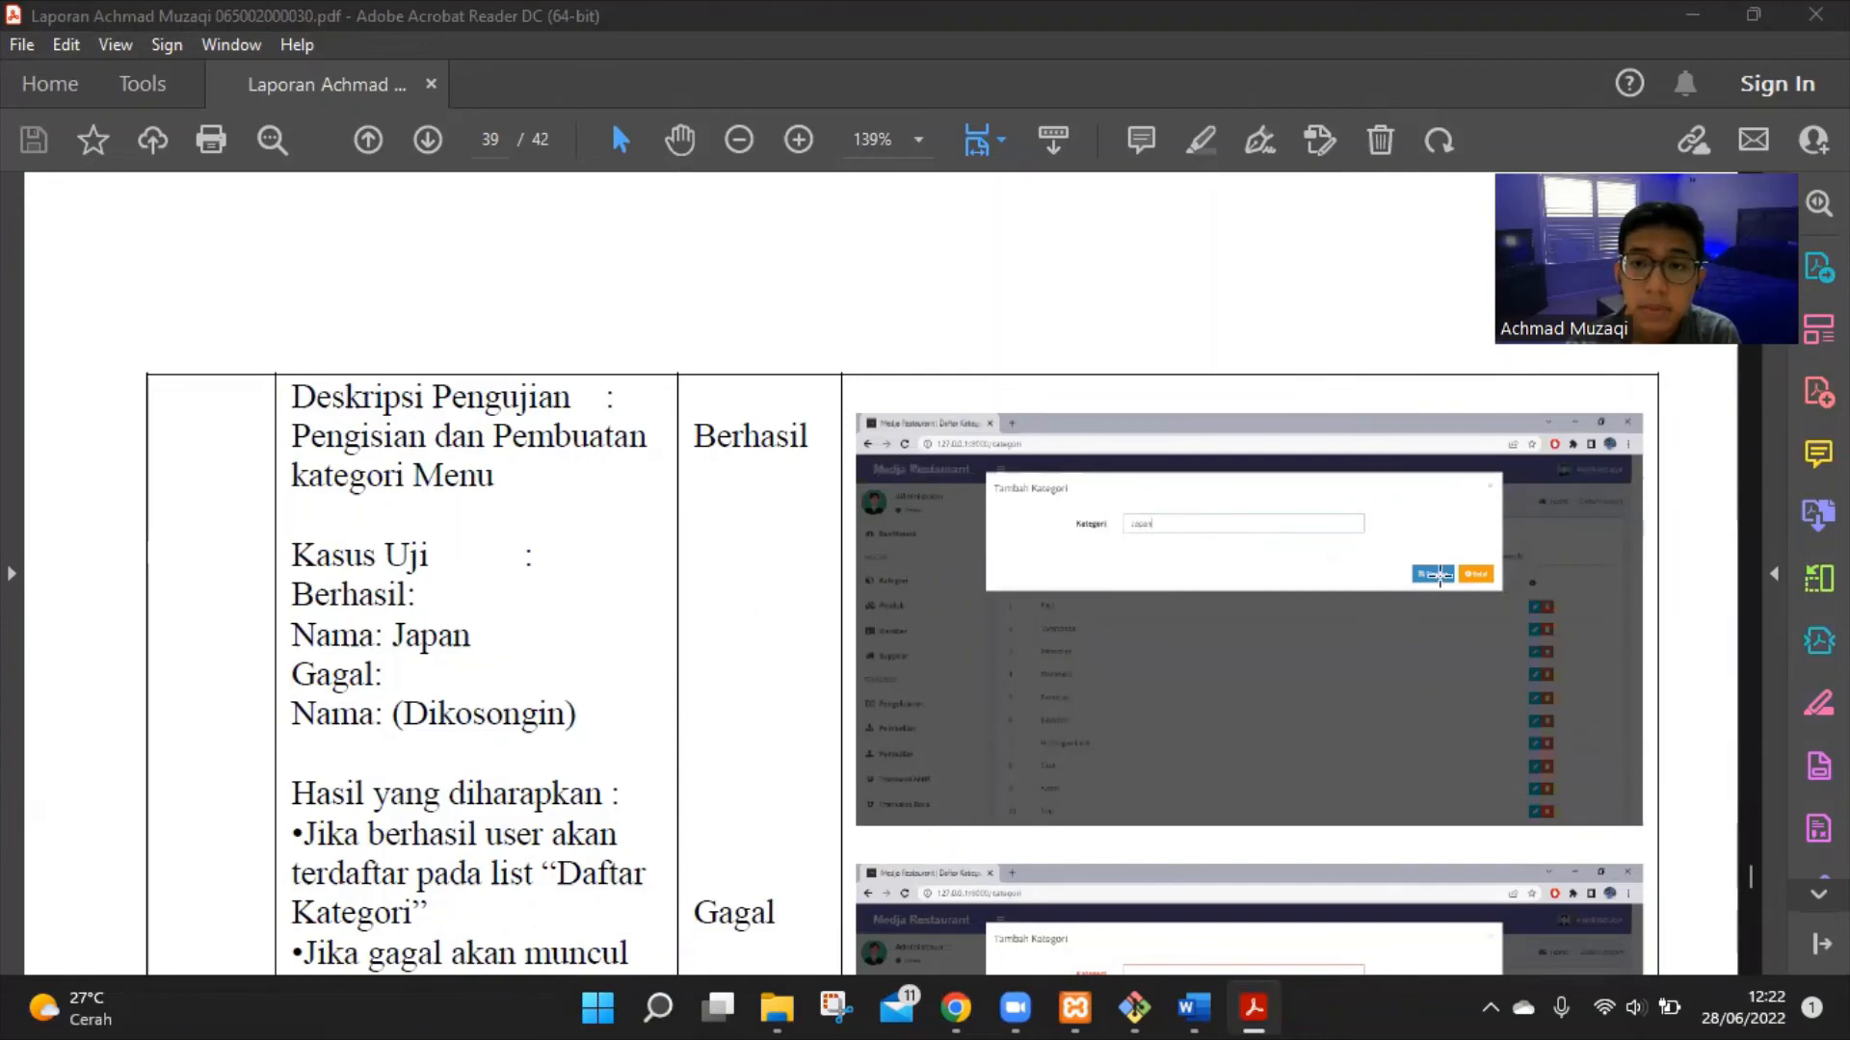
scroll(1321, 578, down, 5)
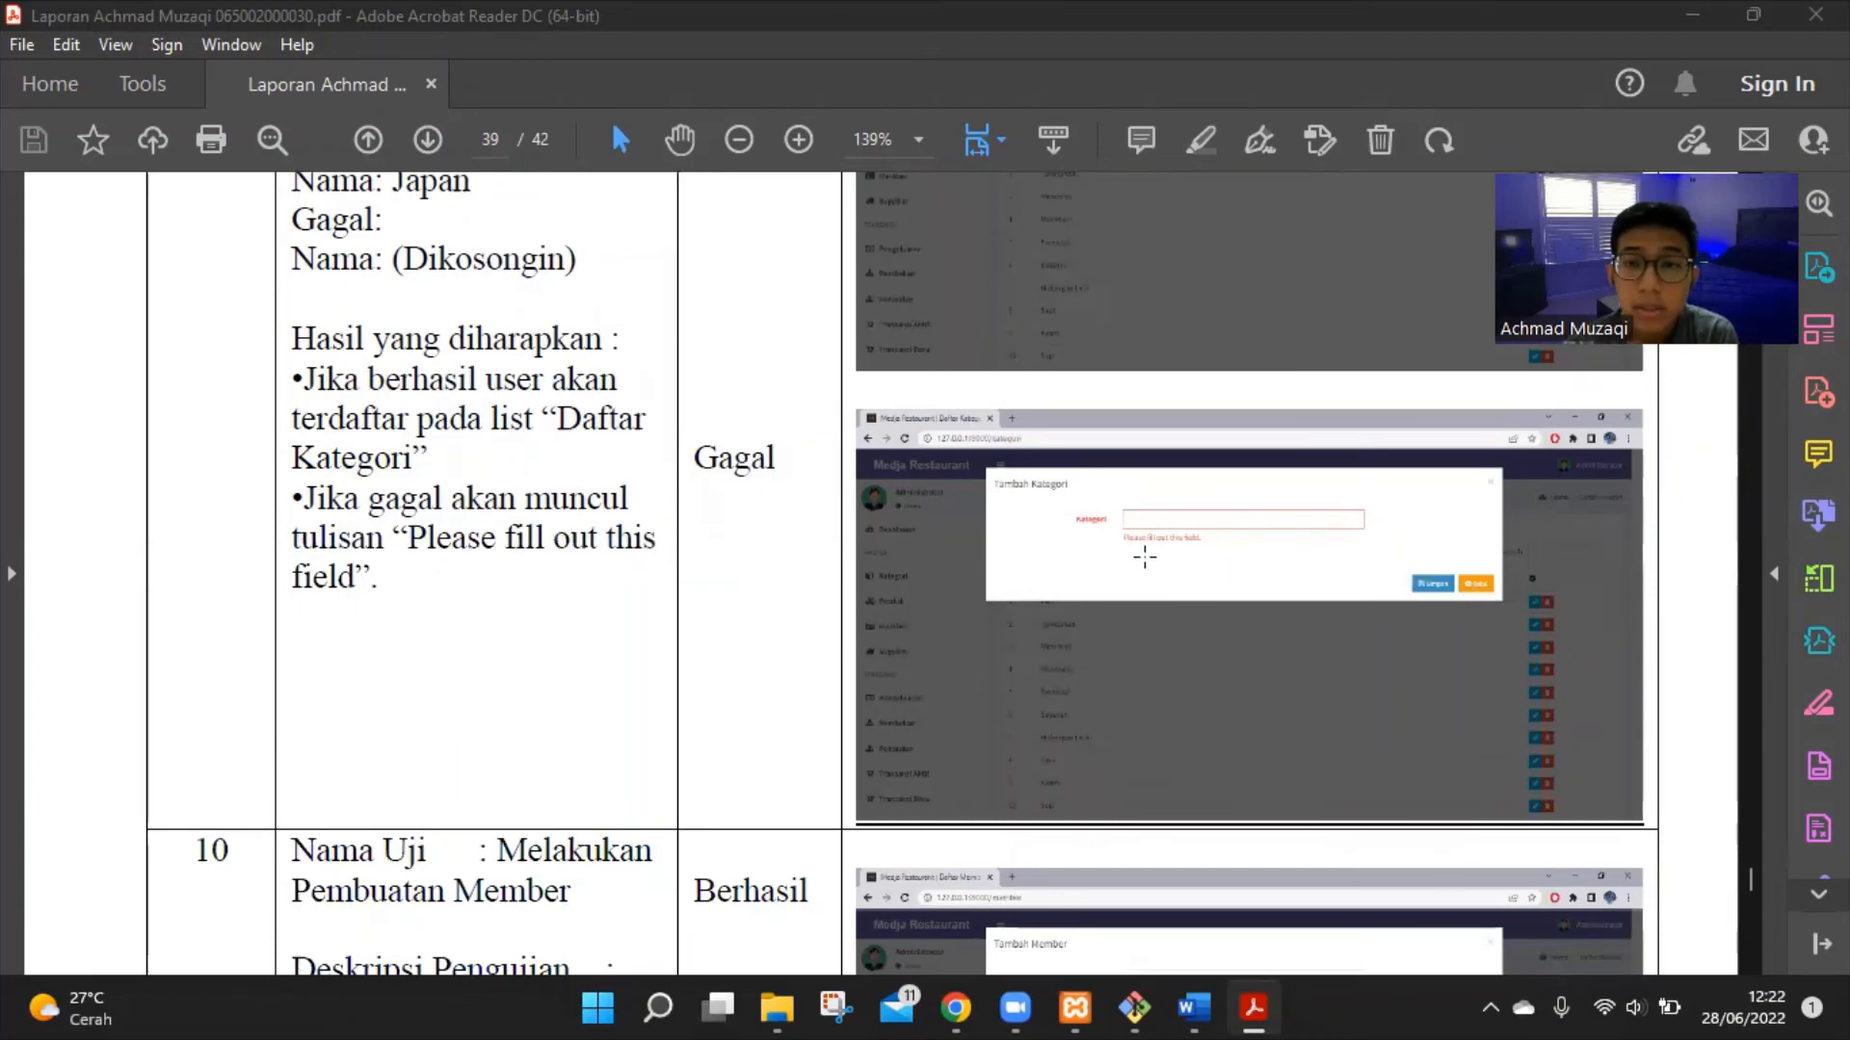
scroll(1171, 551, down, 5)
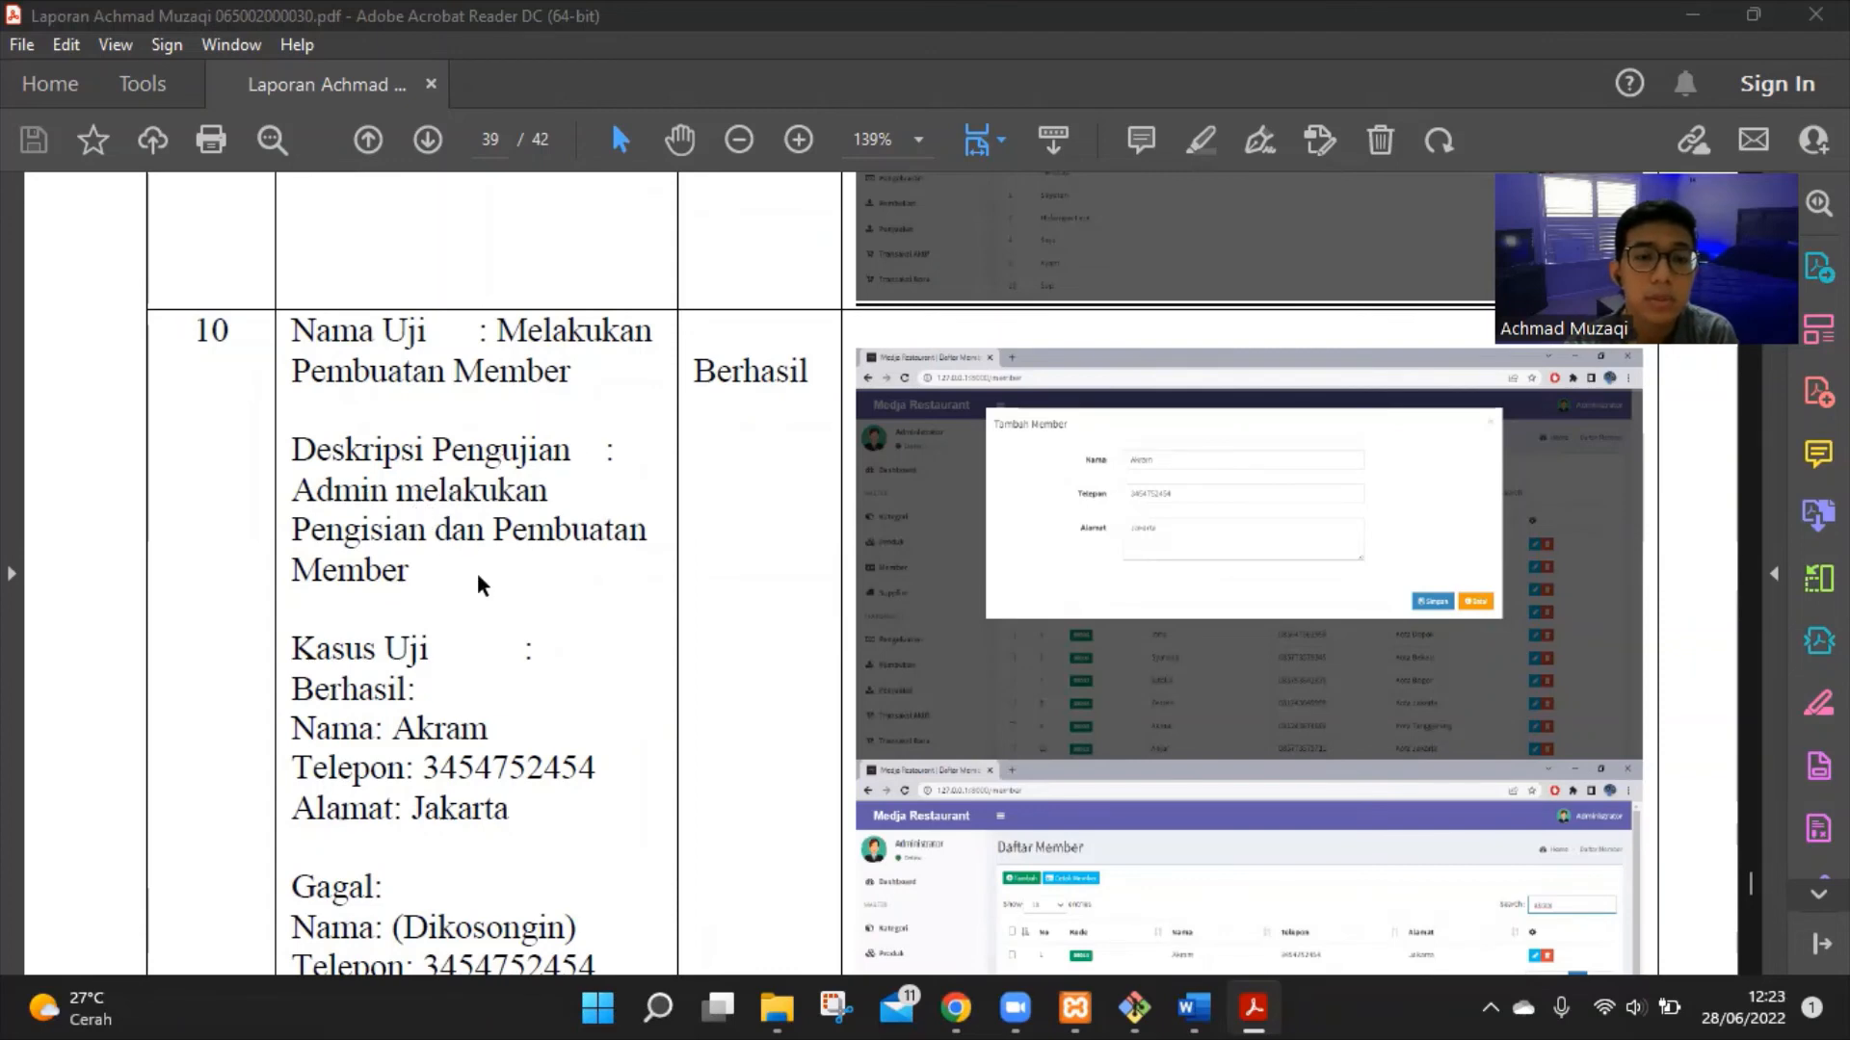
Read through test case 10's member-creation rows across pages 39 and 40
scroll(477, 573, down, 3)
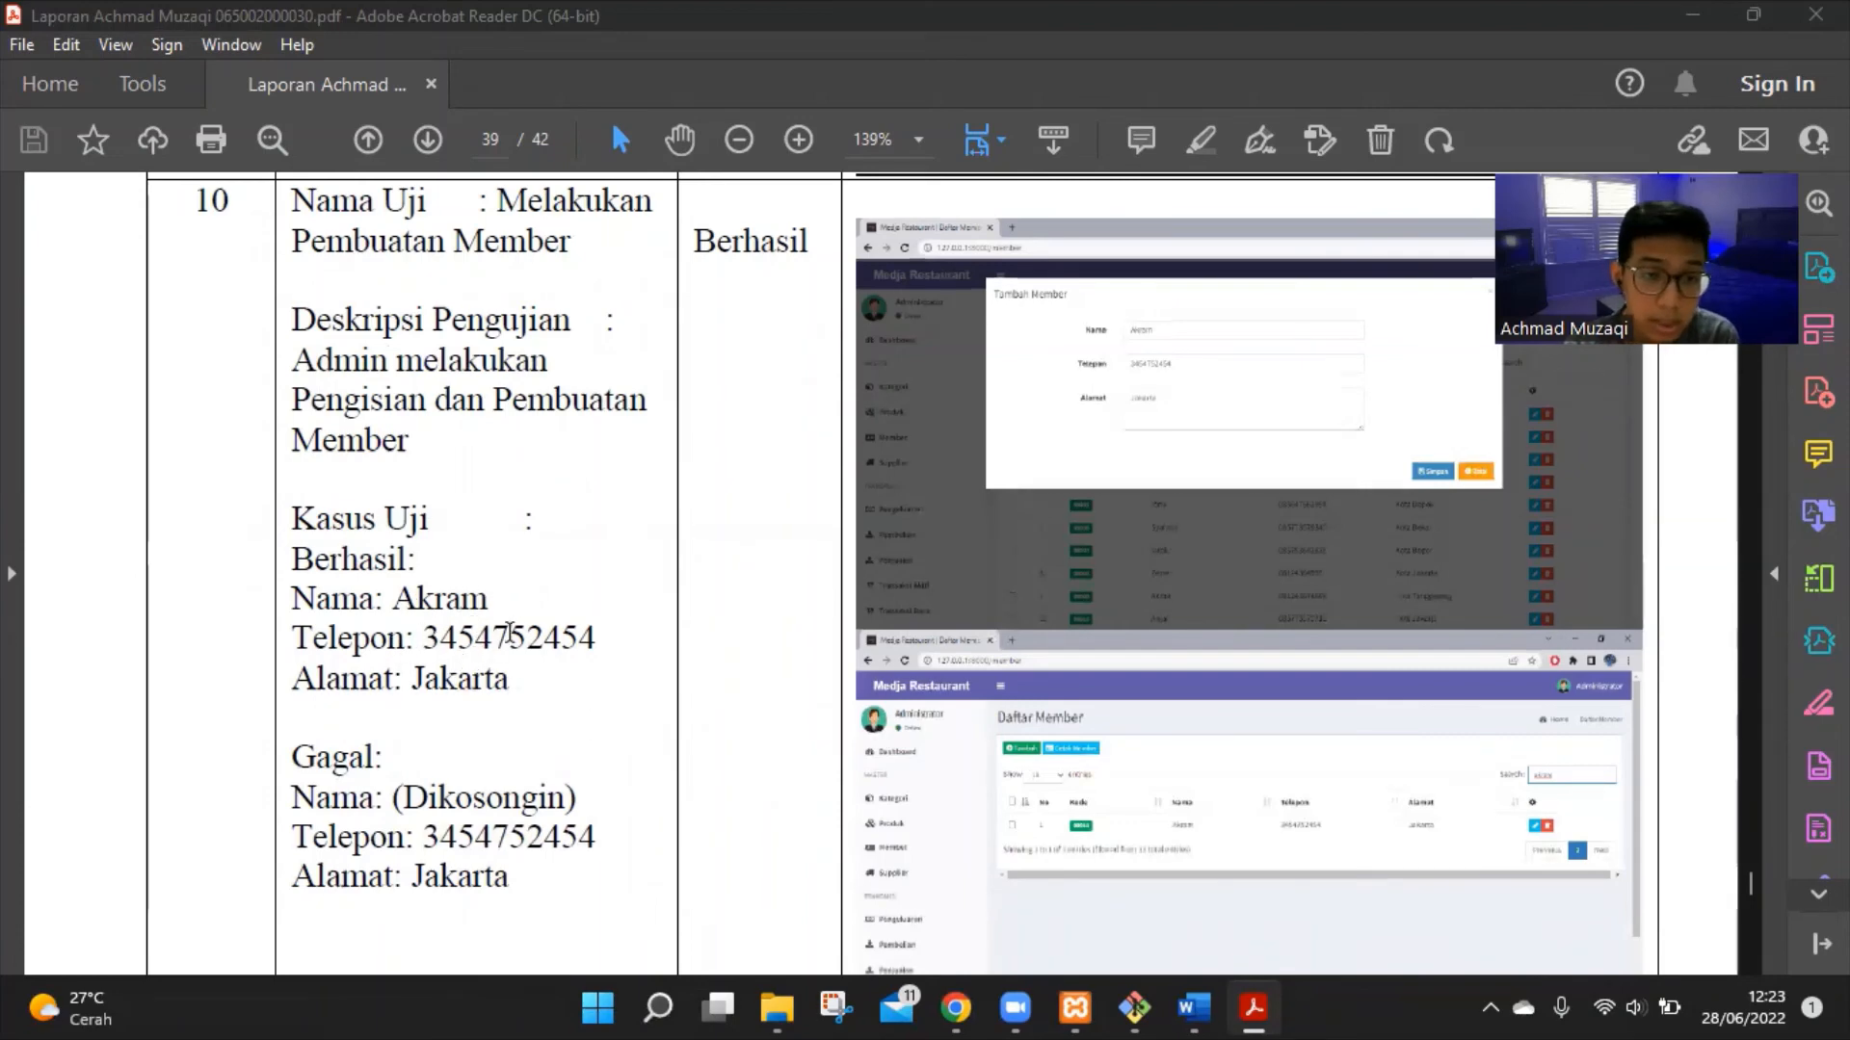
scroll(476, 658, down, 4)
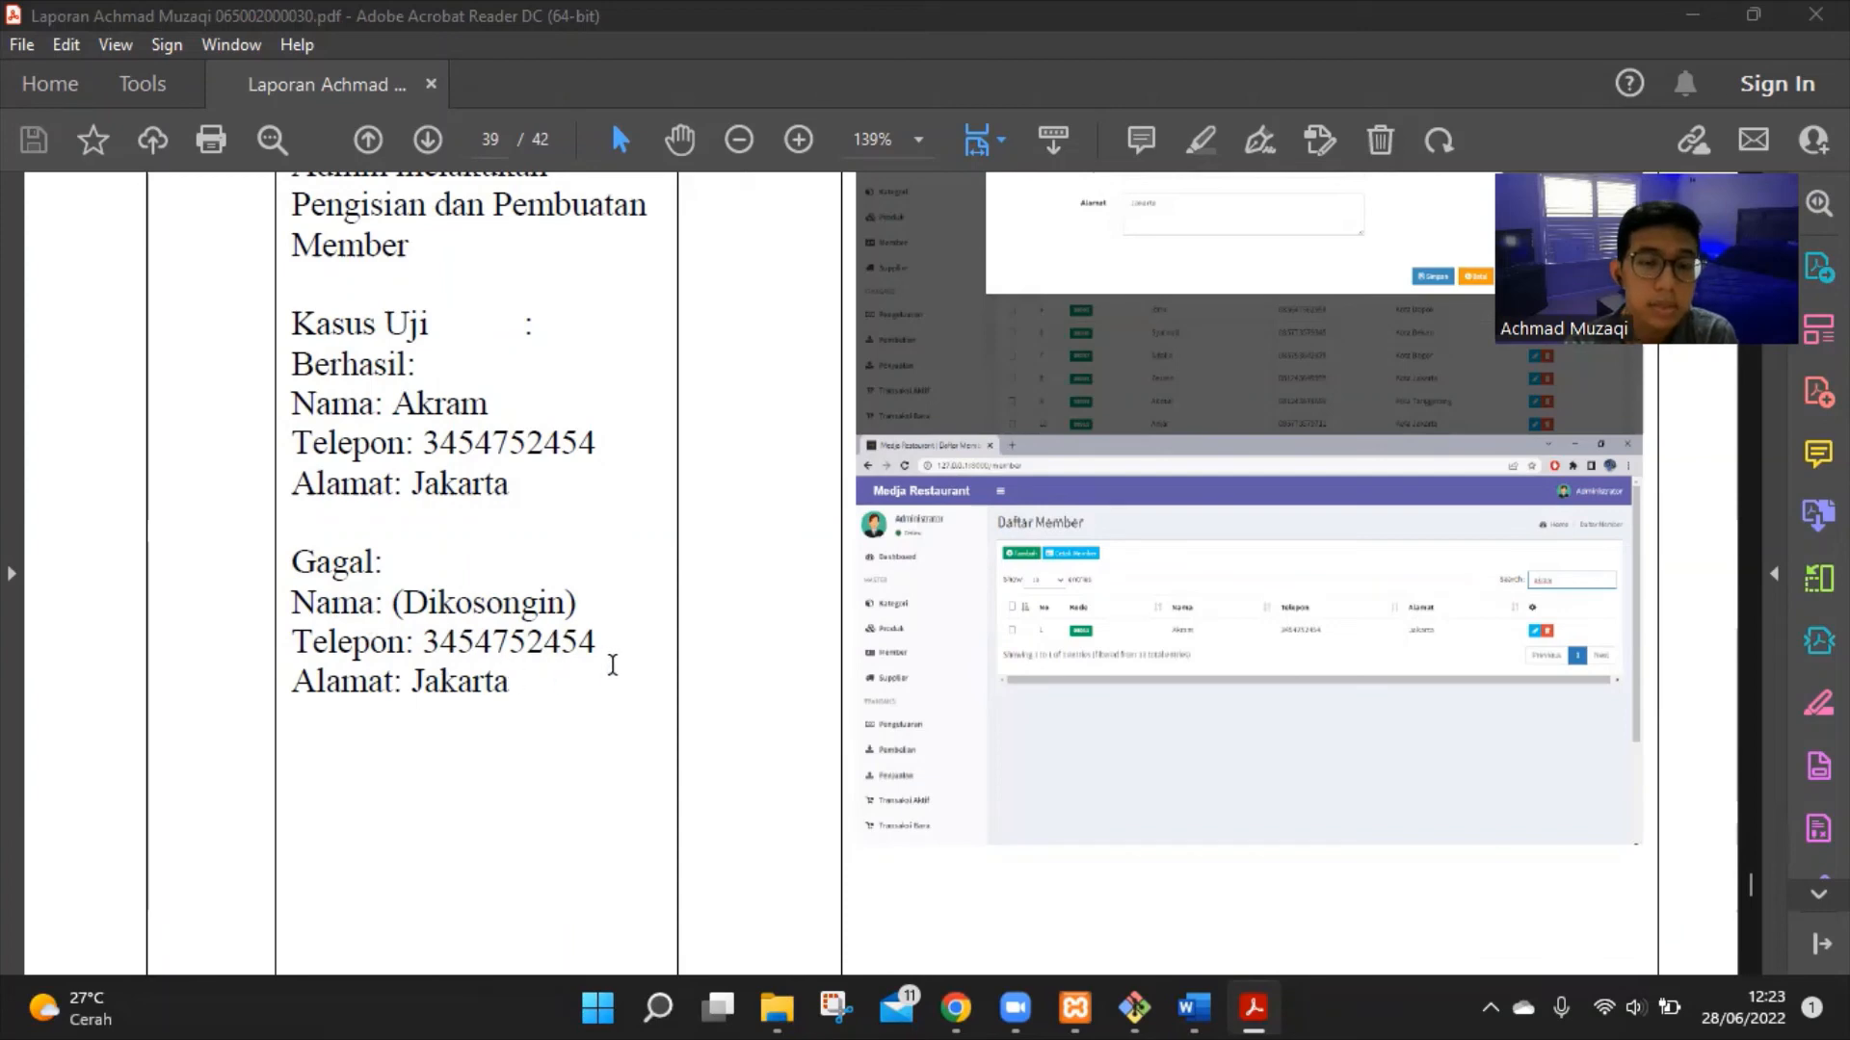
scroll(612, 665, down, 10)
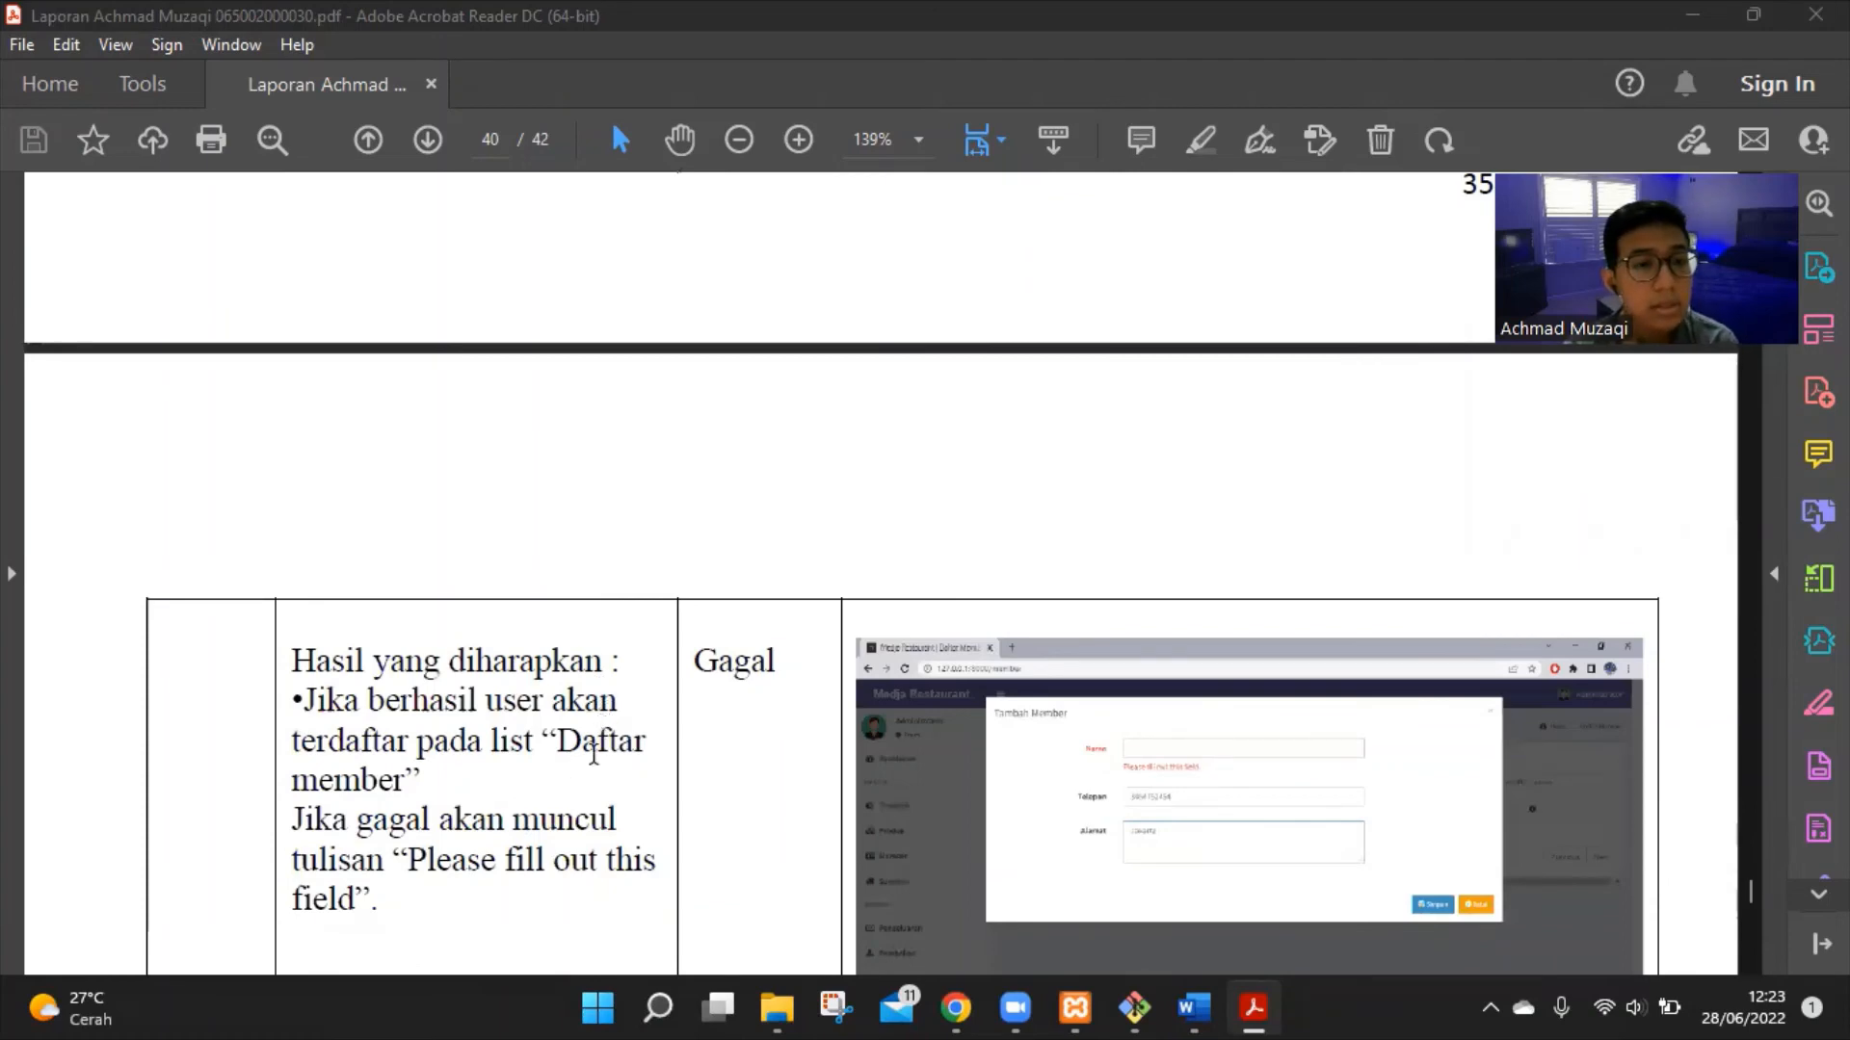
scroll(431, 777, down, 3)
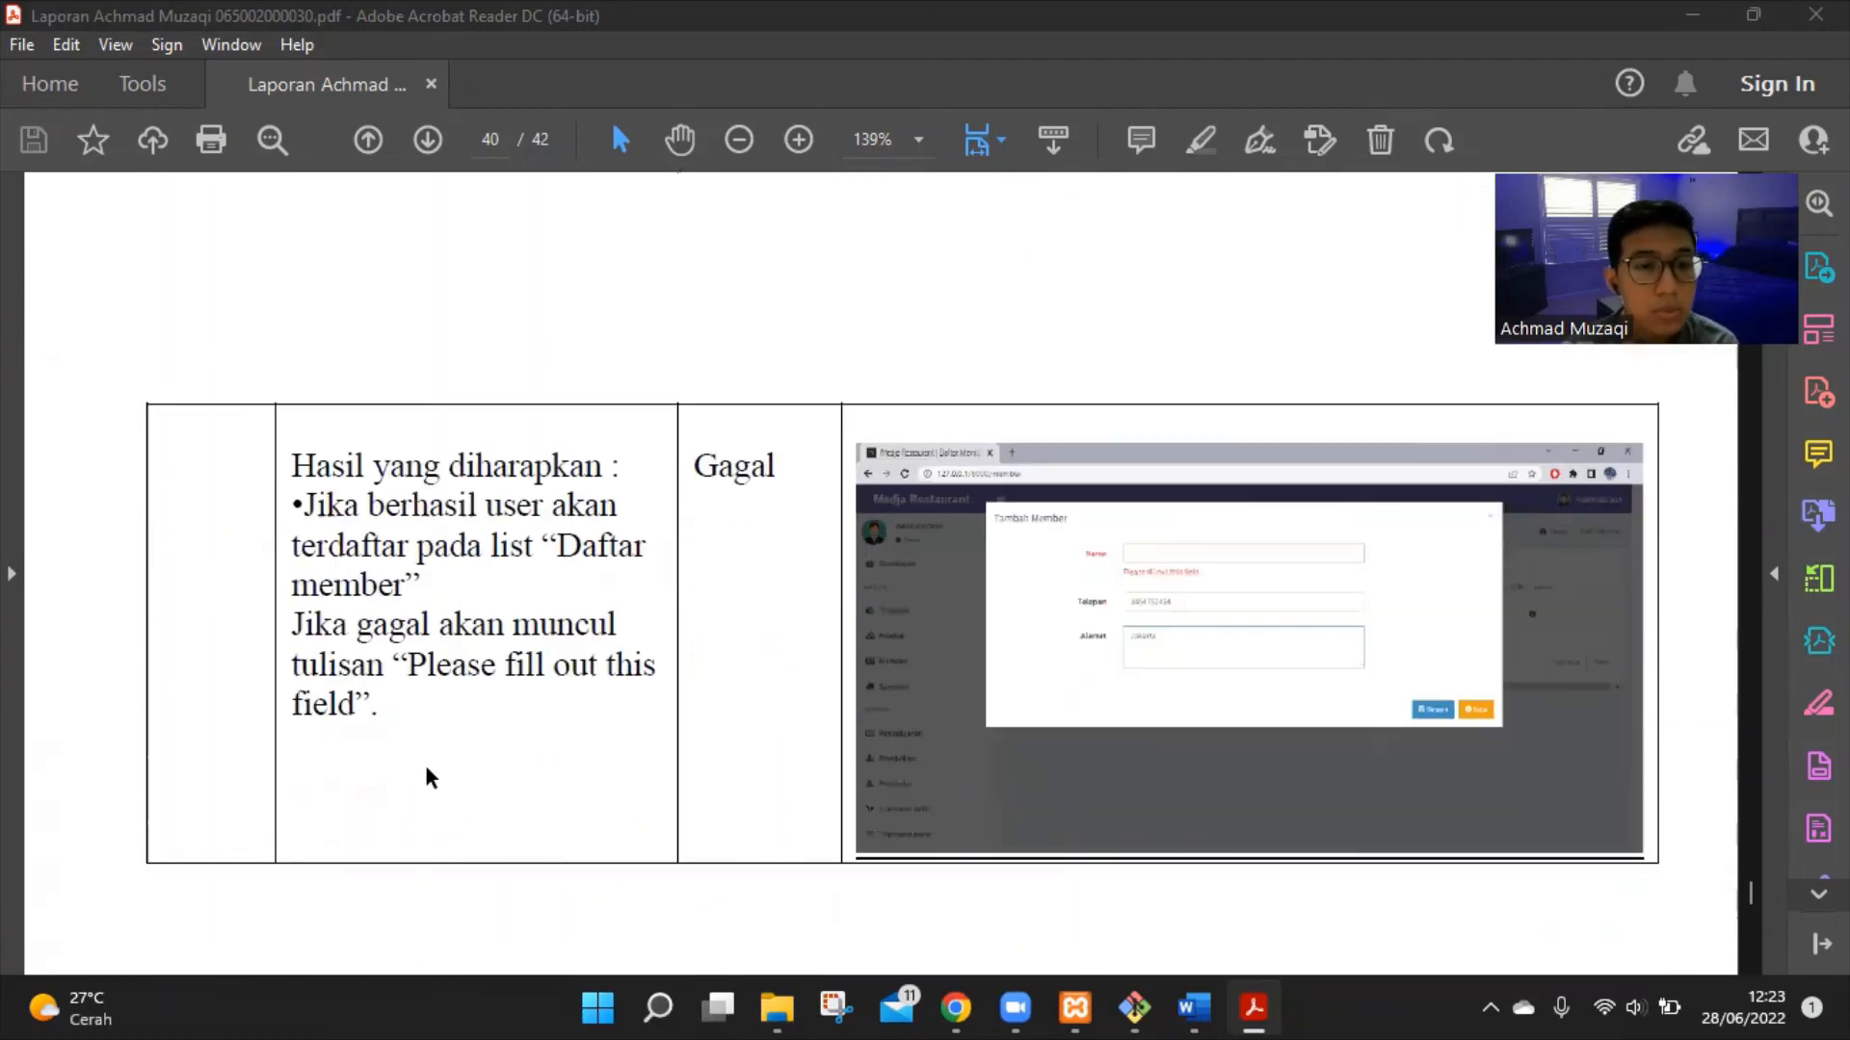
scroll(452, 732, down, 1)
scroll(725, 659, up, 15)
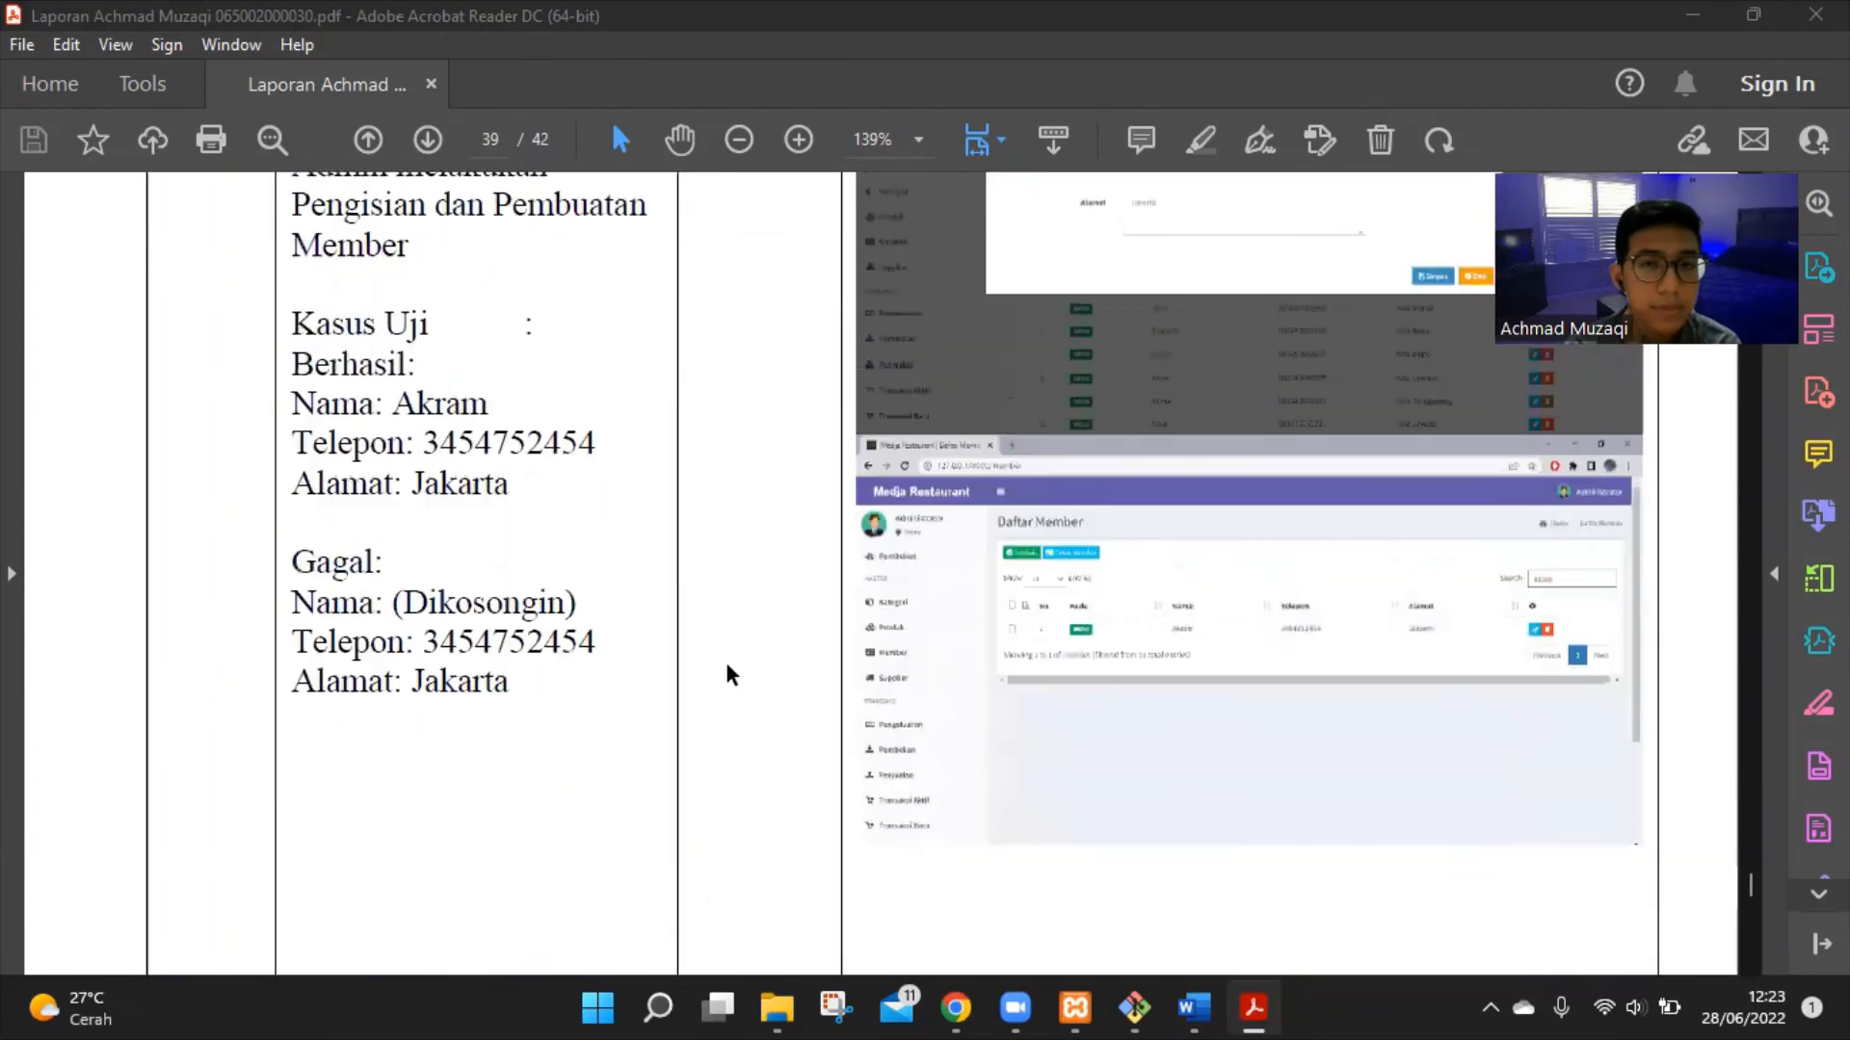
scroll(725, 659, up, 8)
scroll(754, 681, down, 2)
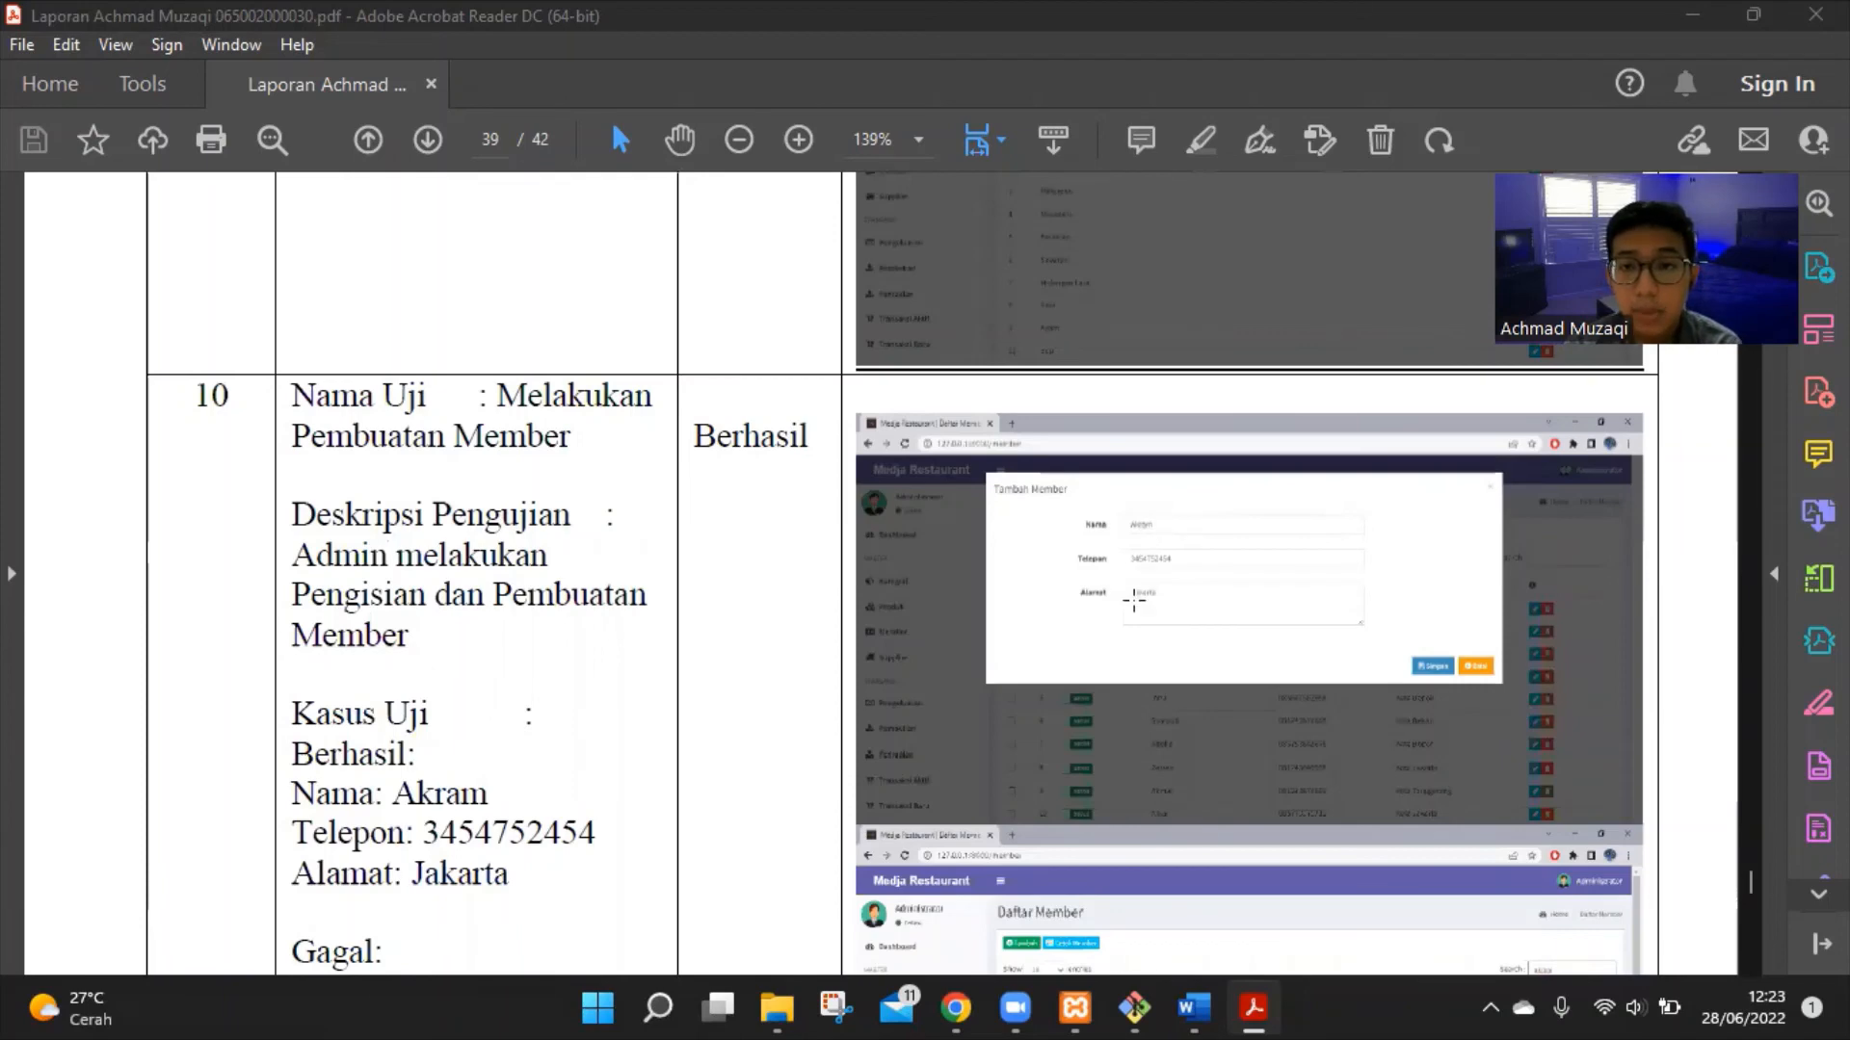
Scroll to page 40's KUESIONER PENILAIAN APLIKASI table showing scores 75 and 85
scroll(1428, 620, down, 3)
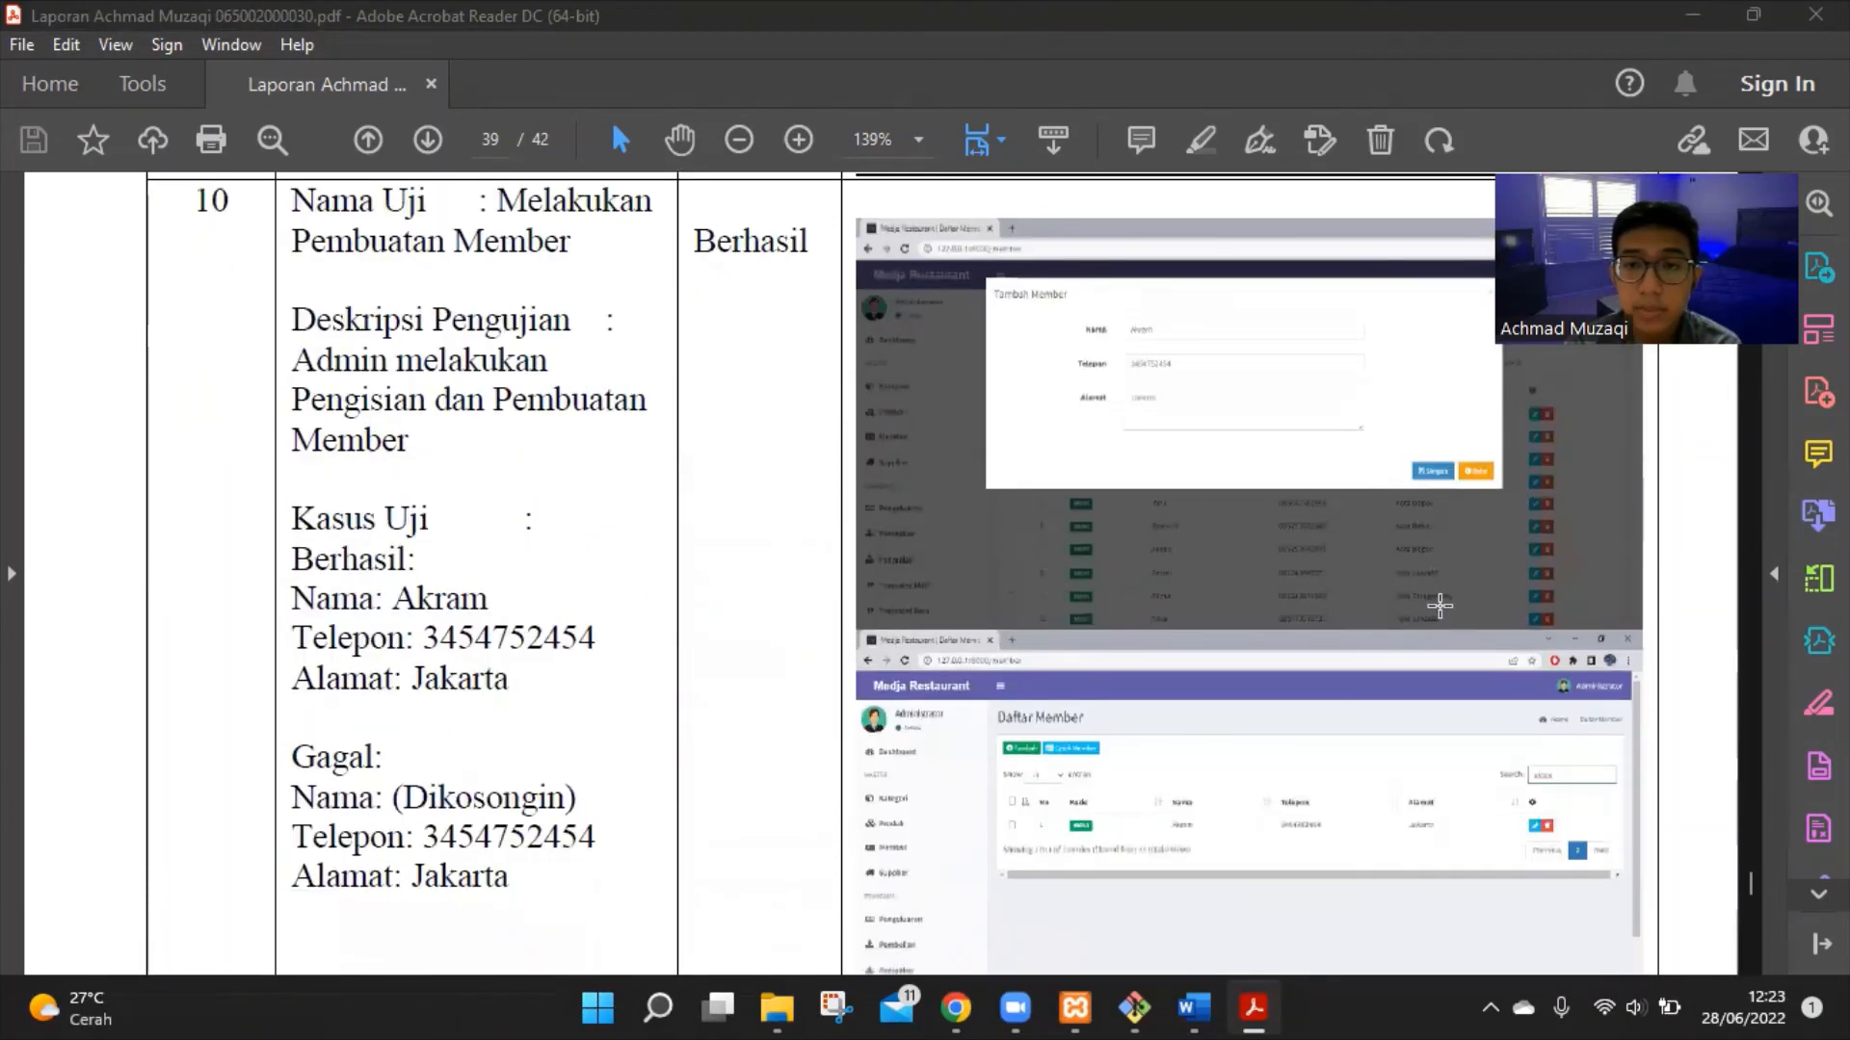
scroll(1439, 605, down, 3)
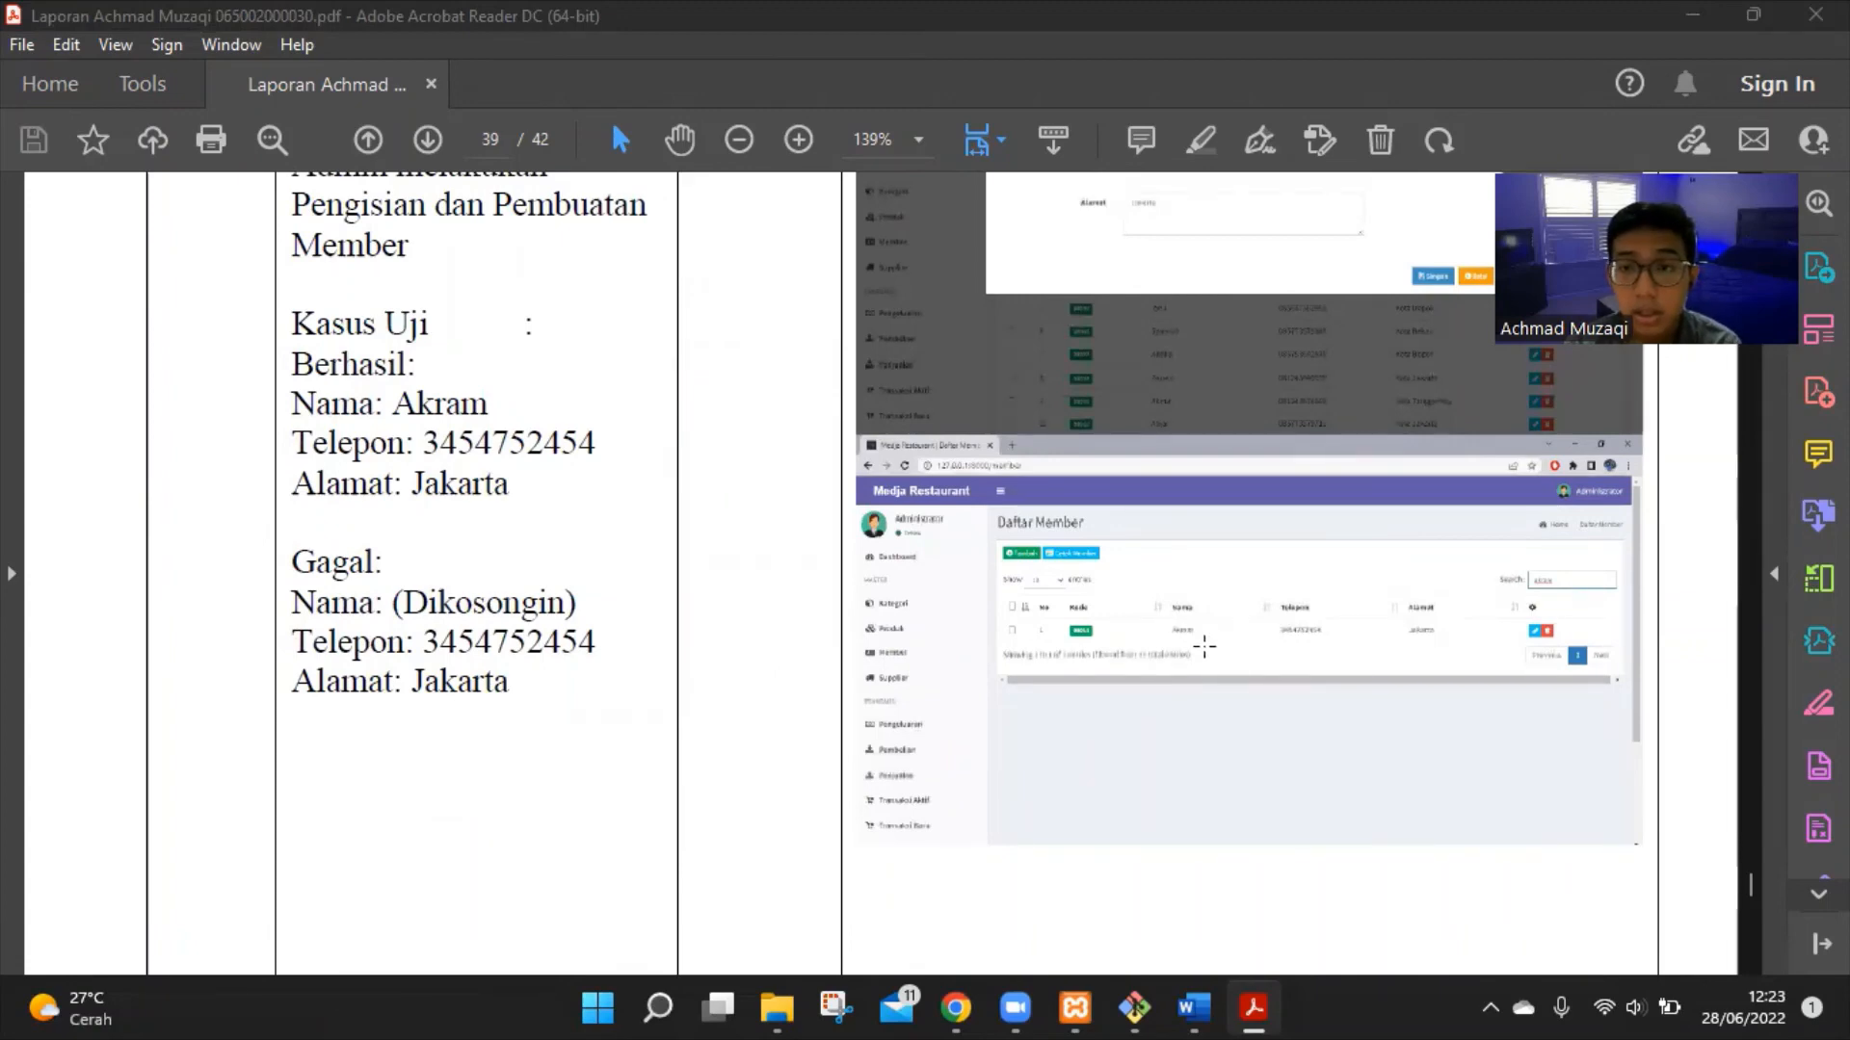
scroll(1243, 644, down, 8)
scroll(1245, 646, down, 5)
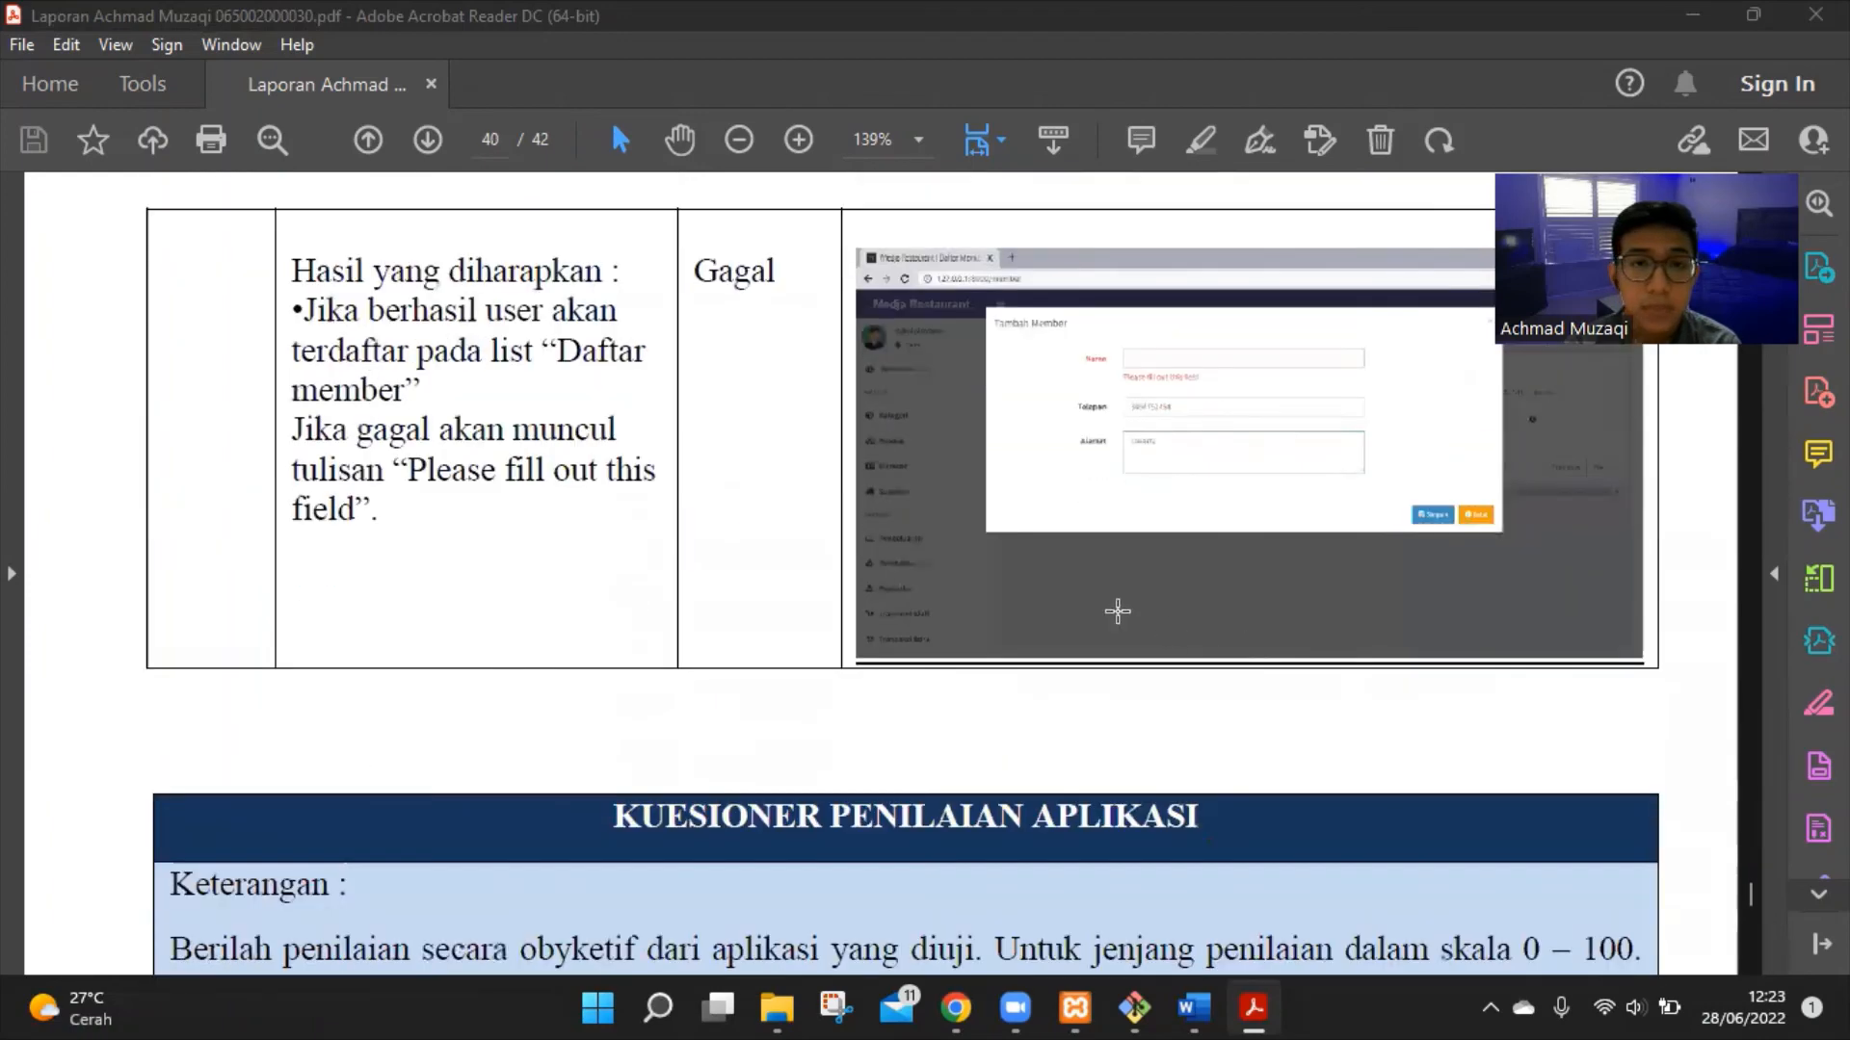
scroll(1115, 610, up, 3)
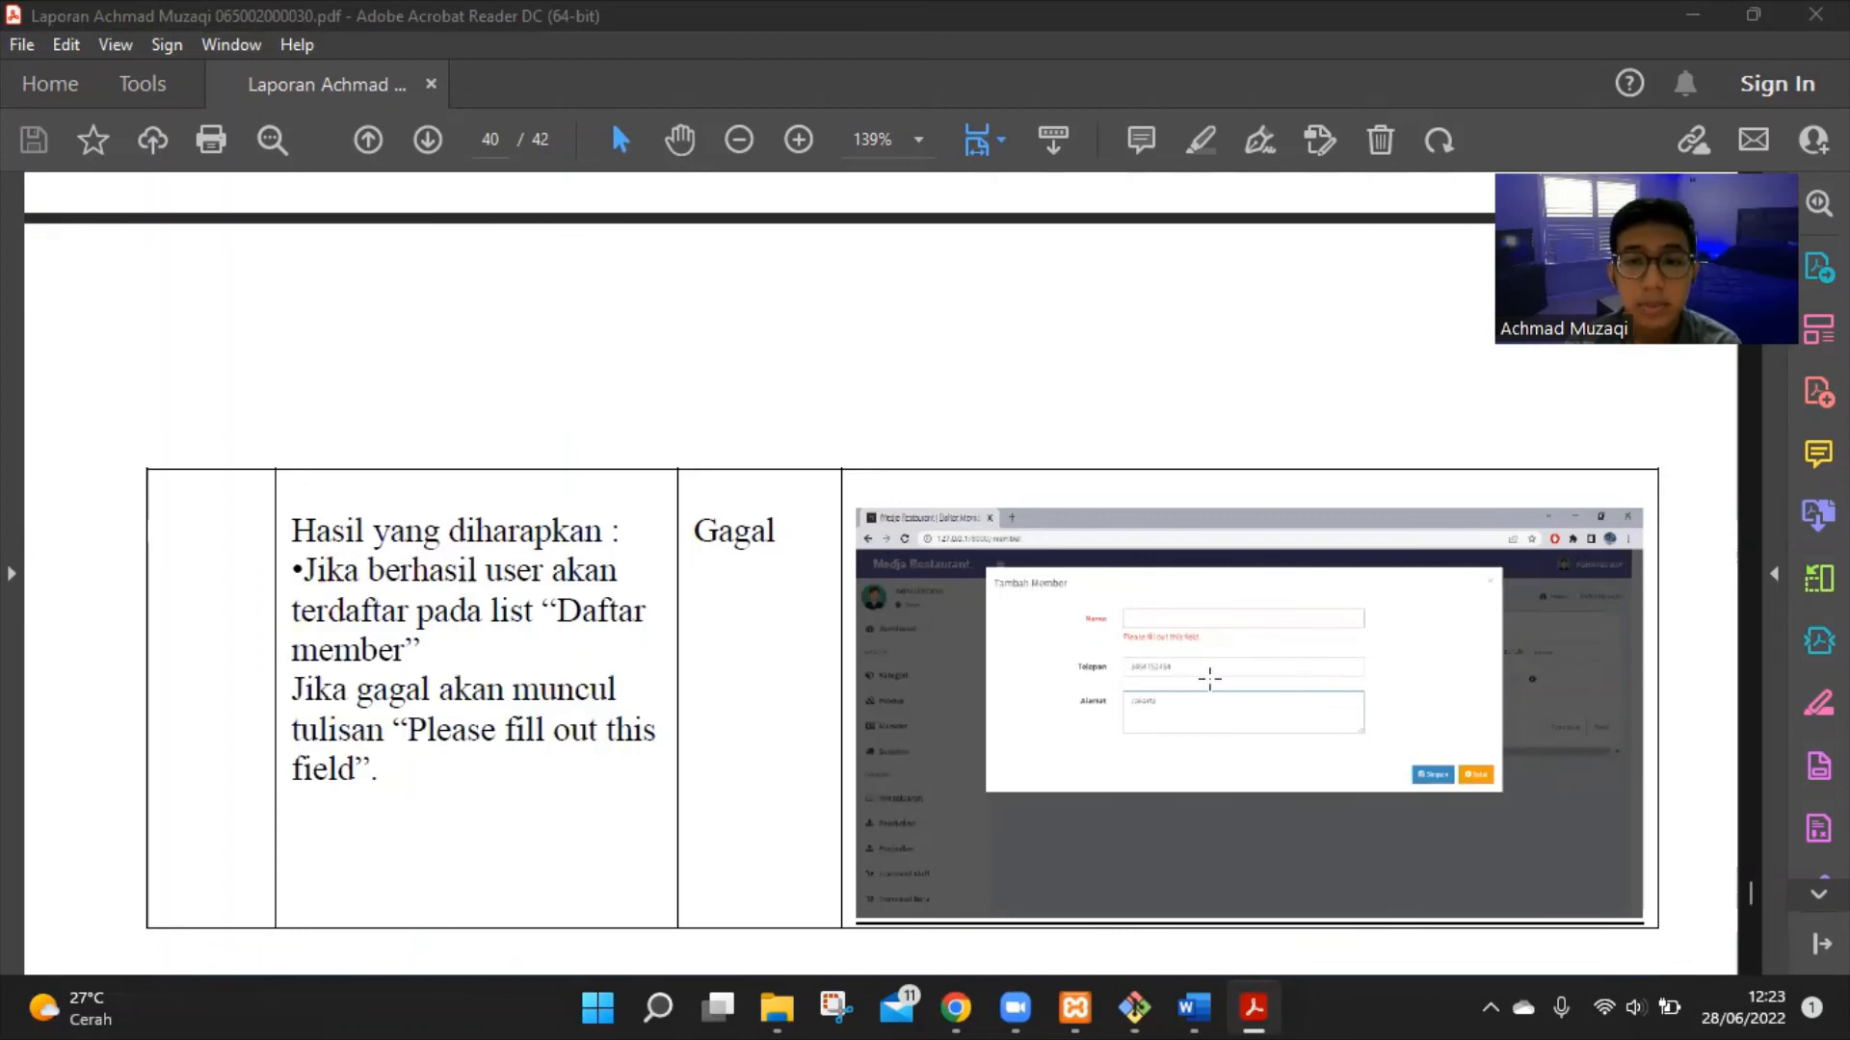
scroll(1161, 647, down, 5)
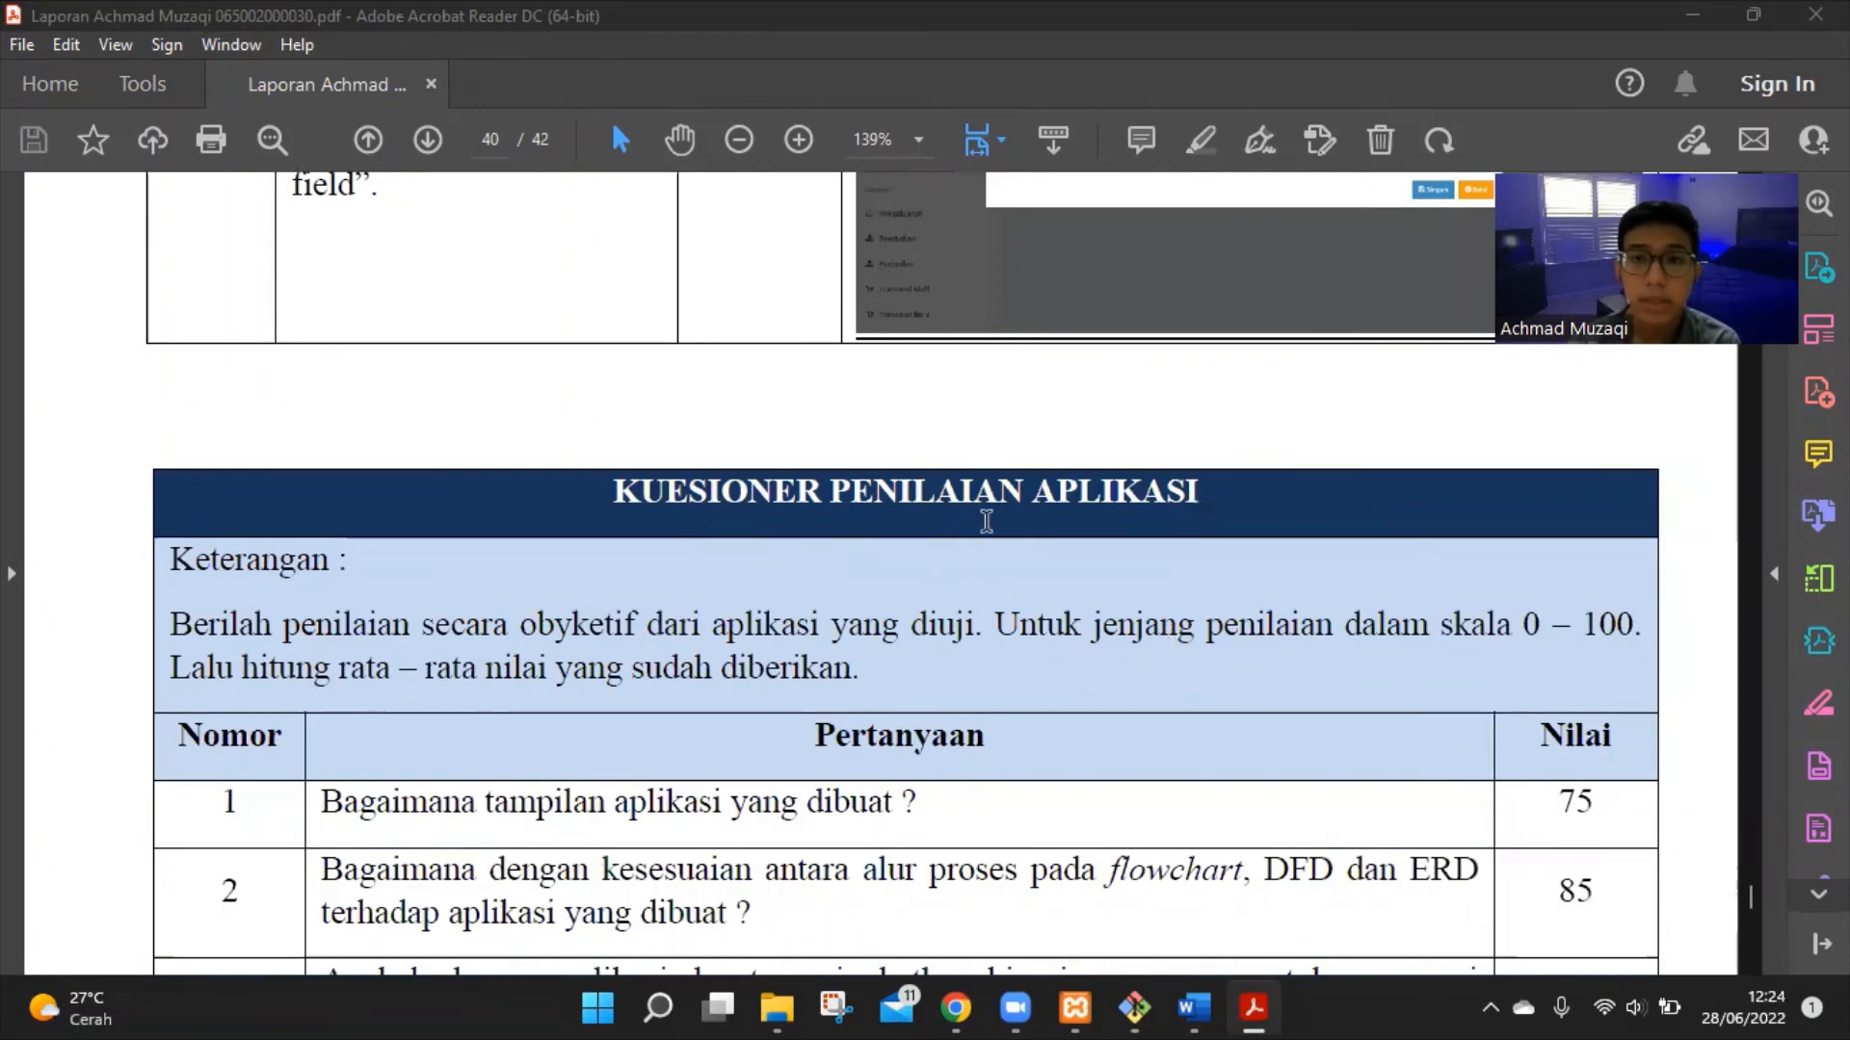
Go through questionnaire rows 1–10 of the Kuesioner Penilaian Aplikasi table
scroll(994, 536, down, 3)
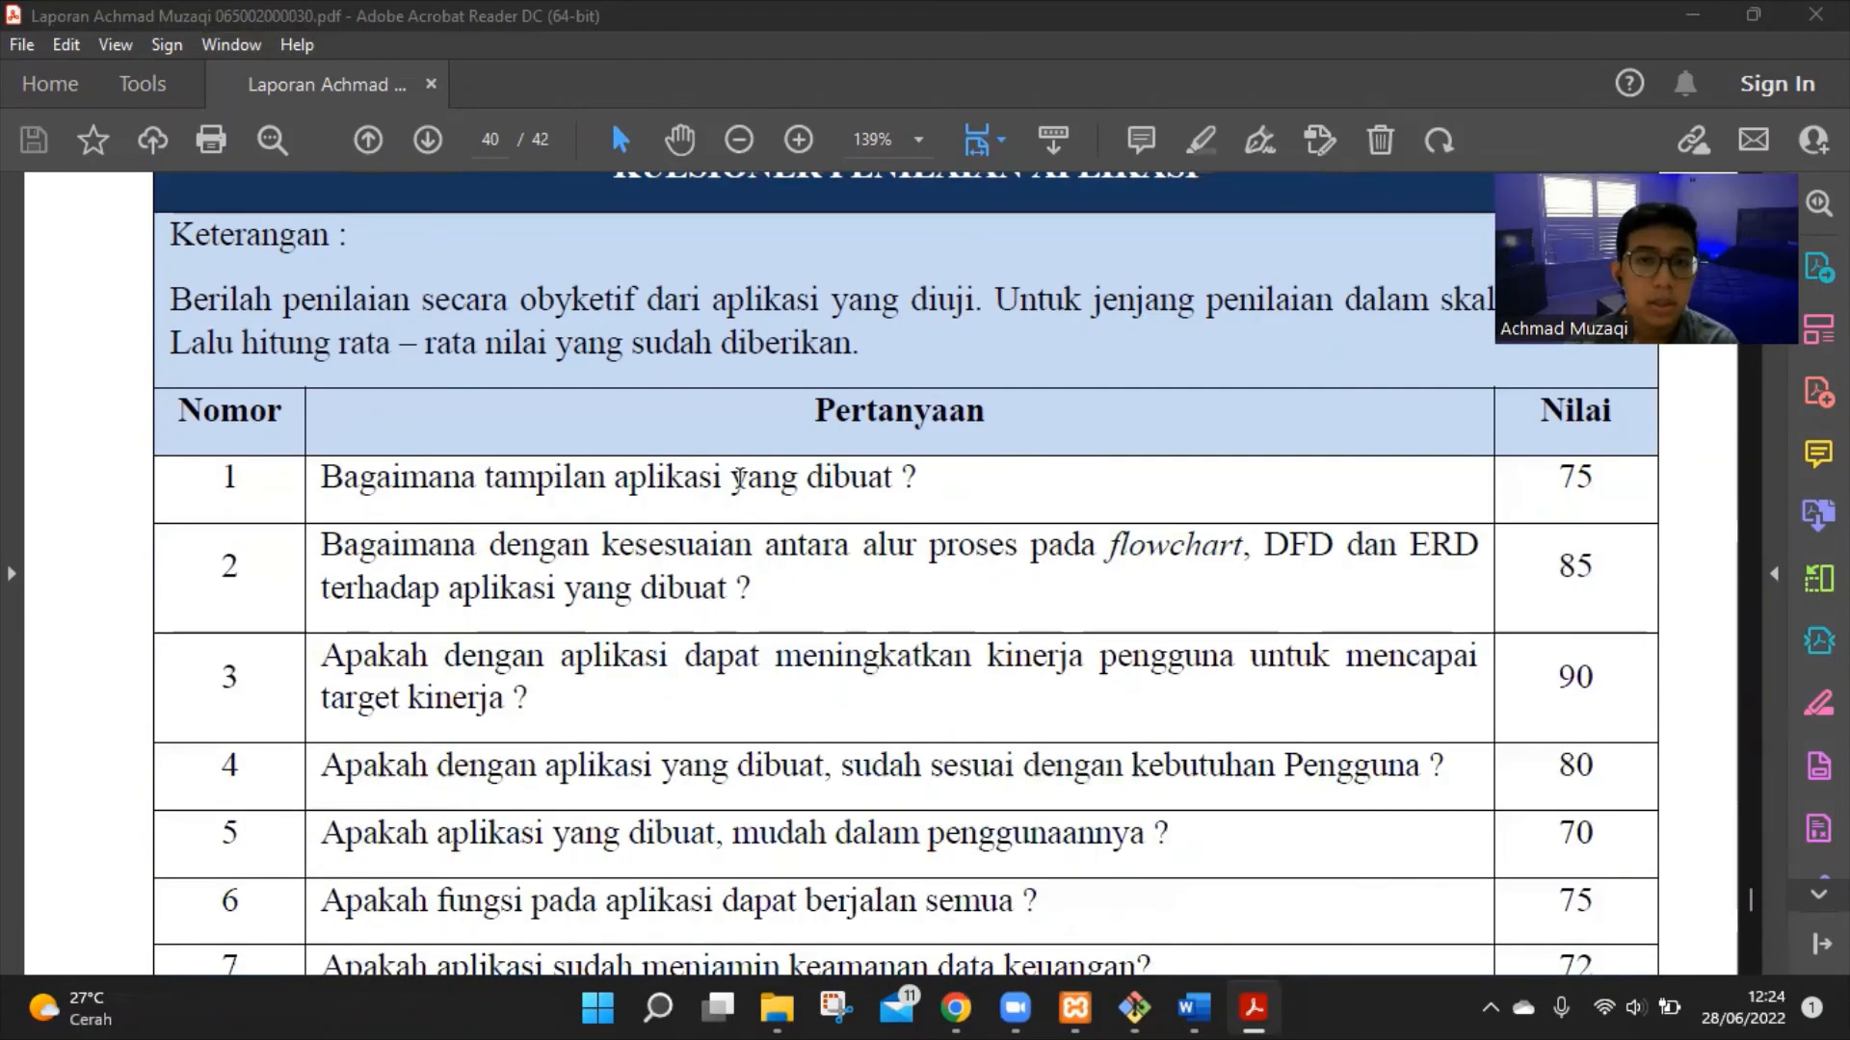
scroll(710, 497, down, 4)
scroll(713, 507, up, 4)
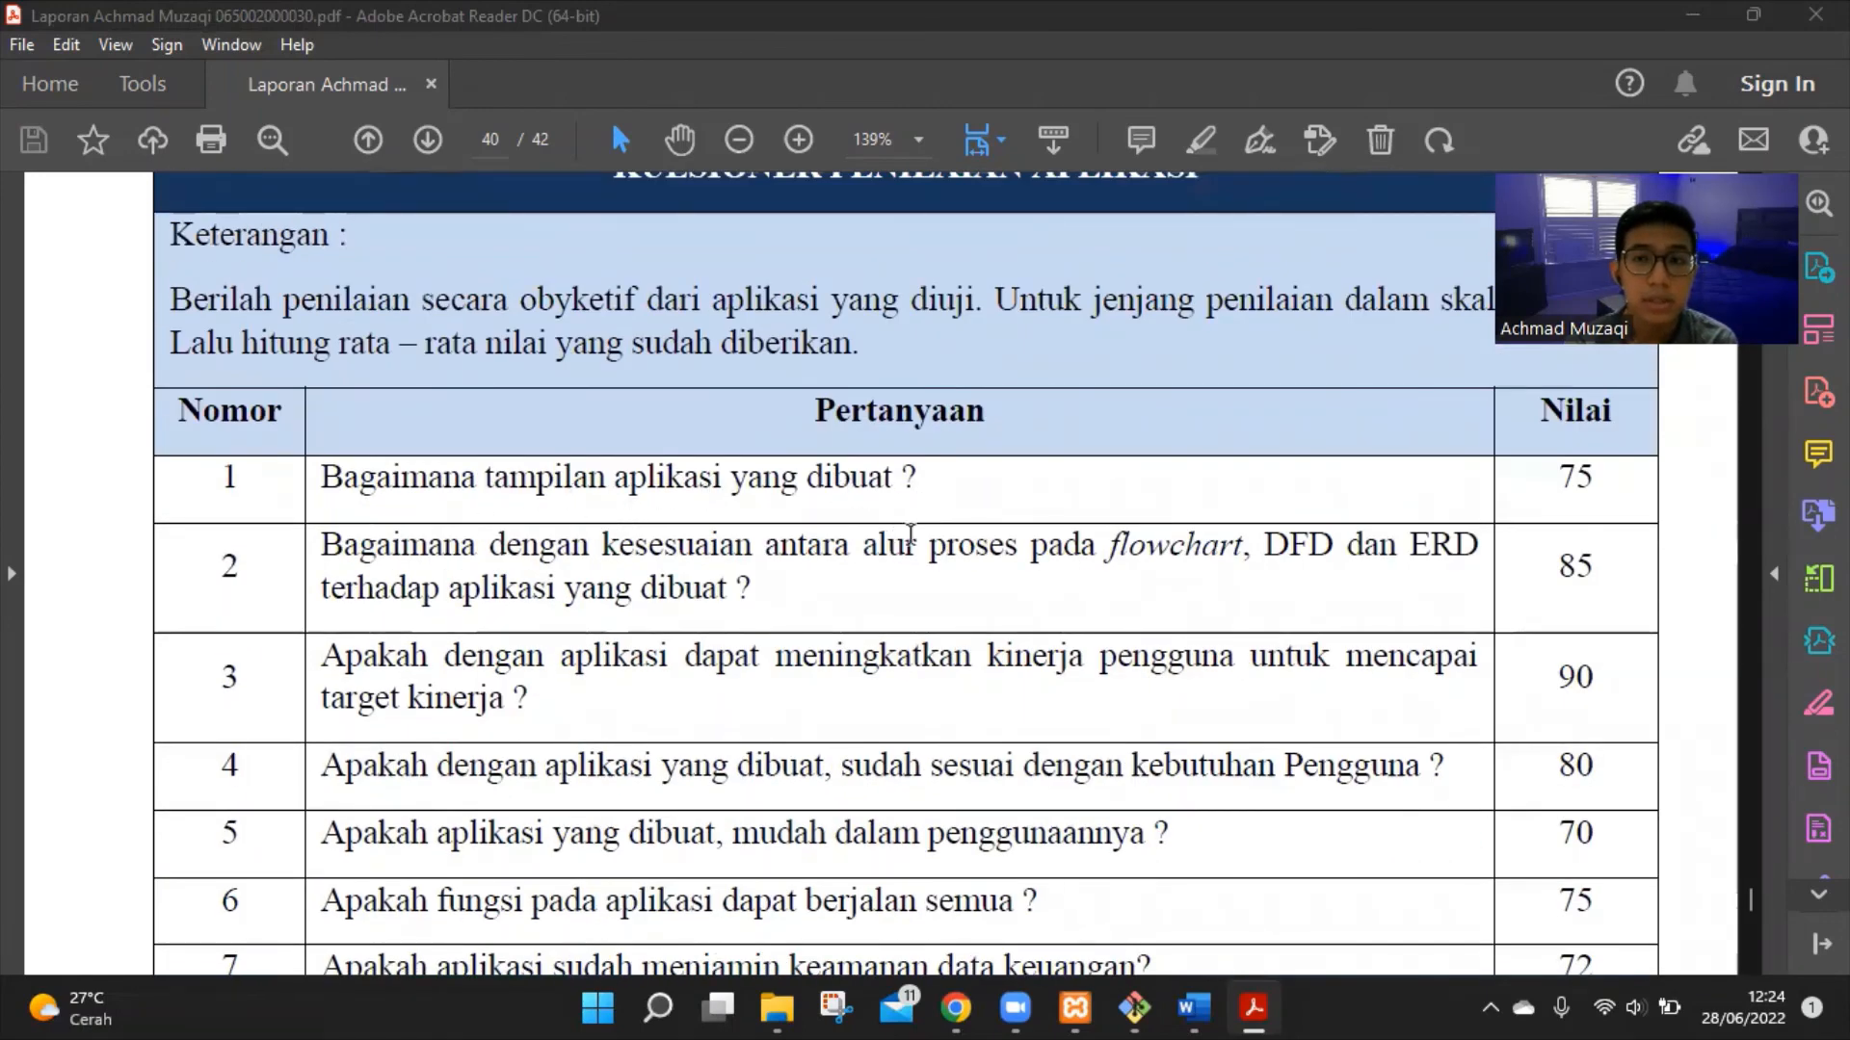
scroll(1060, 520, up, 2)
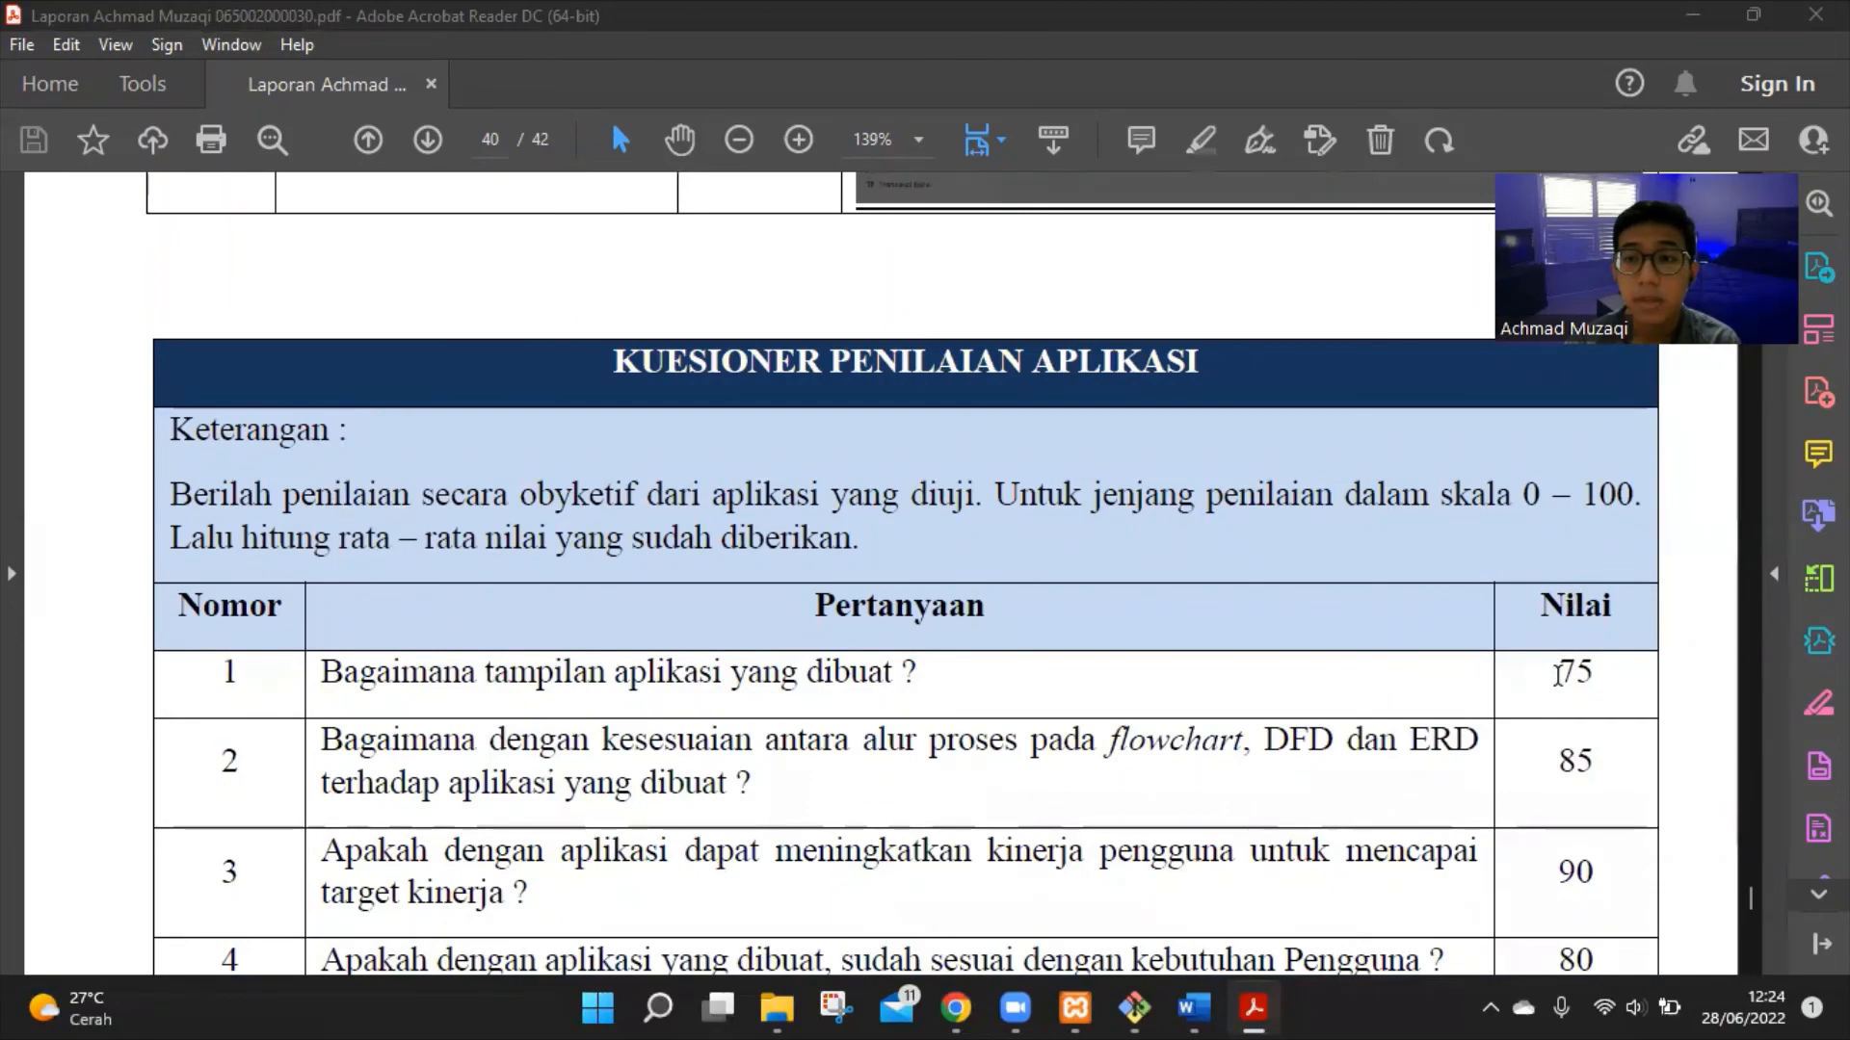
scroll(1558, 672, down, 2)
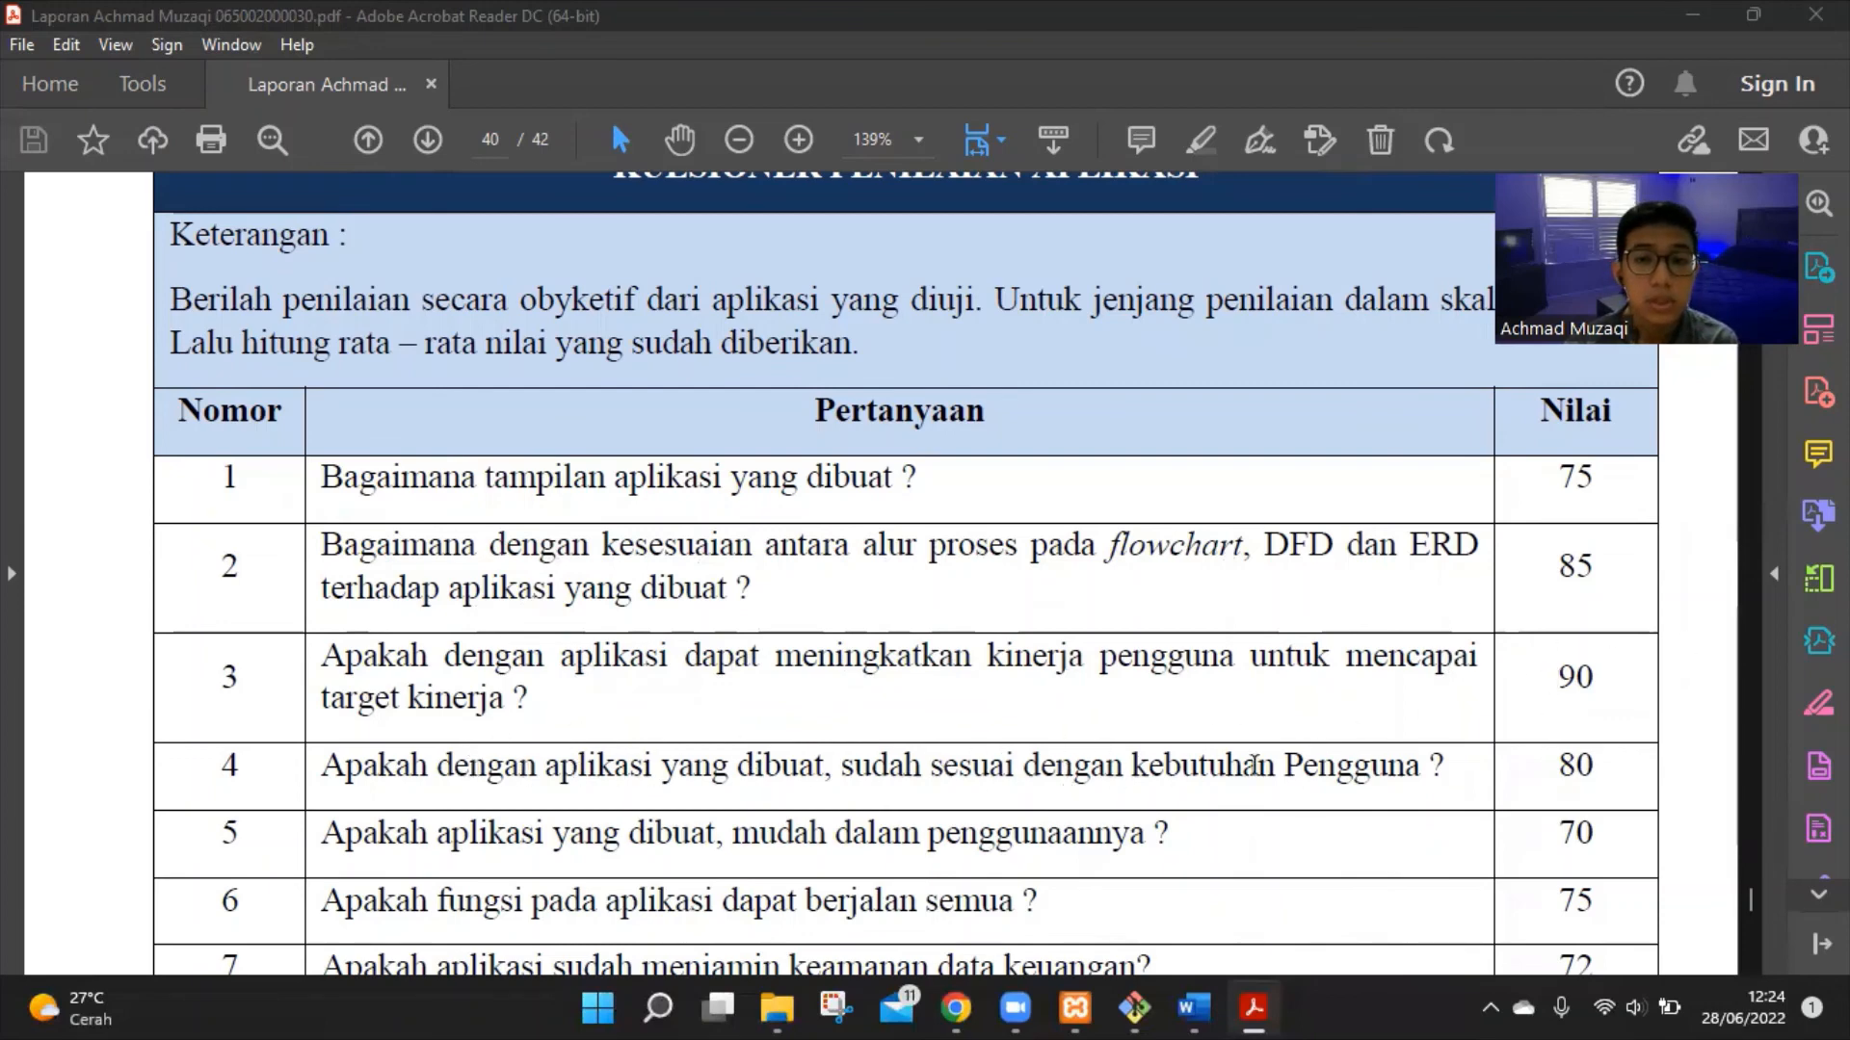
scroll(1590, 761, down, 3)
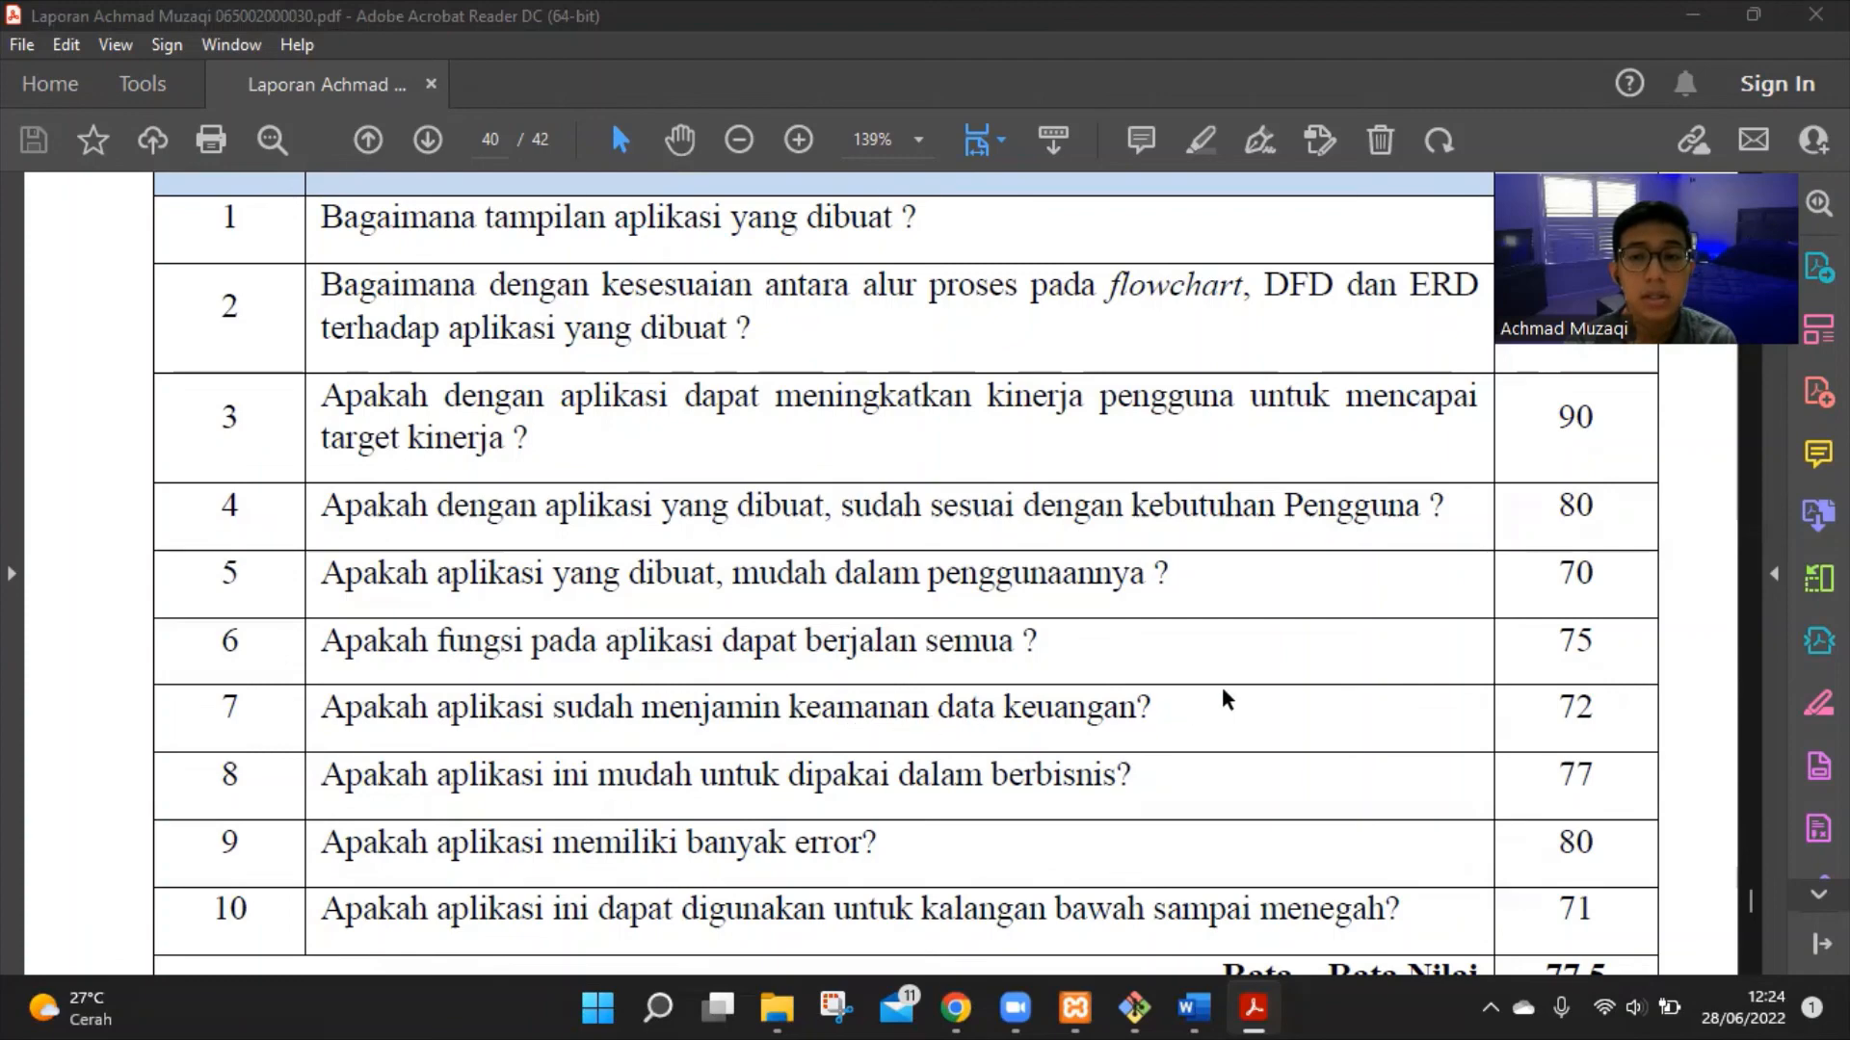
Continue past the Rata – Rata Nilai 77.5 row to page 41's REKOMENDASI table
scroll(1222, 686, down, 3)
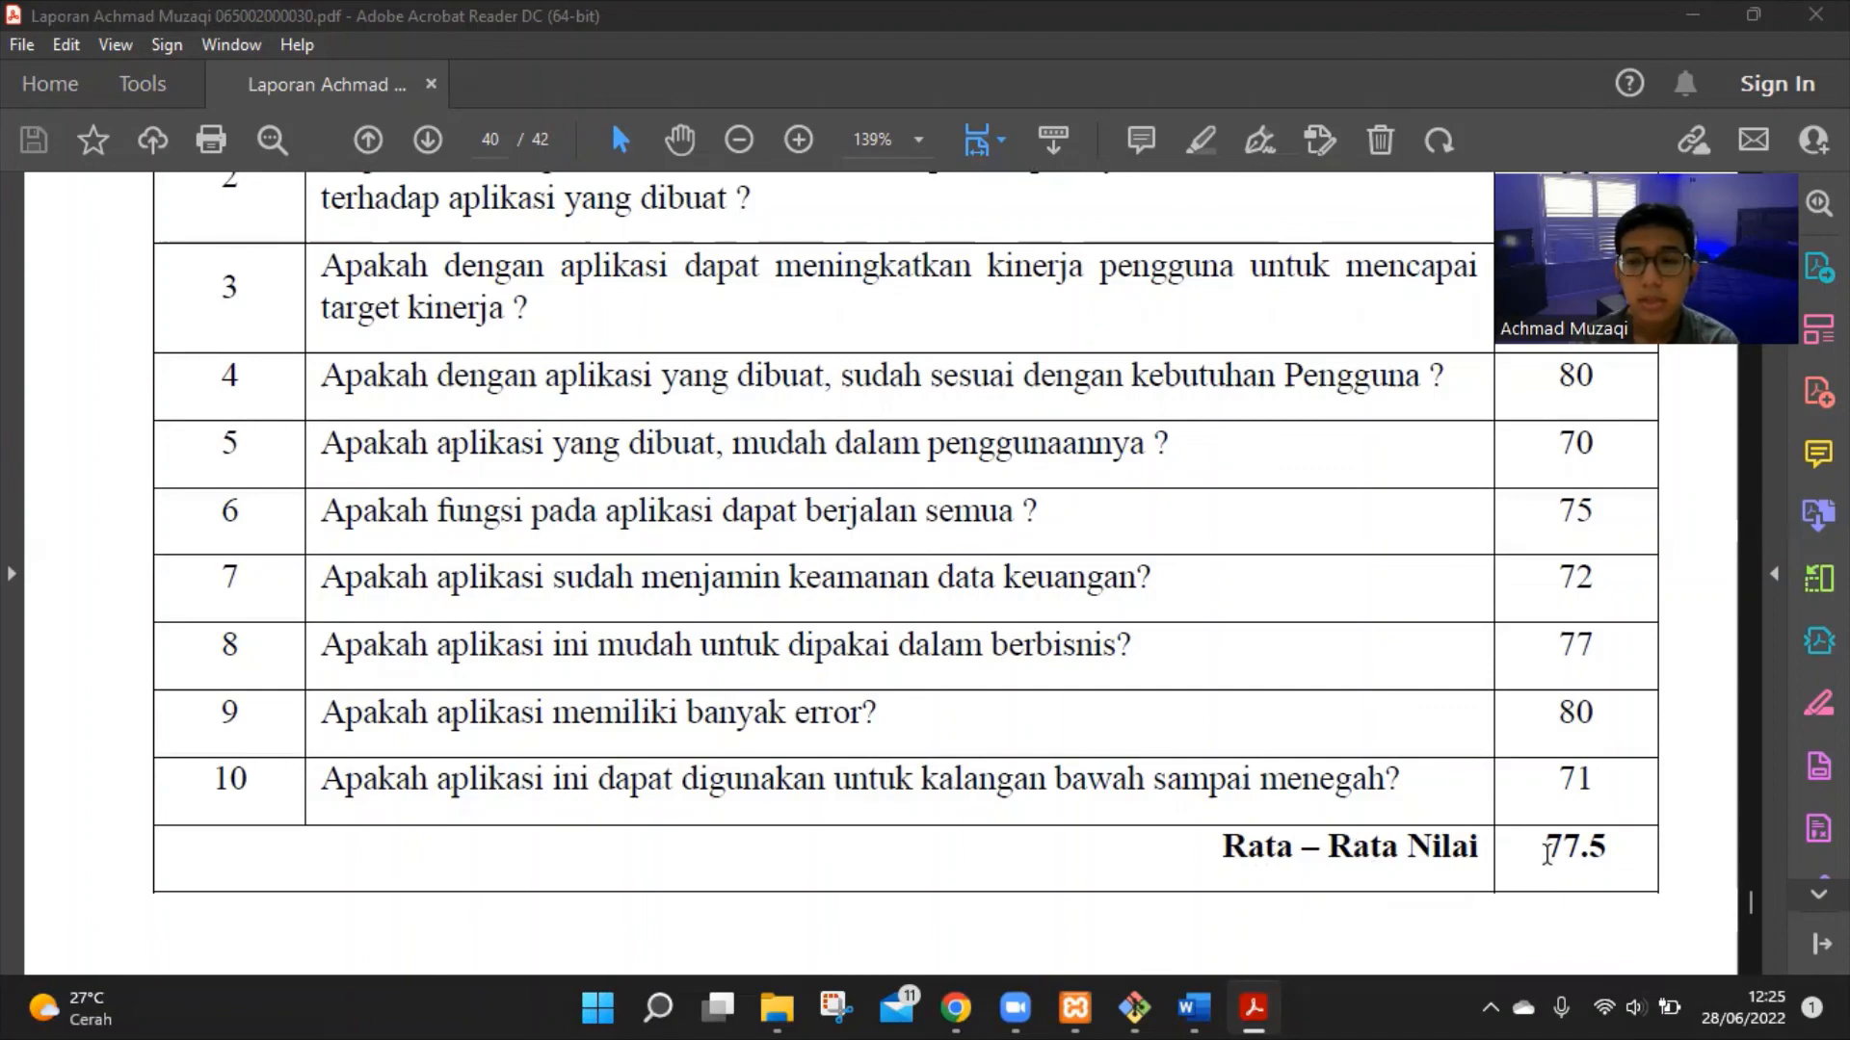
scroll(1547, 854, down, 4)
scroll(1547, 854, down, 5)
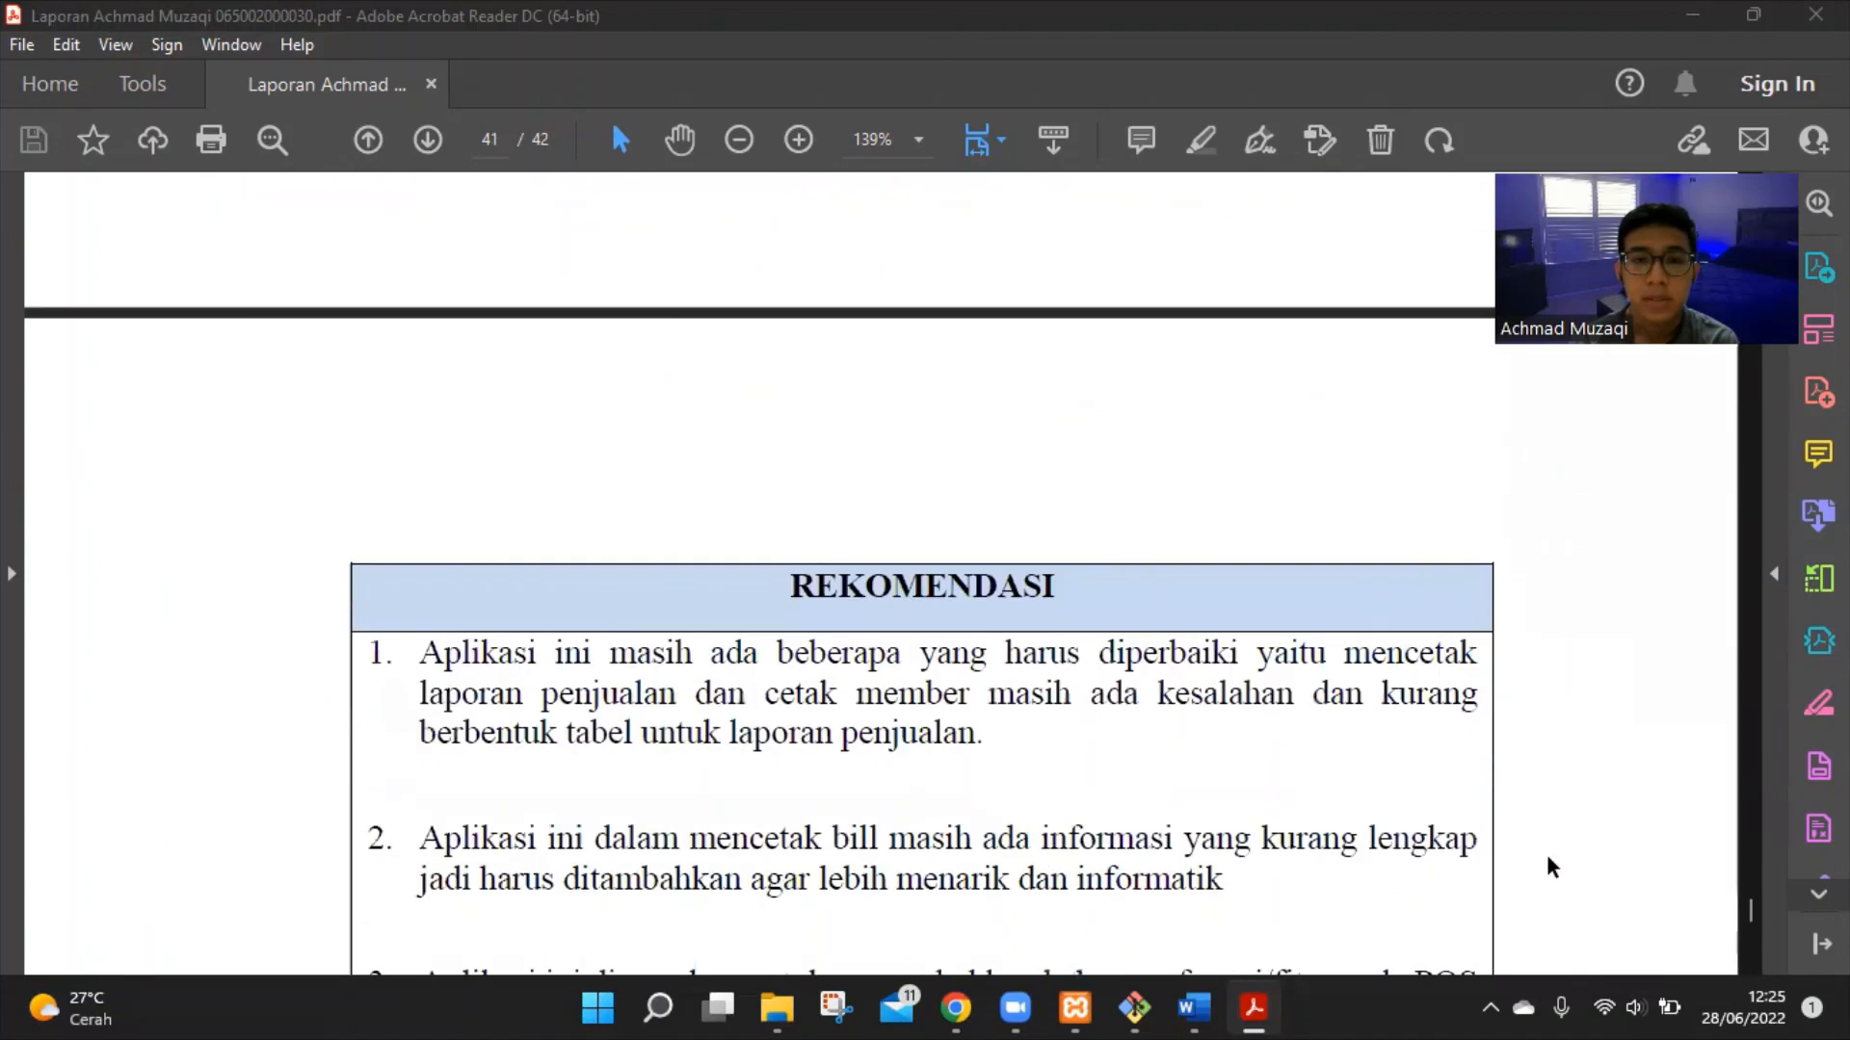
Read the three REKOMENDASI items on page 41 and reach page 42's BAB VI KESIMPULAN
scroll(1546, 854, down, 4)
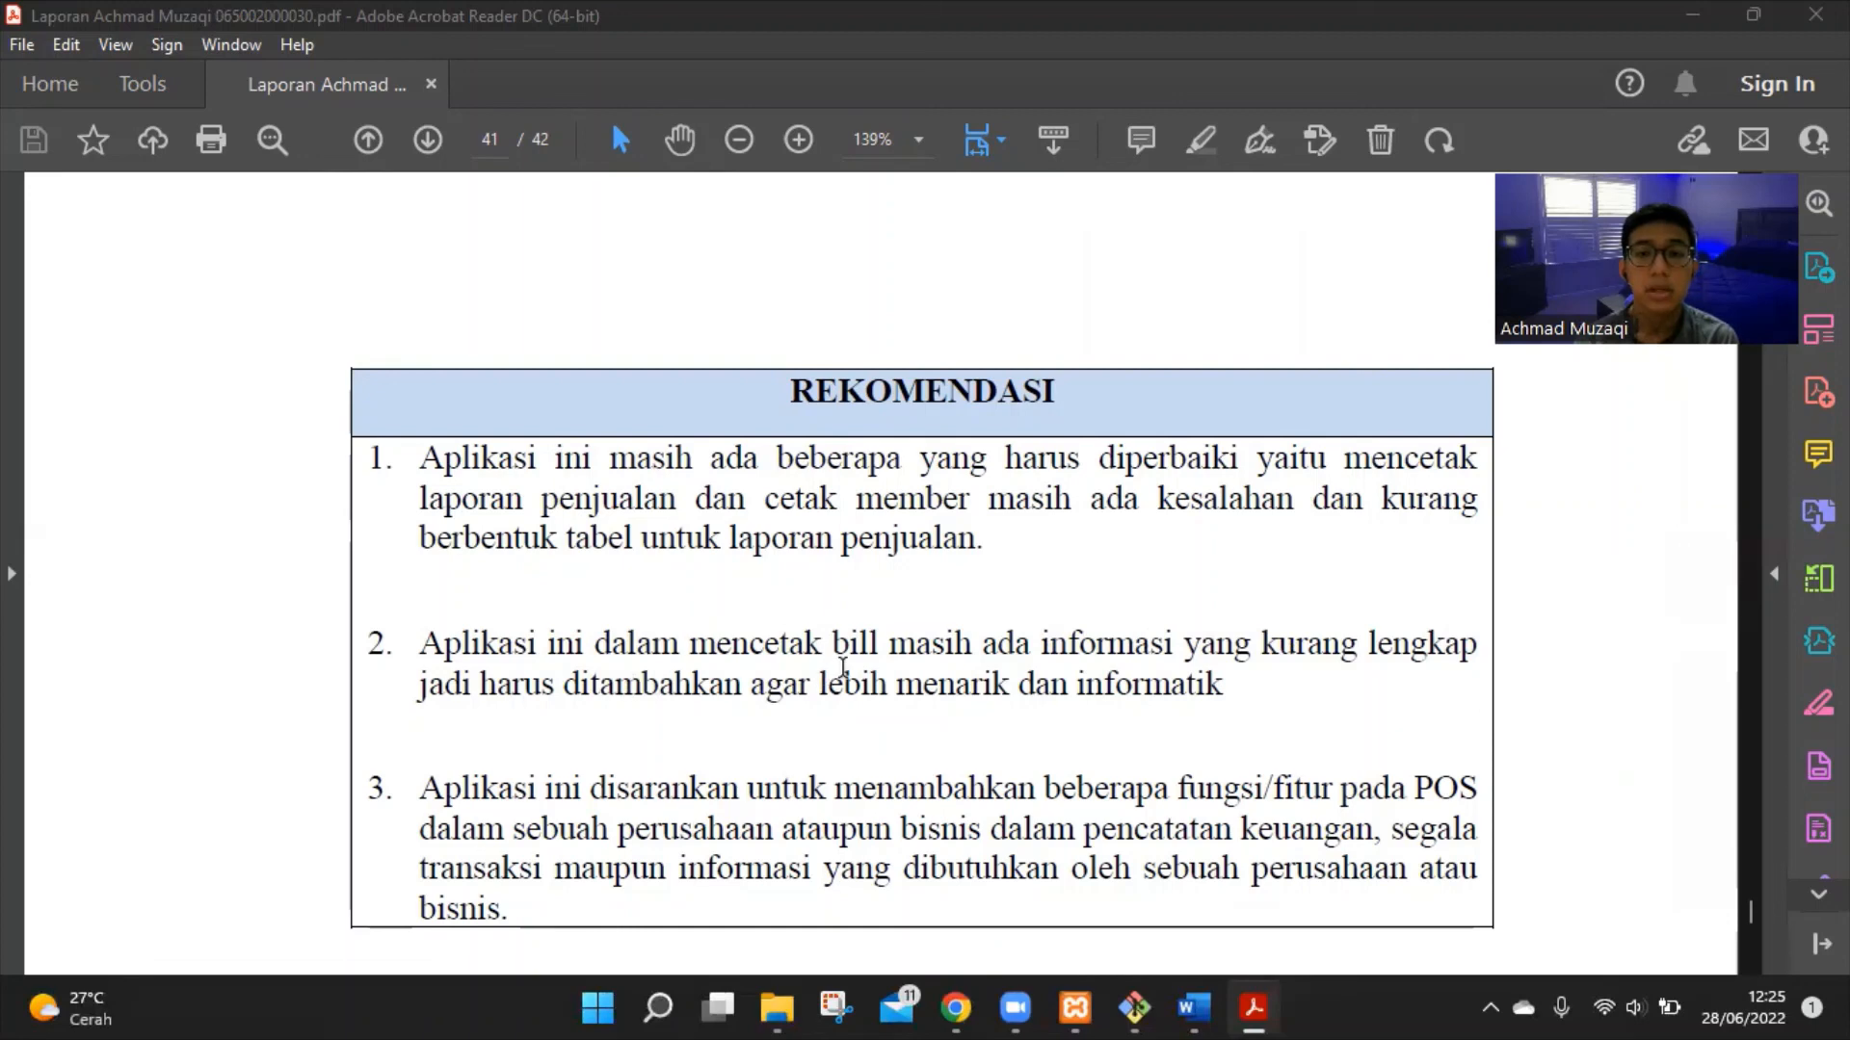
scroll(867, 663, down, 3)
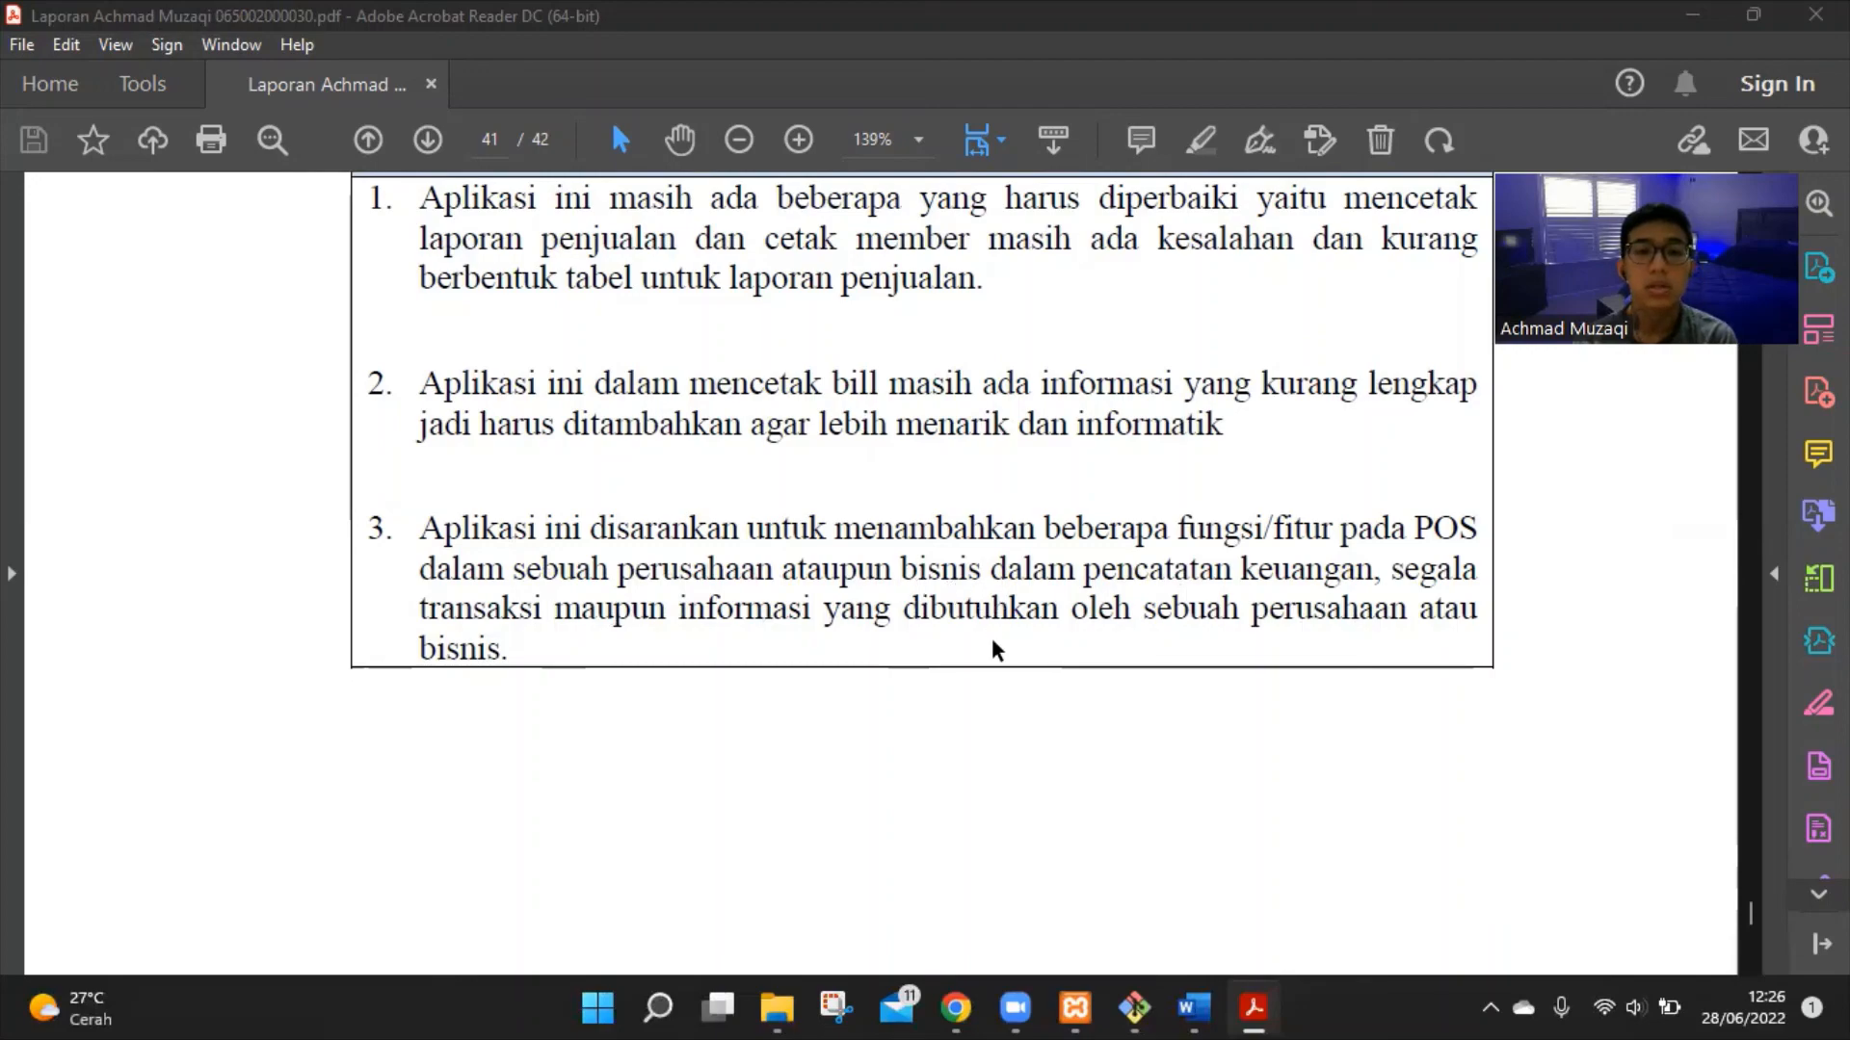
scroll(995, 648, down, 5)
scroll(992, 638, down, 10)
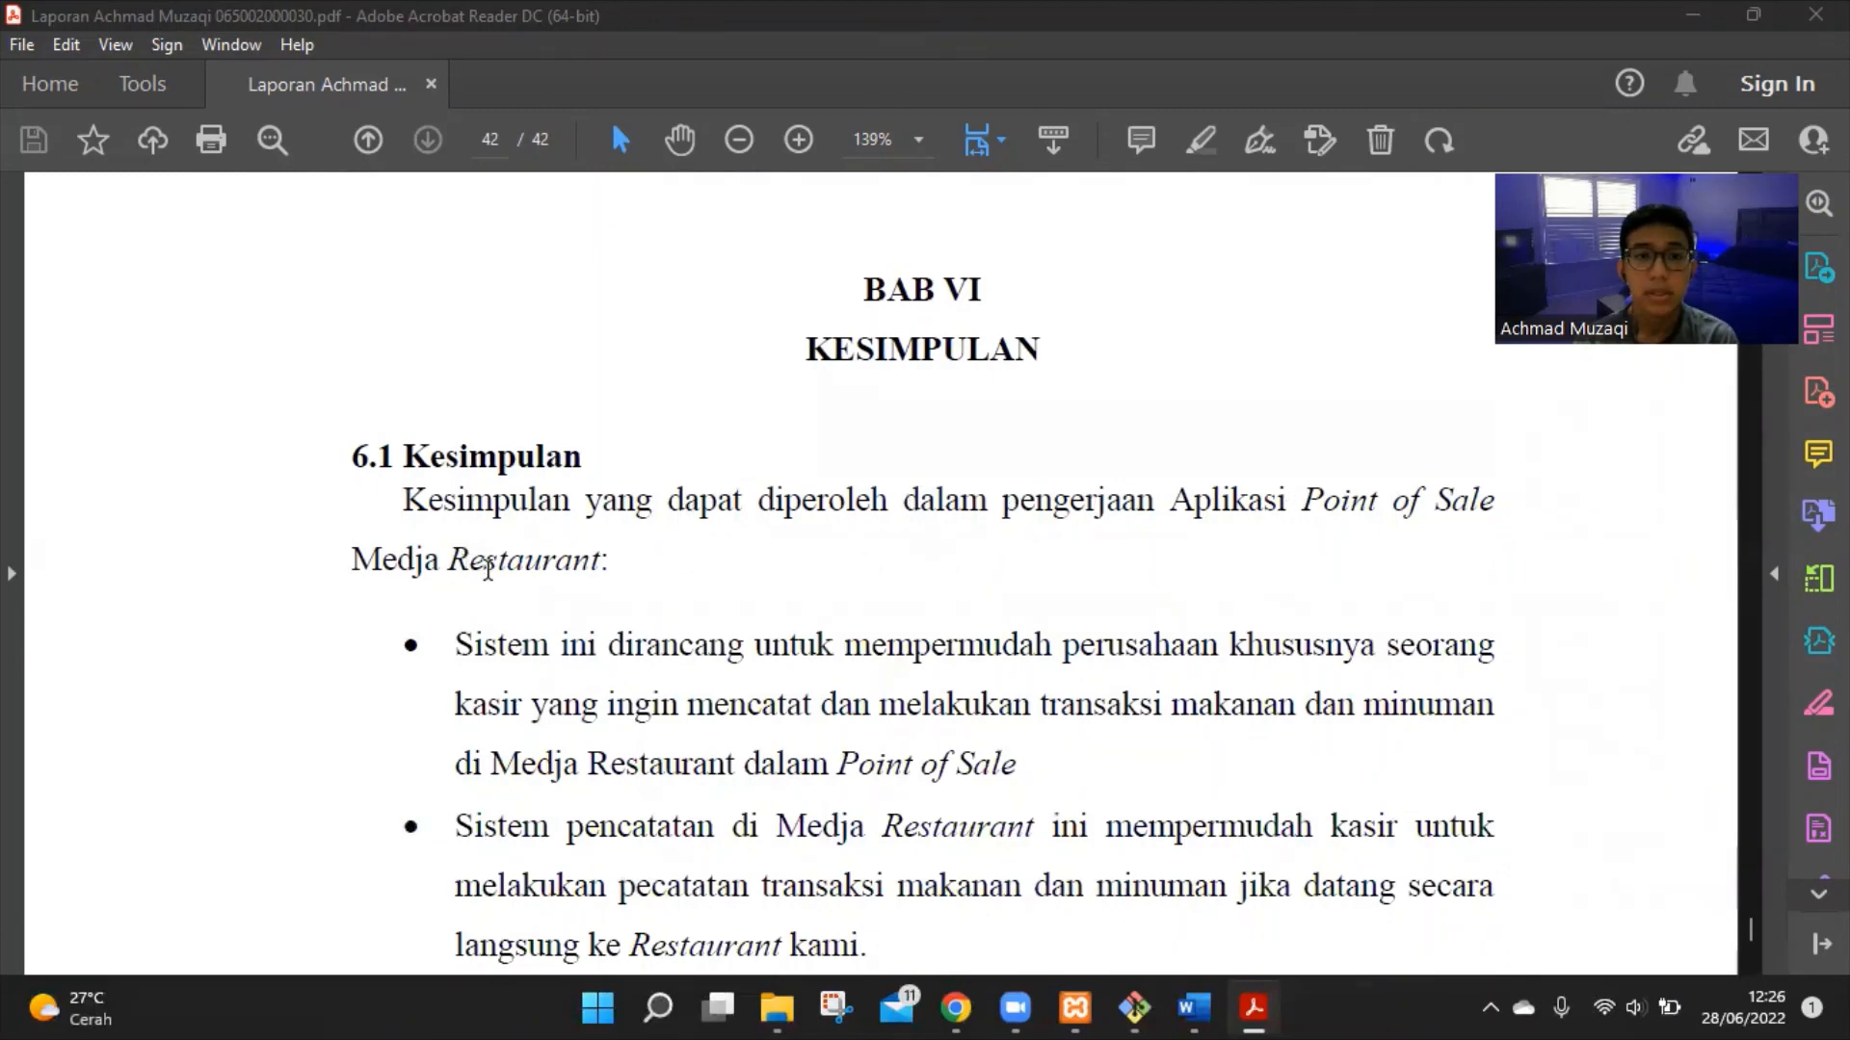
Read the 6.1 Kesimpulan bullets down to the last one about no longer recording transactions manually
scroll(547, 556, down, 3)
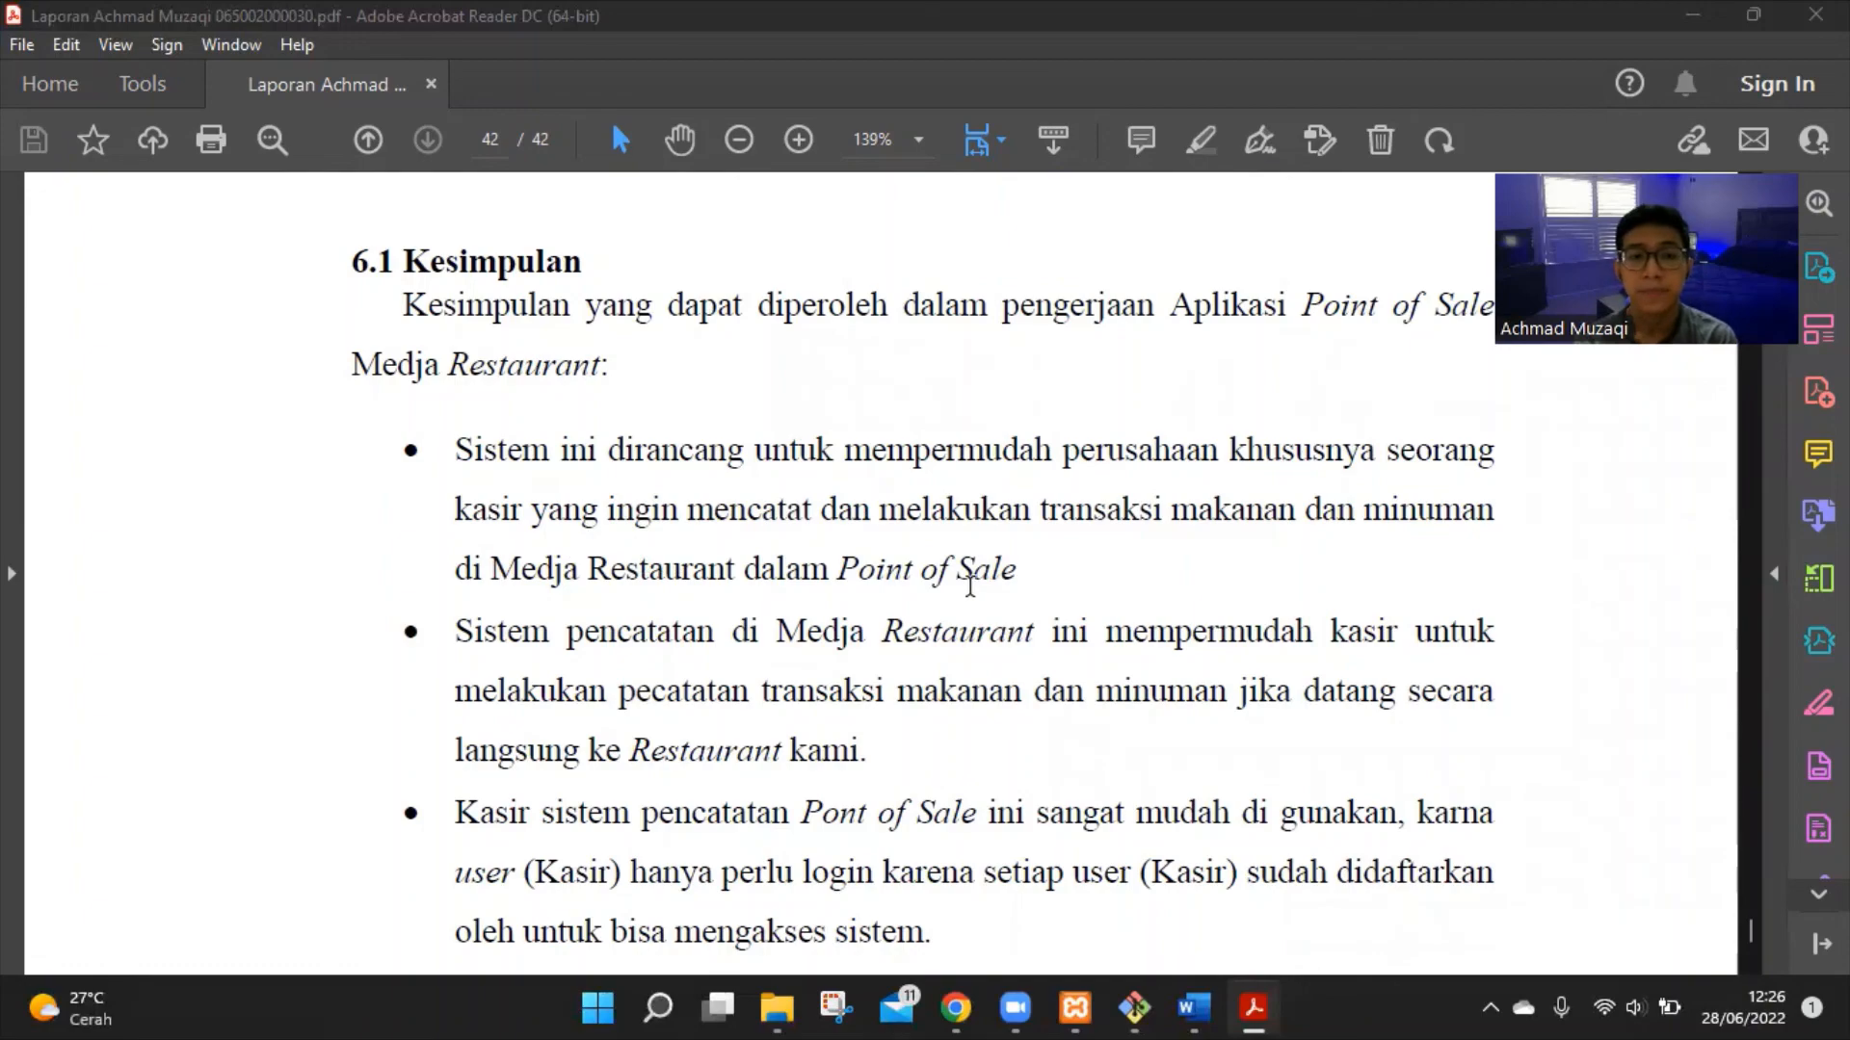
scroll(963, 578, down, 3)
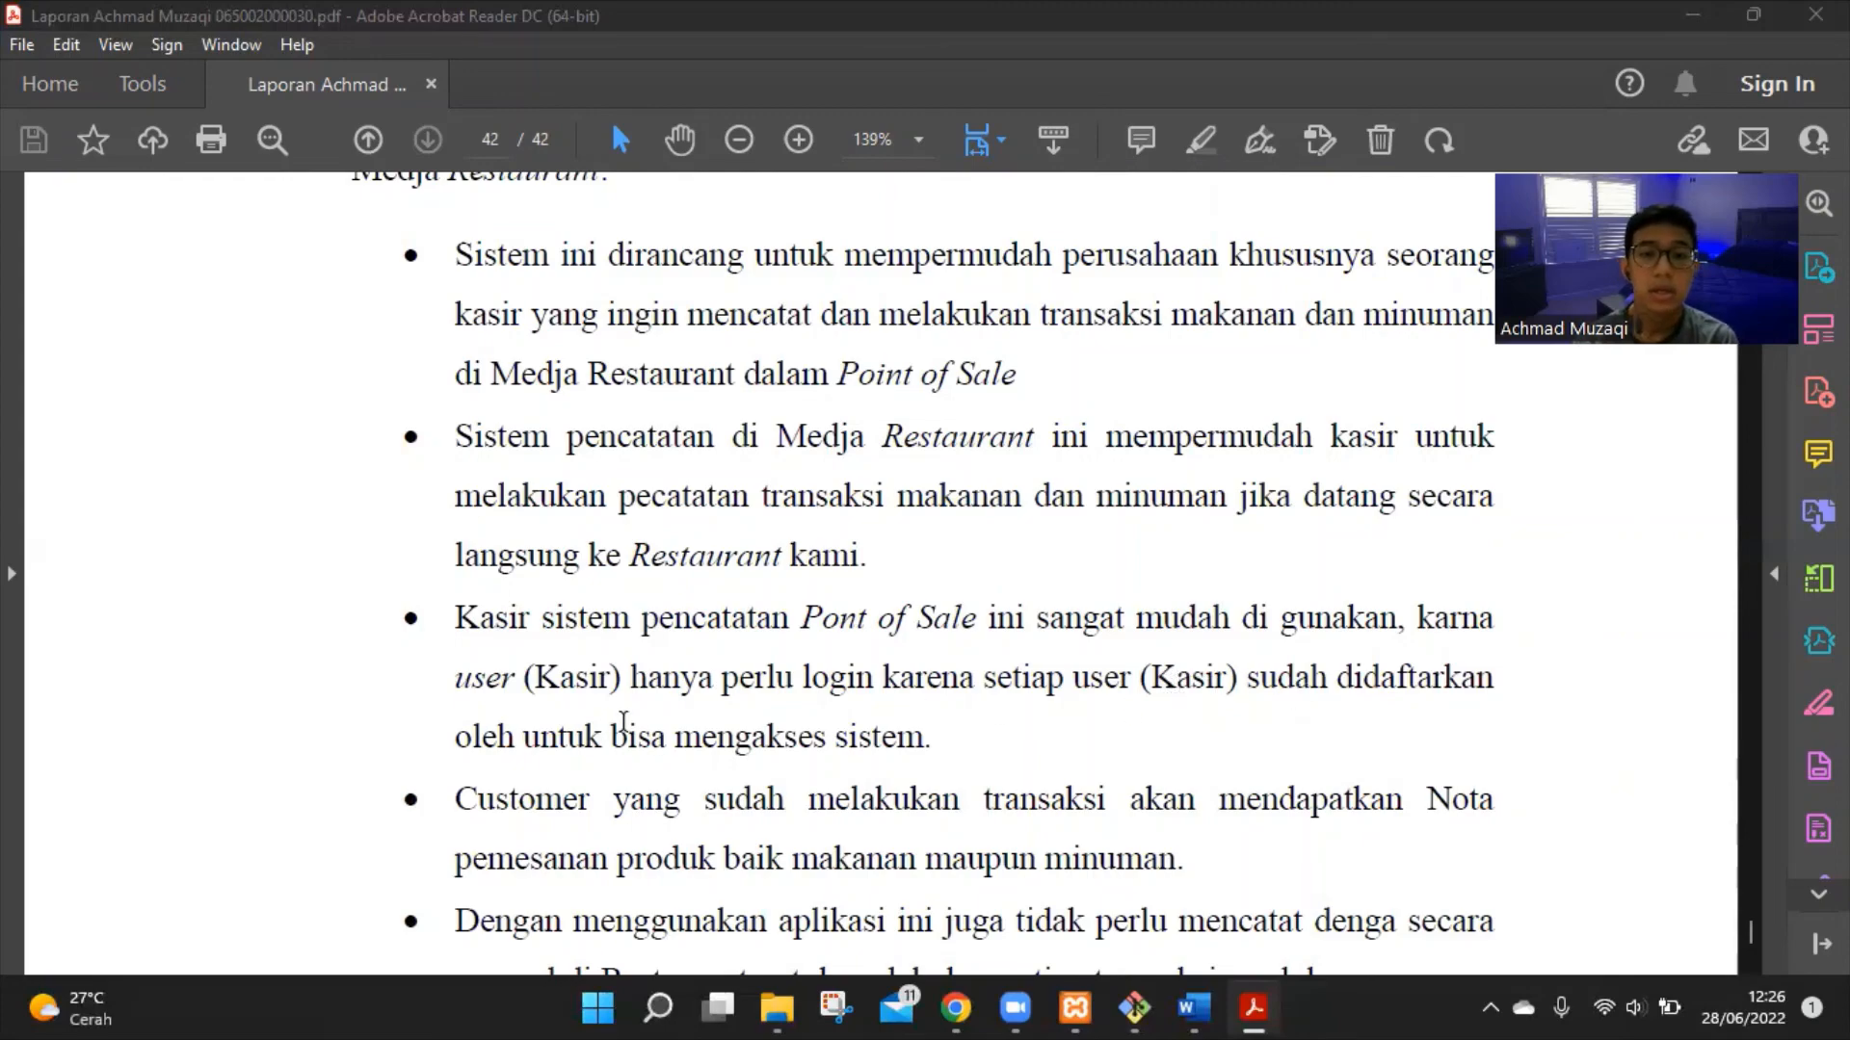
scroll(631, 740, down, 5)
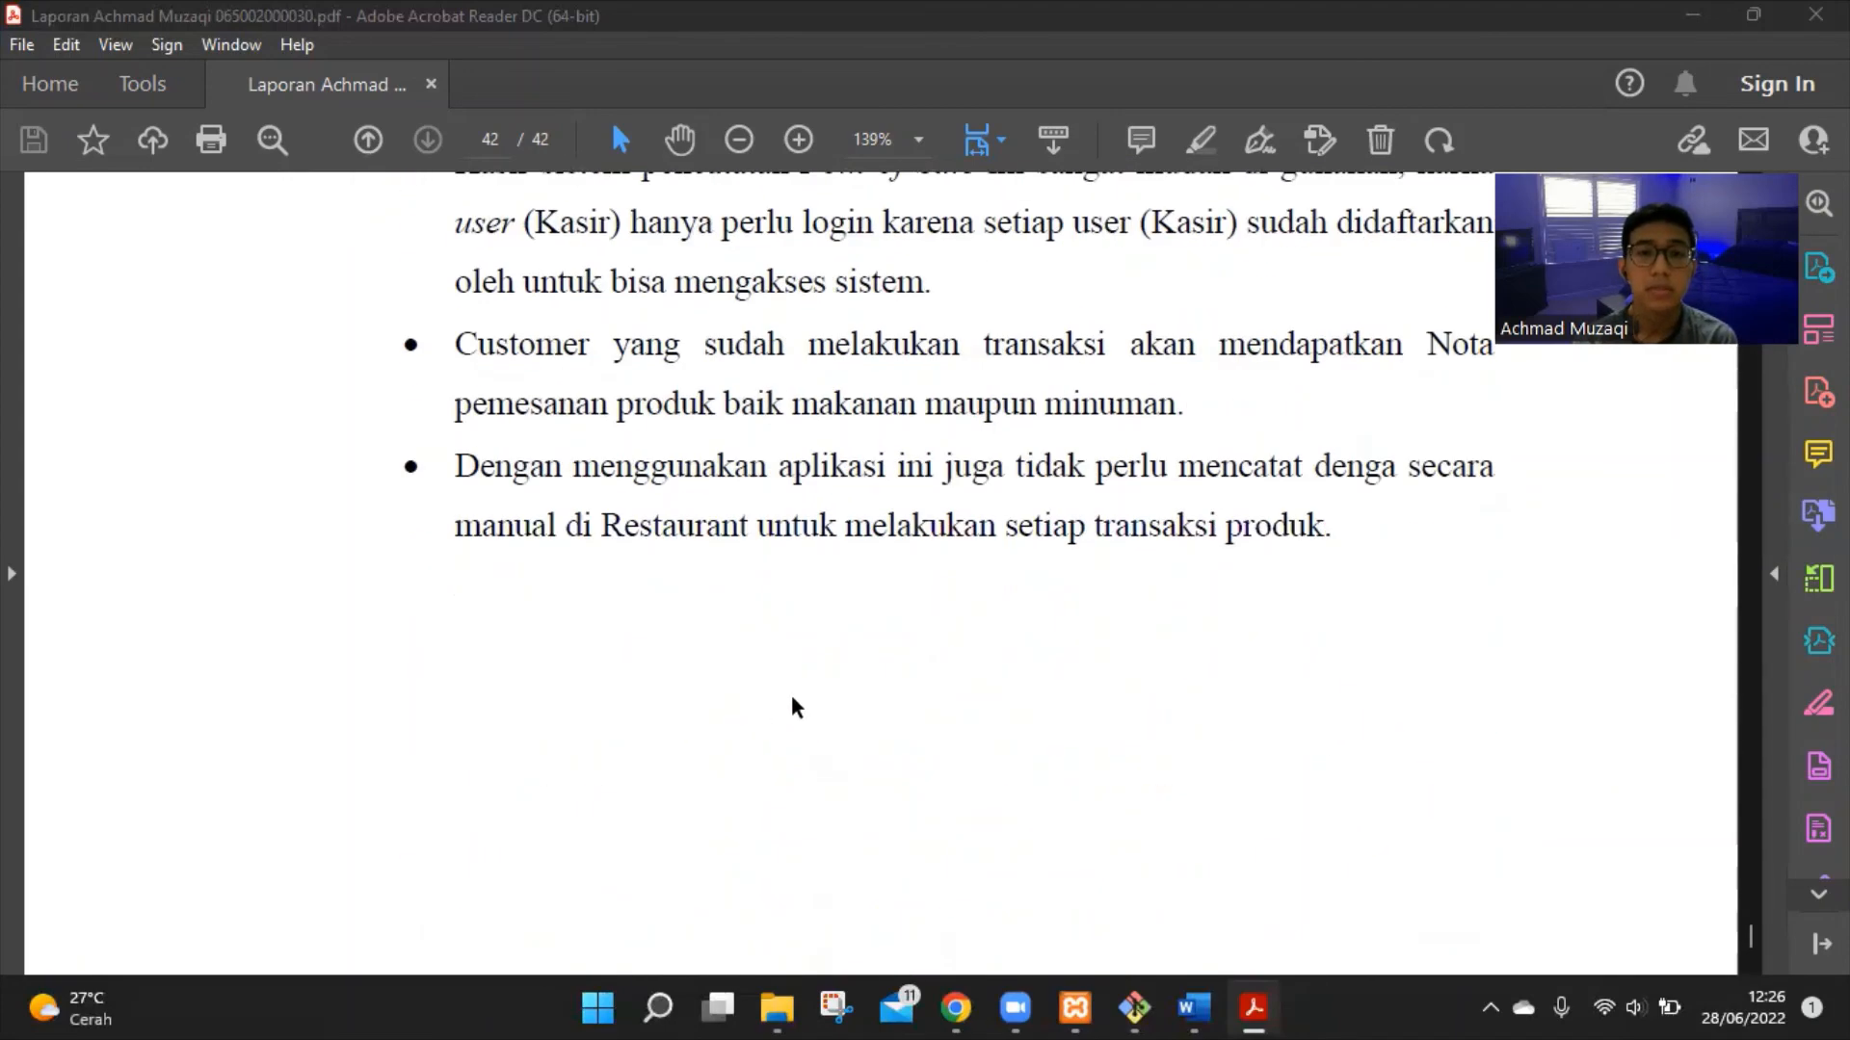
scroll(792, 697, up, 1)
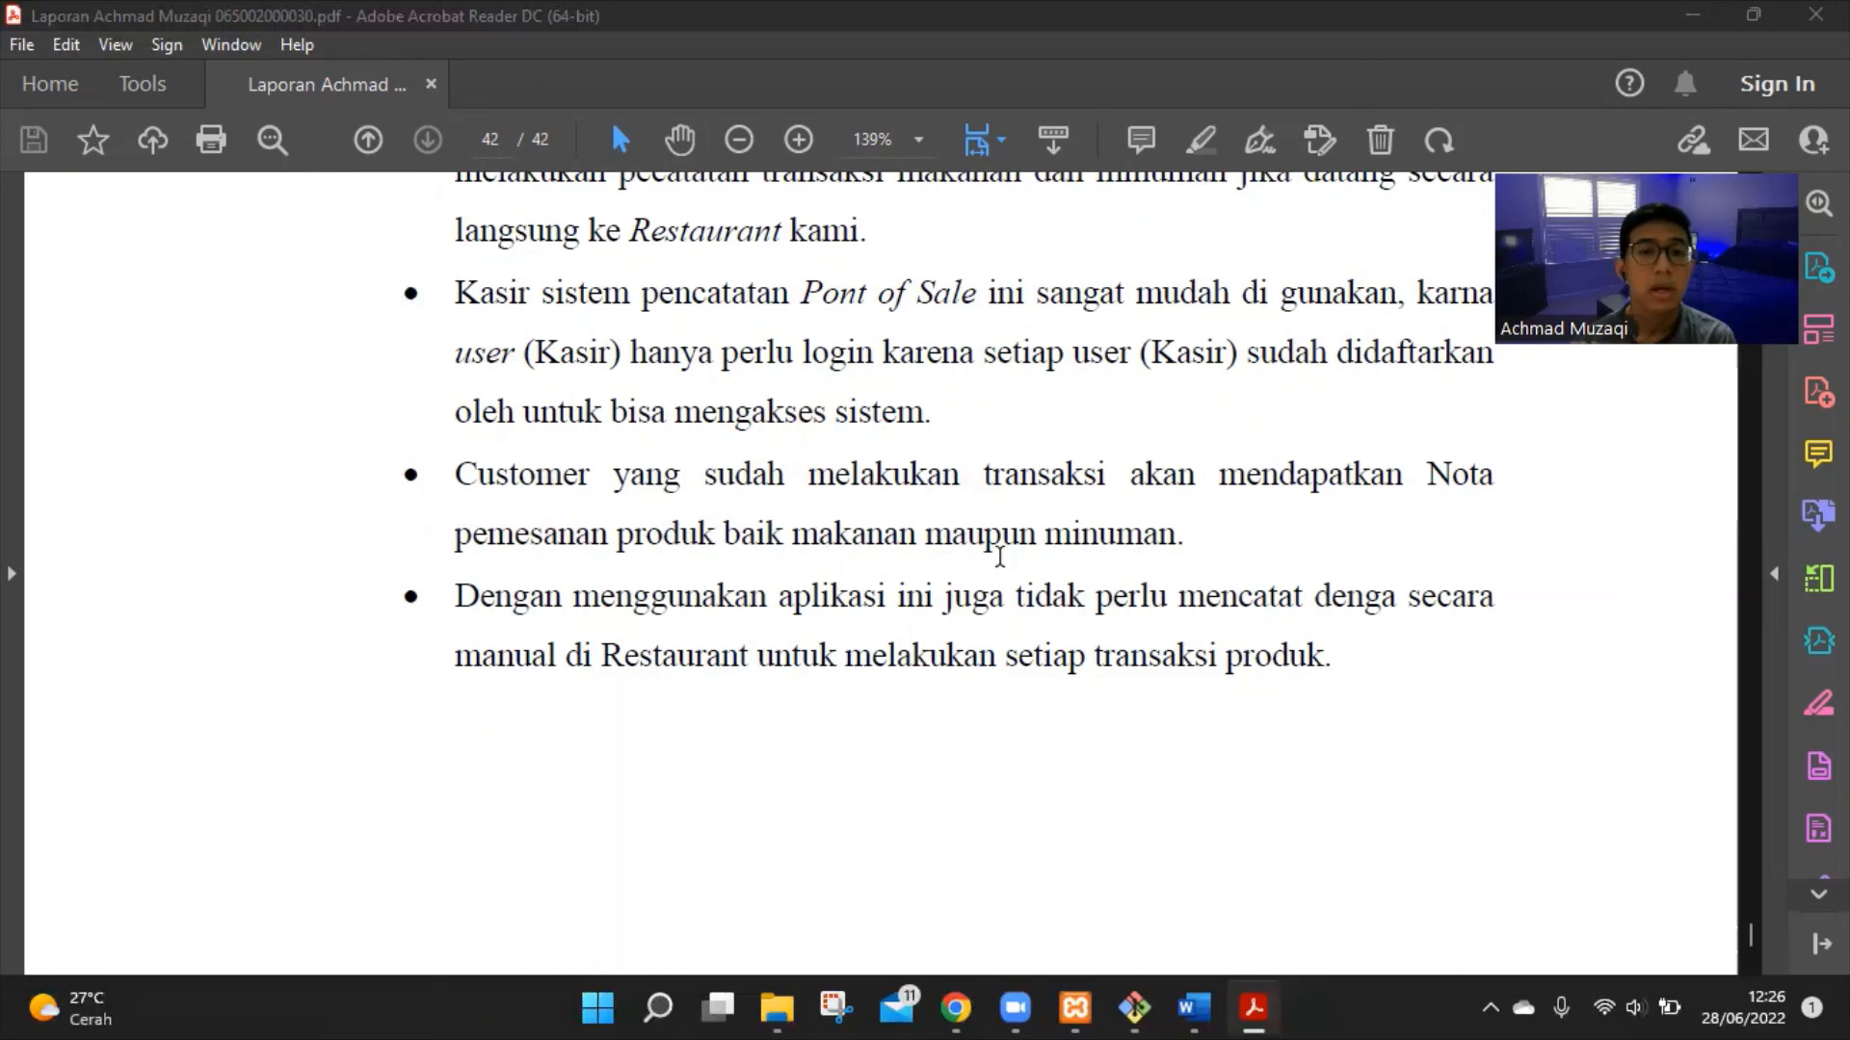
scroll(999, 556, down, 3)
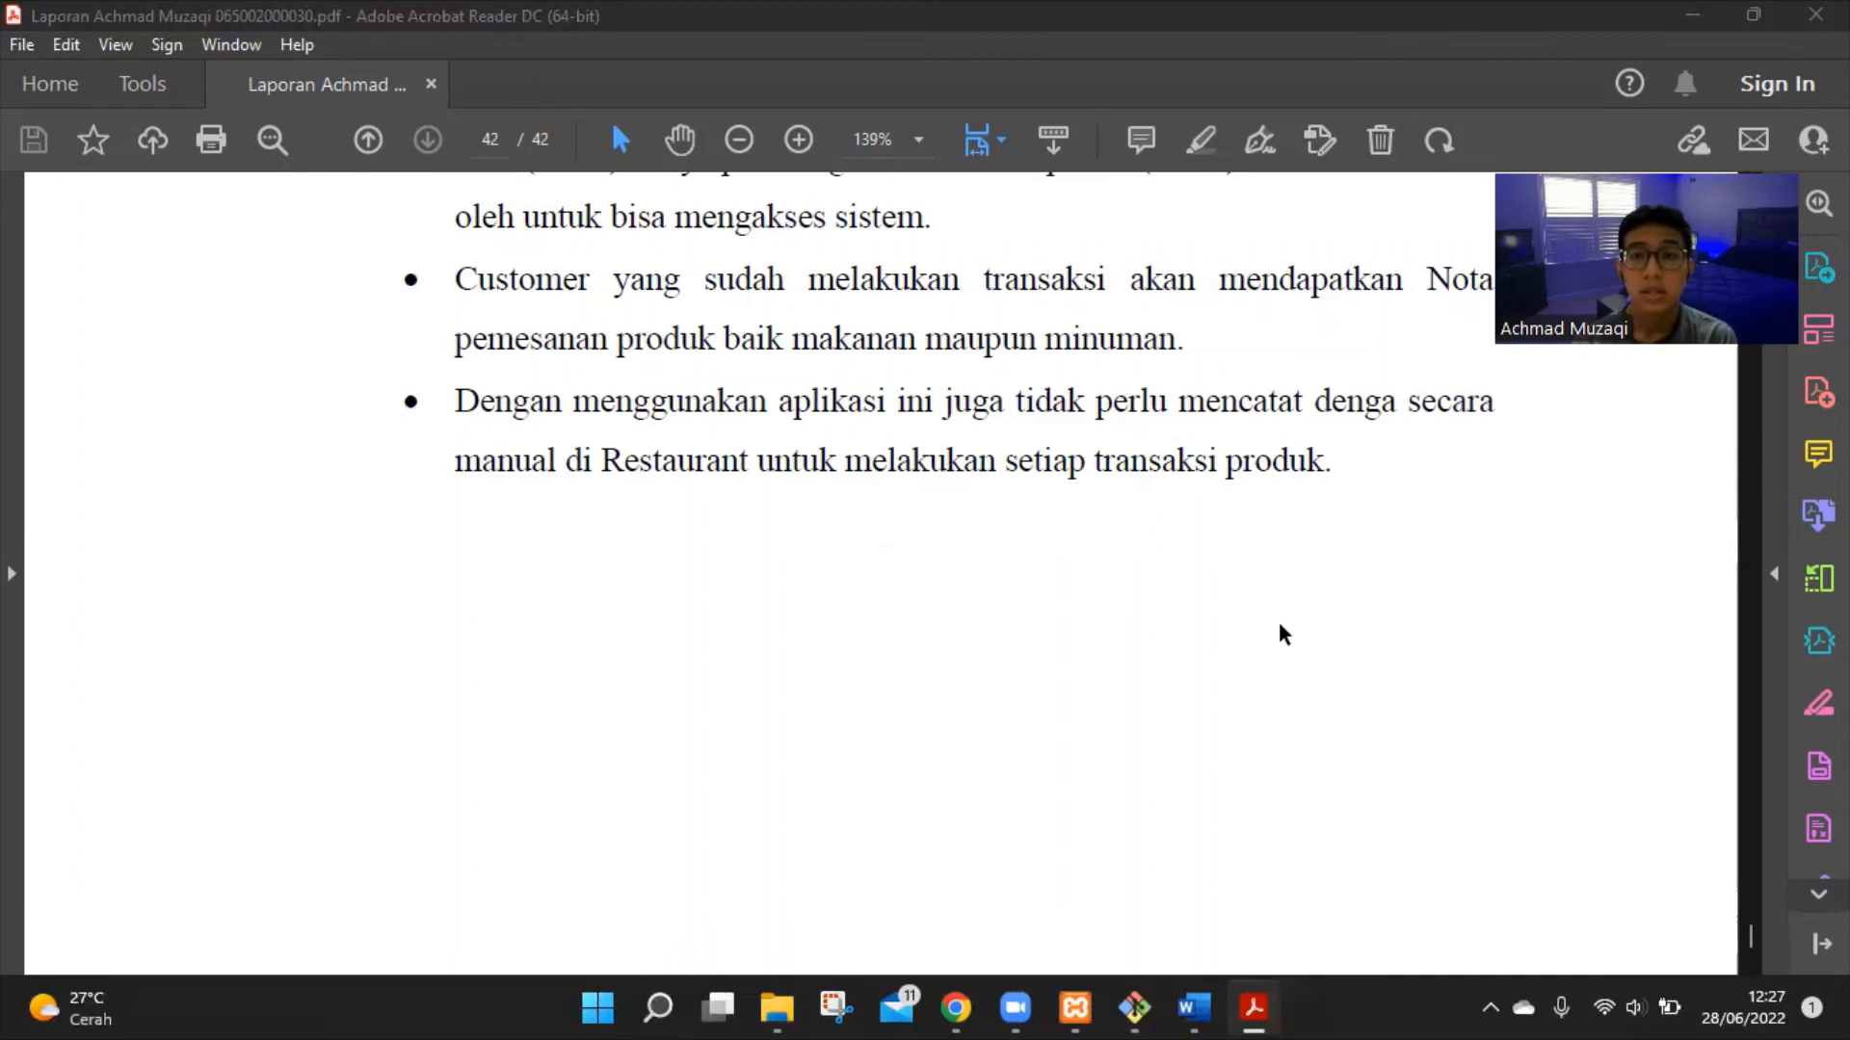
scroll(1299, 624, down, 1)
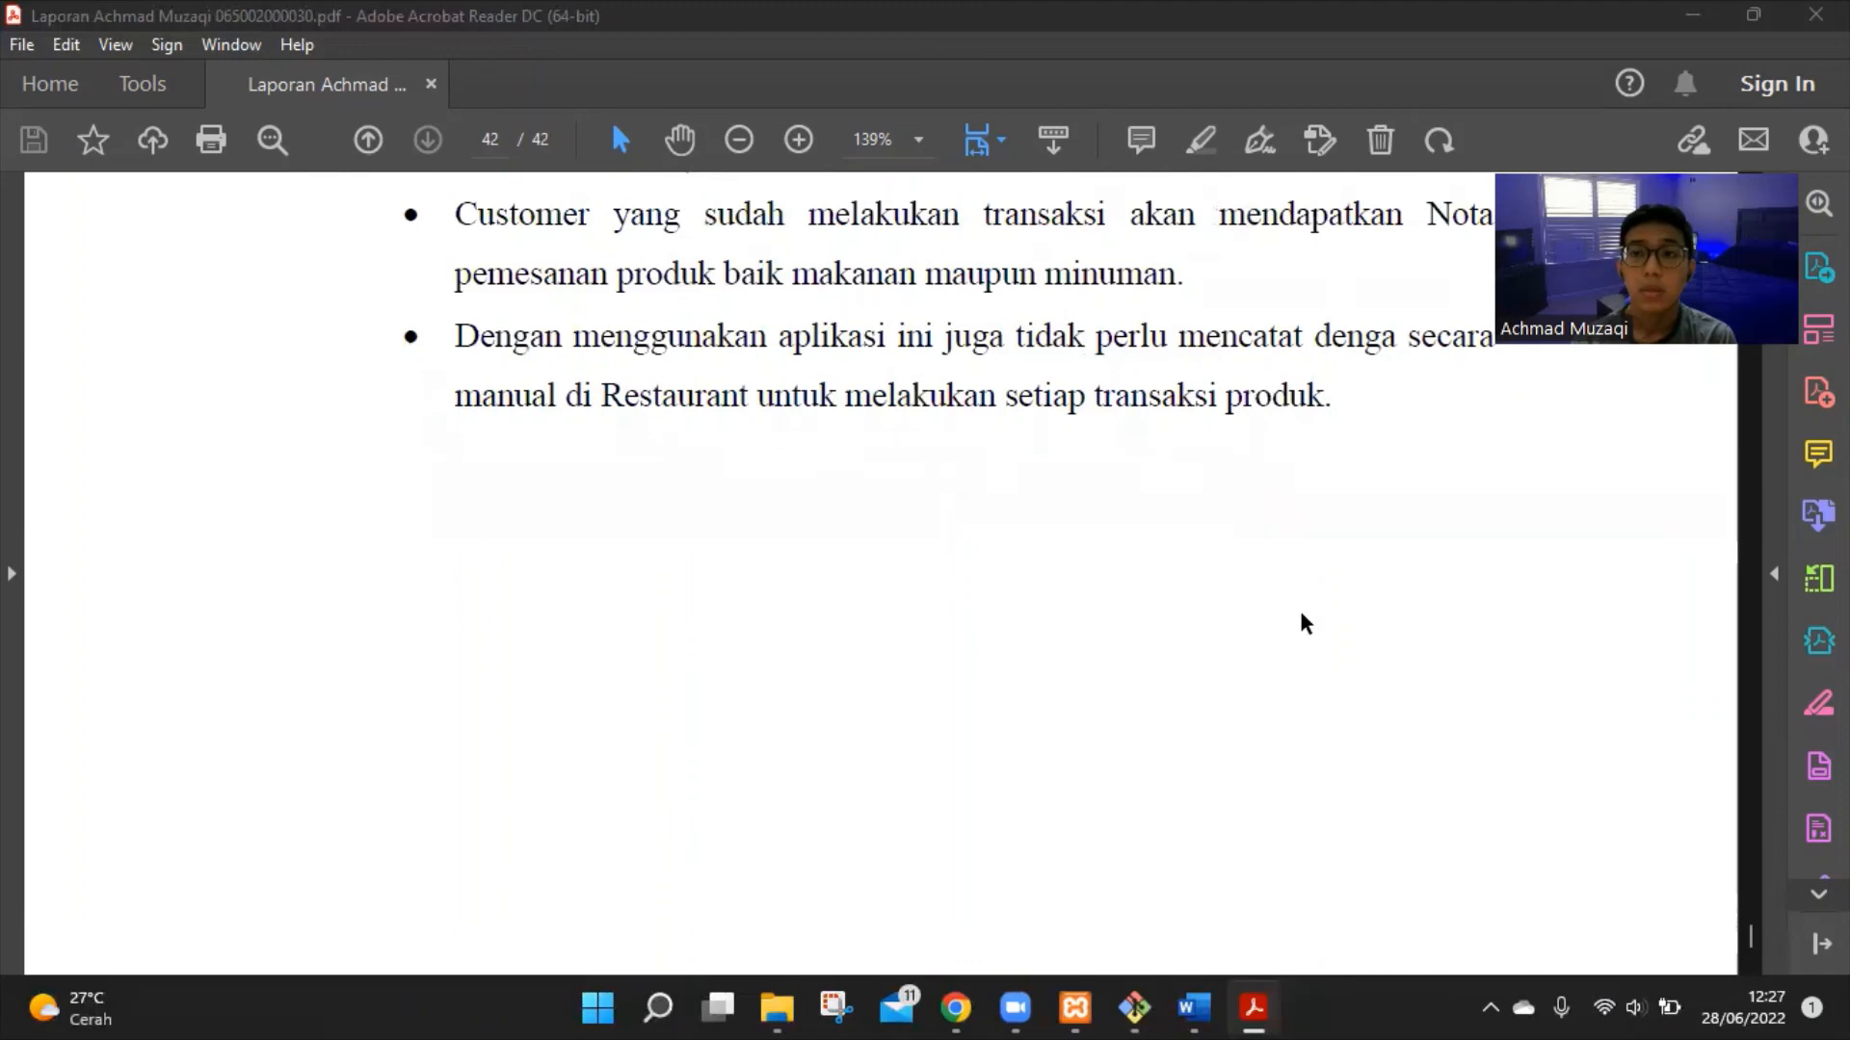